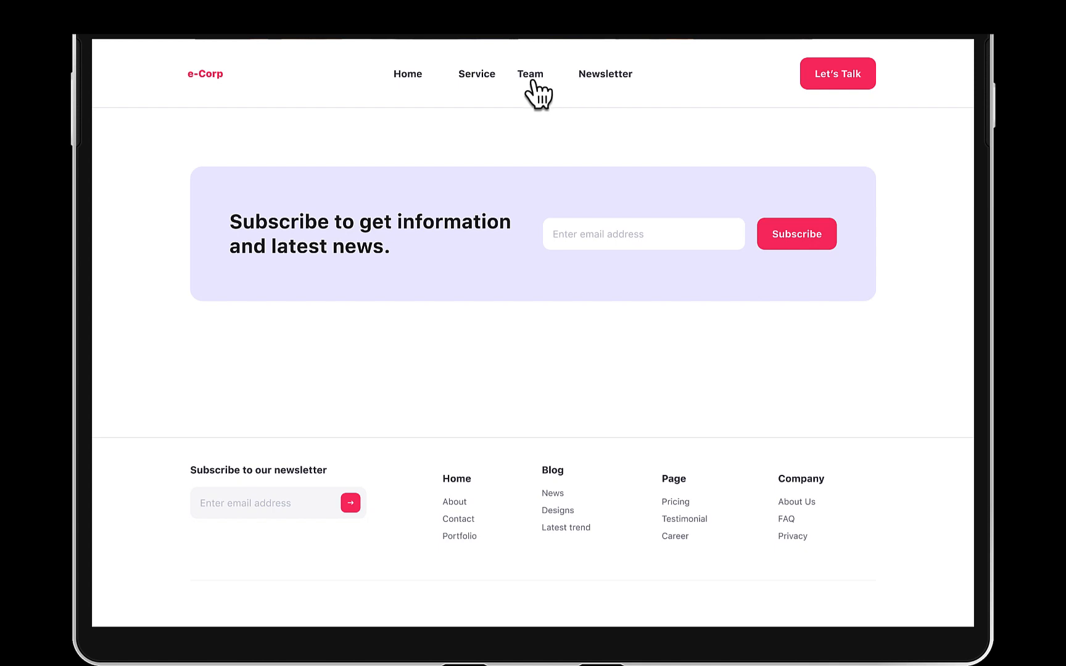
- Jump between the Team, Service and Newsletter sections of the e-Corp landing page prototype using its navigation links
click(529, 77)
click(483, 90)
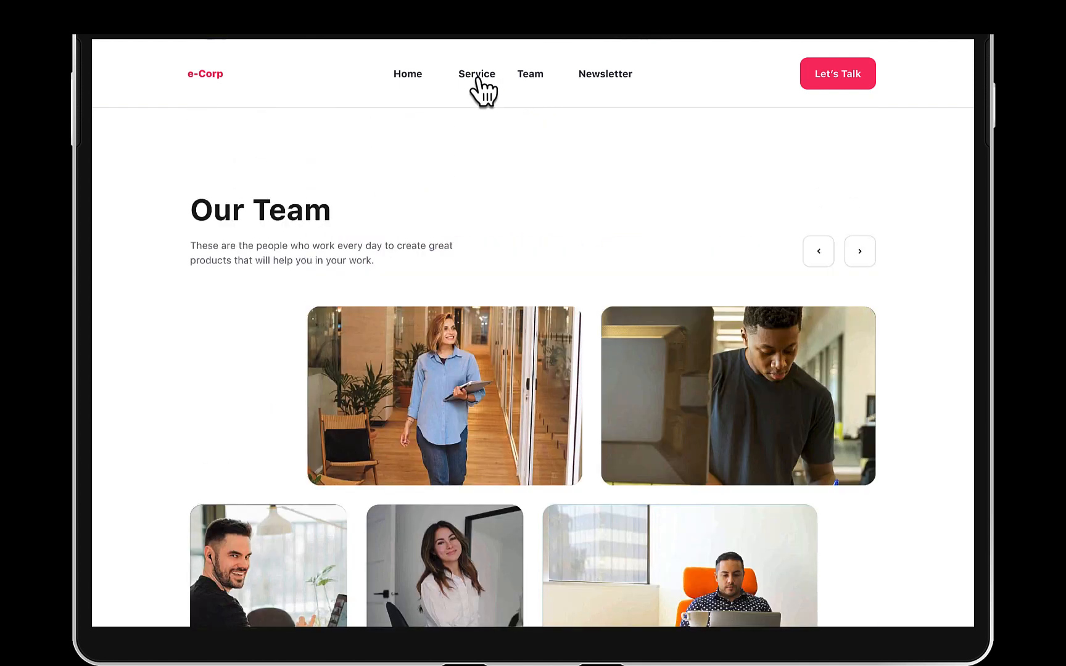
click(414, 94)
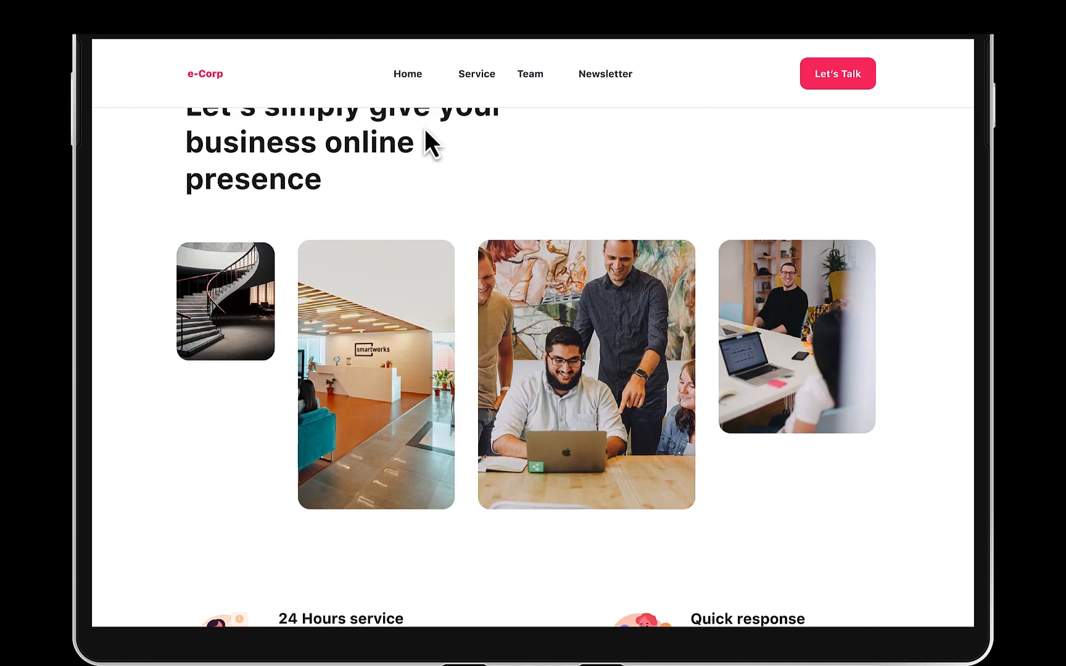
scroll(442, 170, up, 2)
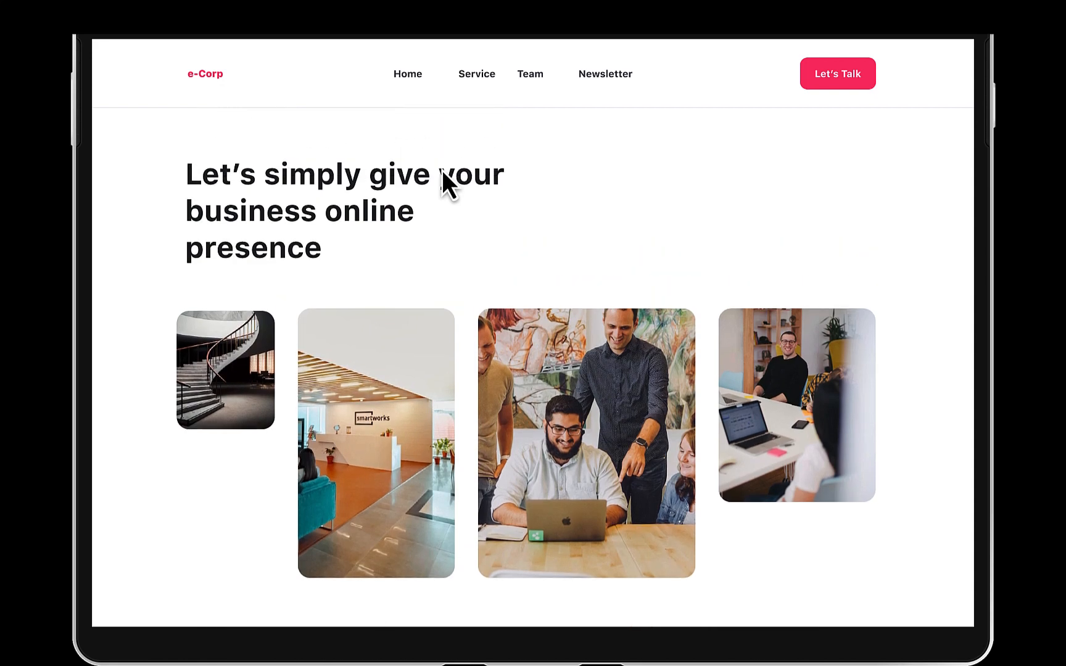
click(481, 77)
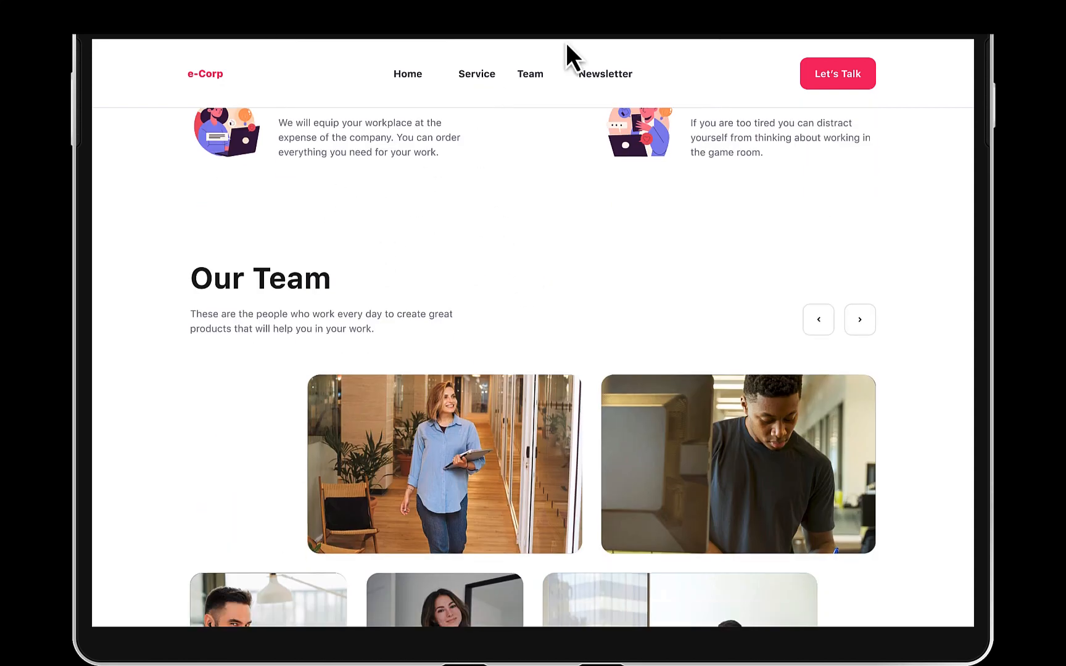
click(594, 77)
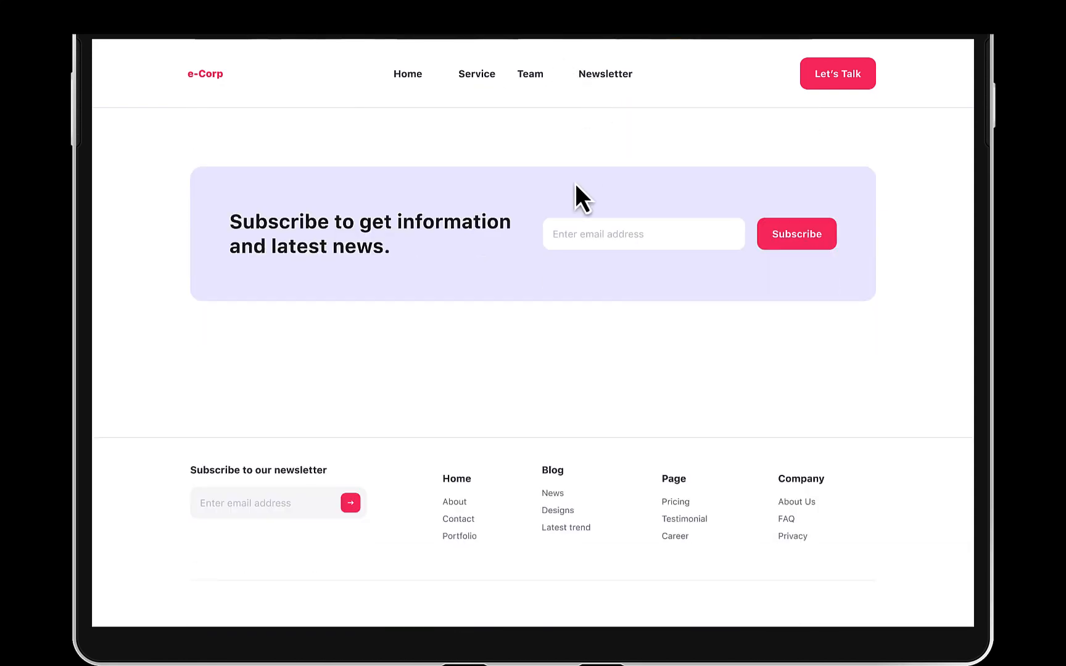
- Scroll through the landing page prototype to review its hero, services, team and subscribe sections
scroll(575, 183, up, 20)
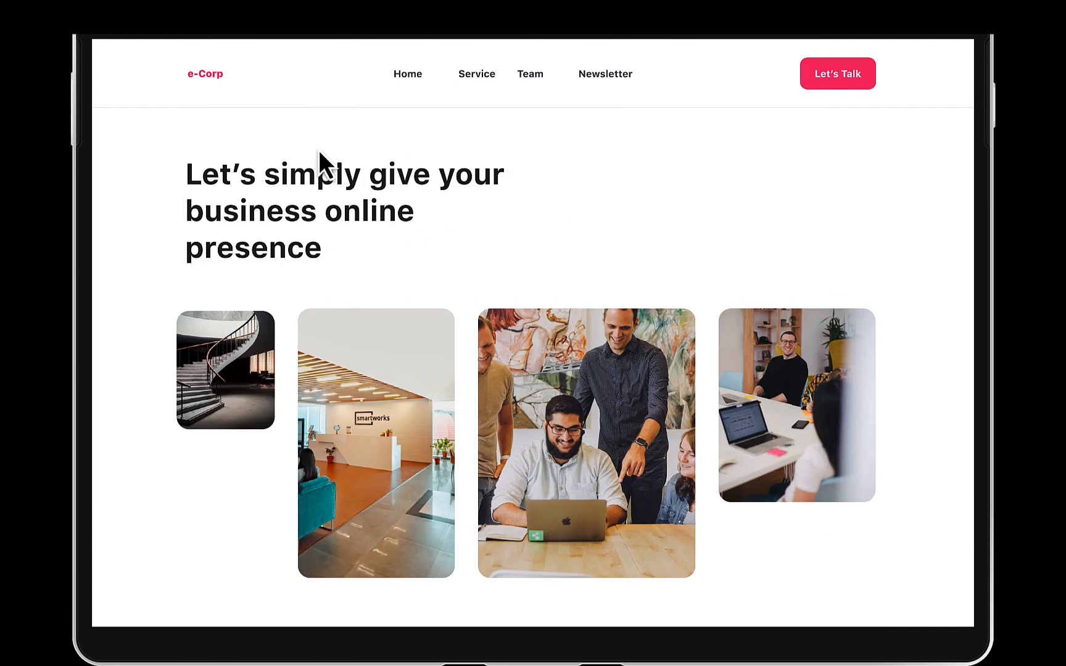
scroll(403, 284, down, 5)
scroll(403, 281, down, 1)
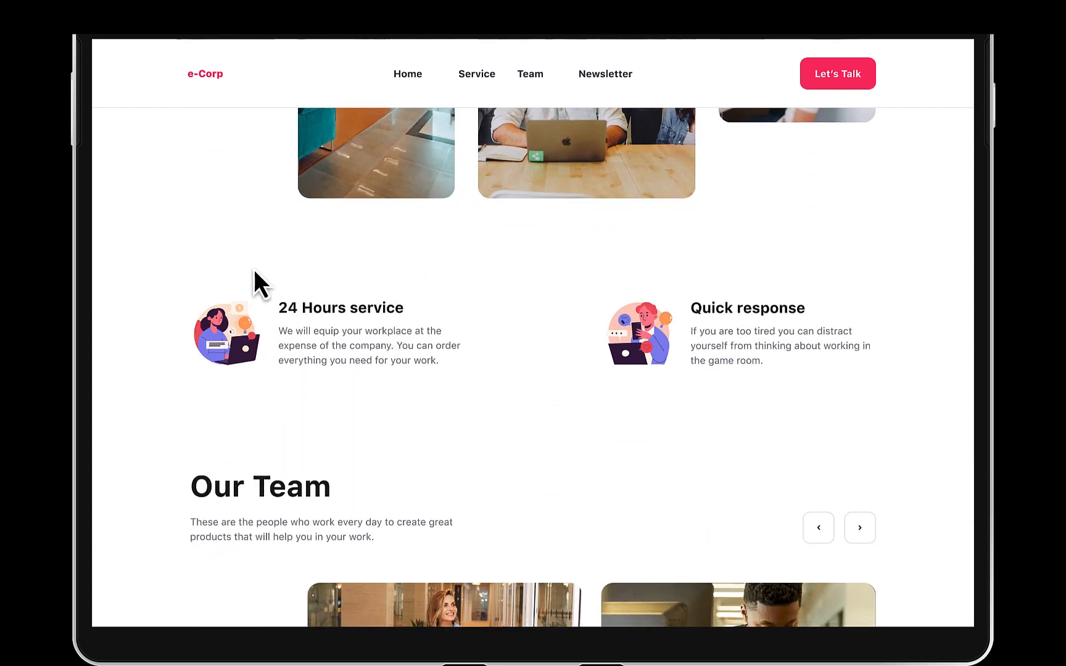
scroll(457, 439, down, 2)
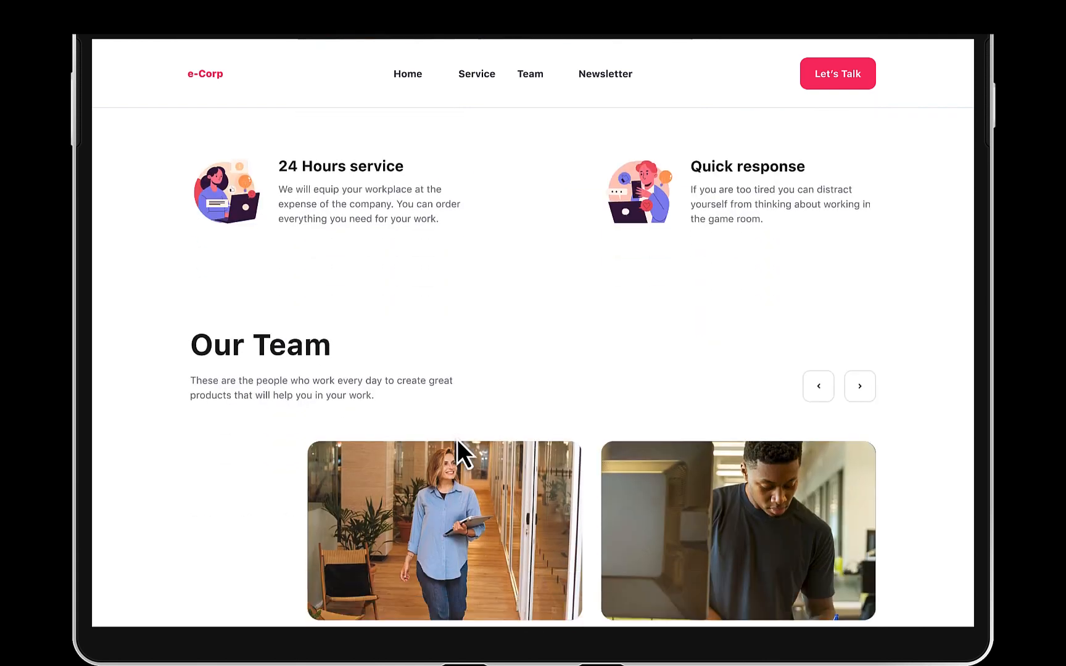
scroll(457, 438, up, 1)
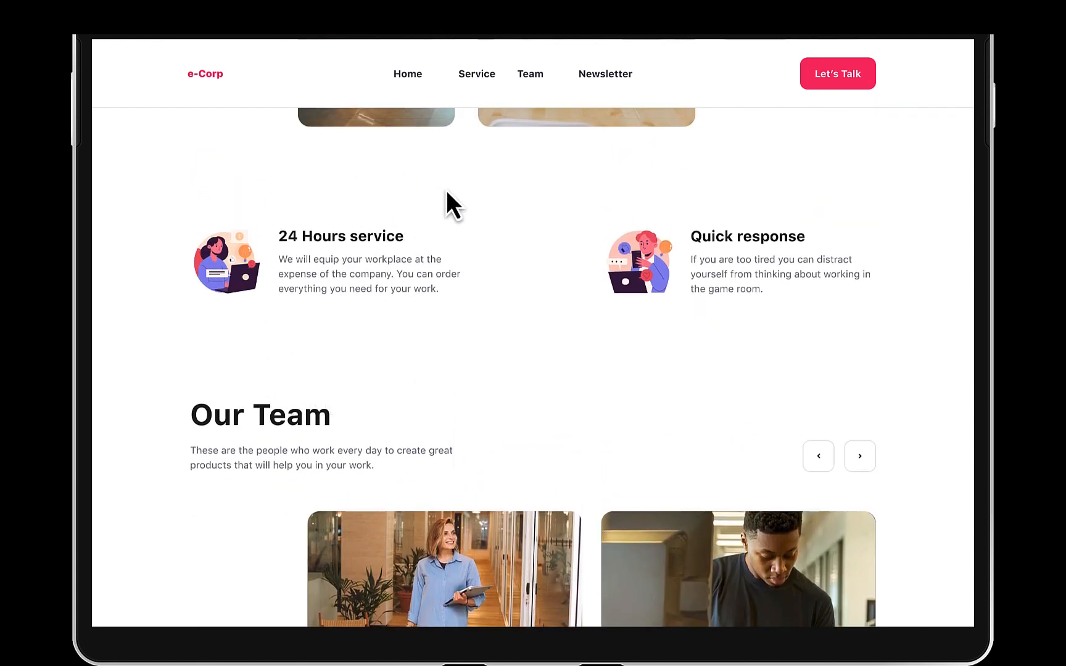
scroll(468, 347, down, 10)
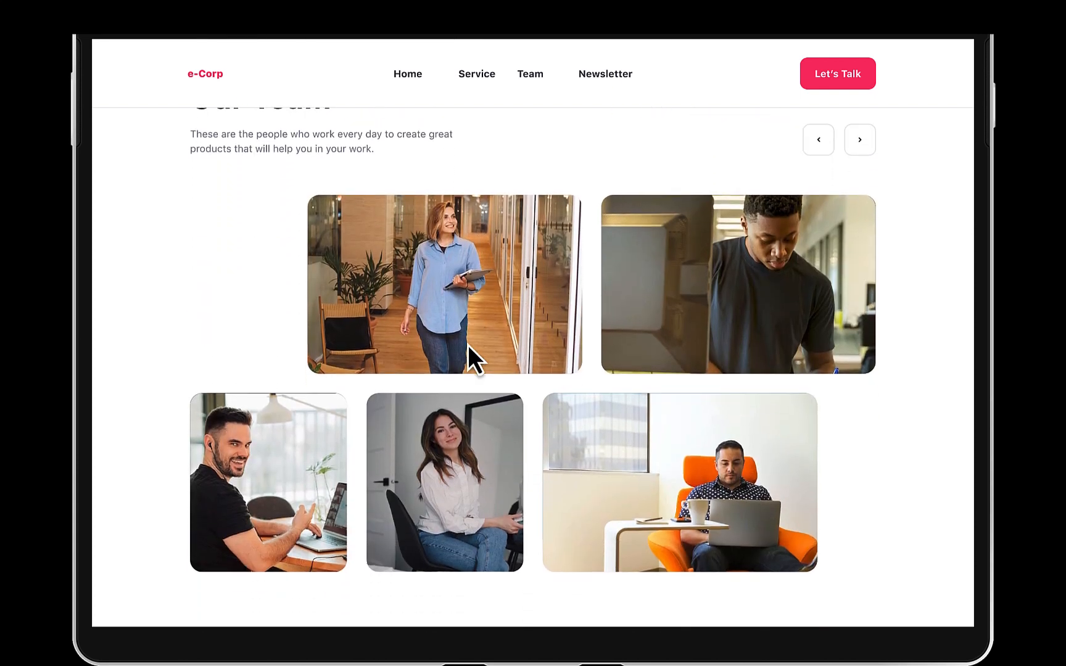
scroll(469, 347, down, 1)
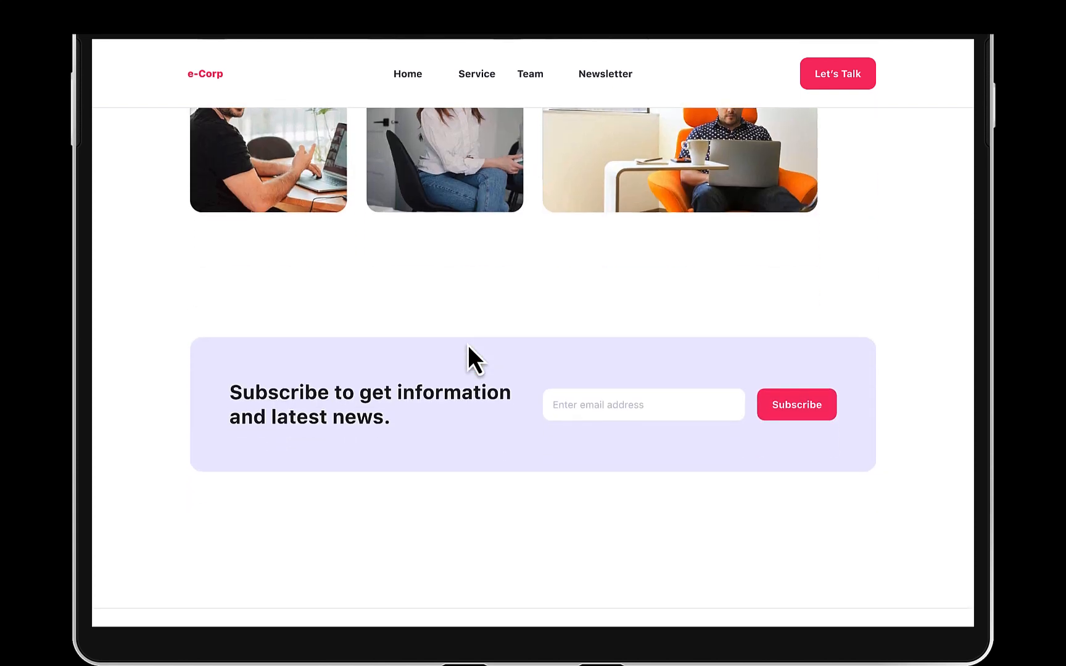
scroll(468, 348, down, 3)
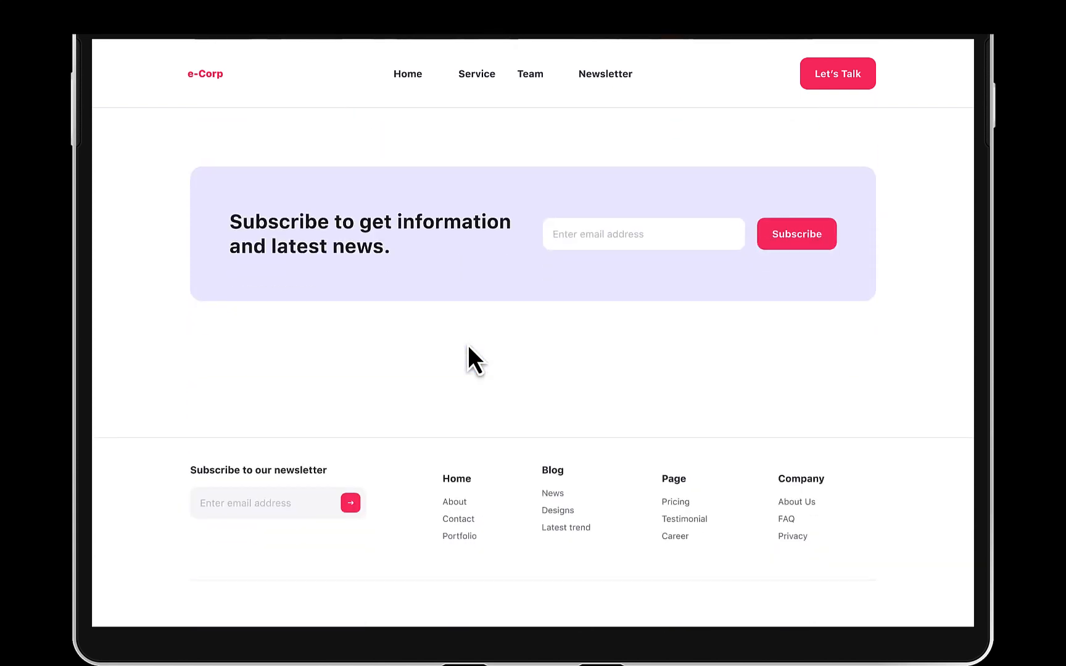
scroll(467, 347, up, 4)
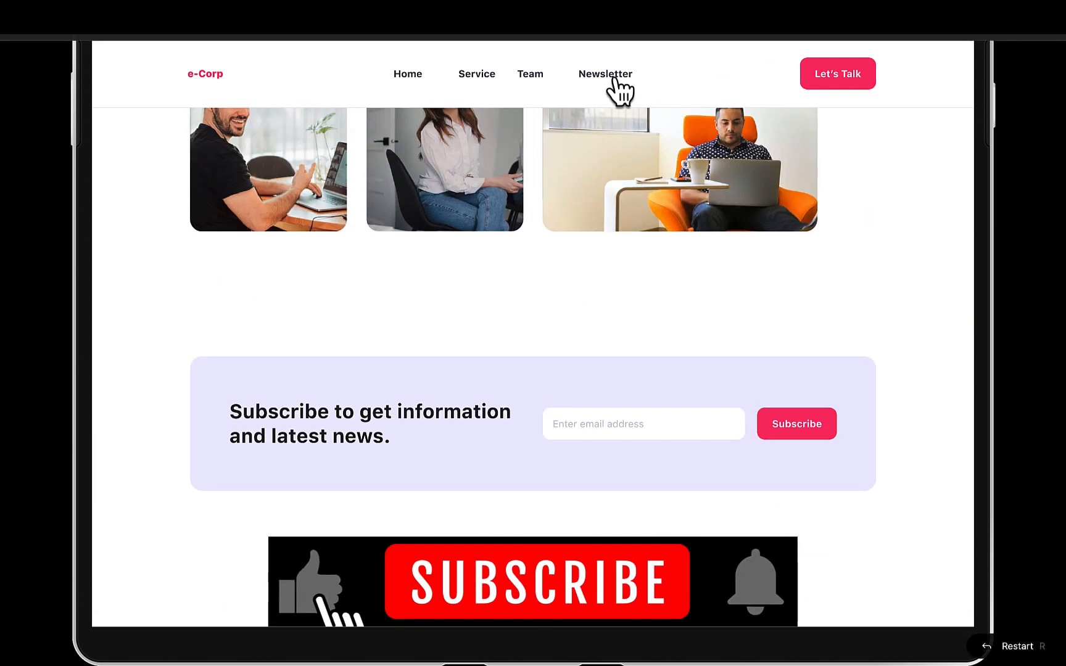
click(607, 79)
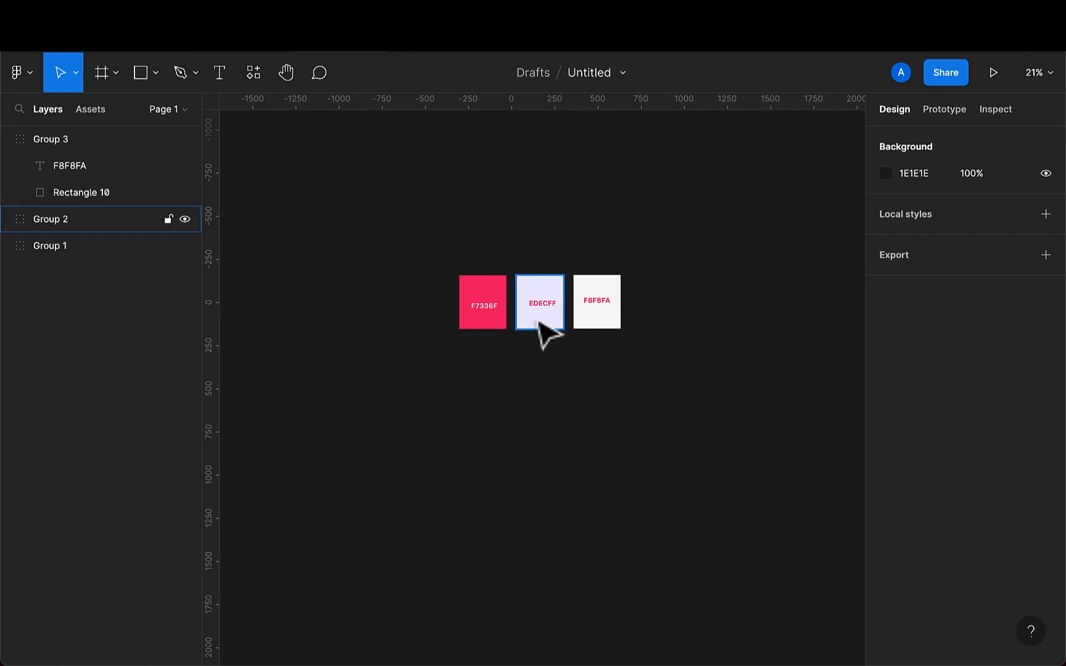
- Examine the three colour swatches F7336F, EDECFF and F8F8FA placed on the canvas
scroll(543, 333, up, 5)
scroll(542, 333, up, 3)
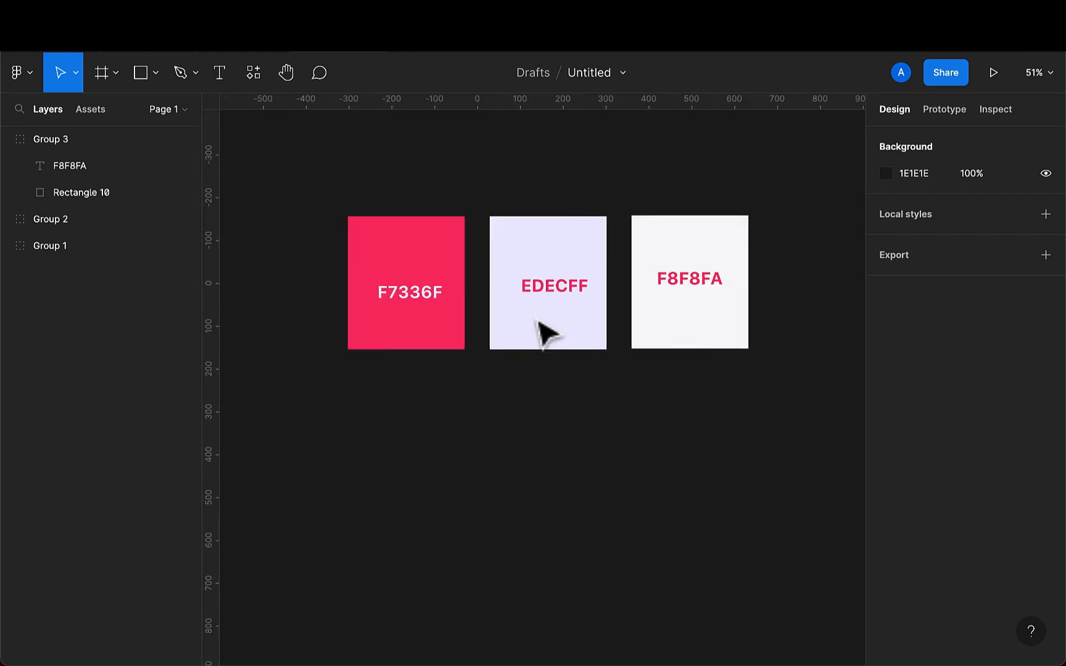
scroll(545, 333, down, 2)
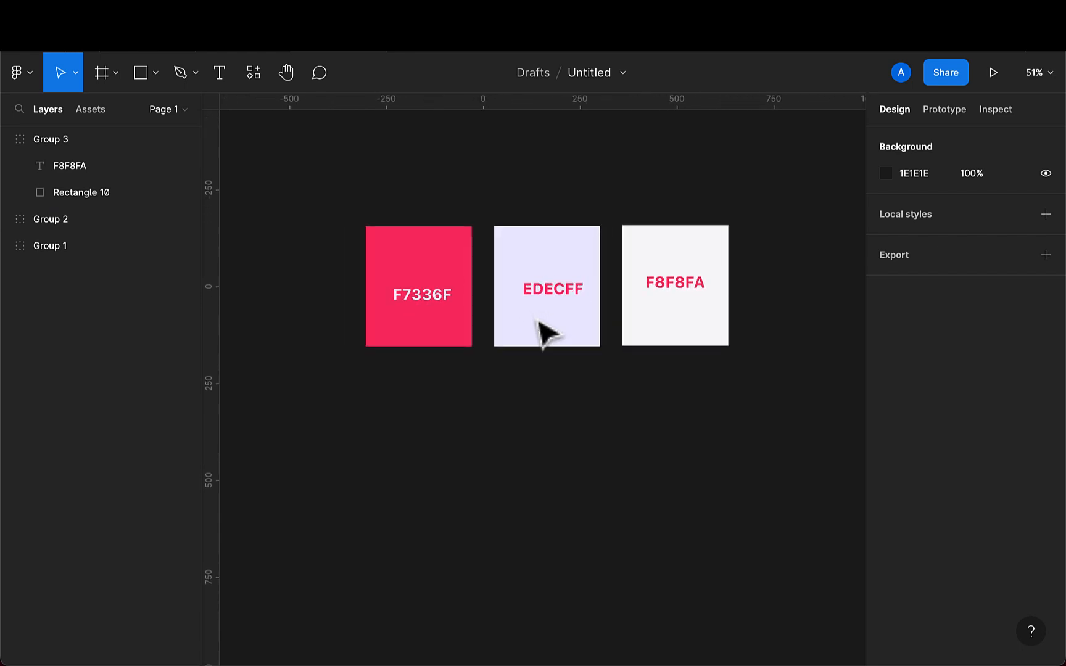
double_click(422, 301)
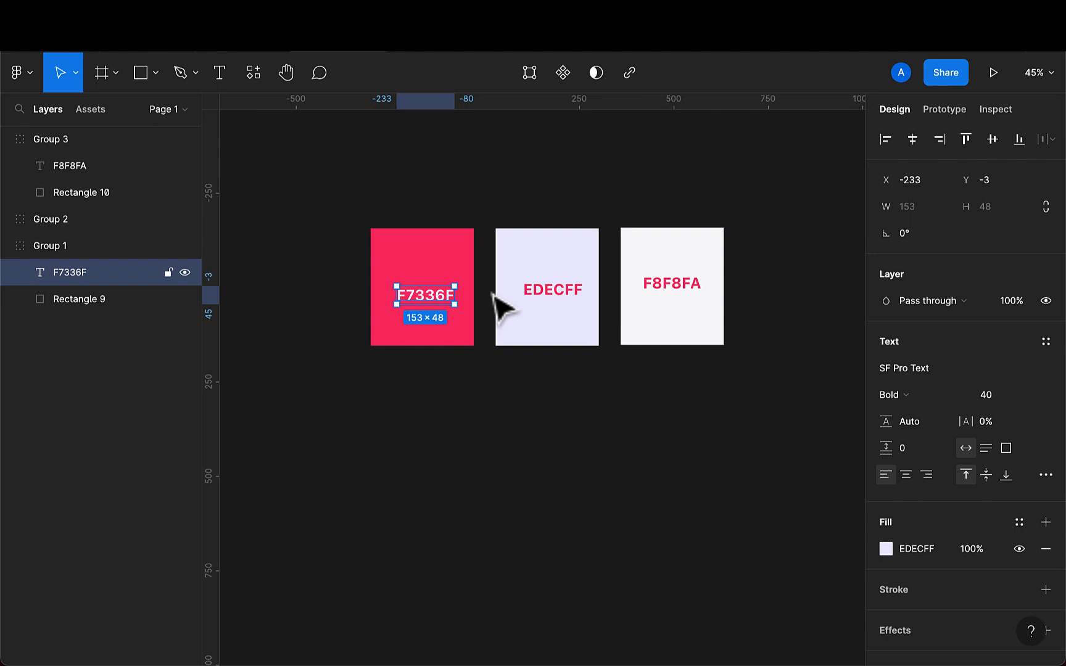
click(566, 305)
click(532, 405)
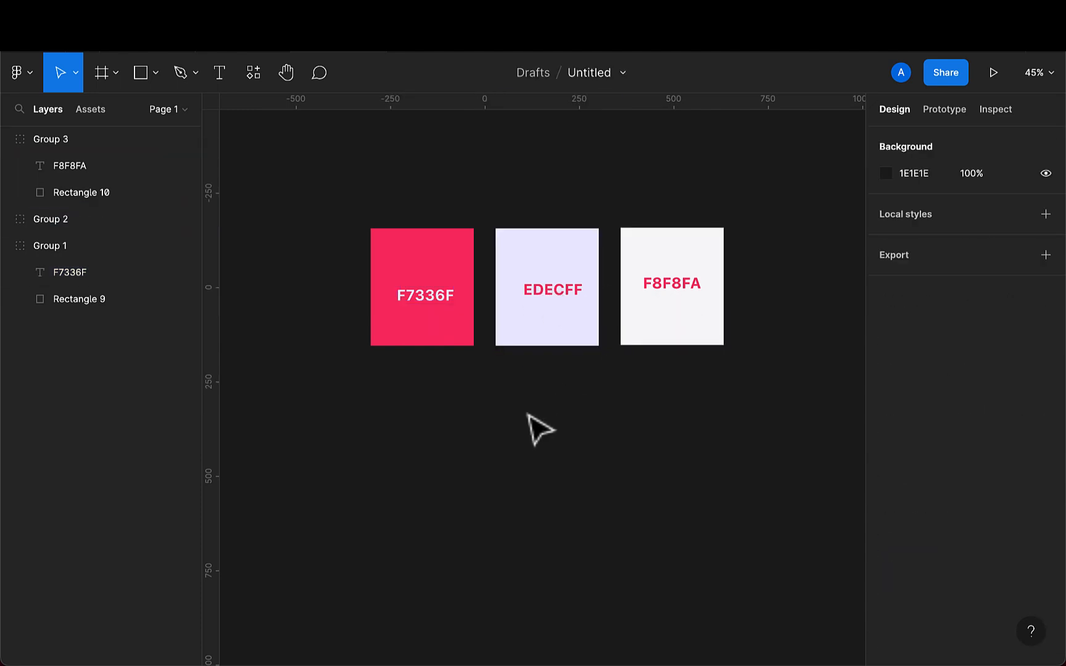
scroll(528, 414, down, 2)
scroll(529, 414, down, 3)
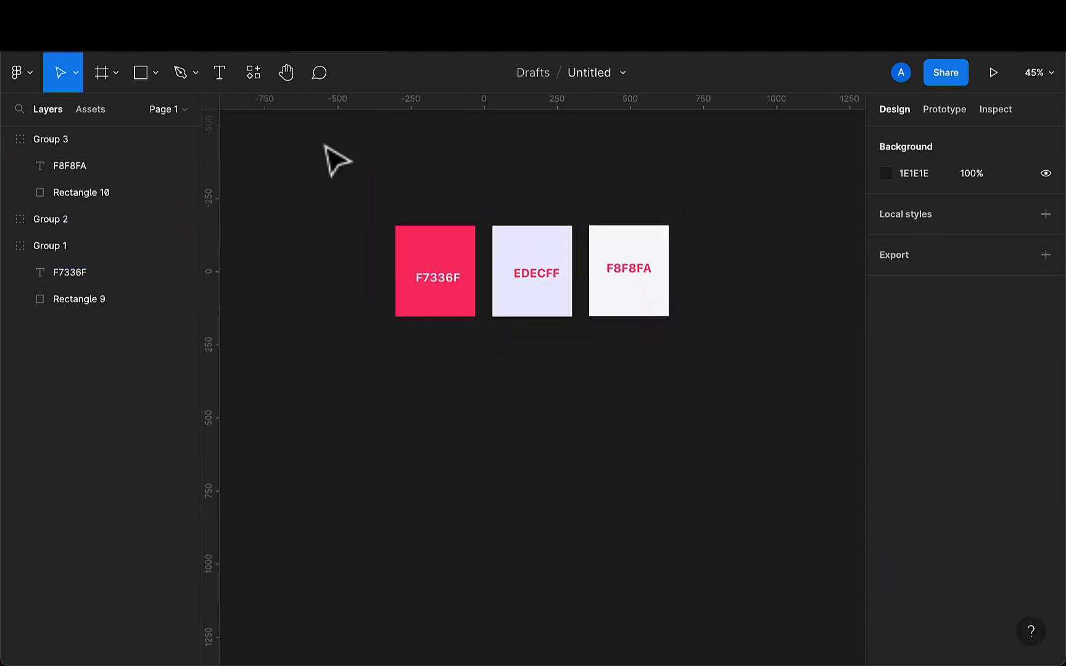
- Create a MacBook Pro 14" desktop frame and move it below the colour swatches
click(101, 82)
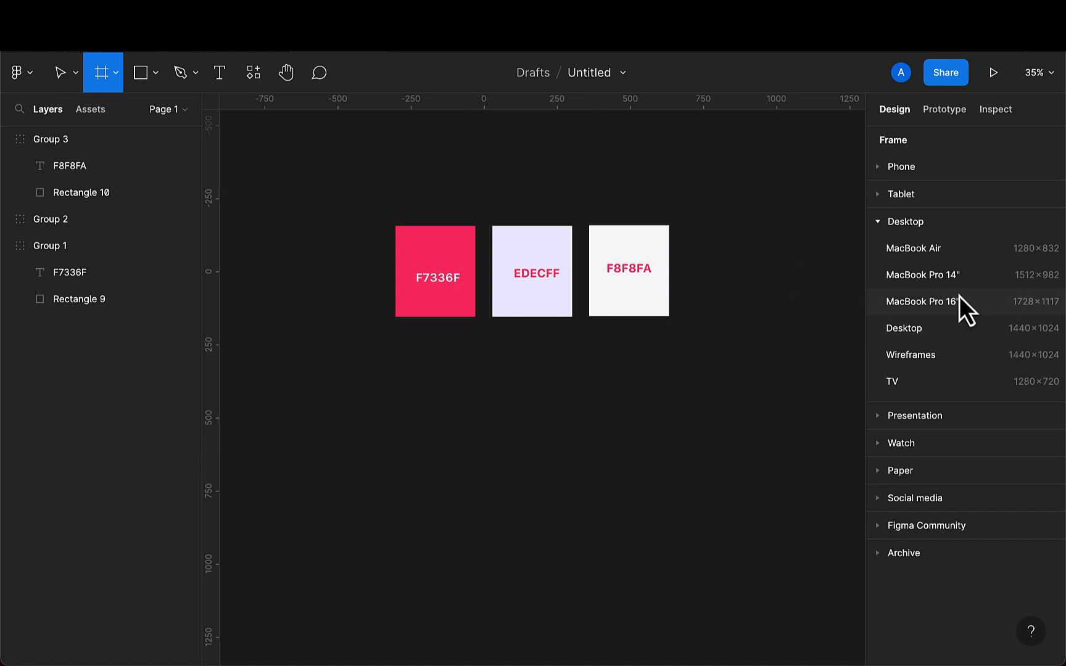
click(918, 283)
scroll(719, 412, down, 3)
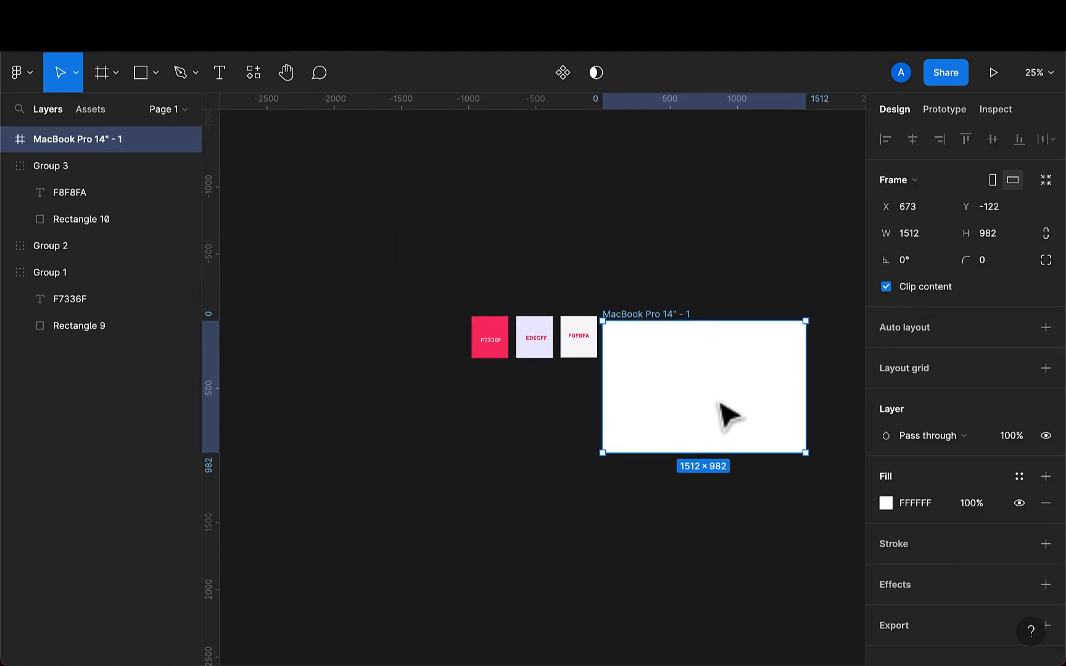
drag(720, 403, 571, 500)
scroll(572, 500, down, 5)
scroll(558, 382, up, 5)
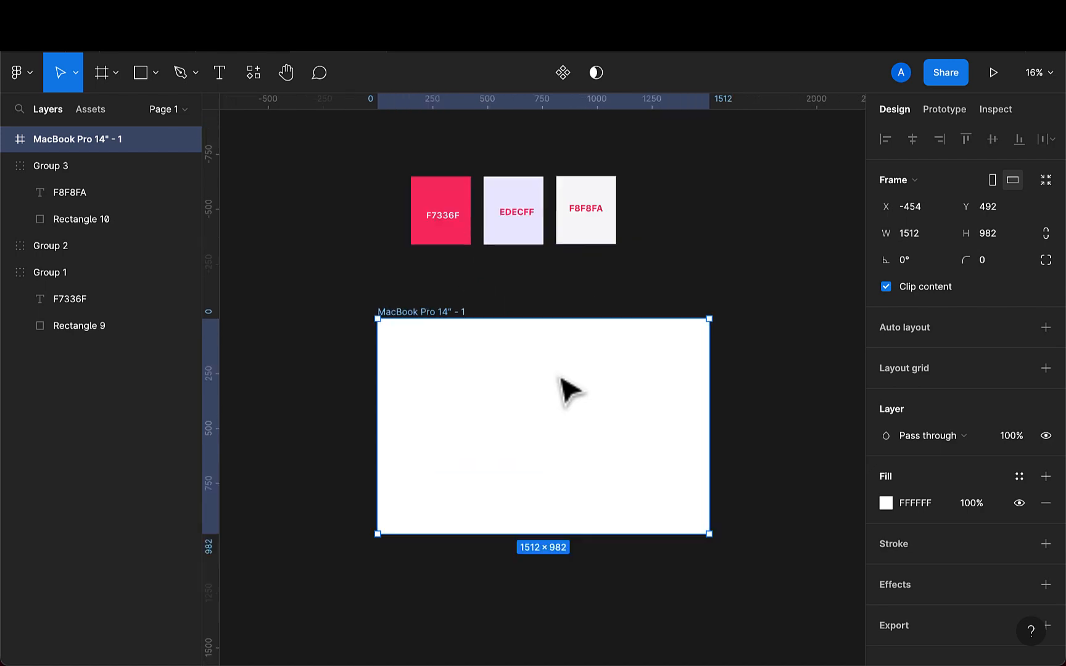
scroll(560, 377, up, 3)
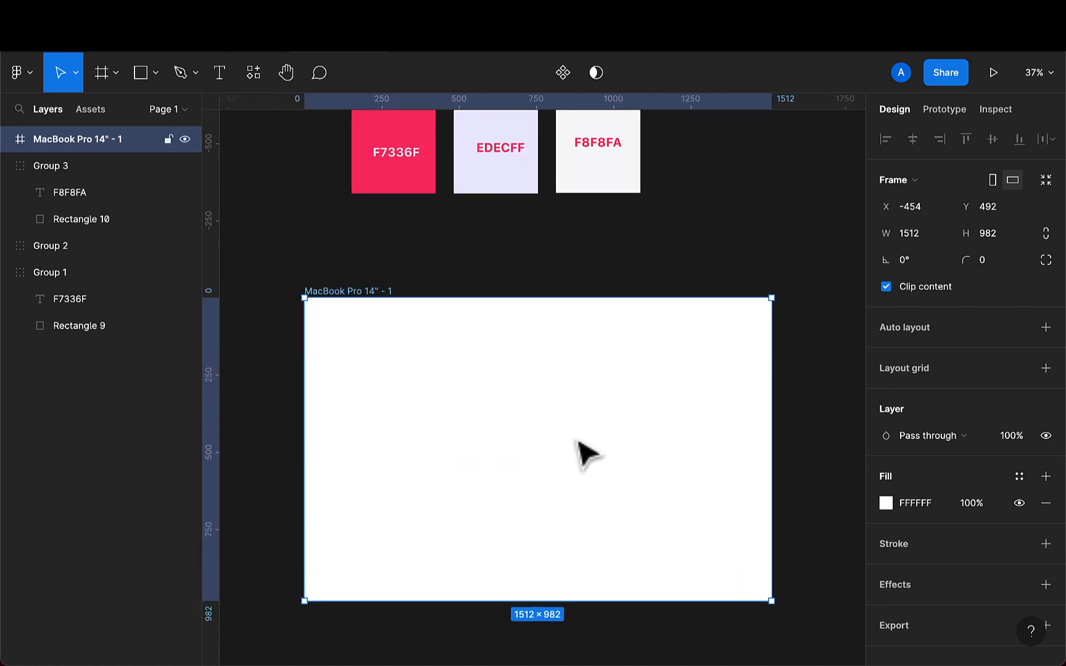
- Set the frame's height to 3080
click(1011, 243)
key(BackSpace)
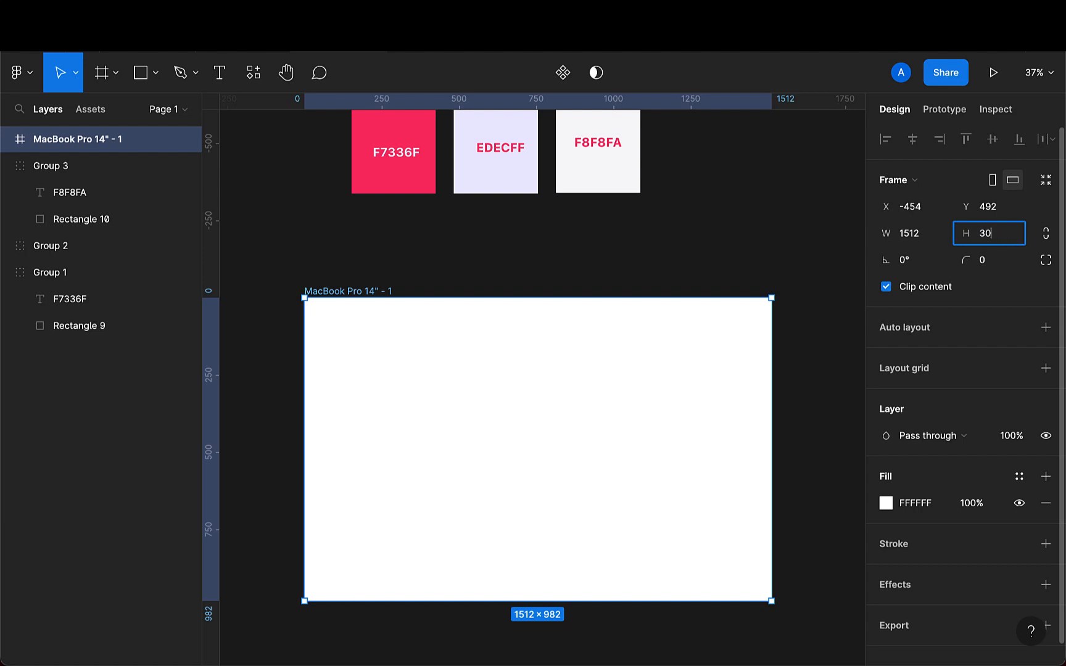
key(Return)
scroll(673, 499, down, 5)
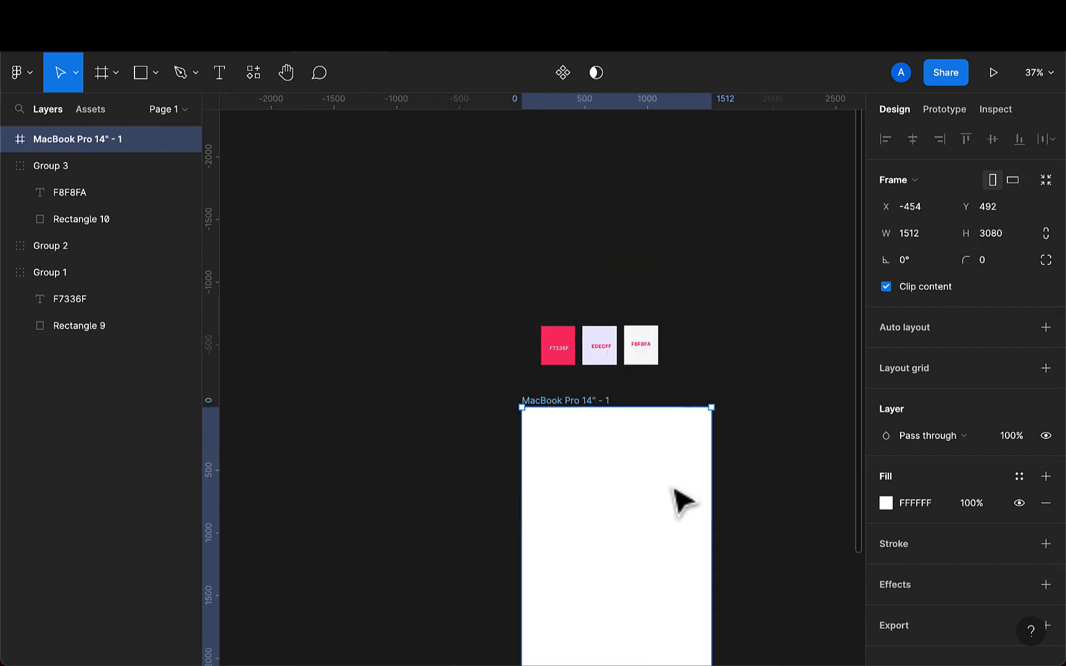
scroll(676, 494, right, 1)
scroll(676, 494, down, 1)
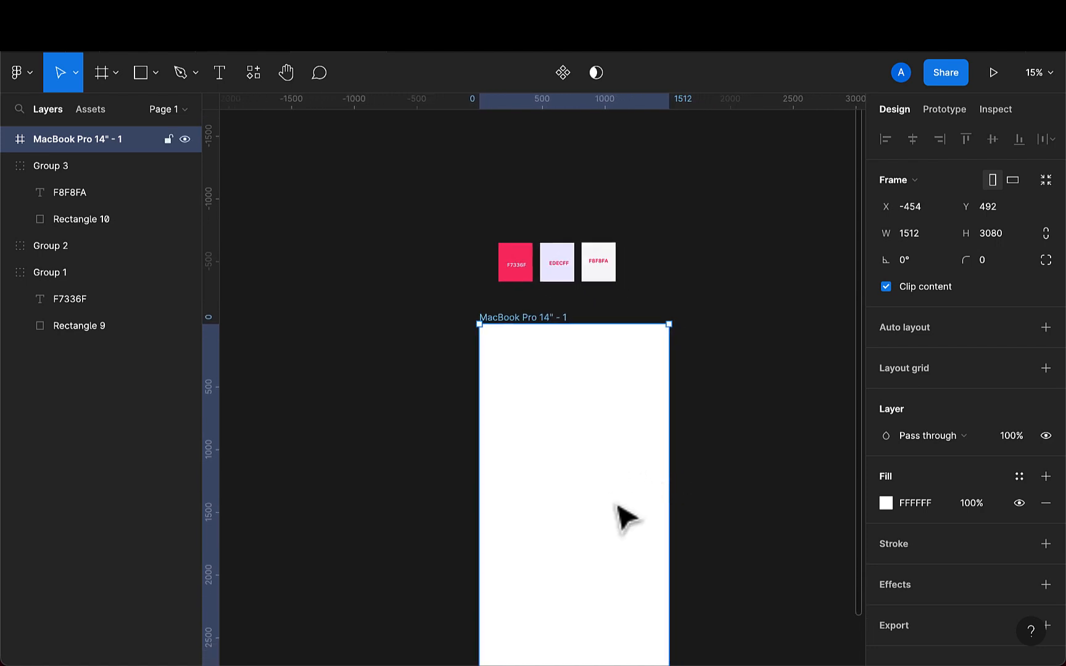
scroll(618, 517, down, 2)
scroll(619, 517, right, 1)
scroll(615, 504, down, 1)
scroll(615, 504, right, 1)
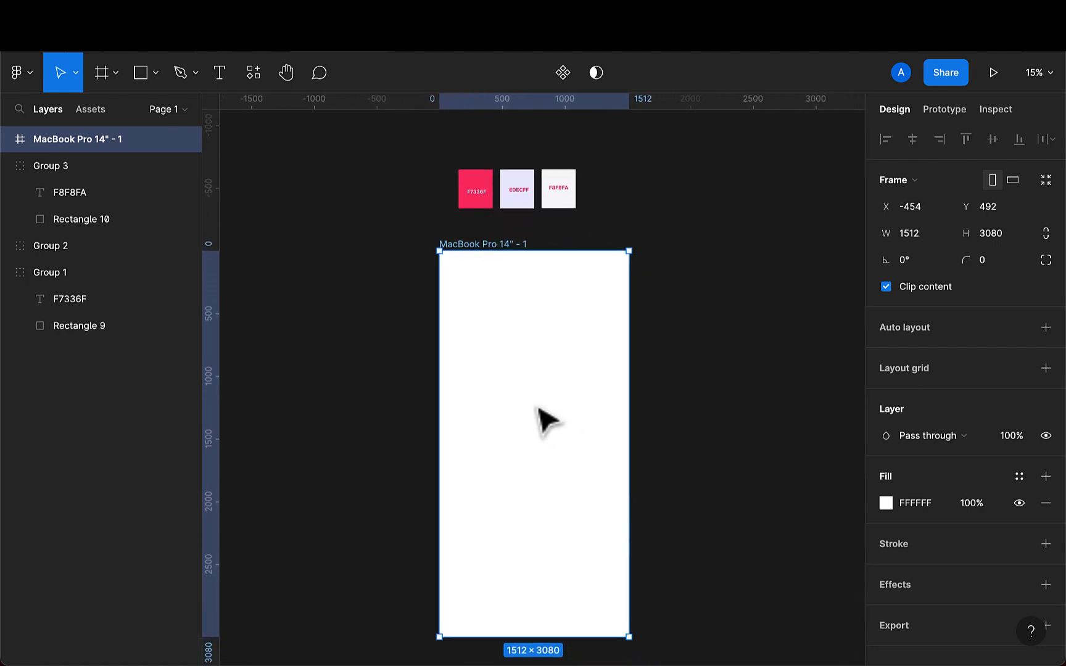
scroll(548, 401, up, 1)
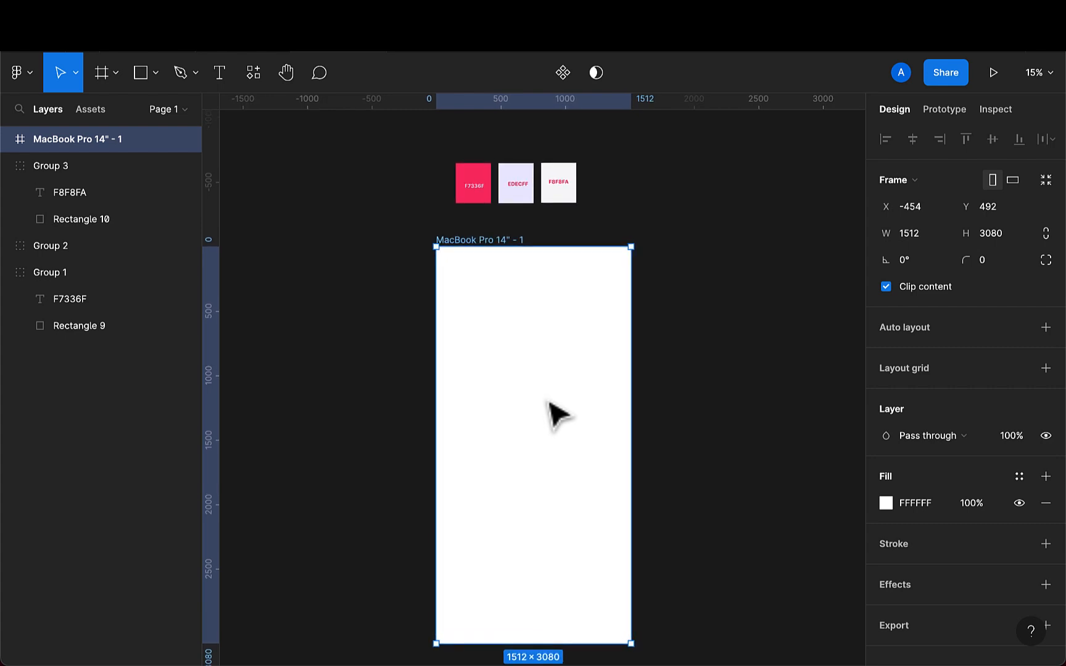
scroll(548, 403, up, 2)
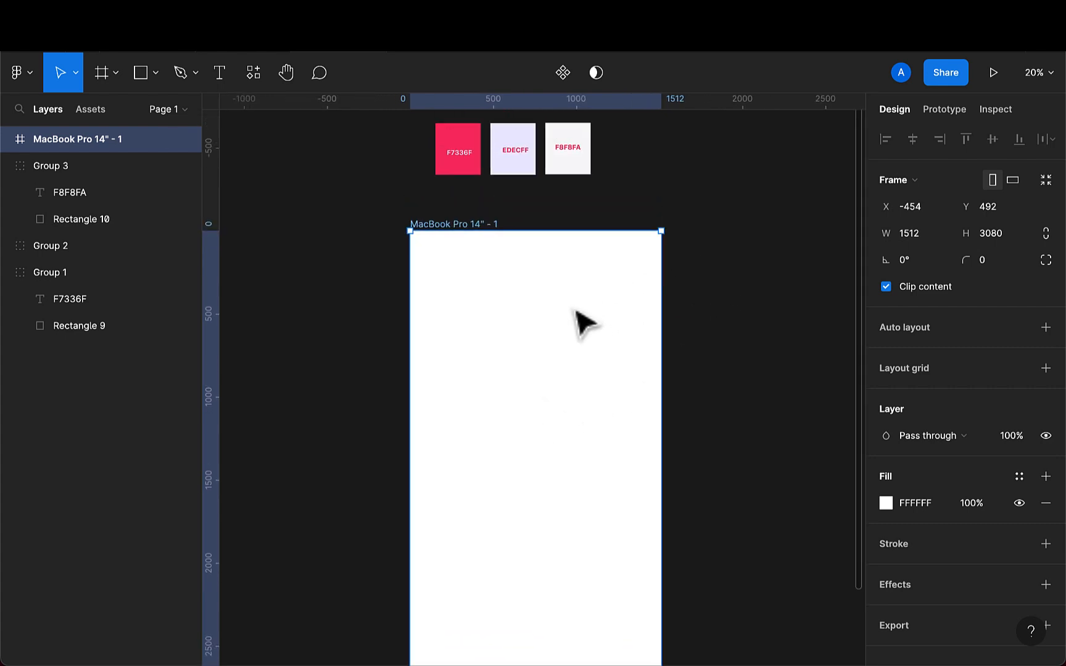
scroll(575, 310, up, 1)
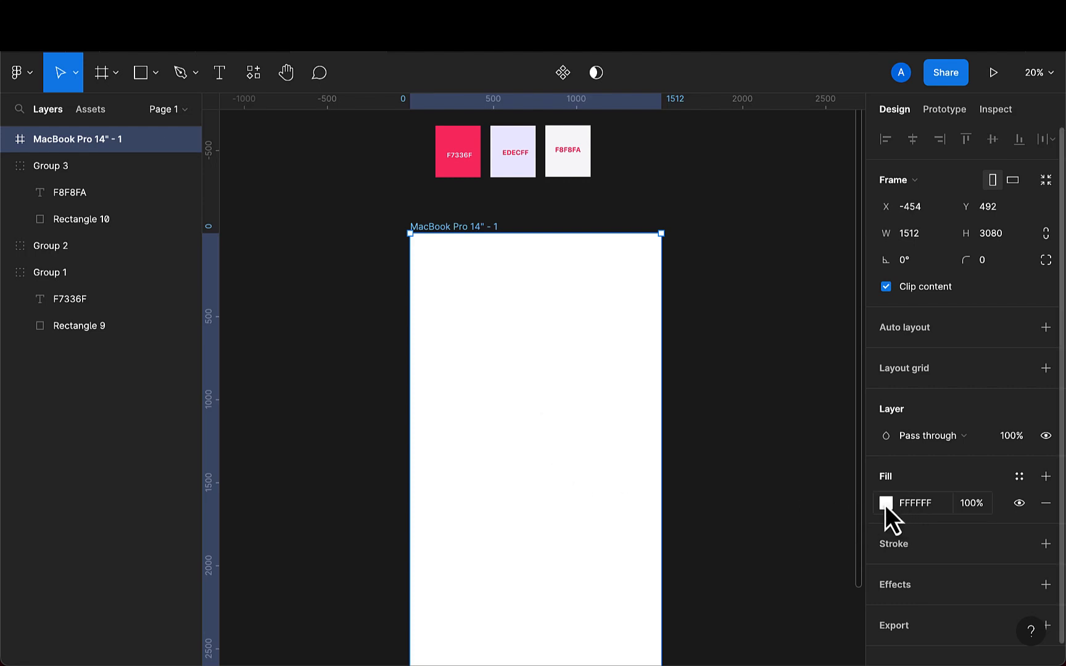
scroll(551, 464, up, 2)
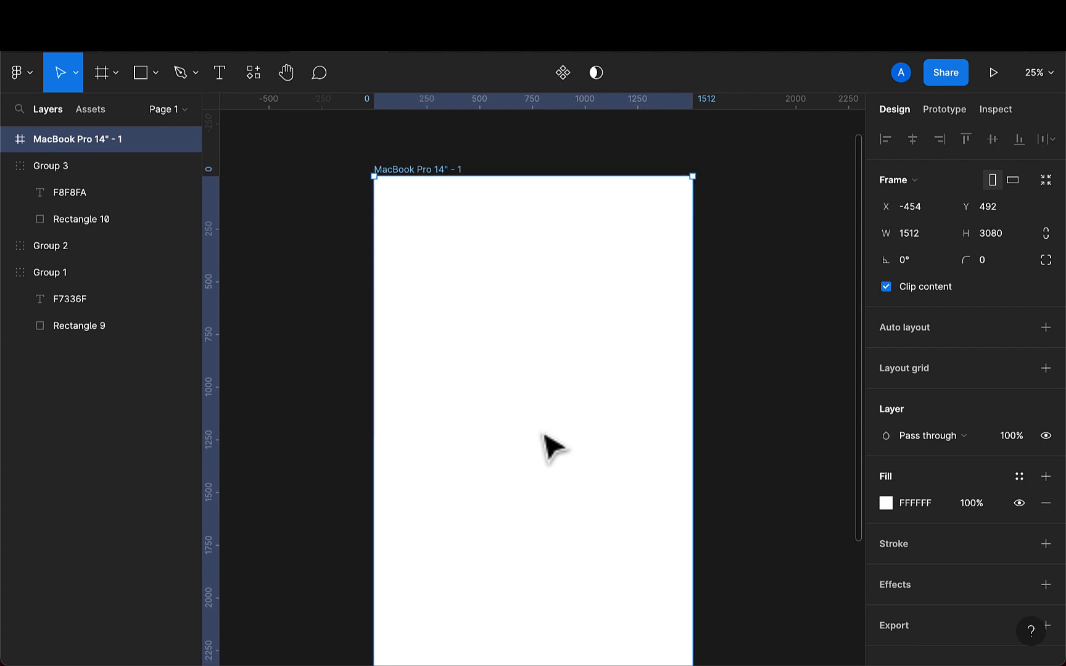
scroll(531, 369, up, 2)
scroll(467, 295, up, 2)
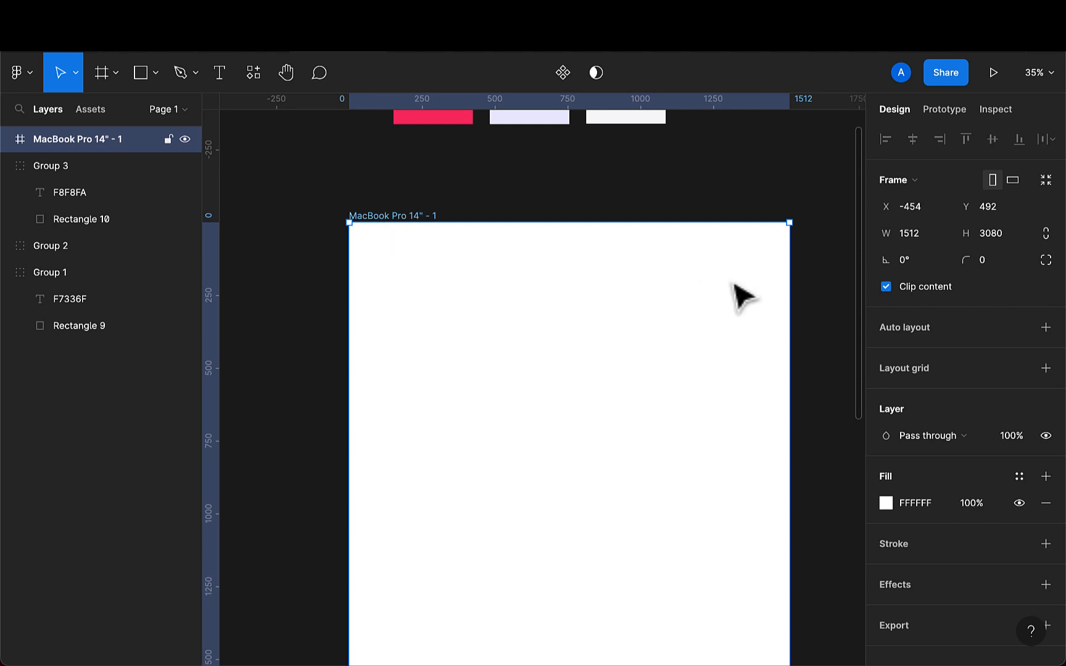
- Add a layout grid to the frame and change it to a 12-column grid
click(1045, 368)
scroll(716, 469, down, 2)
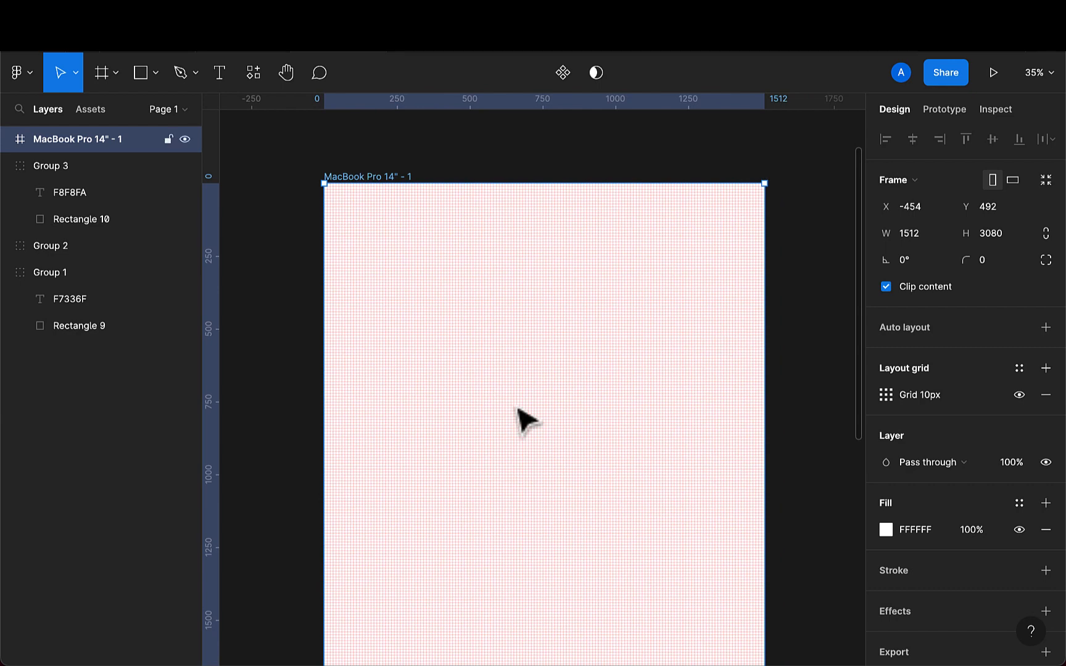
click(884, 396)
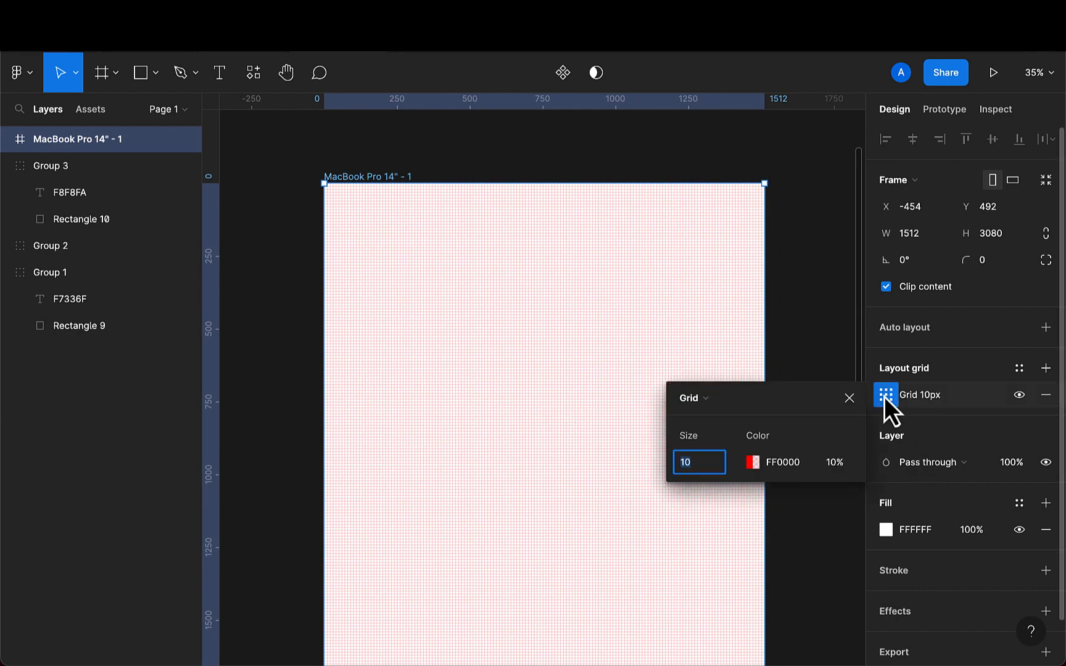
click(705, 401)
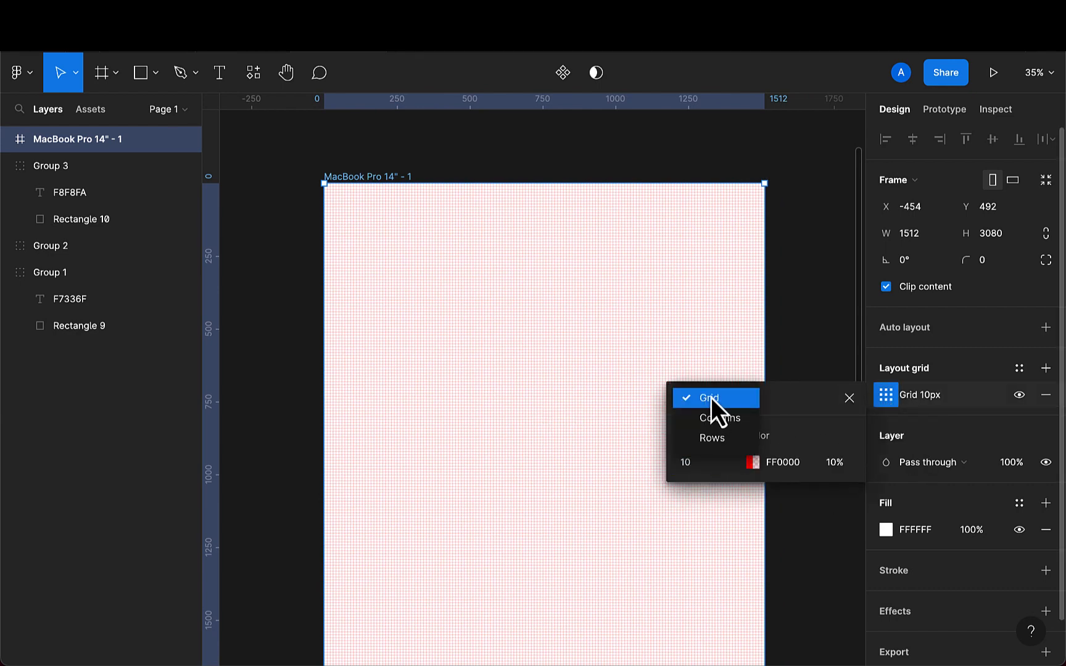
click(717, 417)
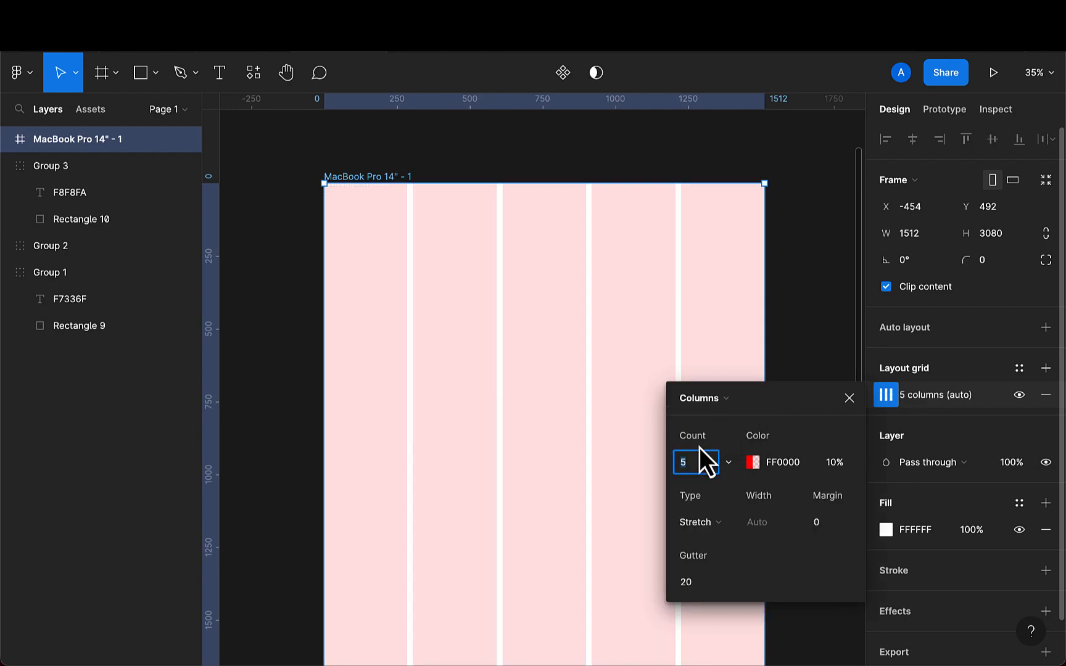
text(12)
key(Return)
- Set the column grid's margin to 160 and close the grid settings
click(825, 526)
key(BackSpace)
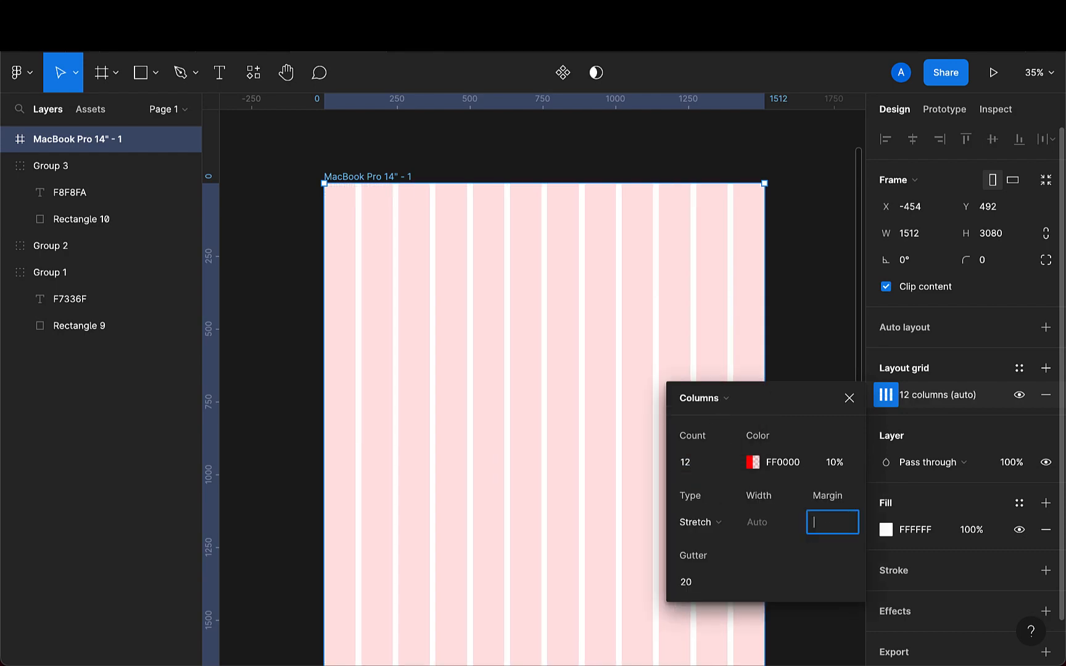
text(160)
key(Return)
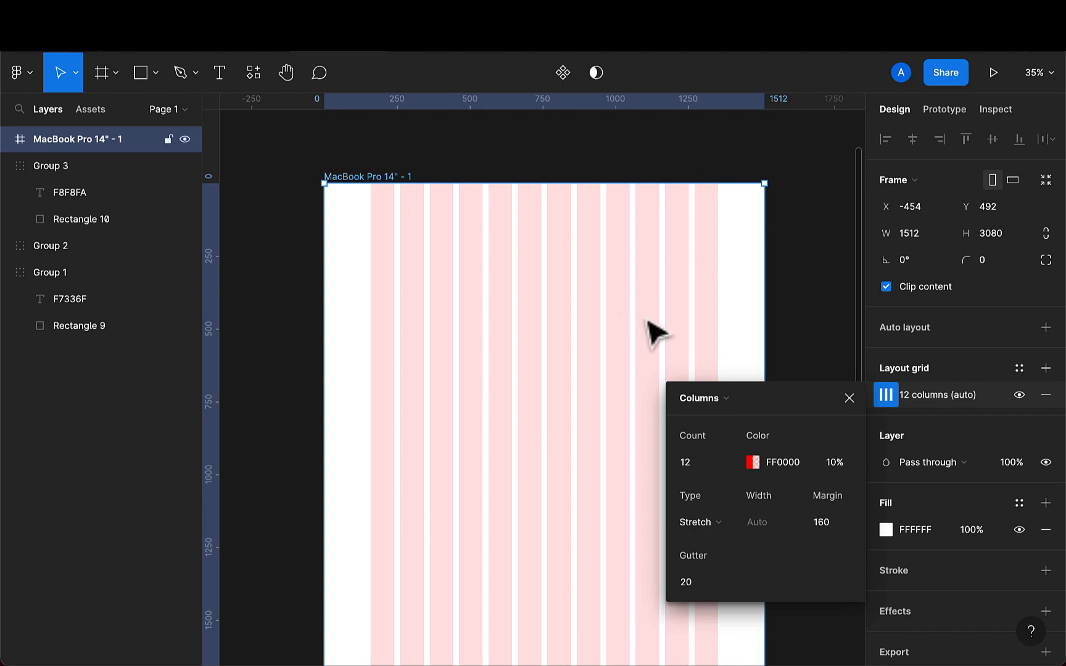
click(849, 398)
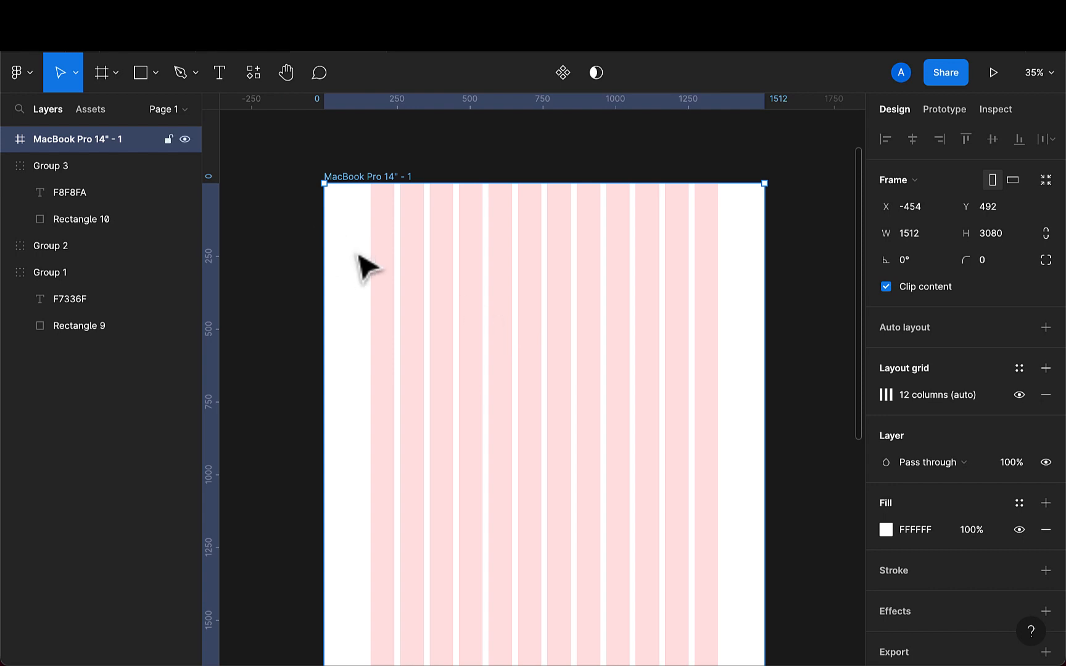
click(55, 11)
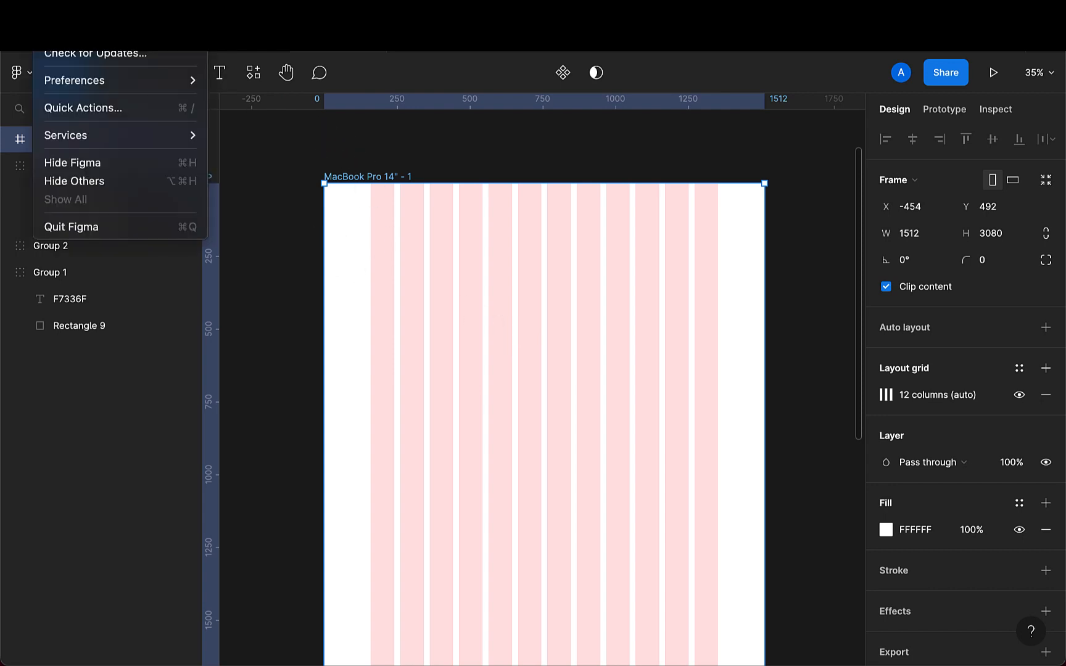
click(27, 75)
click(28, 74)
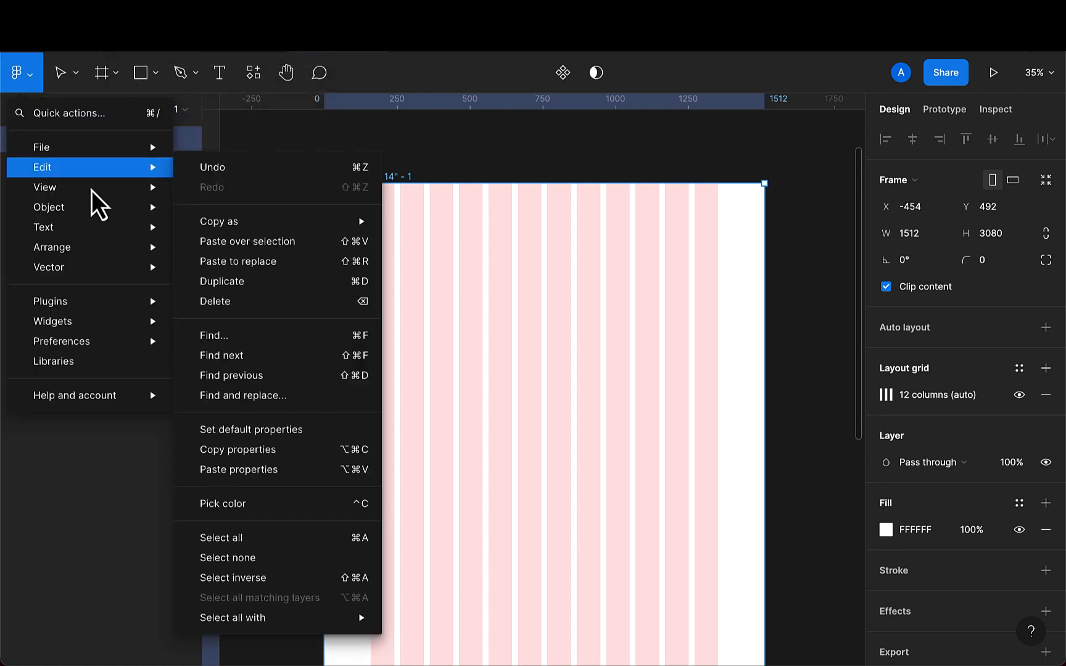
mouse_move(102, 195)
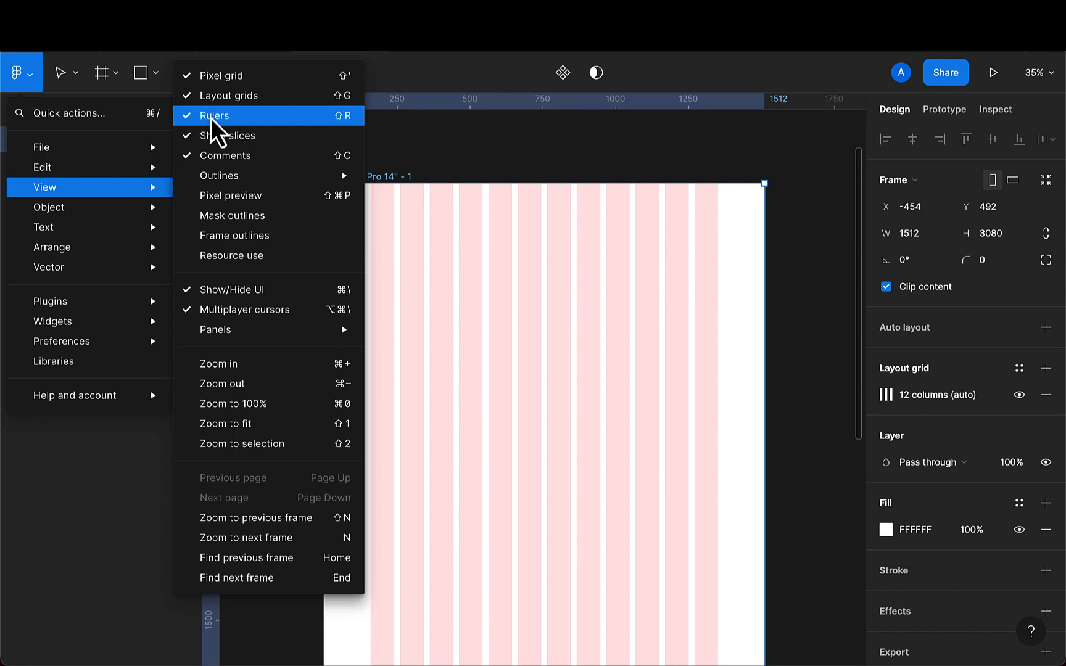
click(476, 167)
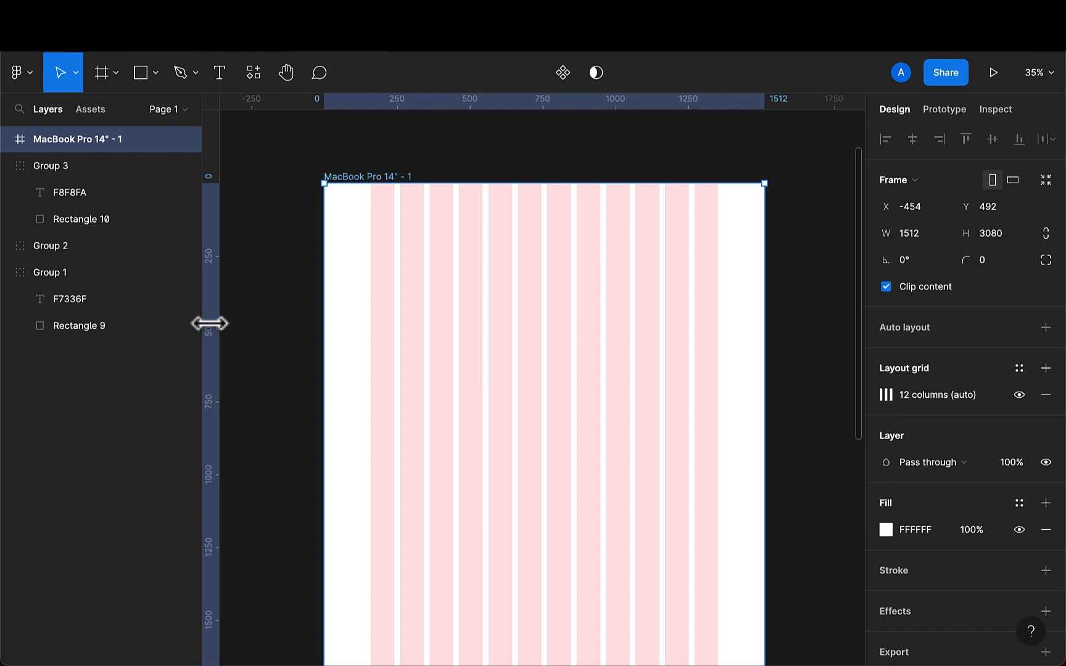
- Add a vertical guide at x 160 on the frame's left column margin
drag(209, 324, 370, 329)
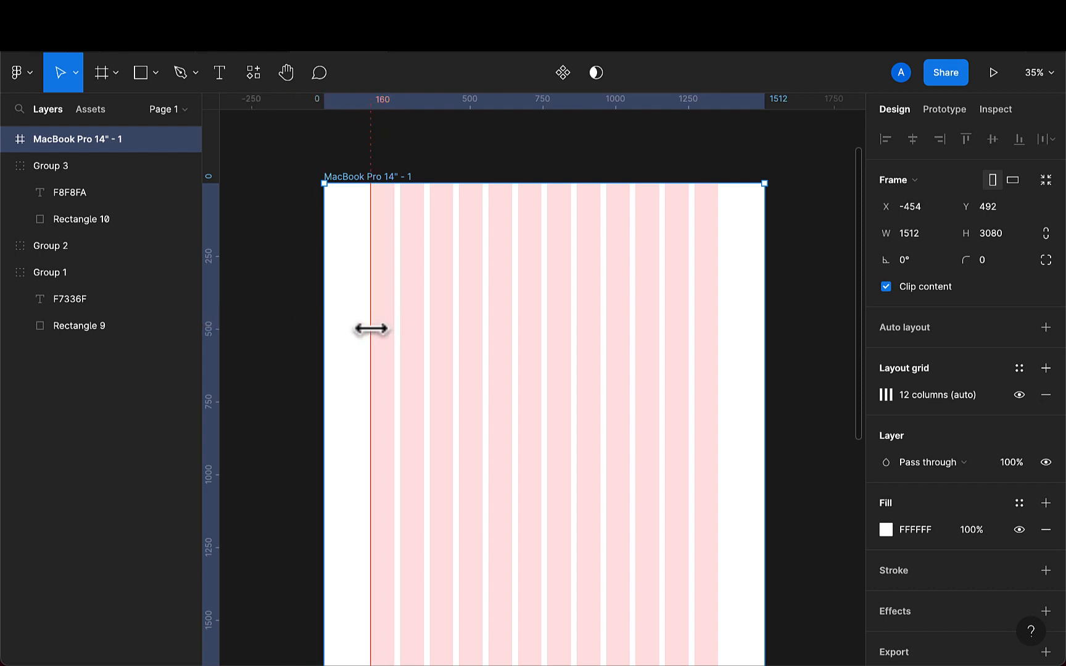
scroll(371, 329, up, 15)
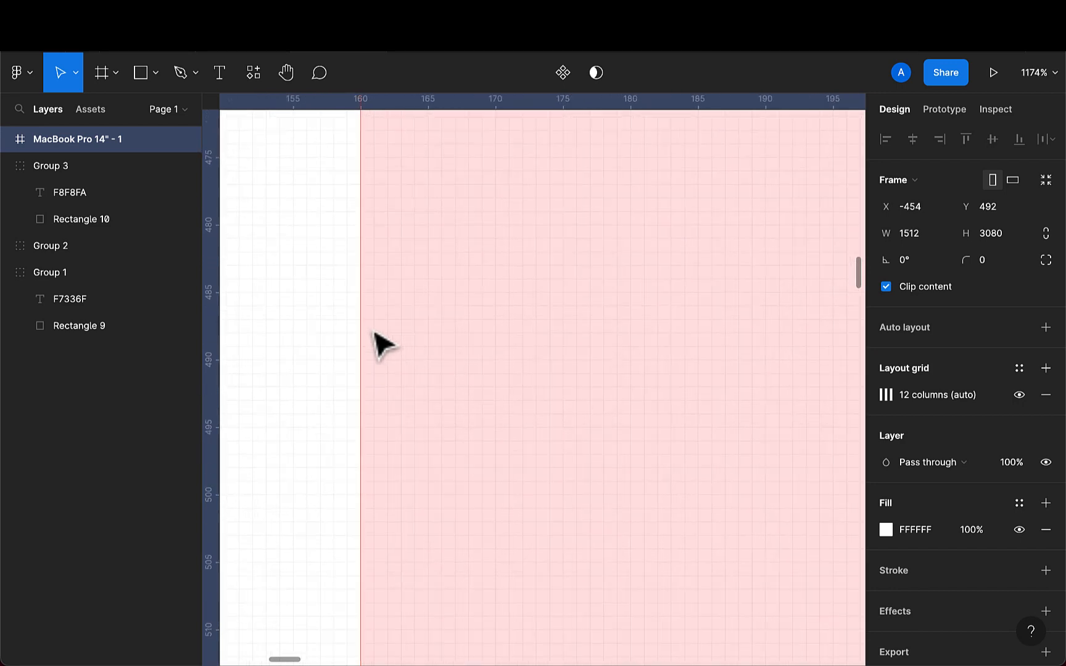
scroll(383, 345, up, 4)
drag(357, 342, 350, 343)
scroll(351, 344, down, 5)
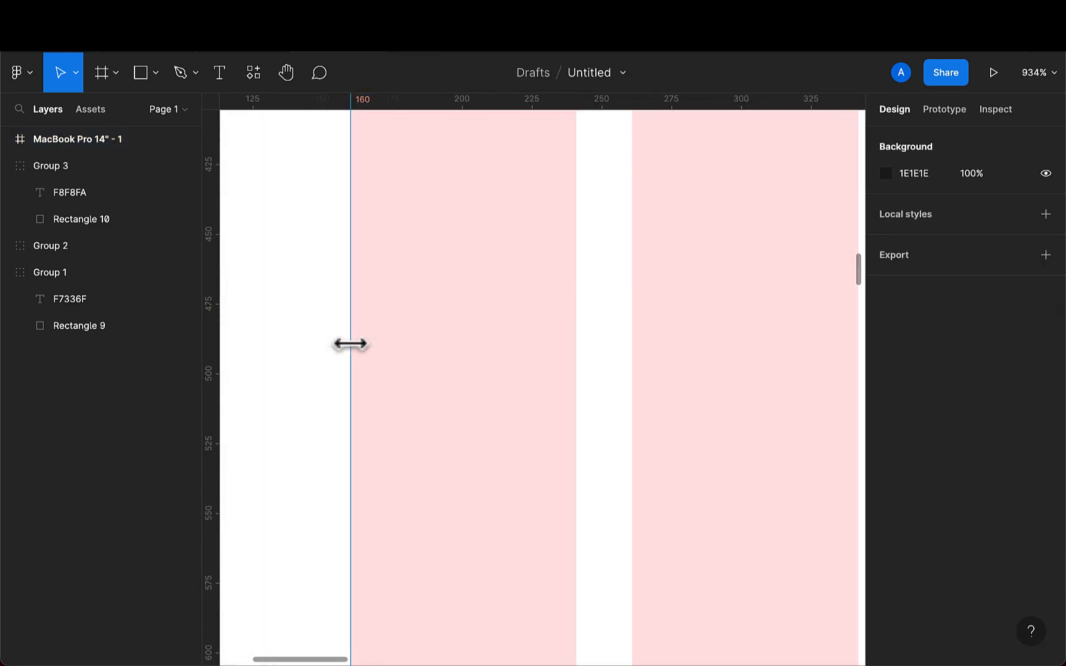
scroll(350, 344, down, 17)
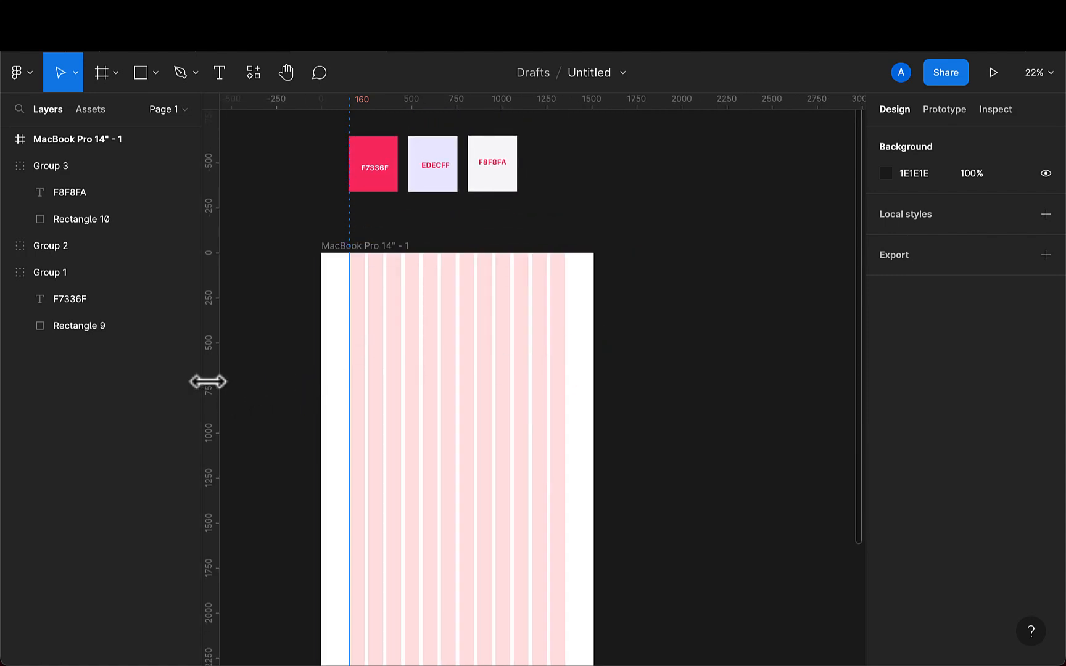
- Add a second vertical guide at x 1352 on the frame's right column margin
drag(208, 382, 563, 382)
scroll(564, 381, up, 10)
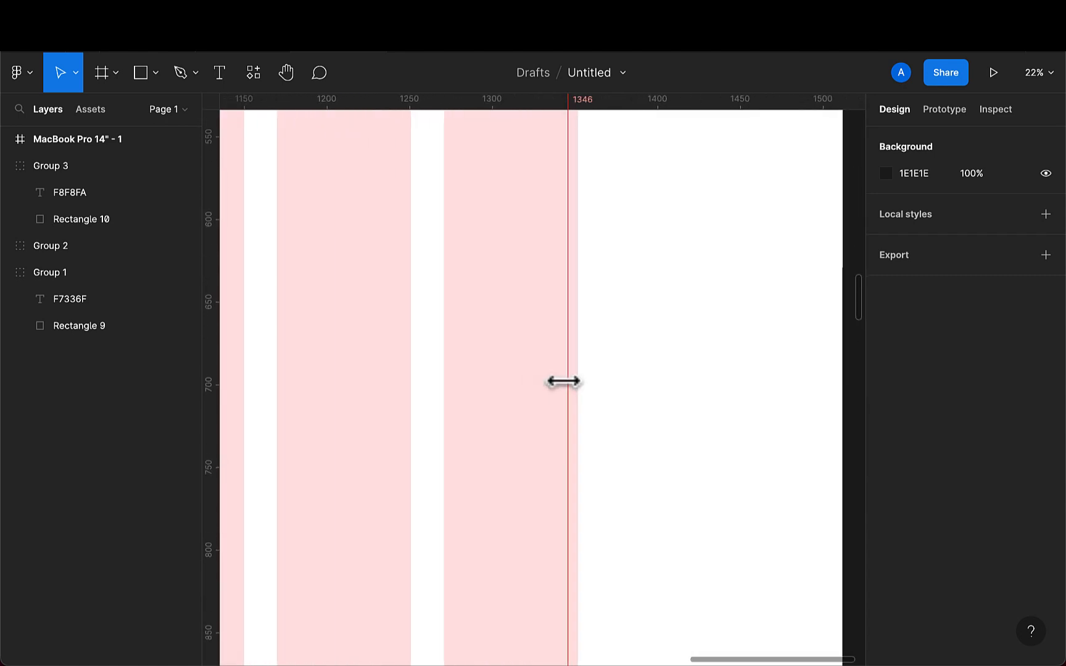
scroll(563, 381, up, 15)
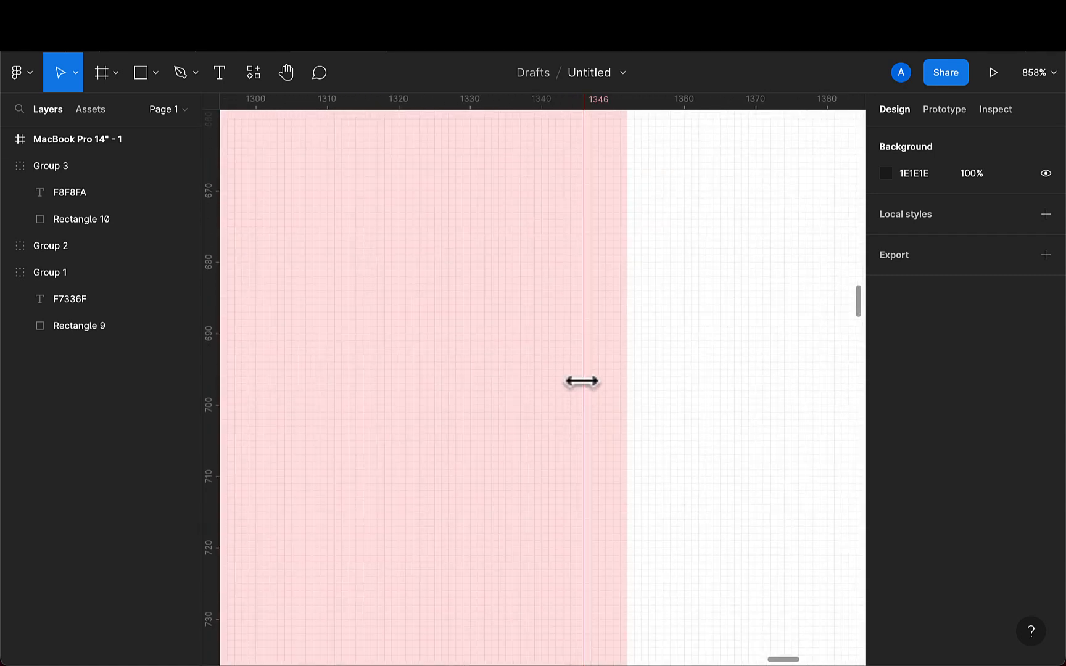
drag(581, 381, 626, 380)
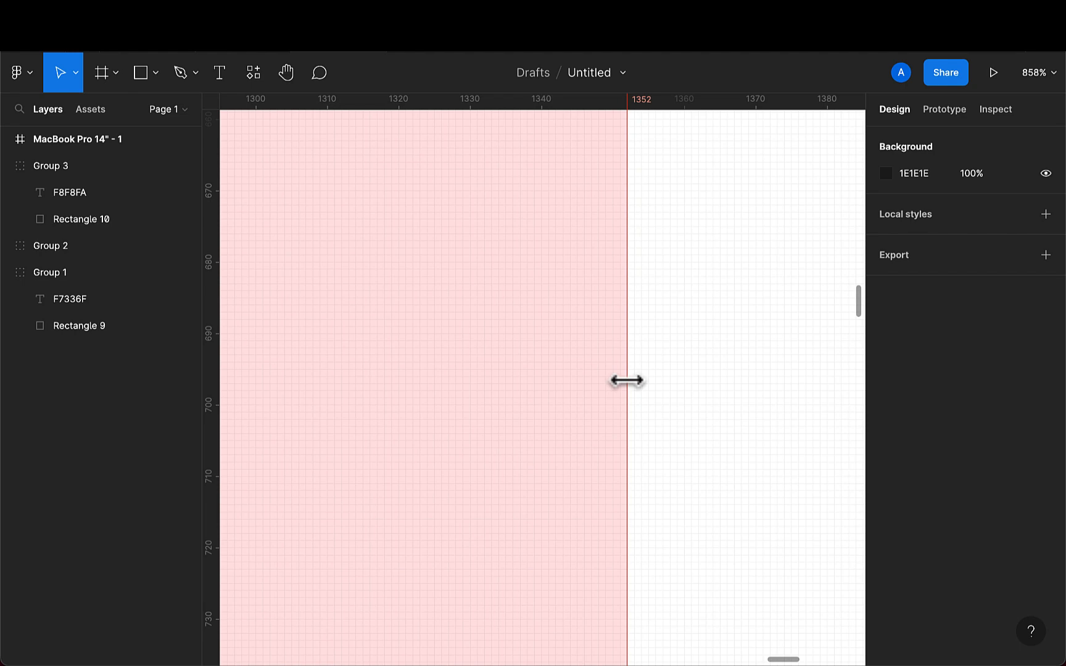
scroll(627, 381, down, 20)
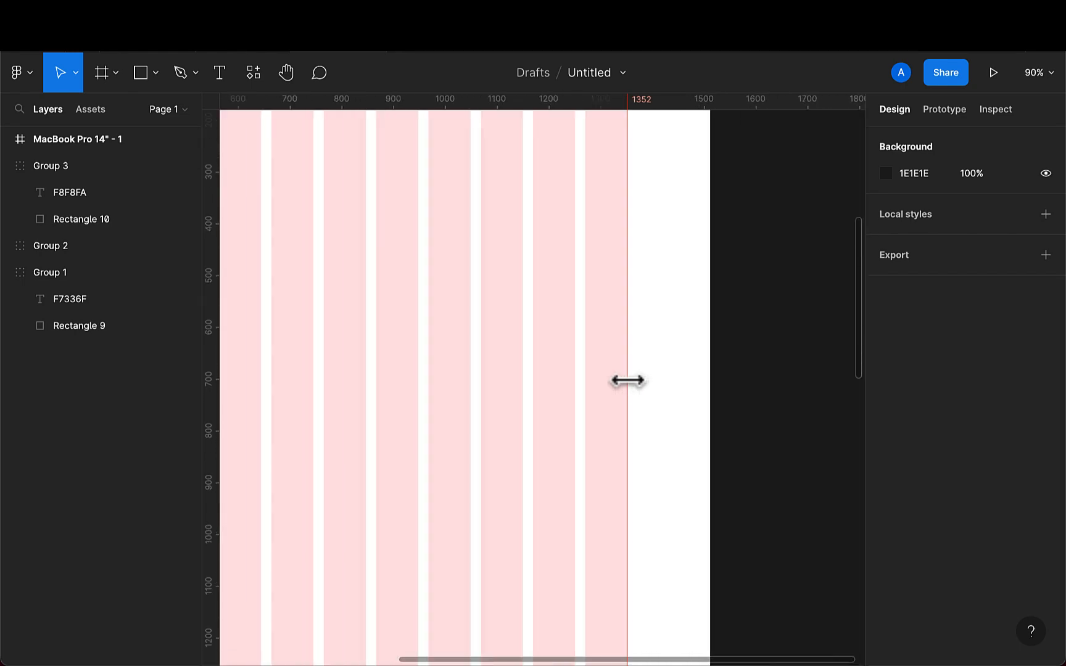
scroll(625, 384, down, 6)
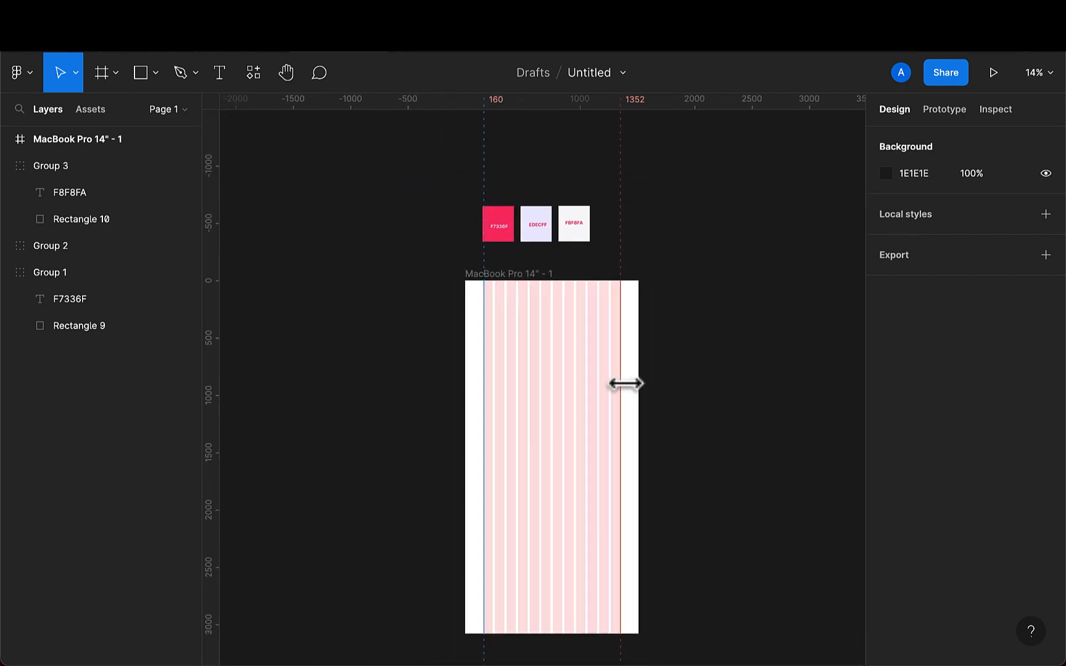
scroll(512, 368, up, 2)
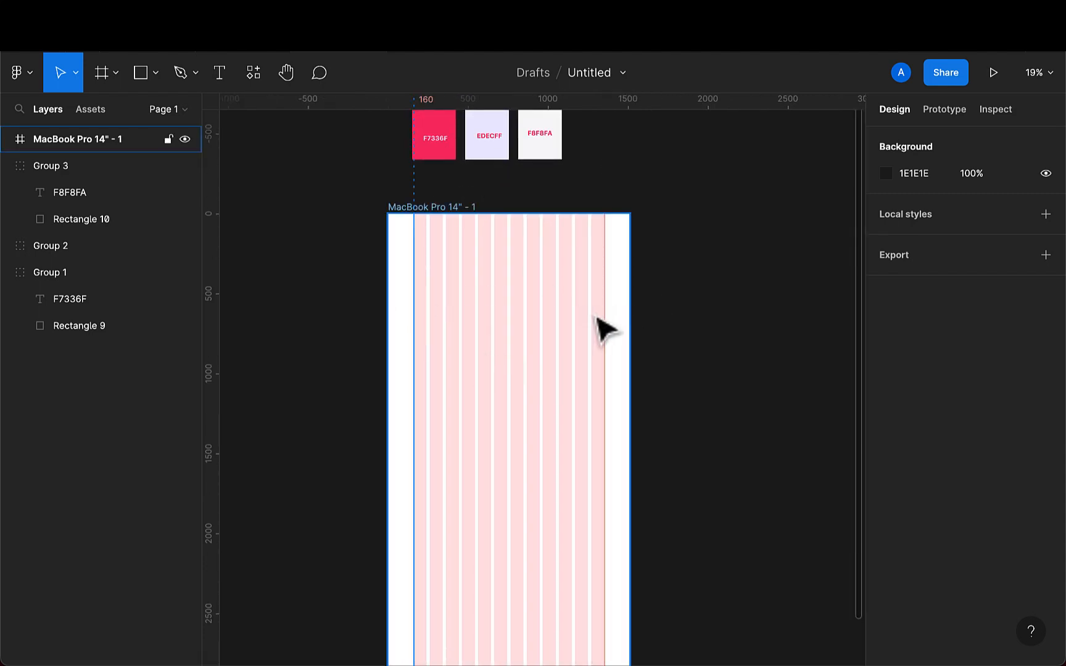
scroll(534, 336, up, 1)
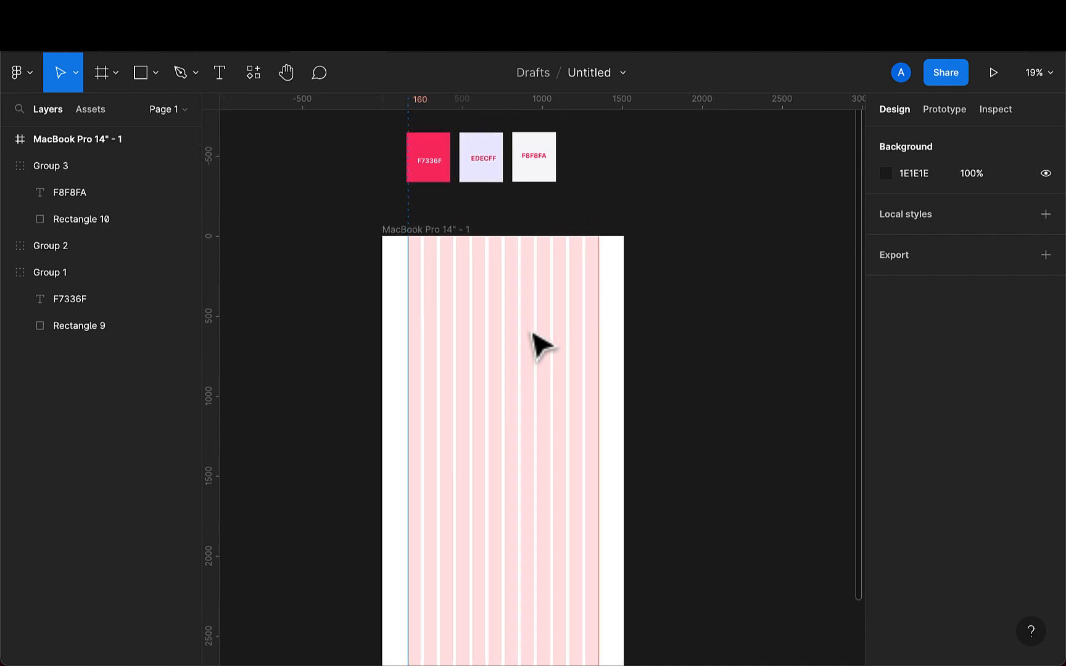
- Hide and reshow the frame's layout grid to check the guides
click(430, 228)
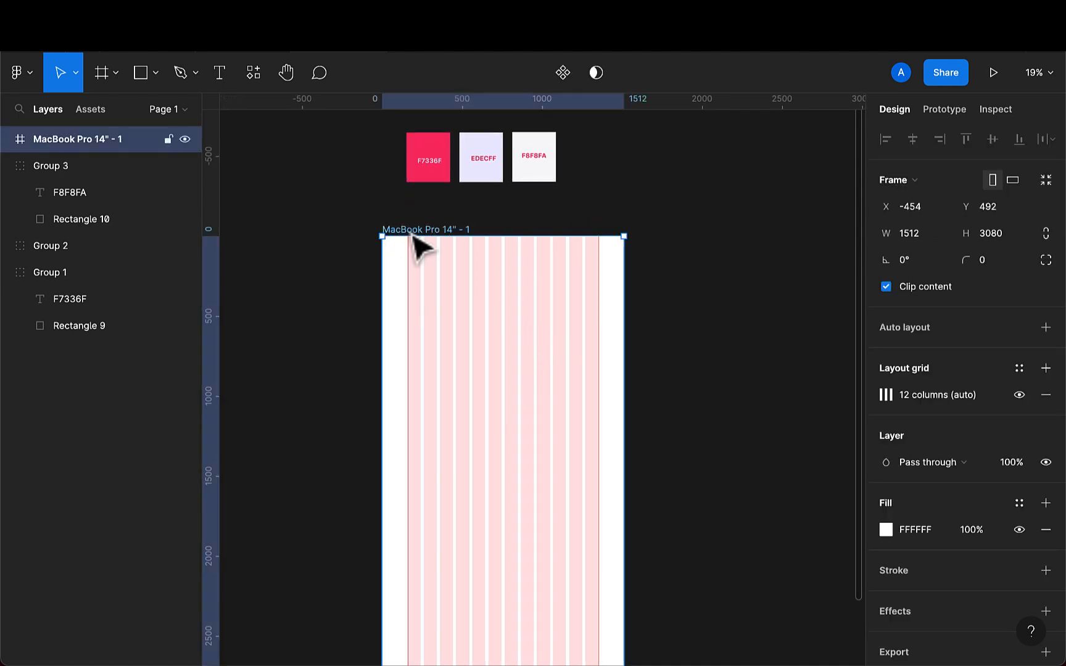
click(1015, 399)
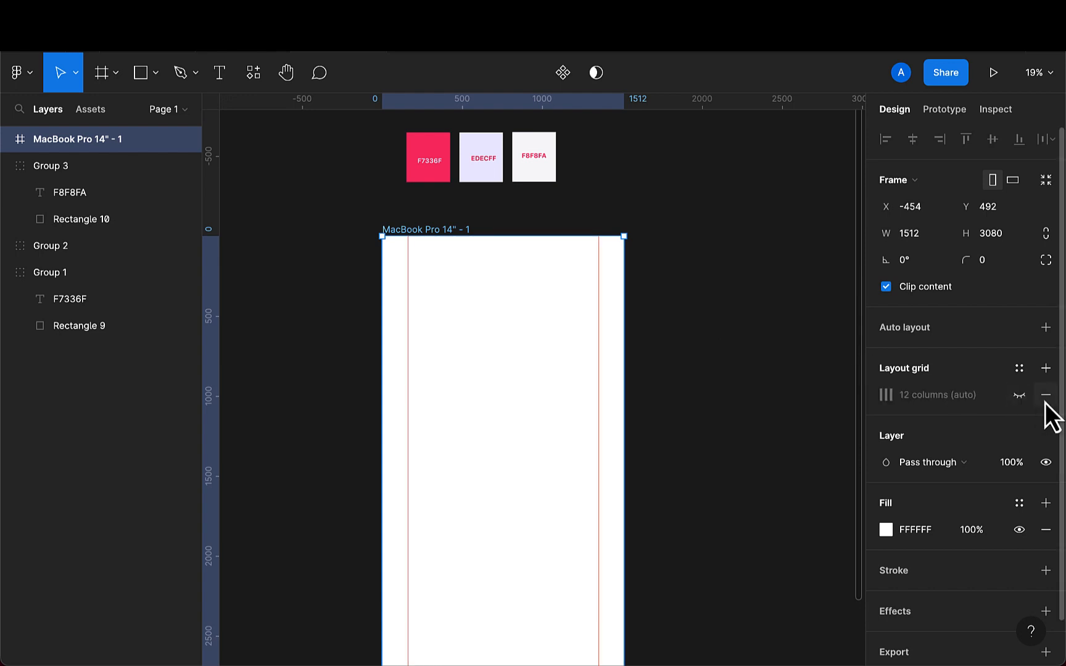
click(1019, 395)
click(1019, 395)
click(1019, 396)
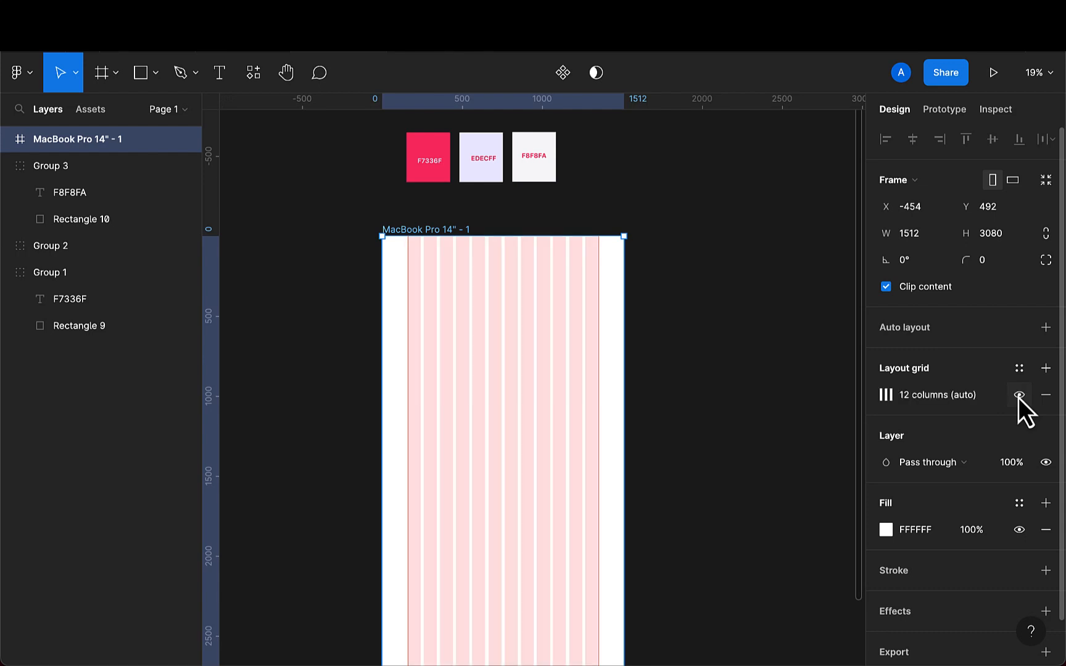
- Create a text layer reading e-Corp near the top-left corner of the frame
scroll(533, 373, up, 3)
scroll(535, 370, up, 1)
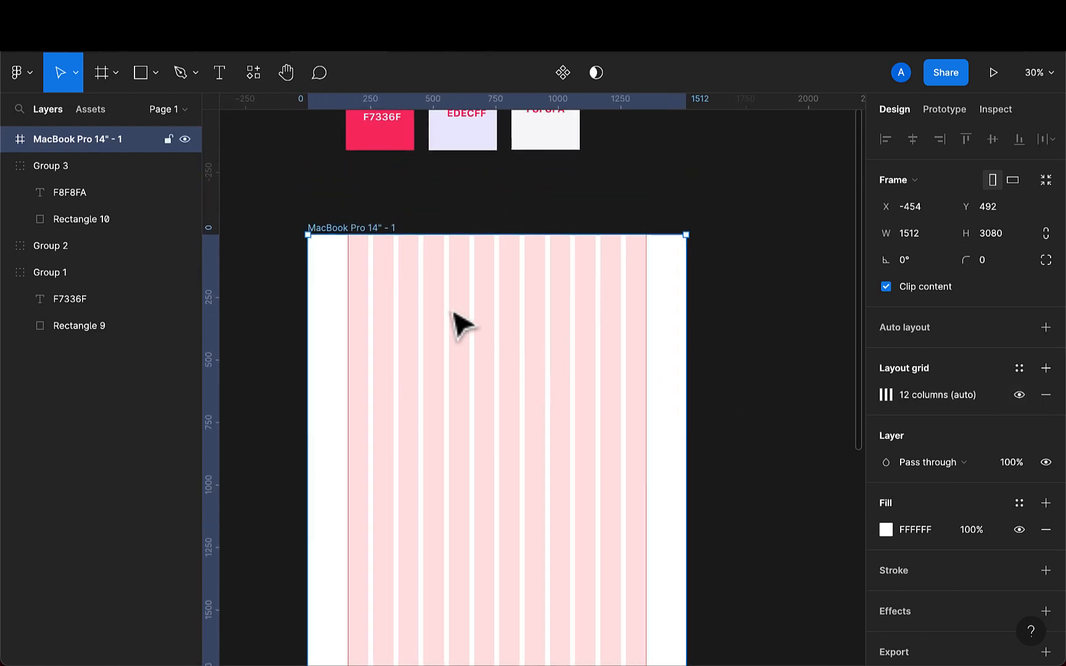
scroll(401, 295, up, 5)
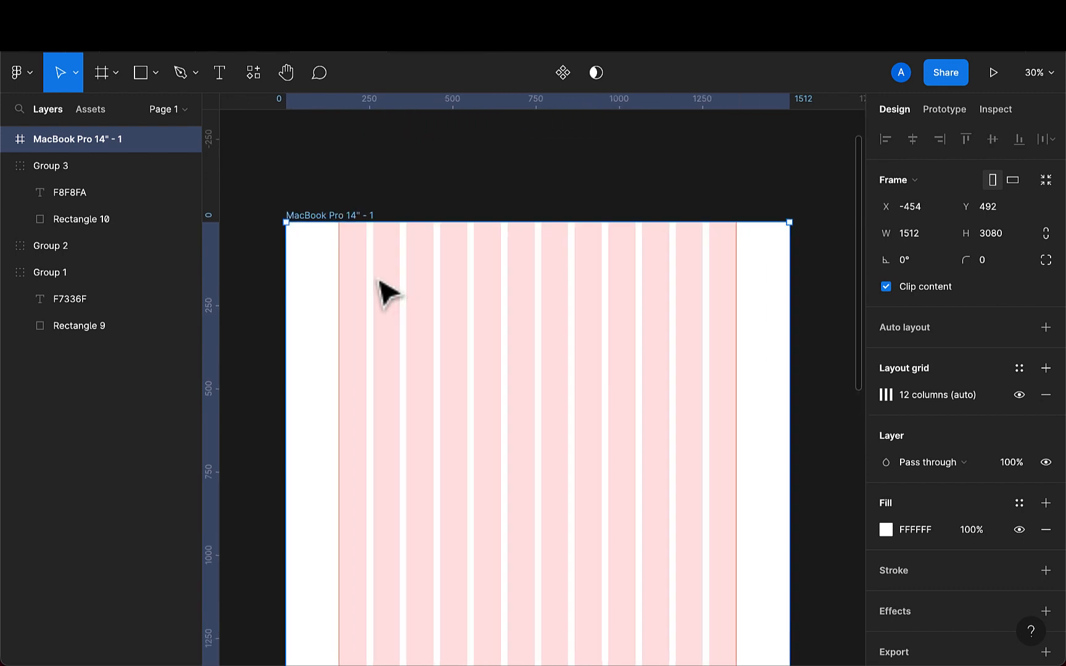
click(146, 80)
click(220, 74)
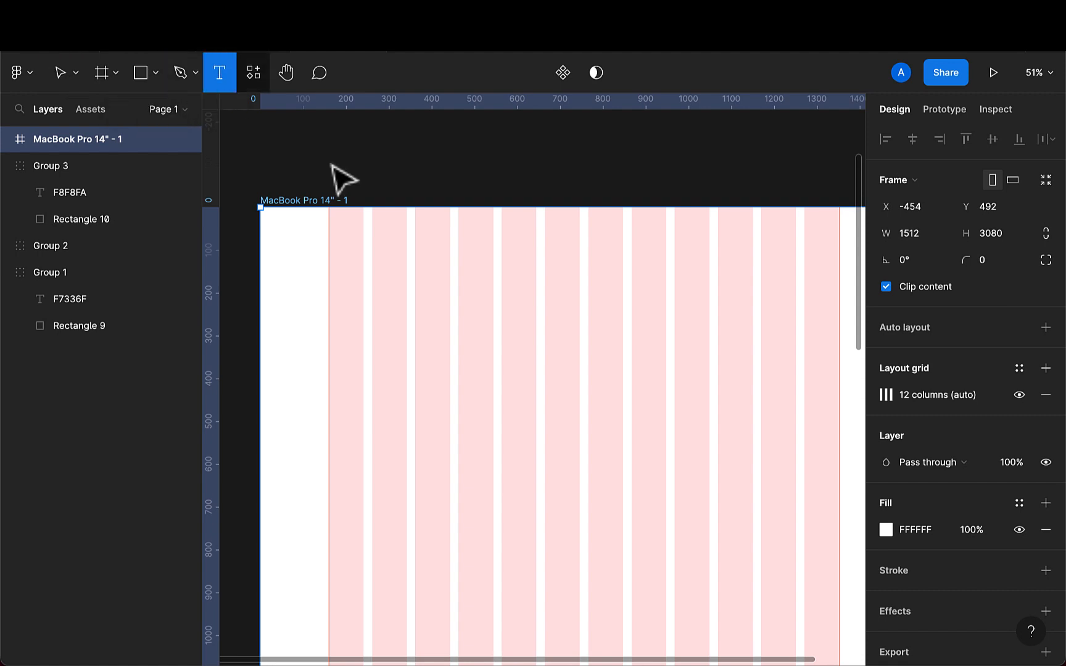
click(347, 248)
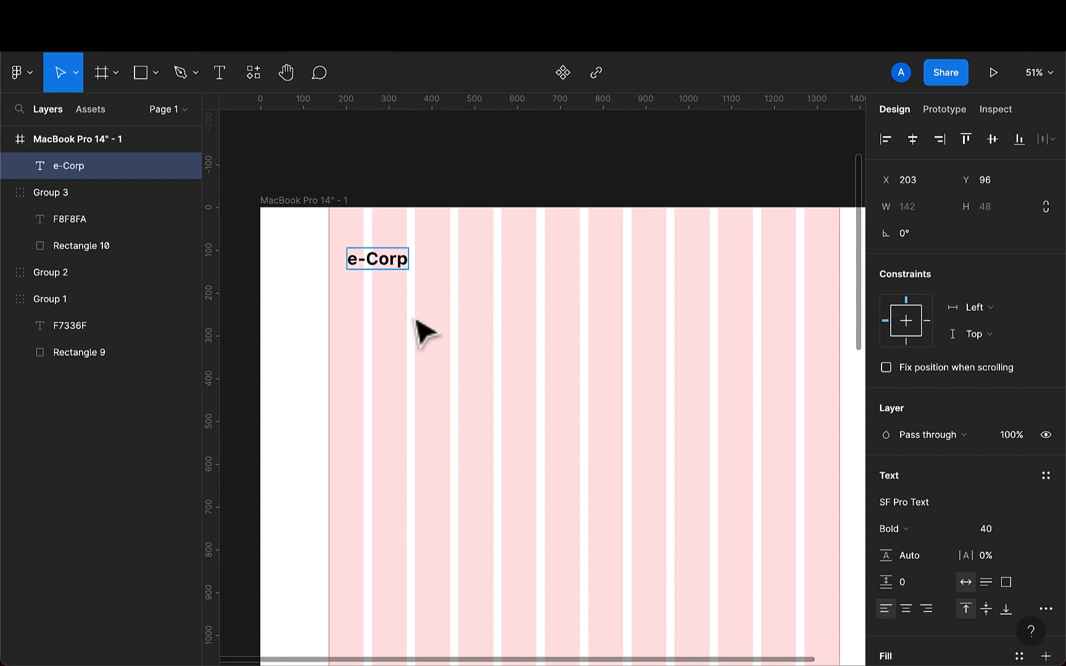
key(Escape)
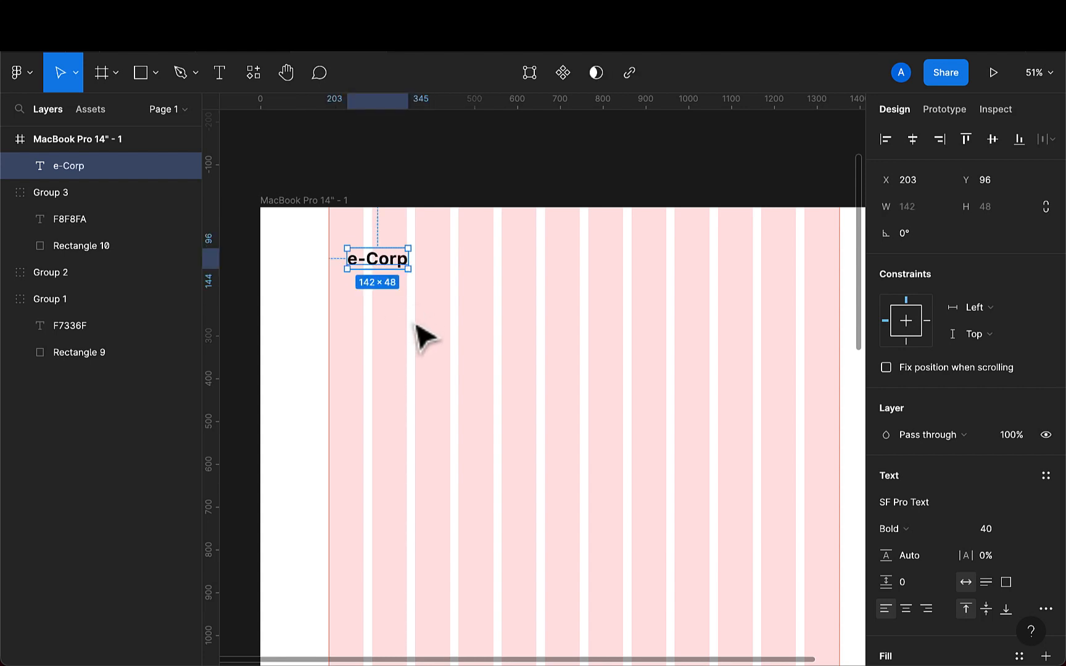
- Try the Mulish font on the e-Corp text, then switch it back to SF Pro Text
click(936, 504)
key(BackSpace)
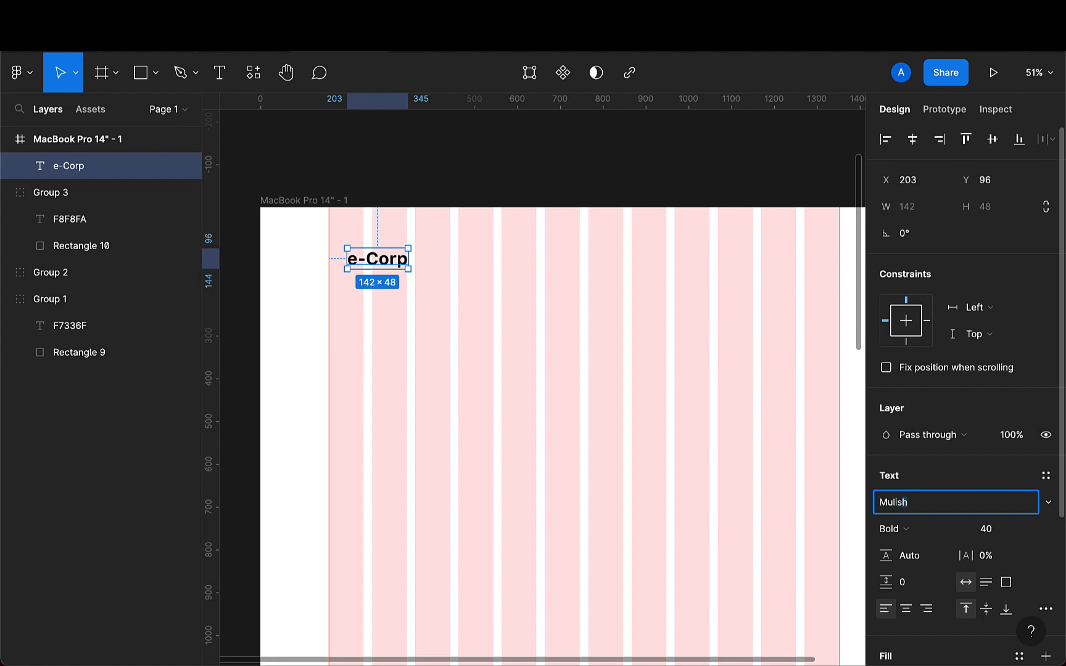
key(Return)
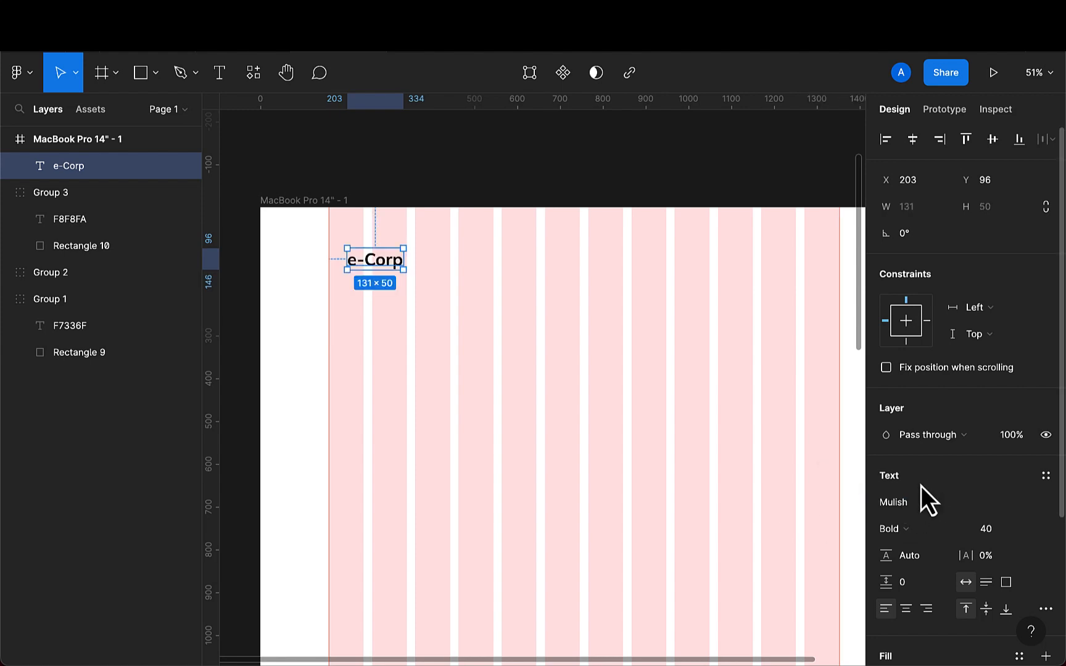
click(928, 507)
text(SF Pro Text)
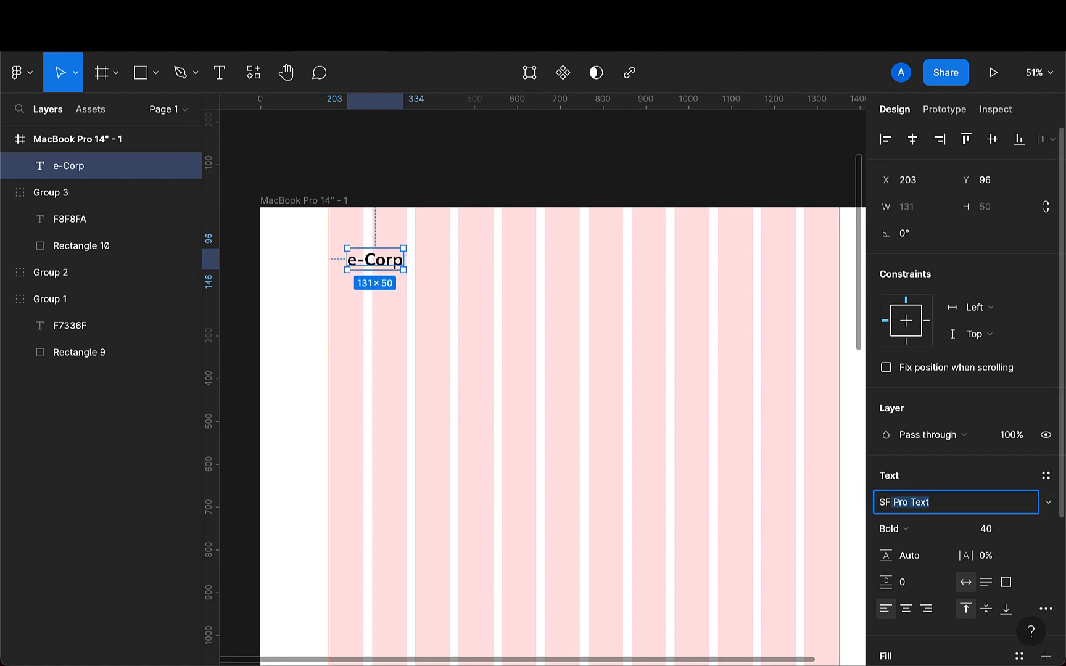
key(Return)
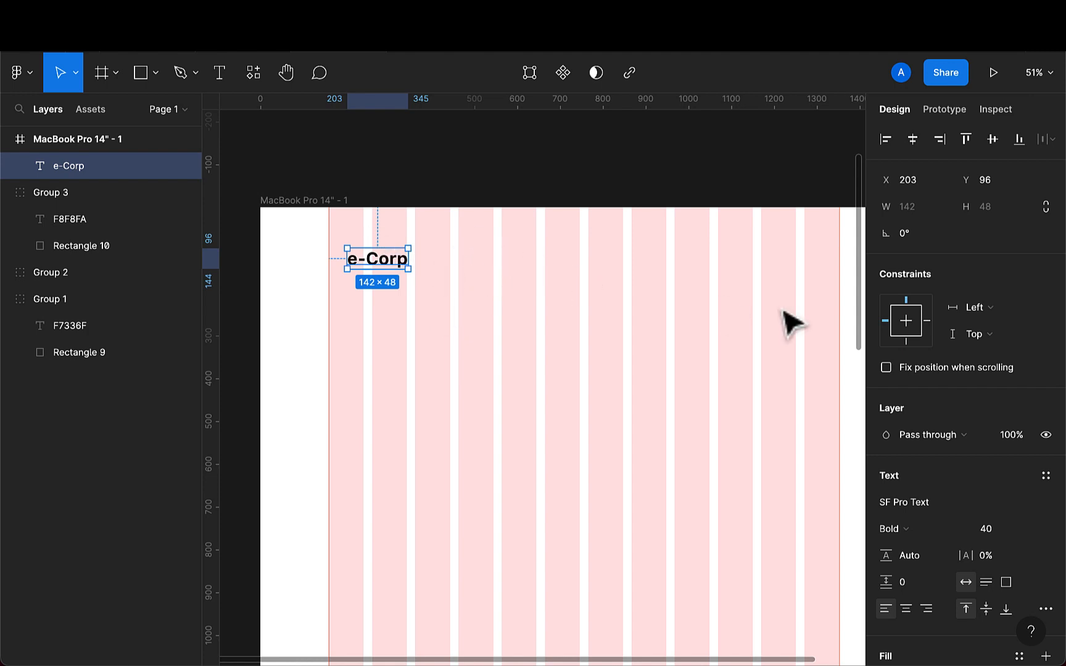
- Move the e-Corp text onto the left guide at x 160, y 69
drag(384, 267, 364, 255)
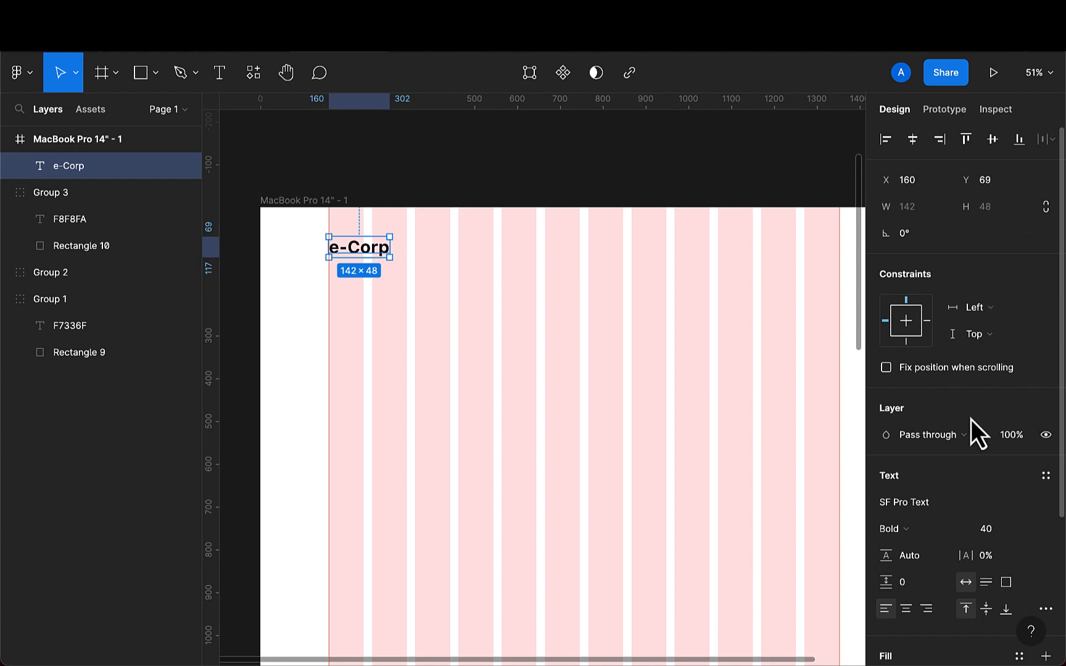
- Set the e-Corp text's font size to 20
click(994, 530)
text(29)
key(Return)
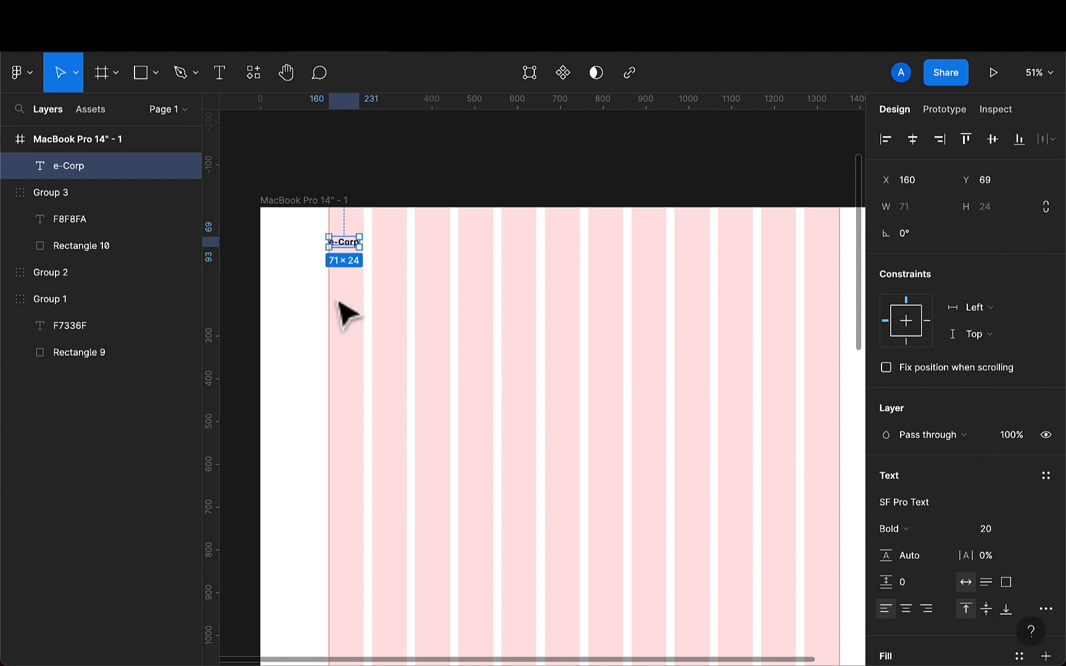
- Nudge the e-Corp text up to y 65 on the left guide
scroll(345, 309, up, 5)
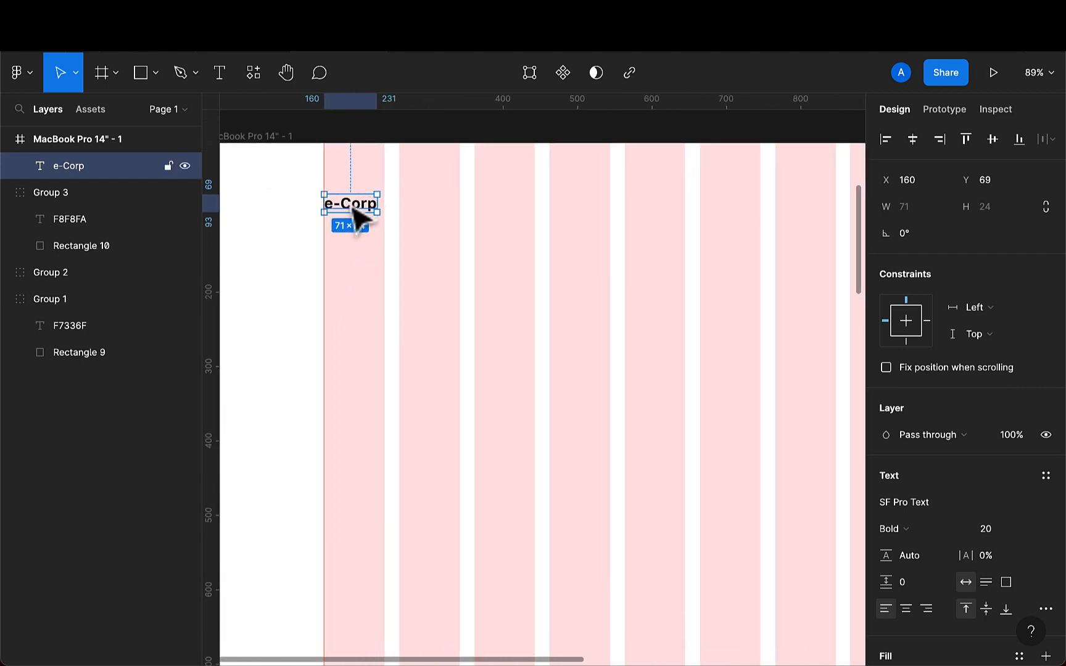
drag(355, 208, 354, 205)
scroll(357, 215, down, 5)
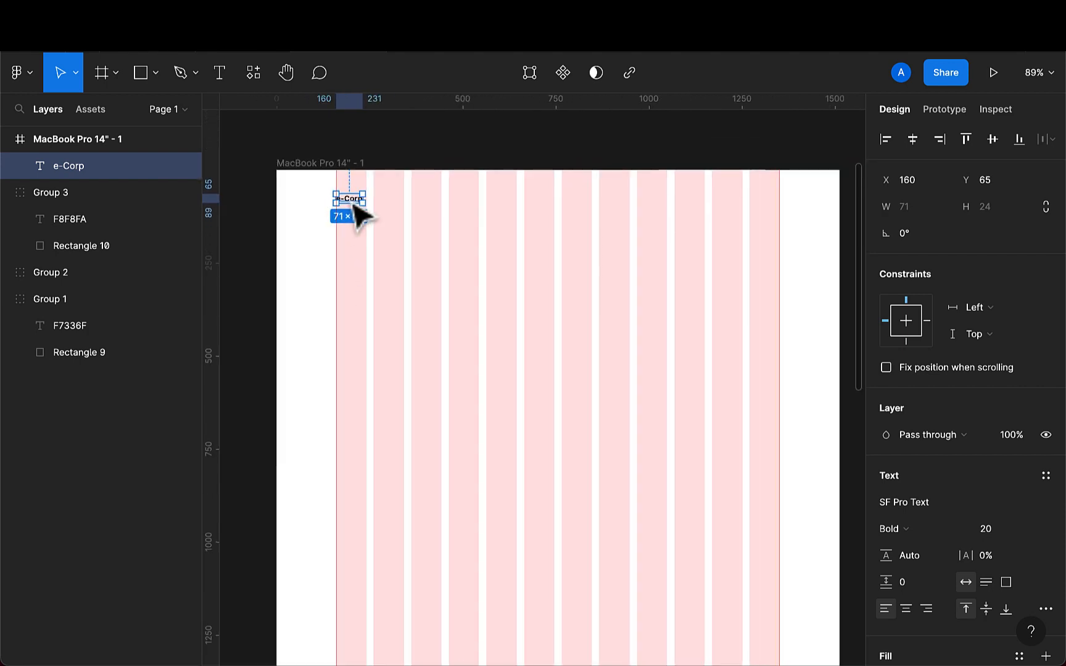
- Create a text layer reading Home near the top centre of the frame
scroll(360, 216, up, 1)
scroll(357, 214, up, 2)
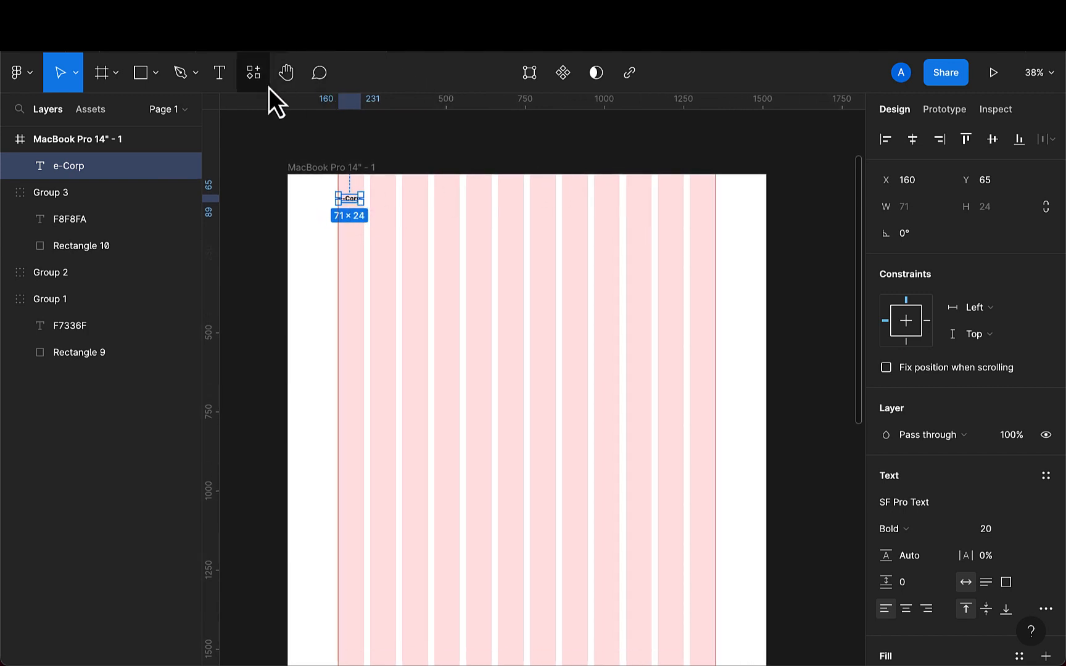
click(220, 73)
click(459, 213)
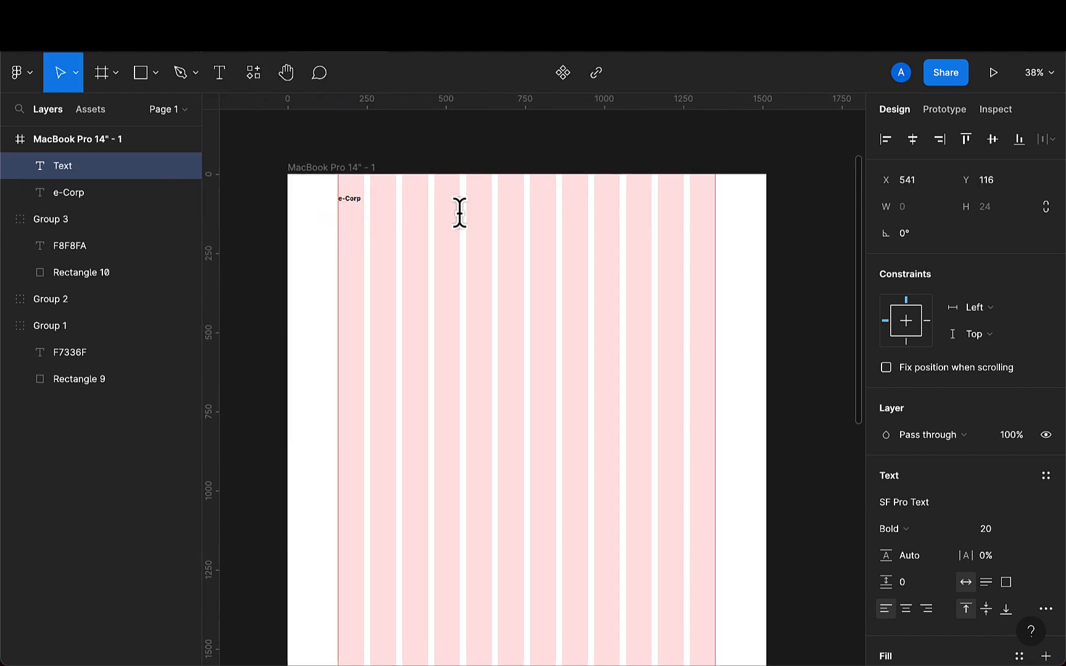
text(Home)
key(Escape)
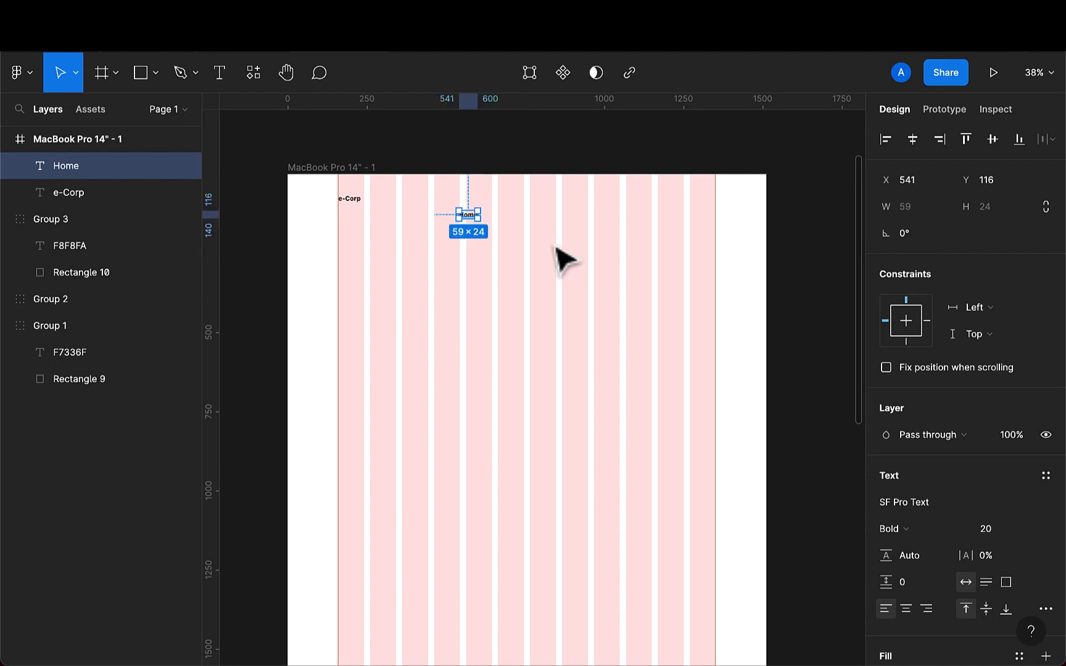
- Create a text layer reading Service below and to the right of Home
scroll(557, 250, up, 2)
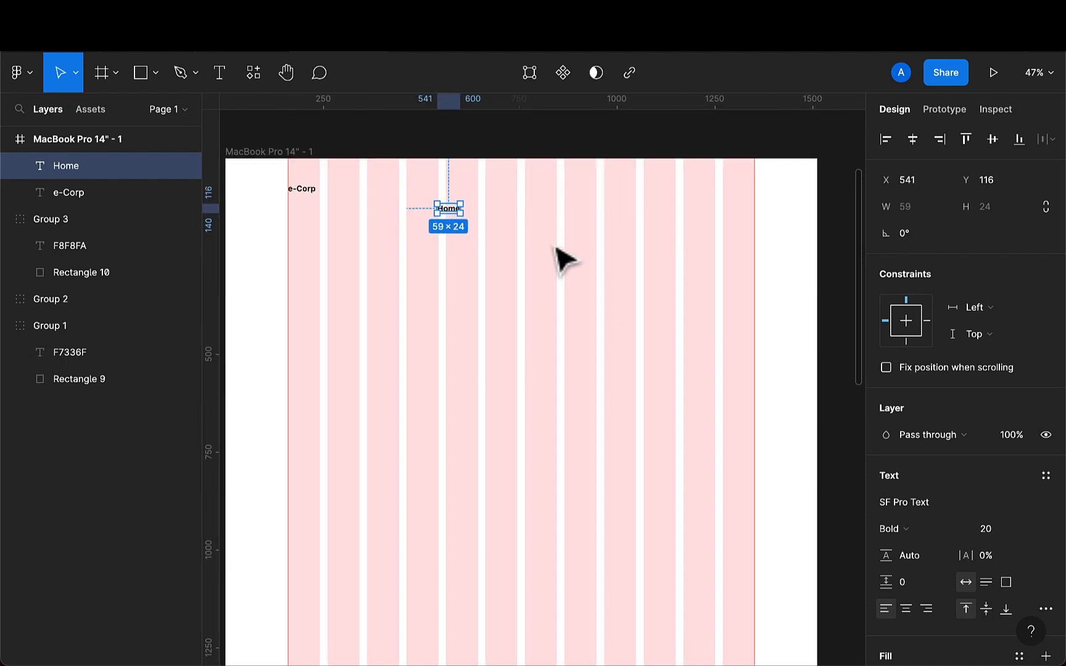
click(219, 74)
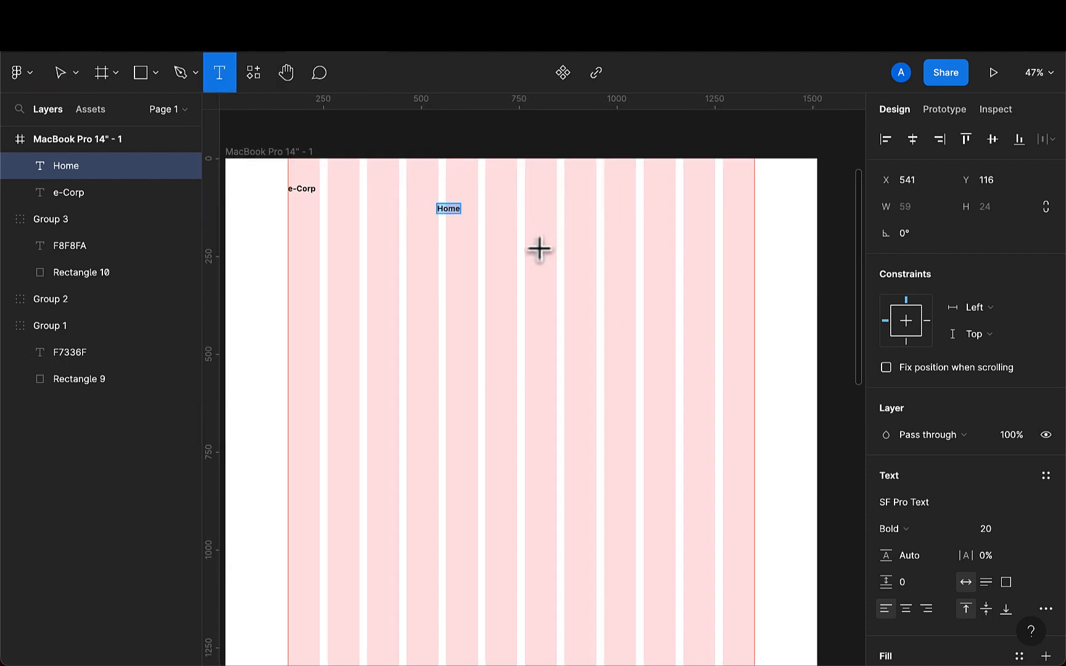
click(539, 249)
text(Service)
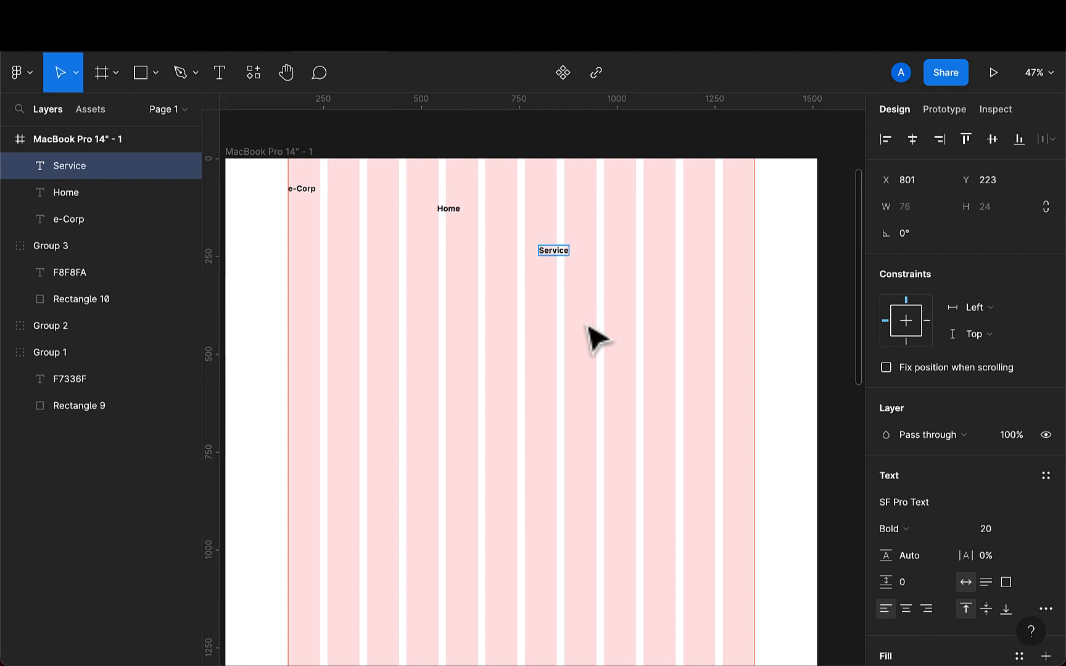
key(Escape)
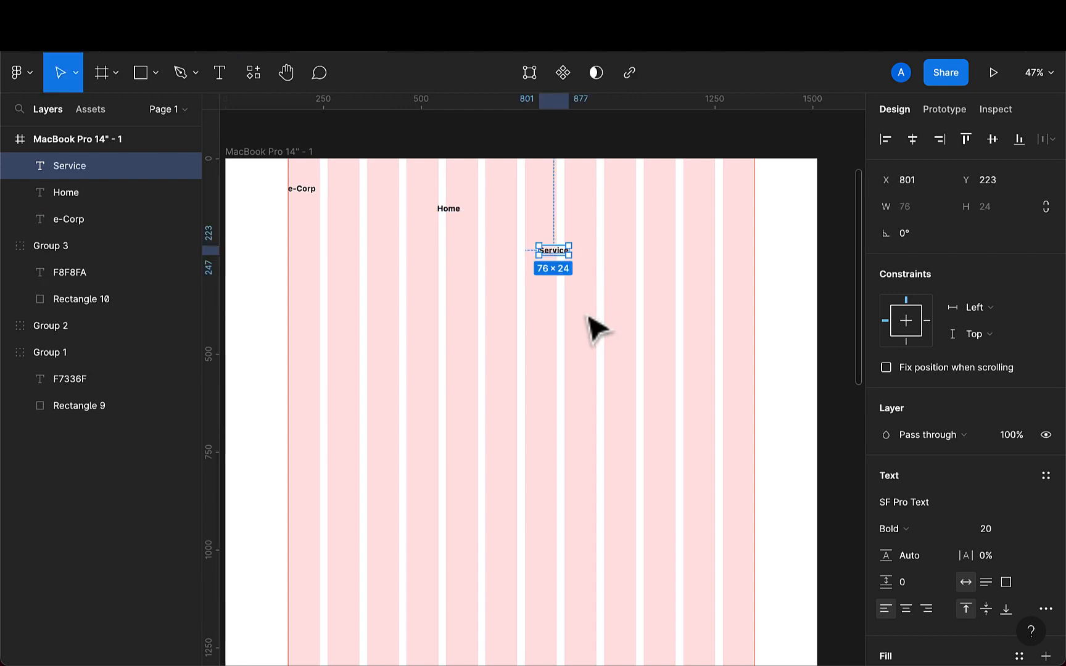
- Create a text layer reading Team to the right of Service
key(t)
click(613, 255)
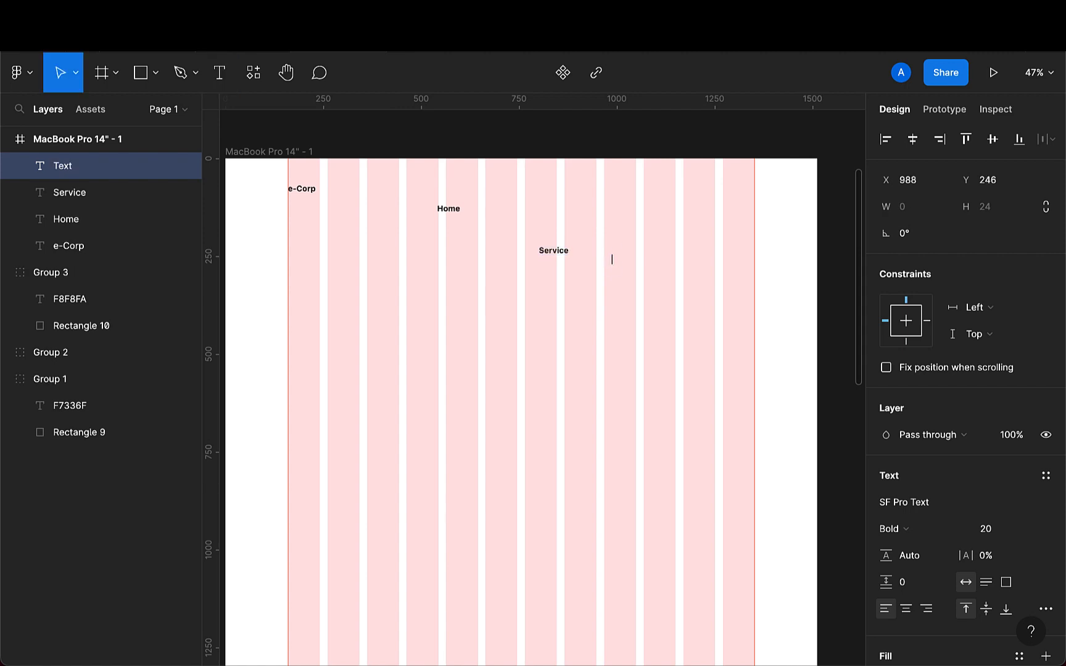
text(Team)
key(Escape)
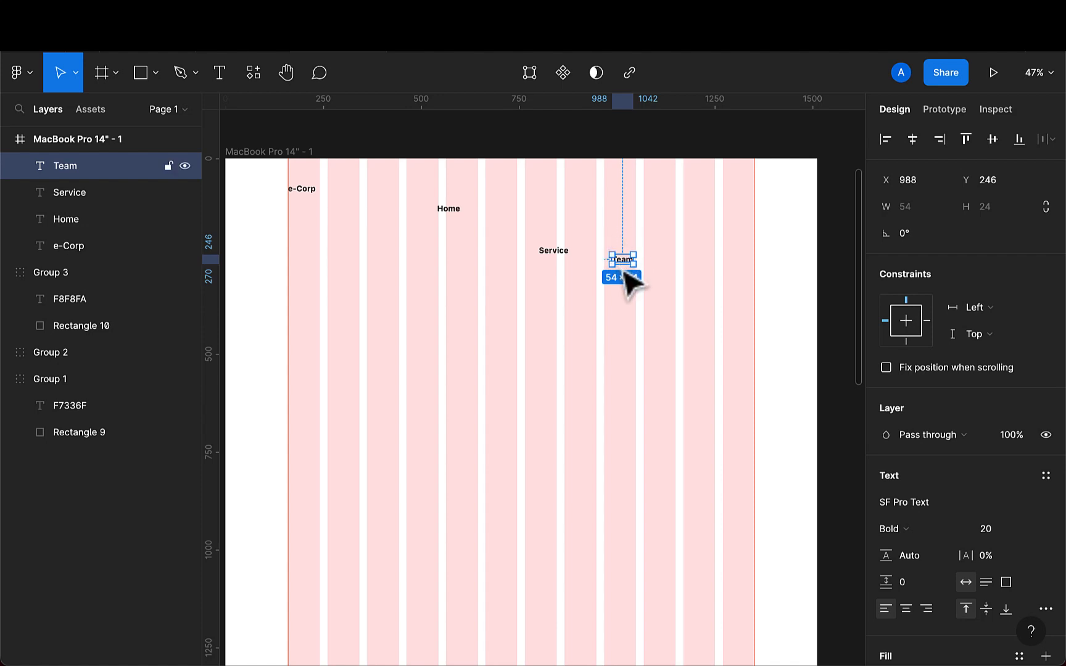
- Duplicate the Team text, move the copy to the right and change its text to Contact
key(super+d)
drag(625, 260, 664, 261)
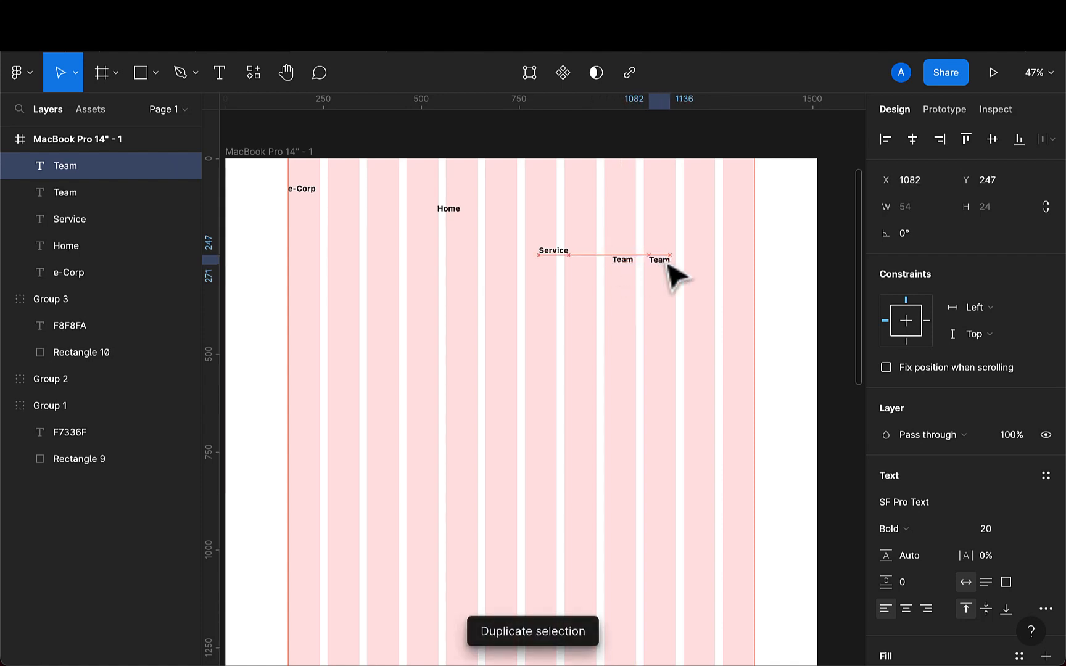
double_click(664, 259)
key(BackSpace)
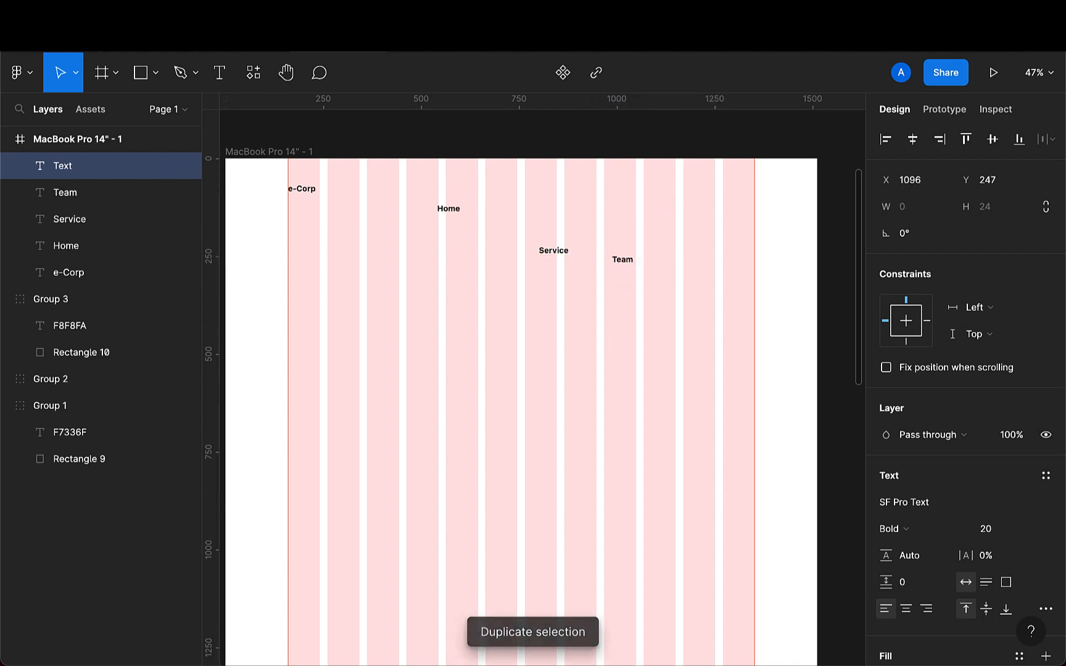
text(Contact)
key(Escape)
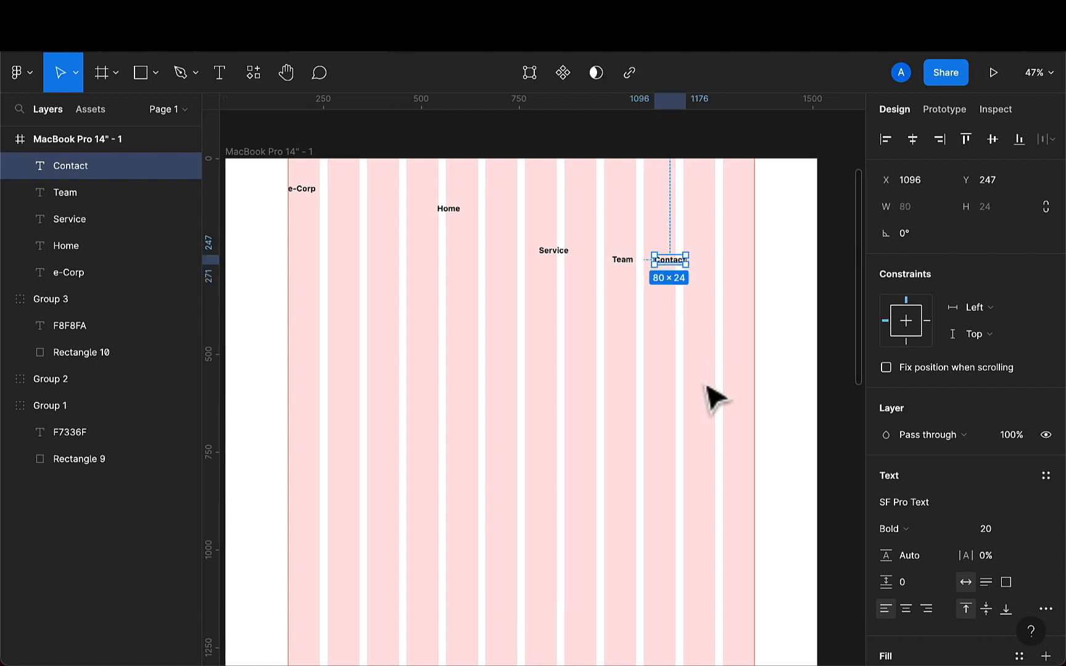
- Move Home, Service, Team and Contact into one row near the top of the frame
click(449, 212)
drag(449, 214, 449, 201)
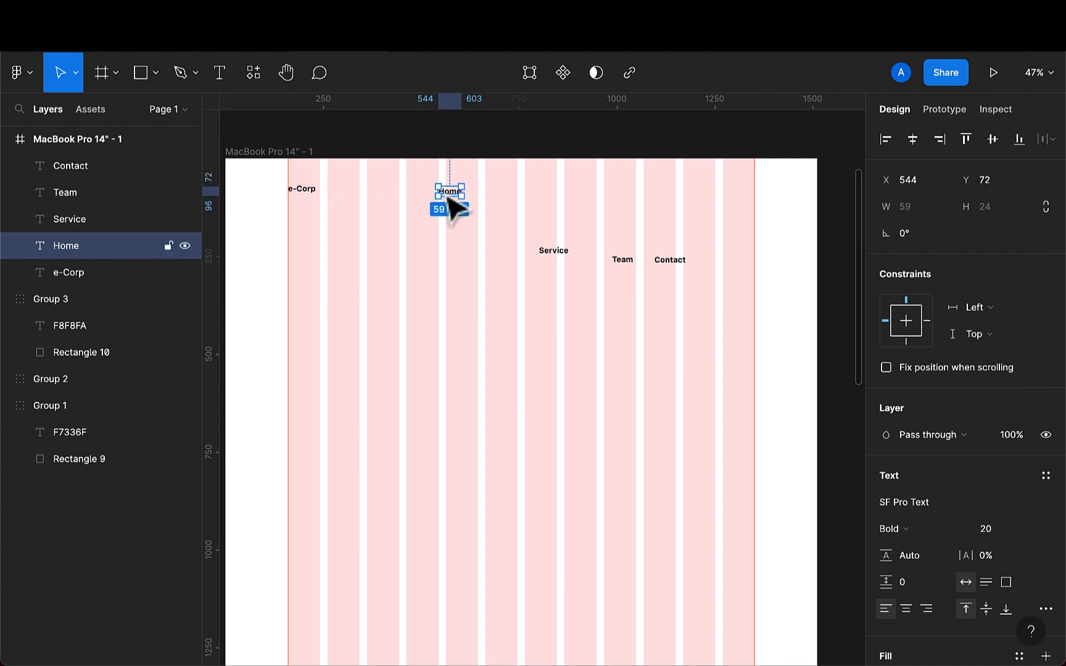
click(551, 255)
drag(552, 256, 505, 207)
drag(626, 263, 554, 208)
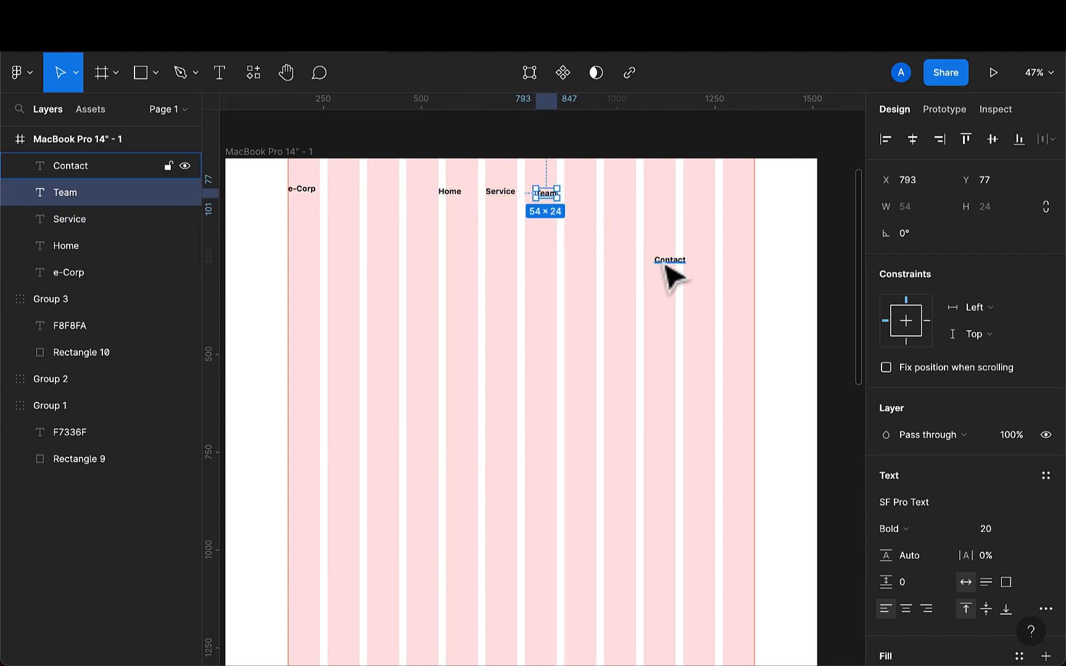
drag(665, 264, 598, 210)
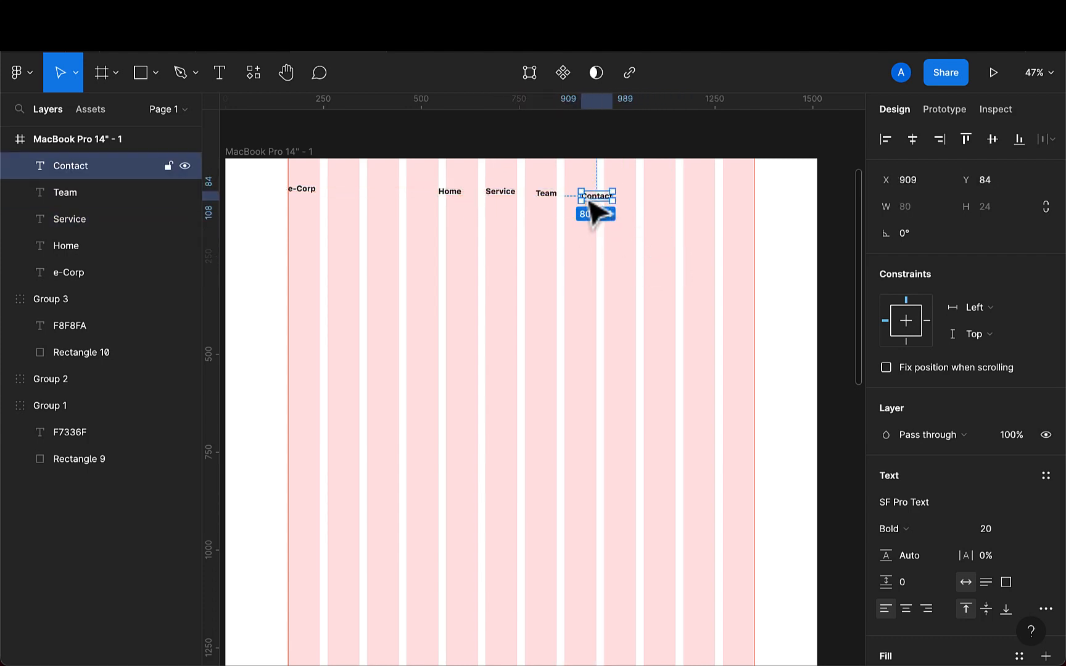
- Select all four menu texts and set their font size to 16
shift+click(546, 197)
shift+click(500, 195)
shift+click(453, 195)
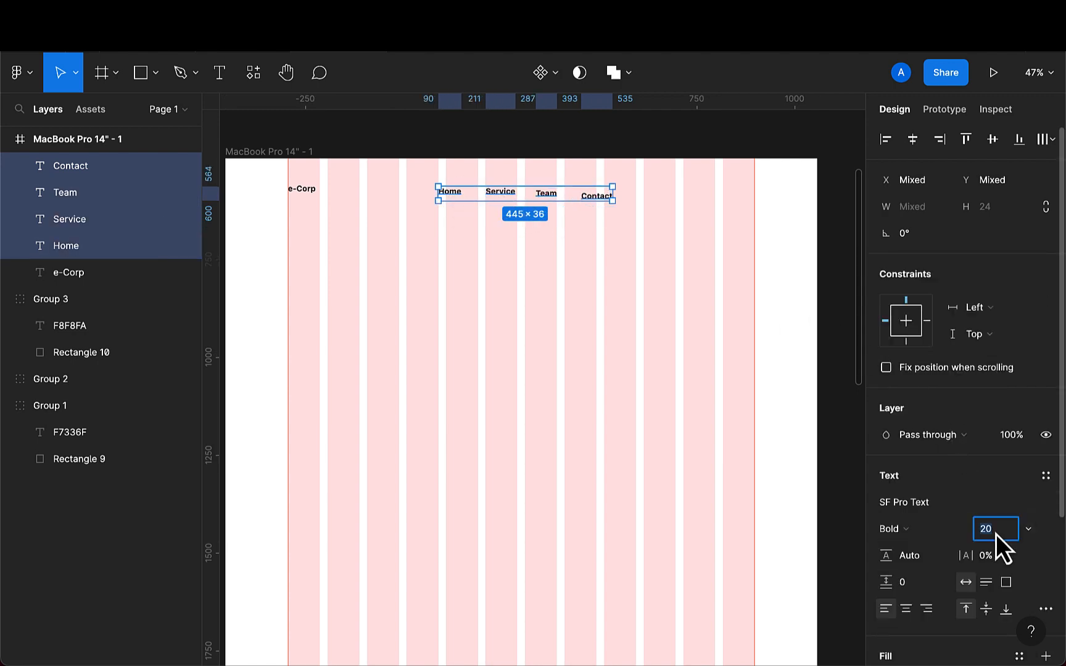
text(16)
key(Return)
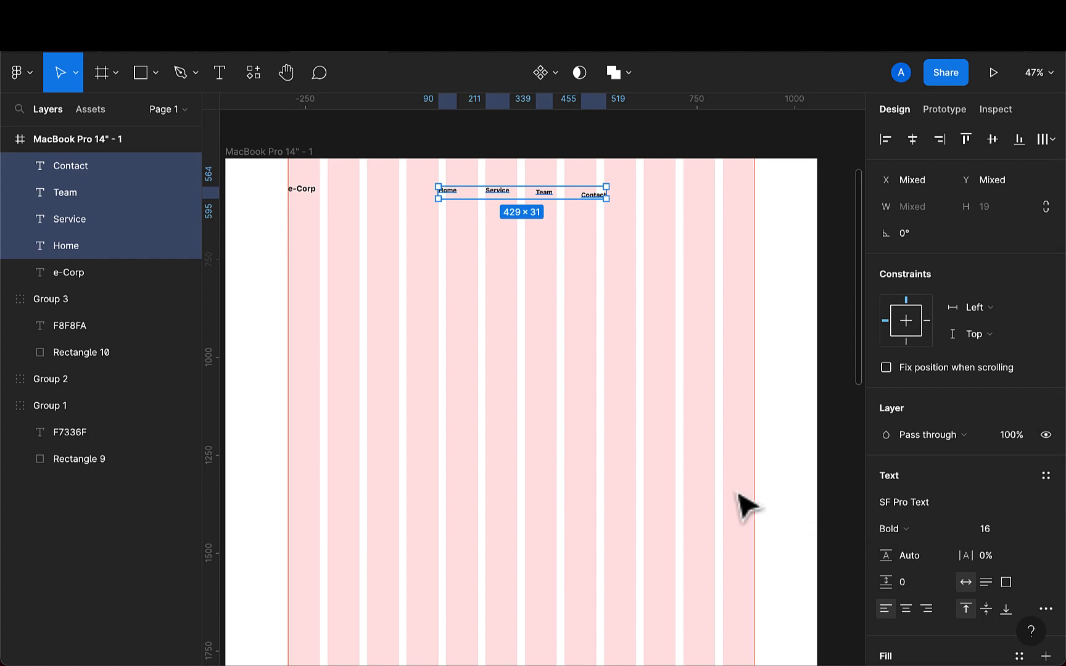
- Align the four menu items vertically and distribute their horizontal spacing
scroll(477, 207, up, 3)
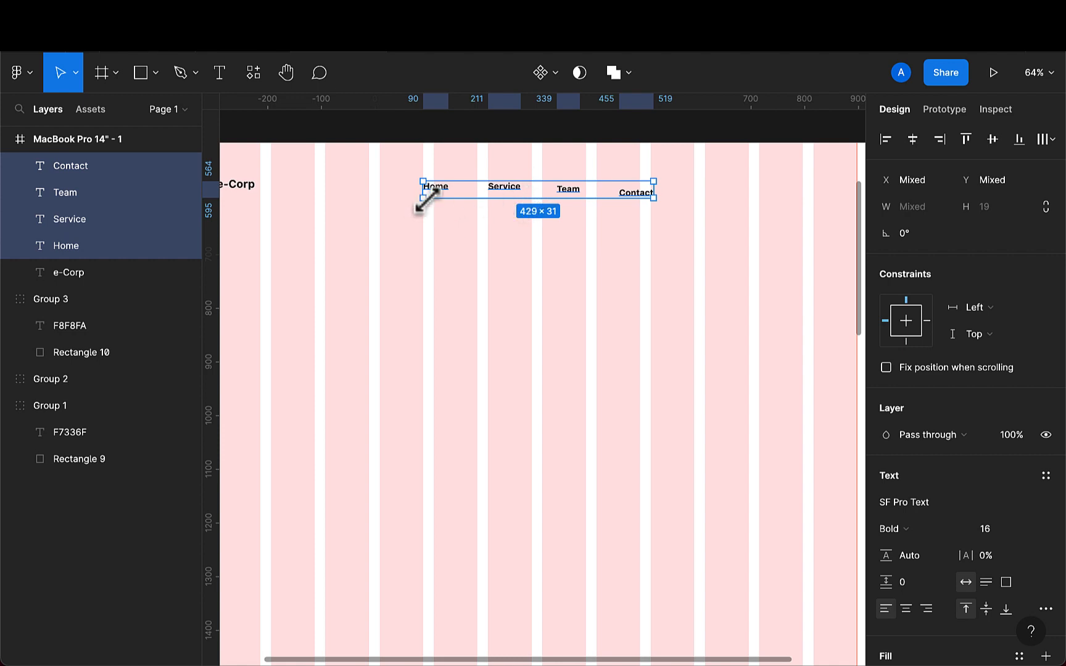
click(991, 141)
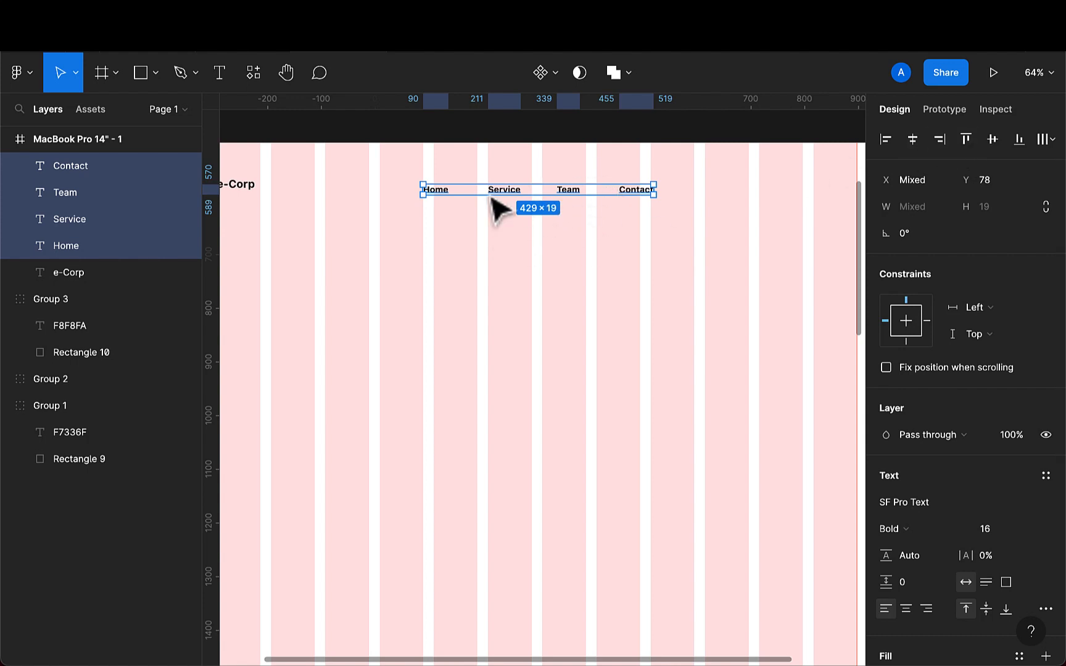
click(1046, 142)
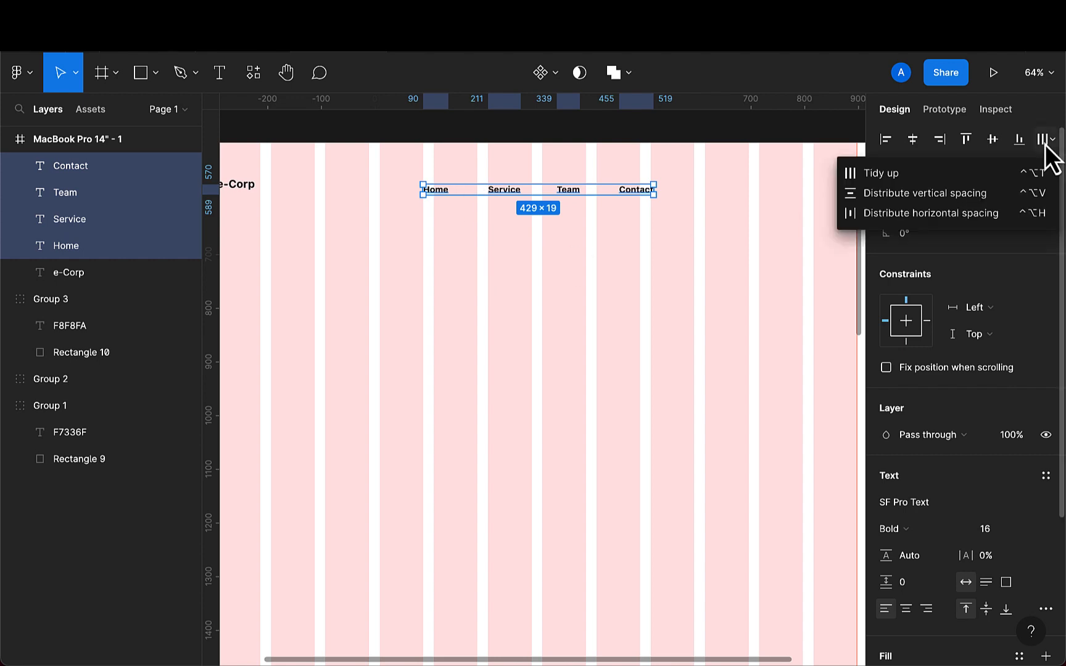
click(983, 214)
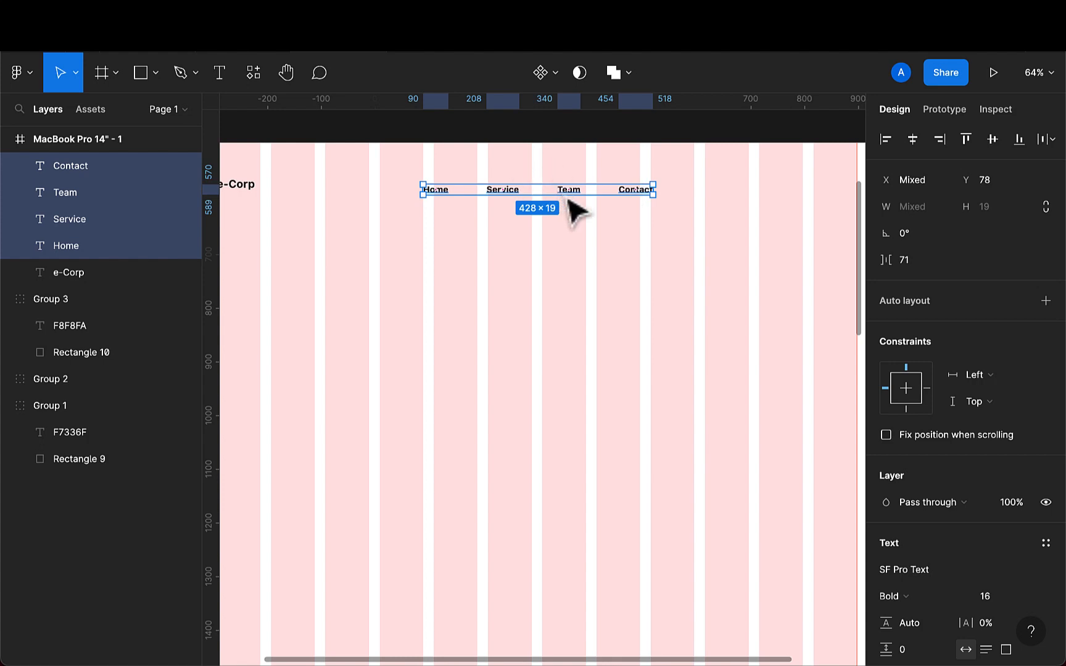
- Group the menu items and move the group up to y 65
key(ctrl+g)
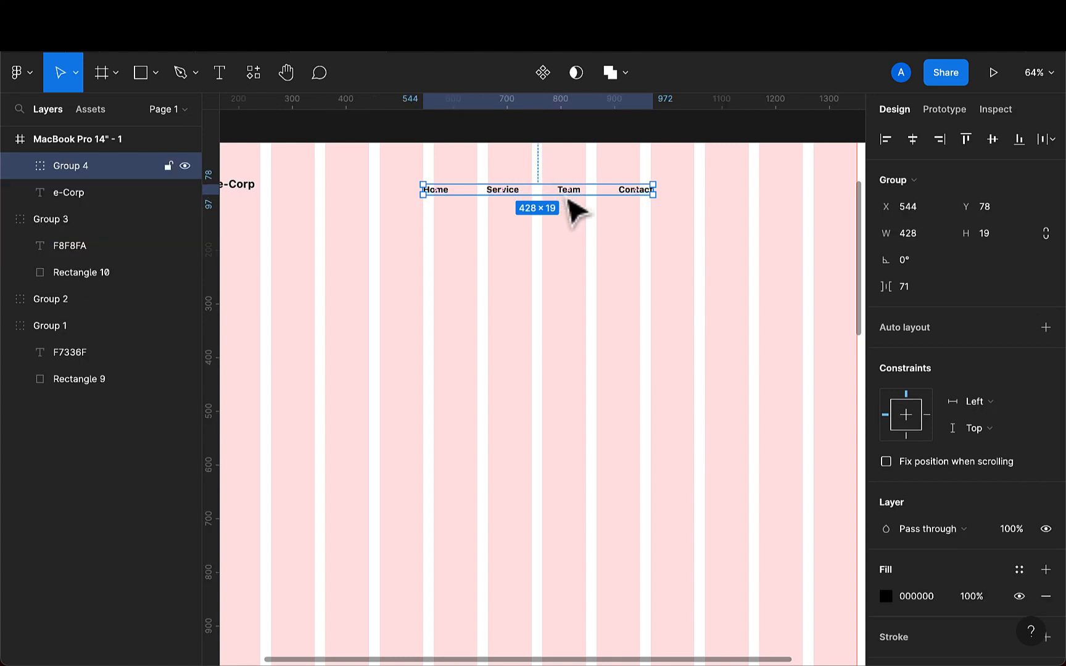
drag(569, 199, 569, 192)
scroll(577, 200, down, 2)
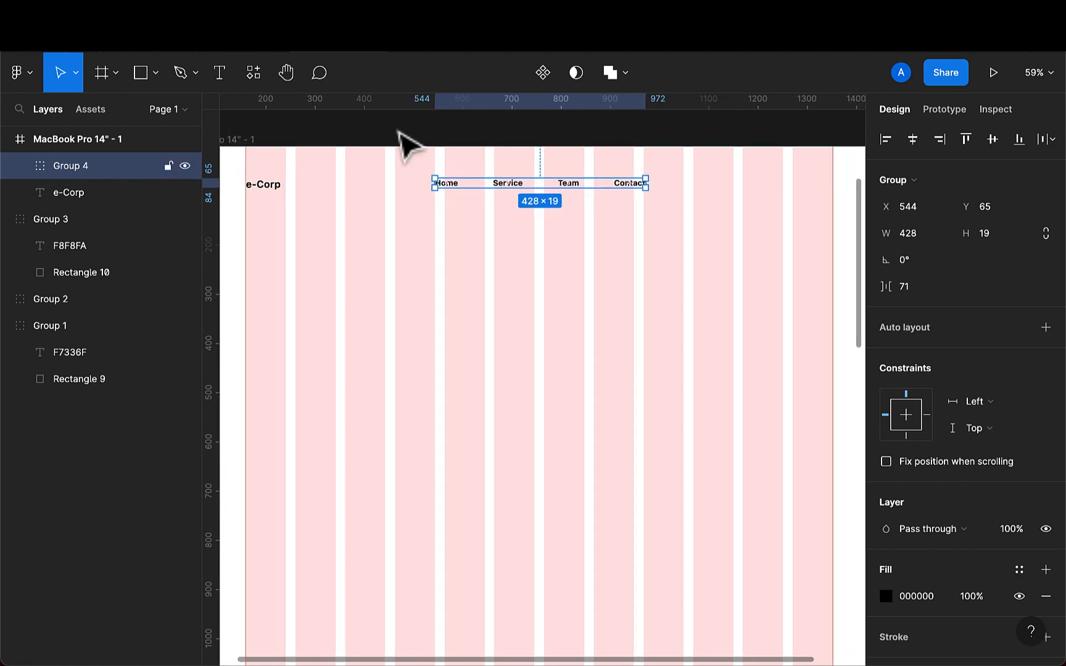
- Draw a rectangle about 153 × 57 near the frame's top-right corner for a button
click(133, 71)
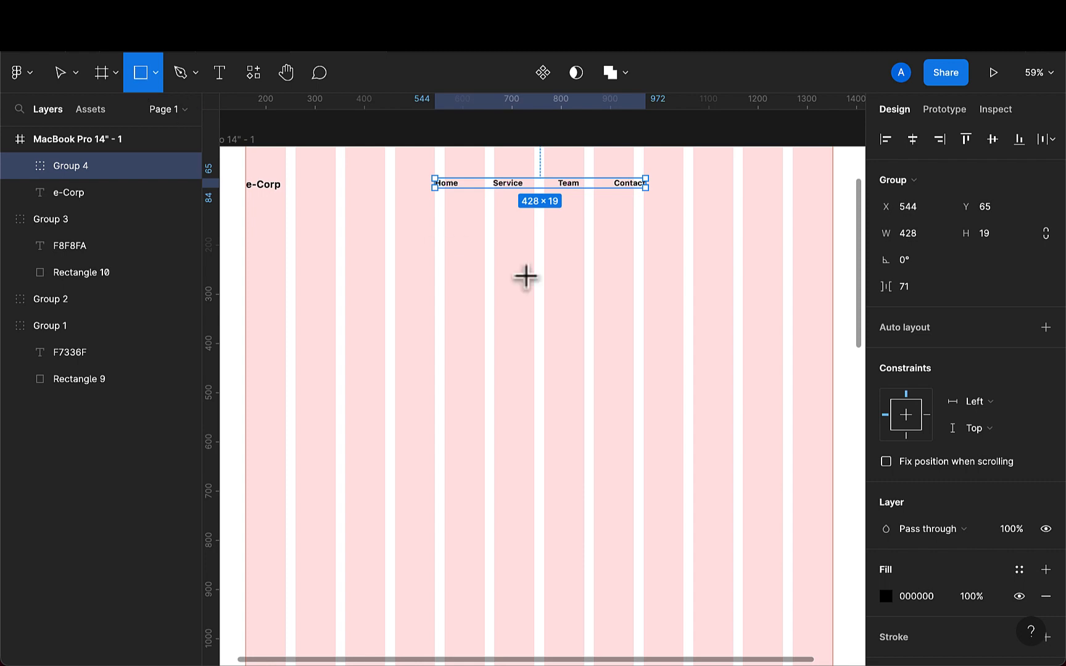
mouse_move(639, 345)
mouse_down()
mouse_move(714, 367)
mouse_move(743, 238)
mouse_move(776, 207)
mouse_move(752, 210)
mouse_move(754, 221)
mouse_move(768, 216)
mouse_up()
scroll(774, 206, right, 2)
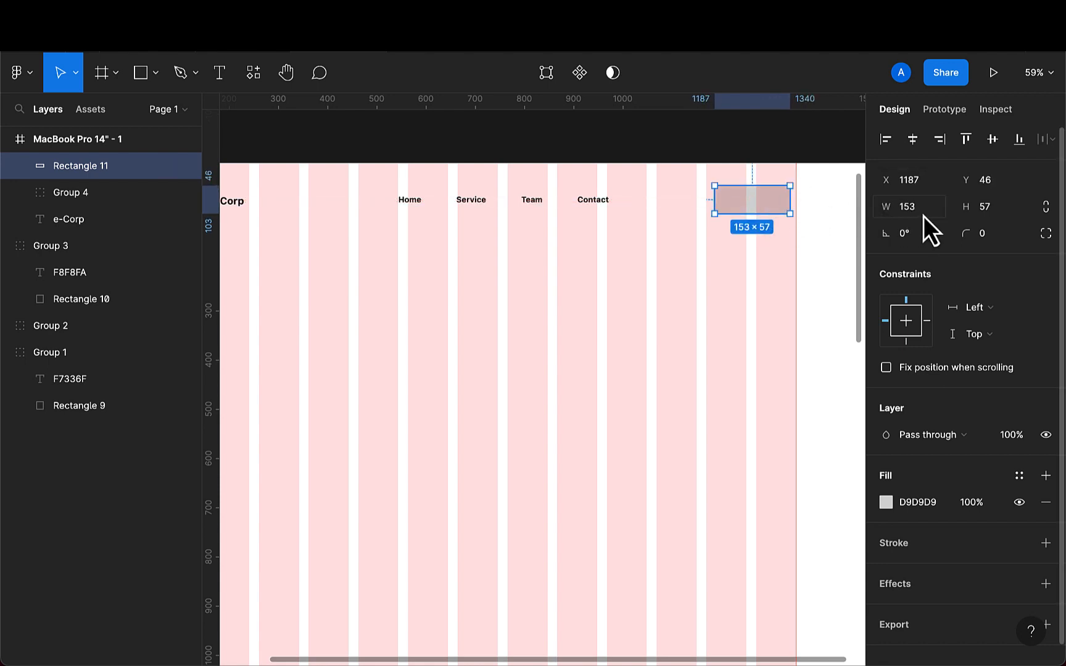
- Set the rectangle's height to 52
key(Right)
text(2)
key(Return)
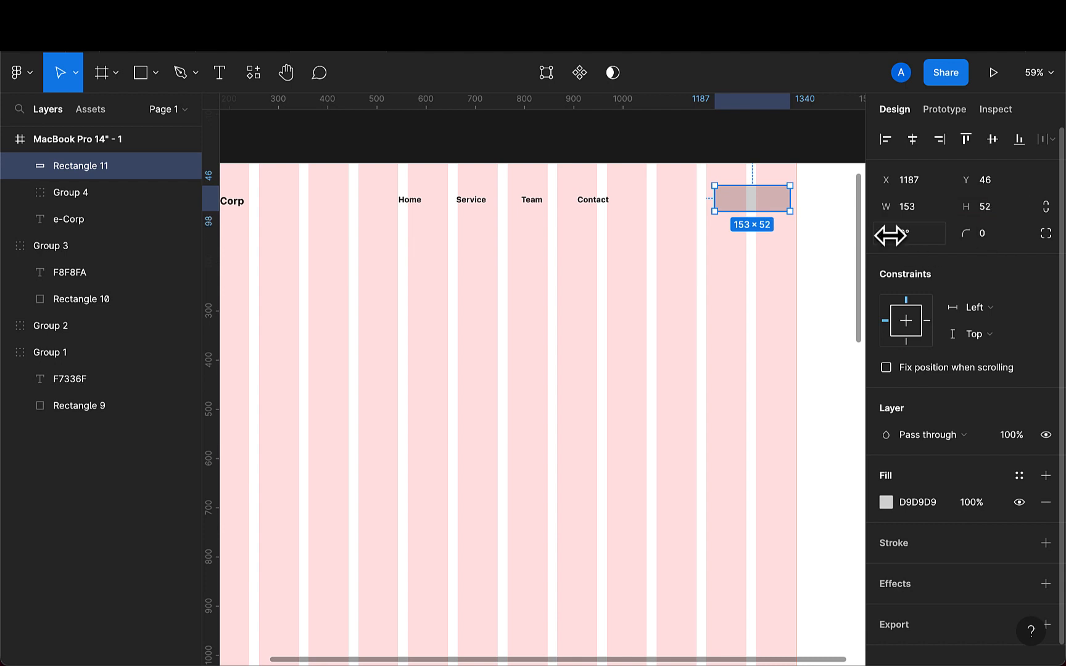
- Set the rectangle's corner radius to 10 and reselect it
click(997, 238)
text(10)
key(Return)
click(738, 268)
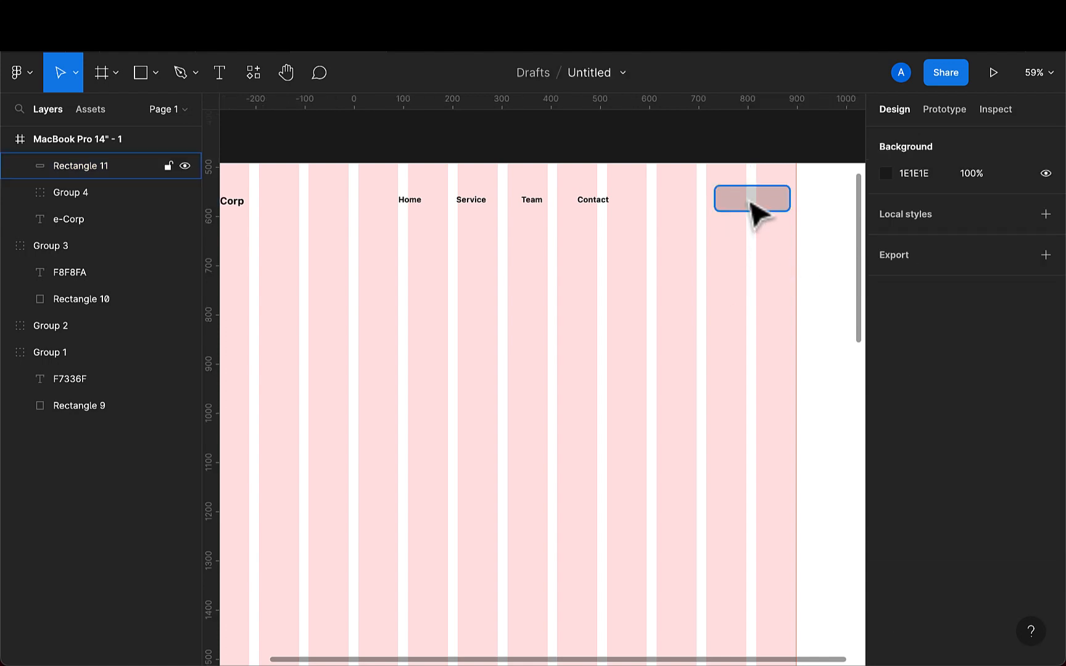
click(752, 209)
- Fill the rectangle by sampling the F7336F palette swatch with the eyedropper
scroll(733, 247, down, 2)
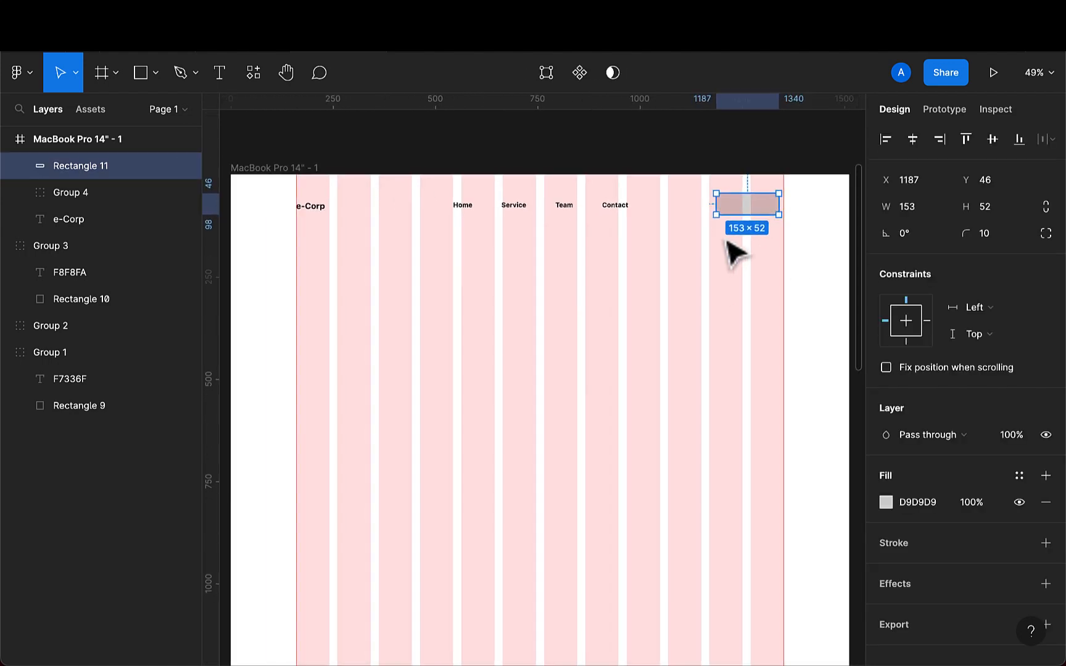
key(i)
scroll(728, 235, up, 5)
scroll(728, 234, down, 2)
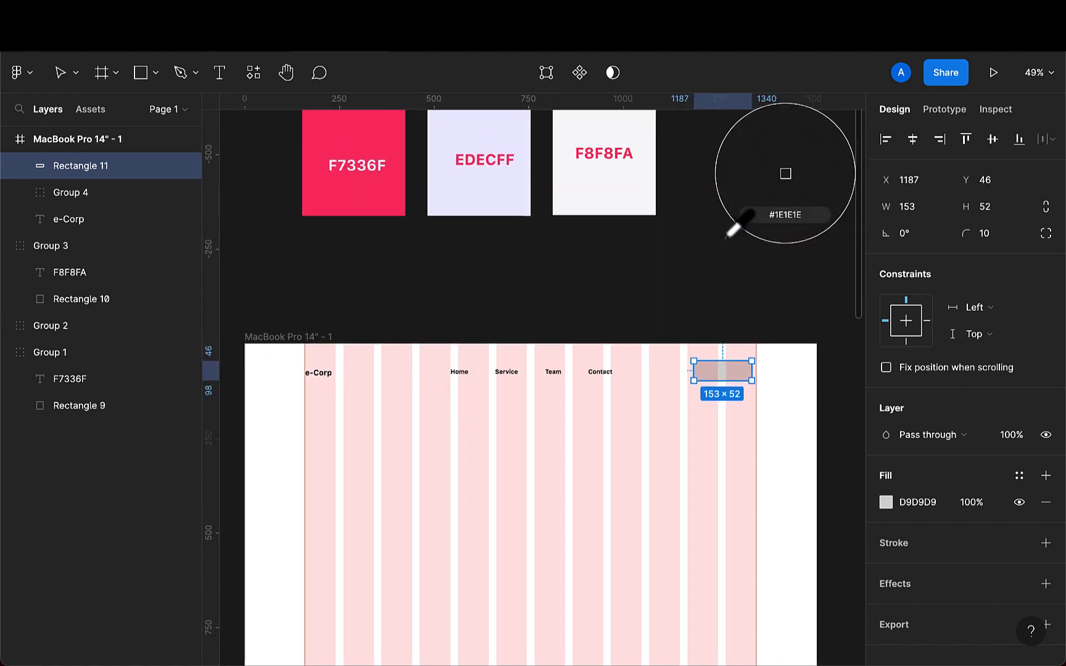
click(437, 214)
scroll(644, 425, up, 4)
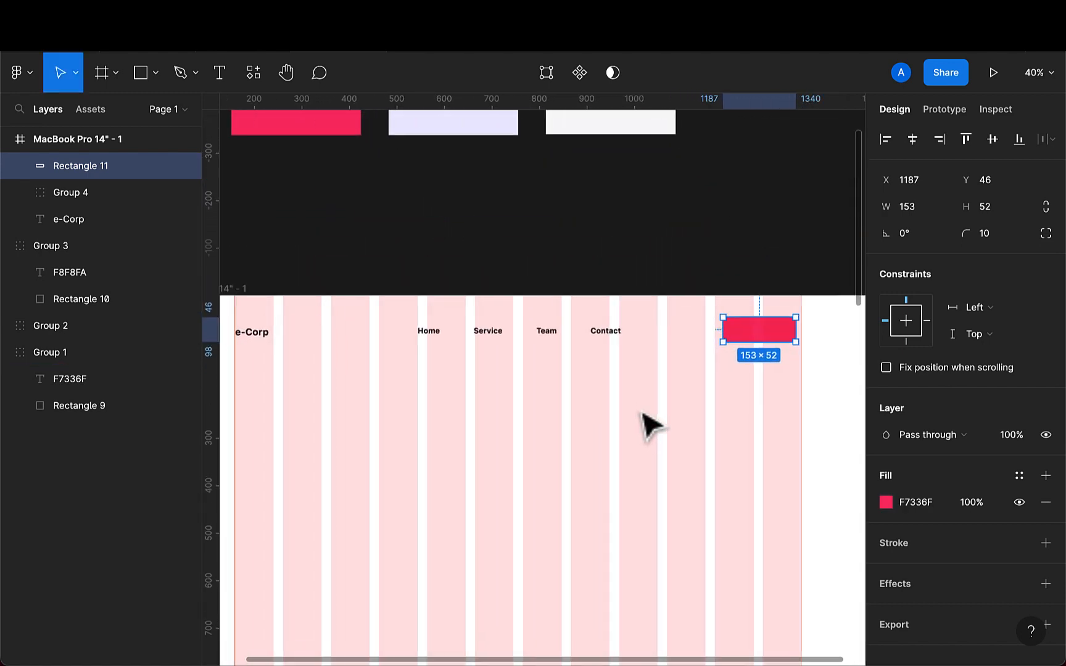
scroll(642, 424, down, 1)
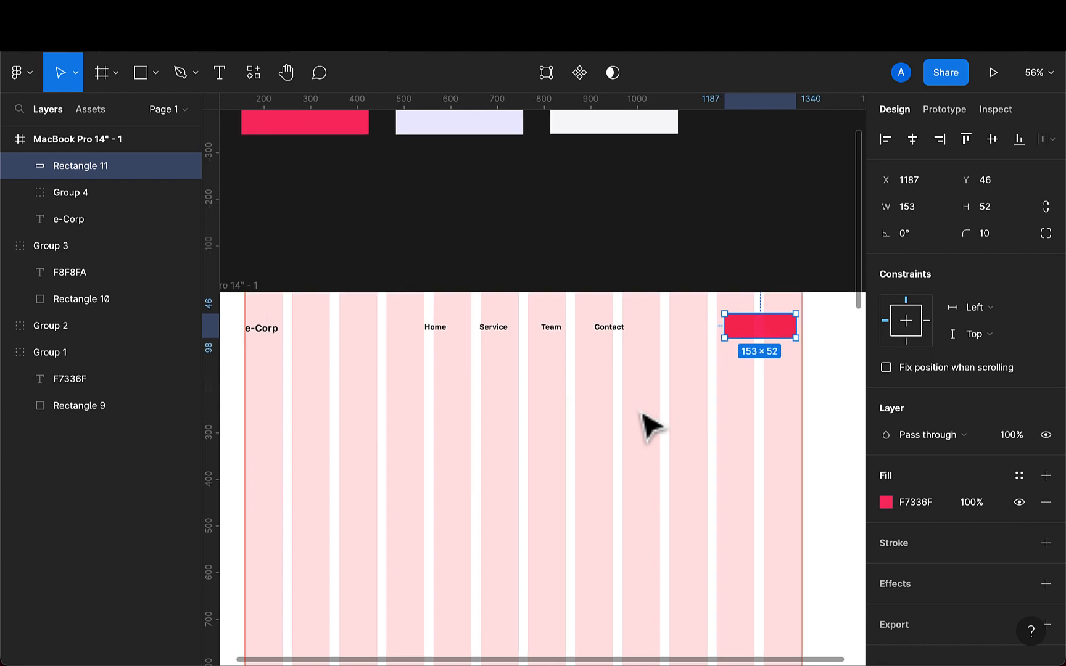
scroll(344, 337, down, 3)
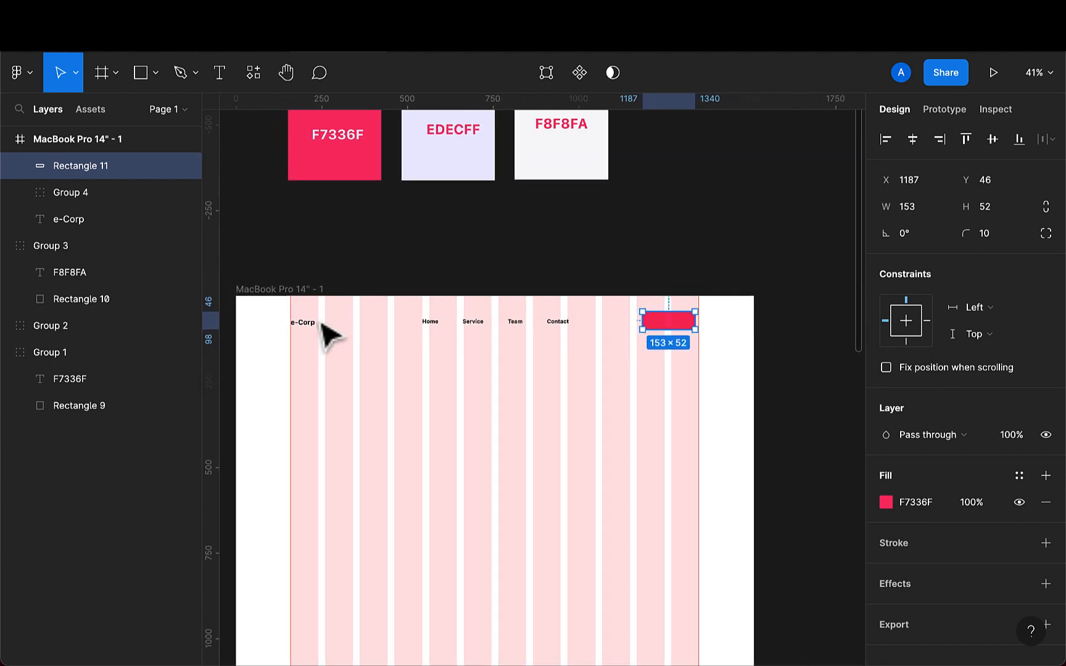
- Hide the frame's 12-column layout grid
click(272, 296)
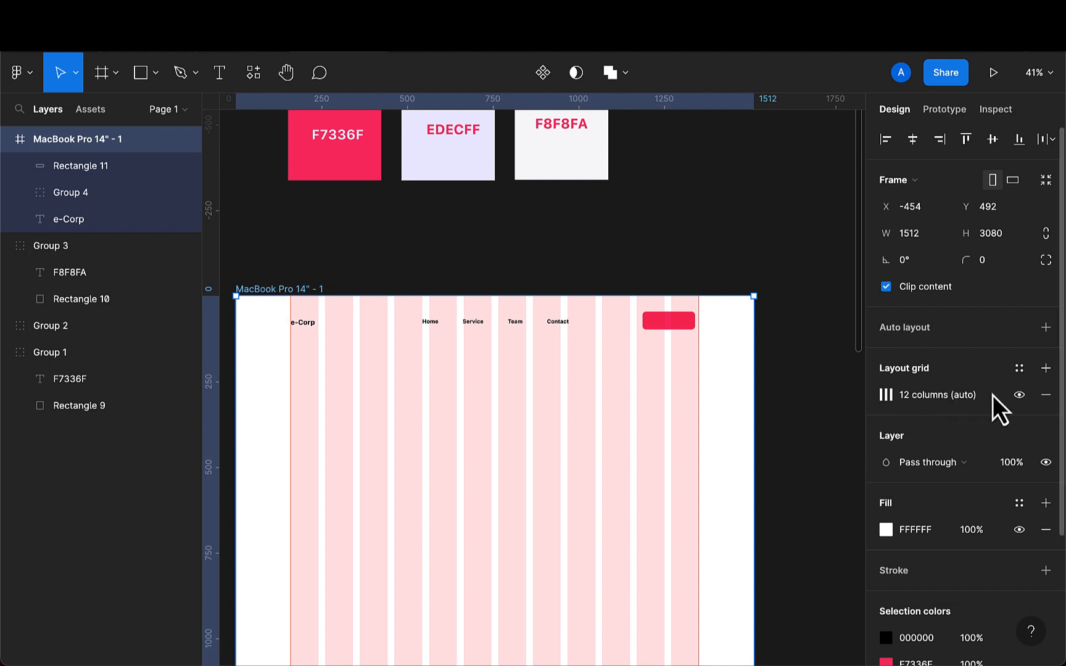
click(1019, 395)
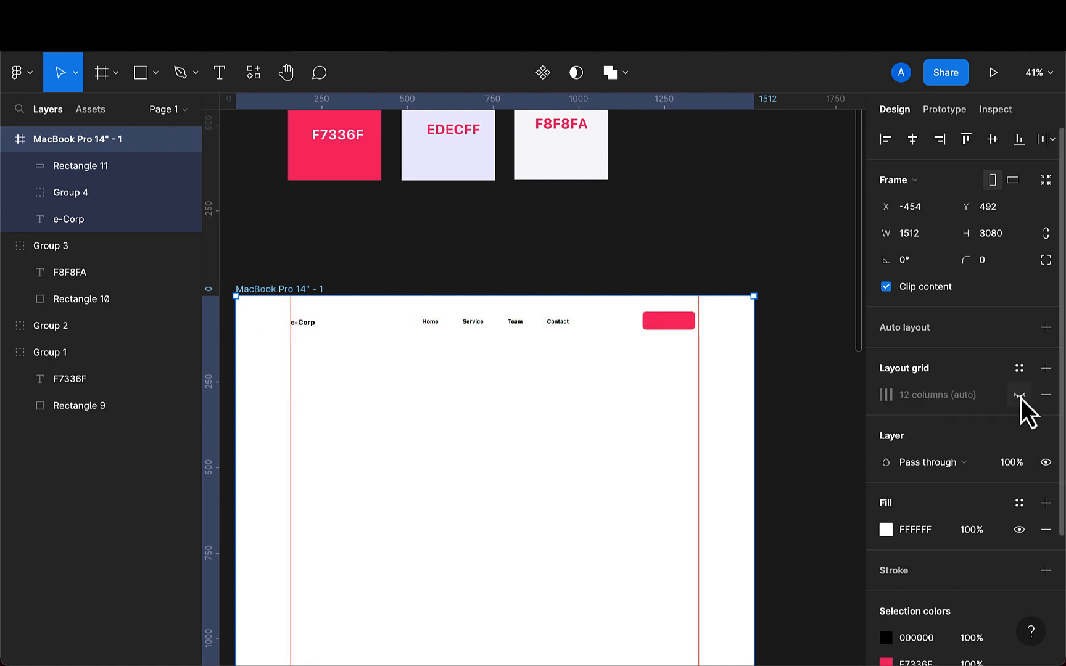
- Reposition the button rectangle vertically to Y 49, in line with the navigation links
scroll(623, 380, up, 3)
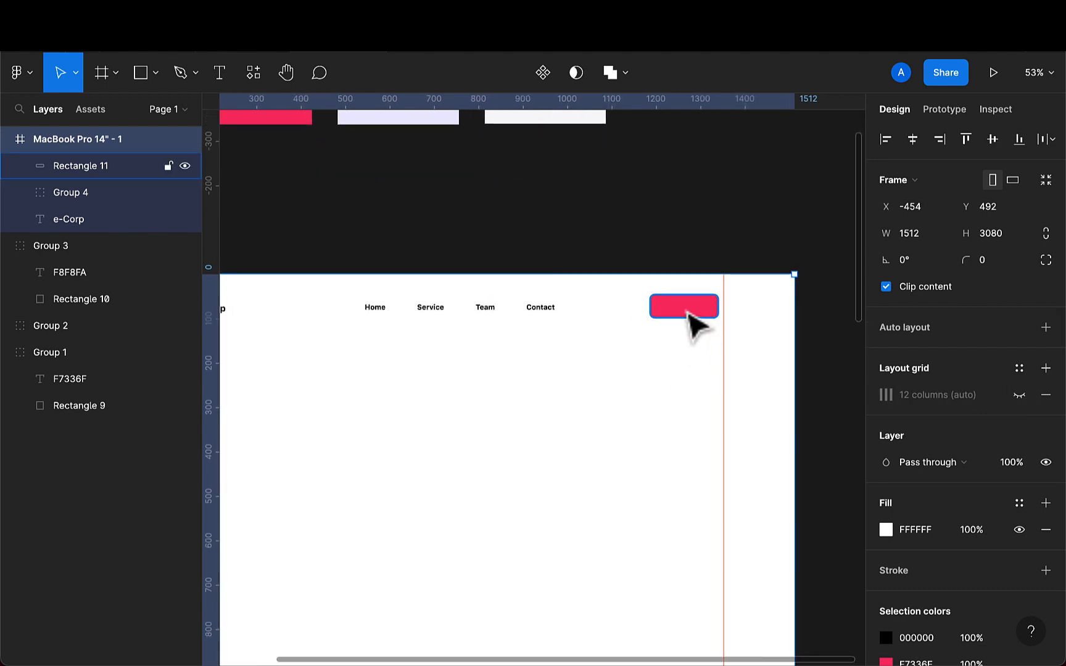
click(688, 313)
key(alt)
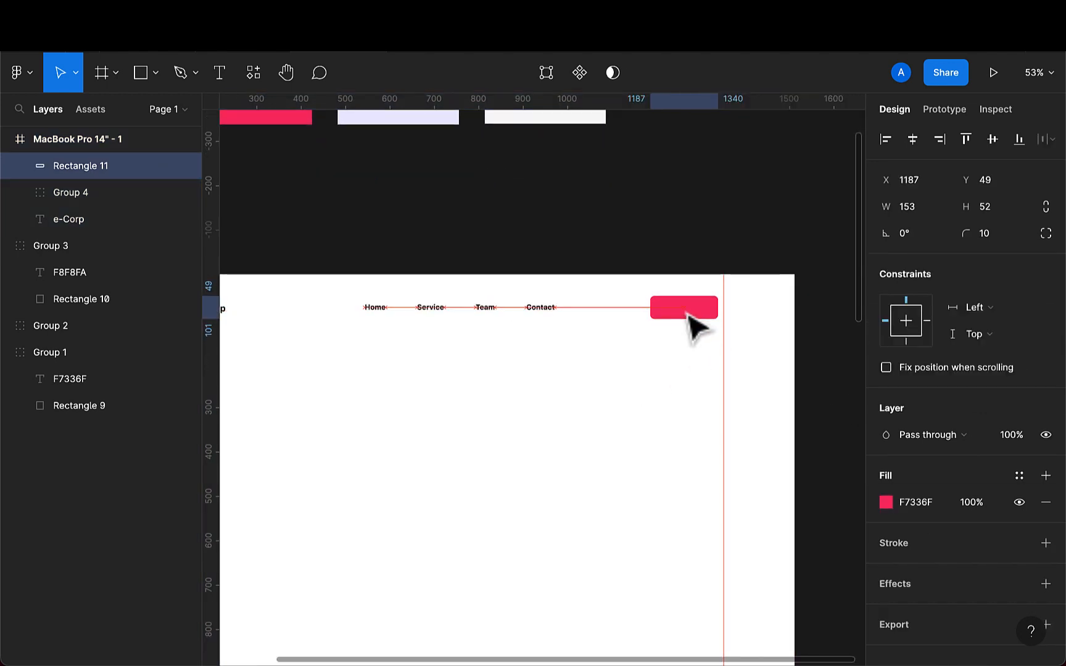
key(shift+Up)
click(691, 318)
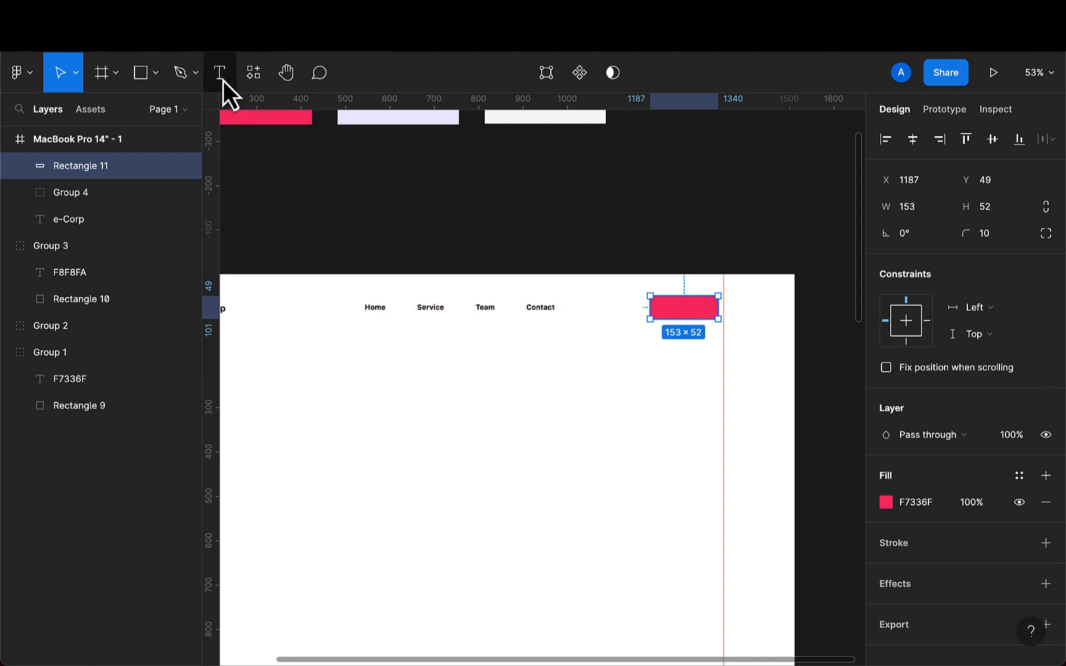
- Add the text "Let's Talk" on top of the button rectangle
click(219, 72)
click(668, 307)
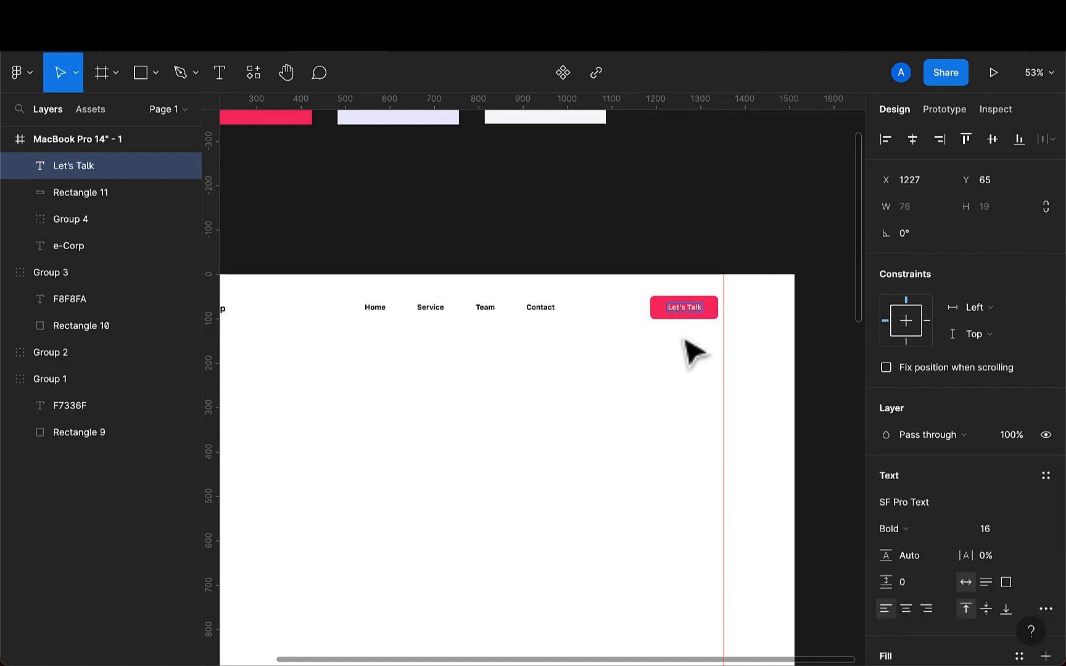
key(Escape)
- Centre the "Let's Talk" text on the button rectangle both horizontally and vertically
scroll(685, 364, up, 4)
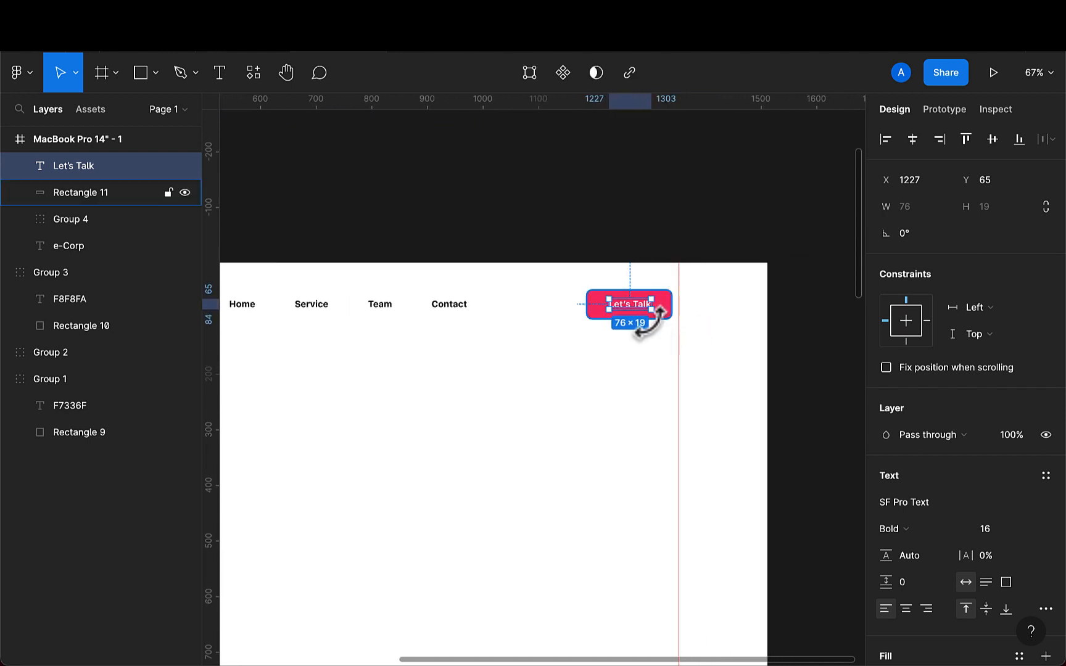
scroll(659, 311, up, 3)
scroll(630, 341, up, 6)
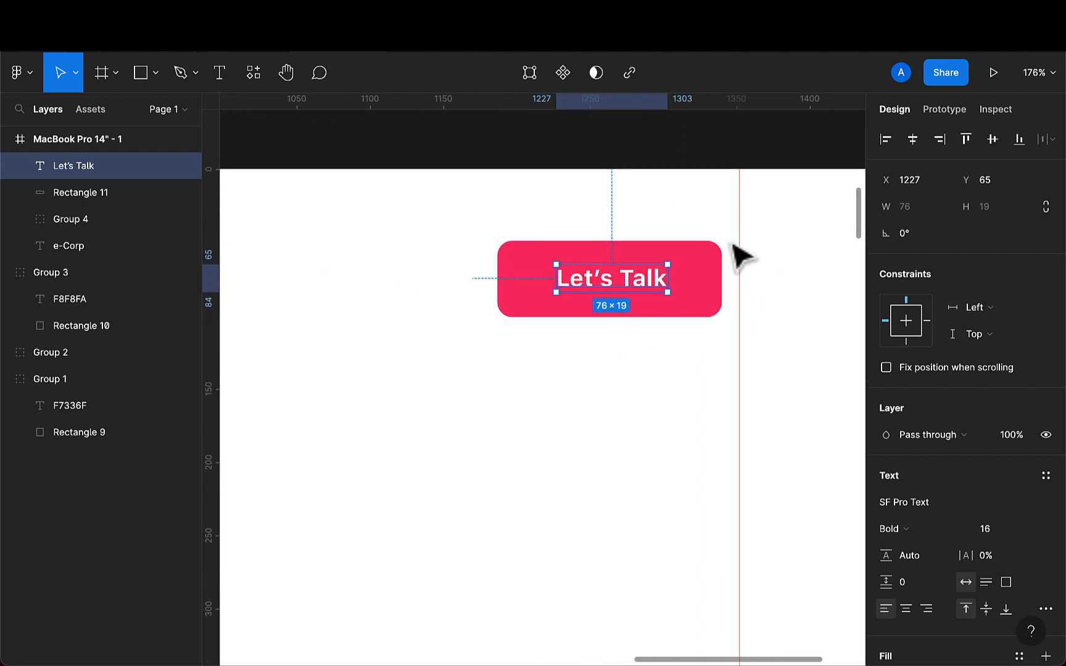
scroll(648, 298, up, 2)
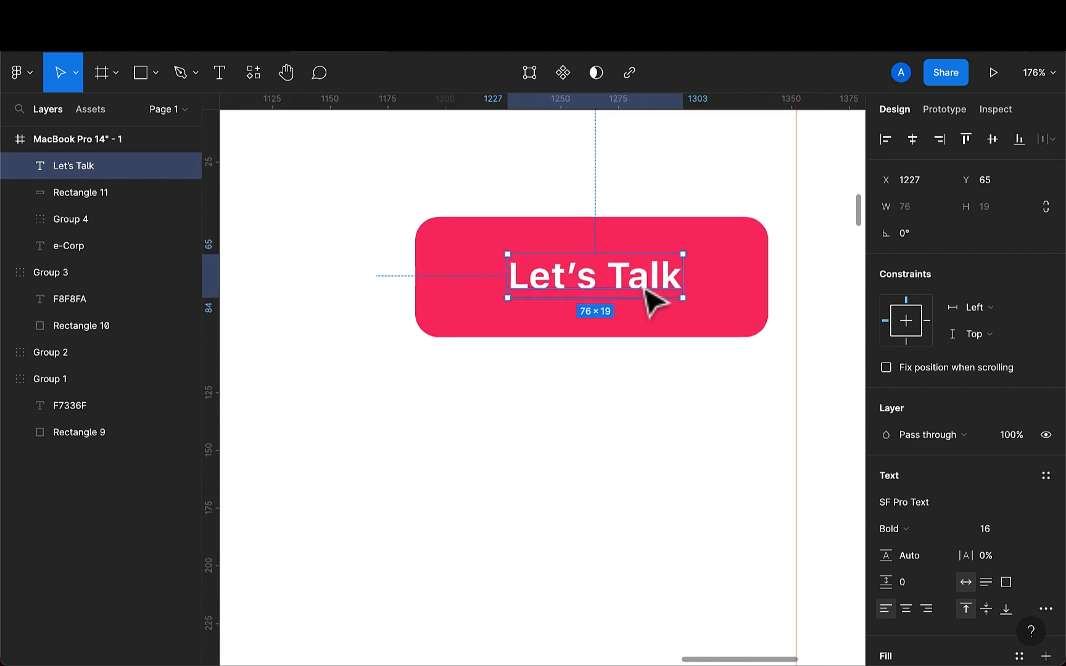
scroll(649, 298, down, 5)
scroll(650, 298, up, 3)
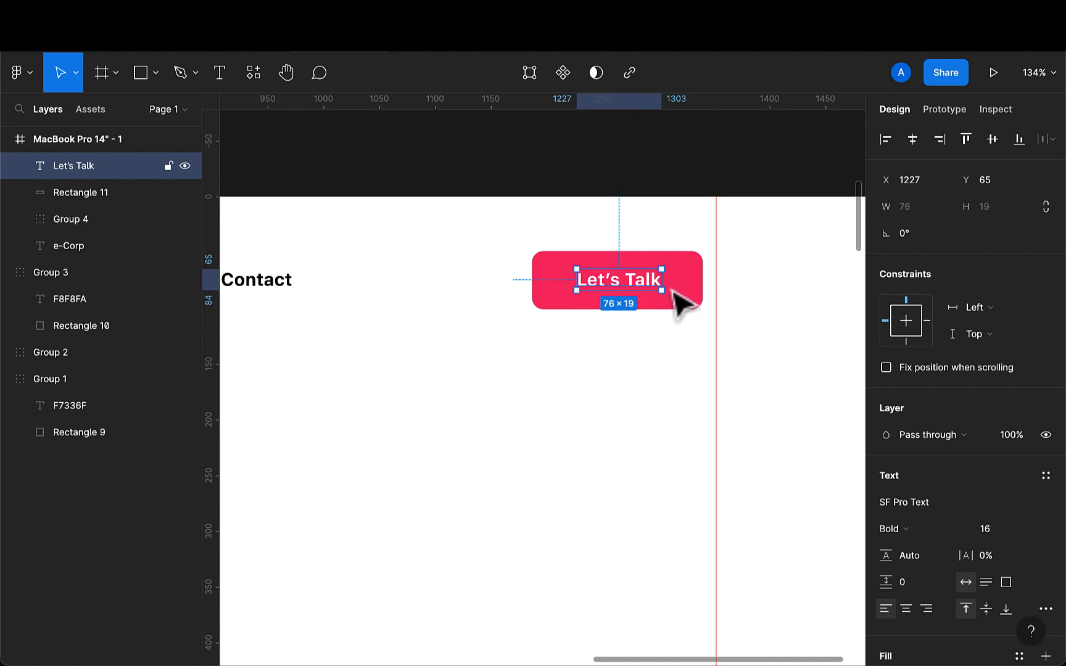
shift+click(697, 301)
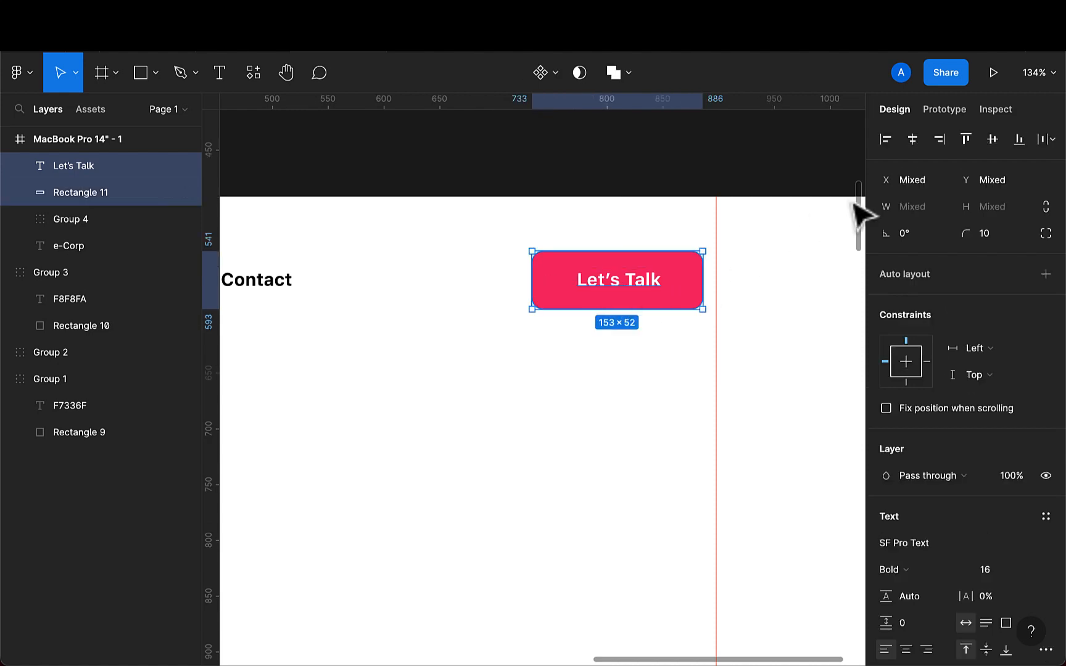
click(919, 144)
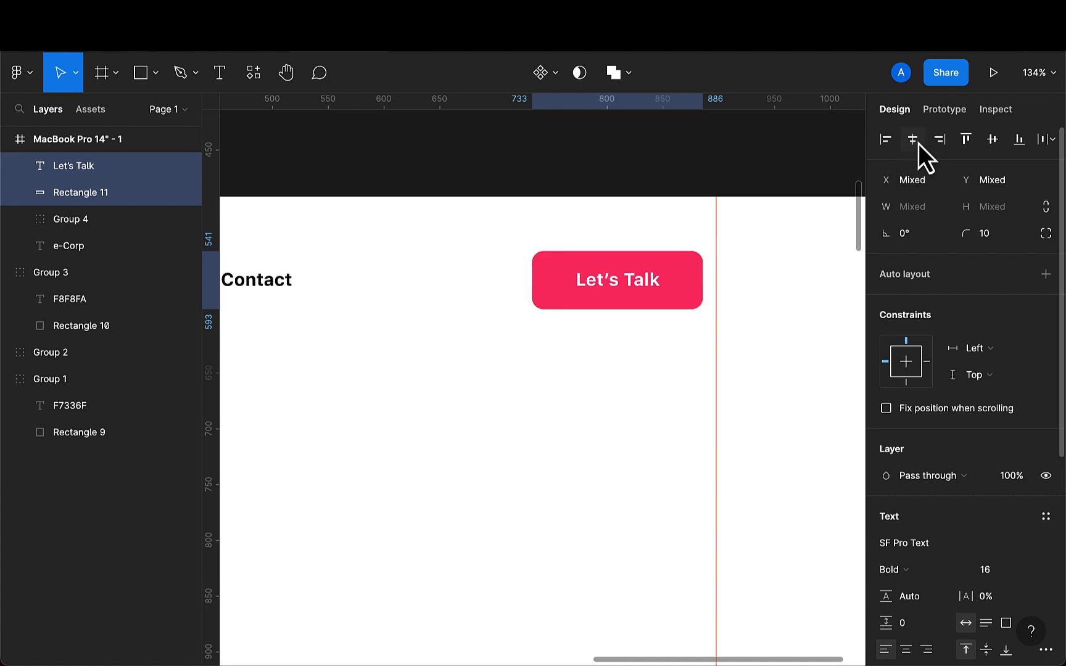
click(998, 142)
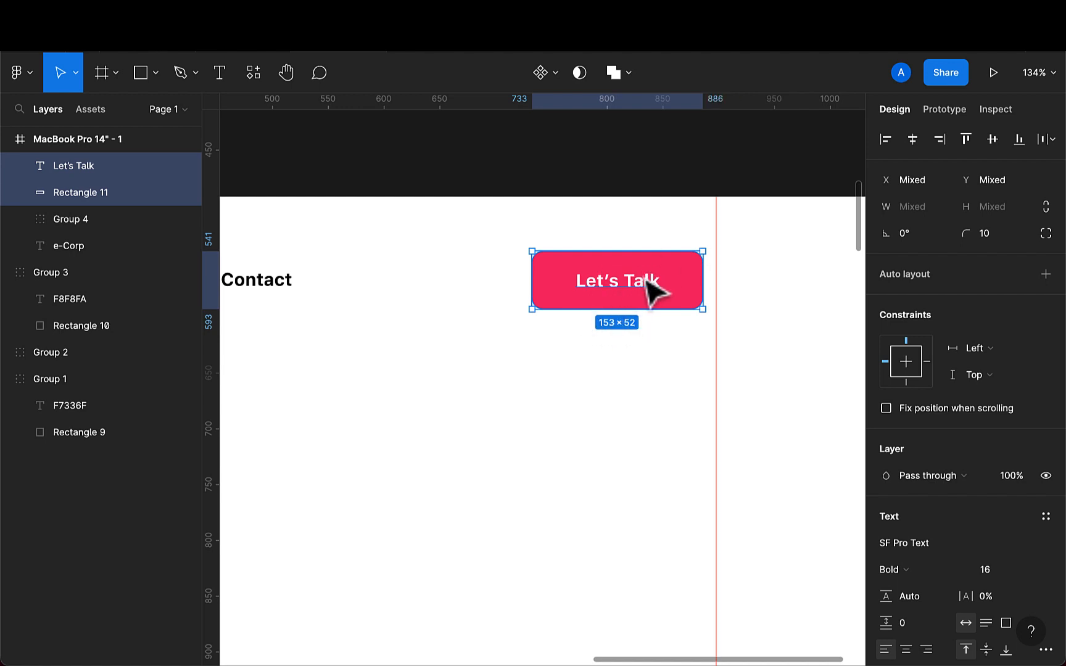
- Group the button text and rectangle and rename the group btn
key(super+g)
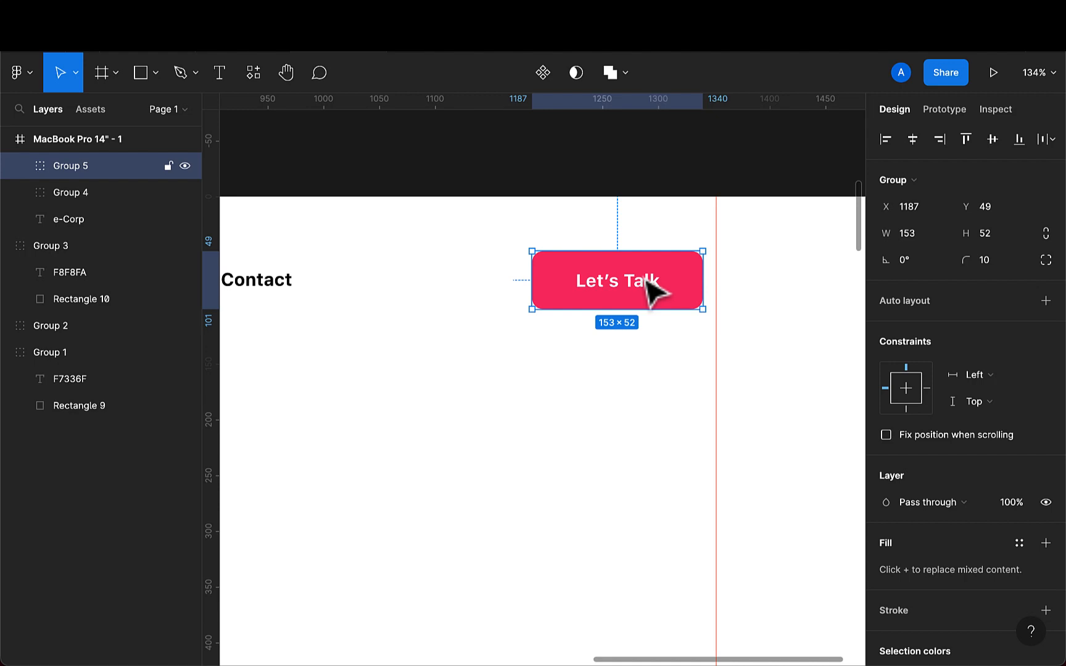
double_click(103, 167)
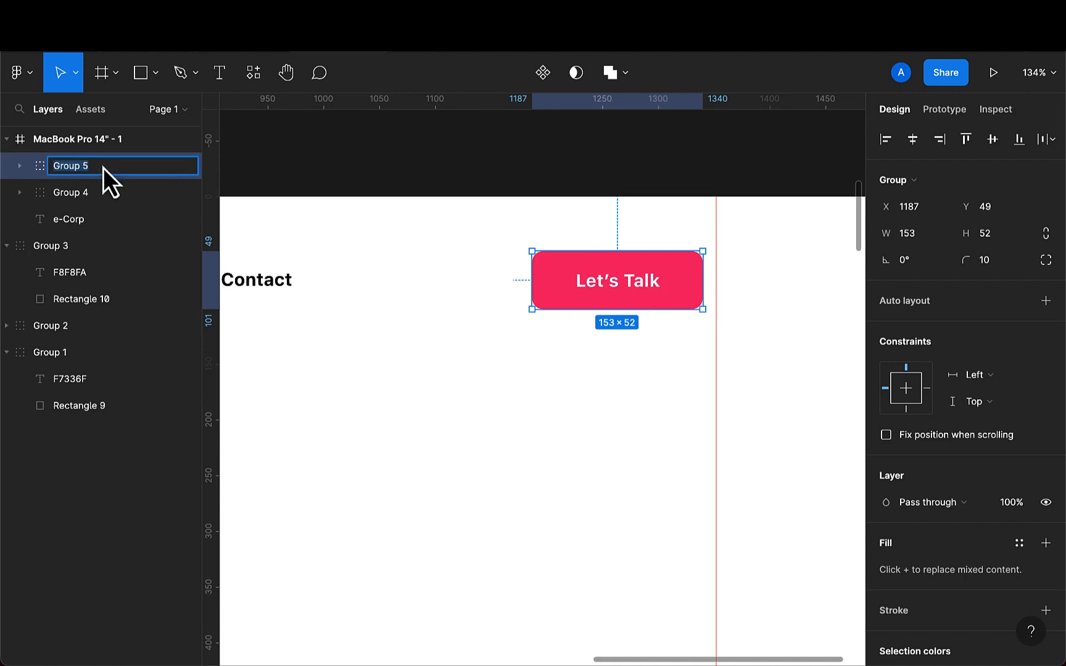
key(BackSpace)
text(btn)
key(Return)
- Rename the navigation menu group to links
scroll(431, 288, left, 5)
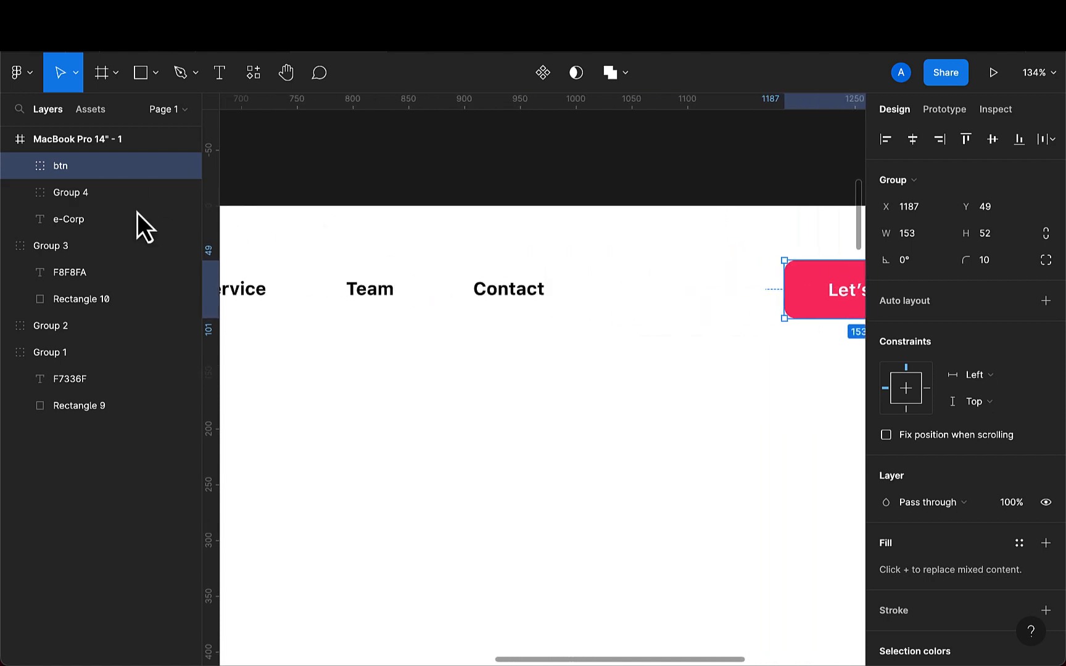
click(362, 295)
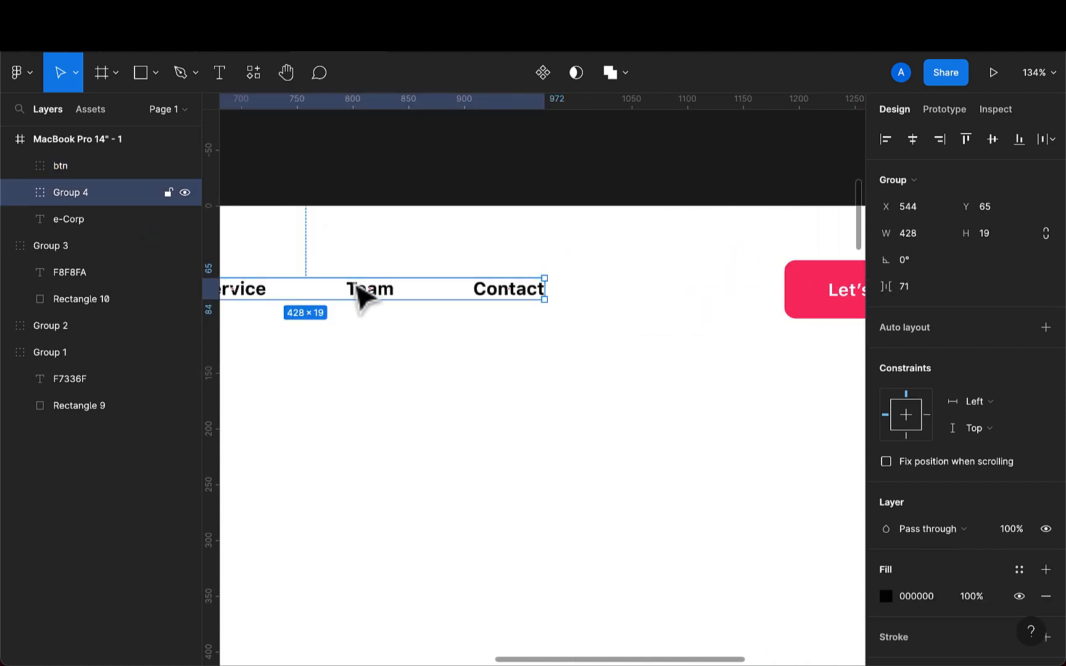
double_click(113, 204)
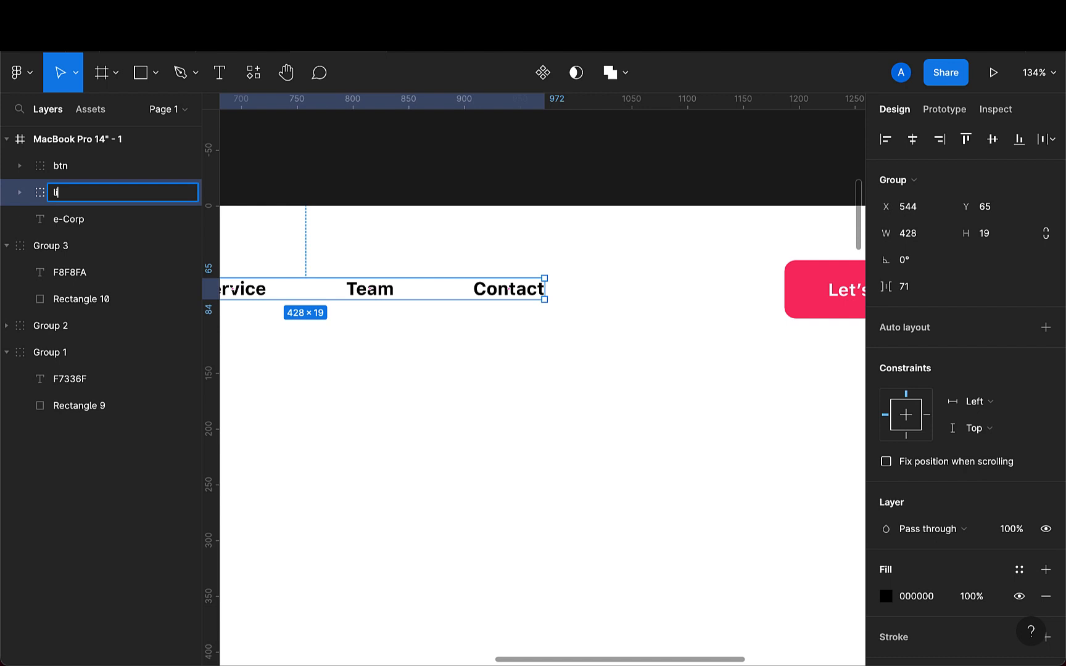
key(Return)
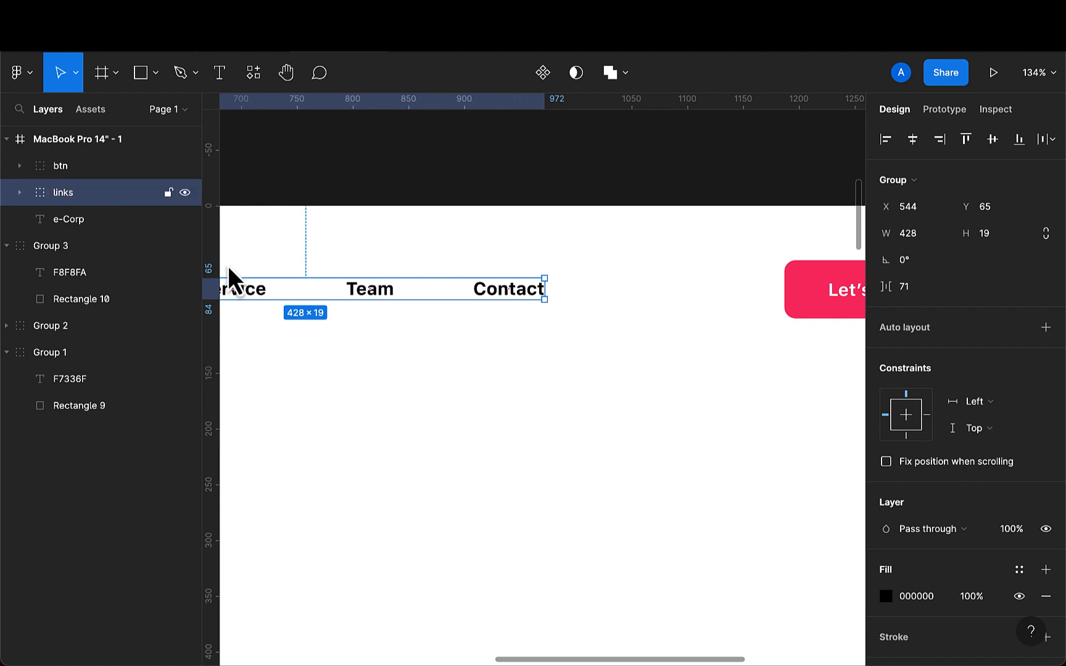
- Set the e-Corp logo text's font size to 25
scroll(291, 379, down, 5)
scroll(303, 389, left, 3)
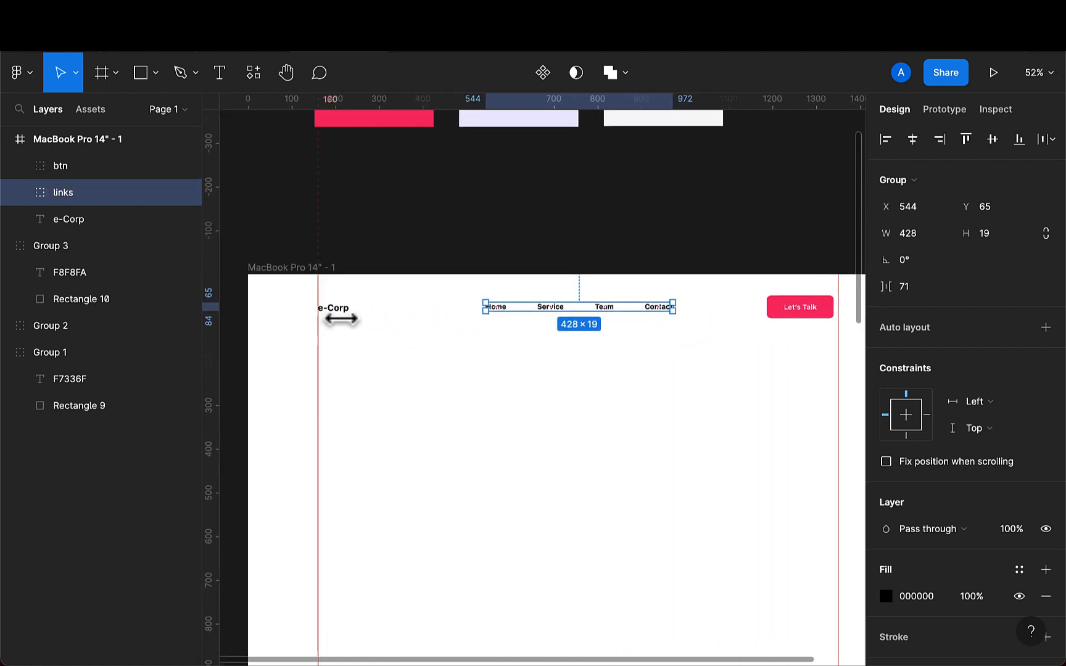
click(344, 312)
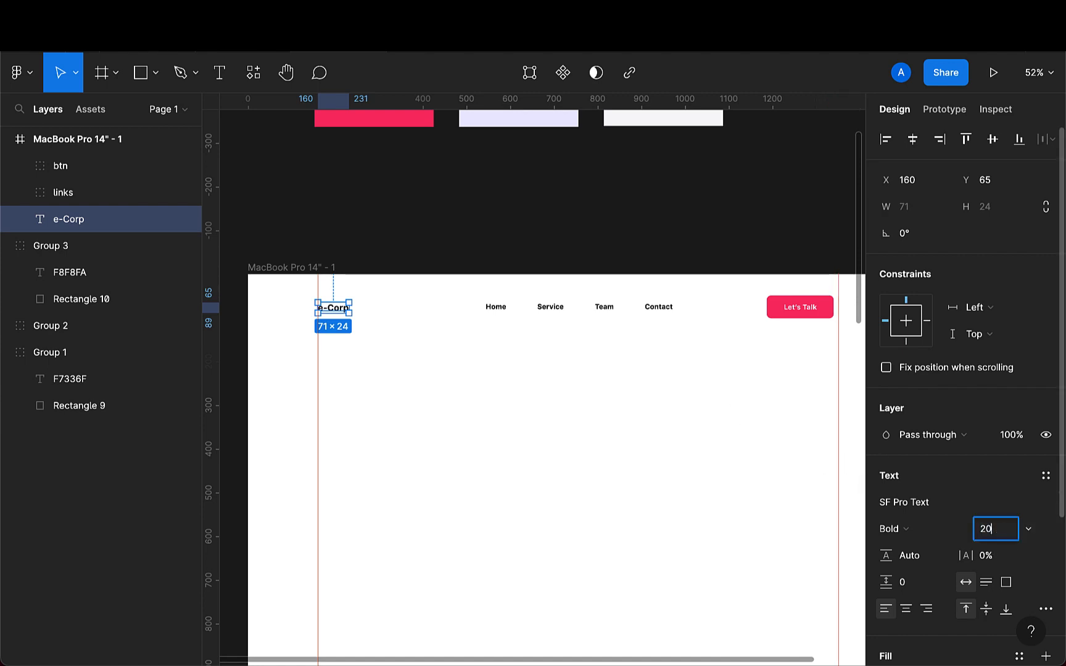
text(2)
key(Return)
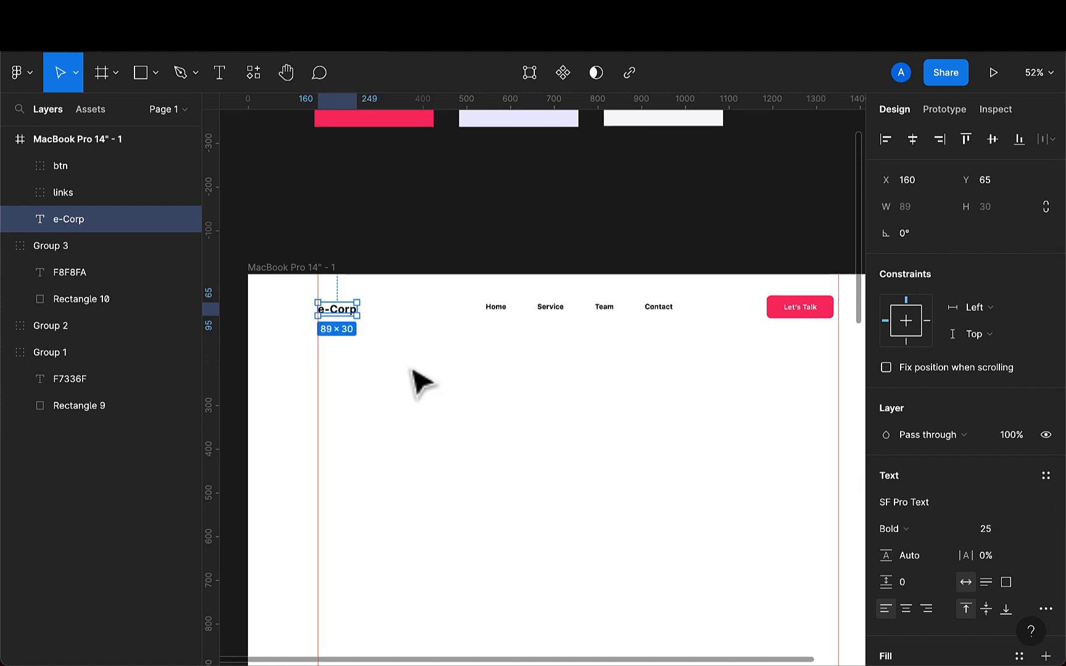
- Colour the e-Corp logo text by sampling the button's pink with the eyedropper
key(i)
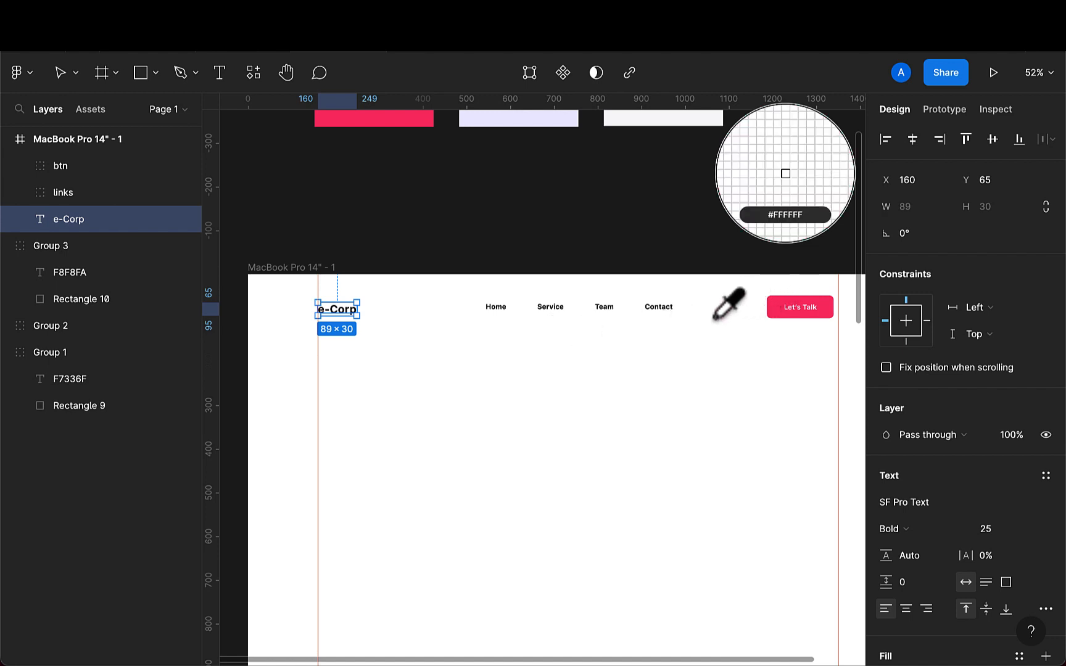
key(Escape)
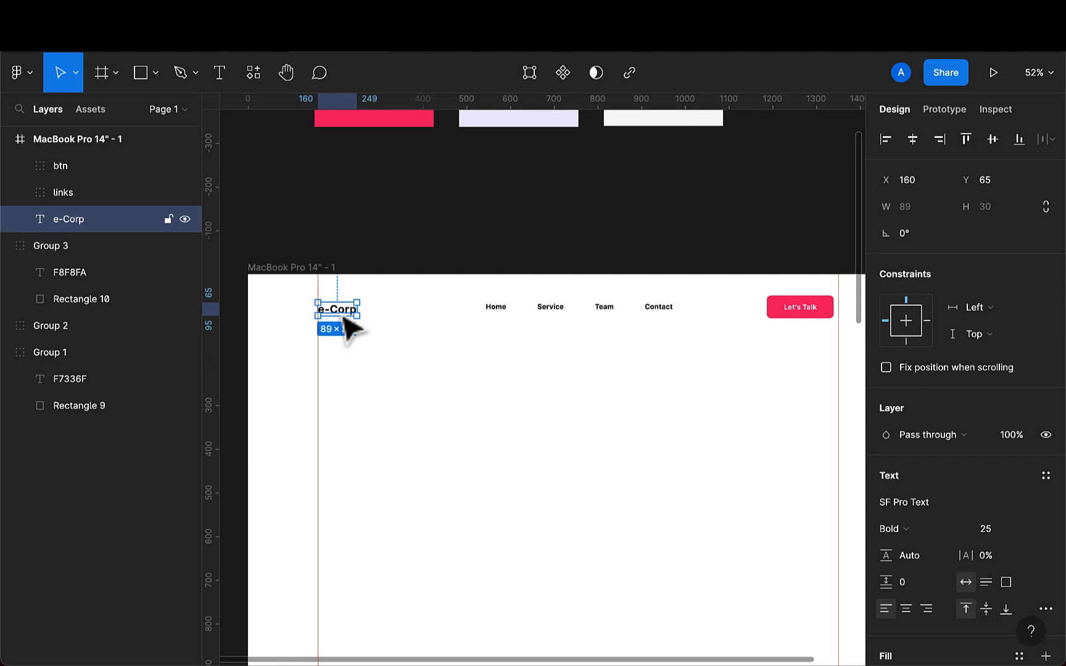
key(i)
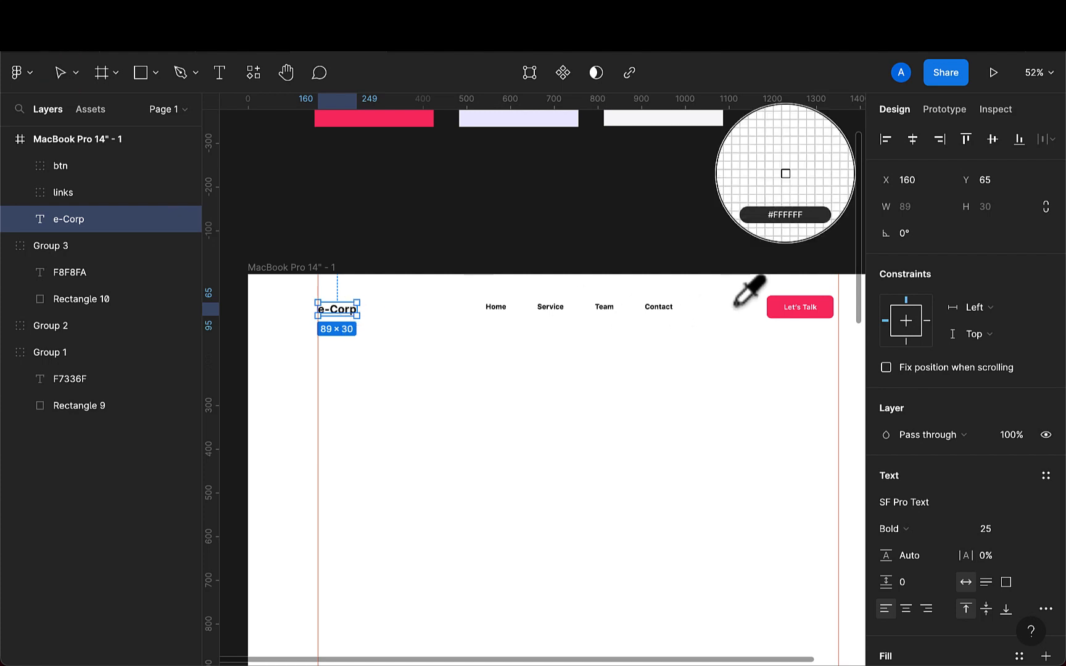
click(779, 310)
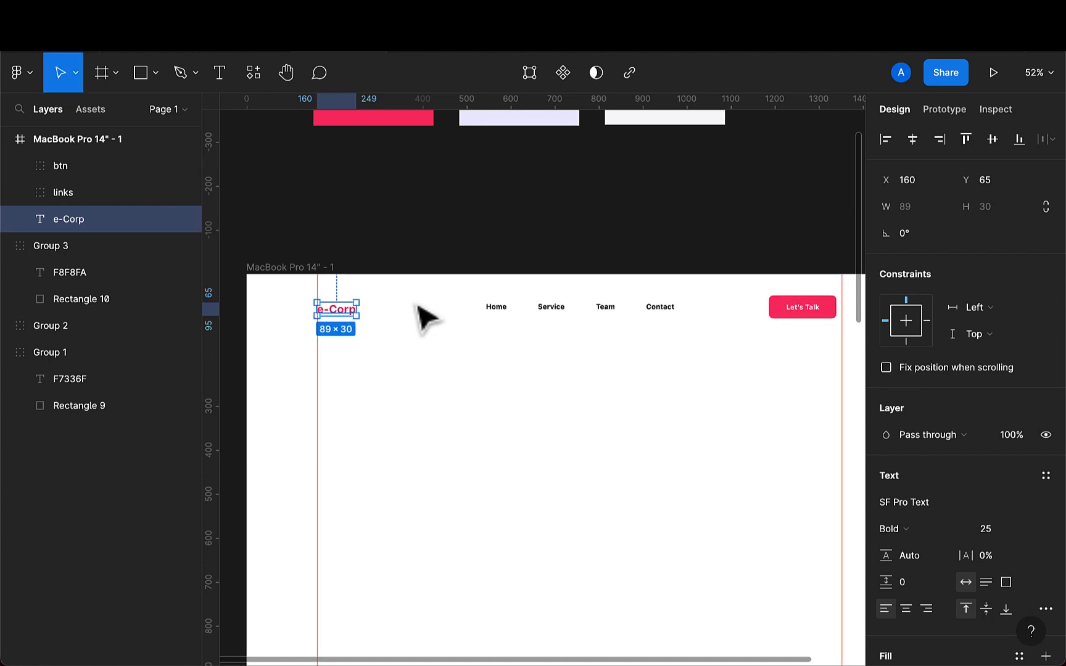
- Vertically centre-align the logo, links group and button, then distribute their horizontal spacing evenly
scroll(422, 316, up, 3)
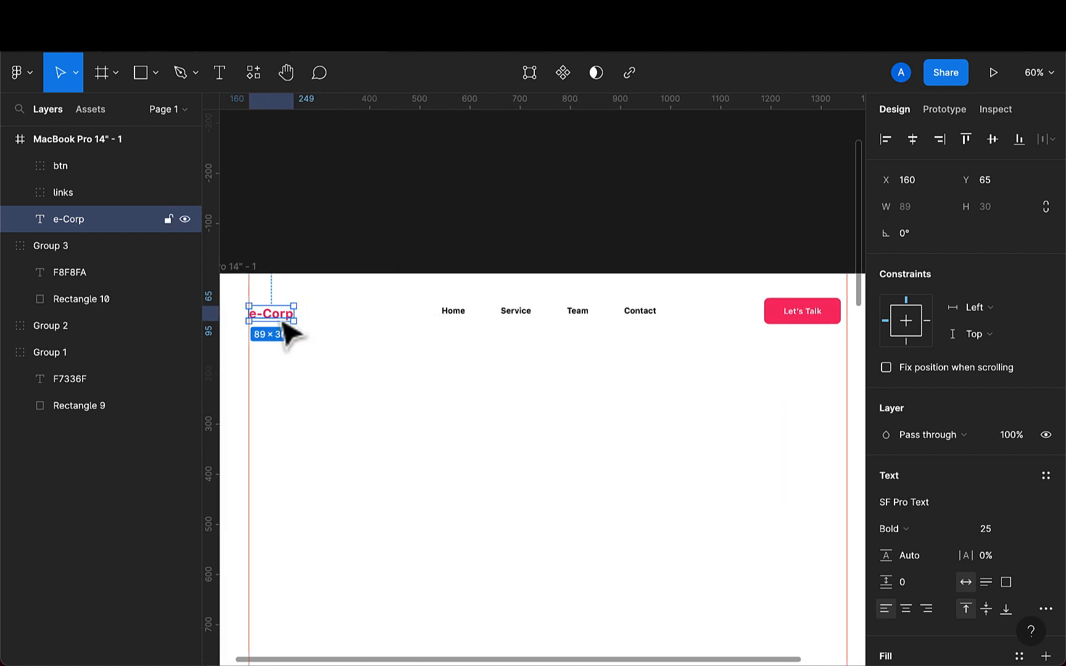
click(513, 316)
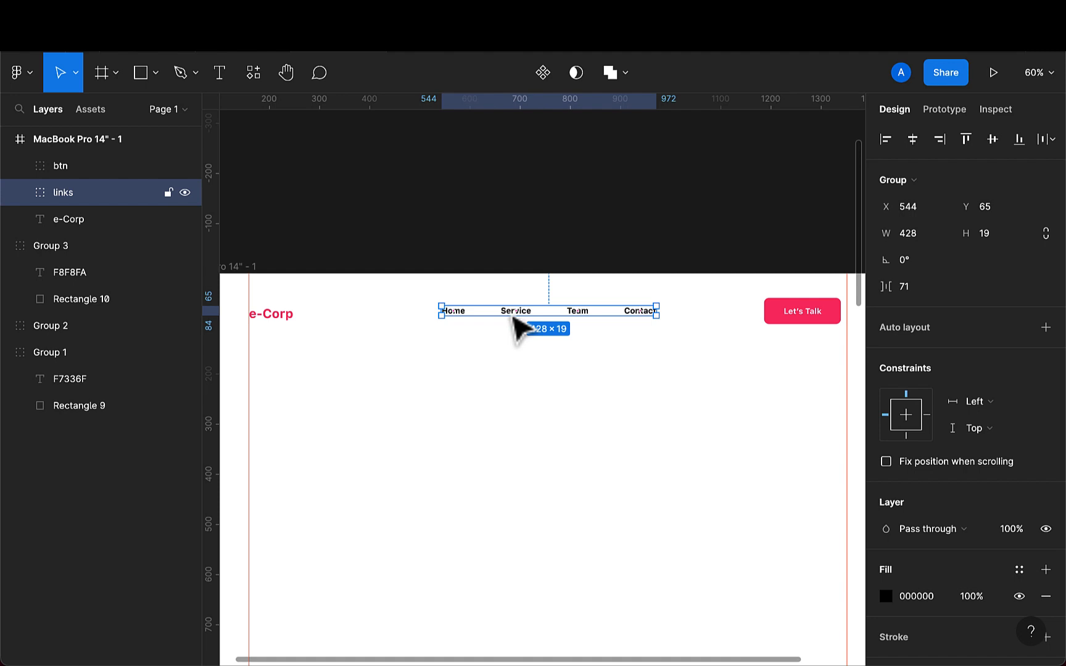
click(798, 321)
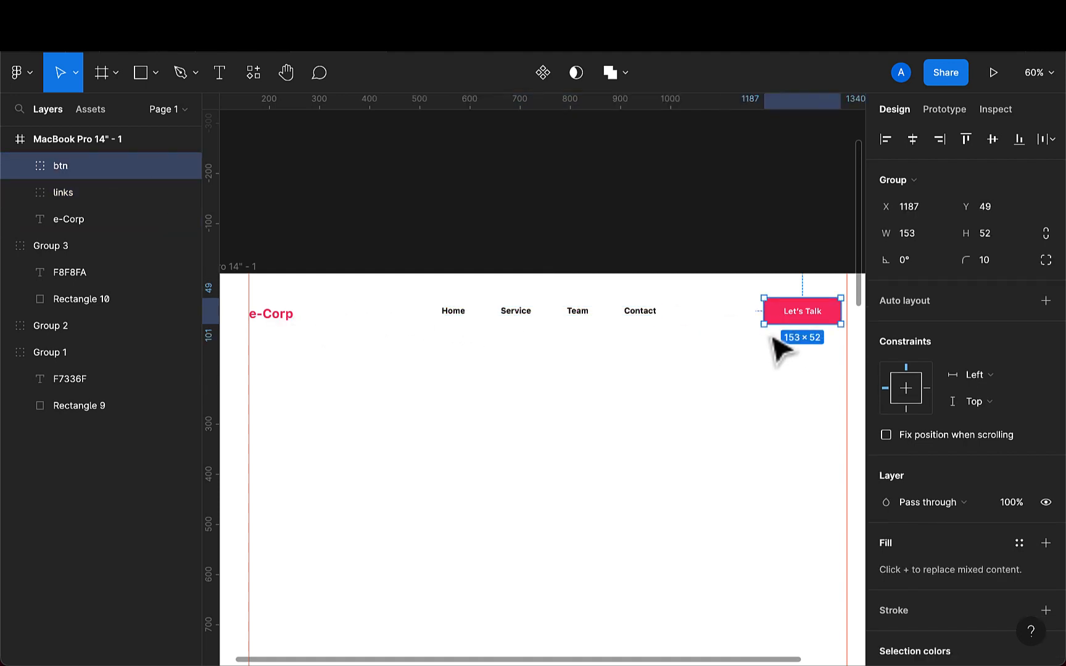
shift+click(644, 318)
shift+click(281, 317)
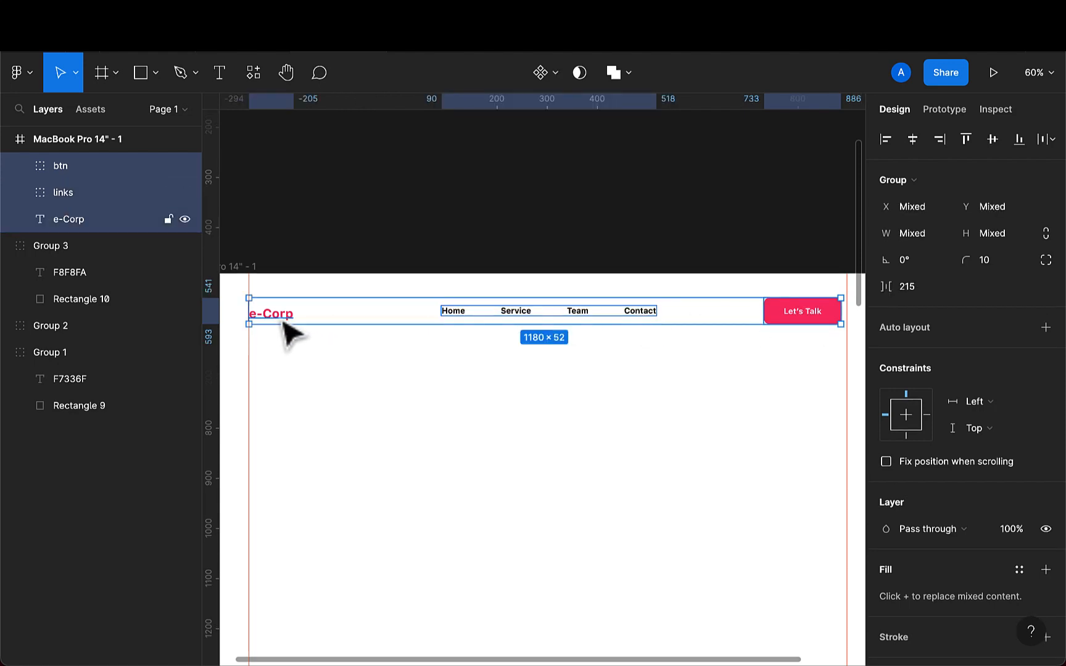
click(994, 148)
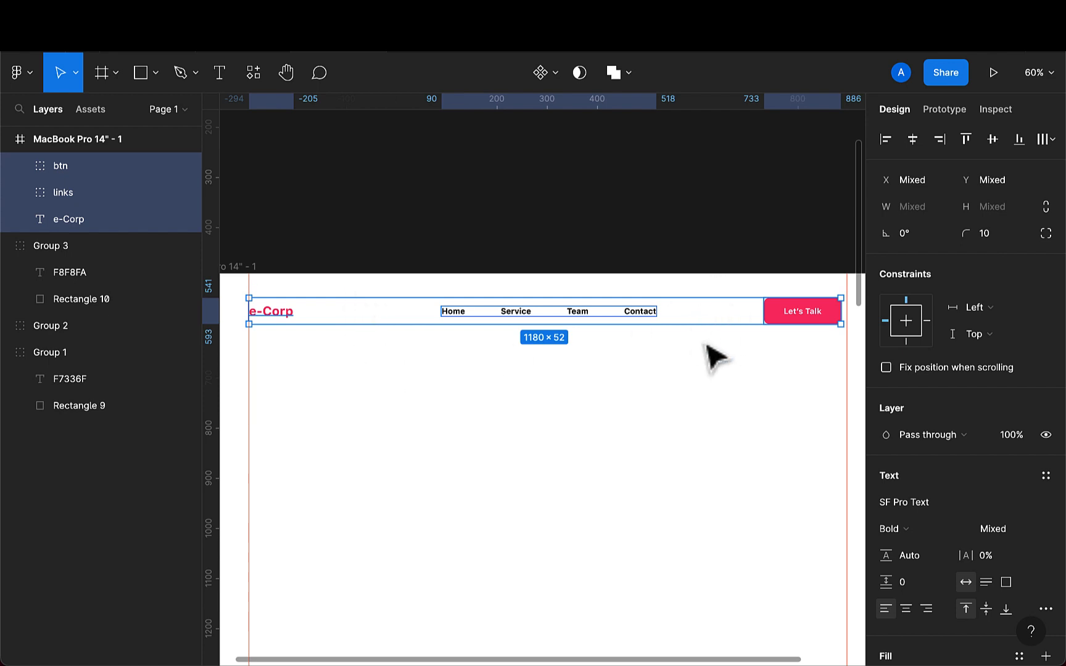
click(1047, 146)
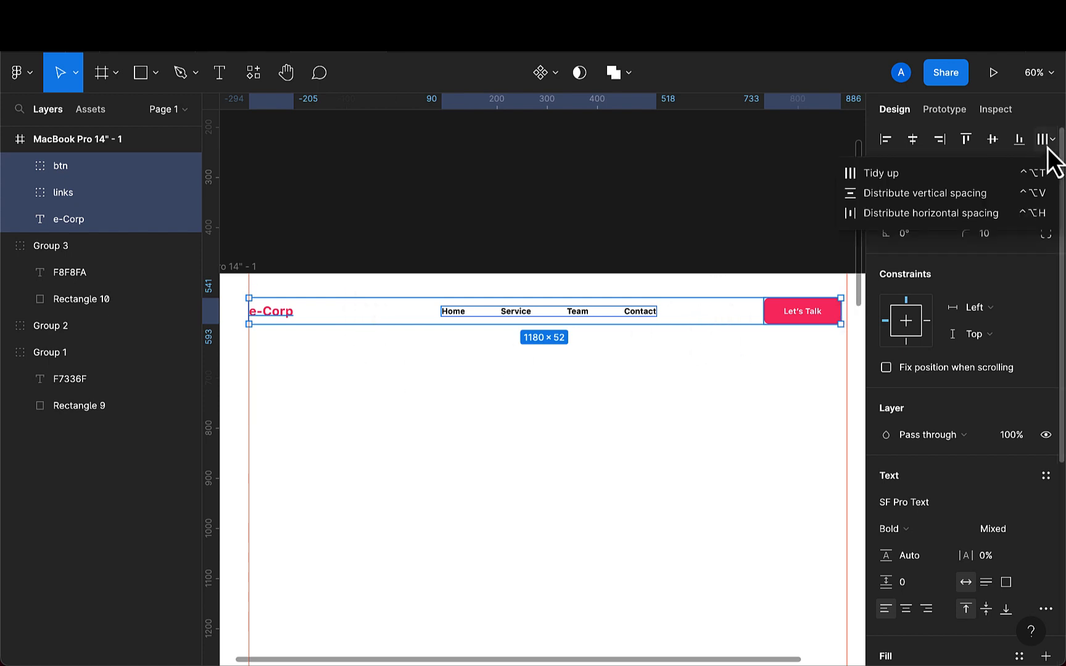
click(977, 216)
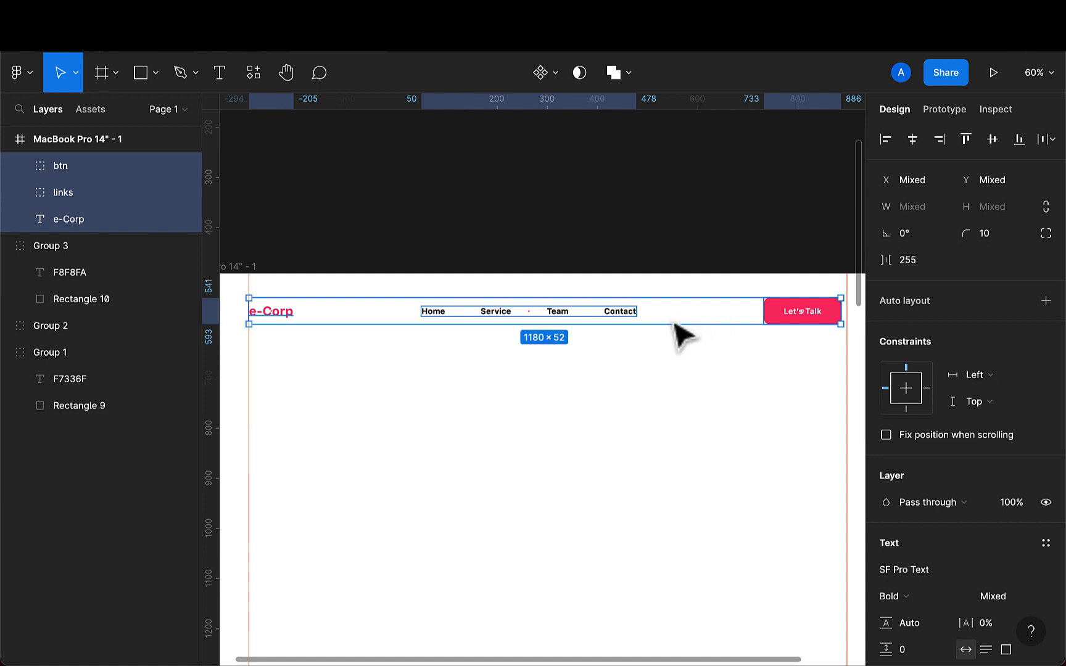
- Nudge the Let's Talk button so its right edge sits on the grid's right margin, at X 1199
scroll(688, 326, right, 3)
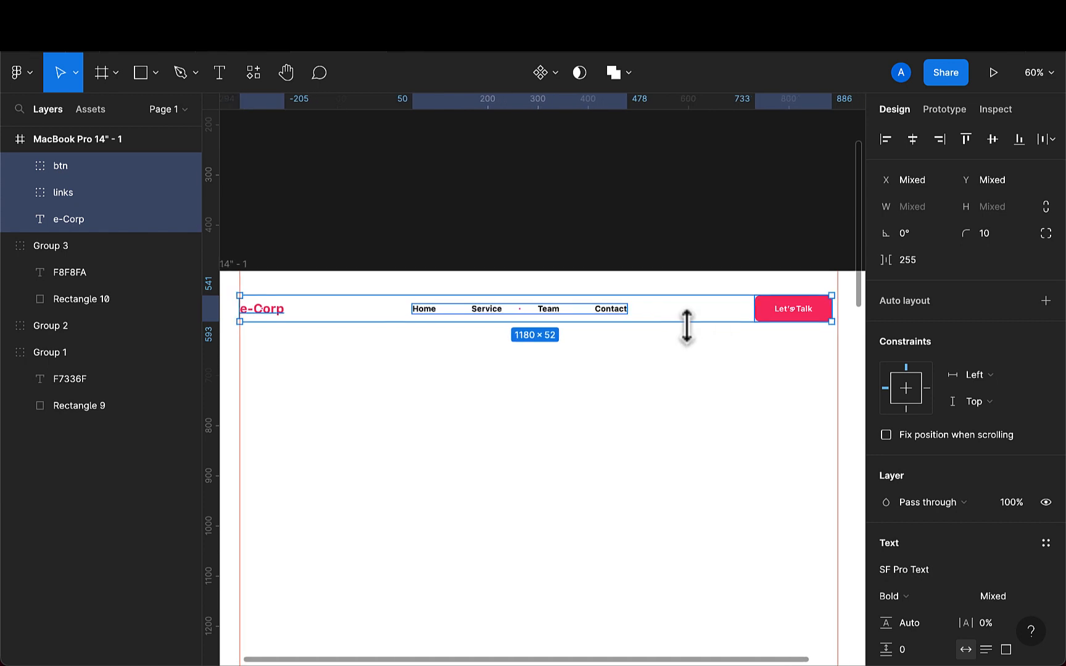
click(796, 315)
scroll(797, 312, up, 5)
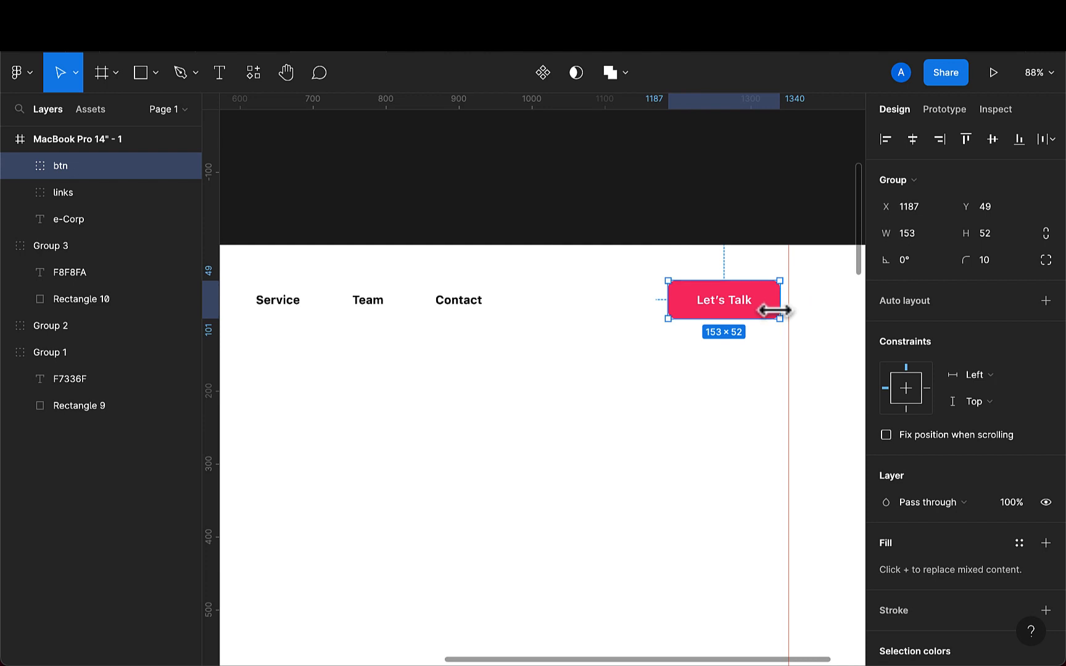
key(shift+Right)
key(shift+Right)
scroll(781, 320, up, 5)
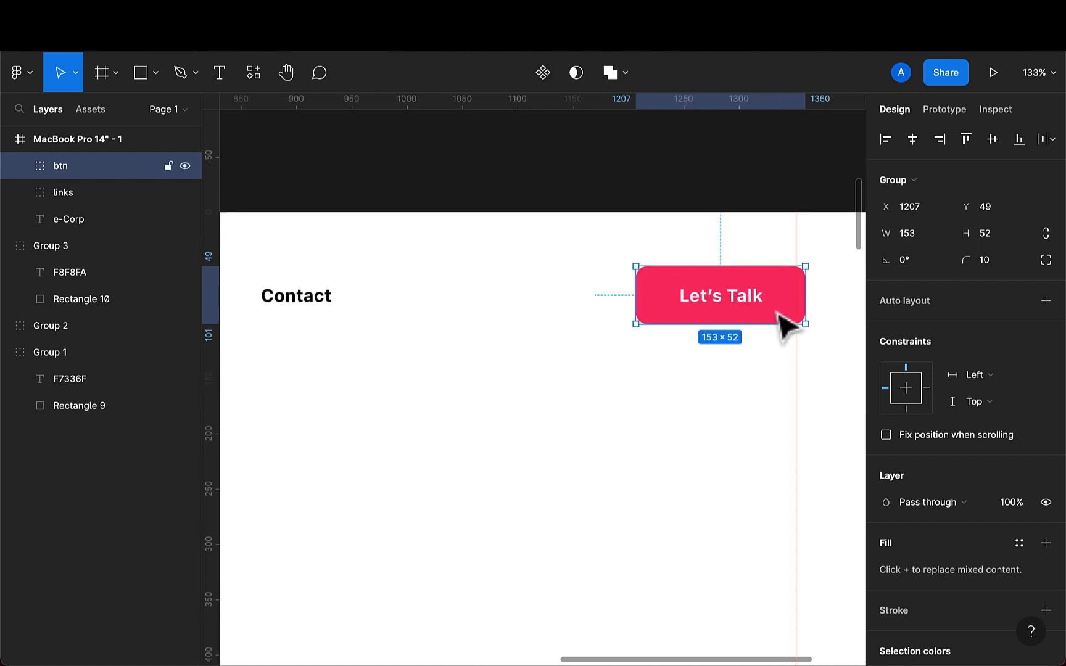
scroll(780, 322, right, 5)
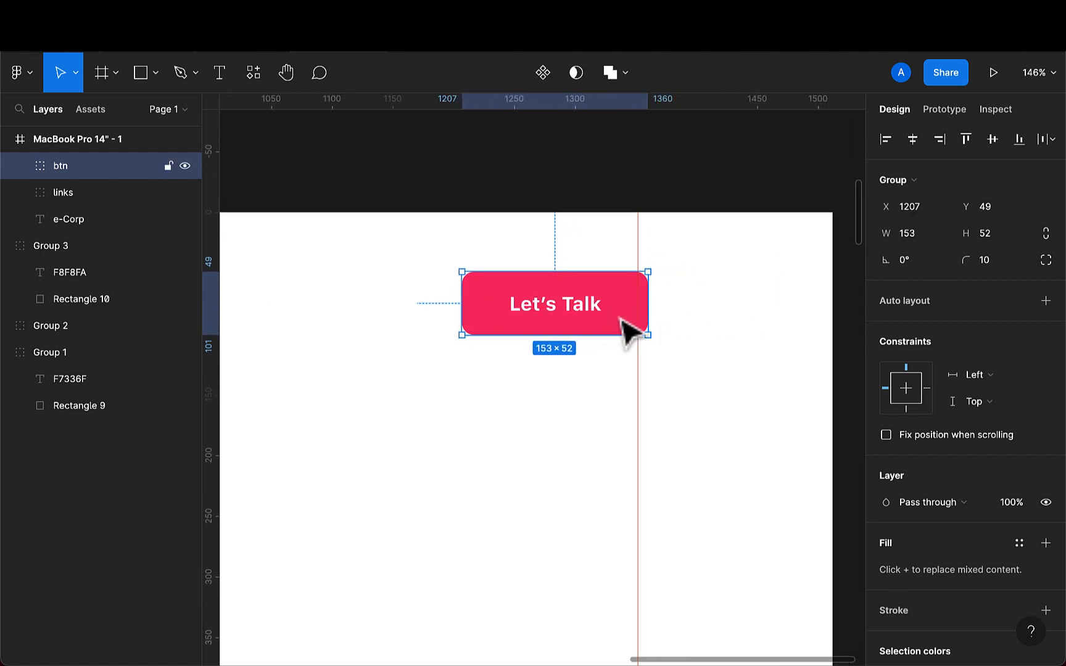
key(Left)
key(Left)
key(Left)
key(Left)
key(Left)
key(Left)
key(Left)
key(Left)
key(Left)
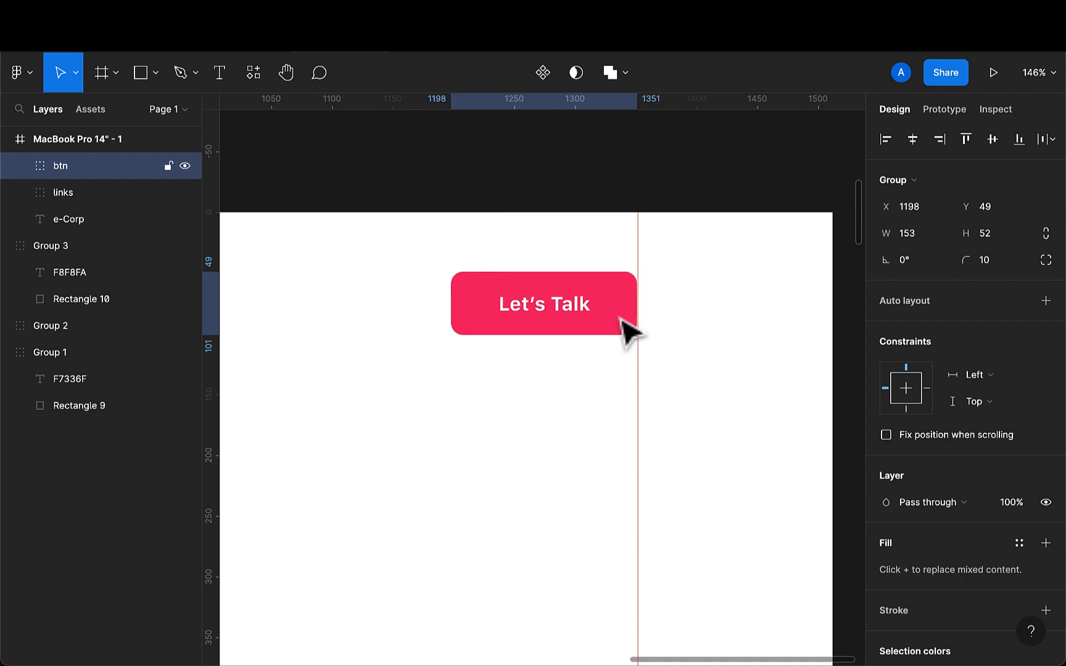
scroll(631, 333, up, 10)
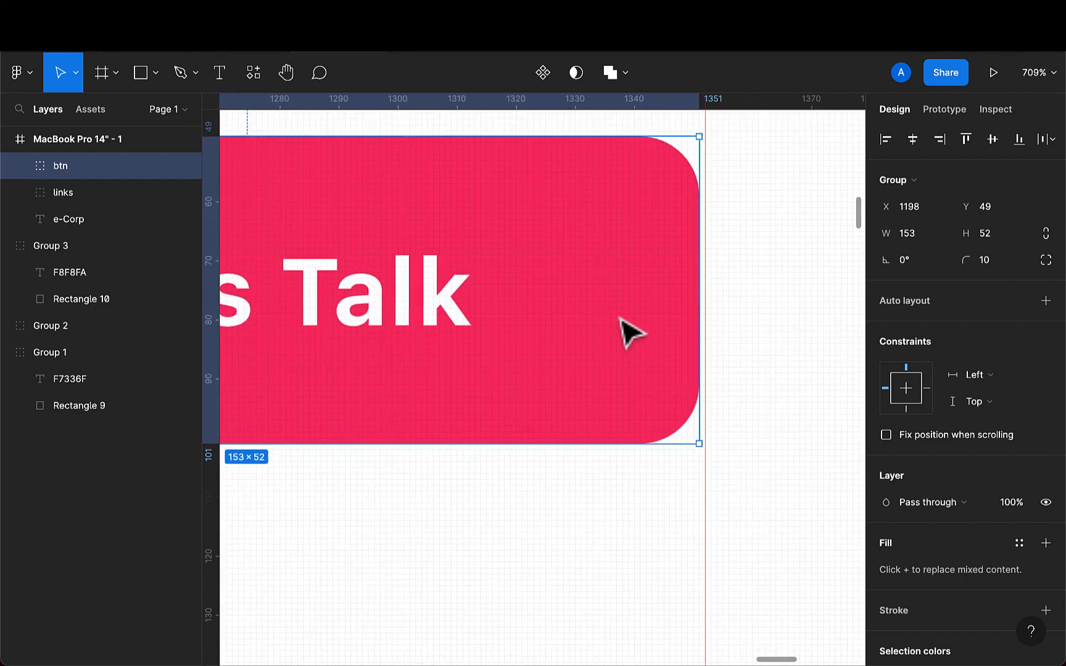
key(Right)
key(Right)
key(Left)
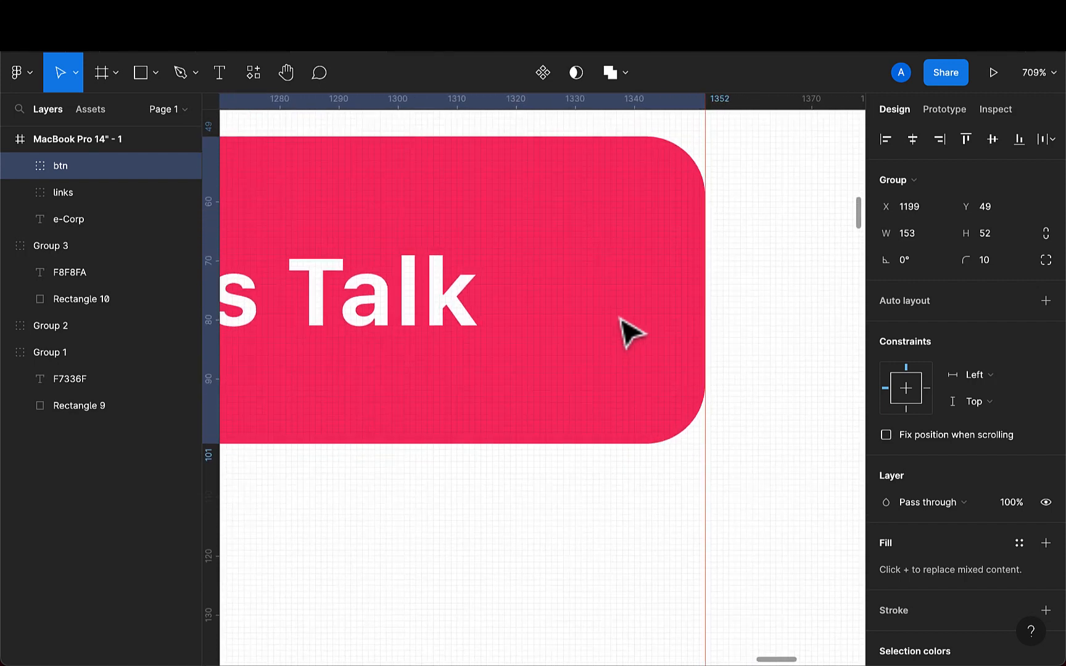
scroll(630, 333, down, 10)
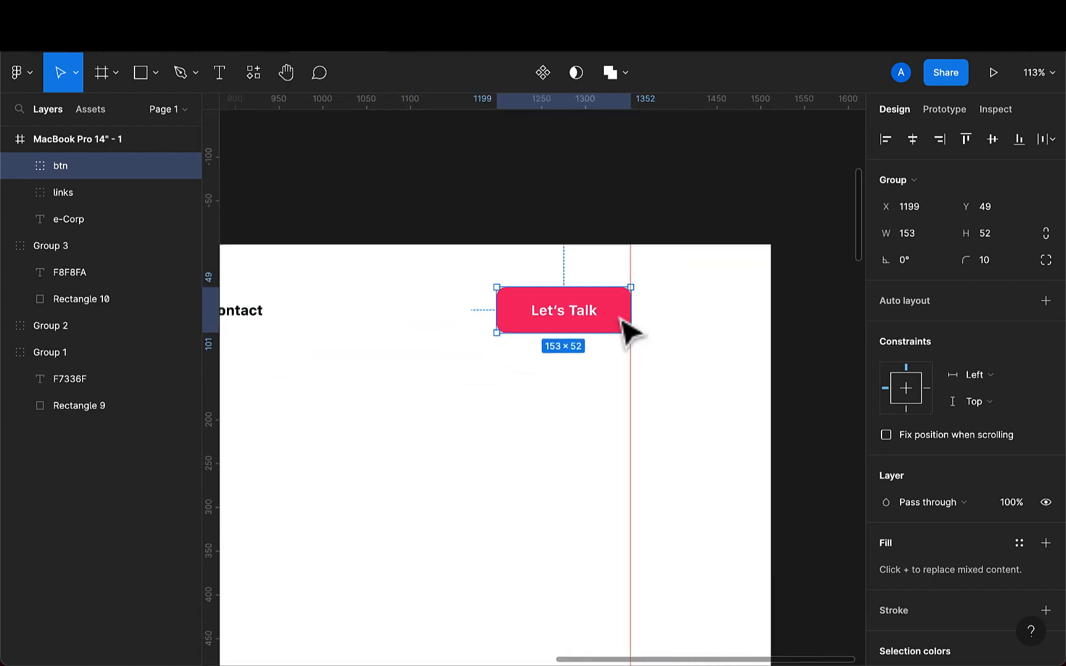
scroll(631, 333, down, 3)
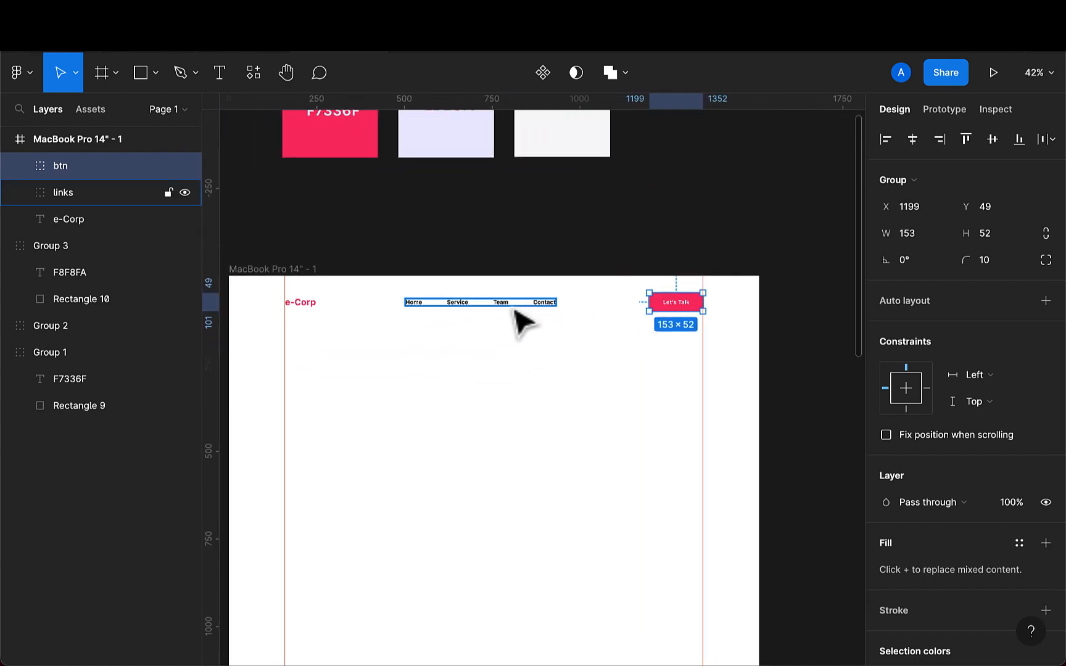
- Nudge the e-Corp logo so its left edge lines up with the grid's left margin
shift+click(503, 310)
scroll(305, 326, up, 3)
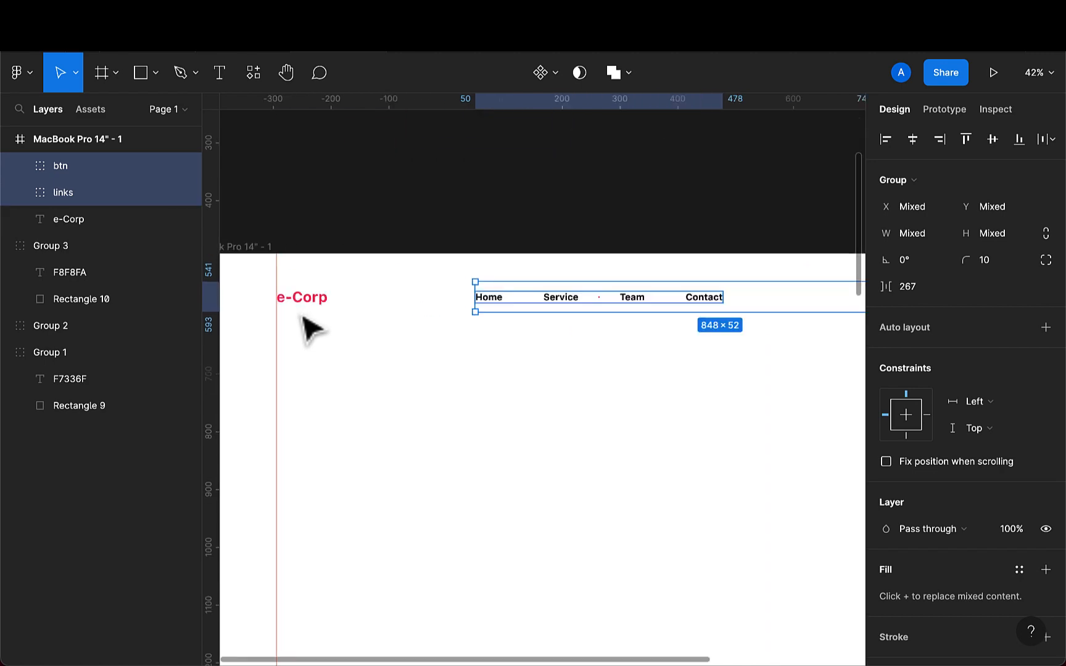
click(318, 356)
scroll(364, 296, up, 2)
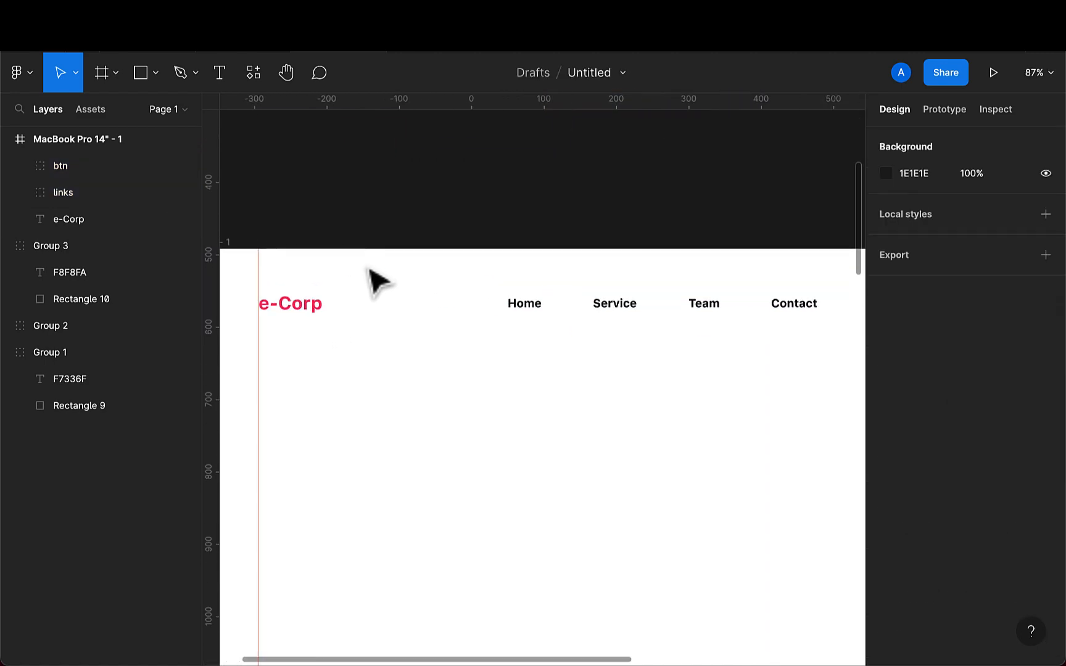
scroll(379, 339, up, 8)
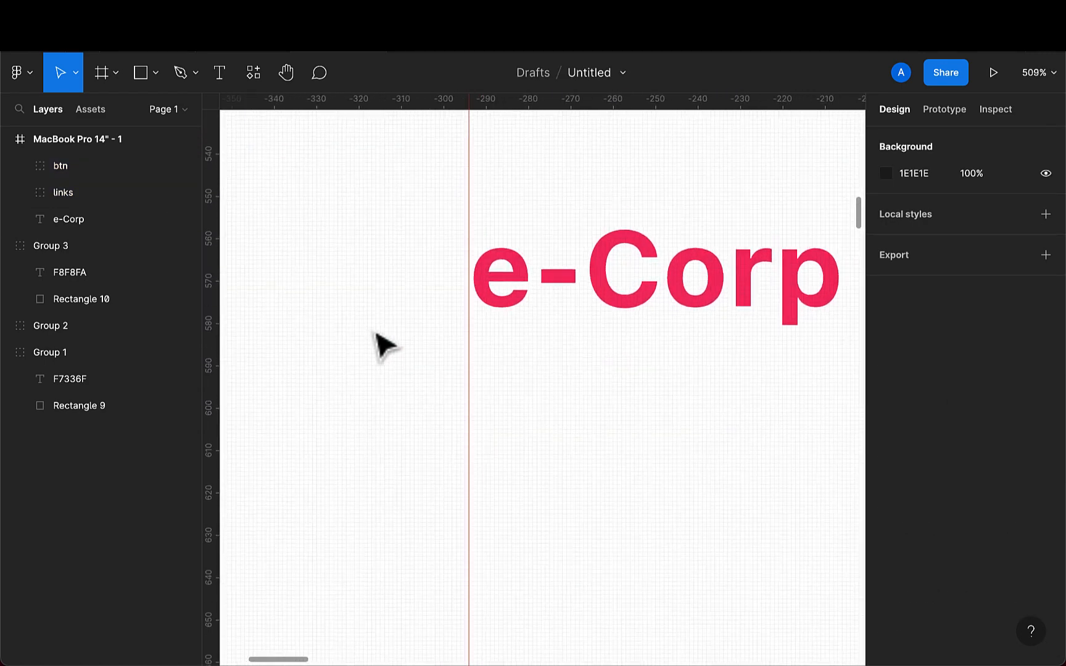
scroll(543, 344, up, 3)
click(467, 290)
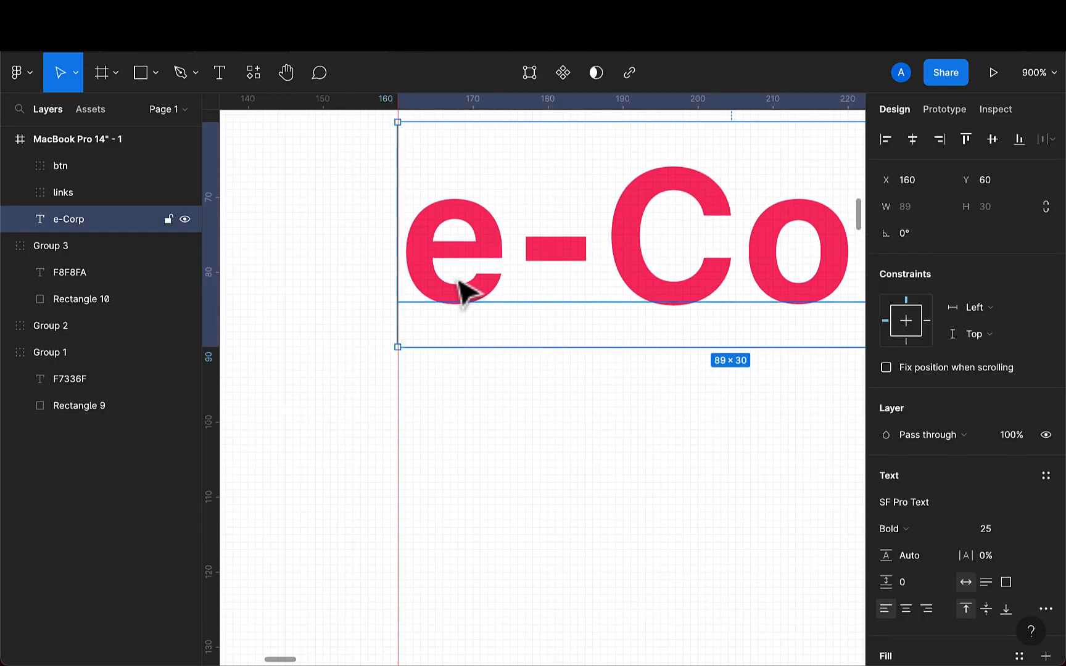
key(Left)
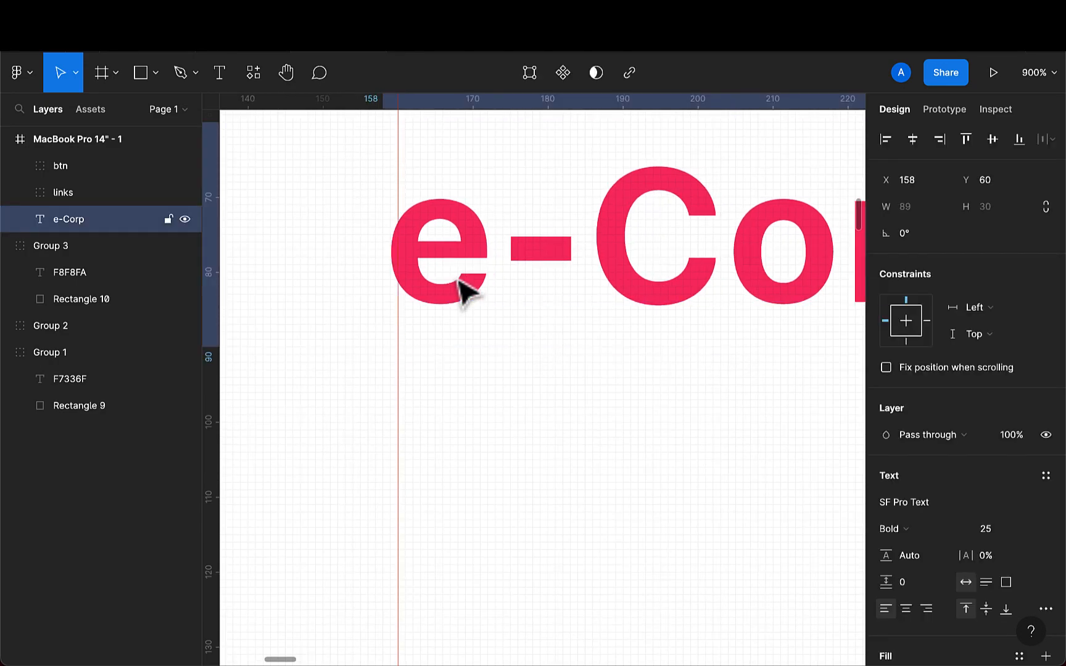
scroll(467, 290, down, 10)
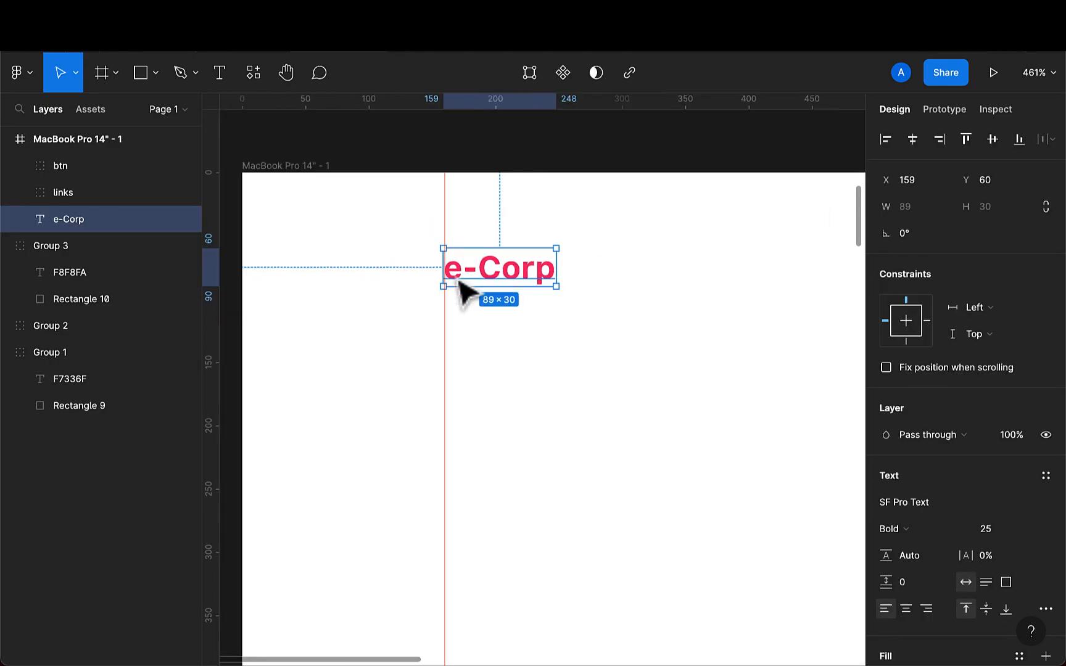
scroll(512, 279, right, 3)
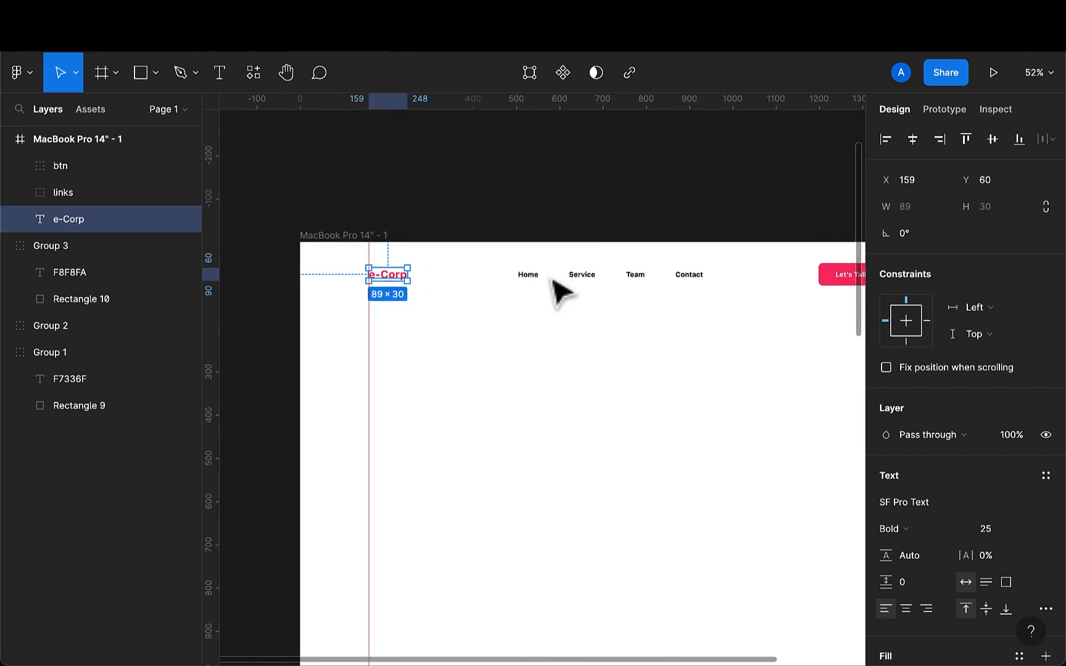
- Select the logo, links group and button together and distribute their horizontal spacing again
shift+click(540, 279)
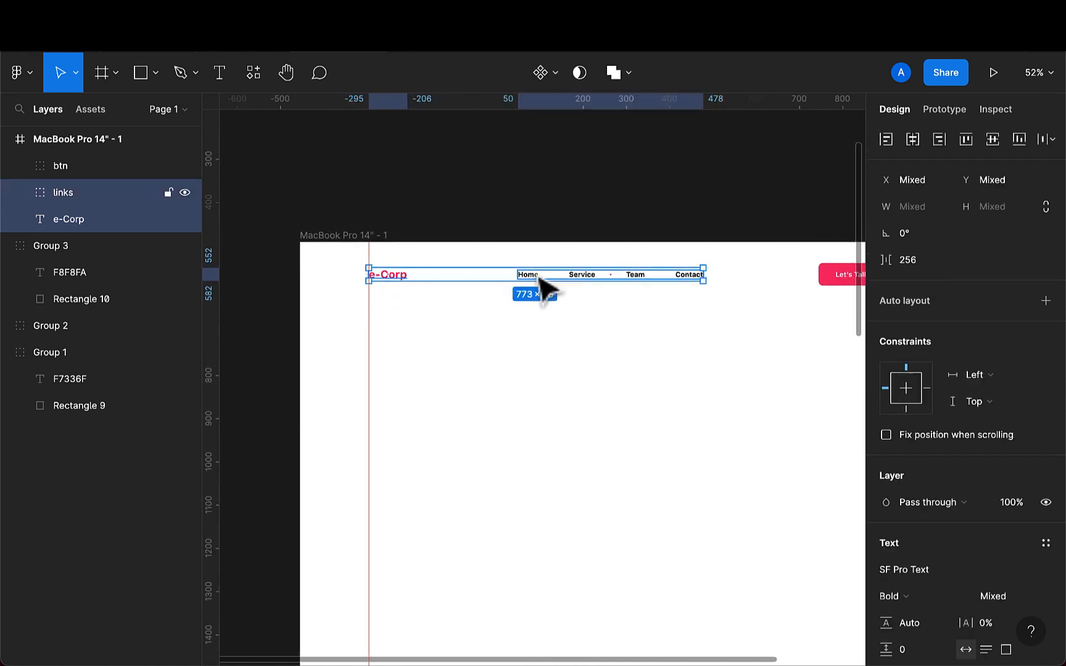
shift+click(838, 279)
scroll(838, 287, right, 3)
click(1049, 140)
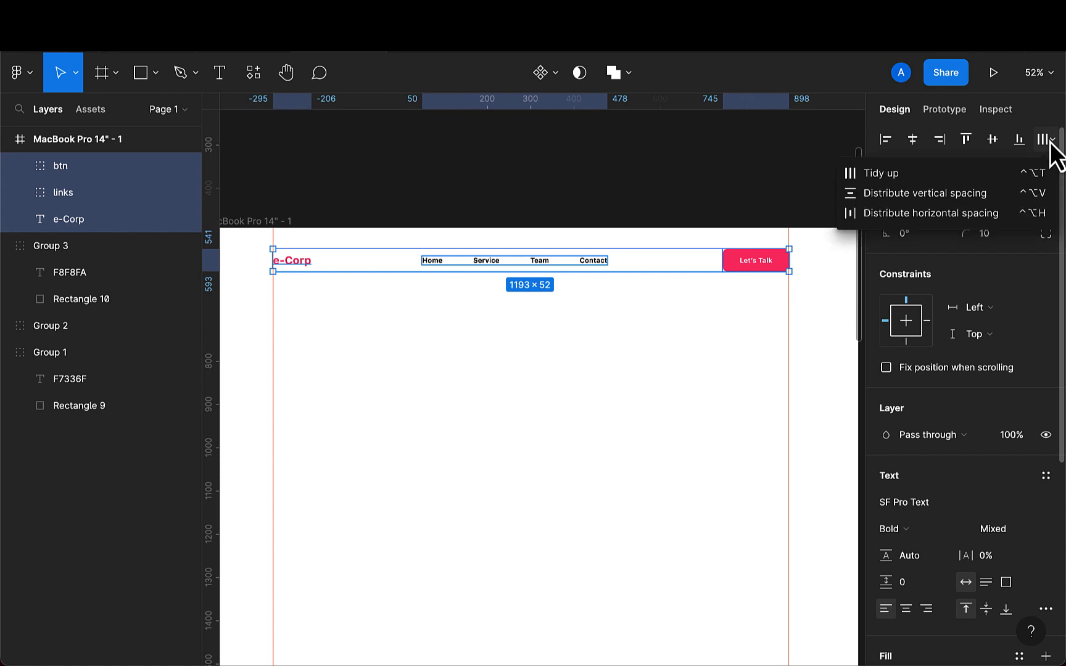
click(993, 216)
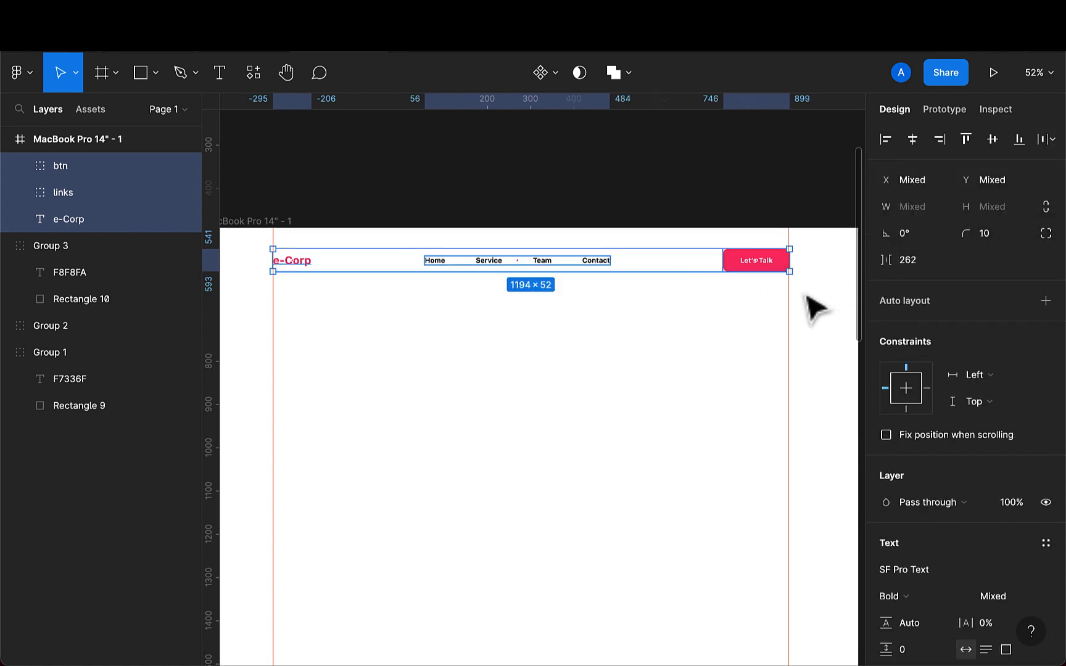
scroll(796, 290, up, 5)
scroll(796, 290, down, 5)
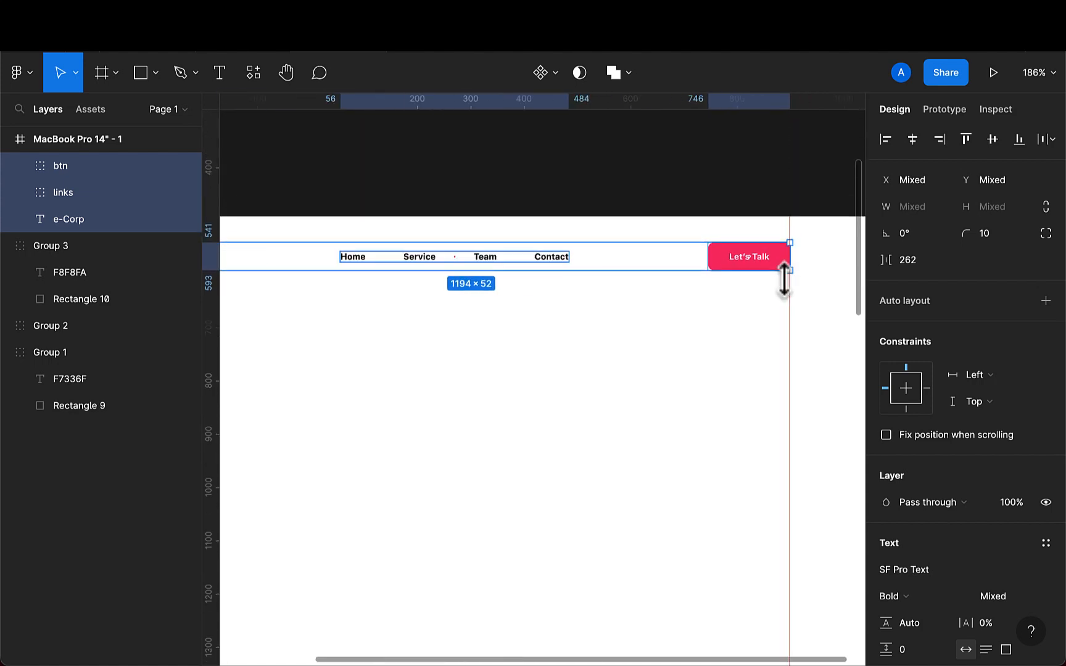
scroll(796, 290, up, 5)
scroll(796, 291, up, 3)
scroll(787, 281, down, 8)
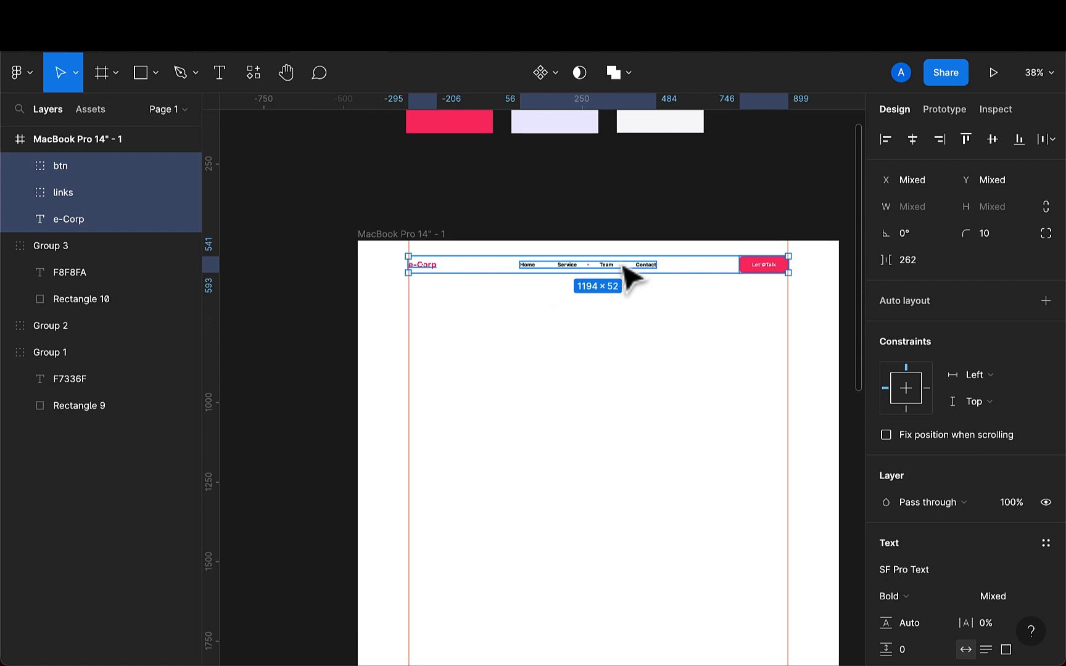
- Group the logo, links and button into one header group and move it up to Y 39
key(super+g)
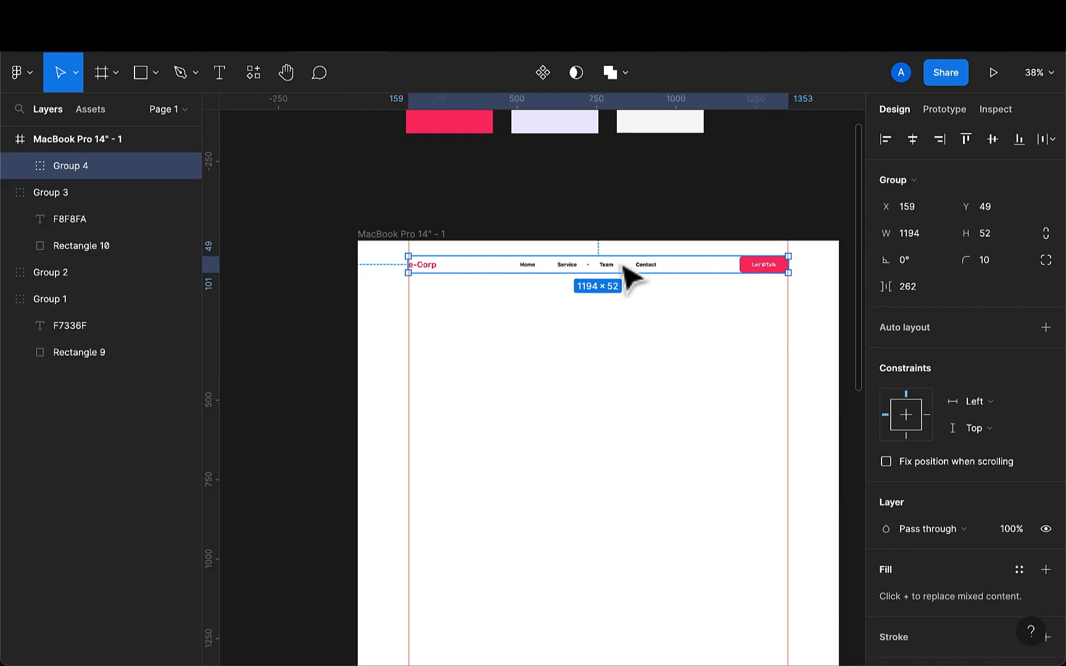
key(Escape)
click(617, 269)
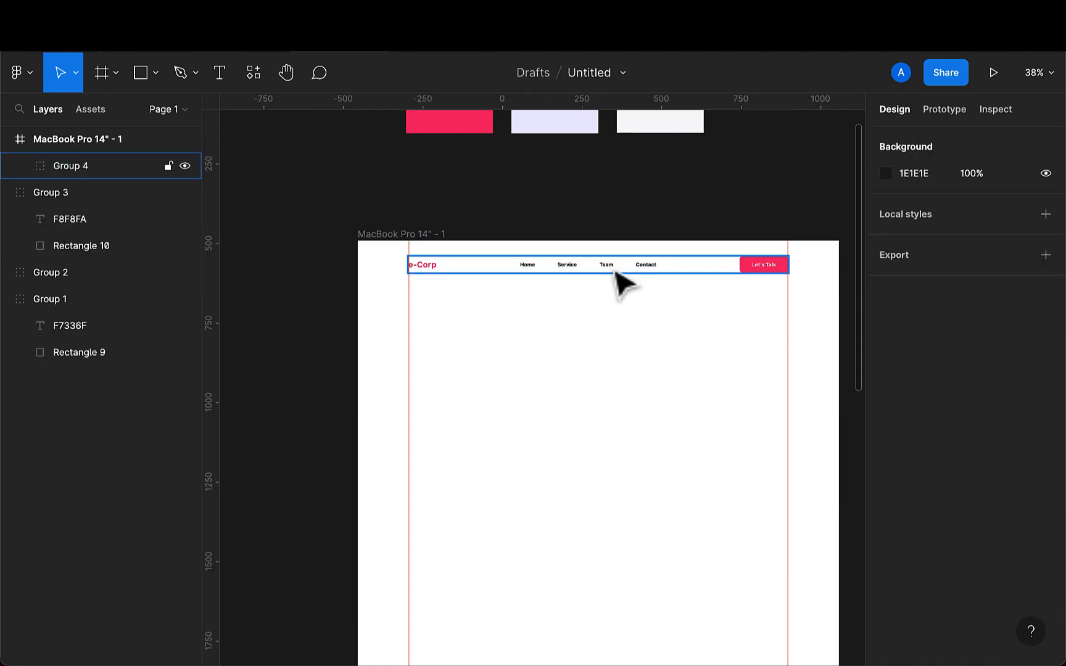
key(Up)
key(Up)
key(Up)
key(Up)
key(Up)
key(Up)
key(Up)
key(Up)
key(Up)
key(Up)
key(Up)
key(Up)
key(Up)
key(Up)
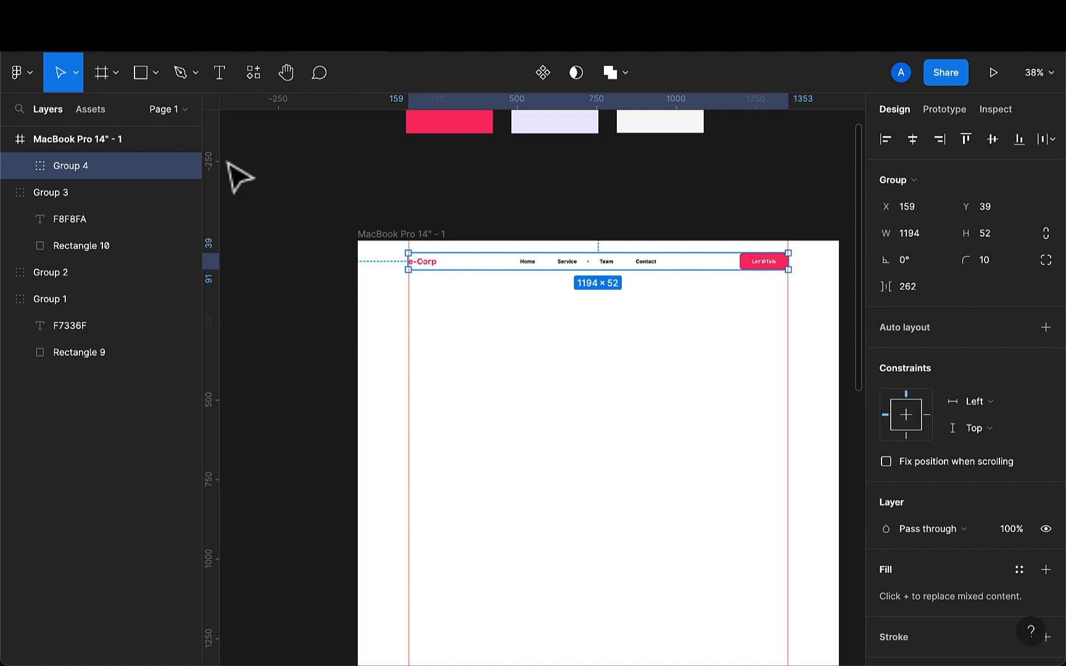
- Draw a full-width rectangle across the frame below the header and set its height to 1
click(139, 78)
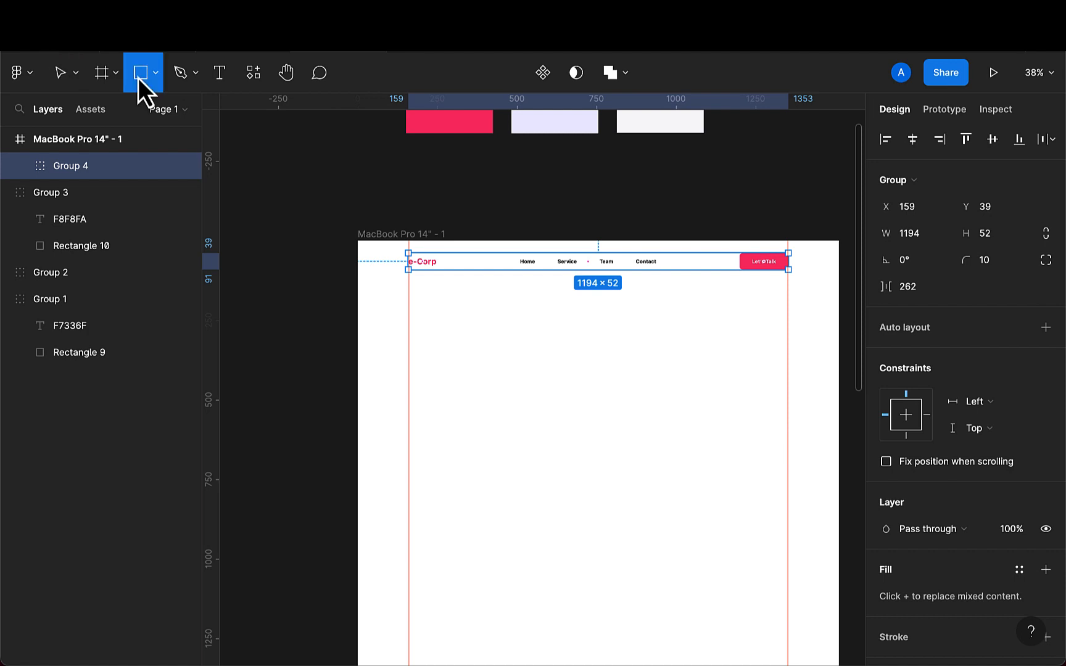
drag(383, 299, 832, 291)
drag(380, 293, 358, 293)
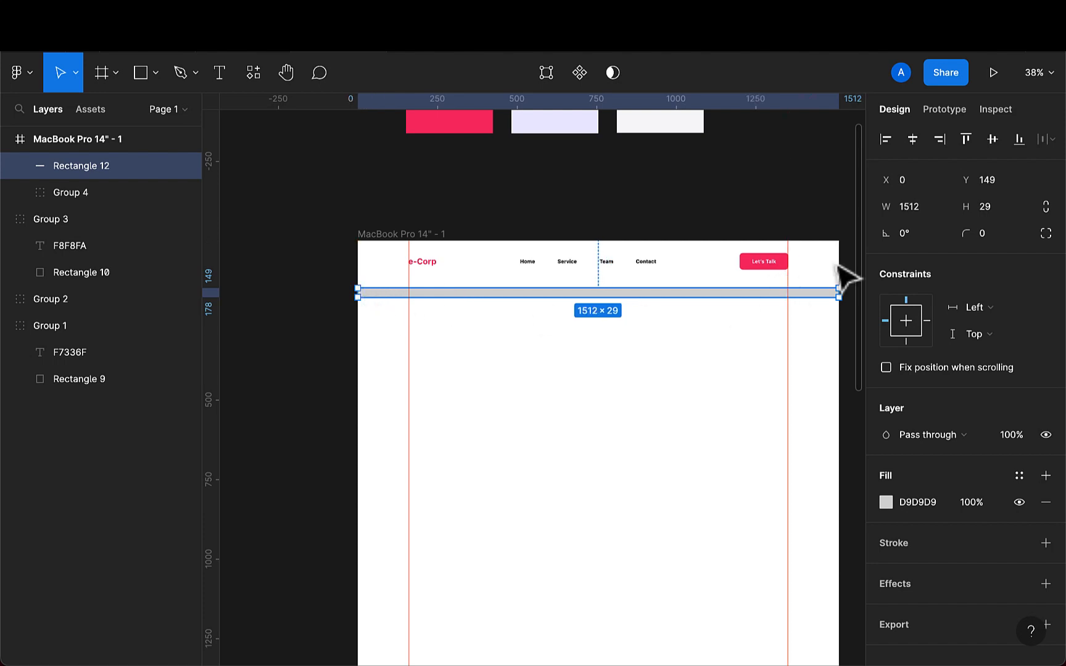
click(1002, 212)
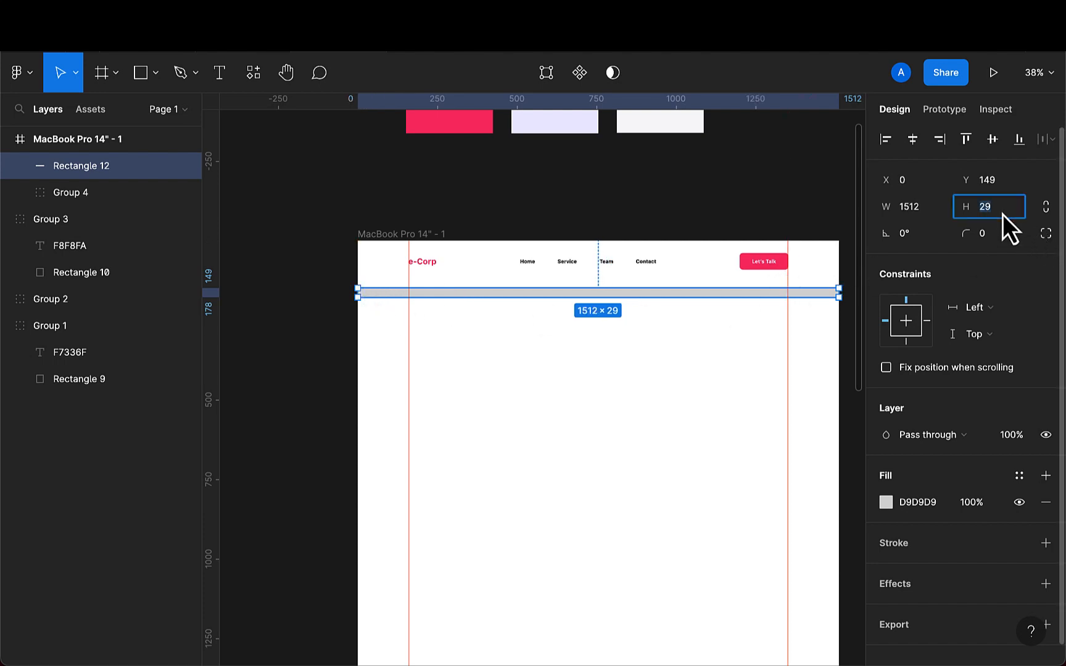
text(1)
key(Return)
scroll(662, 289, up, 5)
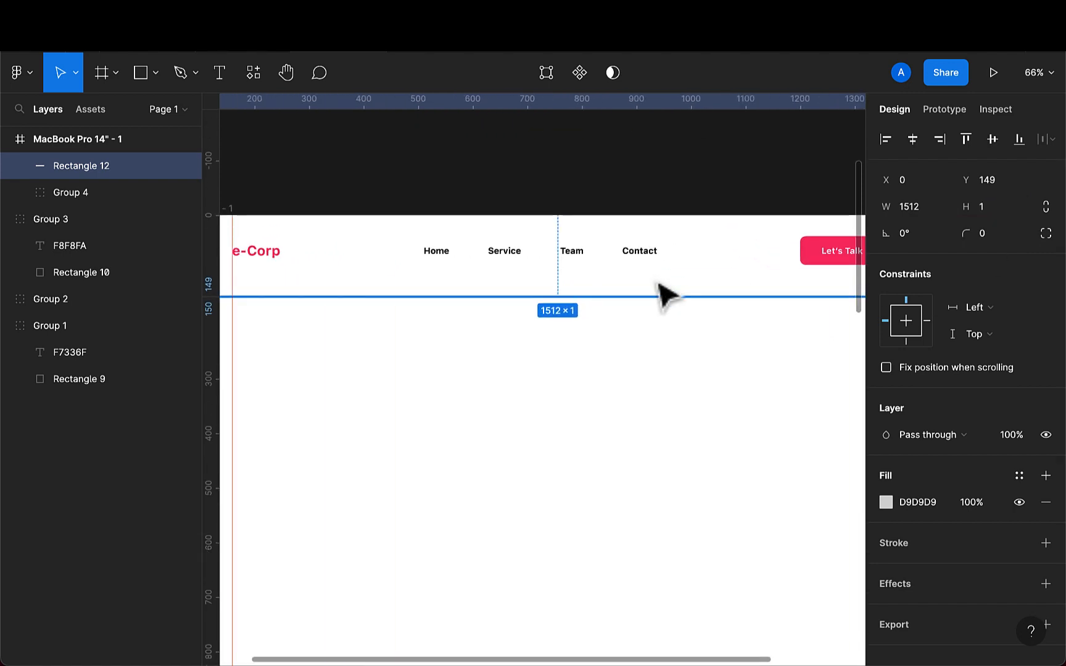
- Position the divider line at Y 121 directly beneath the header
drag(662, 291, 655, 279)
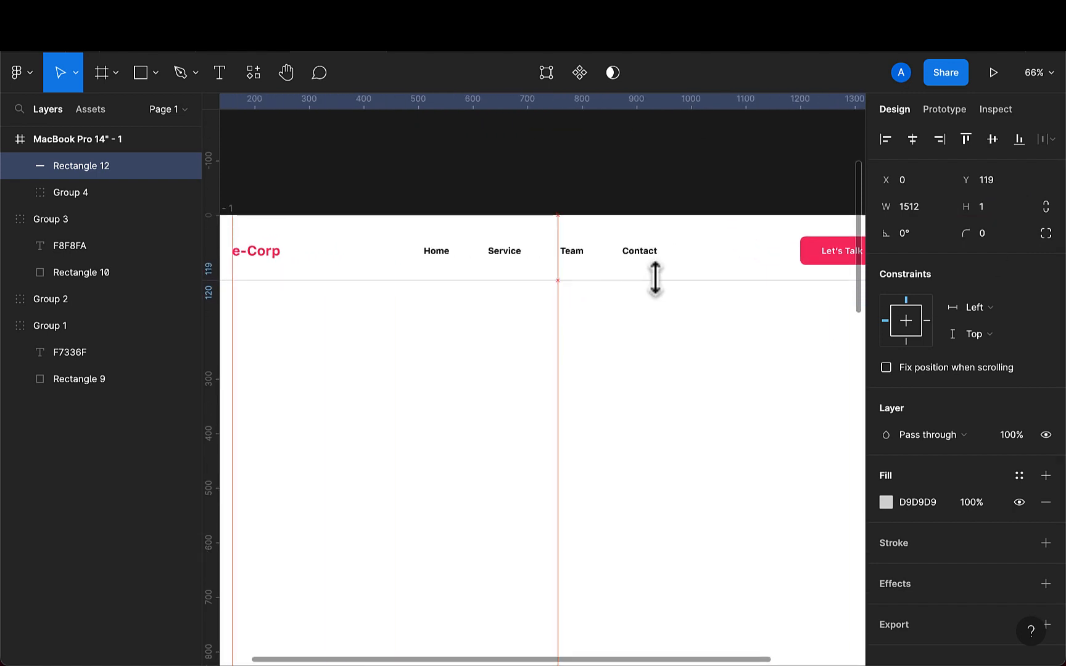
scroll(655, 279, down, 5)
scroll(655, 279, down, 5)
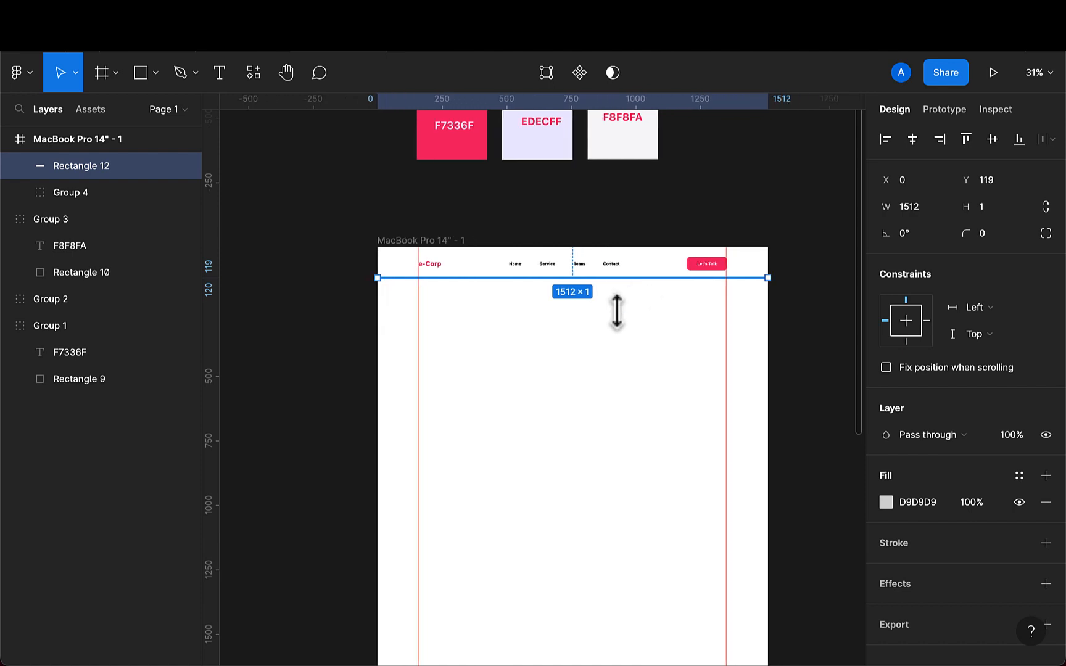
click(626, 331)
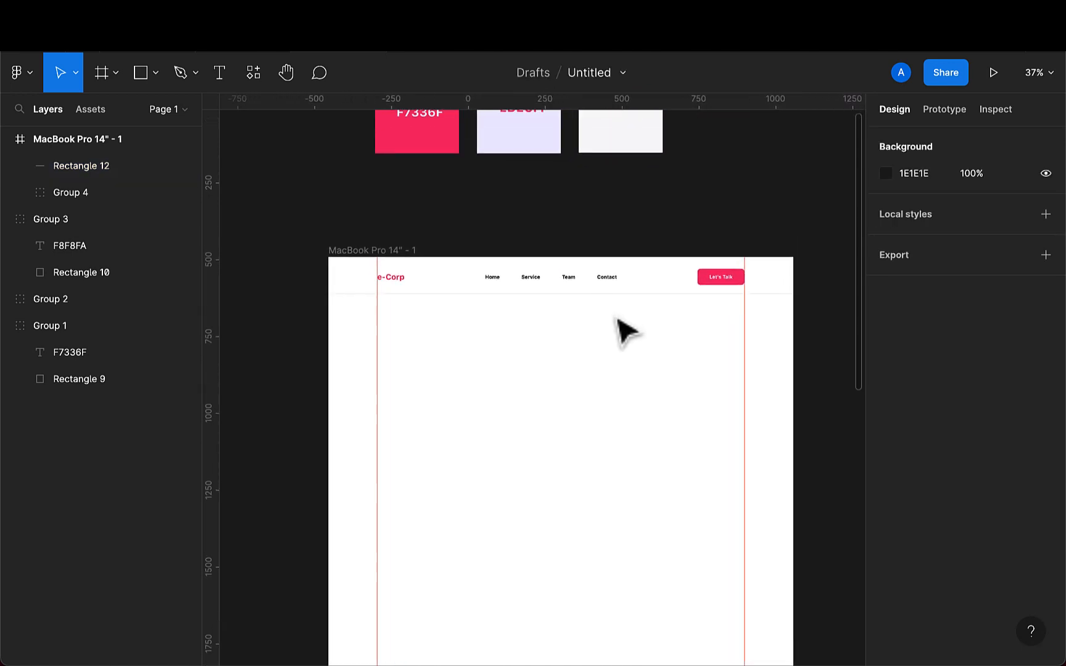
scroll(571, 352, up, 2)
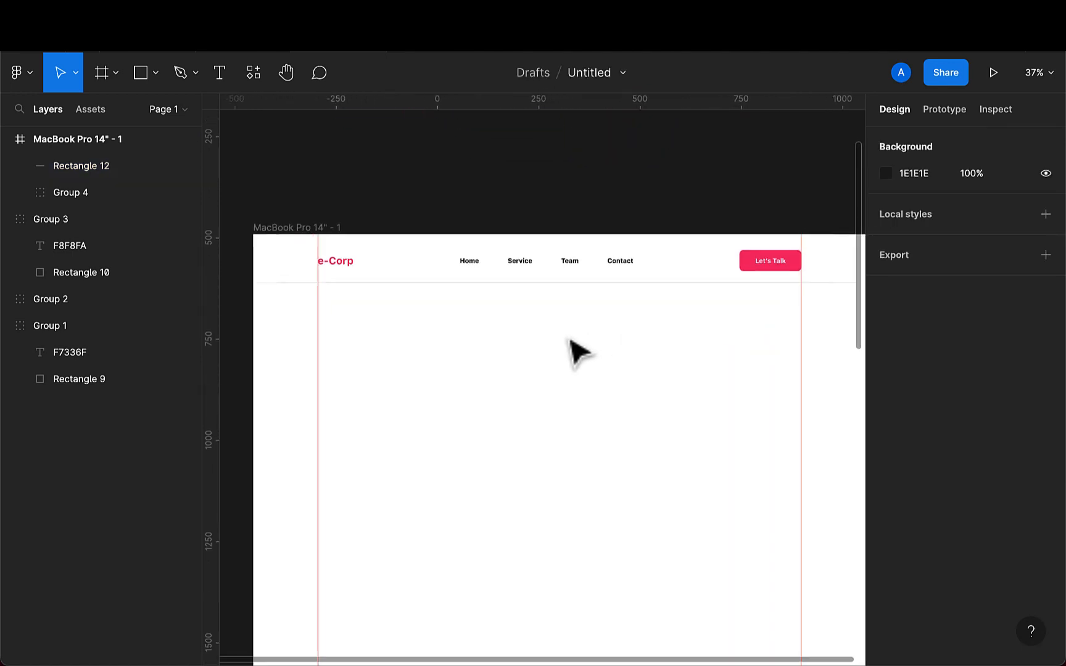
click(569, 284)
key(Down)
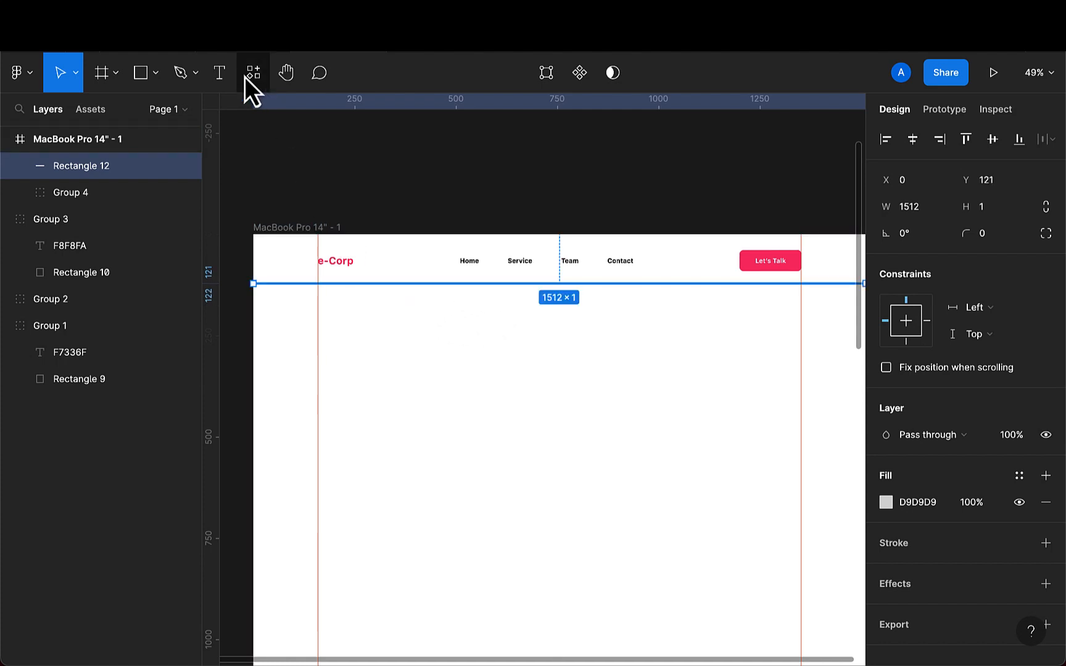
- Draw a rectangle about 99 × 121 at the frame's top-left corner, above the divider
click(141, 73)
scroll(248, 205, up, 3)
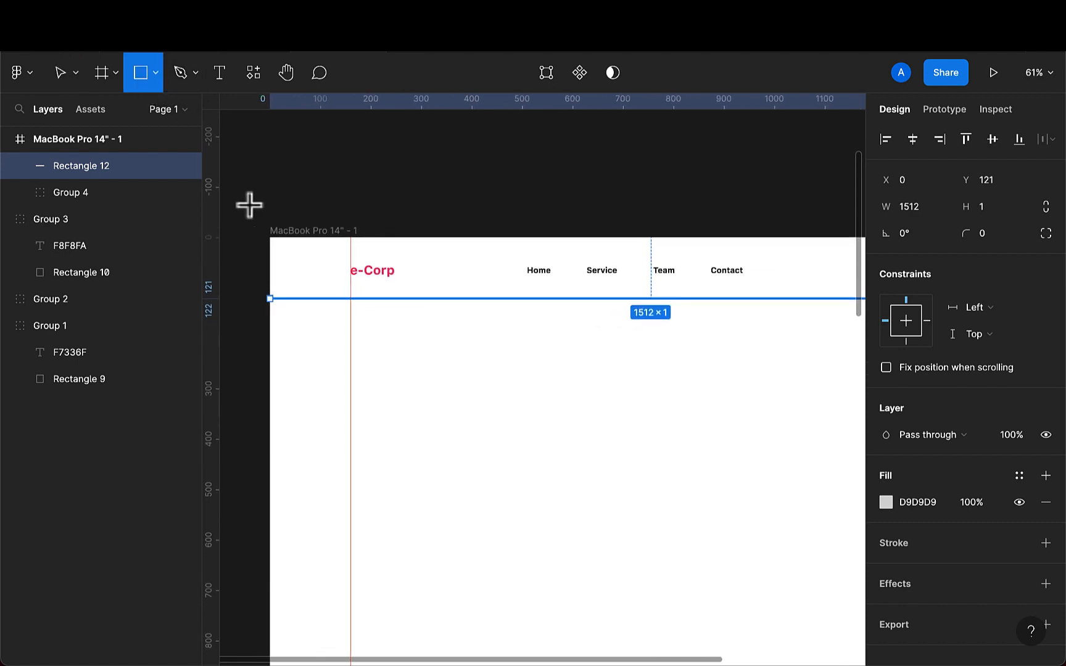
mouse_move(273, 237)
mouse_down()
mouse_move(298, 297)
mouse_move(322, 300)
mouse_up()
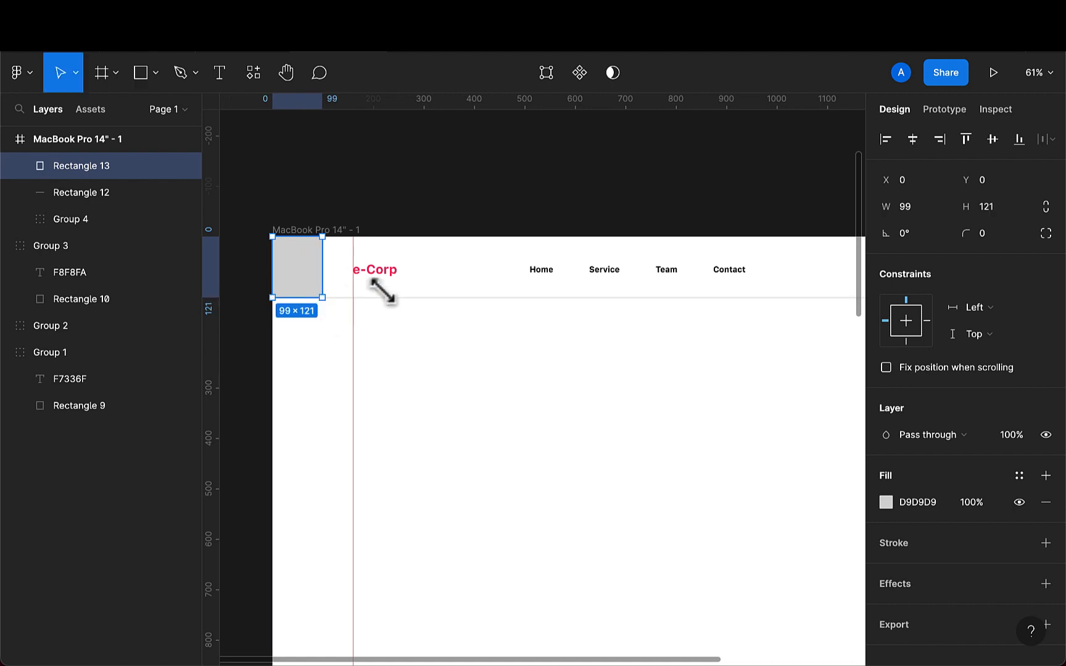
- Check the spacing between the top-left helper rectangle and the header group, then delete the helper rectangle
click(390, 281)
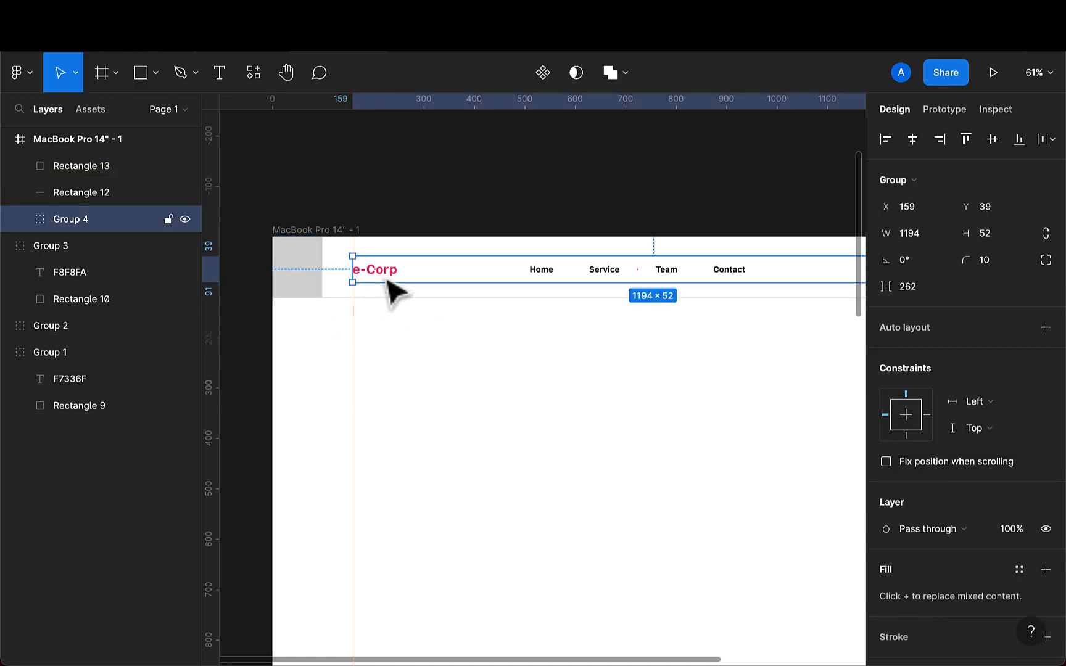
shift+click(317, 279)
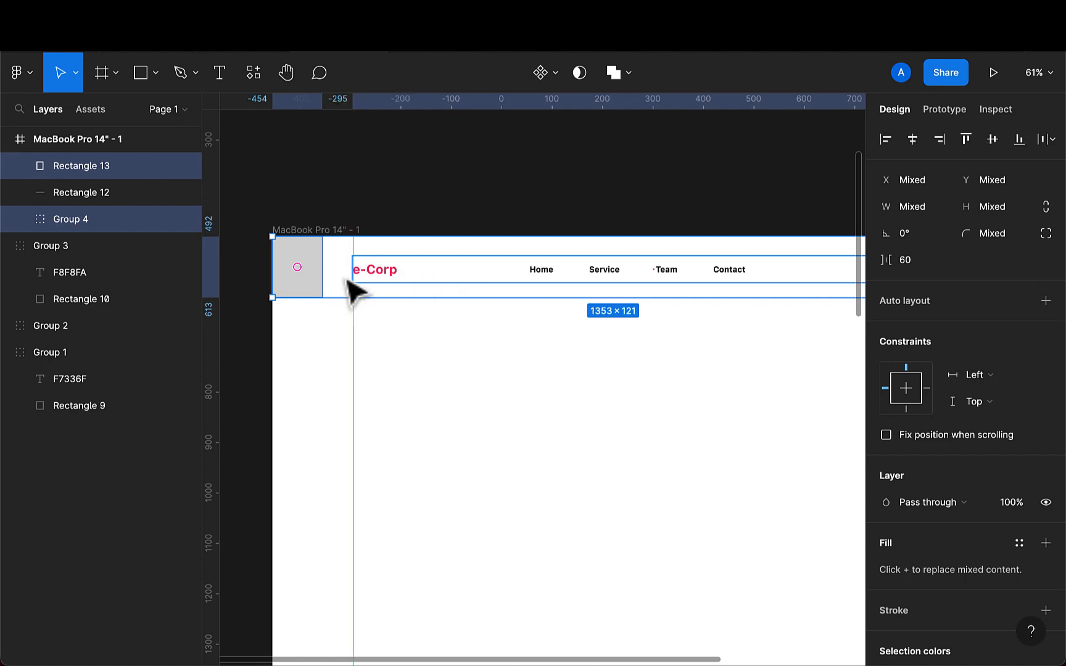
click(398, 284)
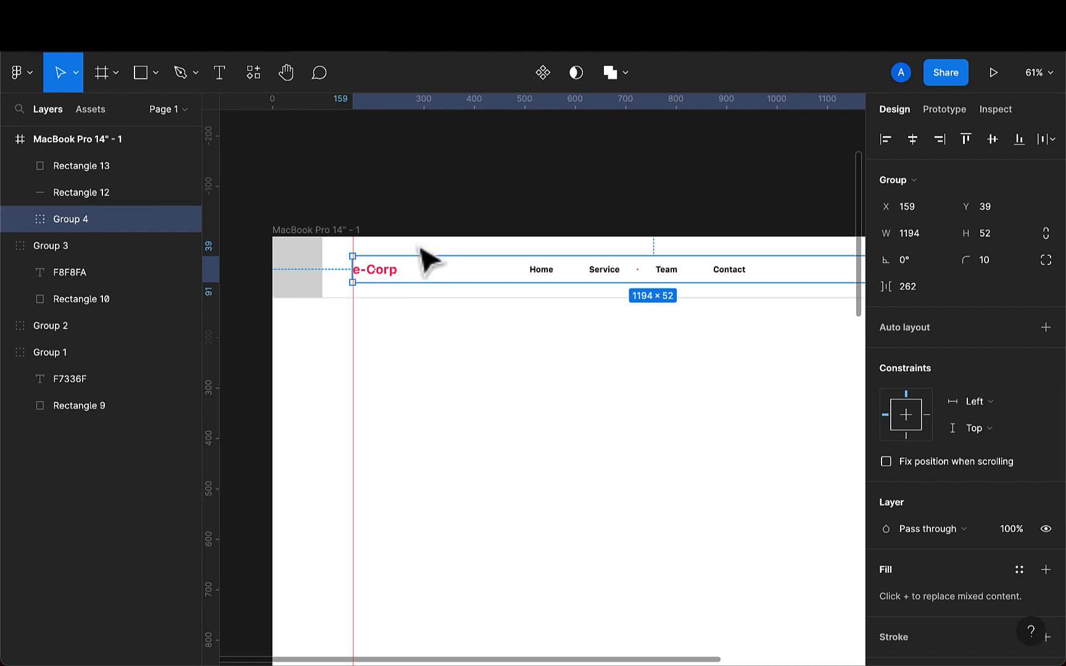
click(308, 284)
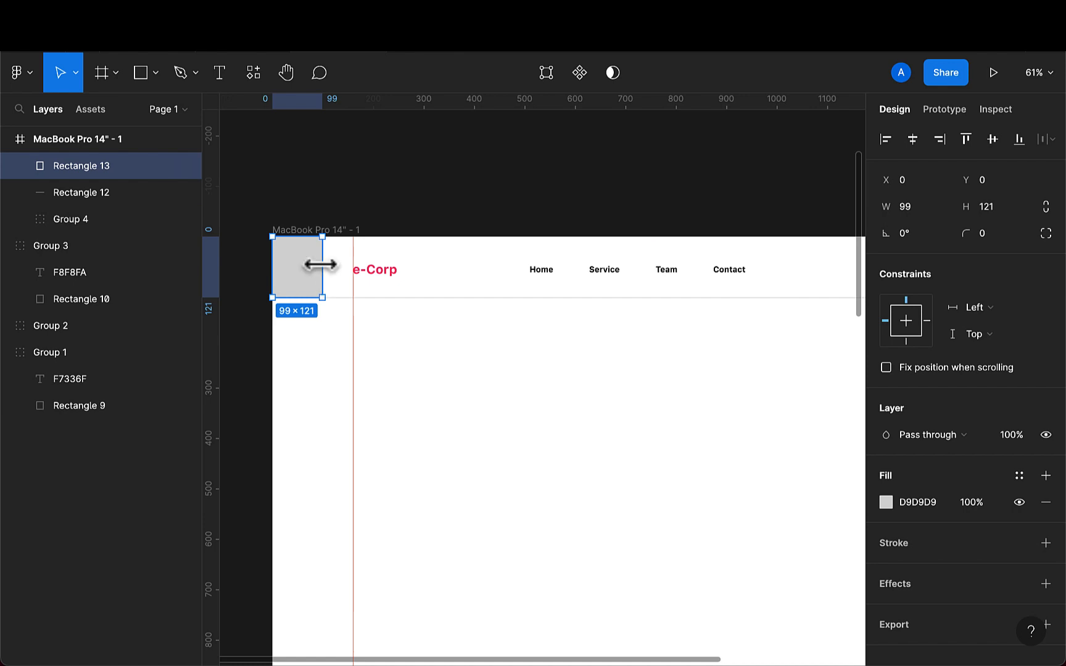
shift+click(390, 282)
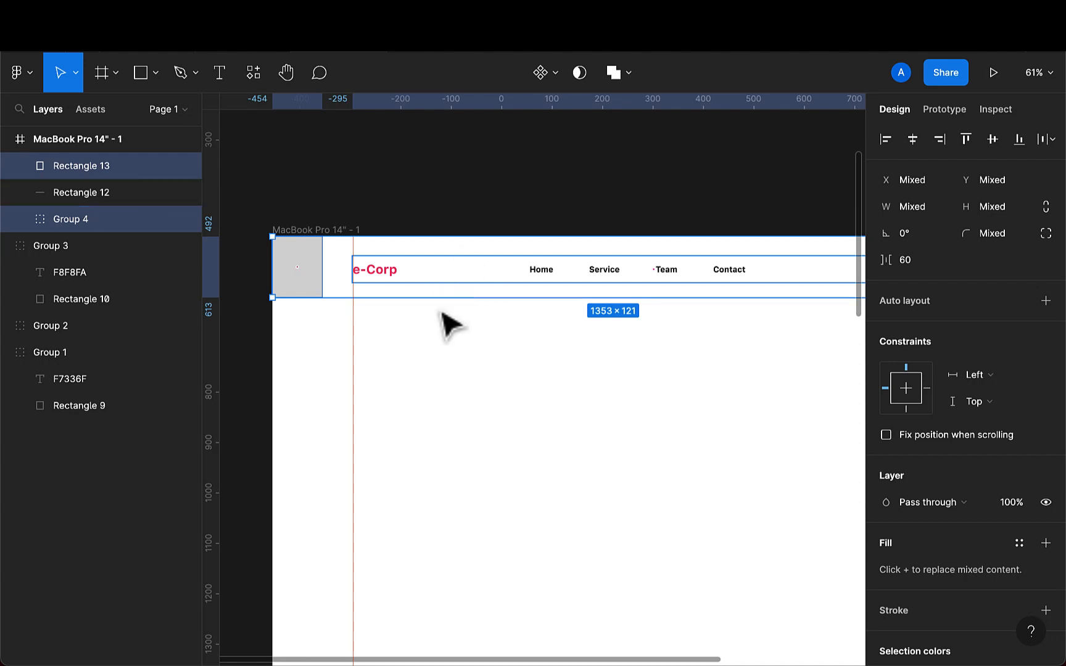
click(994, 140)
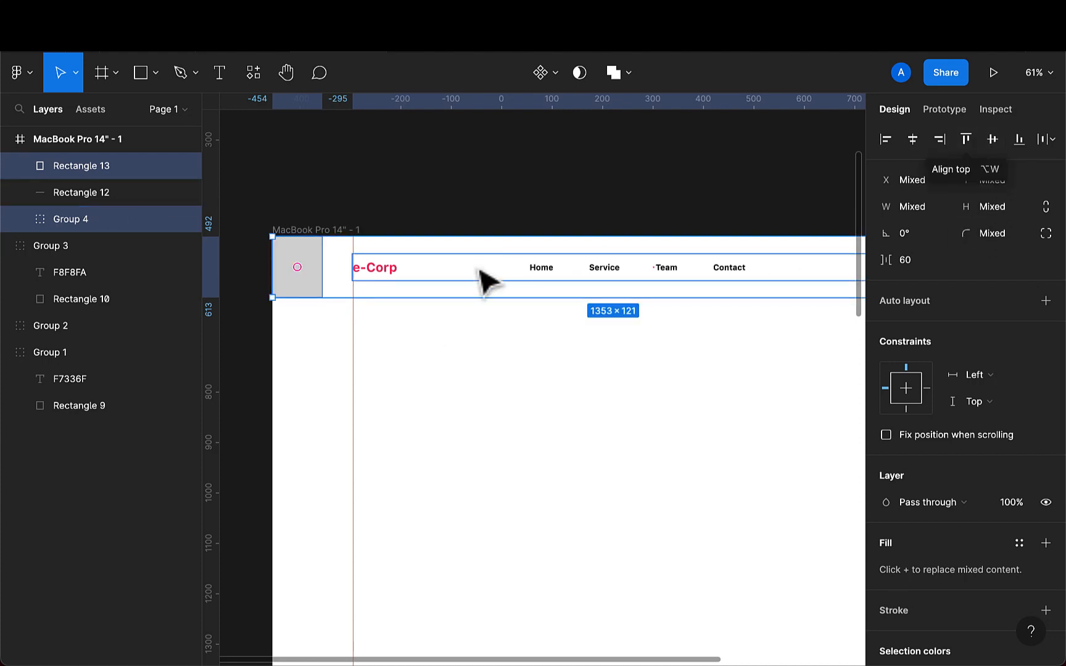
click(309, 279)
key(Delete)
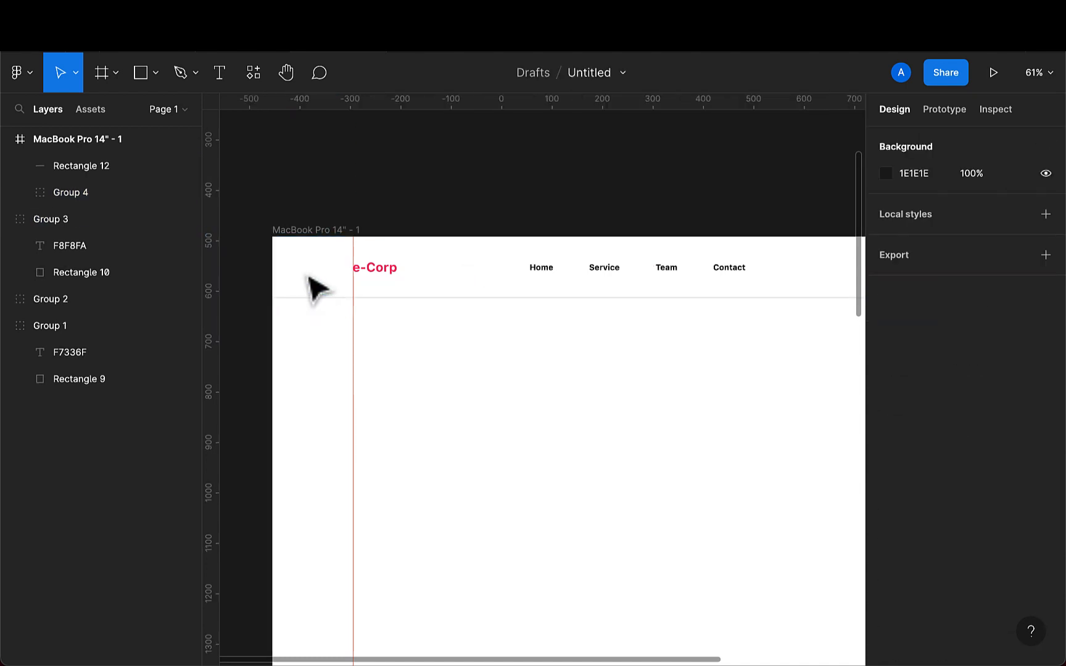
- Group the divider line together with the header group and rename the new group nav
scroll(511, 400, down, 5)
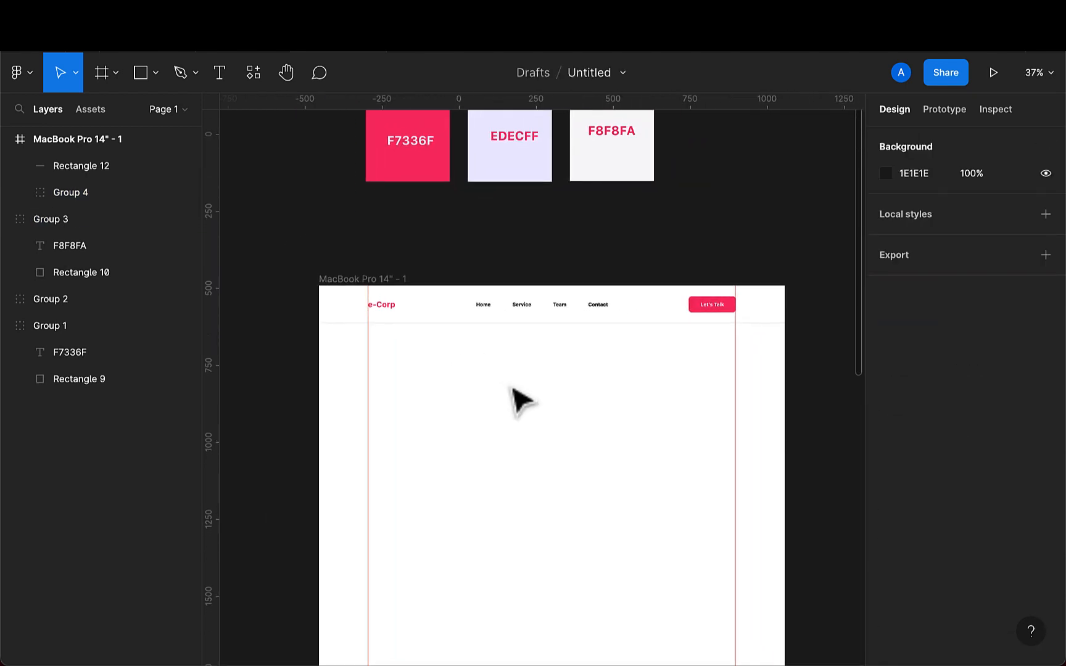
scroll(523, 378, up, 2)
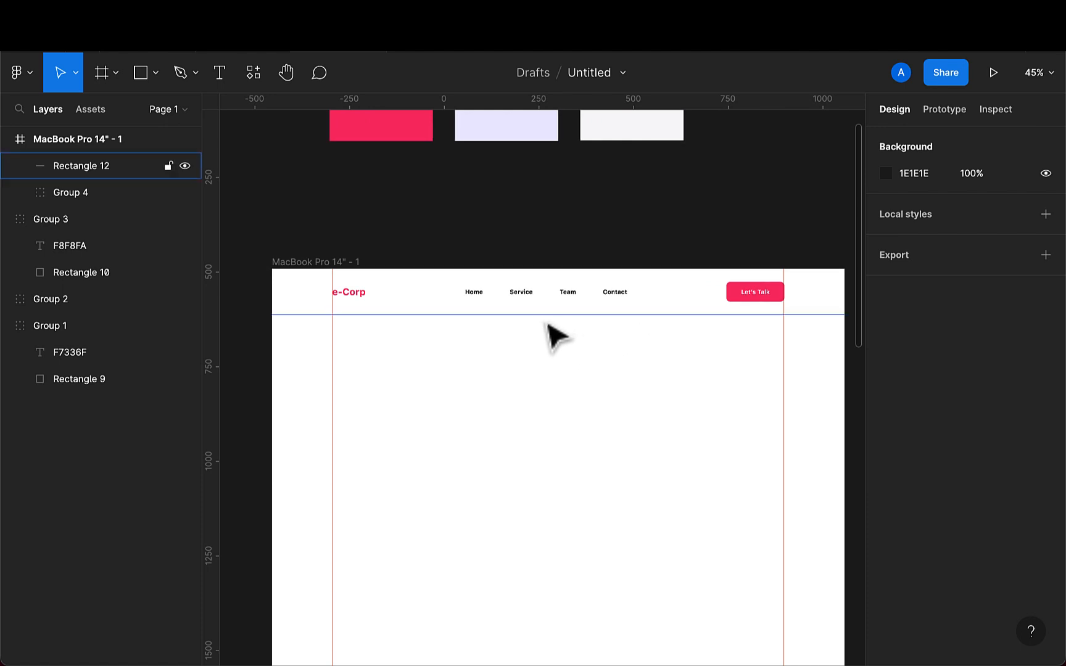
click(545, 314)
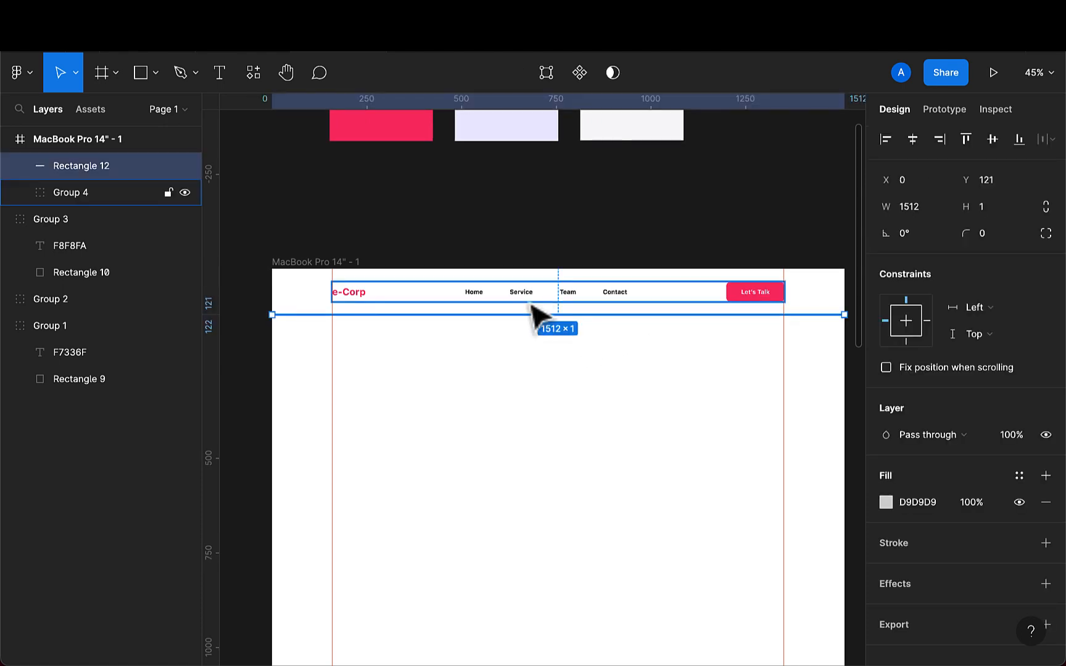
shift+click(532, 304)
key(ctrl+g)
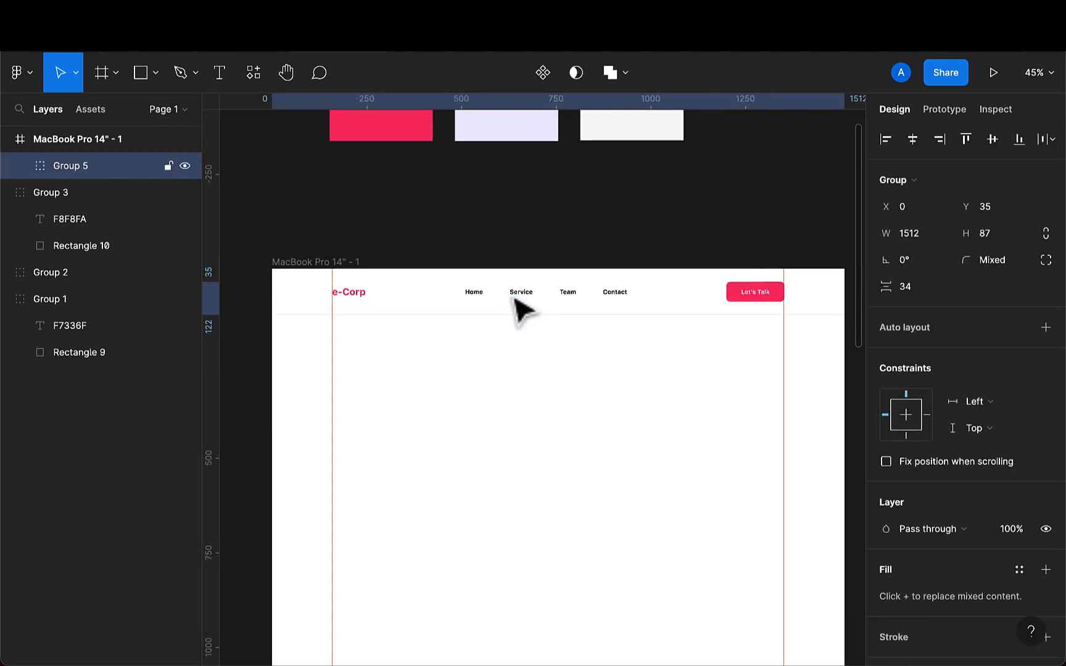
double_click(102, 171)
key(BackSpace)
text(nav)
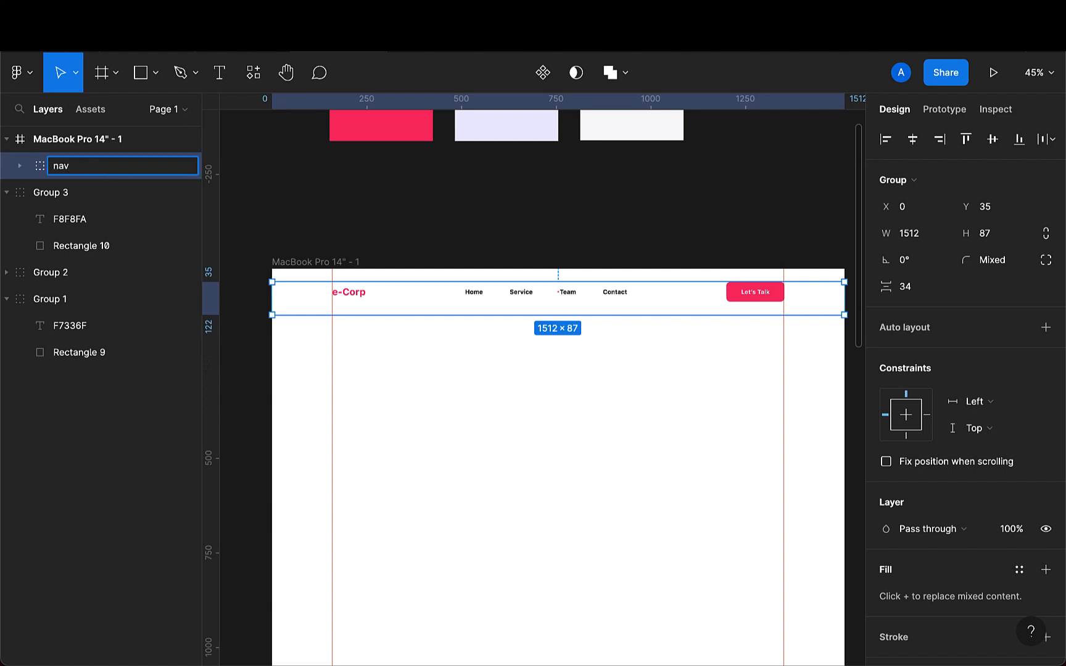
key(Return)
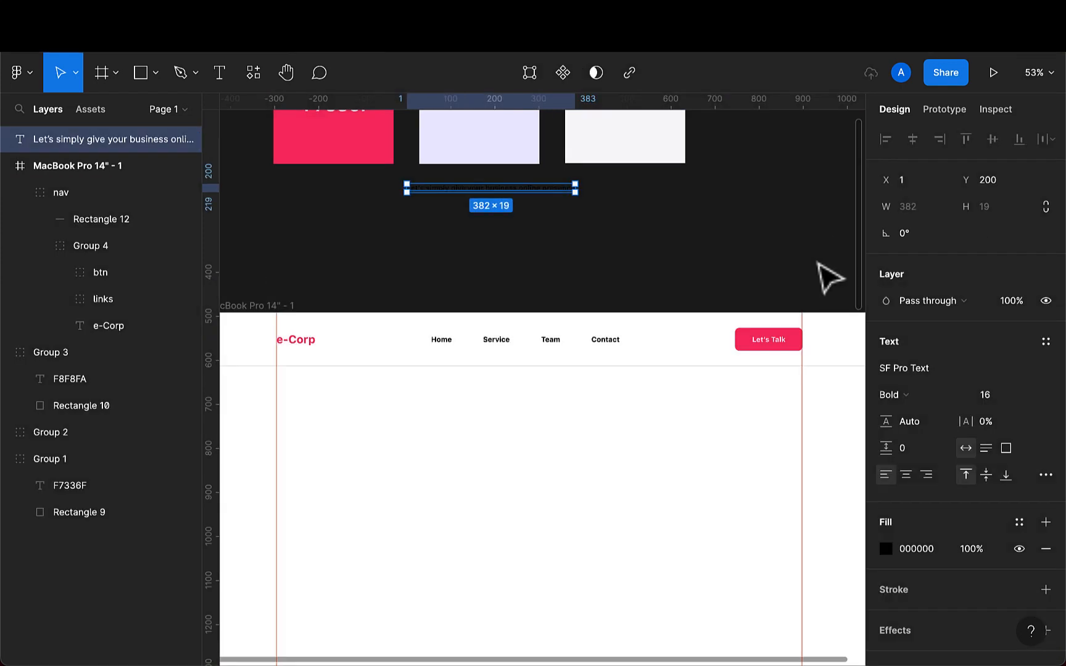
- Move the 'Let's simply give your business online presence' text into the frame below the header
scroll(556, 487, down, 2)
click(571, 479)
scroll(564, 476, down, 3)
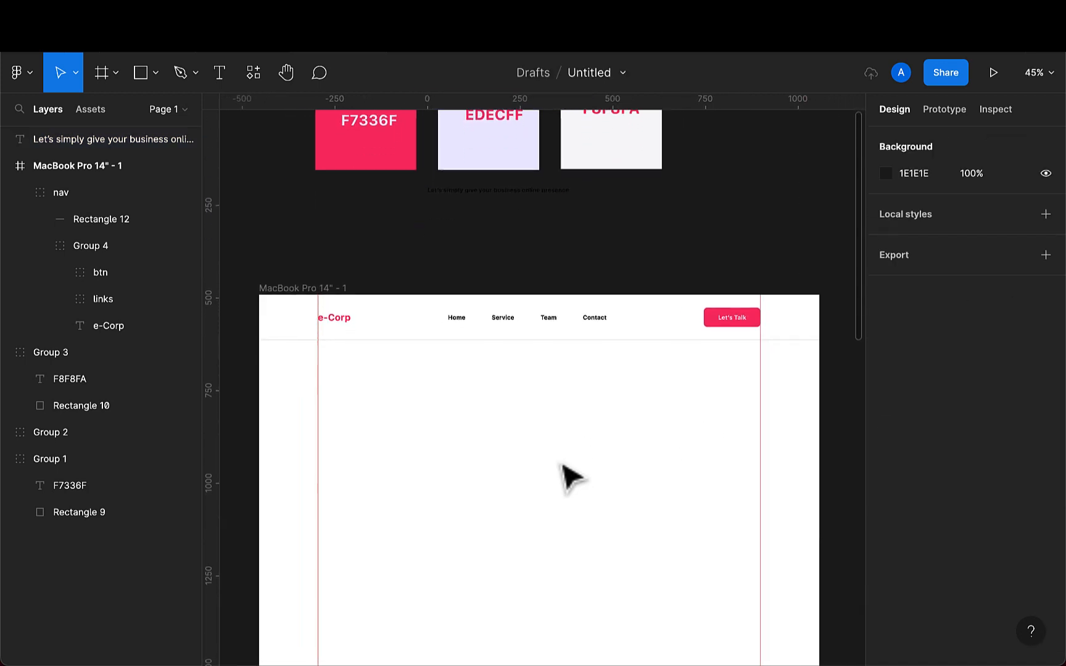
click(504, 296)
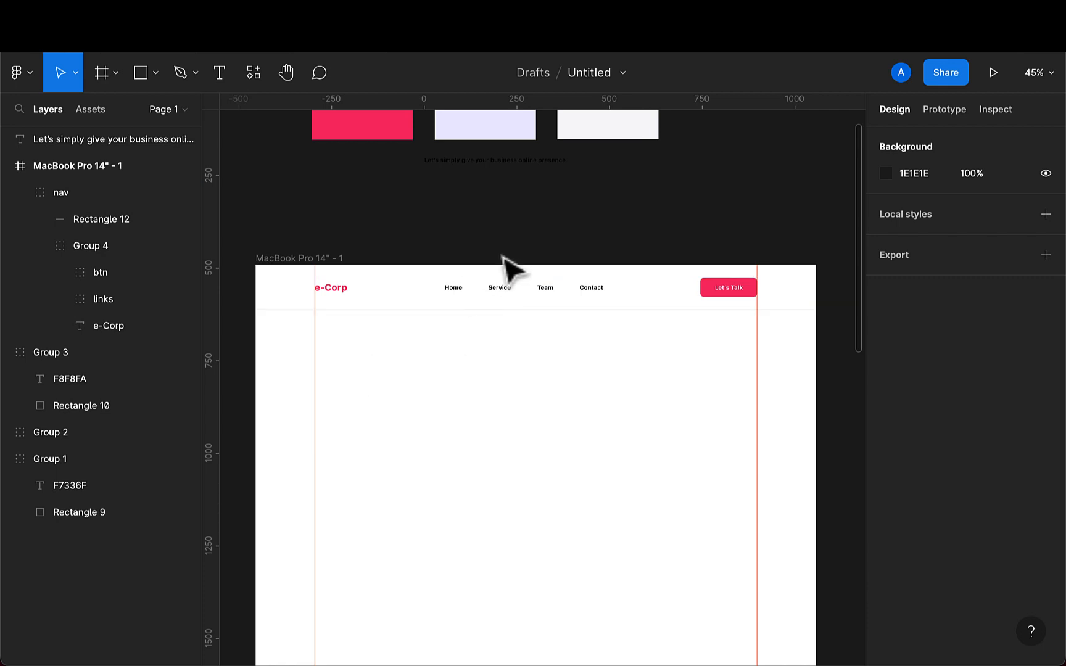
click(224, 84)
click(340, 356)
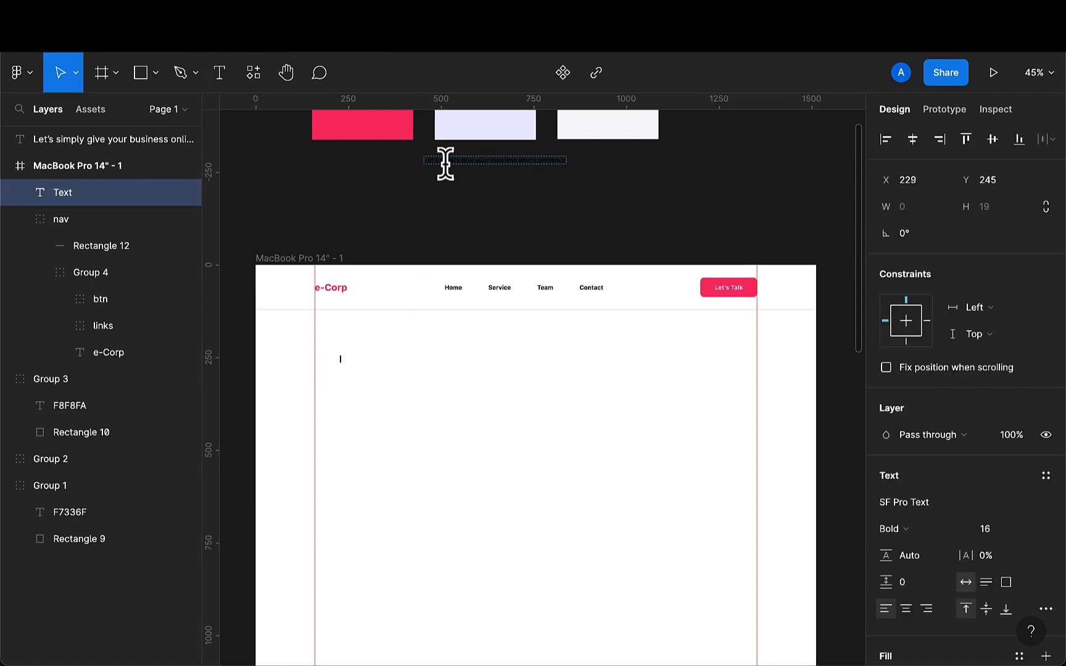
click(405, 209)
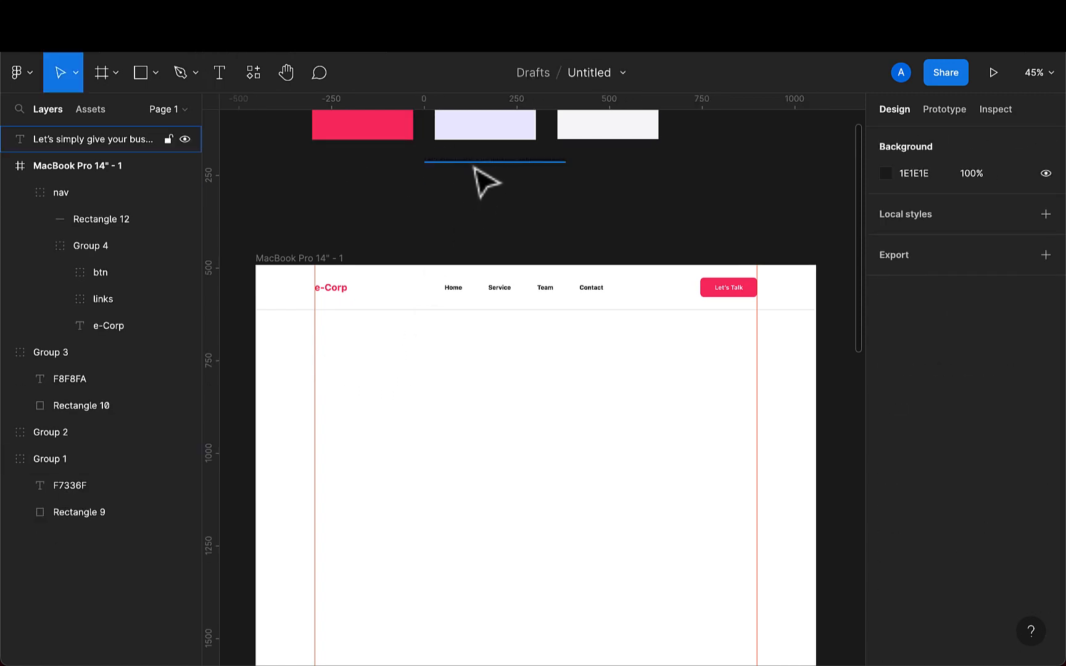
click(486, 181)
drag(486, 182, 431, 369)
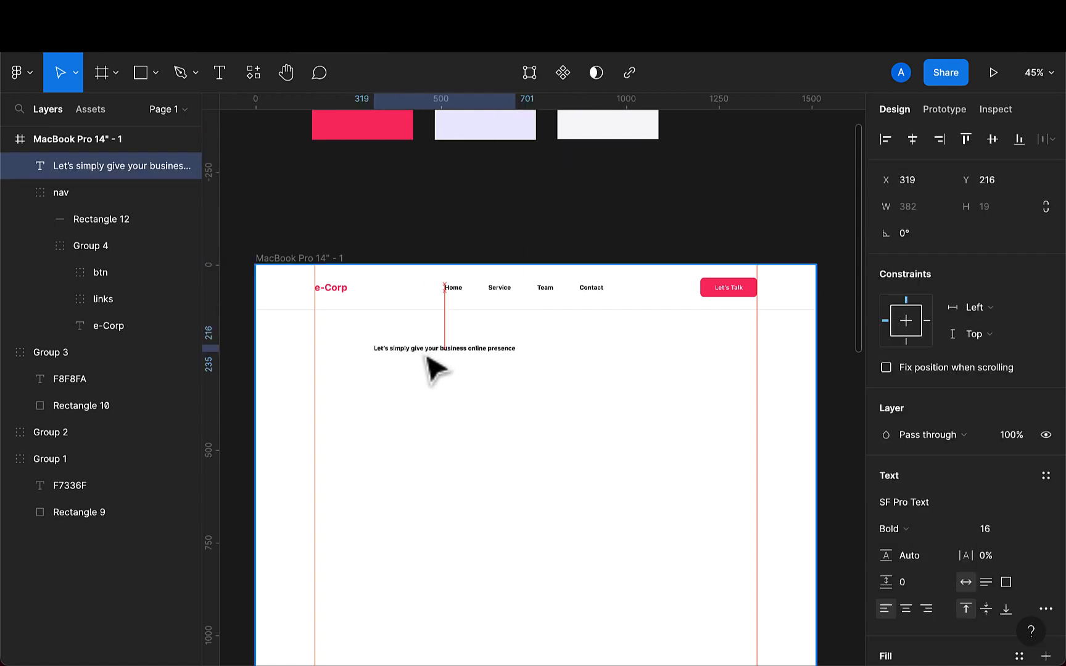
- Break the headline into three lines: 'Let's simply give your', 'business online', 'presence'
scroll(431, 367, up, 3)
scroll(432, 368, up, 5)
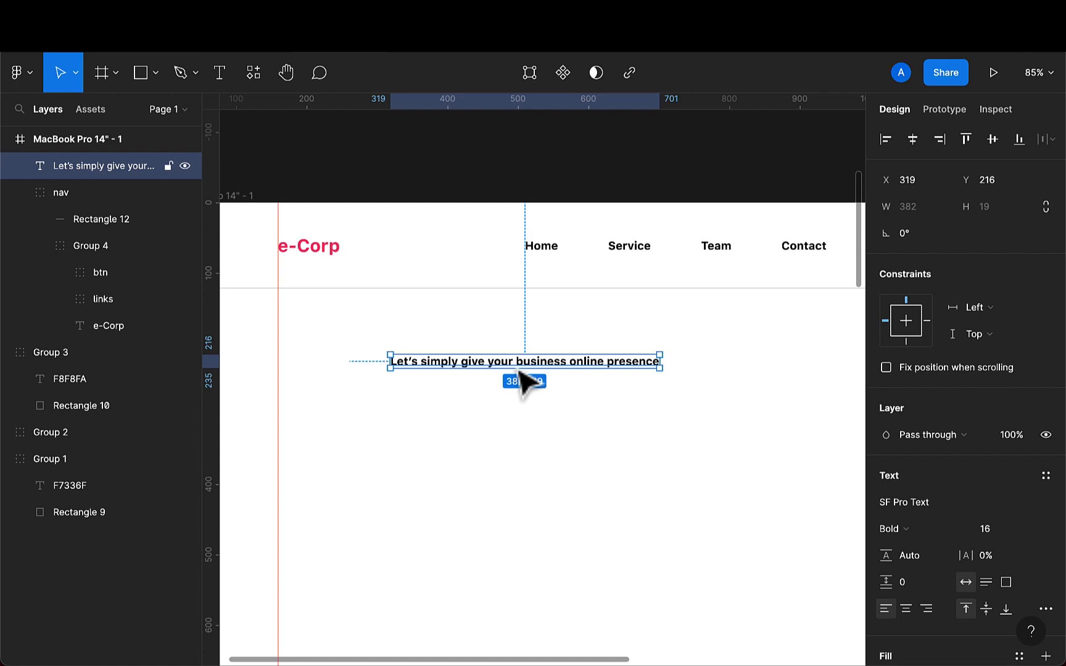
scroll(523, 381, up, 2)
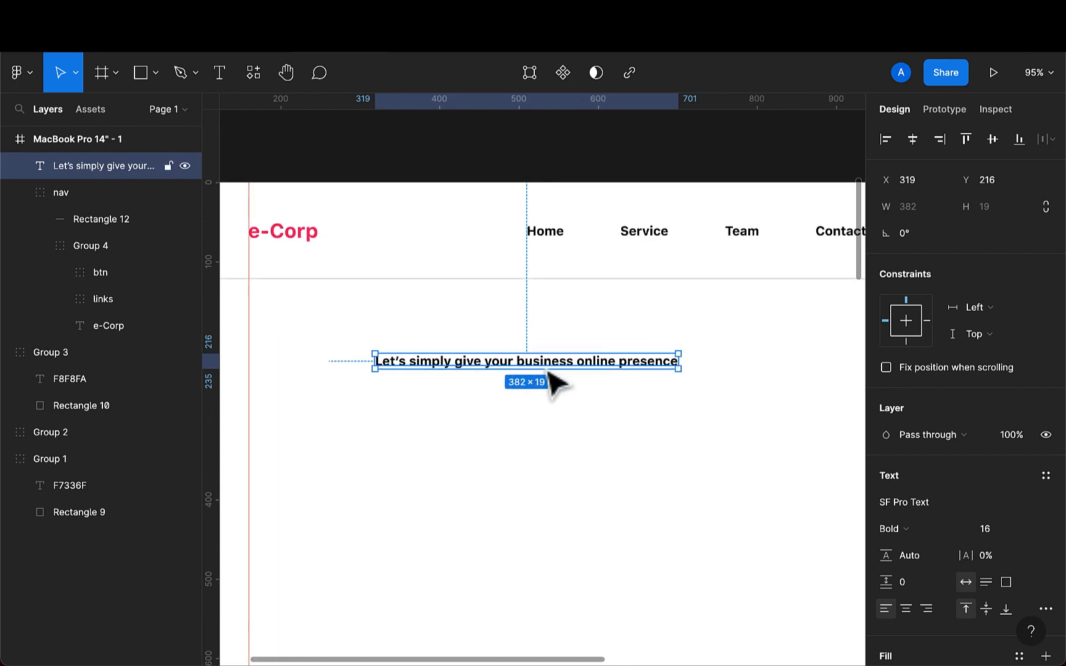
double_click(518, 367)
click(514, 361)
key(Return)
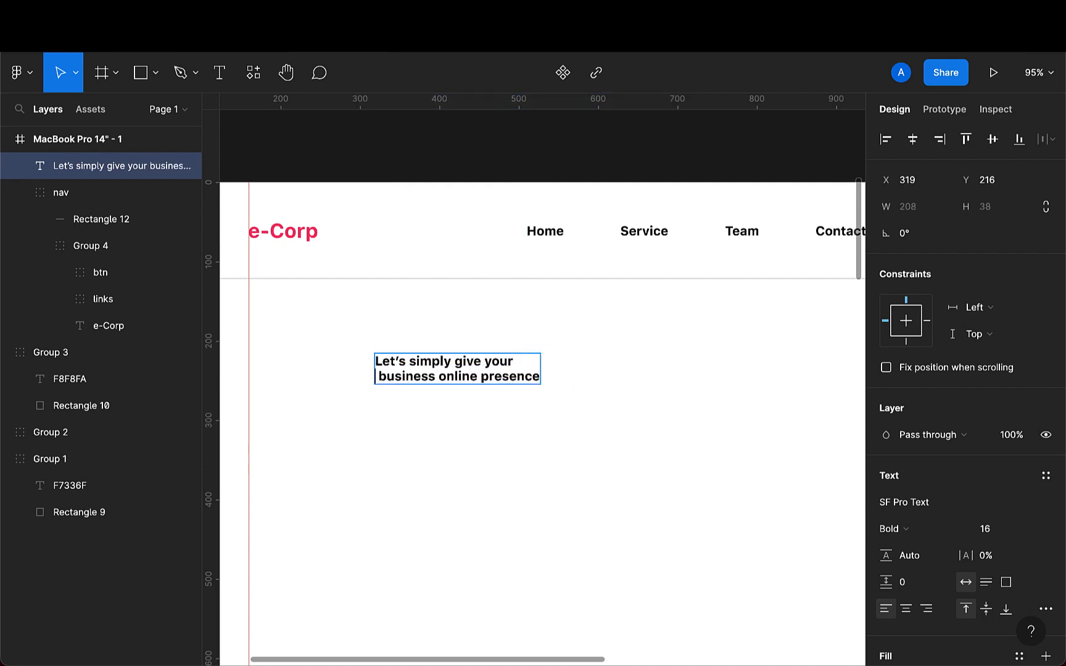
key(BackSpace)
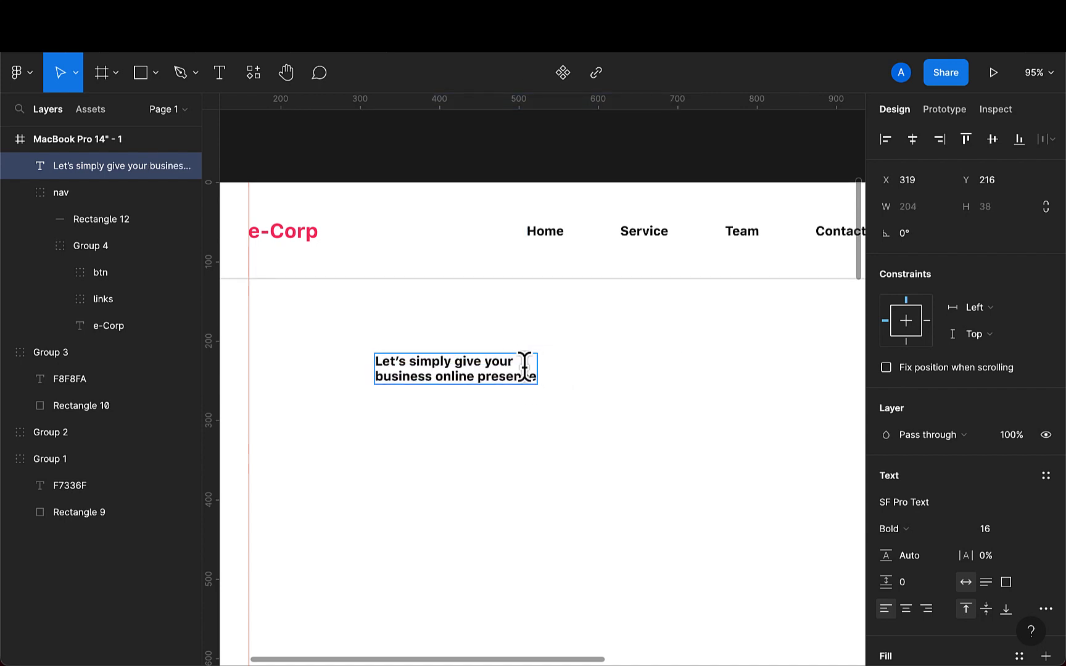
click(473, 370)
key(Return)
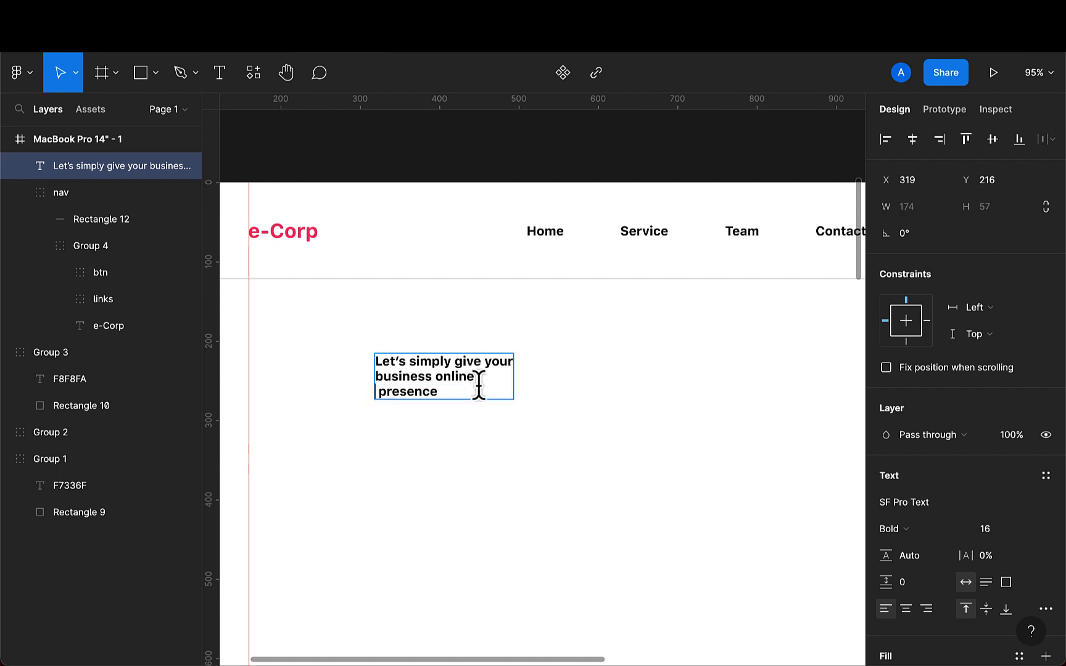
key(Delete)
key(Escape)
- Set the headline's font size to 48 and align it with the left column guide at X 159, Y 198
drag(419, 389, 339, 386)
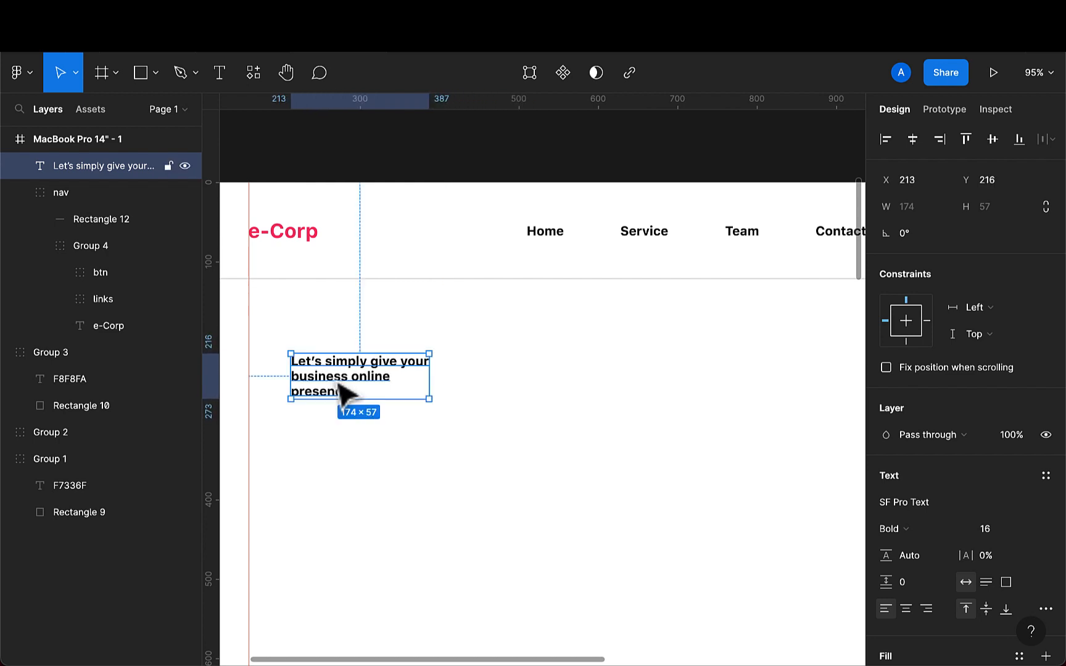
click(1002, 532)
key(BackSpace)
text(4)
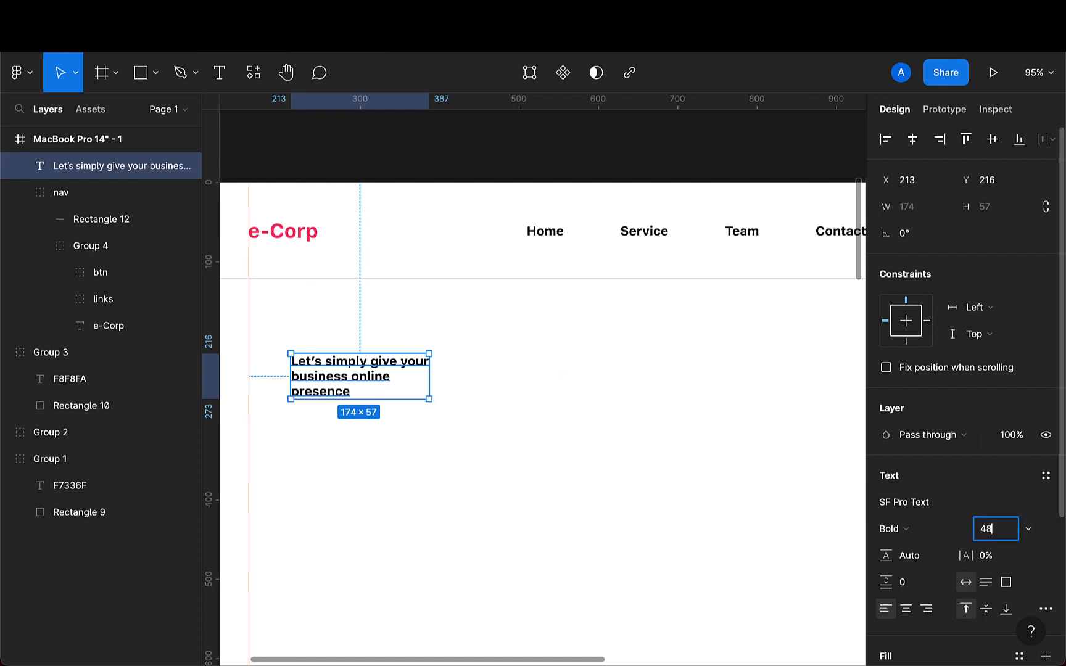
text(8)
key(Return)
scroll(754, 576, down, 3)
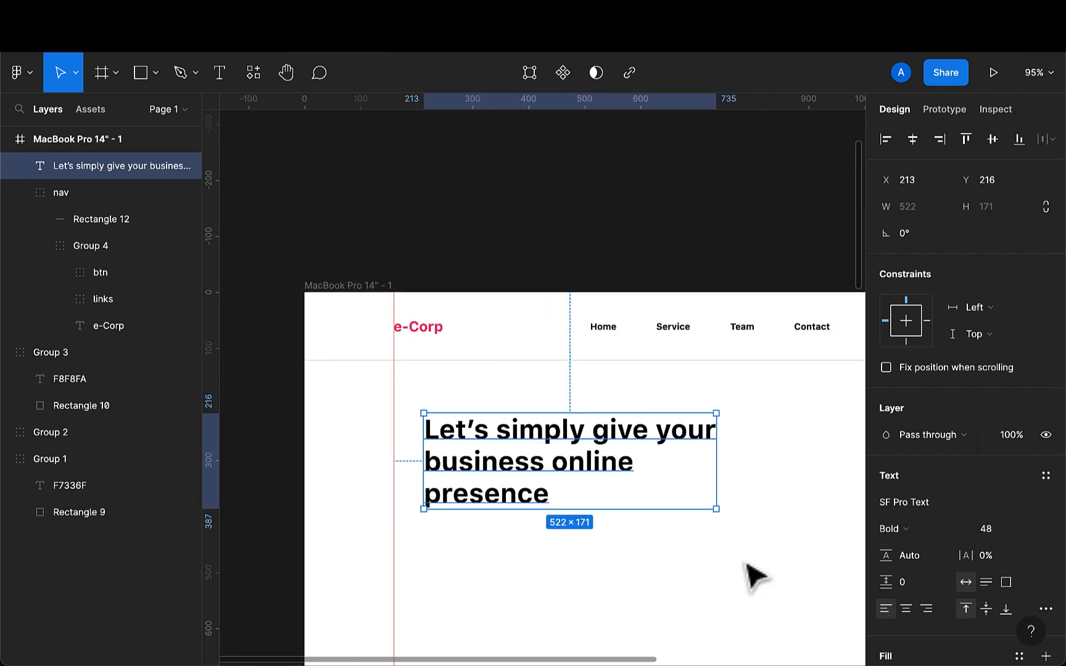
mouse_move(525, 486)
mouse_down()
mouse_move(509, 473)
mouse_move(505, 486)
mouse_up()
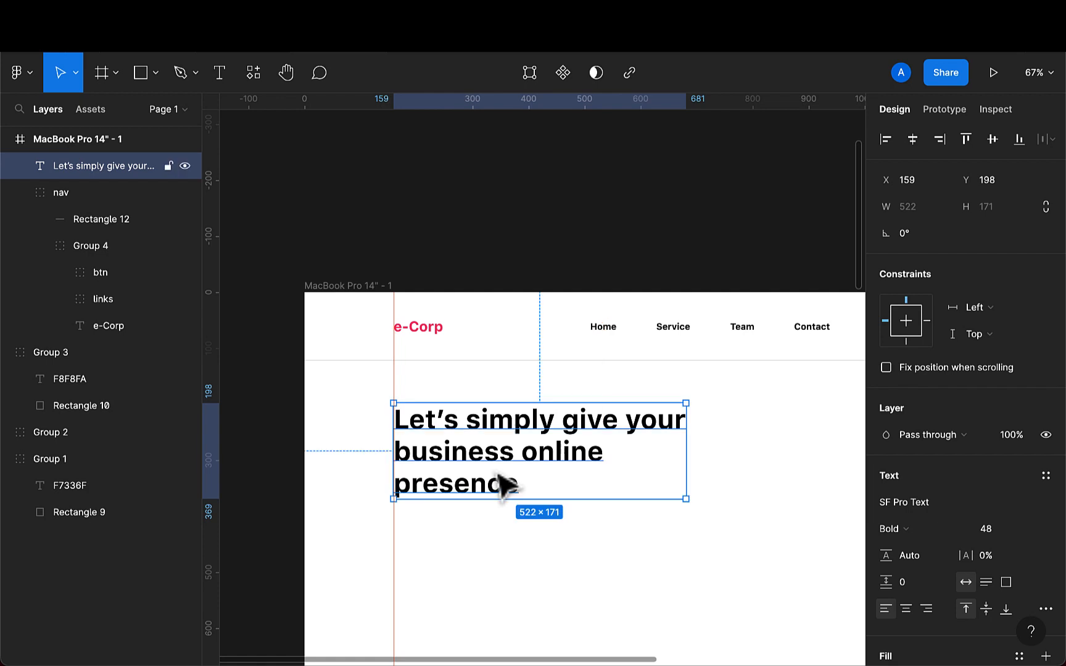
- Set the headline's line height to 60 and nudge it down to Y 201
scroll(504, 486, down, 3)
scroll(498, 475, right, 1)
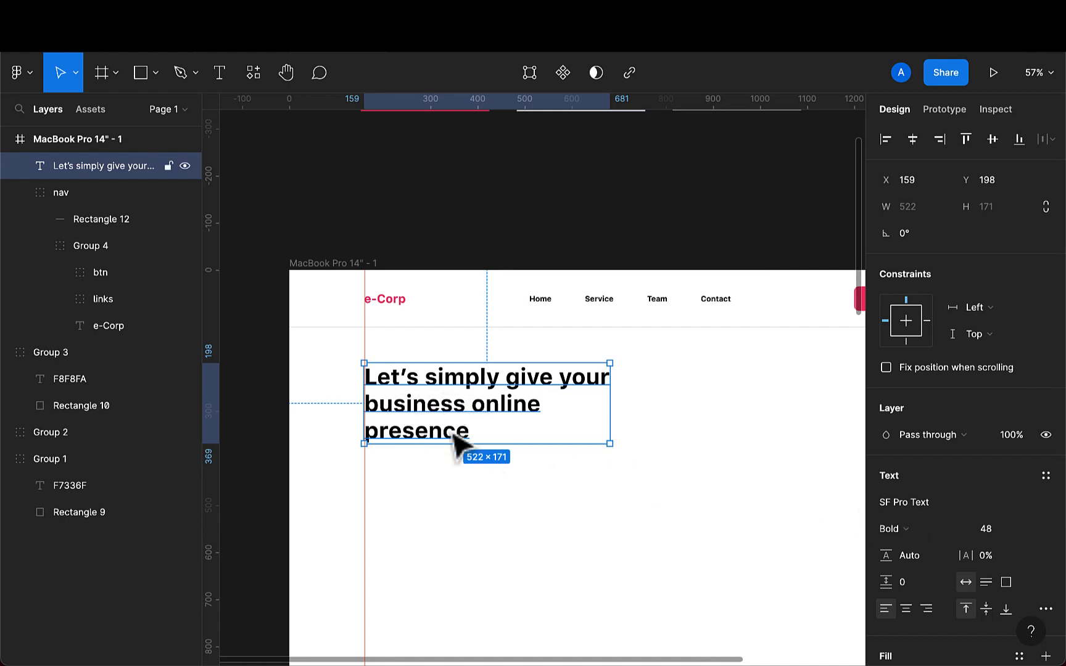
scroll(933, 567, down, 2)
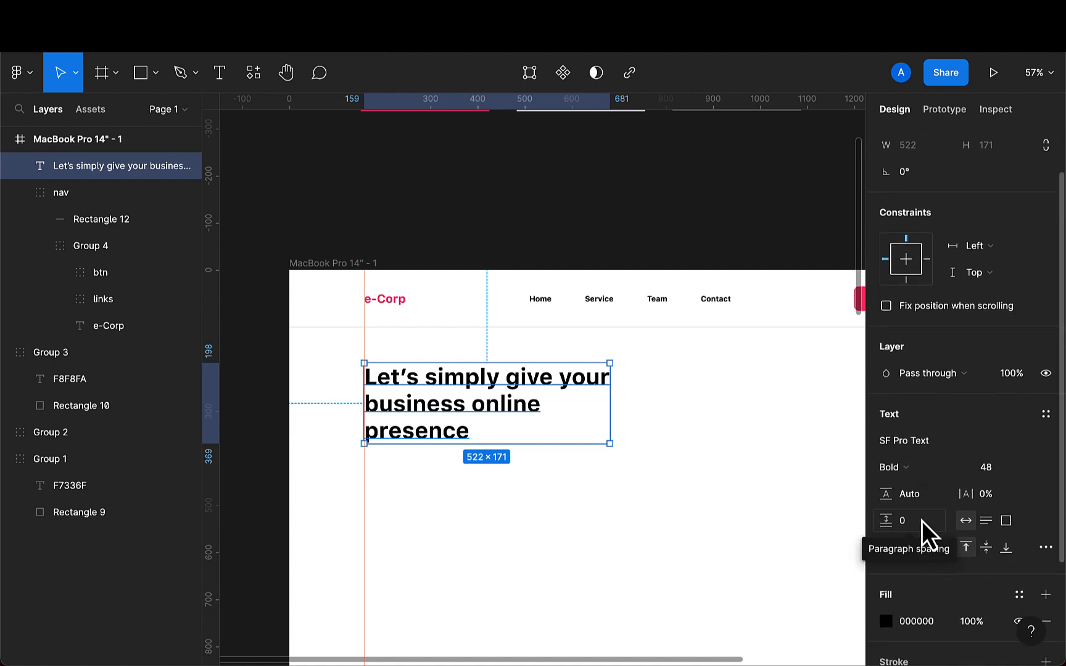
click(924, 496)
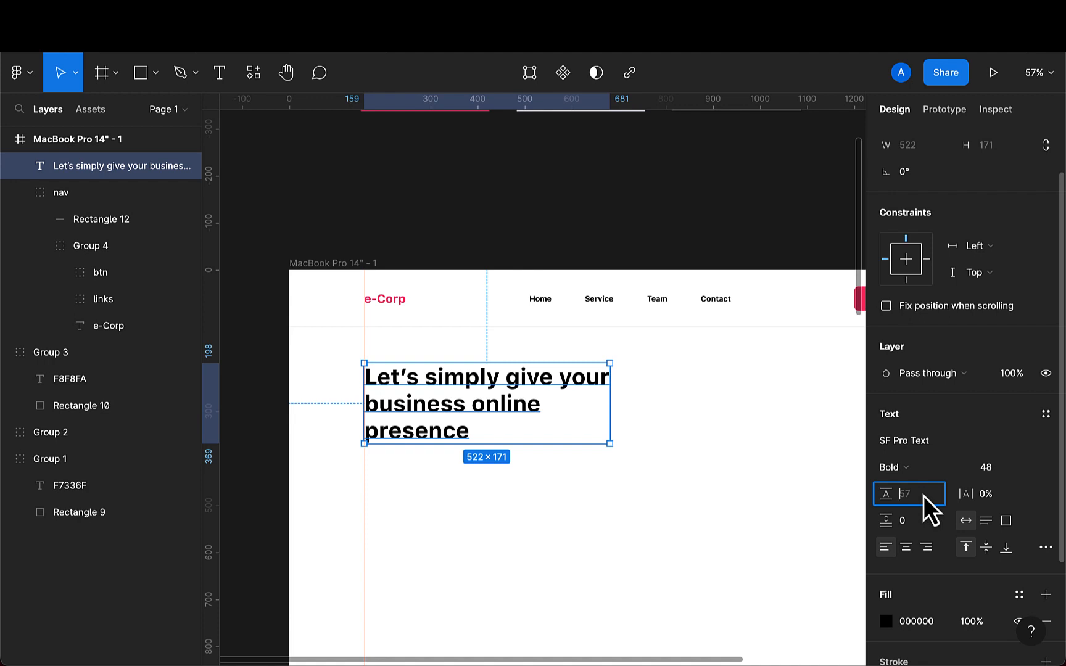
text(60)
key(Return)
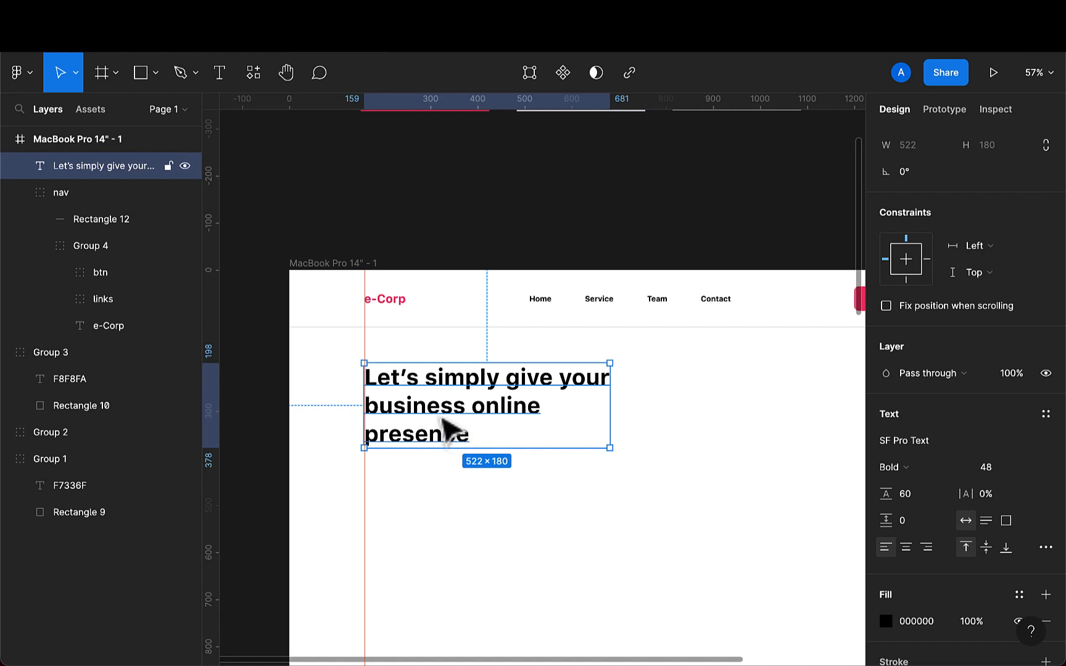
scroll(441, 425, down, 3)
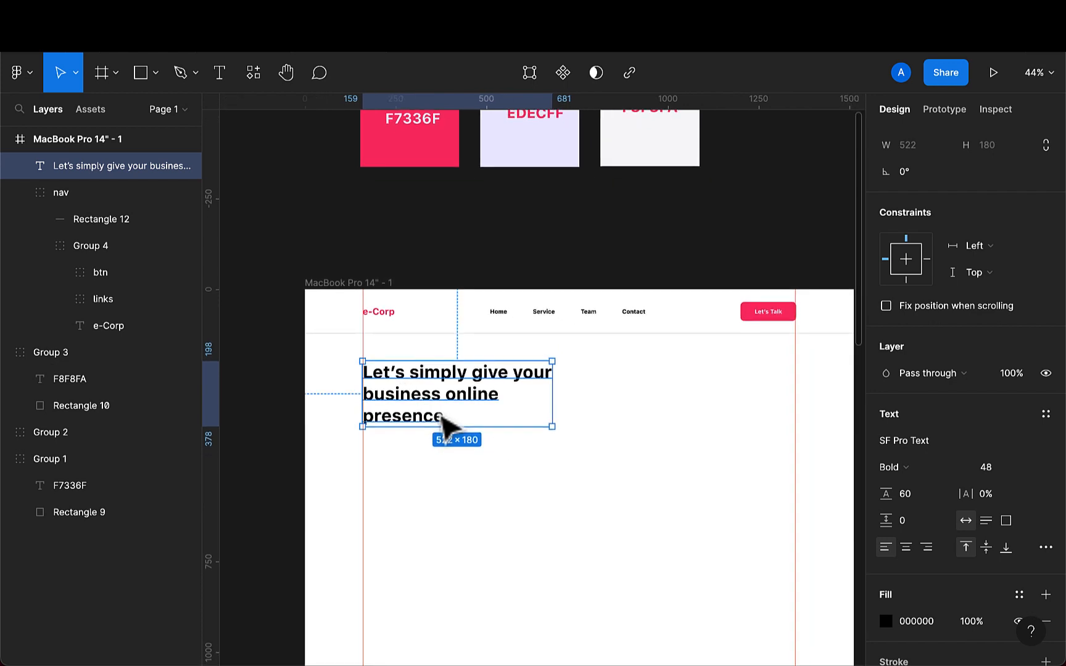
drag(443, 415, 443, 419)
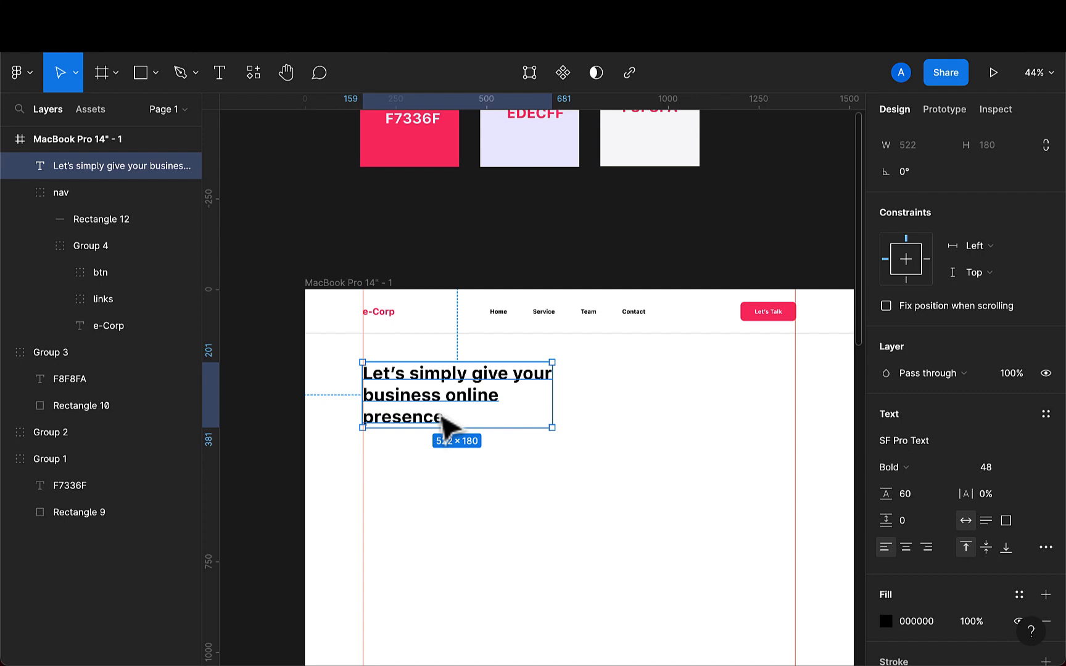
- Draw a rectangle about 292 × 275 below the headline, aligned to the left column guide
click(139, 83)
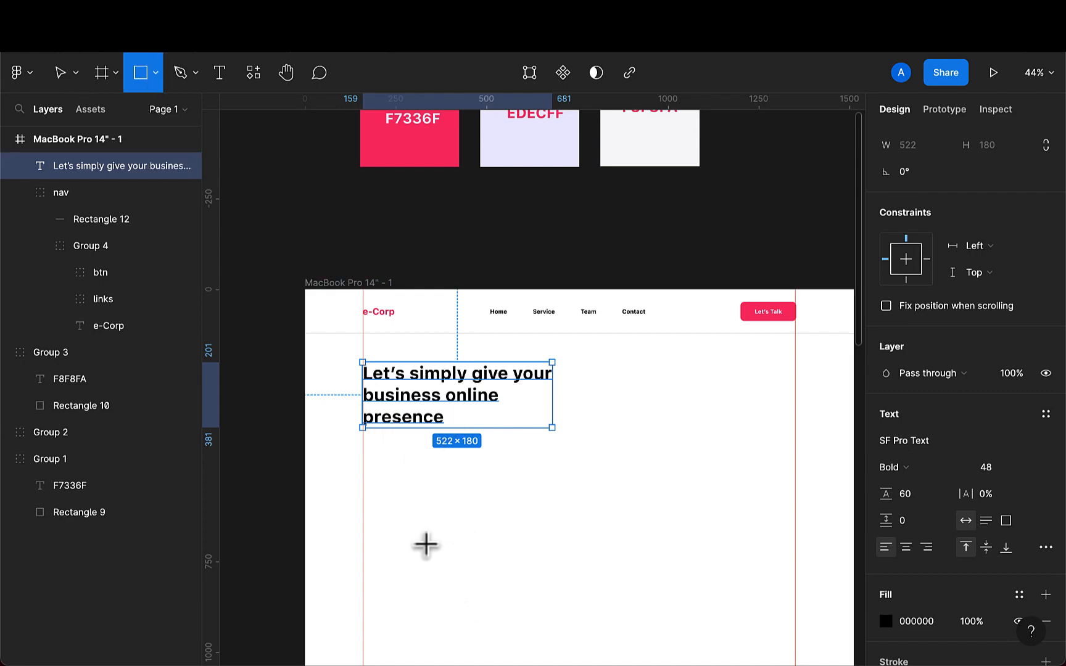
mouse_move(362, 479)
mouse_down()
mouse_move(430, 559)
mouse_move(469, 580)
mouse_up()
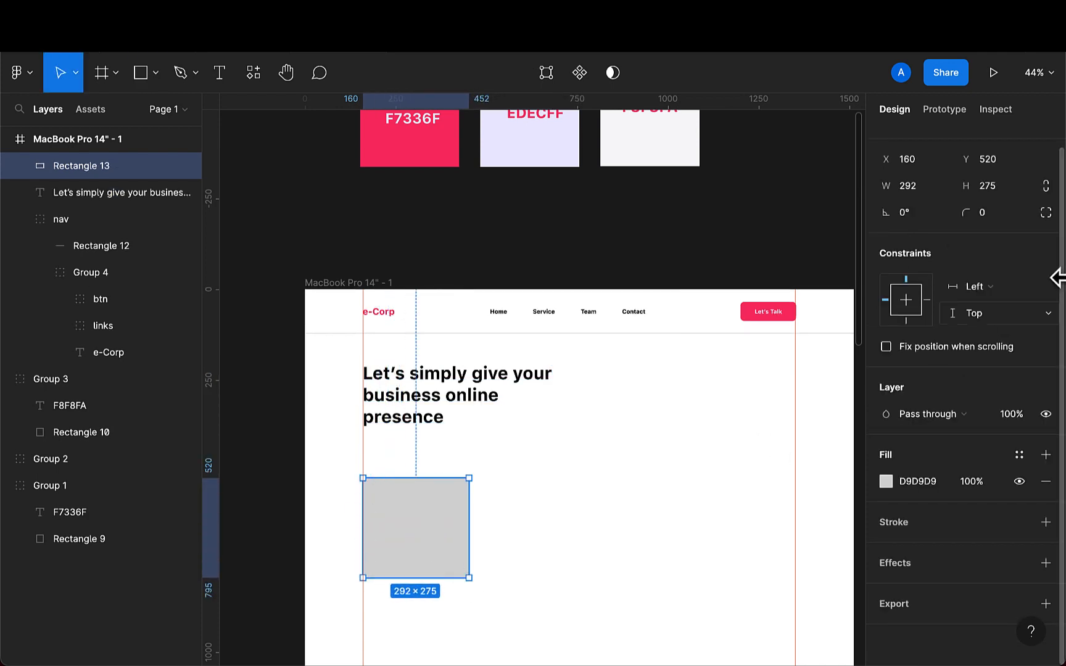
- Resize the placeholder rectangle to 160 × 193
click(932, 195)
key(BackSpace)
text(160)
key(Return)
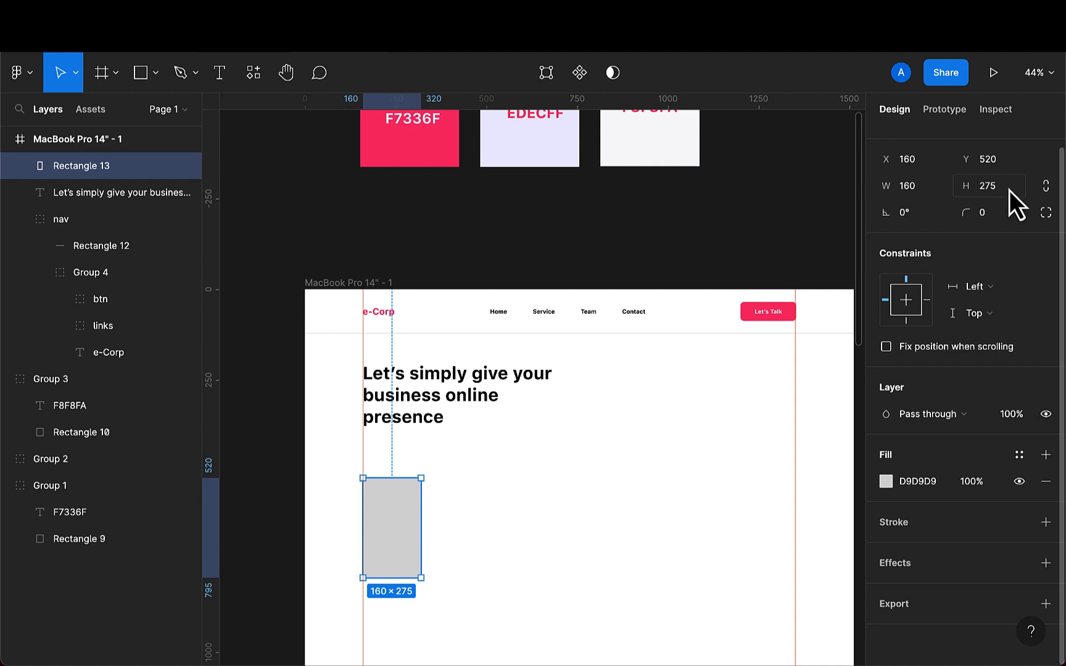
click(1009, 191)
key(BackSpace)
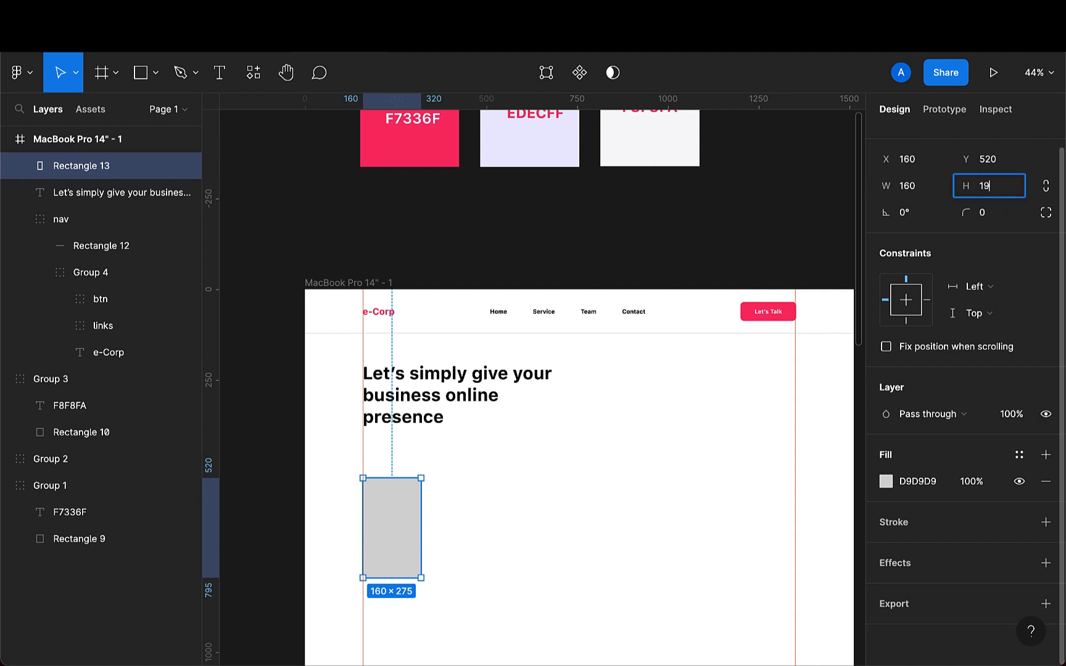
text(193)
key(Return)
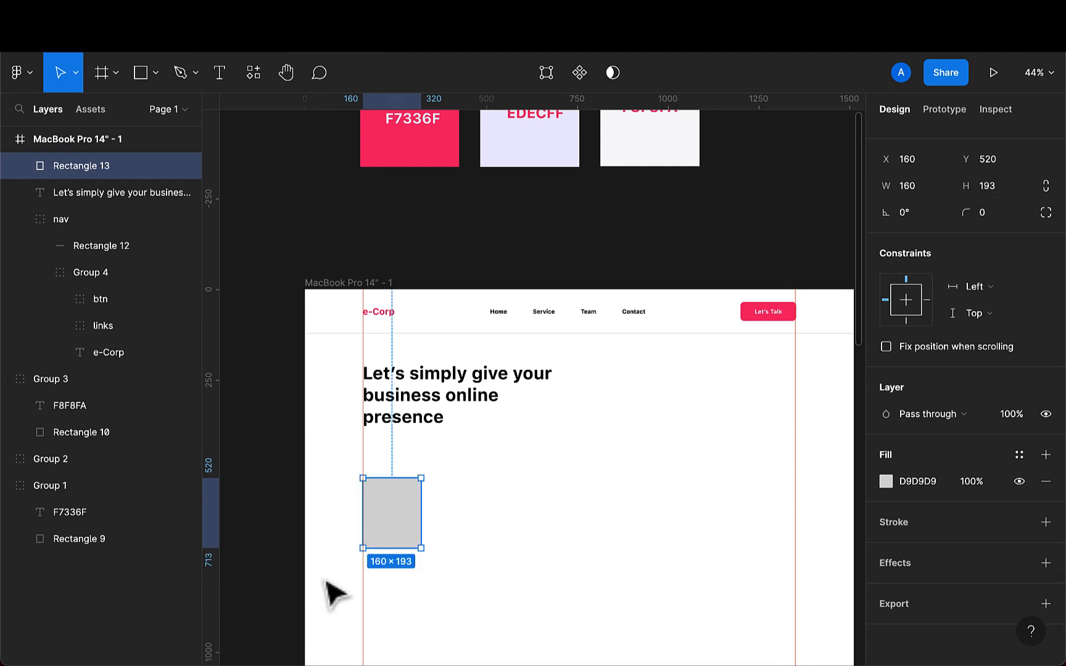
- Move the rectangle up to Y 458 and set its corner radius to 10
drag(395, 537, 395, 516)
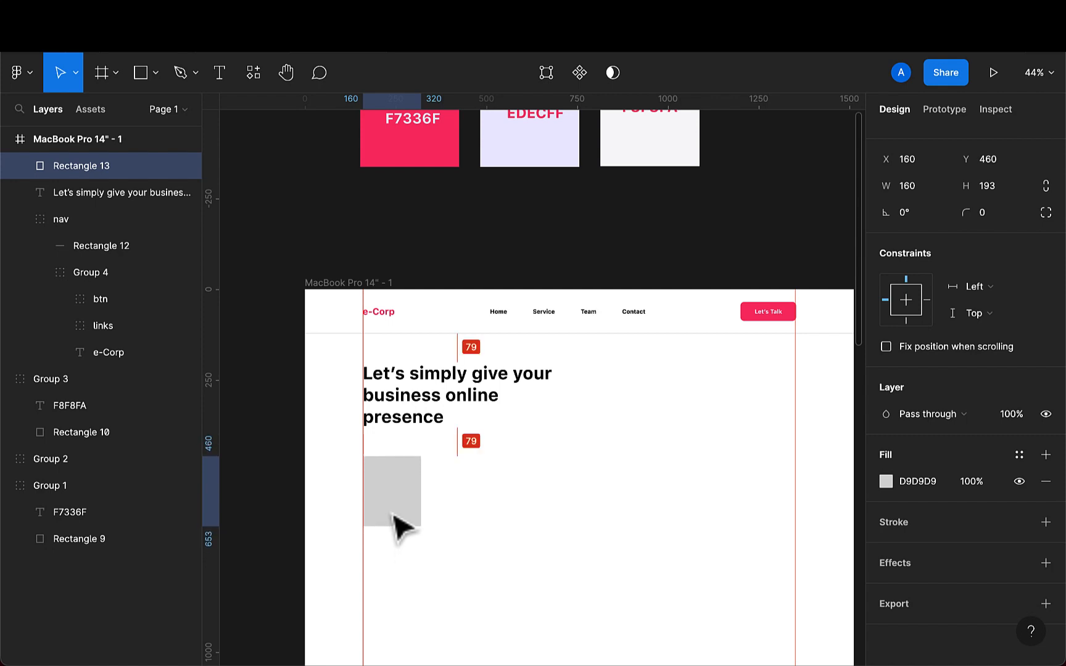
click(991, 211)
text(10)
key(Return)
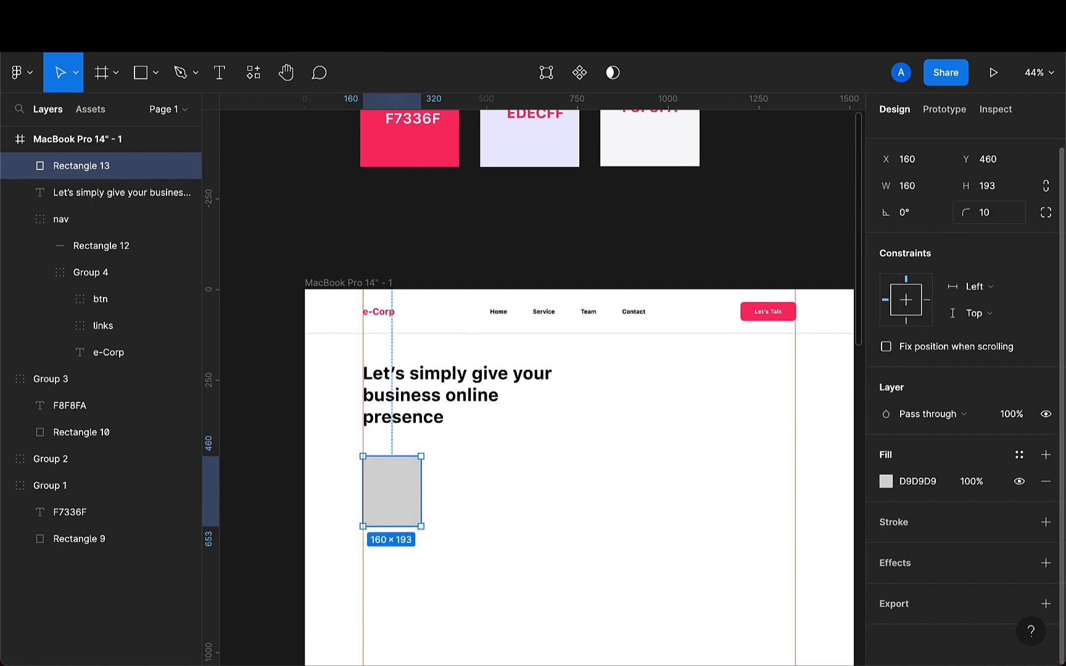
click(559, 442)
click(390, 526)
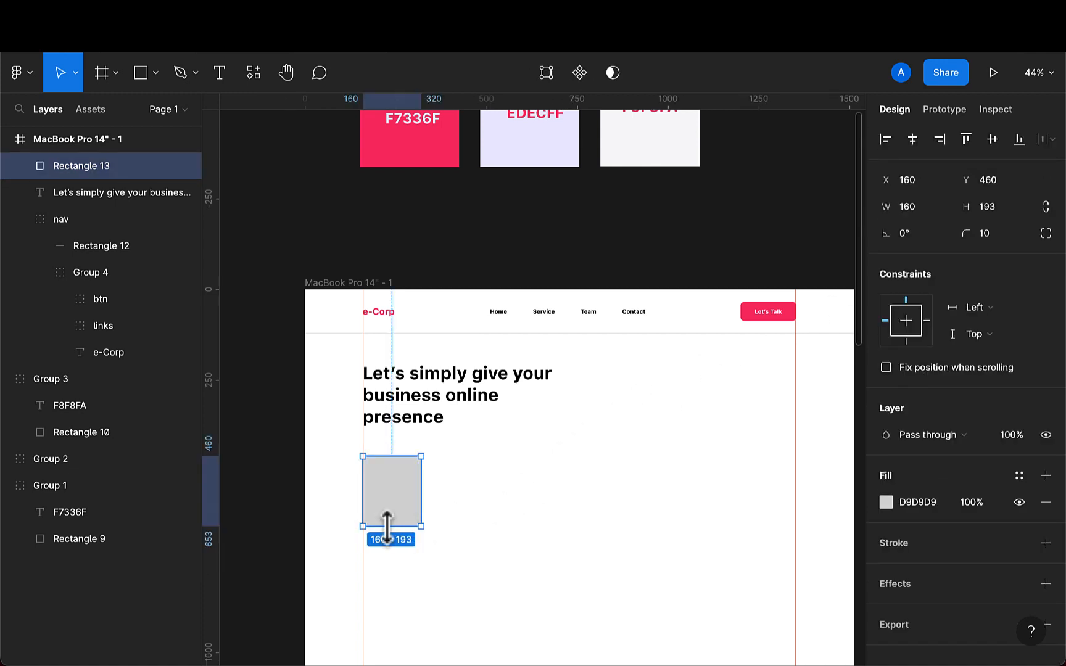
key(Up)
key(Up)
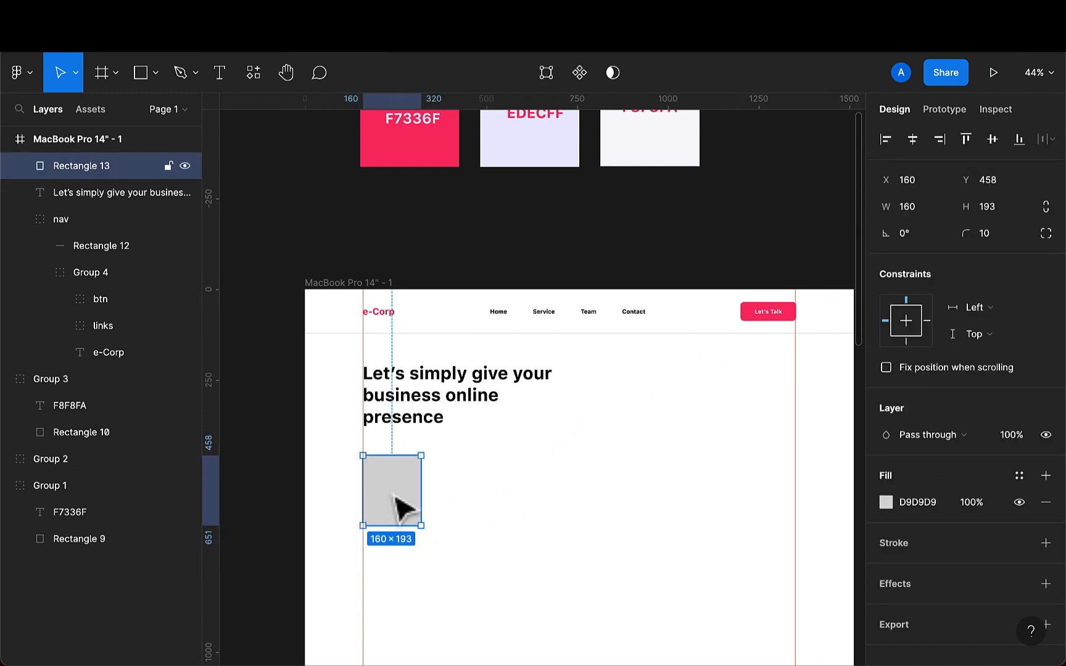
- Duplicate the rectangle, place the copy beside it at X 374, and resize the copy to 256 × 440
key(ctrl+d)
drag(395, 497, 475, 494)
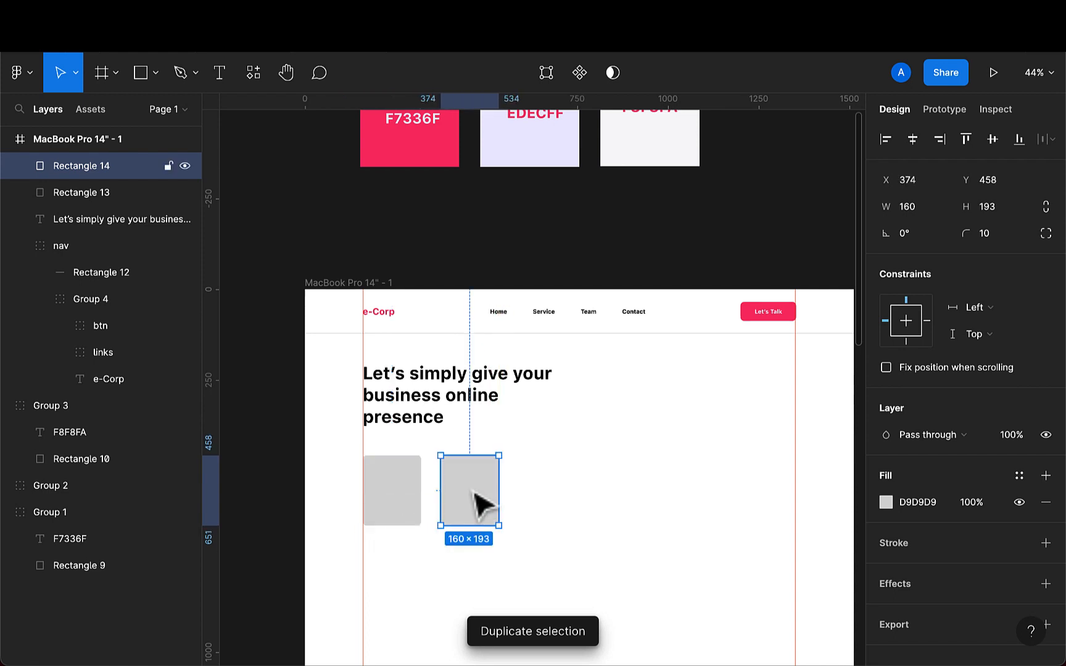
click(919, 209)
text(256)
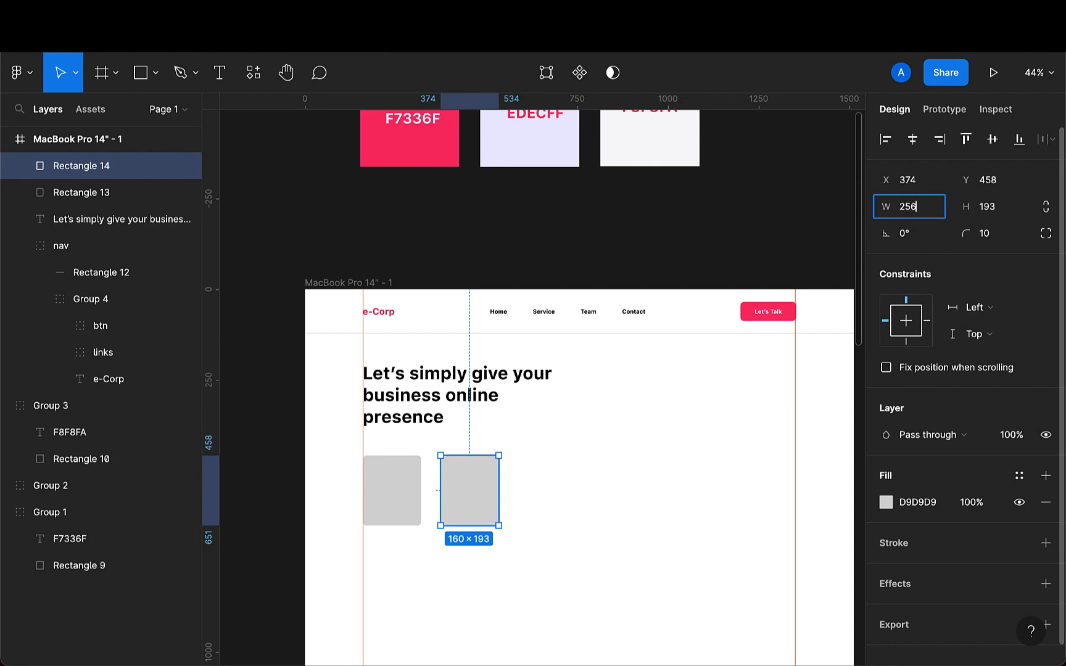
key(Return)
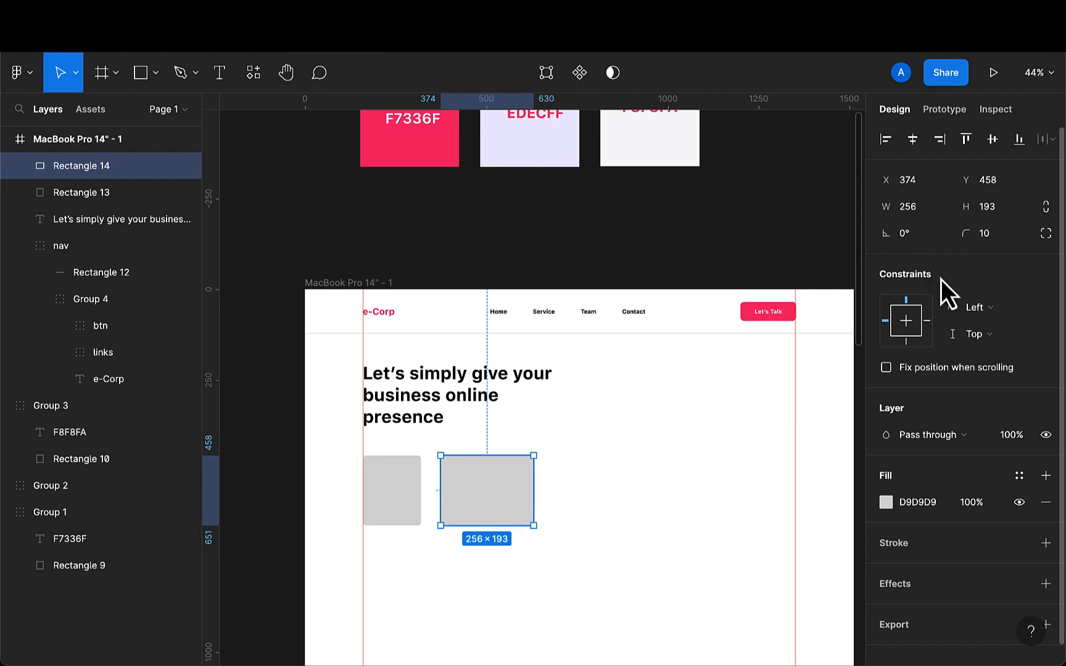
click(1006, 206)
key(BackSpace)
text(4)
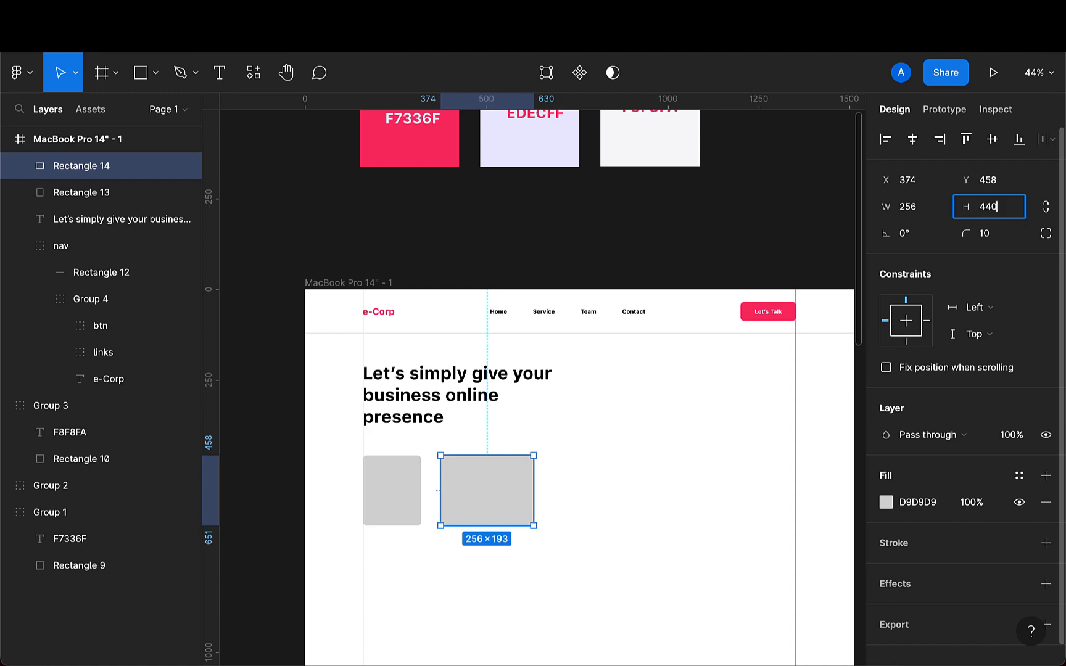
text(40)
key(Return)
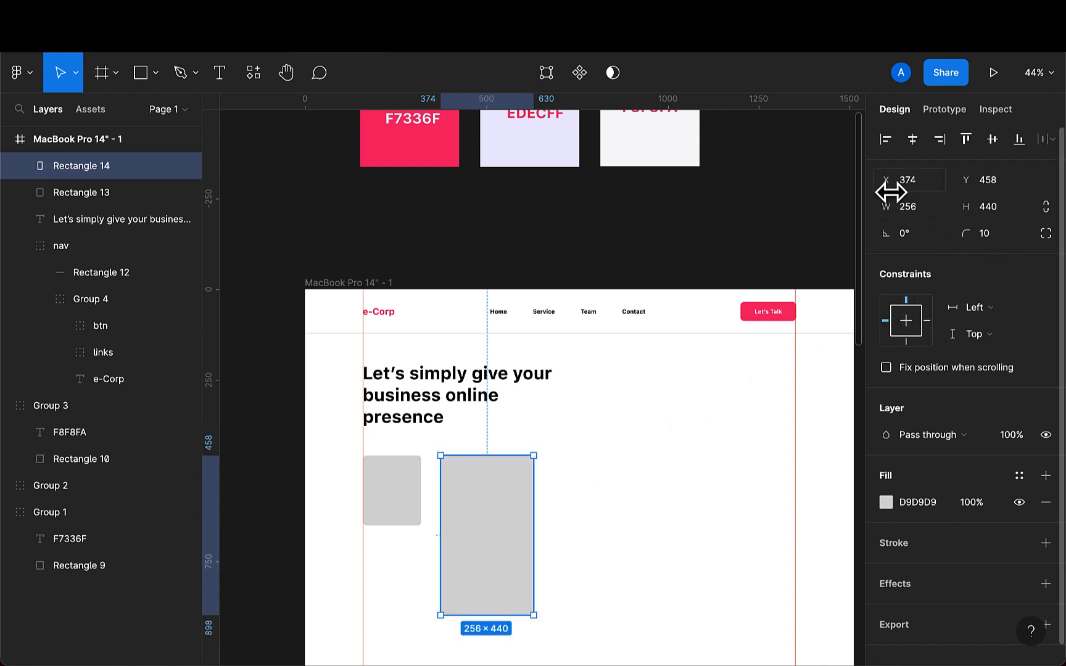
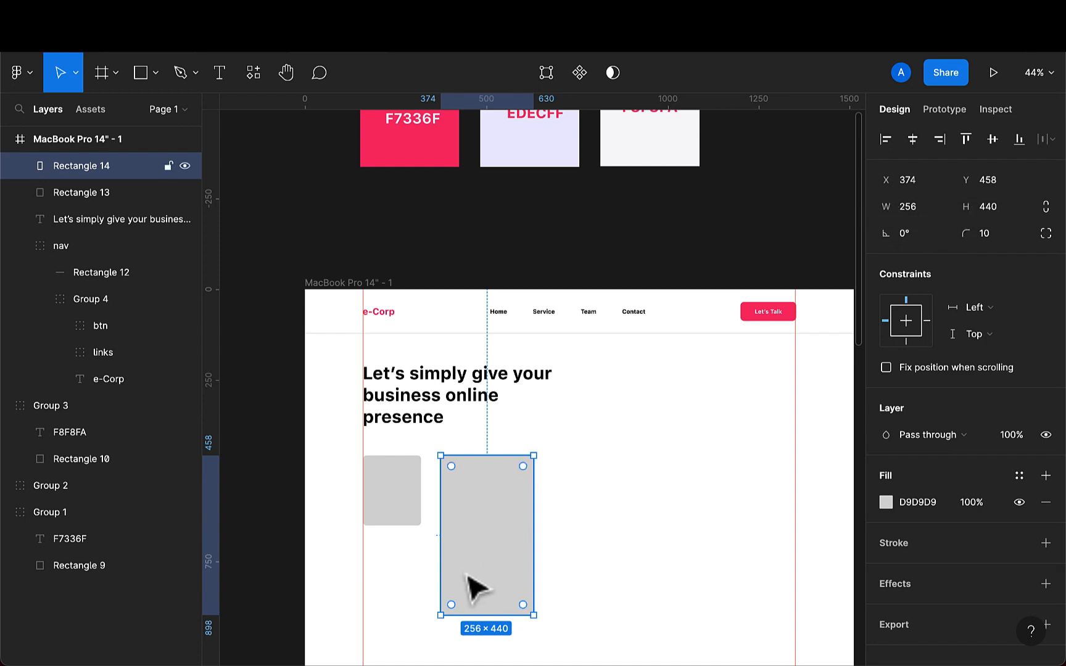
- Duplicate the tall rectangle, move the copy to X 689, and widen it to 355
key(super+d)
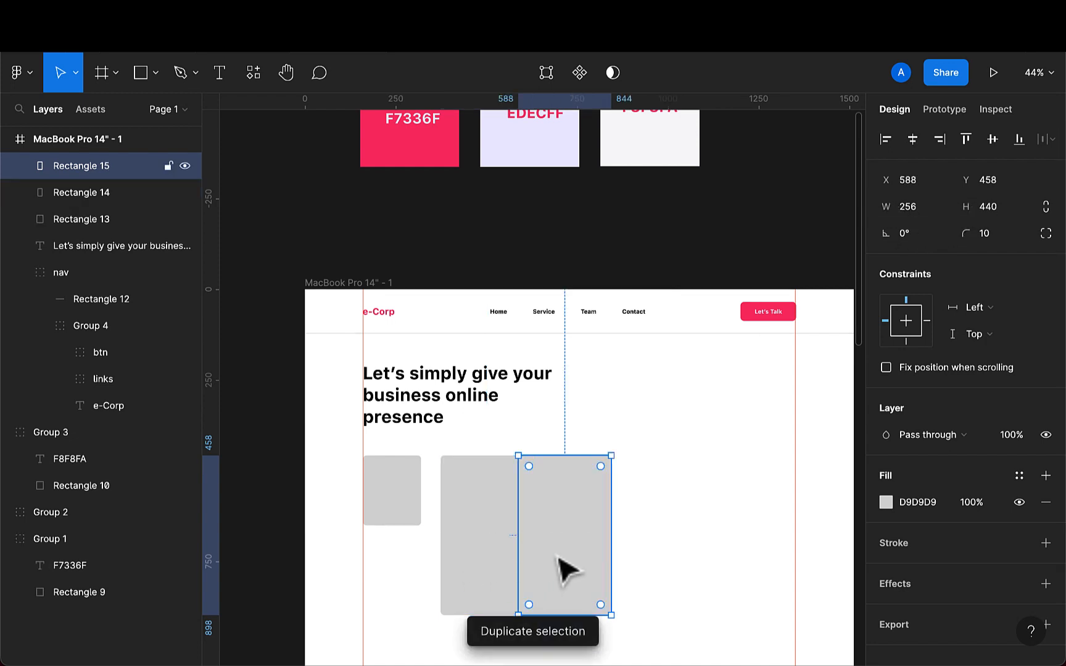
drag(557, 557, 602, 554)
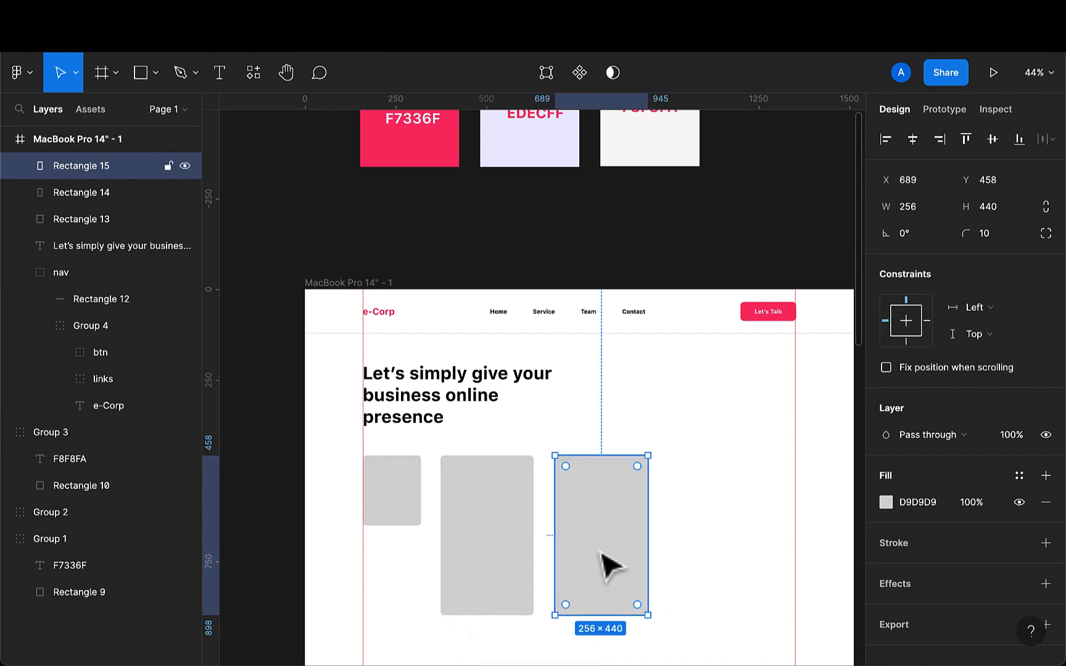
click(925, 215)
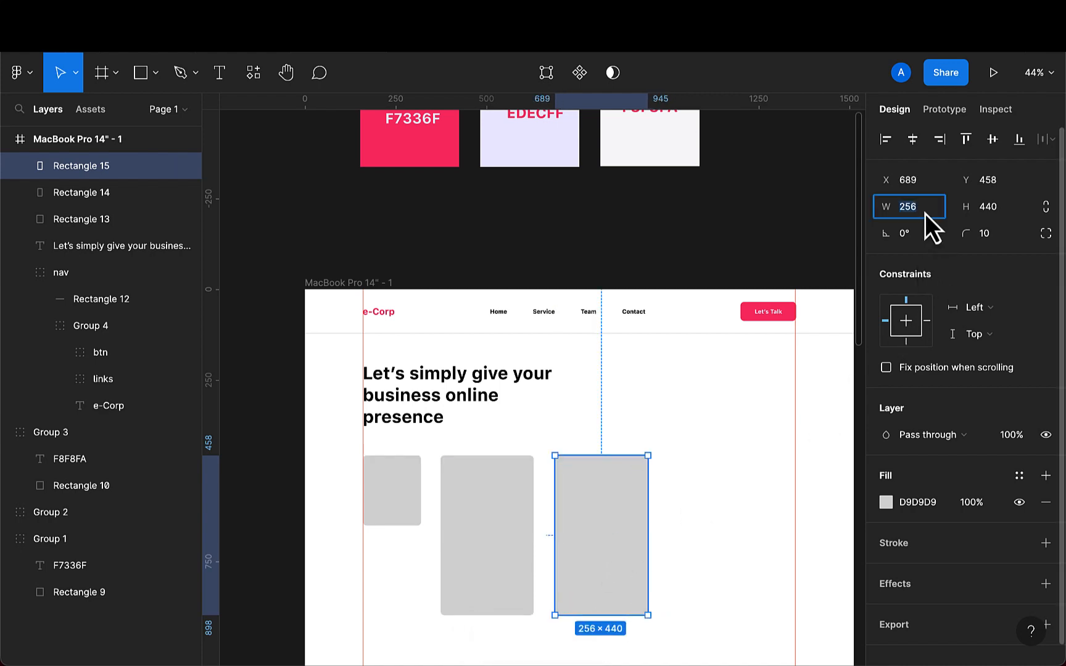
key(BackSpace)
text(355)
key(Return)
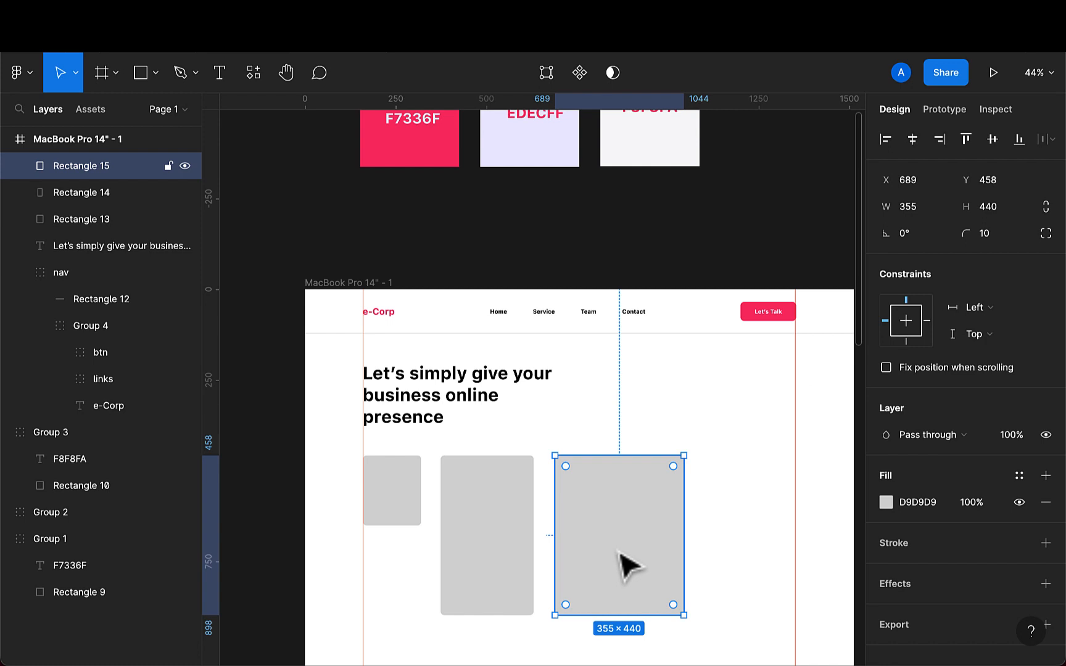
- Duplicate the wide rectangle and resize the new copy to 256 × 316
key(ctrl+d)
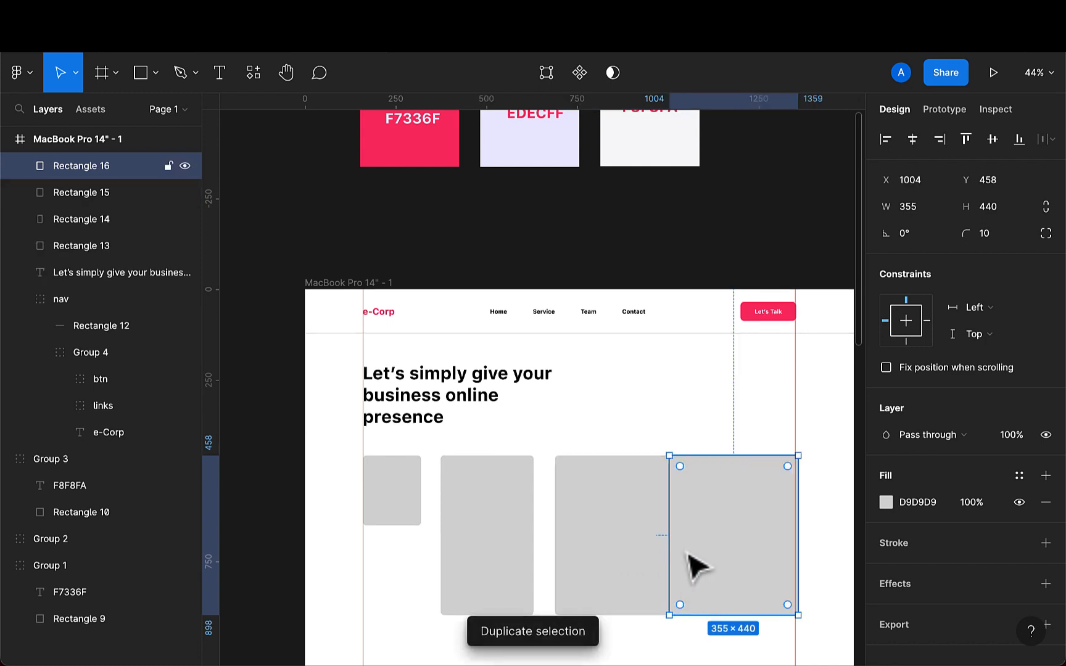
scroll(689, 554, right, 3)
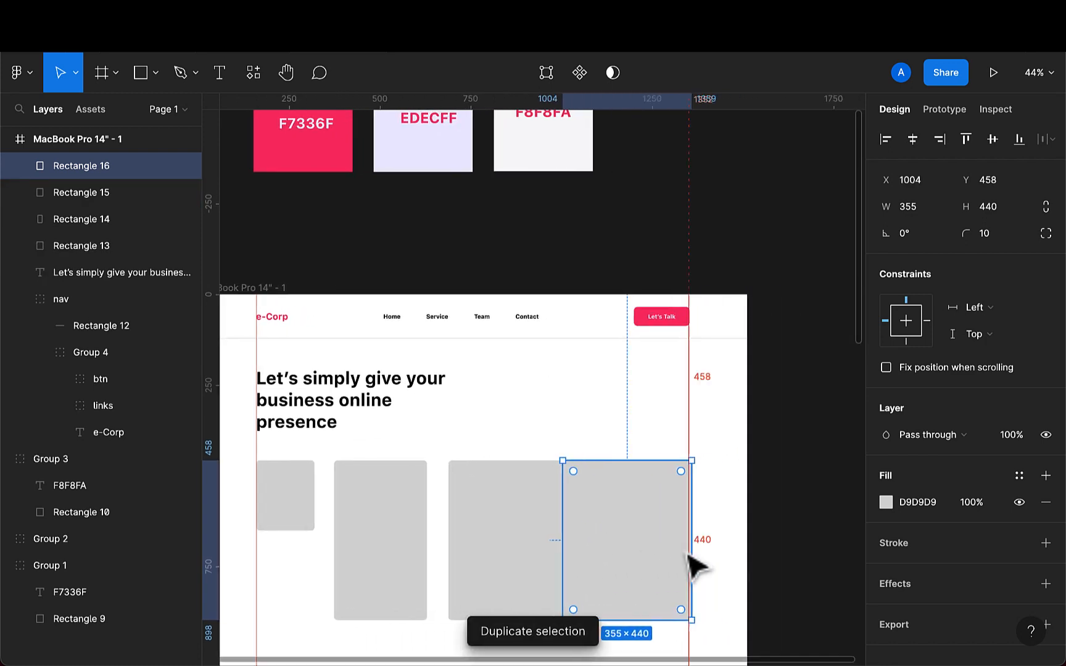
click(929, 210)
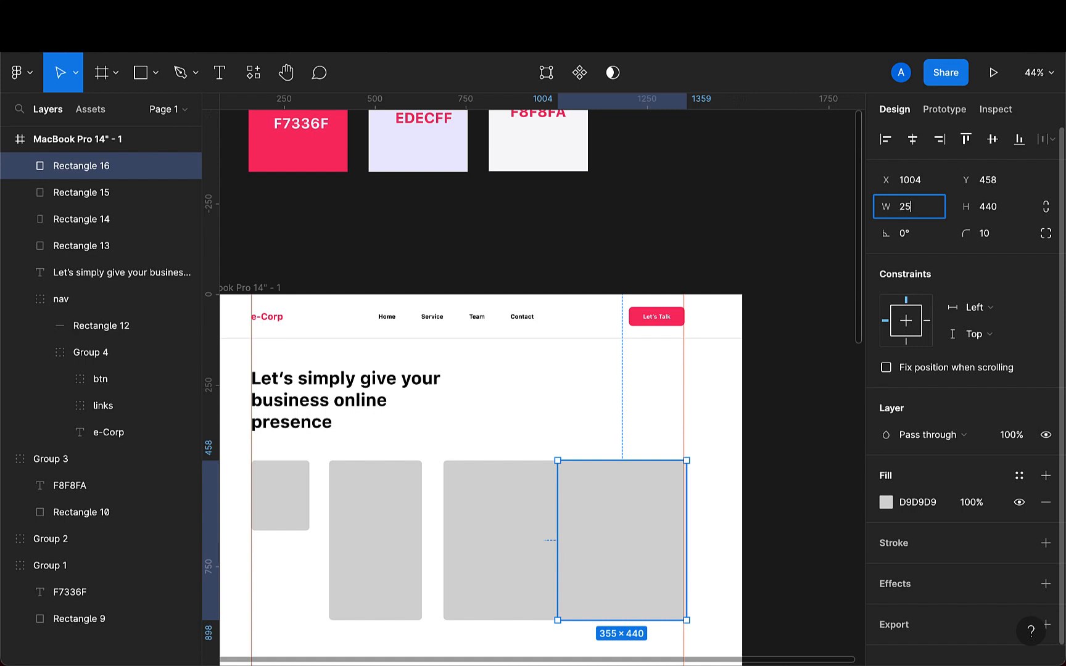
text(256)
key(Return)
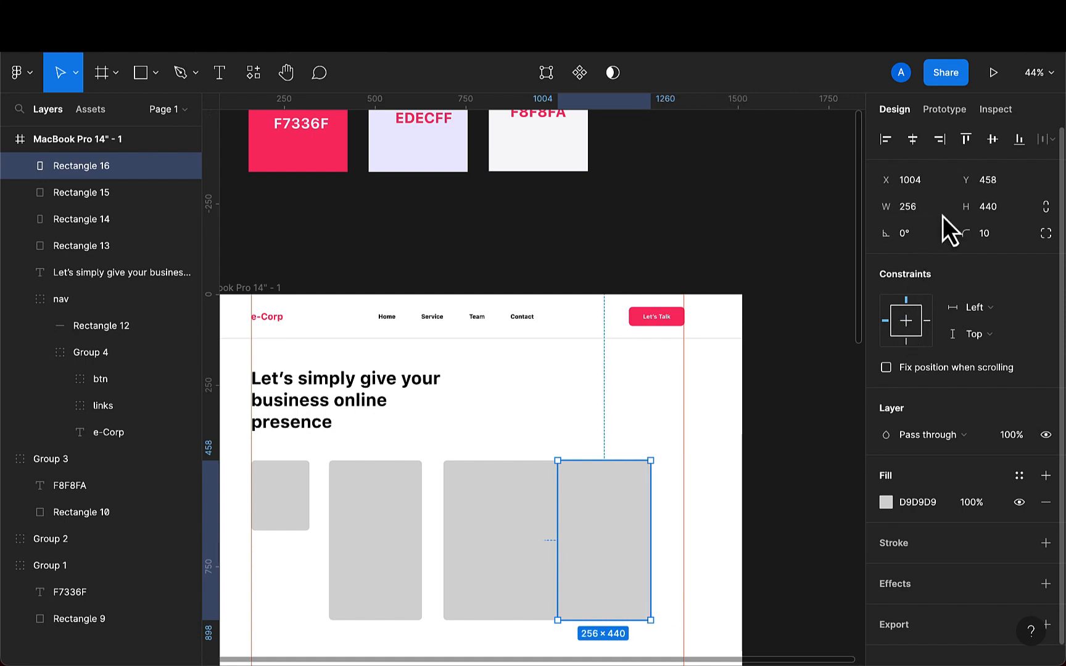
click(1012, 220)
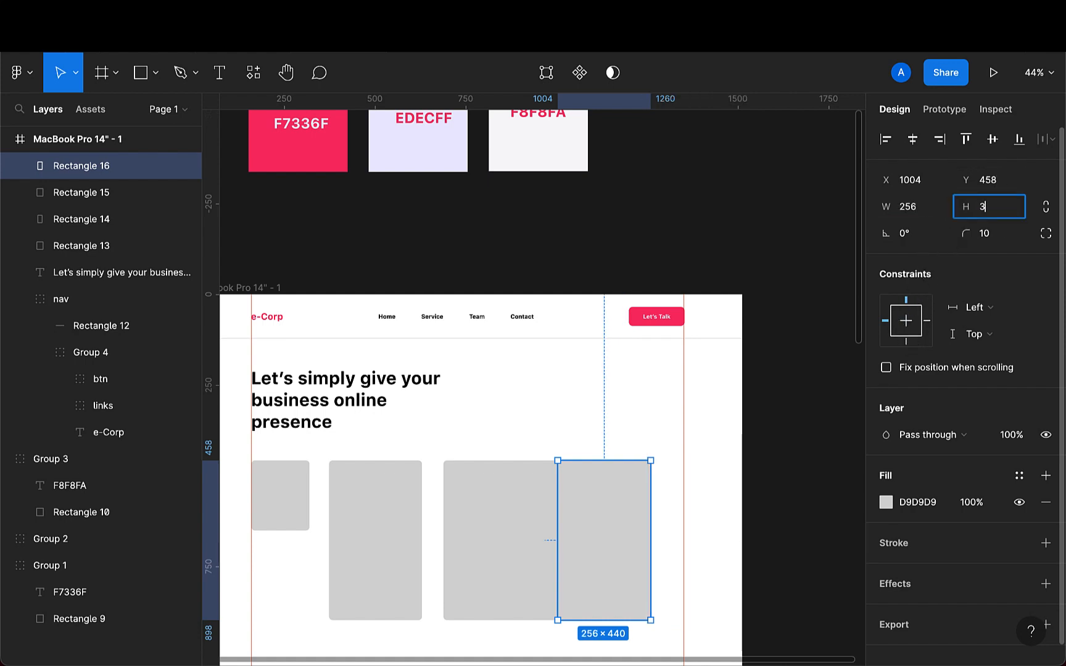
text(316)
key(Return)
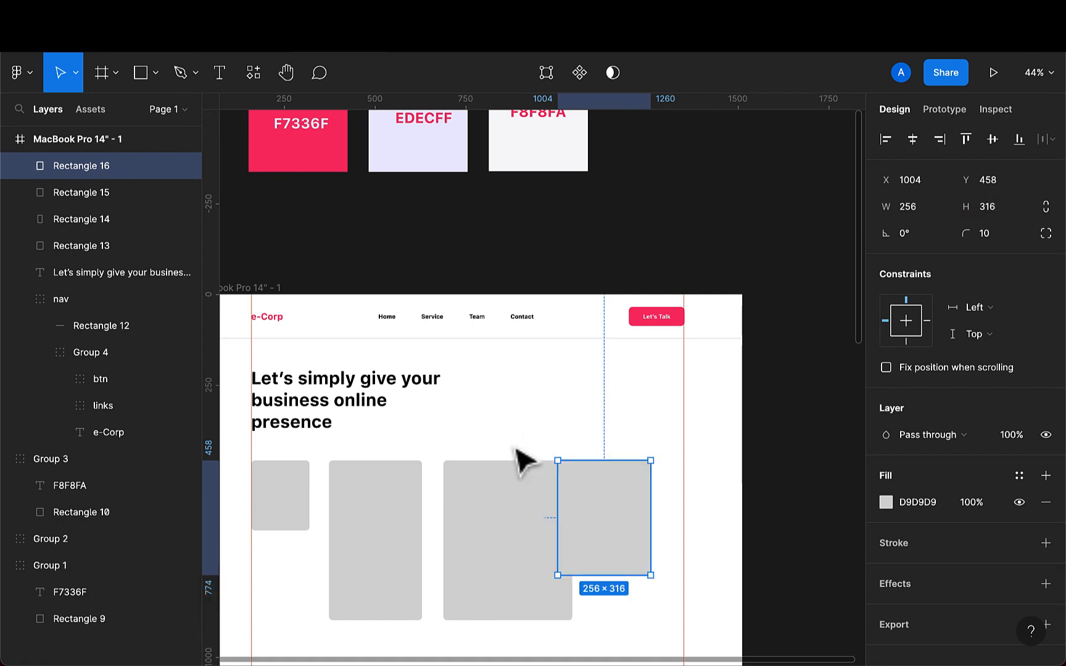
- Position the row's outer rectangles: move the last one to X 1096 and nudge the first to X 162
drag(610, 514, 644, 517)
scroll(653, 528, down, 1)
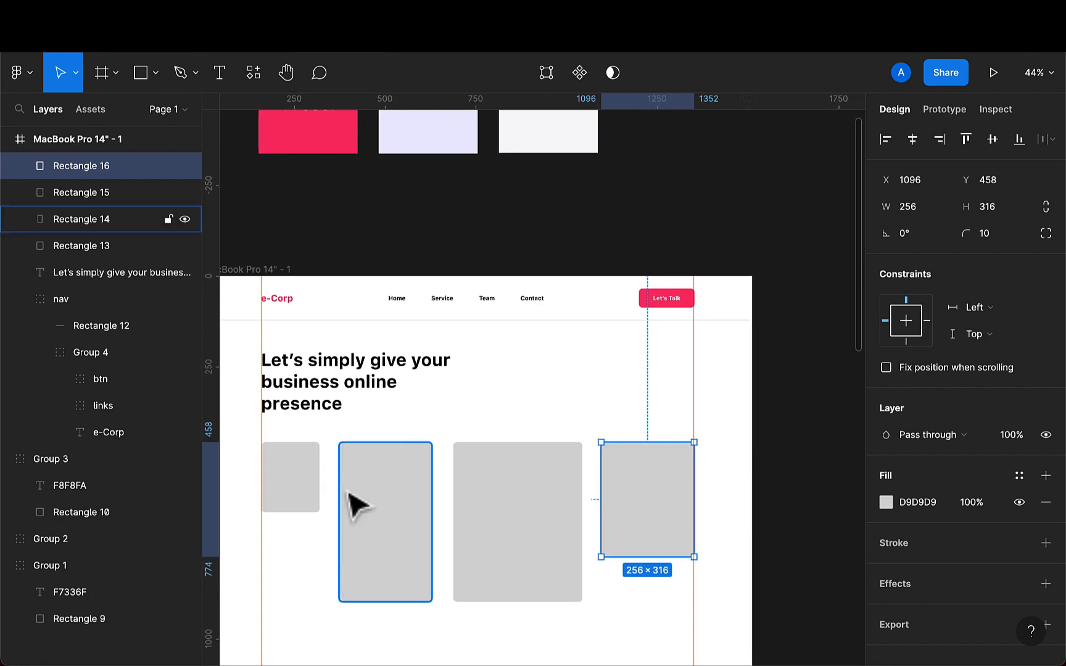
click(298, 500)
double_click(293, 497)
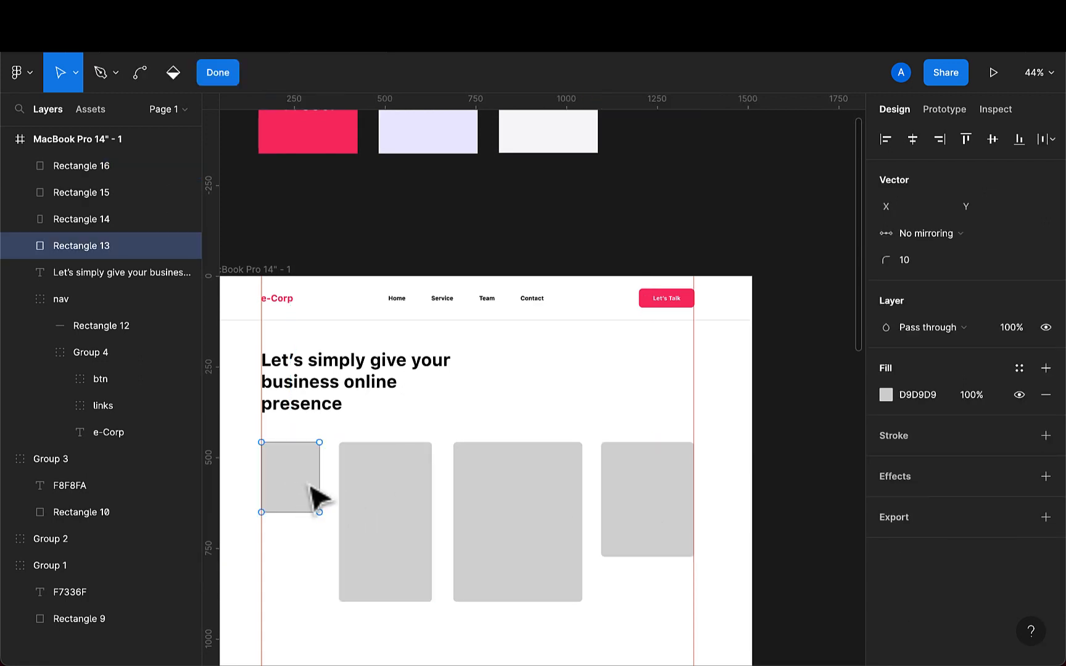
key(Escape)
scroll(316, 536, down, 1)
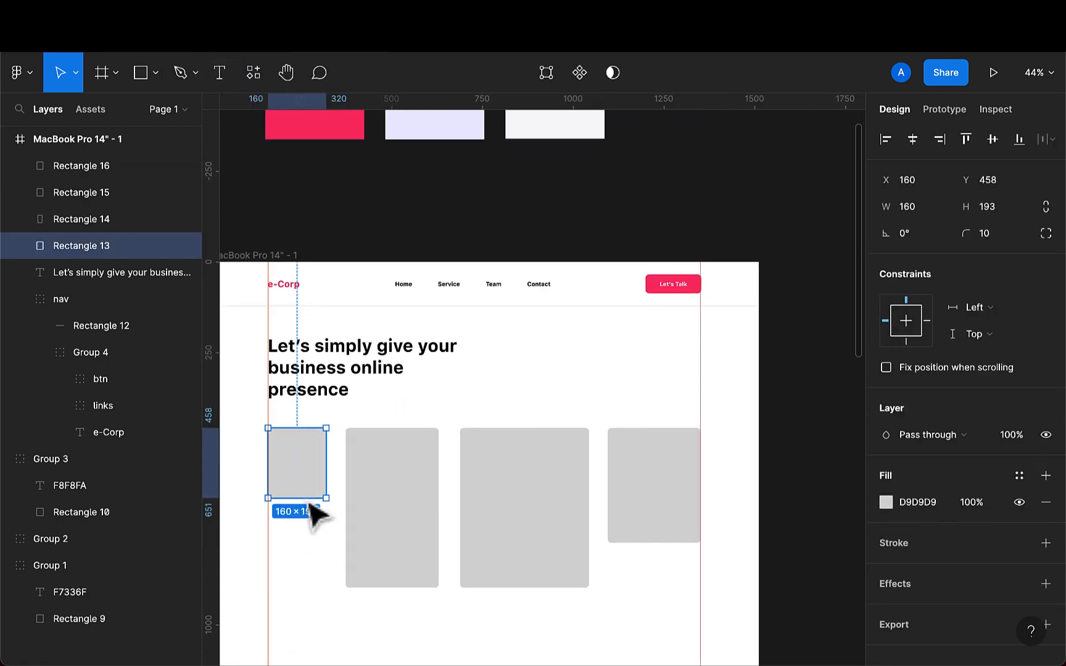
drag(301, 473, 299, 473)
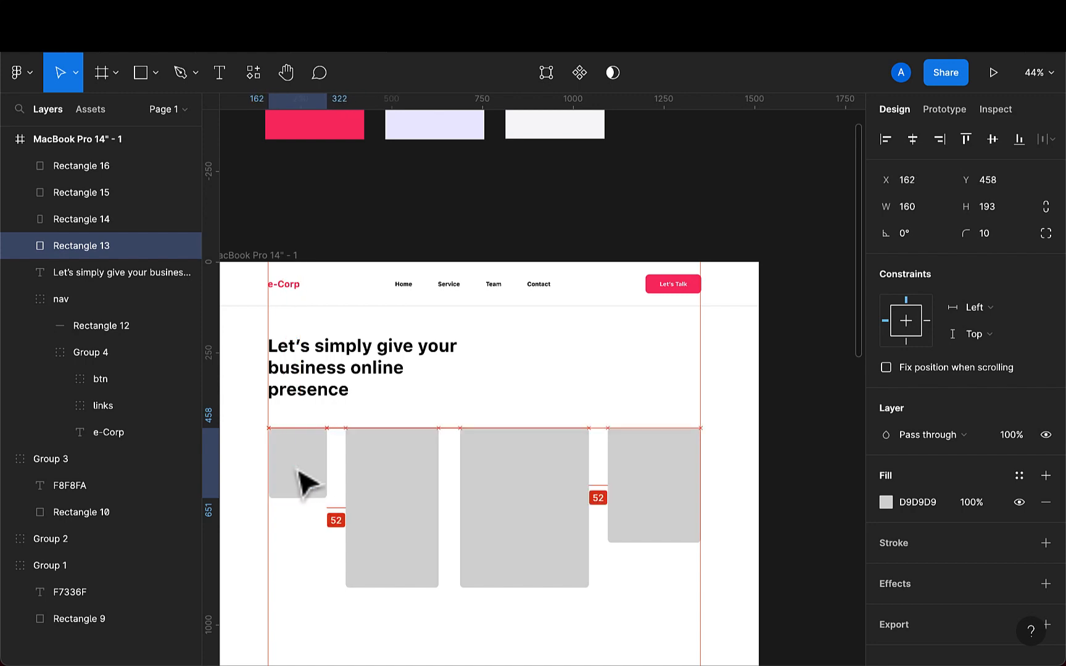
- Select all four image rectangles and distribute their horizontal spacing evenly
shift+click(377, 484)
shift+click(532, 491)
shift+click(662, 493)
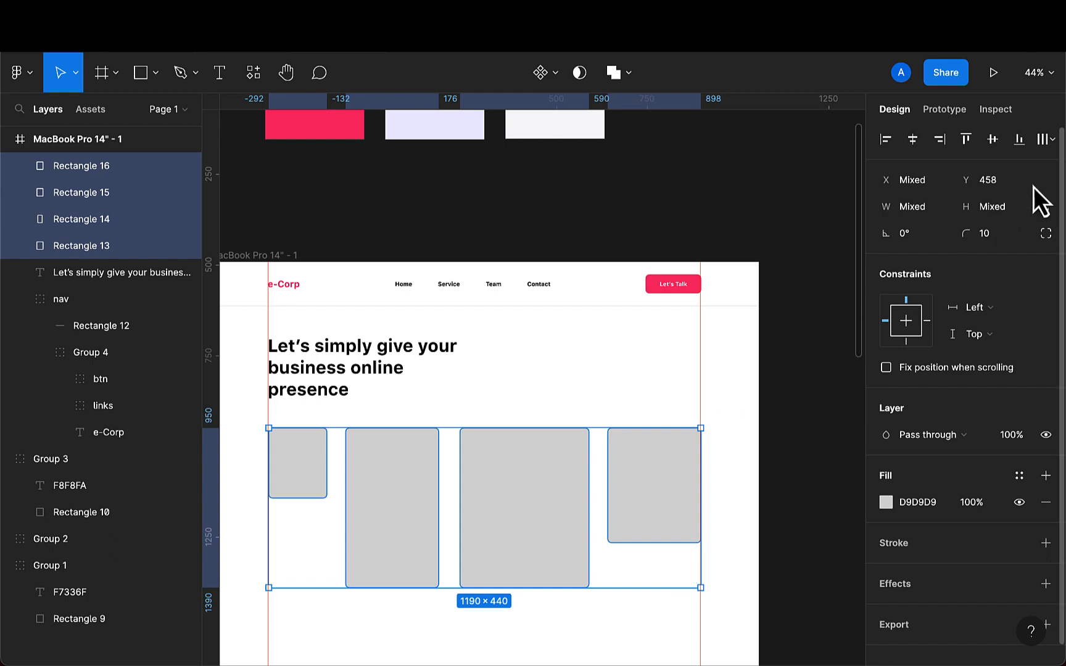
click(1051, 142)
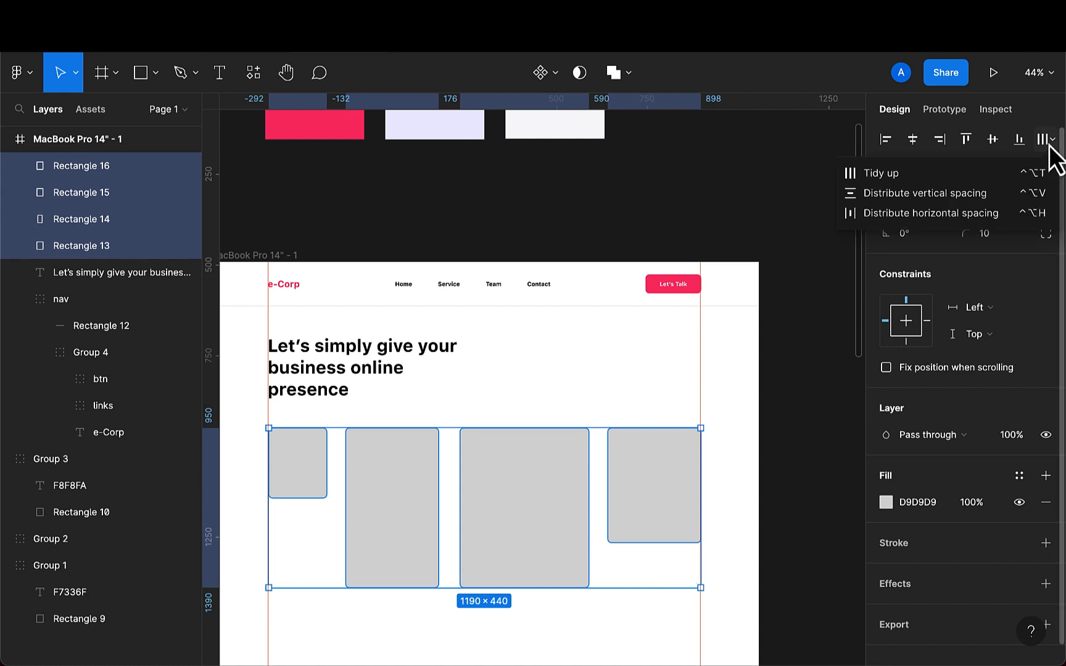
click(989, 217)
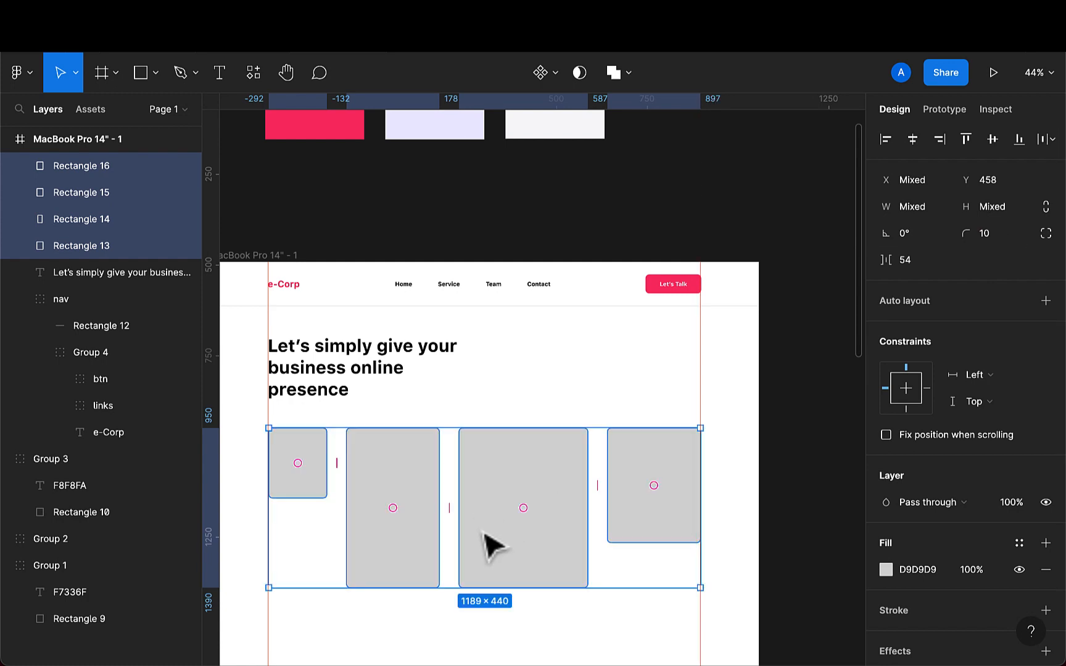
- Group the four image rectangles and move the group down to Y 498
scroll(485, 534, down, 5)
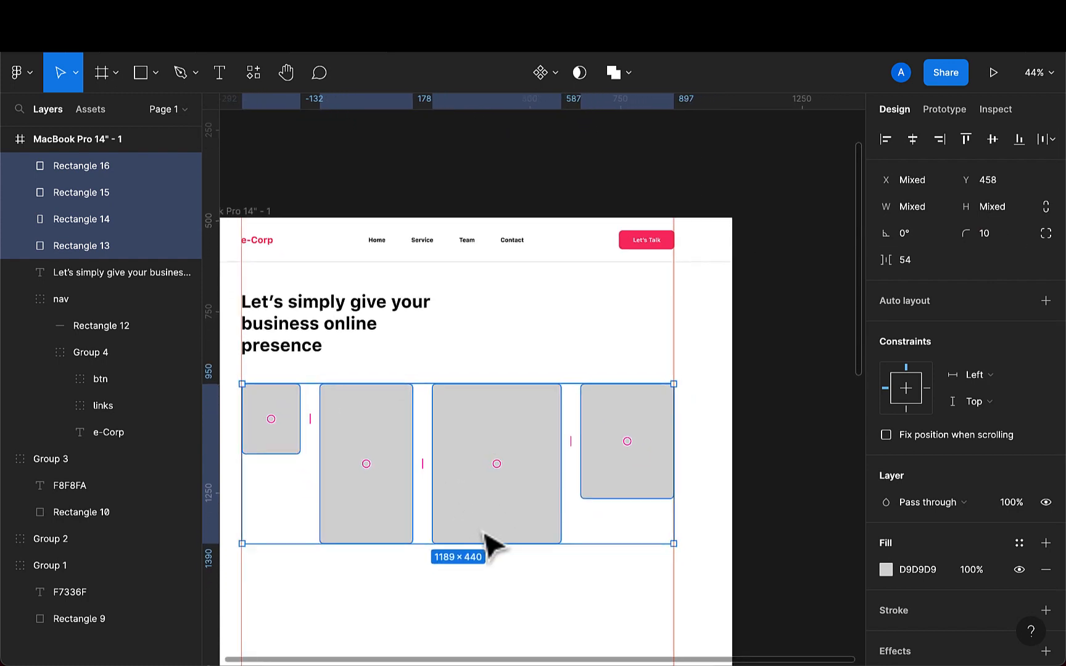
scroll(484, 534, down, 2)
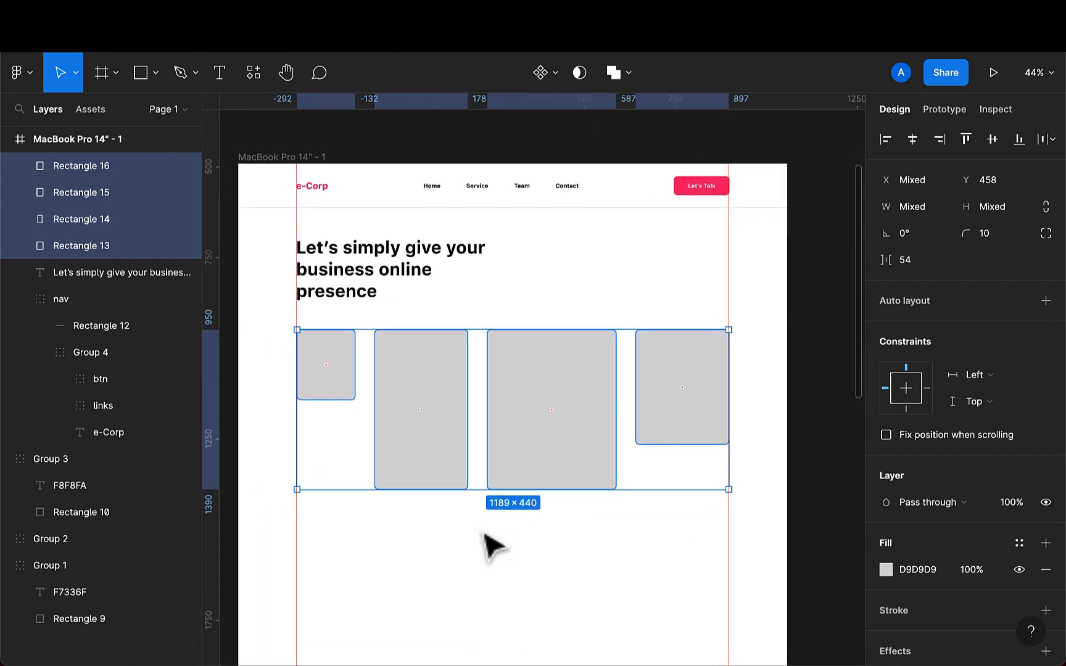
click(413, 434)
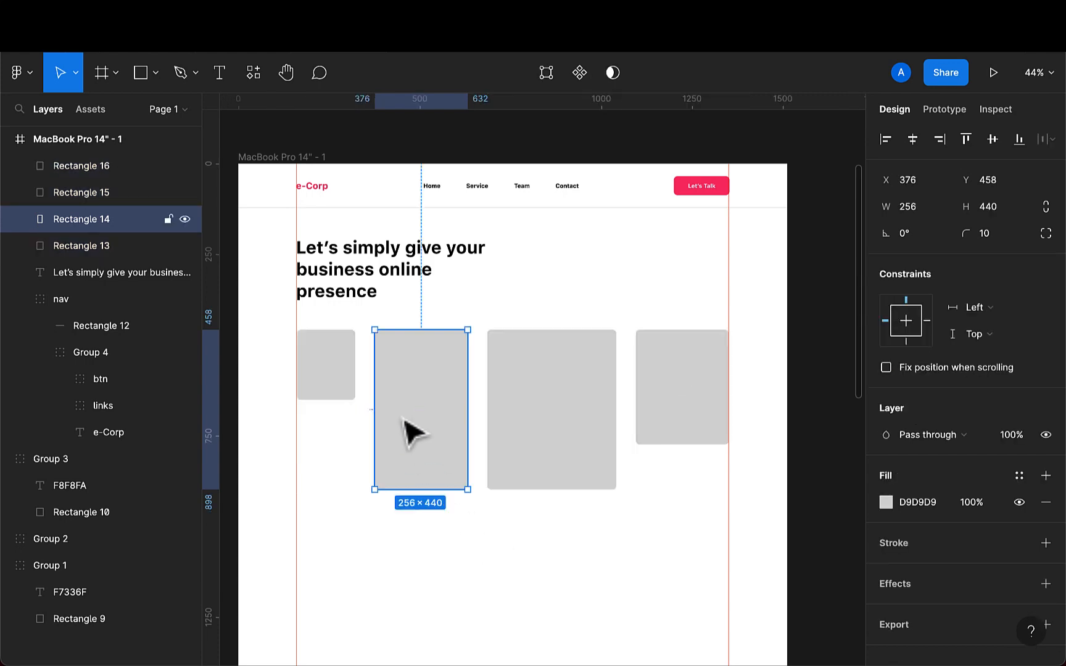
click(328, 381)
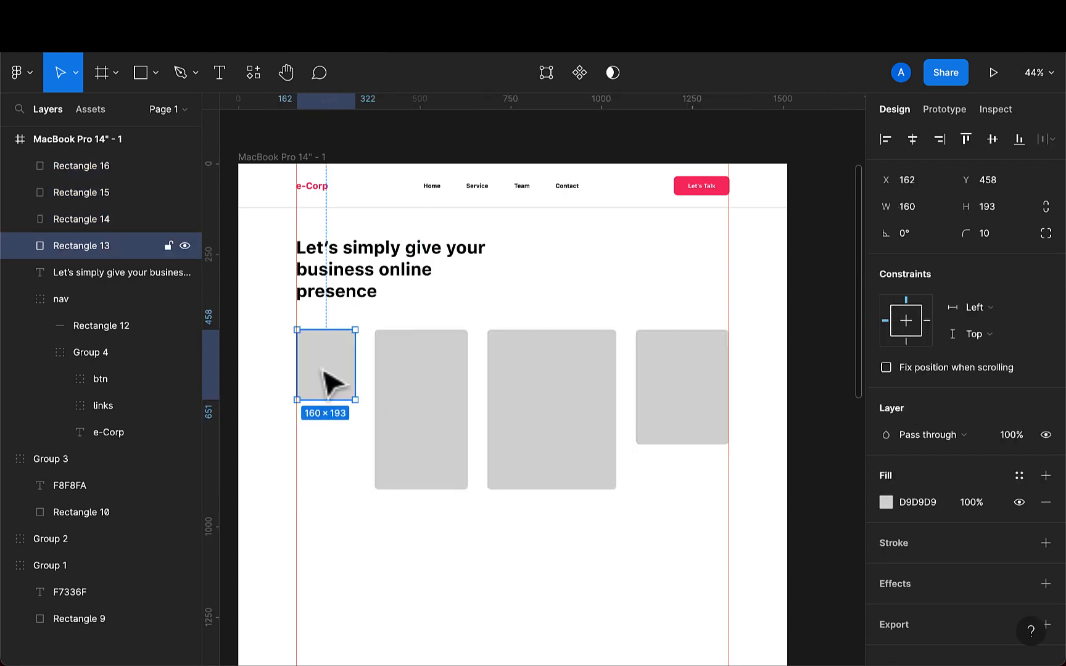
shift+click(428, 400)
shift+click(545, 409)
shift+click(684, 413)
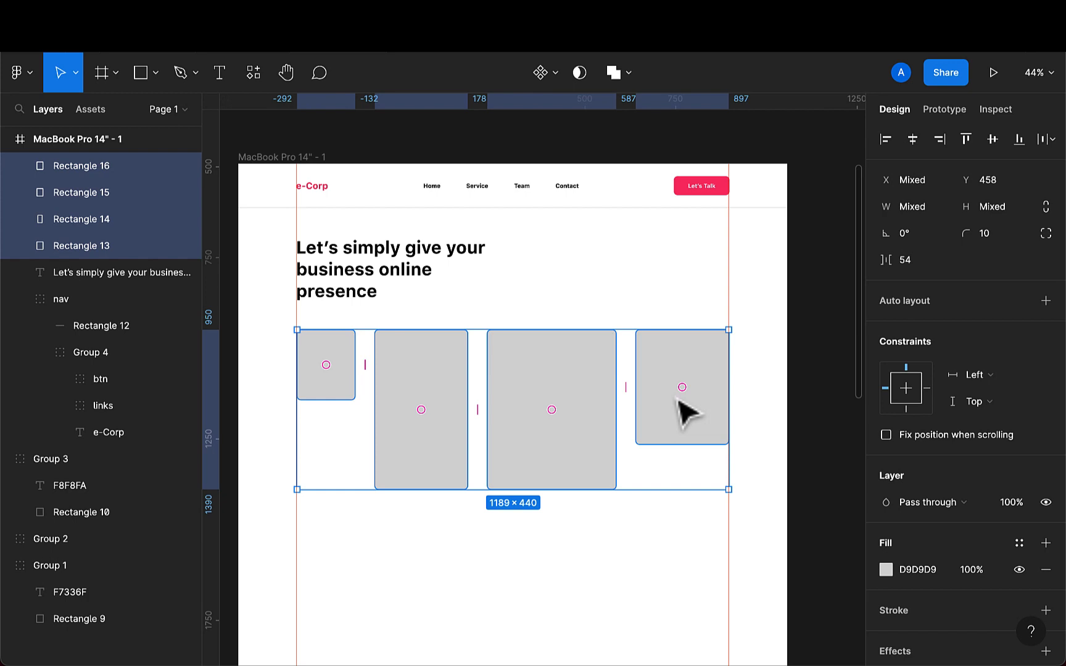
key(ctrl+g)
key(shift+Down)
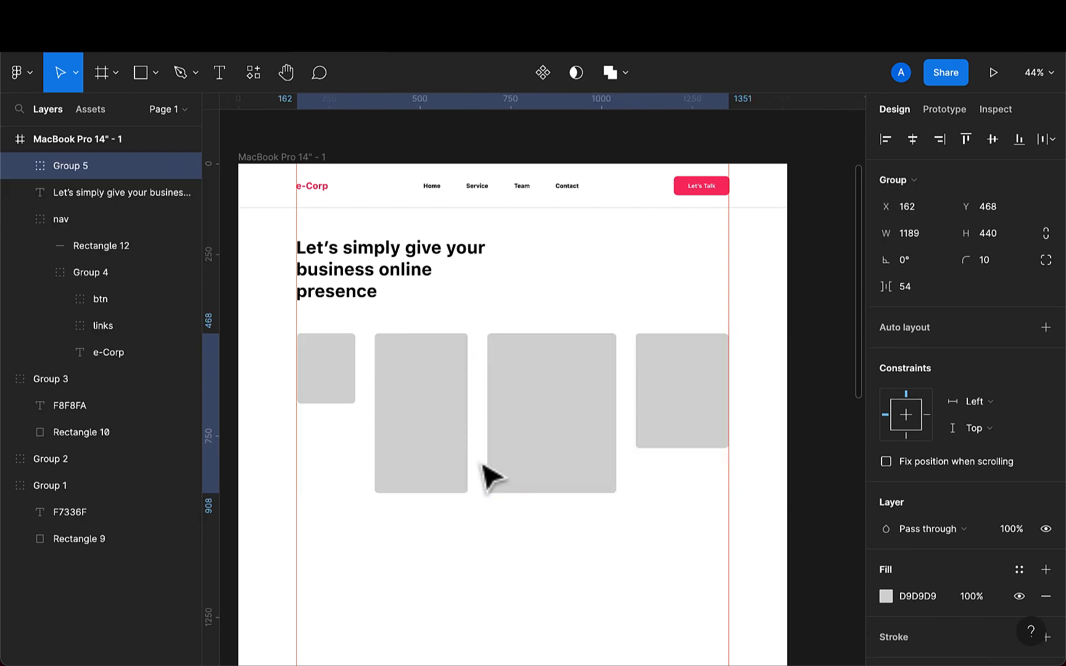
key(shift+Down)
key(shift+Down)
key(shift+Down)
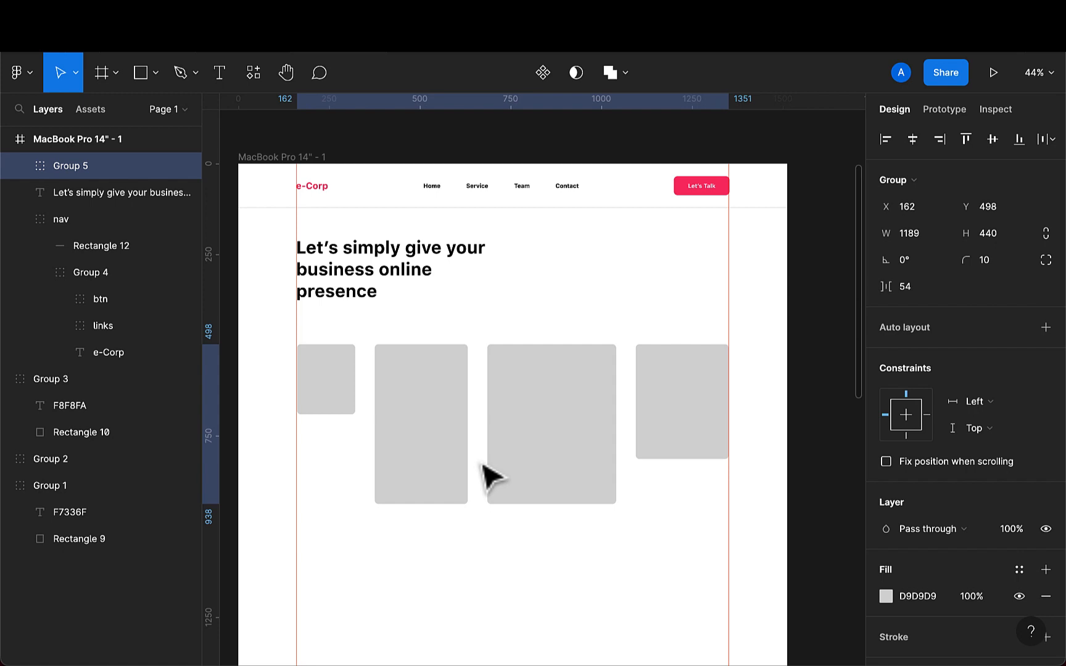
- Move the headline text down slightly to Y 209
click(328, 288)
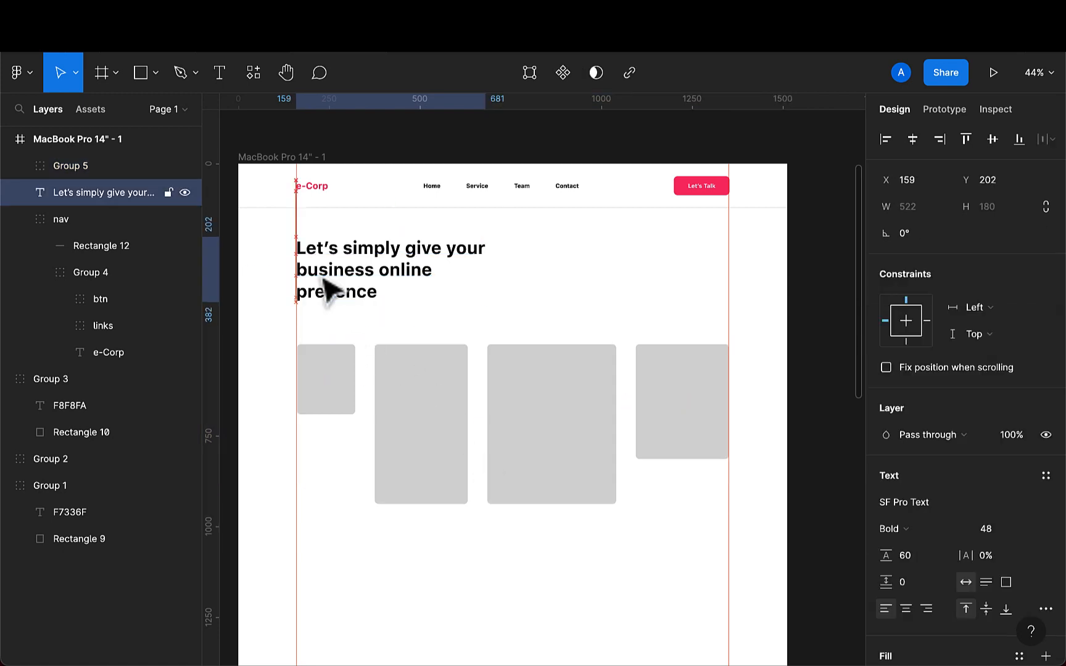
drag(327, 288, 328, 291)
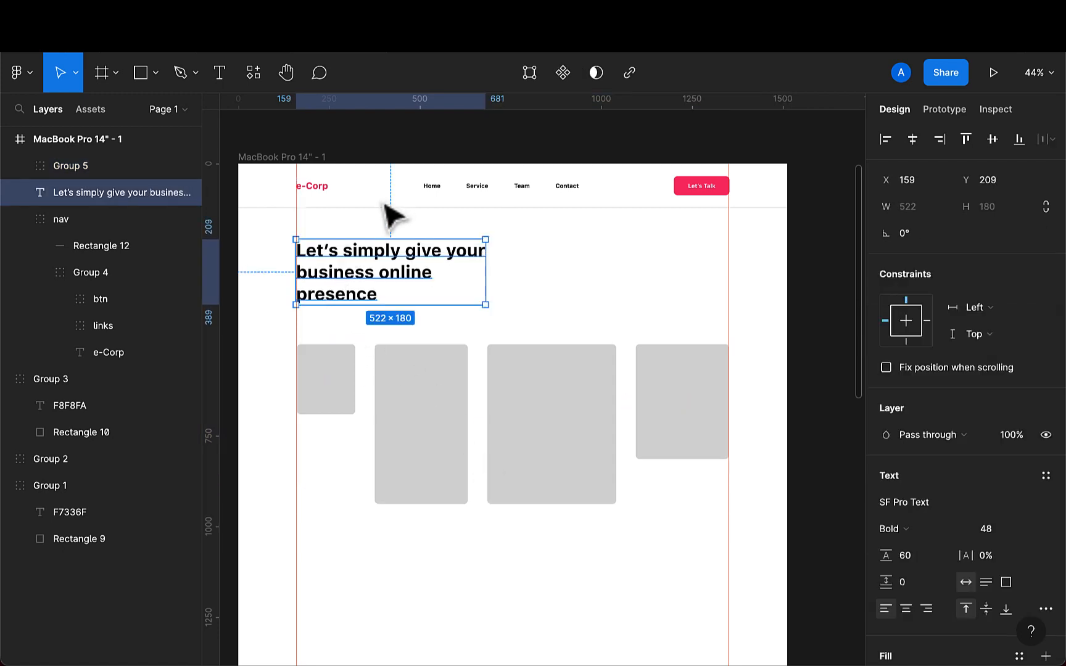
- Select the nav, headline and image group and distribute their vertical spacing evenly
click(388, 219)
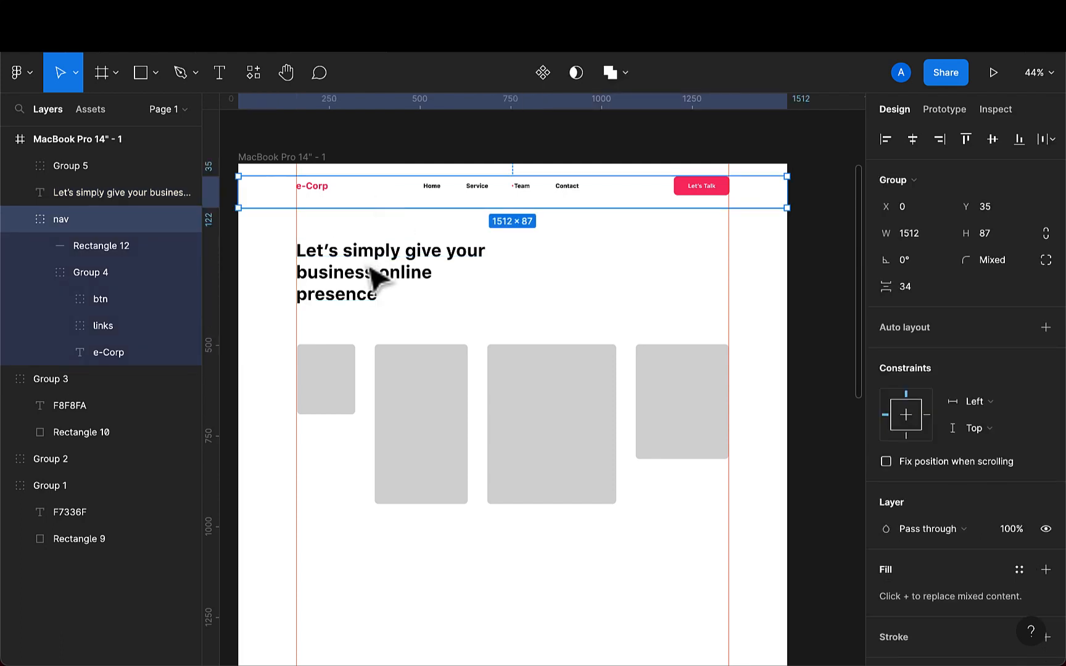
shift+click(373, 281)
shift+click(336, 384)
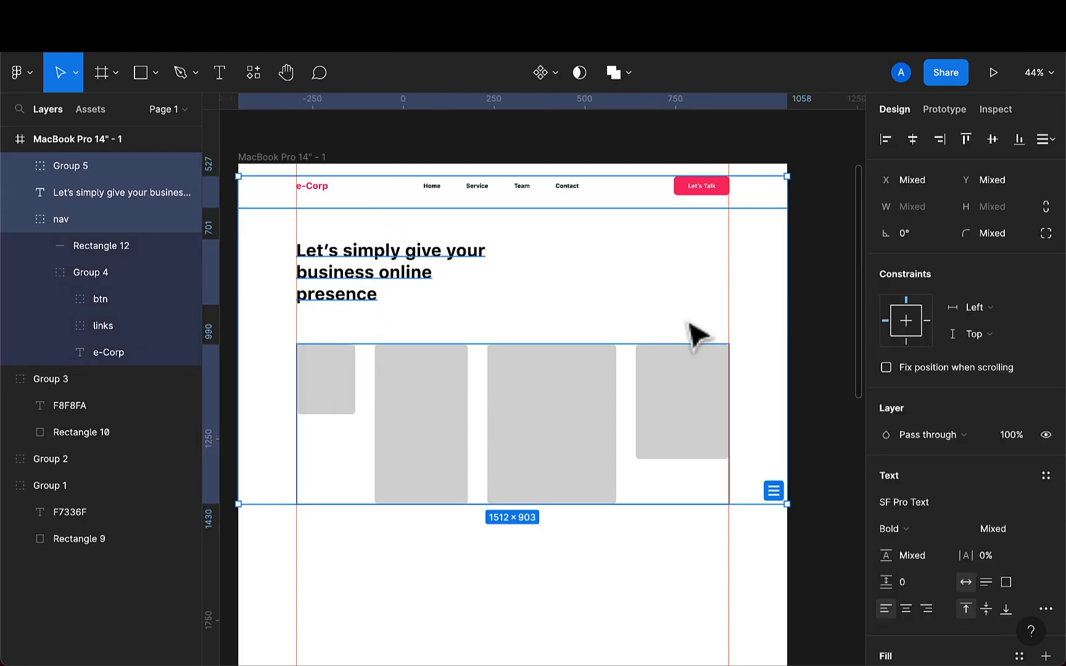
click(775, 493)
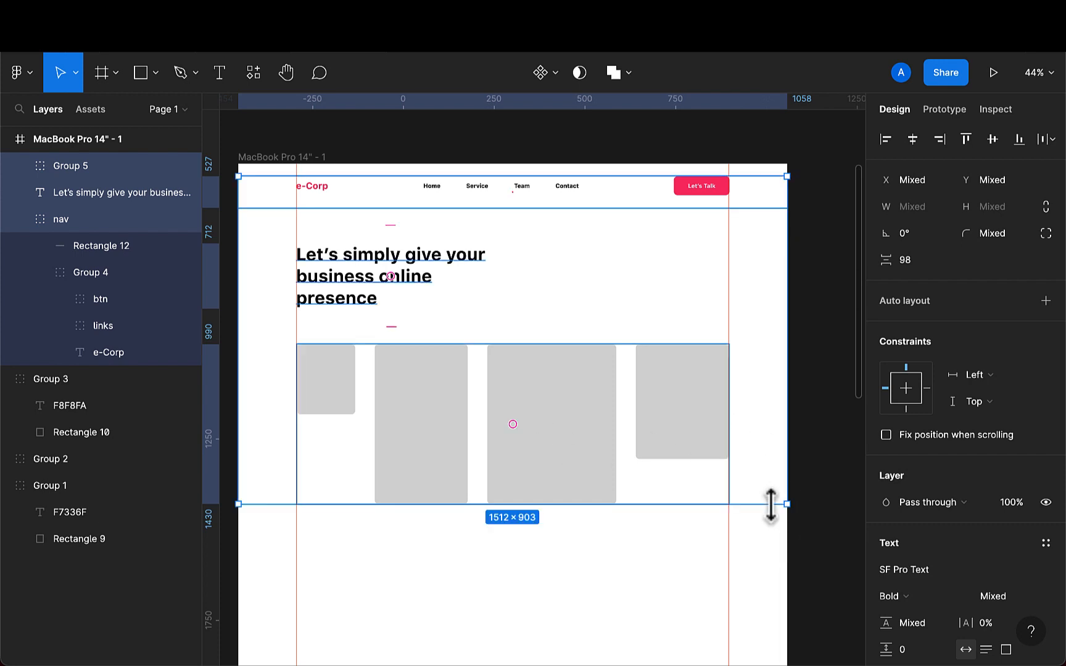
key(super+z)
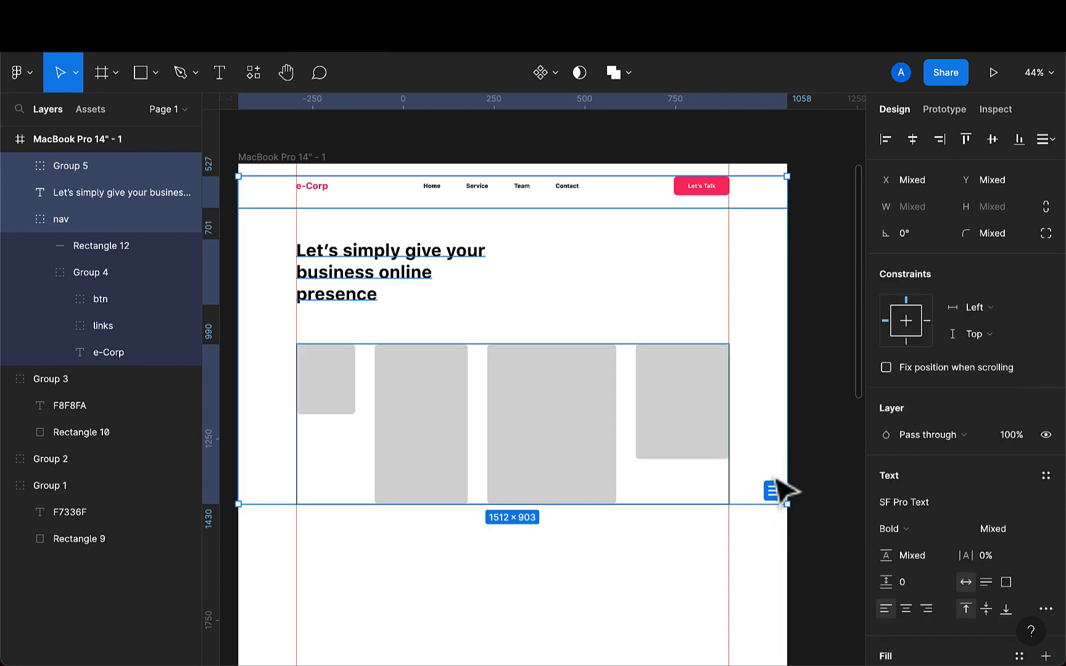
click(1049, 141)
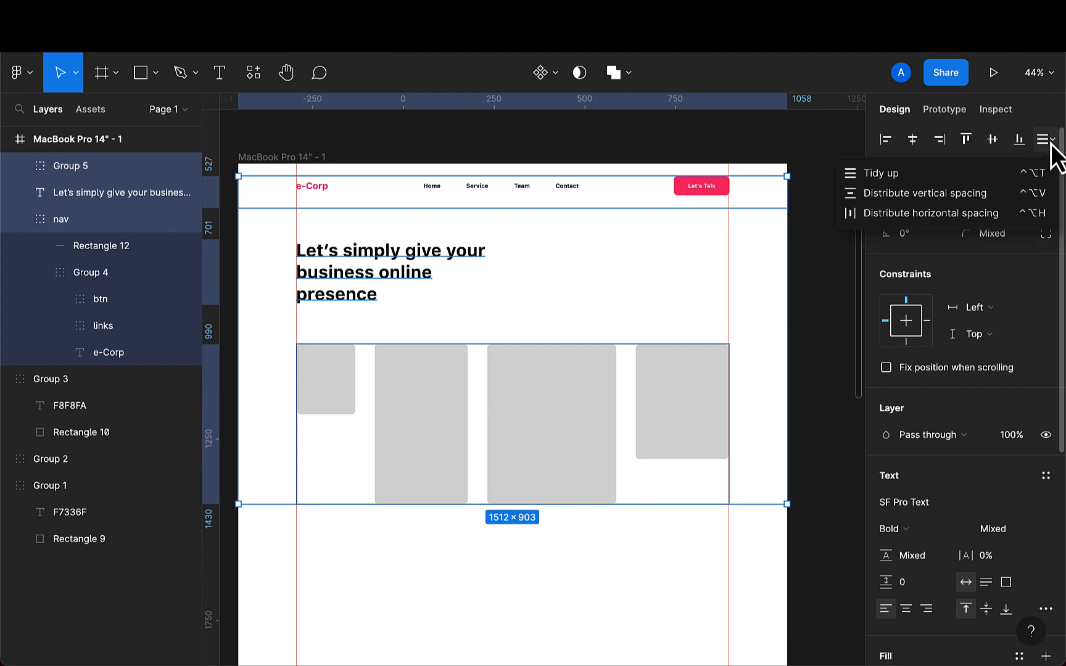
click(977, 195)
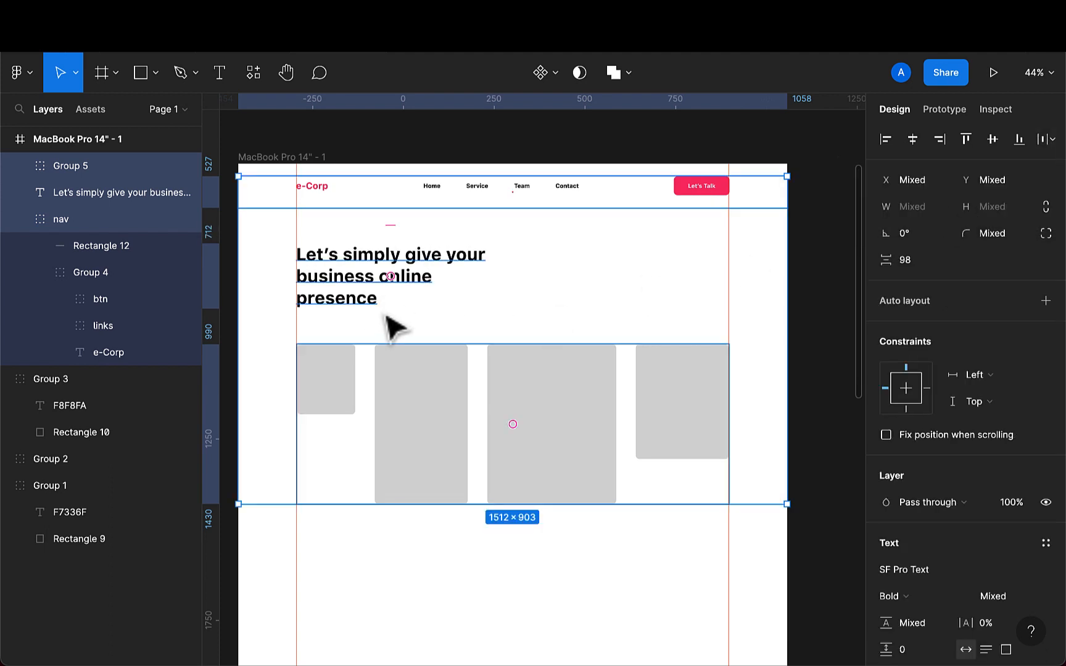
click(388, 576)
scroll(388, 575, down, 2)
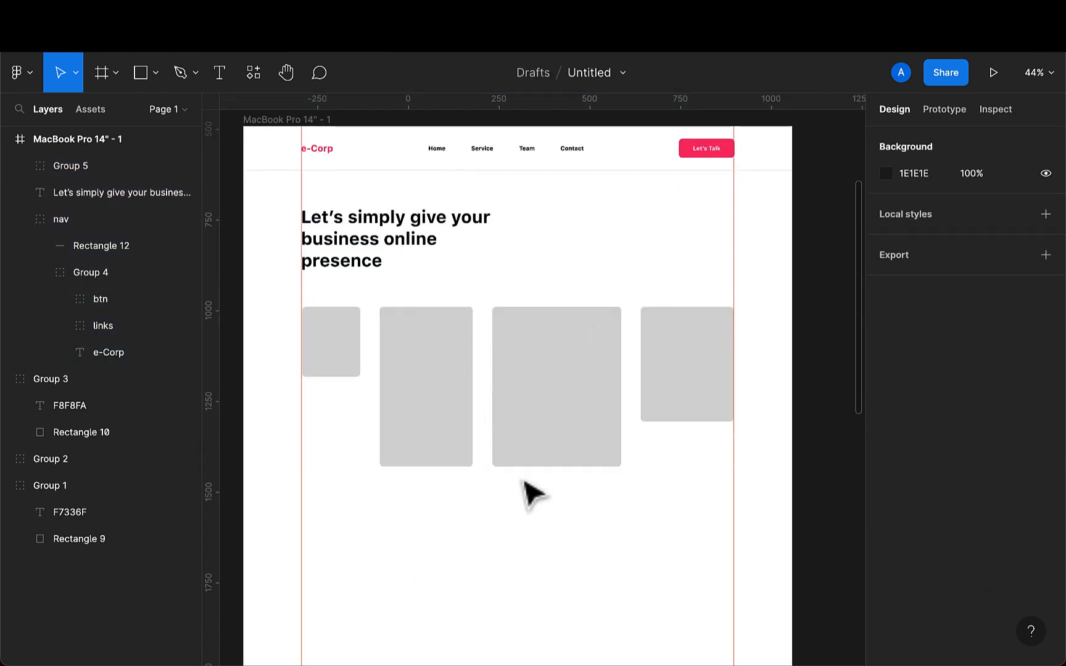
scroll(532, 493, down, 3)
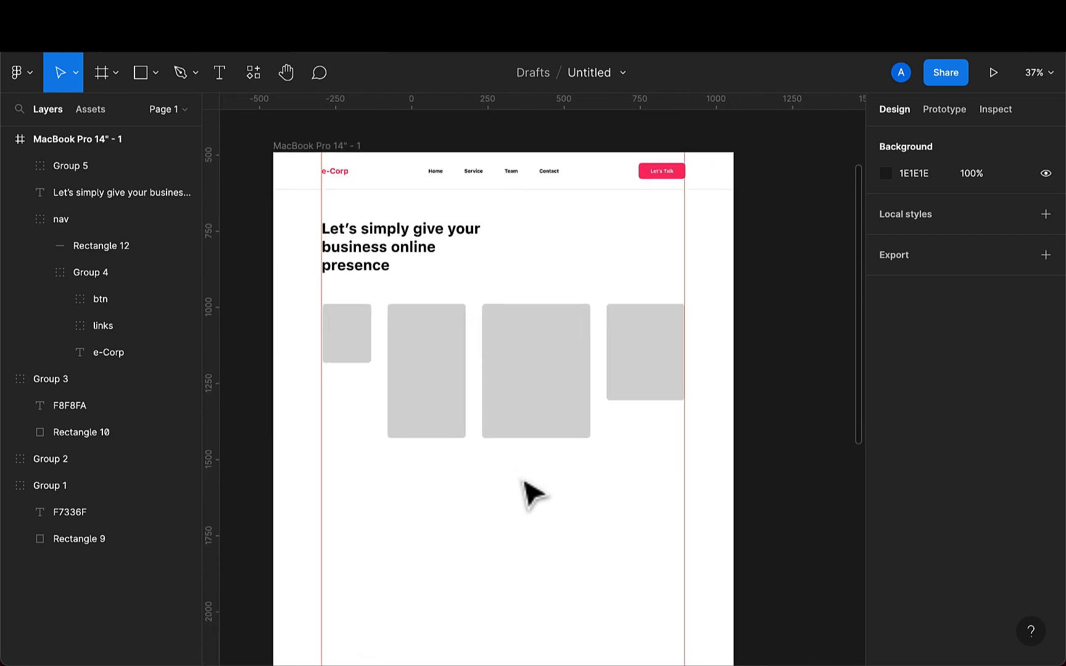
scroll(383, 385, up, 5)
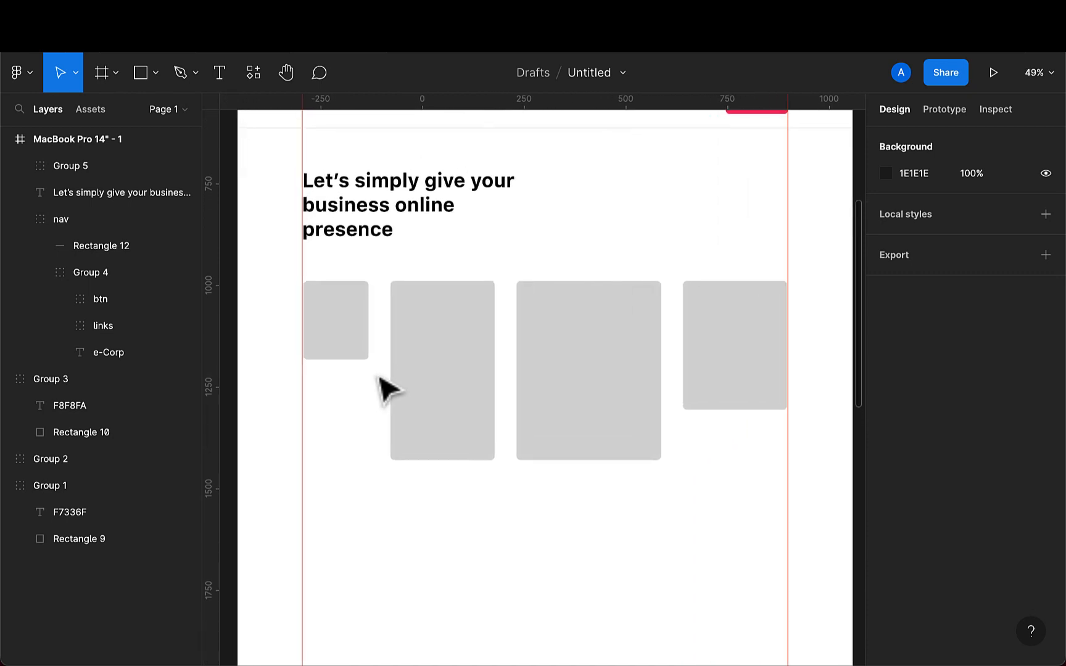
scroll(370, 379, up, 3)
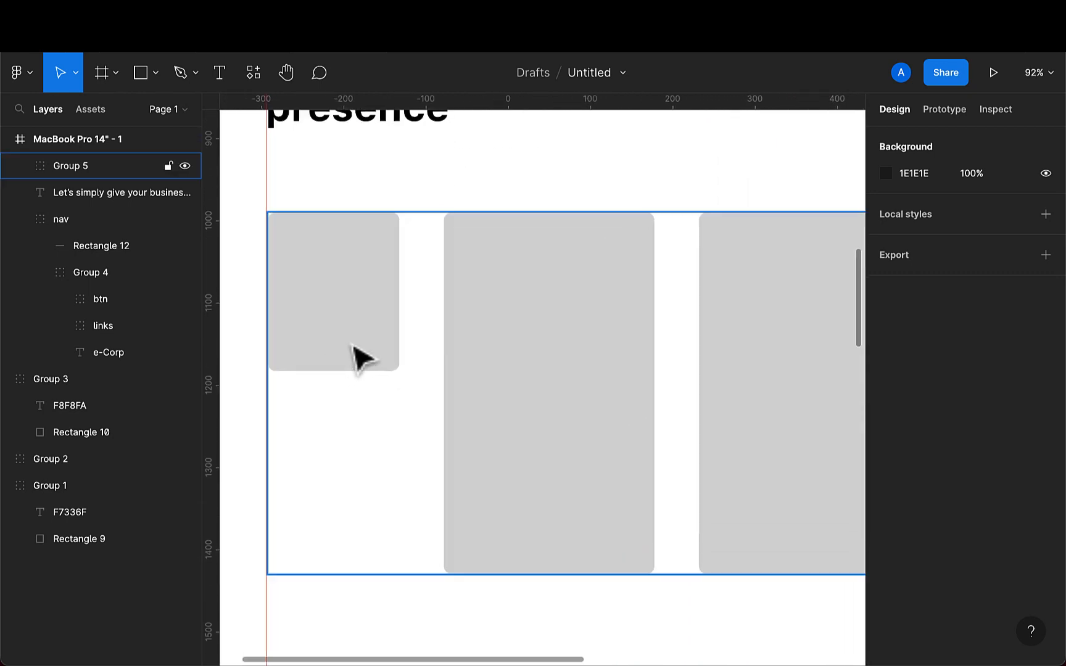
- Nudge the first image rectangle left to X 160
scroll(355, 345, up, 5)
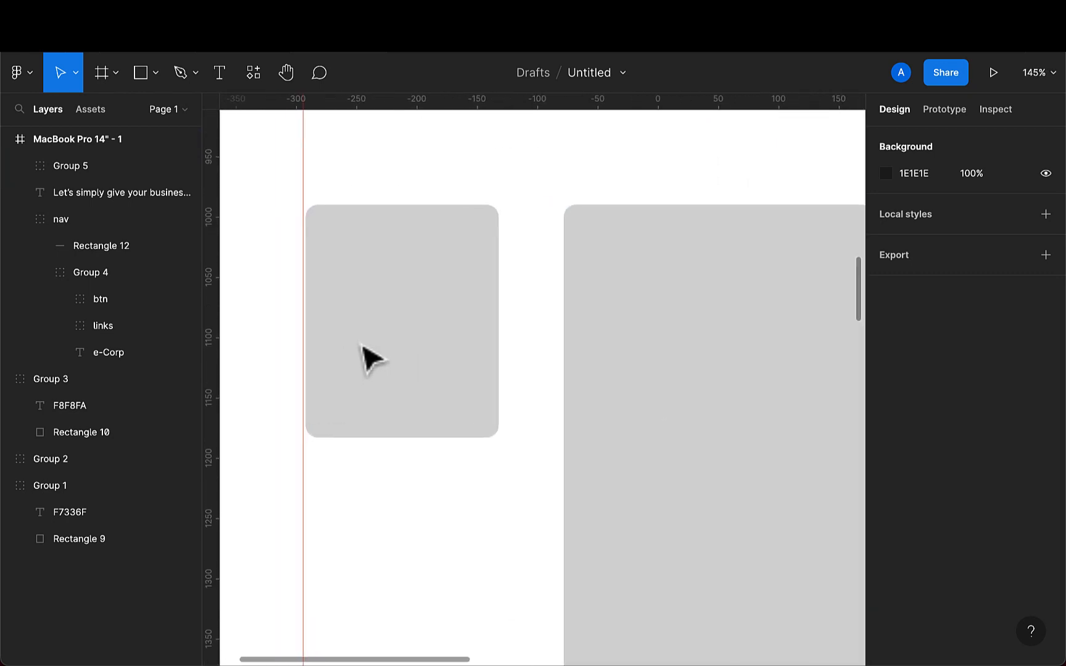
double_click(426, 363)
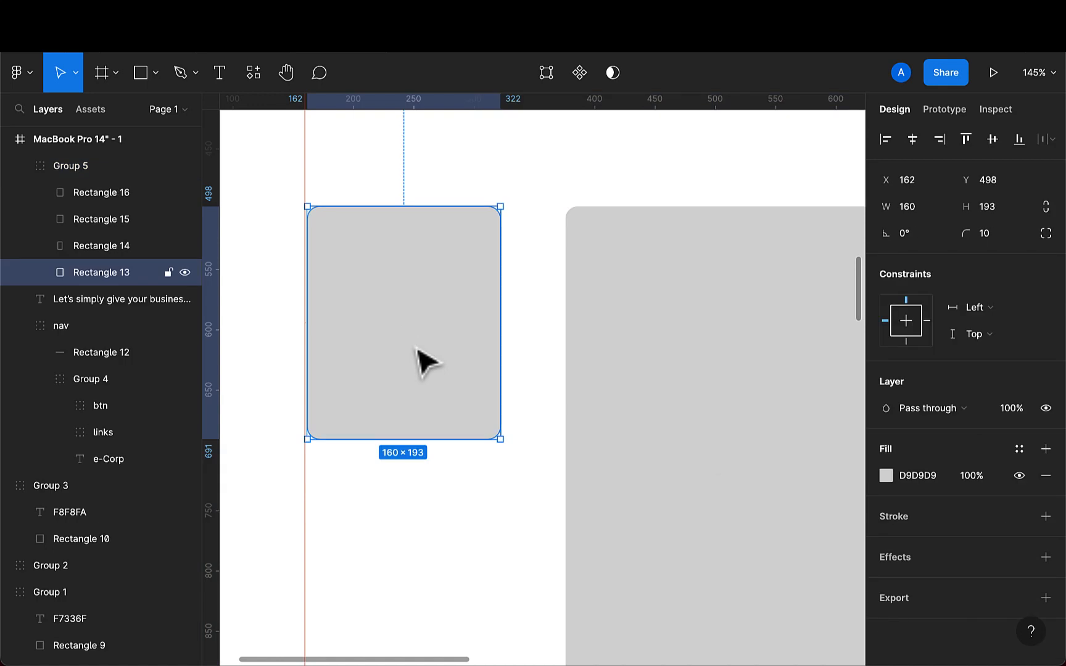
key(Left)
key(Left)
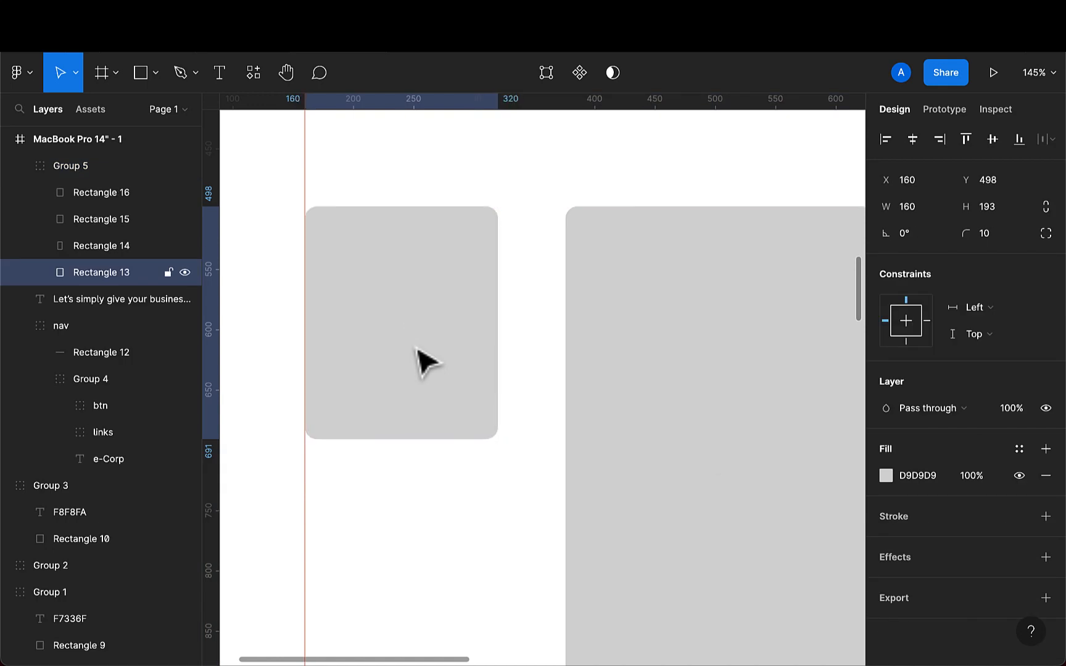
- Reselect the four image rectangles and redistribute their horizontal spacing evenly after the nudge
scroll(417, 349, down, 8)
shift+click(464, 374)
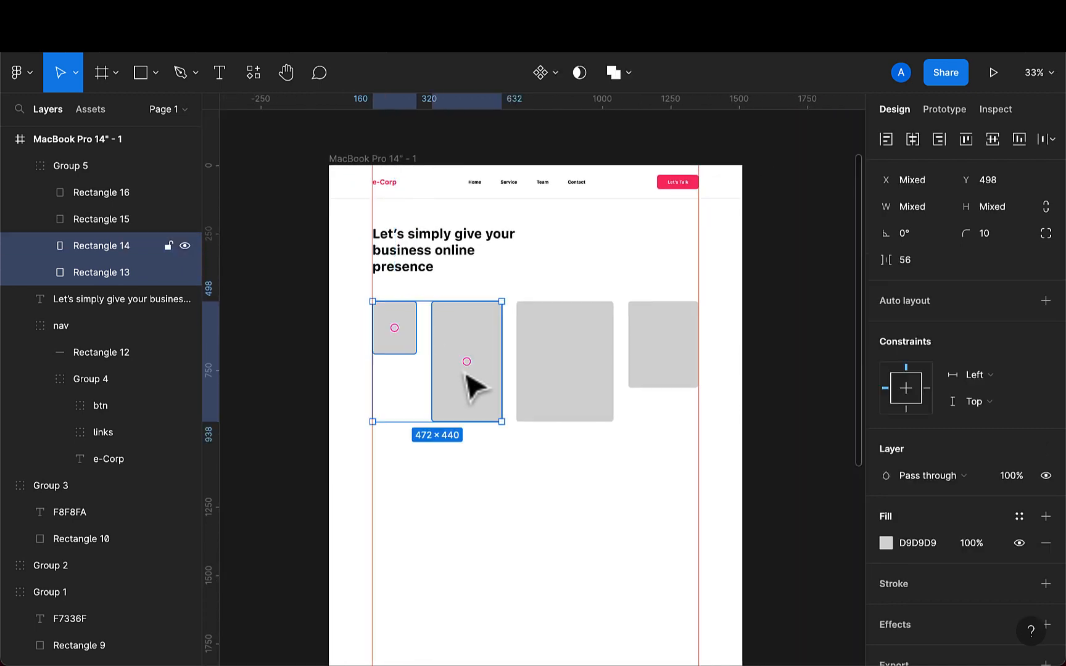
shift+click(588, 380)
shift+click(675, 374)
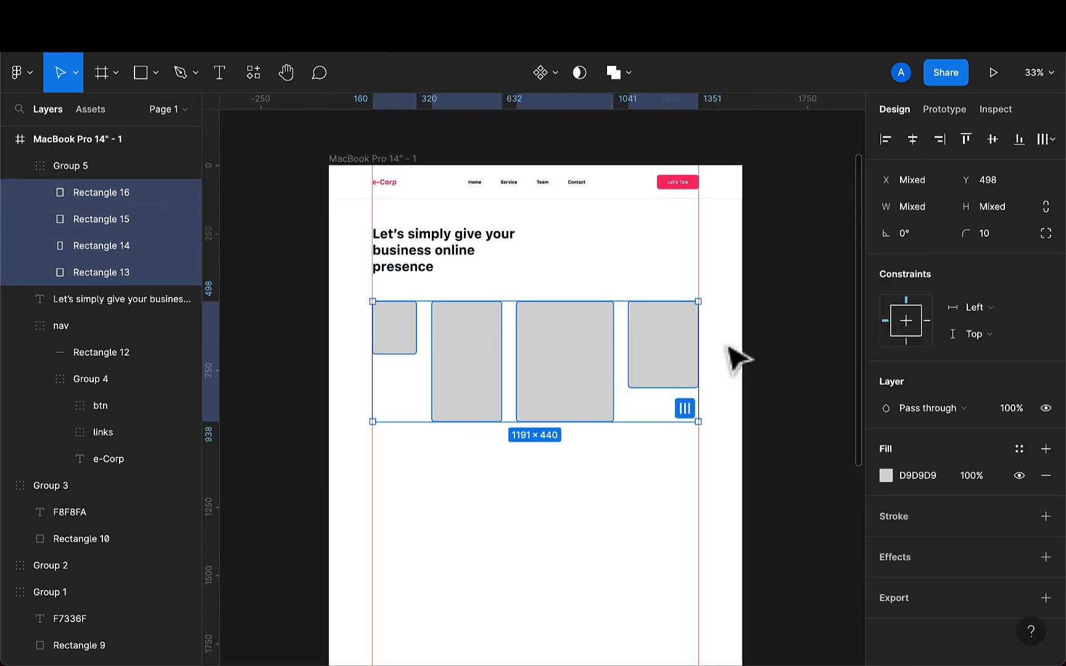
click(1054, 141)
click(964, 219)
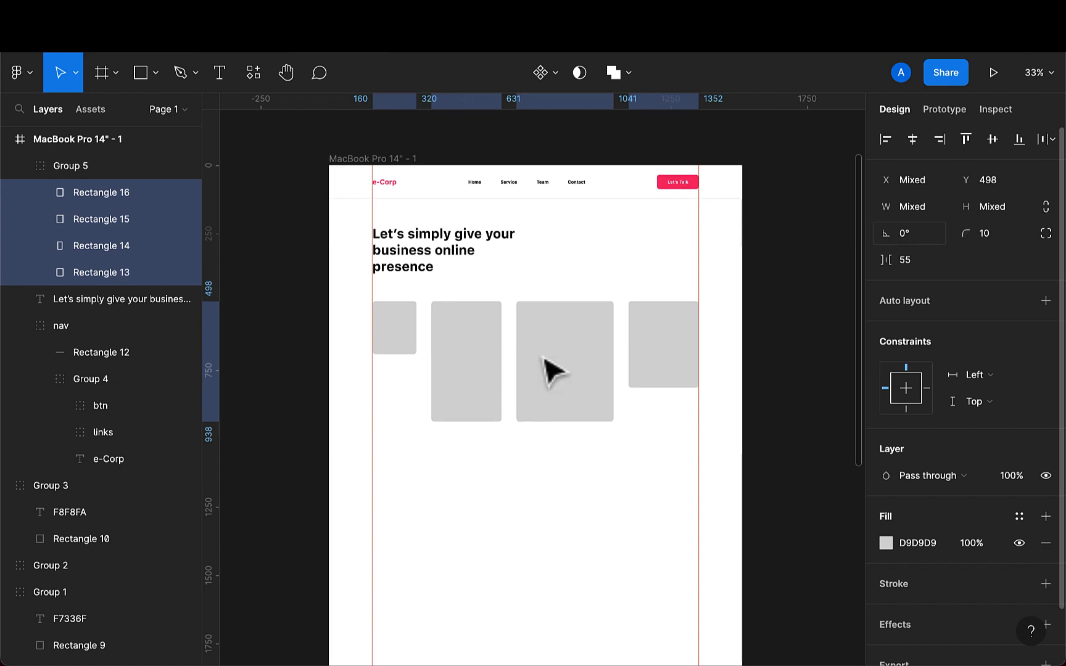
click(488, 490)
- Draw a circle about 152 × 152 on the left, below the image placeholders
scroll(490, 494, down, 1)
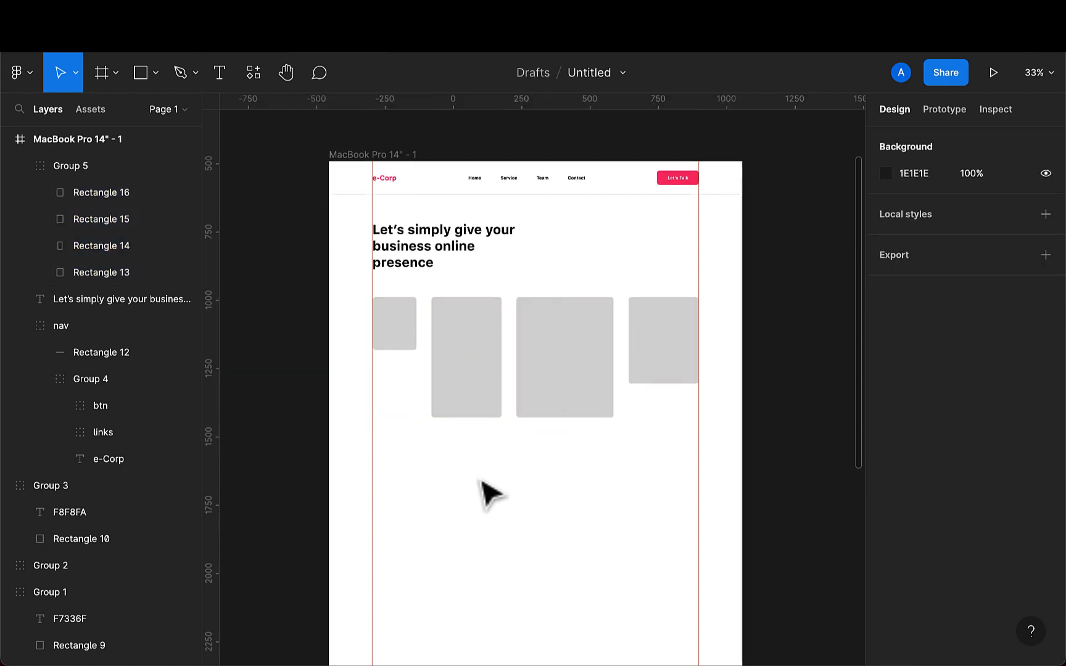
scroll(481, 481, down, 2)
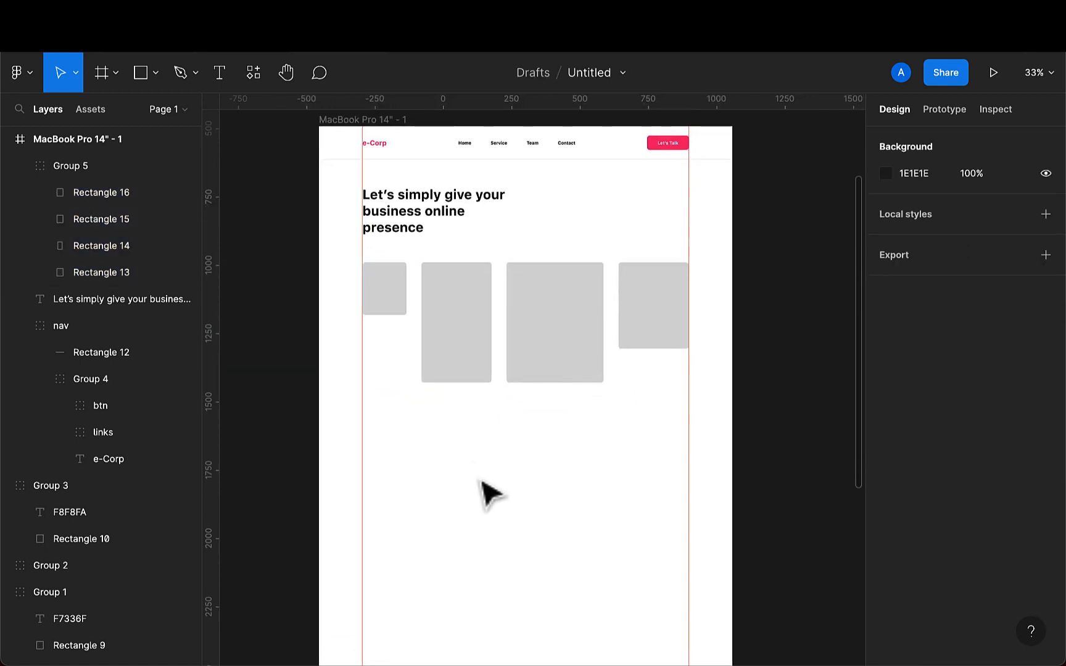
click(155, 74)
click(118, 173)
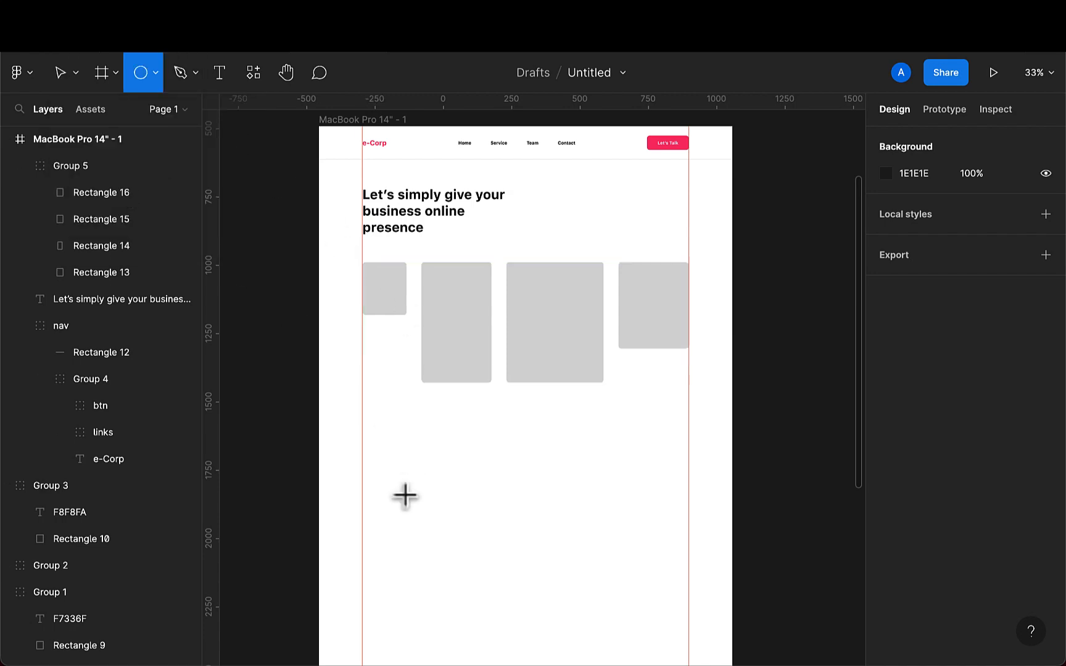
scroll(405, 495, down, 3)
drag(368, 417, 390, 458)
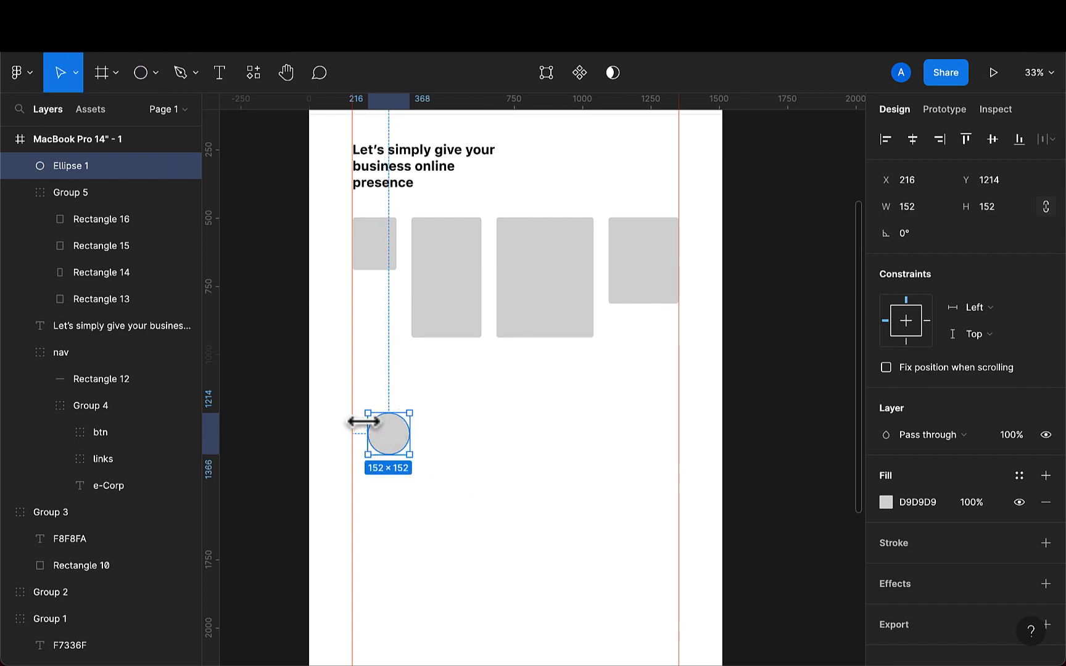
- Duplicate the circle and place the copy to the right at about X 889
drag(382, 440, 577, 421)
key(super+d)
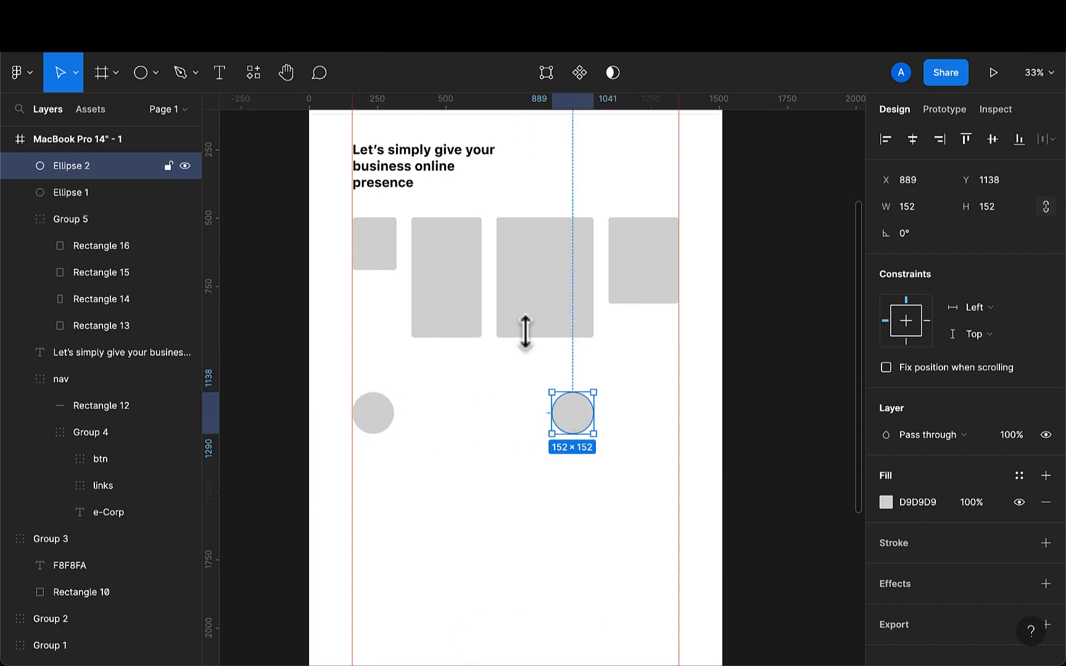
- Copy the headline text and paste it as a new text layer between the two circles
double_click(368, 169)
click(412, 182)
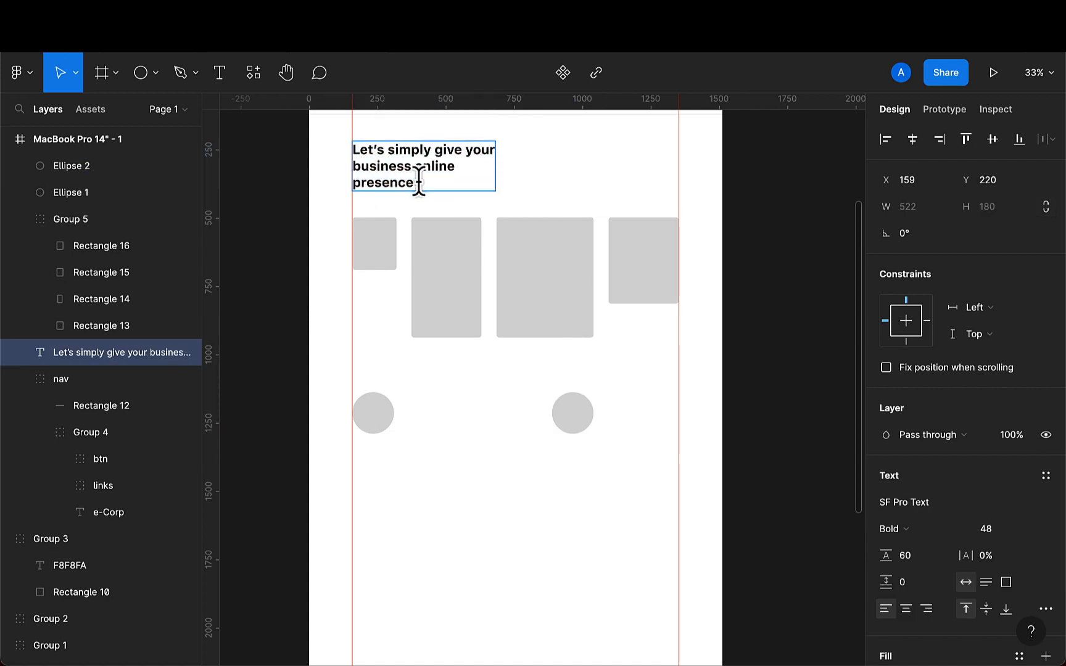
key(super+a)
key(super+c)
click(222, 82)
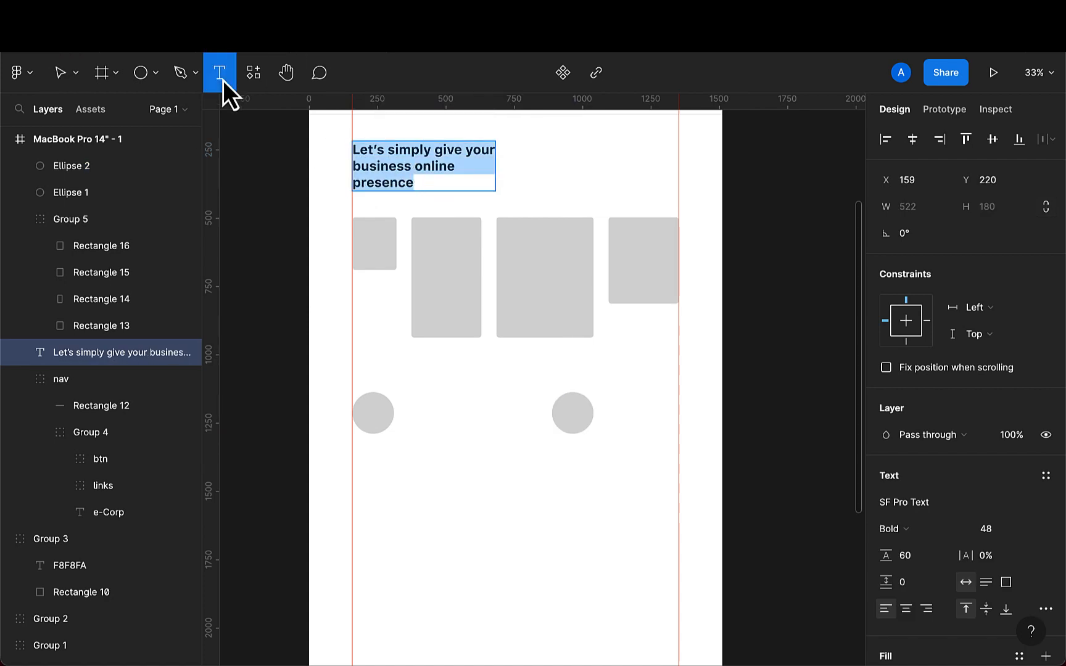
click(407, 414)
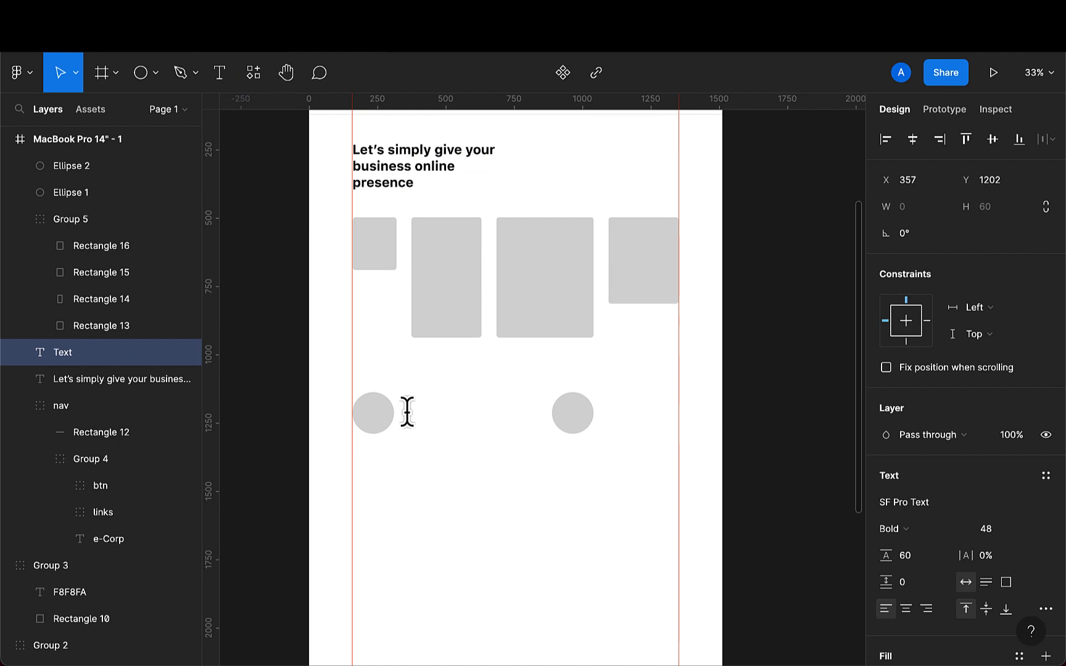
key(super+v)
key(Escape)
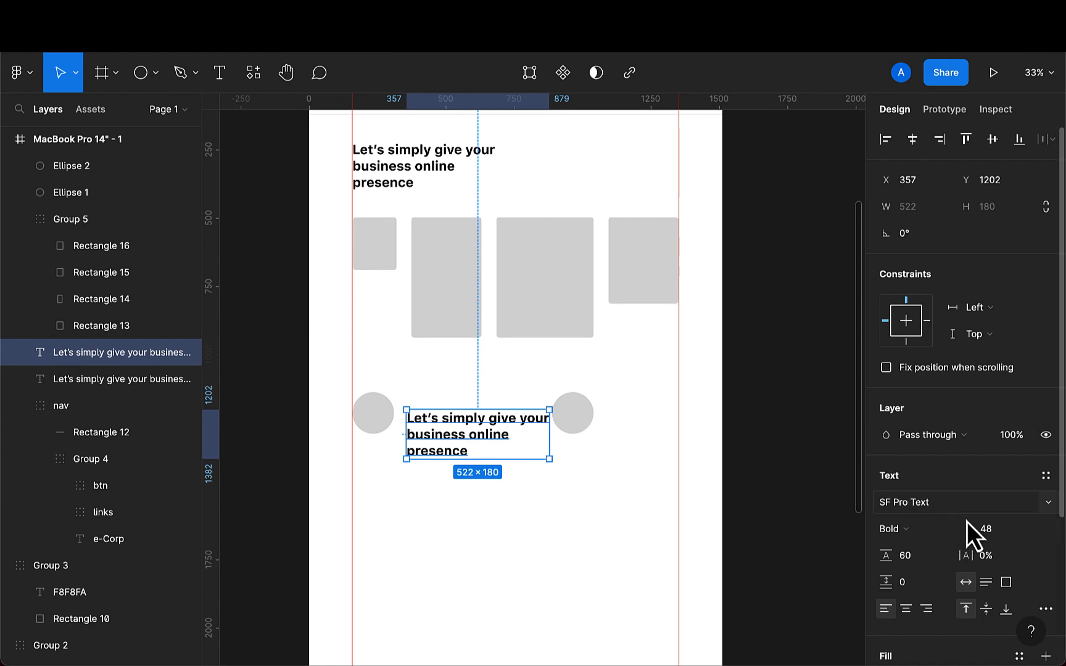
- Set the pasted text's font size to 16 and widen its box to about 380
click(996, 534)
key(Return)
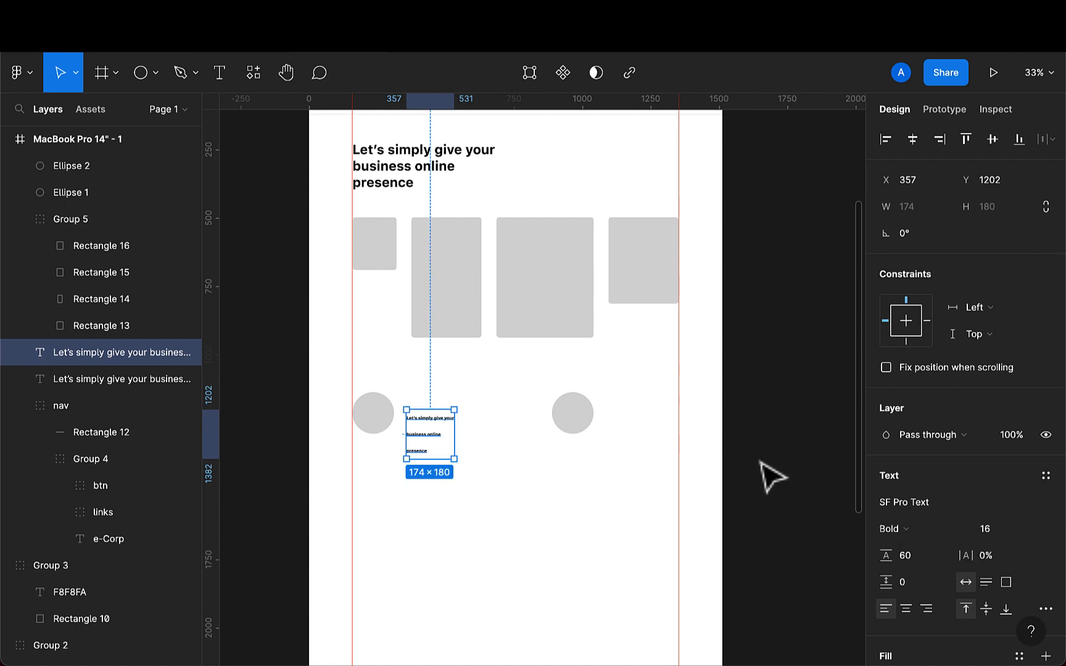
drag(450, 440, 510, 440)
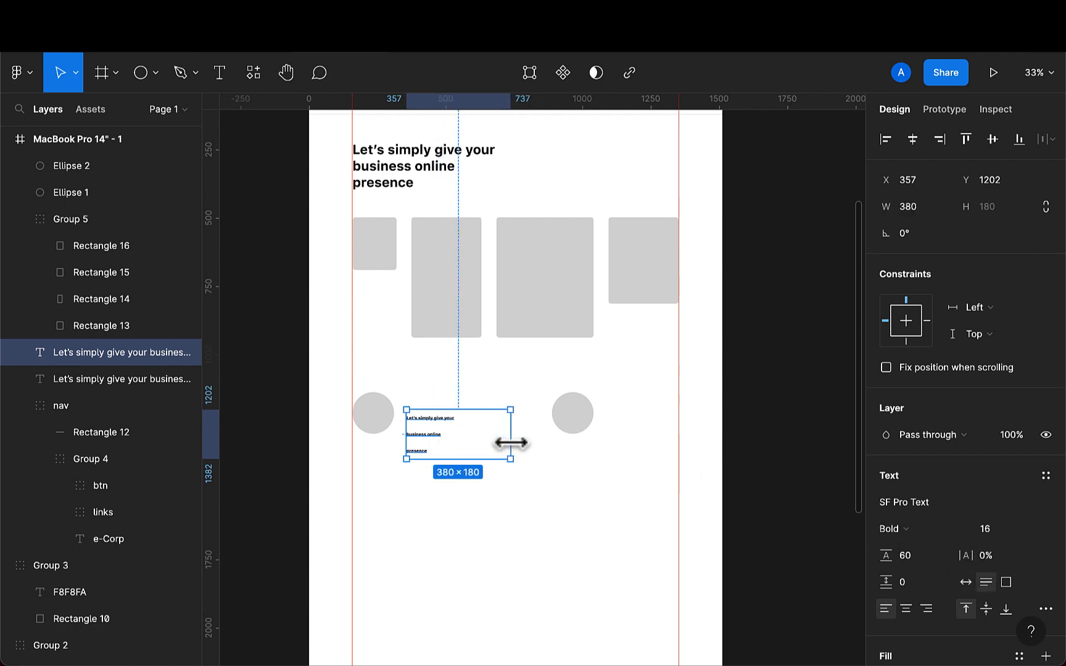
- Remove the line break before "business" in the pasted text
scroll(424, 453, up, 5)
double_click(409, 436)
click(402, 433)
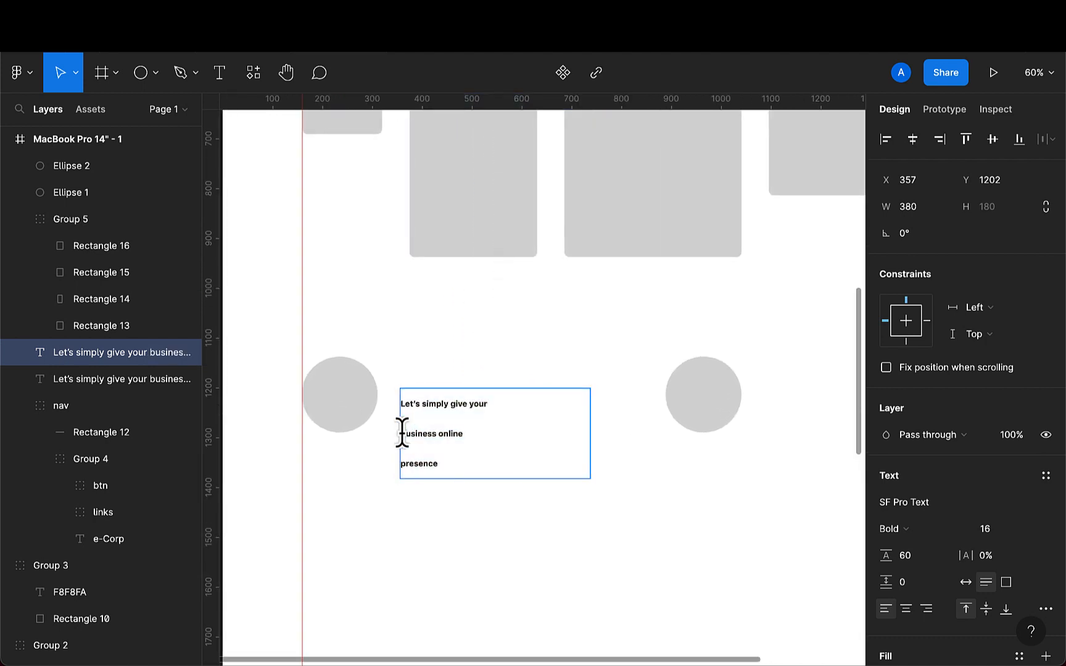
key(BackSpace)
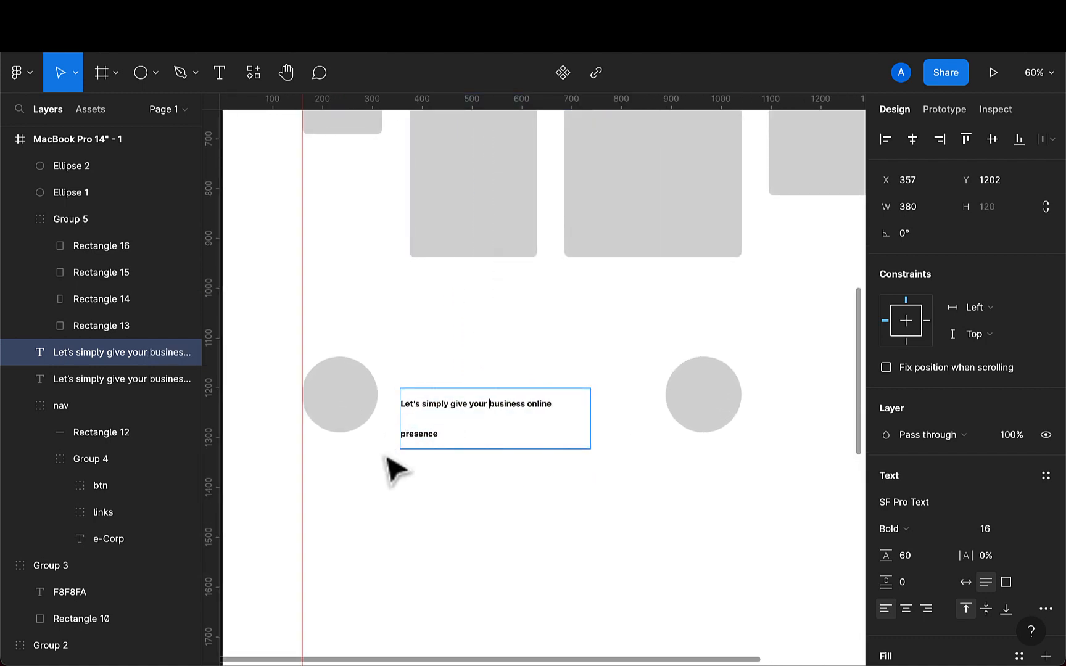
key(Escape)
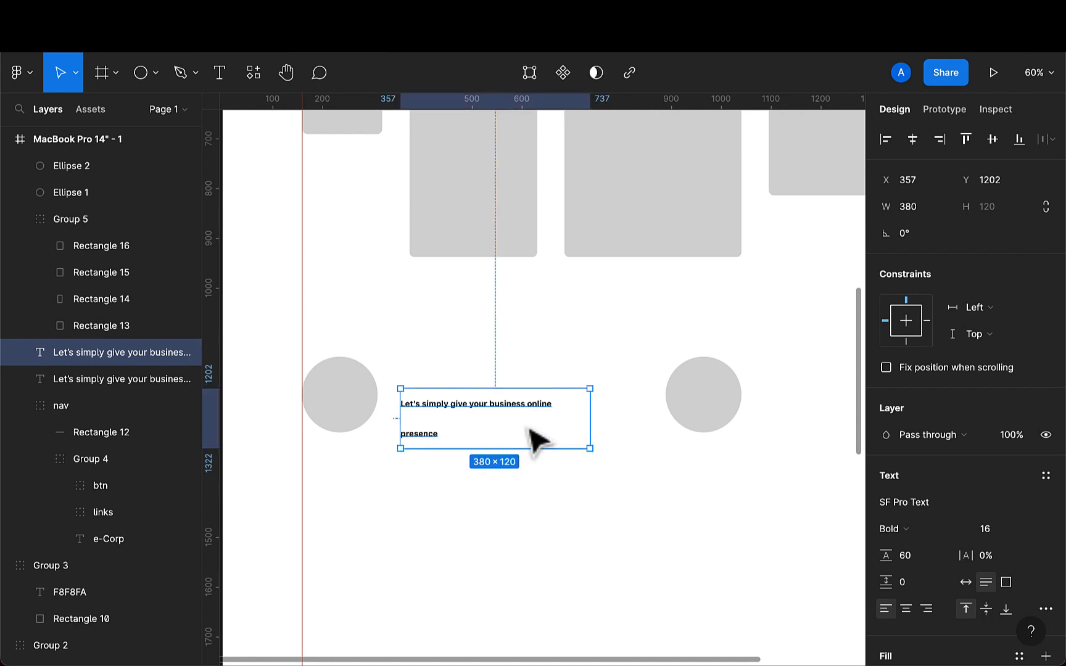
- Set the pasted text's line height to 0
key(BackSpace)
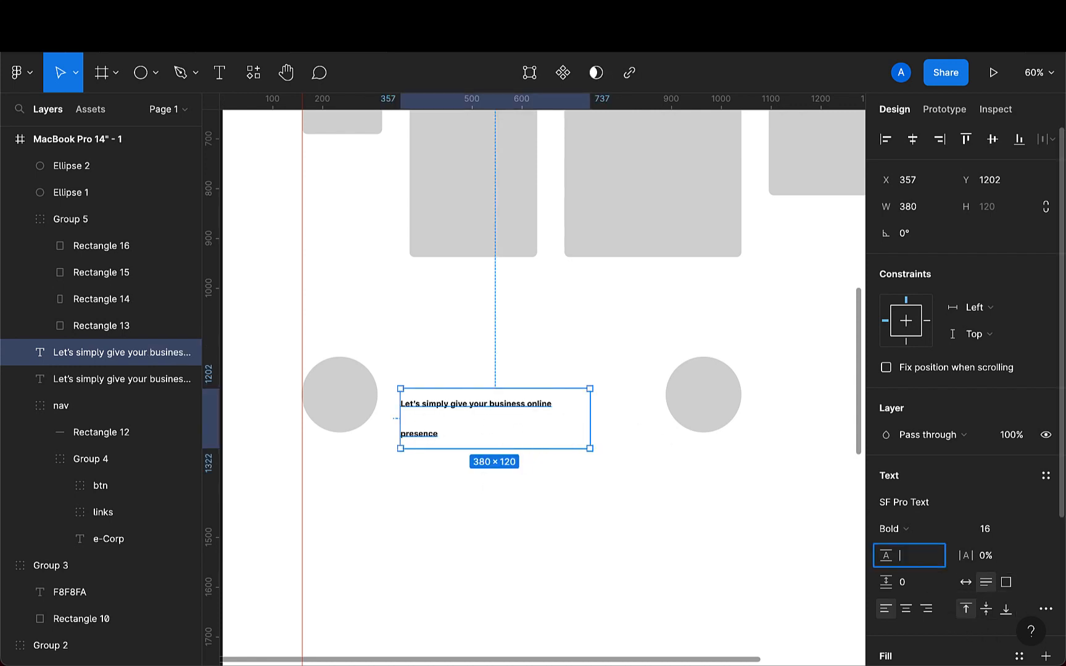
text(0)
key(Return)
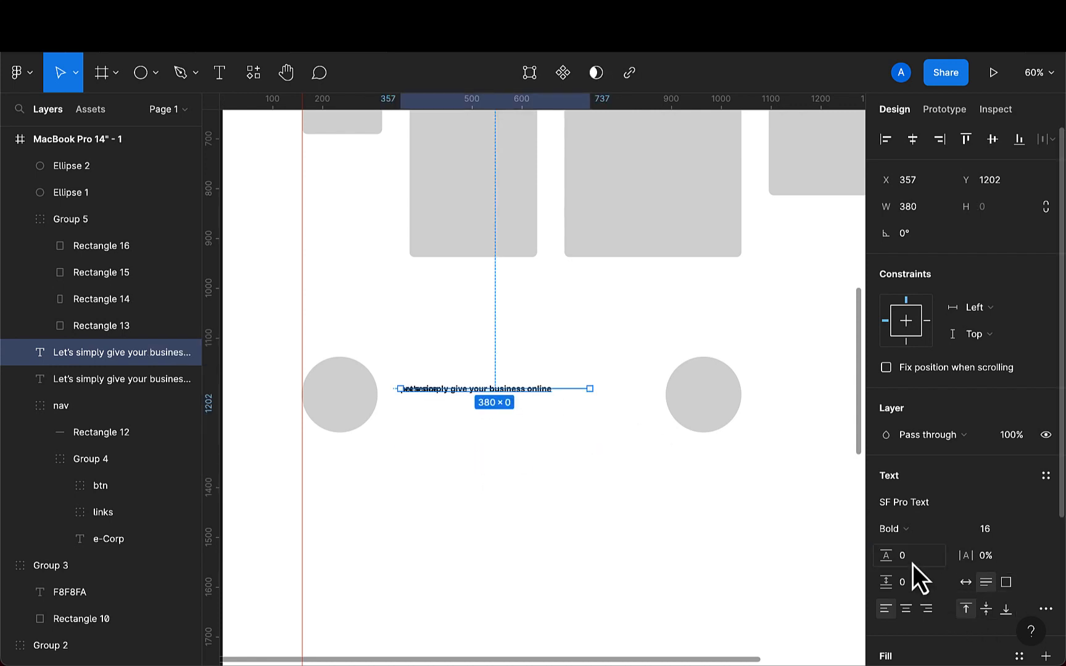
- Set the pasted text's line height to Auto and switch its box to auto width
click(912, 558)
key(BackSpace)
text(auto)
key(Return)
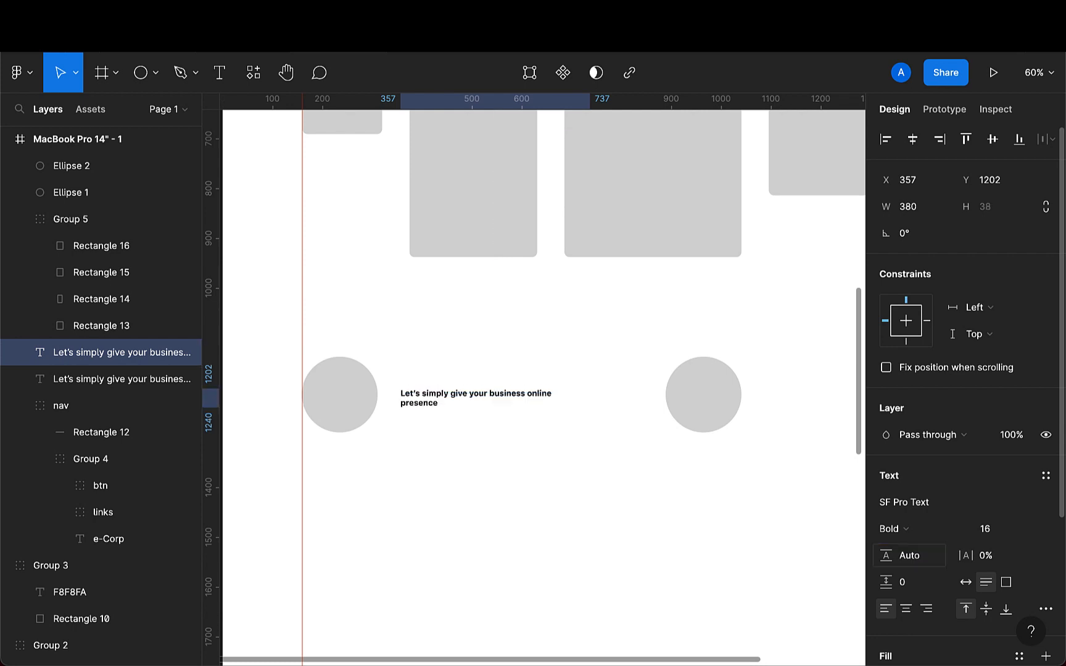
scroll(447, 452, up, 2)
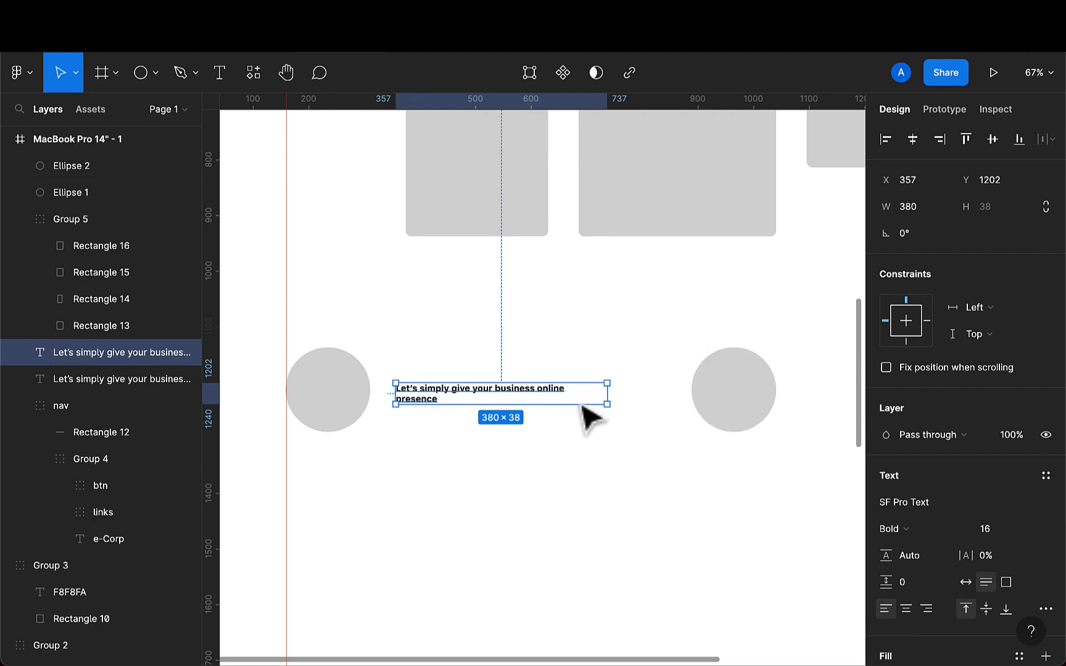
click(966, 583)
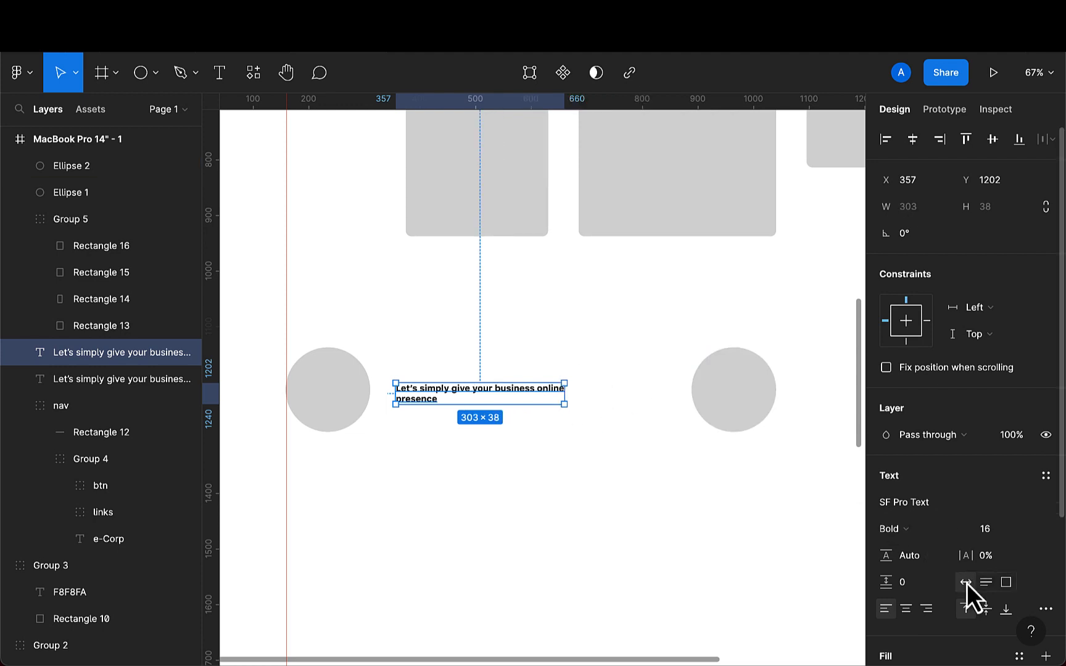
- Set the pasted text's weight to Medium and move it to X 348, Y 1214
click(929, 530)
click(919, 468)
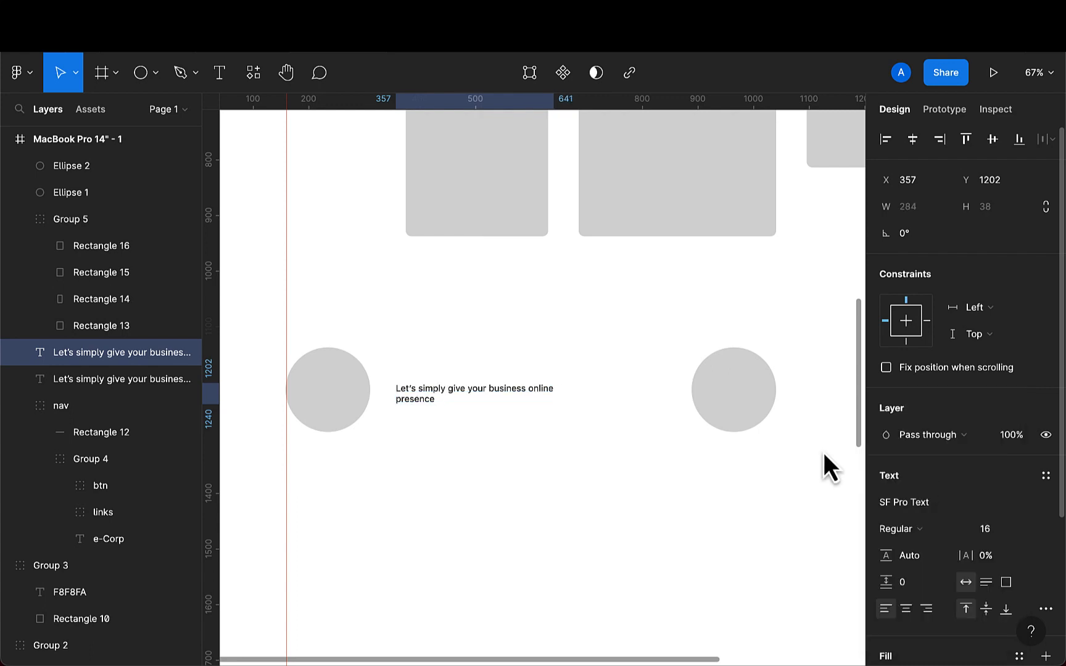
scroll(509, 424, up, 1)
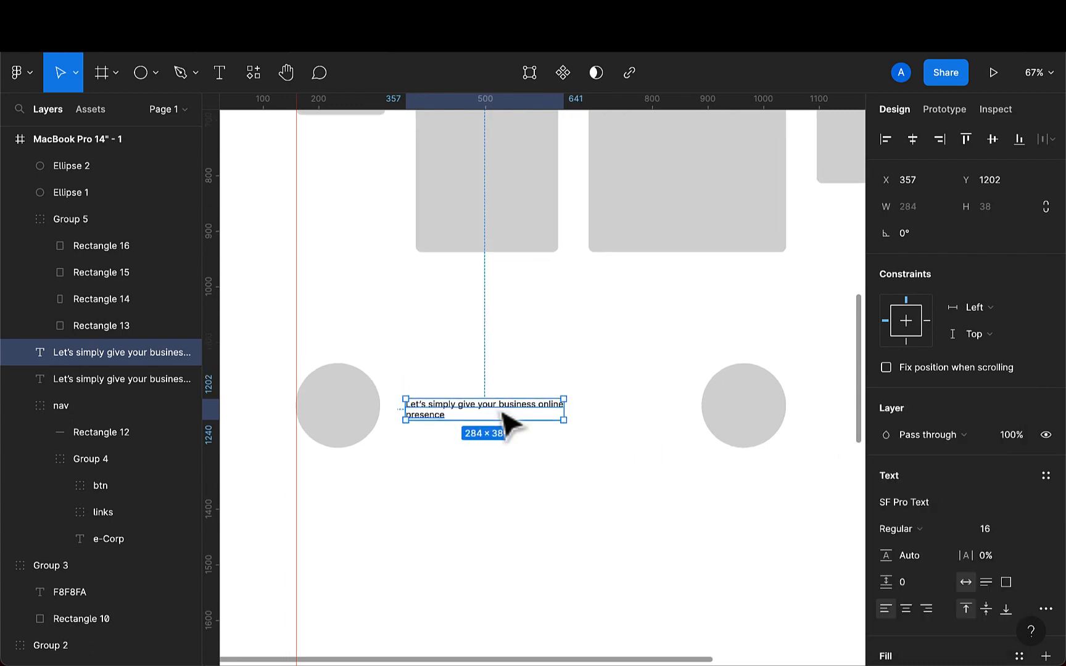
click(900, 532)
click(916, 549)
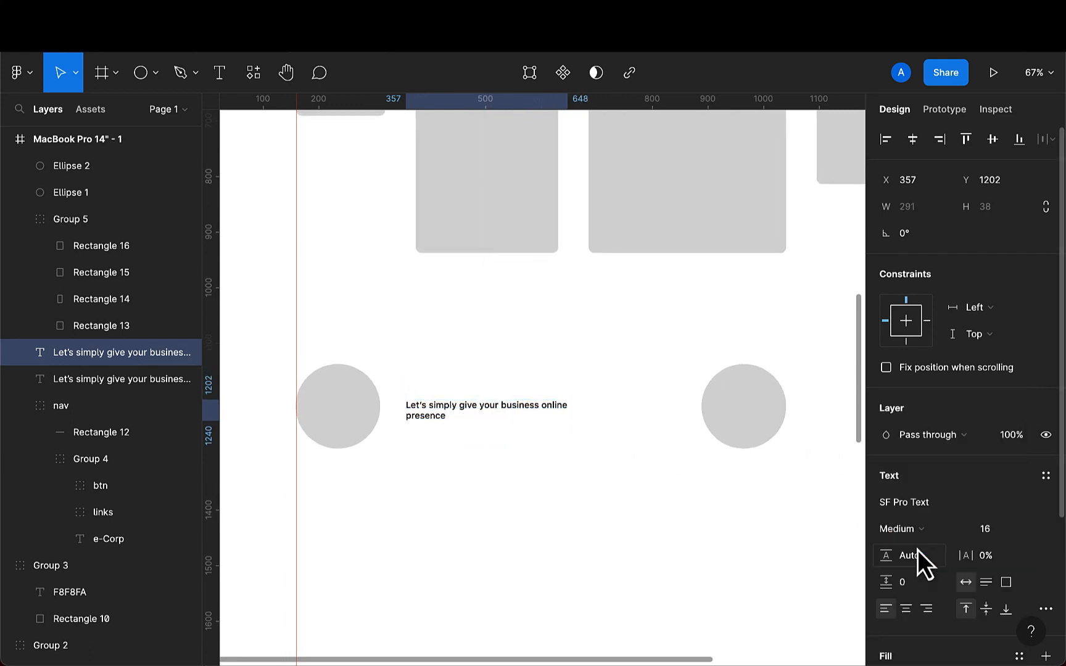
drag(437, 417, 431, 418)
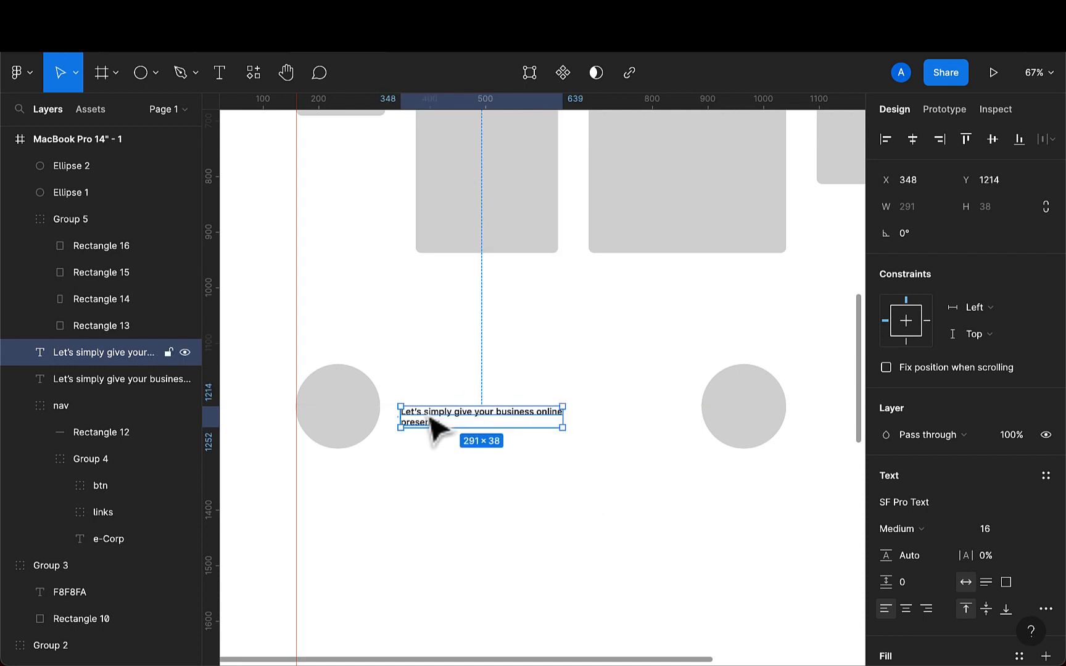
- Add a text layer reading "24 Hours service" above the paragraph text
click(217, 85)
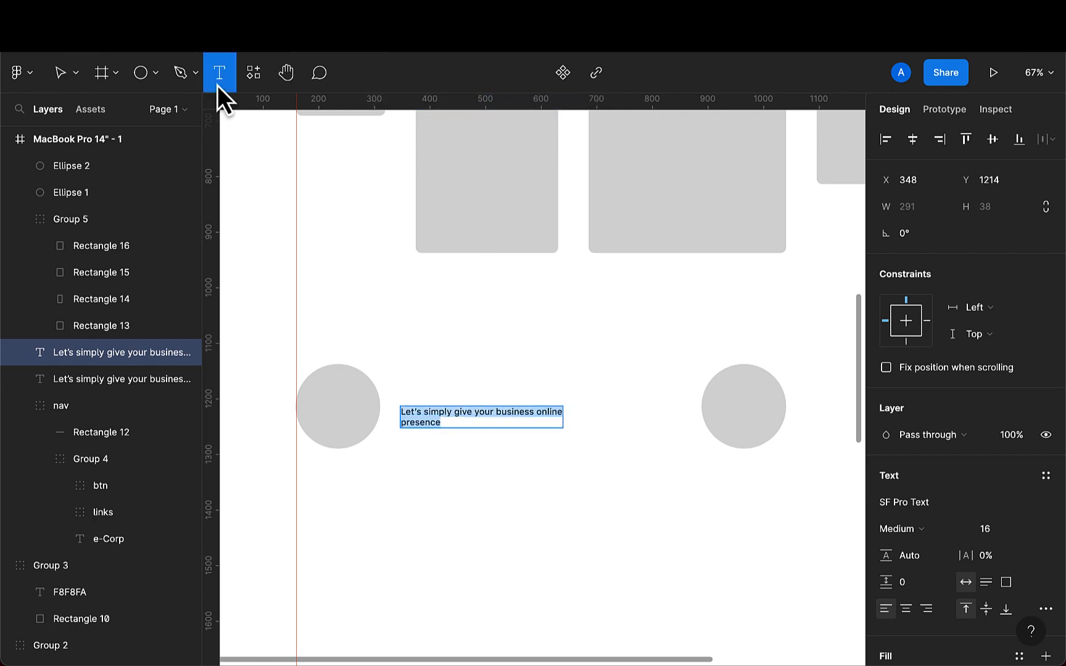
click(426, 381)
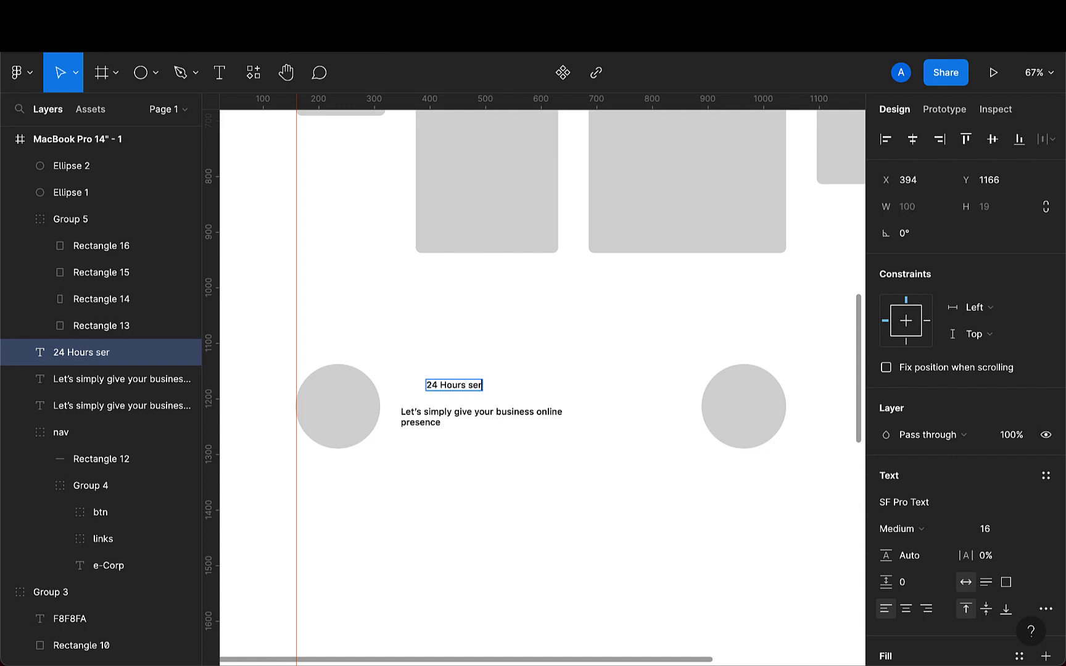
text(24 Hours service)
key(Escape)
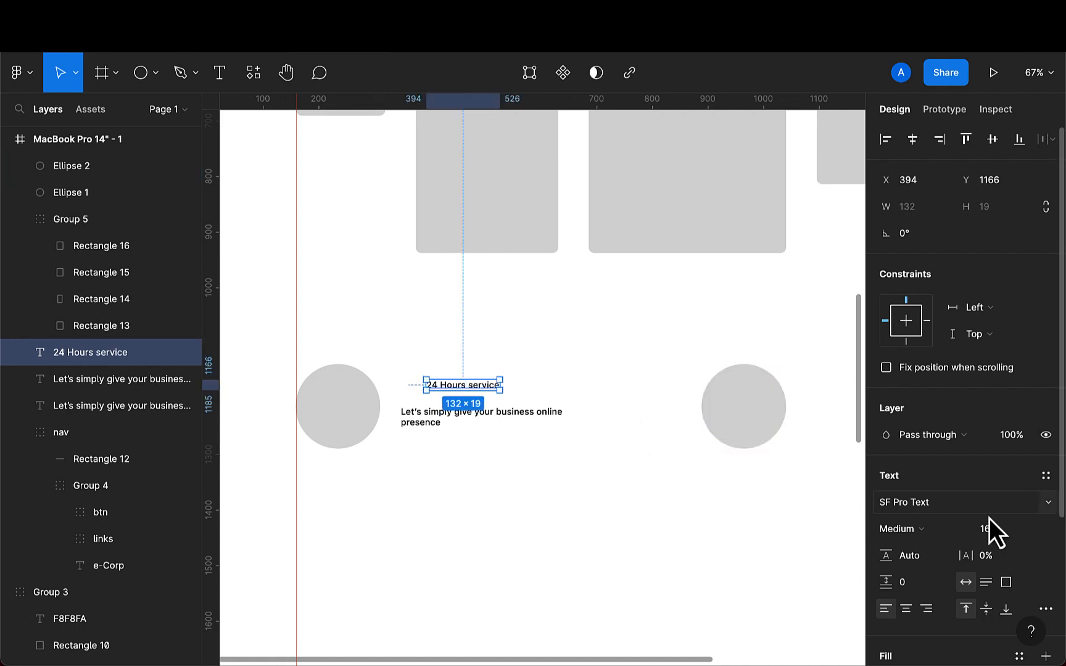
- Set the "24 Hours service" title to font size 24 and Bold weight
key(BackSpace)
key(BackSpace)
text(24)
key(Return)
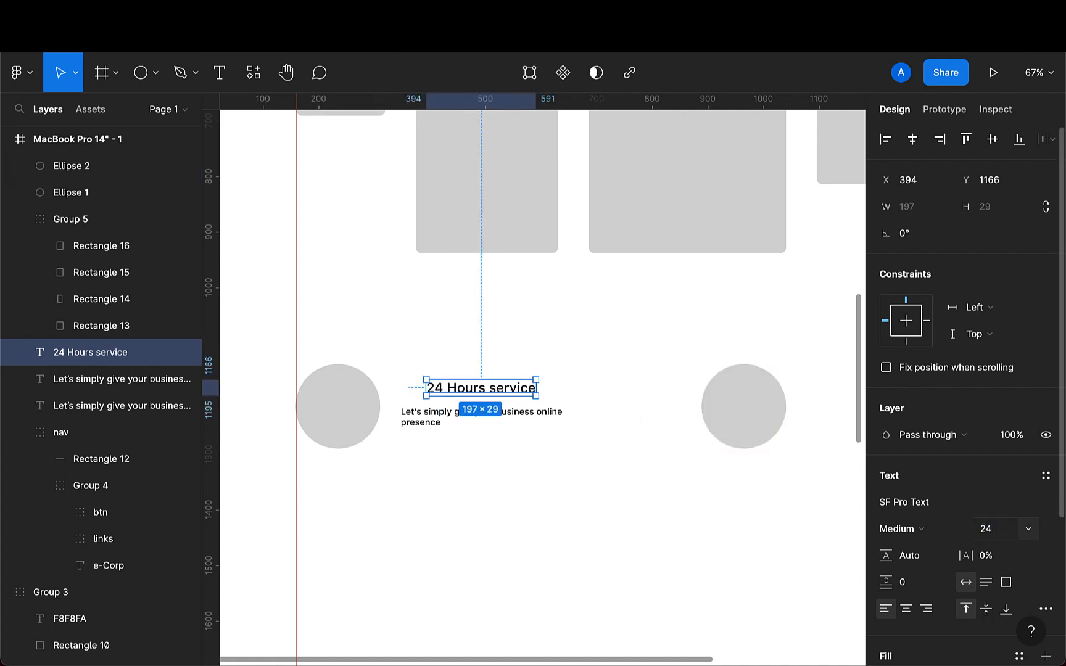
click(917, 533)
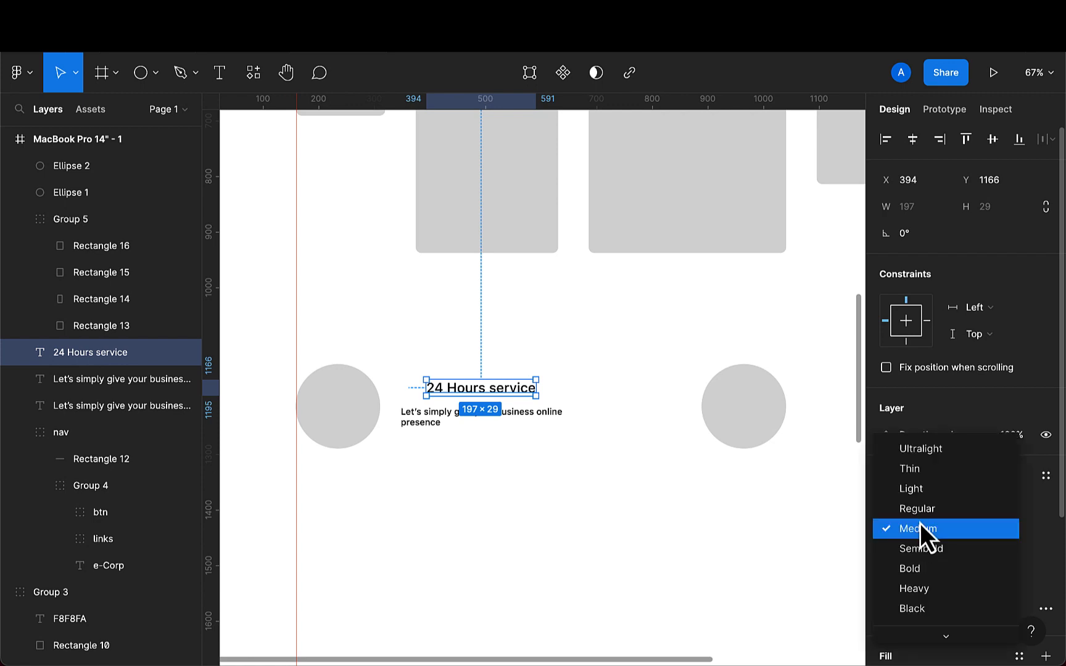
click(918, 566)
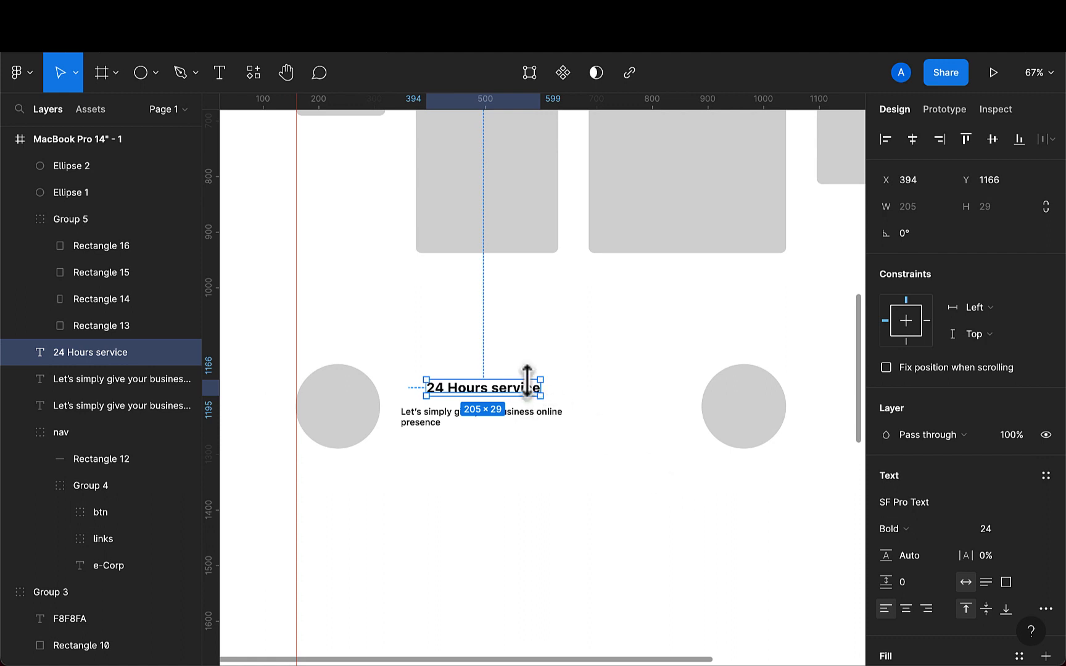
- Move the service title to X 348 and nudge it down to sit just above the paragraph
drag(528, 395, 492, 401)
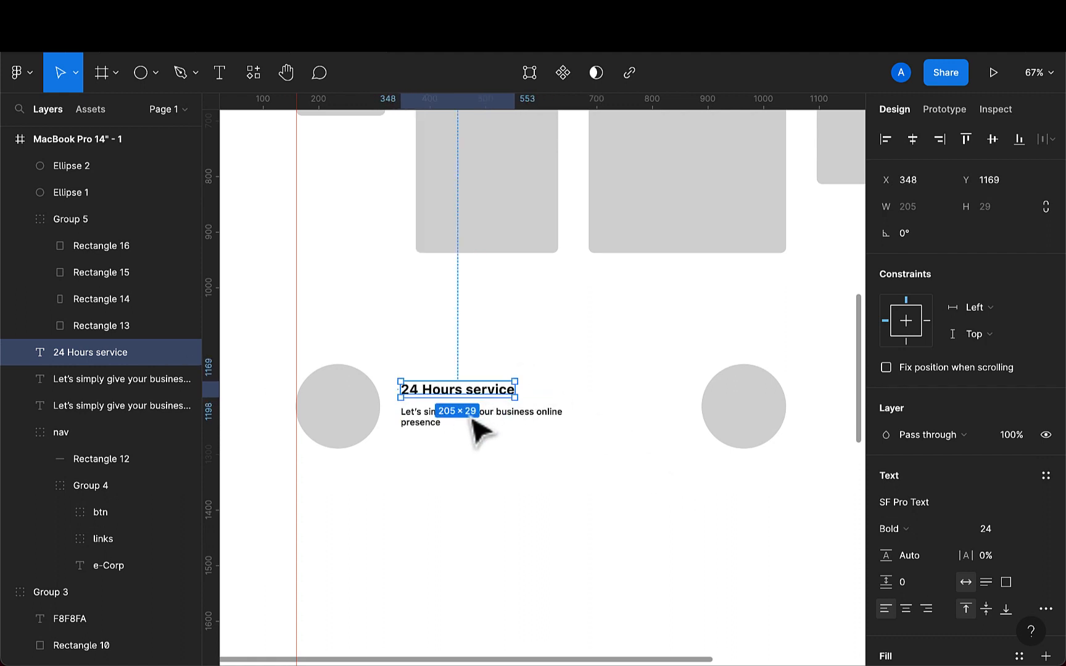
shift+click(441, 424)
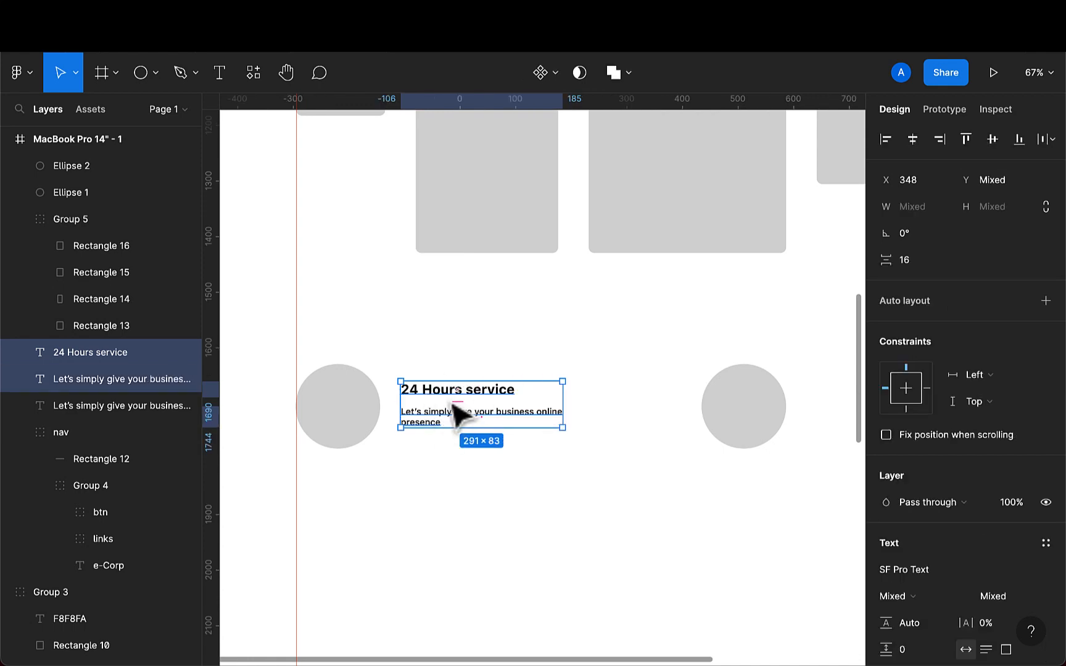
shift+click(456, 410)
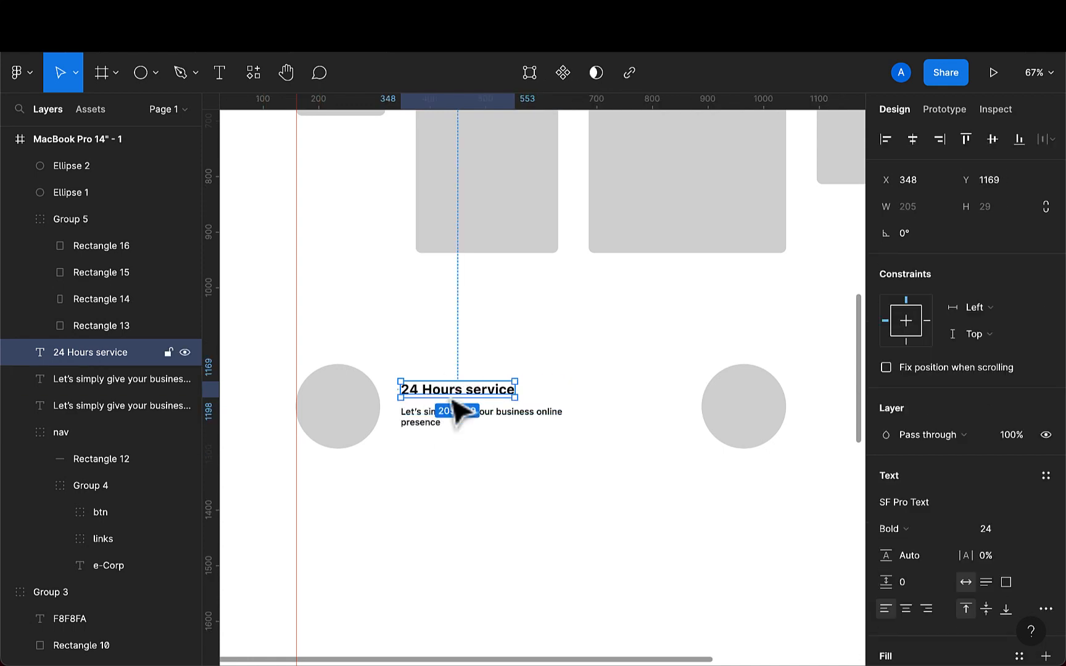
key(Down)
key(Down)
key(Down)
key(Down)
key(Down)
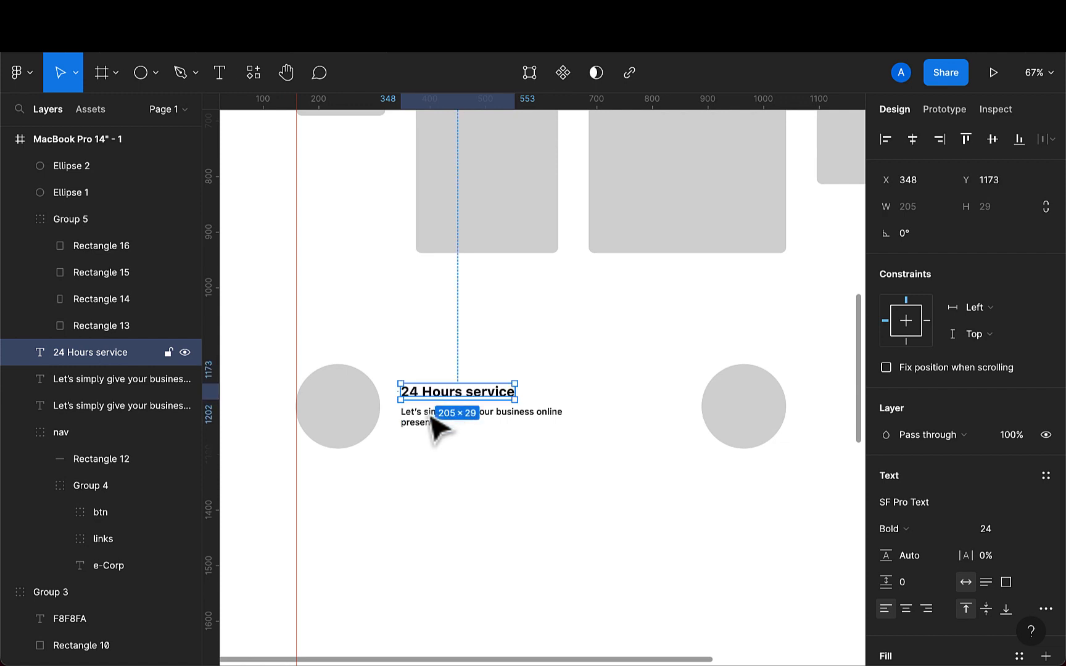
- Set the paragraph text's fill opacity to 70%
click(439, 422)
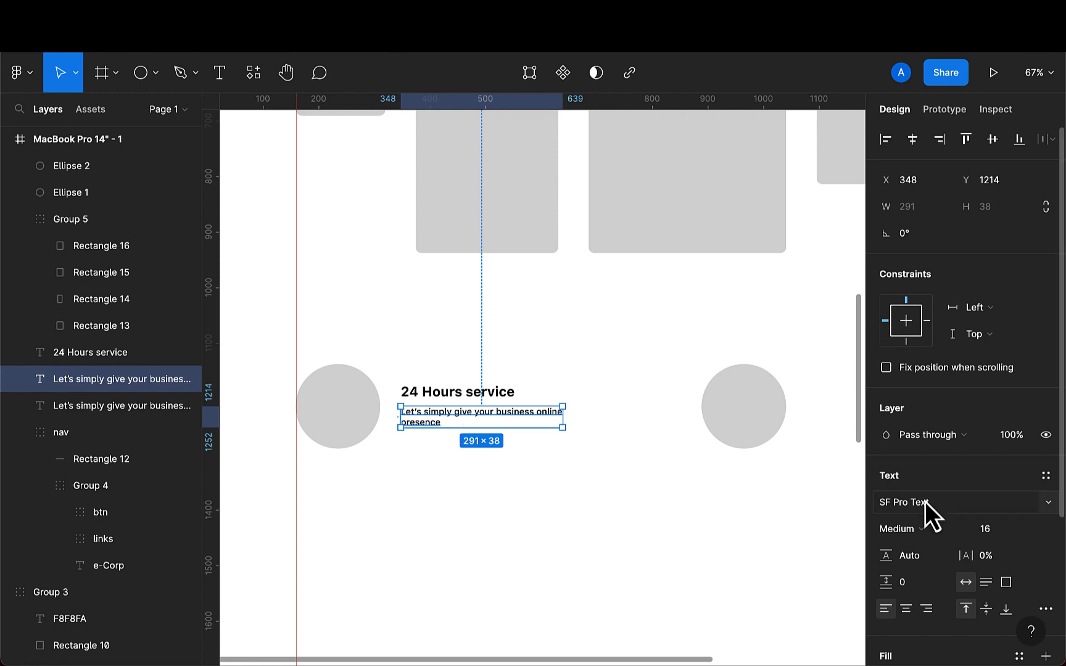
scroll(979, 582, down, 3)
click(980, 604)
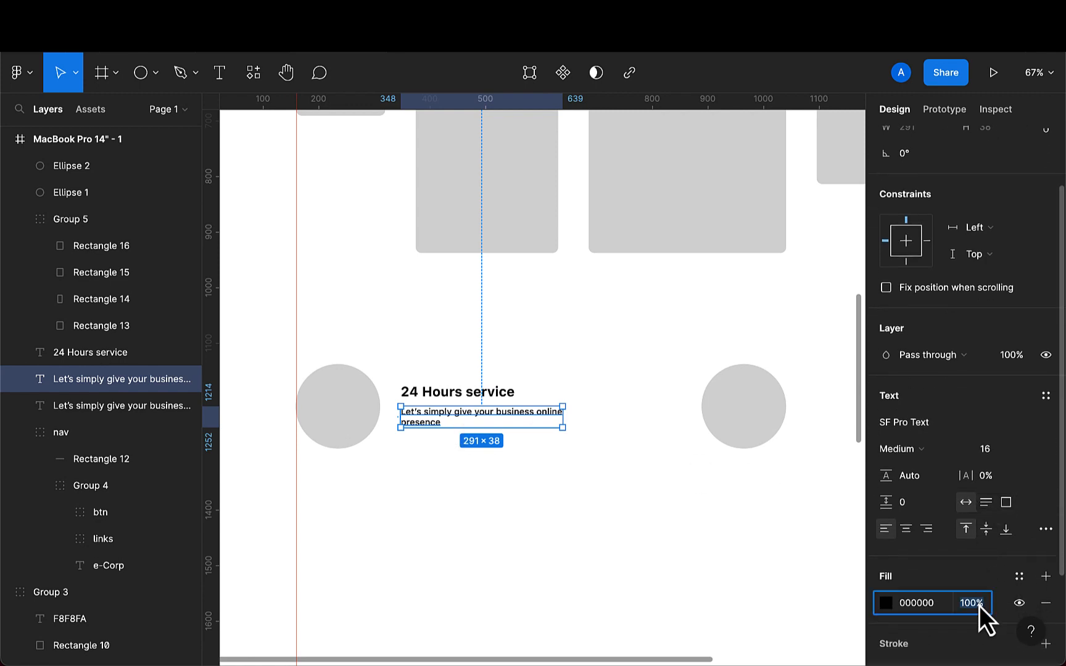
text(70)
key(Return)
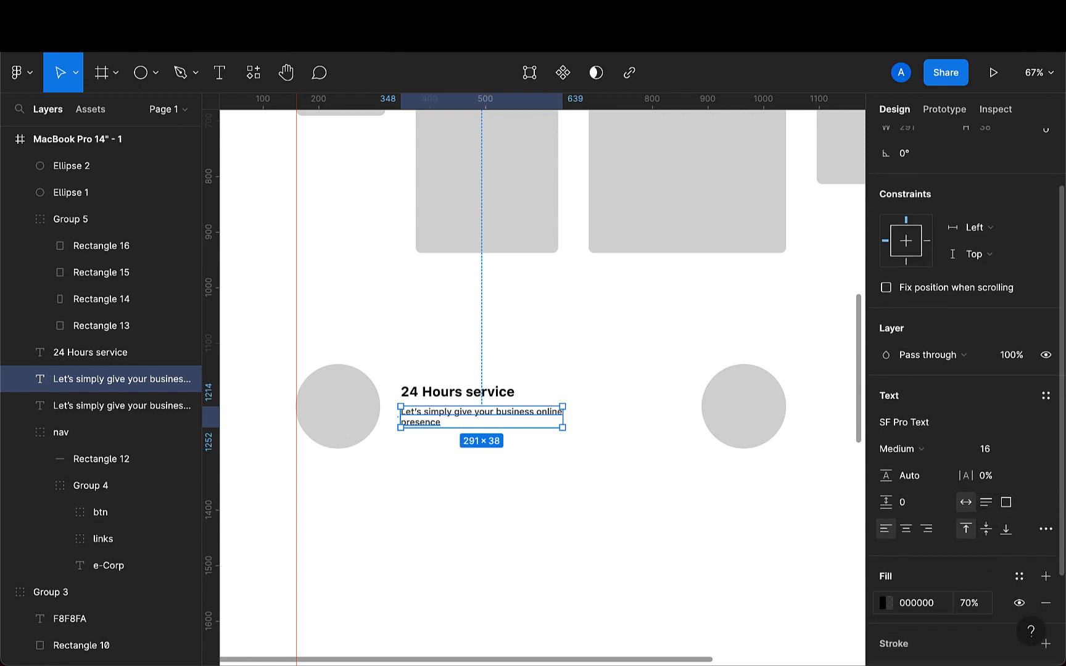
- Group the service title and paragraph text together
click(445, 470)
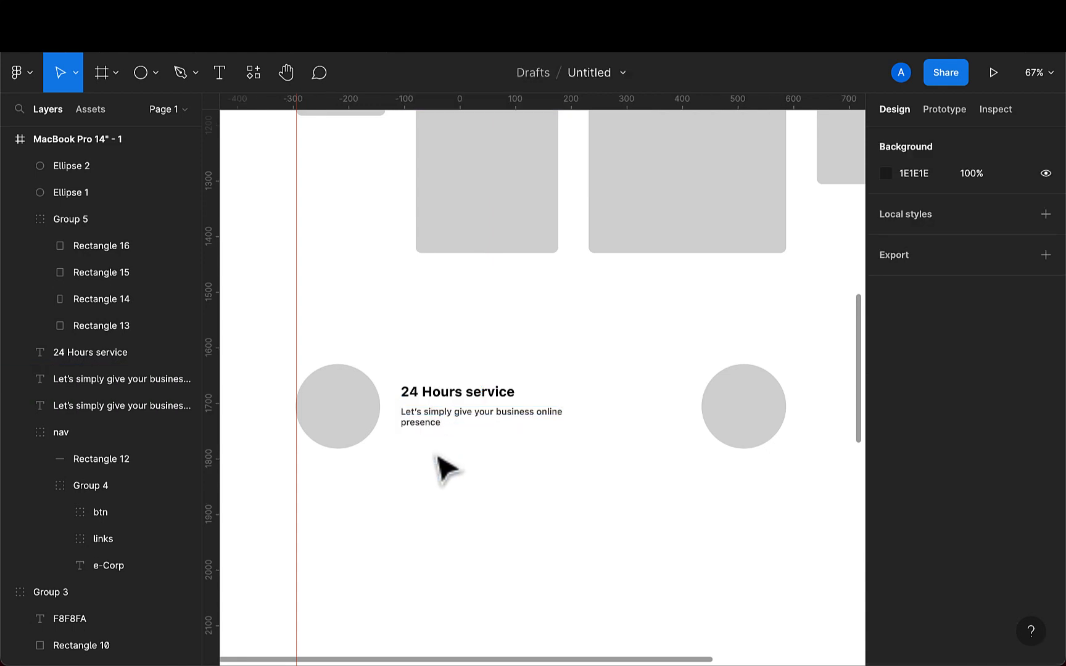
click(444, 398)
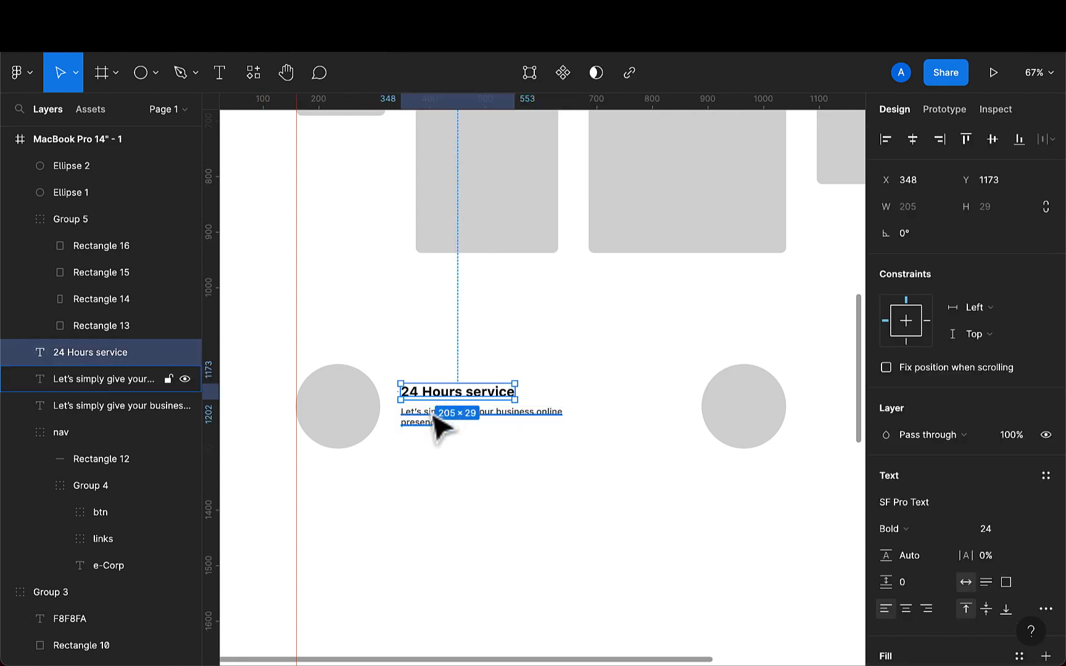
shift+click(439, 425)
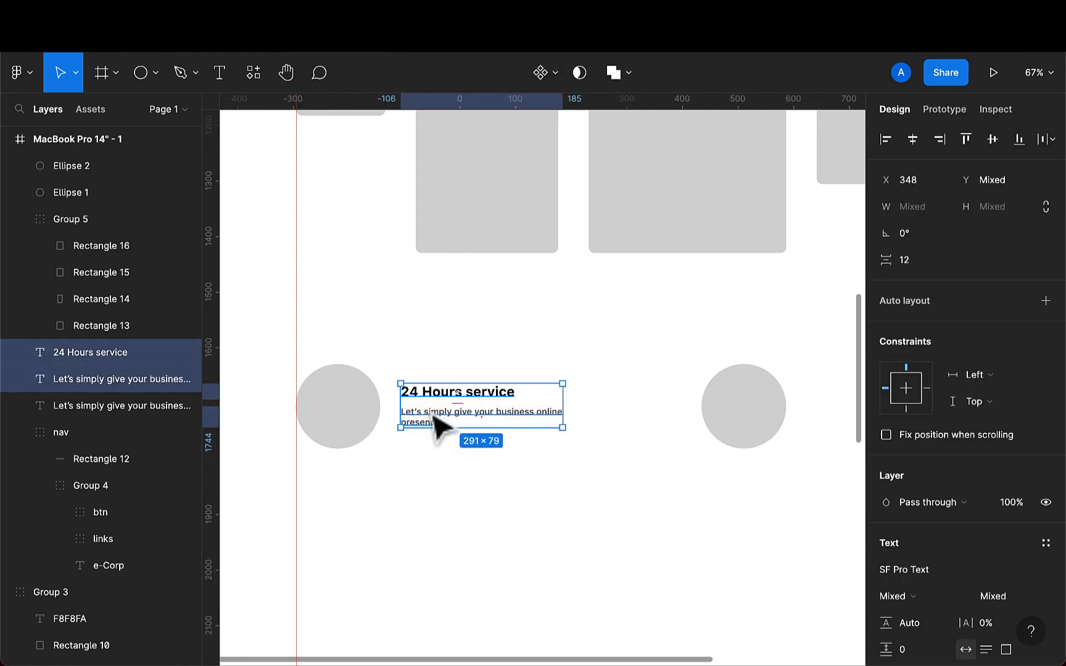
key(super+g)
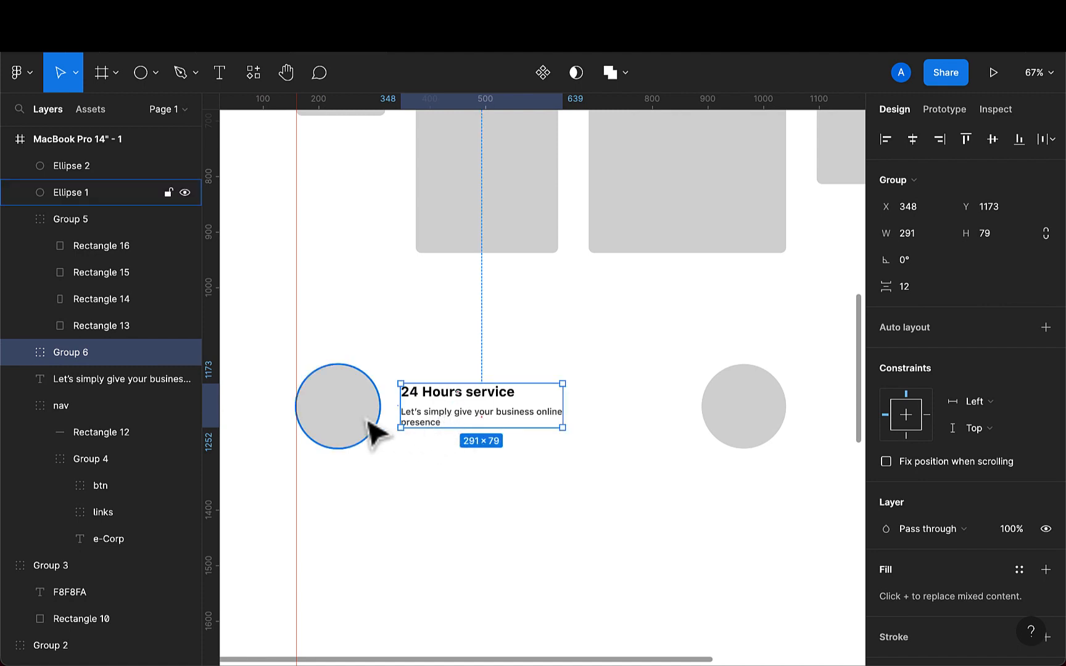
- Align the text group vertically centred with the first circle
click(375, 434)
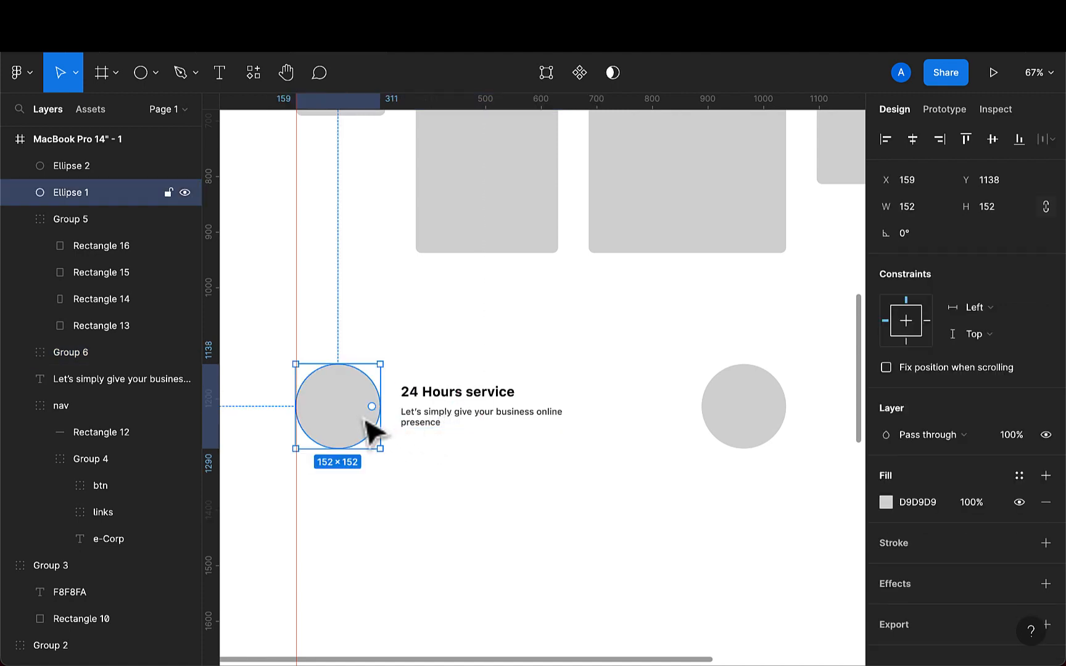
shift+click(440, 430)
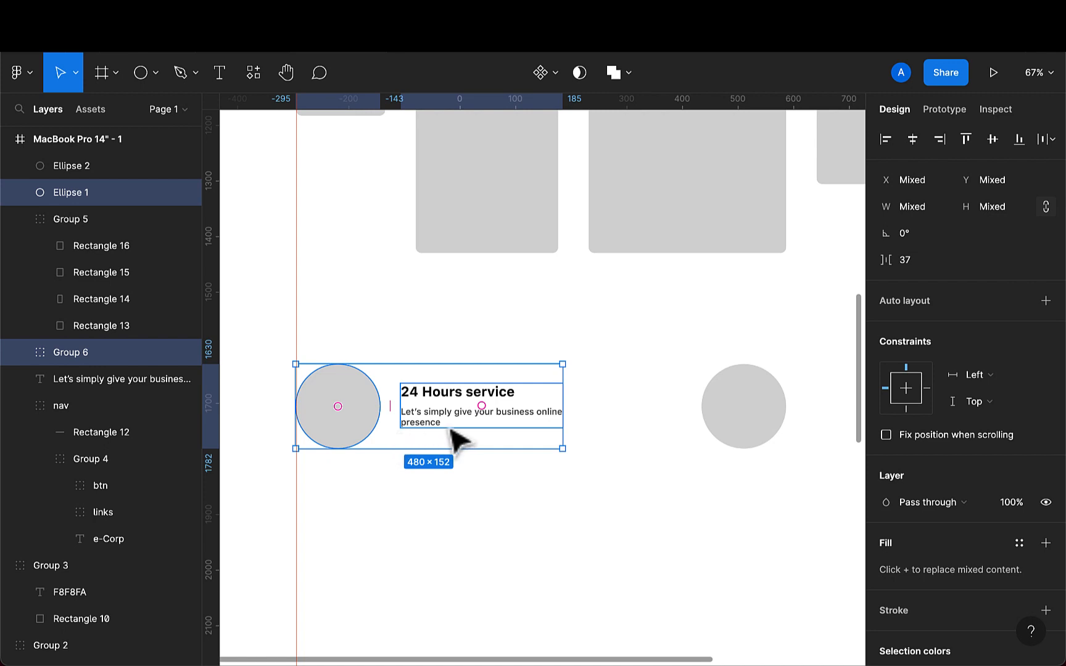
click(991, 139)
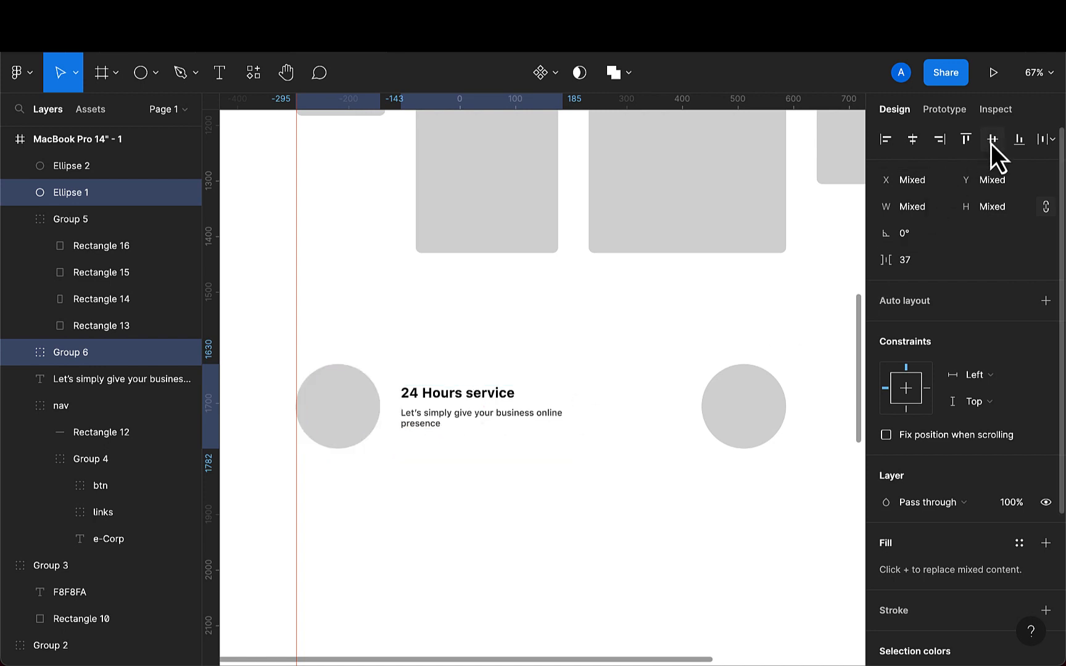
- Nudge the text group up about 40 px and re-centre it vertically on the circle
click(431, 431)
key(shift+Up)
key(shift+Up)
key(shift+Up)
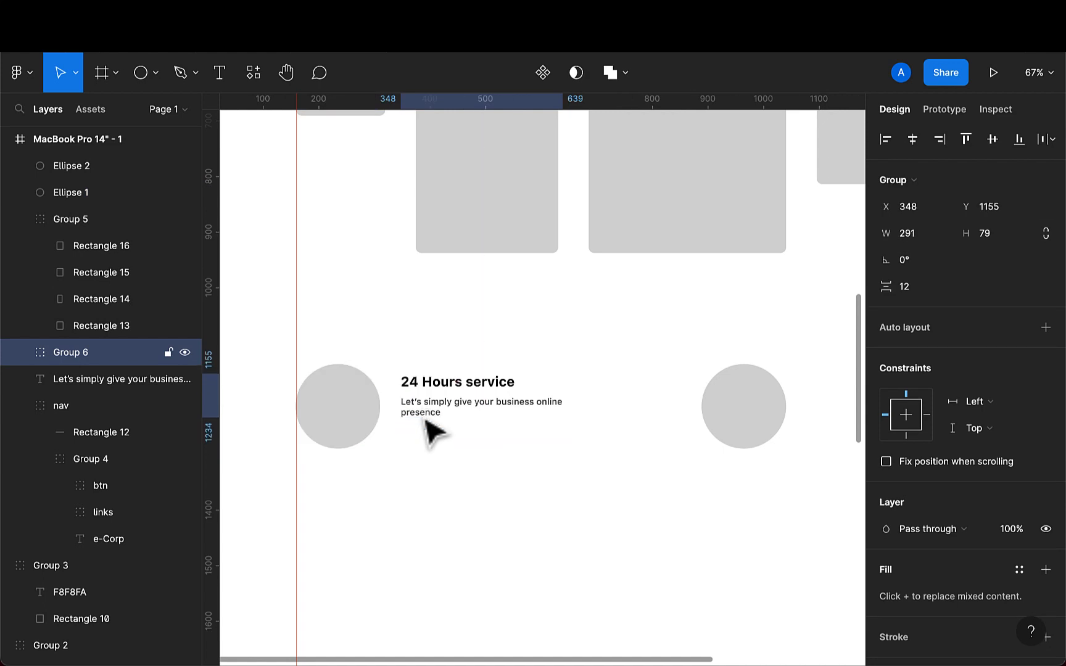
key(shift+Up)
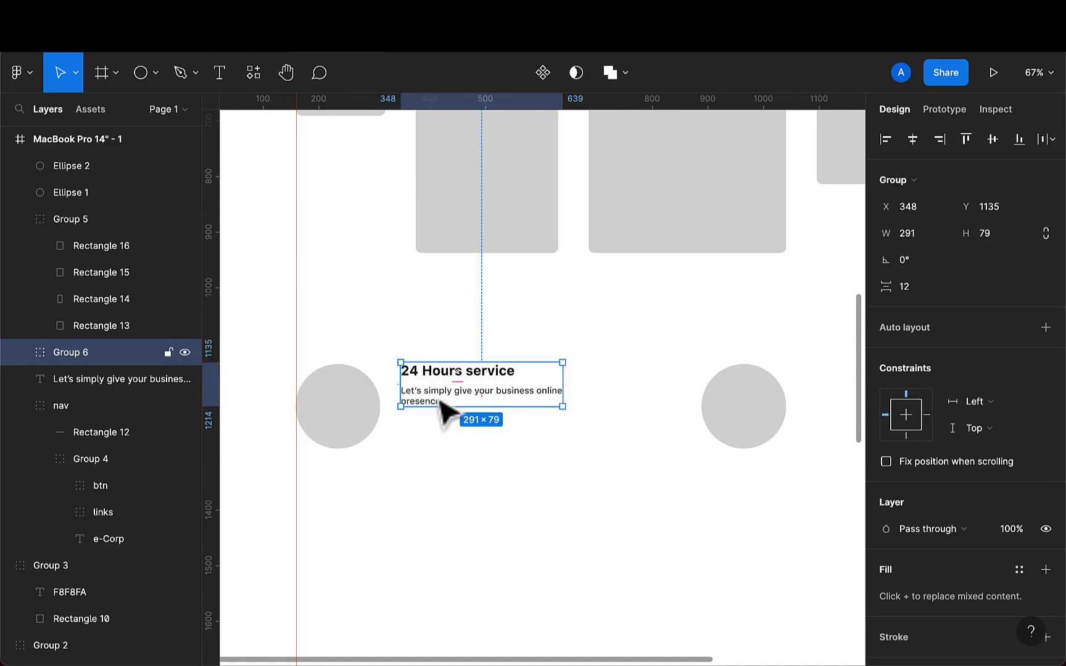
shift+click(333, 420)
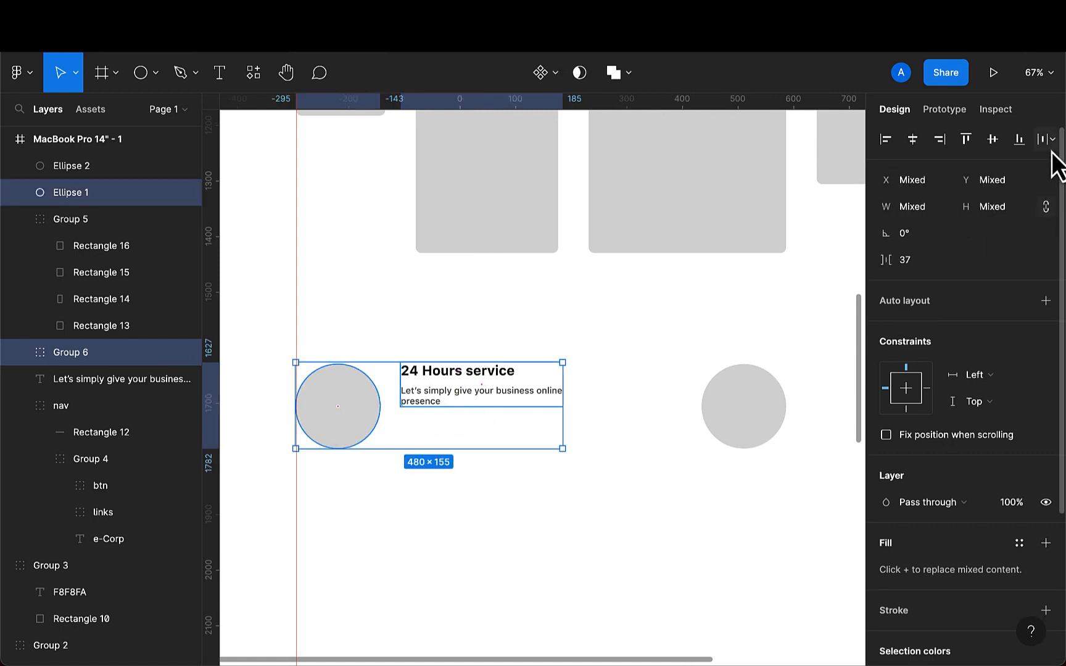
click(993, 141)
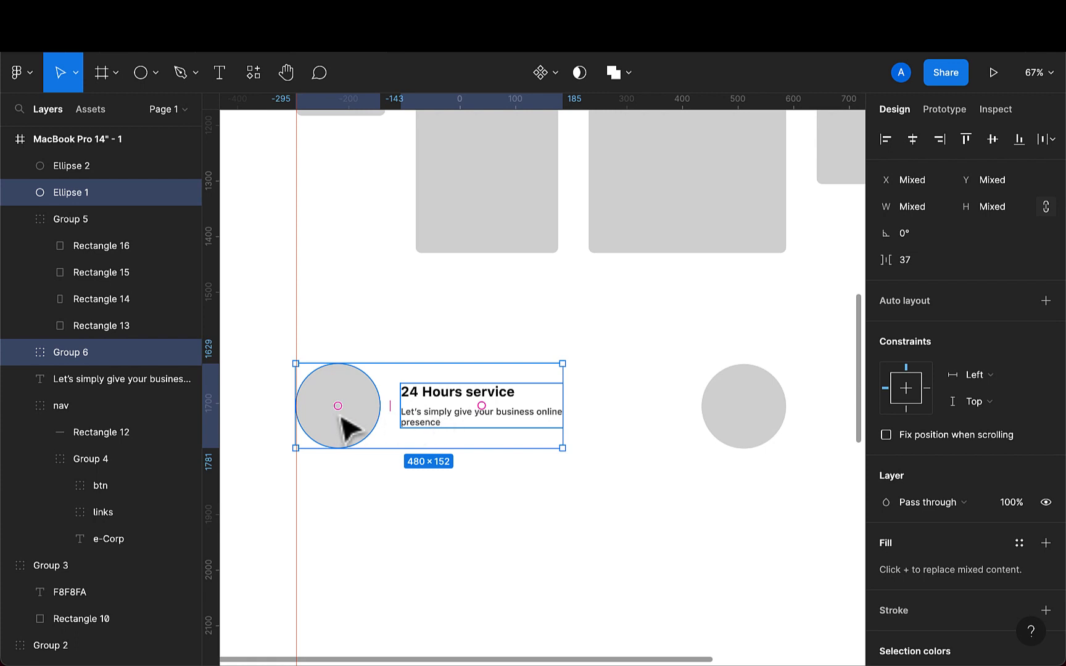
- Nudge the circle and text group right and group them into one service item
key(Right)
key(Right)
key(Right)
key(Right)
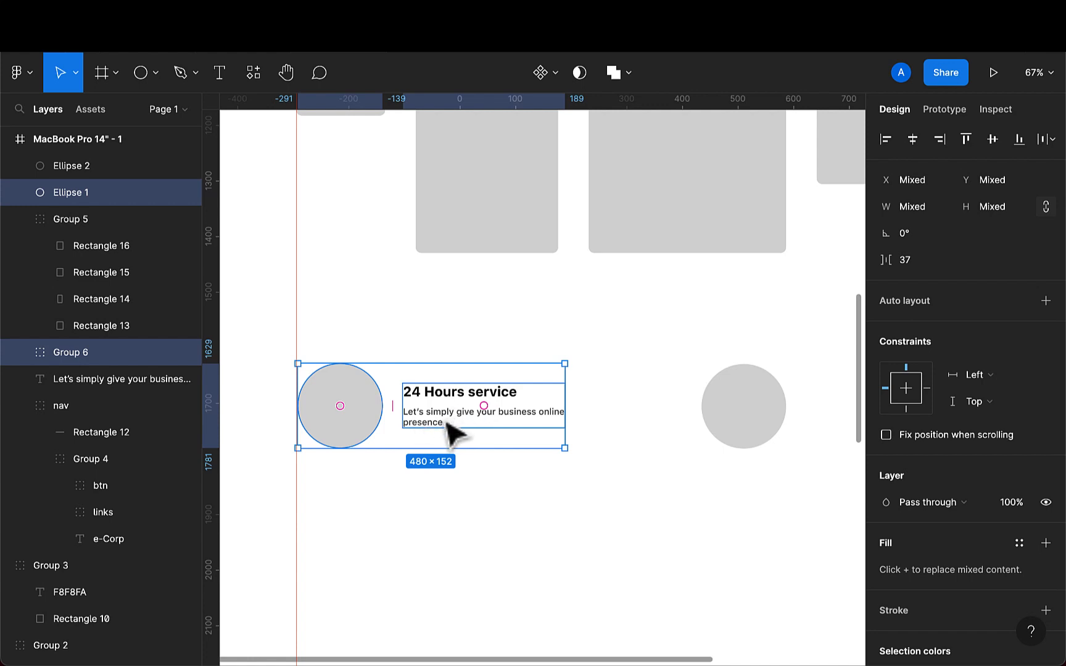
key(super+g)
- Position the service item group at X 160, flush with the left margin guide
scroll(390, 422, up, 3)
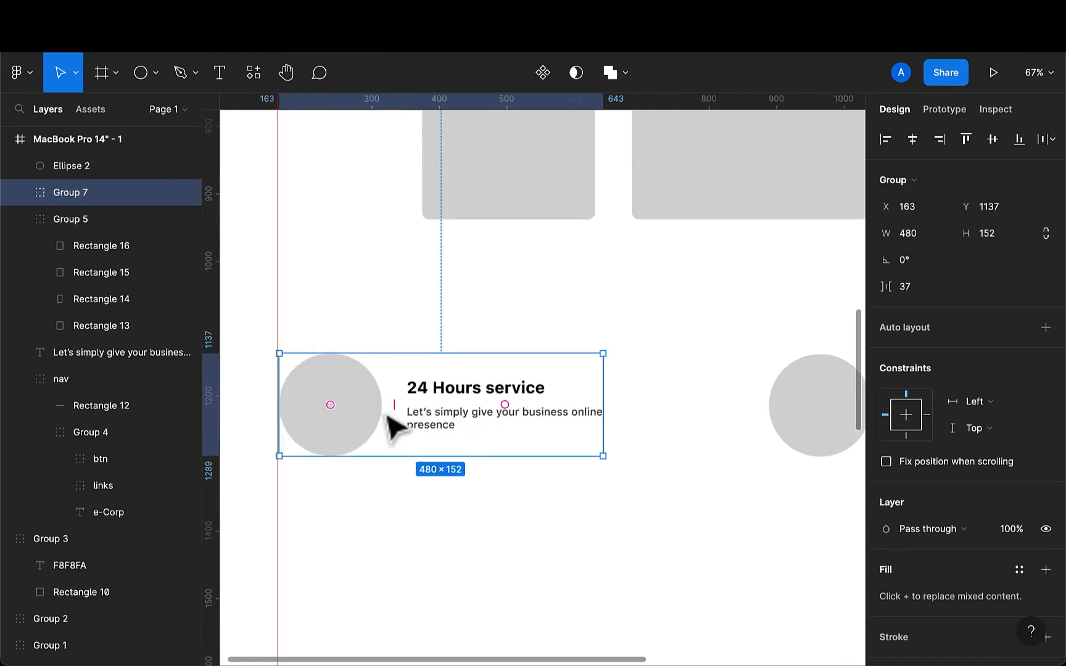
scroll(333, 429, up, 5)
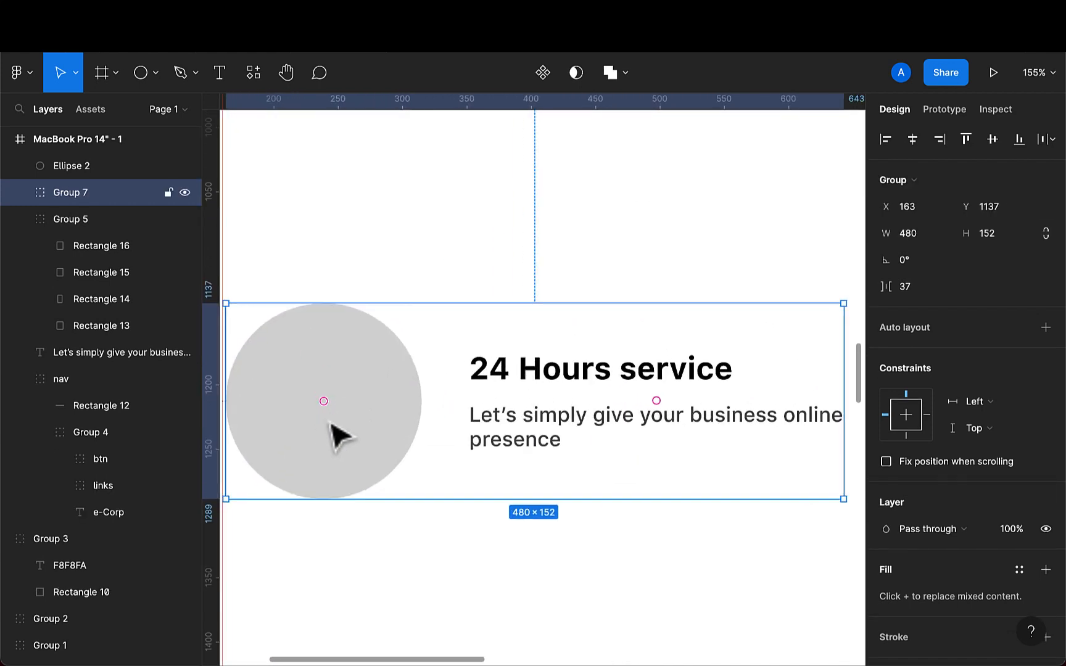
drag(336, 436, 340, 436)
scroll(339, 438, left, 5)
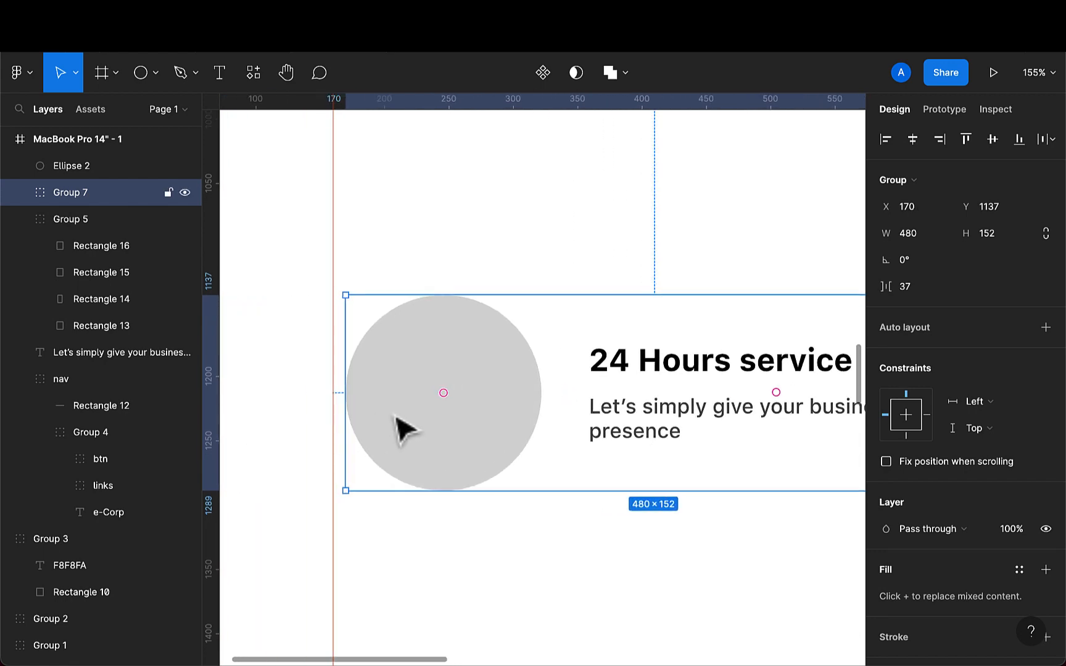
drag(396, 417, 386, 417)
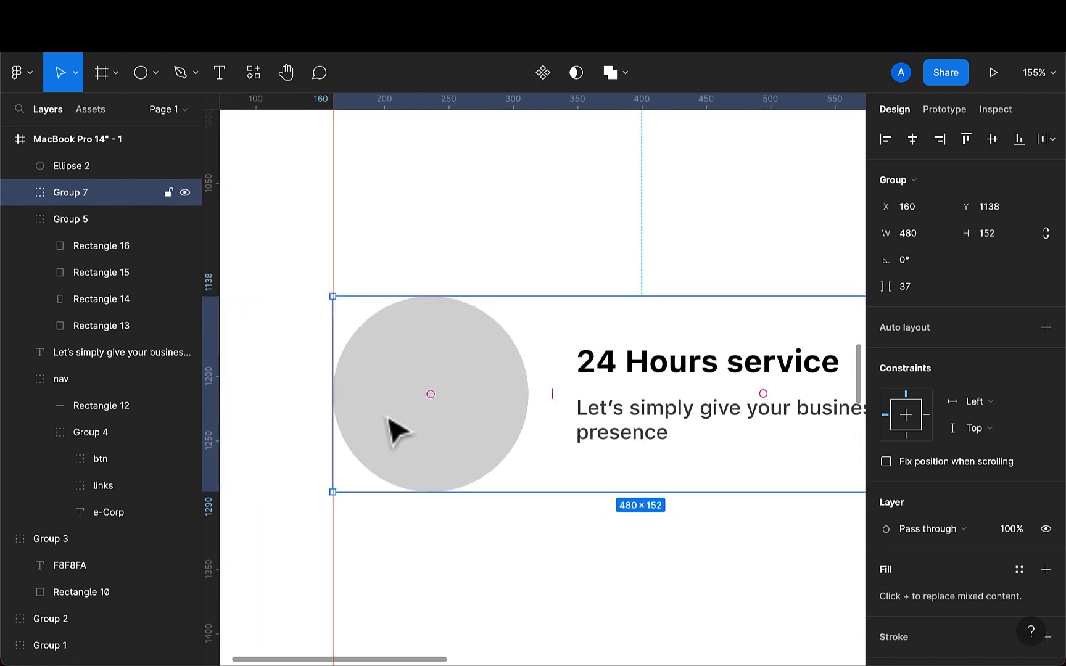
scroll(386, 420, up, 10)
scroll(384, 414, up, 3)
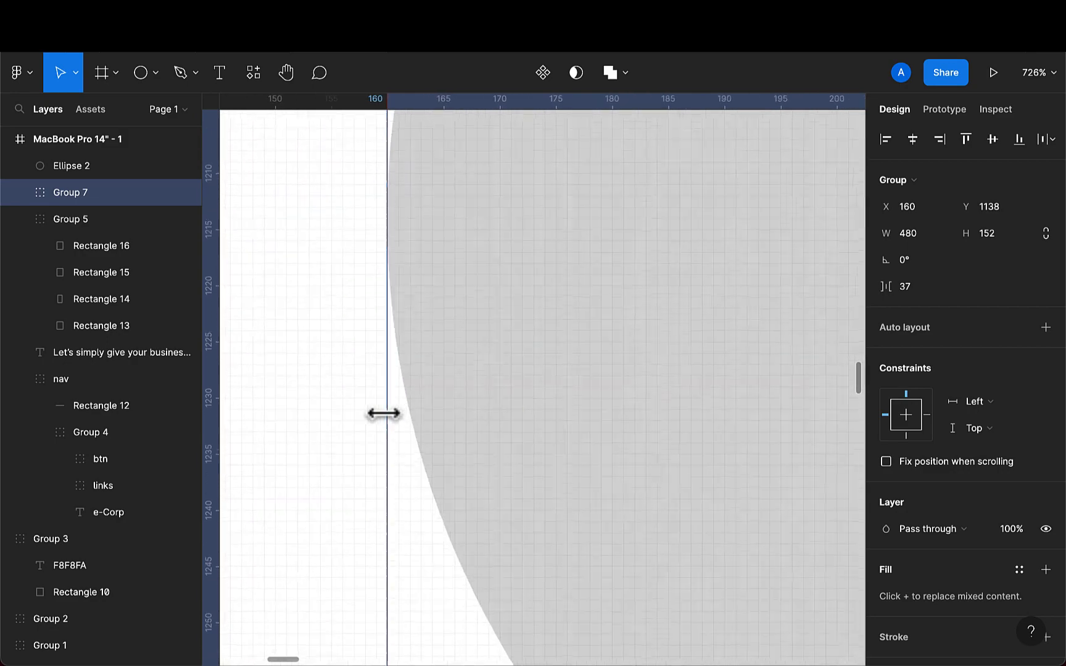
- Duplicate the service item group in place
scroll(384, 414, down, 5)
key(super+d)
scroll(384, 414, down, 10)
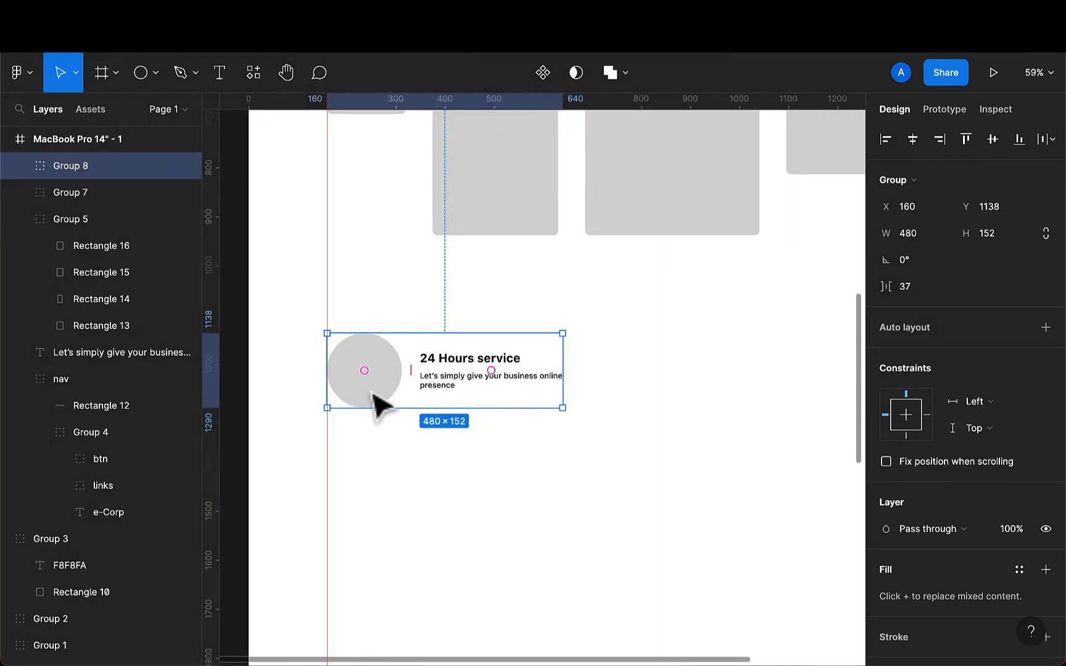
scroll(397, 404, down, 3)
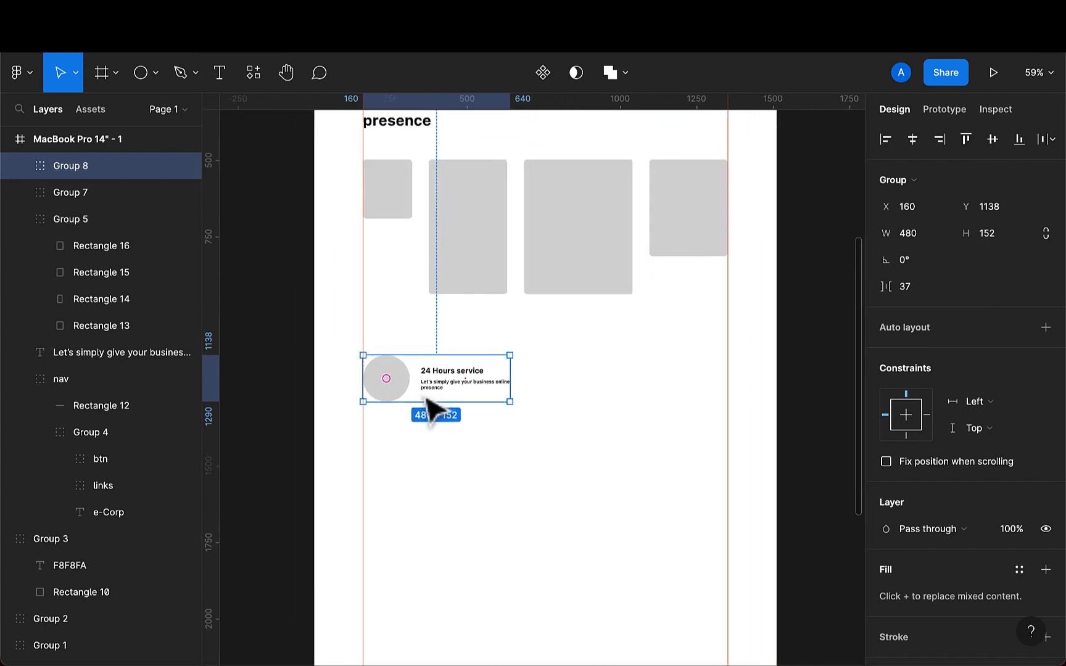
- Duplicate the service item again and drag the copy to the right side at X 864, Y 1101
click(435, 471)
click(395, 401)
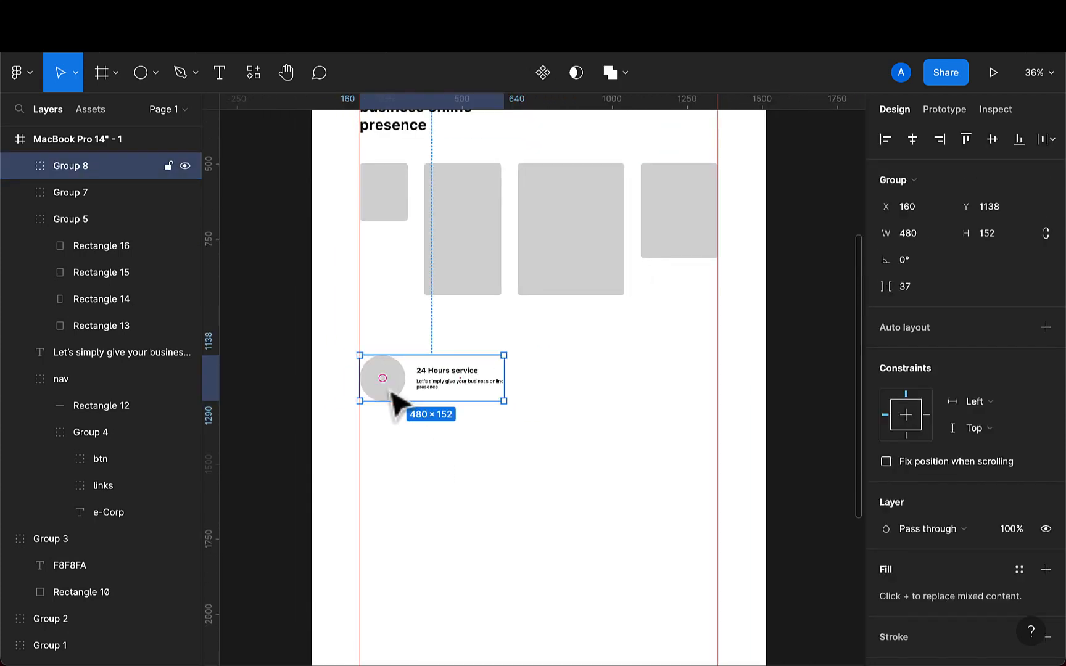
key(super+d)
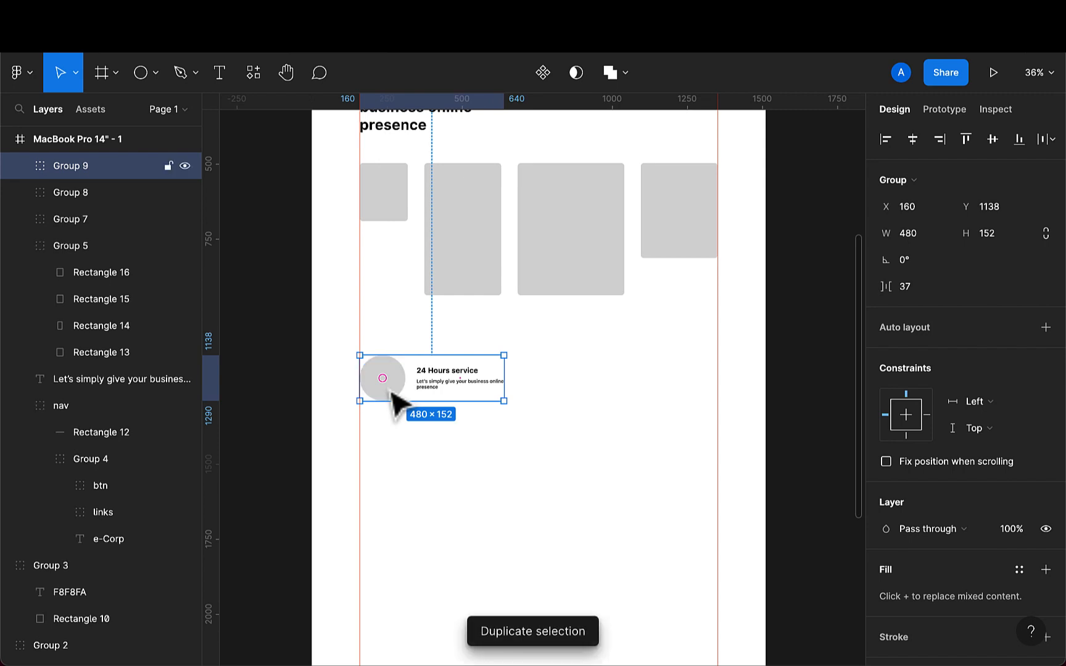
drag(394, 407, 602, 378)
scroll(603, 374, up, 3)
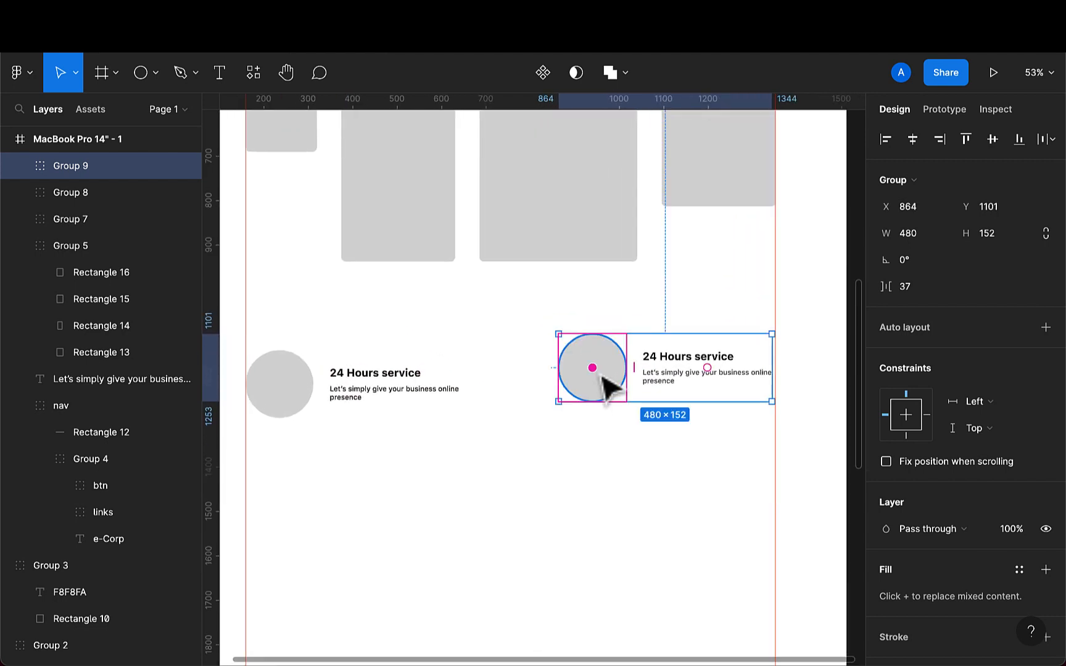
- Select the right-hand copy and the stacked duplicate and align them vertically centred
click(610, 447)
click(612, 399)
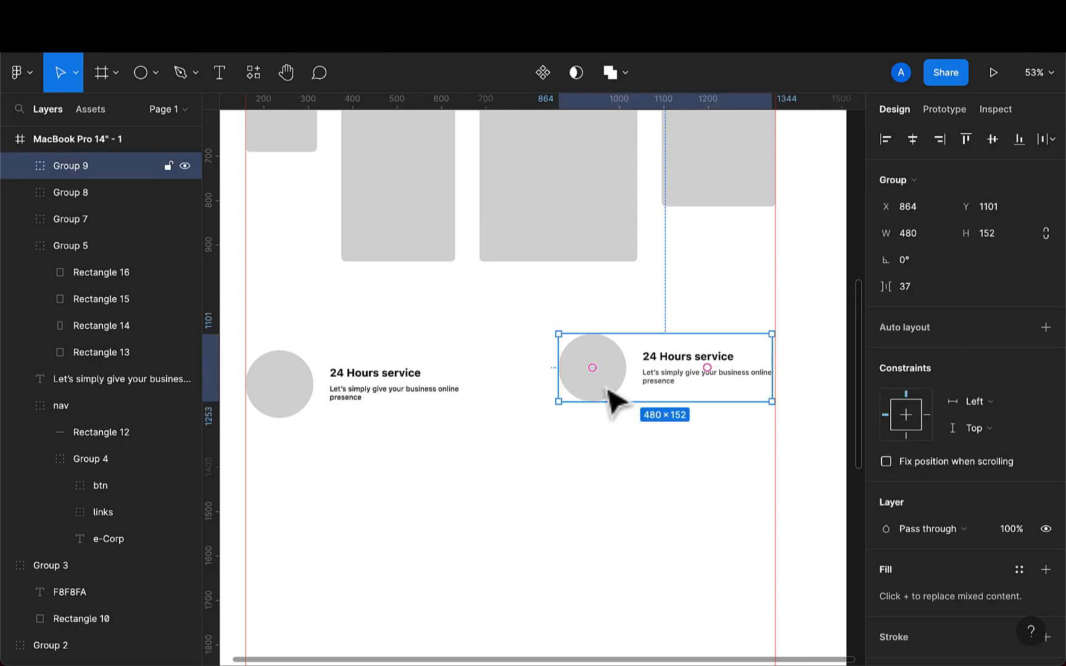
drag(609, 388, 612, 395)
scroll(612, 396, down, 2)
shift+click(437, 398)
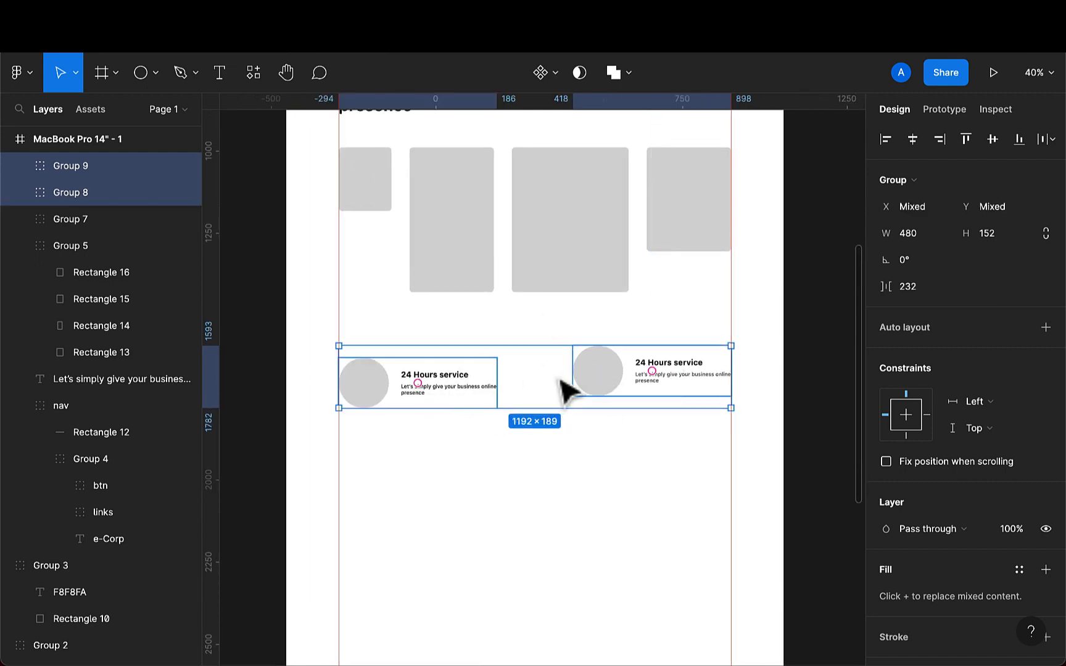
click(993, 140)
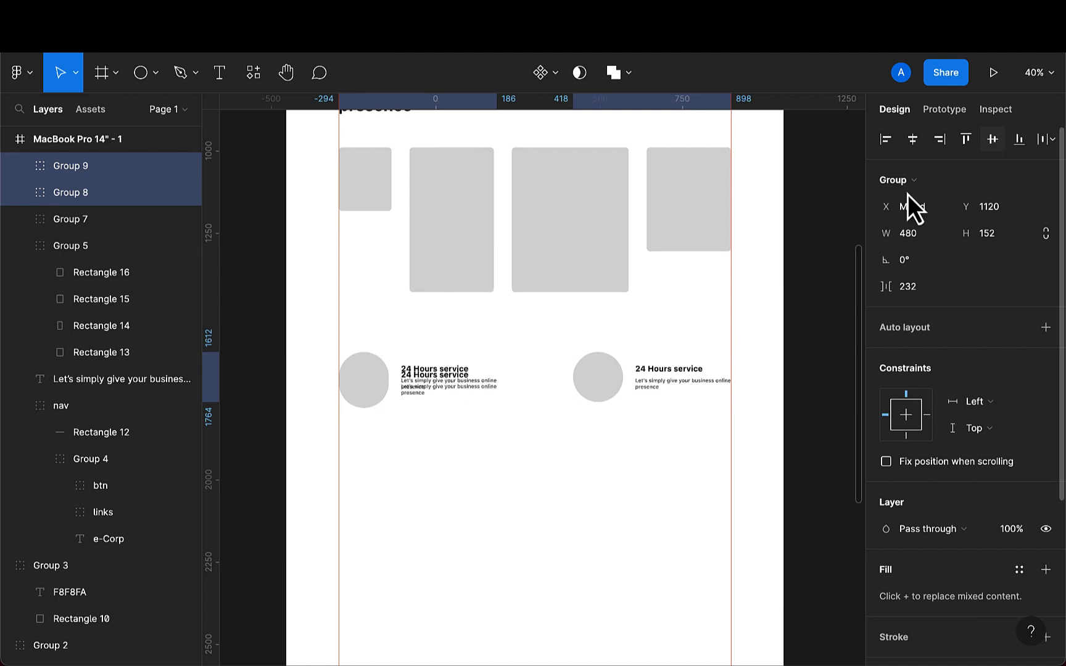
- Delete the title and description texts from the duplicate service item stacked on the left one
click(444, 469)
scroll(393, 428, up, 3)
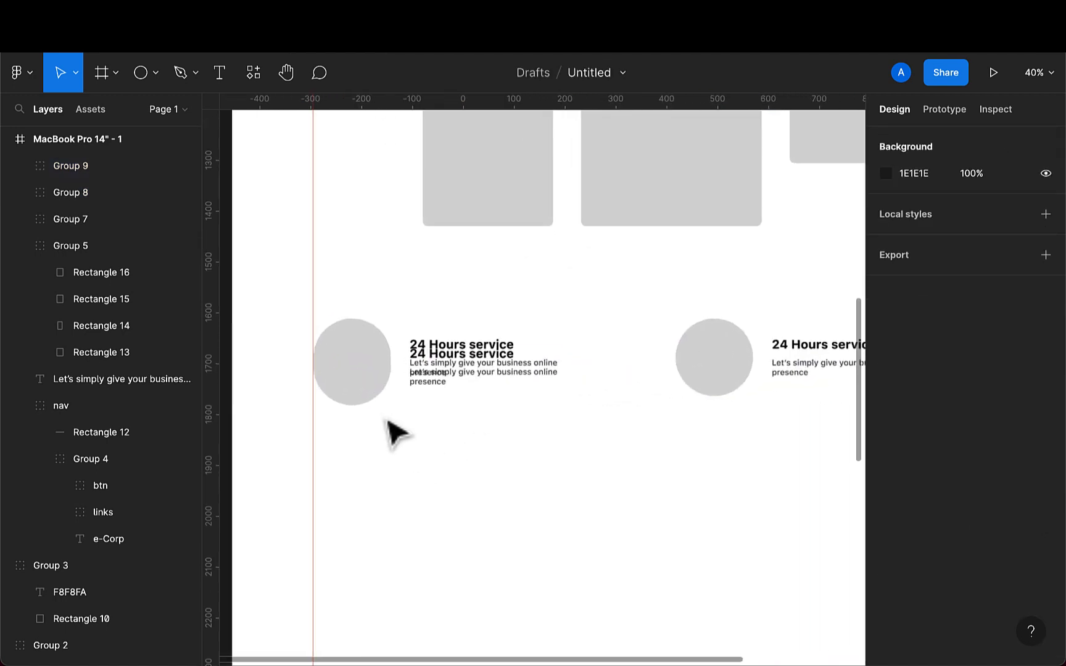
click(450, 356)
double_click(452, 356)
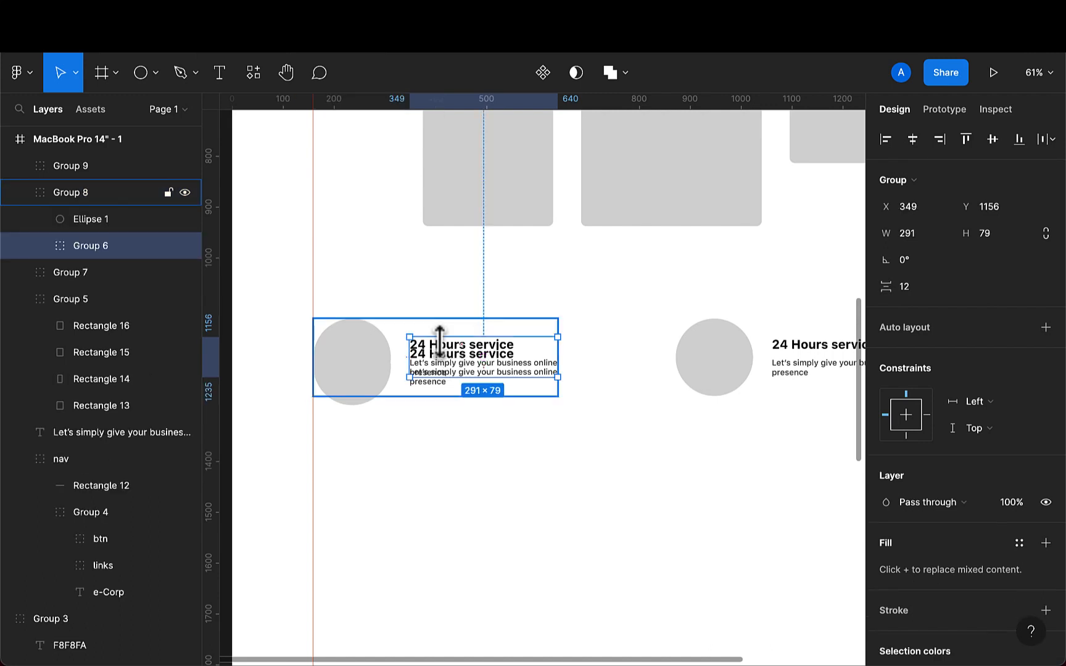
click(39, 247)
click(115, 274)
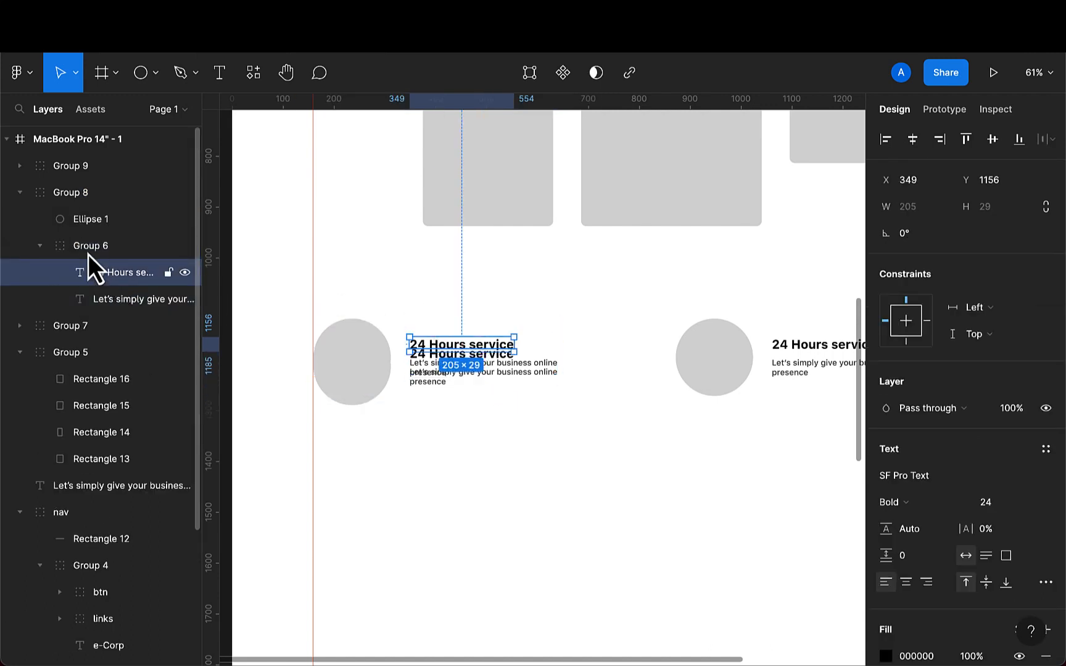
click(76, 241)
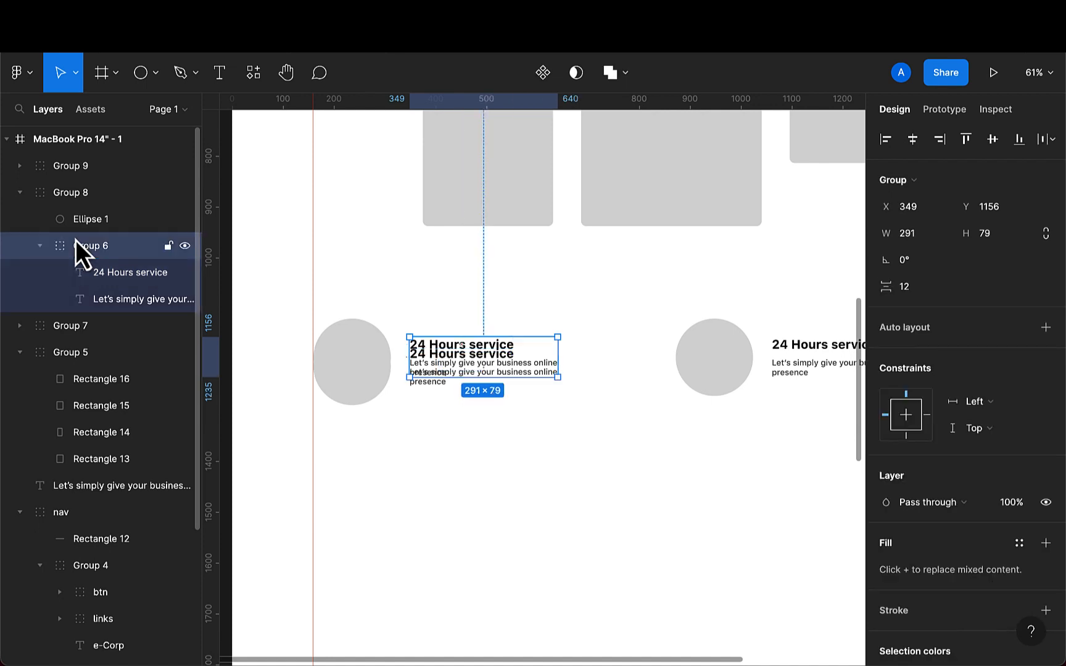
click(117, 280)
key(Delete)
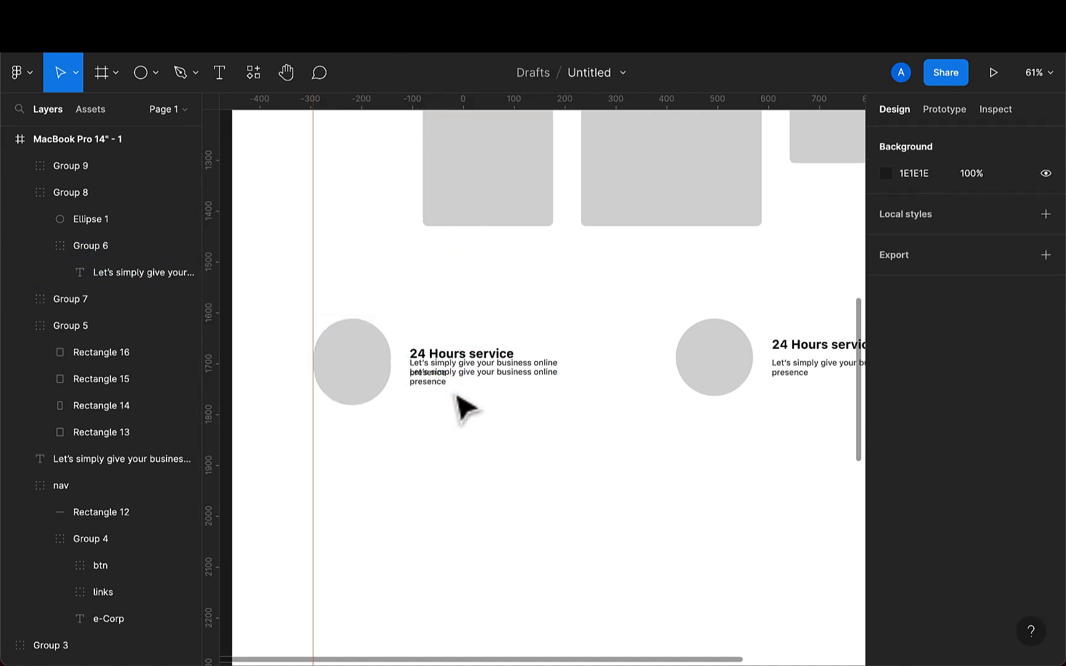
click(99, 257)
key(Delete)
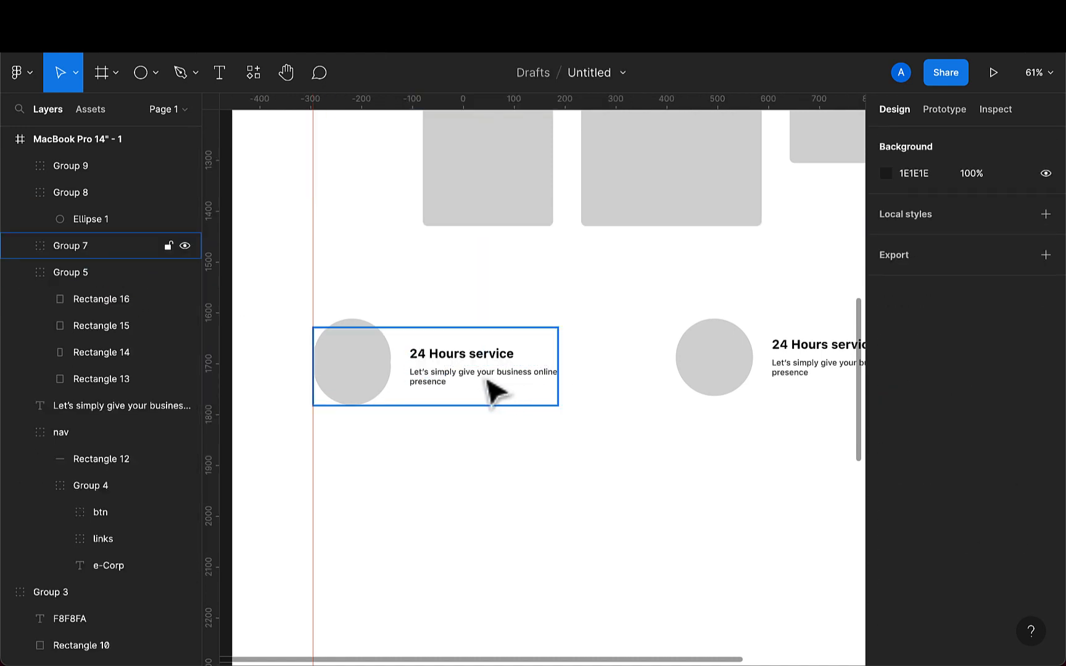
- Delete the remaining duplicate circle so the stacked copy is removed entirely
scroll(496, 392, right, 2)
scroll(497, 391, down, 1)
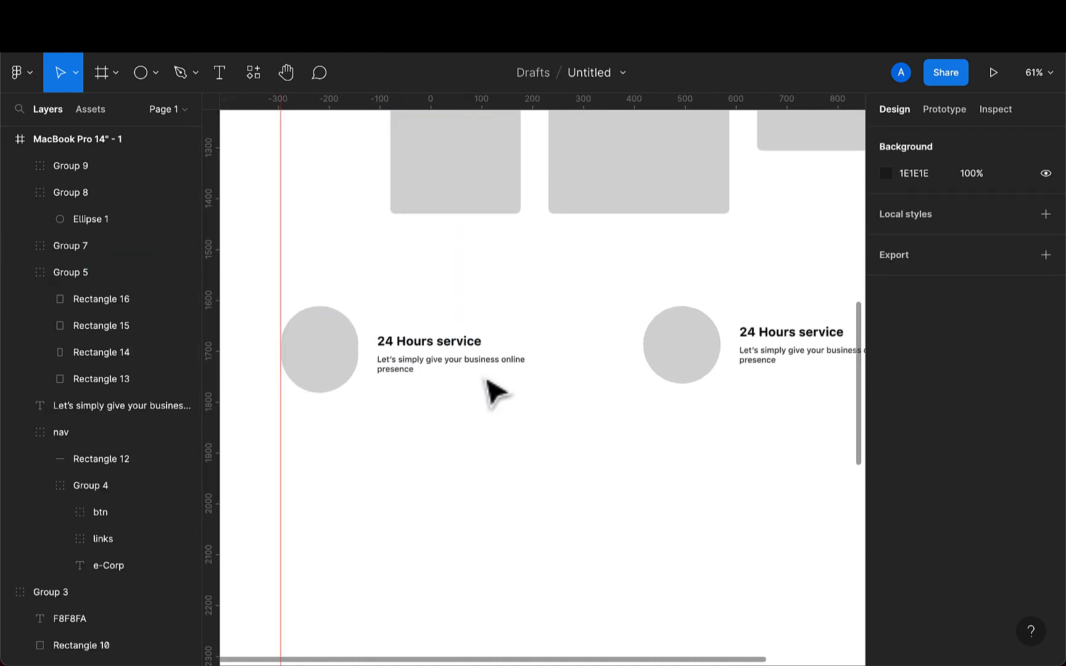
double_click(330, 370)
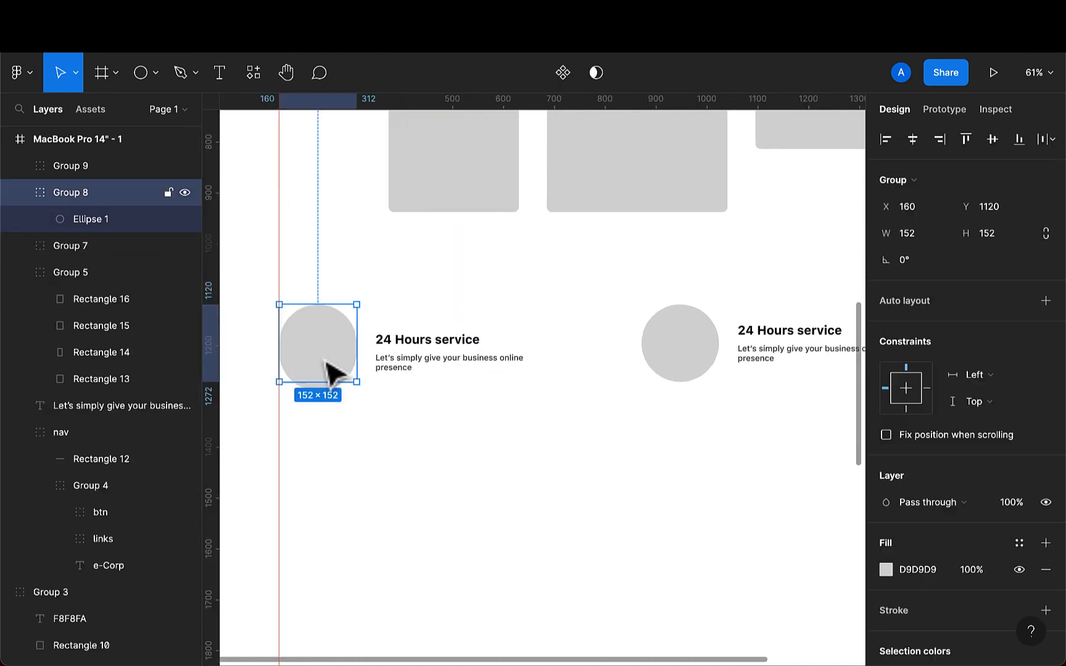
click(331, 404)
click(327, 370)
key(Delete)
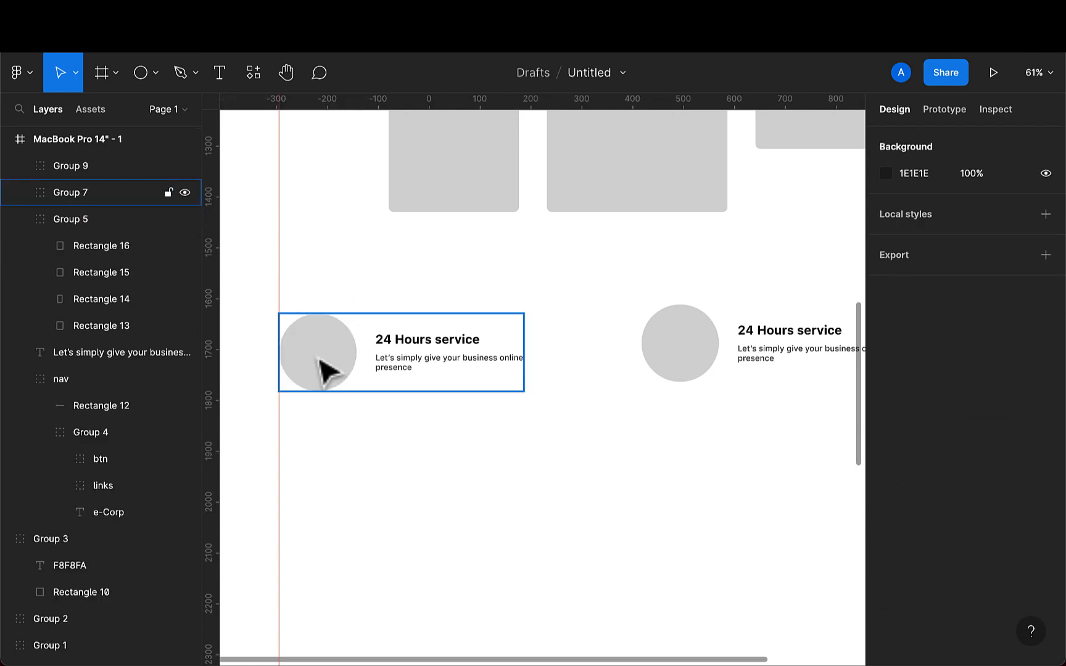
- Select the left and right service items and align their vertical centres
scroll(433, 439, down, 5)
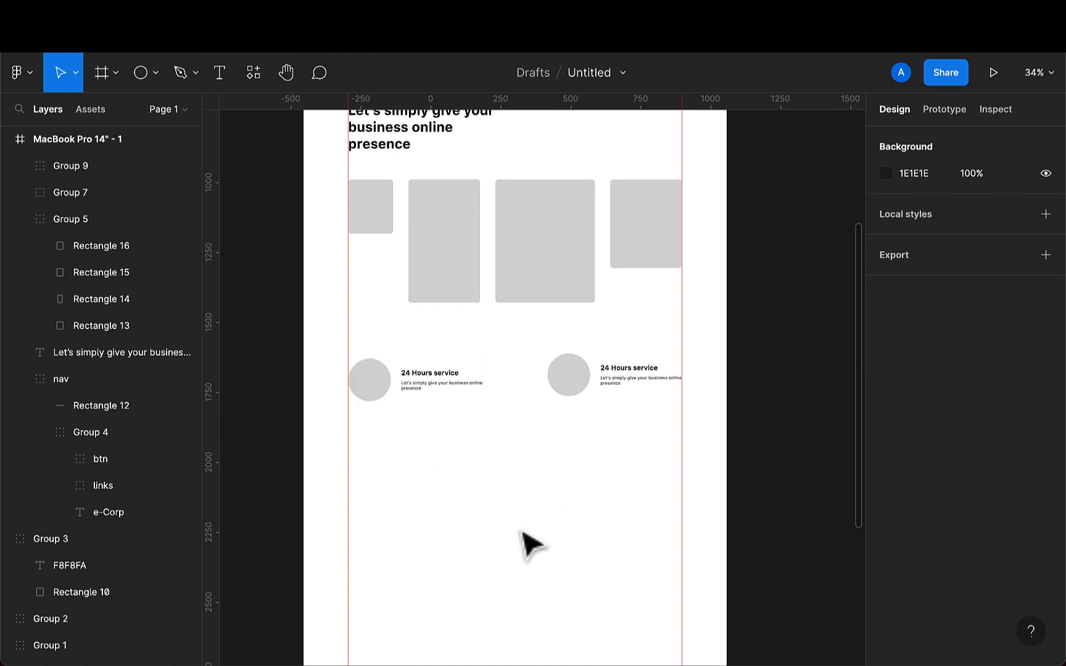
click(378, 403)
shift+click(599, 387)
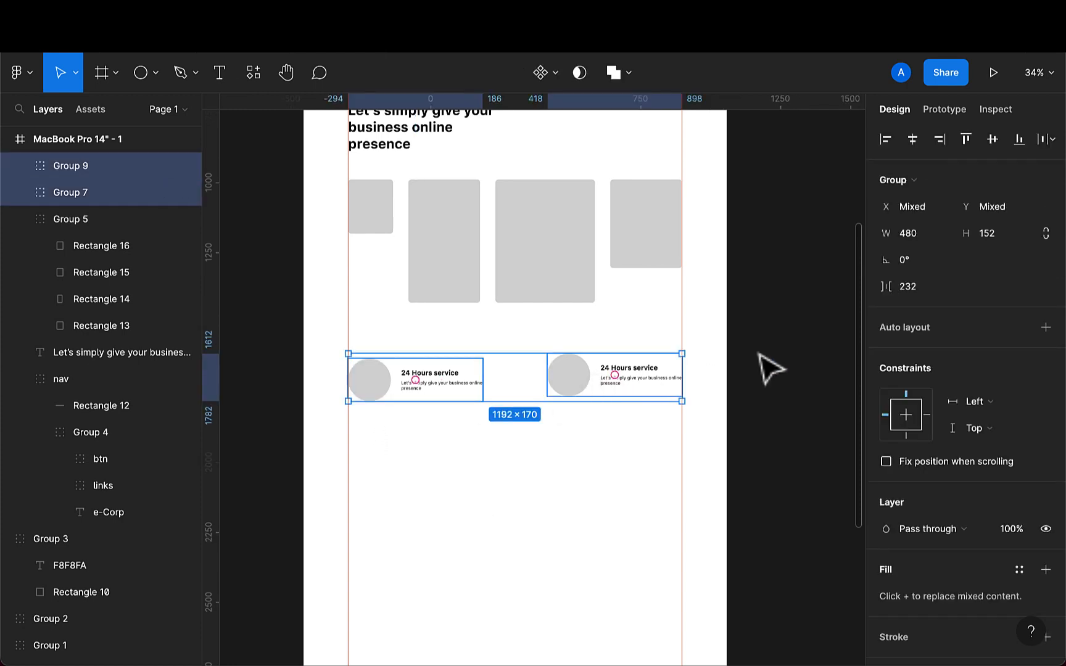
click(993, 140)
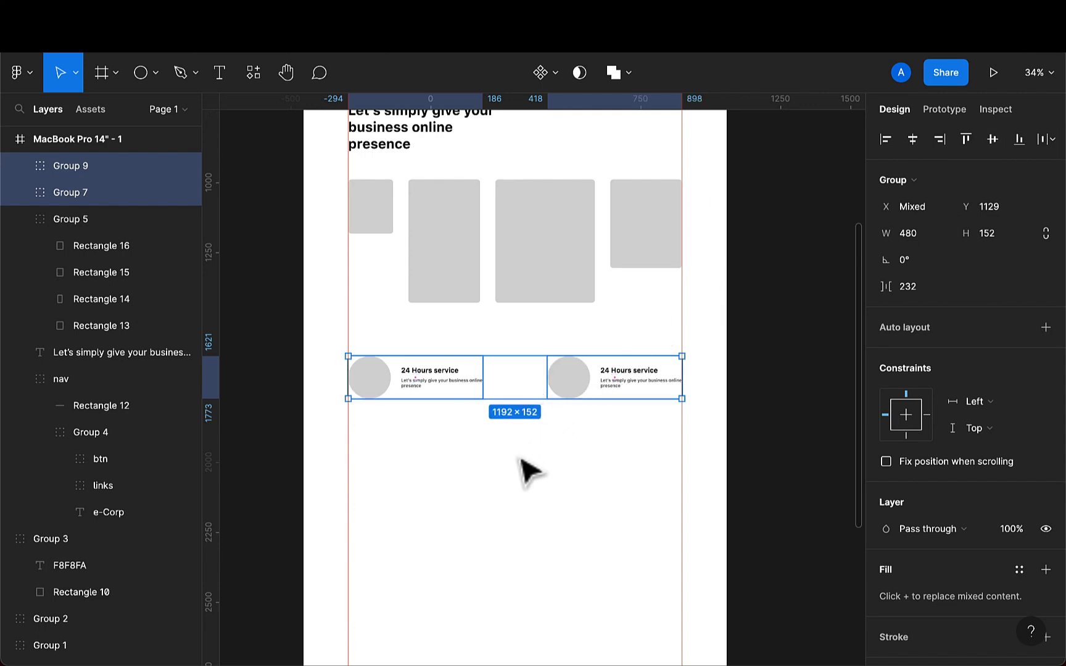
- Add an "Our Team" text below the services section with font size 45
click(223, 79)
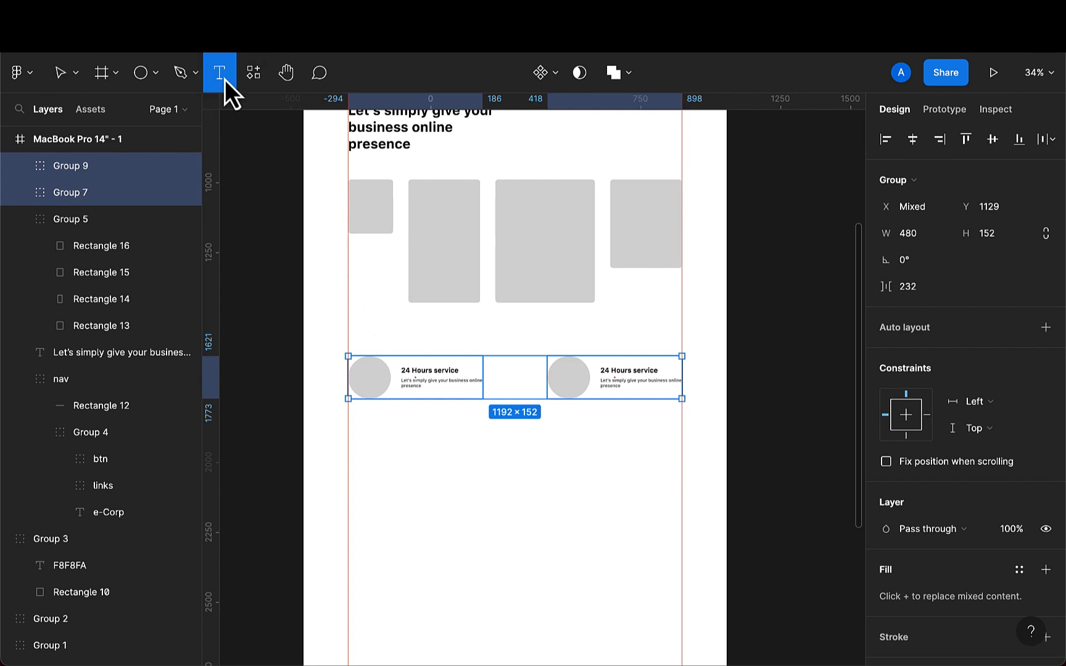
click(361, 486)
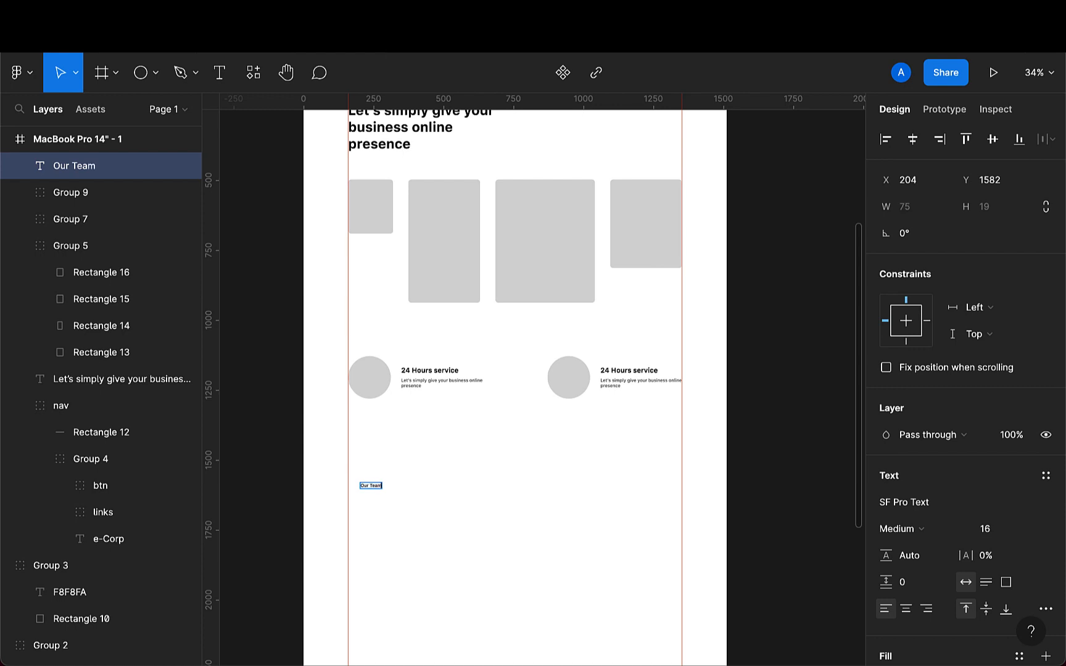
key(Escape)
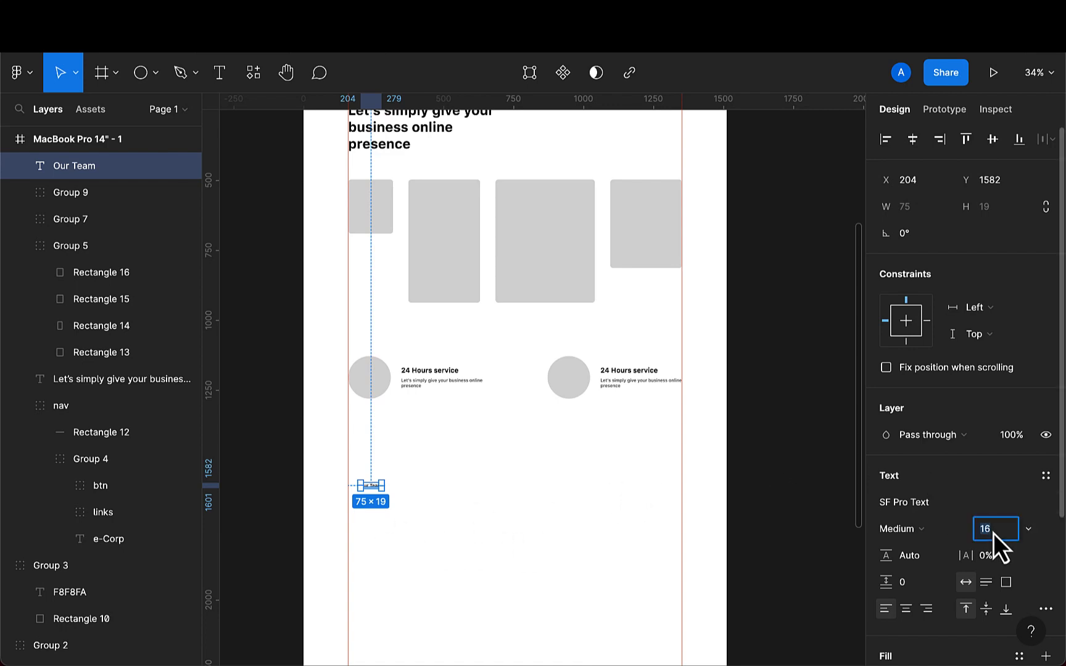
key(Return)
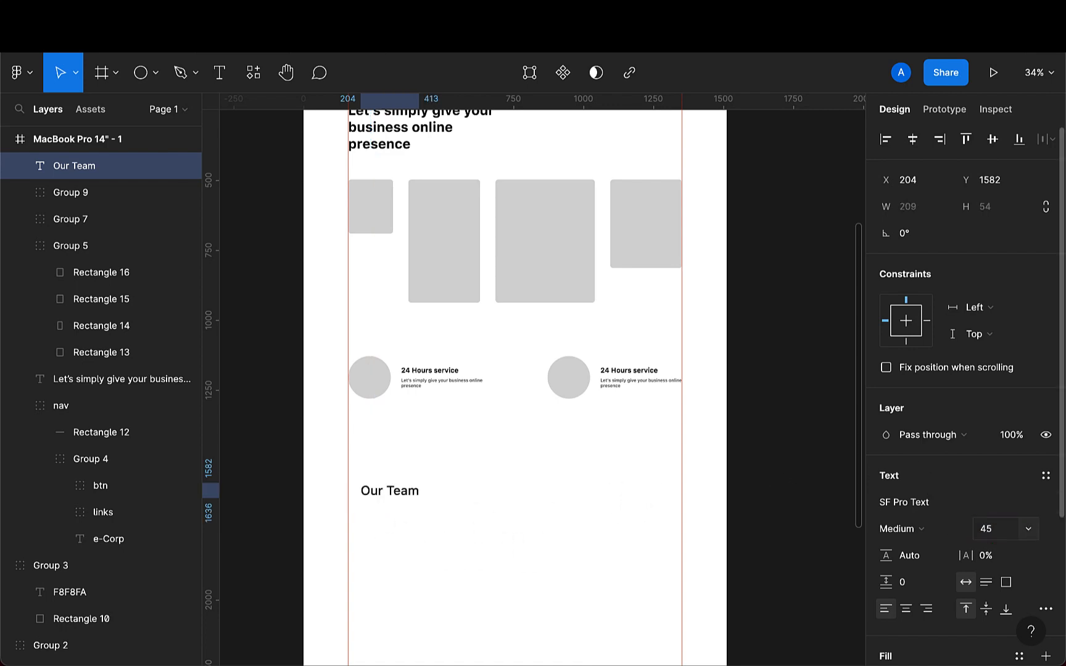
- Make the Our Team heading Bold at size 55 and move it to X 160, Y 1507
scroll(441, 660, up, 2)
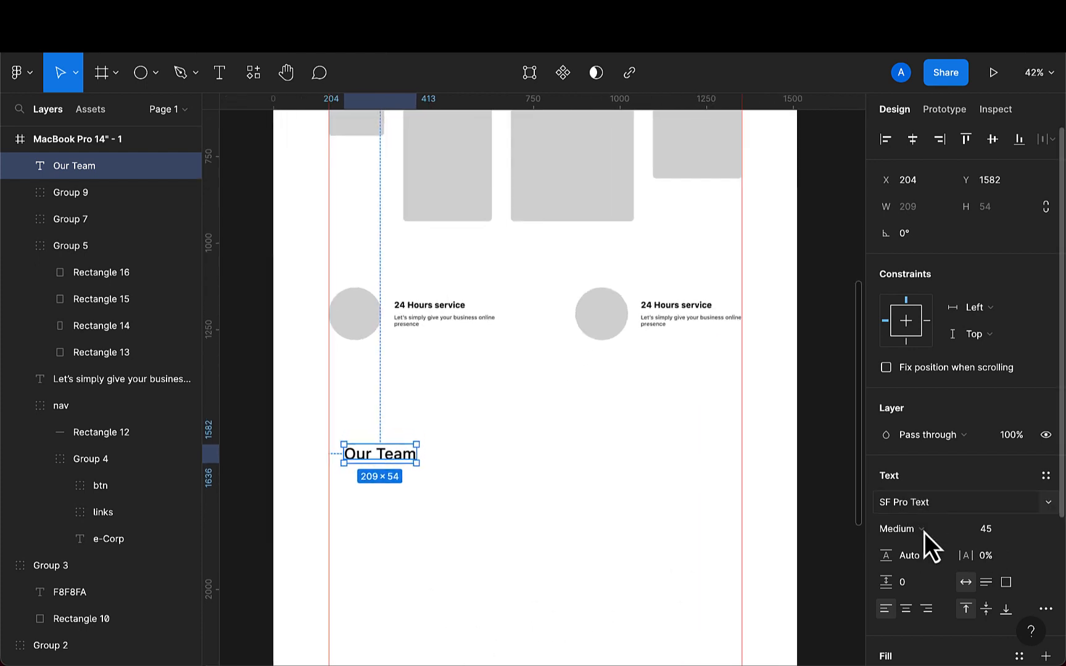
click(954, 533)
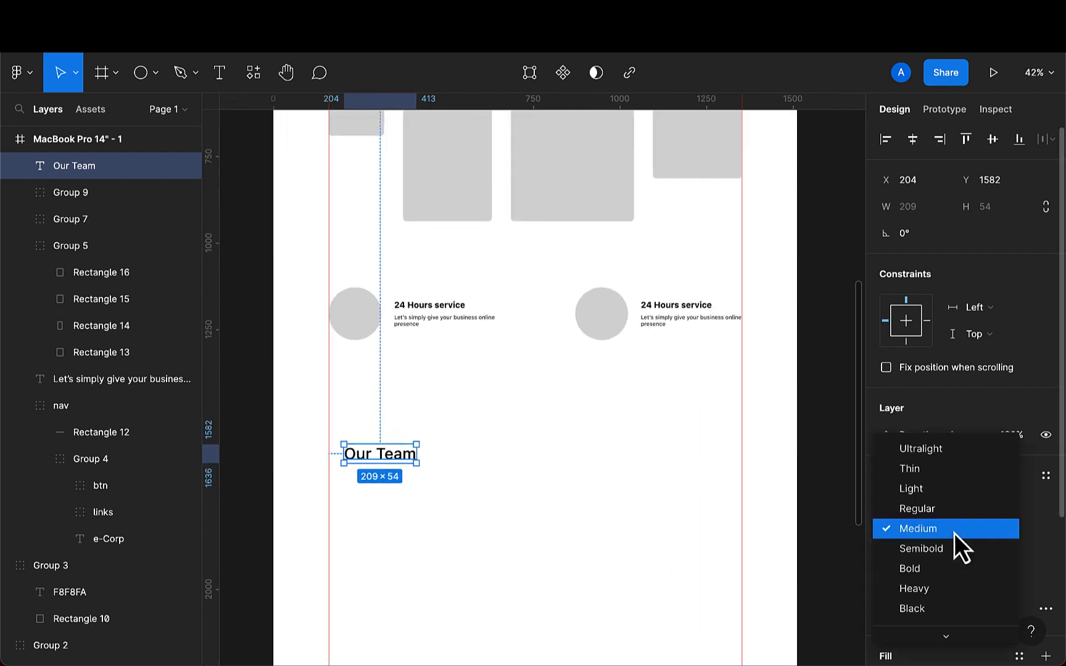
click(922, 567)
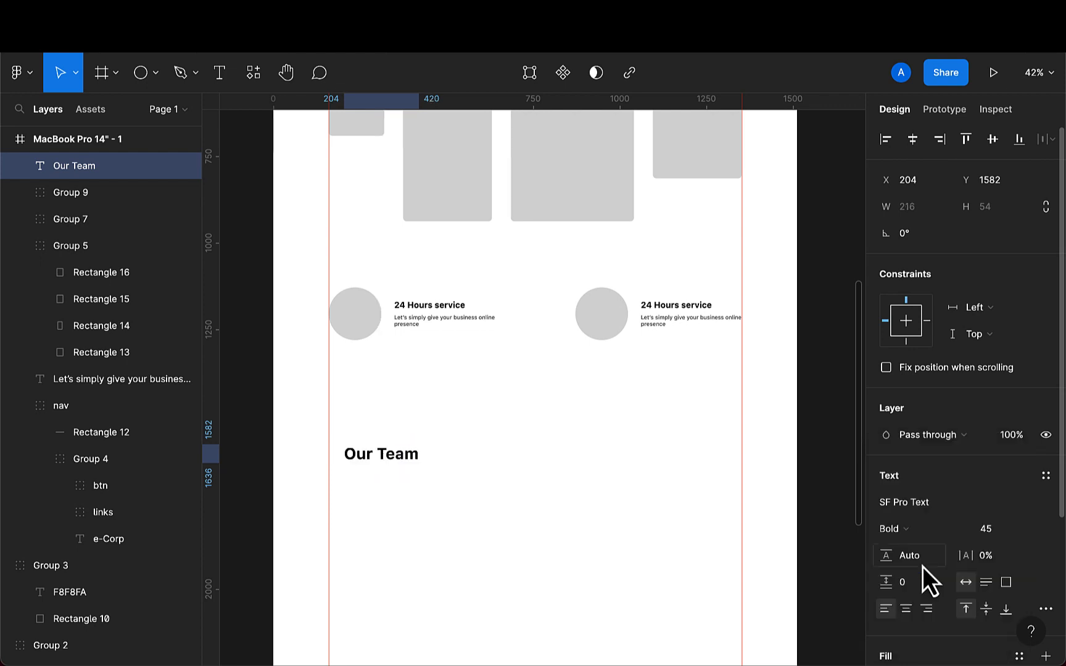
click(993, 538)
text(55)
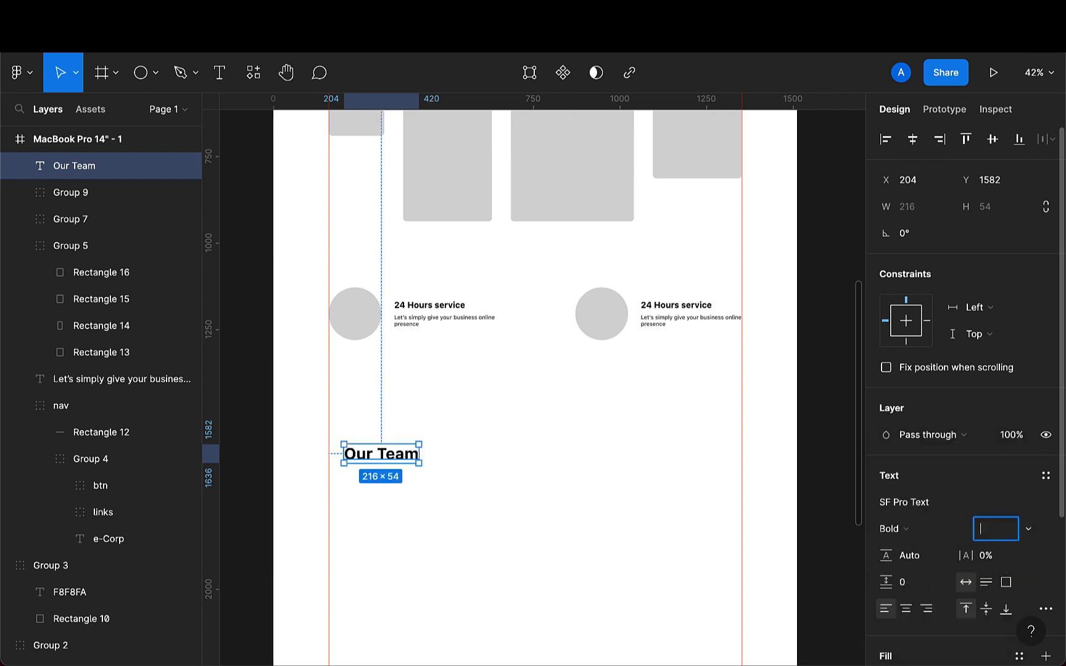
key(Return)
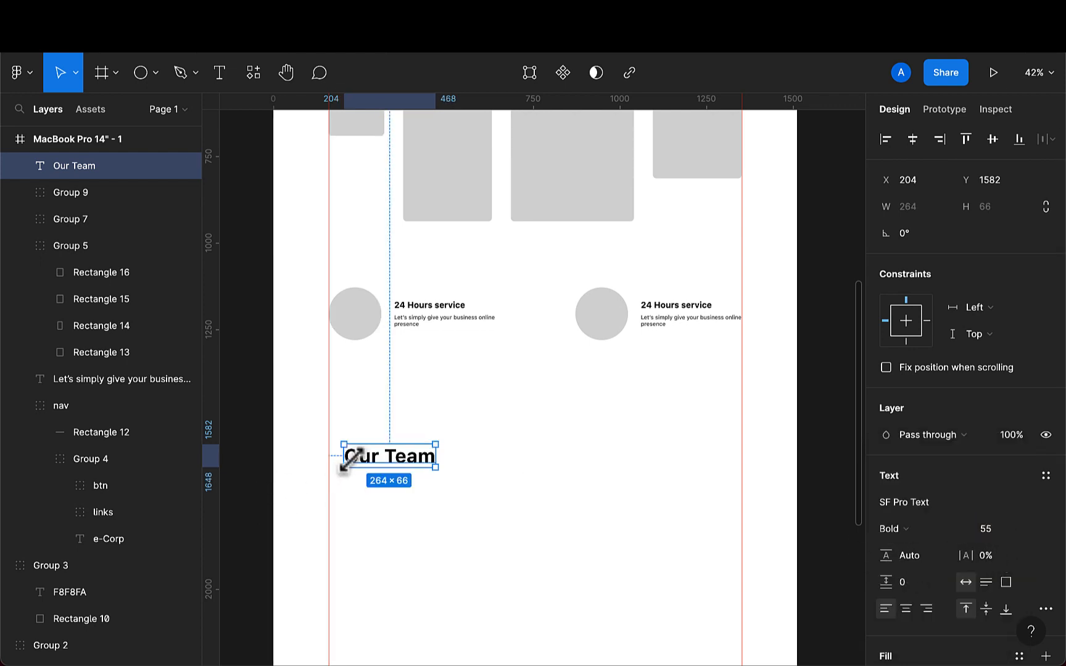
mouse_move(361, 460)
mouse_down()
mouse_move(353, 438)
mouse_move(349, 448)
mouse_up()
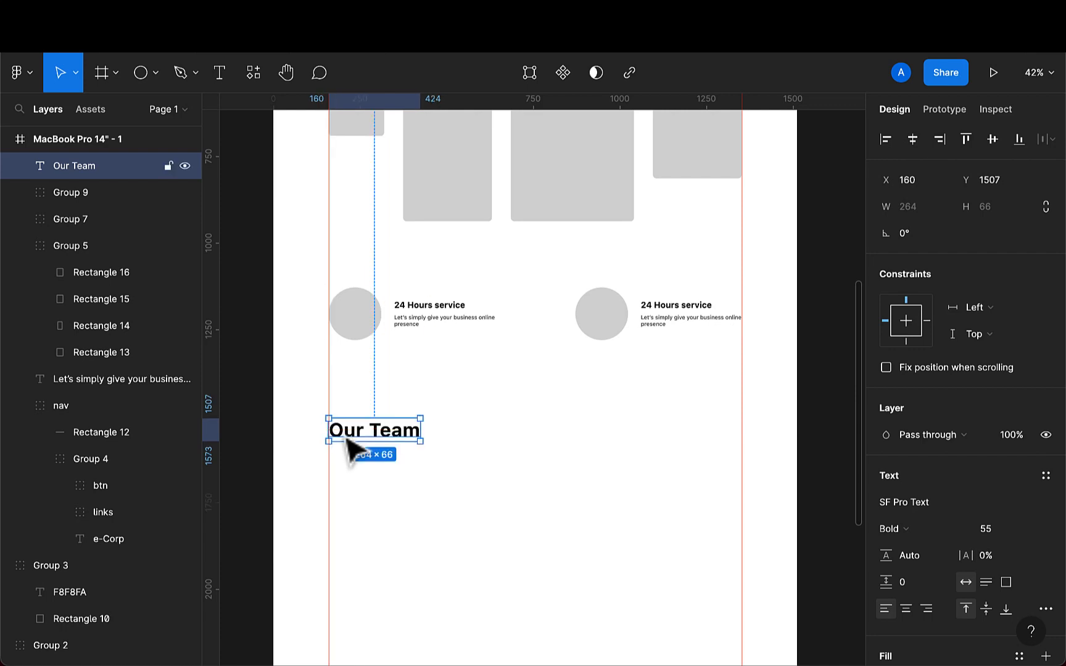
- Copy the left service's description text and paste it as a new text below the Our Team heading
double_click(411, 336)
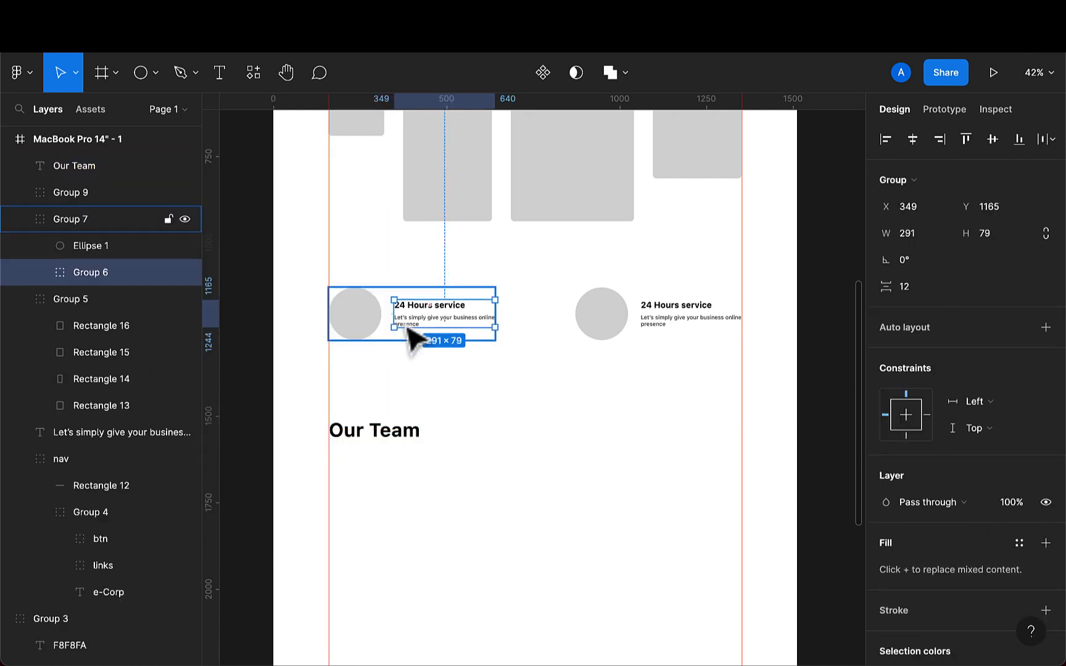
click(411, 339)
double_click(407, 327)
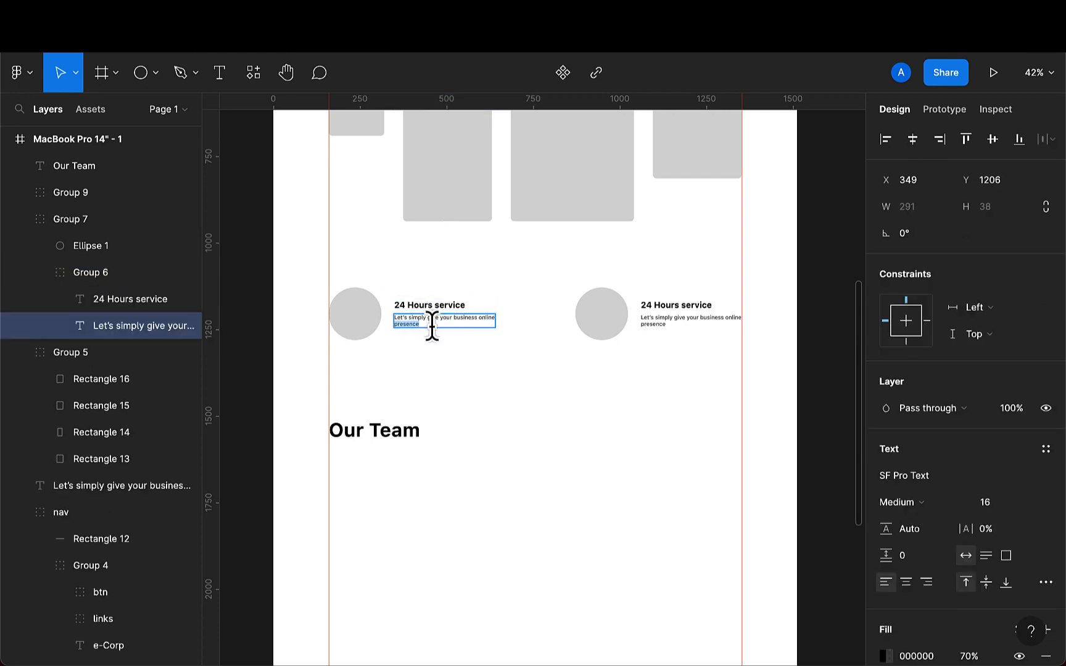
drag(432, 325, 393, 319)
key(ctrl+c)
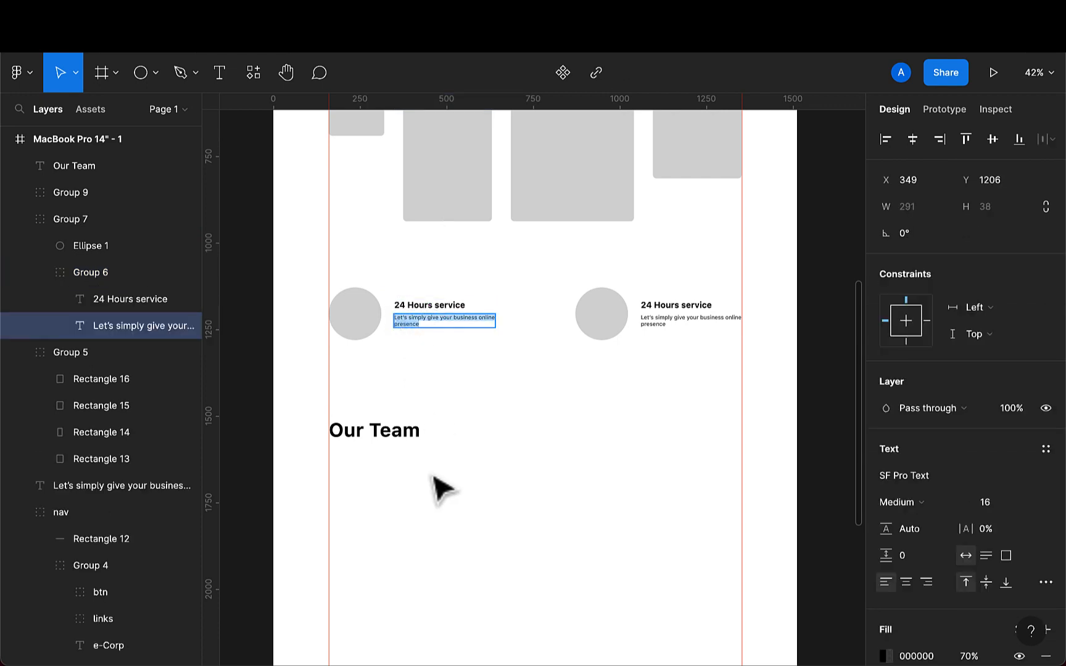
click(217, 80)
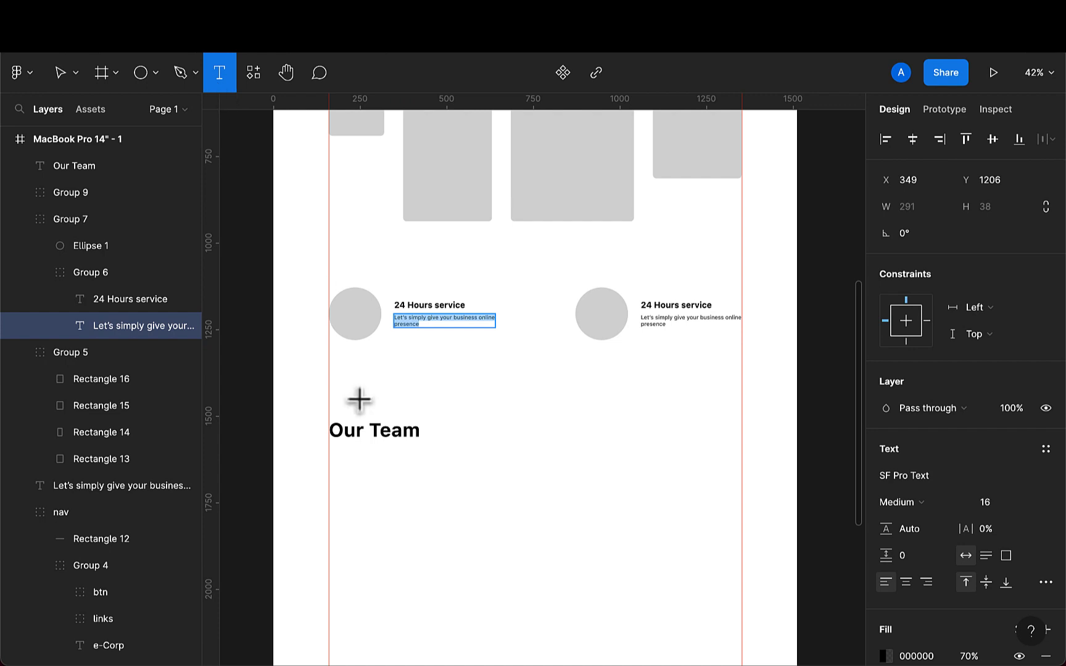
click(345, 455)
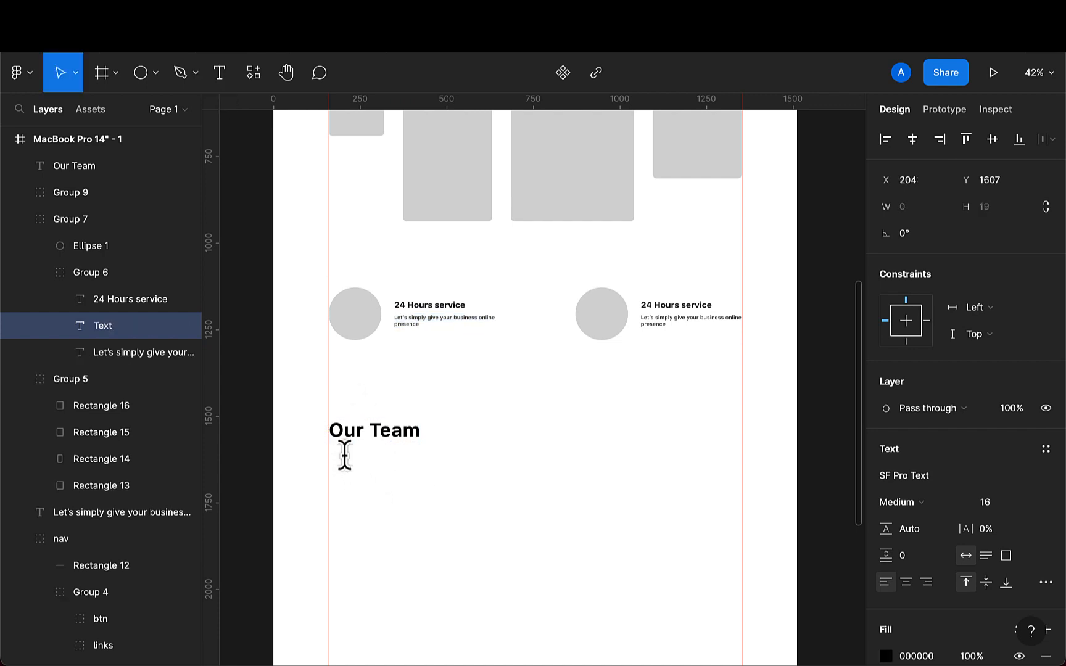
key(ctrl+v)
key(Escape)
- Delete the pasted description copy and undo the deletion
click(373, 475)
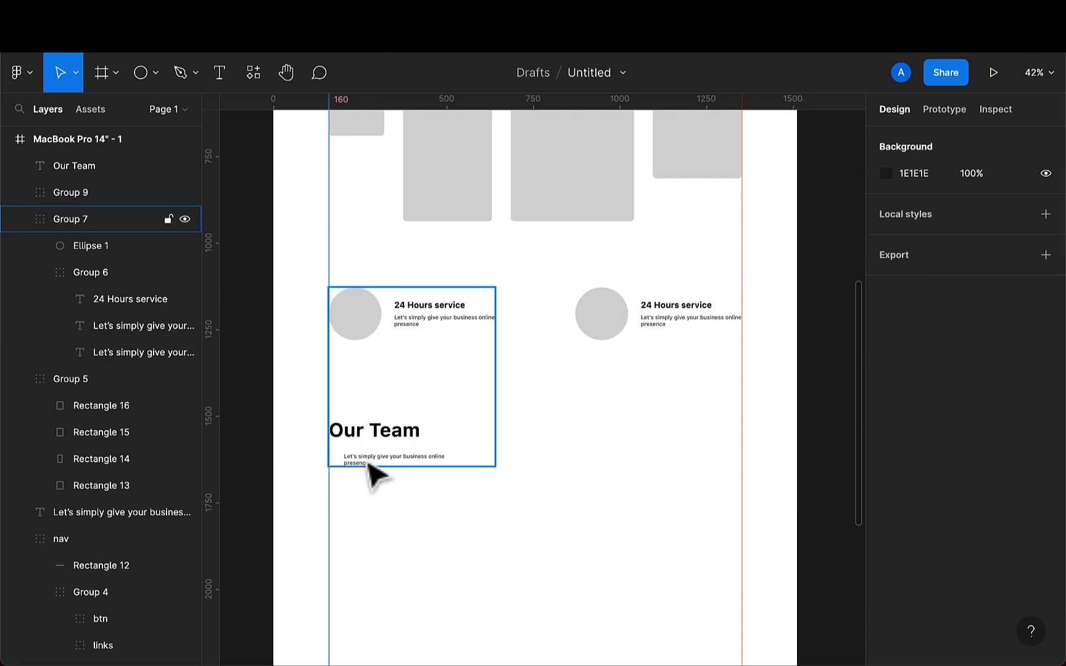
double_click(368, 463)
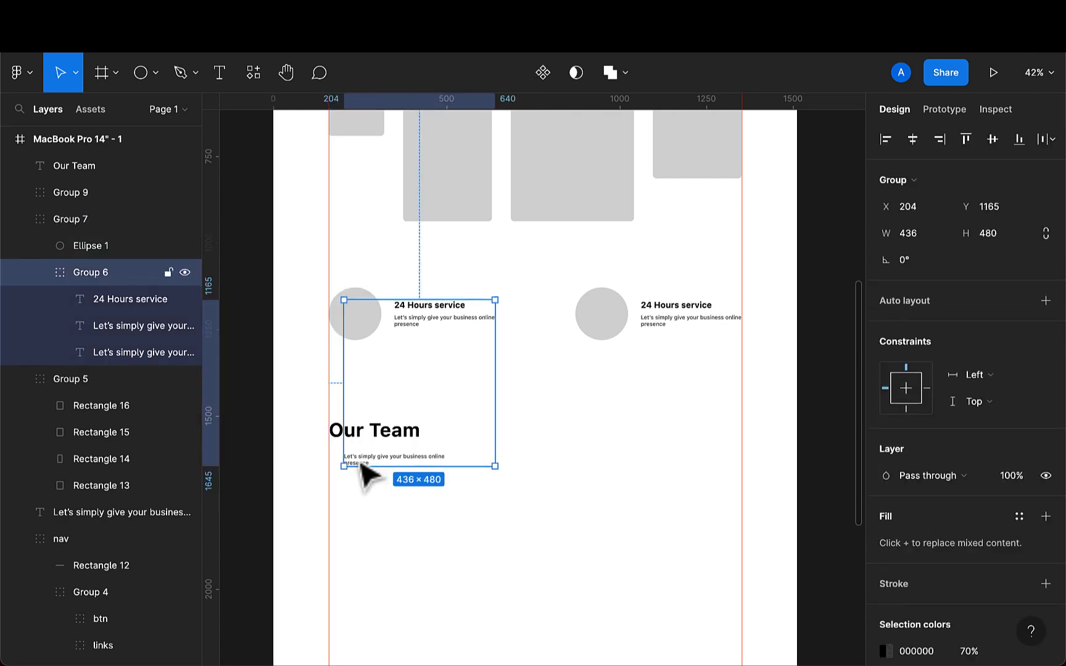
double_click(361, 467)
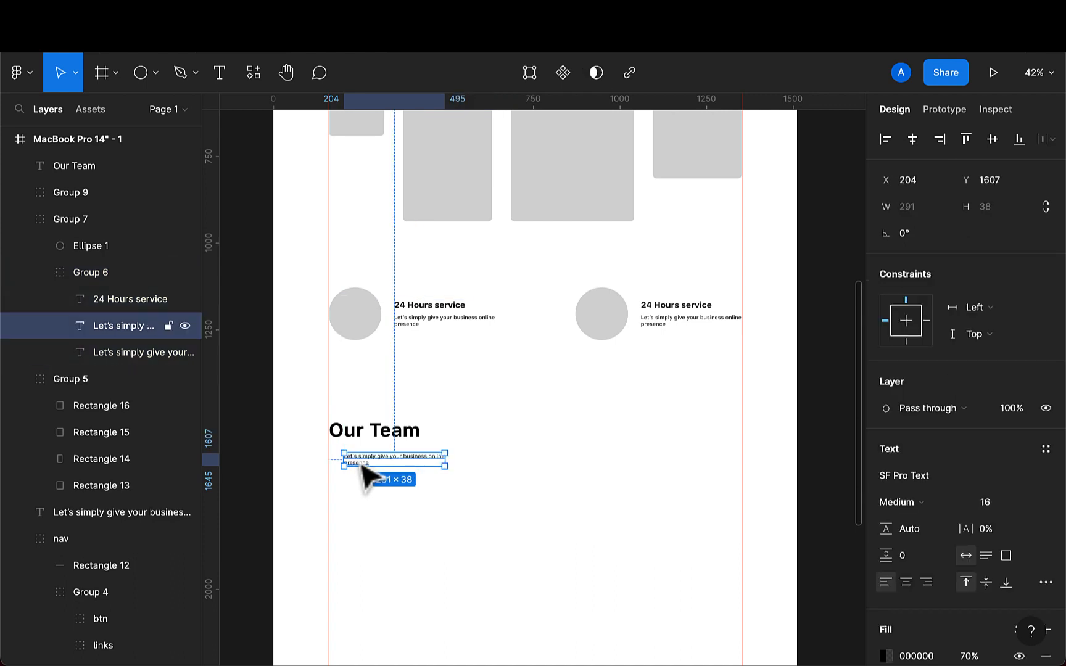
key(Delete)
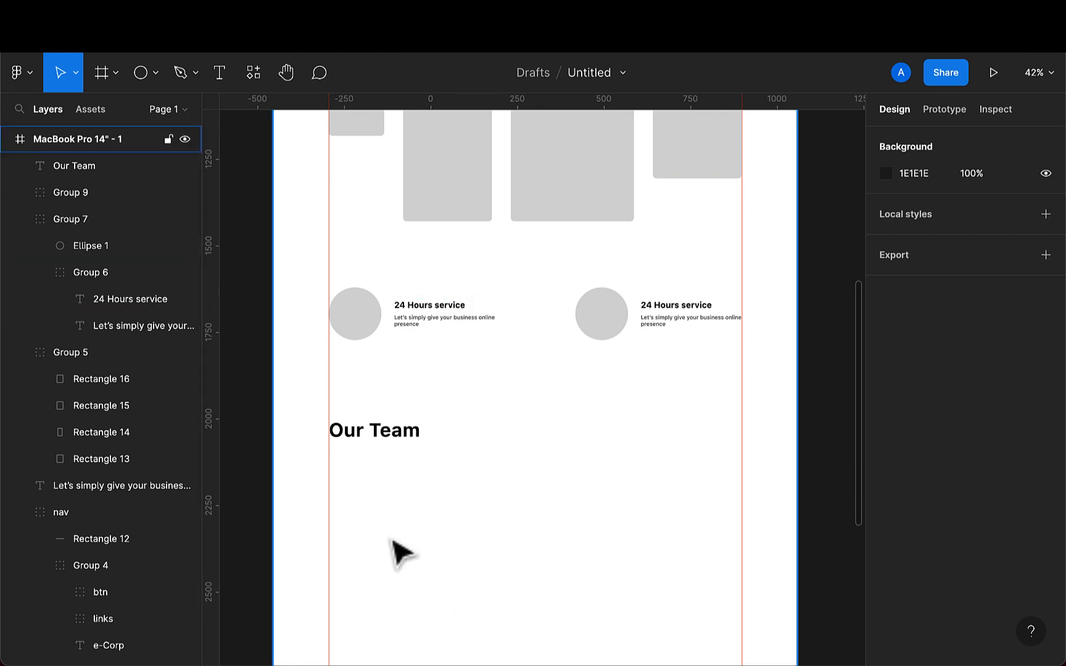
key(ctrl+z)
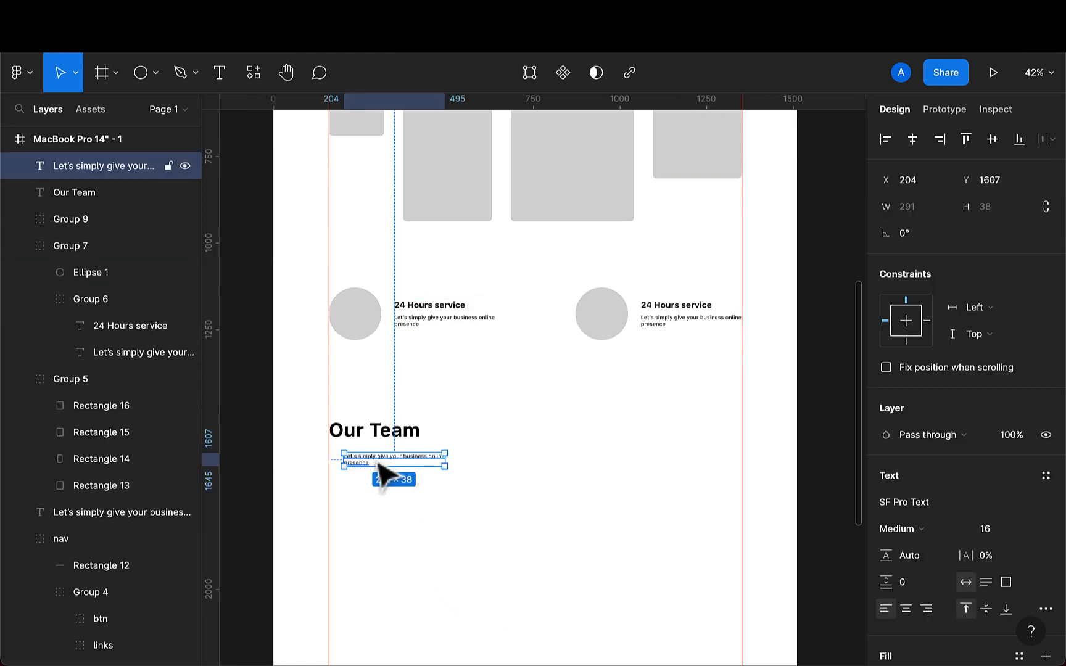
- Place the pasted description at X 165, Y 1589 under the heading and change it to read "Let's simply give your business online by subscription to our Design presence"
scroll(383, 475, up, 3)
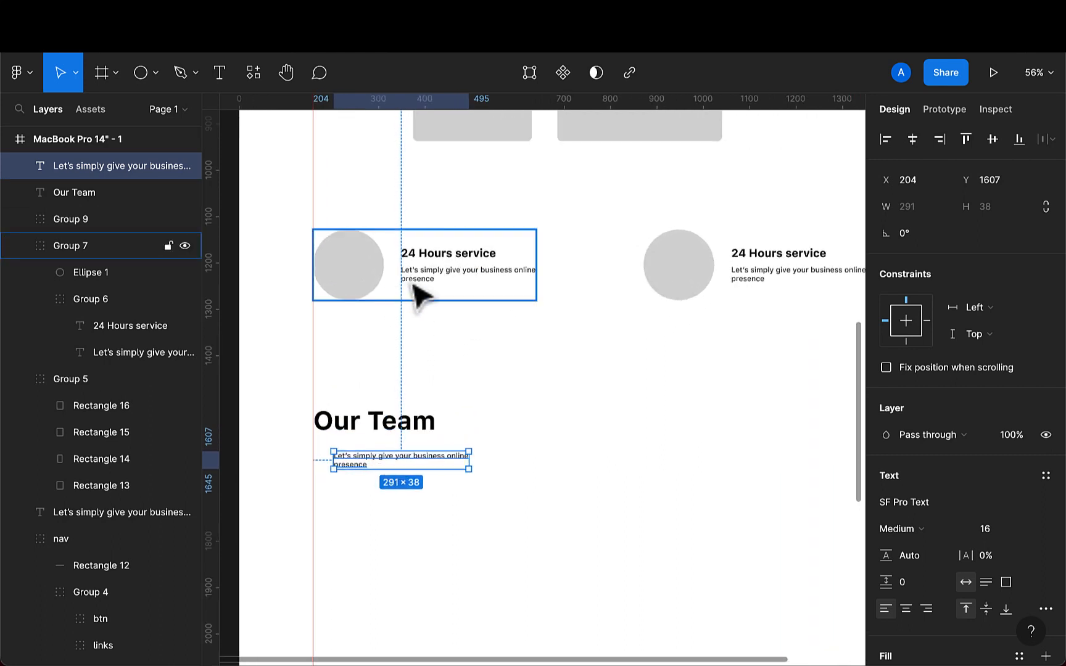
mouse_move(350, 467)
mouse_down()
mouse_move(332, 453)
mouse_move(333, 463)
mouse_up()
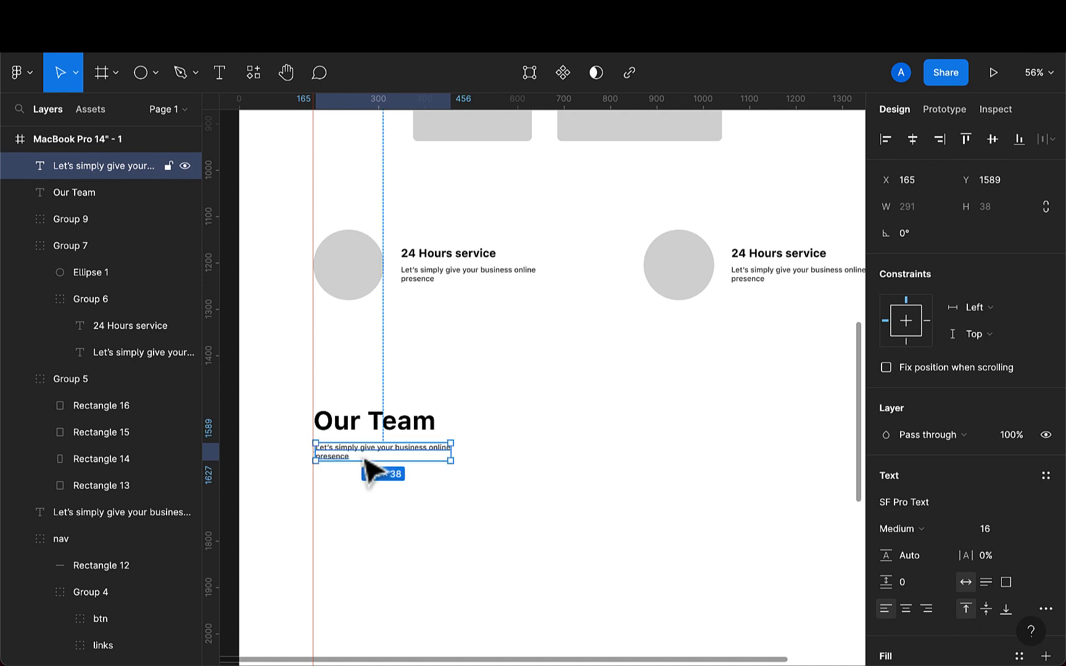
double_click(394, 446)
click(433, 449)
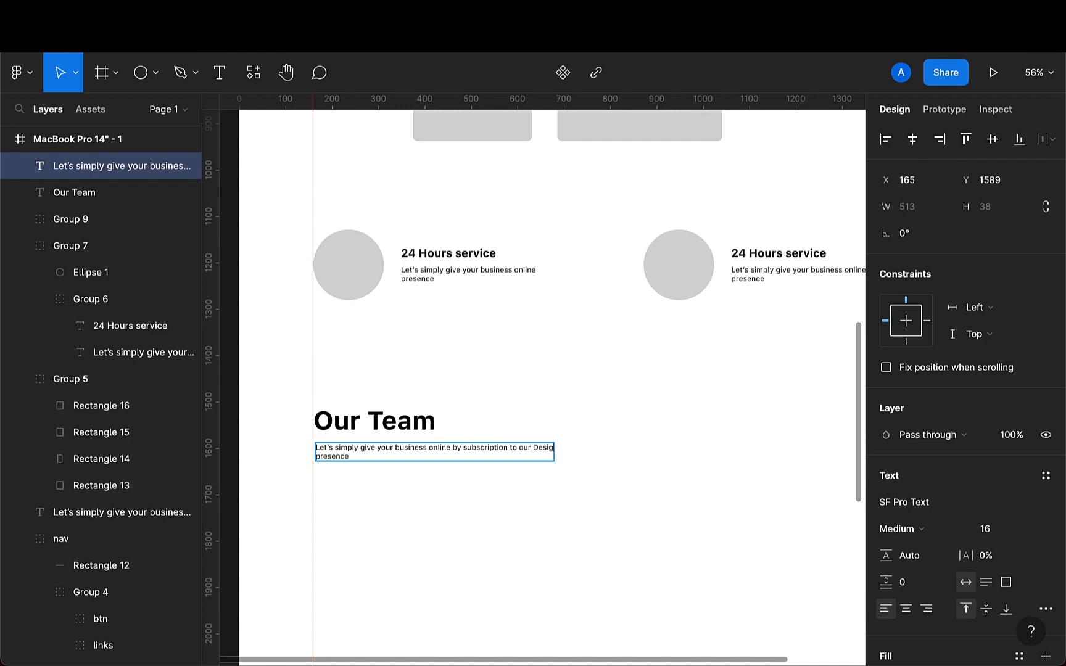
click(520, 448)
key(Return)
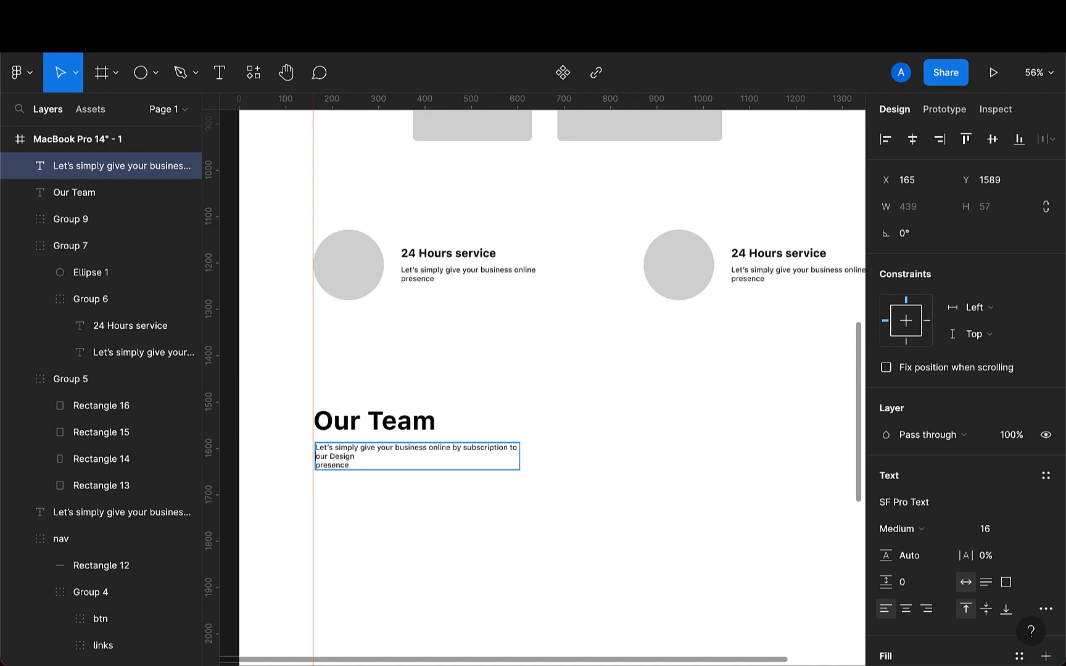
key(BackSpace)
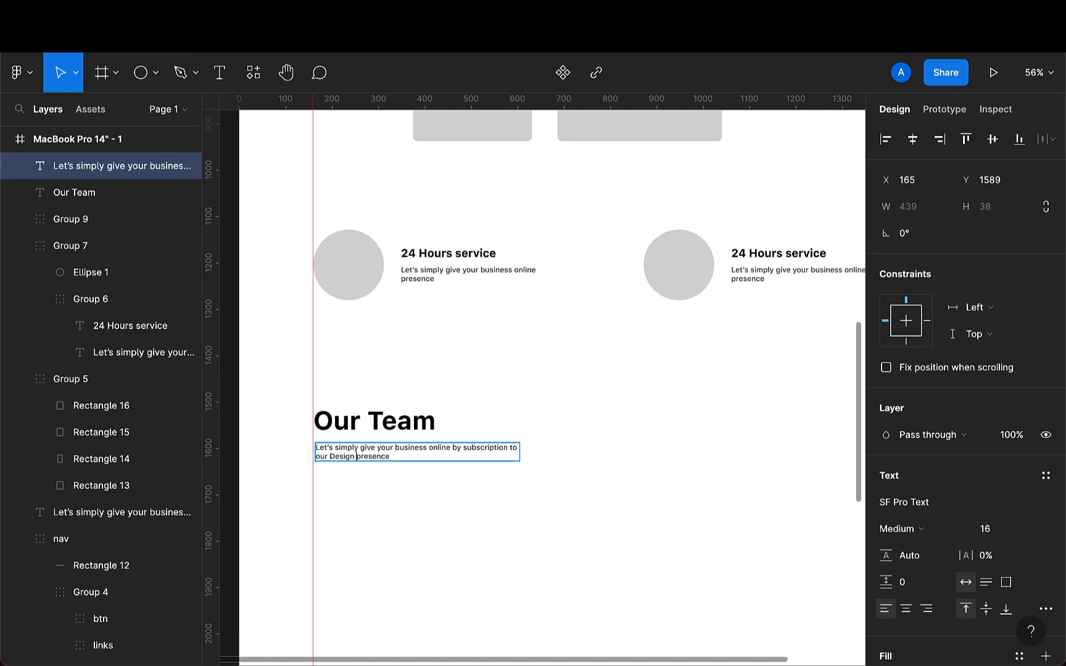
key(Escape)
scroll(583, 543, down, 3)
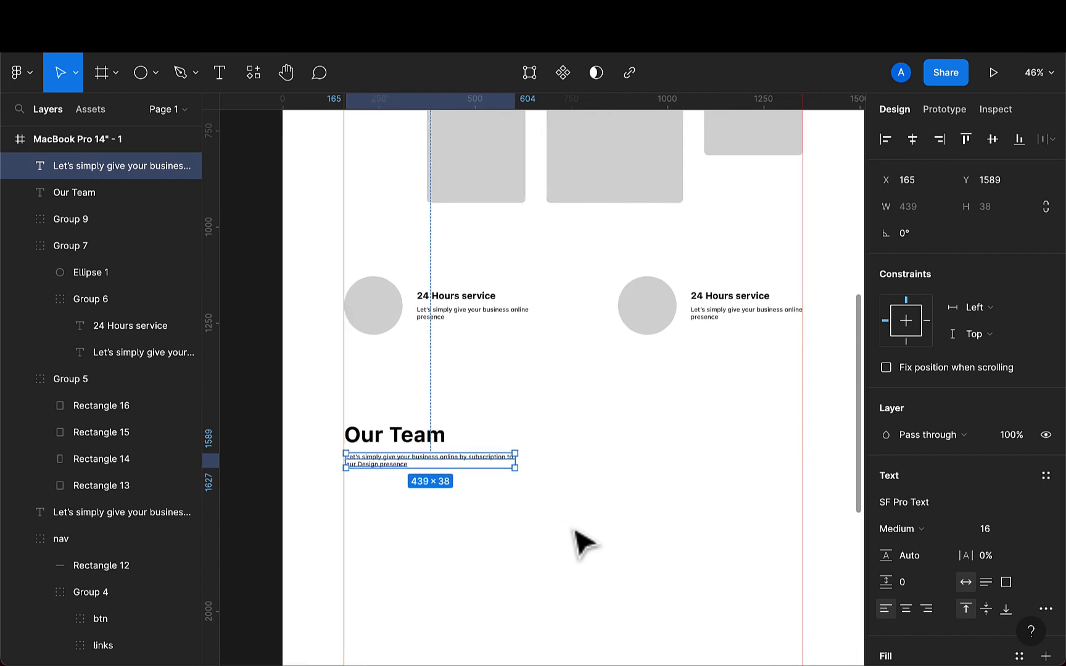
- Draw a rectangle to the right of the Our Team block and set its width and height to 52
scroll(583, 543, right, 3)
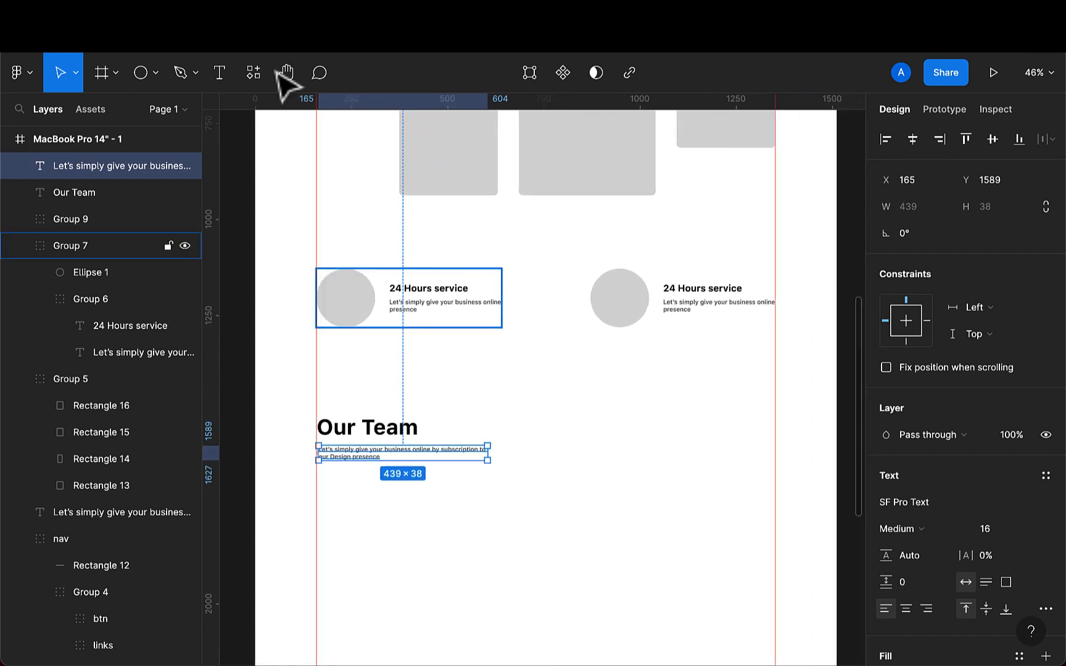
click(158, 74)
click(134, 116)
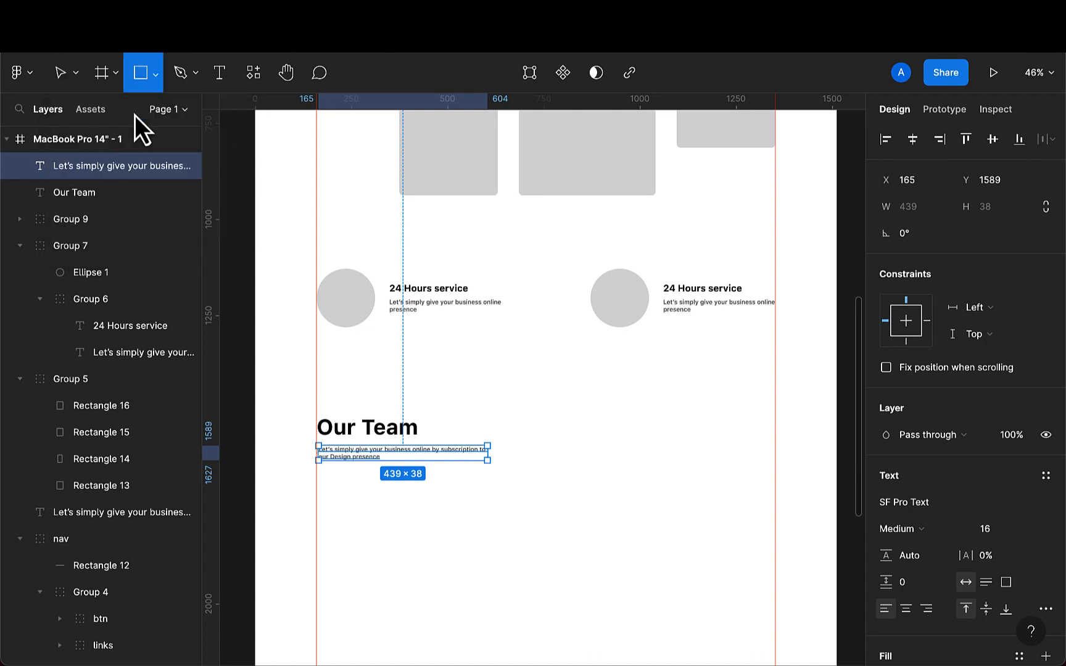
drag(620, 434, 655, 471)
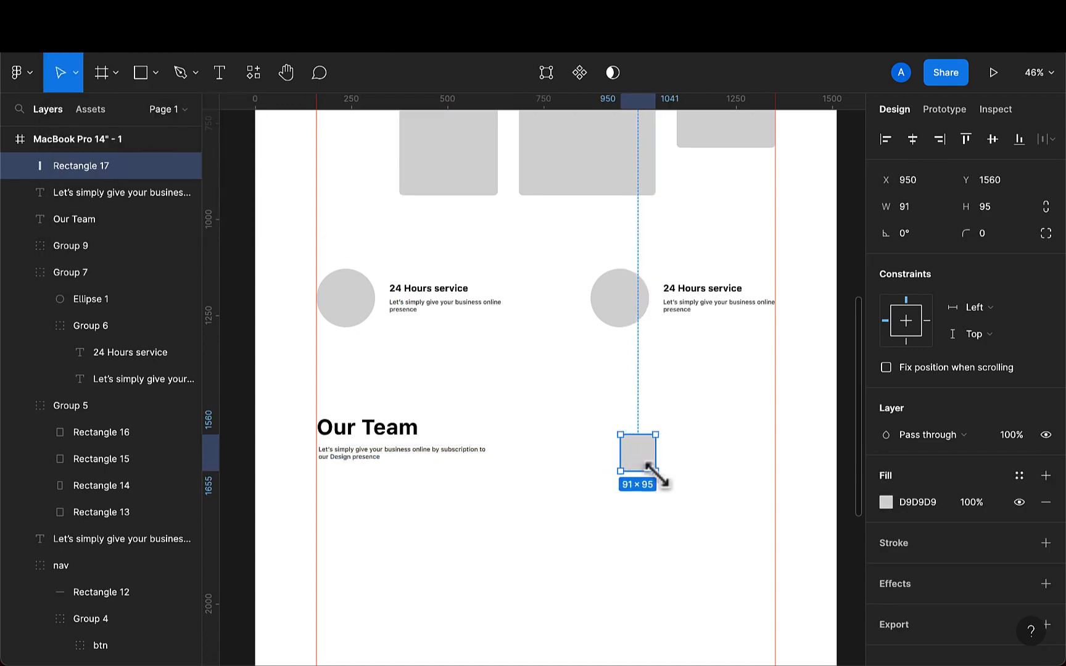
click(926, 208)
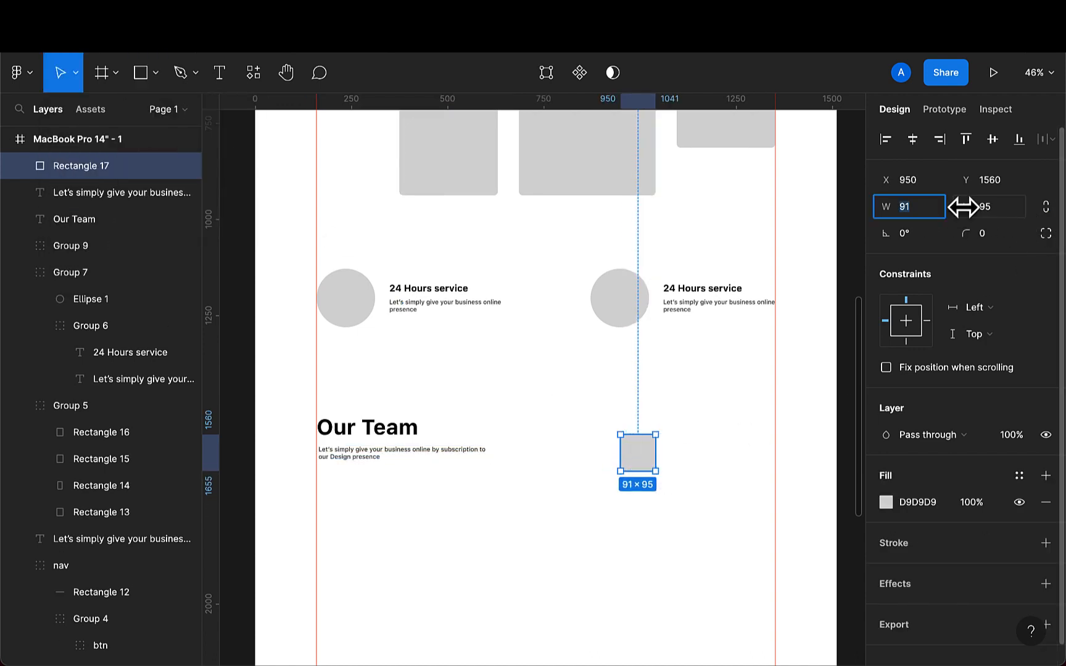
key(BackSpace)
text(522)
key(Return)
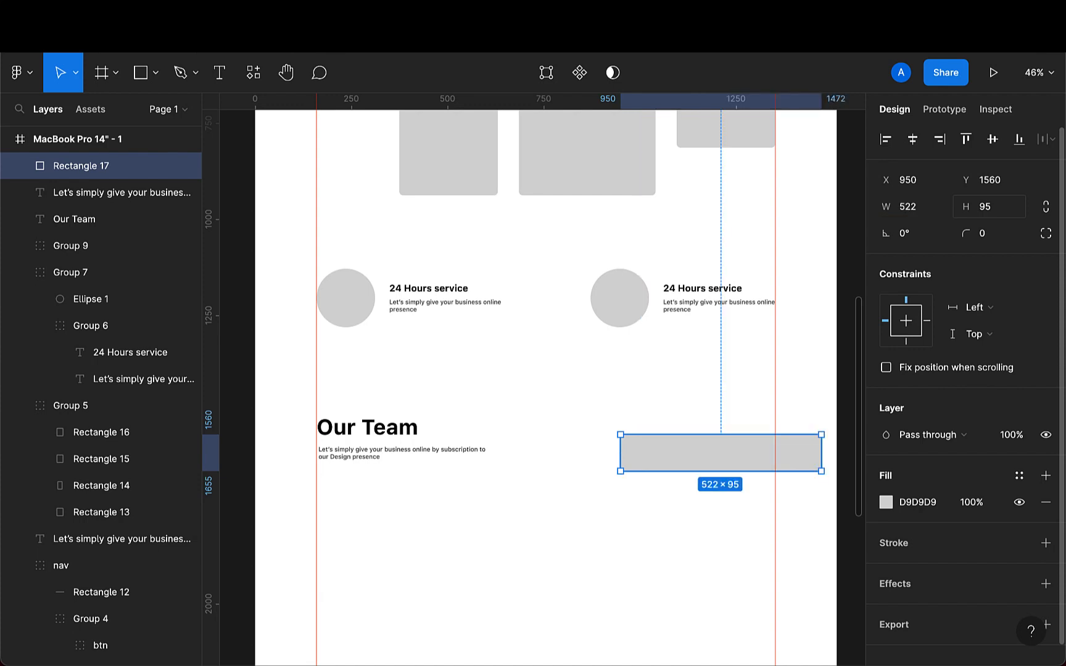
key(BackSpace)
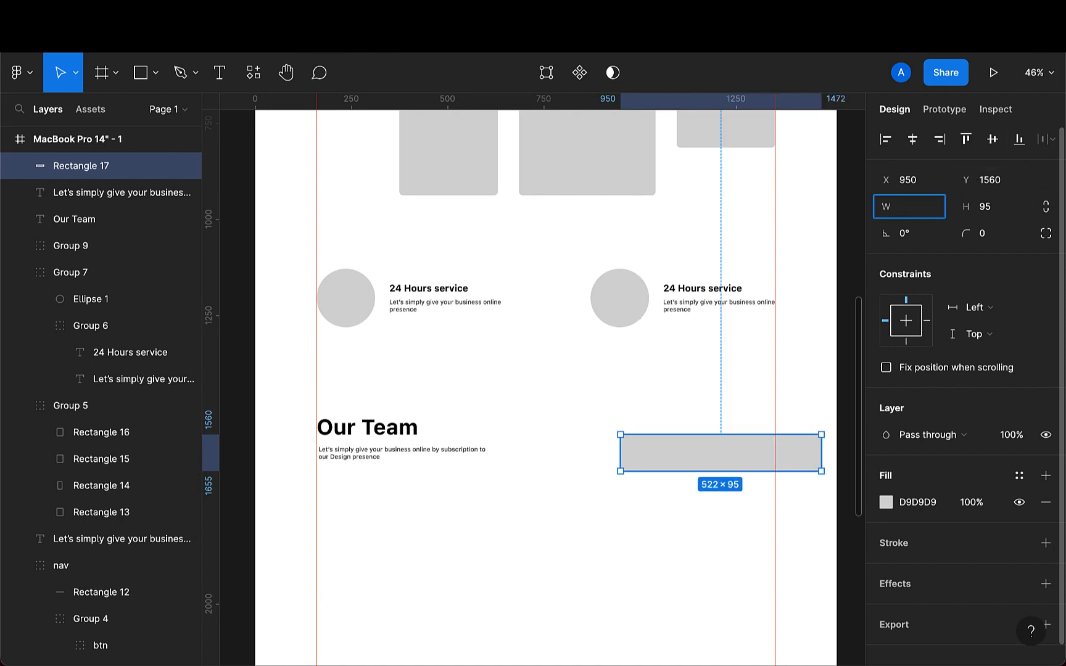
text(52)
key(Return)
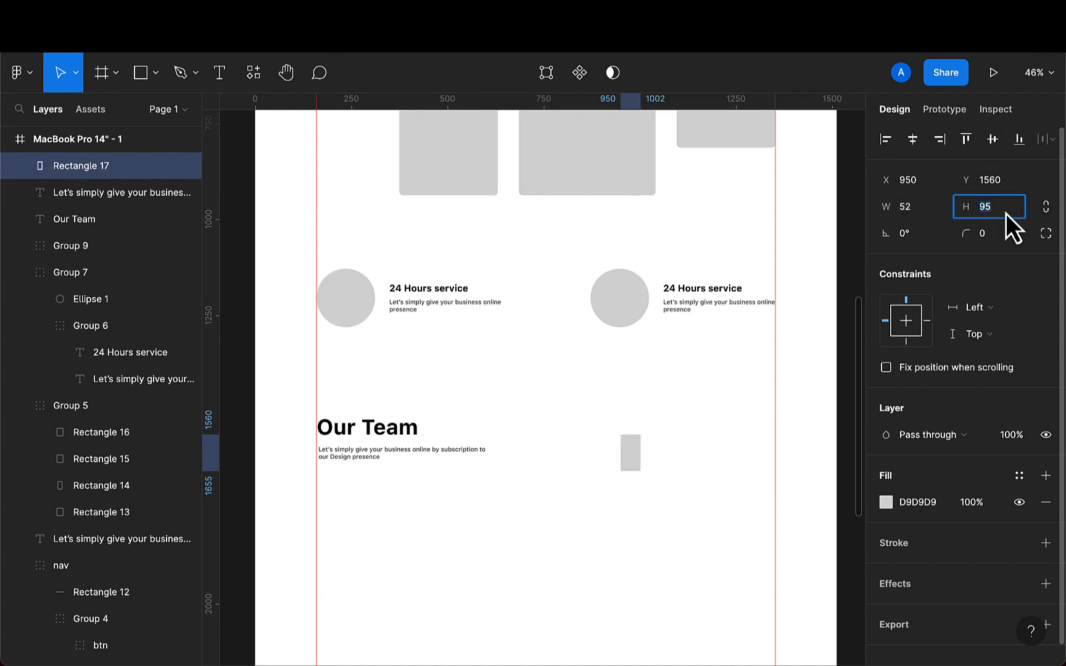
key(BackSpace)
text(52)
key(Return)
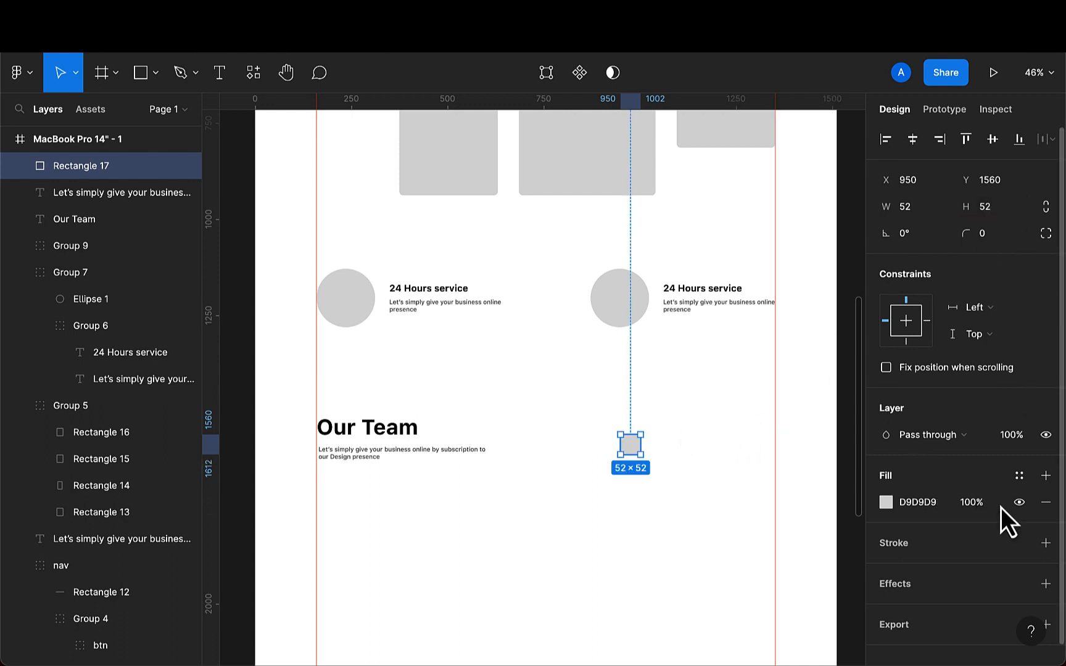
- Replace the square's fill with a stroke and set its corner radius to 5
click(1045, 542)
click(1045, 502)
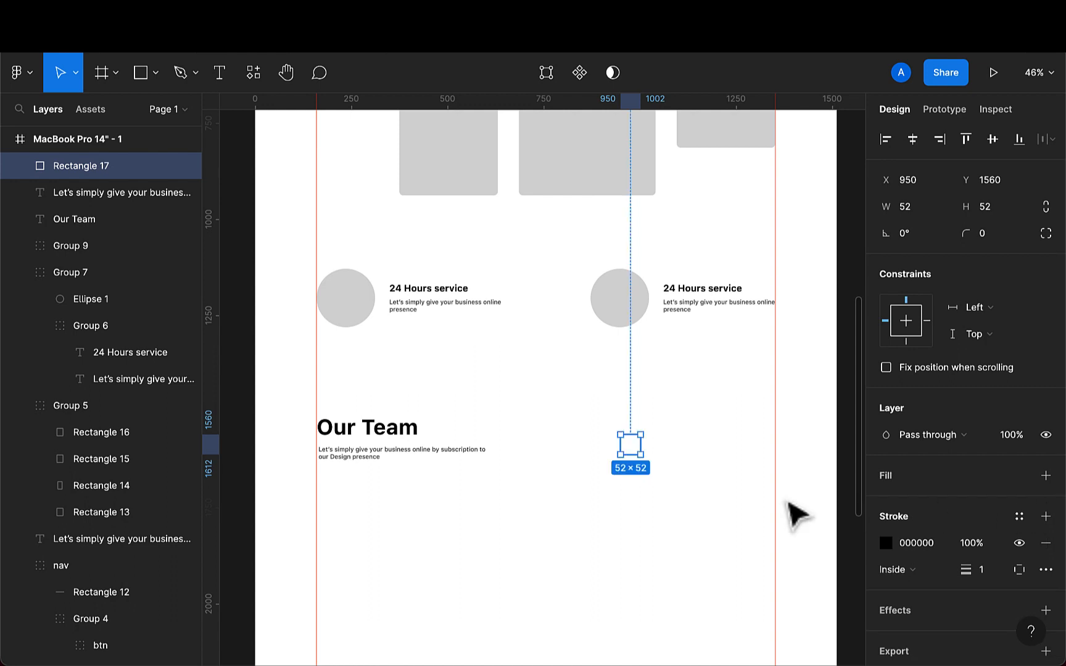
click(1006, 233)
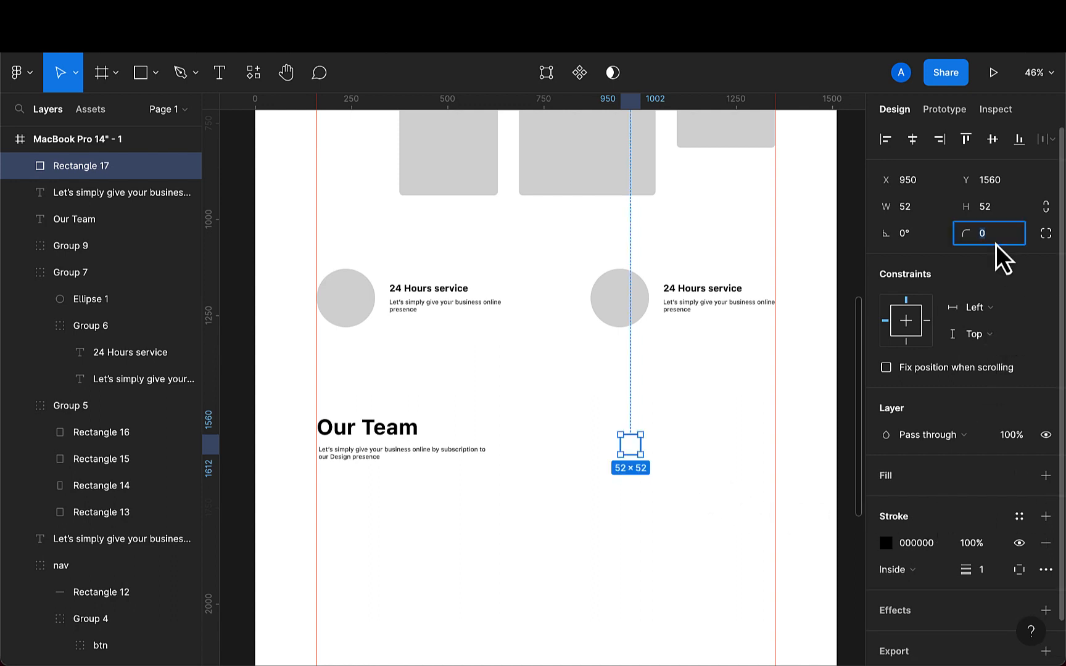
key(BackSpace)
text(5)
key(Return)
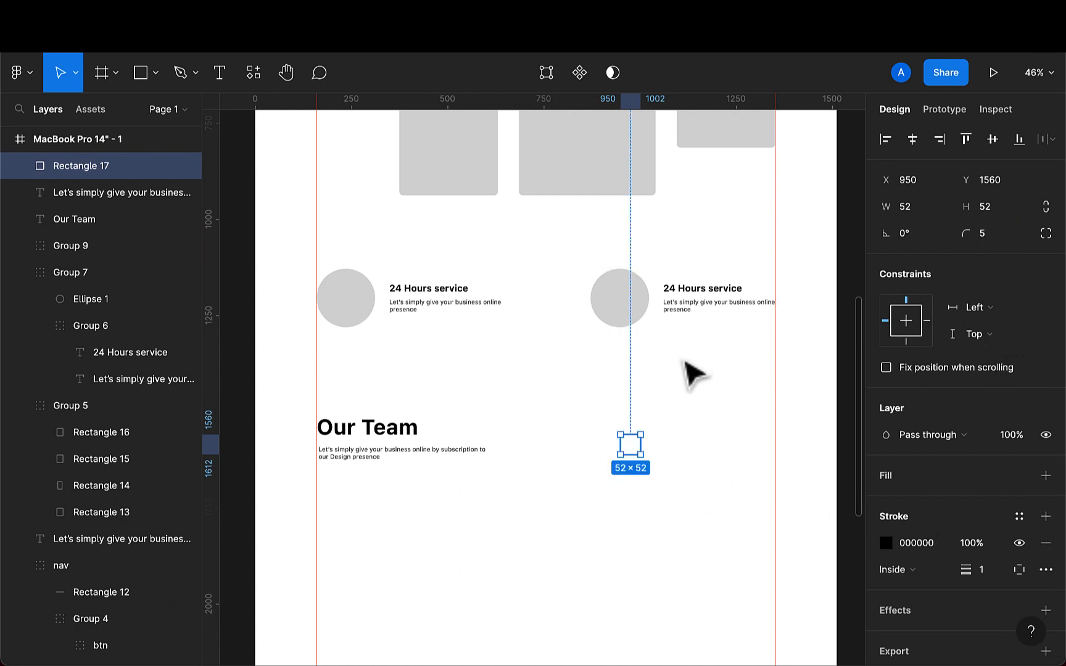
- Move the square to X 1181, Y 1589 and set its stroke opacity to 30%
scroll(685, 373, up, 3)
mouse_move(617, 484)
mouse_down()
mouse_move(726, 499)
mouse_move(736, 490)
mouse_up()
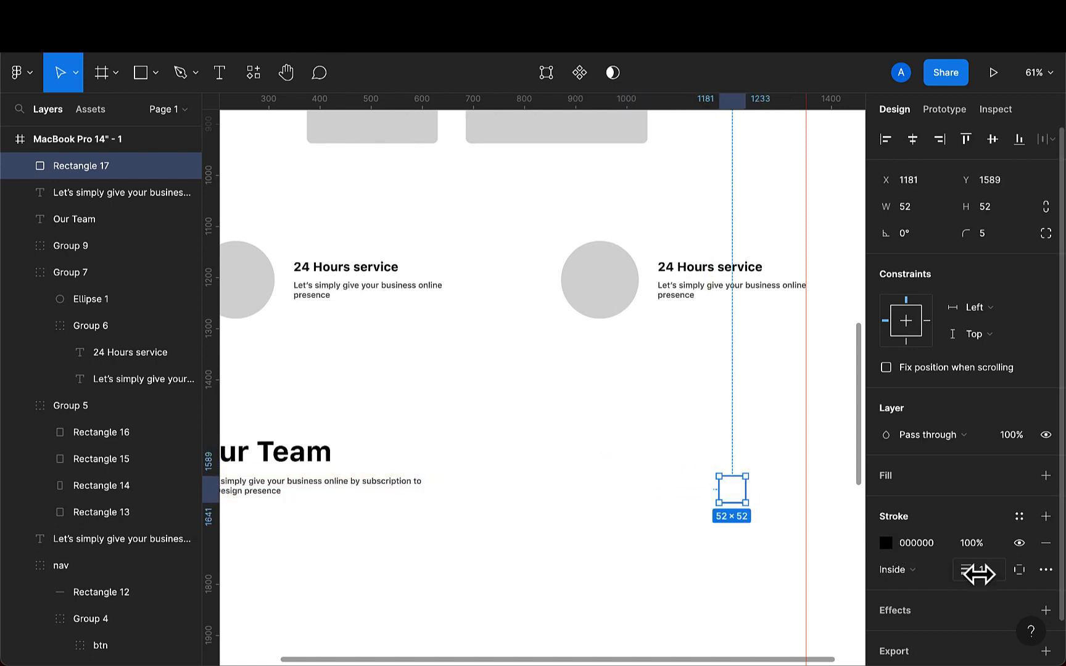
click(982, 550)
key(BackSpace)
text(30)
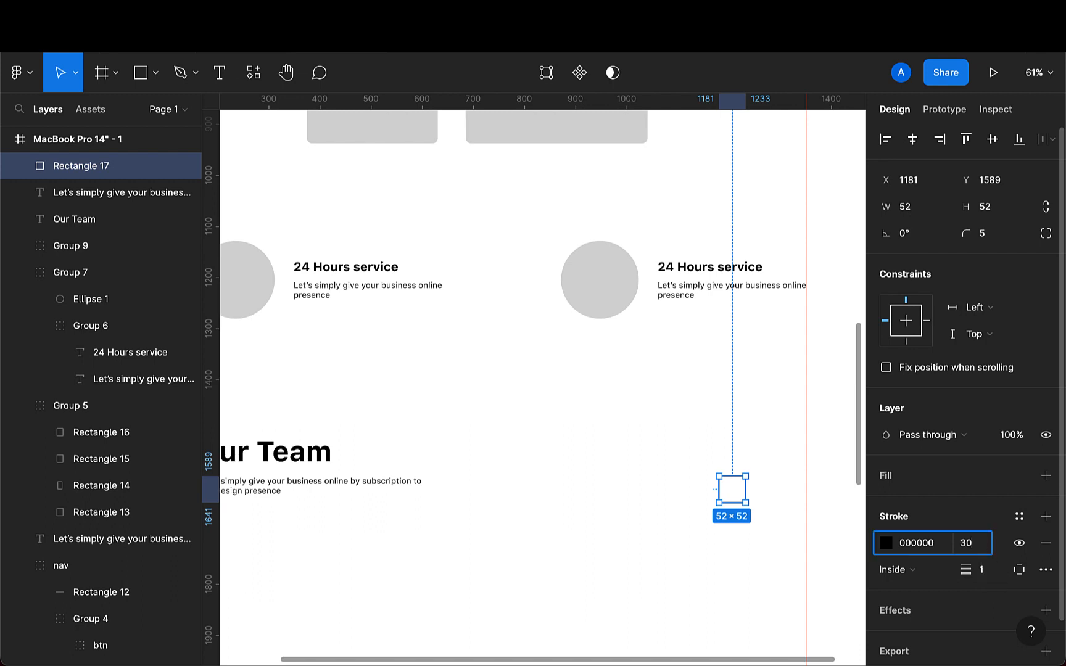
key(Return)
click(780, 567)
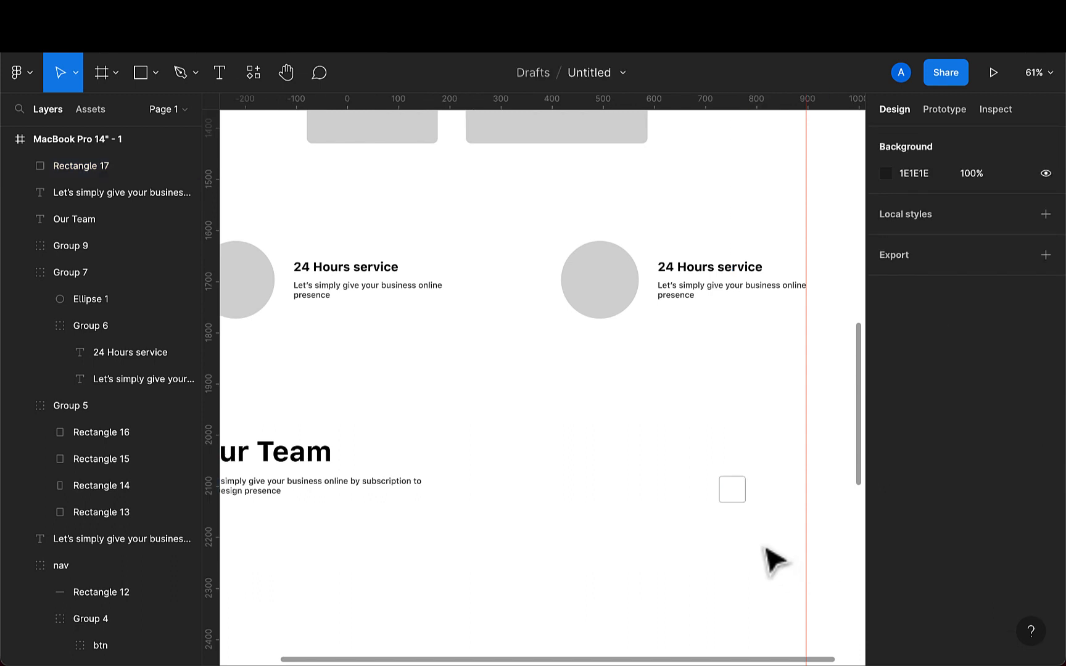
- Duplicate the square and move the copy to X 1301, Y 1589 at the right edge
click(744, 511)
key(super+d)
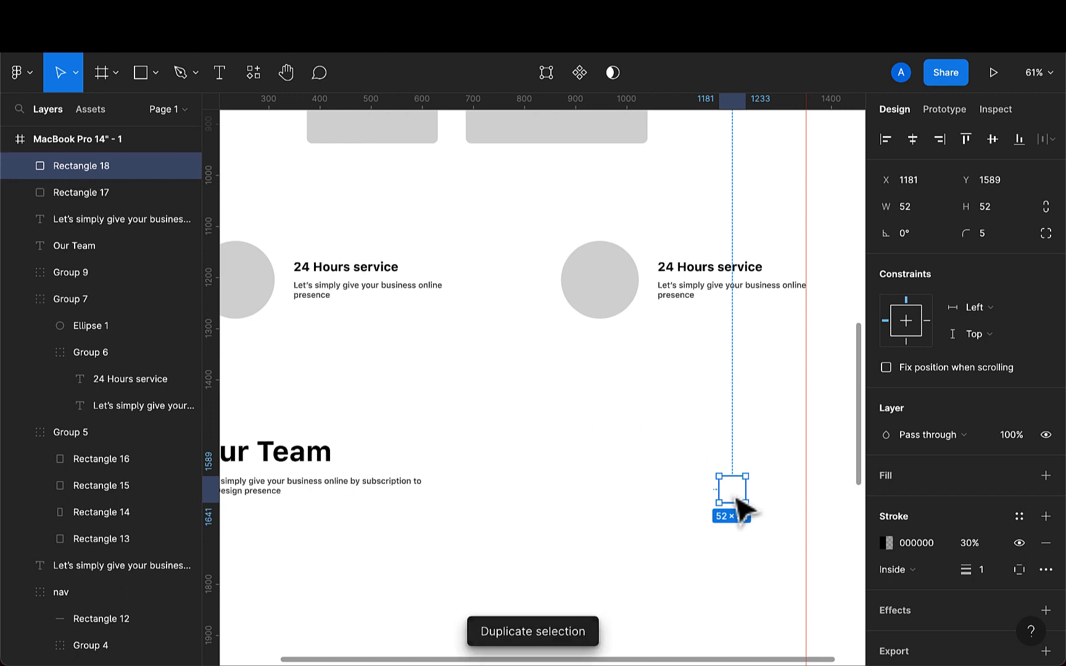
drag(745, 507, 788, 512)
scroll(789, 512, down, 3)
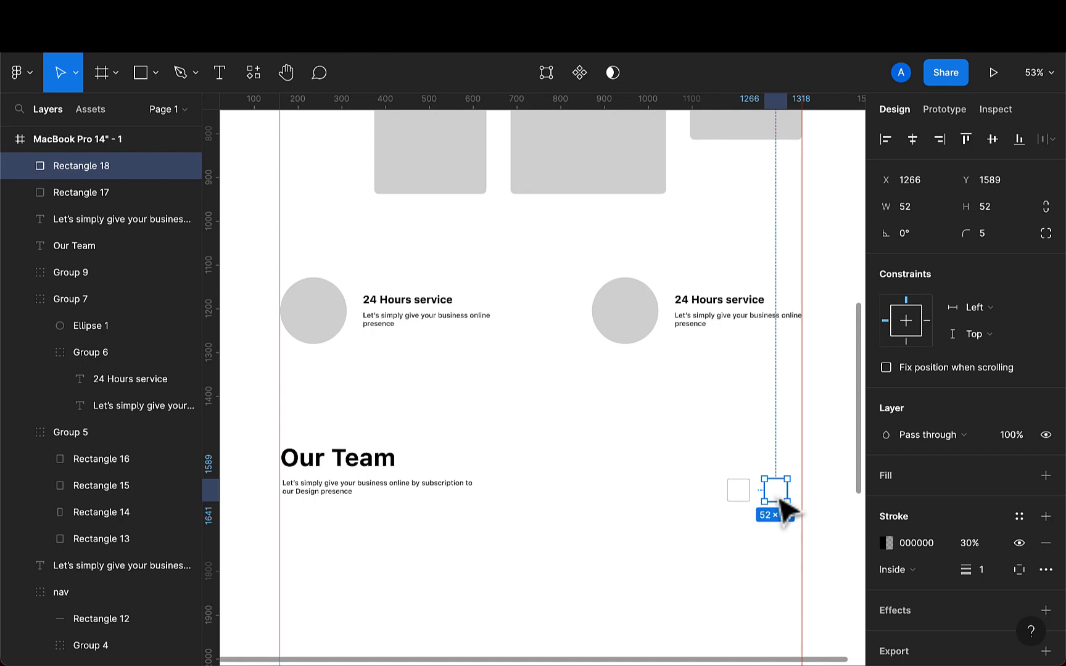
drag(781, 499, 774, 493)
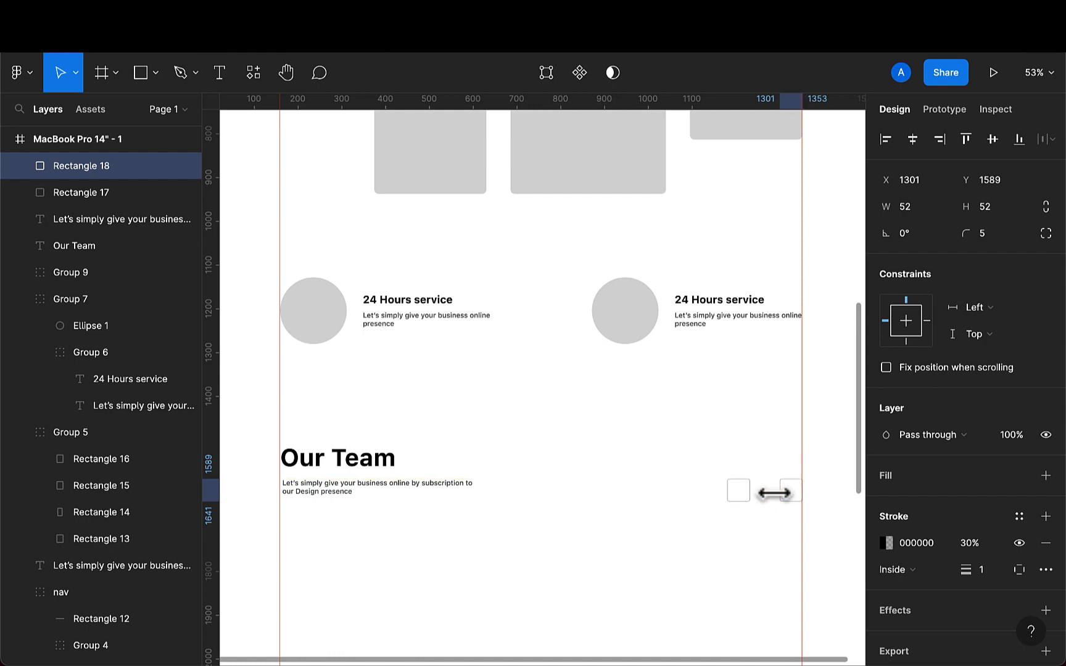
- Nudge the original square rightward to X 1231, next to its copy
scroll(774, 493, up, 8)
click(711, 499)
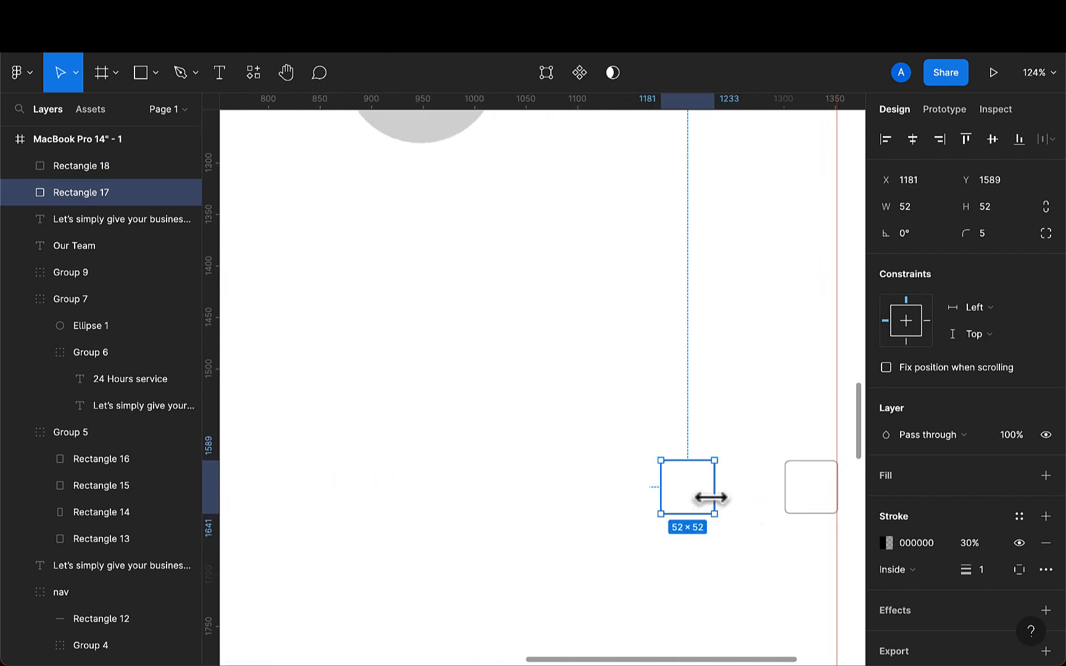
key(shift+Right)
key(shift+Right)
key(shift+Right)
key(shift+Right)
key(shift+Right)
key(shift+Right)
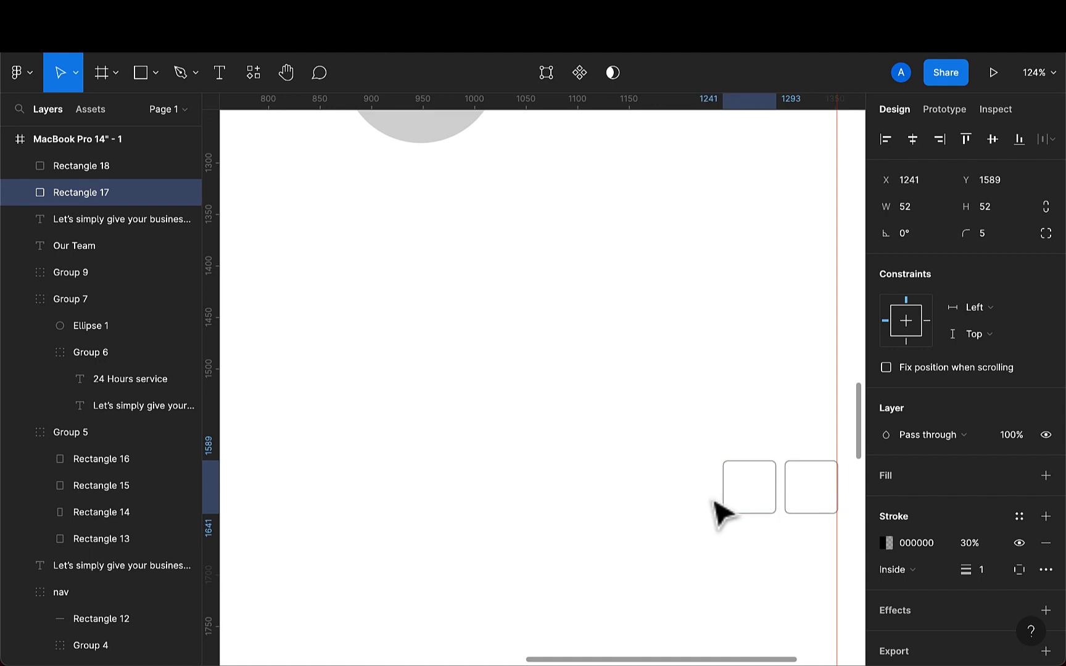
key(shift+Left)
scroll(707, 495, down, 6)
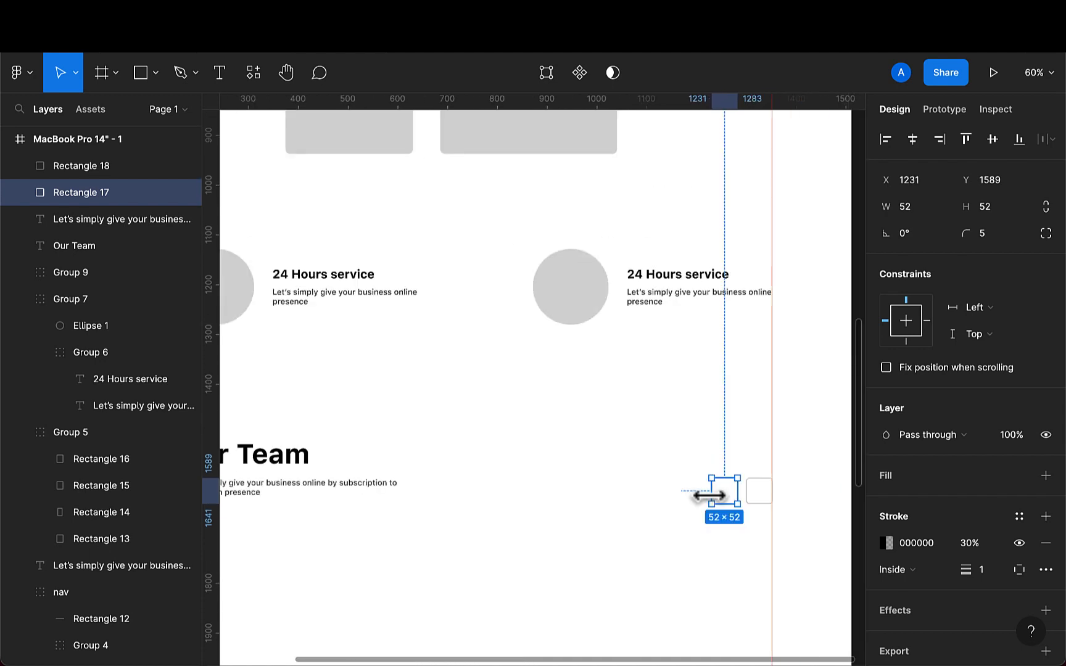
scroll(710, 494, down, 3)
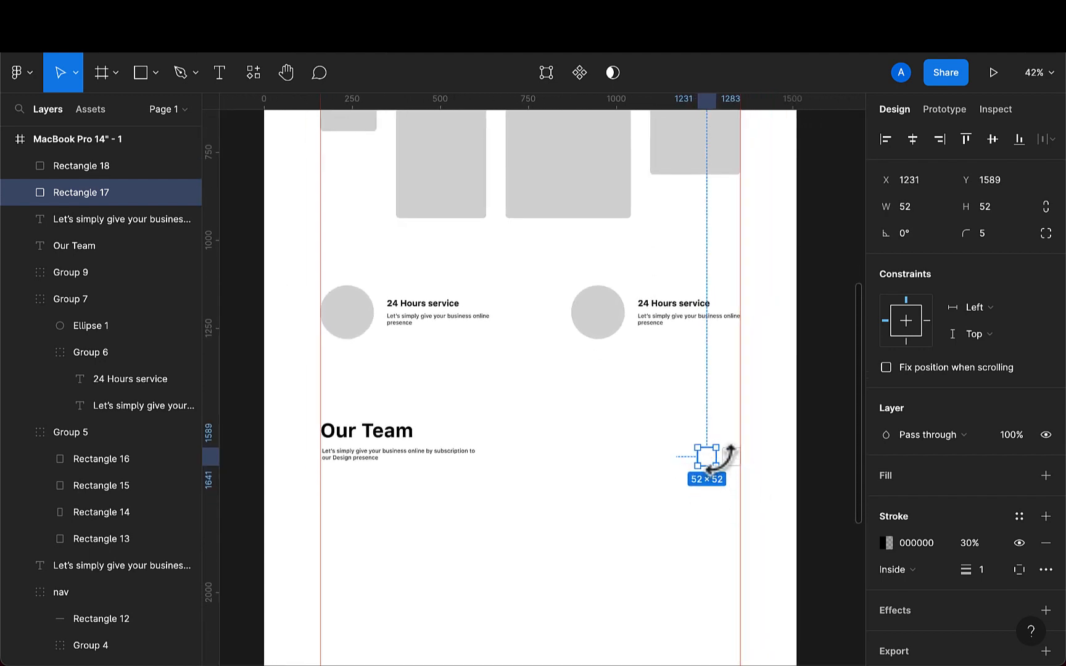
scroll(730, 455, up, 10)
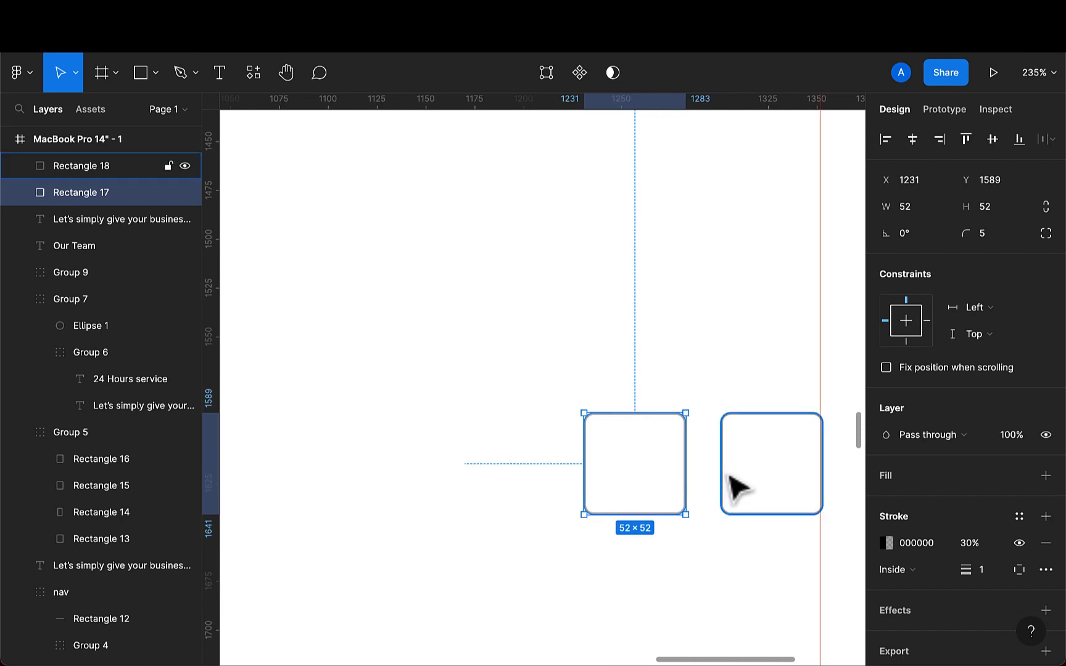
scroll(730, 477, down, 8)
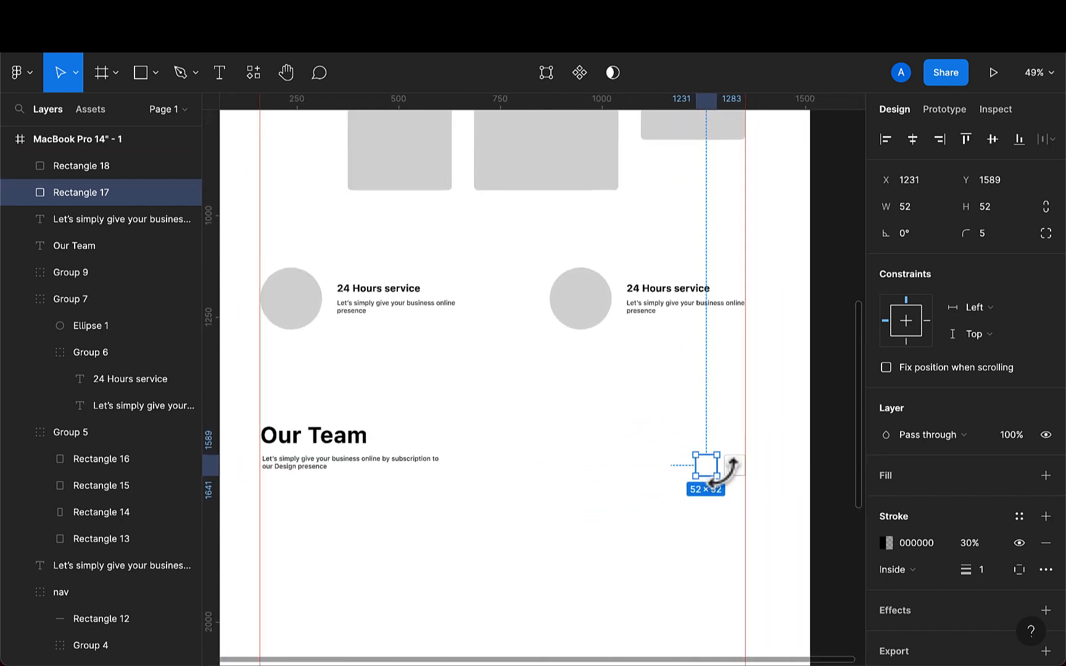
scroll(535, 495, down, 3)
scroll(531, 500, left, 2)
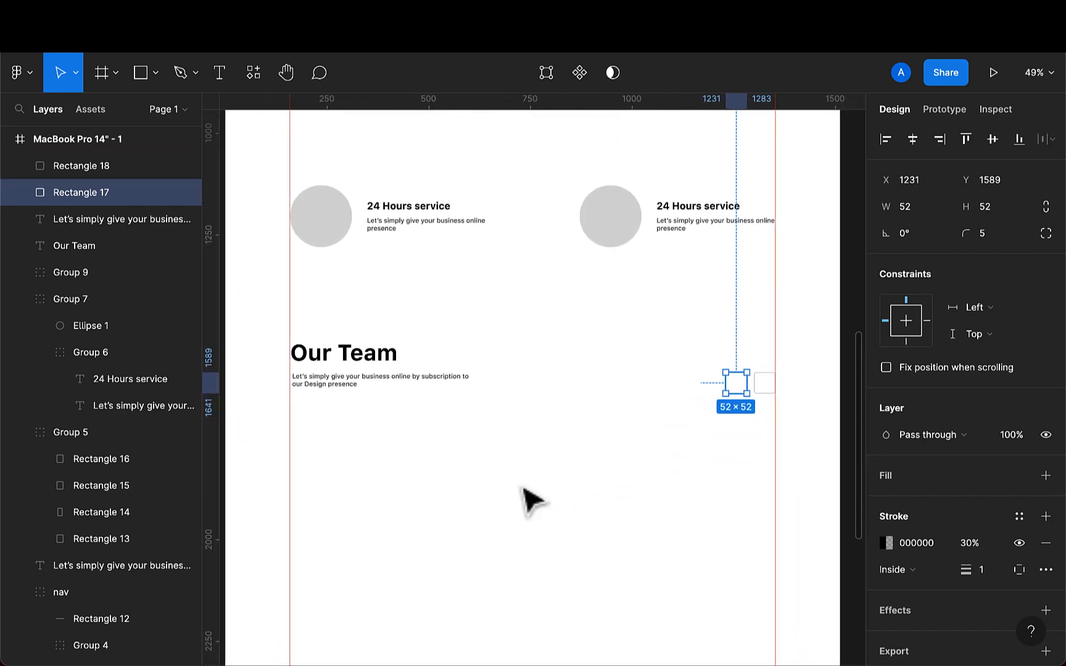
scroll(529, 501, down, 2)
scroll(529, 501, right, 1)
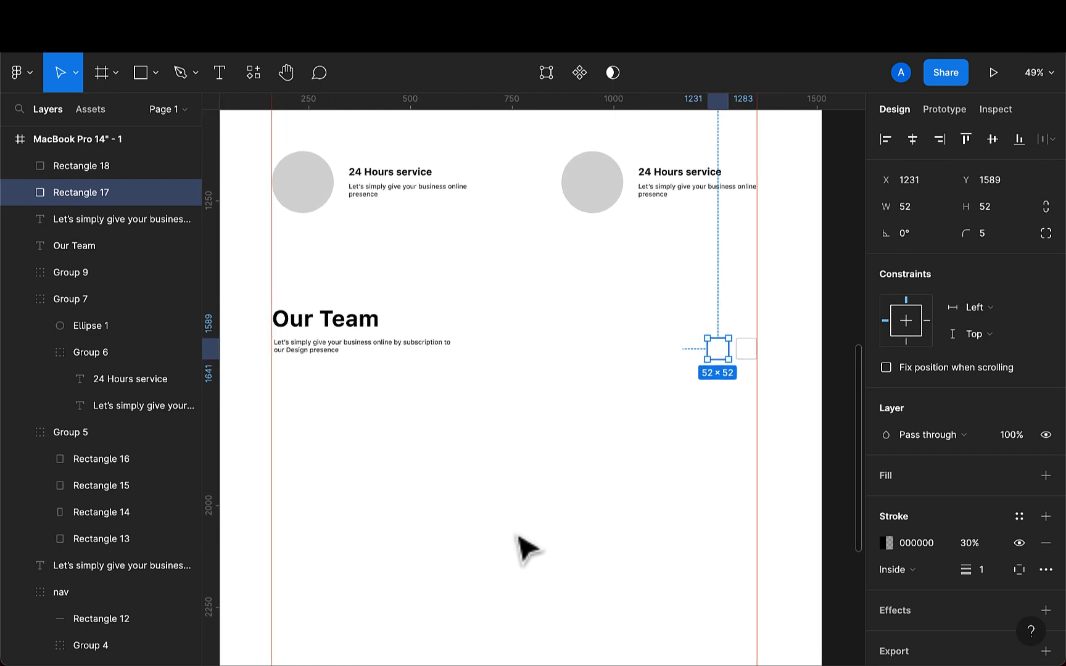
scroll(520, 546, down, 1)
scroll(520, 546, down, 2)
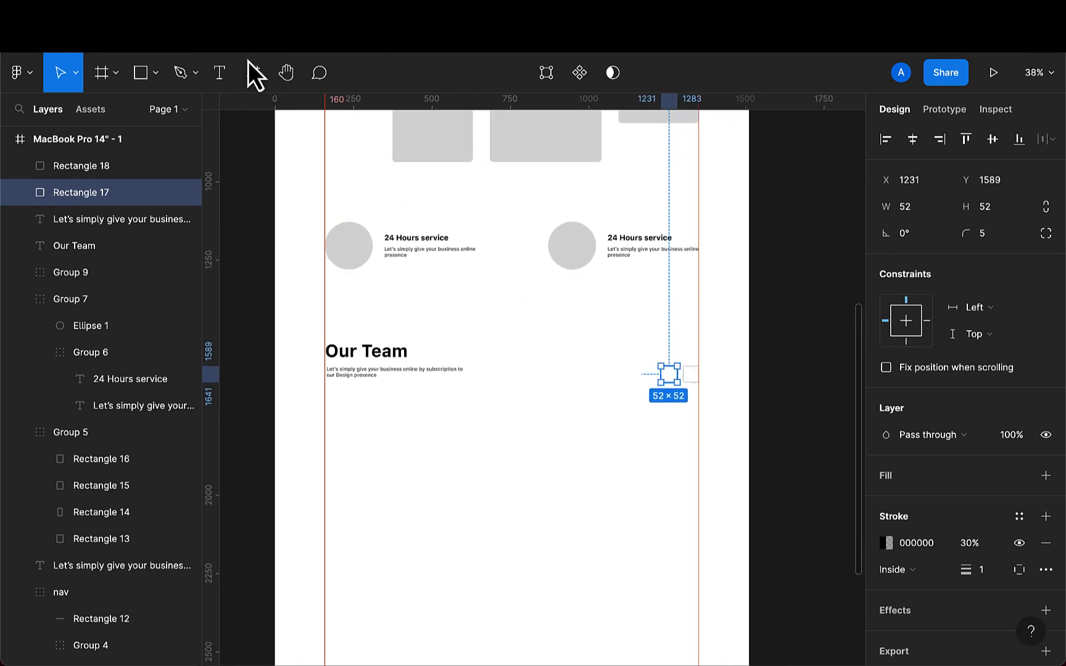
- Draw a rectangle of about 383 × 284 below the Our Team heading and set its width to 448
click(143, 74)
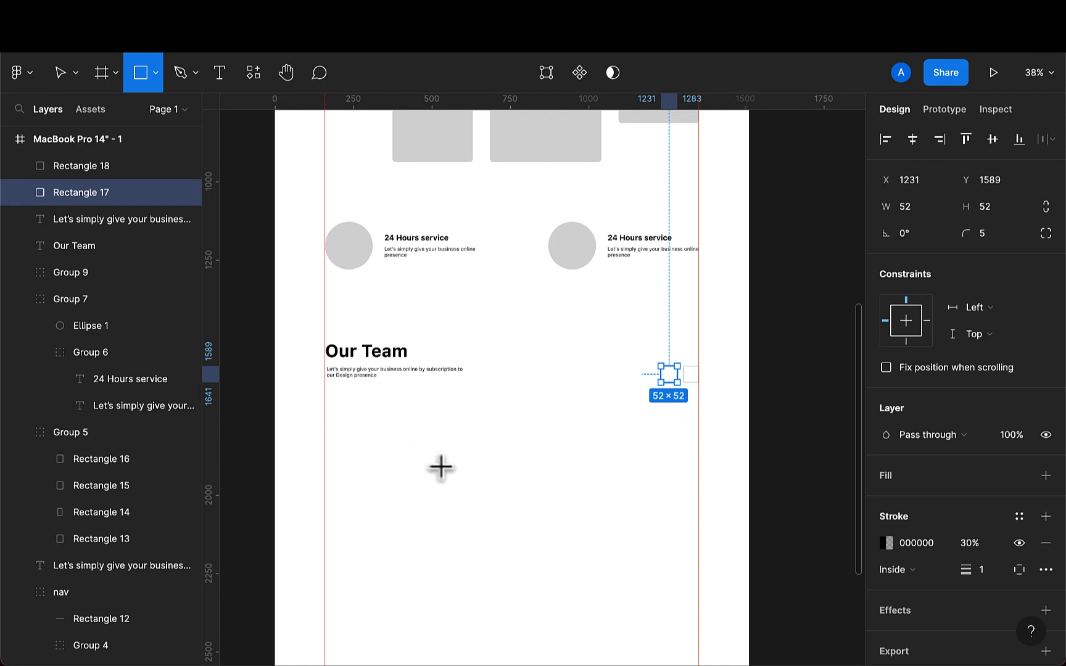
drag(403, 420, 523, 510)
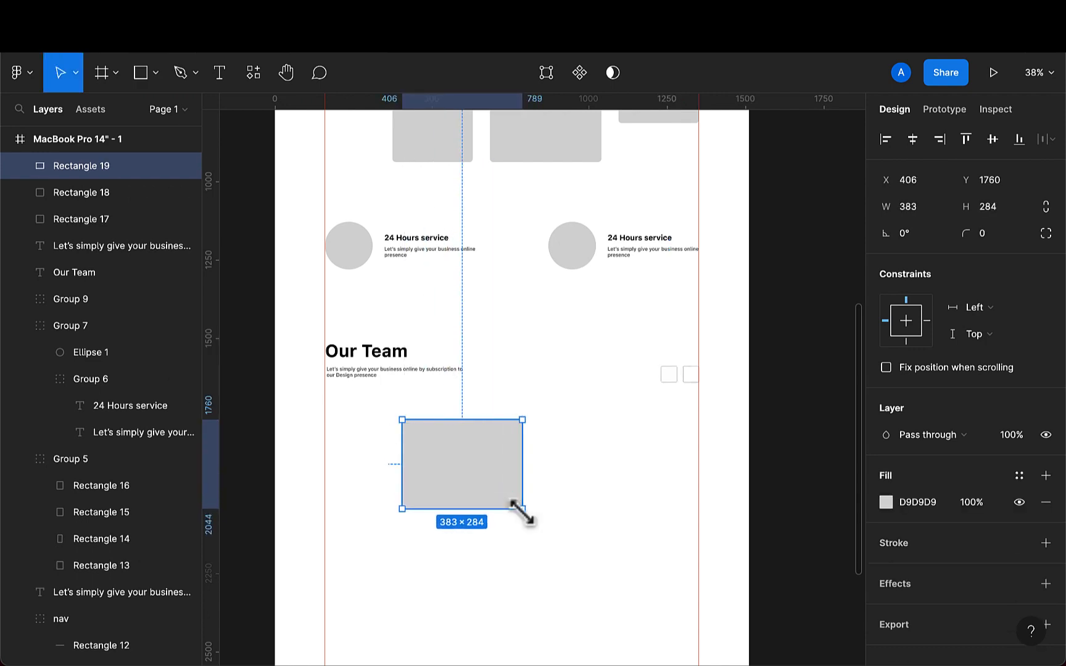
click(929, 214)
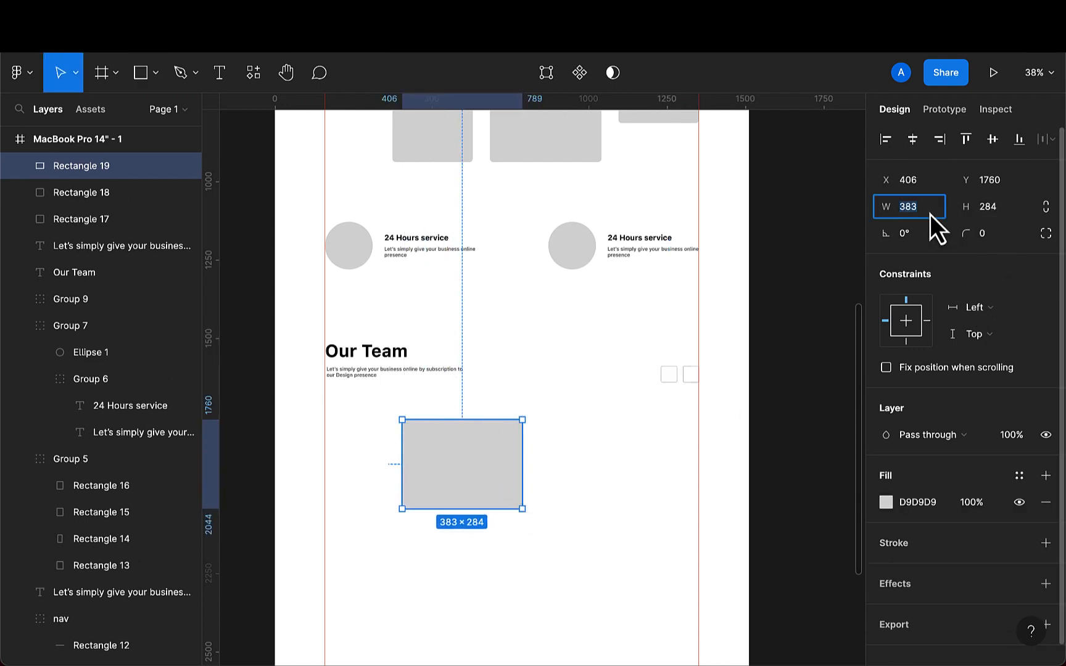
text(448)
key(Return)
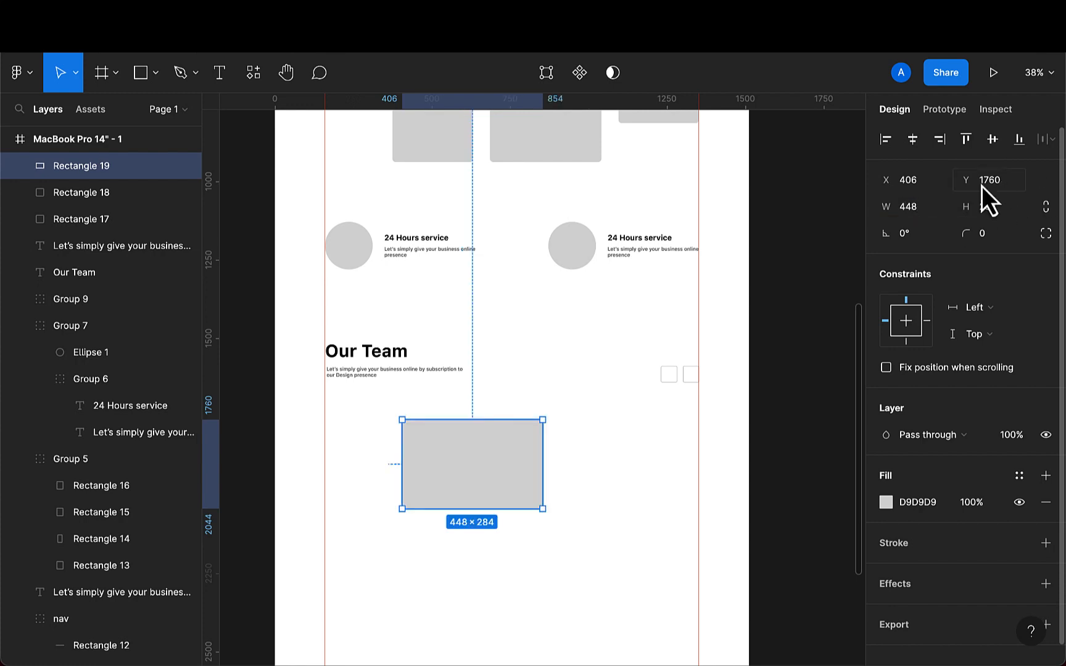
click(1006, 182)
text(292)
key(Return)
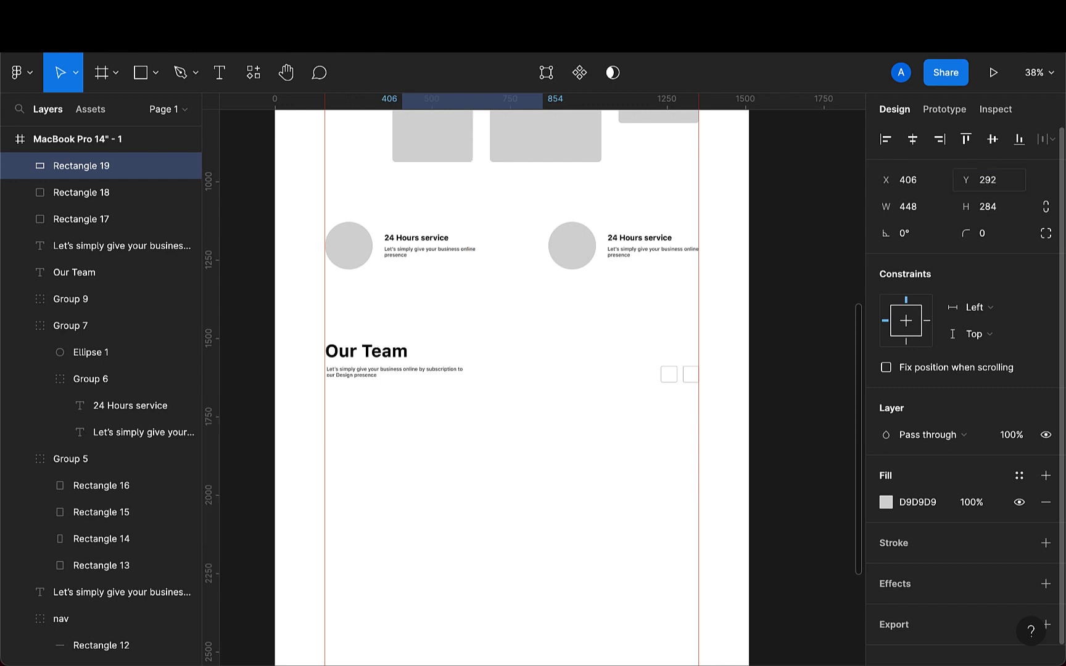
key(super+z)
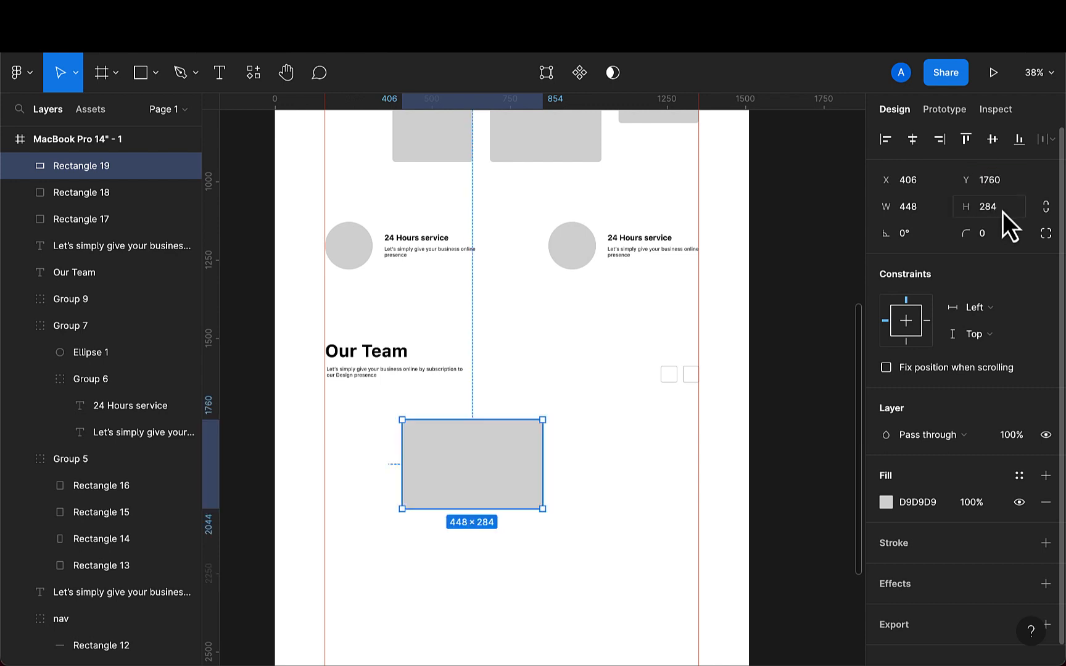
- Set the rectangle's height to 292 and its corner radius to 10
click(1005, 205)
text(292)
key(Return)
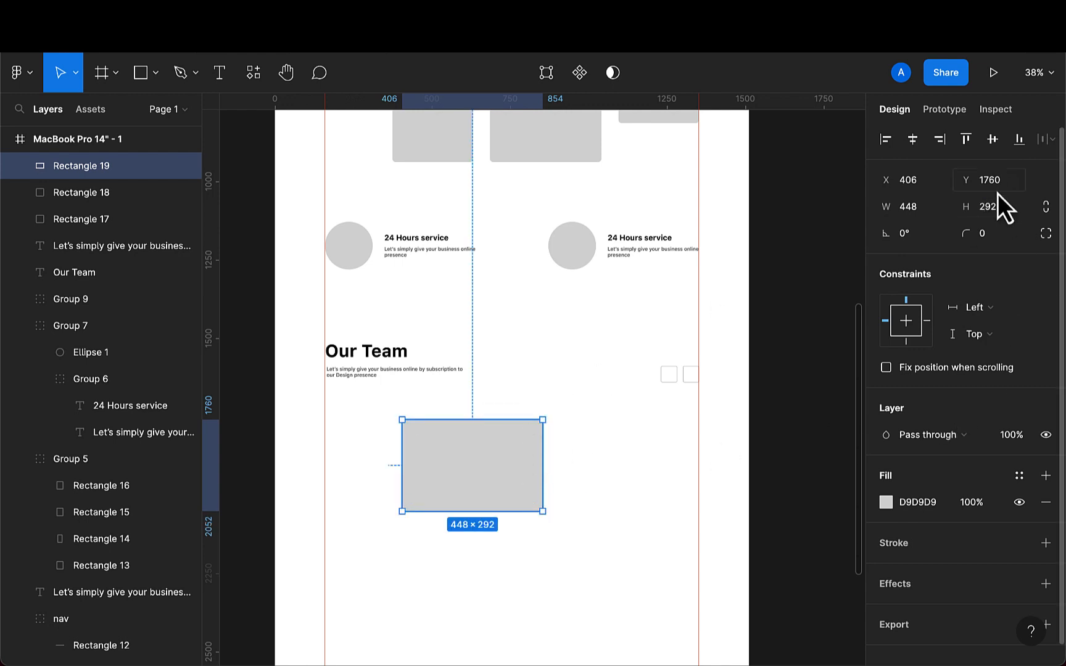
text(10)
key(Return)
- Move the card rectangle to the section's right edge at Y 1694 and duplicate it
click(432, 600)
click(500, 506)
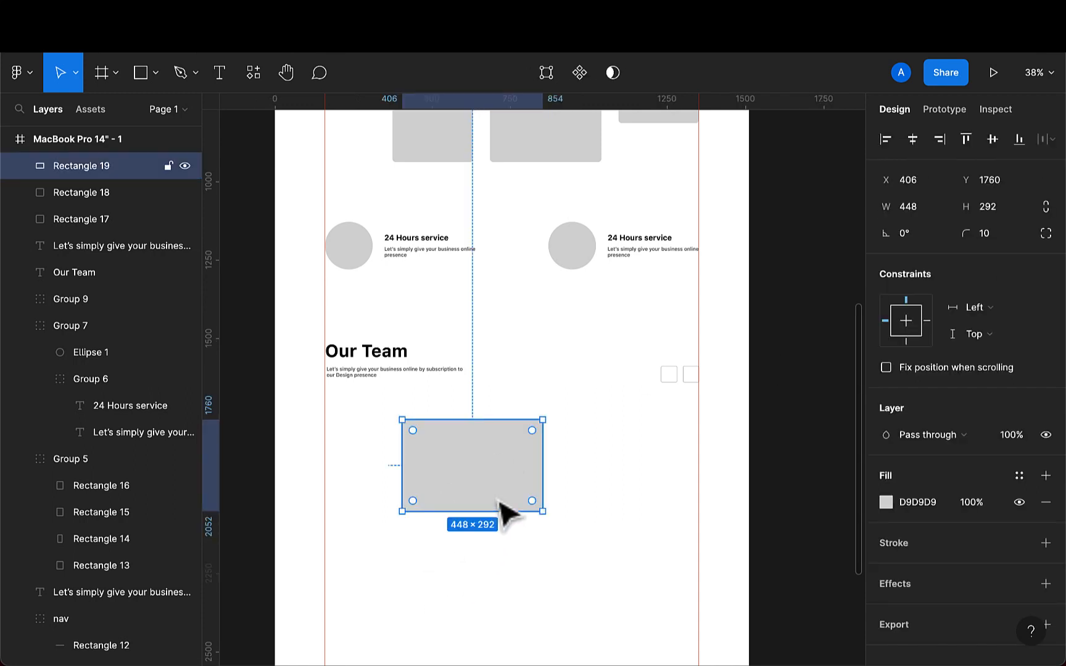
drag(499, 503, 658, 489)
key(super+d)
click(505, 478)
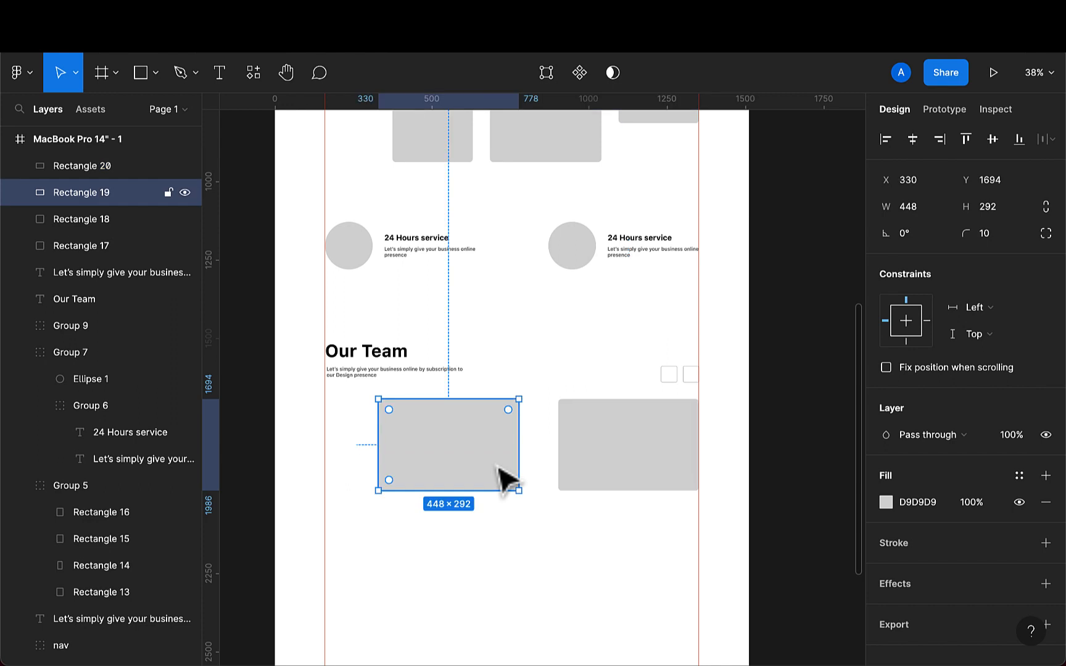
- Nudge the other card rectangle rightward to X 409, beside the right-hand card
key(shift+Right)
key(shift+Right)
key(shift+Right)
key(shift+Right)
key(shift+Right)
key(shift+Right)
key(shift+Right)
key(shift+Right)
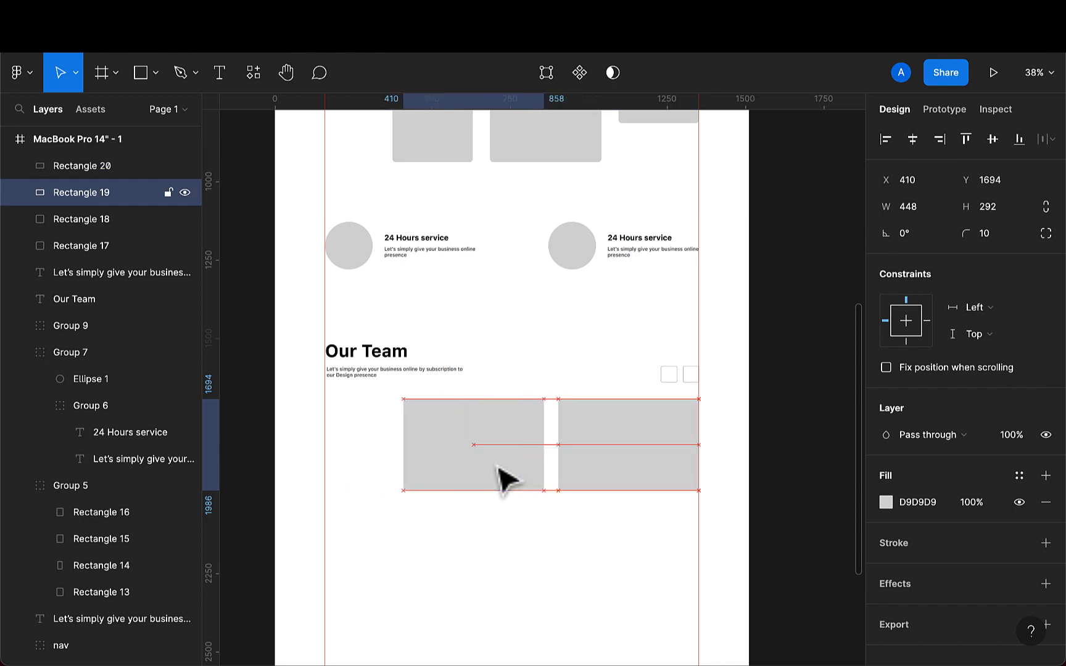
key(Left)
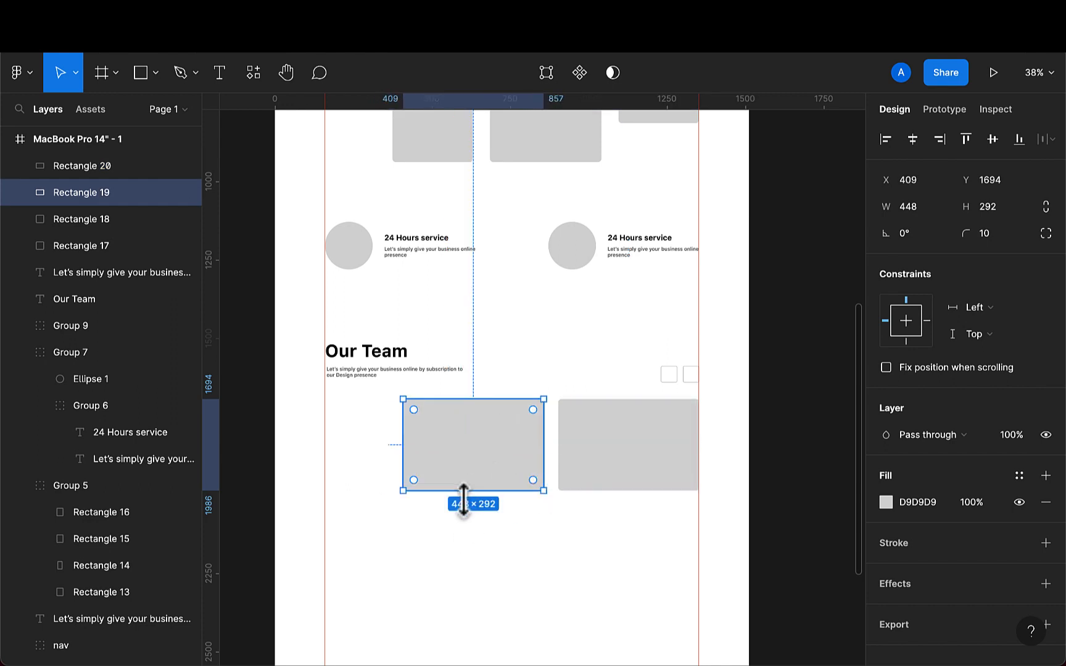
- Duplicate the left card and place the copy in a second row at X 160, Y 2053
scroll(468, 555, down, 3)
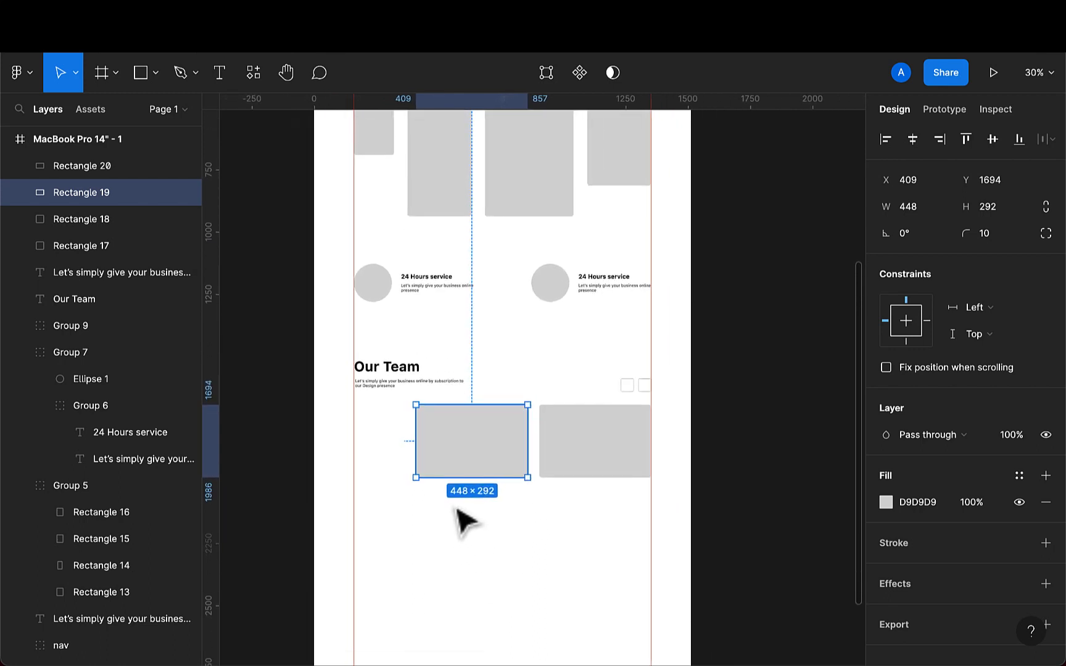
key(super+d)
drag(488, 459, 428, 535)
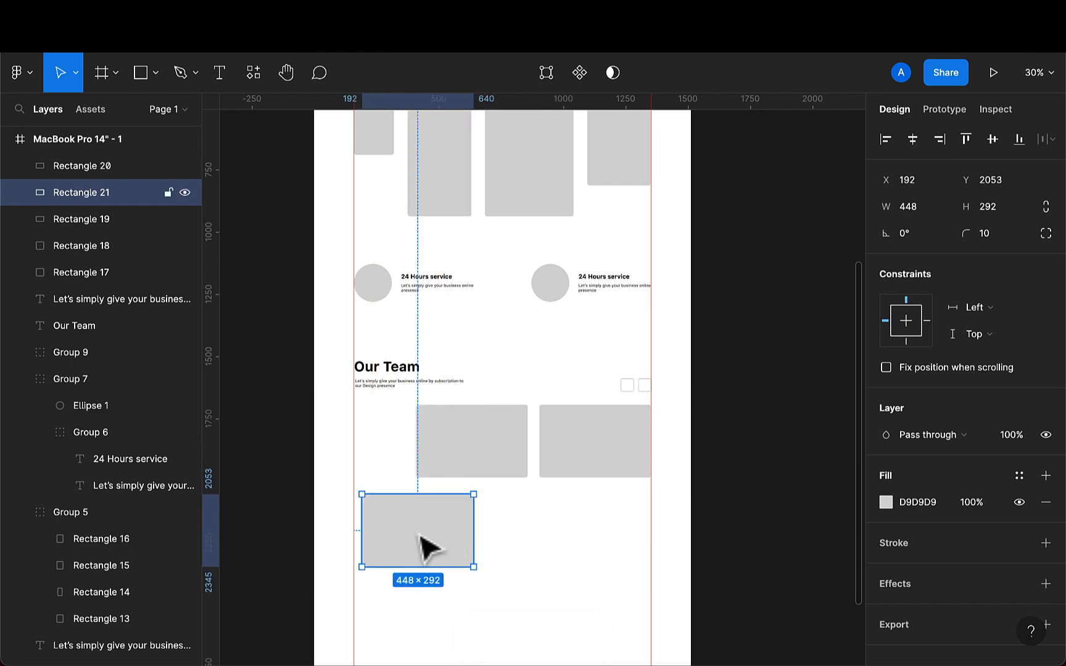
drag(423, 547, 425, 548)
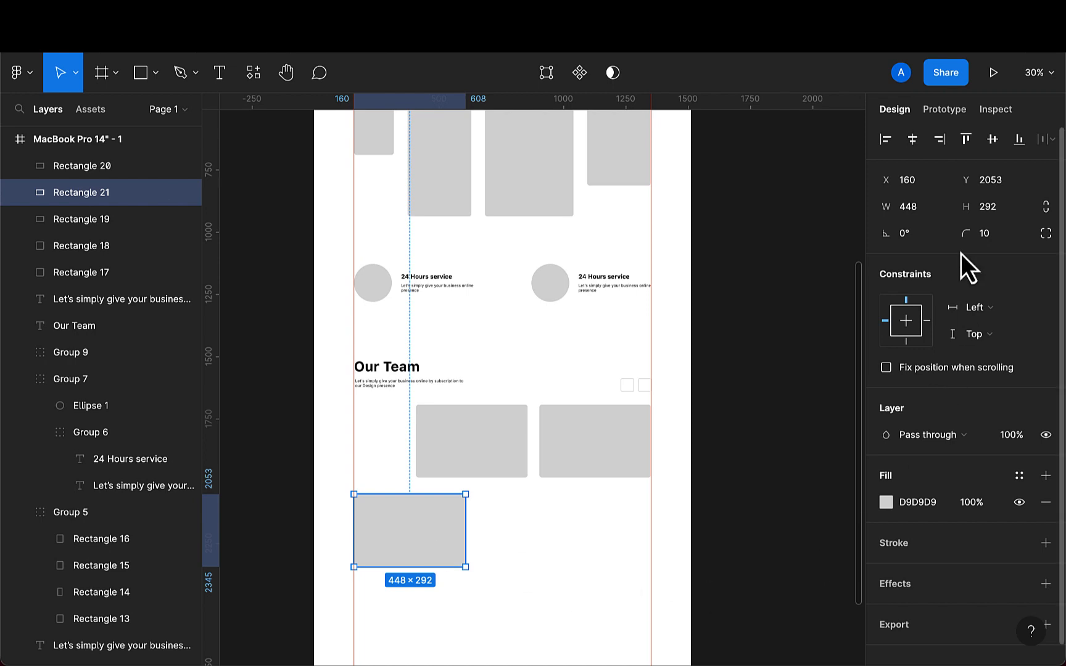
- Set the second-row card's width to 256
click(919, 215)
text(2)
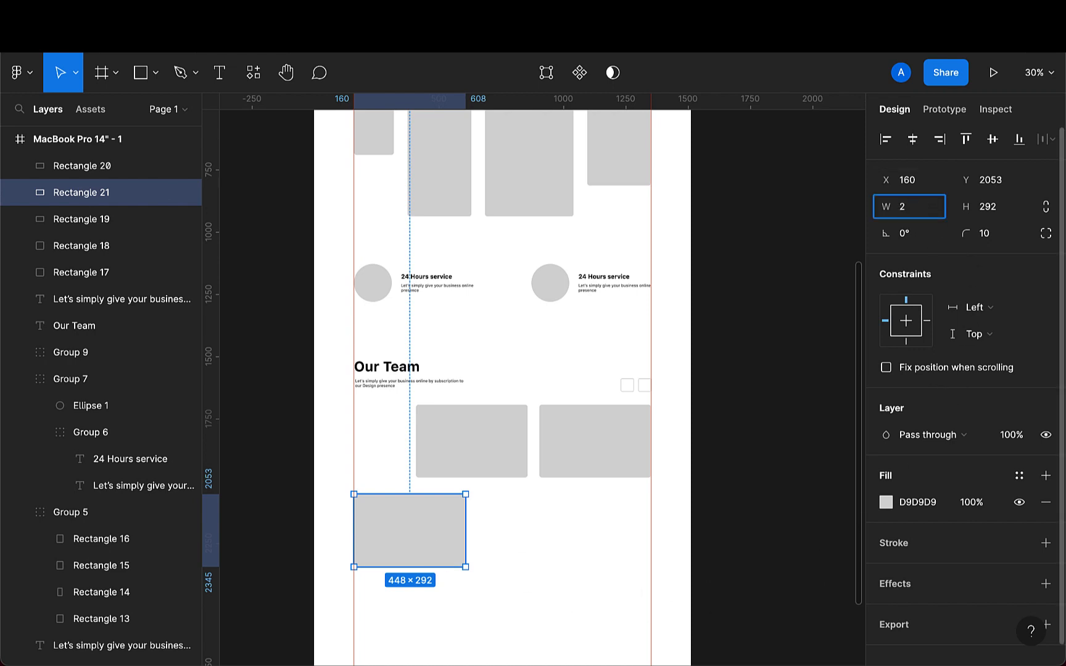
text(56)
key(Return)
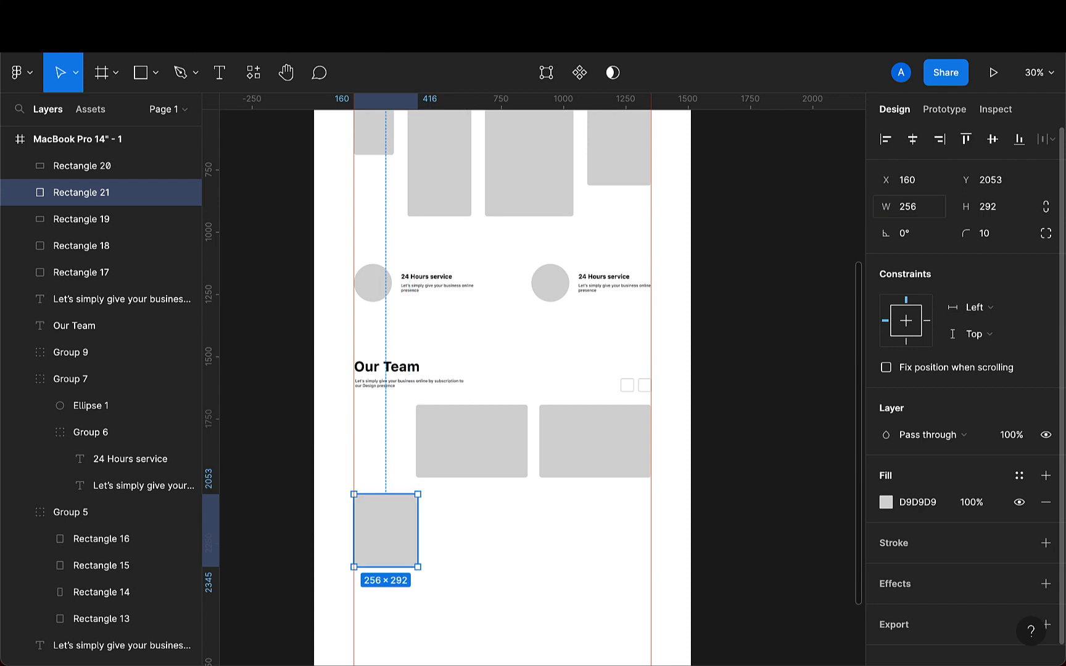
- Duplicate the narrow card and place the copy at X 476, Y 2053 in the second row
click(993, 208)
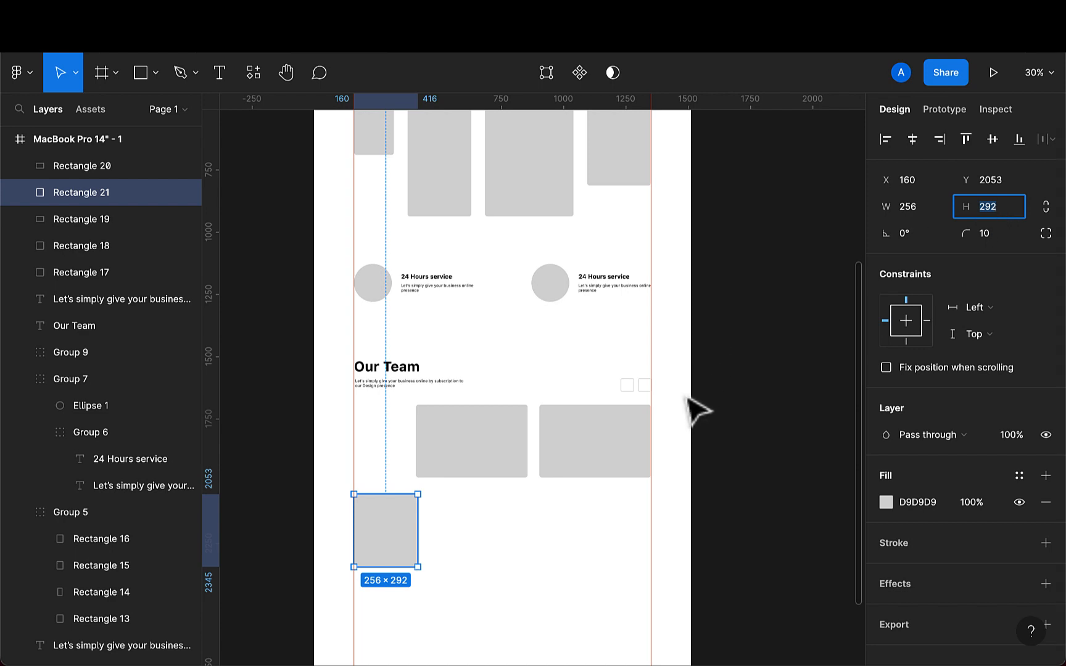
key(super+d)
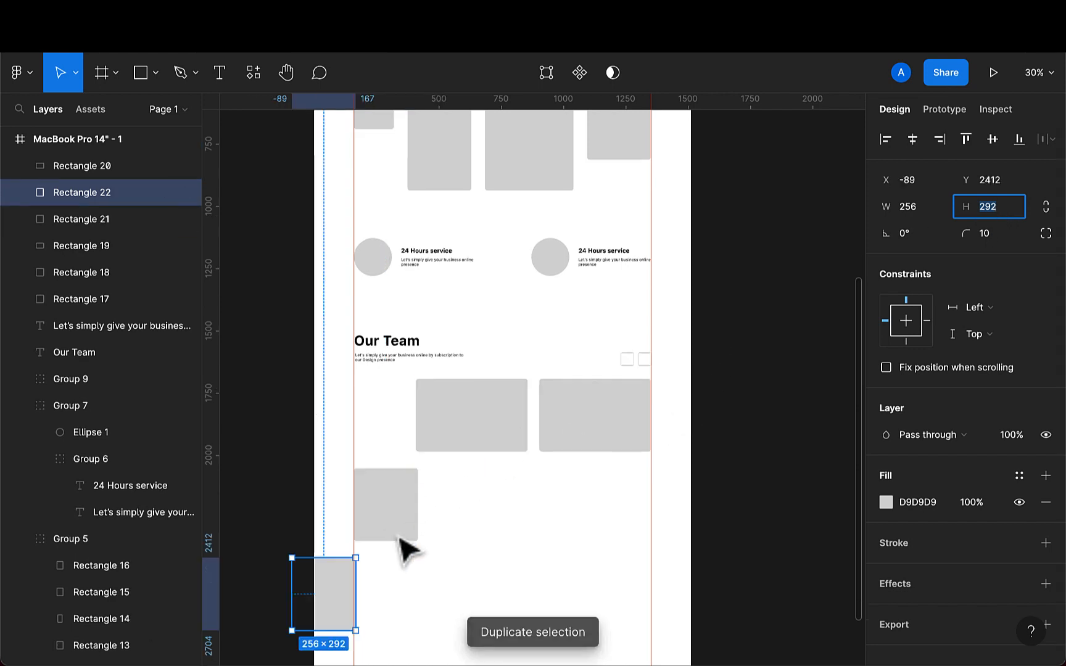
drag(345, 623, 478, 518)
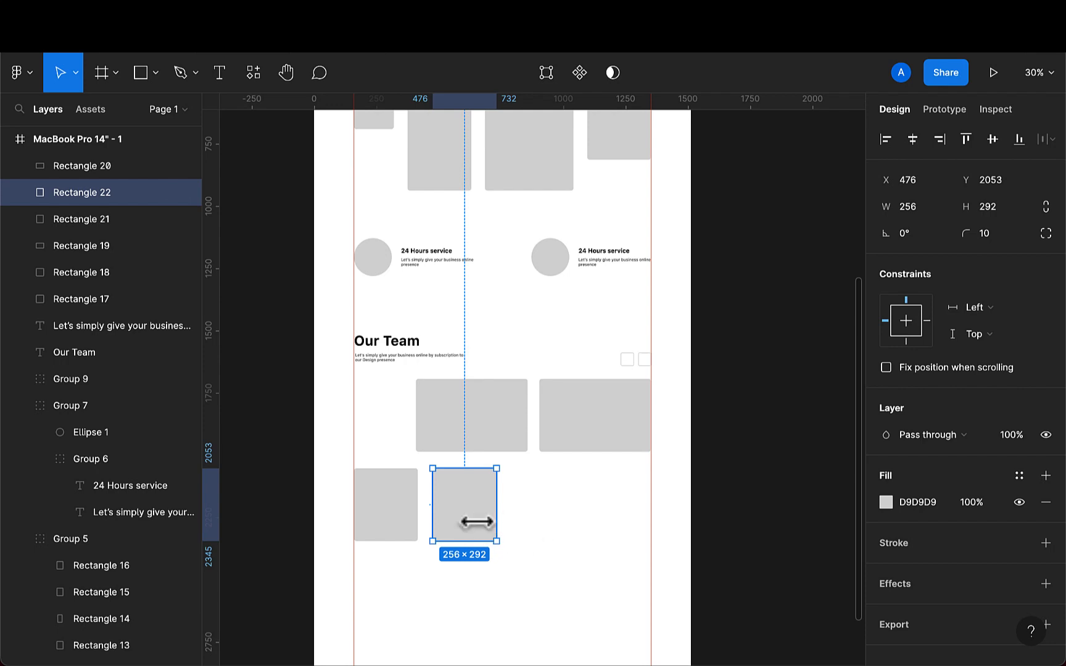
- Duplicate the upper-right card and move the copy down into the second row
click(586, 433)
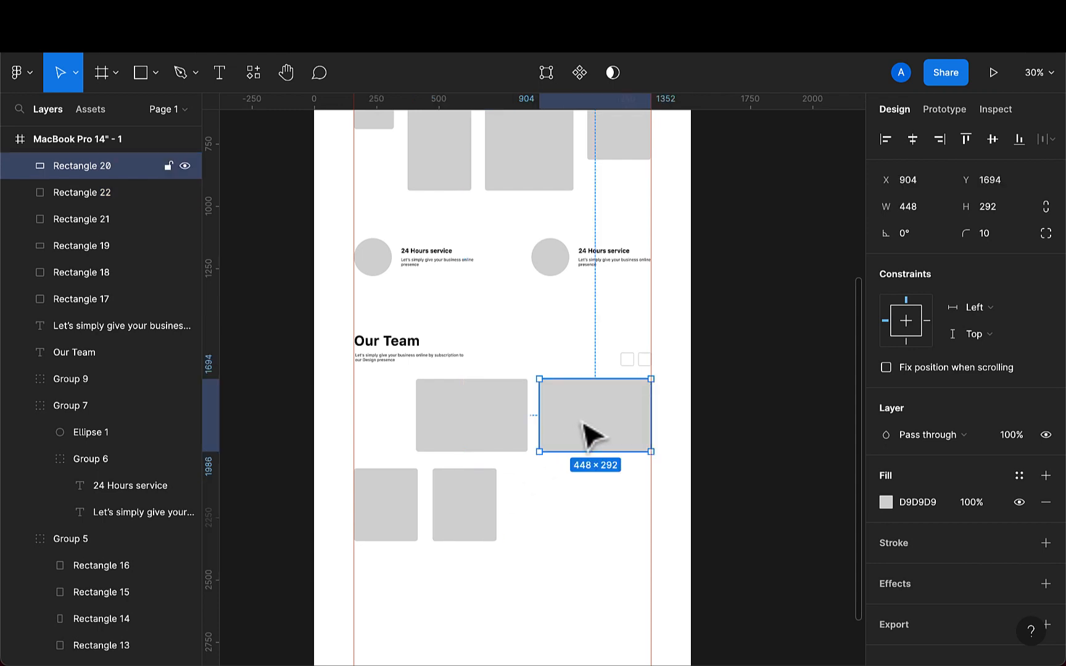
key(super+d)
drag(586, 435, 580, 507)
- Resize the middle second-row card's width to fill the gap between its neighbours
click(484, 521)
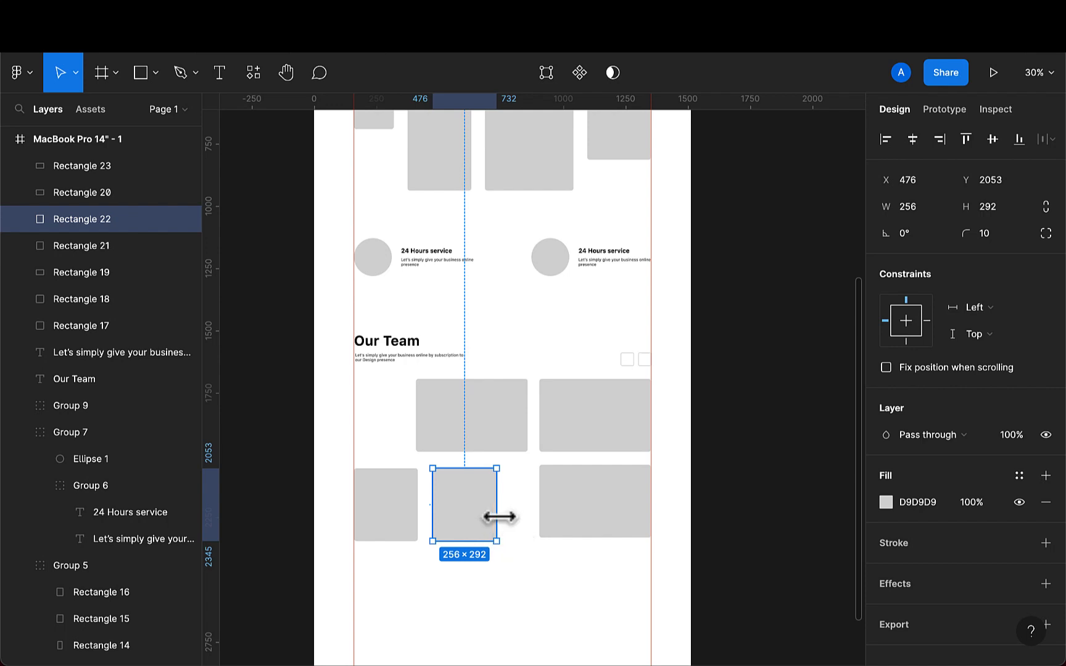
drag(497, 517, 524, 517)
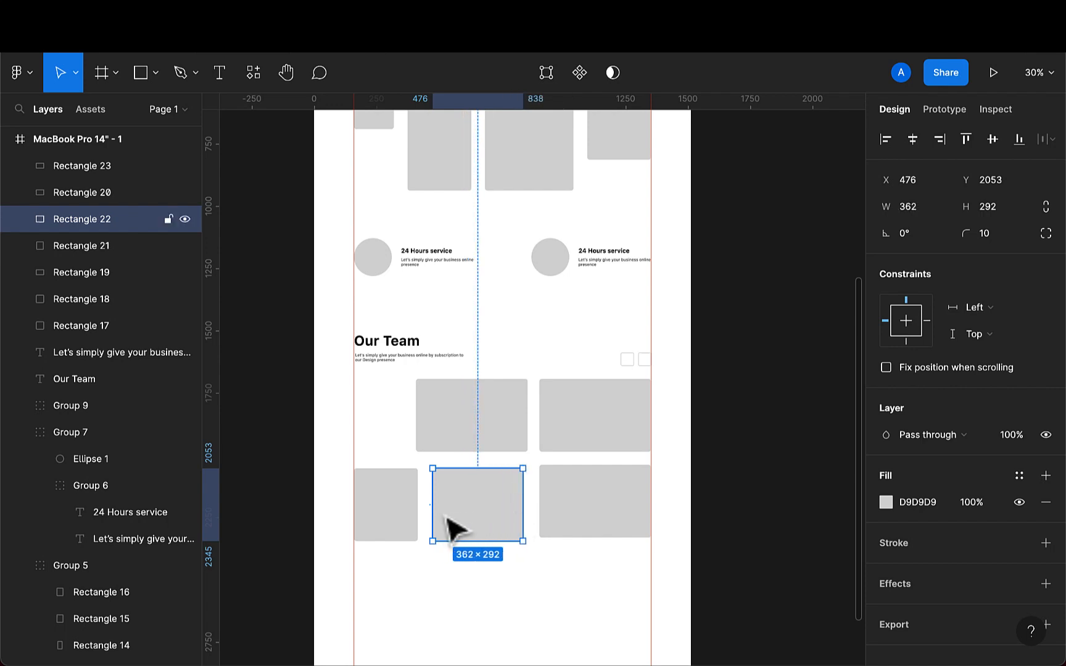
drag(430, 512, 427, 512)
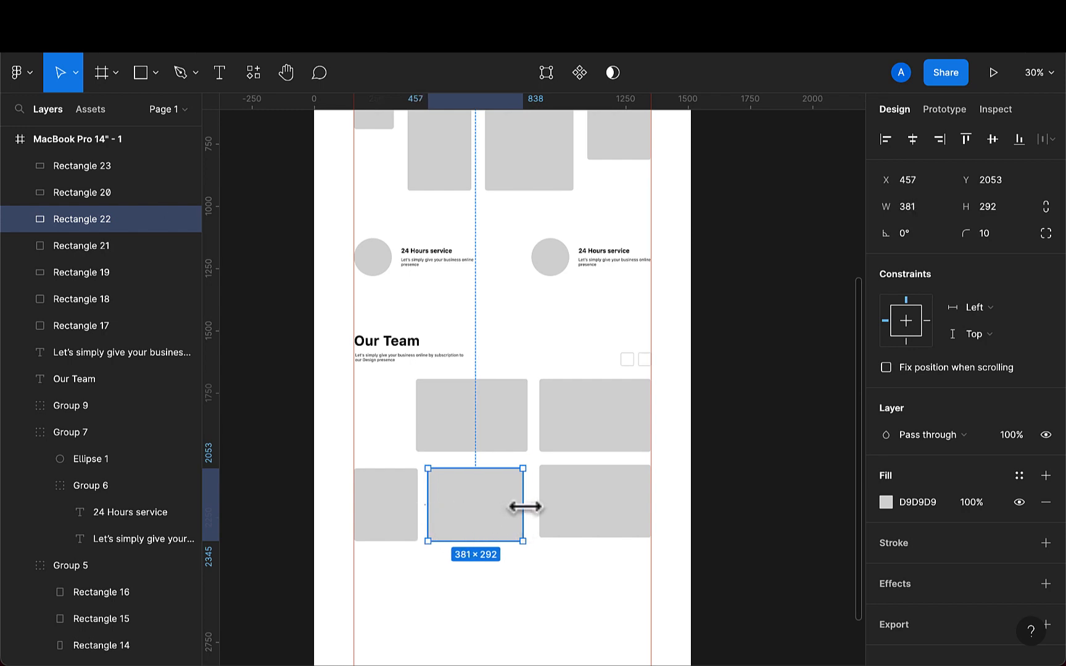
drag(524, 507, 510, 511)
- Align the three second-row cards at the top, distribute them with 44 spacing, and group them
click(408, 527)
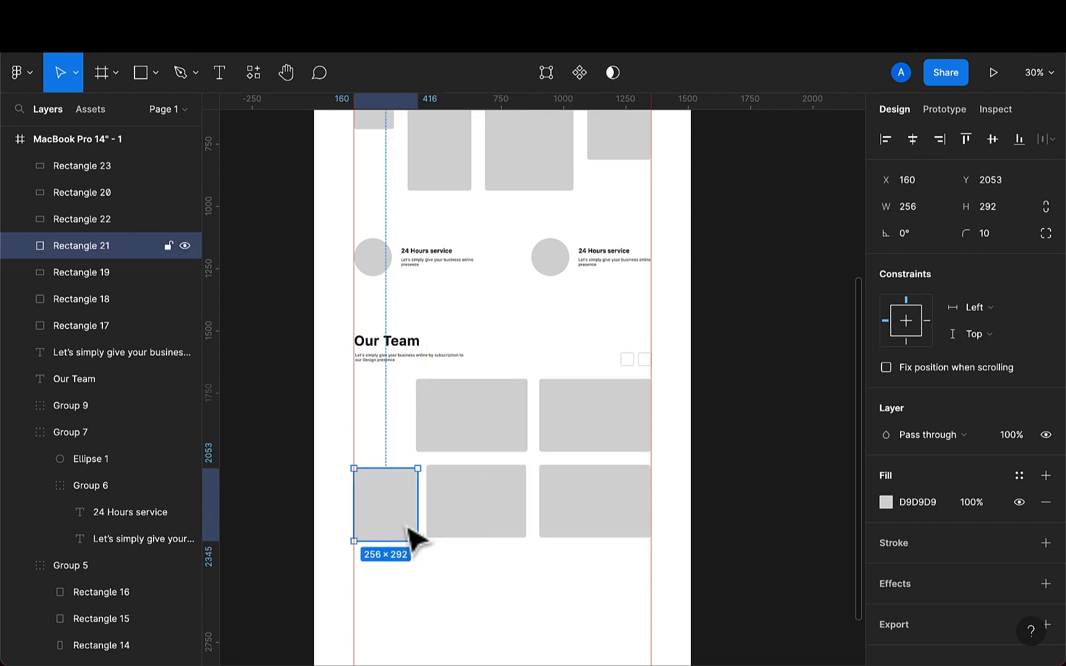
double_click(408, 528)
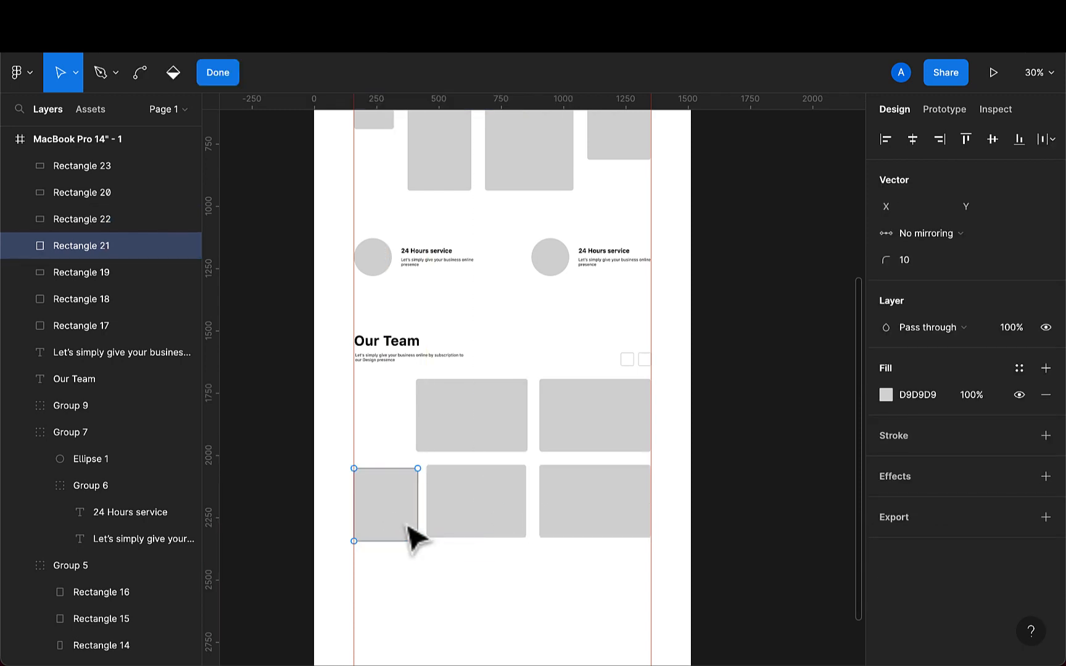
click(484, 536)
shift+click(401, 528)
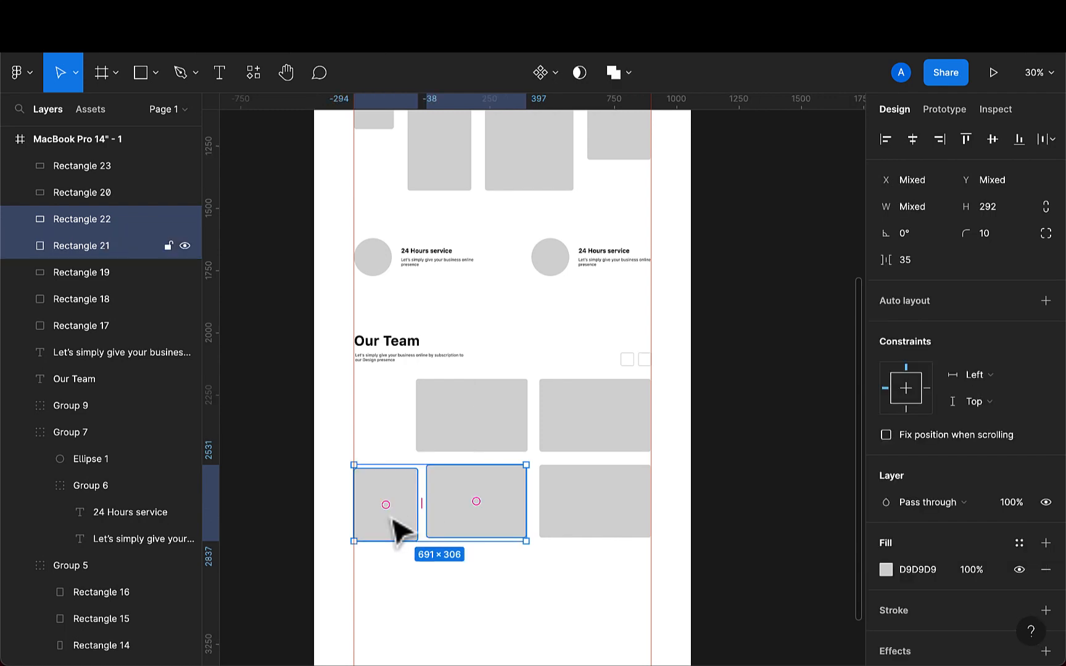
shift+click(609, 512)
click(991, 147)
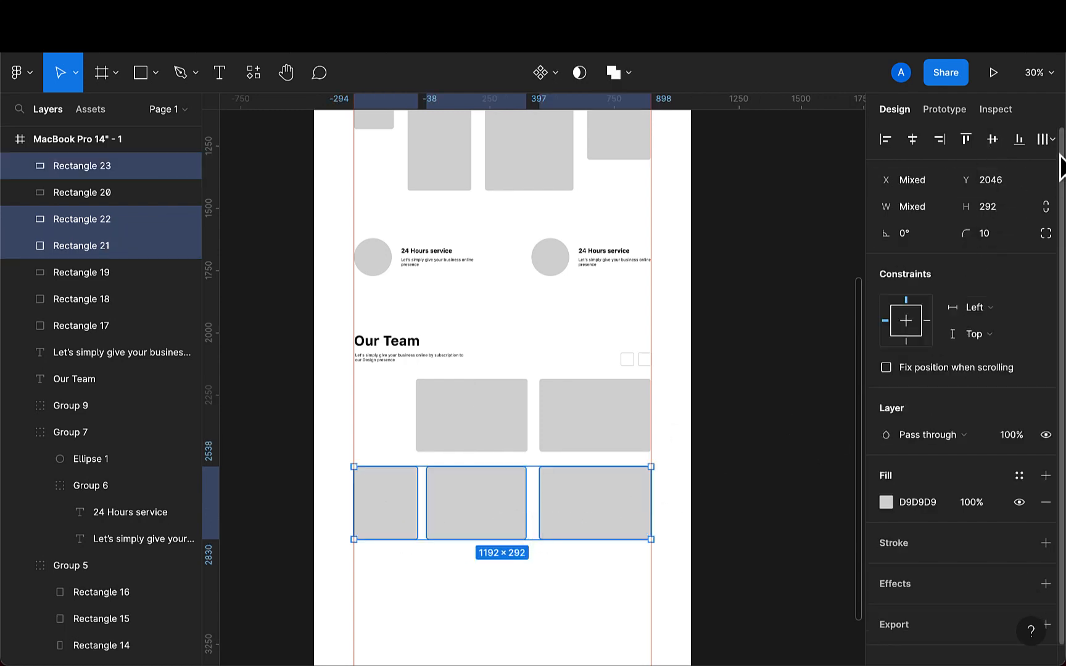
click(1049, 140)
click(975, 214)
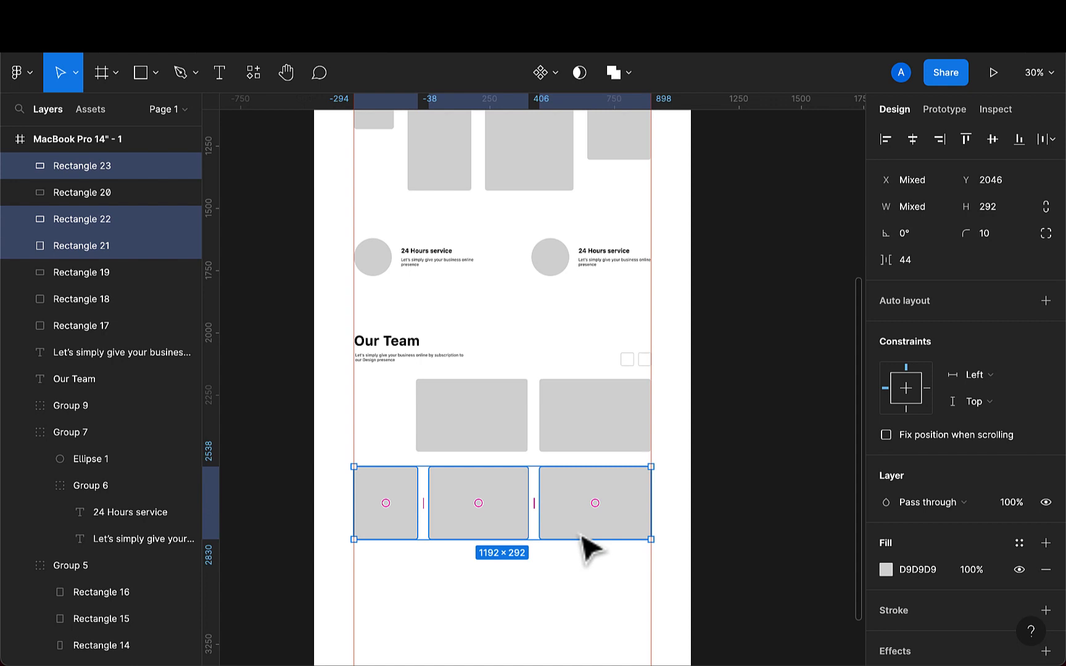
key(ctrl+g)
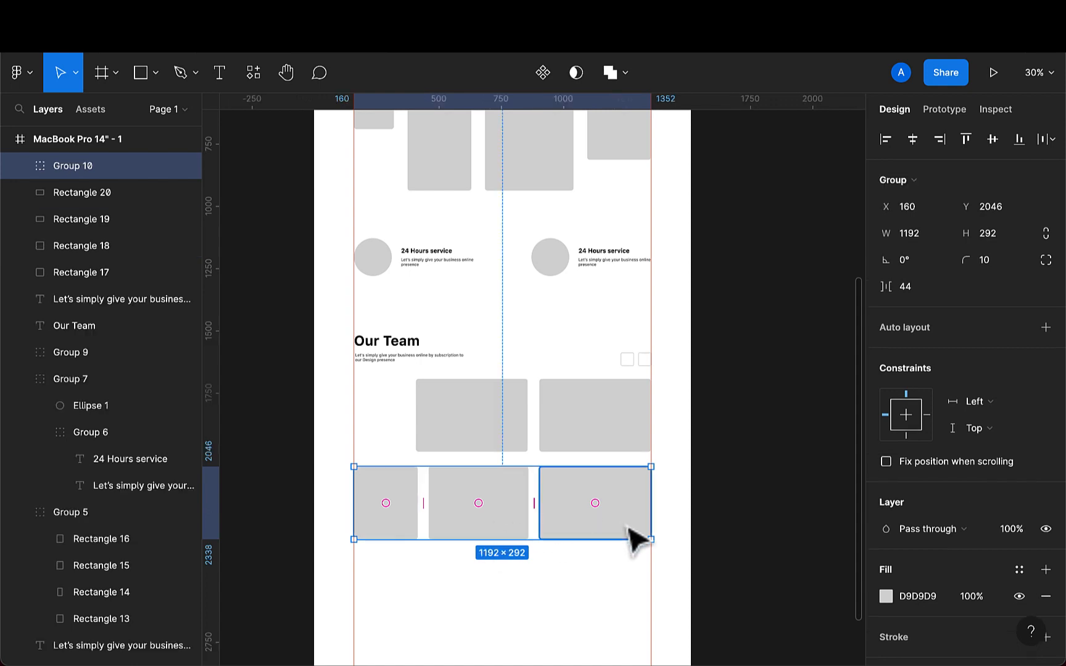
- Nudge the upper-left card to X 412, in line with the lower row
click(606, 442)
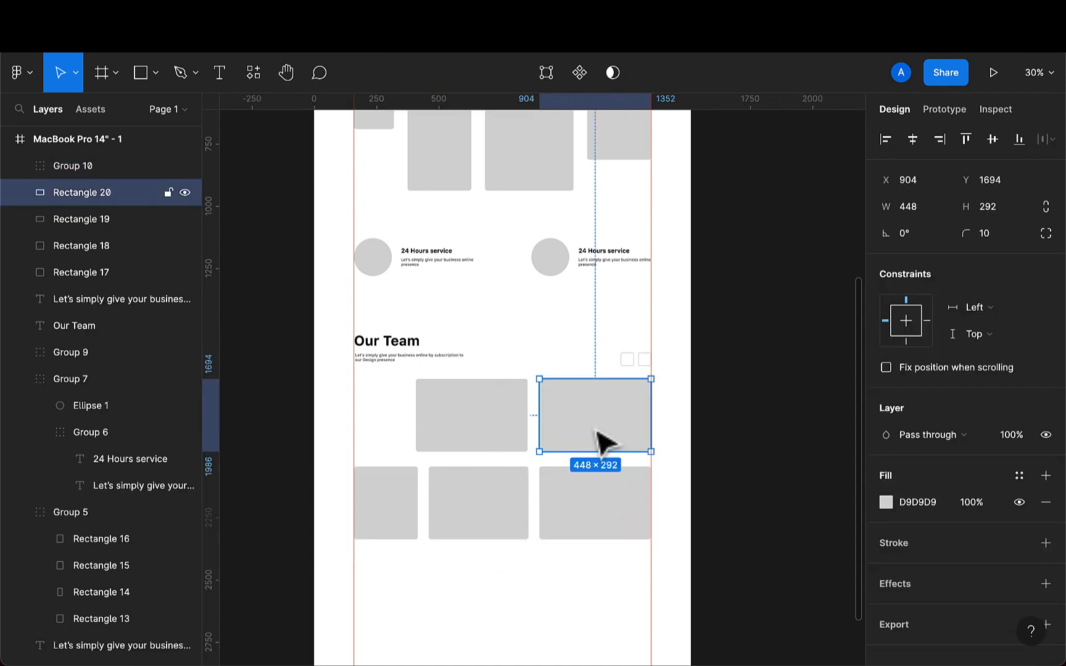
shift+click(524, 446)
click(519, 436)
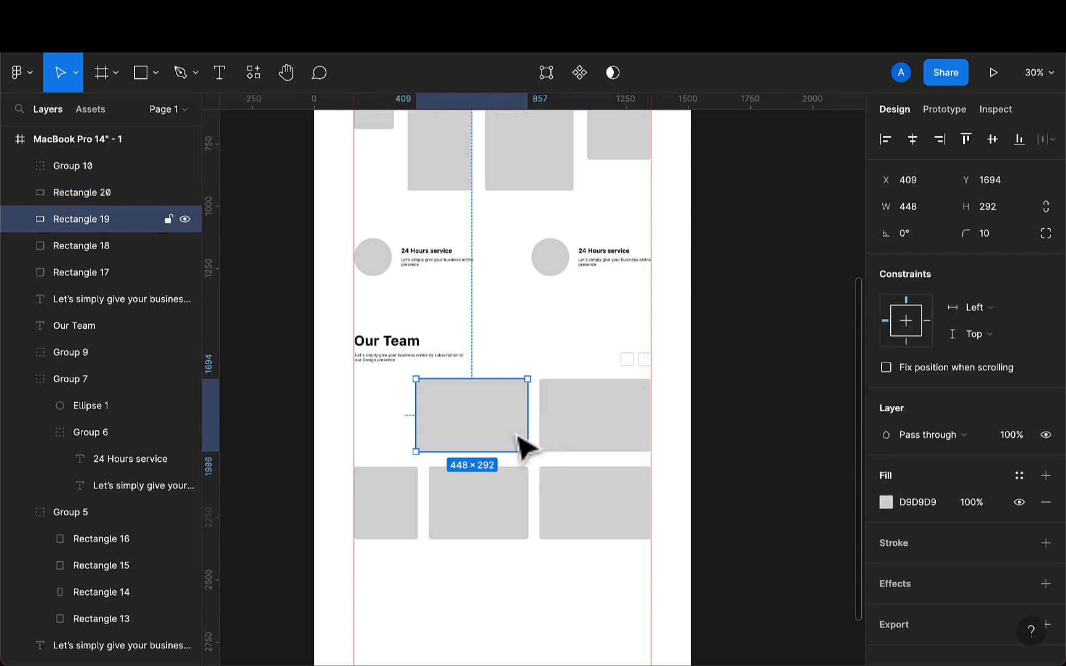
drag(517, 434, 519, 435)
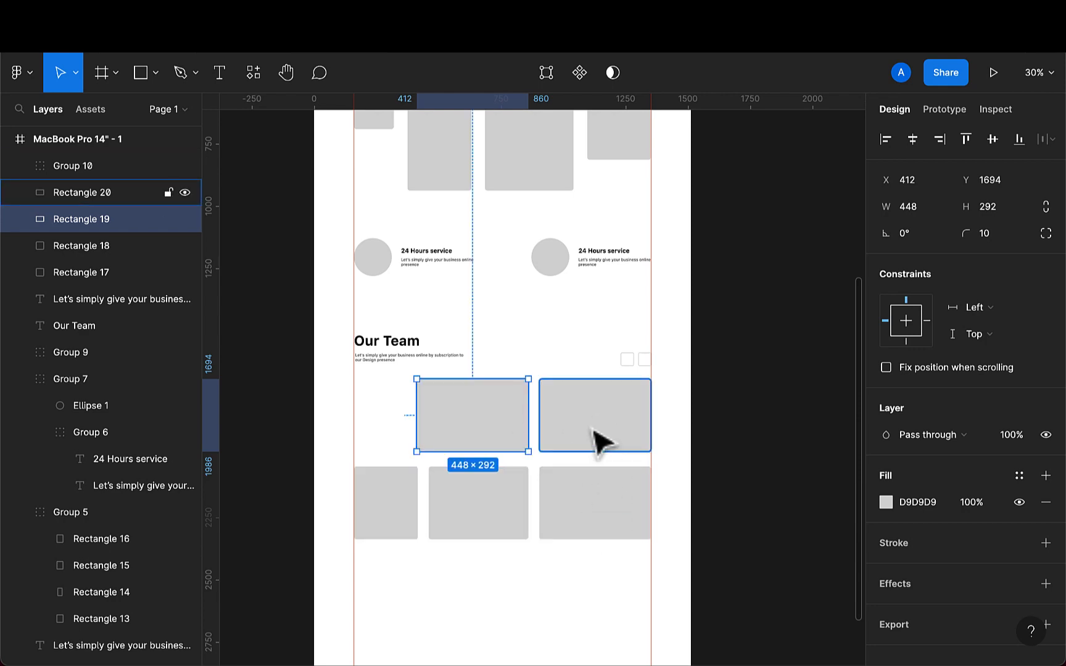
click(578, 600)
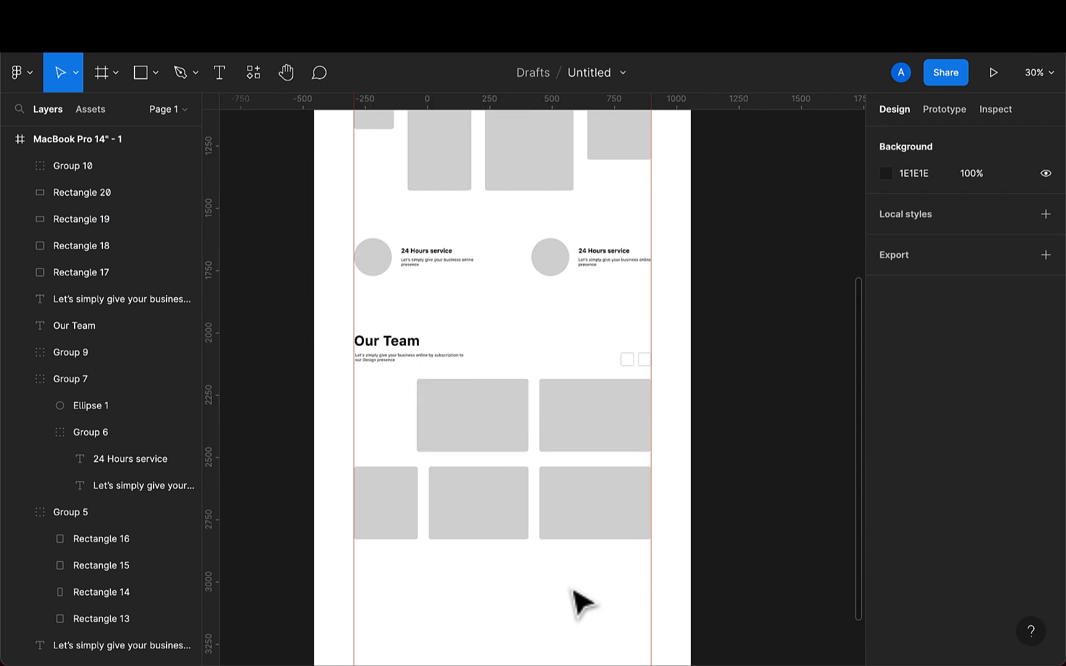
scroll(583, 601, down, 1)
scroll(583, 602, down, 3)
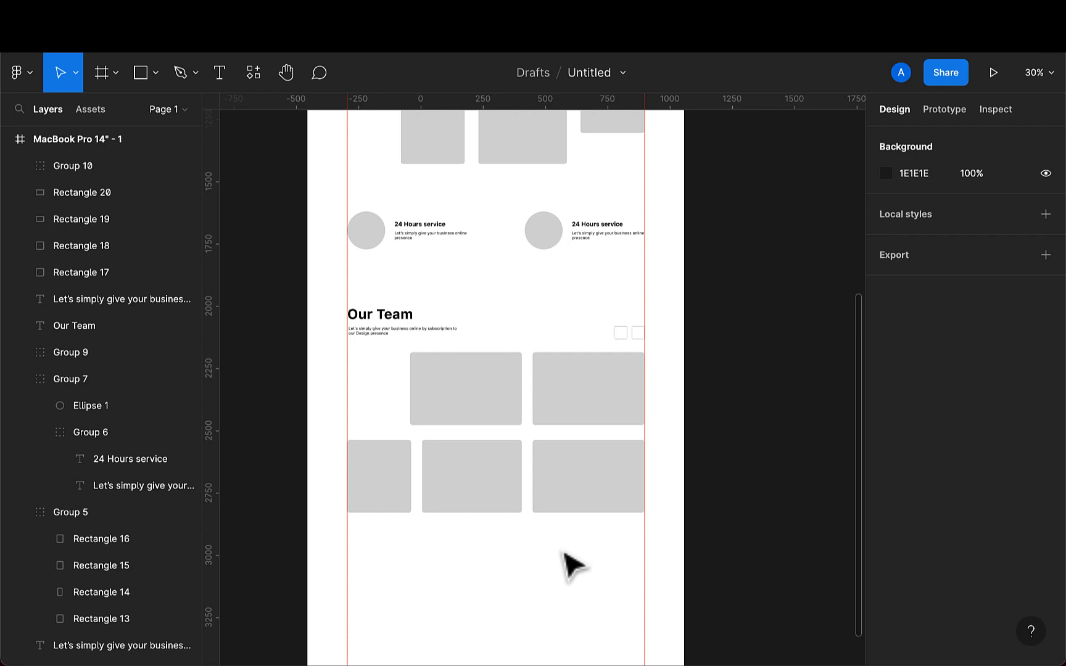
scroll(562, 563, down, 5)
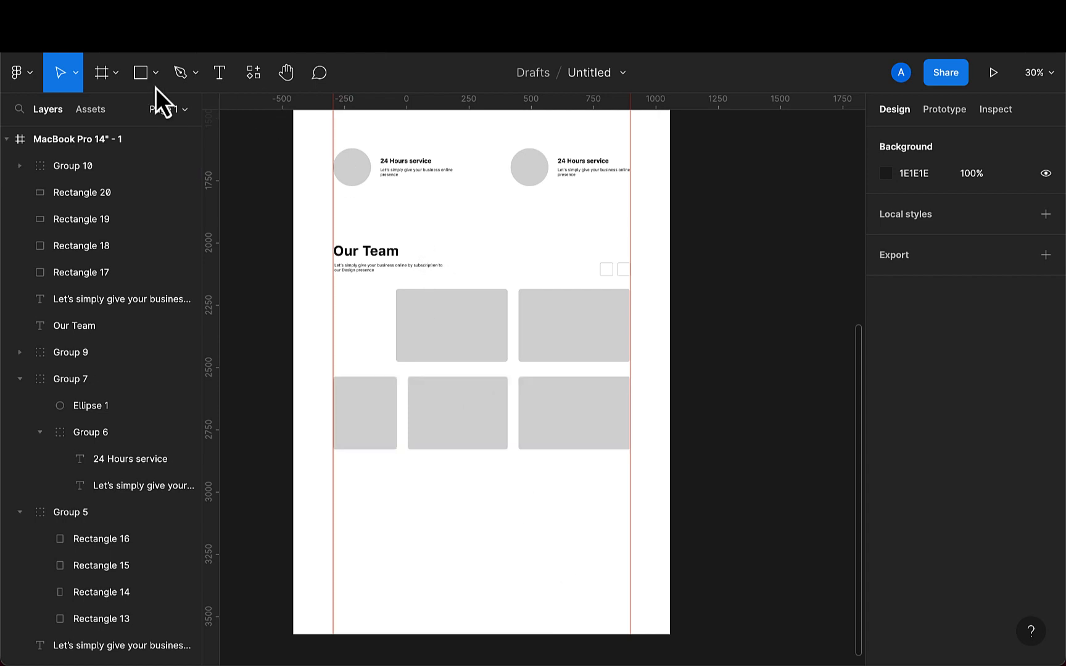
- Draw a wide rectangle about 1188 × 191 below the team cards, spanning between the column guides
click(141, 77)
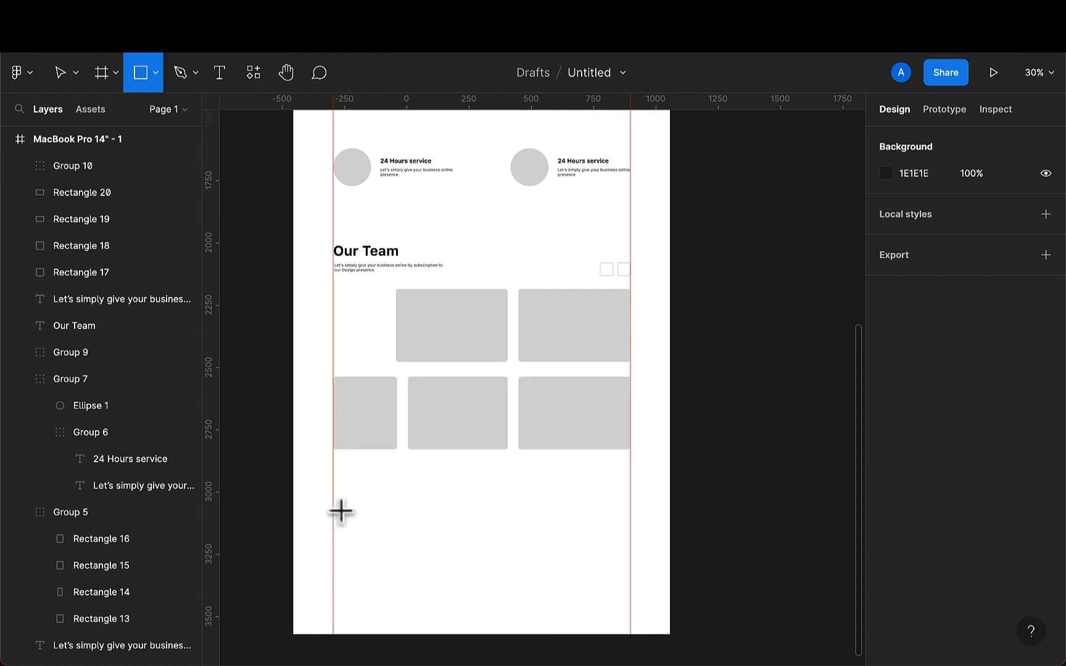
mouse_move(340, 507)
mouse_down()
mouse_move(457, 545)
mouse_move(625, 557)
mouse_up()
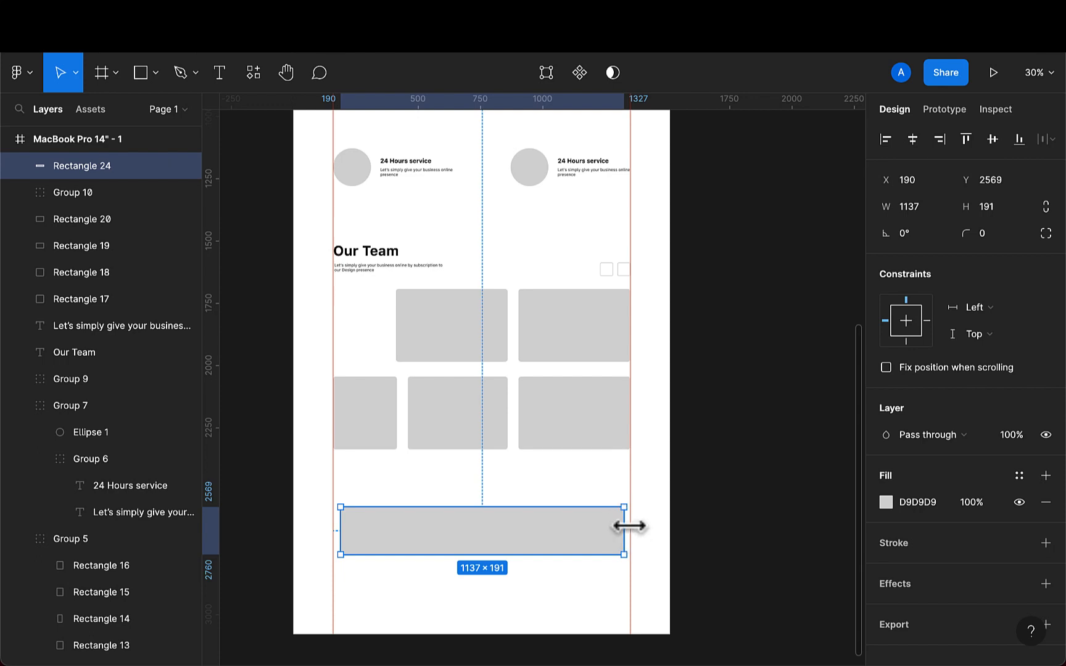
drag(629, 525, 631, 526)
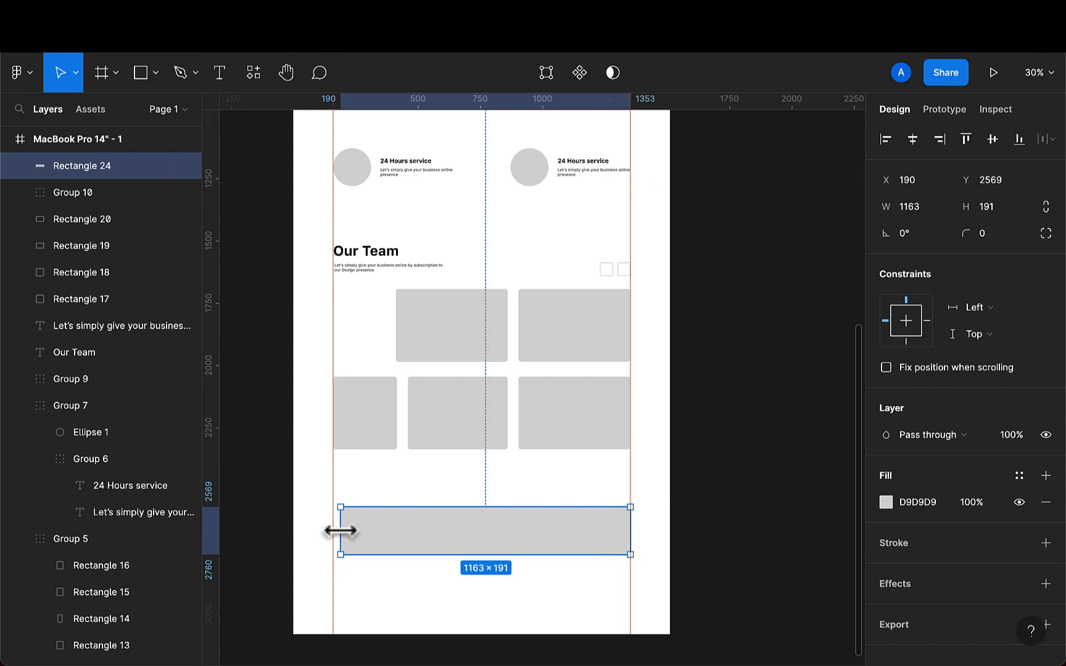
drag(338, 531, 336, 531)
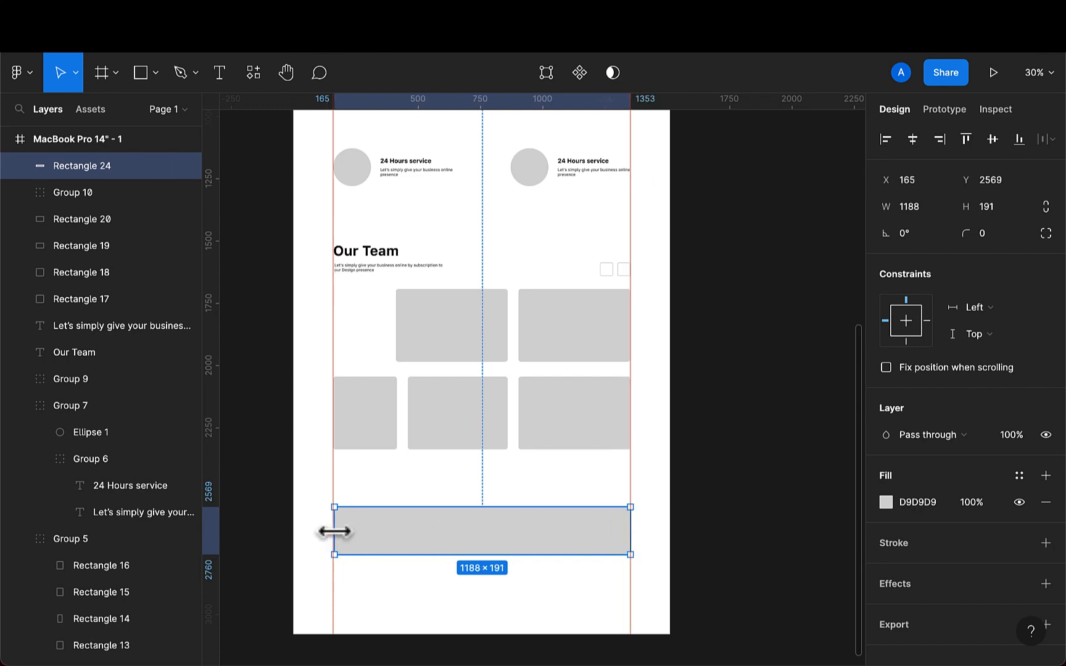
- Move the rectangle up to Y 2449 and stretch its left edge out to X 160
key(shift+Up)
key(shift+Up)
key(shift+Up)
key(shift+Up)
key(shift+Up)
key(shift+Up)
key(shift+Up)
key(shift+Up)
key(shift+Up)
key(shift+Up)
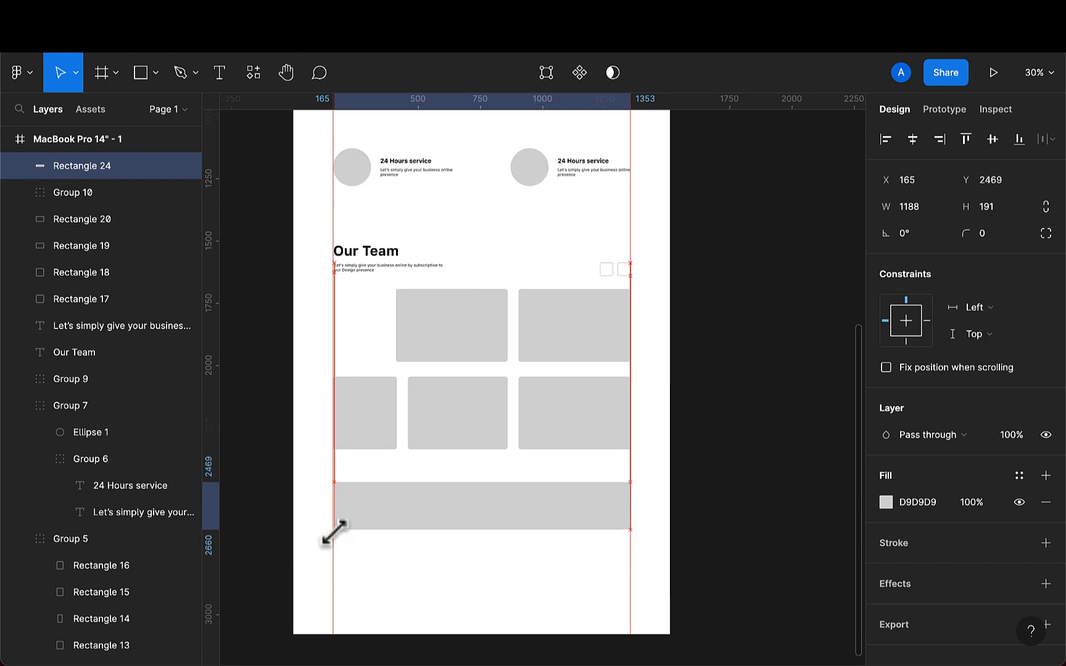
key(shift+Up)
key(shift+Up)
scroll(369, 533, up, 5)
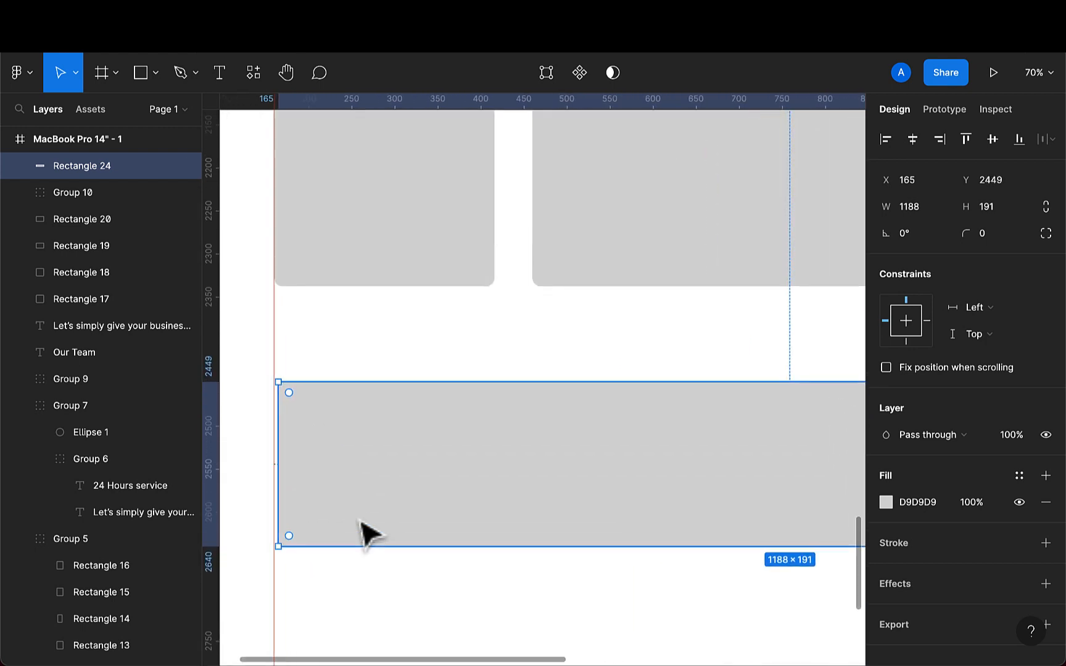
drag(277, 483, 273, 482)
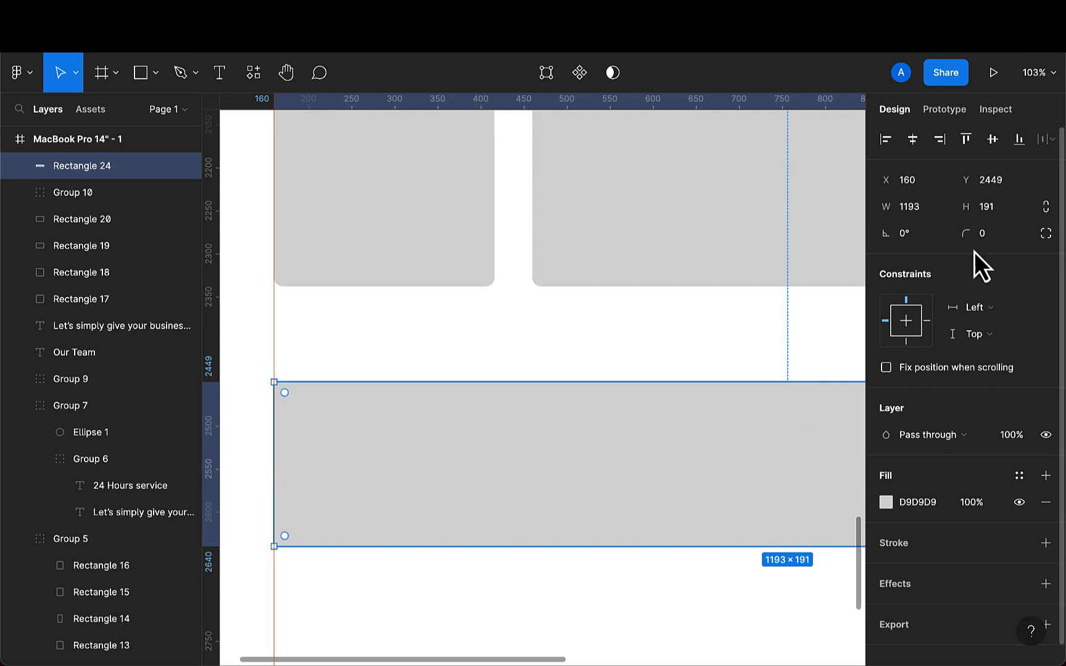
- Set the rectangle's height to 220 and its corner radius to 20
click(1006, 215)
key(BackSpace)
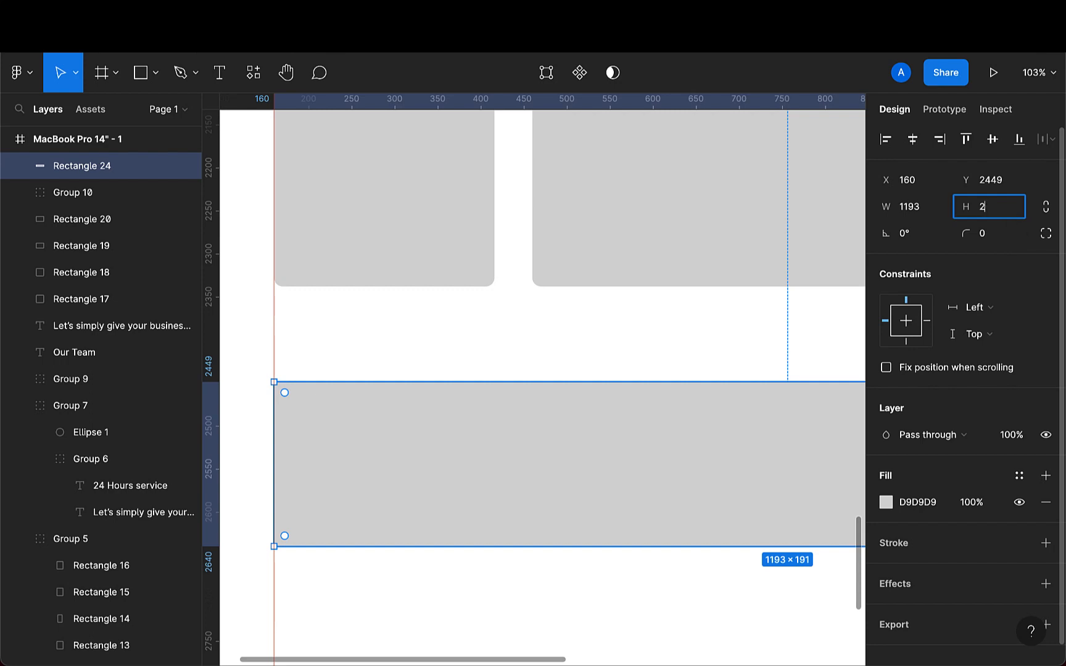
key(Return)
scroll(672, 483, down, 5)
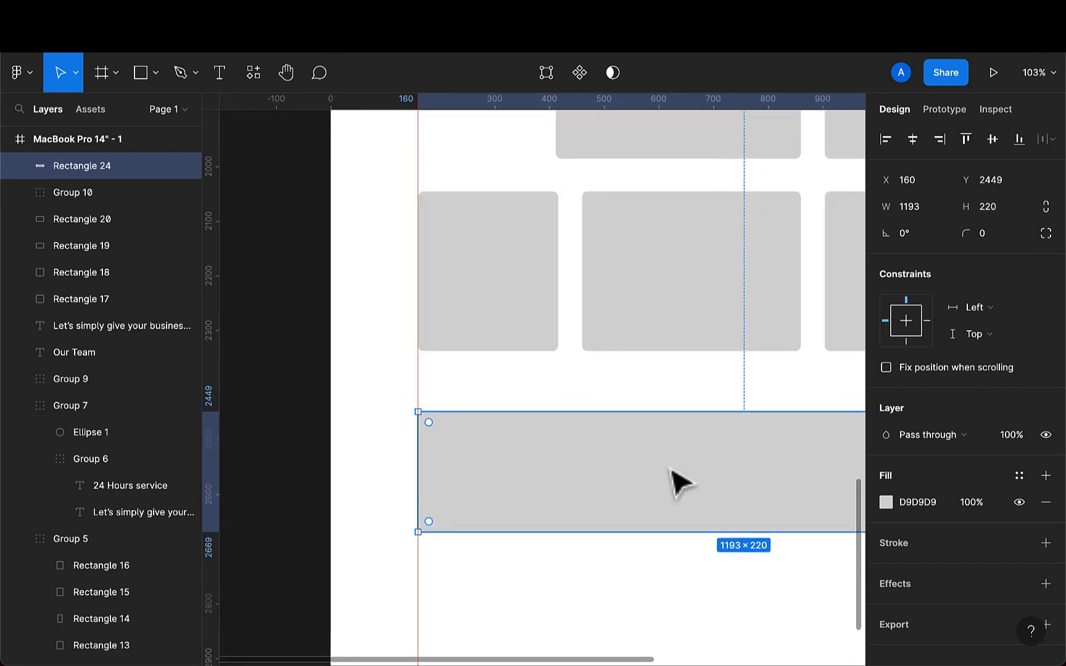
scroll(678, 483, right, 3)
scroll(678, 483, down, 1)
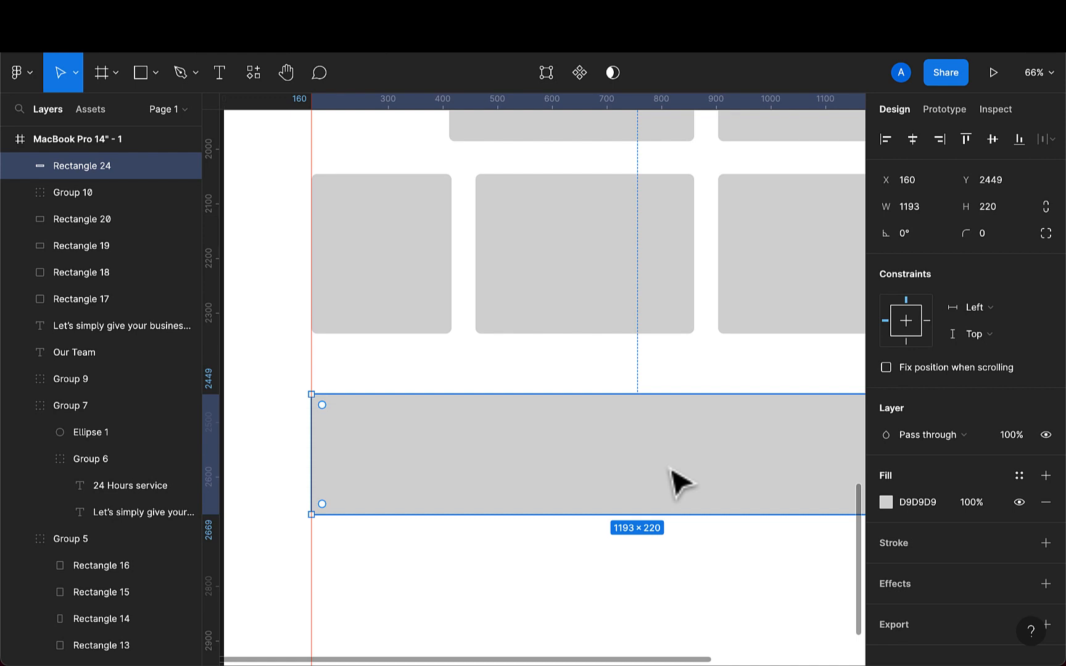
click(991, 241)
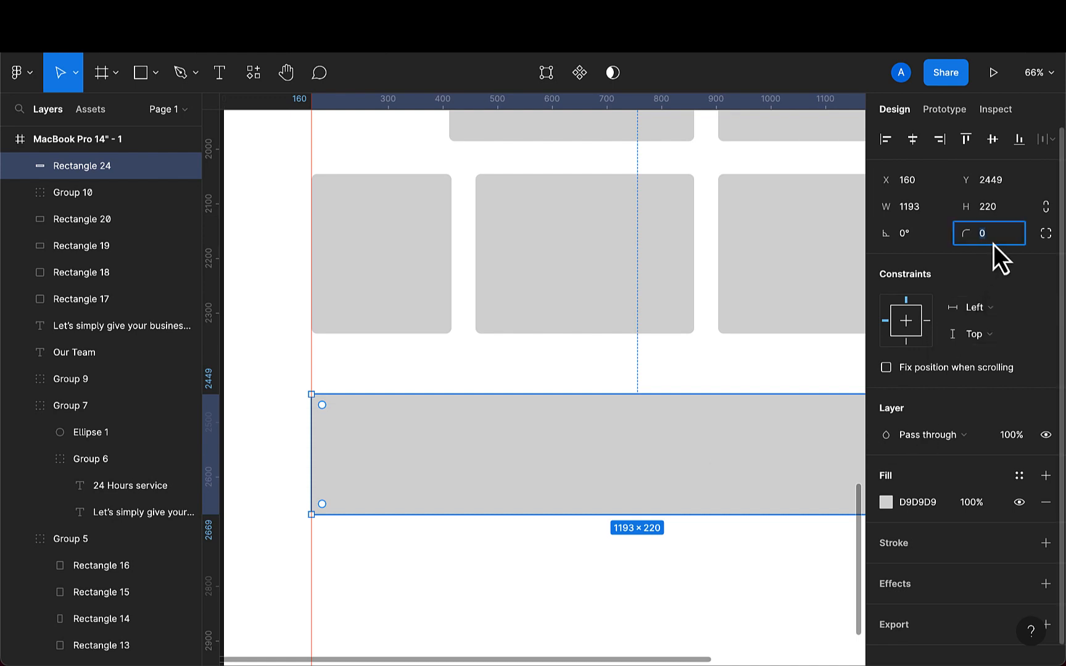
key(BackSpace)
text(20)
key(Return)
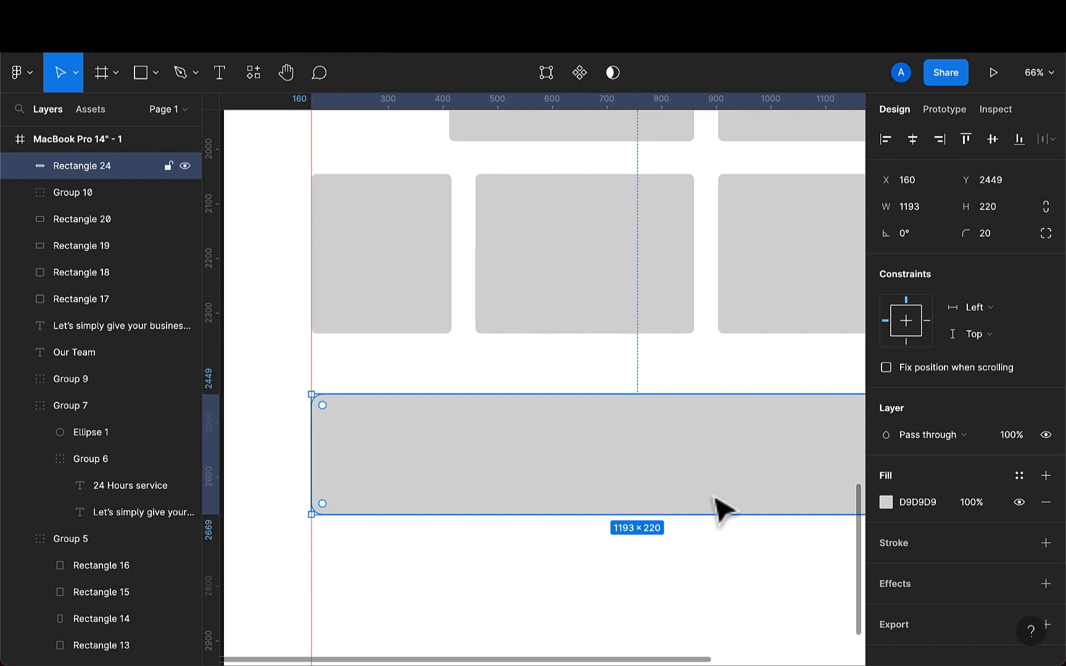
- Fill the rectangle with EDECFF by sampling the lavender palette swatch with the eyedropper
scroll(713, 508, down, 5)
scroll(718, 507, up, 1)
scroll(718, 508, right, 2)
key(i)
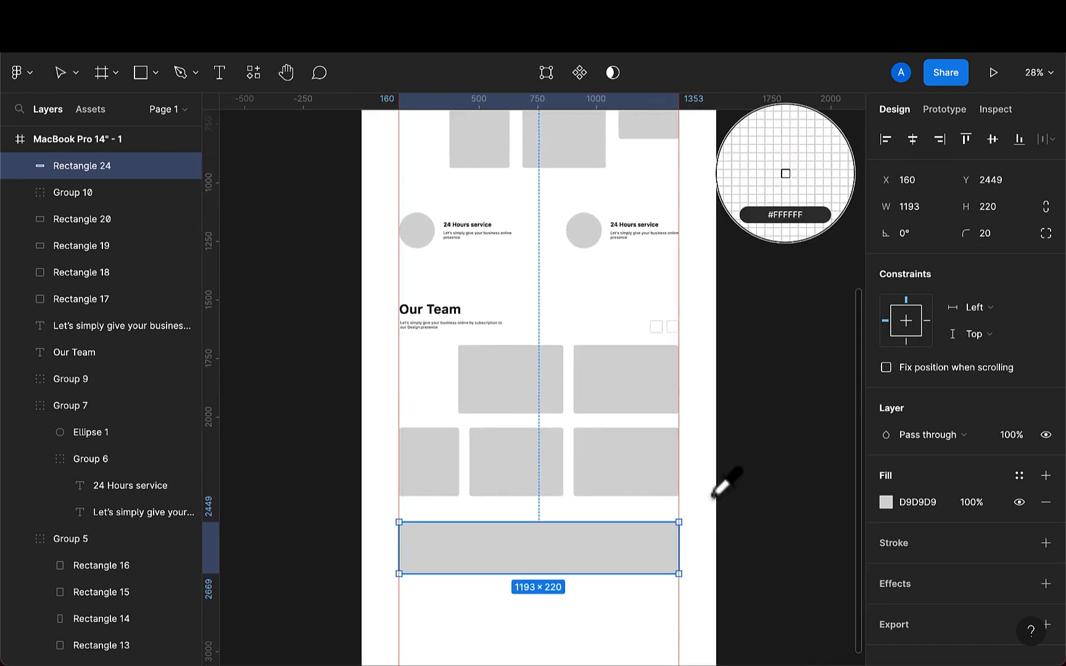
scroll(725, 485, up, 5)
scroll(725, 485, right, 3)
scroll(722, 487, up, 5)
scroll(722, 487, right, 1)
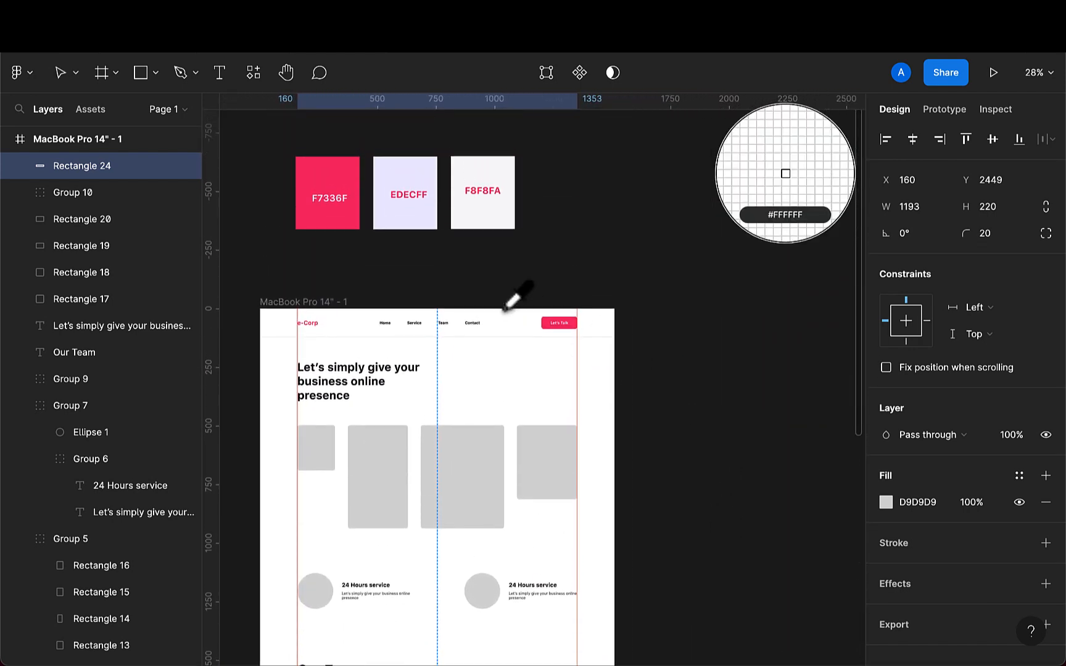
click(410, 207)
- Add a text layer inside the lavender rectangle, starting with the word "Sub"
scroll(481, 398, down, 10)
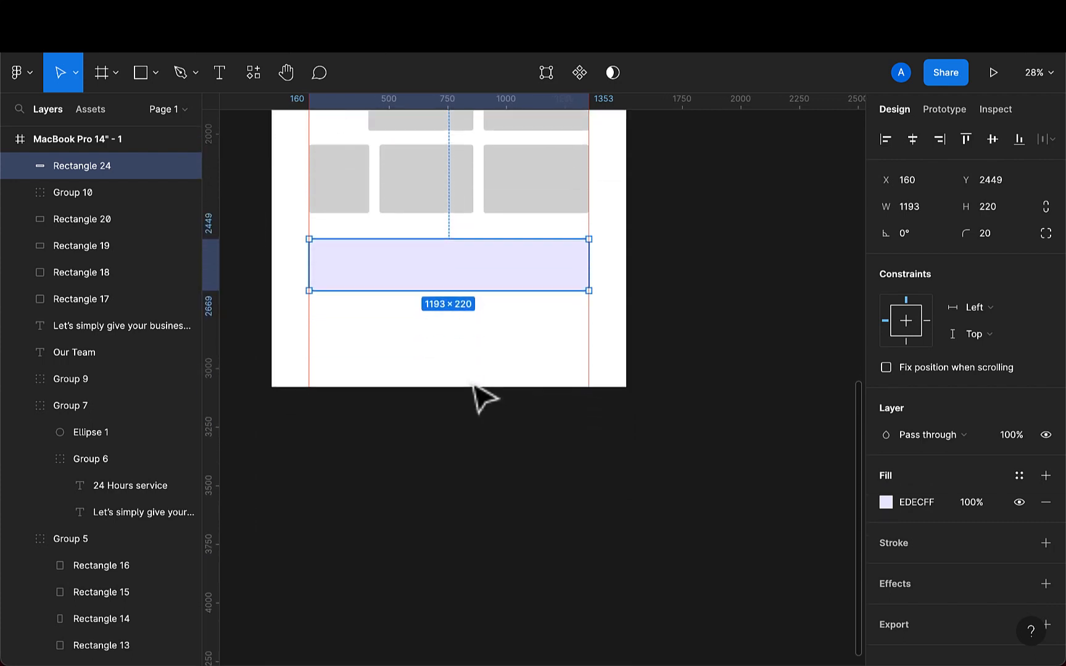
scroll(483, 397, up, 2)
scroll(483, 397, left, 1)
scroll(481, 397, up, 4)
scroll(481, 397, left, 1)
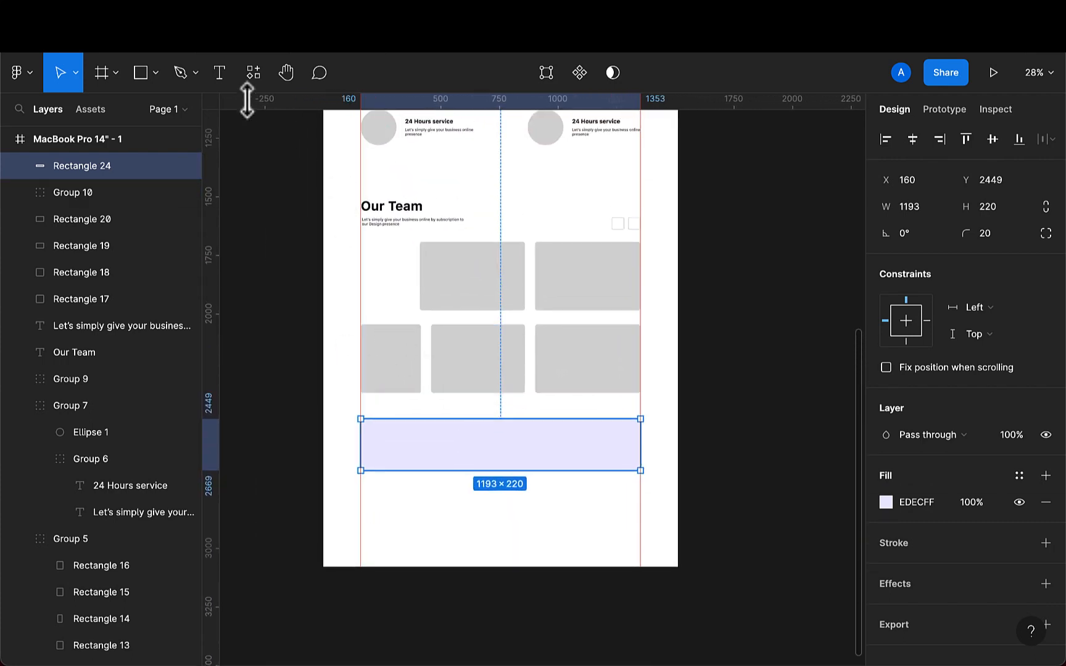
click(221, 77)
click(398, 442)
text(Subscribe to get infromation)
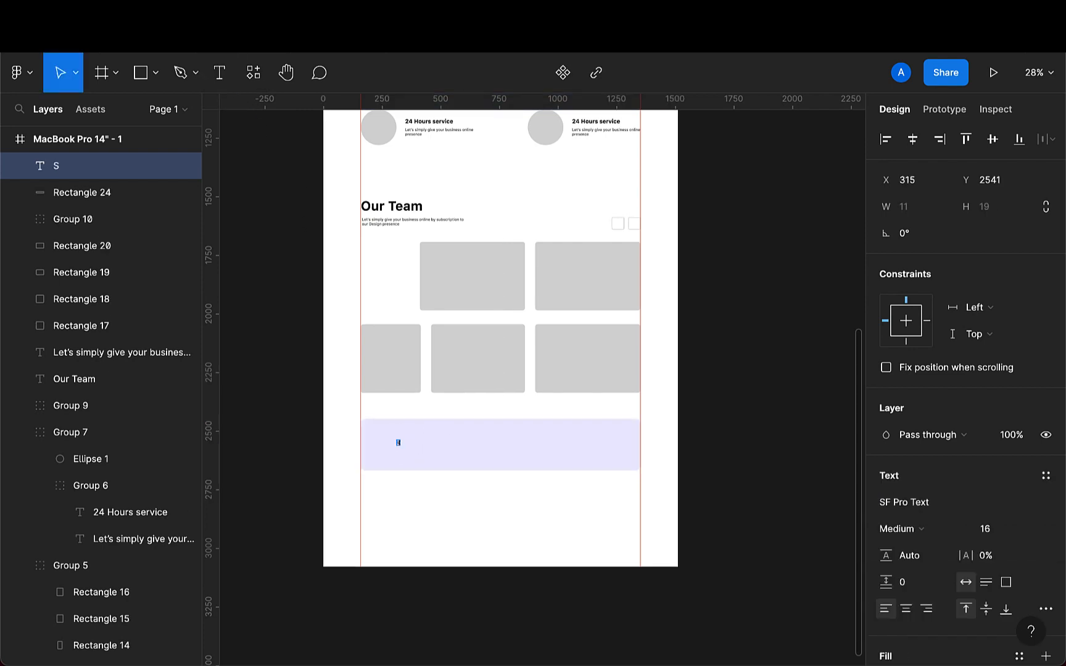
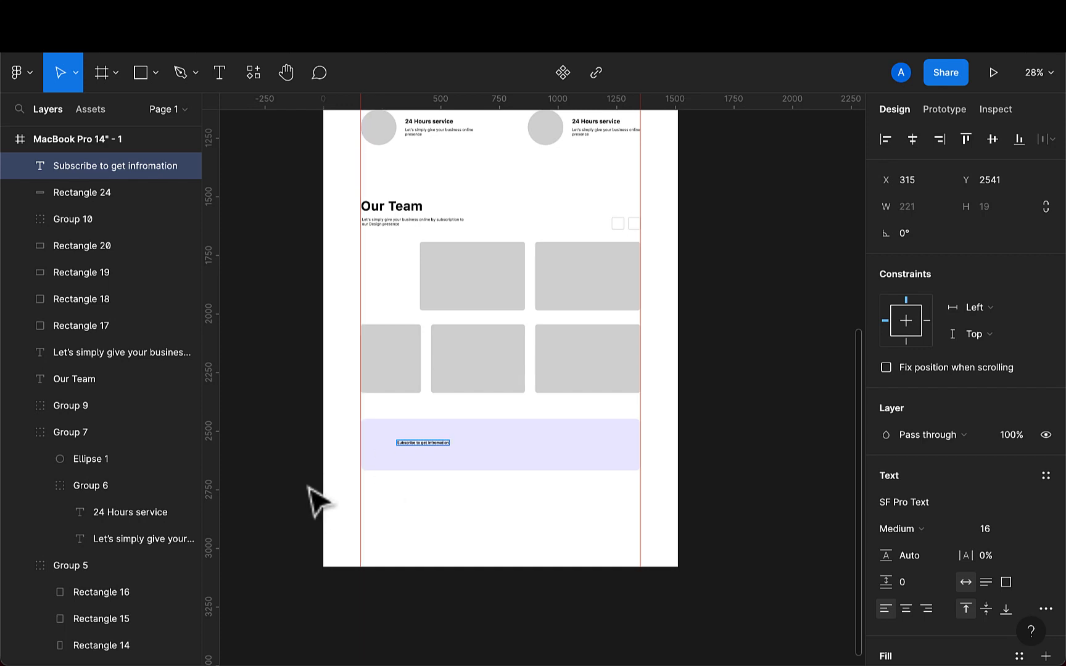
- Correct the misspelled word "infromation" to "information" in the subscribe heading
scroll(307, 487, up, 5)
scroll(560, 431, up, 5)
scroll(560, 431, up, 4)
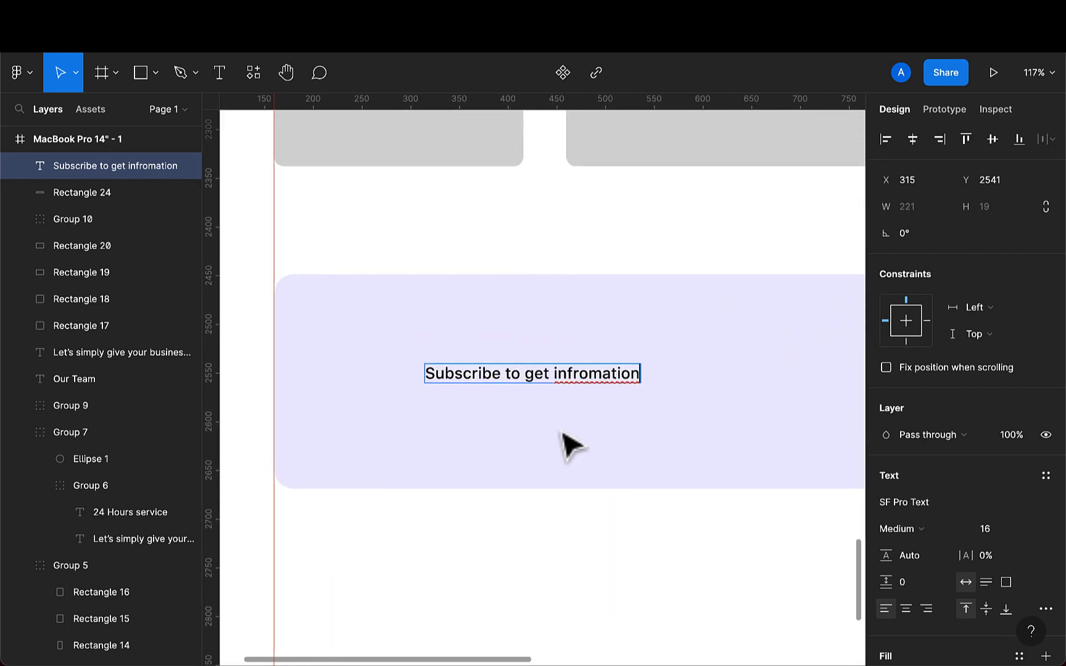
key(Left)
key(Left)
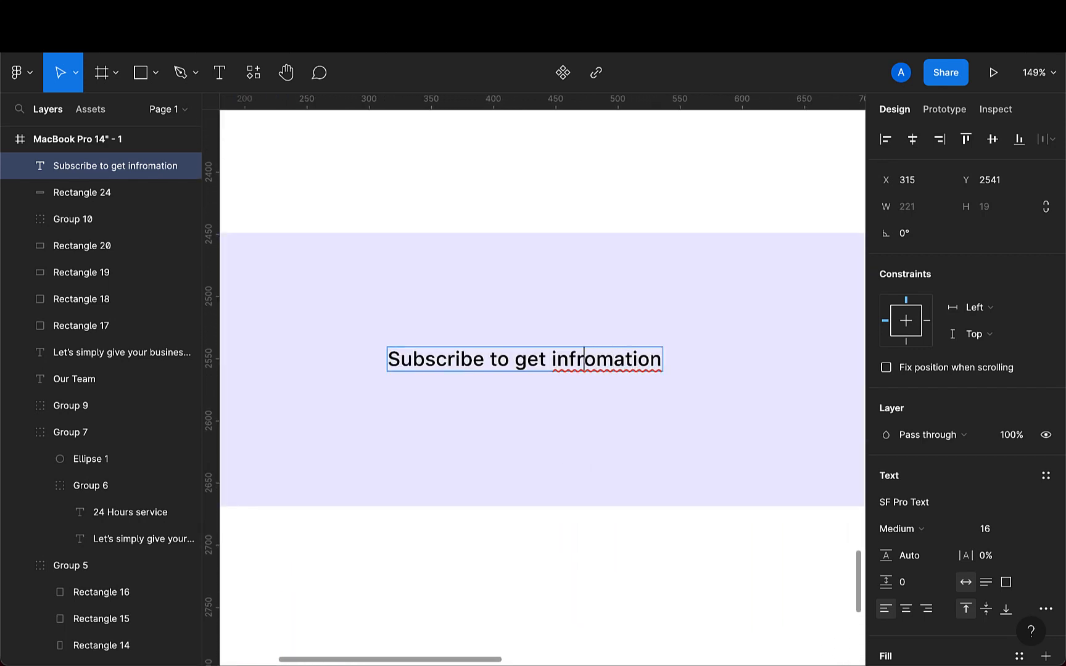
key(Right)
key(BackSpace)
key(BackSpace)
text(or)
- Add a second line reading "and latest new." to the subscribe heading
click(658, 361)
key(Return)
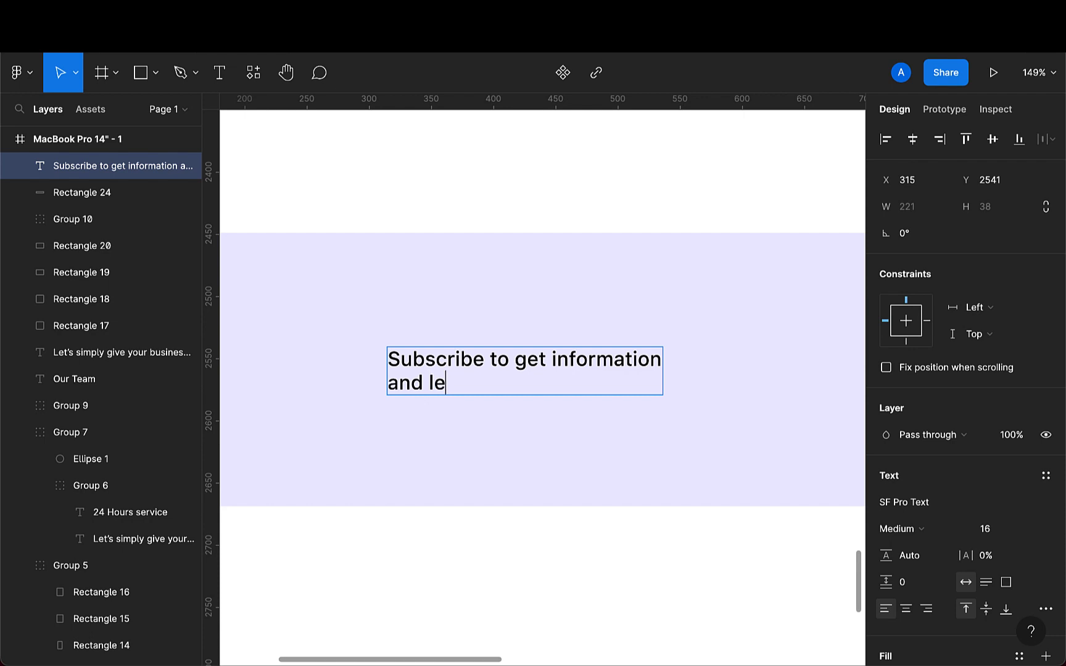
text(and leatest )
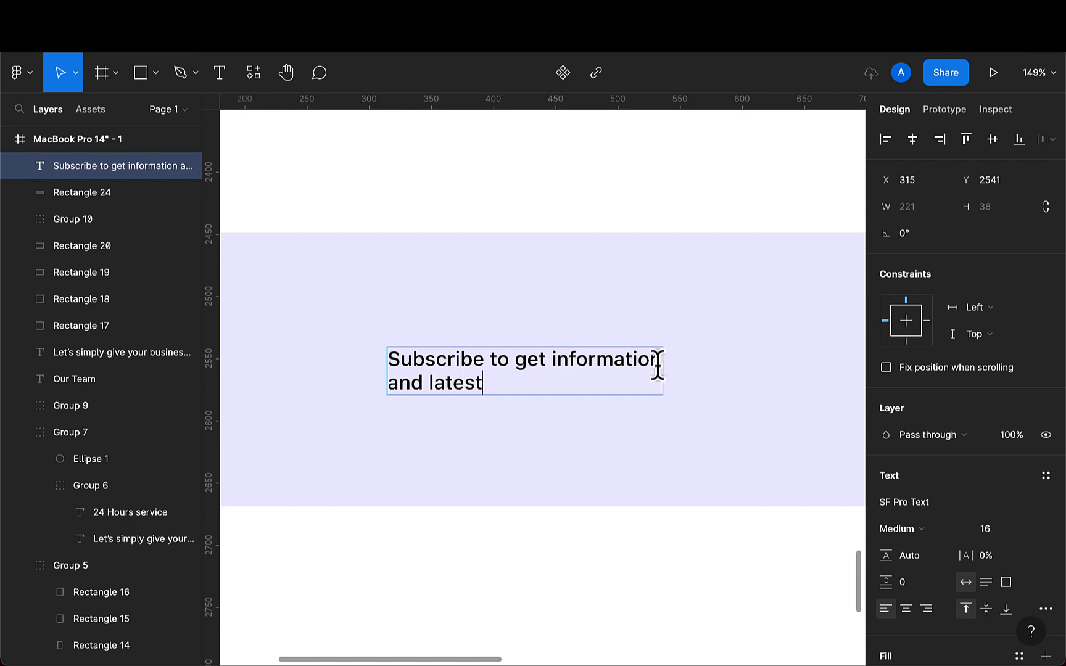
text(new)
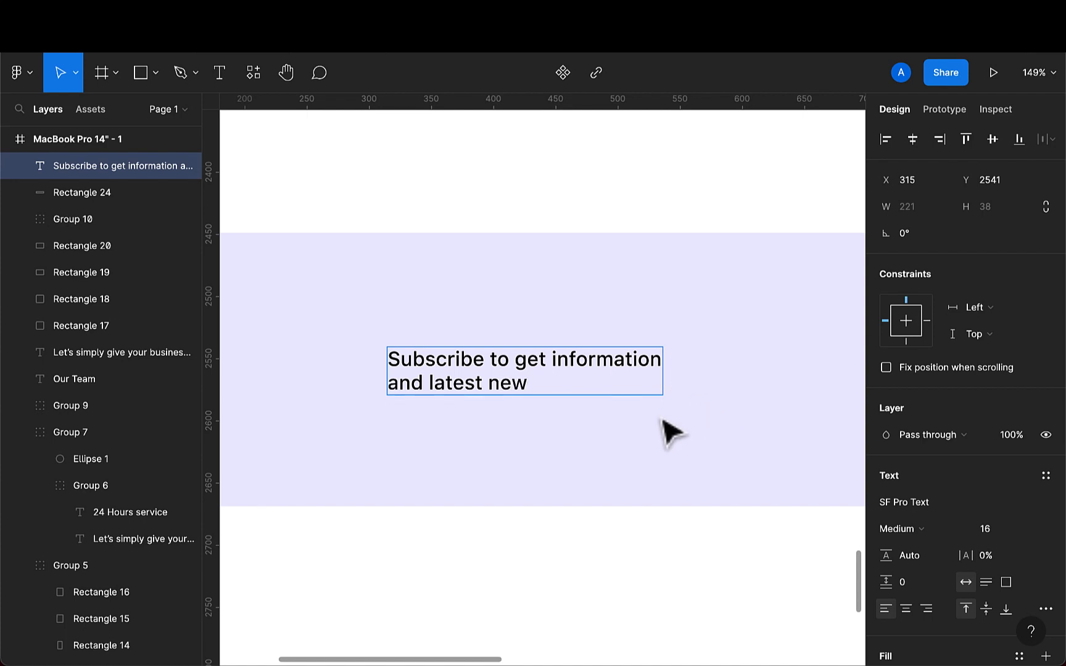
text(.)
key(Escape)
- Set the subscribe heading's font size to 32 and its weight to Bold
scroll(623, 460, down, 1)
scroll(629, 466, down, 3)
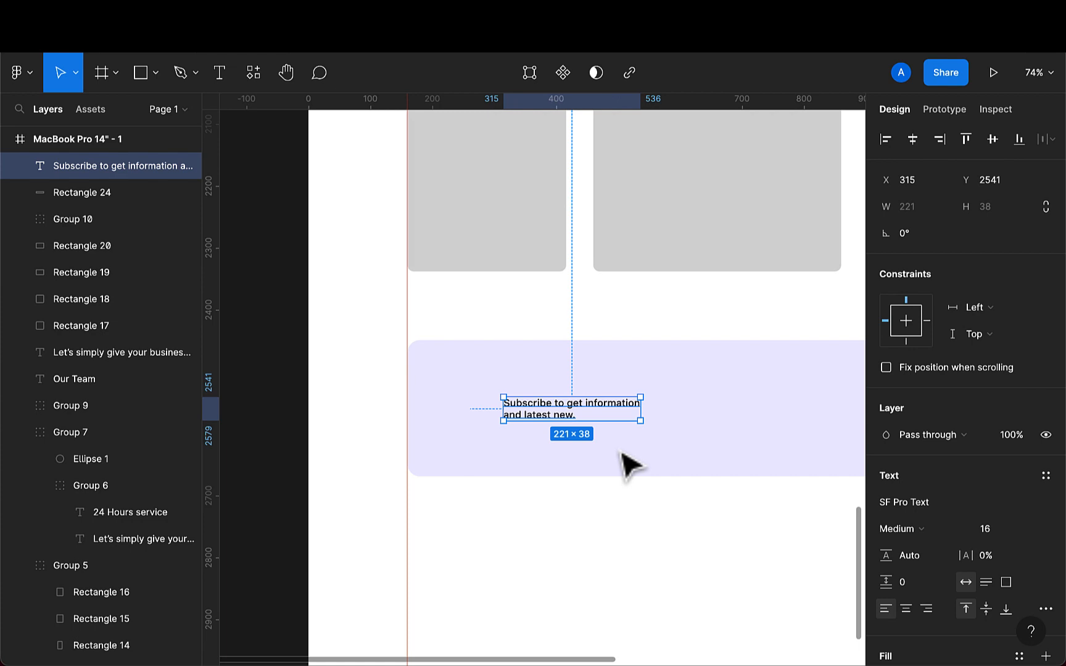
click(994, 536)
text(32)
key(Return)
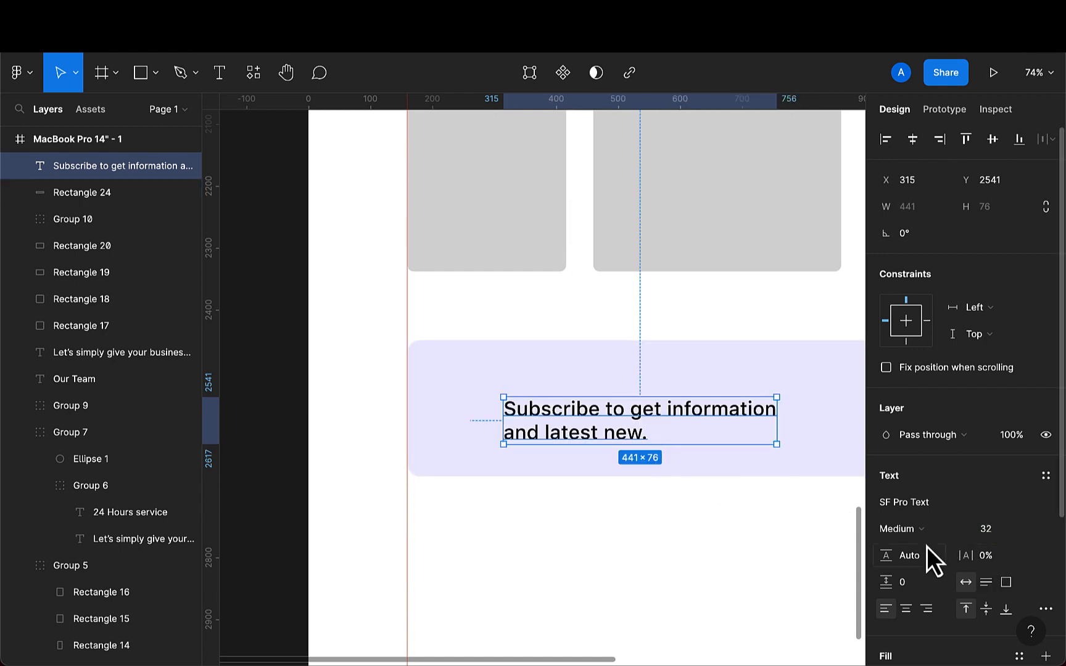
click(955, 528)
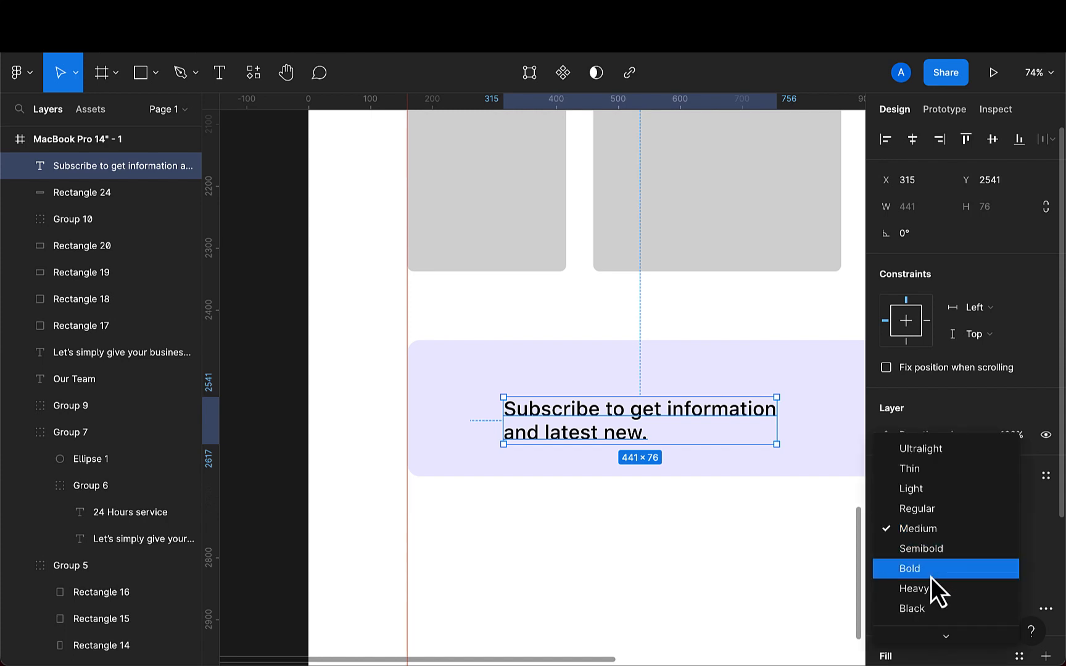
click(932, 575)
- Move the subscribe heading up and left to about X 265, Y 2521 inside the lavender banner
drag(632, 451, 597, 426)
scroll(597, 426, down, 5)
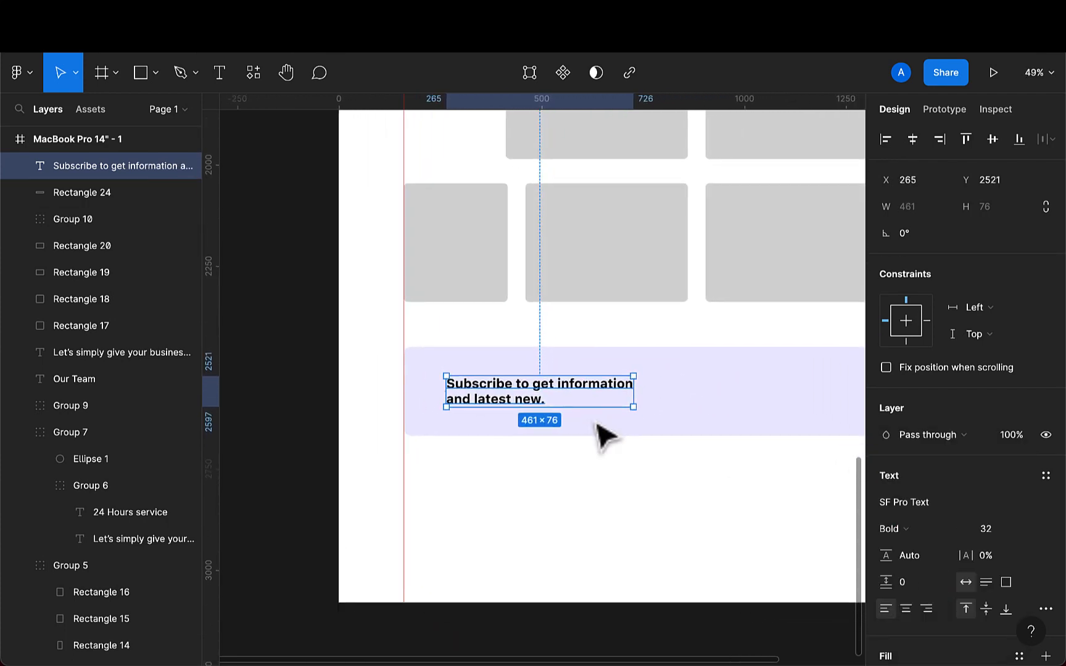
scroll(596, 424, right, 3)
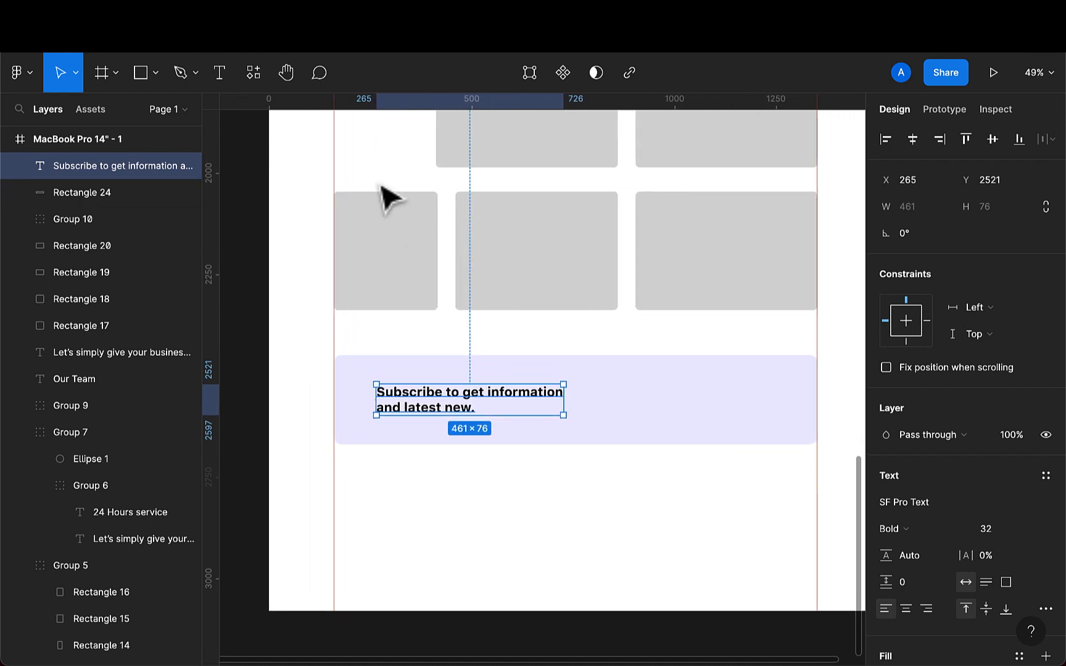
- Draw a rectangle about 407 × 57 to the right of the heading and fill it white FFFFFF with the eyedropper
click(144, 78)
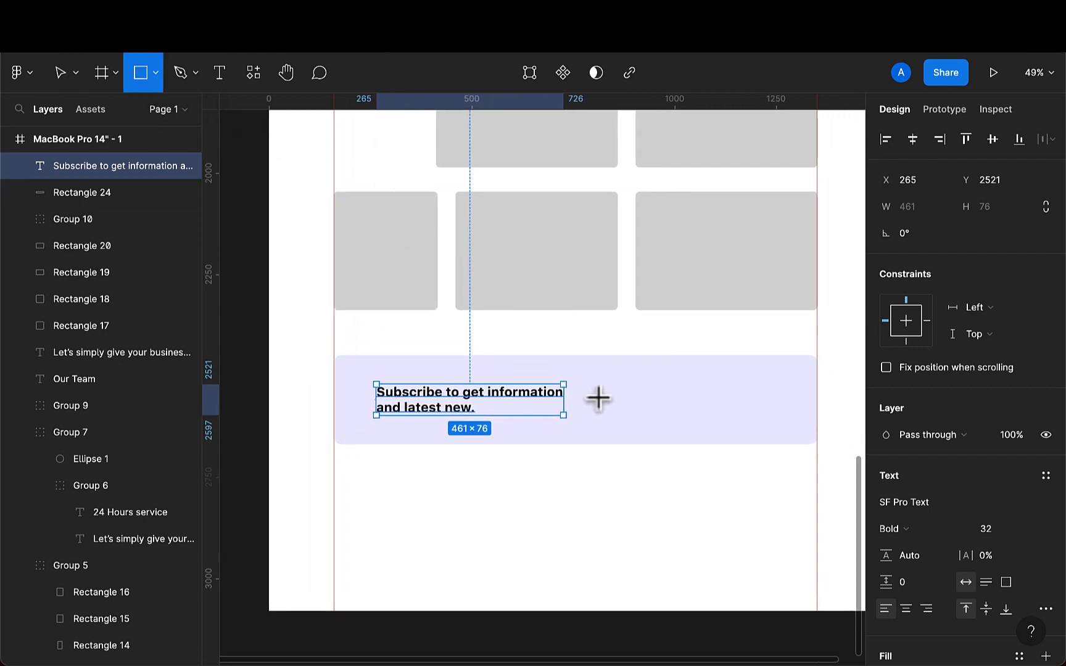
mouse_move(598, 392)
mouse_down()
mouse_move(718, 423)
mouse_move(764, 421)
mouse_up()
key(i)
click(704, 555)
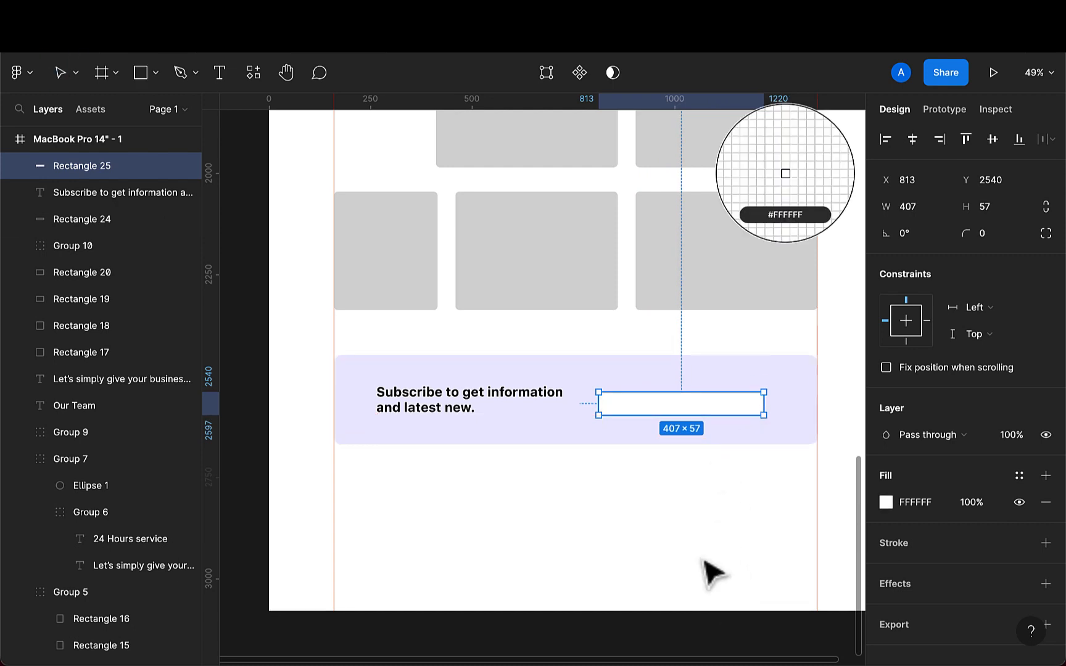
- Set the white rectangle's corner radius to 10 and its size to 330 × 52
scroll(749, 423, up, 2)
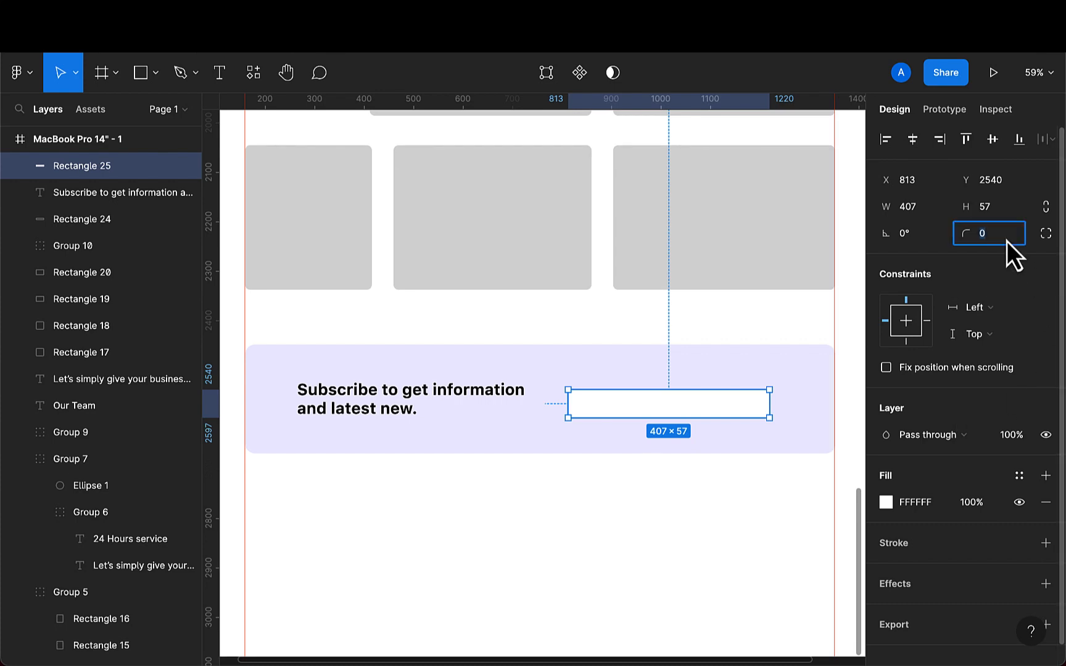
text(10)
key(Return)
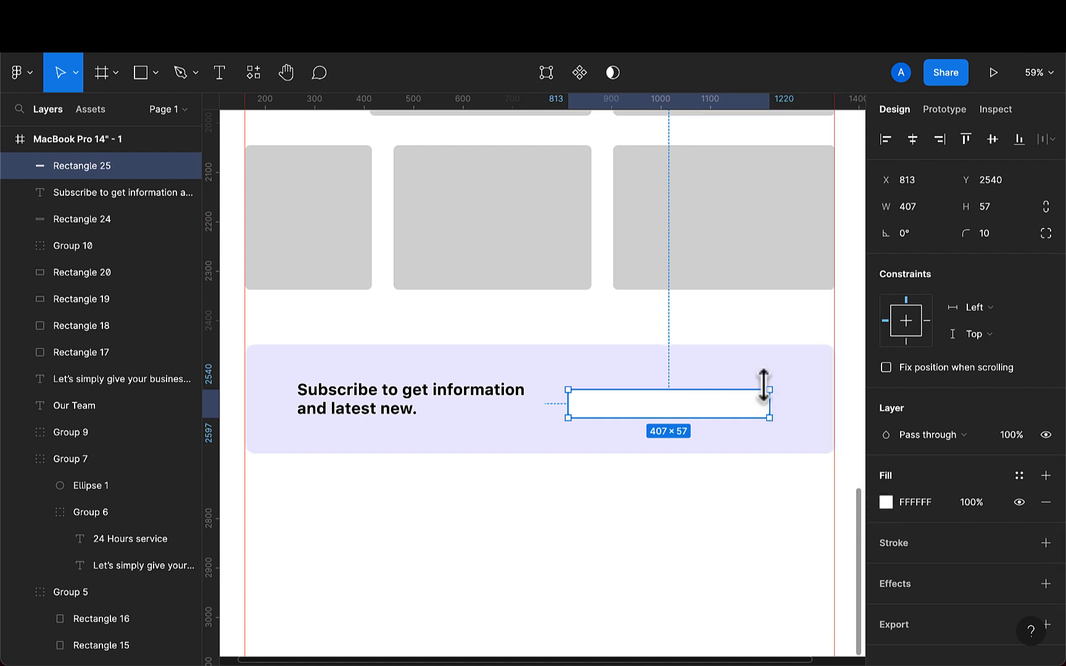
click(927, 206)
text(2)
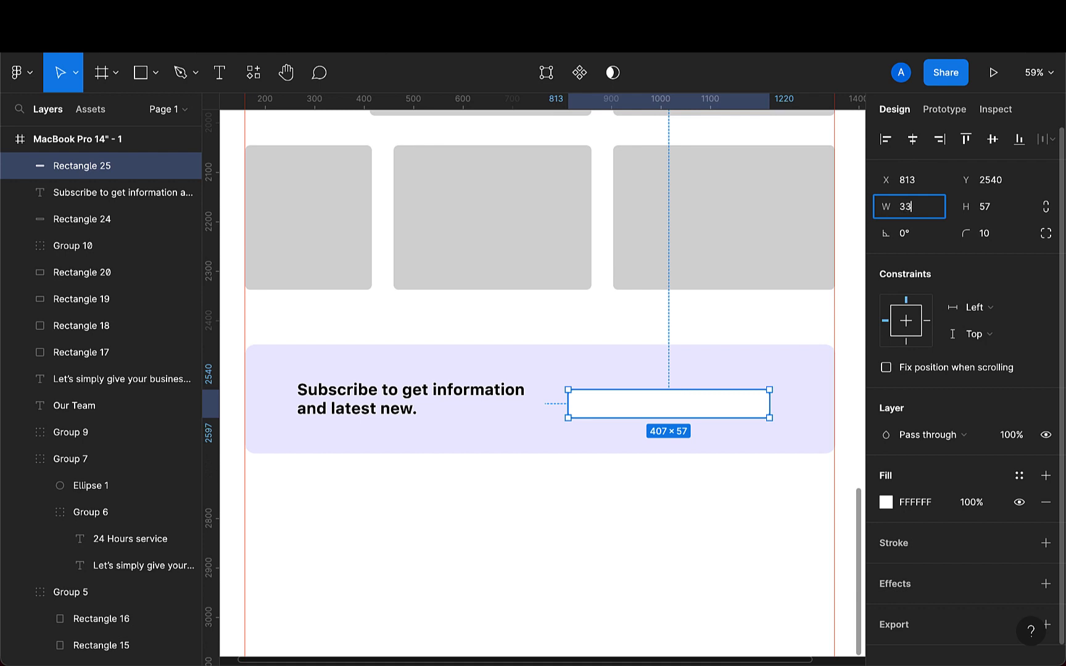
text(30)
key(Return)
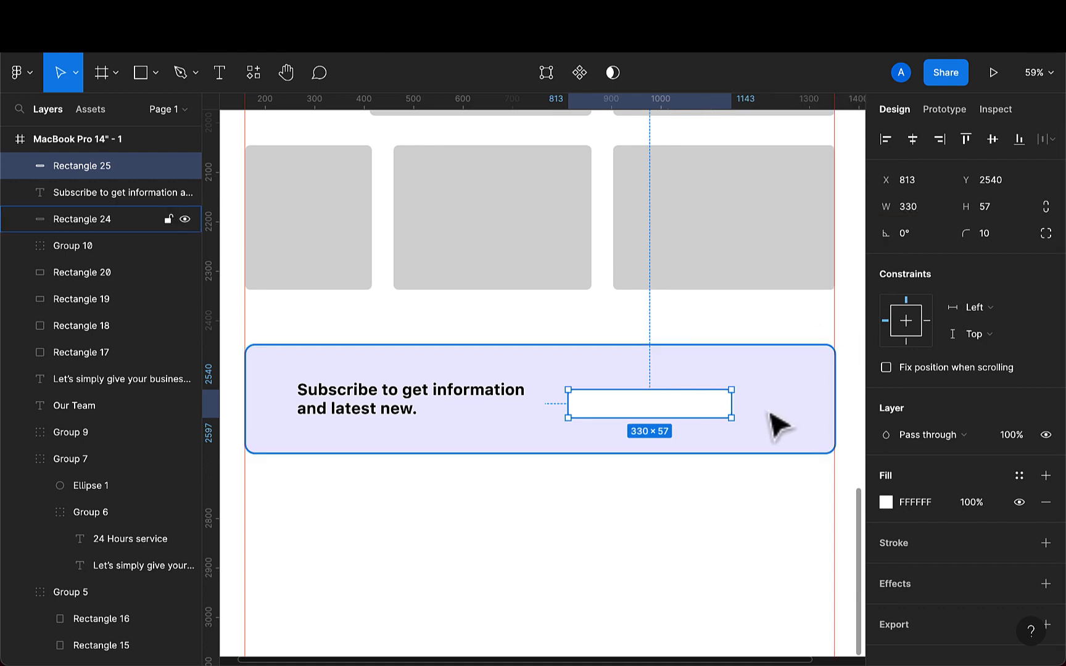
click(994, 205)
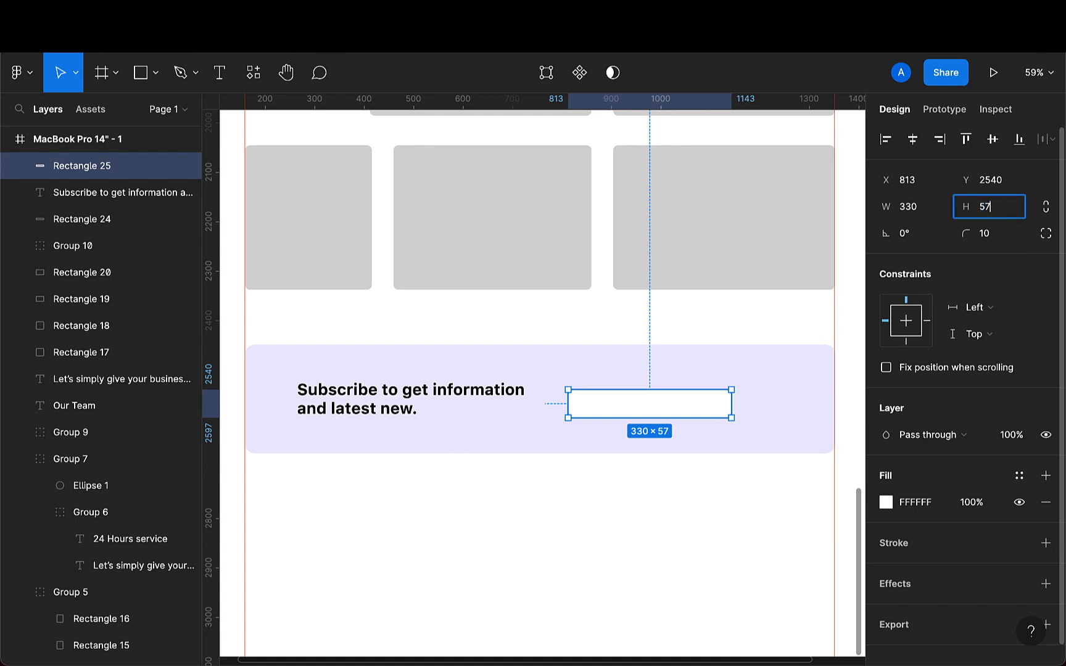
key(BackSpace)
text(2)
key(Return)
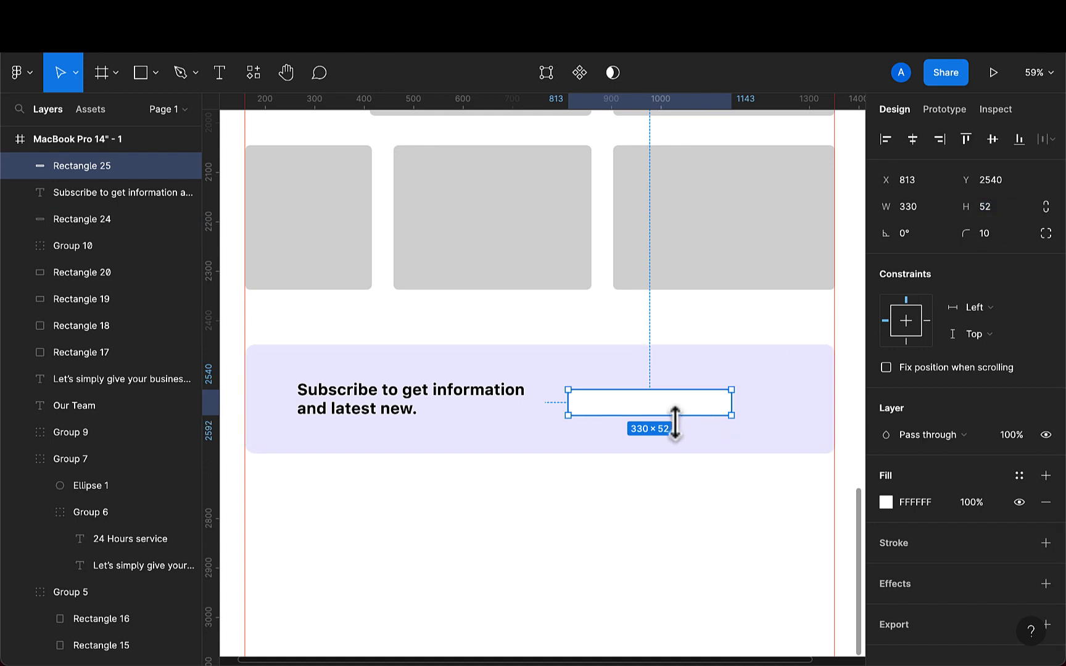
- Add a text layer reading "Enter your email" inside the white input rectangle
click(694, 472)
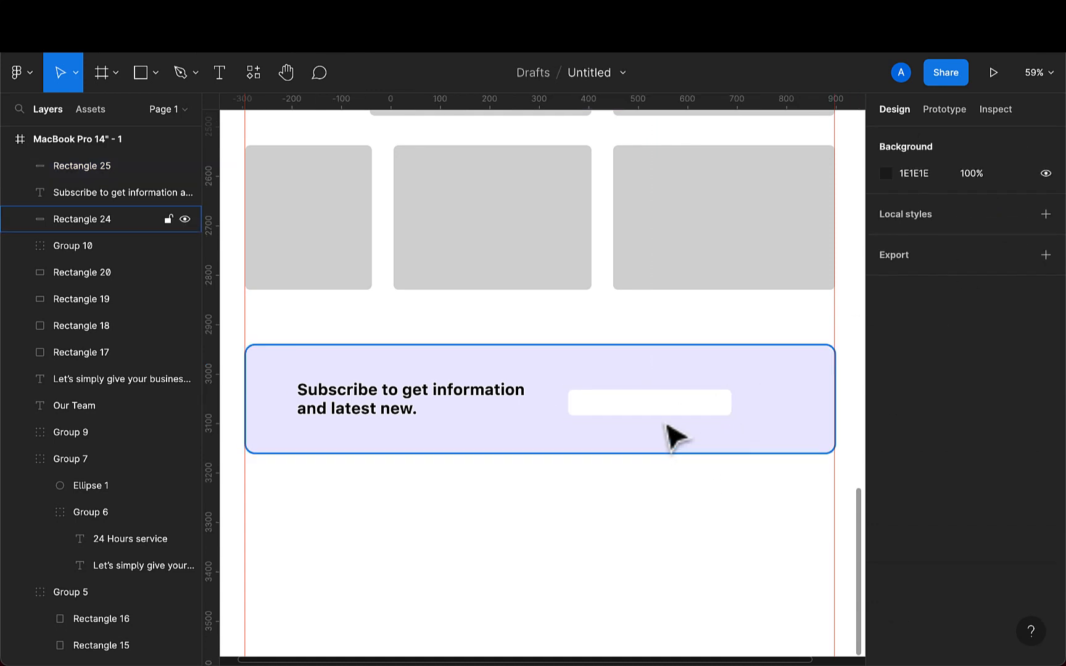
click(668, 414)
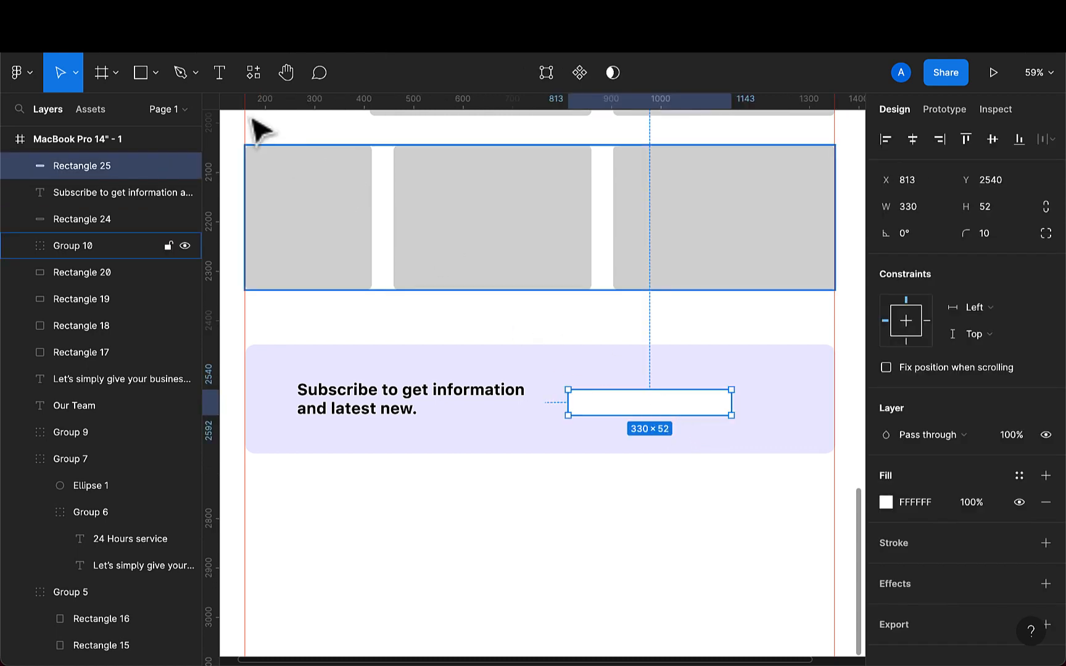
click(219, 72)
click(589, 401)
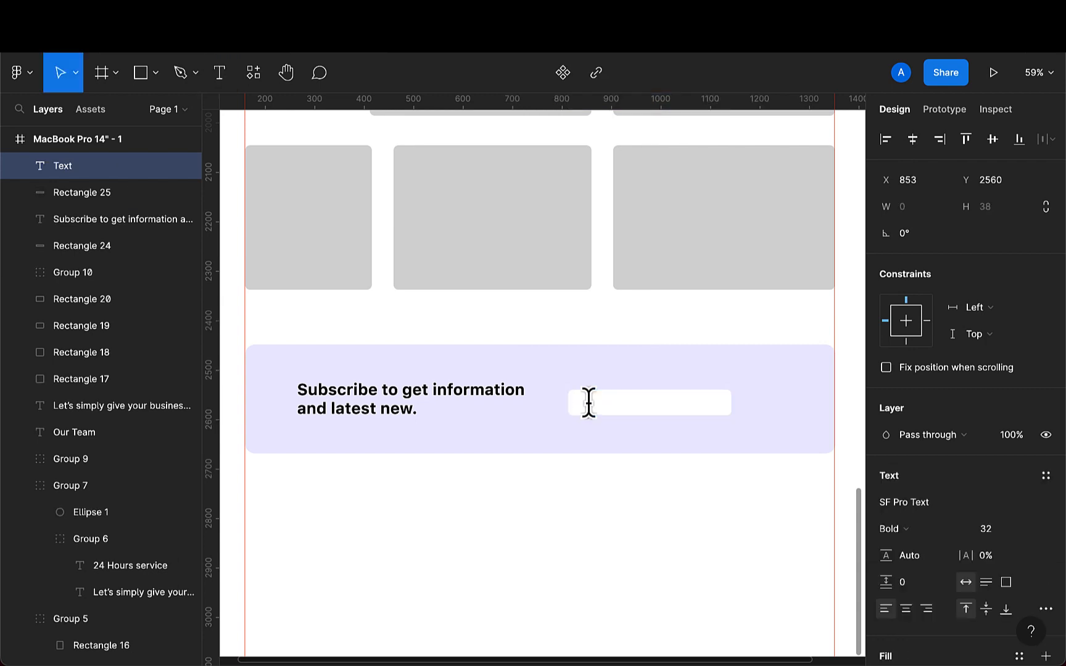
text(ente)
key(BackSpace)
key(BackSpace)
key(BackSpace)
text(Enter your em)
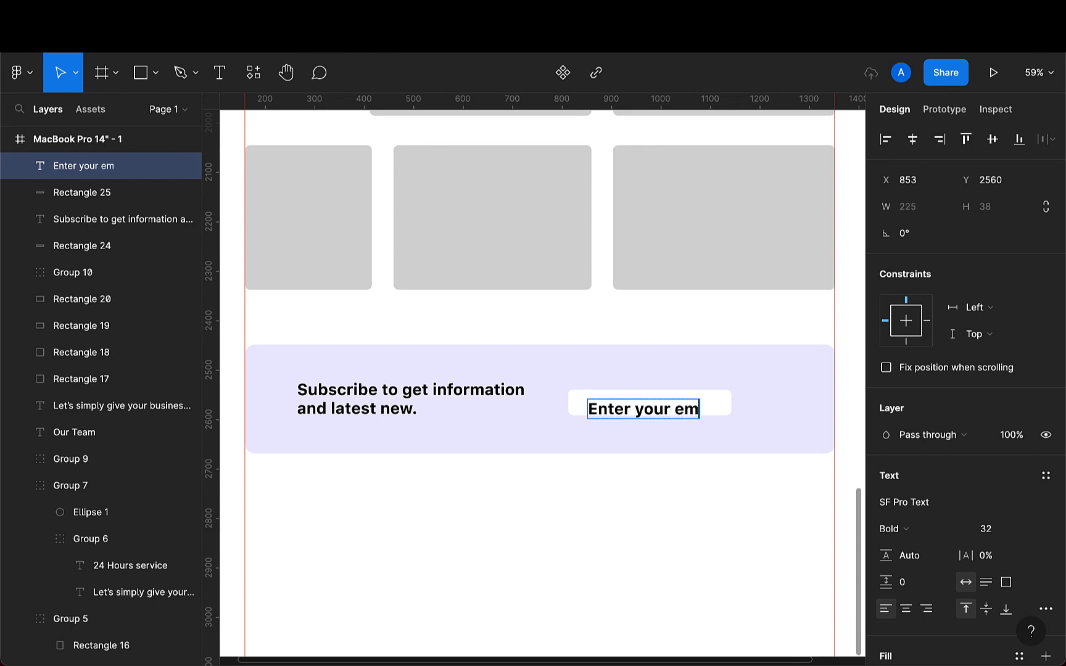
text(ail)
key(Escape)
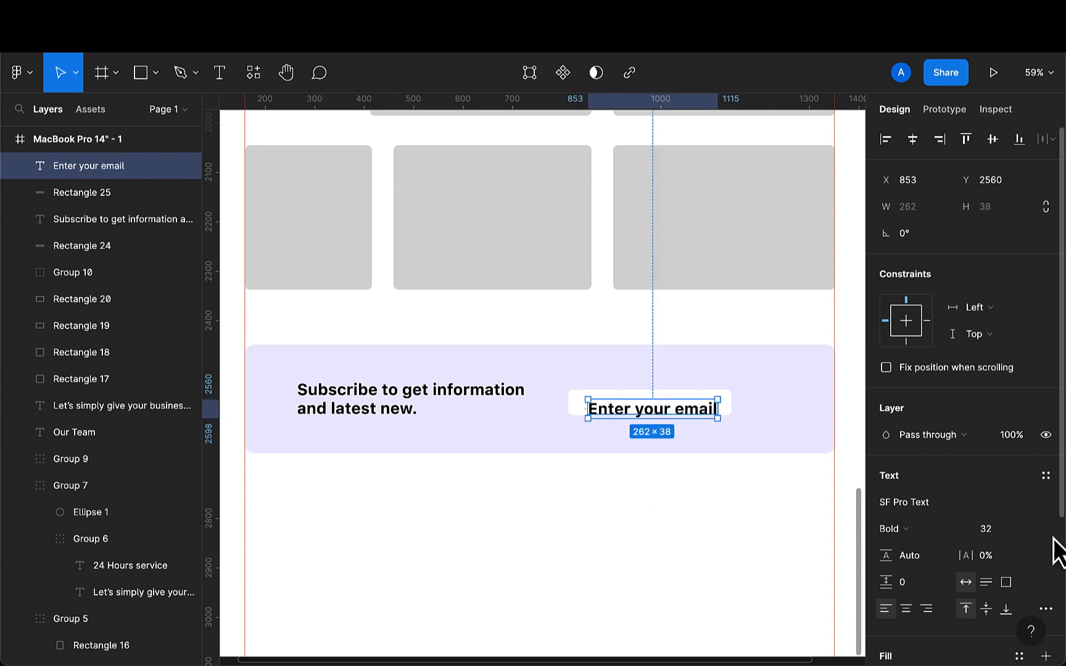
- Set the placeholder text's font size to 16 and its weight to Regular
click(1005, 531)
key(BackSpace)
key(Return)
click(916, 532)
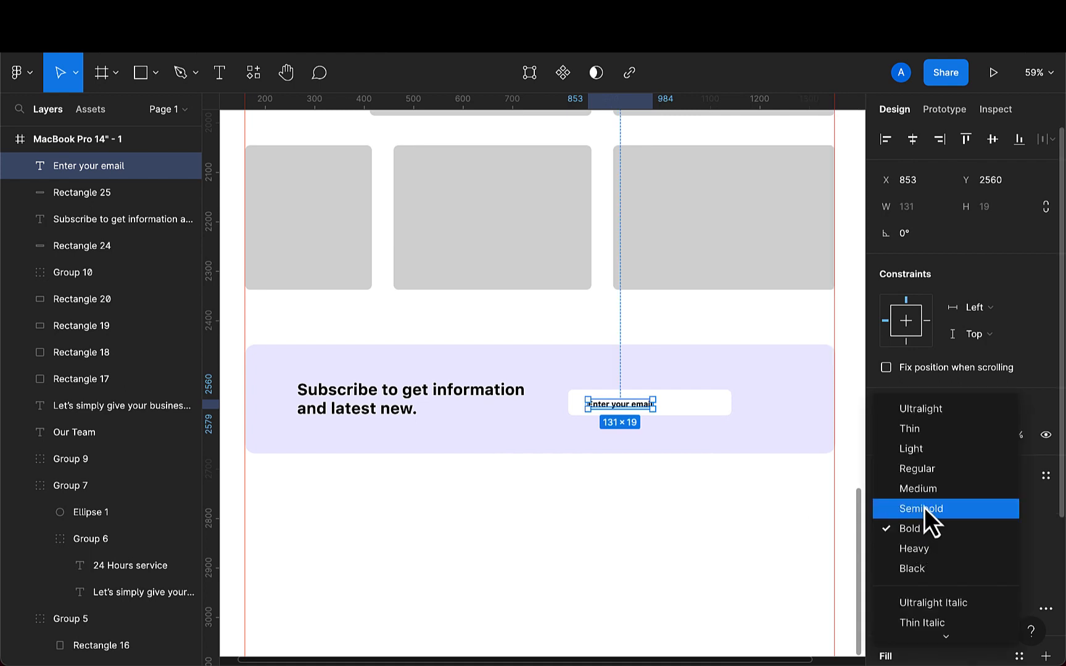
click(920, 473)
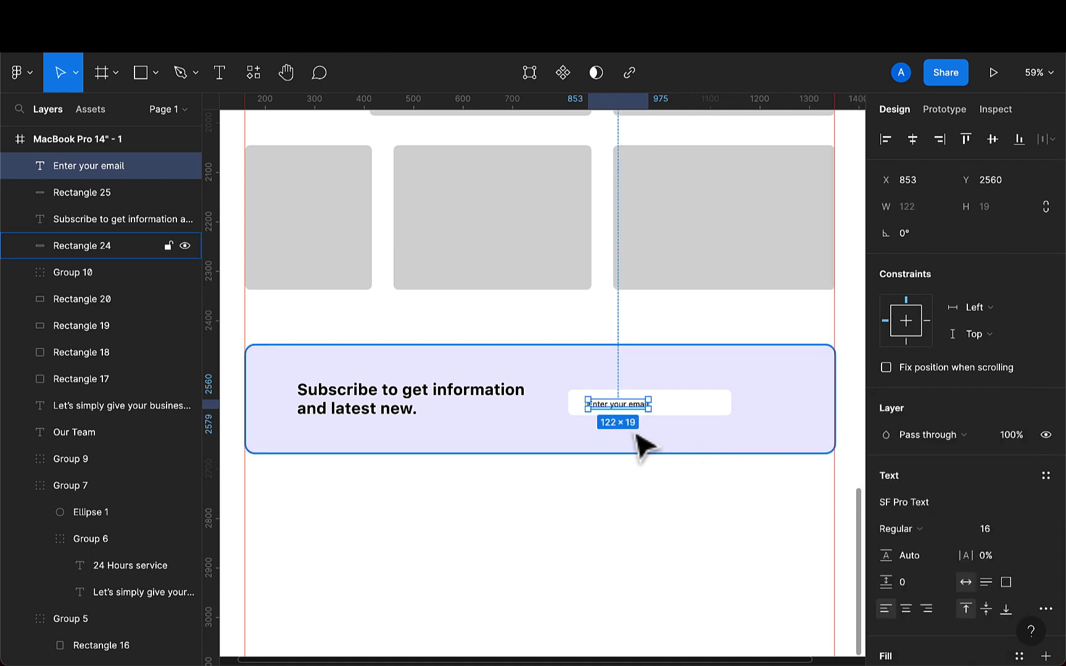
- Set the placeholder text's fill opacity to 30%
scroll(637, 433, up, 5)
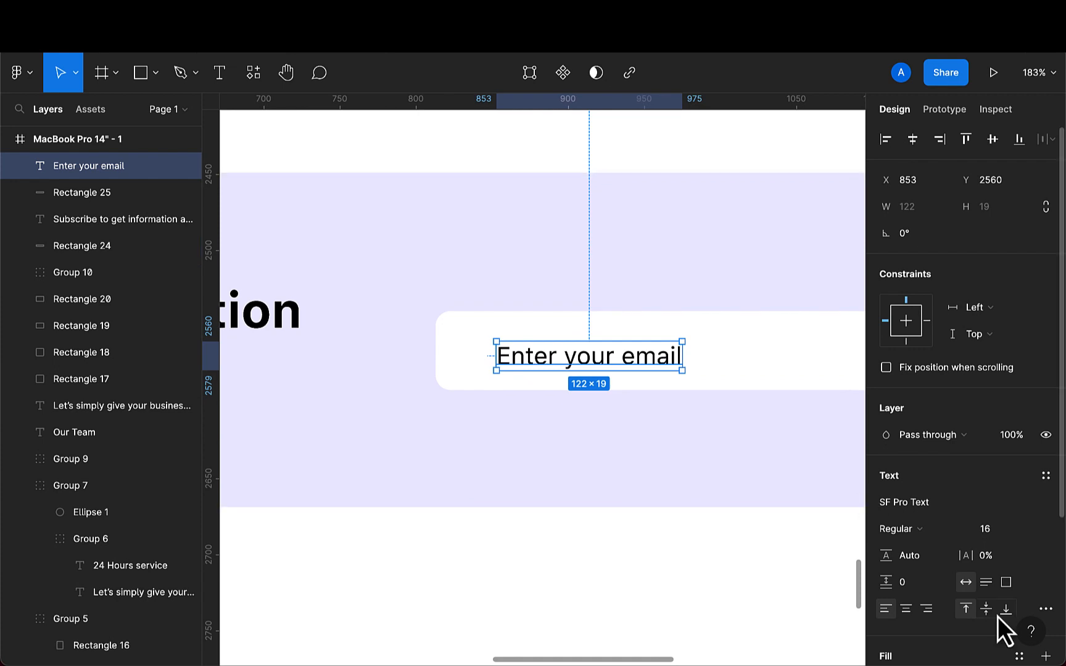
scroll(998, 617, down, 5)
click(981, 485)
key(BackSpace)
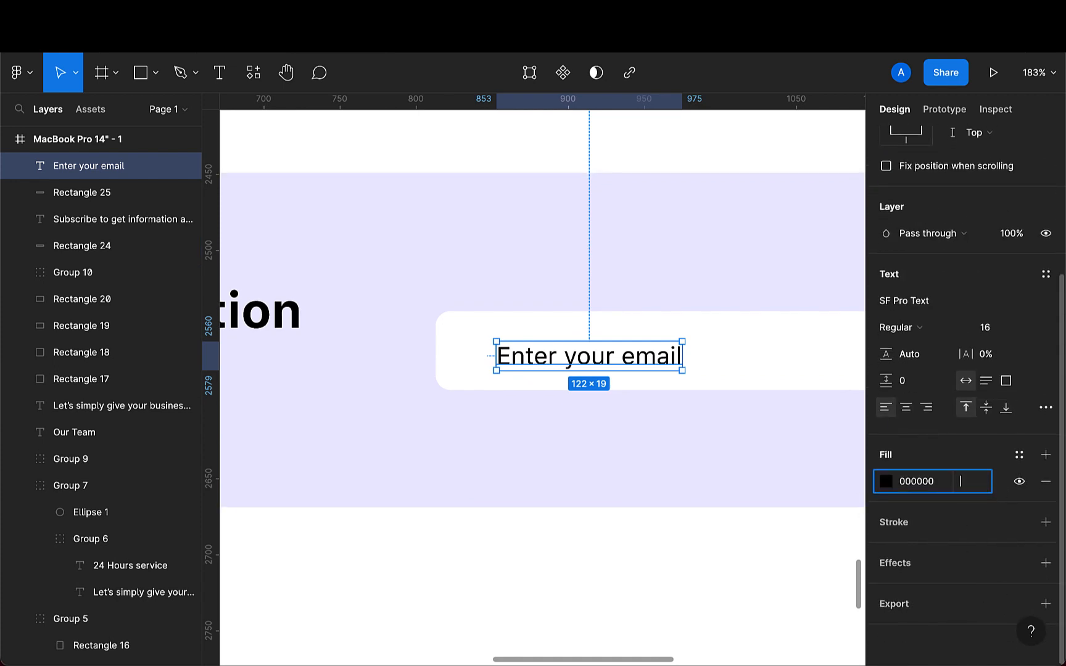
text(30)
key(Return)
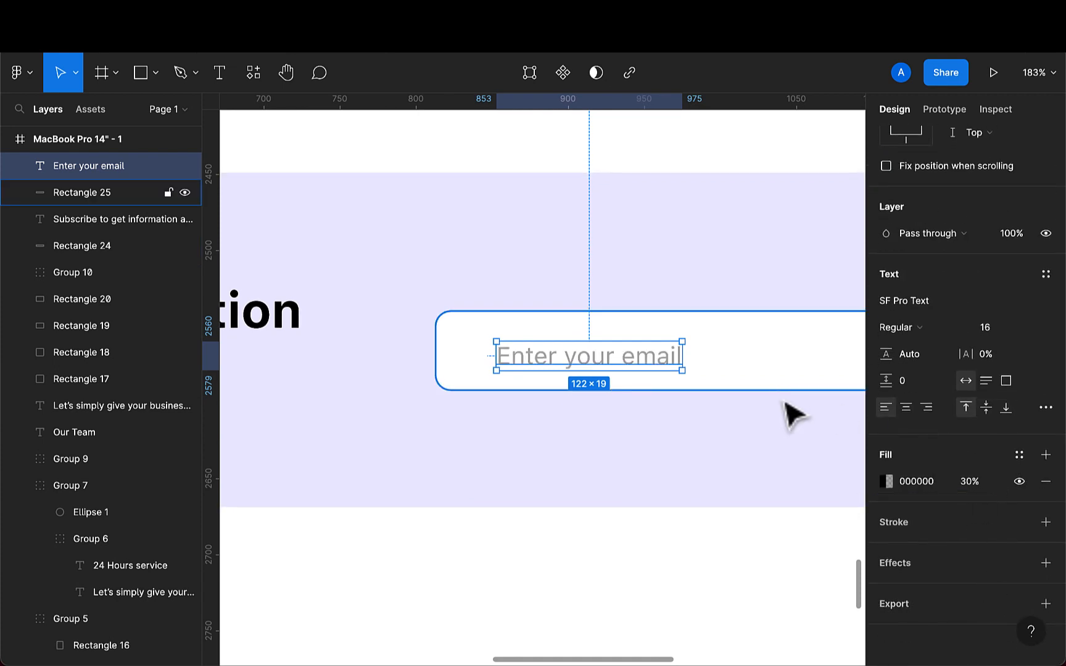
- Nudge the placeholder text left and align it vertically centered with the white input rectangle
scroll(598, 379, down, 3)
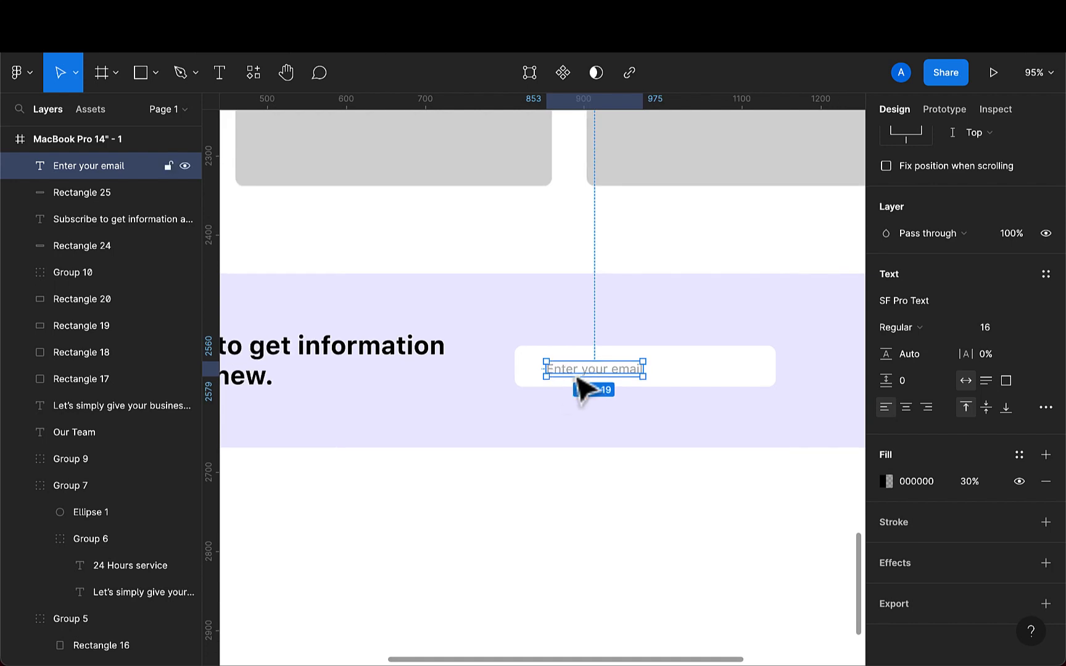
drag(580, 375, 566, 373)
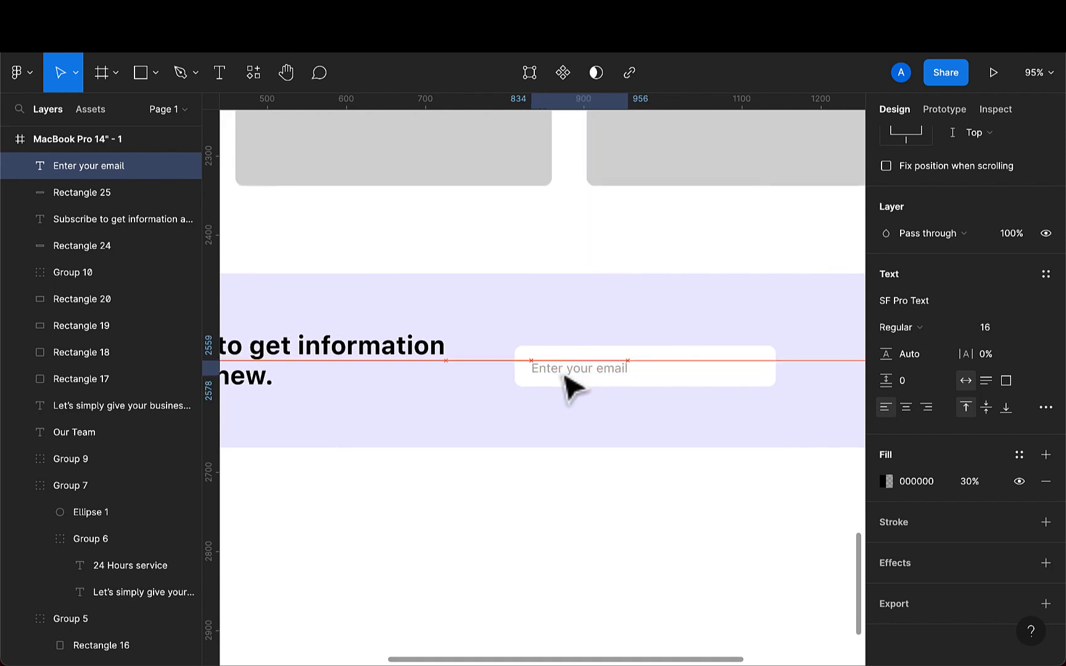
shift+click(714, 369)
scroll(987, 142, up, 4)
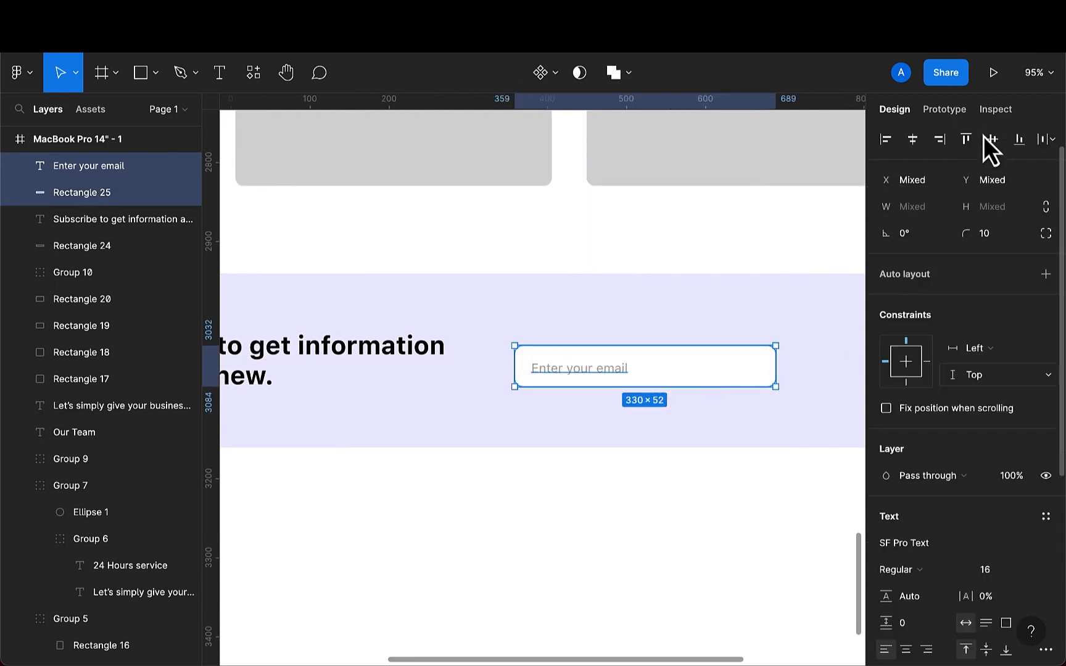
click(992, 140)
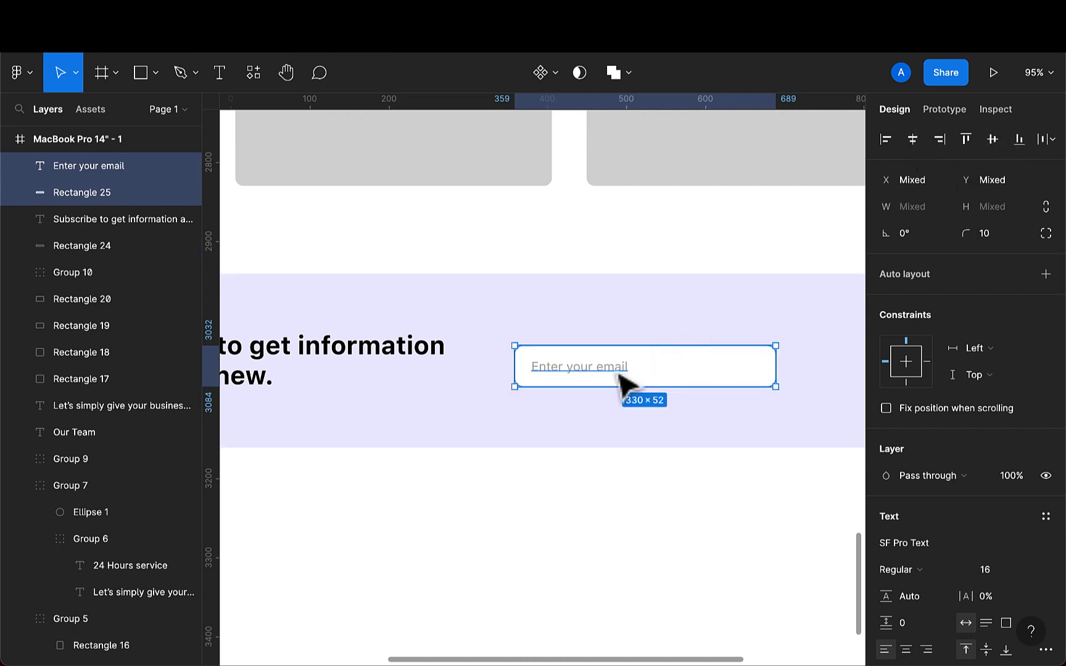
- Duplicate the white input rectangle and drag the copy right to about X 978
scroll(678, 383, right, 2)
click(679, 382)
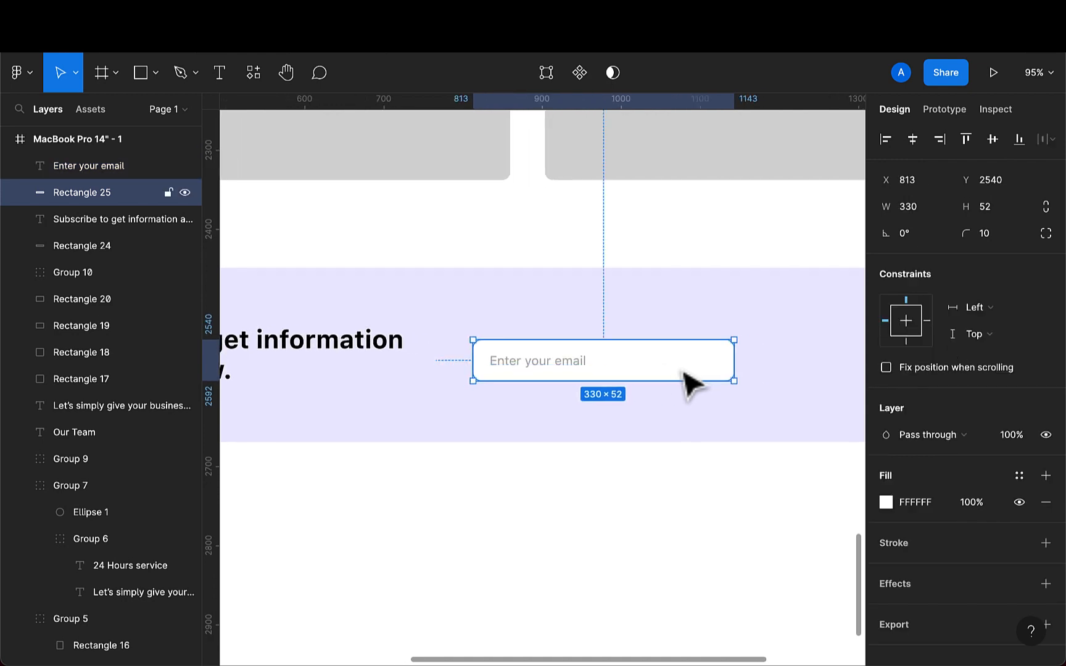
key(super+d)
drag(690, 380, 821, 376)
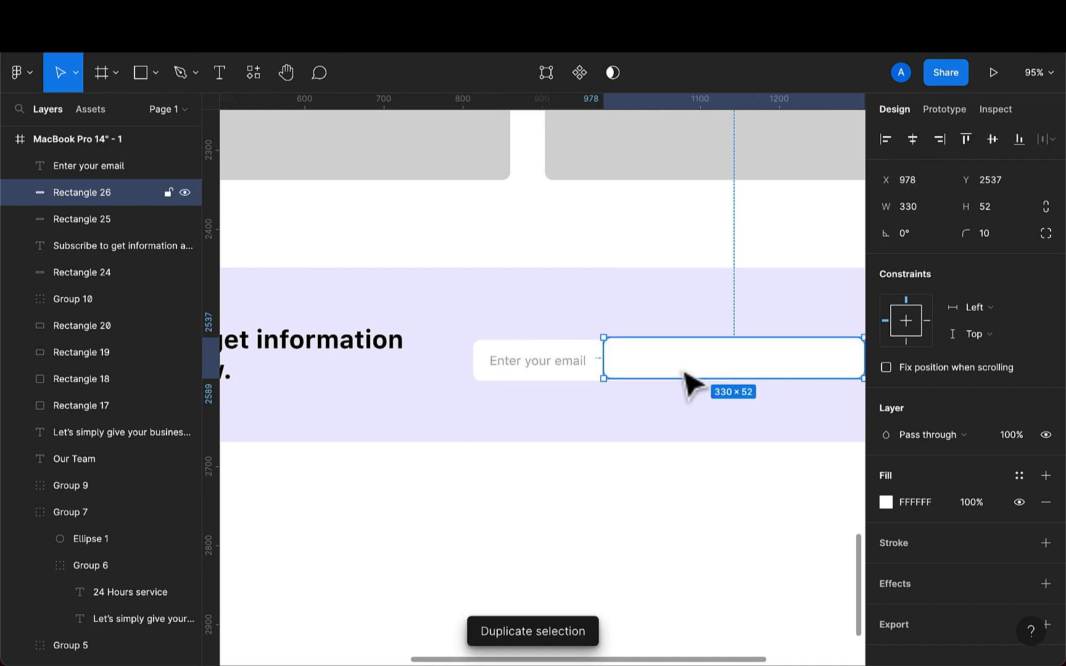
- Narrow the duplicated rectangle to a width of 130 and move it to about X 1171, Y 2540 beside the input
drag(608, 368, 775, 364)
scroll(793, 376, right, 3)
drag(697, 375, 683, 373)
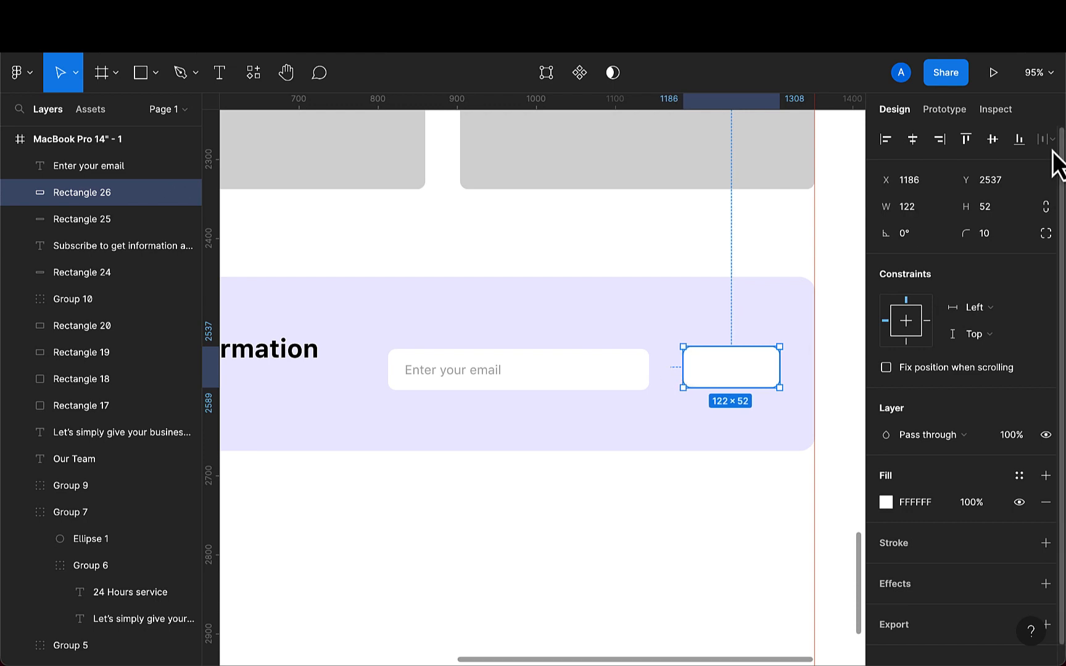
click(922, 208)
text(130)
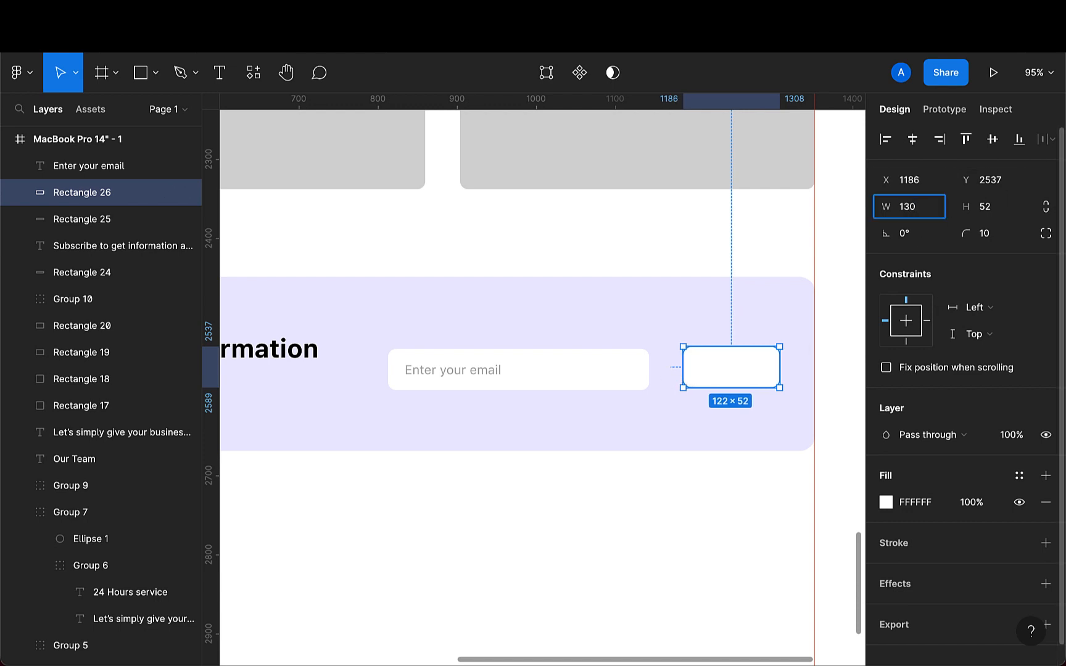
key(Return)
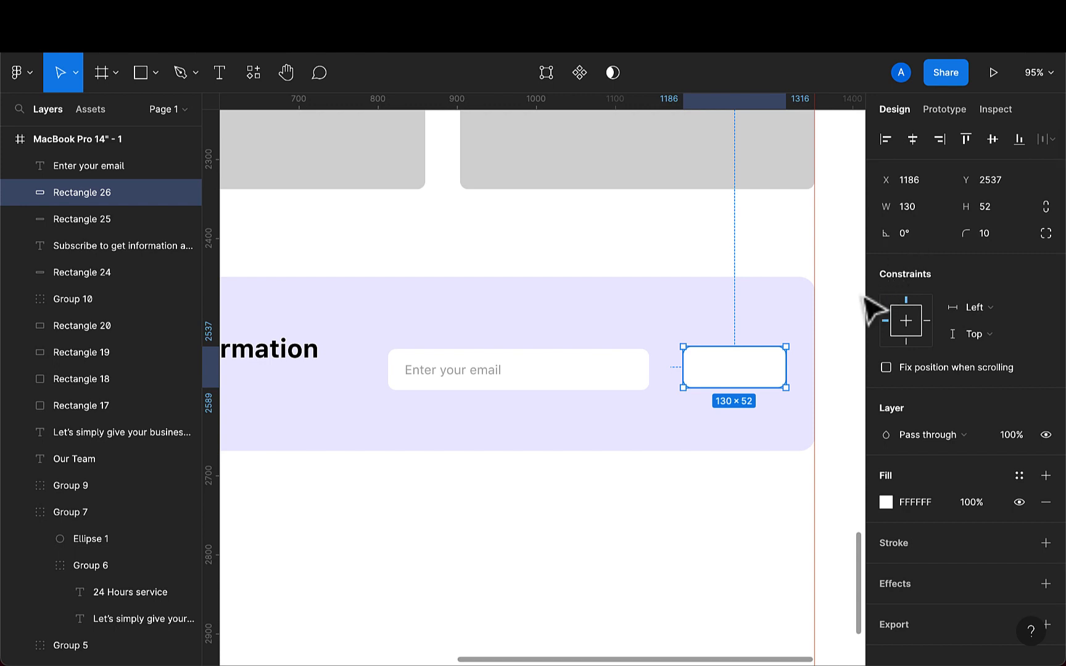
drag(726, 380, 716, 386)
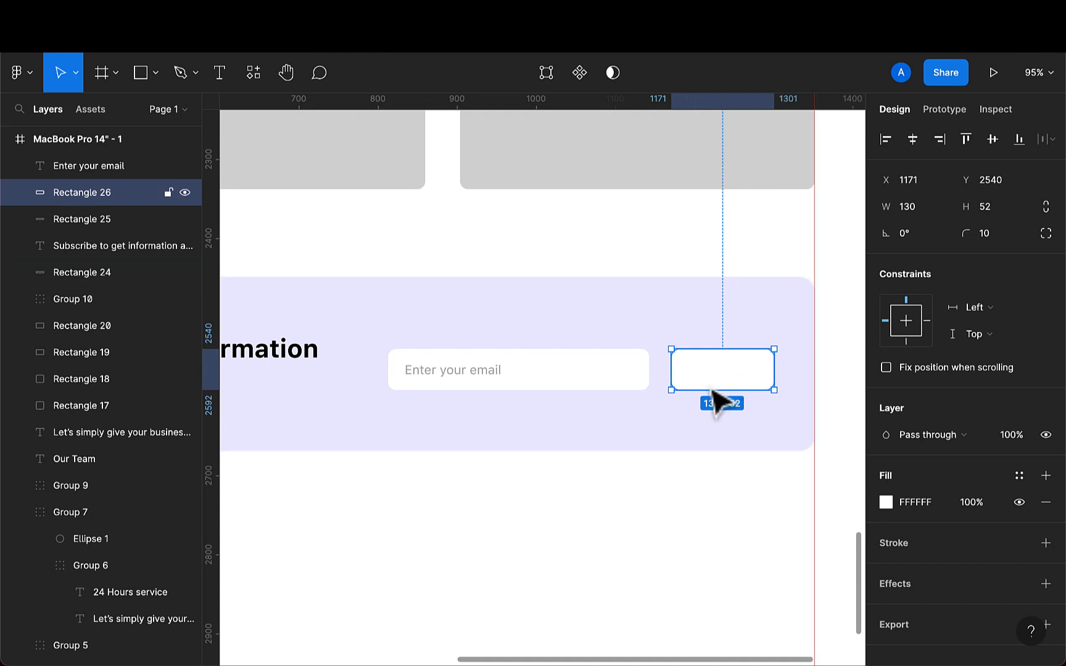
- Fill the button rectangle with pink F7336F sampled with the eyedropper from the colour swatches above the frame
key(i)
scroll(722, 395, down, 10)
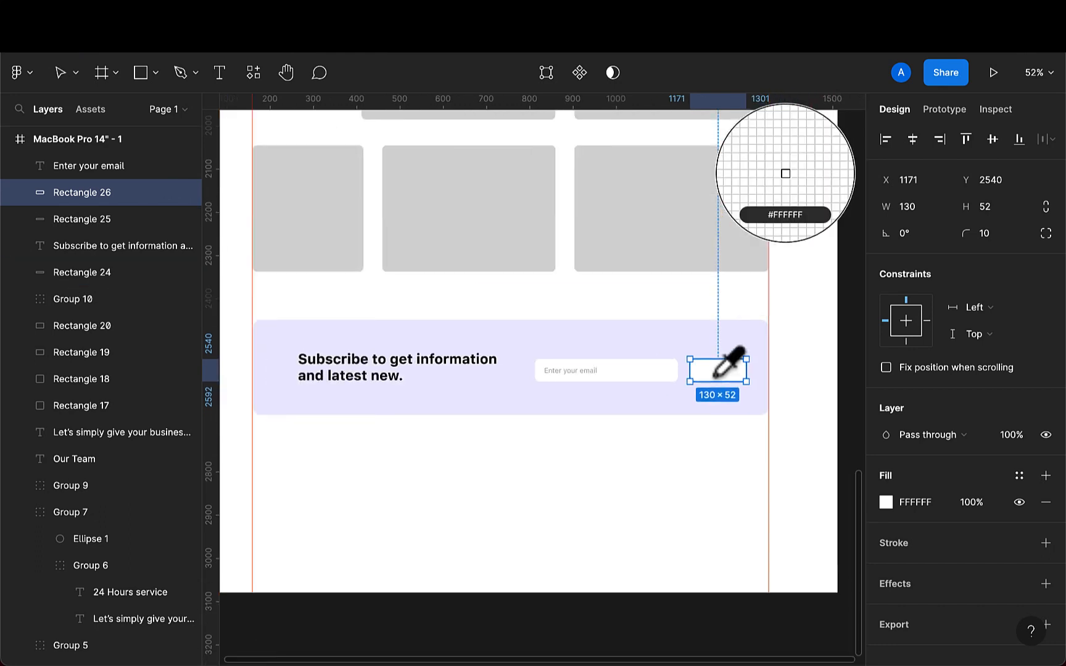
scroll(715, 370, up, 10)
scroll(721, 363, right, 3)
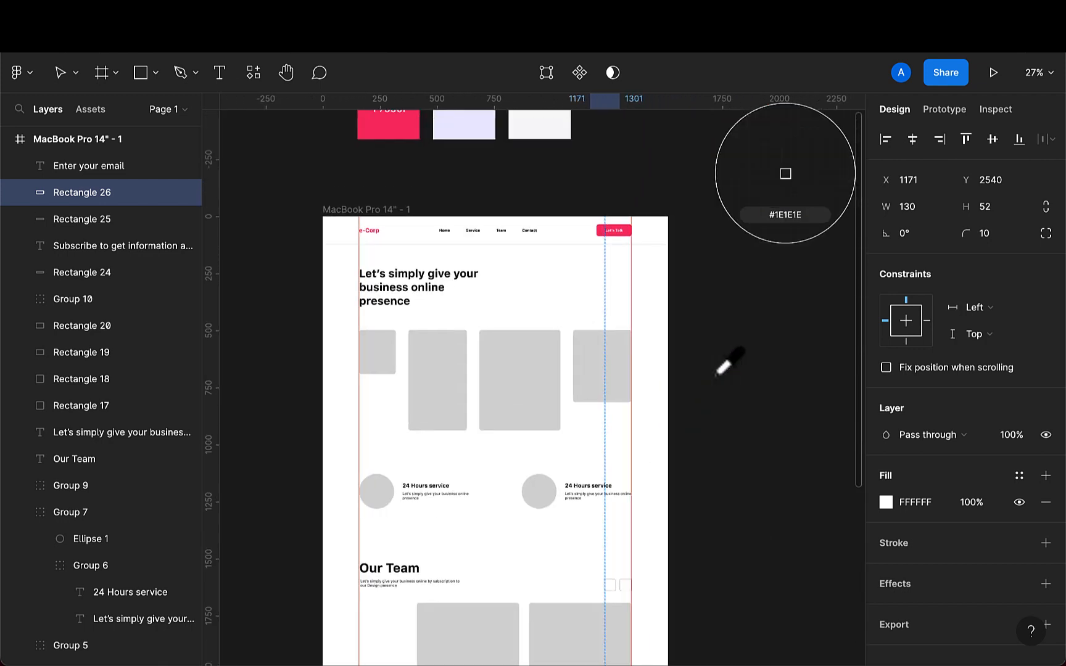
click(395, 173)
scroll(524, 428, down, 10)
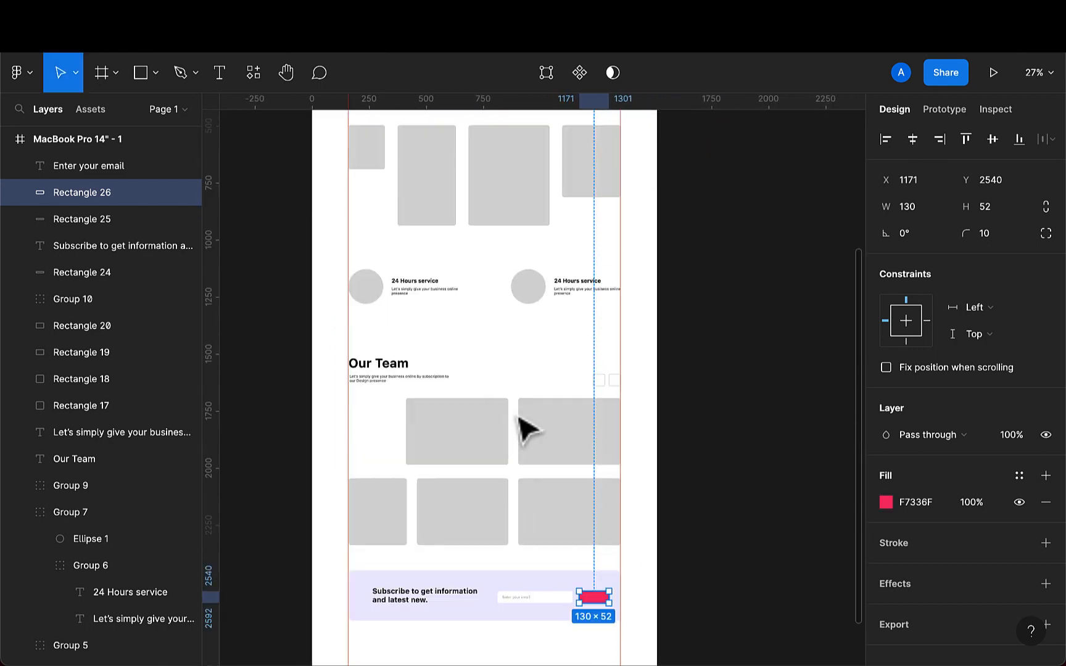
scroll(611, 262, up, 5)
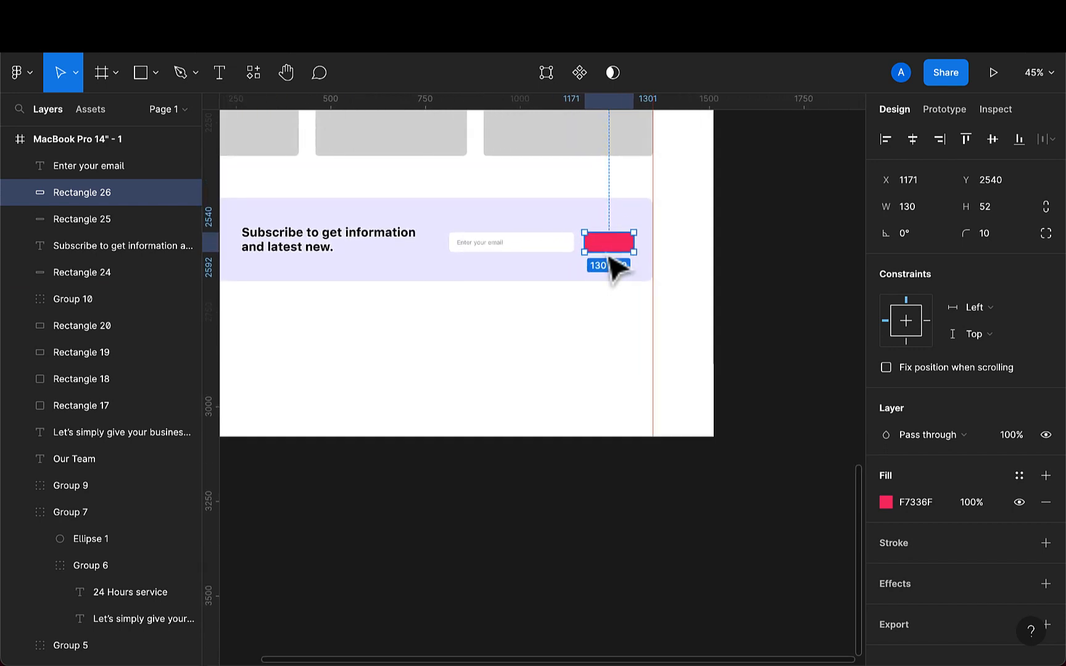
scroll(614, 266, up, 5)
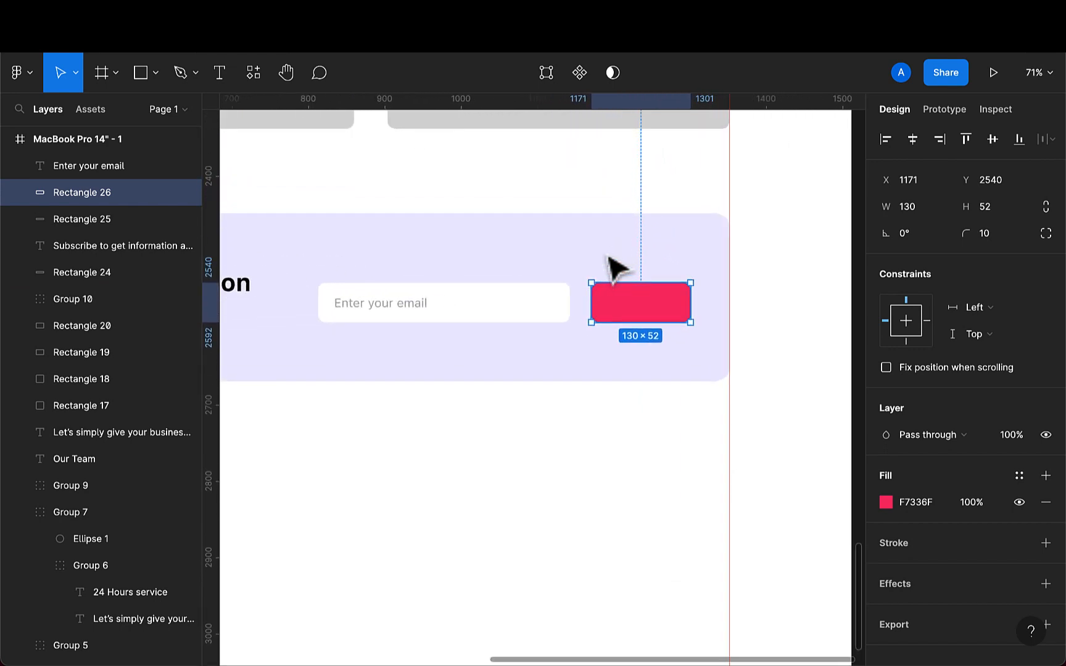
- Add the text "Subscribe" on the pink button rectangle and set its weight to Medium
click(225, 72)
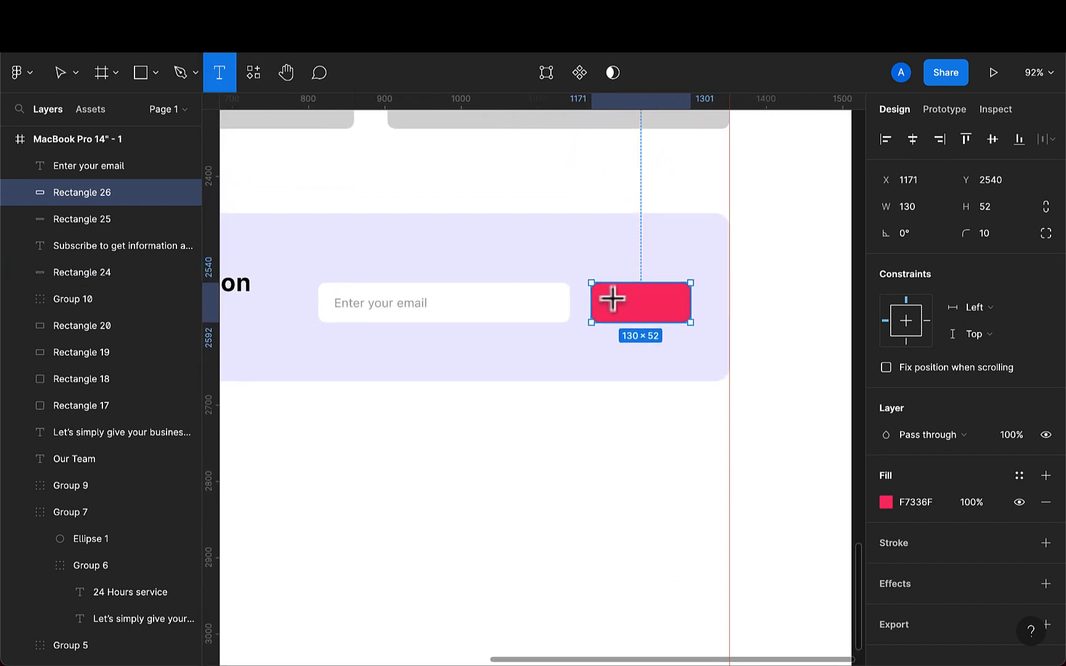
click(611, 299)
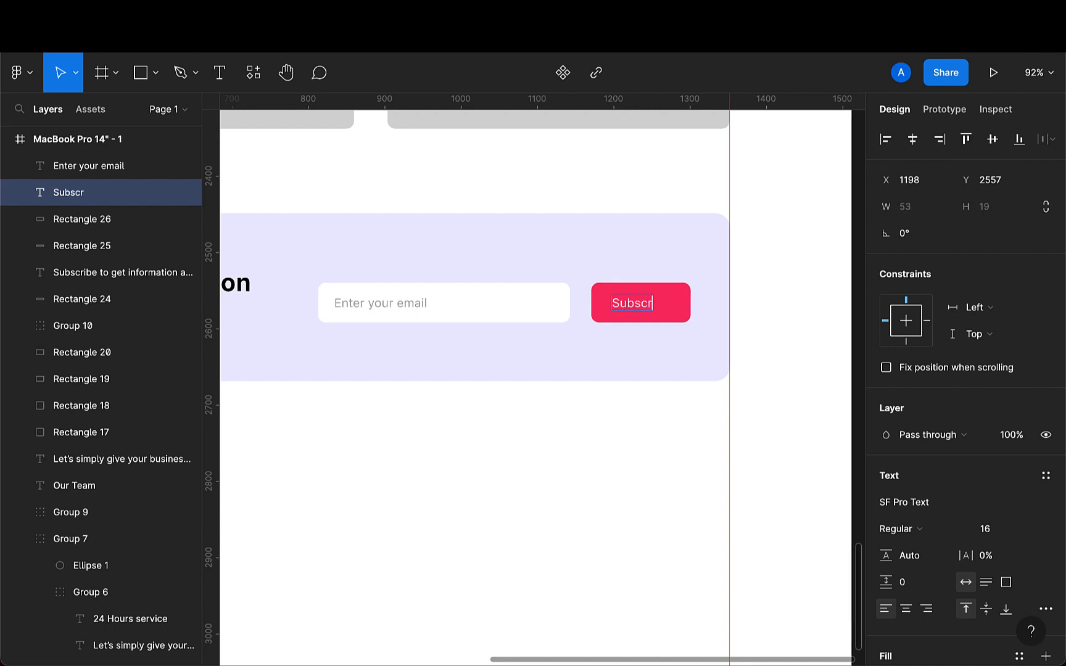
key(Escape)
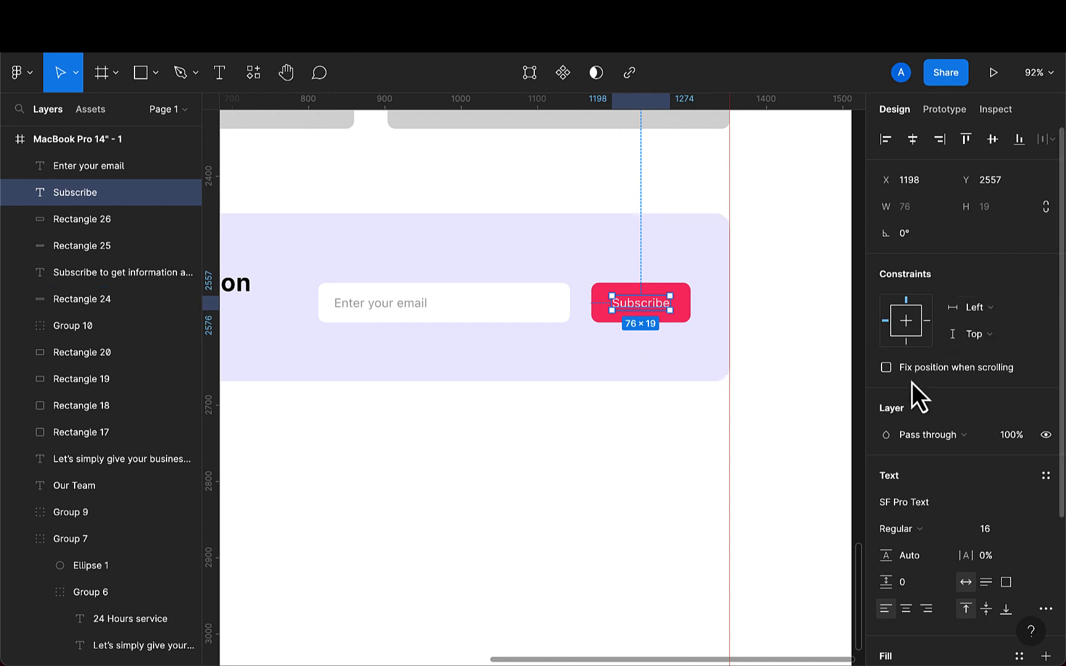
click(905, 529)
click(919, 556)
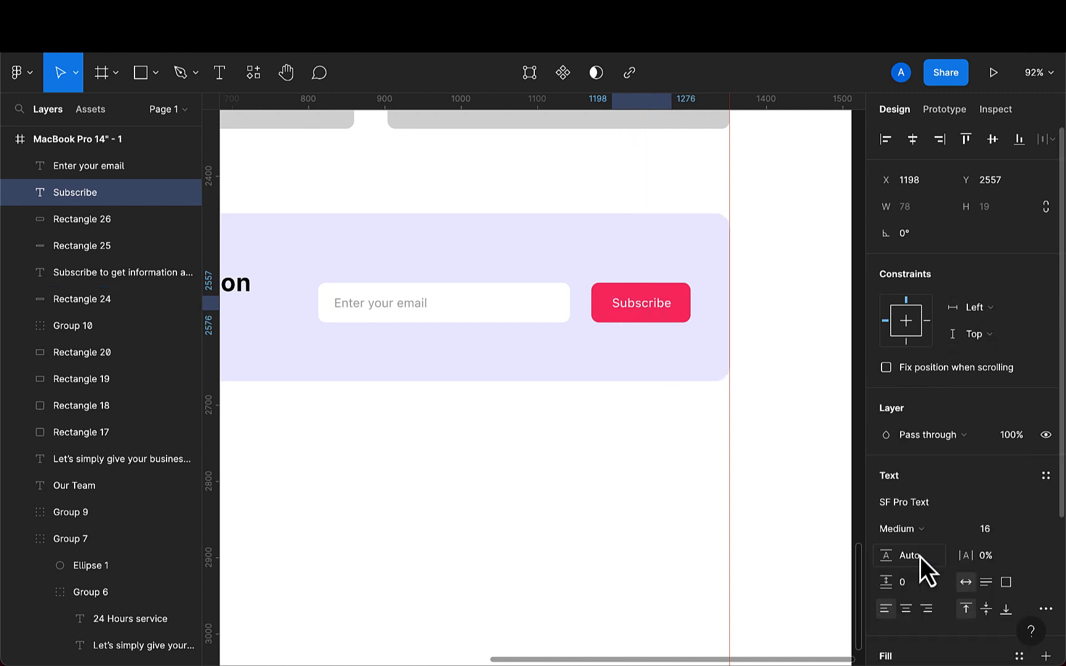
- Center the Subscribe text horizontally on the pink rectangle and group the two into a button
shift+click(599, 318)
scroll(602, 321, up, 5)
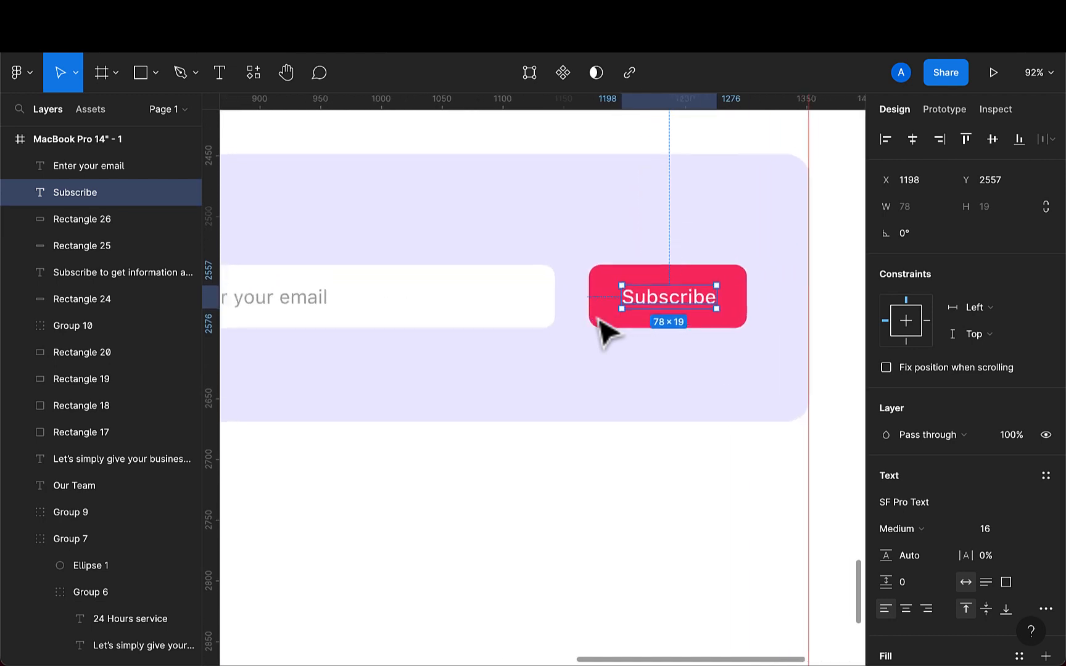
click(908, 144)
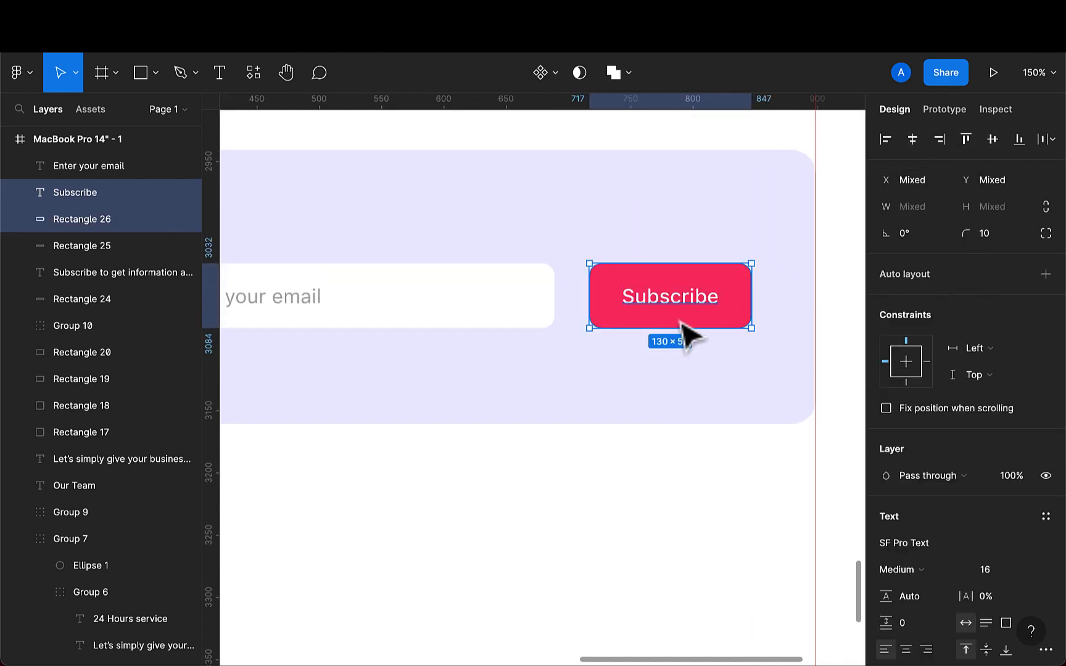
key(ctrl+g)
scroll(554, 319, down, 5)
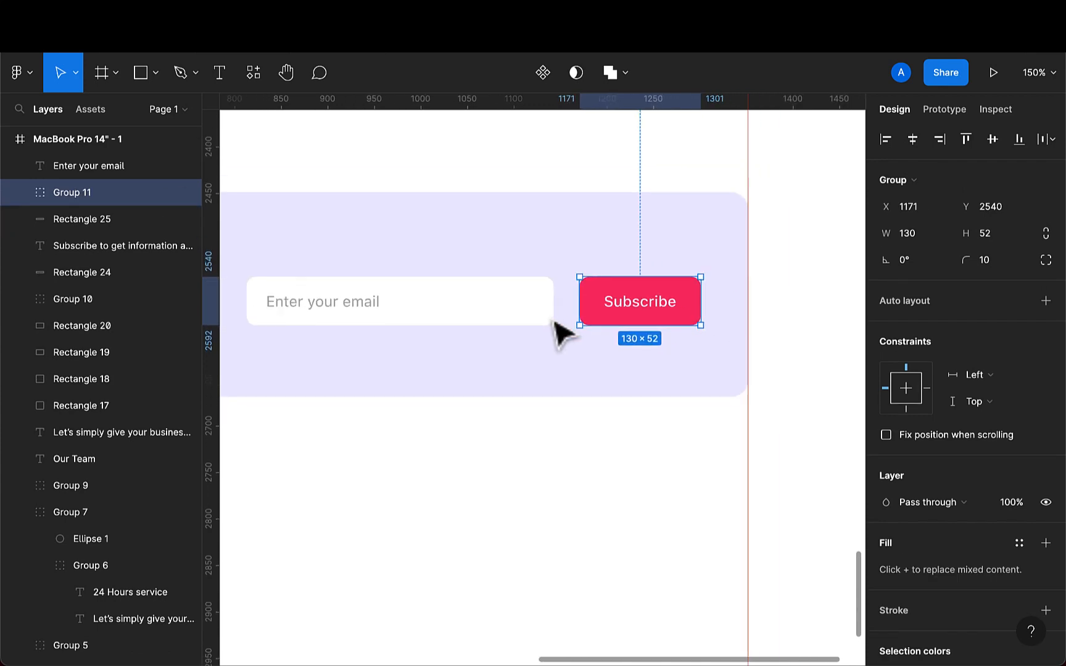
- Group the white input rectangle together with its "Enter your email" placeholder text
click(523, 313)
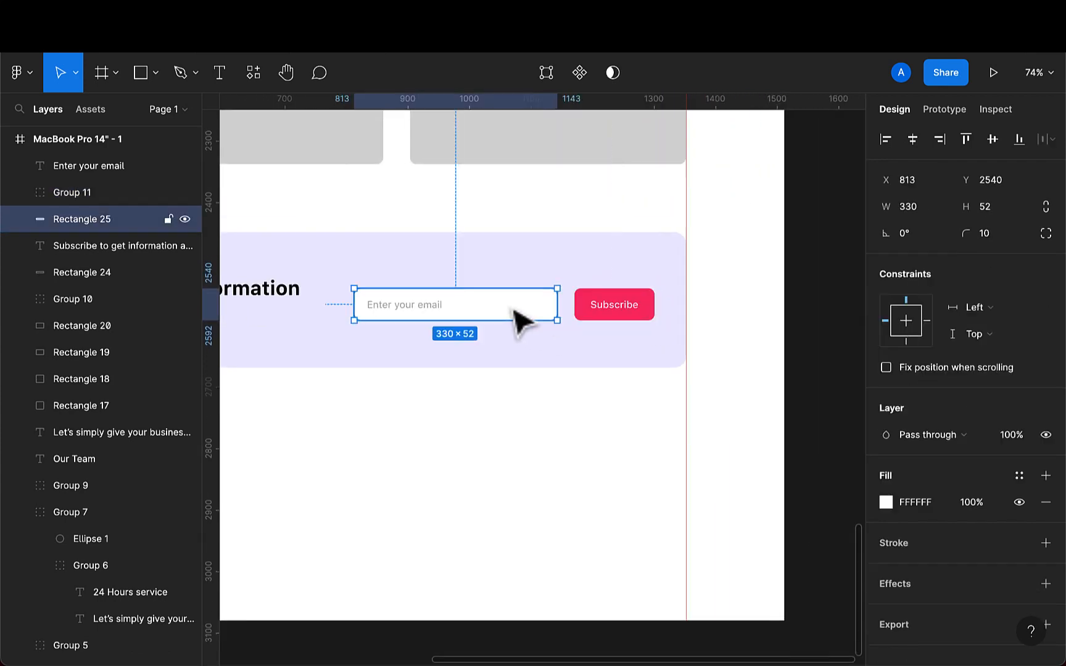
shift+click(423, 307)
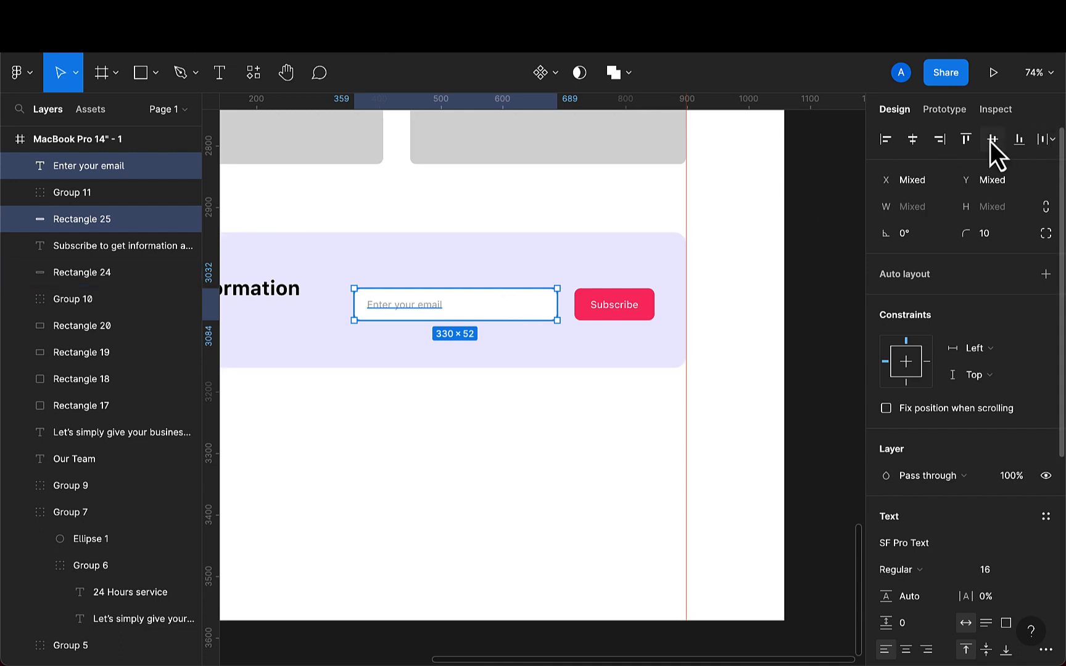
key(super+g)
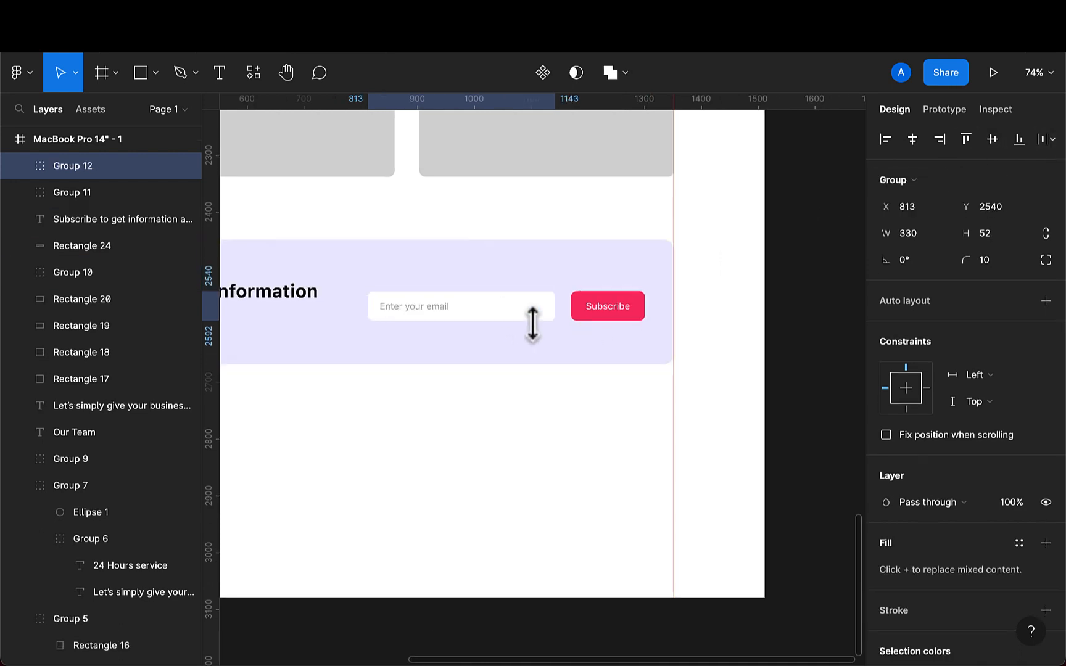
scroll(546, 325, down, 5)
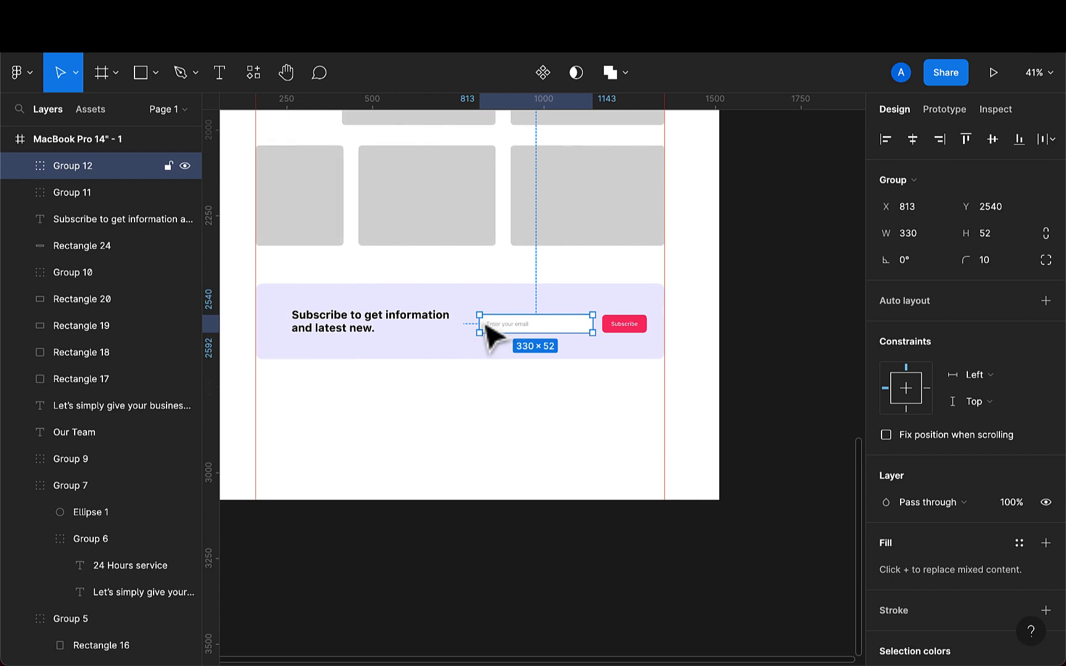
- Set the subscribe heading's font size to 40
click(350, 331)
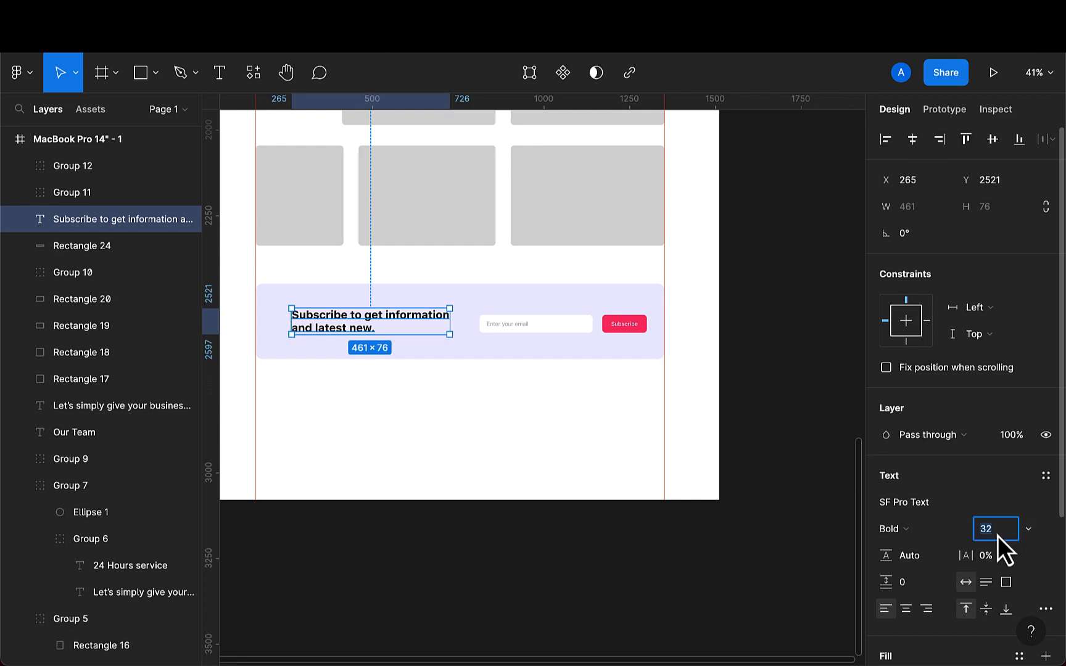
key(BackSpace)
text(40)
key(Return)
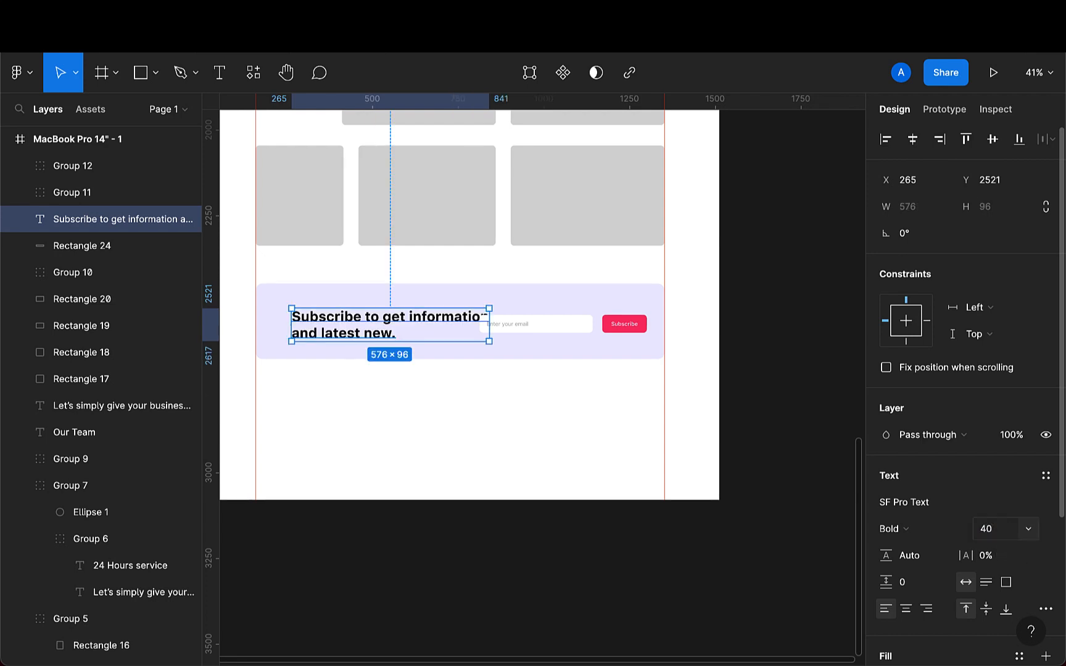
- Nudge the subscribe heading left to X 215 and set its font size to 38
key(shift+Left)
key(shift+Left)
key(shift+Left)
key(shift+Left)
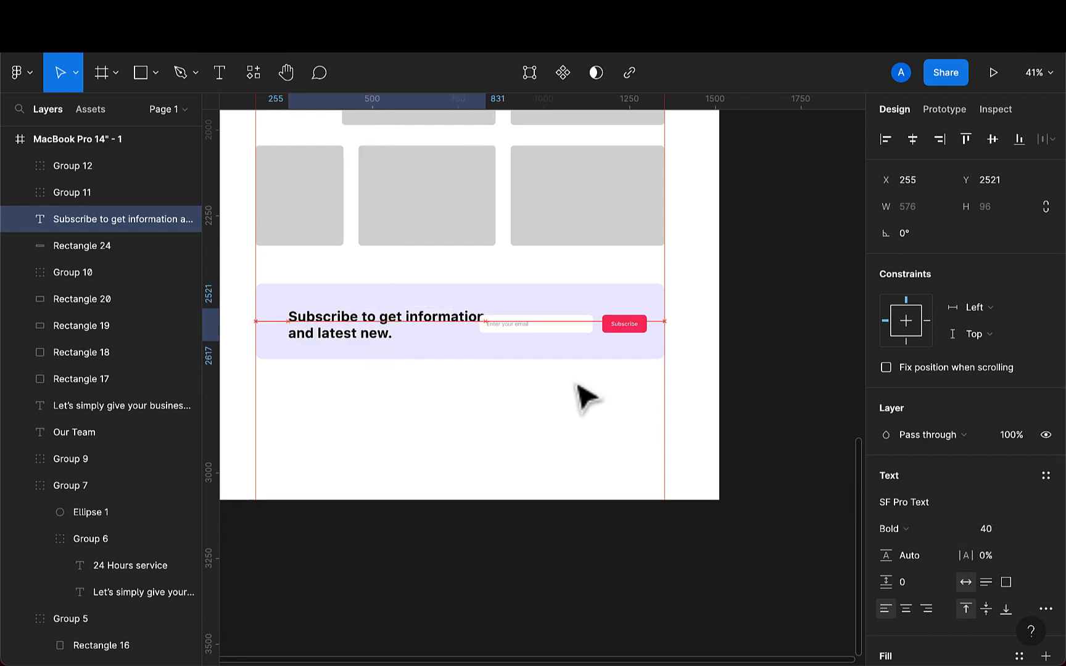
key(shift+Left)
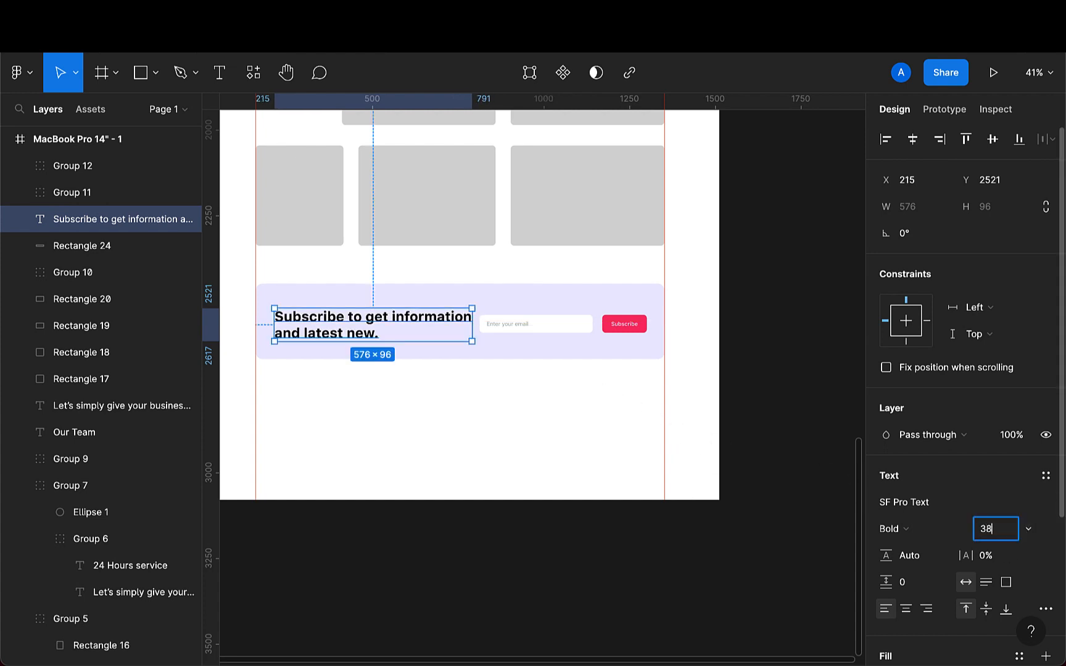
key(Return)
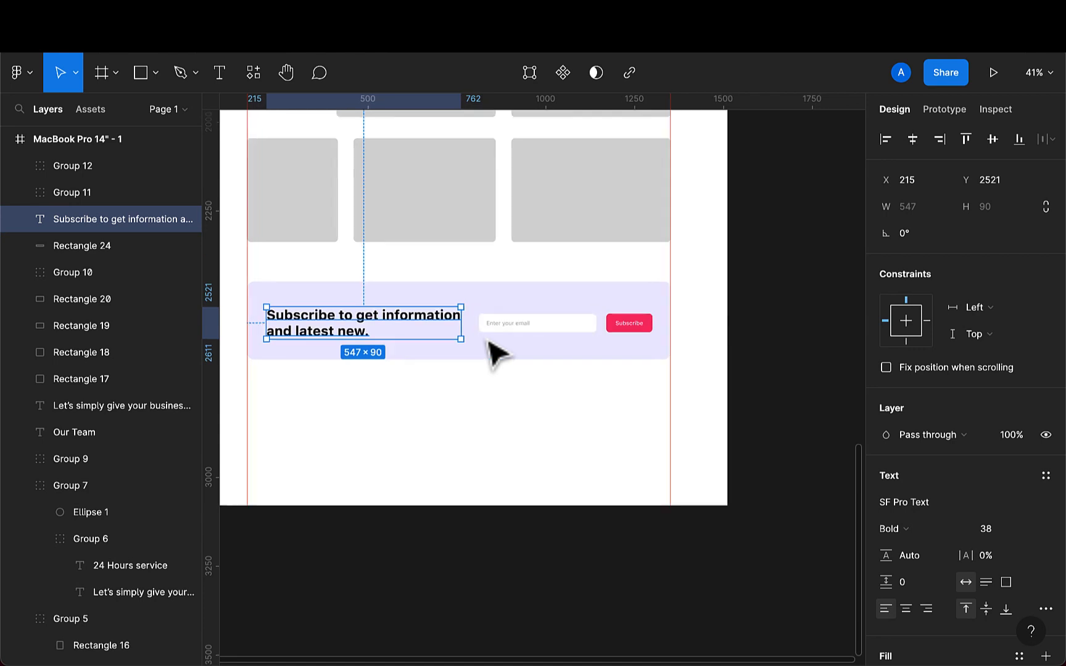
- Align the heading and the input group vertically centered within the lavender banner
scroll(496, 355, up, 2)
shift+click(441, 356)
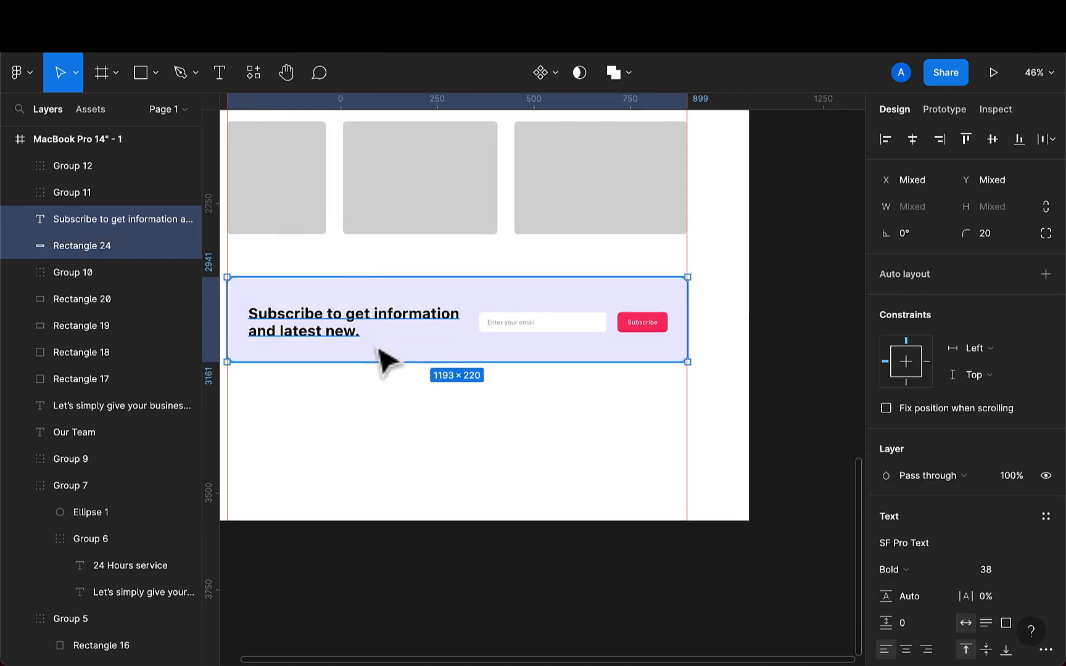
click(344, 337)
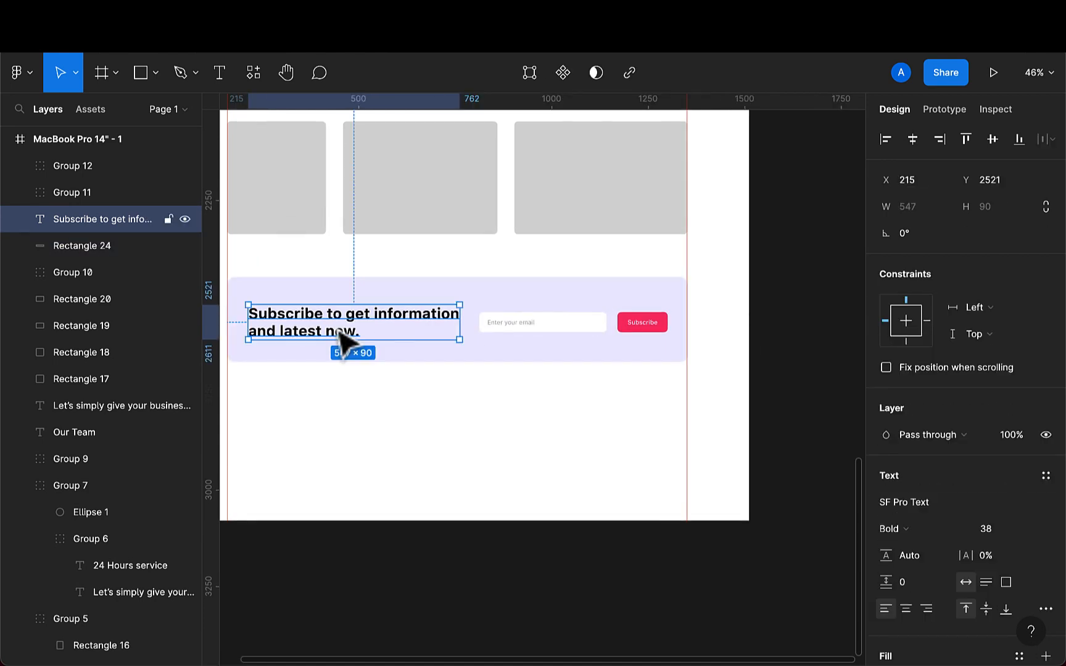
shift+click(475, 358)
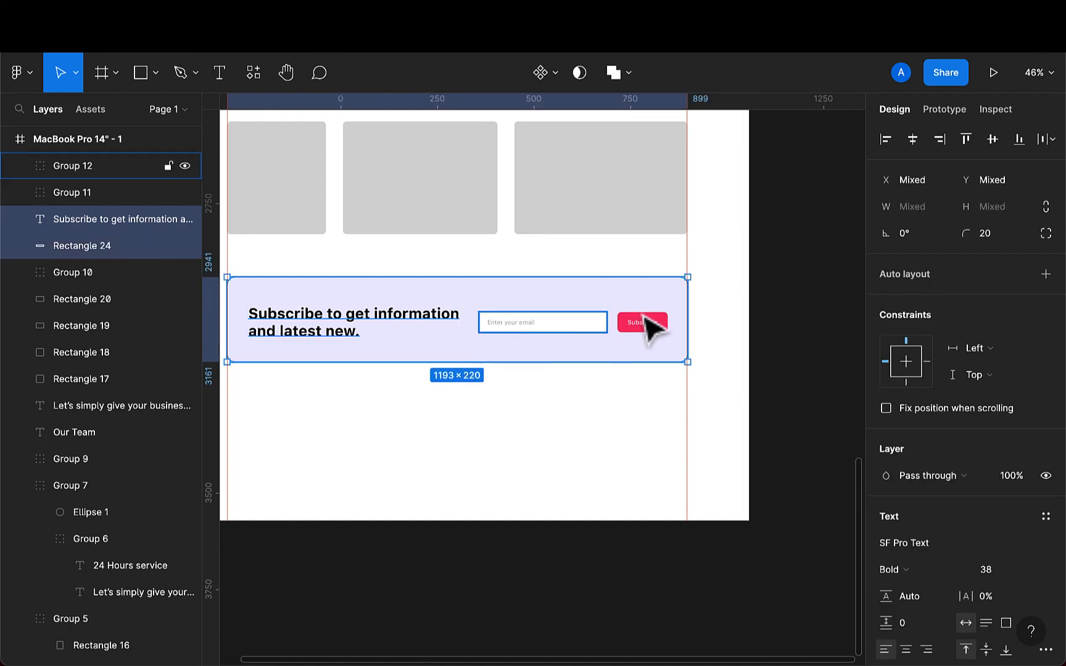
click(991, 141)
- Vertically center the heading, input group and button group, and tidy them to an even 40 spacing
click(574, 332)
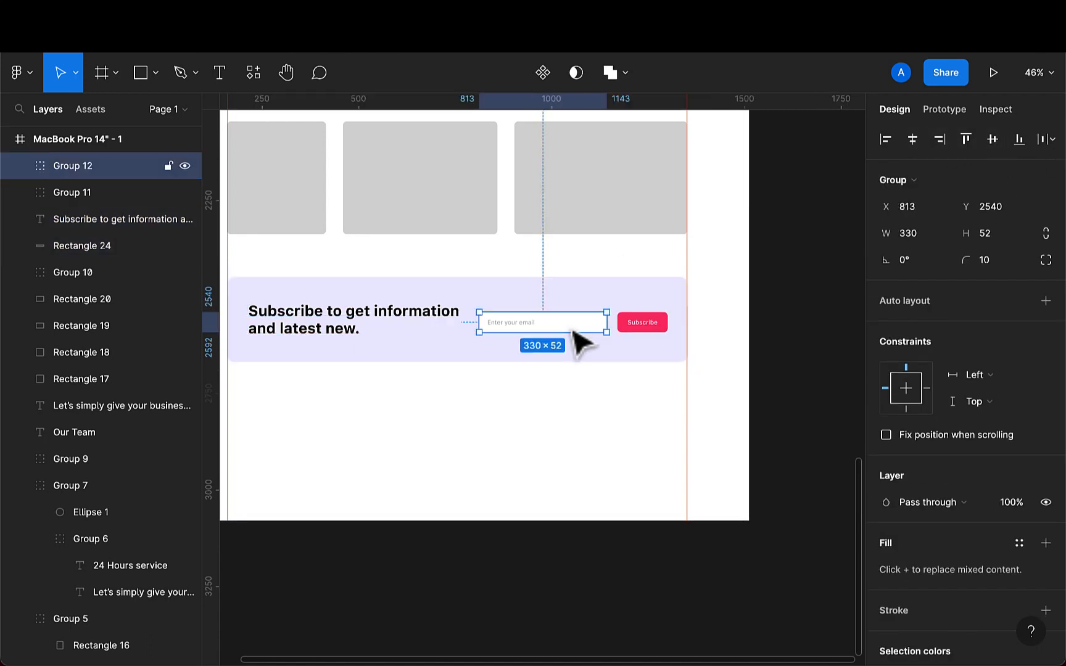
shift+click(432, 329)
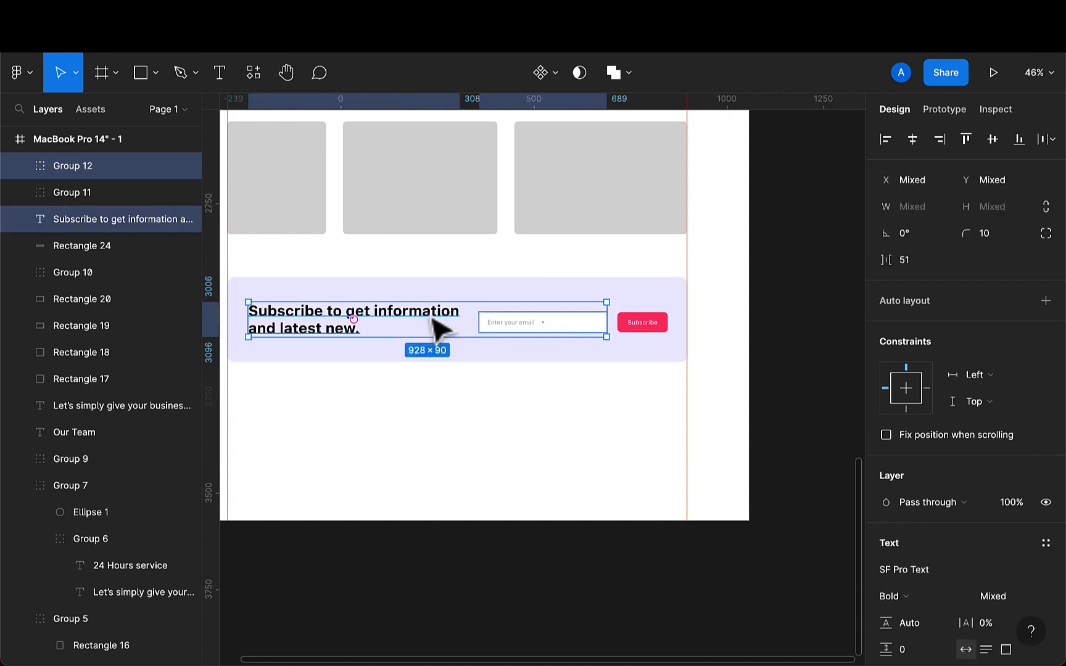
shift+click(655, 325)
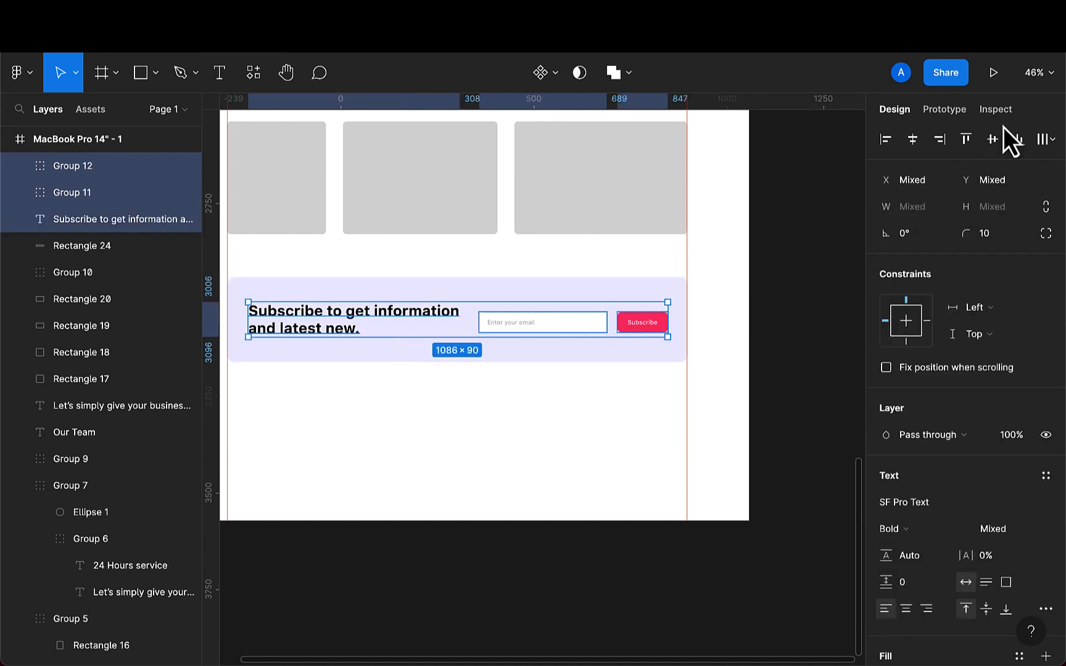
click(992, 139)
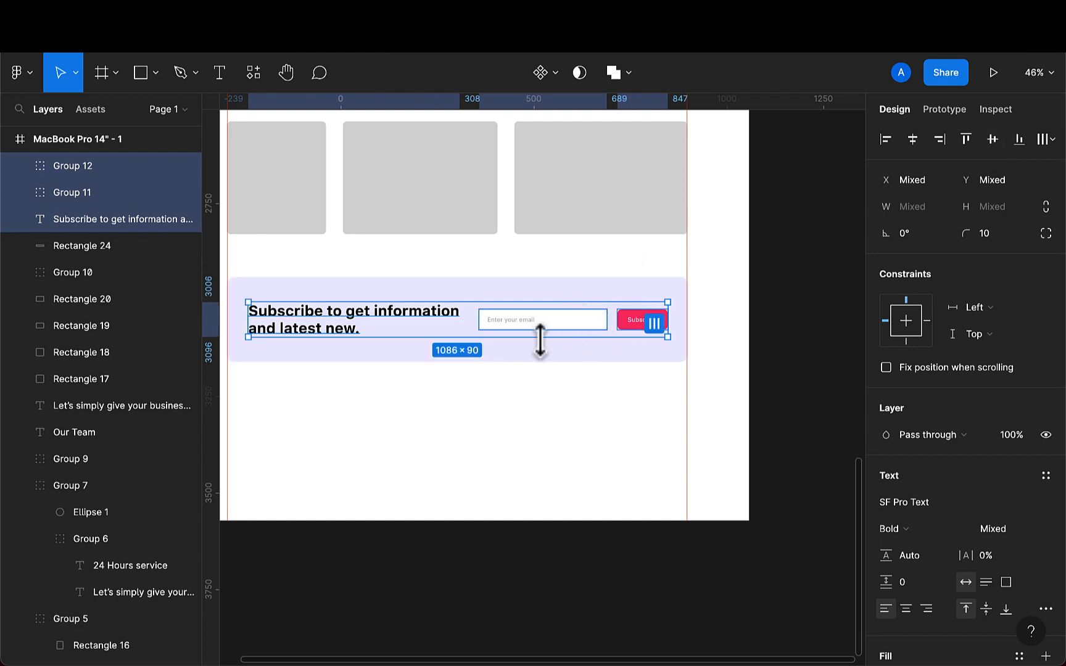
click(654, 324)
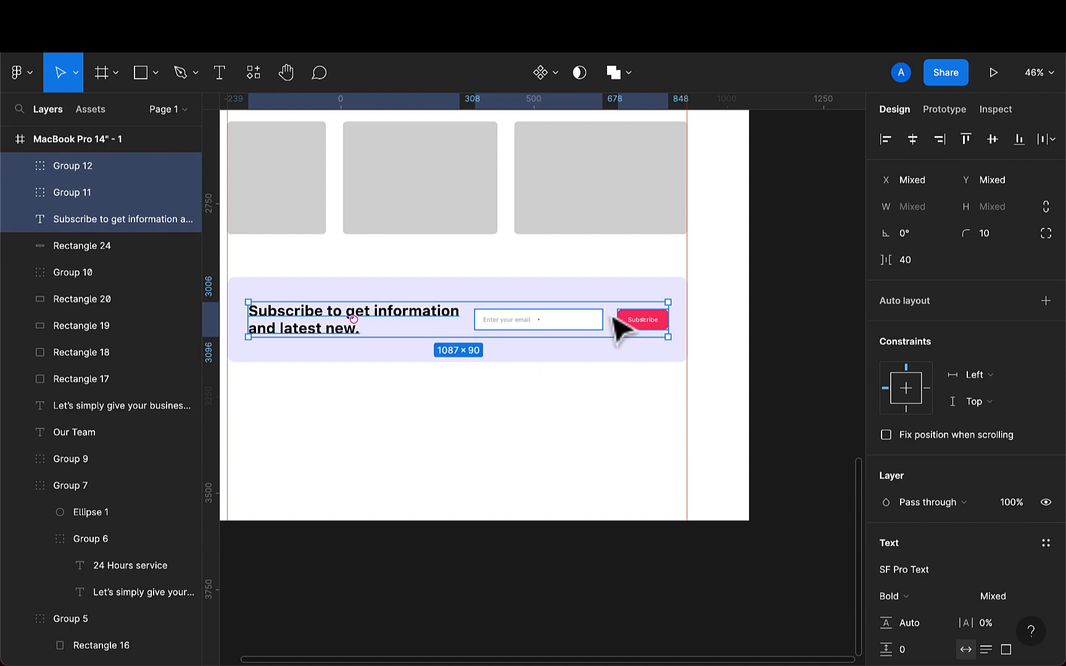
- Nudge the input group right to X 824
click(573, 321)
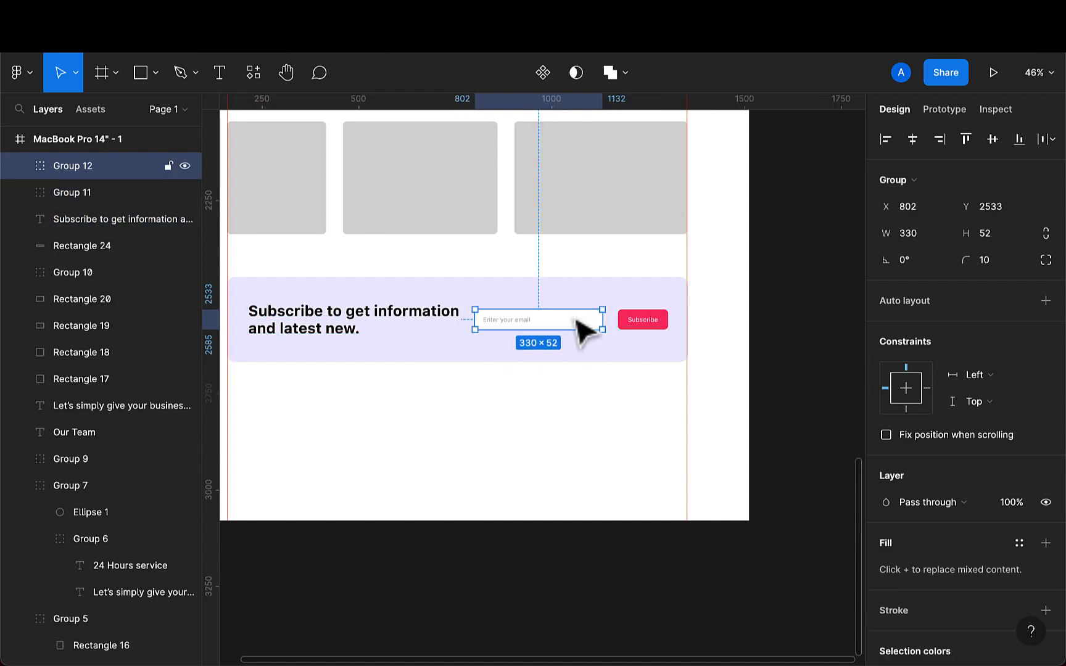
key(Right)
key(Right)
key(shift+Right)
key(shift+Right)
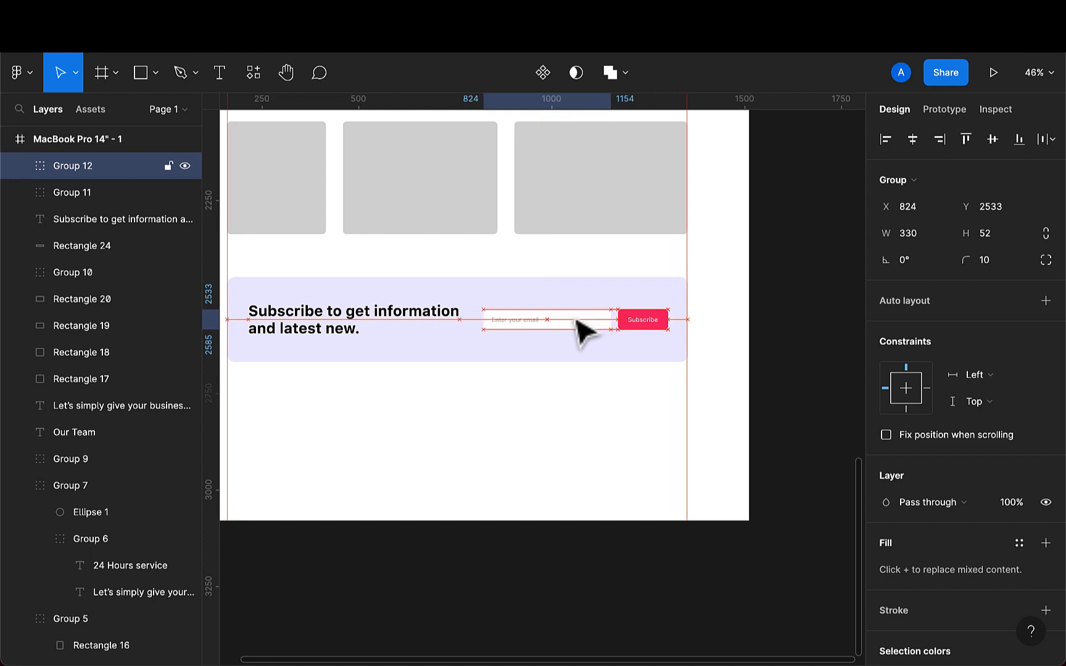
- Nudge the email input group right to X 827 within the lavender banner
ctrl+scroll(584, 331, up, 5)
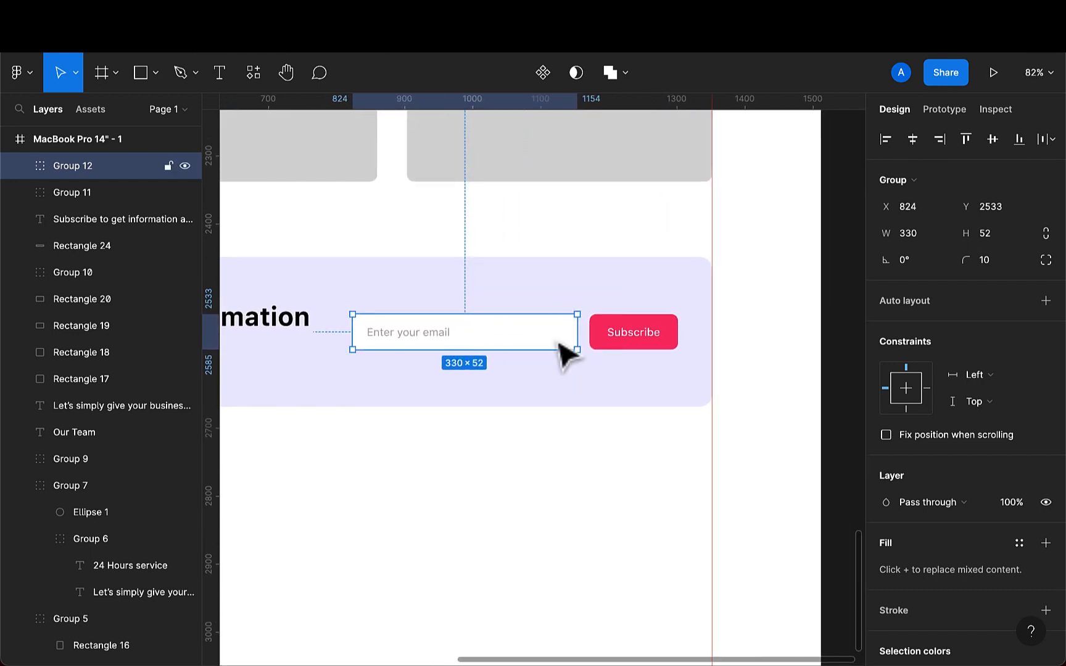
key(Right)
key(Right)
key(Right)
key(Right)
key(Right)
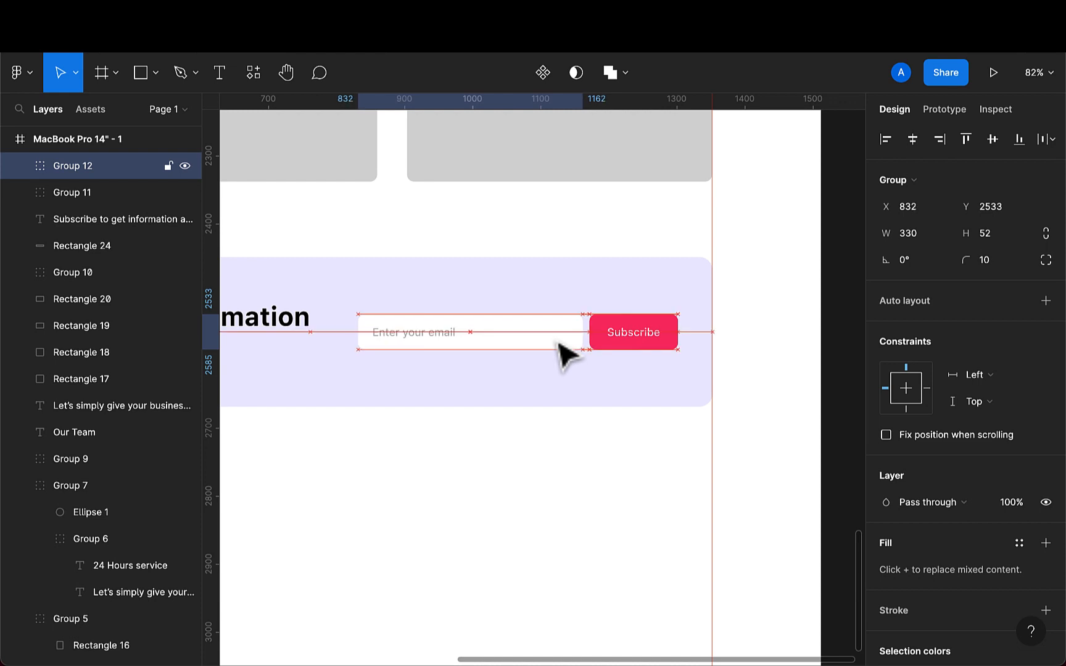
ctrl+scroll(566, 355, down, 5)
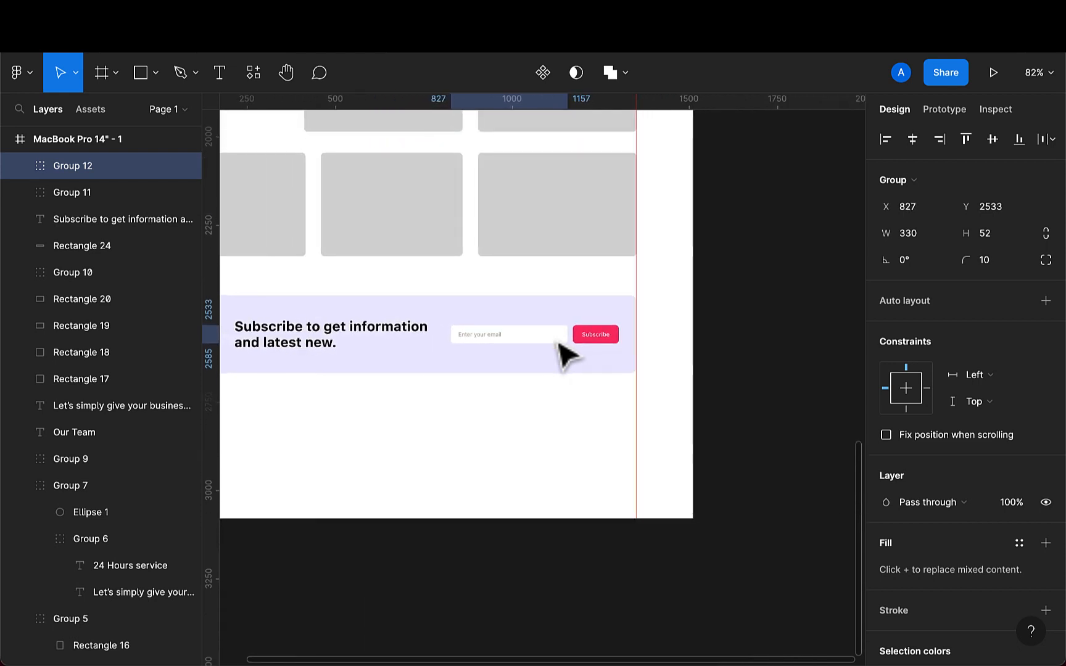
ctrl+scroll(564, 355, down, 2)
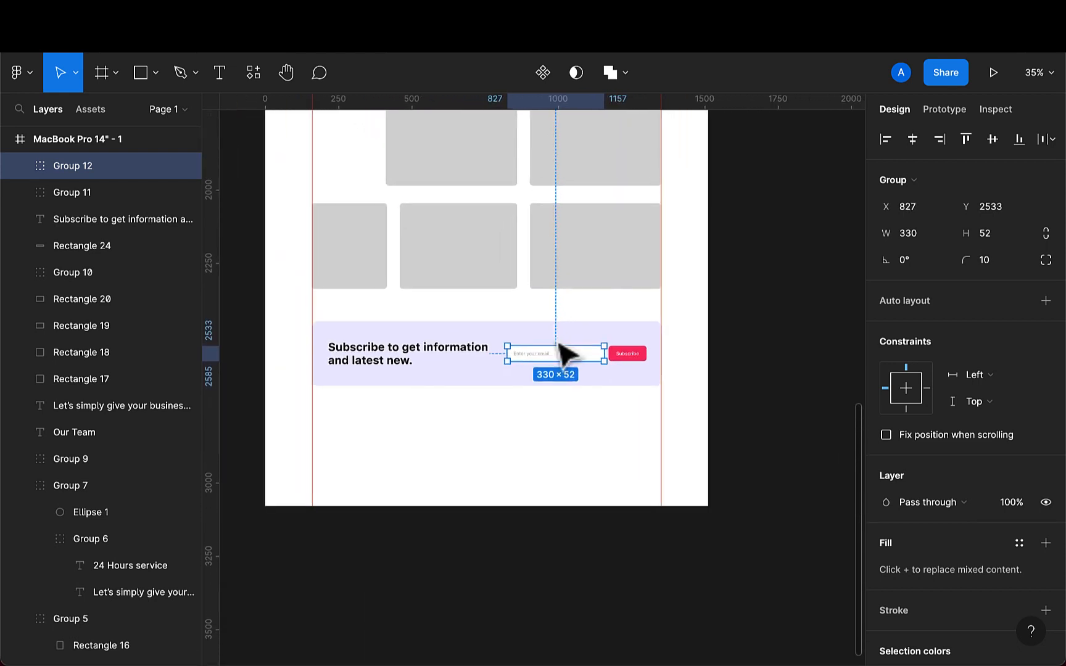
- Group the banner's heading, lavender background, input group and button group, and name the group newsletter
click(396, 365)
shift+click(515, 377)
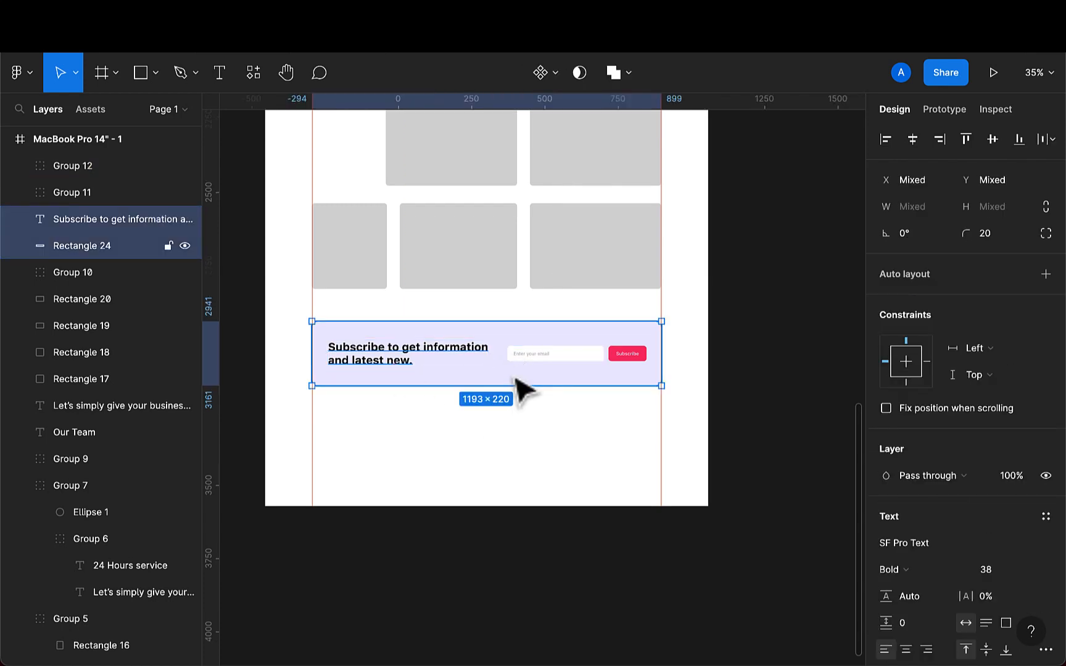
shift+click(559, 361)
shift+click(637, 364)
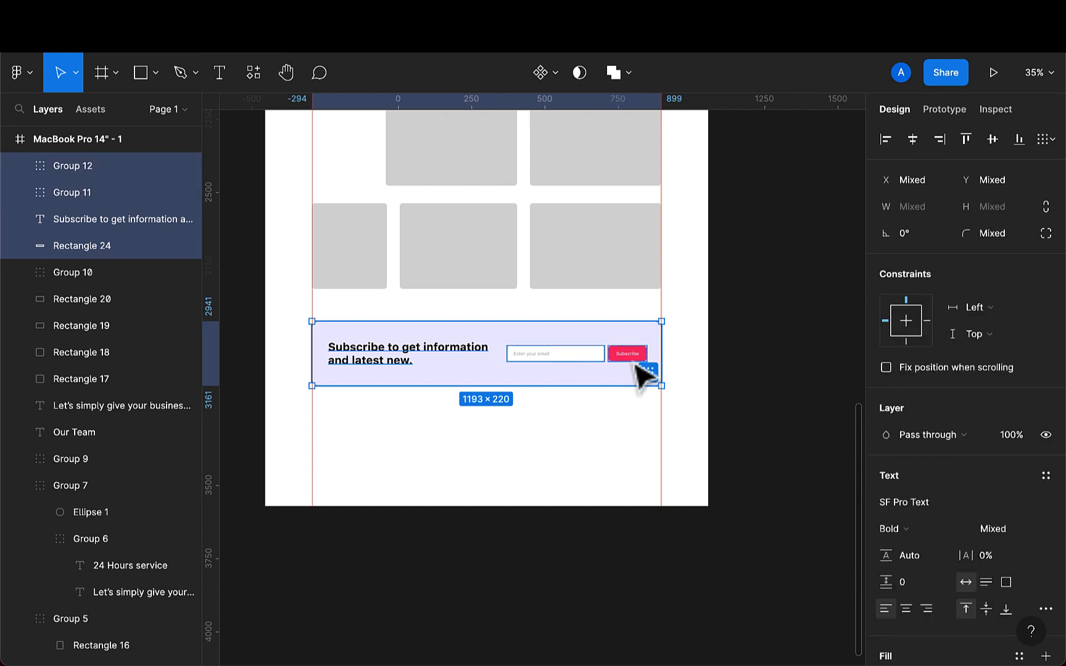
key(ctrl+g)
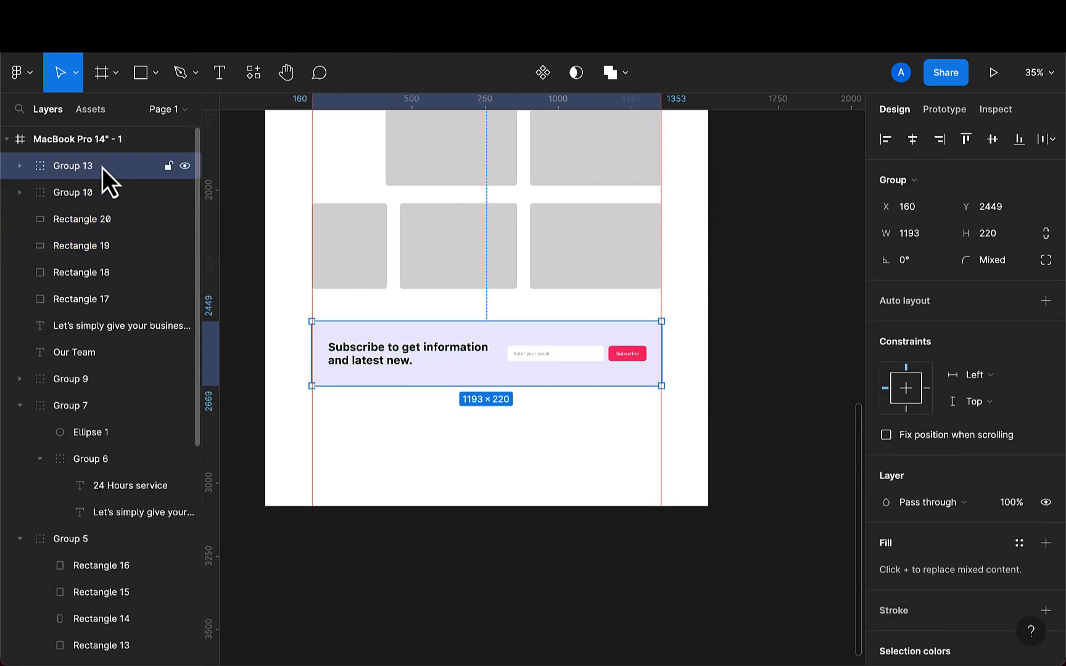
double_click(102, 167)
text(newsletter)
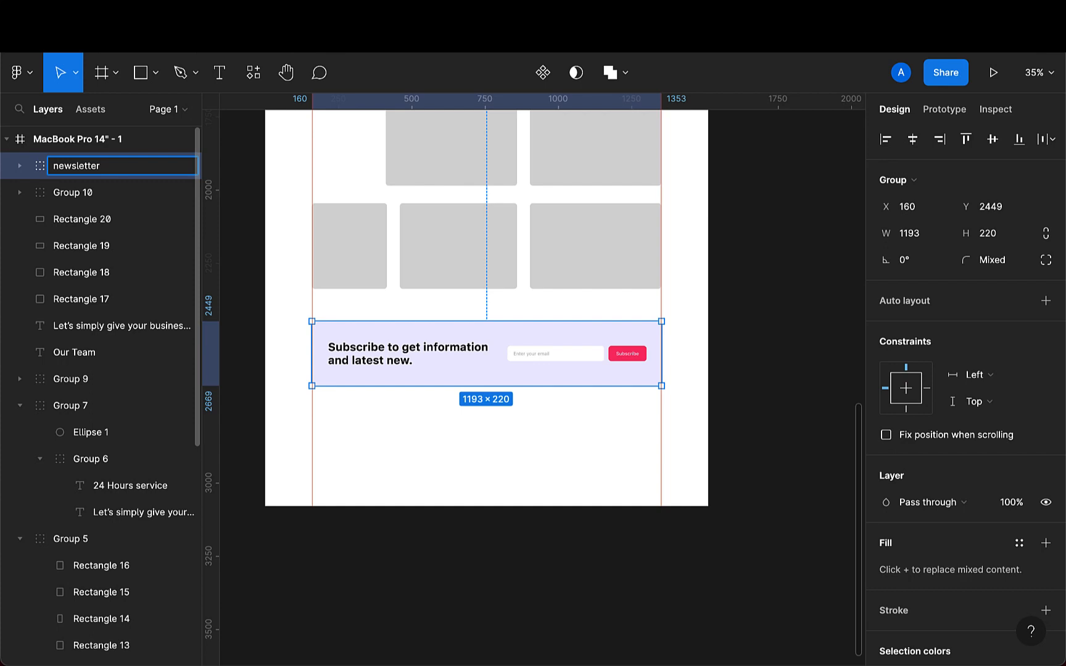
key(Return)
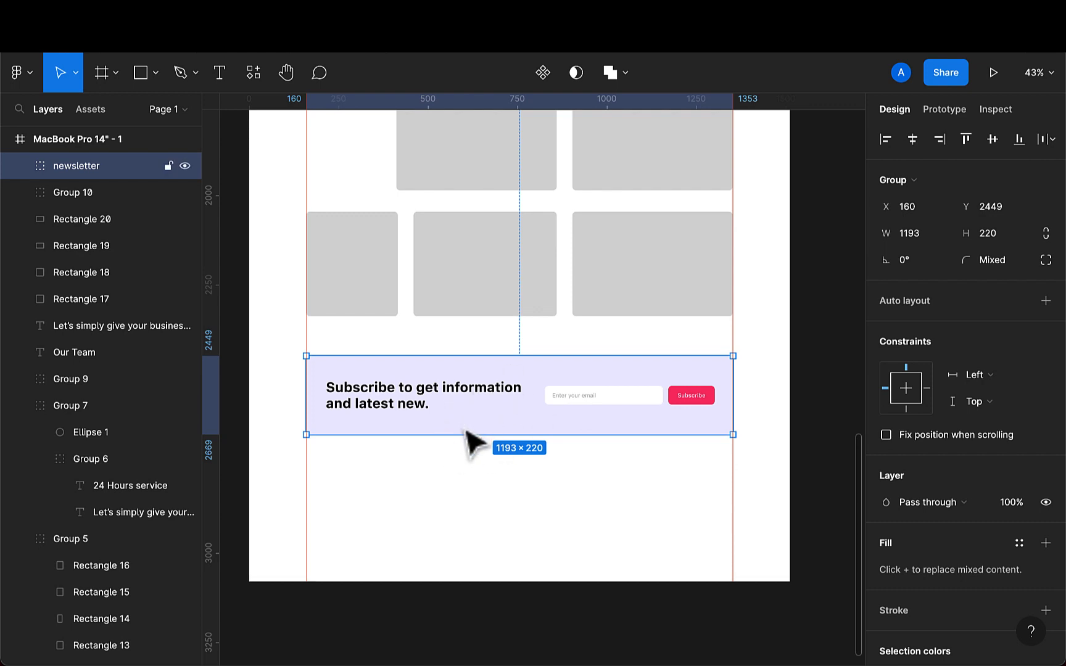
- Draw a full-width divider rectangle spanning the frame at 1512 wide and set its height to 1
scroll(468, 432, up, 5)
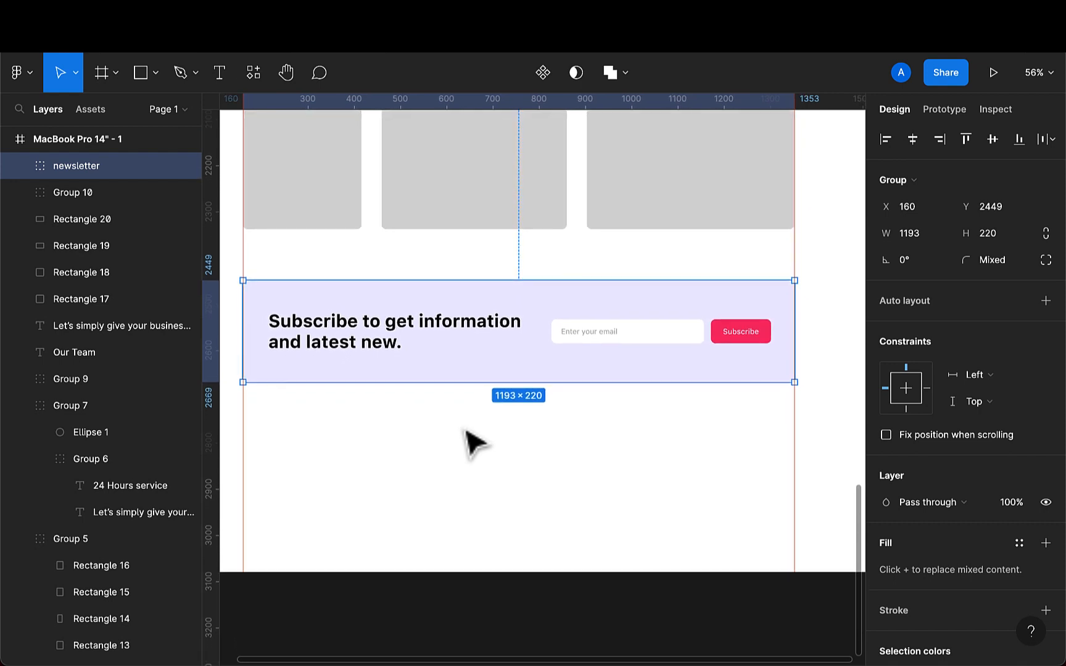
scroll(472, 441, left, 3)
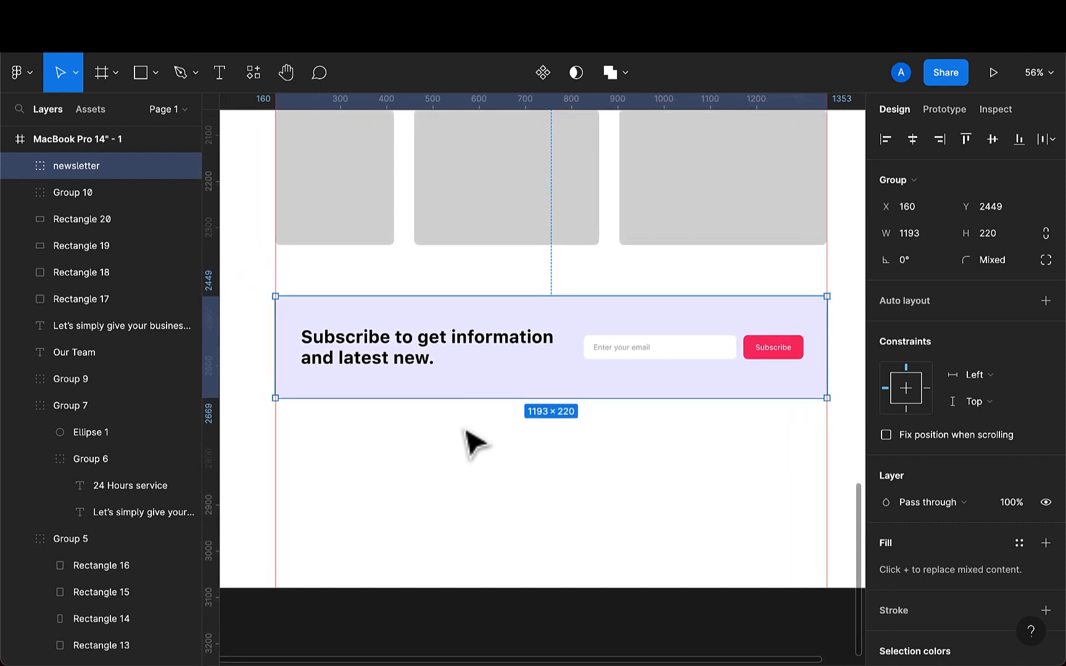
scroll(465, 430, down, 3)
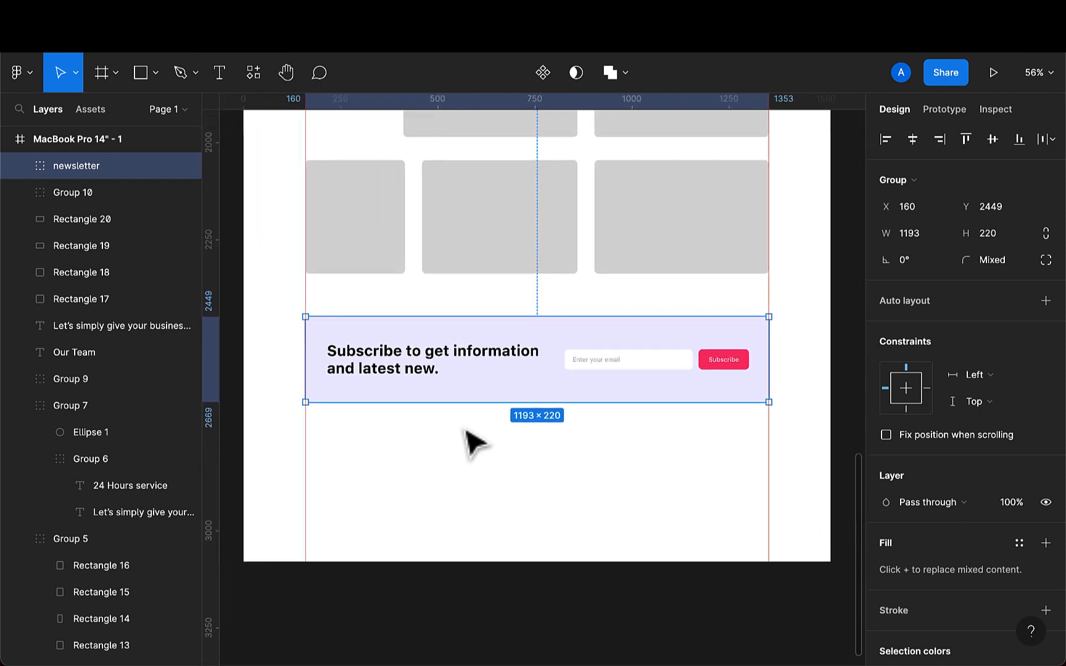
click(152, 84)
mouse_move(276, 462)
mouse_down()
mouse_move(510, 482)
mouse_move(720, 467)
mouse_move(833, 478)
mouse_up()
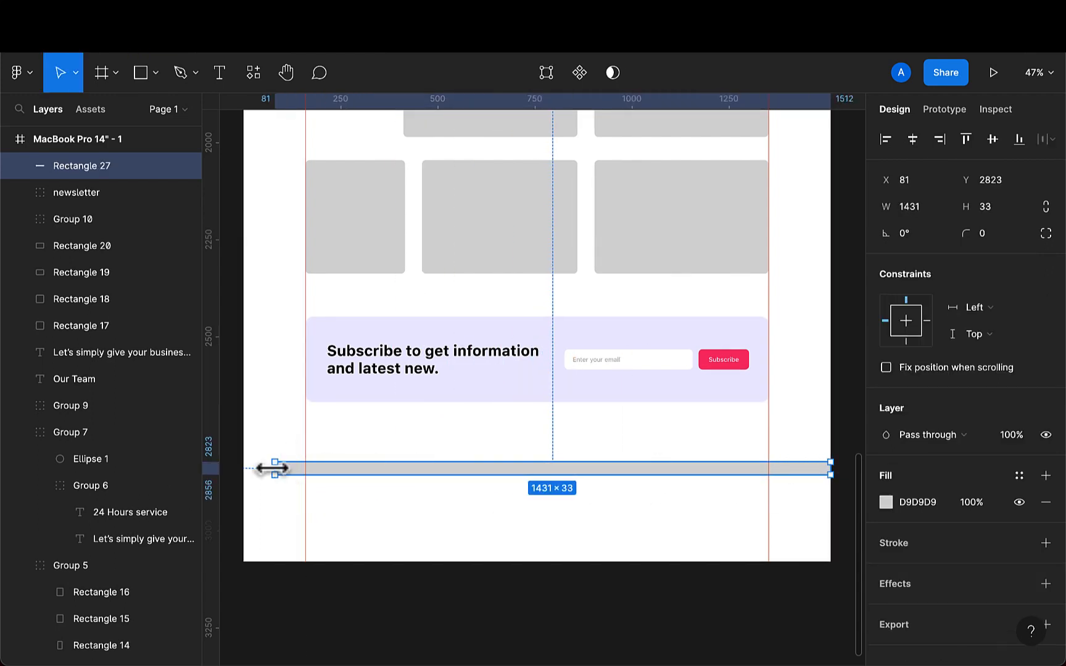
drag(272, 468, 244, 469)
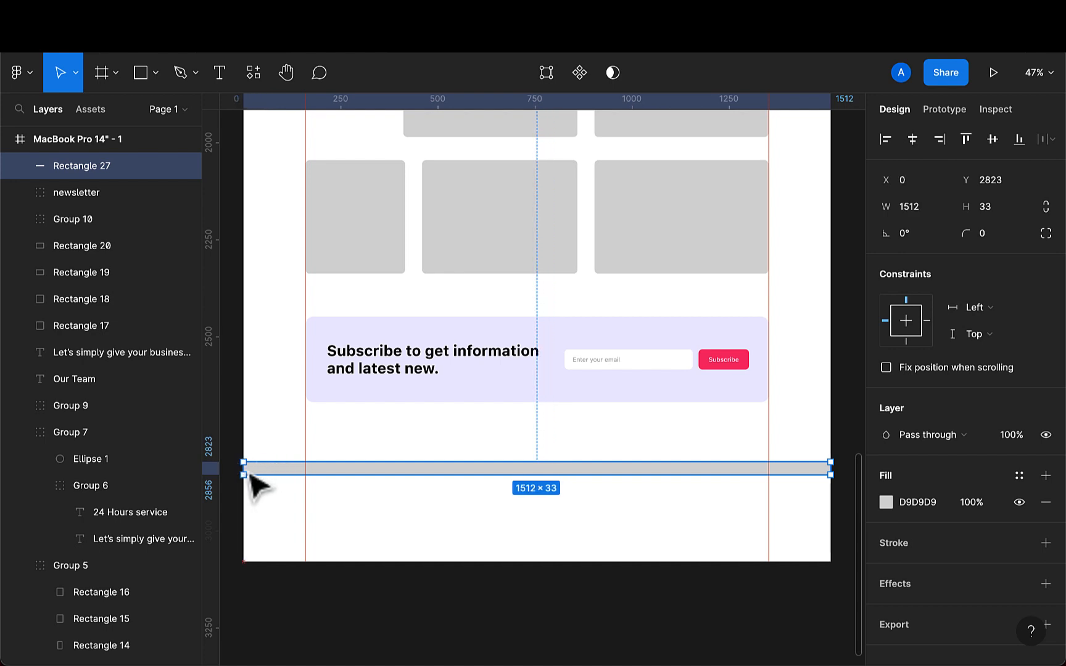
click(1009, 207)
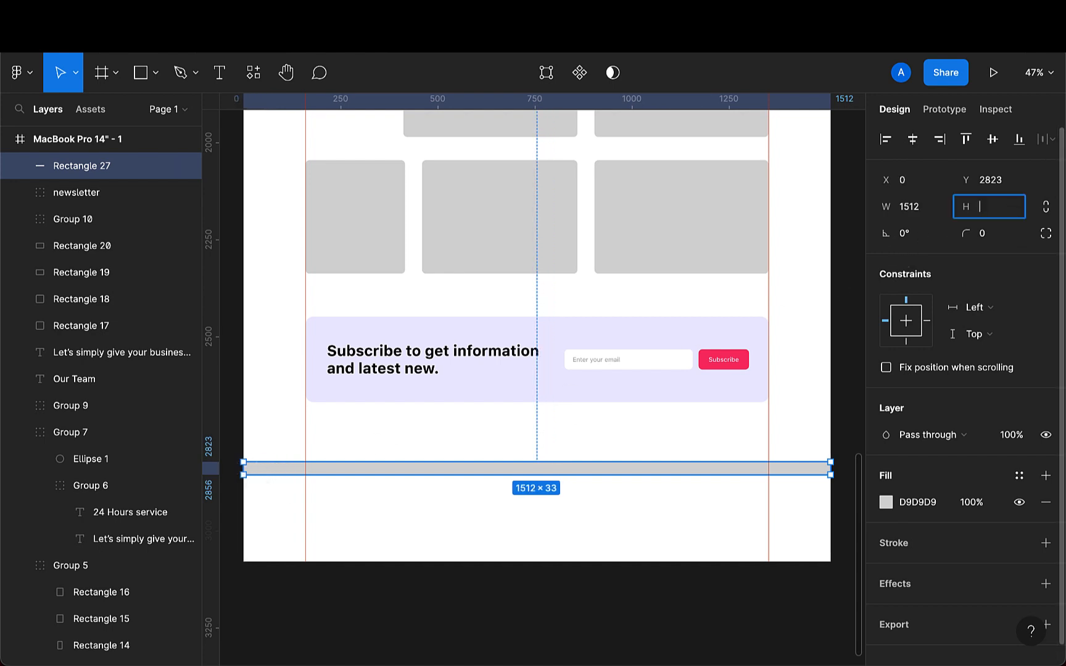
text(1)
key(Return)
- Move the divider line up to Y 2800 below the subscribe banner
scroll(648, 407, up, 1)
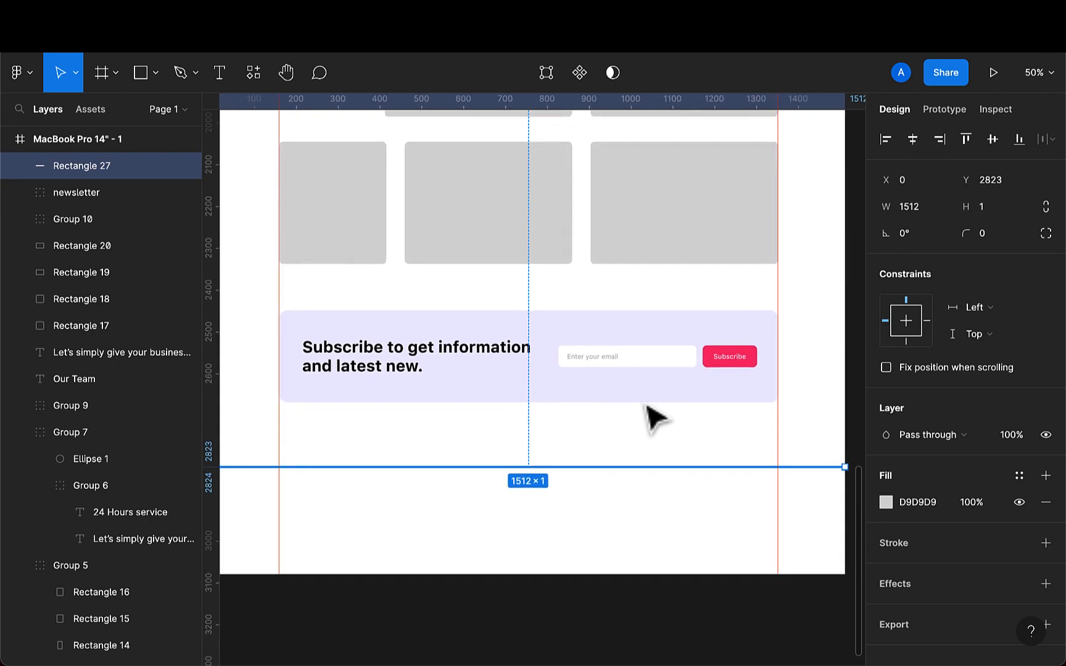
key(Down)
key(Down)
key(Down)
key(Down)
key(Down)
key(Down)
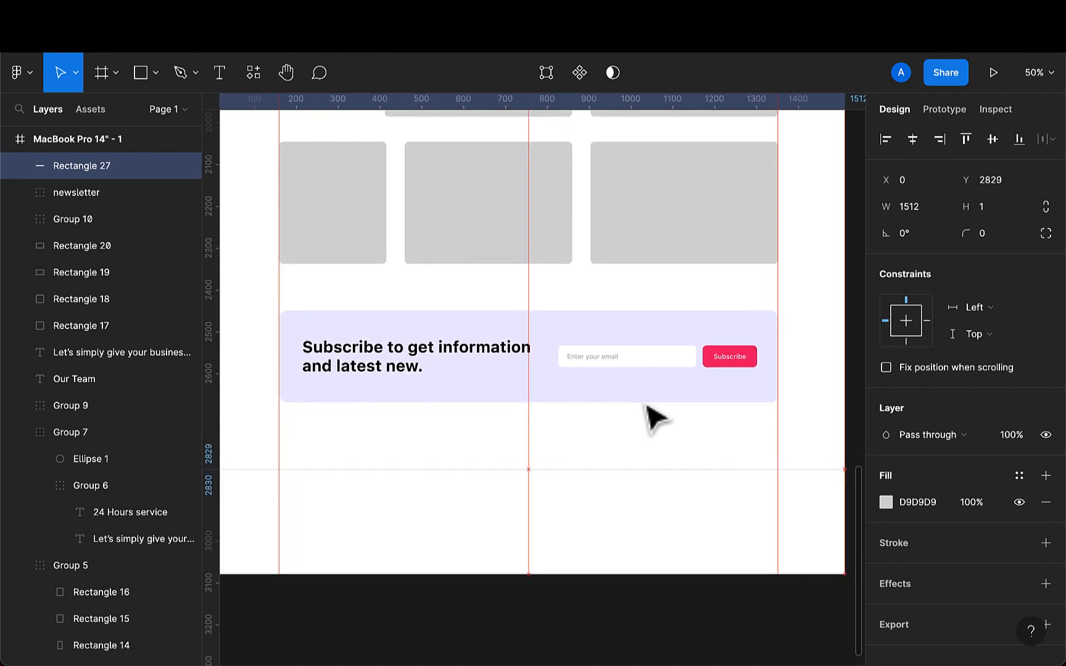
key(Up)
key(Up)
key(Up)
key(Up)
key(Up)
key(Up)
key(Up)
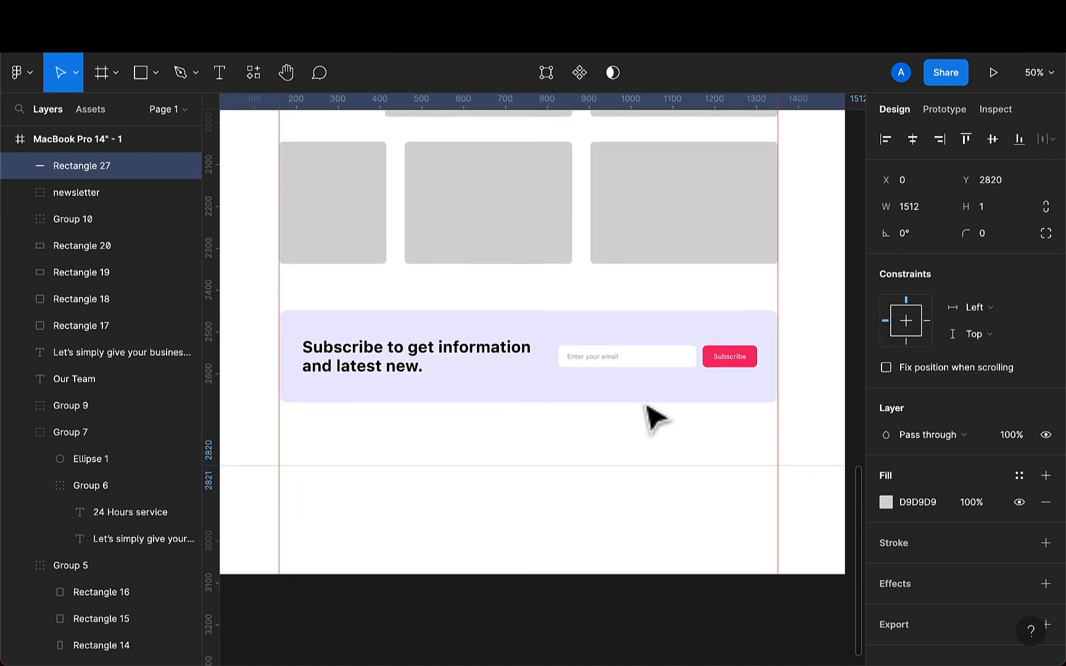
key(shift+Up)
key(shift+Up)
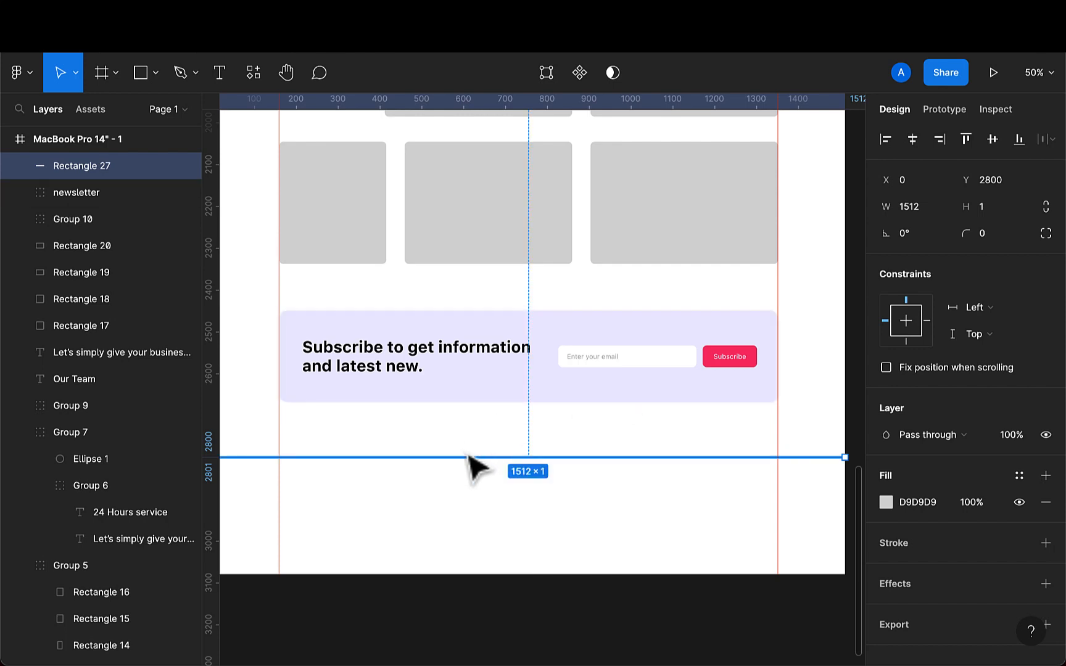
- Add the text "Subscribe to our news letter" below the divider
click(220, 75)
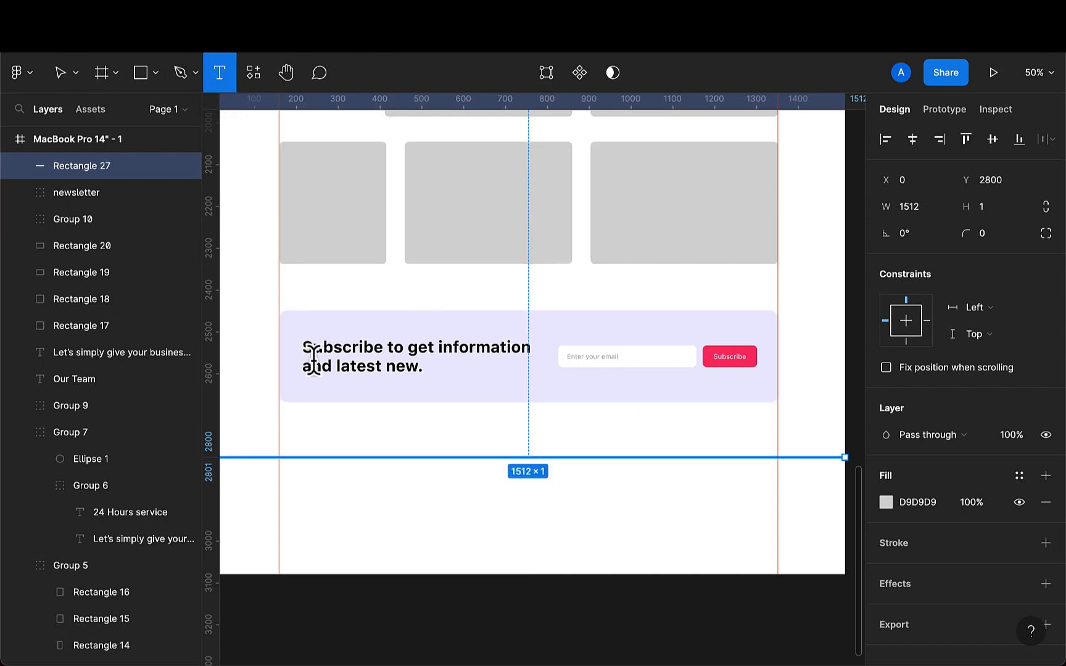
click(306, 496)
text(Subscribe to our news letter)
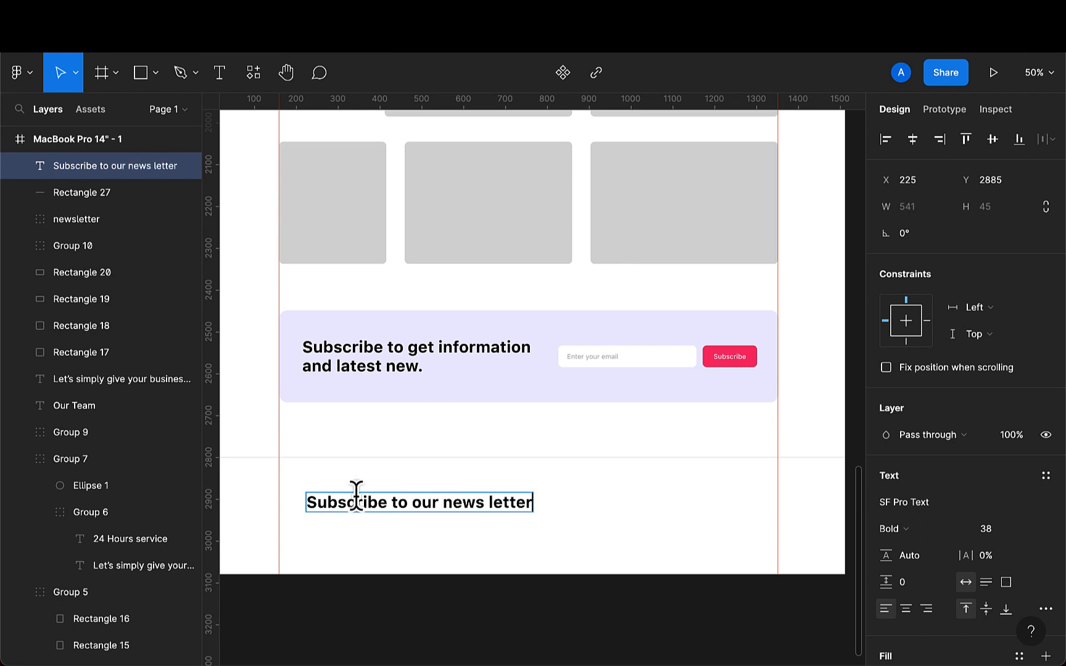
key(Escape)
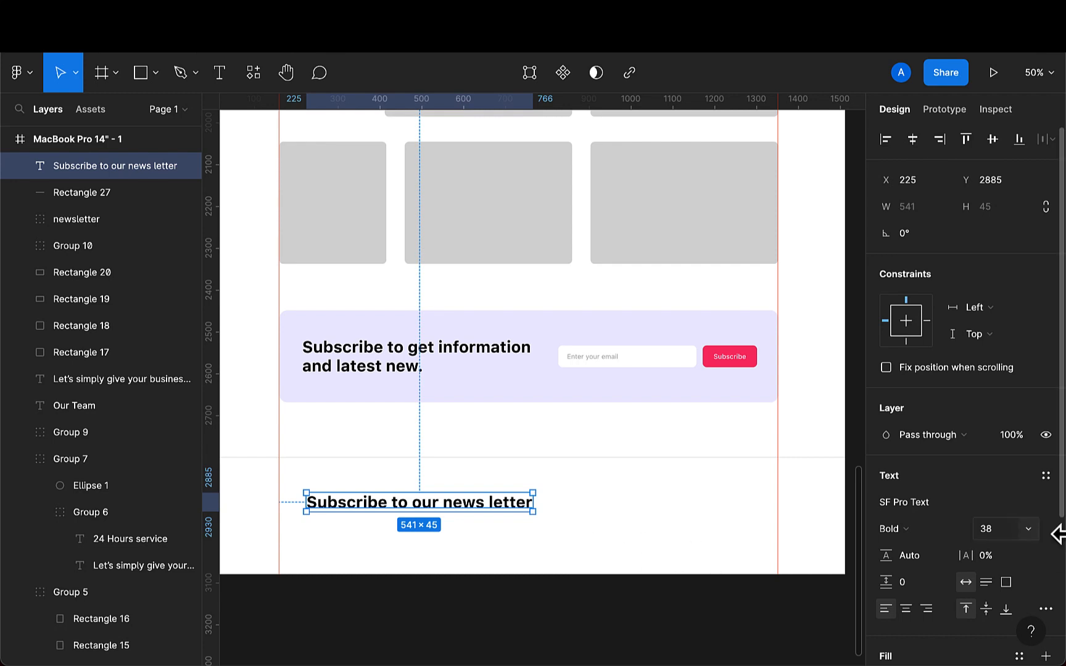
- Set the newsletter text's font size to 16 and move it to X 160, Y 2839
click(995, 530)
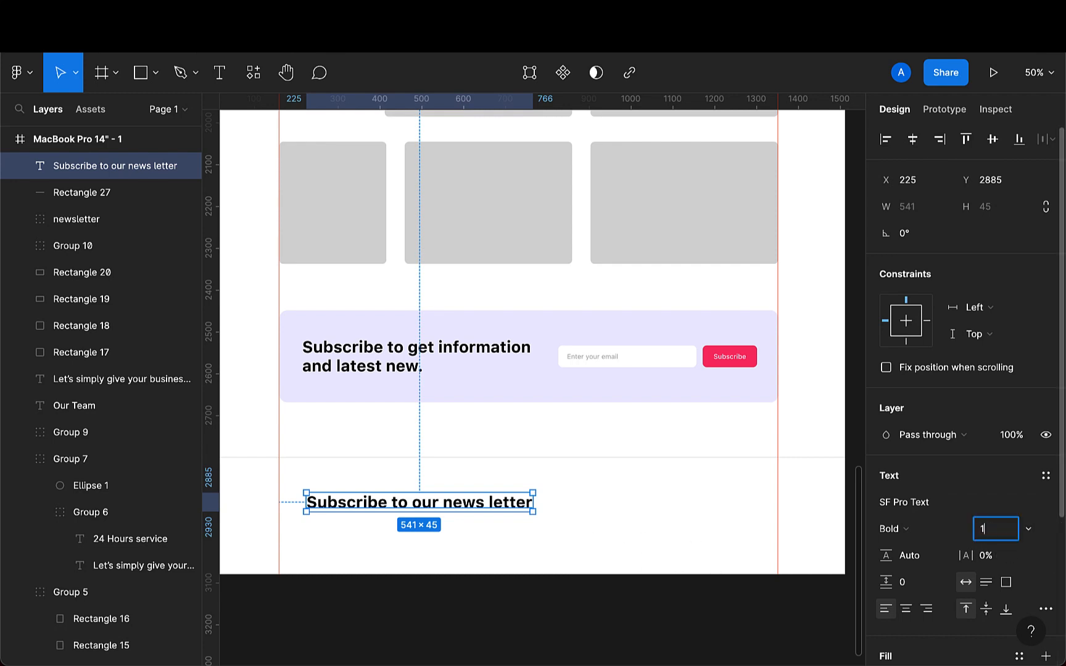
text(16)
key(Return)
scroll(337, 586, up, 2)
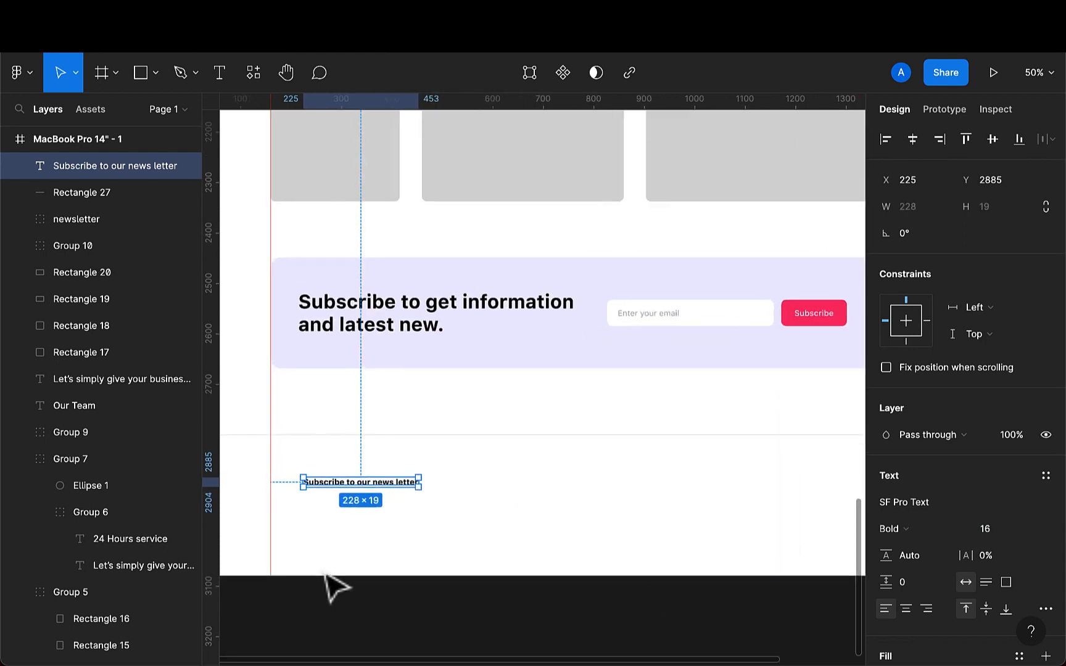
drag(350, 478, 327, 457)
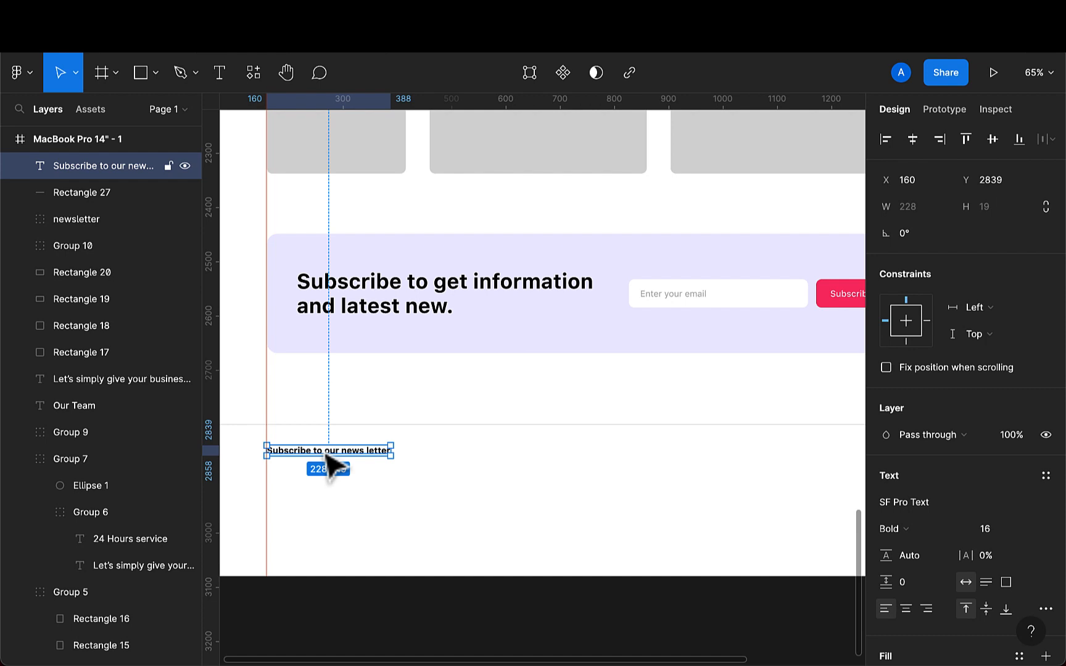
- Draw a rectangle under the newsletter text and set its size to 288 by 52
click(140, 73)
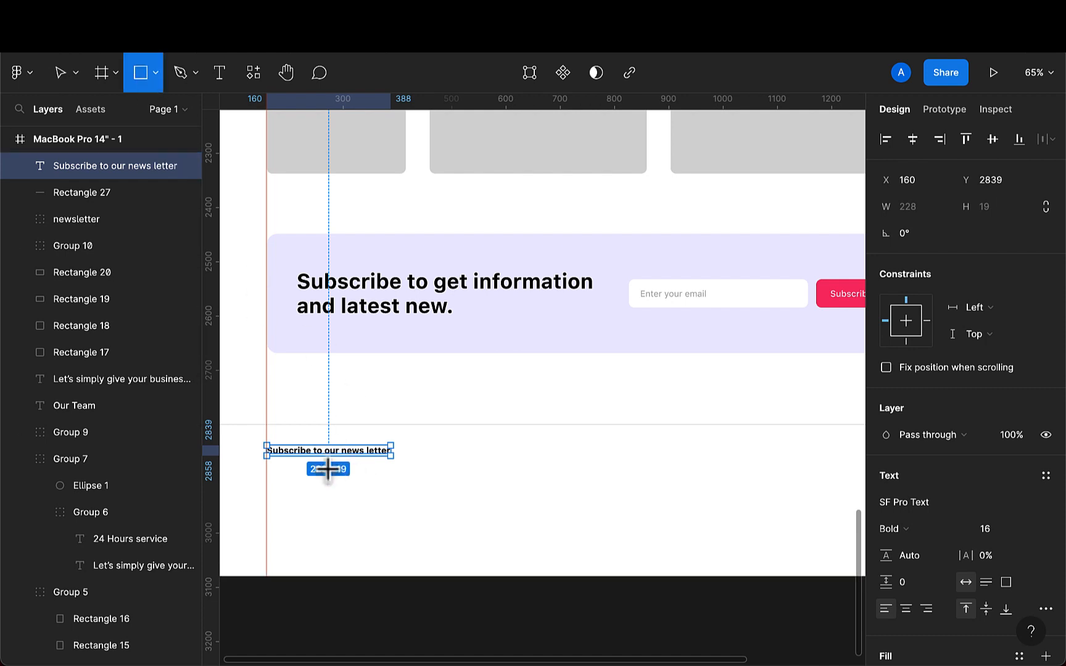
drag(293, 478, 444, 508)
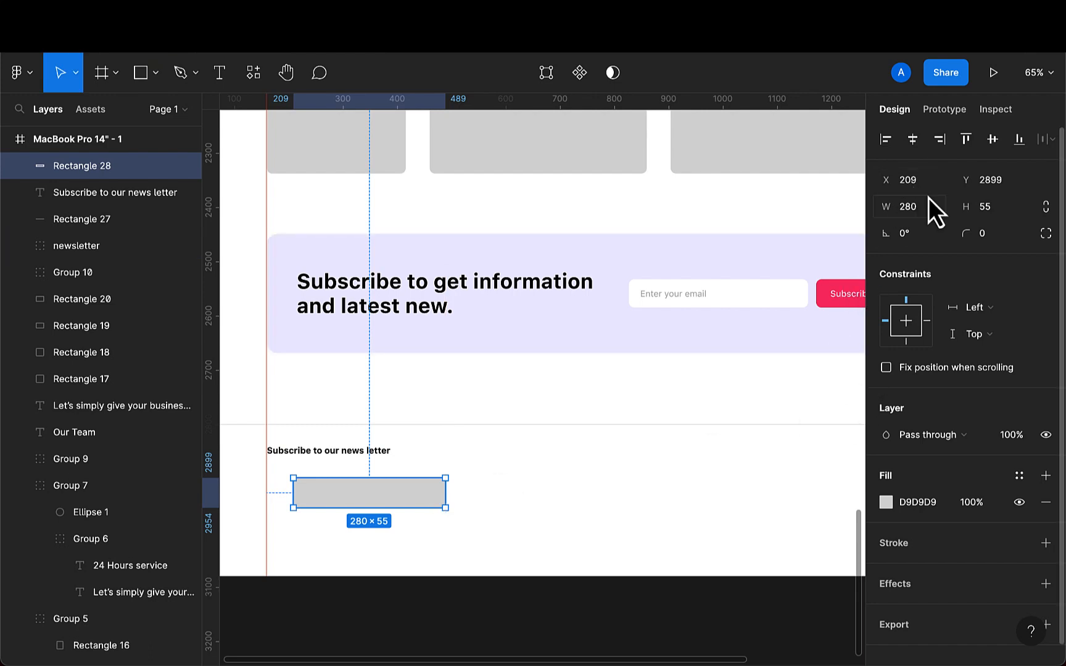
click(932, 216)
text(8)
key(Return)
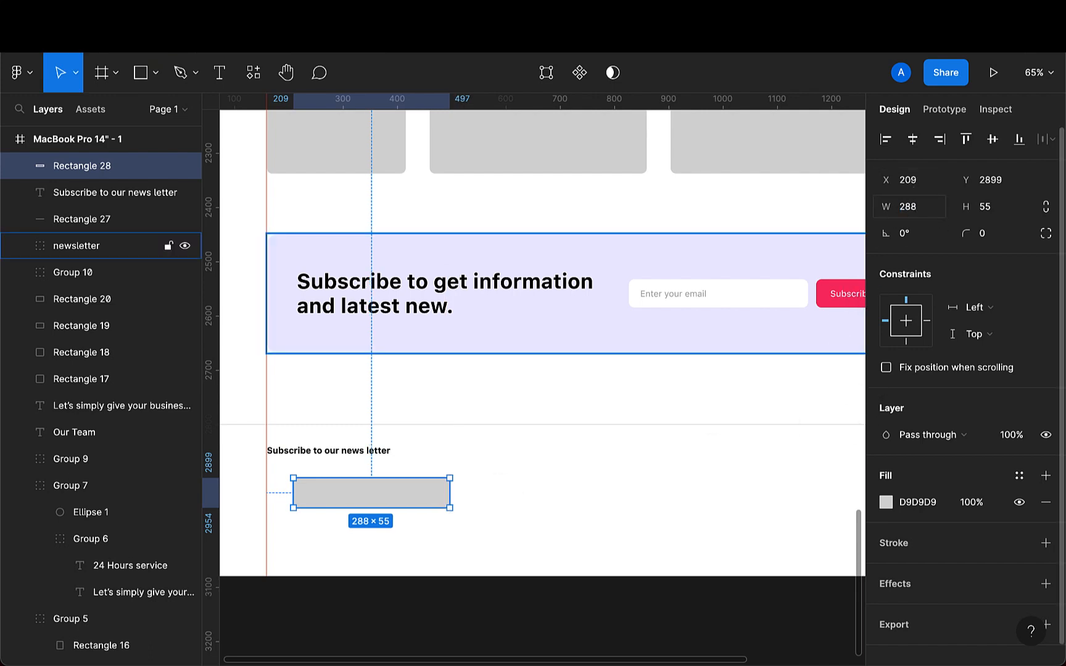
click(1007, 212)
text(2)
key(Return)
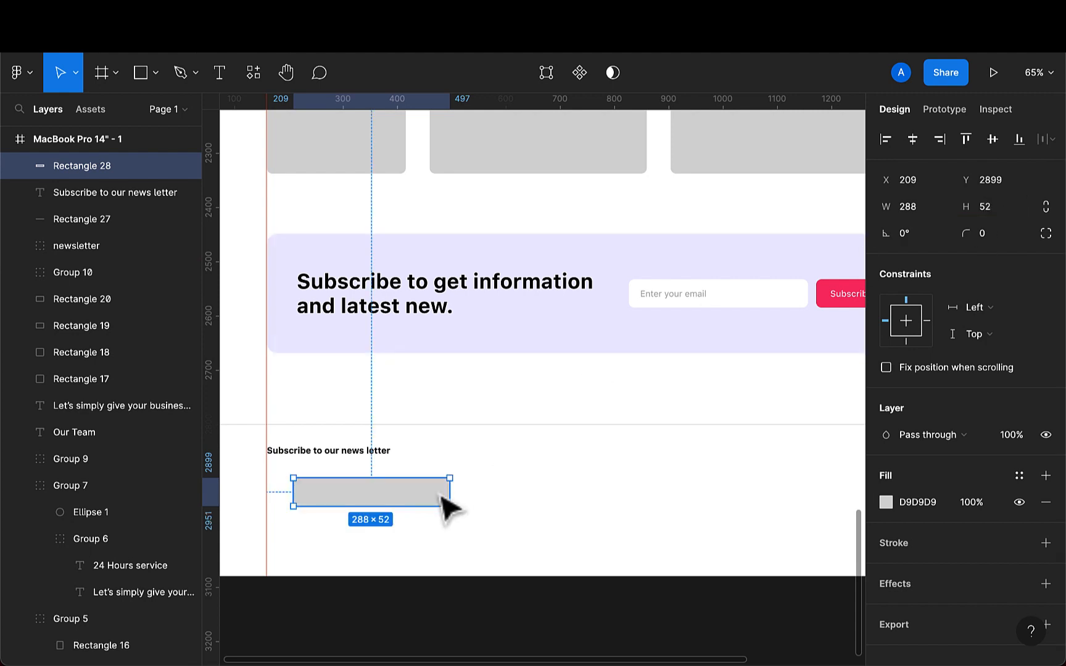
- Round the rectangle's corners with a radius of 20
click(995, 238)
text(20)
key(Return)
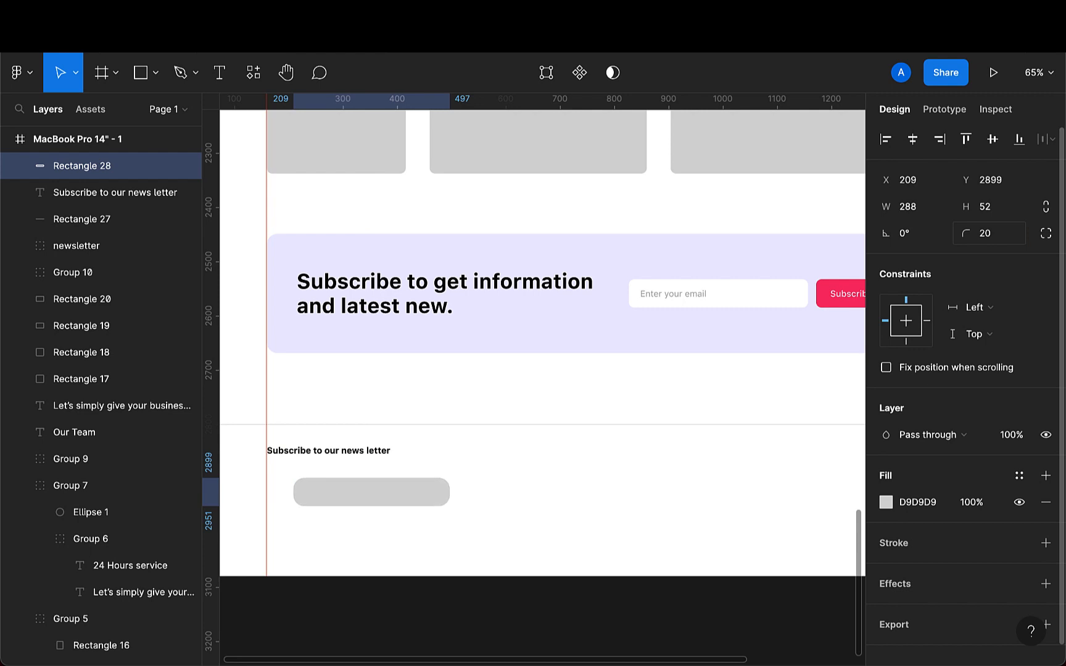
- Set the rectangle's corner radius to 10 and align it to X 160 under the text
click(991, 240)
key(BackSpace)
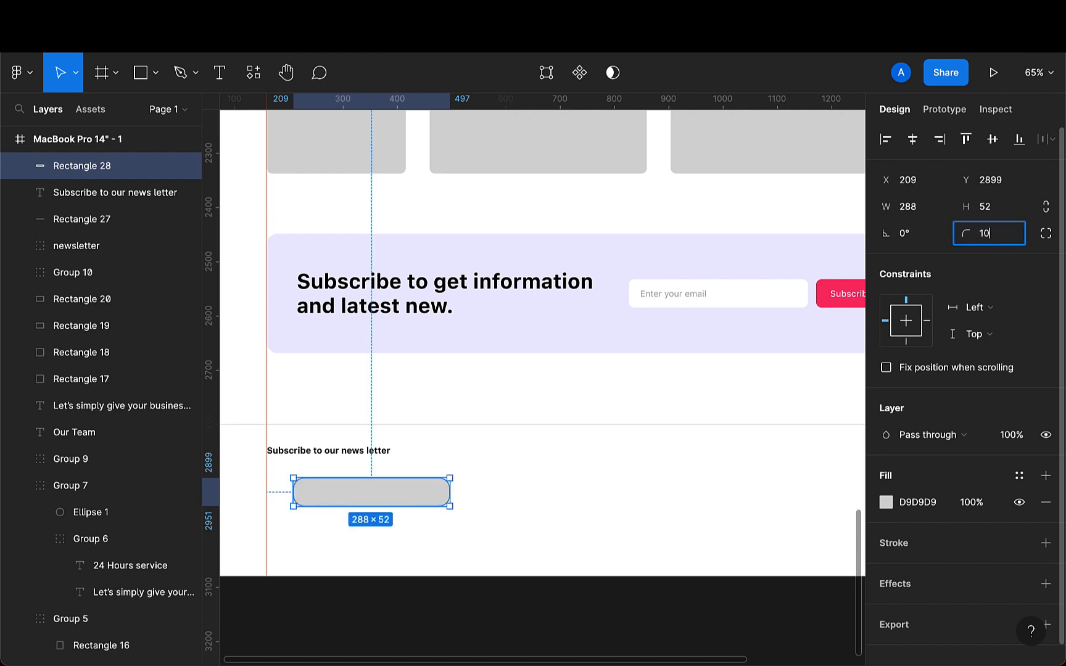
text(10)
key(Return)
drag(350, 516, 321, 514)
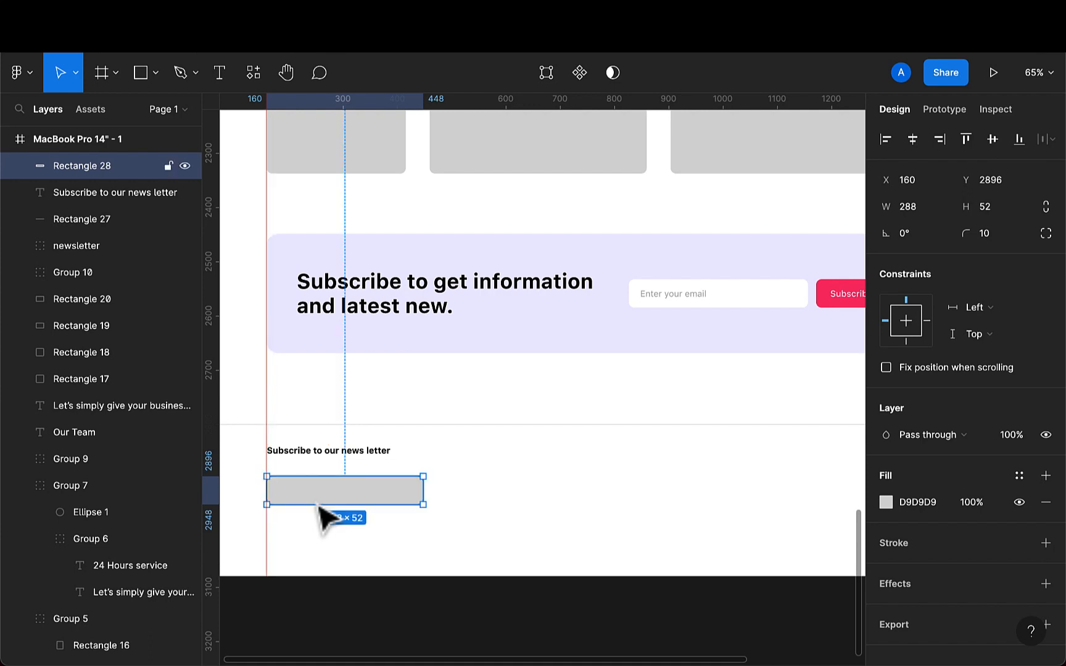
- Fill the rectangle with the F8F8FA swatch color using the eyedropper
key(i)
scroll(327, 493, down, 5)
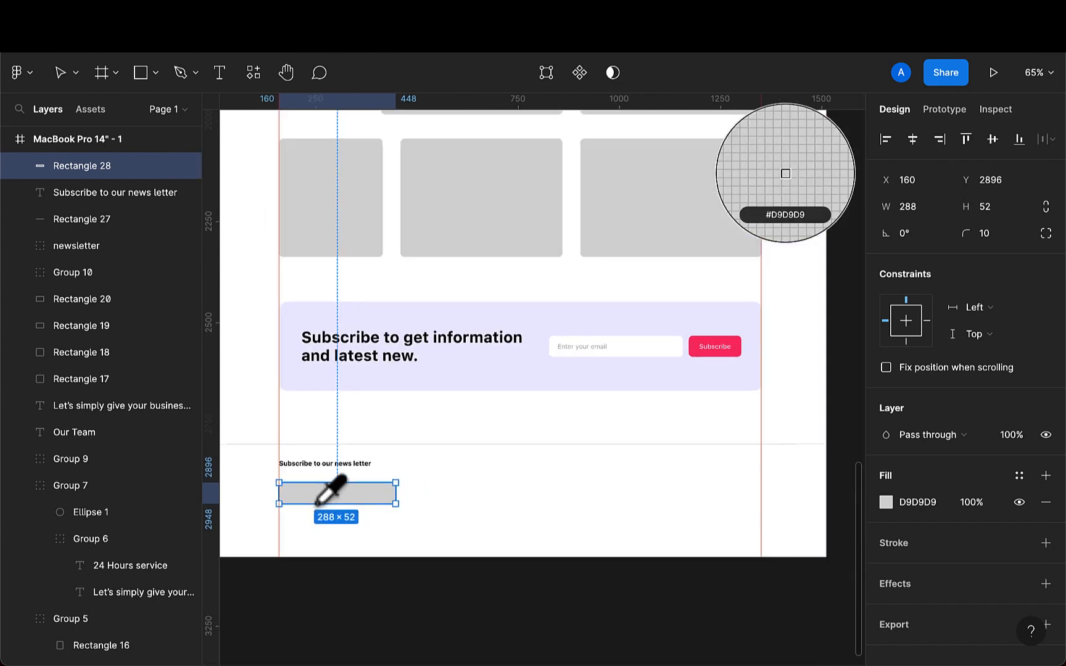
scroll(327, 494, up, 5)
scroll(330, 488, up, 6)
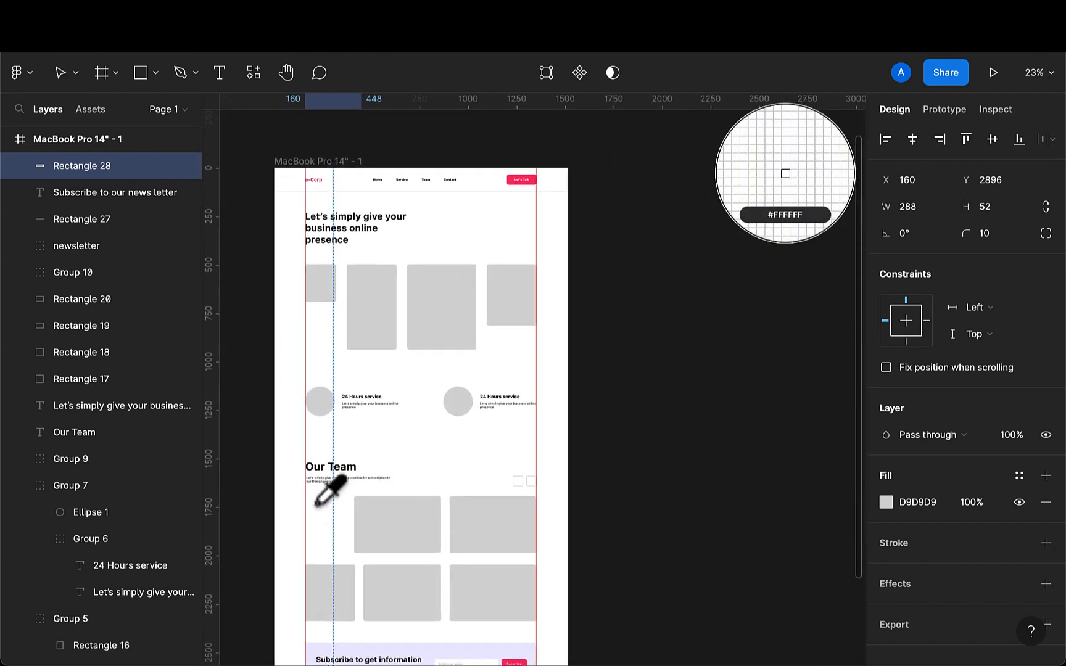
click(464, 217)
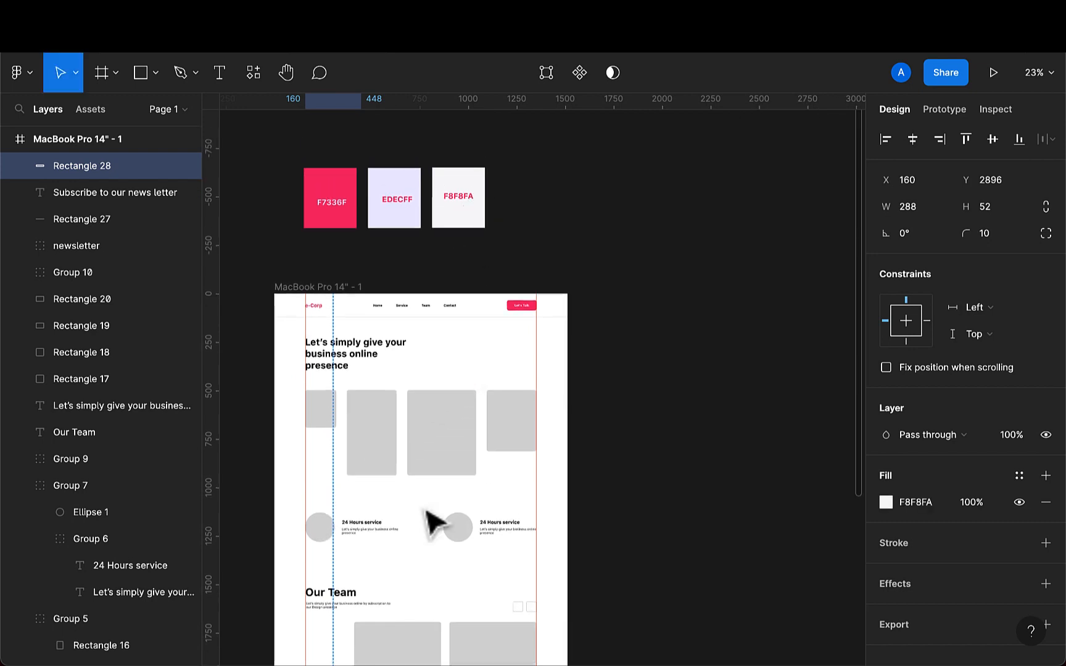
- Draw a small square inside the right end of the email field and set its size to 32 by 32
scroll(435, 519, down, 8)
scroll(395, 481, up, 3)
scroll(370, 441, up, 5)
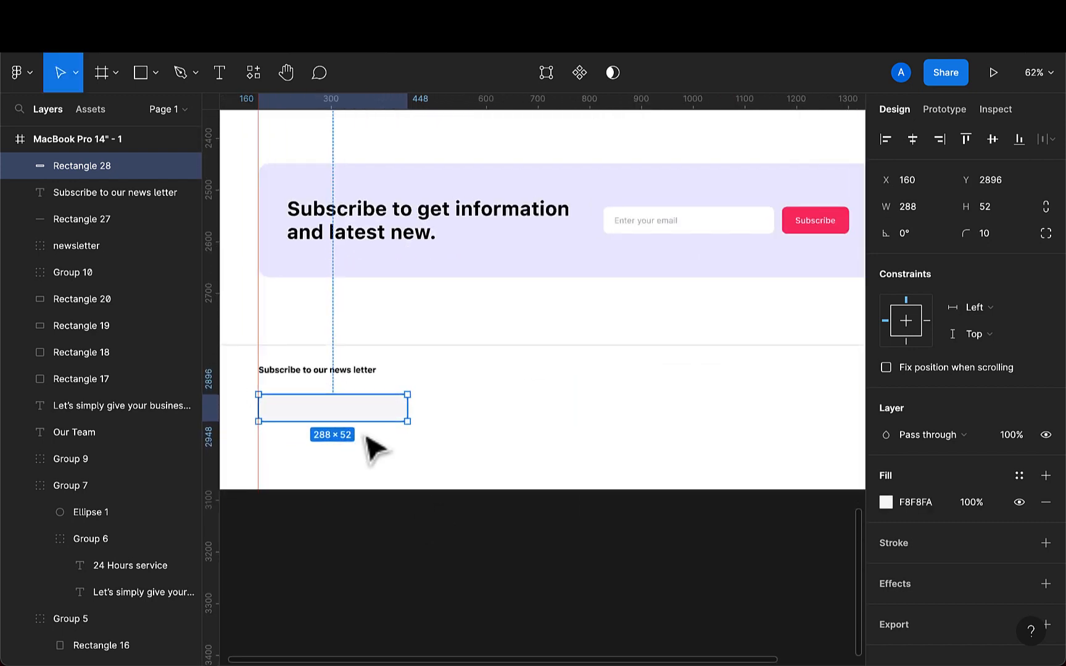
scroll(373, 447, left, 2)
scroll(373, 447, up, 1)
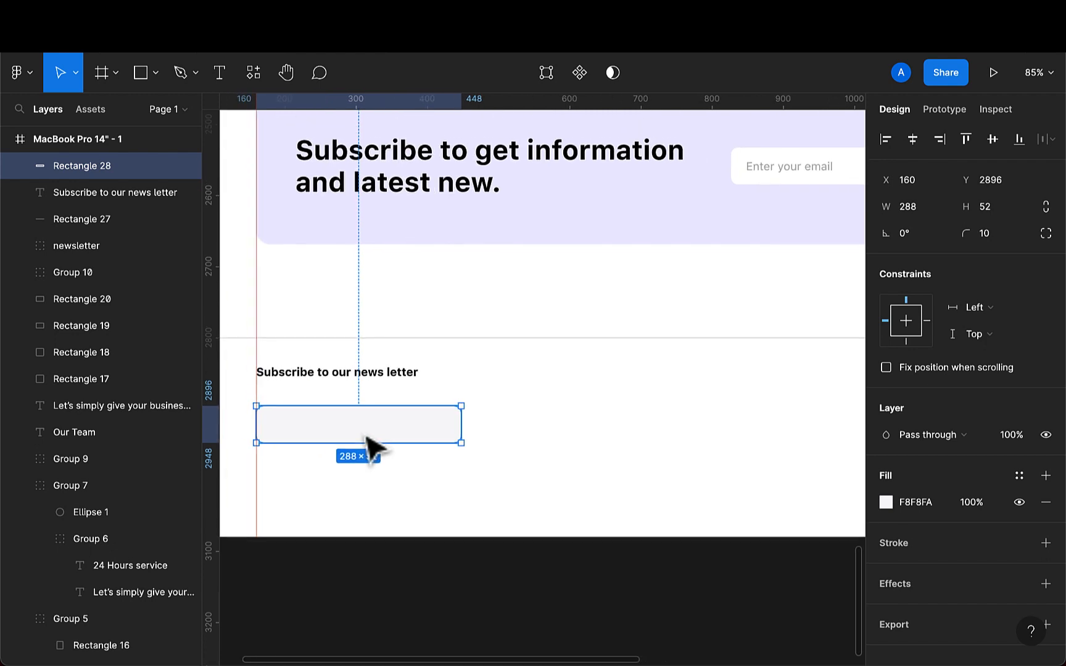
click(141, 74)
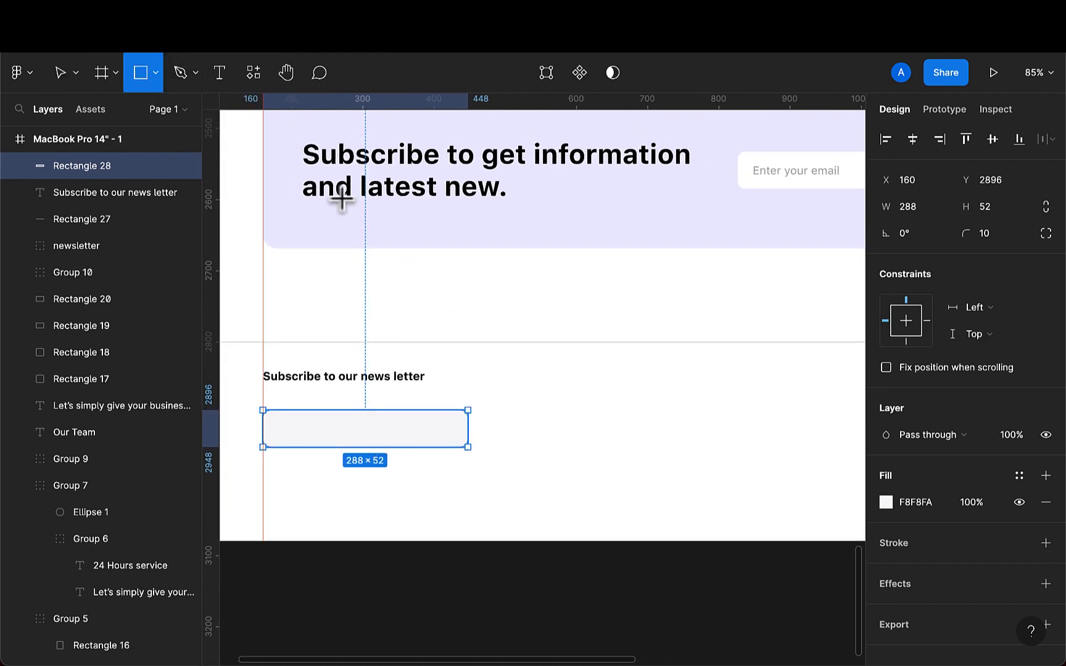
drag(429, 423, 449, 442)
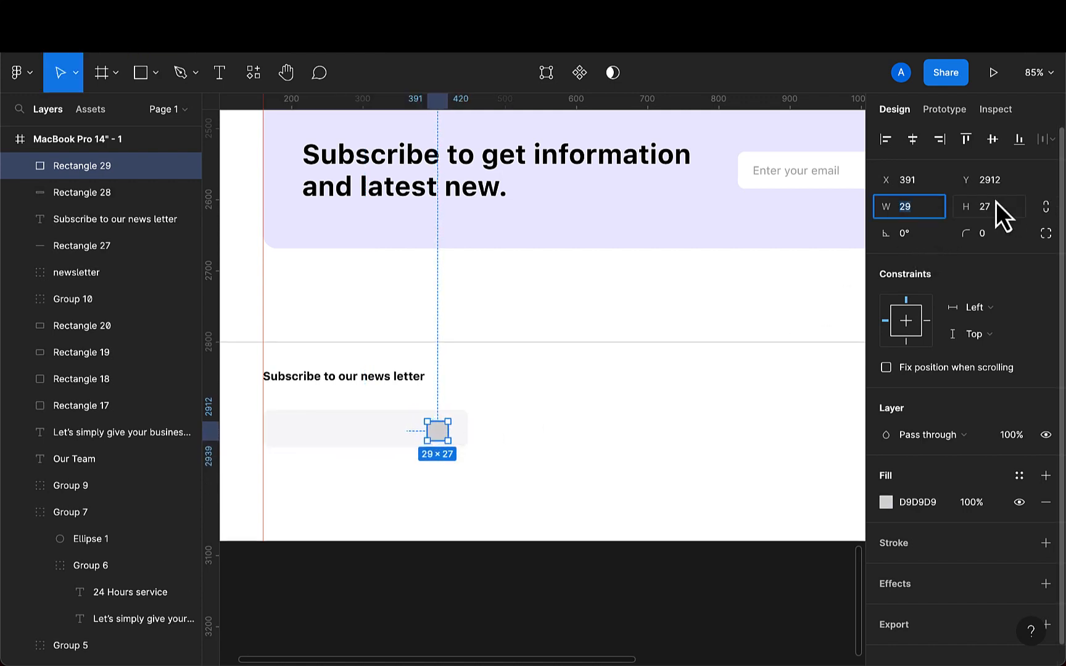
text(32)
key(Return)
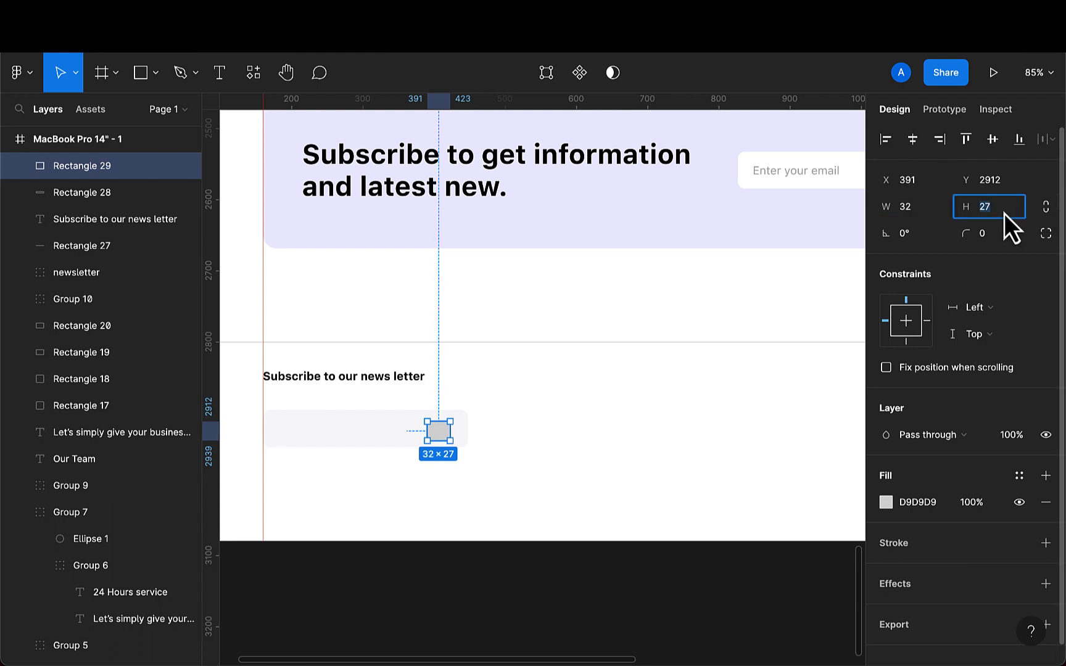
text(32)
key(Return)
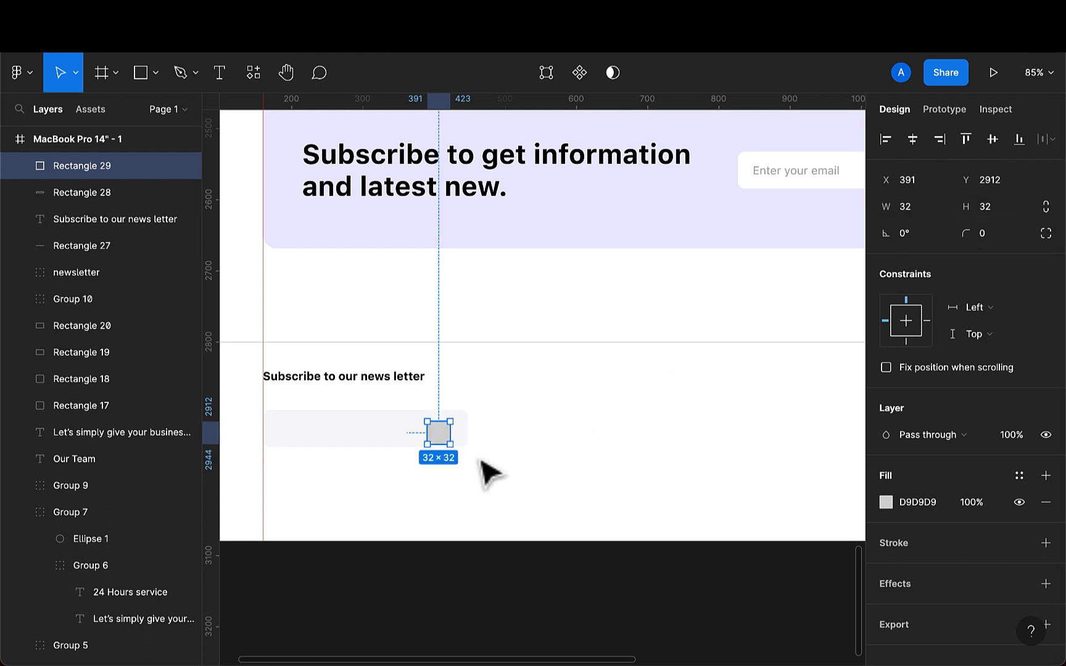
- Move the square to X 400, Y 2906 and set its corner radius to 5
scroll(436, 452, up, 5)
drag(453, 442, 452, 431)
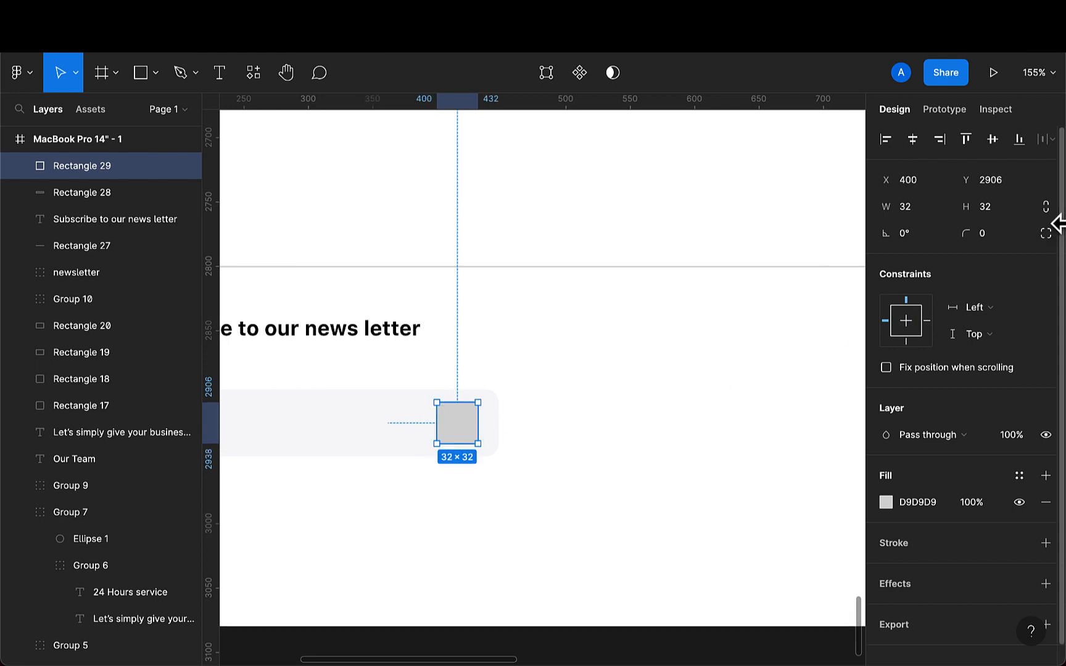
click(1002, 238)
text(5)
key(Return)
- Fill the square with the F7336F pink using the eyedropper on the Subscribe button
scroll(452, 426, down, 3)
key(i)
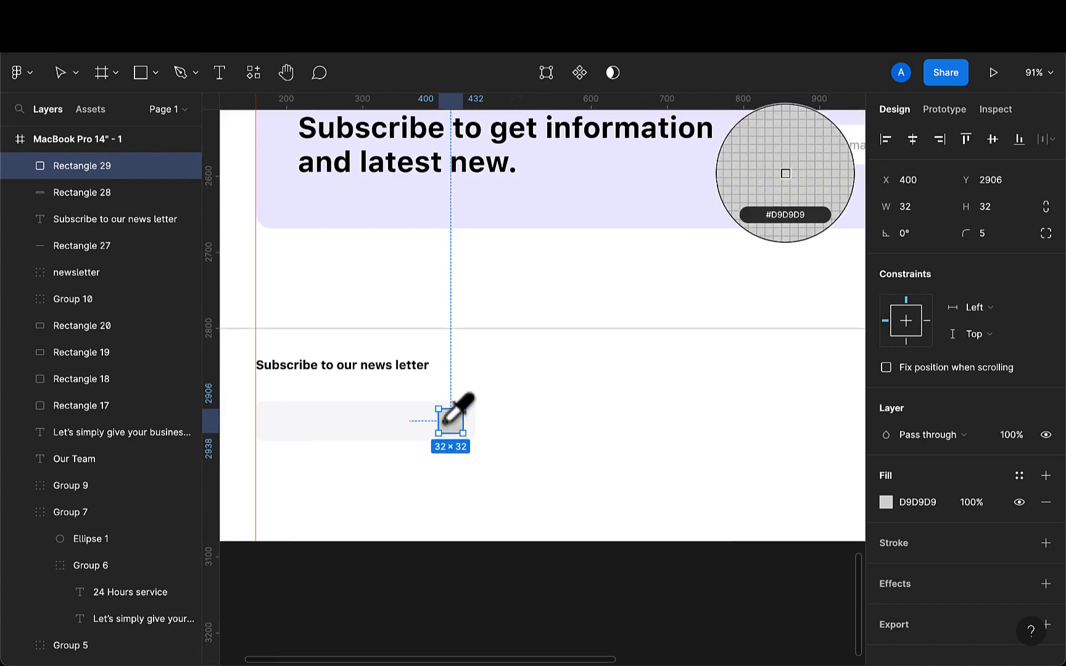
scroll(448, 423, down, 2)
click(645, 326)
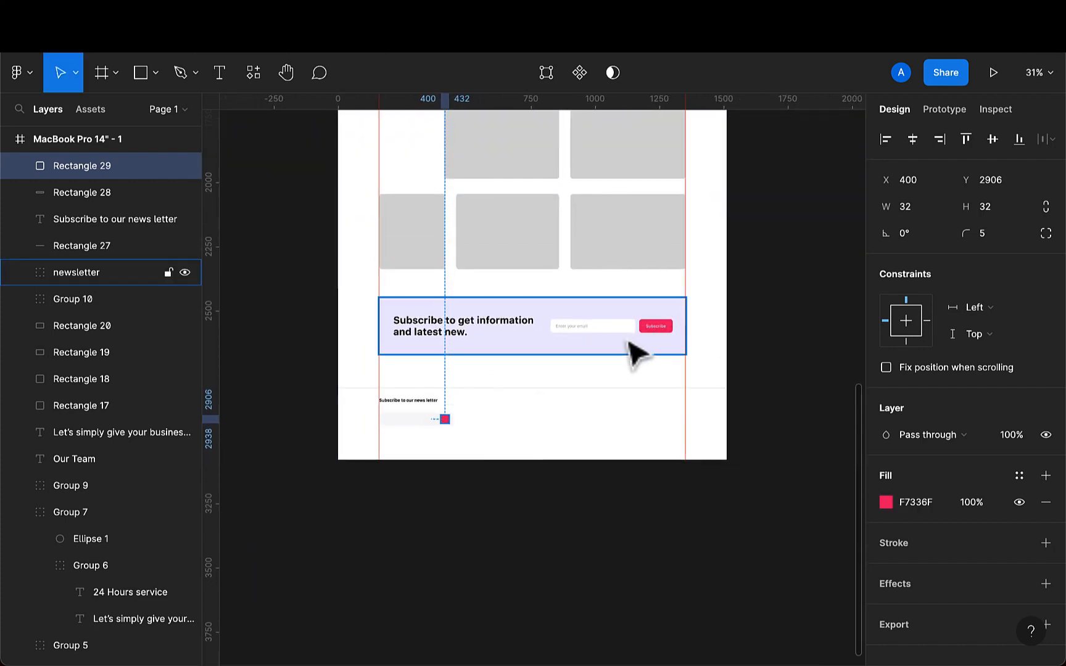
- Copy the 'Enter your email' placeholder text from the banner and paste it into the new email field
scroll(415, 418, up, 5)
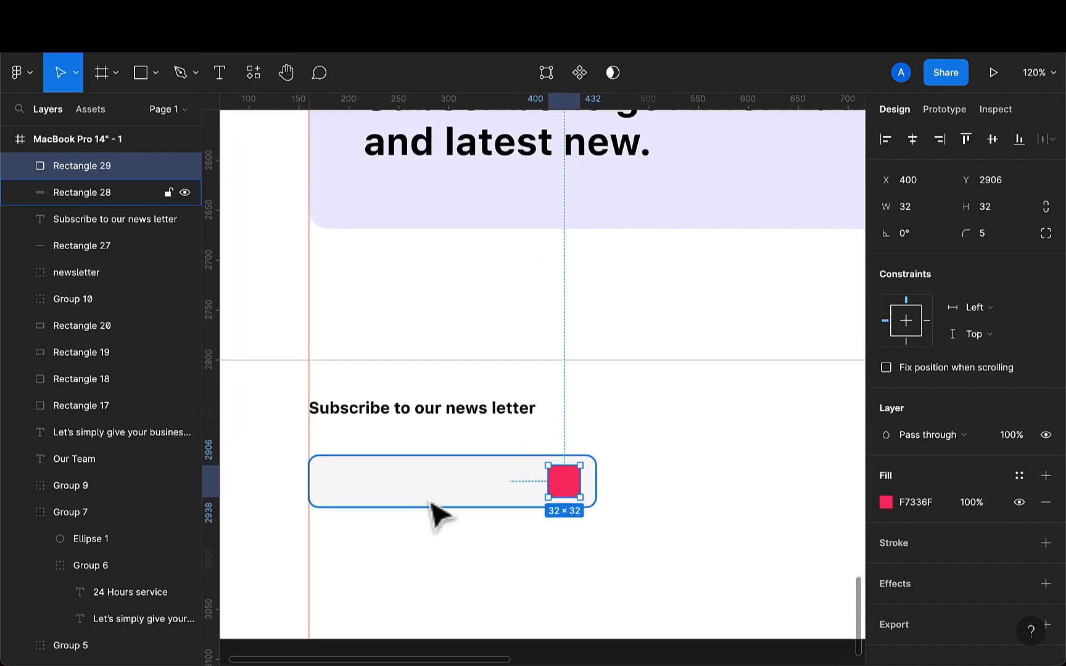
click(435, 512)
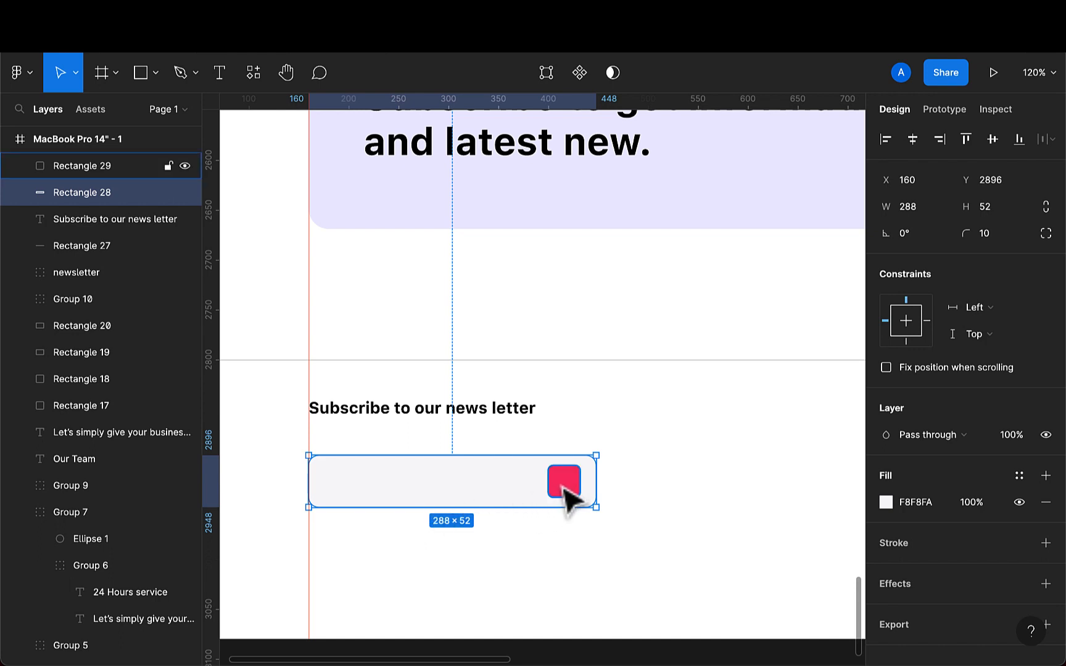
scroll(364, 409, down, 3)
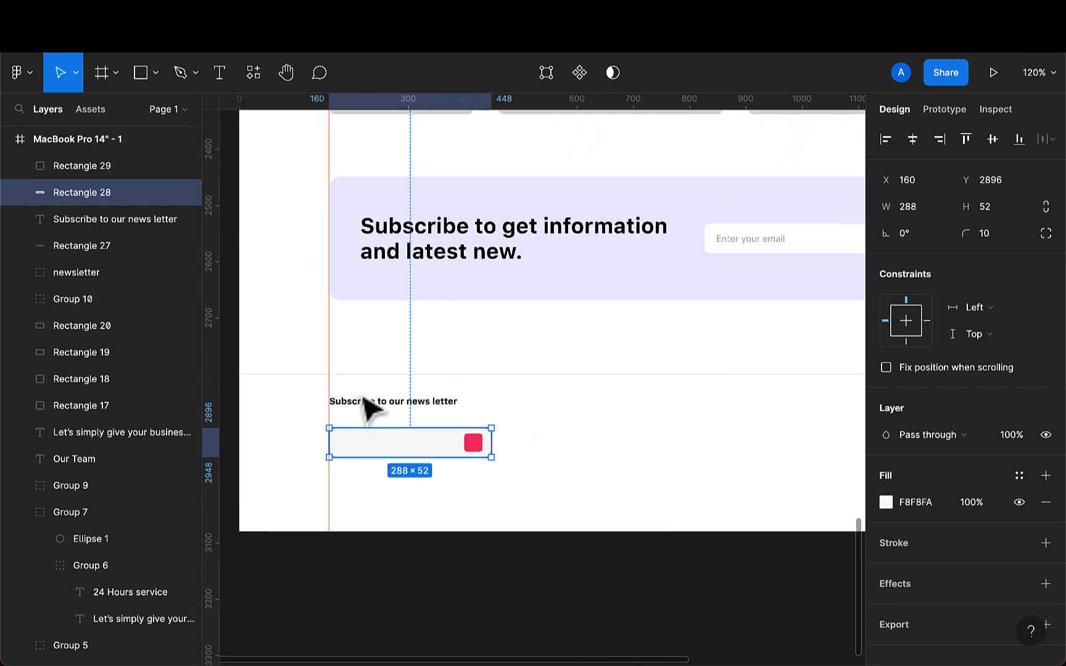
click(745, 249)
double_click(746, 247)
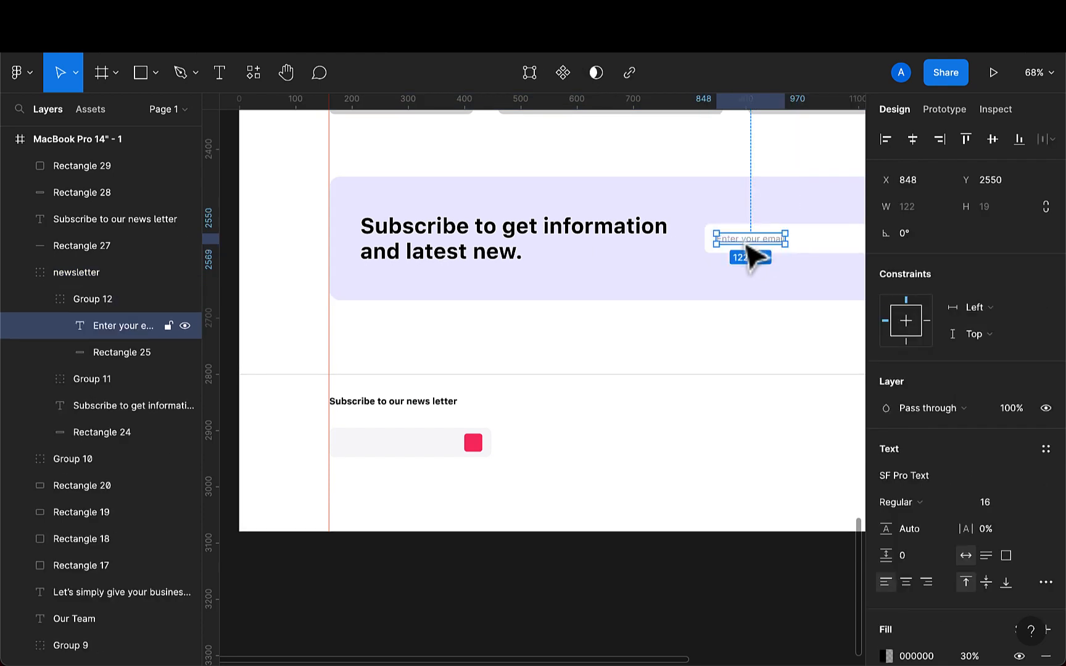
double_click(742, 241)
key(ctrl+c)
click(745, 241)
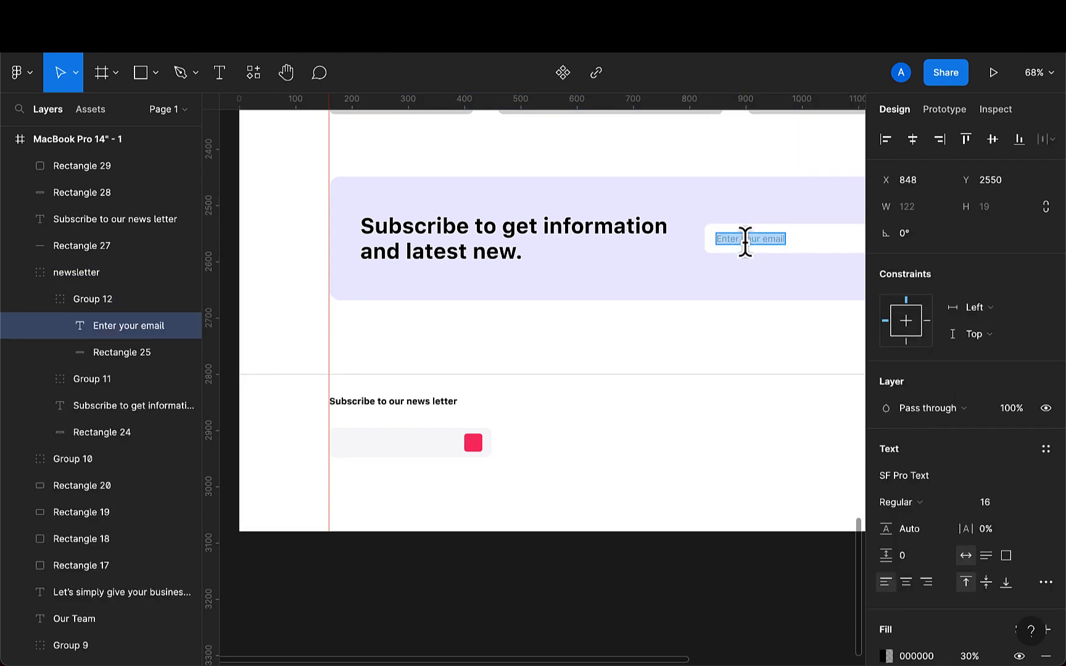
click(219, 73)
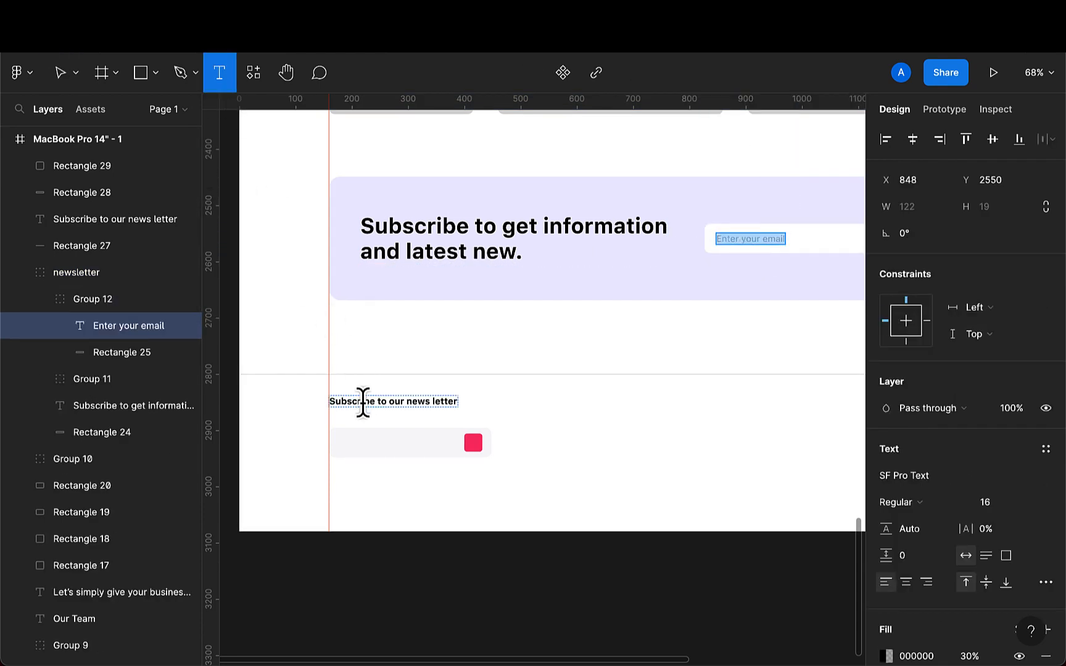
click(345, 440)
key(ctrl+v)
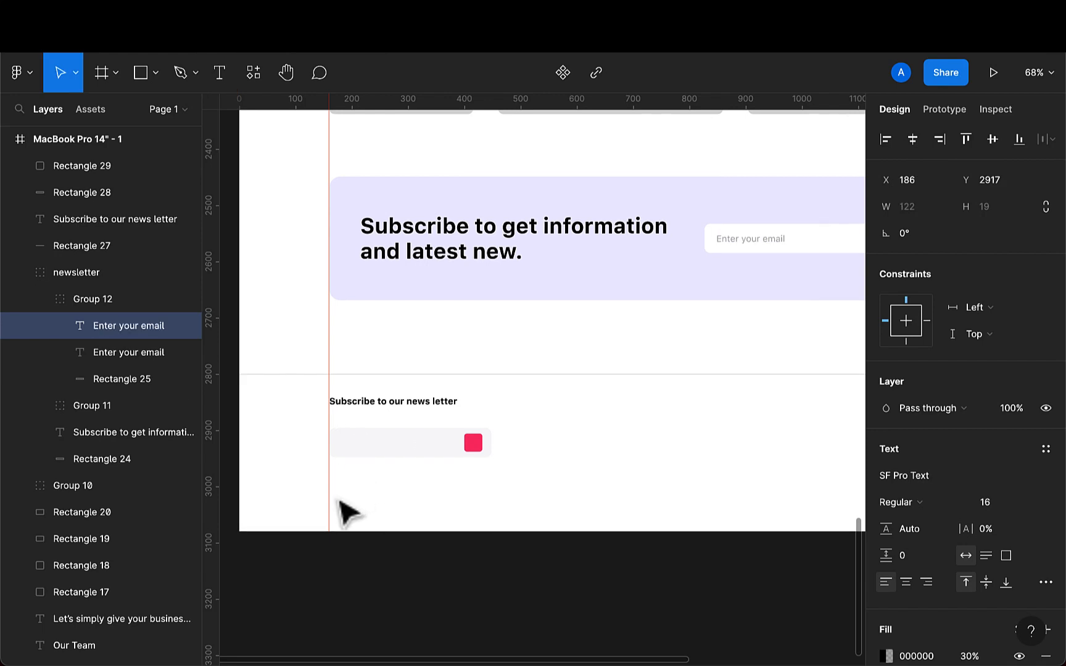
scroll(907, 567, down, 4)
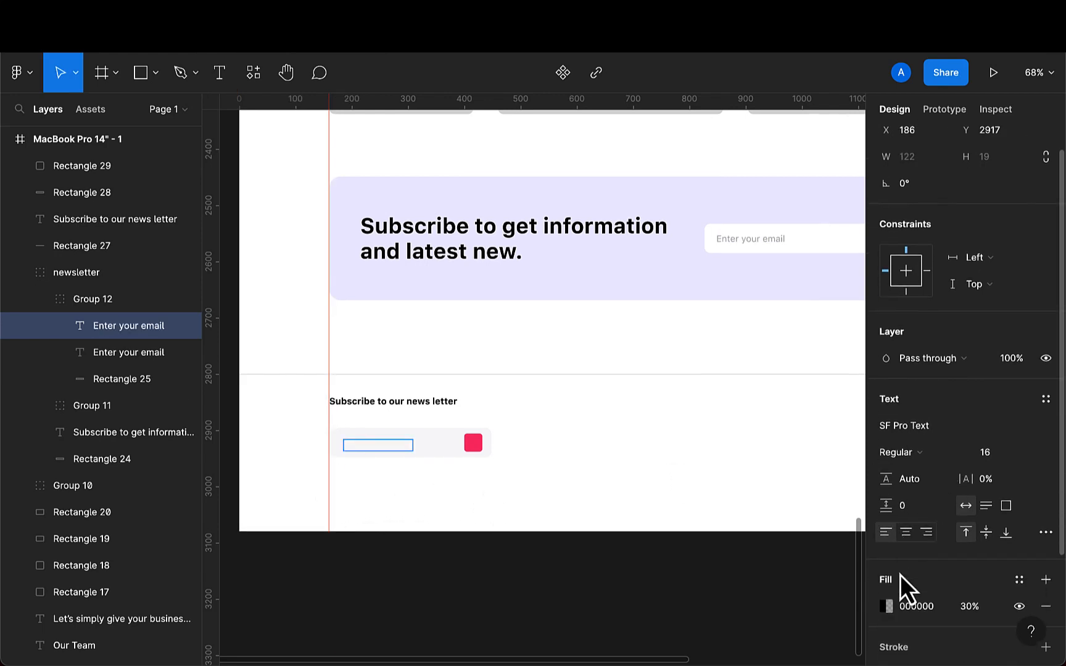
key(Escape)
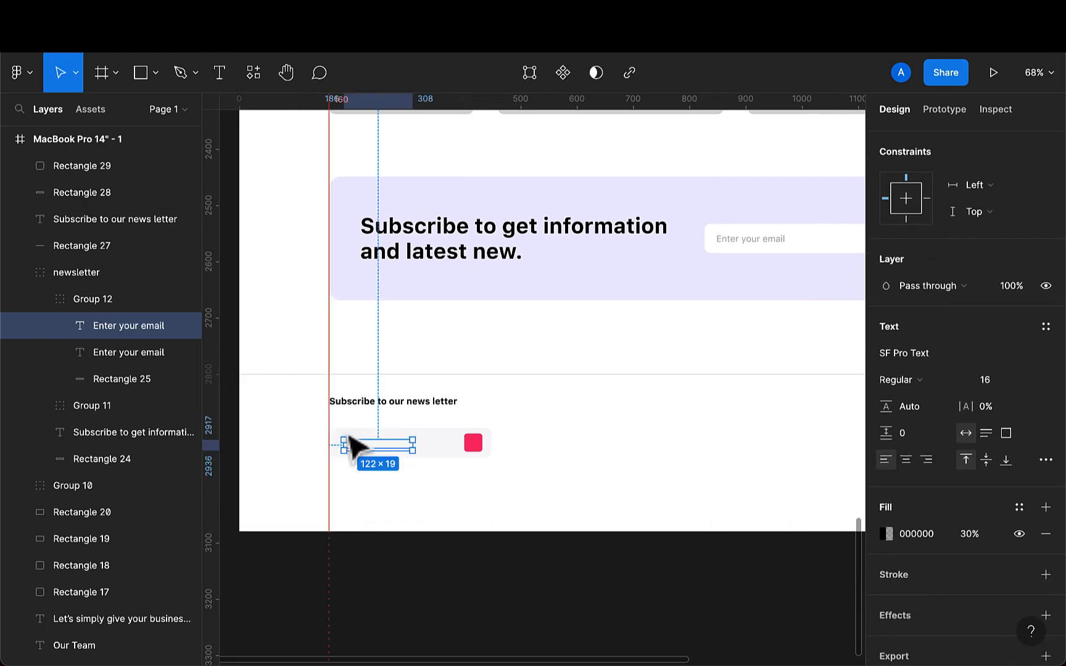
- Move the pasted text layer out of its group and bring it to the front
drag(110, 329, 20, 266)
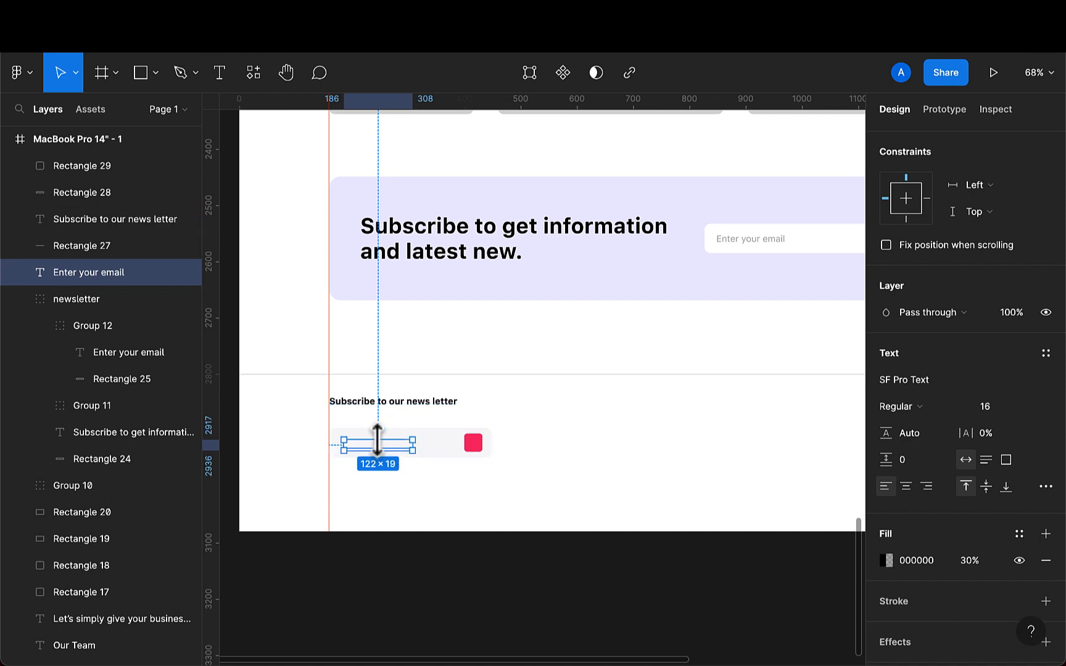
right_click(379, 458)
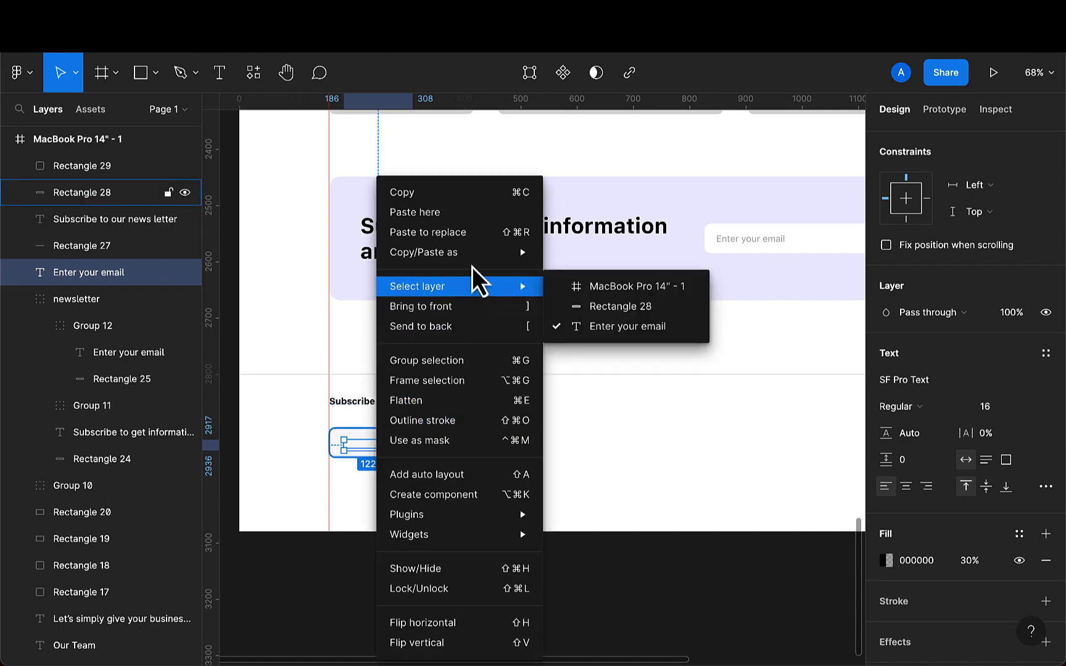
mouse_move(486, 288)
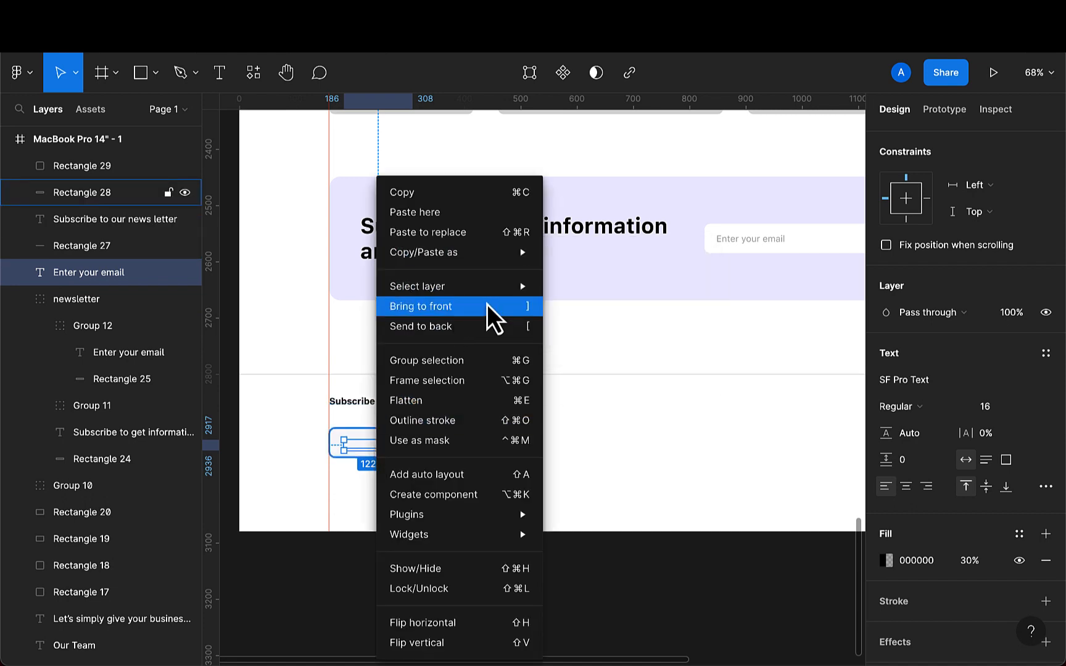
click(493, 309)
- Position the placeholder text inside the field at X 179 and set its font size to 14
scroll(380, 466, up, 3)
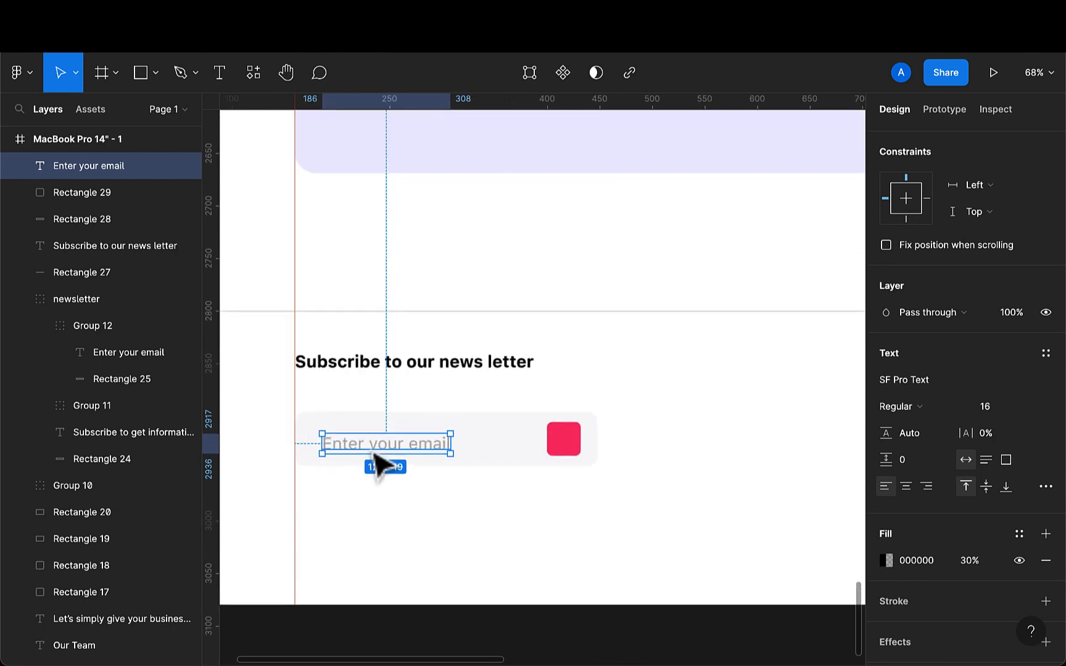
scroll(380, 466, up, 5)
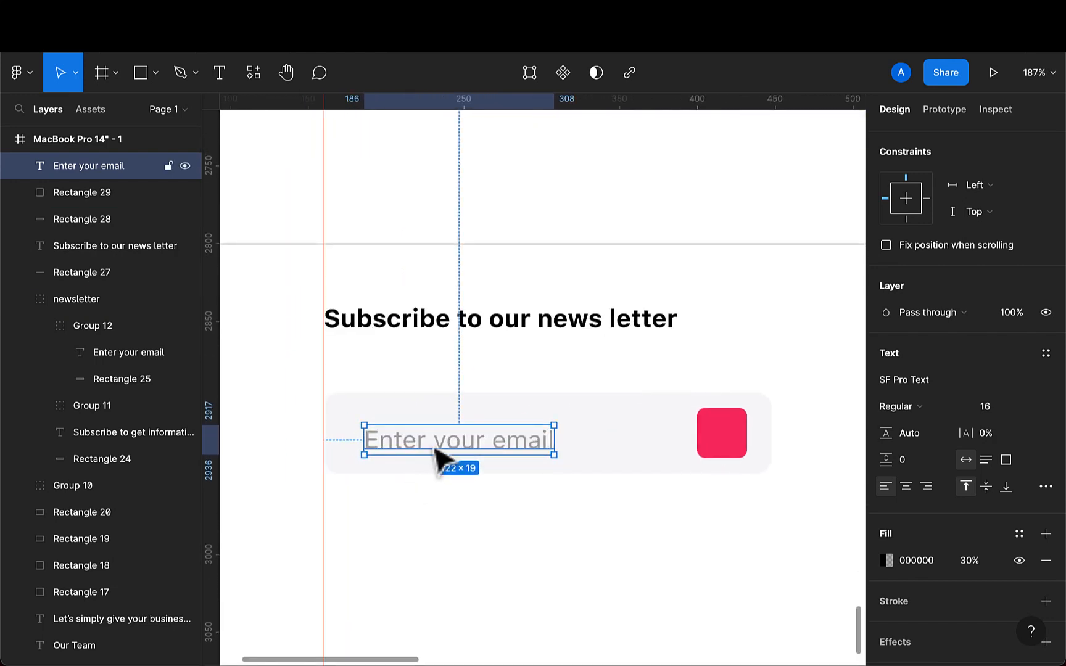
drag(435, 450, 424, 441)
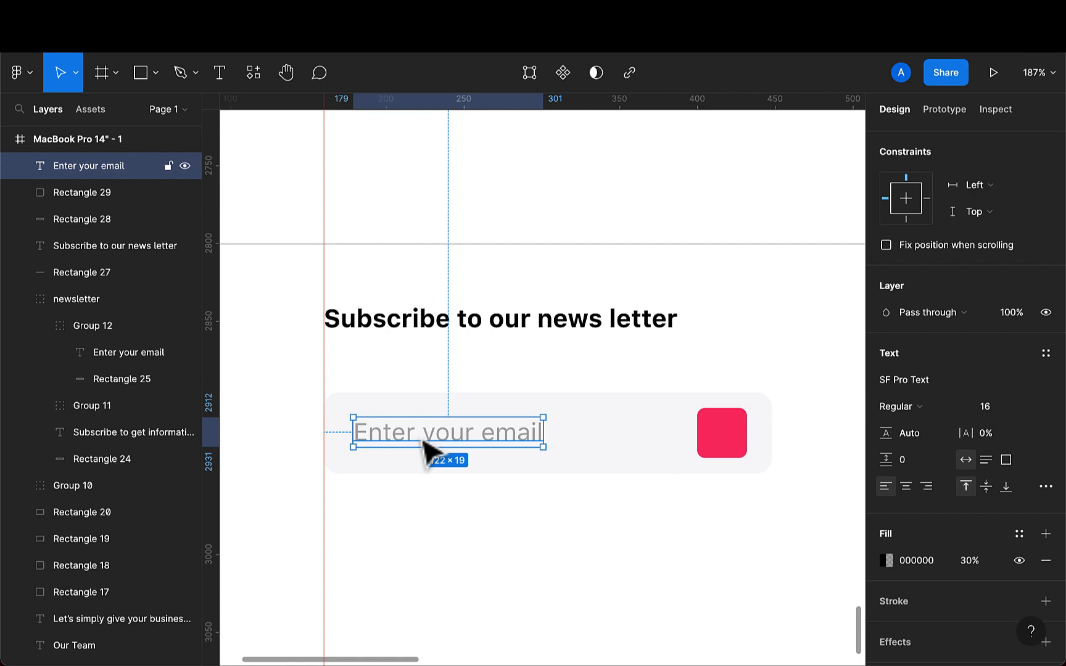
click(989, 410)
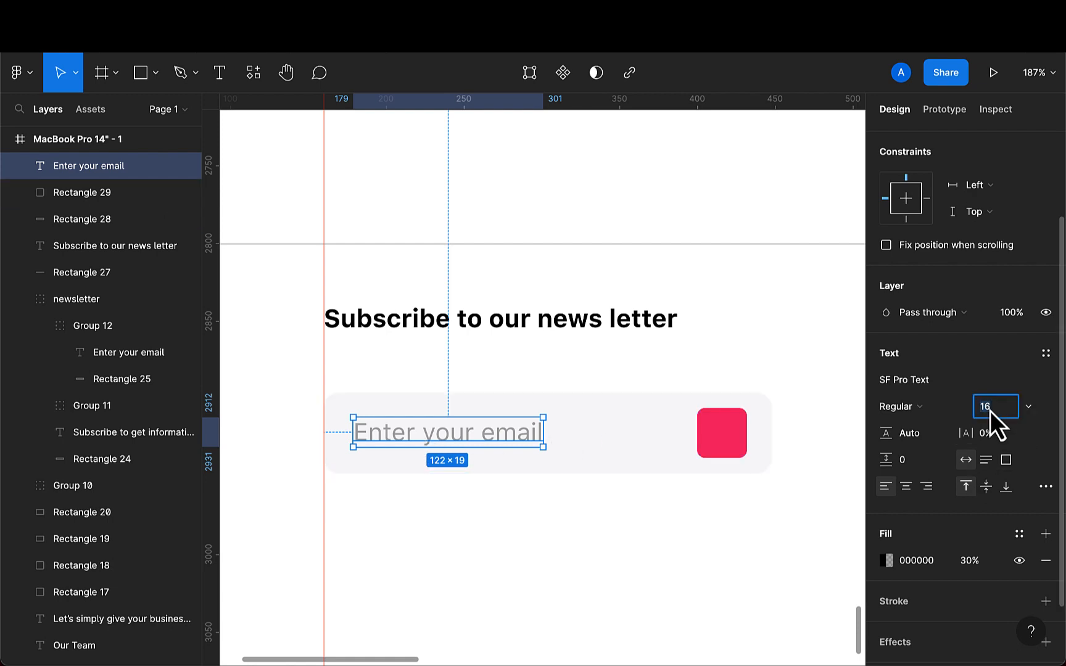
text(1)
key(Return)
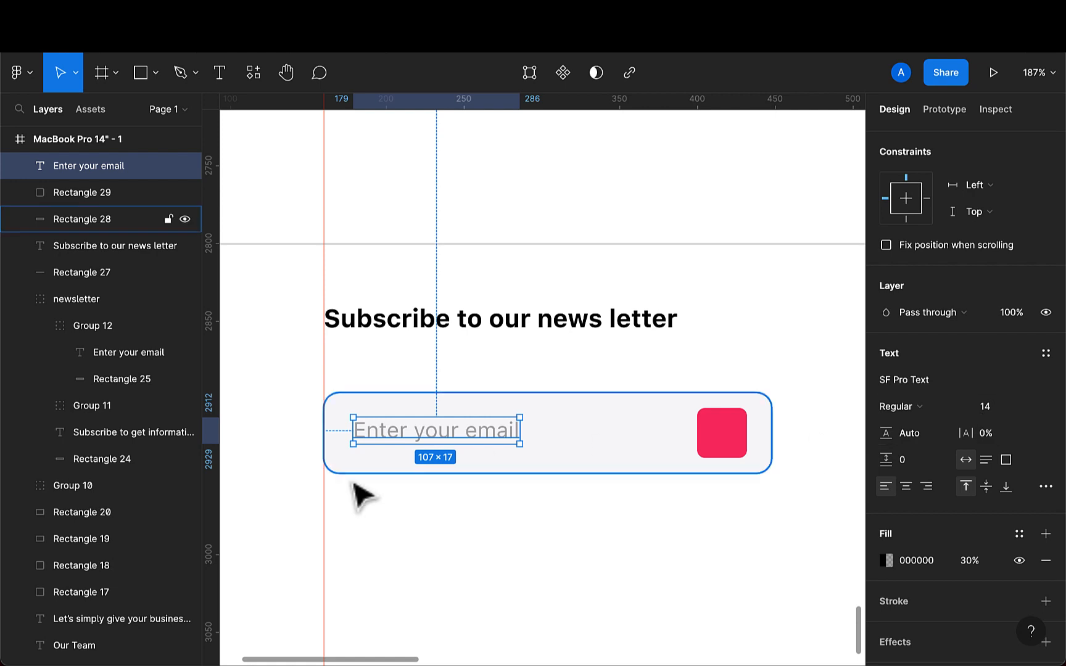
scroll(361, 493, down, 5)
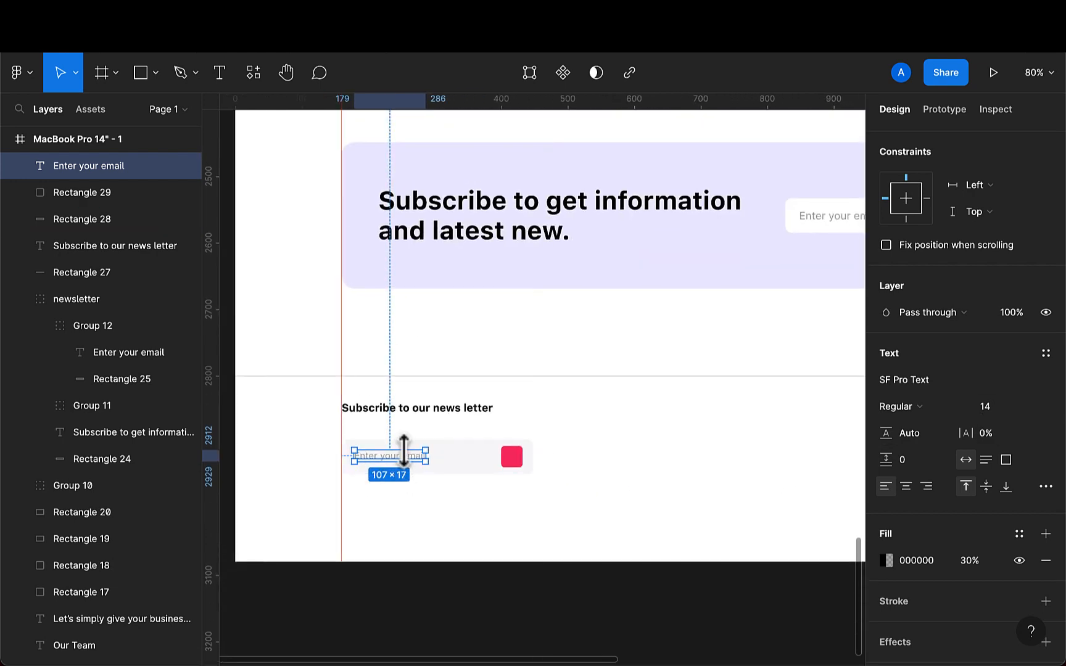
key(Down)
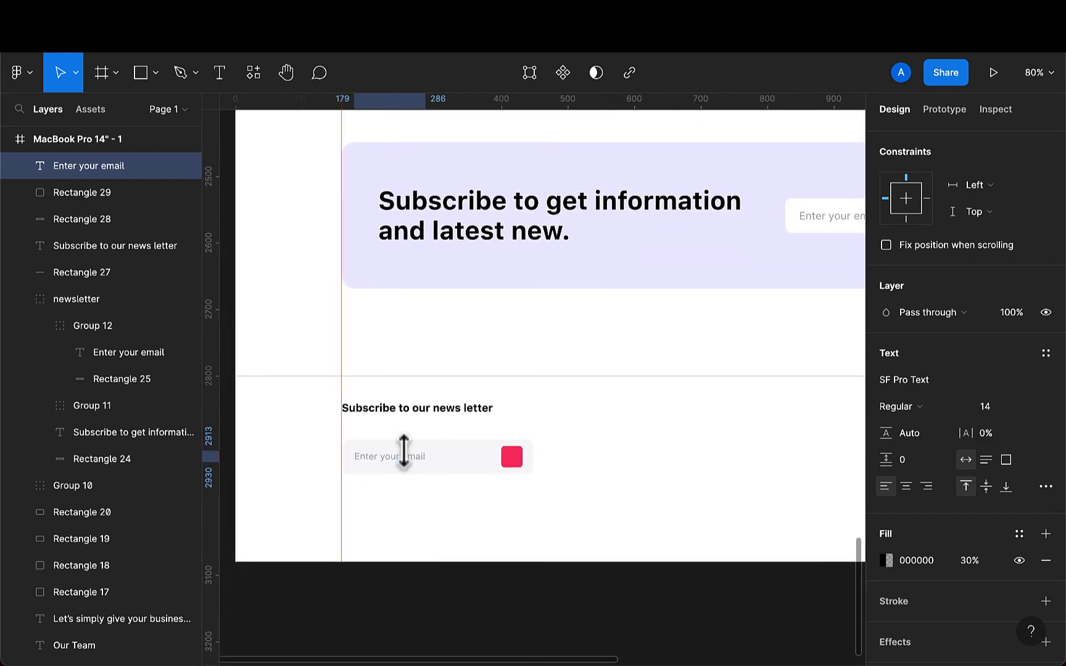
scroll(409, 475, right, 5)
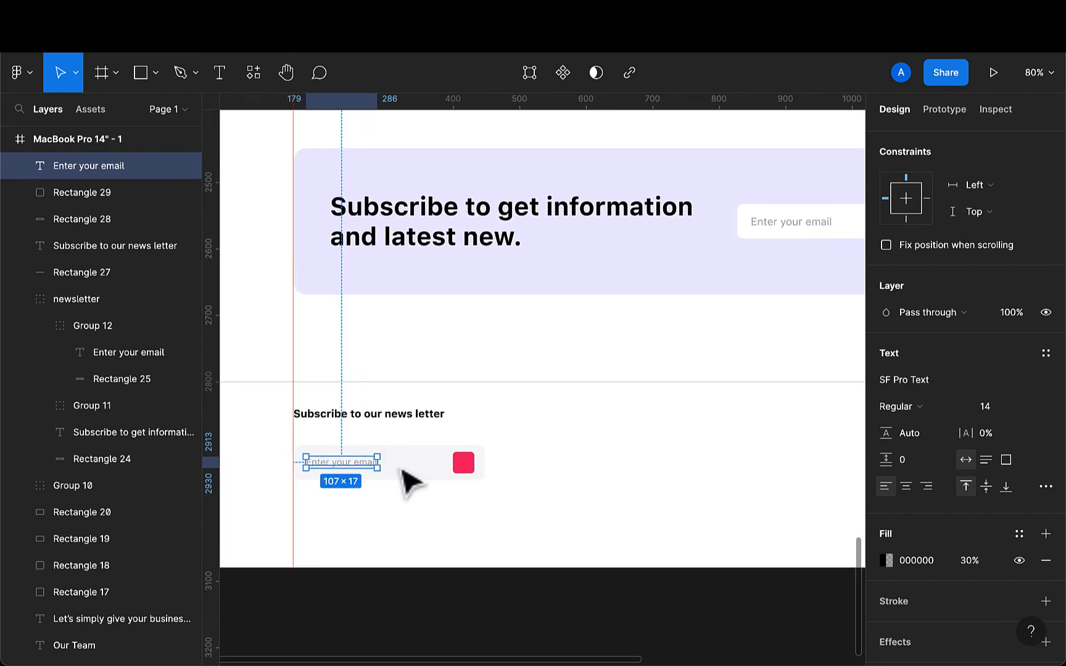
scroll(505, 475, left, 1)
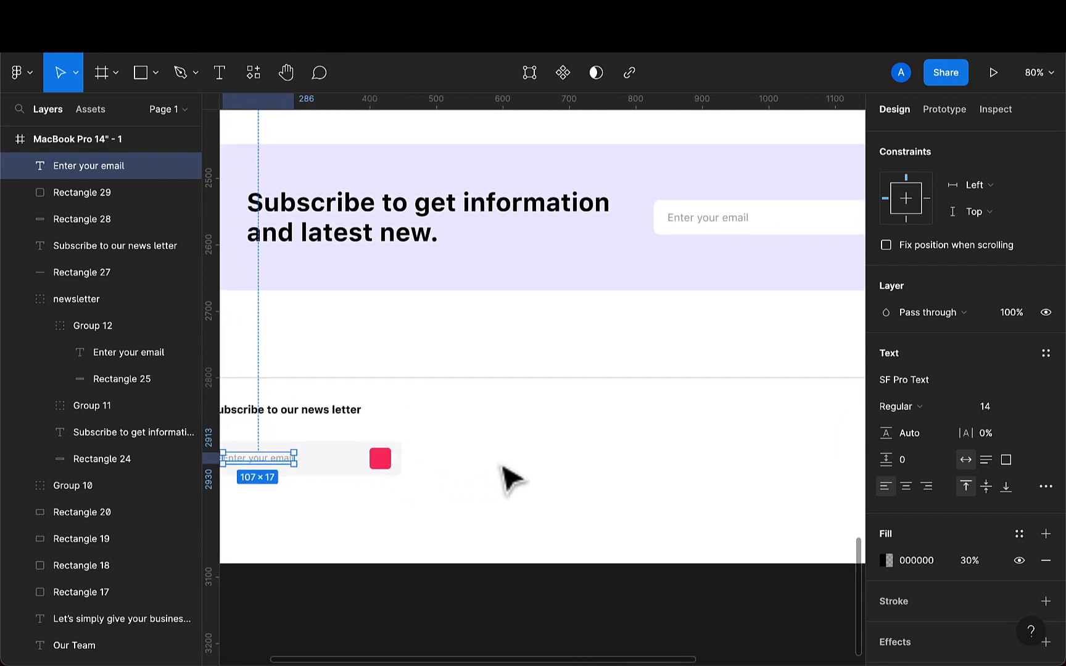
- Add a 'Home' text label to the right of the email field
click(220, 73)
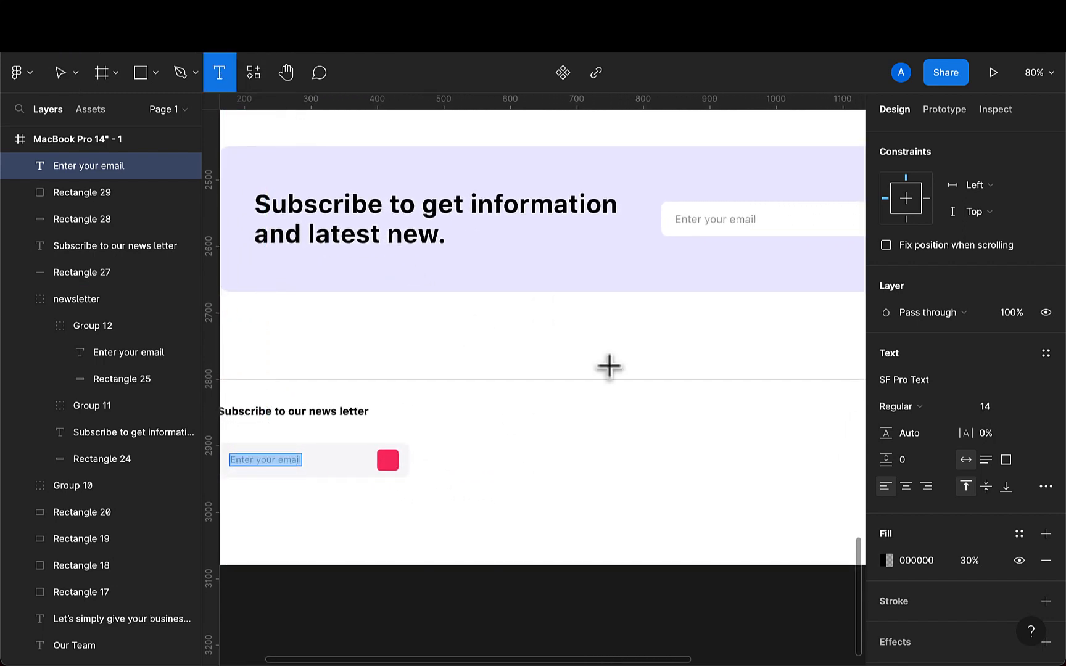
click(516, 439)
text(Home)
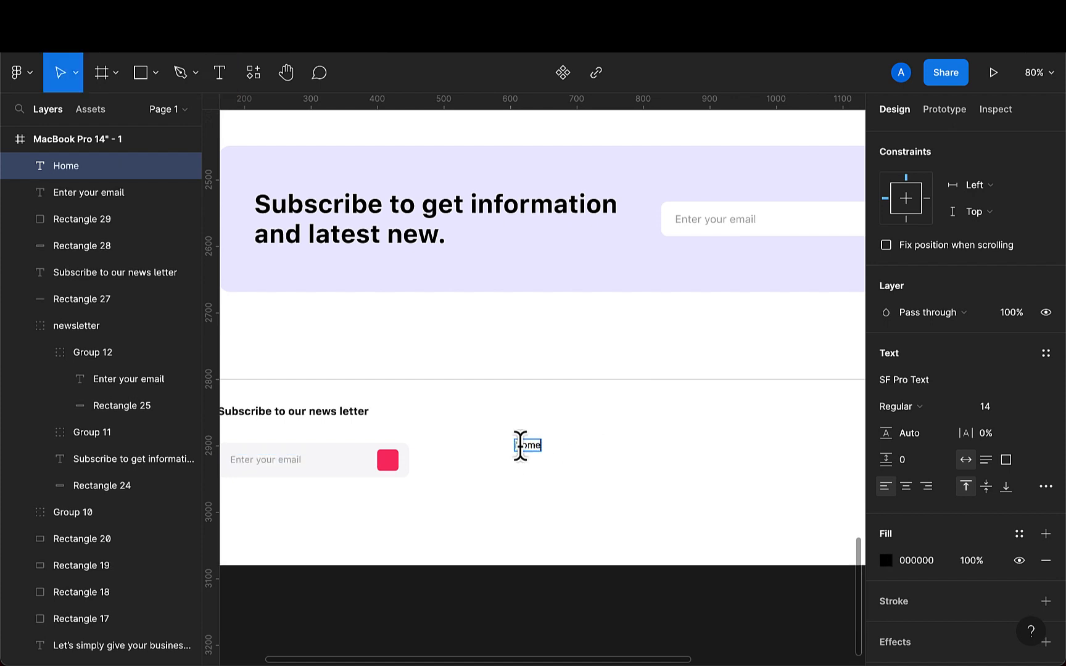
- Set the Home label's font size to 16 and its weight to Bold
key(Escape)
click(997, 412)
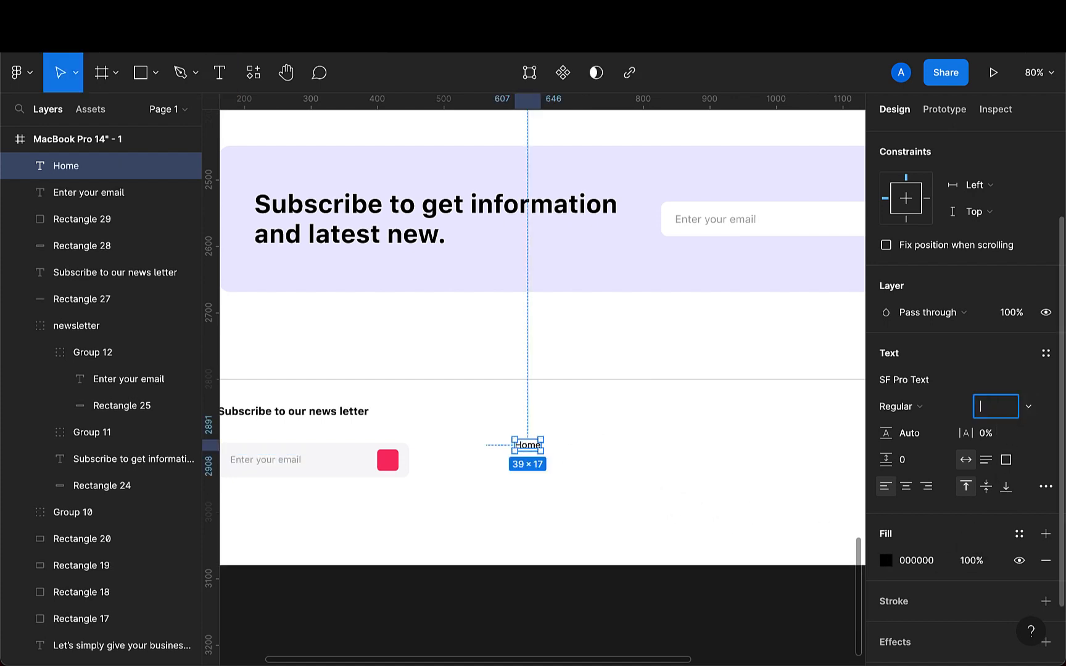
key(Return)
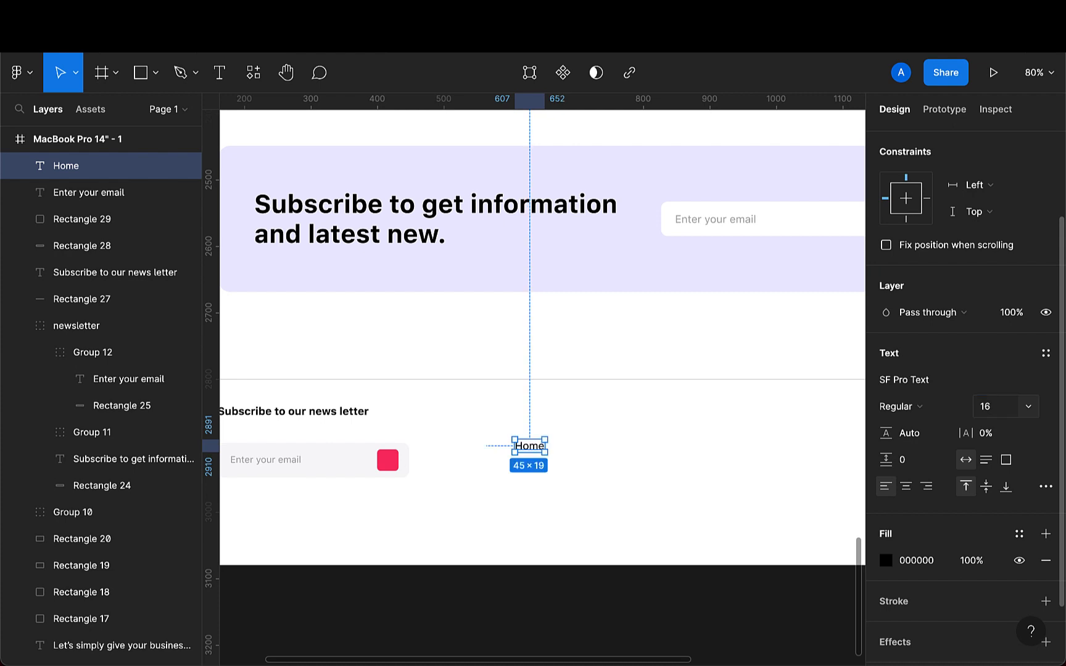
click(921, 406)
click(917, 468)
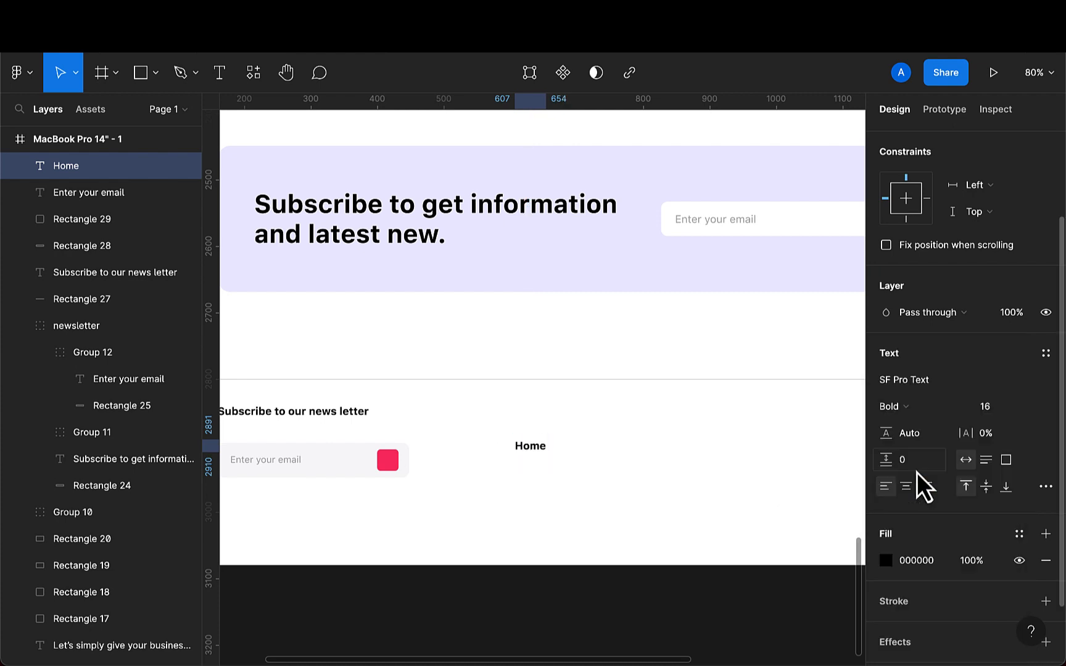
- Nudge the Home label up level with the newsletter heading and add an 'About' text label below it
scroll(594, 487, down, 3)
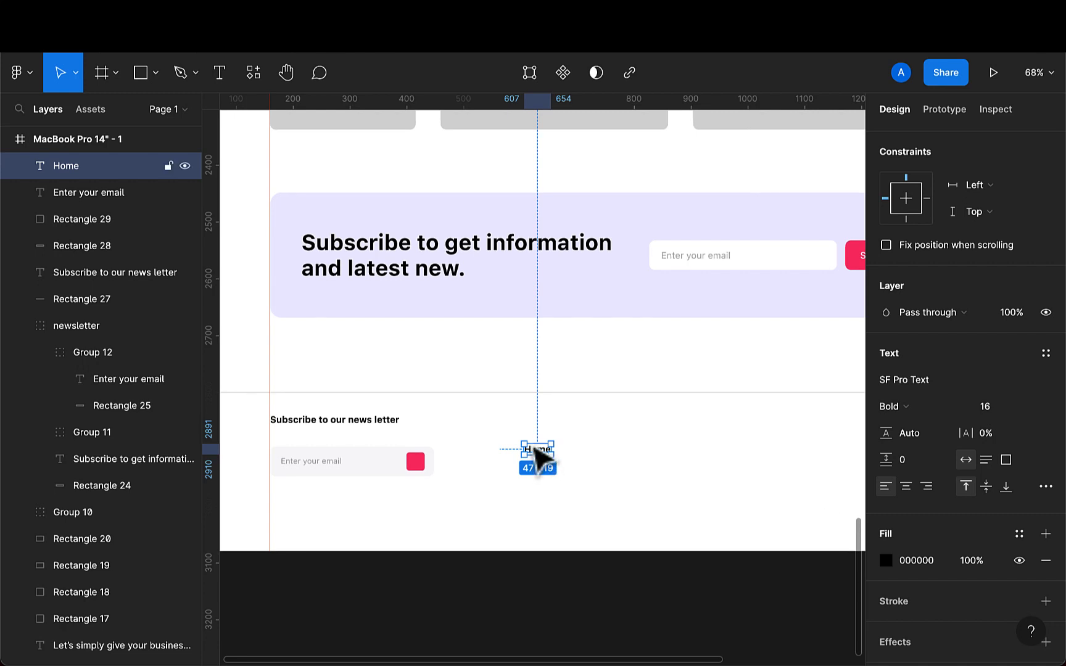
drag(532, 452, 537, 439)
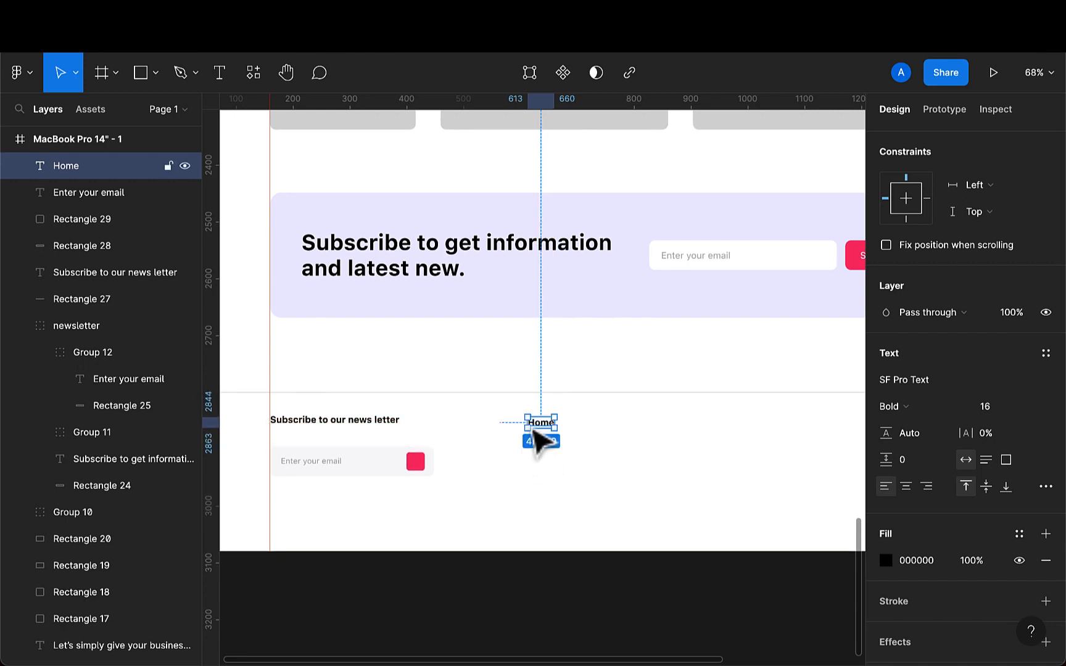
scroll(537, 440, up, 3)
click(218, 74)
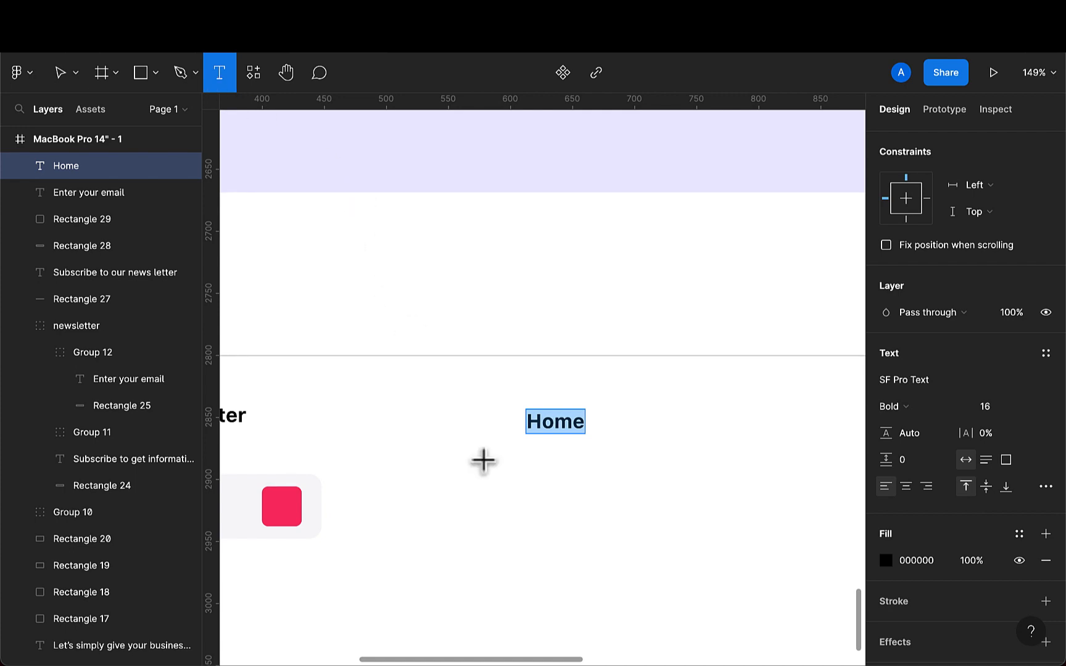
click(537, 485)
text(About)
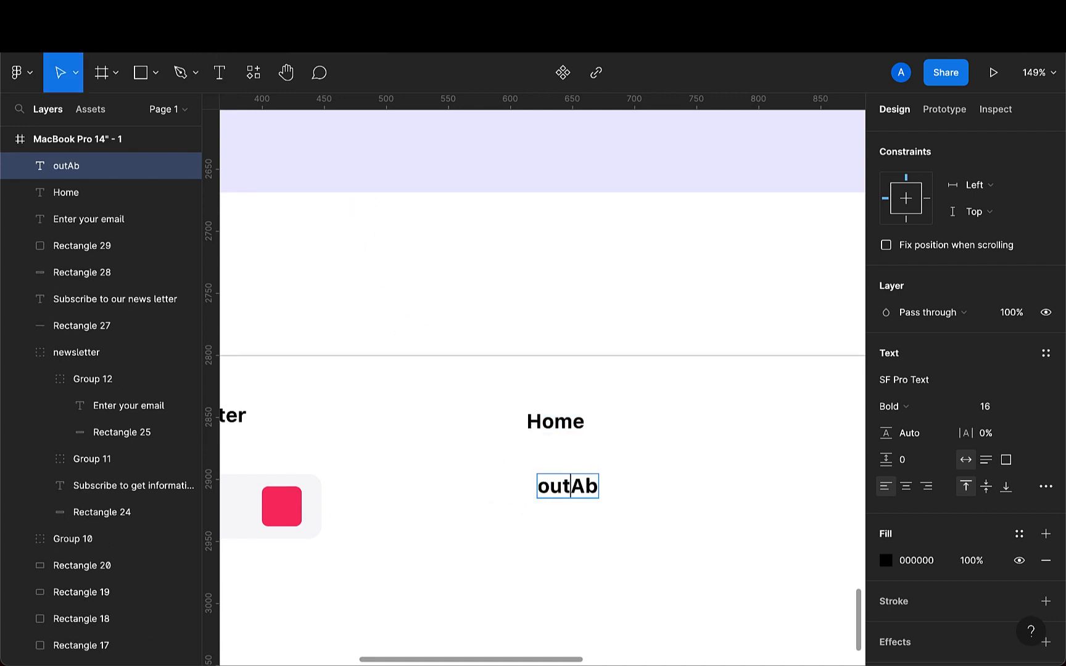
key(BackSpace)
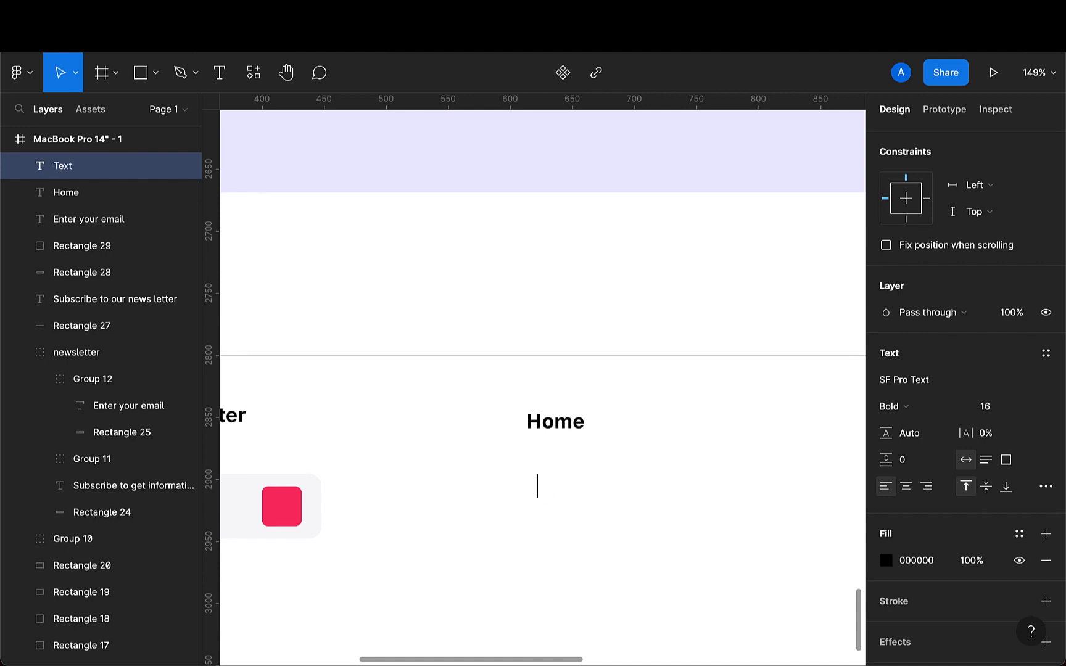
key(Escape)
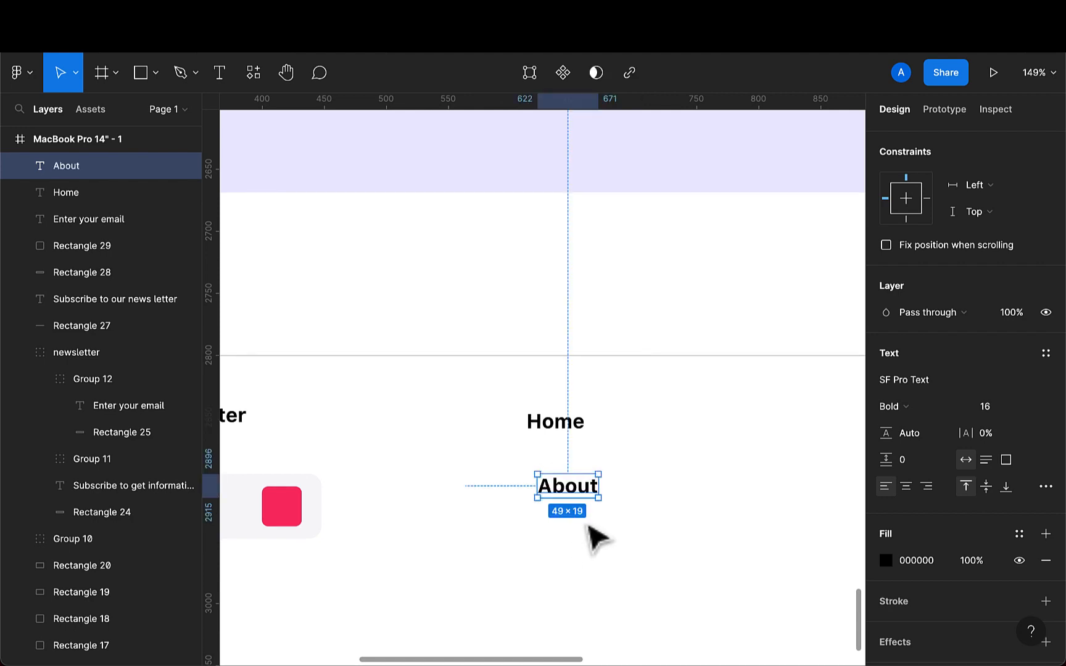
- Duplicate the About label twice, stacking the copies evenly below it
key(ctrl+d)
drag(583, 507, 585, 541)
key(ctrl+d)
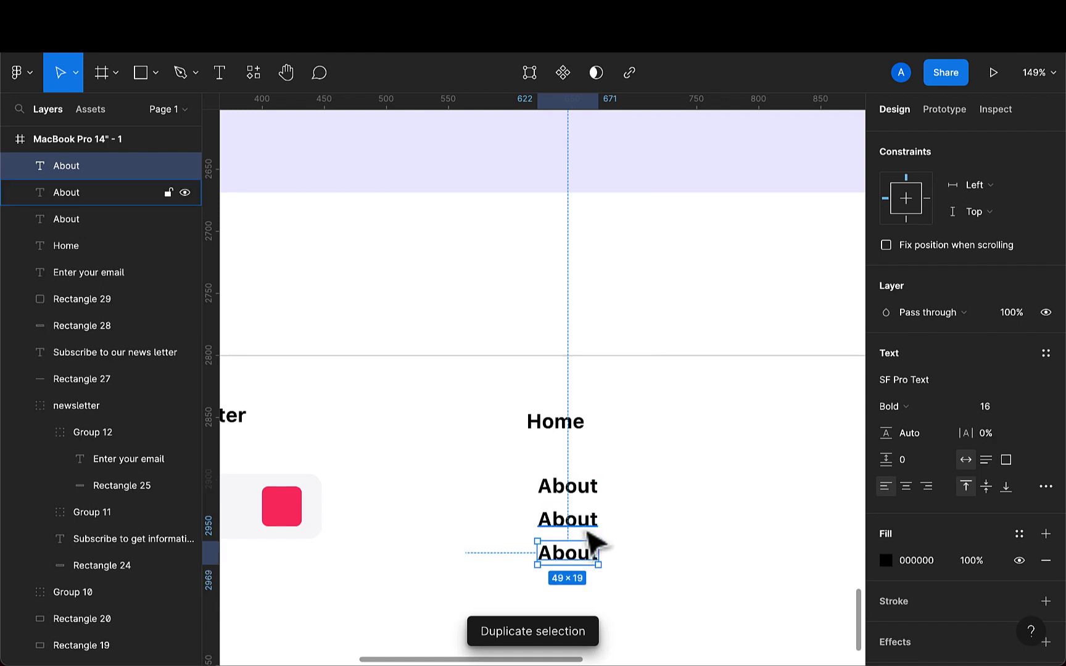
- Rename the two duplicated labels as Contact and Portfolio
double_click(583, 524)
key(BackSpace)
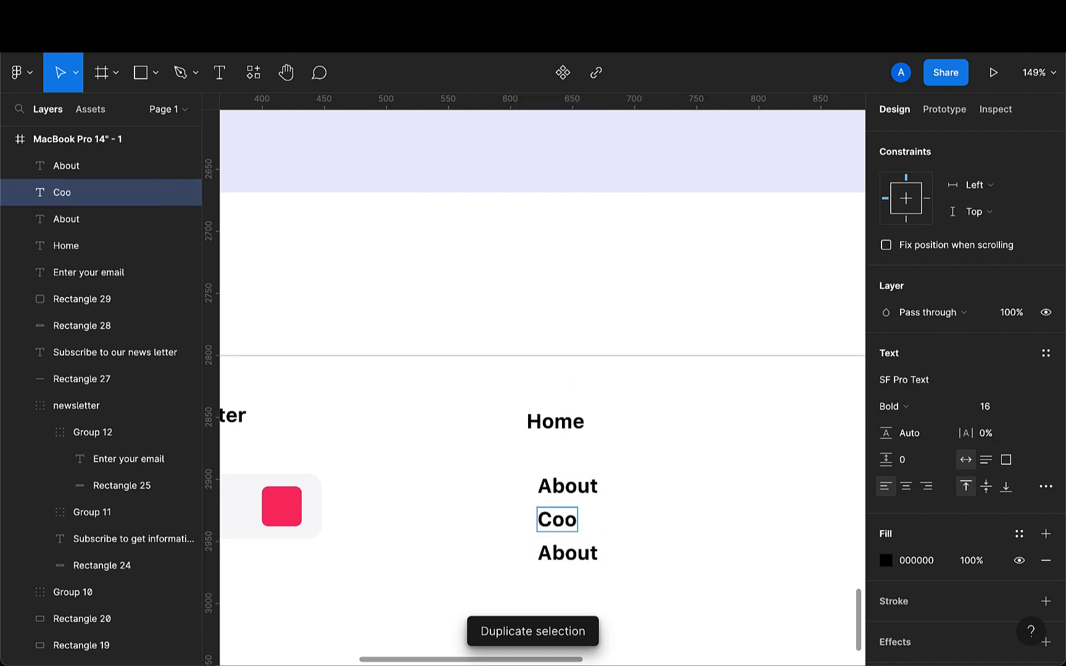
text(Contact)
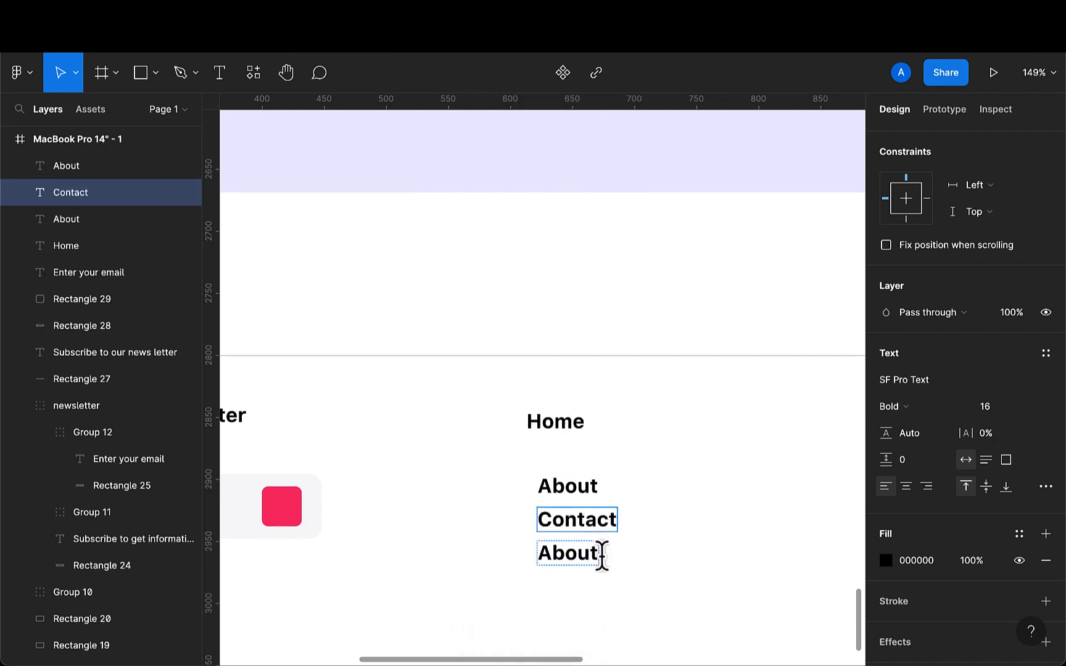
click(590, 553)
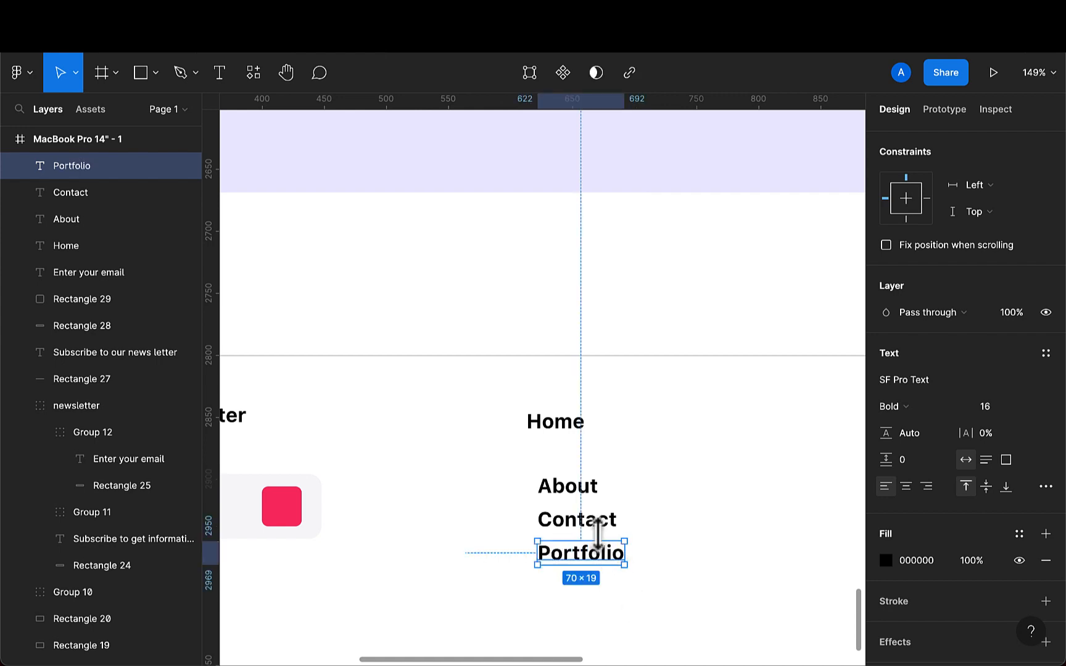
- Set the About, Contact and Portfolio labels to font size 14 and Regular weight
shift+click(593, 524)
shift+click(586, 500)
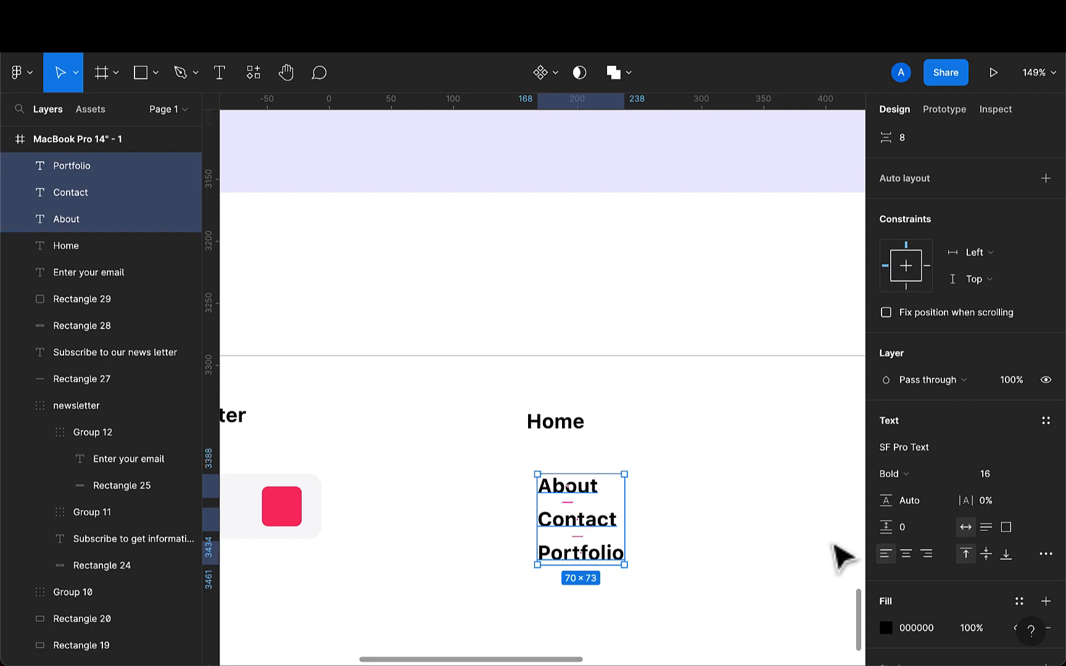
click(995, 481)
text(14)
key(Return)
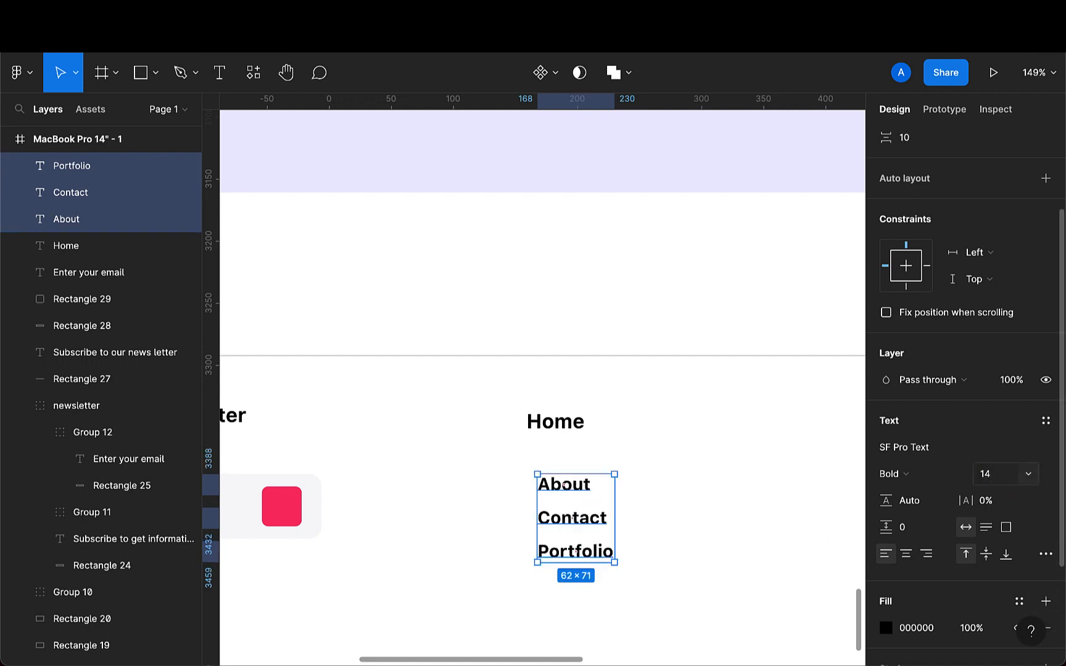
click(897, 474)
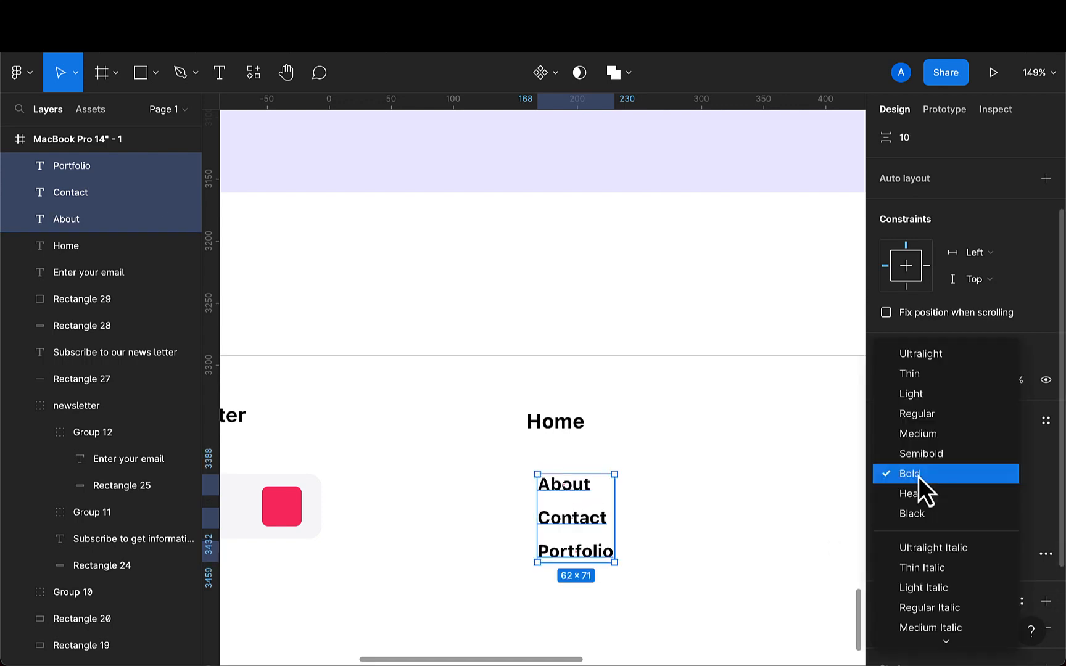
click(924, 424)
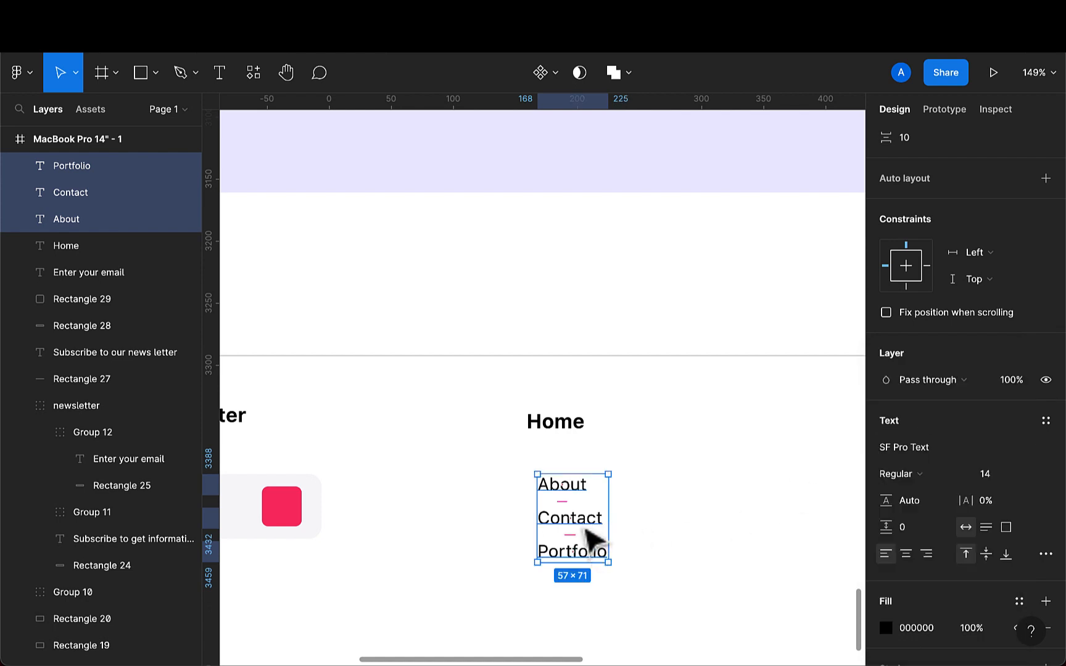
- Move the three link labels under Home, left-aligned with it, and set their fill opacity to 60%
drag(592, 534, 573, 515)
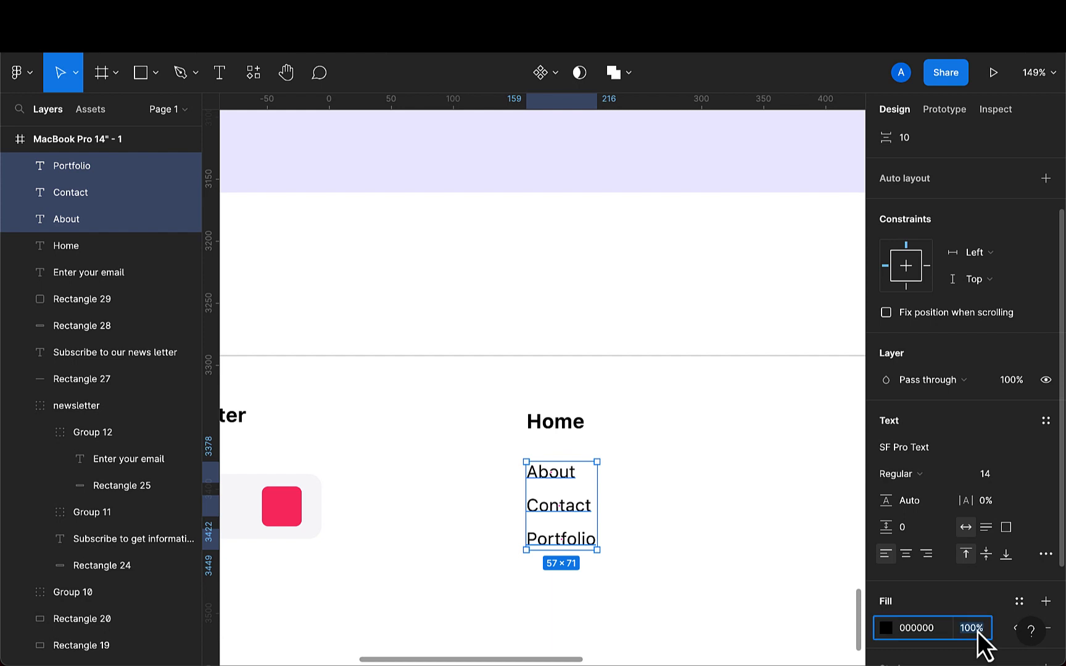
key(Return)
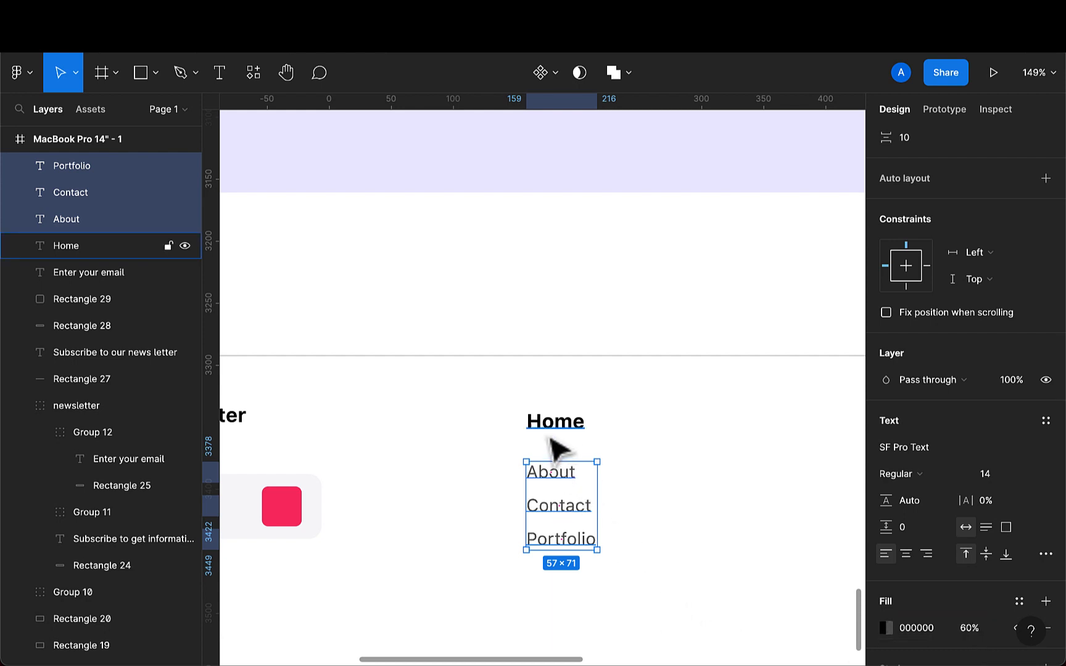
drag(583, 551, 574, 543)
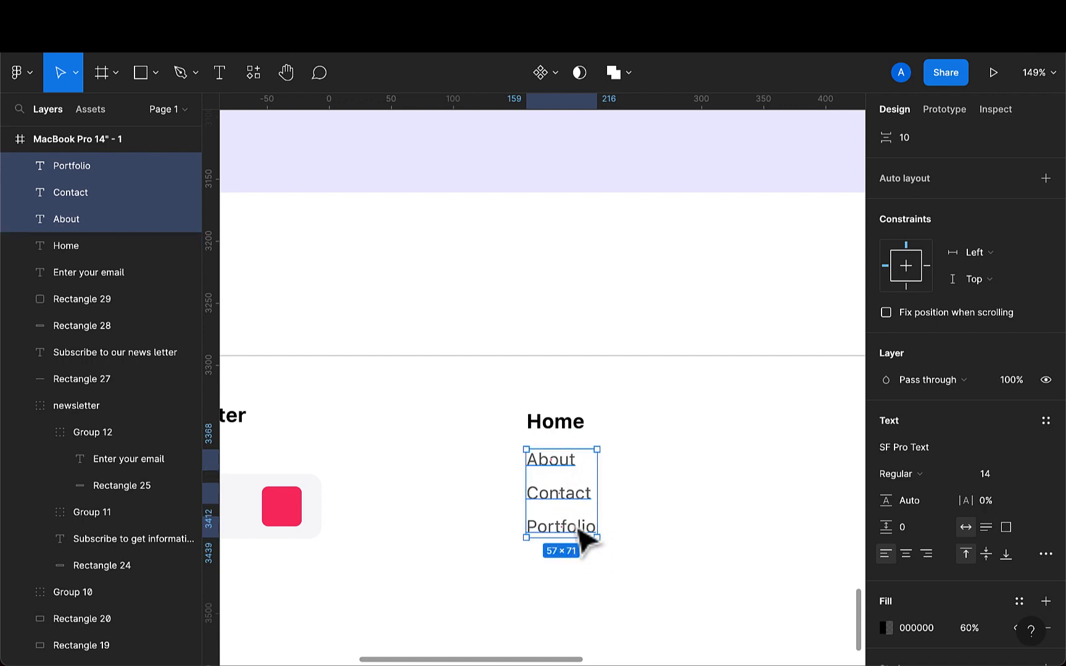
- Distribute vertical spacing evenly across Home and its three links, and group them into one column
shift+click(559, 439)
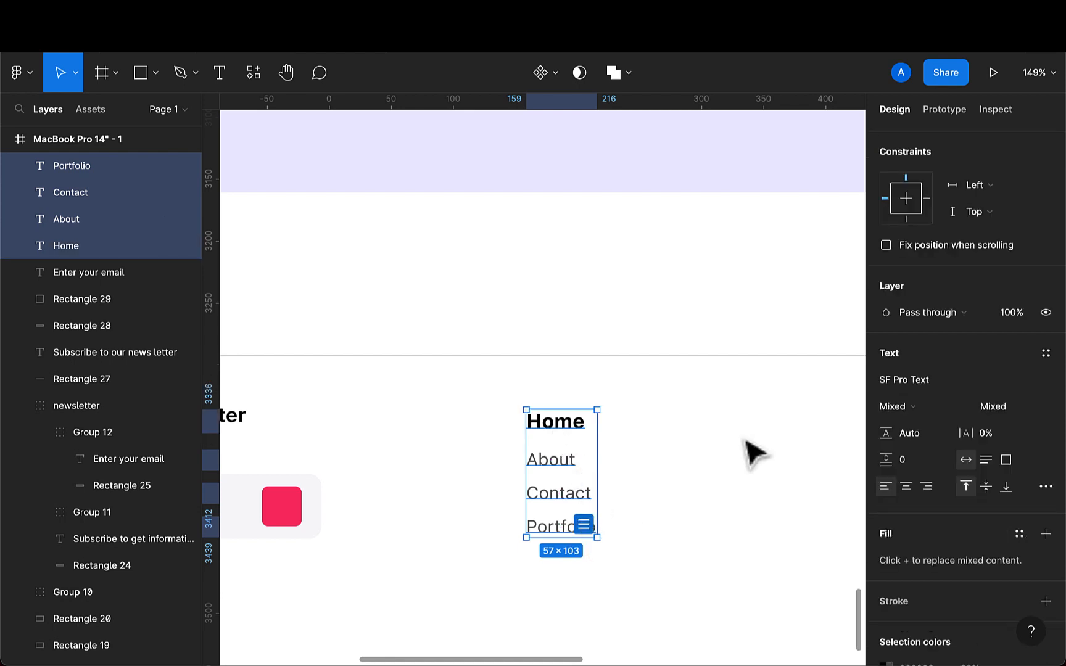
scroll(908, 356, up, 5)
click(1044, 140)
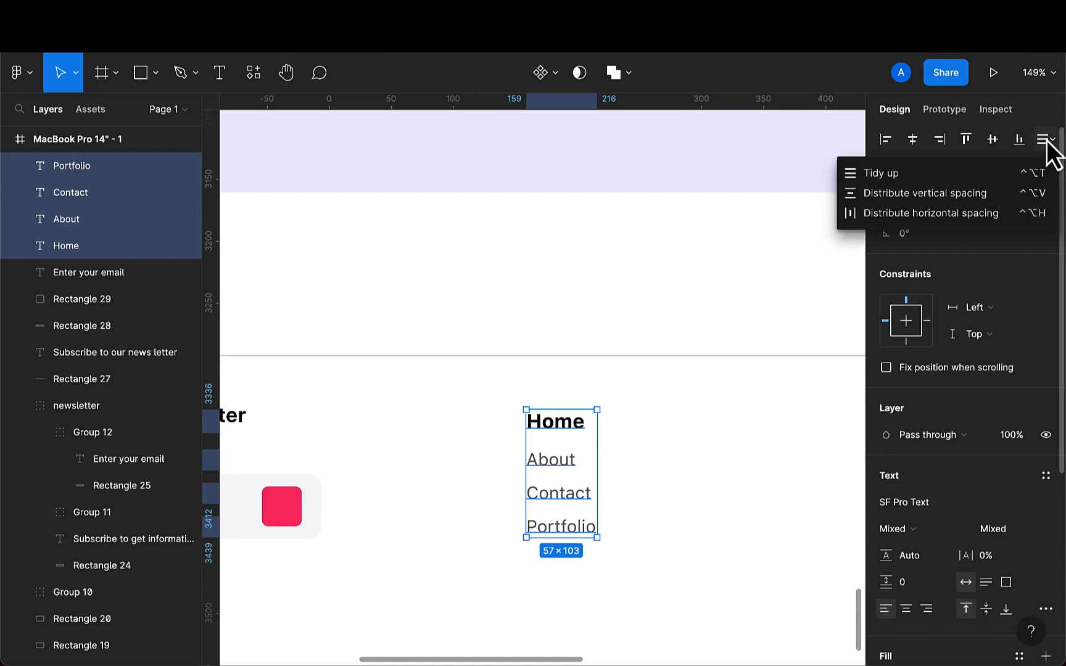
click(1019, 192)
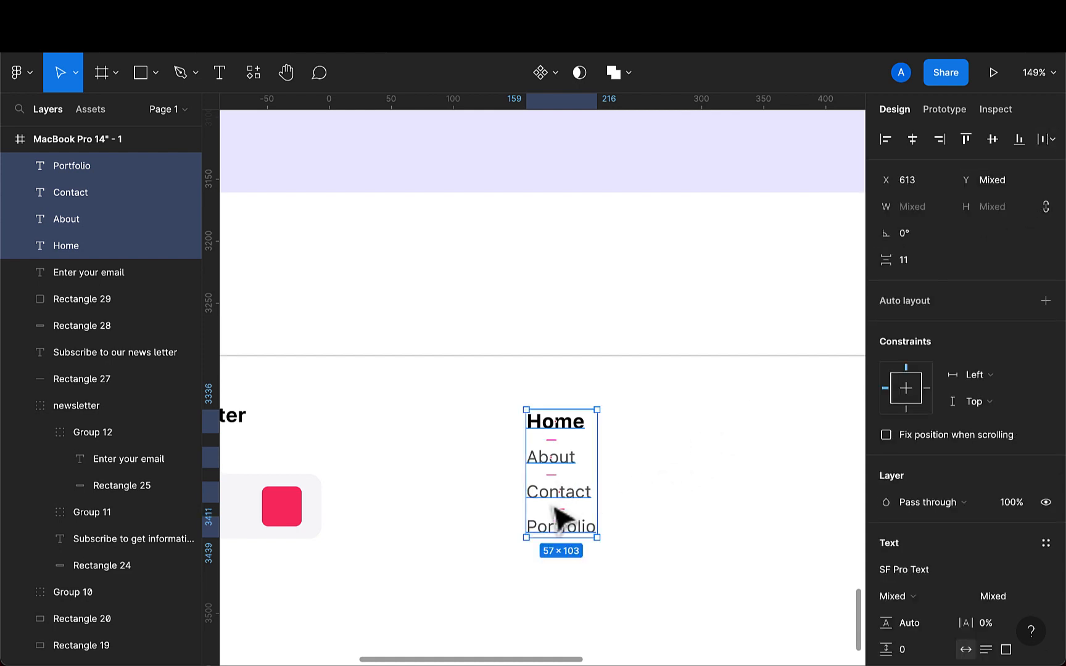
key(ctrl+g)
scroll(561, 518, down, 5)
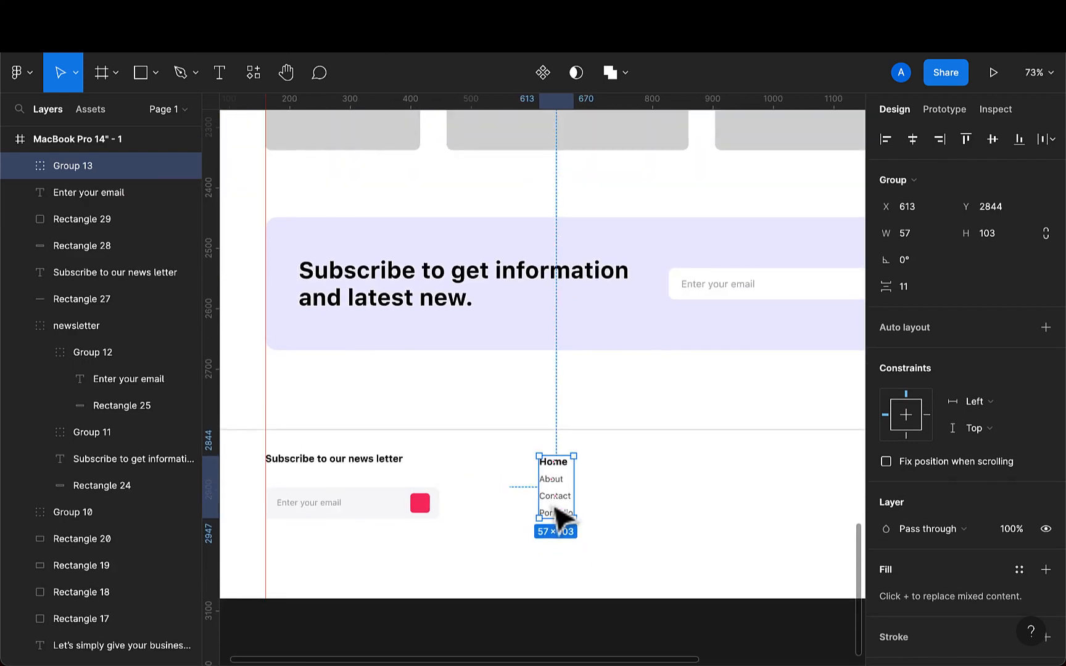
- Duplicate the link column three times, spacing the copies evenly to the right
key(ctrl+d)
drag(561, 512, 645, 520)
key(ctrl+d)
key(ctrl+d)
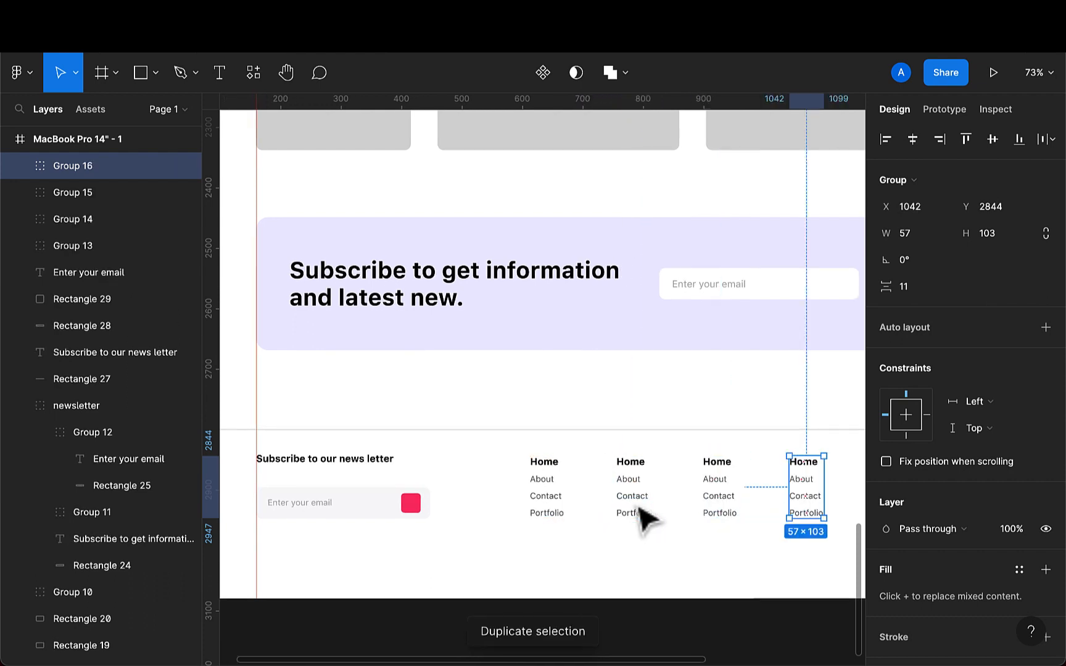
- Rename the second column's heading to Blog
scroll(645, 520, right, 5)
click(500, 481)
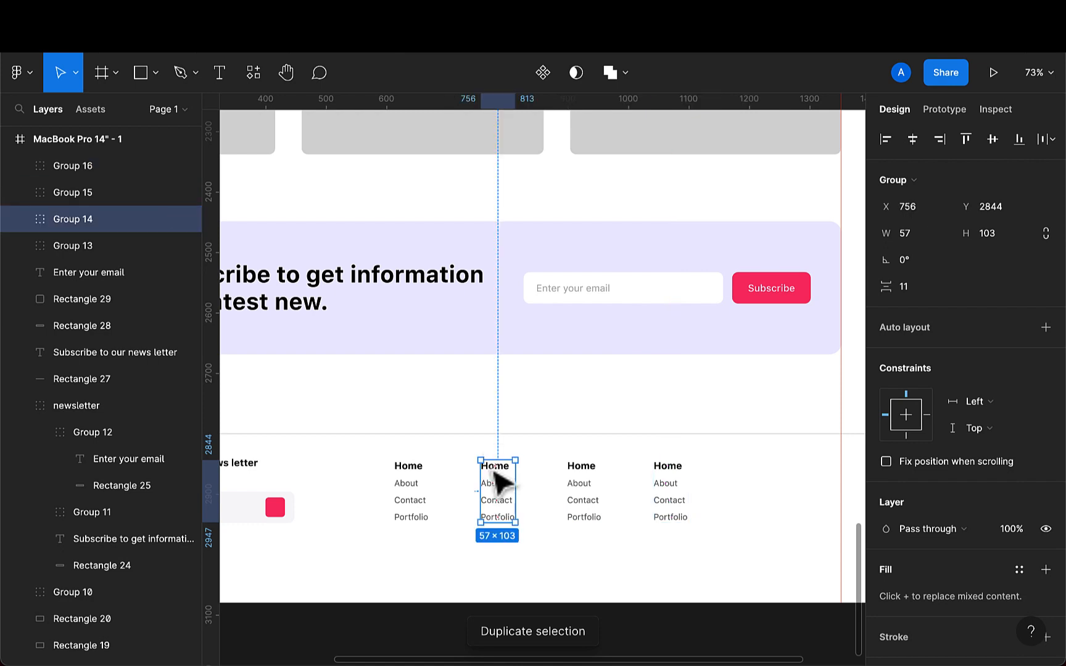
double_click(495, 470)
double_click(497, 466)
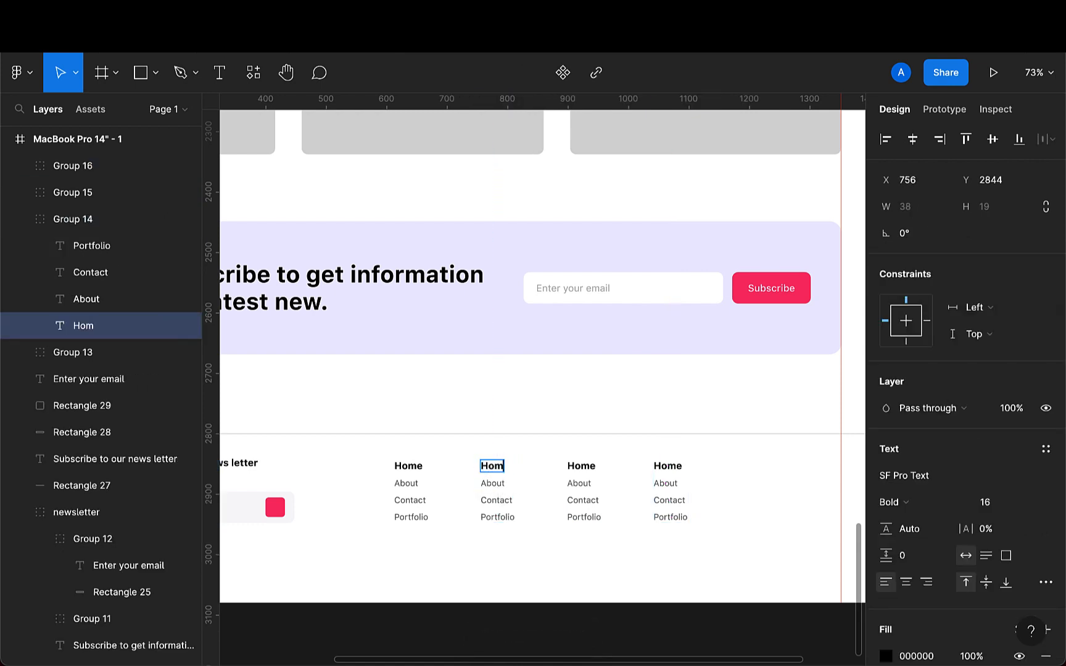
key(BackSpace)
key(BackSpace)
key(BackSpace)
text(Bl)
- Rename the second column's first link to News
double_click(497, 484)
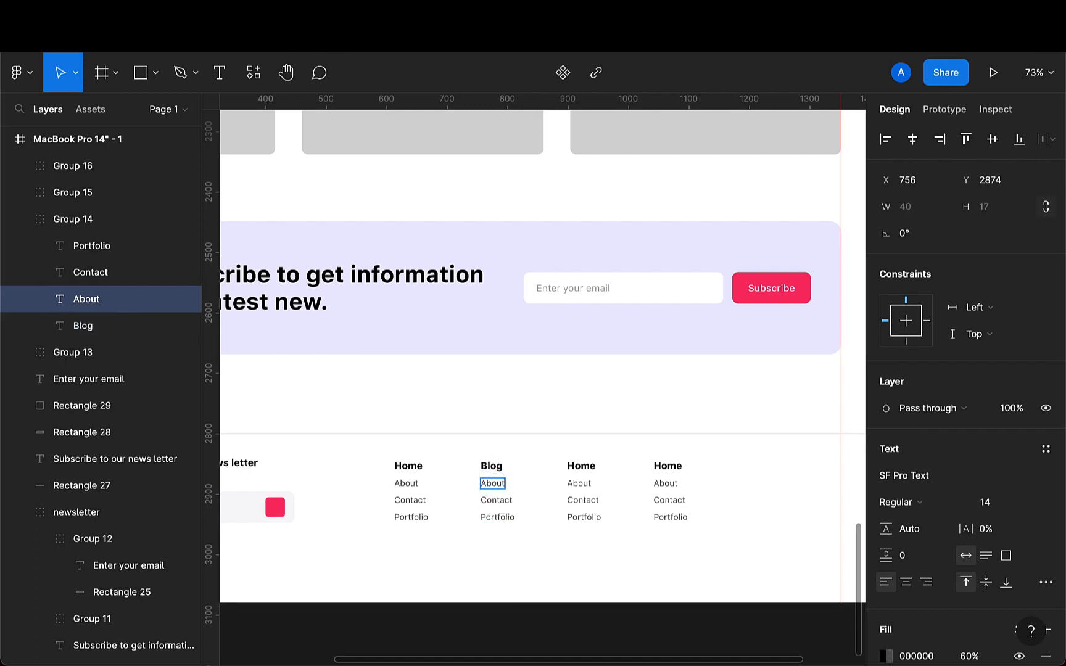
key(BackSpace)
key(BackSpace)
key(BackSpace)
text(Bew)
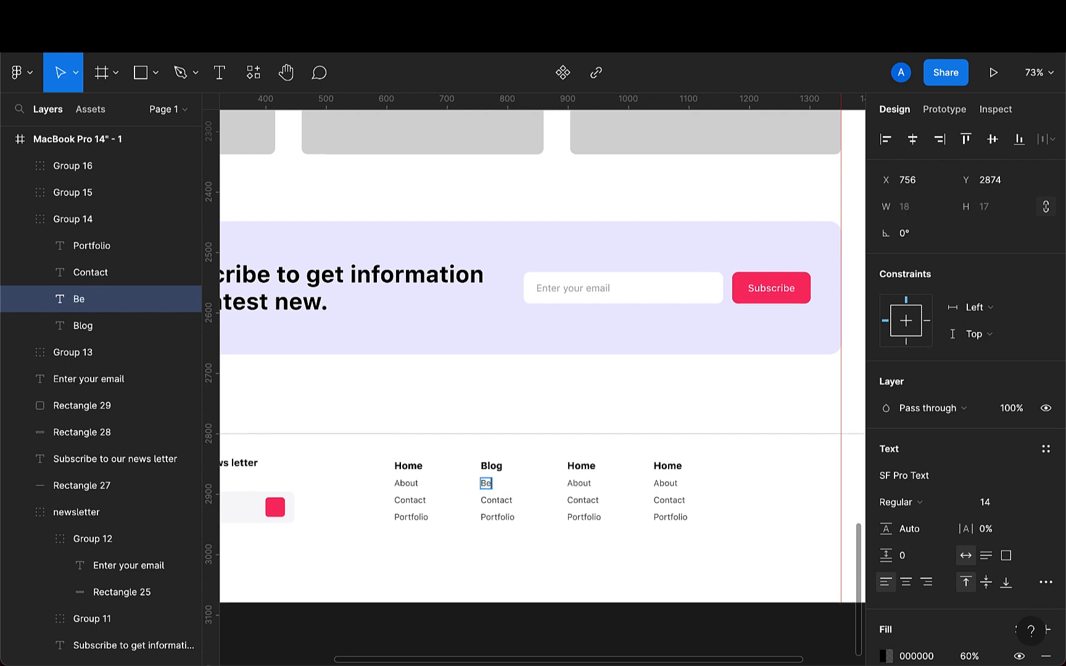
key(BackSpace)
key(BackSpace)
key(BackSpace)
text(News)
- Rename the second column's remaining links to Designs and Latest Trends
click(501, 505)
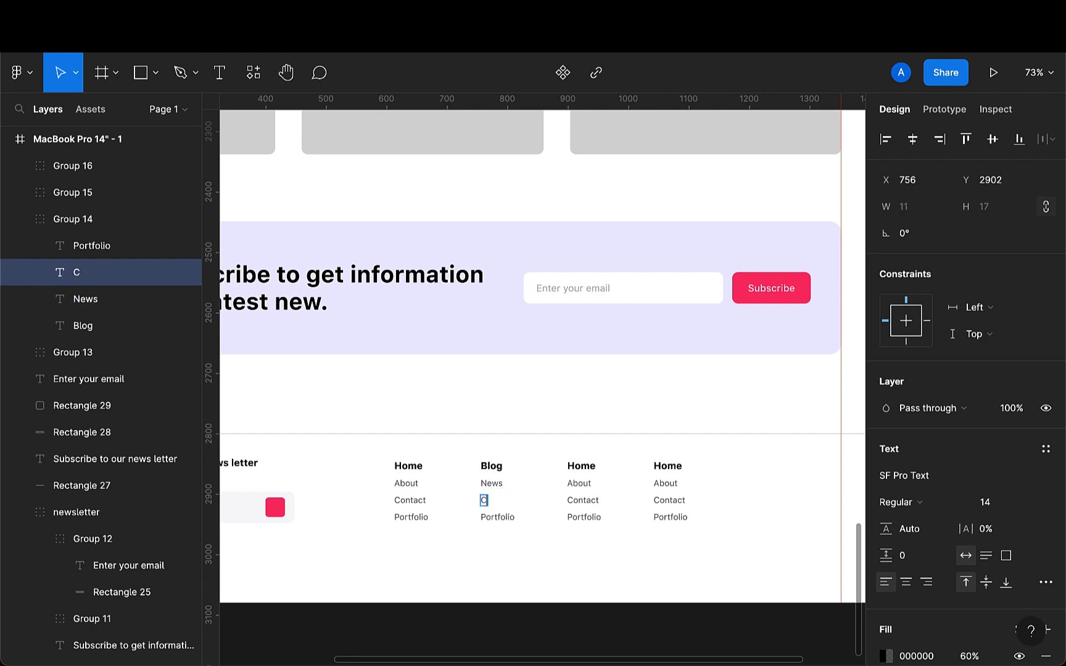
key(BackSpace)
text(Designs)
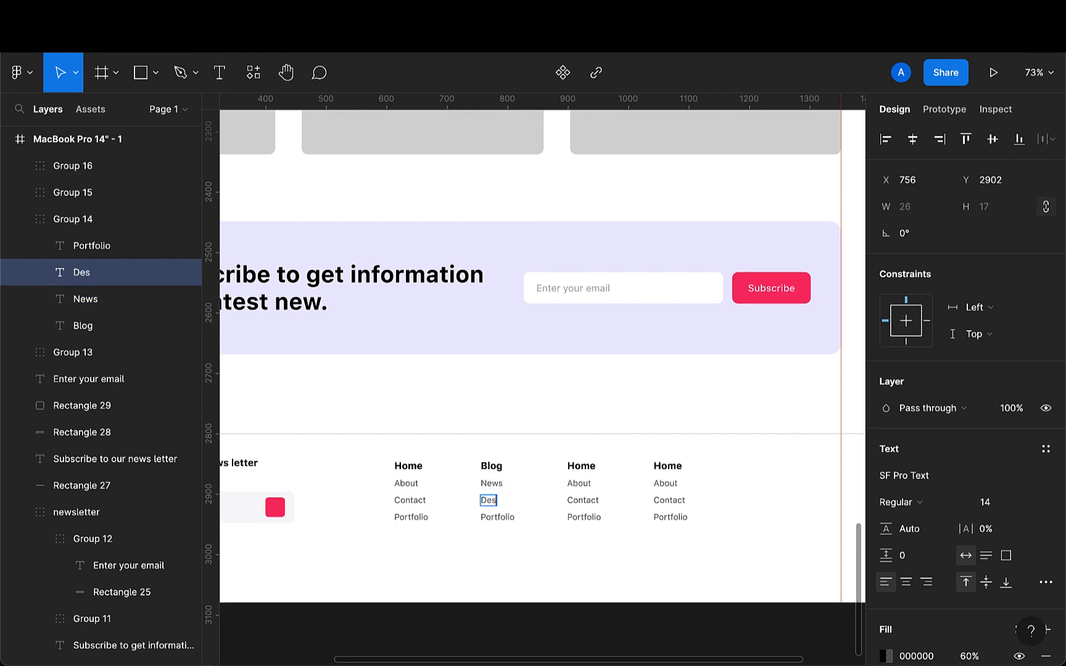
click(508, 520)
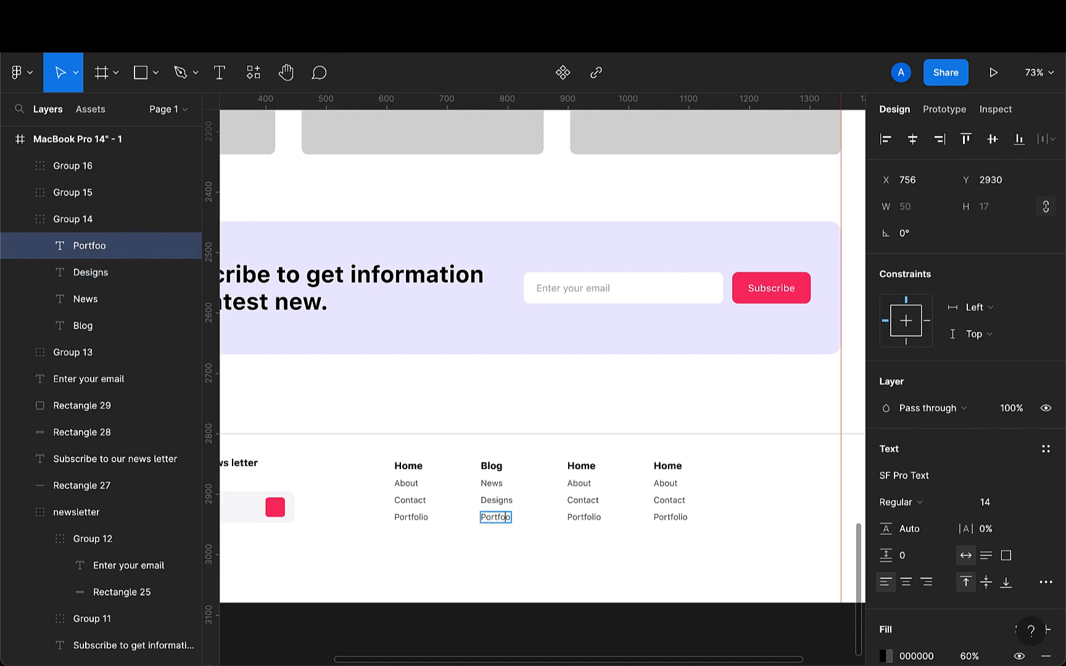
key(BackSpace)
key(BackSpace)
key(BackSpace)
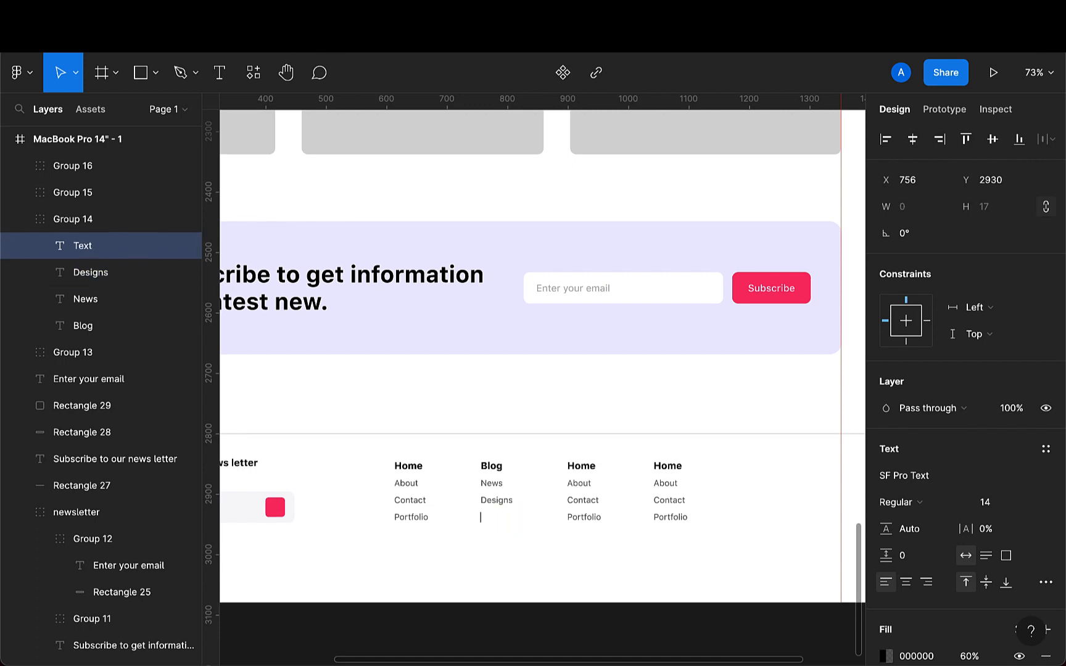
text(Latest trends)
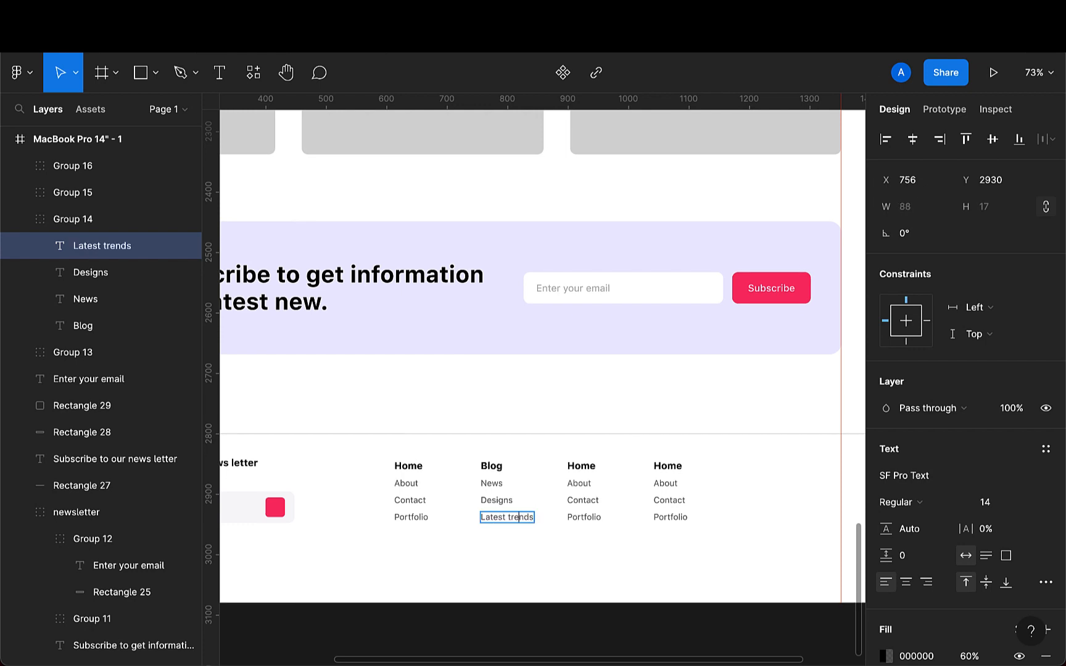
text(T)
- Rename the third column's heading to Pages
double_click(591, 466)
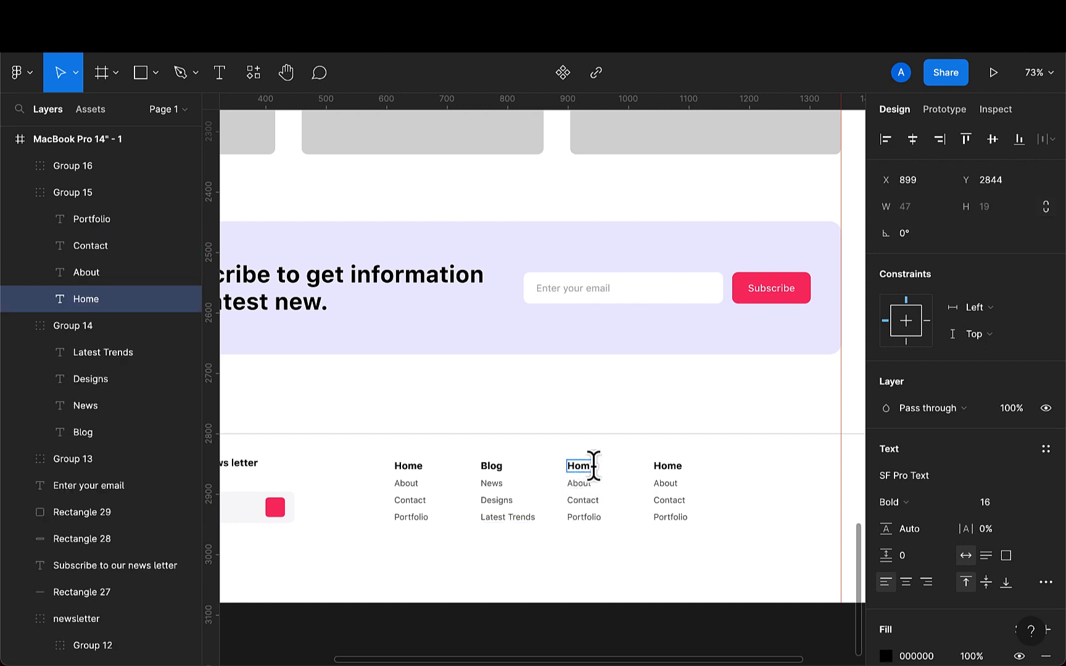
key(BackSpace)
key(BackSpace)
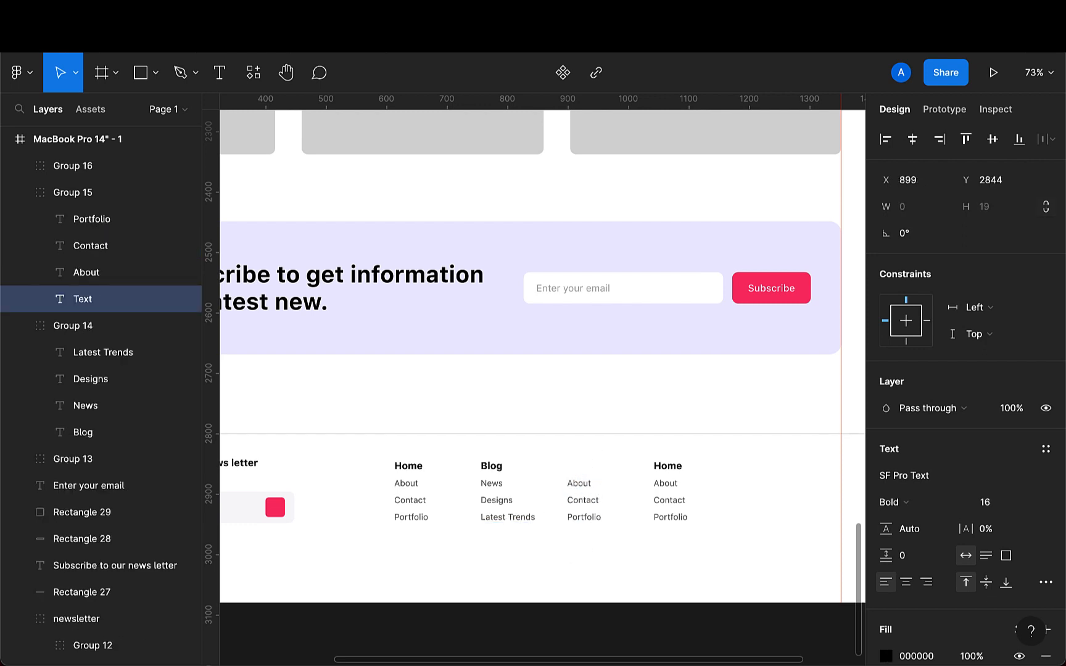
text(Pages)
- Rename the third column's first link to Pricing
double_click(581, 483)
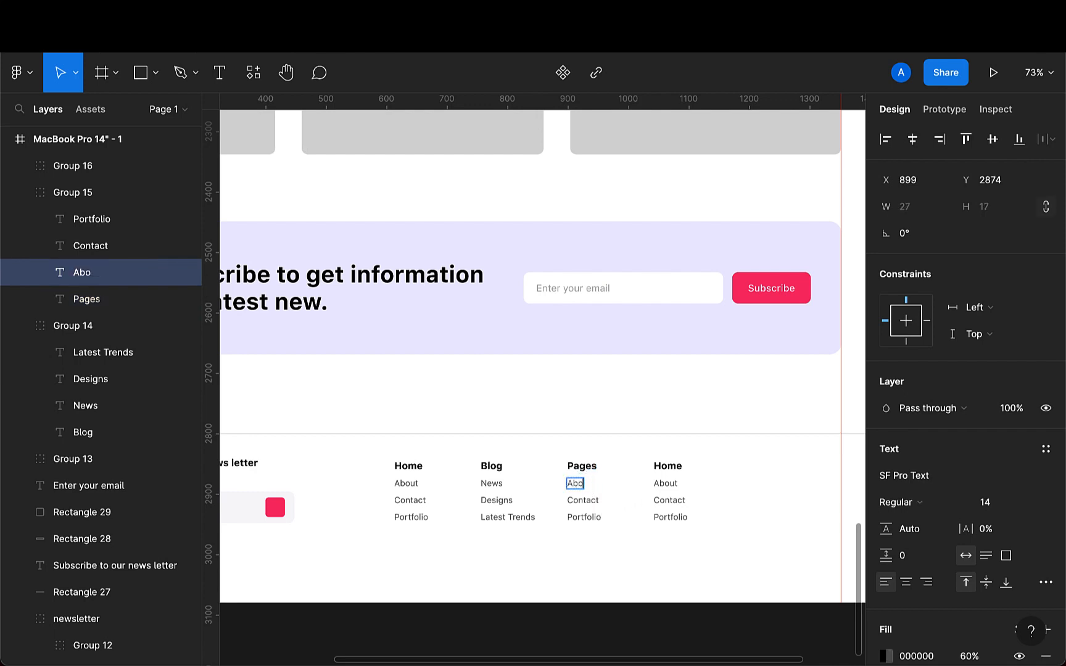
key(BackSpace)
key(BackSpace)
key(BackSpace)
text(Prici)
- Rename the third column's remaining links to Services and Career
double_click(589, 502)
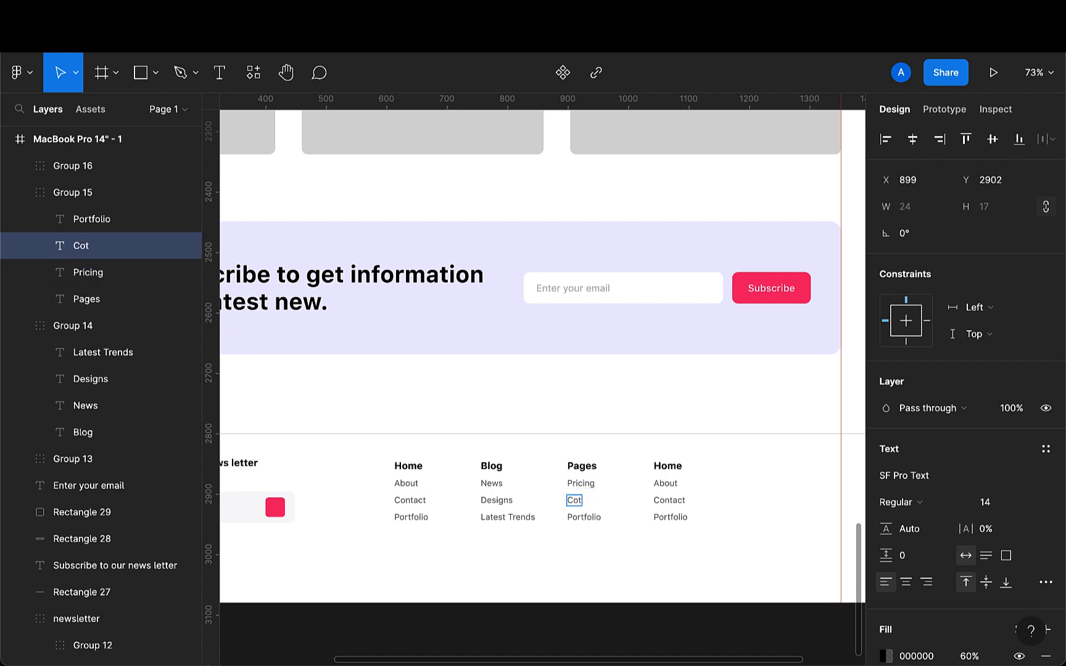
text(C)
key(BackSpace)
text(Services)
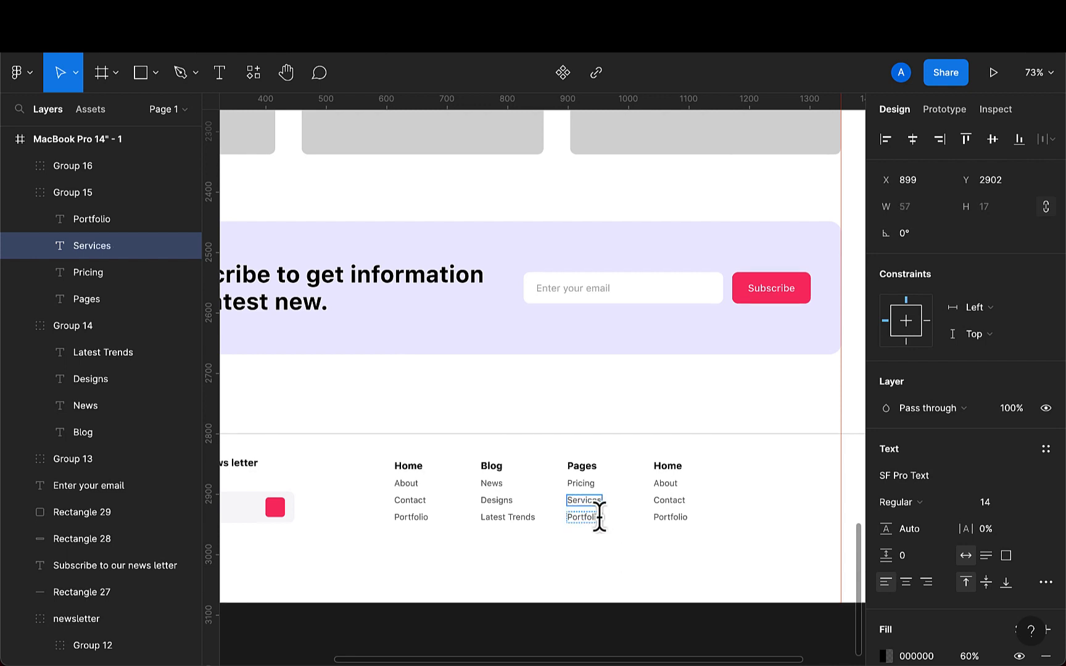
click(596, 516)
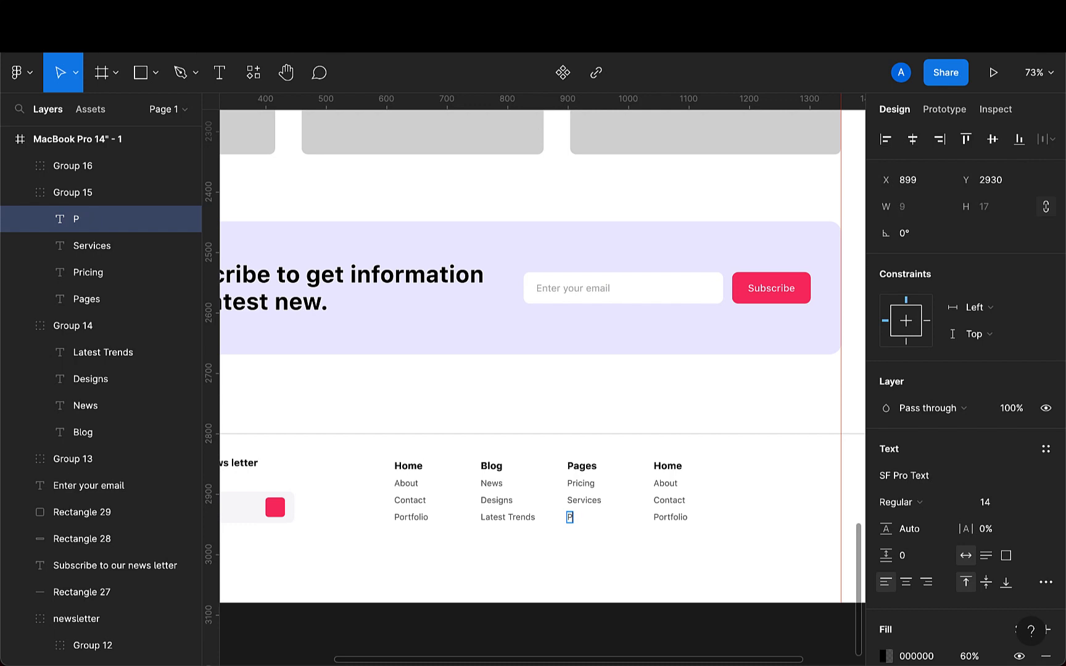
key(BackSpace)
text(Career)
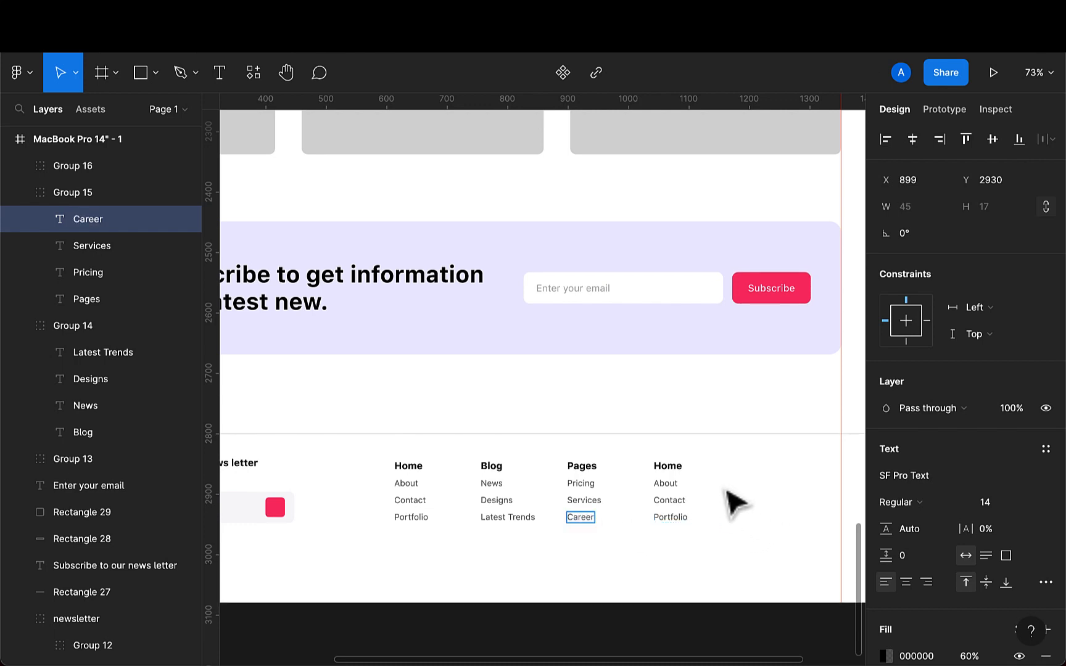
- Rename the fourth column's heading to Company
click(668, 467)
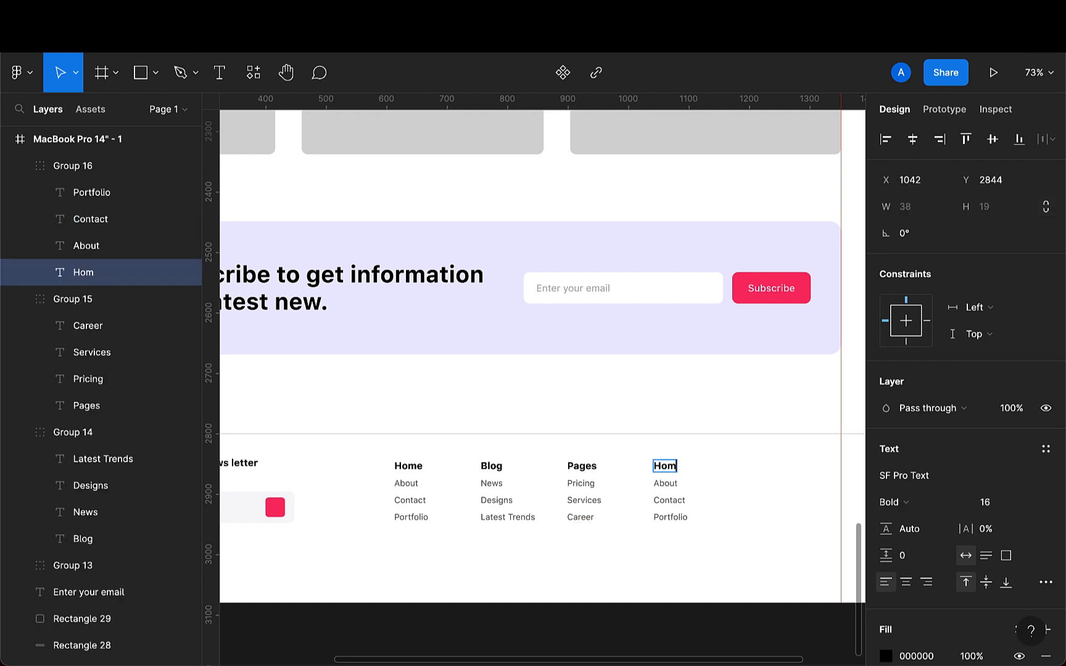
key(BackSpace)
key(BackSpace)
key(BackSpace)
text(Company)
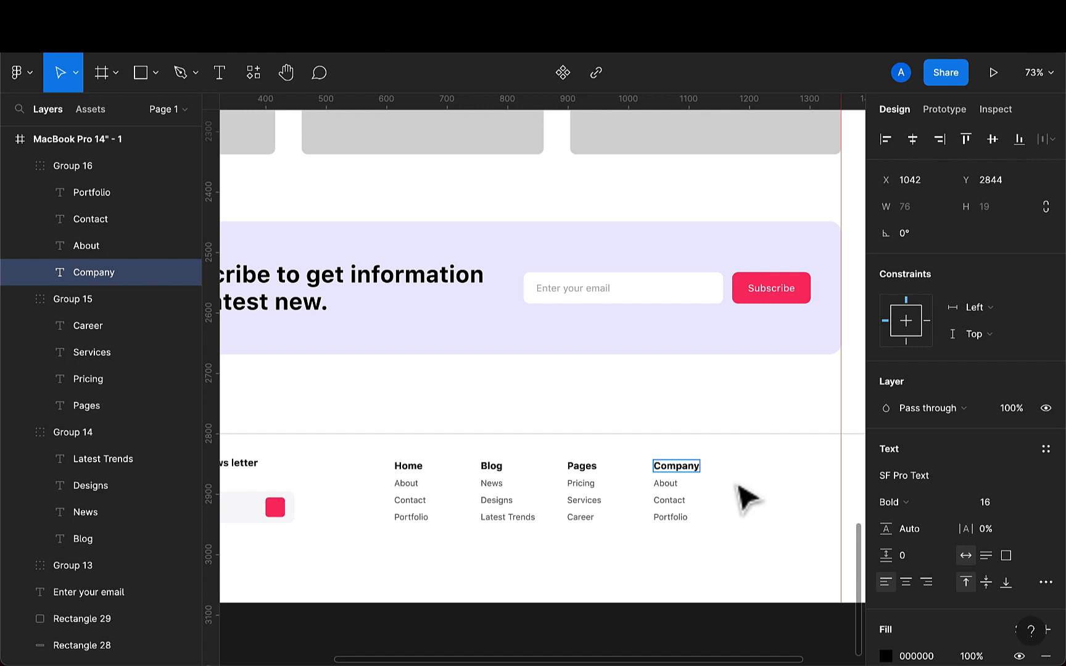
- Rename the fourth column's first two links to About us and FAQ
click(669, 484)
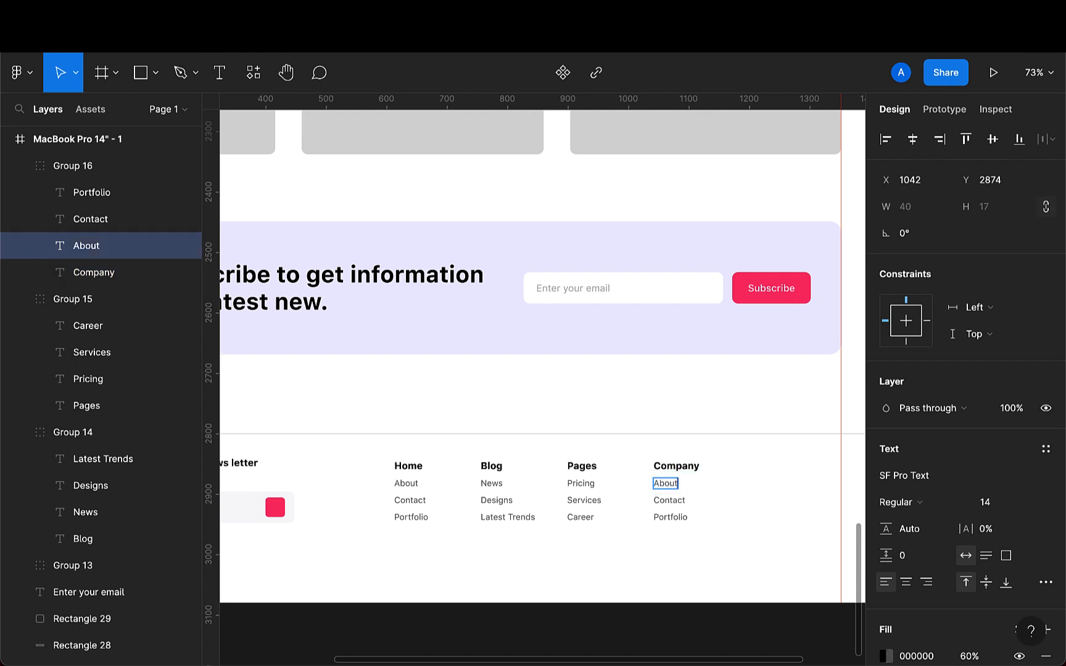
click(673, 501)
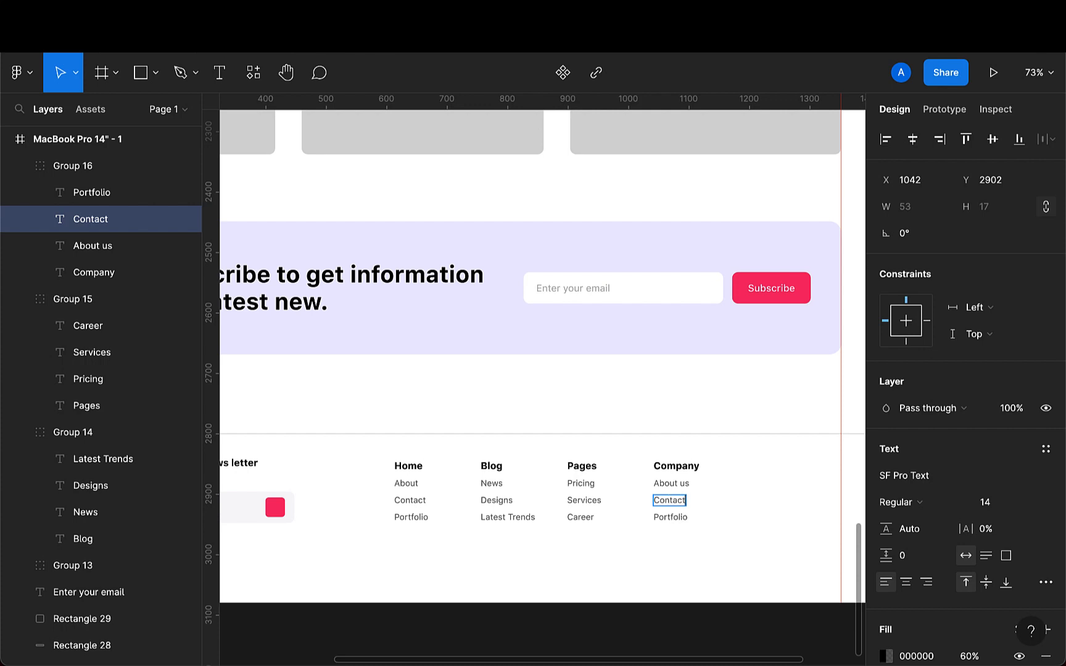
key(BackSpace)
key(BackSpace)
text(FAQ)
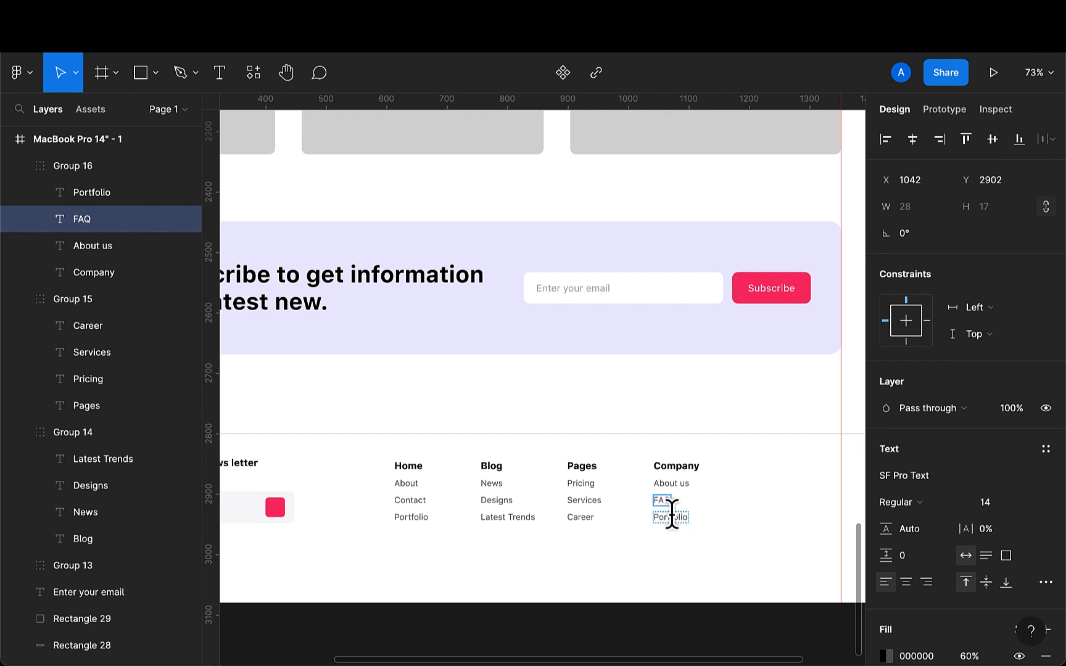
- Rename the fourth column's last link to Policy
click(671, 516)
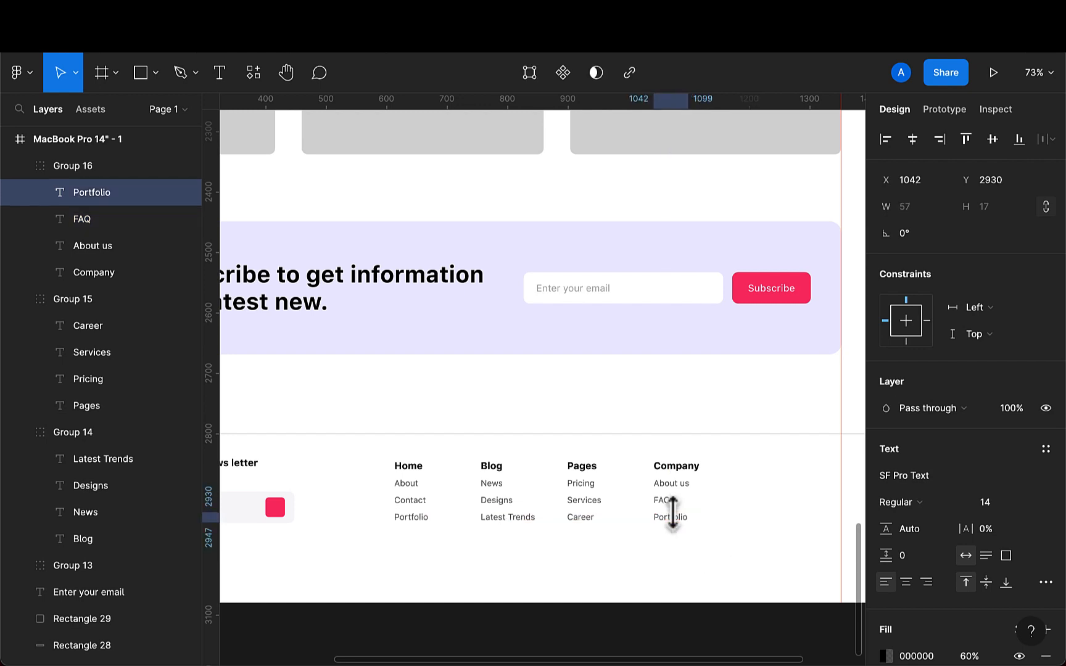
double_click(677, 518)
scroll(677, 518, up, 3)
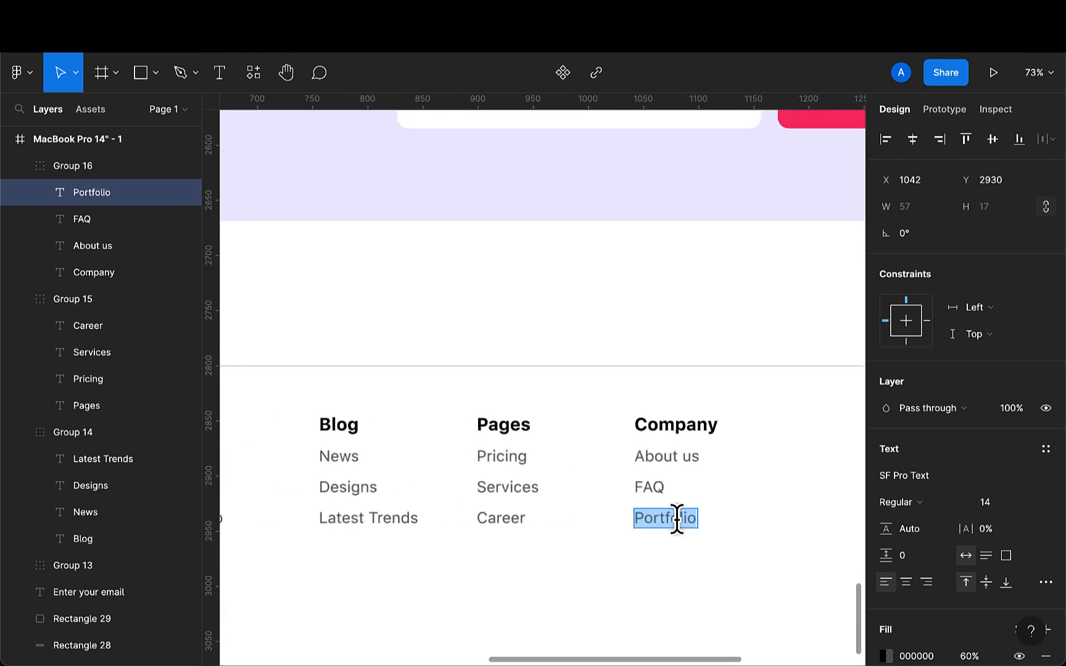
key(Escape)
key(BackSpace)
key(BackSpace)
key(BackSpace)
key(BackSpace)
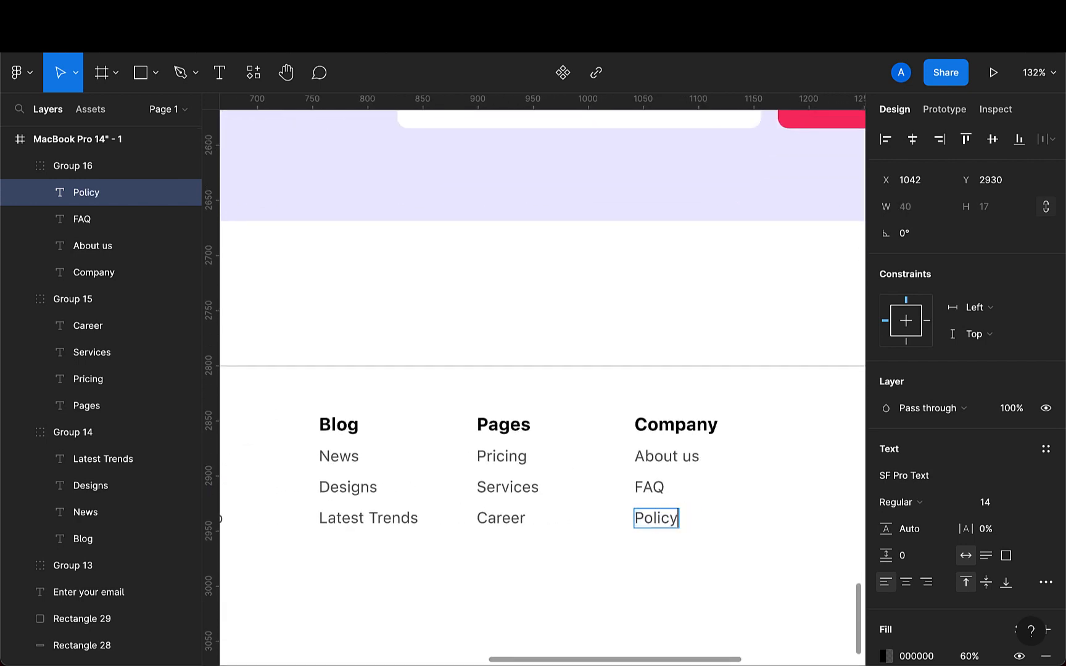
key(Escape)
- Move the Company column to the right, to about x 1225
scroll(685, 591, down, 5)
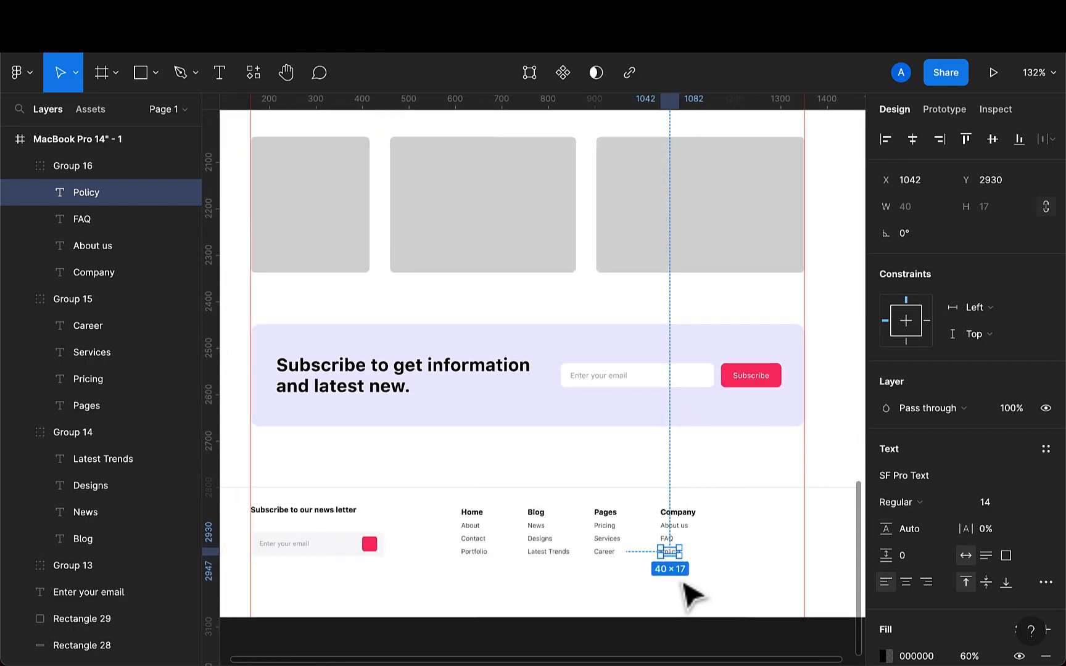
scroll(691, 594, down, 5)
key(Escape)
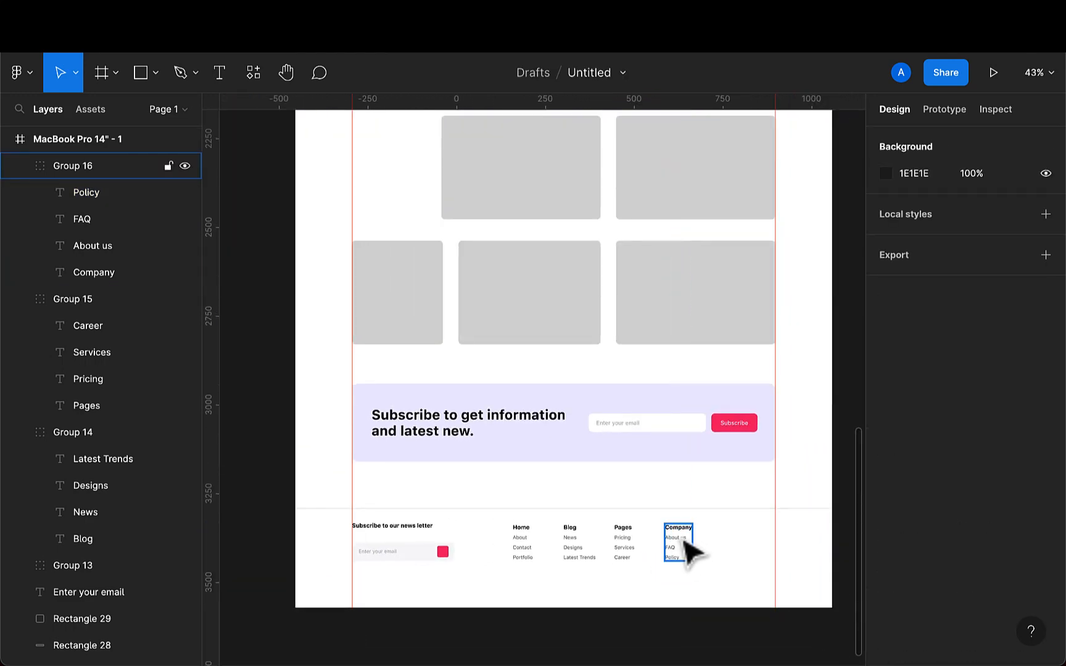
drag(682, 540, 744, 541)
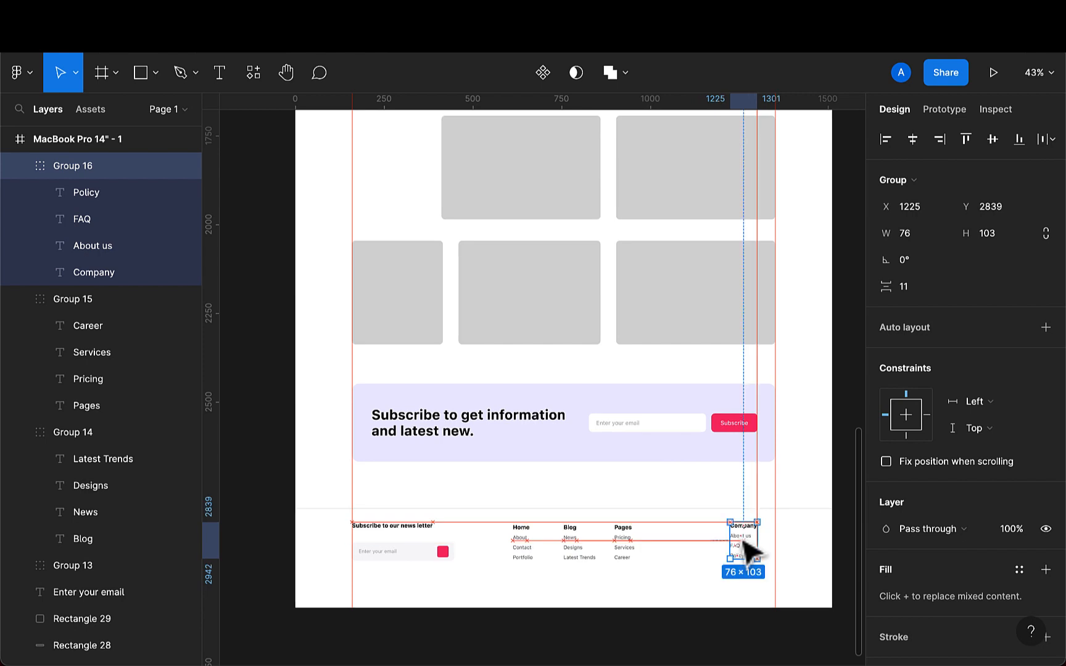
- Select all four link columns and distribute their horizontal spacing evenly
click(631, 557)
shift+click(580, 555)
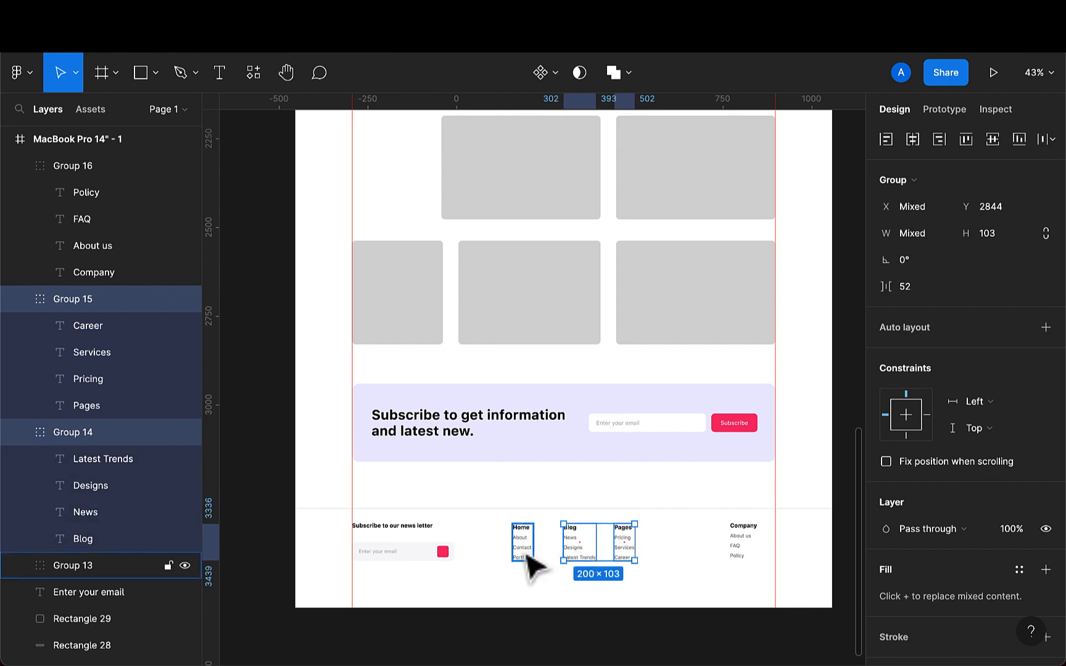
shift+click(526, 555)
shift+click(743, 555)
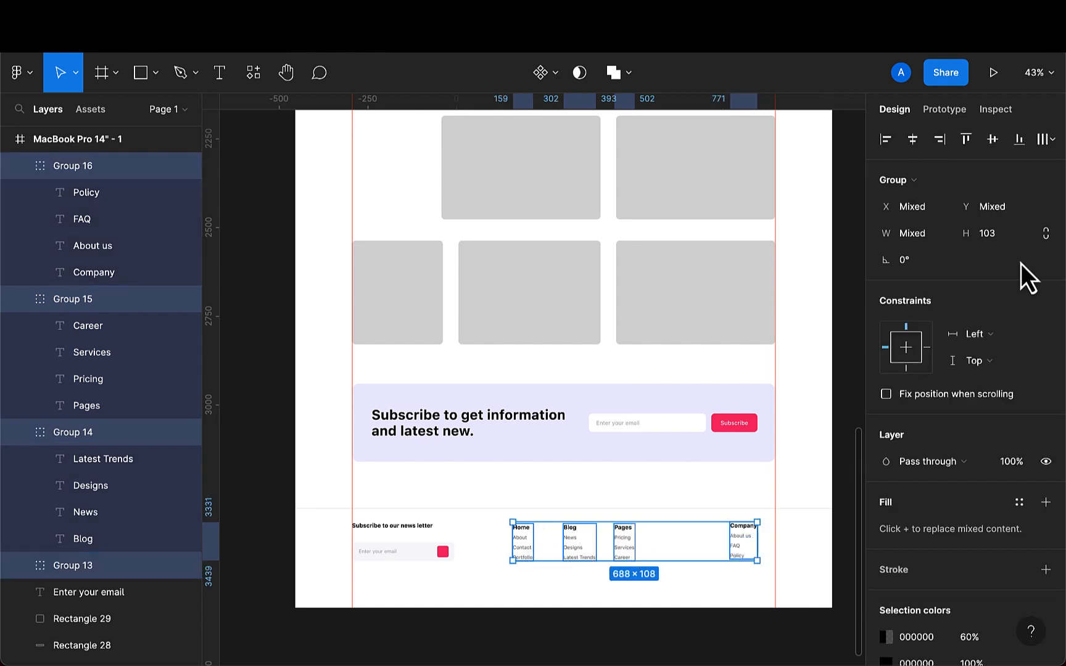
click(1049, 140)
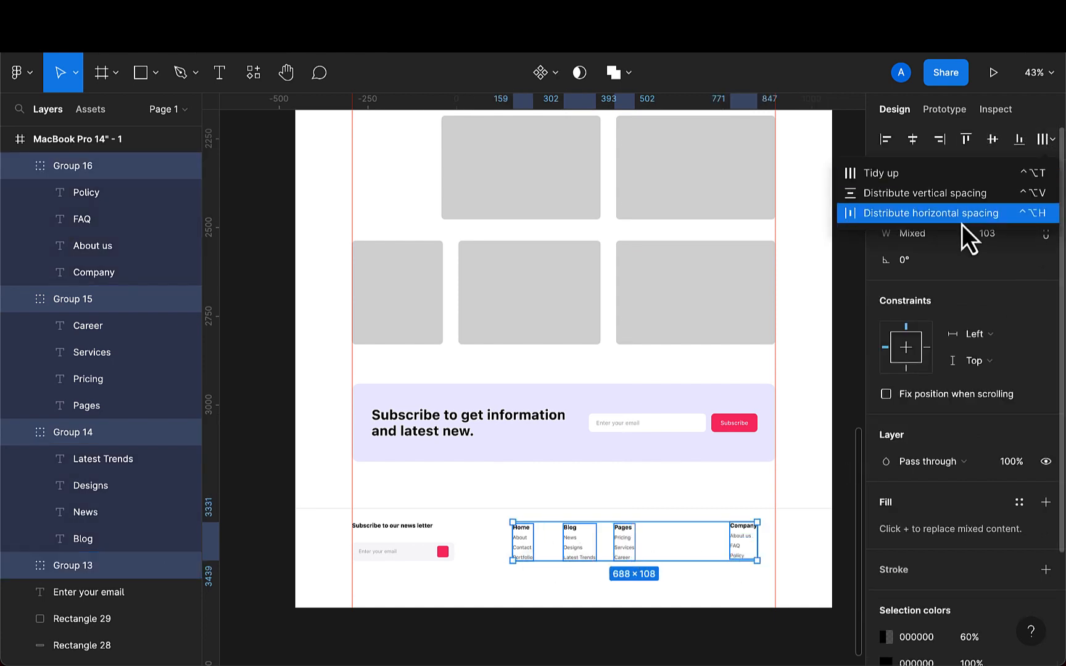
click(966, 213)
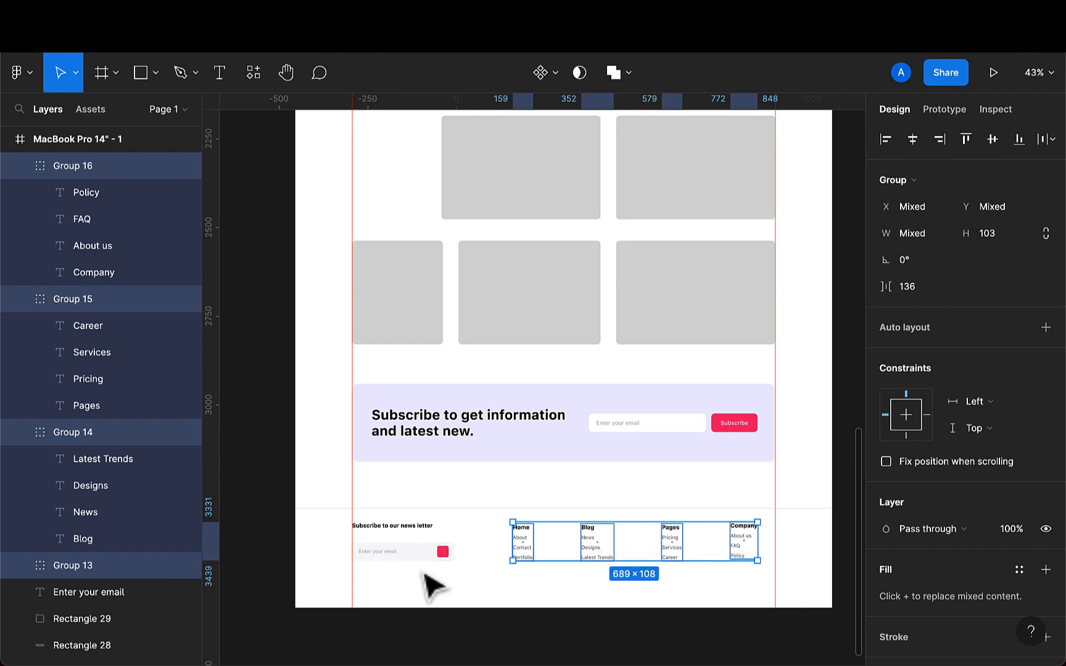
- Align the newsletter field's placeholder text, background and button to their vertical centers
click(427, 561)
ctrl+scroll(426, 561, up, 5)
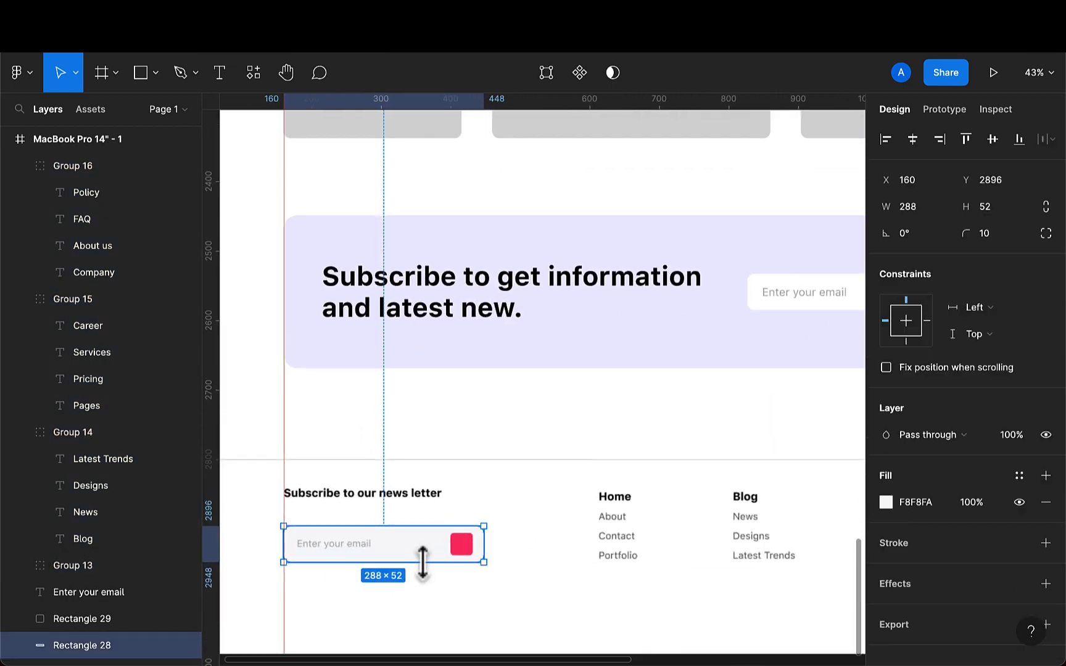
shift+click(465, 560)
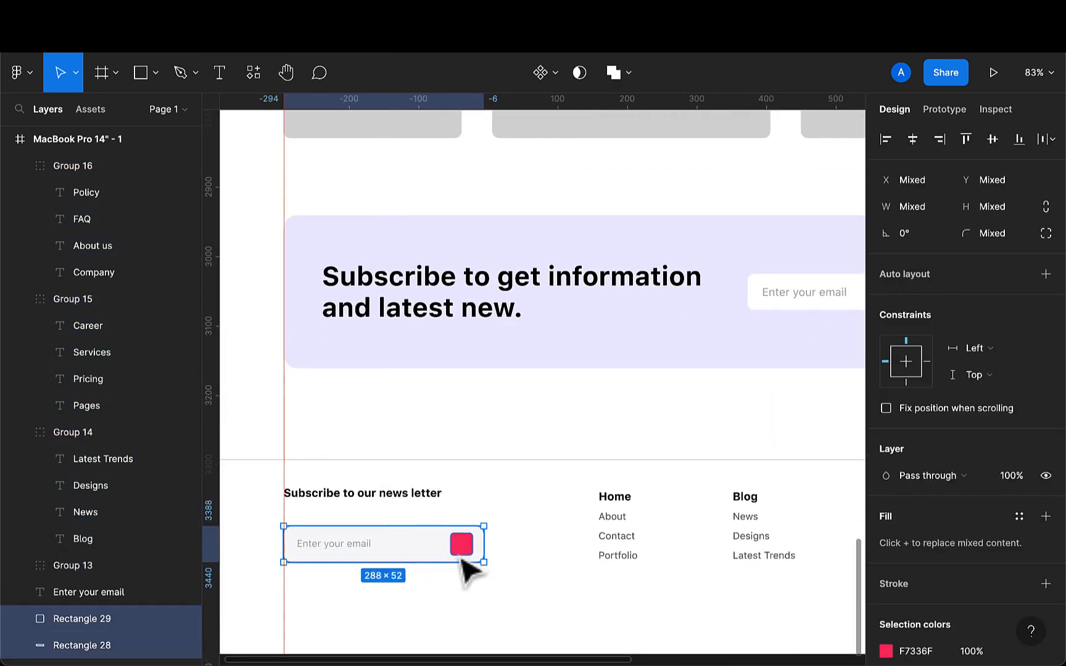
click(343, 549)
shift+click(390, 558)
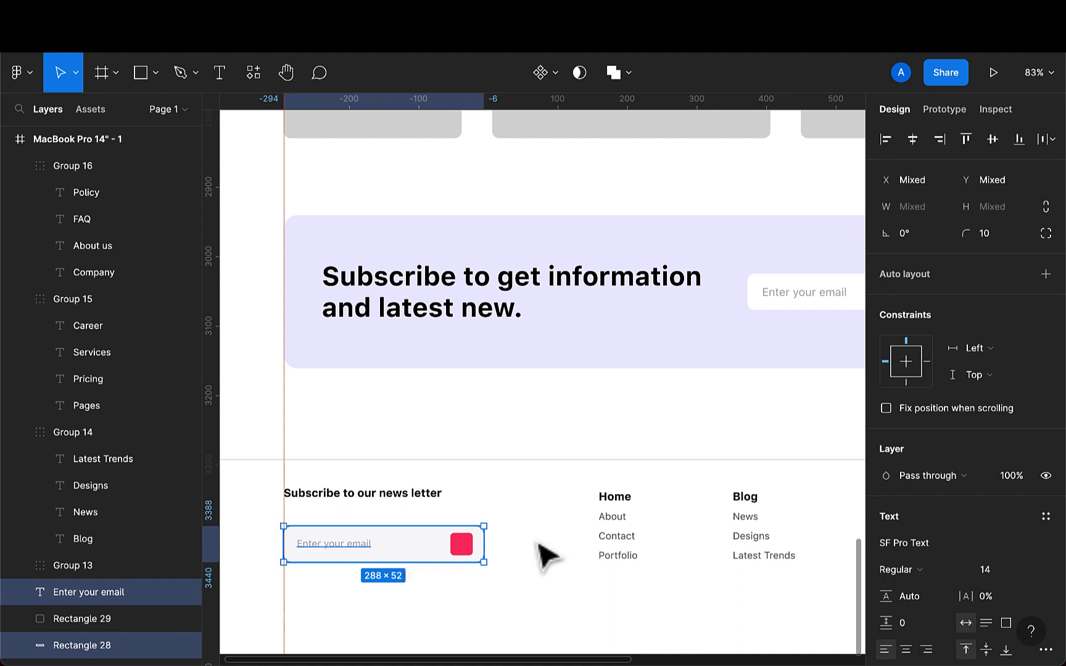
click(991, 141)
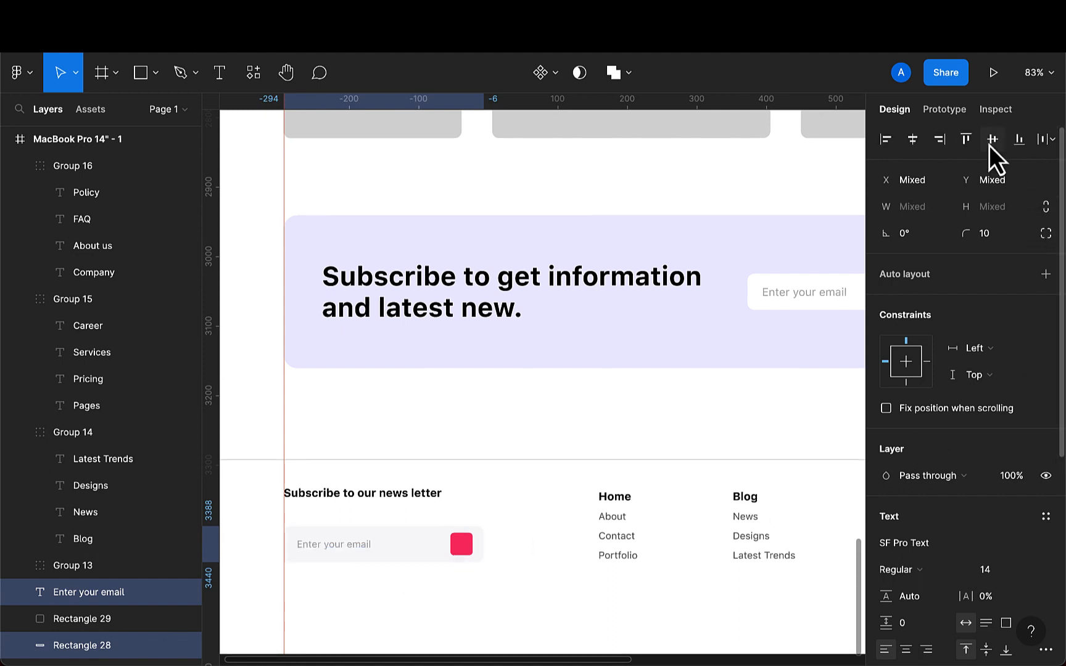
- Group the newsletter field's placeholder text, background and button together
click(464, 546)
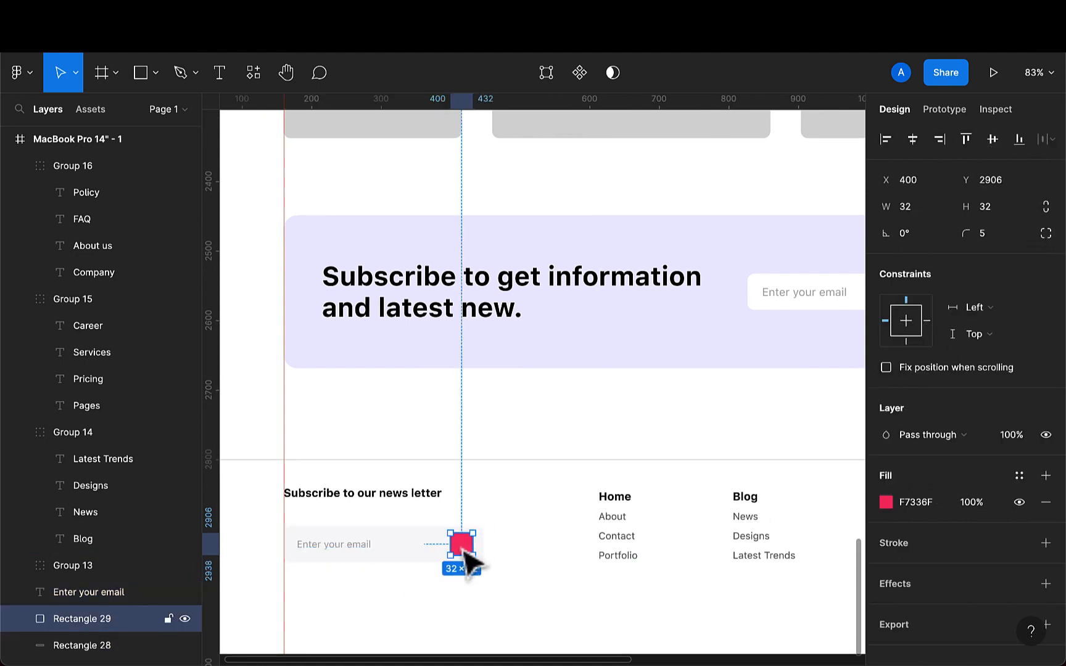
shift+click(454, 558)
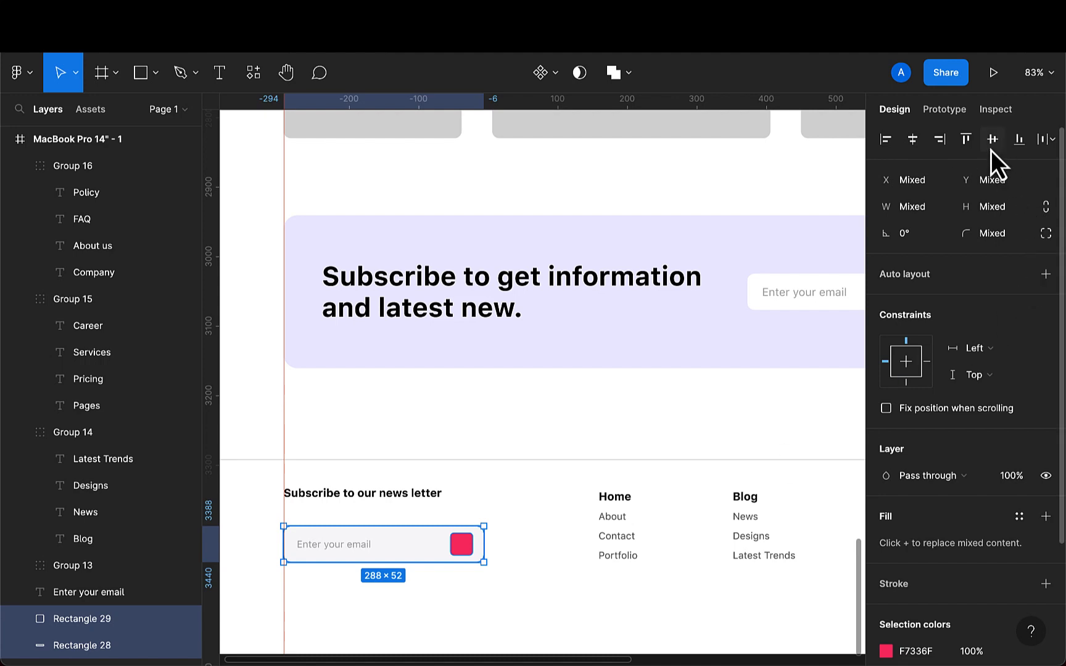
click(358, 549)
shift+click(417, 566)
shift+click(464, 551)
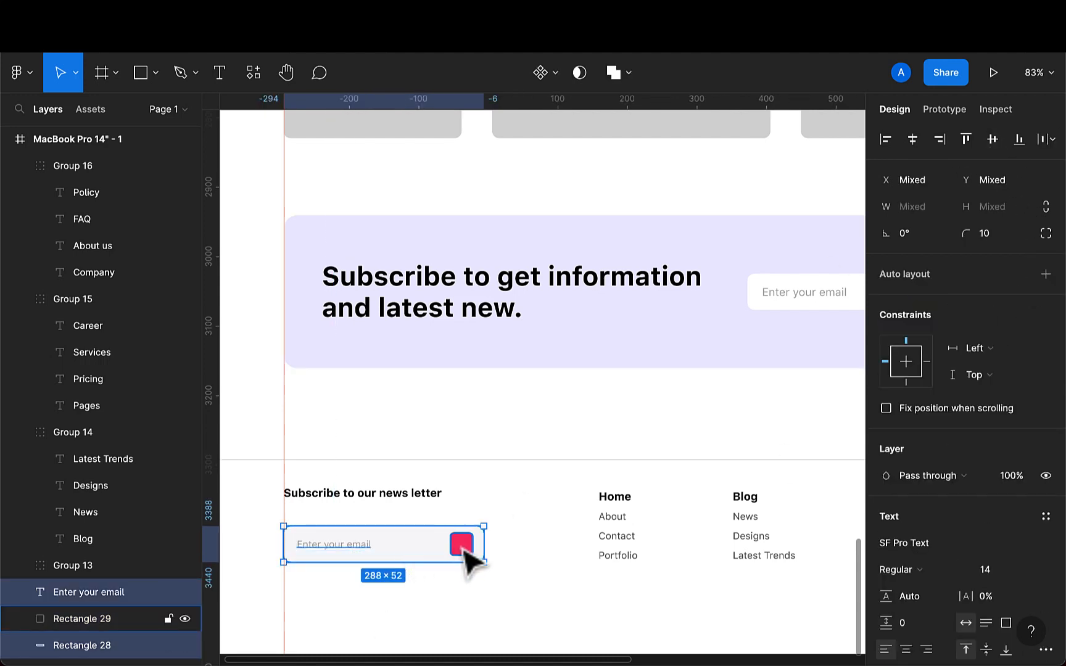
key(super+g)
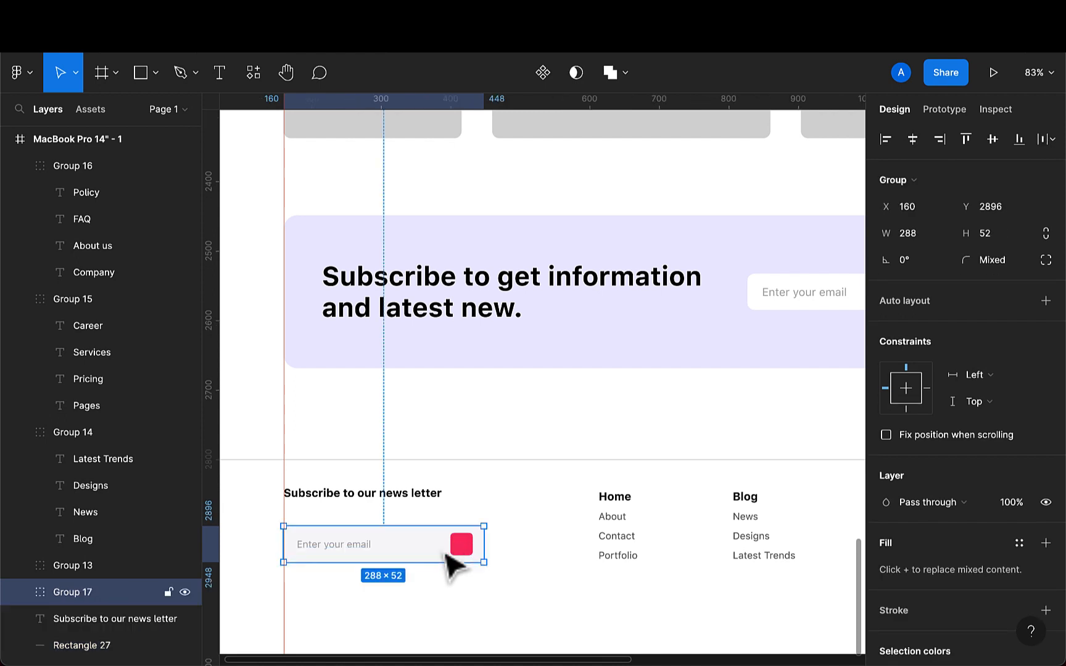
- Nudge the email field group up to y 2871 beneath the newsletter heading
key(shift+Up)
key(shift+Up)
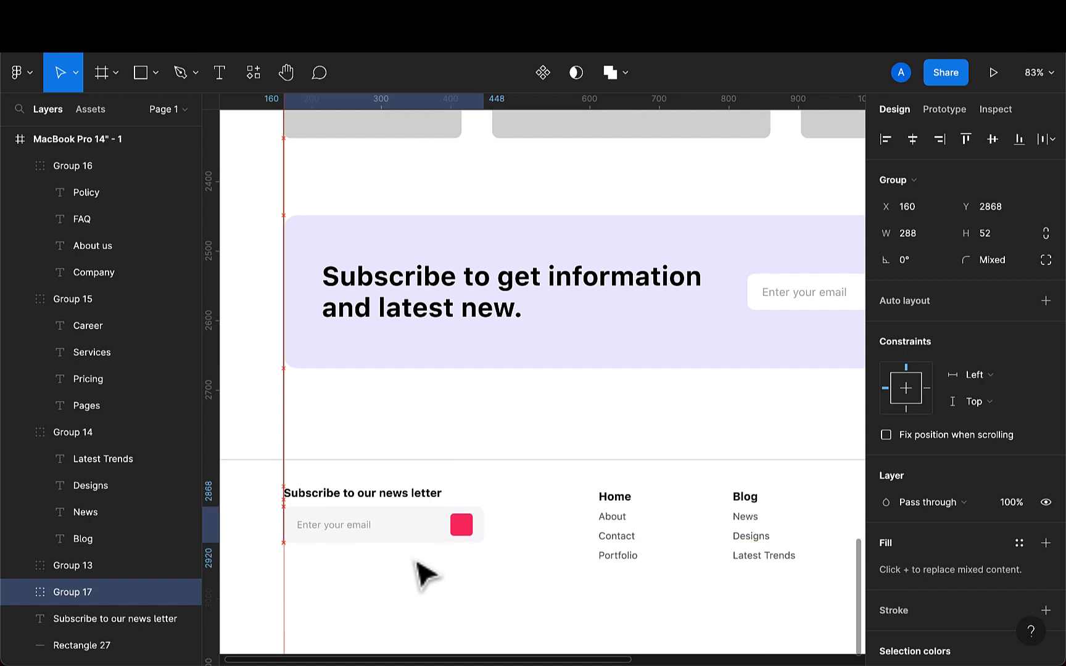
key(Up)
key(Up)
key(Up)
key(Up)
key(Up)
scroll(418, 562, down, 1)
scroll(418, 563, down, 5)
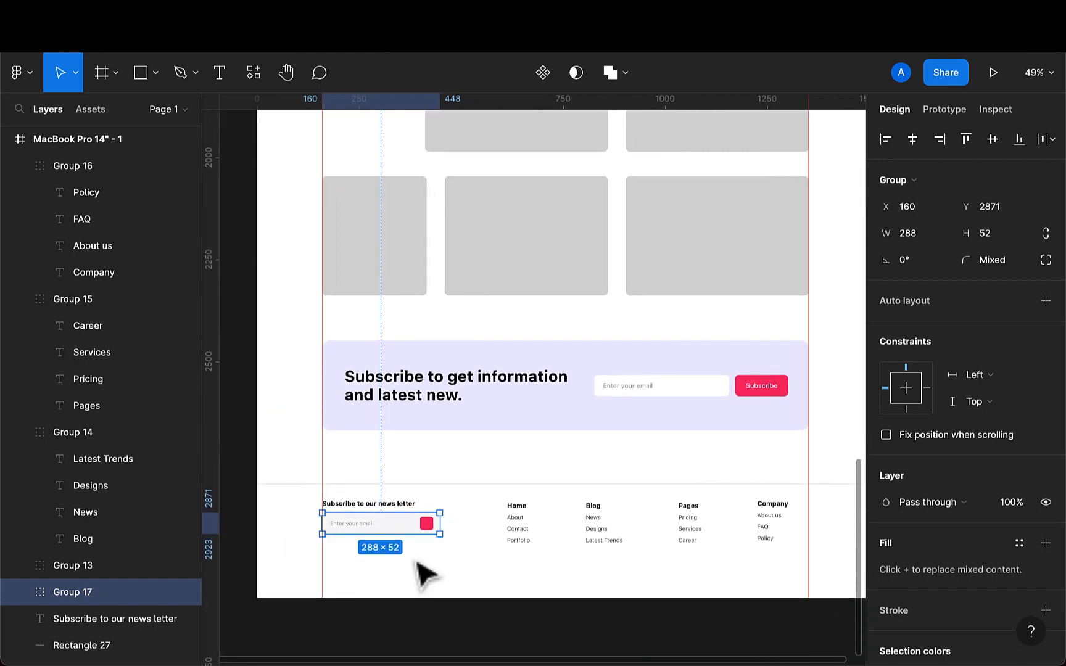
- Group the newsletter heading with the email field group
scroll(418, 563, right, 1)
scroll(417, 563, down, 1)
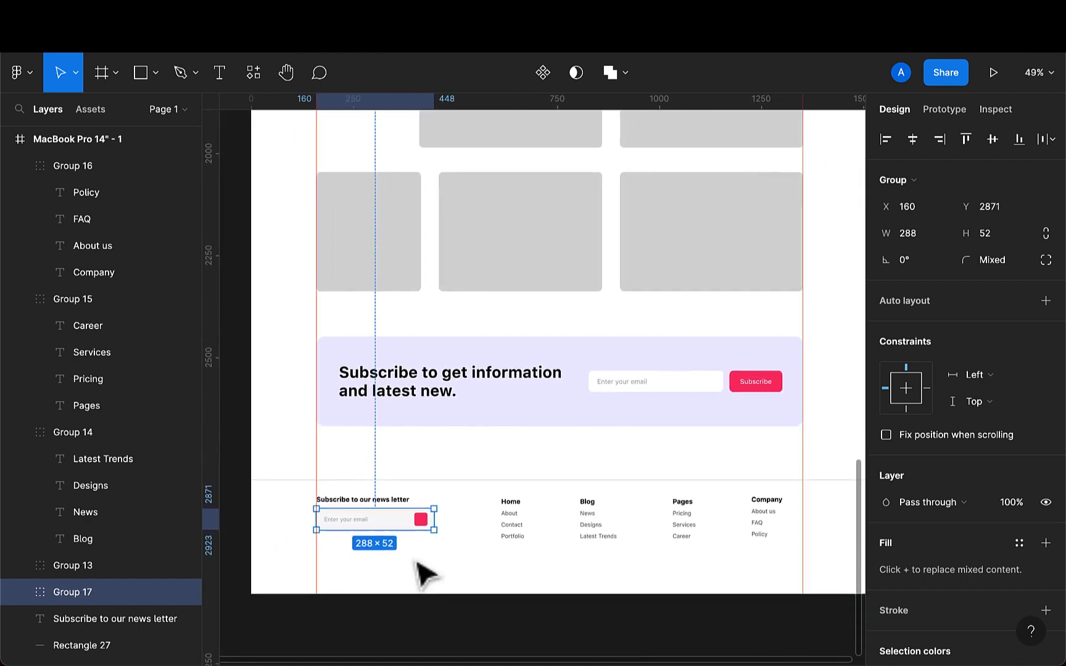
shift+click(382, 498)
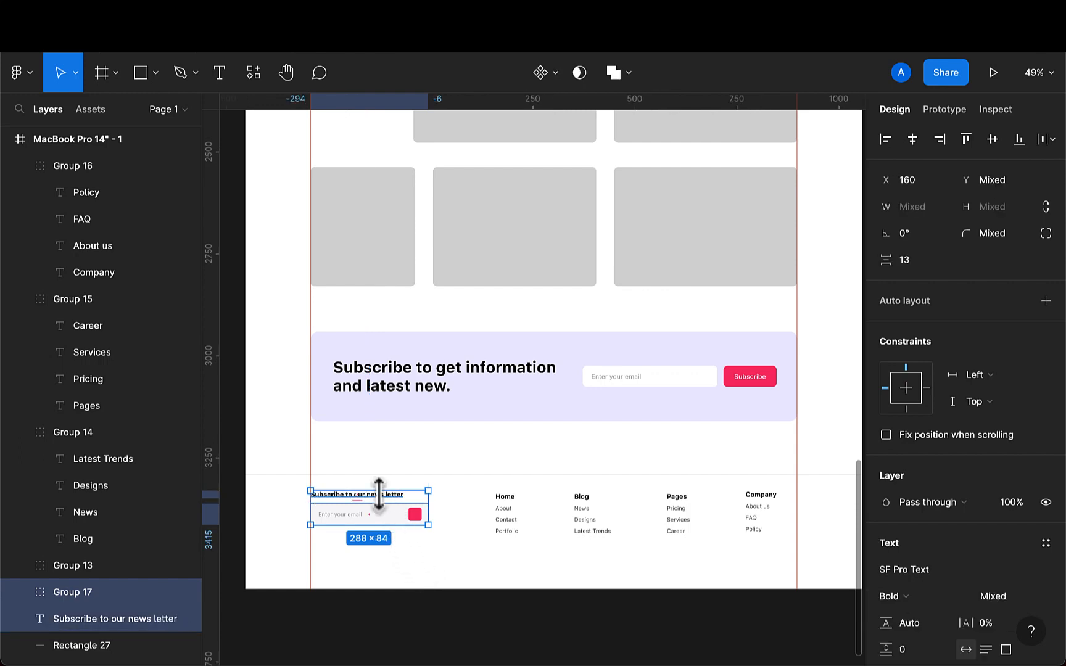
key(ctrl+g)
- Group the newsletter block, the four link columns and the divider line into one footer group
click(517, 529)
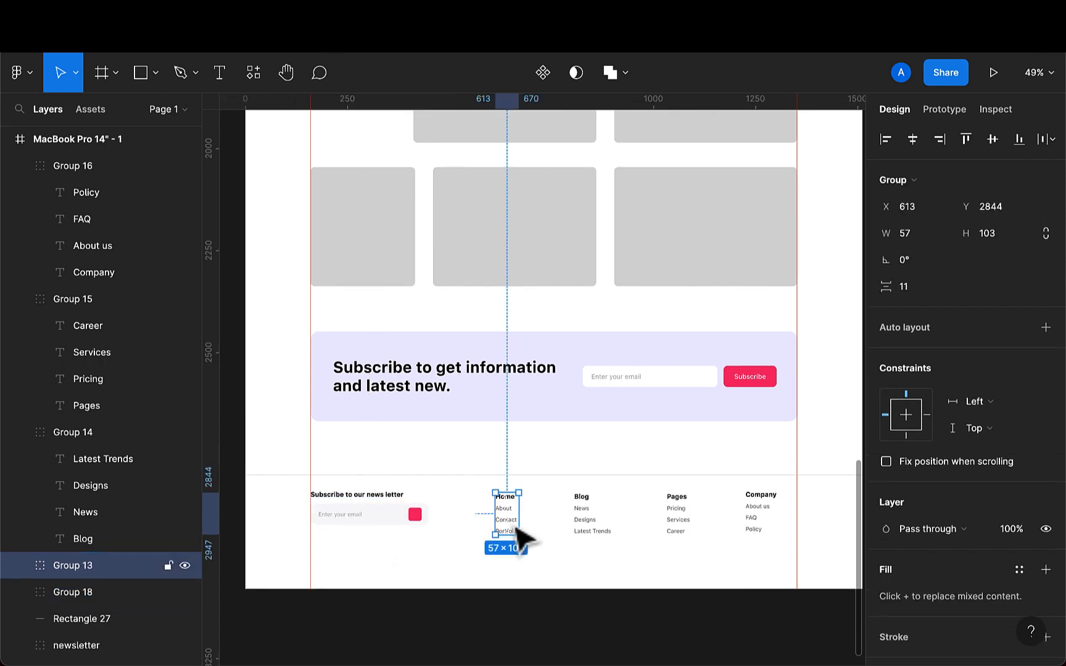
shift+click(414, 525)
shift+click(593, 529)
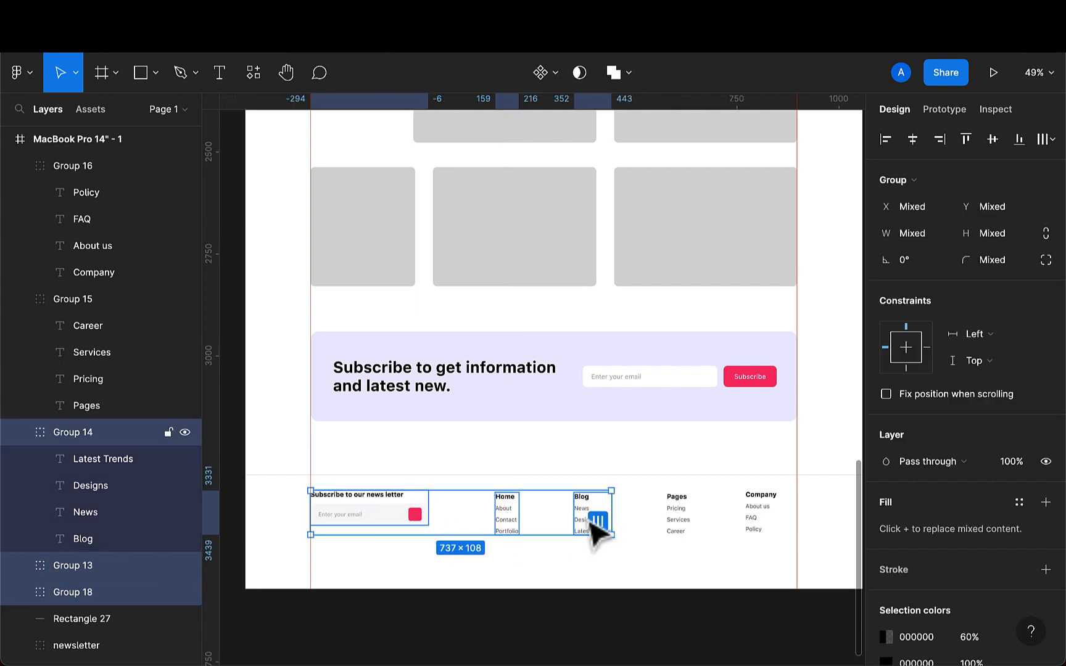
shift+click(681, 520)
shift+click(765, 523)
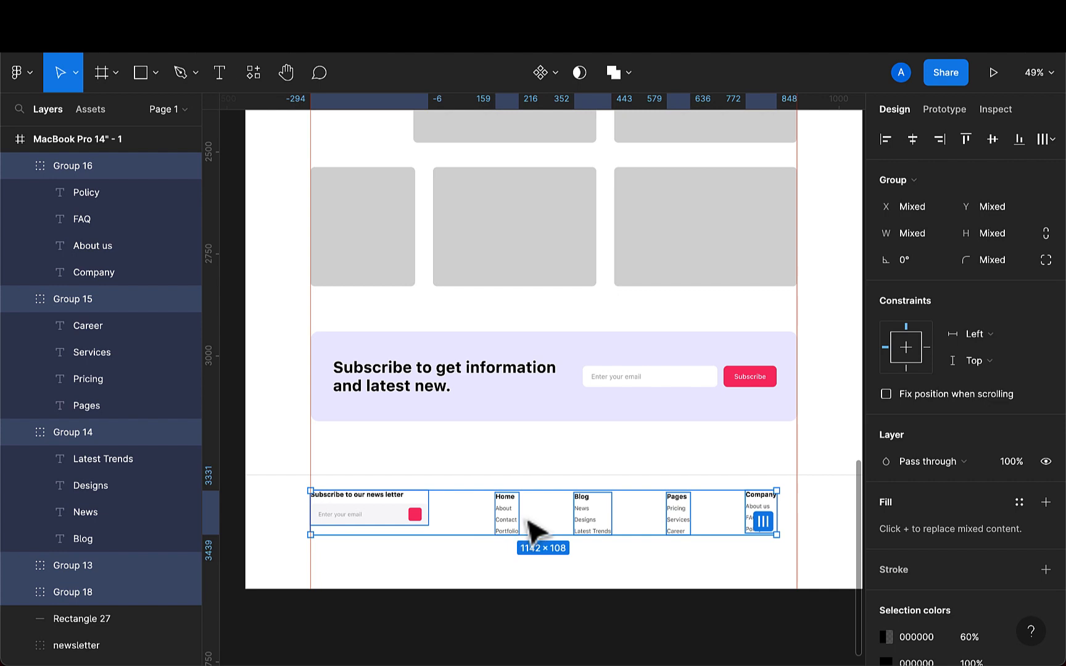
shift+click(533, 475)
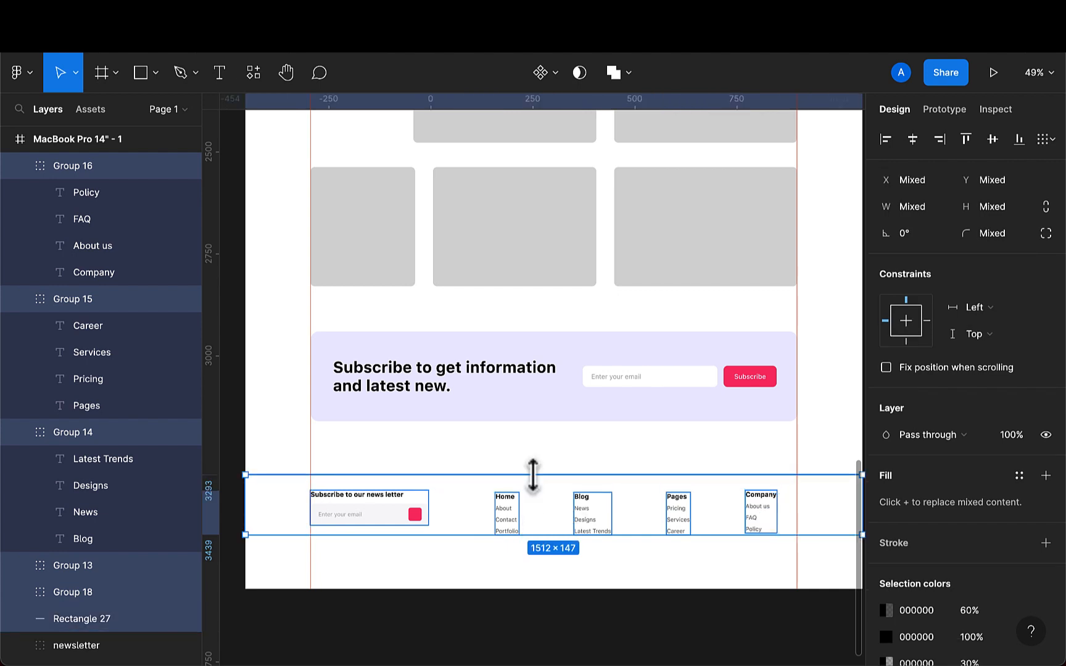
key(ctrl+g)
- Review the whole landing page design
scroll(533, 475, down, 5)
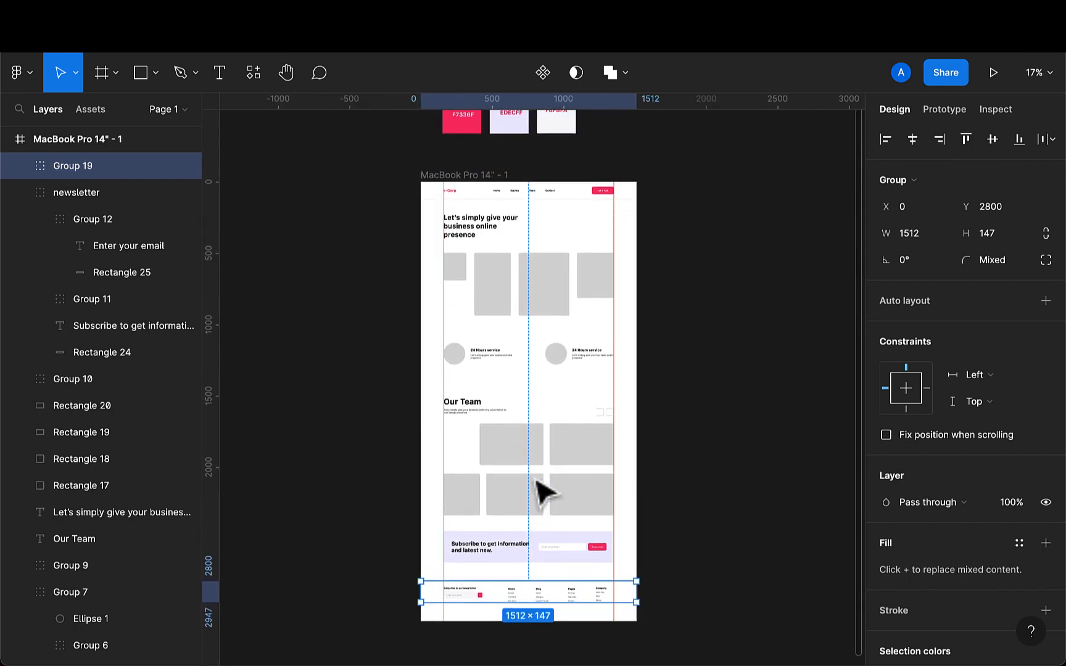
click(709, 435)
scroll(639, 395, up, 1)
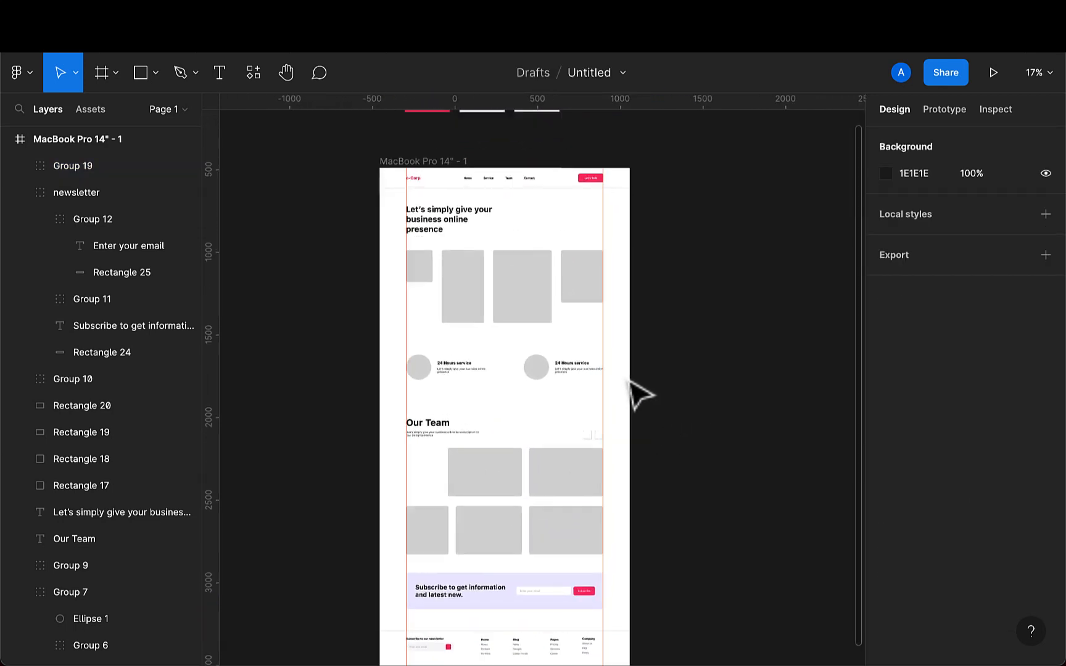
scroll(528, 347, up, 5)
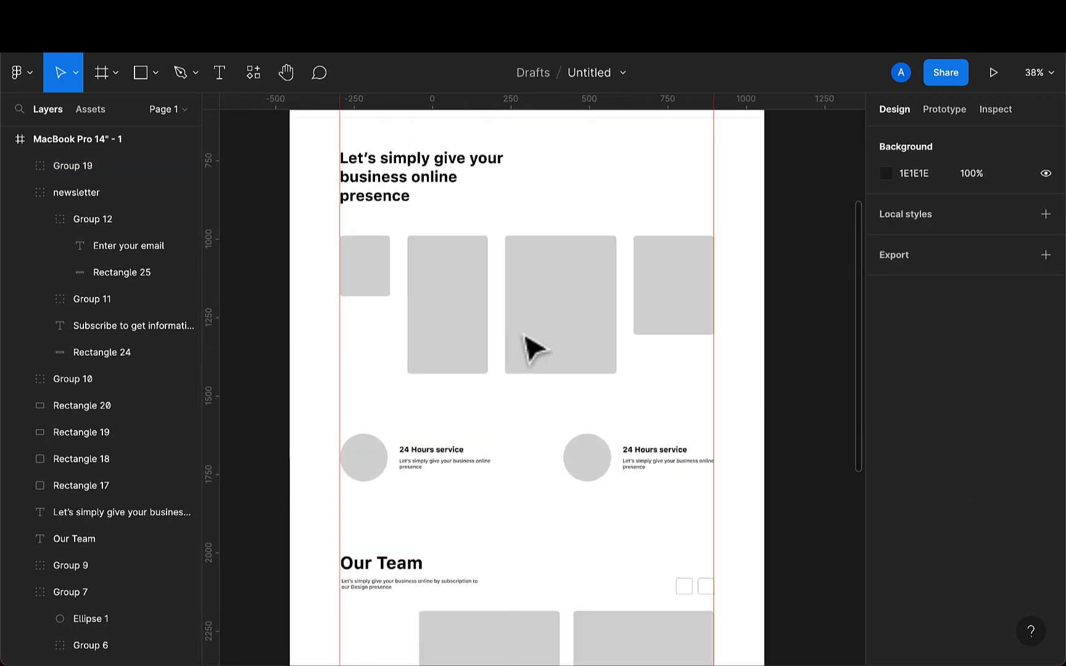
scroll(525, 336, down, 3)
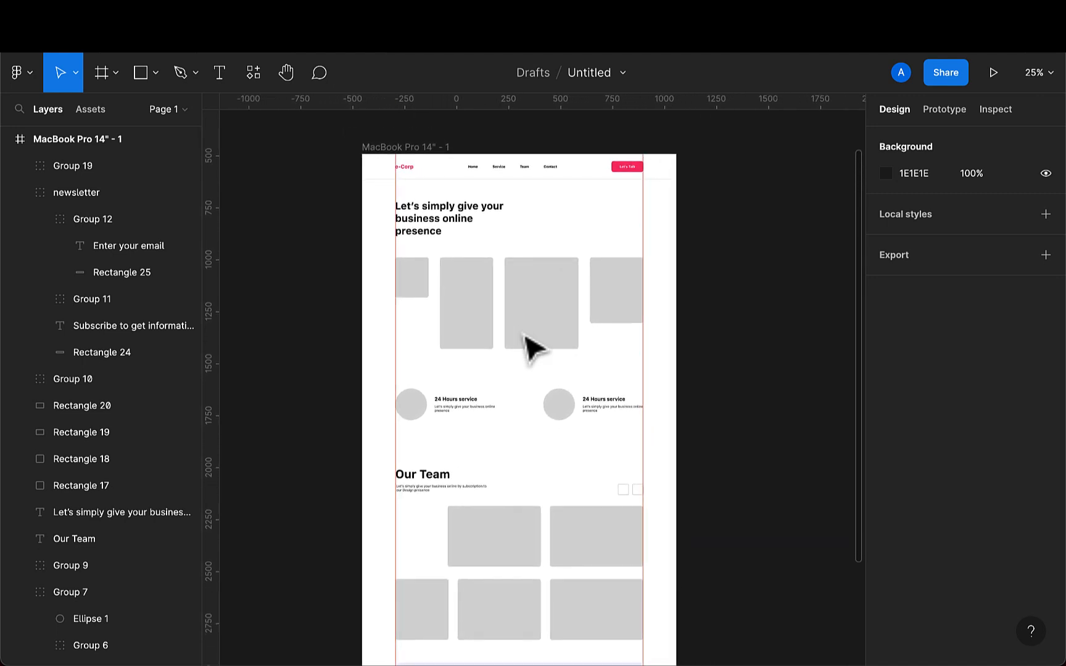
scroll(523, 335, right, 1)
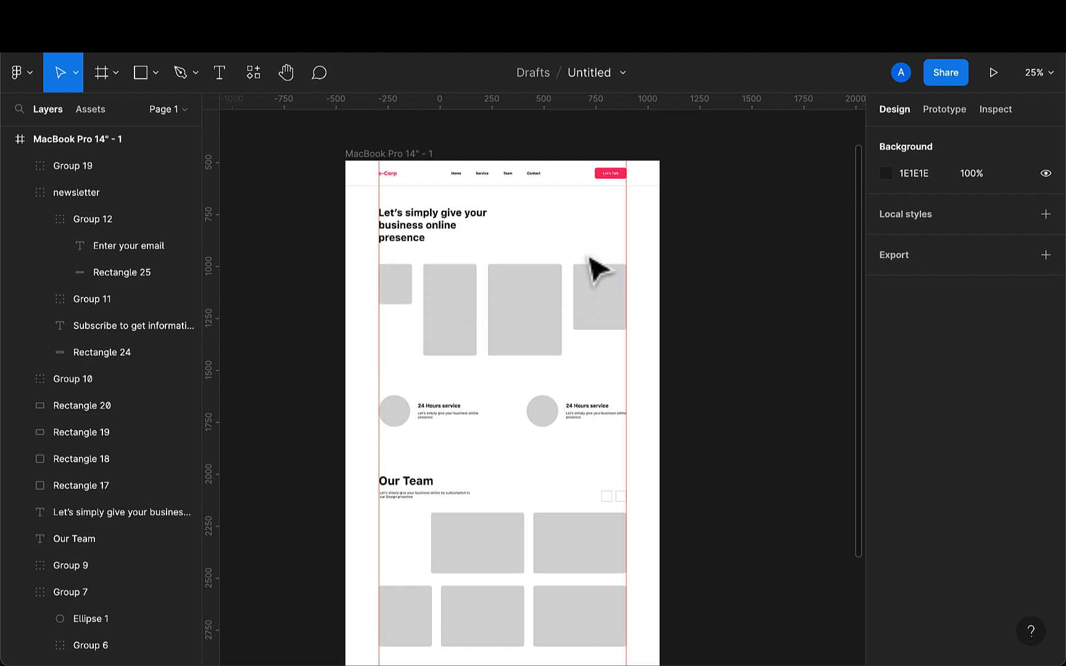
- Fill the newsletter banner background with the grey D9D9D9 sampled by eyedropper from a placeholder rectangle
scroll(580, 269, down, 3)
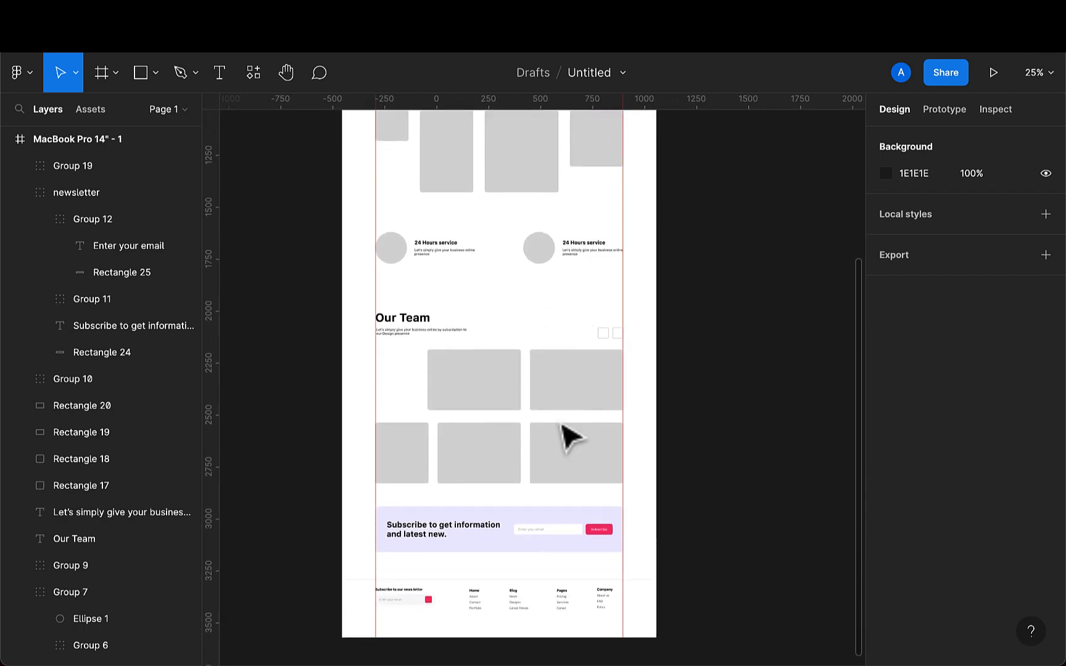
double_click(499, 550)
key(i)
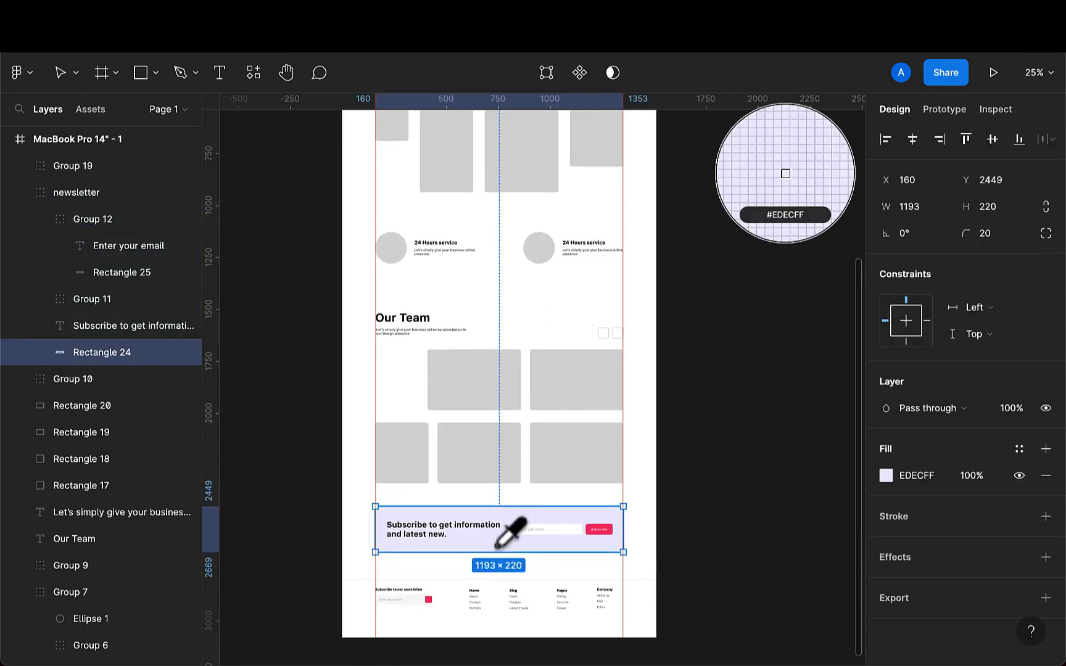
click(493, 452)
- Change the Subscribe button's pink colour to grey 777677
scroll(613, 536, up, 6)
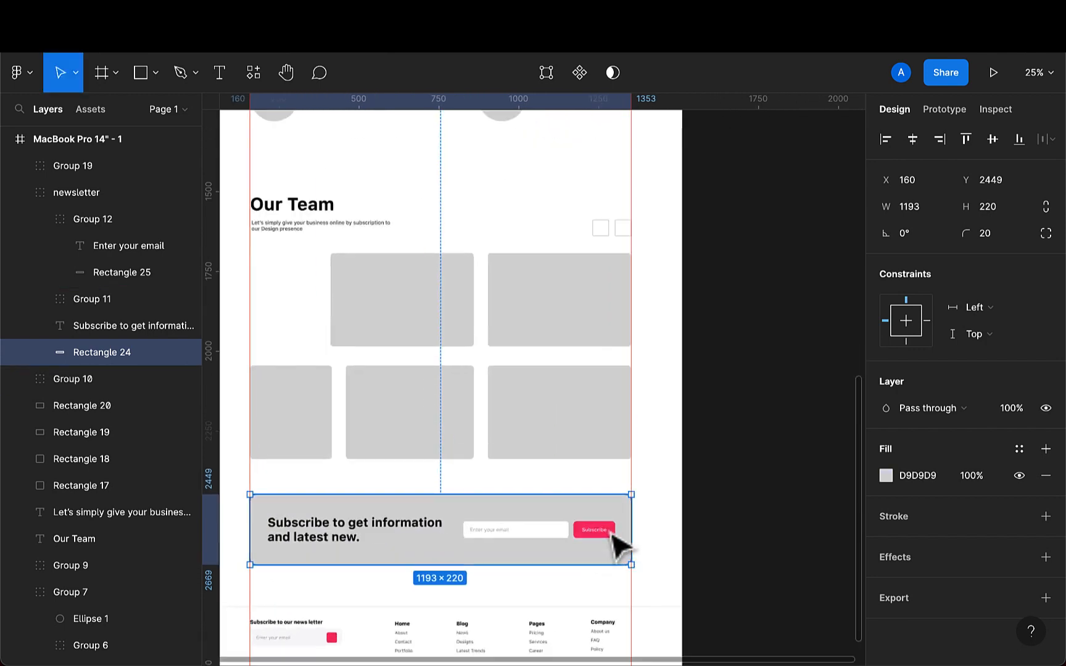
click(617, 535)
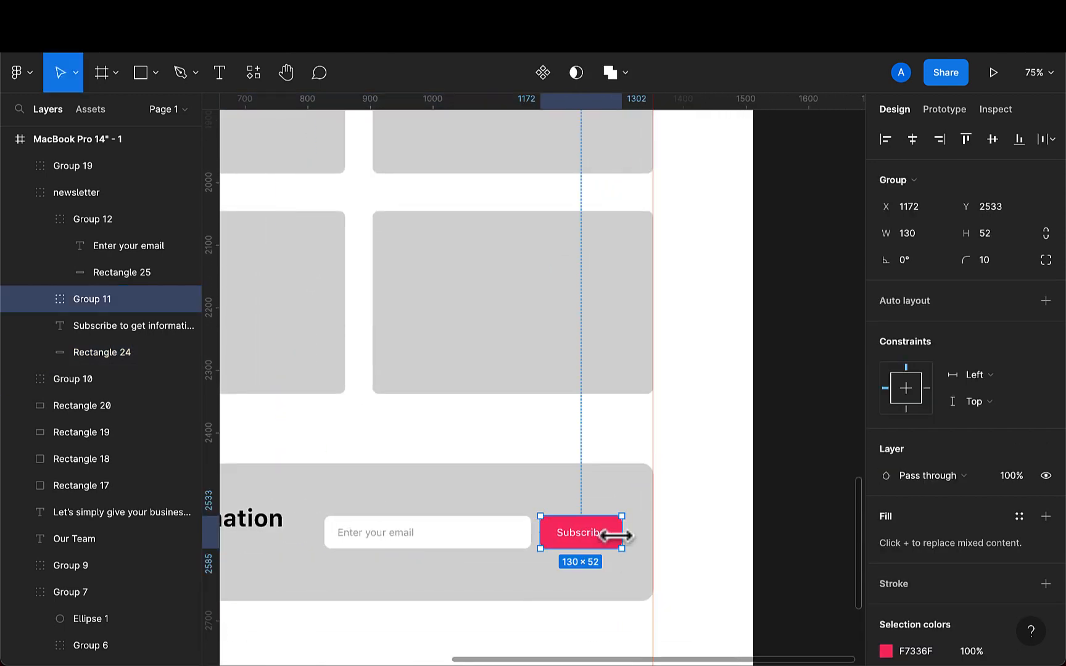
scroll(895, 635, down, 2)
scroll(895, 635, down, 1)
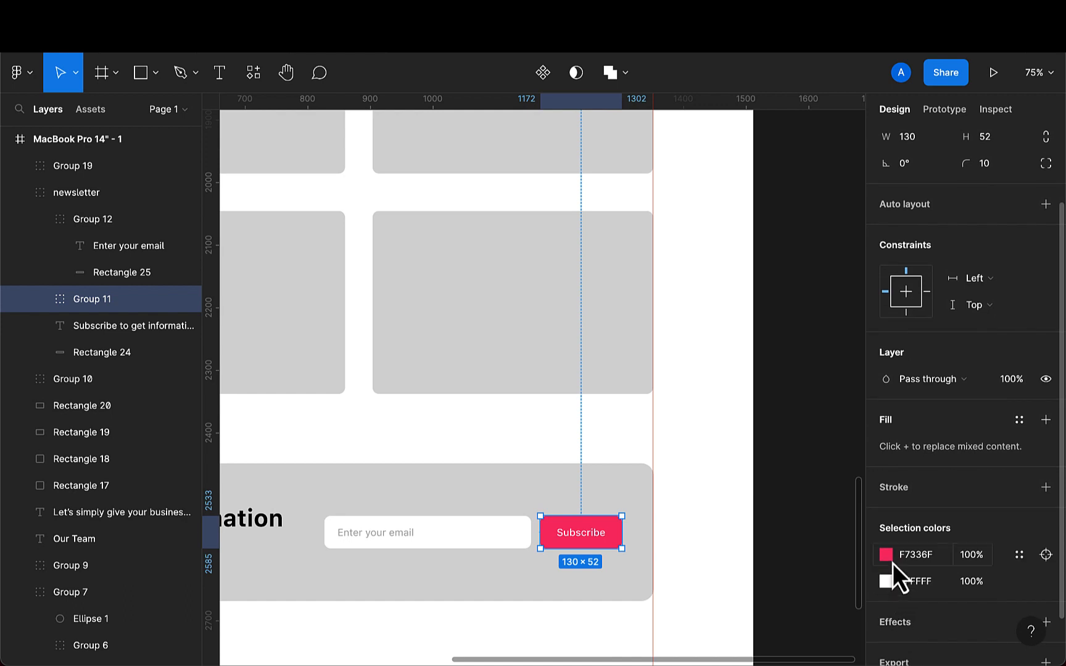
click(888, 557)
click(707, 586)
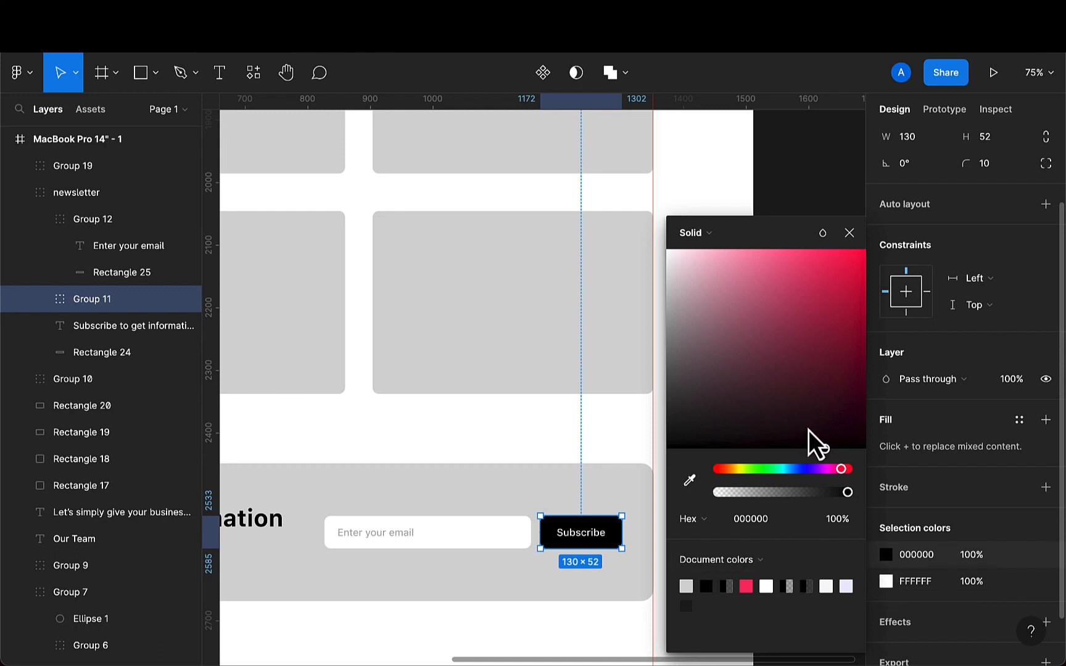
drag(814, 449, 669, 363)
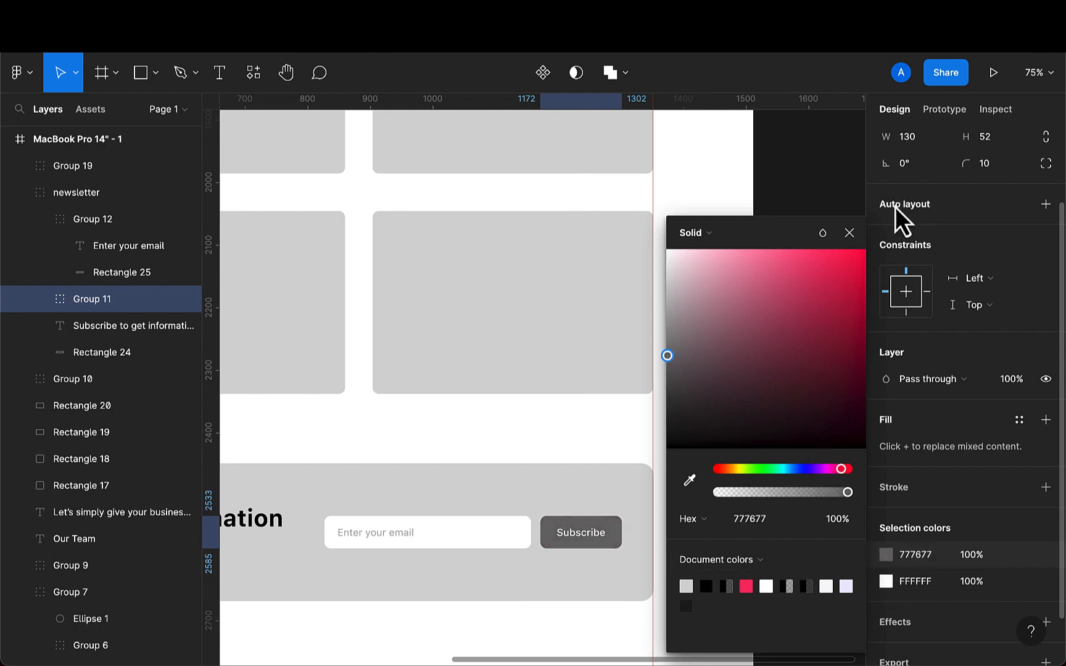
key(Escape)
- Recolour the footer email field's small submit square with grey D9D9D9 sampled from the banner
scroll(850, 253, down, 6)
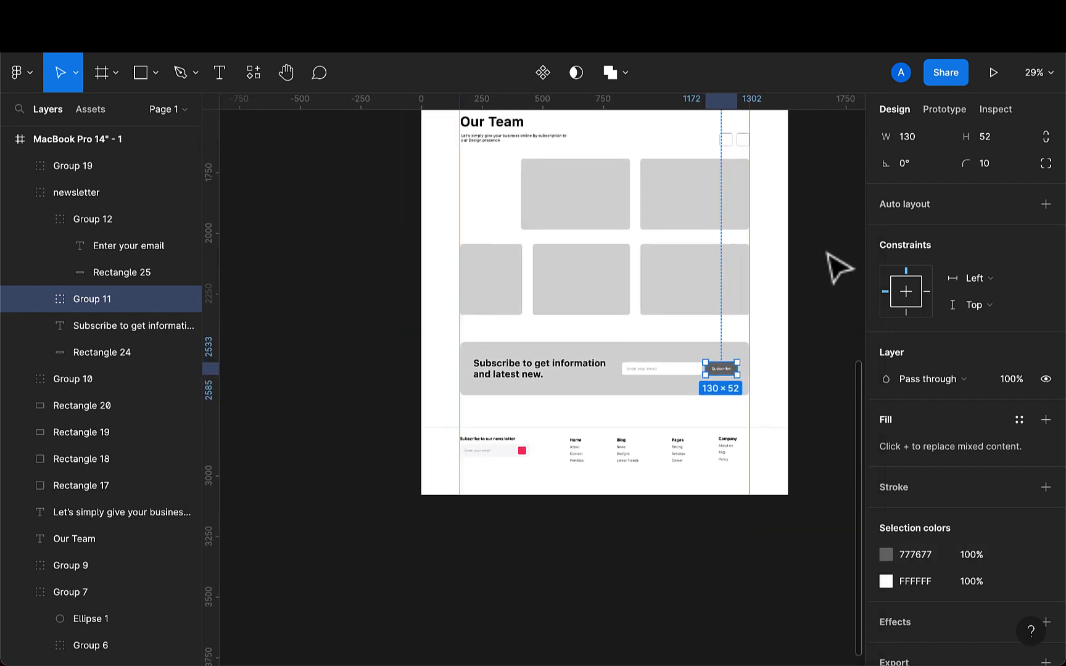
scroll(512, 517, right, 1)
scroll(511, 517, up, 1)
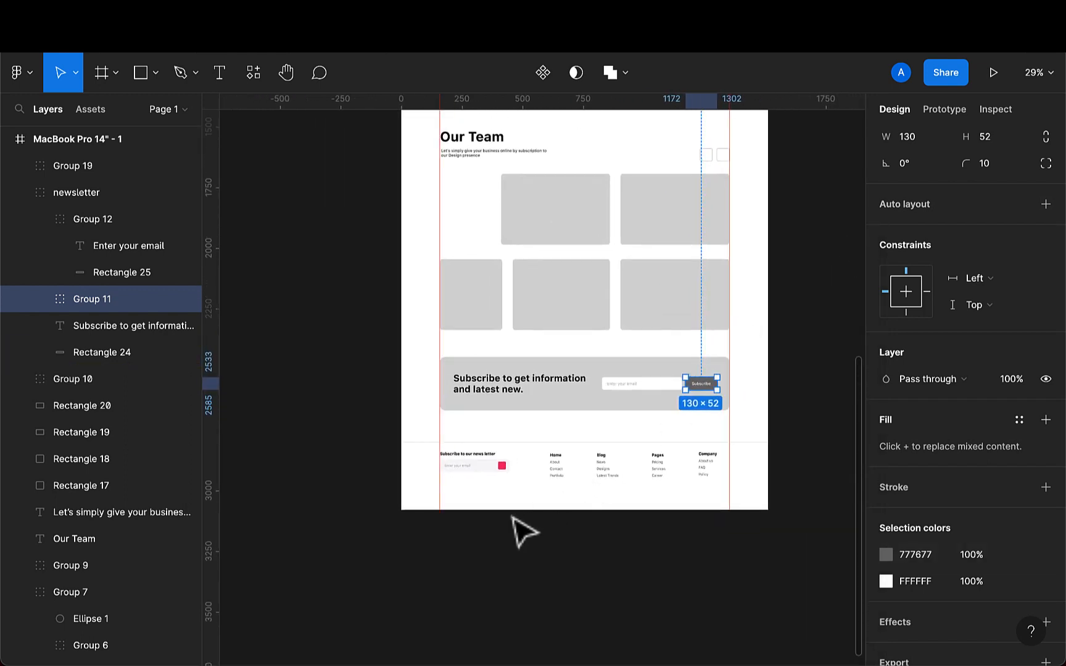
click(497, 469)
double_click(497, 468)
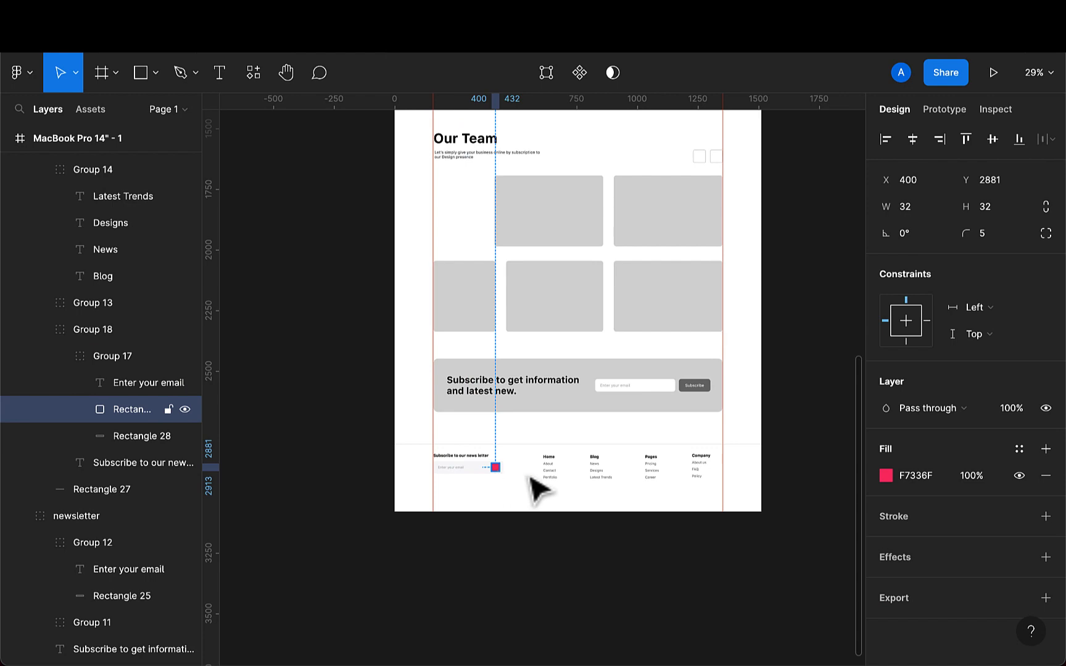
key(i)
click(708, 369)
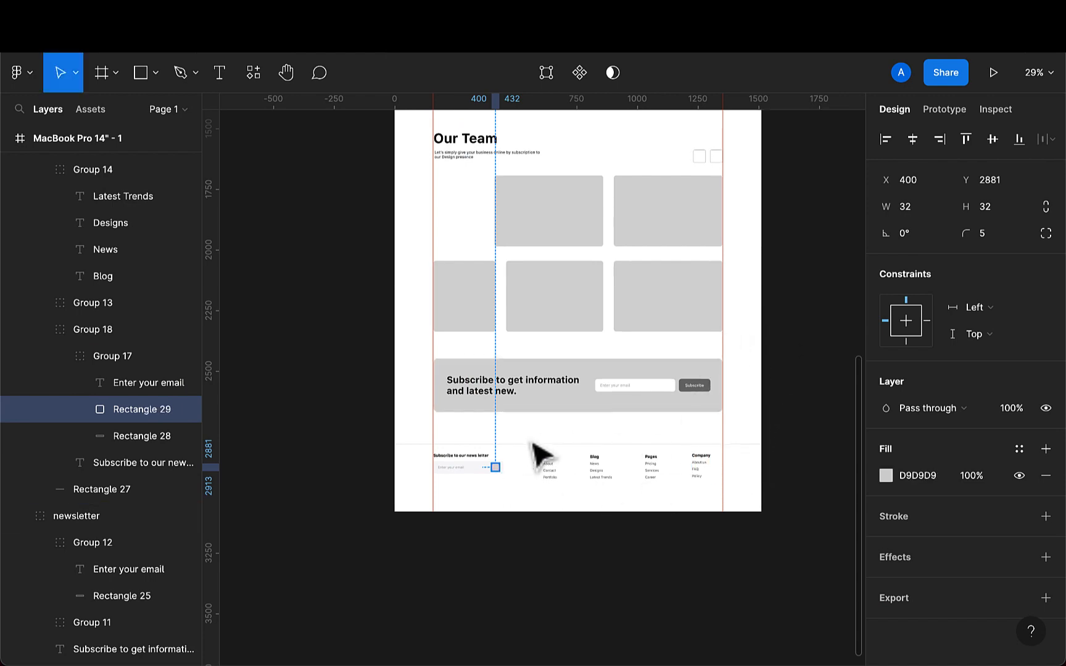
- Try filling the footer email field with the sampled grey, and undo that fill
scroll(484, 497, up, 5)
double_click(496, 476)
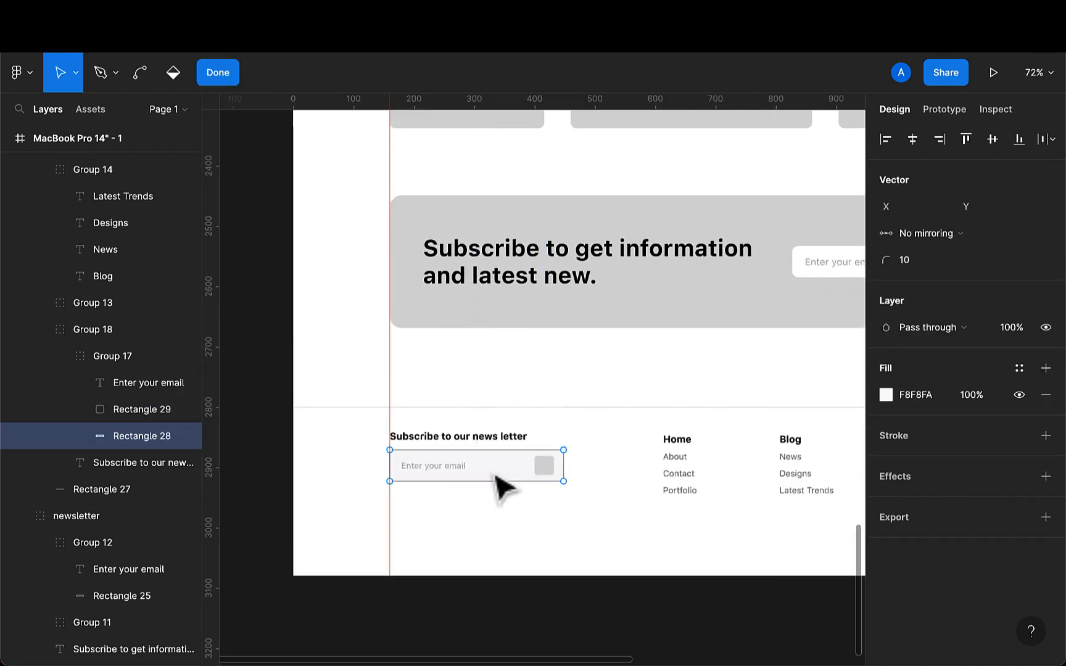
key(Escape)
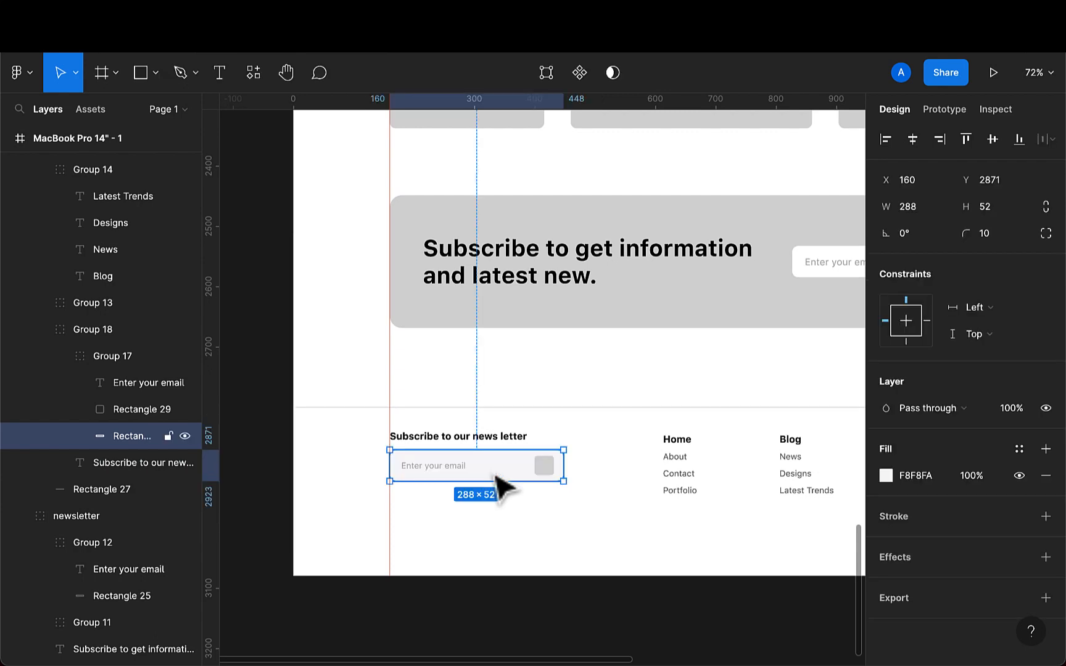
key(i)
click(574, 323)
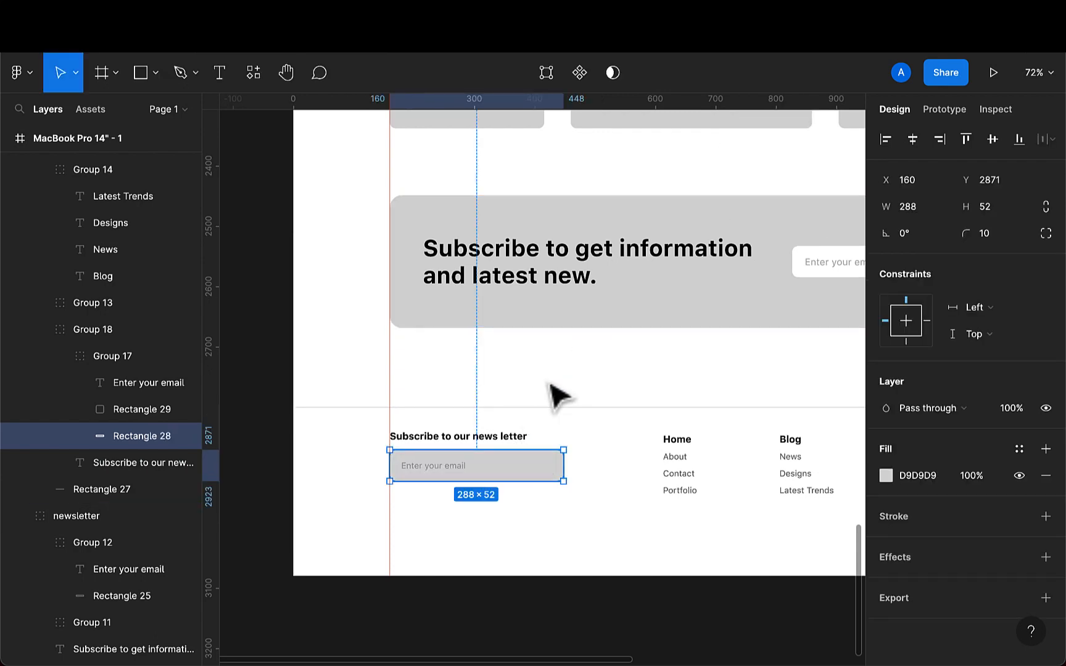
key(ctrl+z)
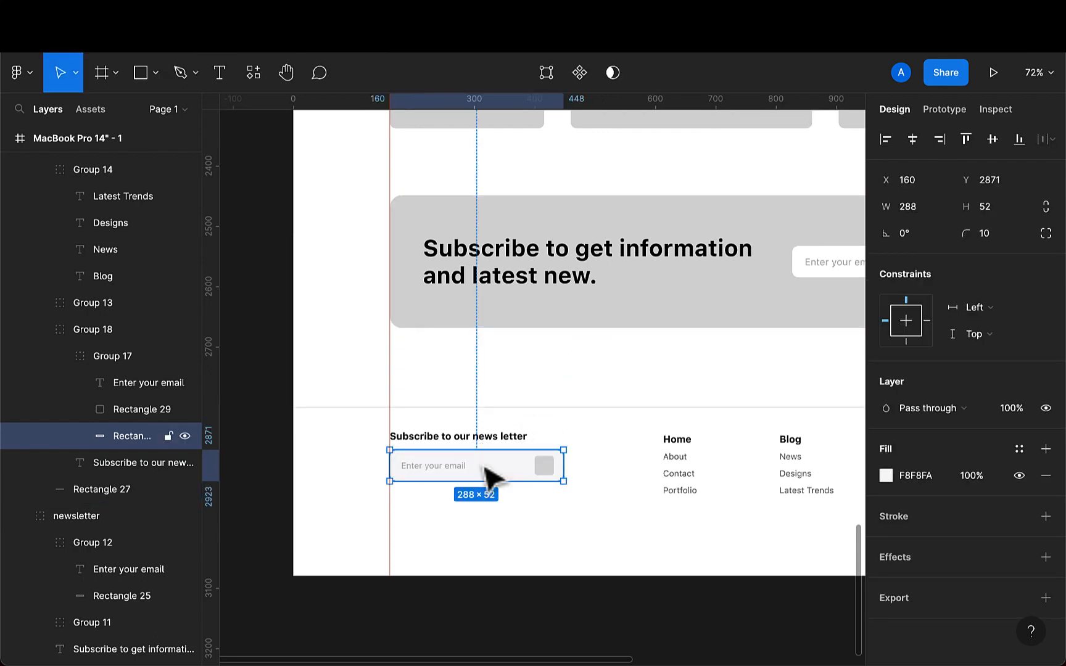
double_click(490, 472)
key(Escape)
click(662, 383)
- Recolour the Let's Talk nav button background with grey 777677 sampled from the Subscribe button
scroll(582, 435, down, 5)
scroll(583, 436, up, 5)
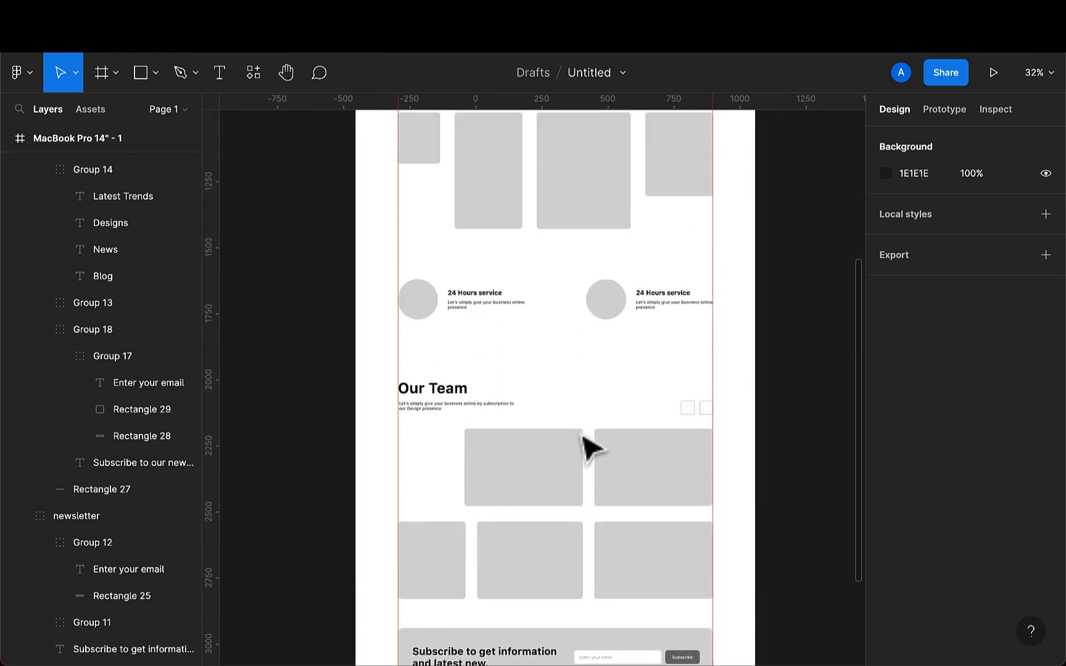
scroll(595, 443, up, 5)
scroll(701, 247, up, 3)
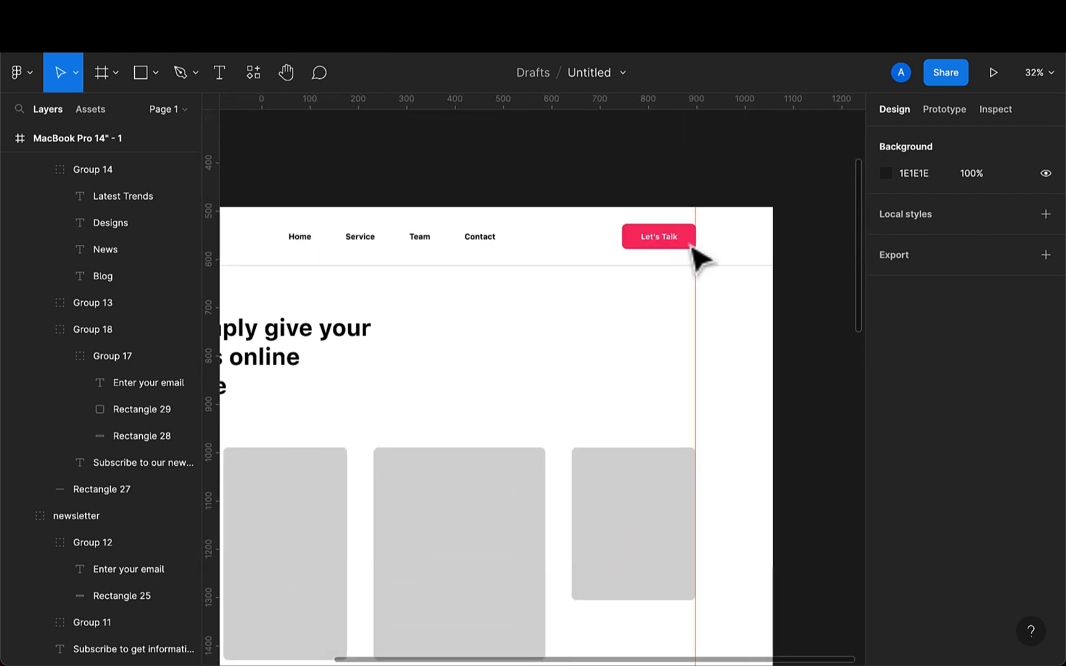
click(691, 246)
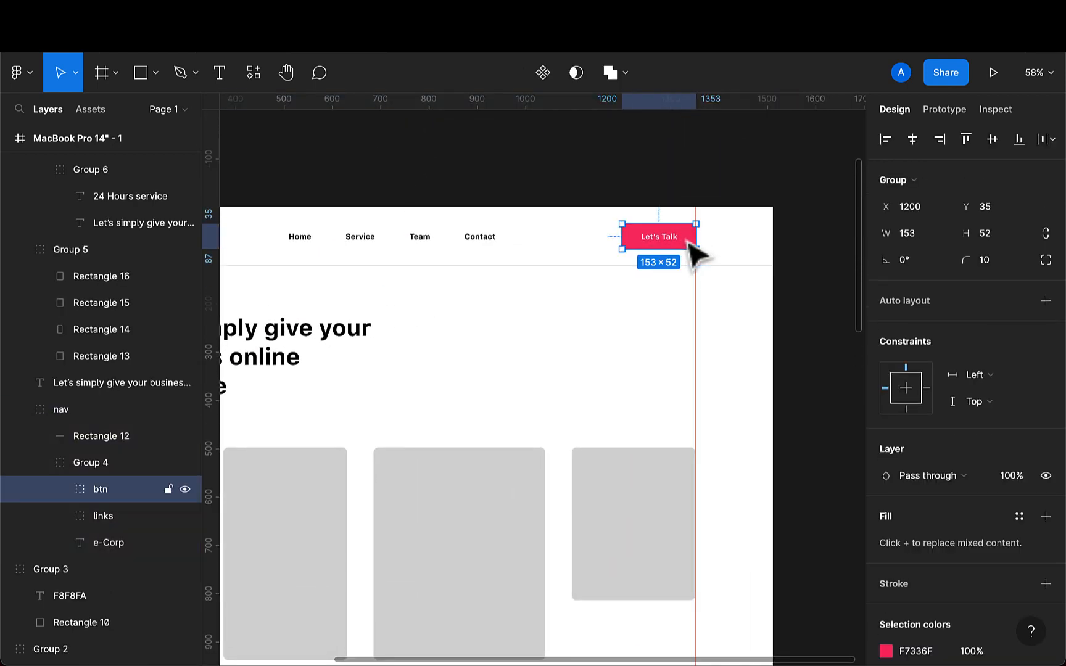
double_click(694, 247)
key(i)
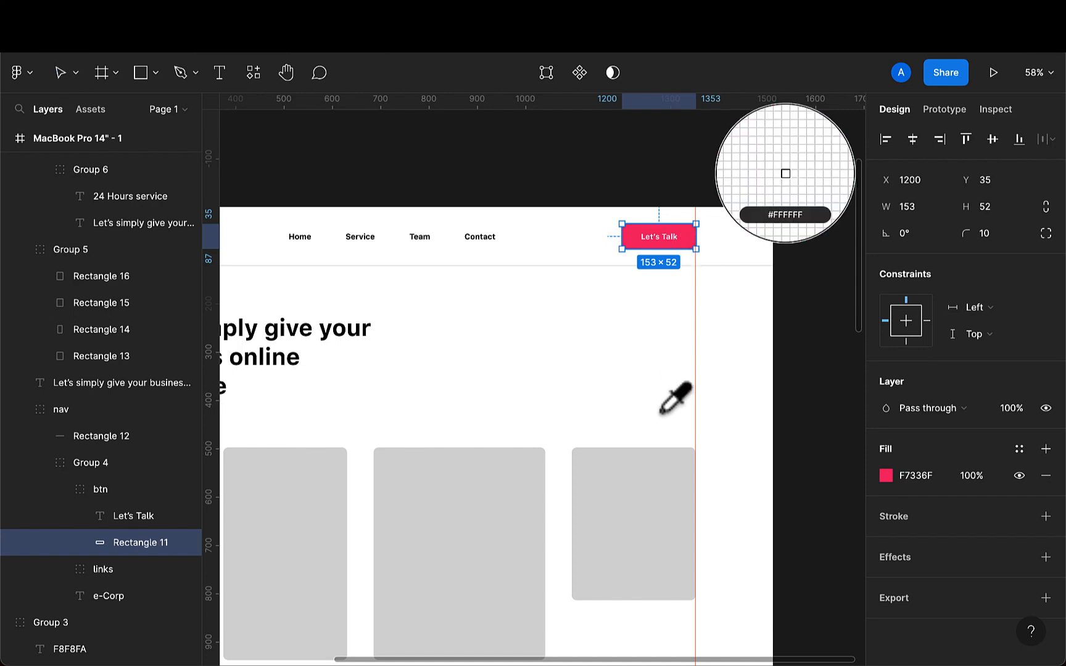
scroll(676, 398, down, 5)
scroll(645, 591, down, 1)
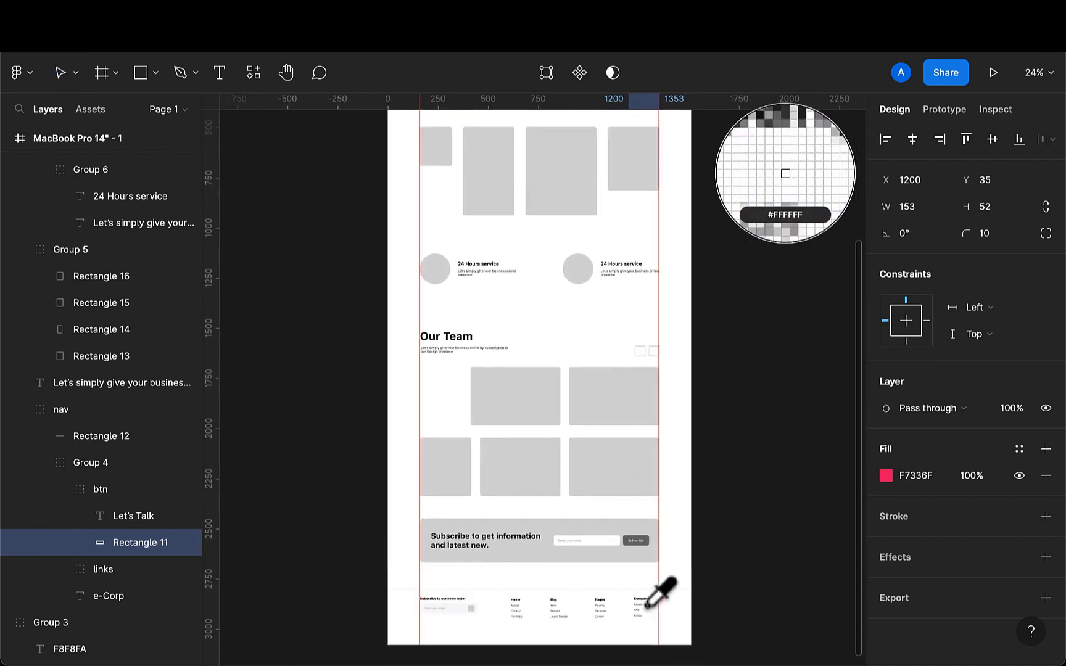
click(636, 537)
- Recolour the e-Corp logo text with grey 777677 sampled from the Let's Talk button
scroll(582, 477, up, 10)
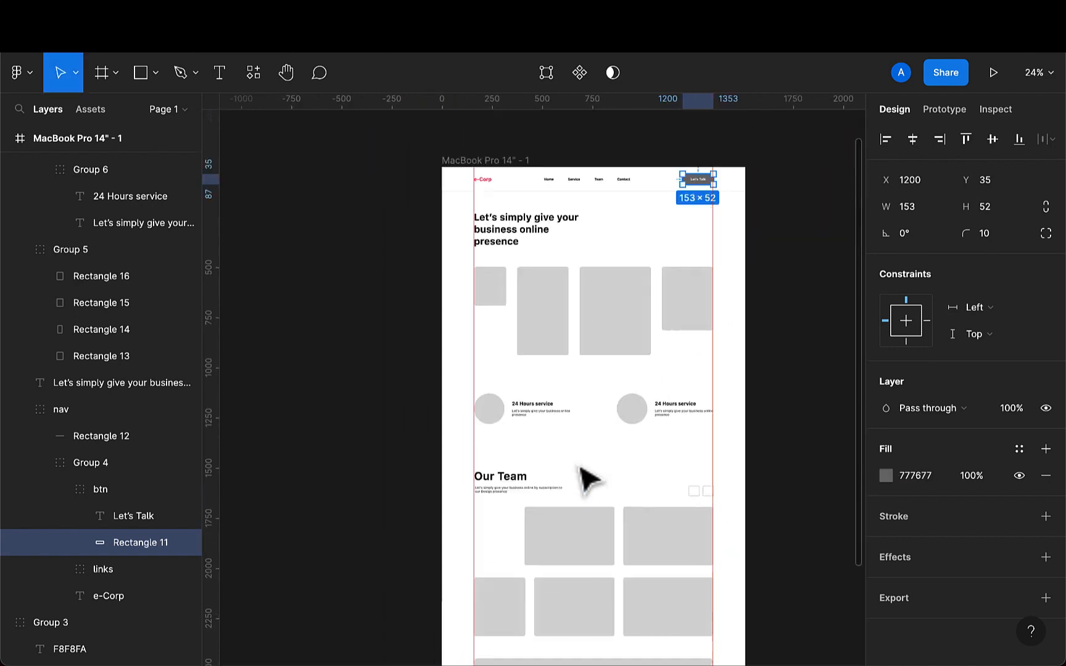
scroll(545, 345, up, 5)
click(521, 287)
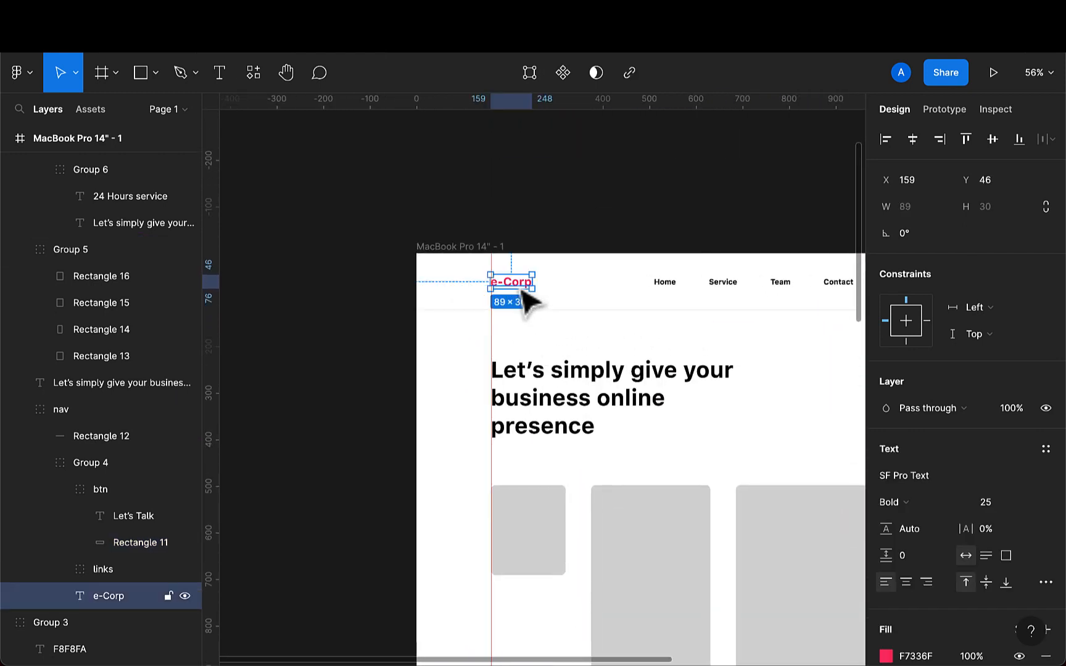
key(i)
scroll(657, 347, down, 4)
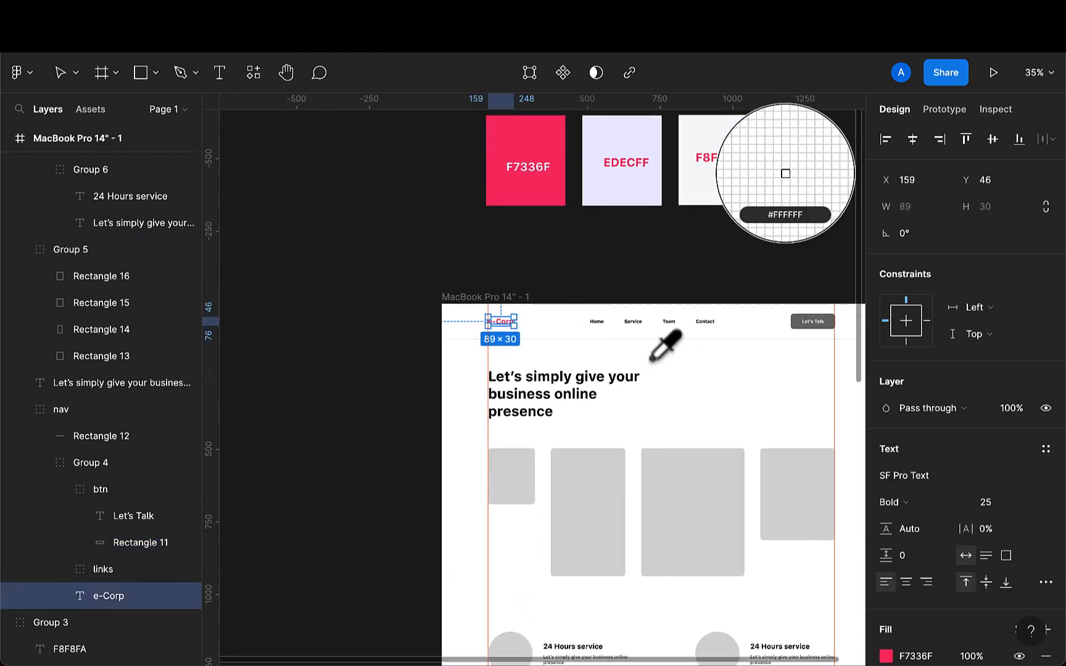
click(805, 322)
- Group the two 24 Hours service items together and nudge the new group up slightly
scroll(699, 388, down, 3)
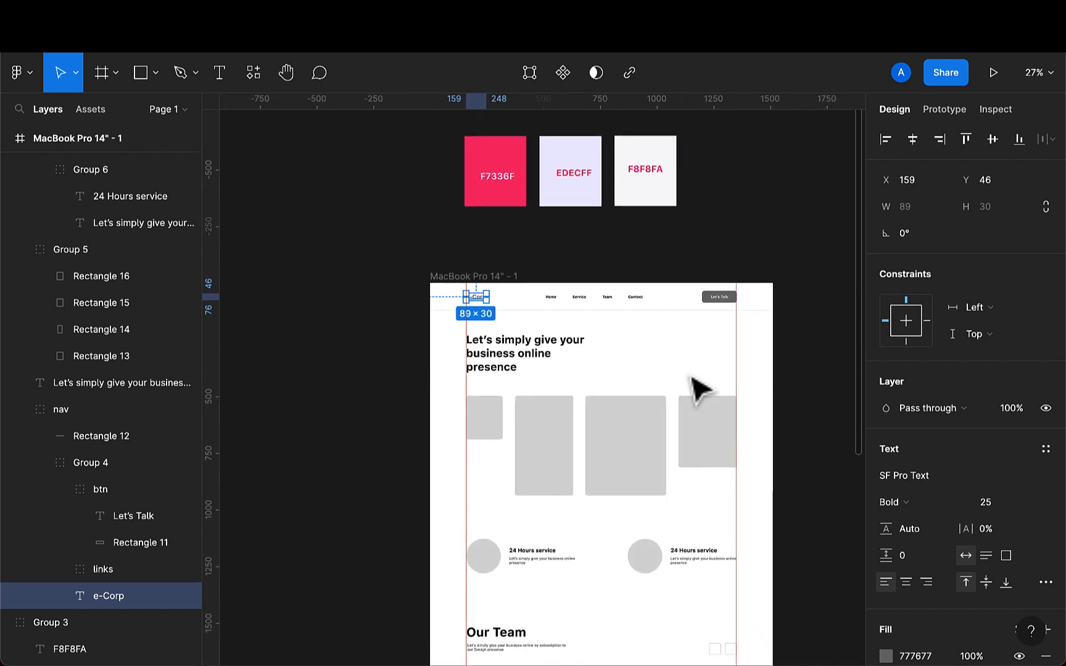
click(730, 412)
scroll(731, 413, down, 5)
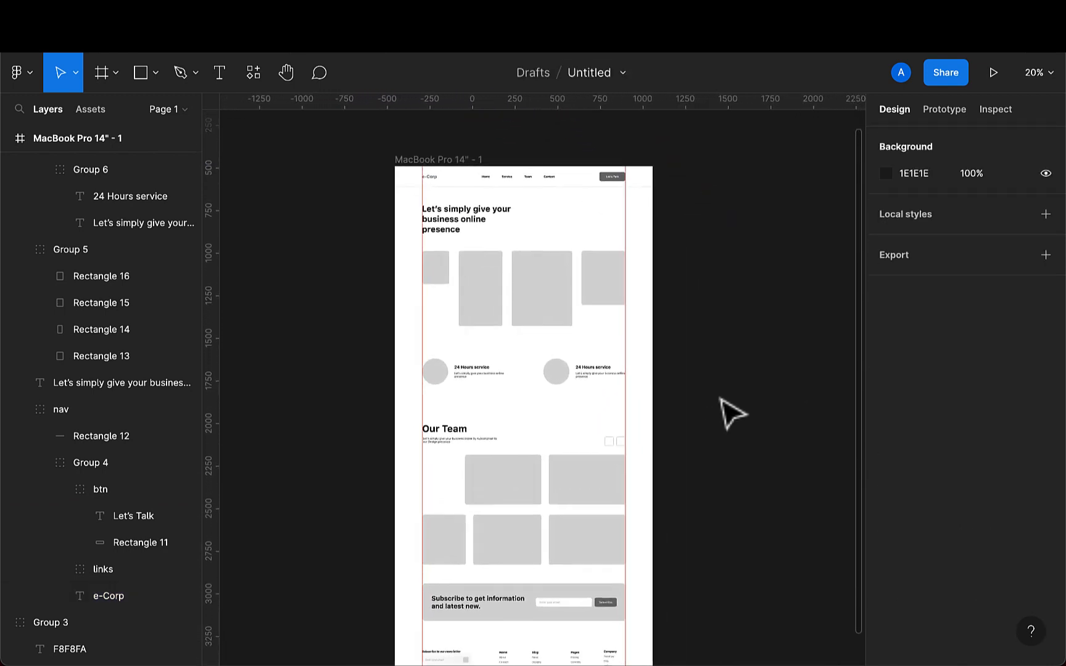
scroll(730, 412, down, 3)
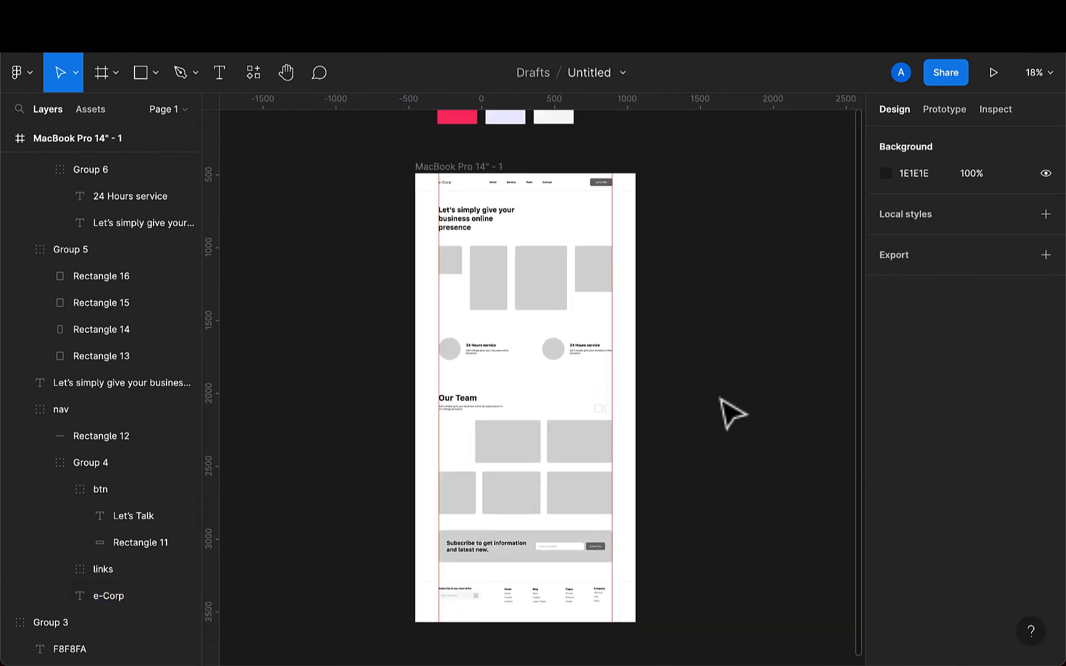
scroll(562, 392, up, 2)
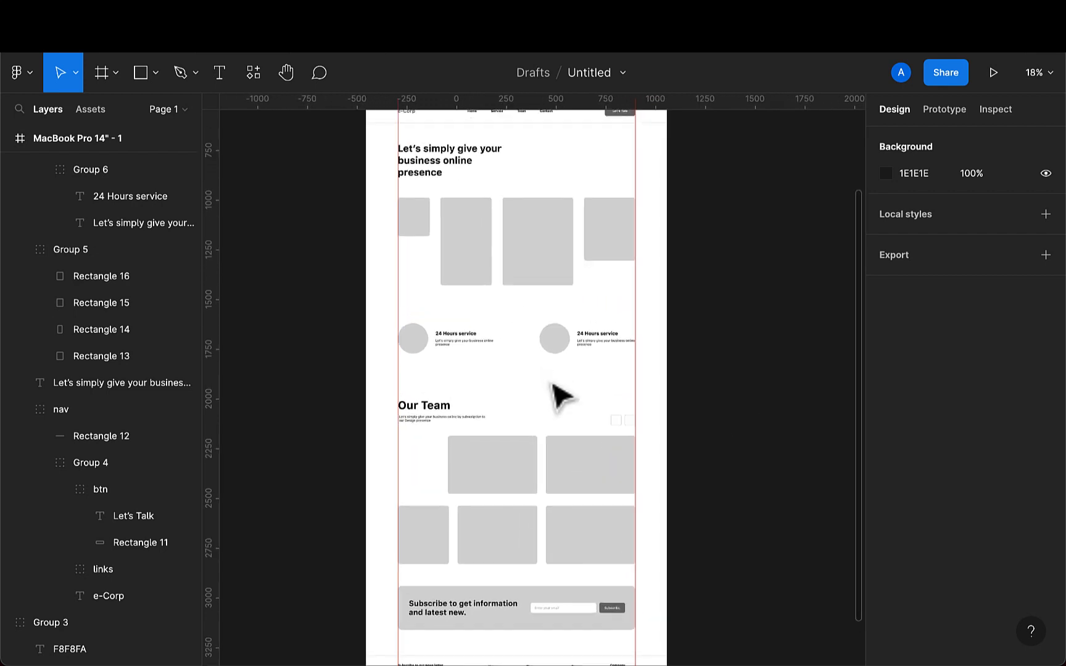
scroll(495, 372, up, 5)
click(441, 343)
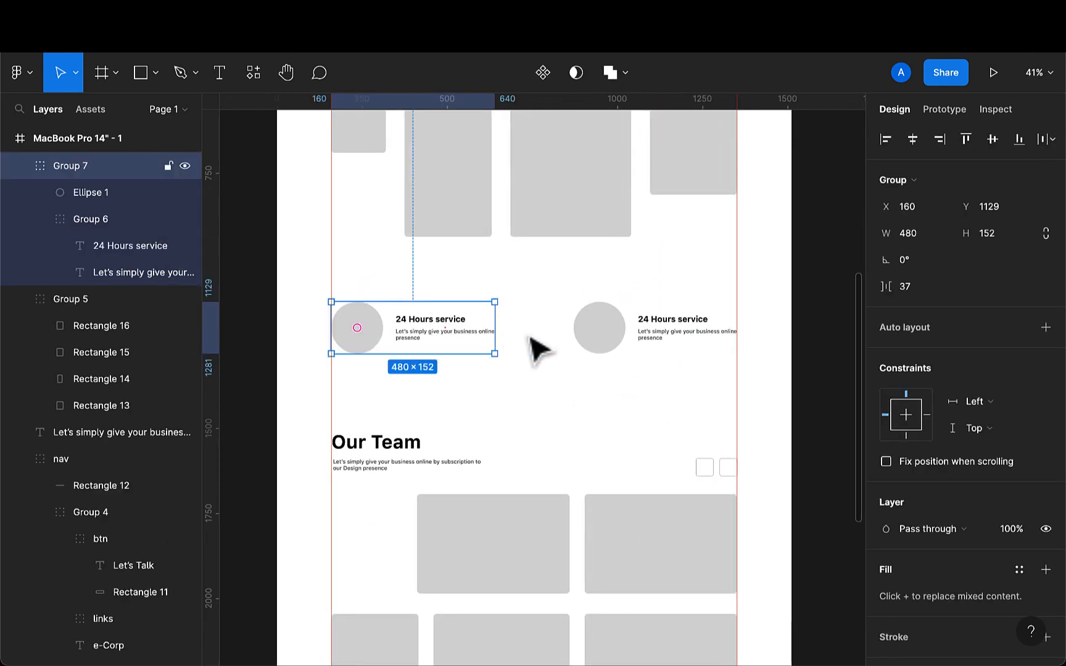
shift+click(606, 347)
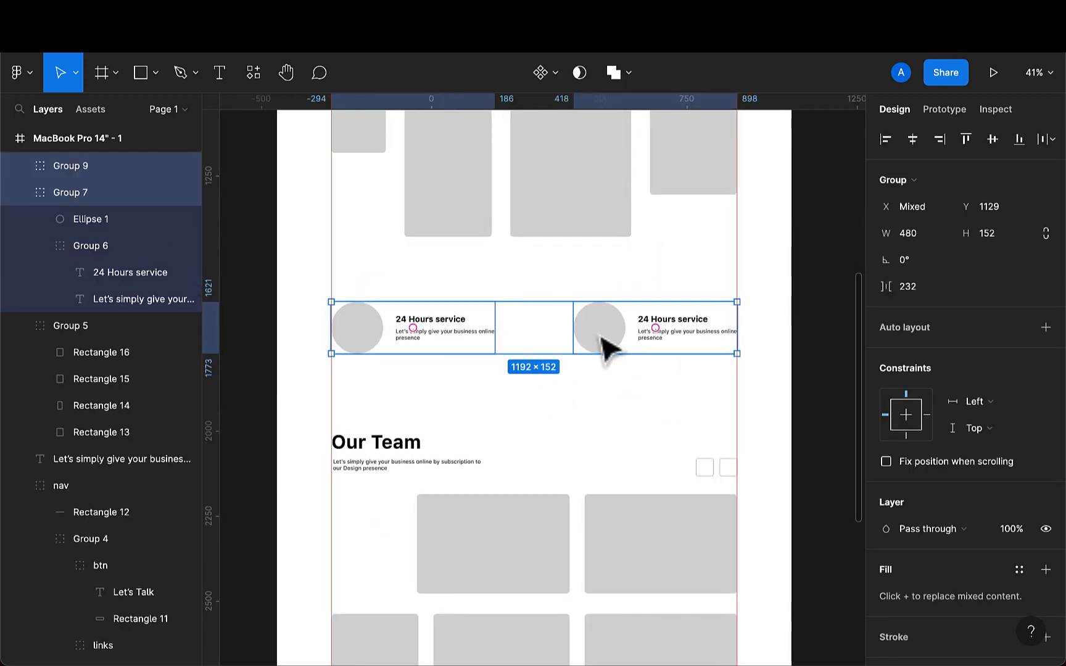
key(ctrl+g)
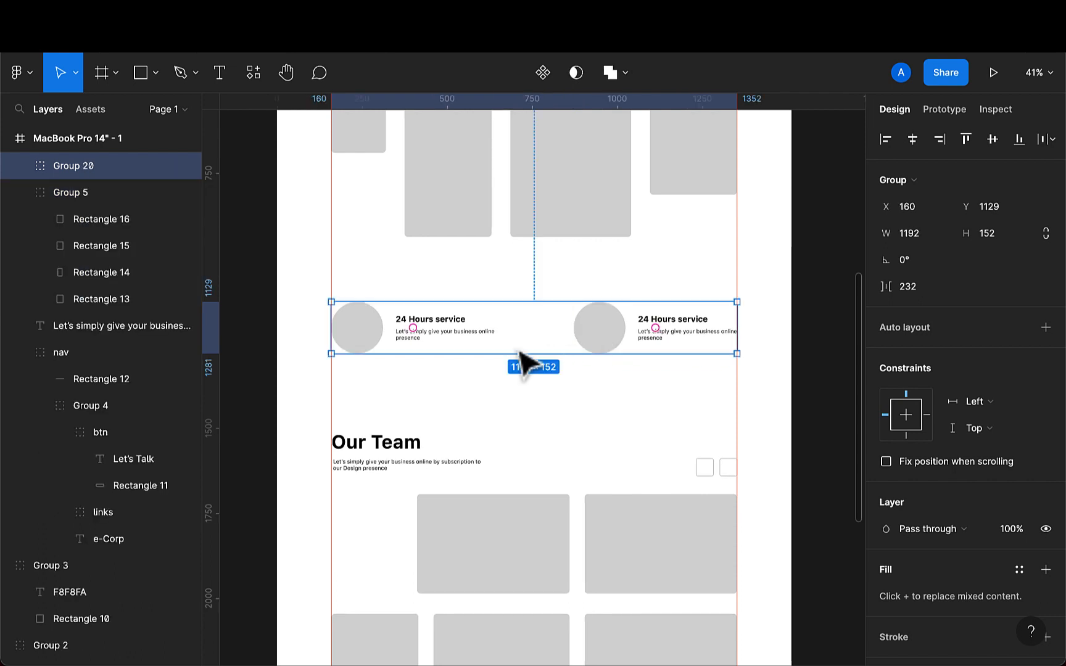
drag(519, 364, 514, 349)
- Group the Our Team heading, its subtitle and the two arrow squares together
click(384, 449)
shift+click(355, 466)
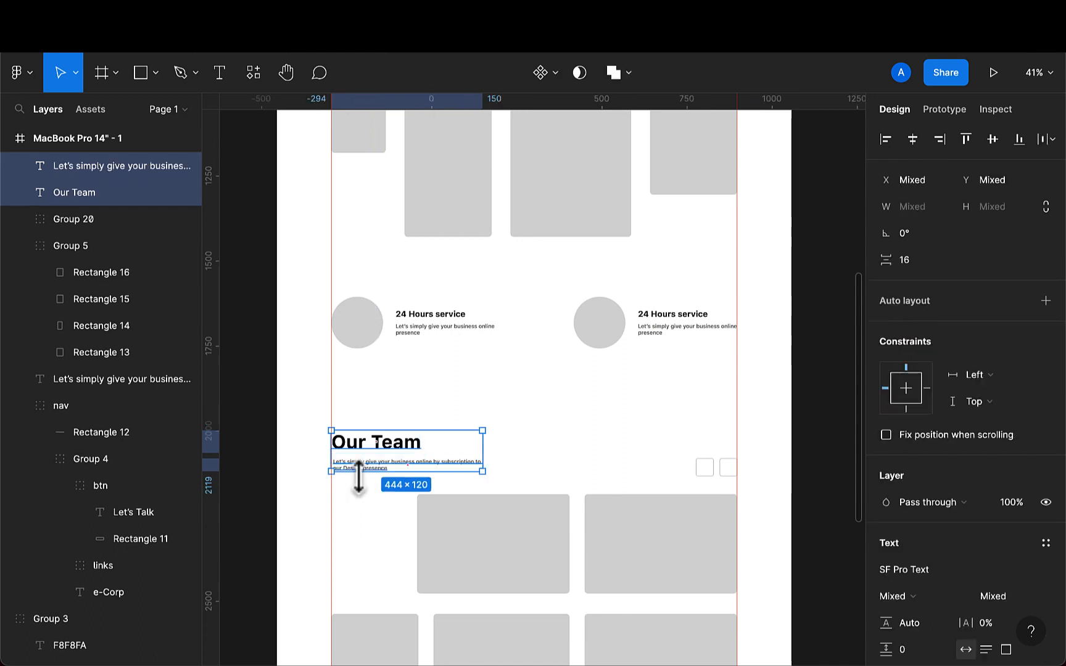
shift+click(704, 469)
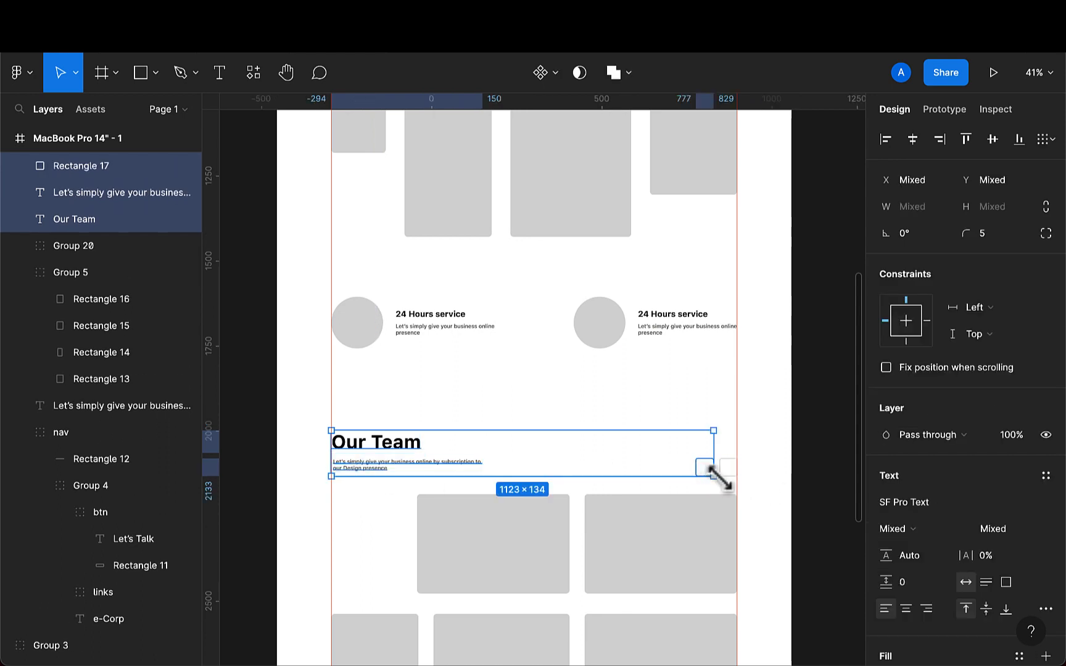
shift+click(728, 470)
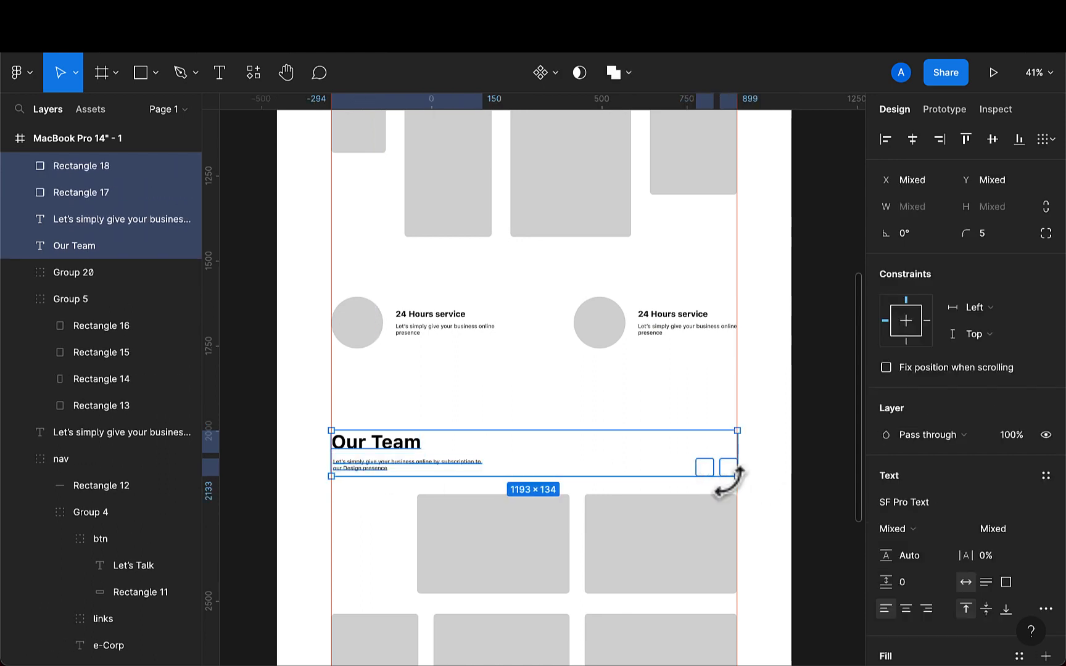
key(super+g)
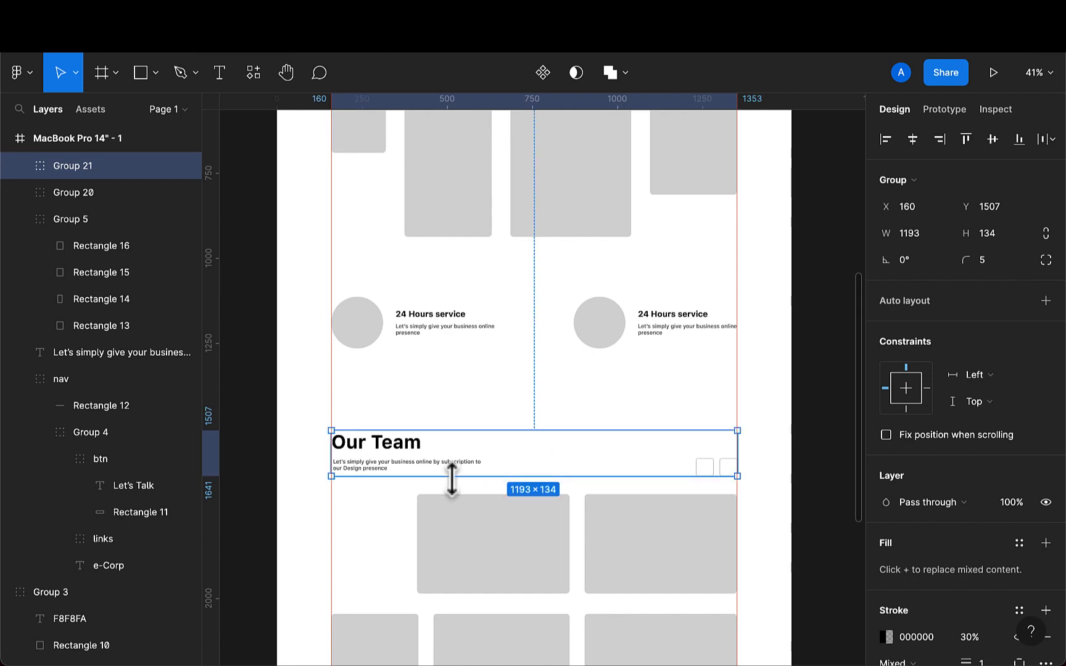
- Nudge the Our Team heading group up slightly
key(shift+Up)
key(Up)
key(Up)
key(Up)
key(Up)
key(Up)
key(Up)
key(Up)
key(Up)
key(Up)
key(Up)
key(Up)
key(Up)
key(Up)
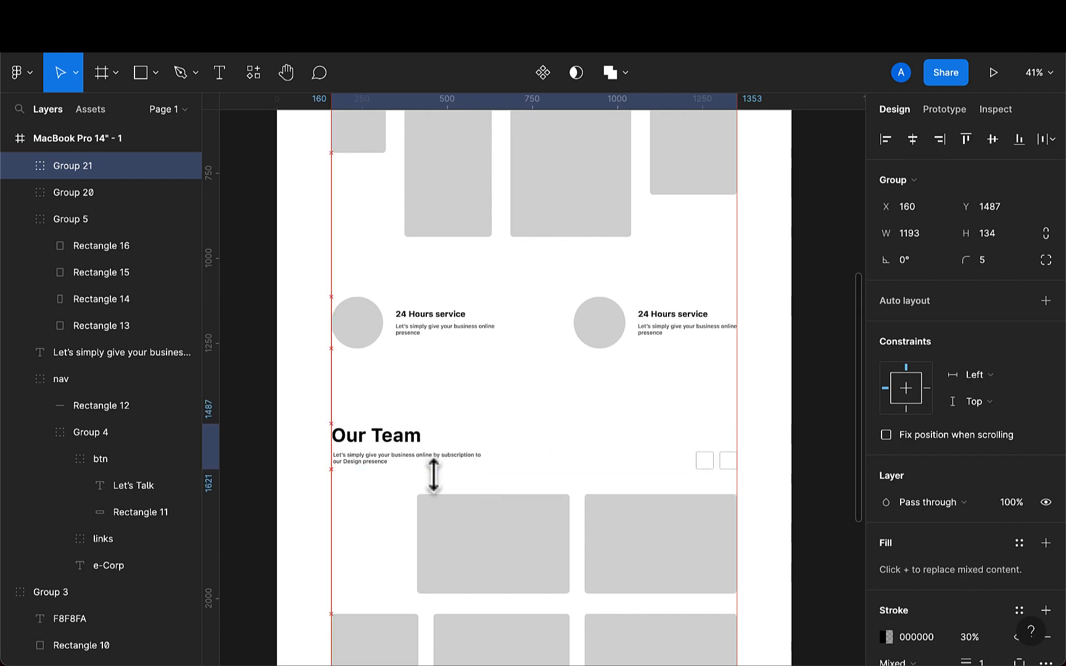
- Nudge the bottom row of three team image placeholders up by 30 px
click(459, 524)
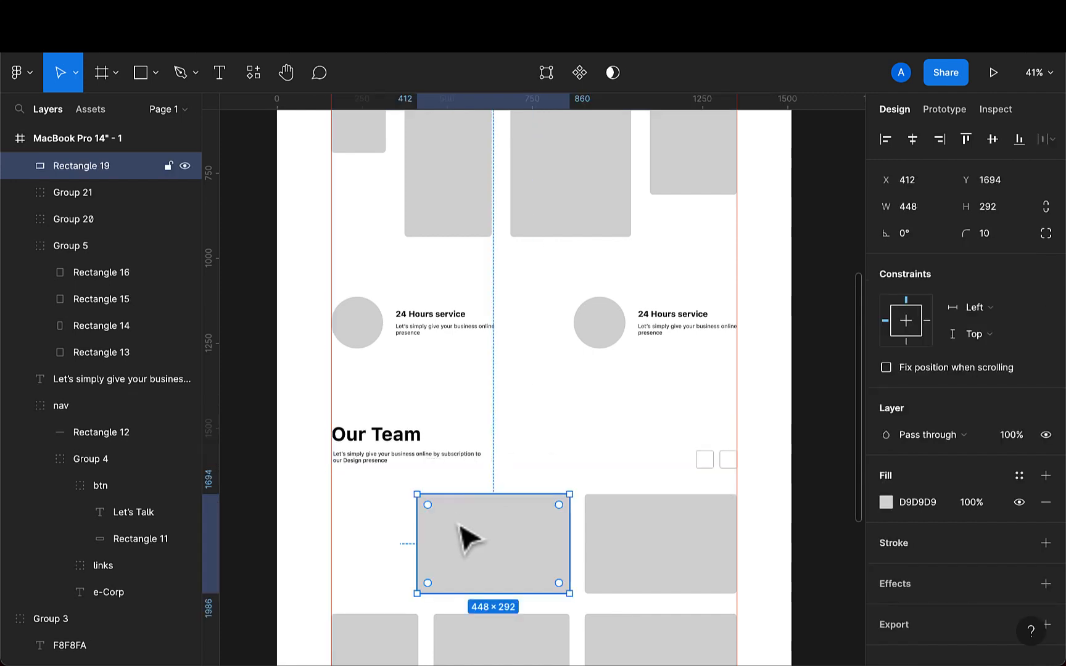
shift+click(650, 568)
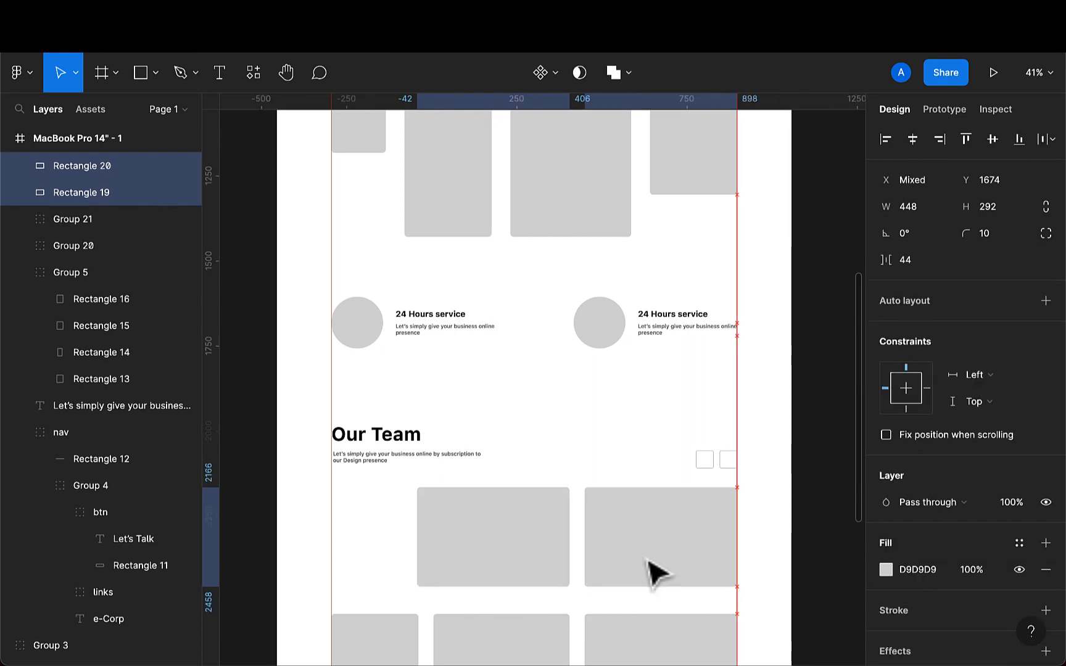
scroll(647, 626, down, 2)
click(665, 619)
key(shift+Up)
key(shift+Up)
key(shift+Up)
key(shift+Up)
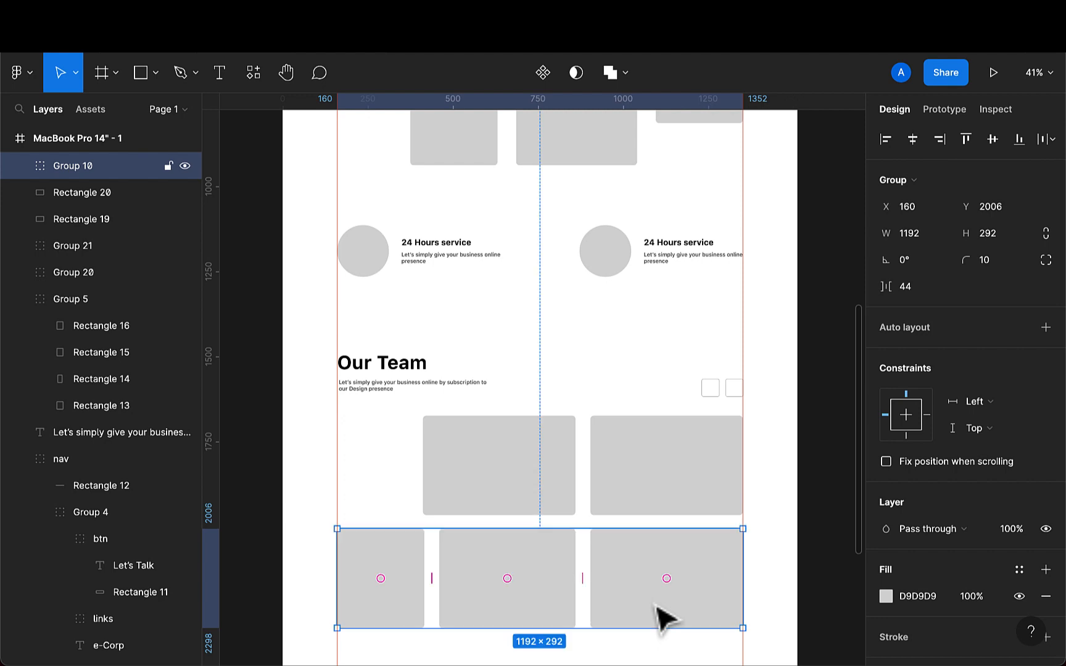
- Group the Our Team heading group with all five team image placeholders
scroll(657, 611, down, 2)
click(427, 409)
shift+click(488, 488)
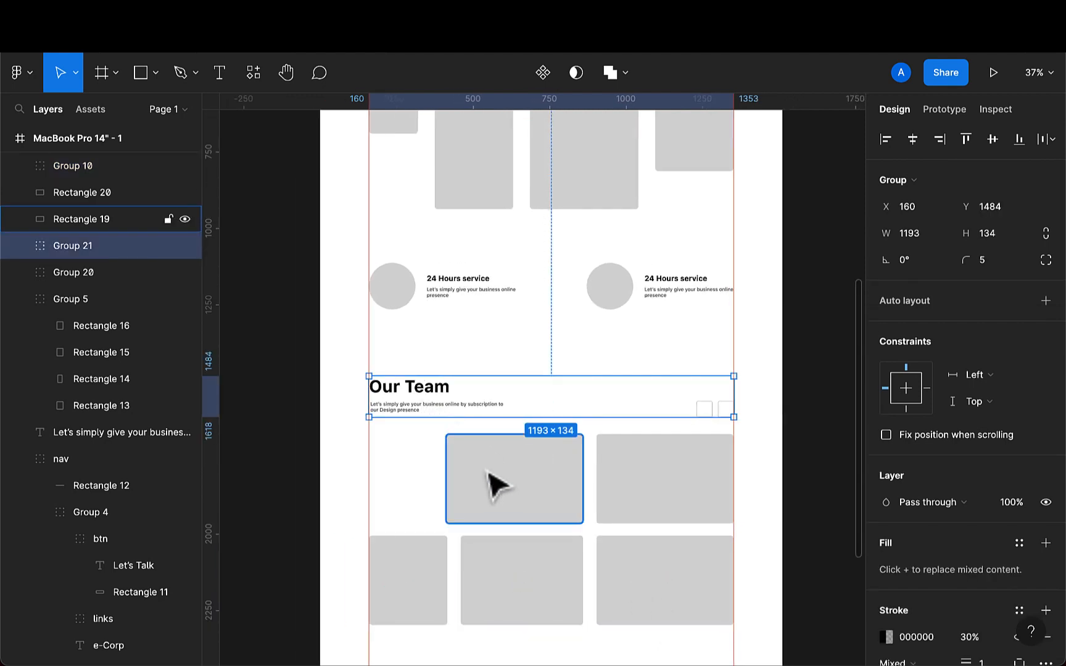
shift+click(671, 515)
shift+click(676, 605)
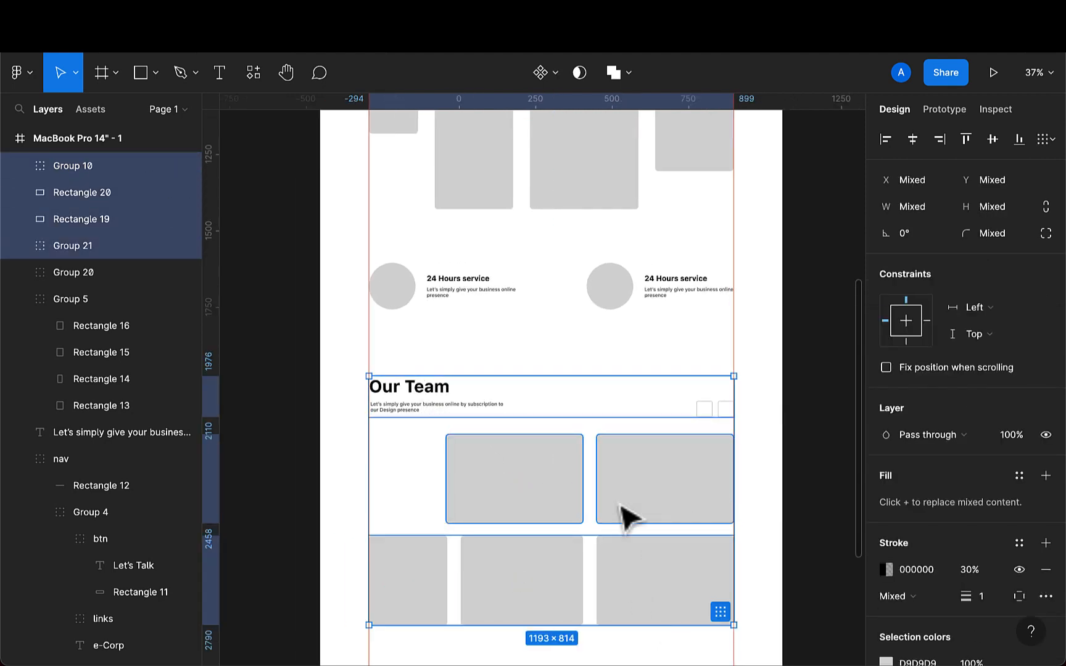
key(super+g)
scroll(614, 505, down, 8)
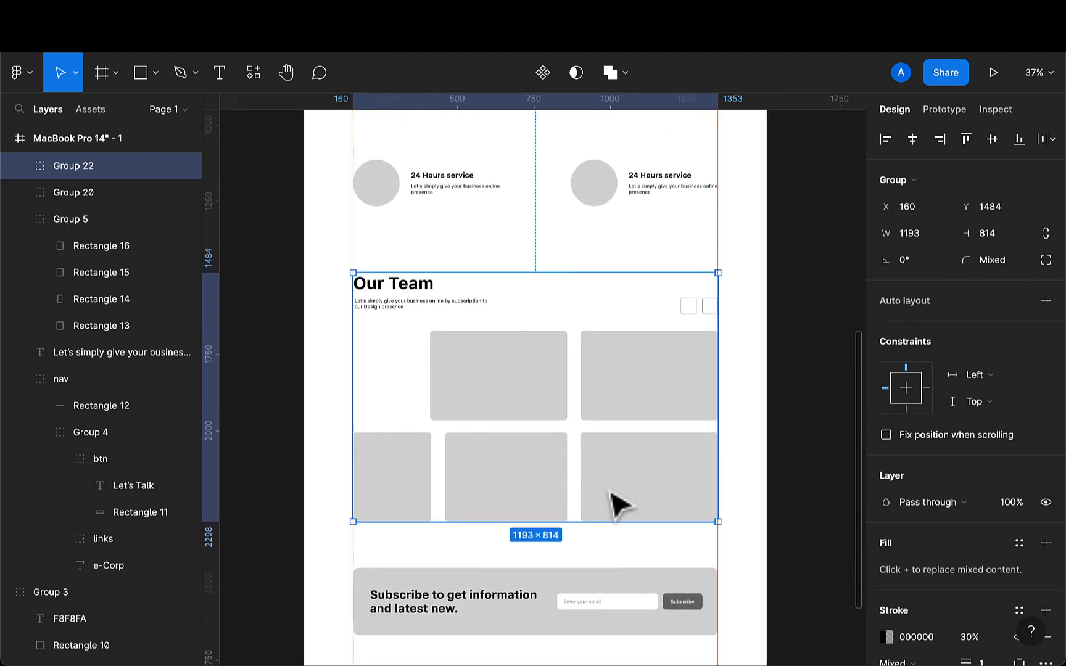
- Rename the new team section group as Our Team
click(572, 454)
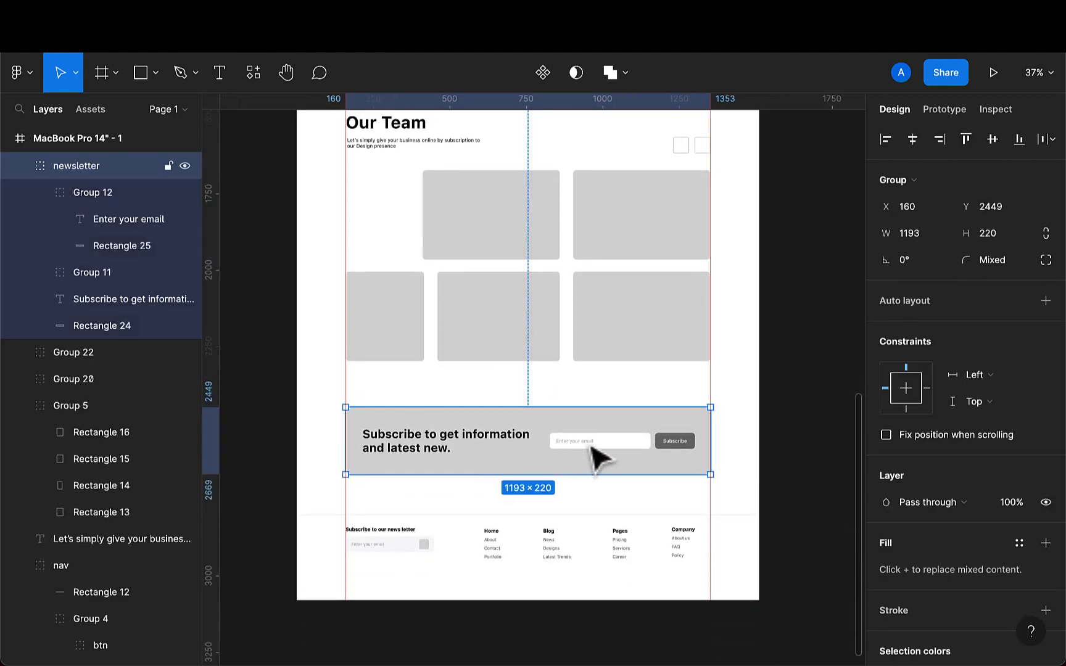
scroll(532, 338, up, 3)
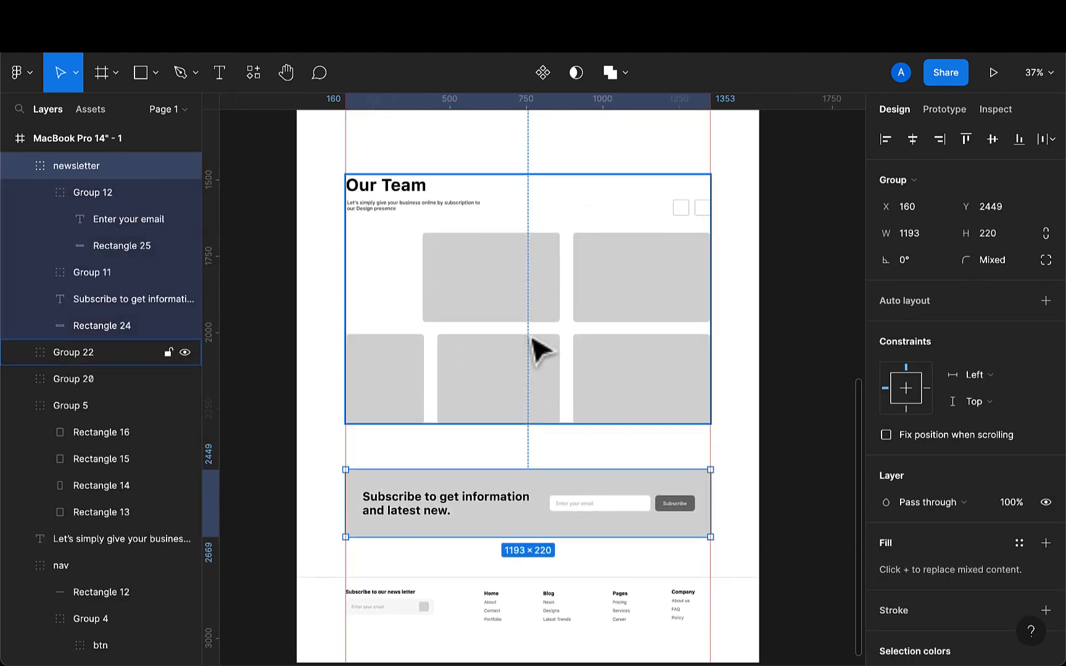
click(531, 338)
double_click(95, 355)
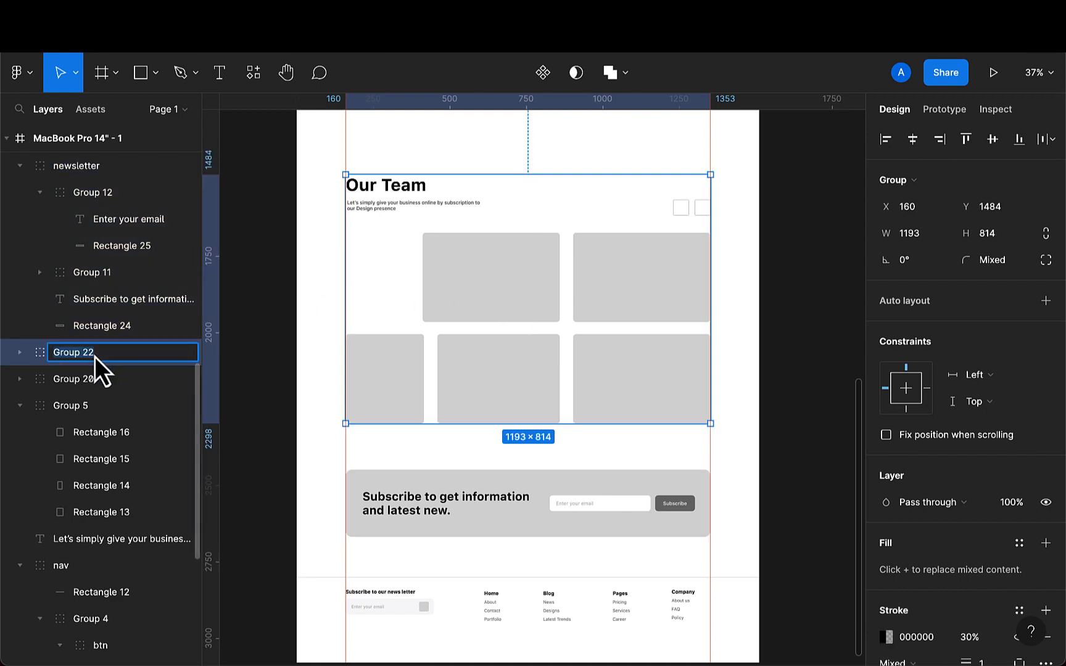
key(BackSpace)
text(Ou)
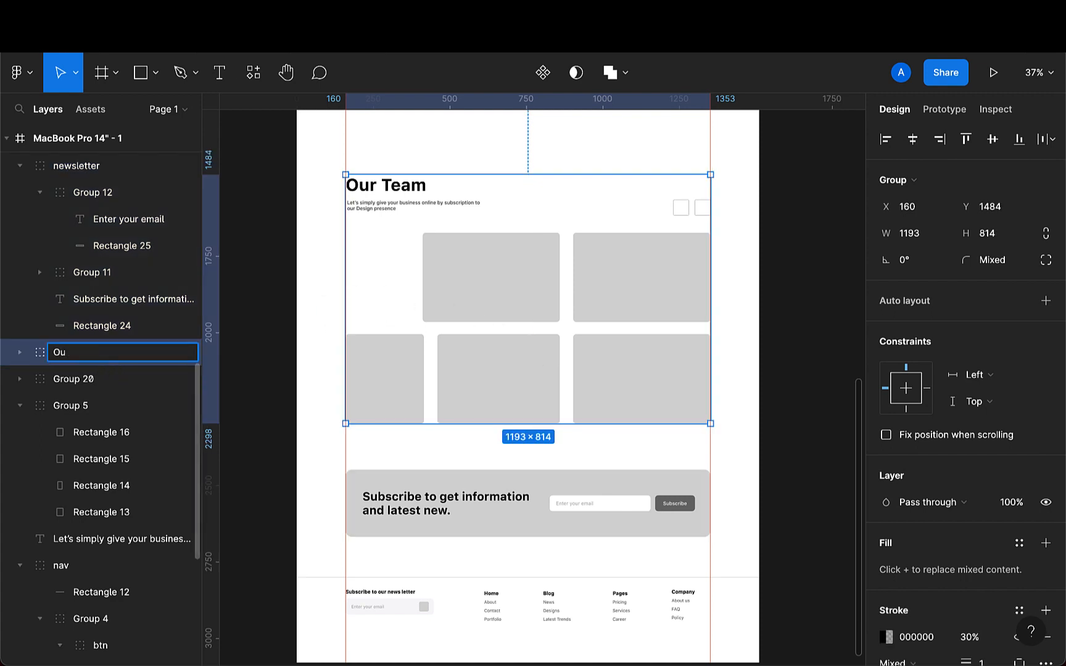
text(r Team)
key(Return)
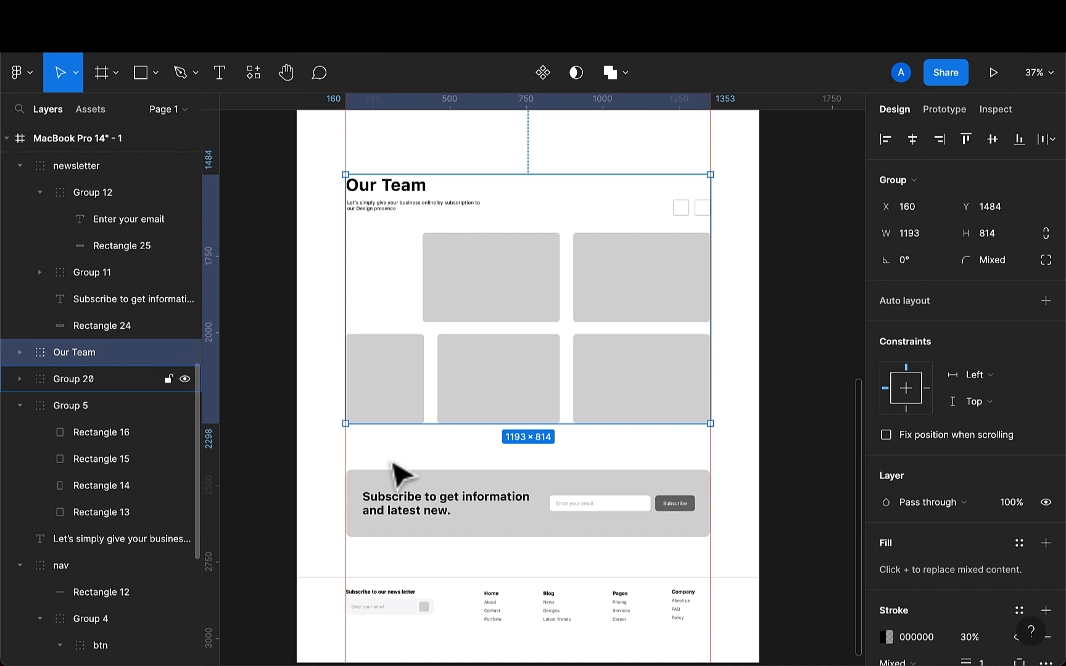
- Rename the footer group as Footer
scroll(392, 475, down, 5)
click(503, 526)
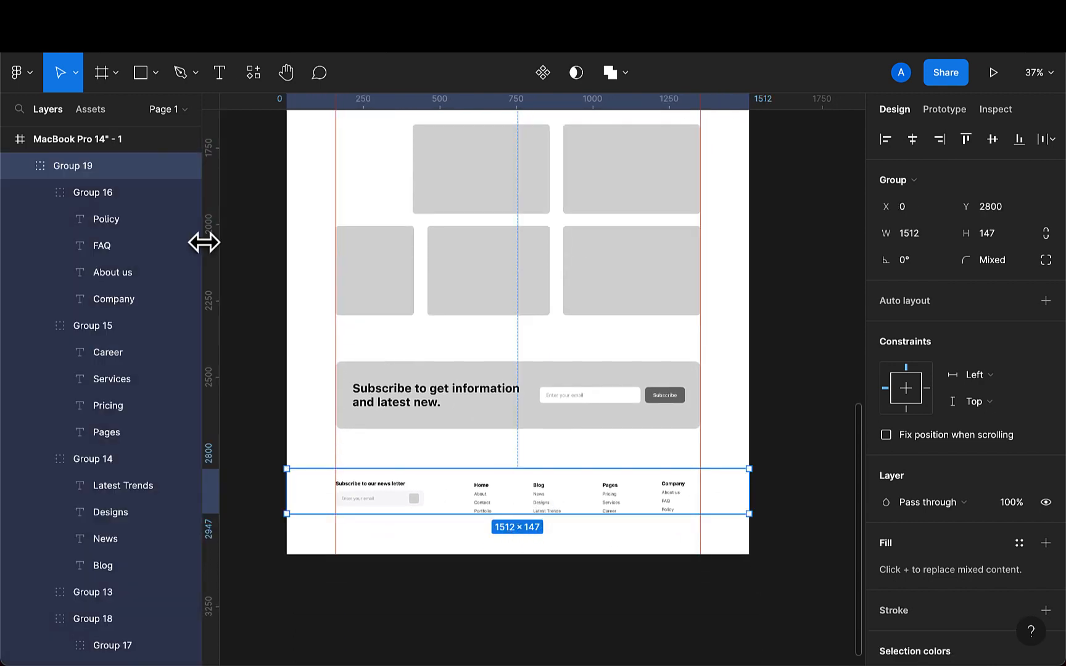
double_click(87, 167)
key(BackSpace)
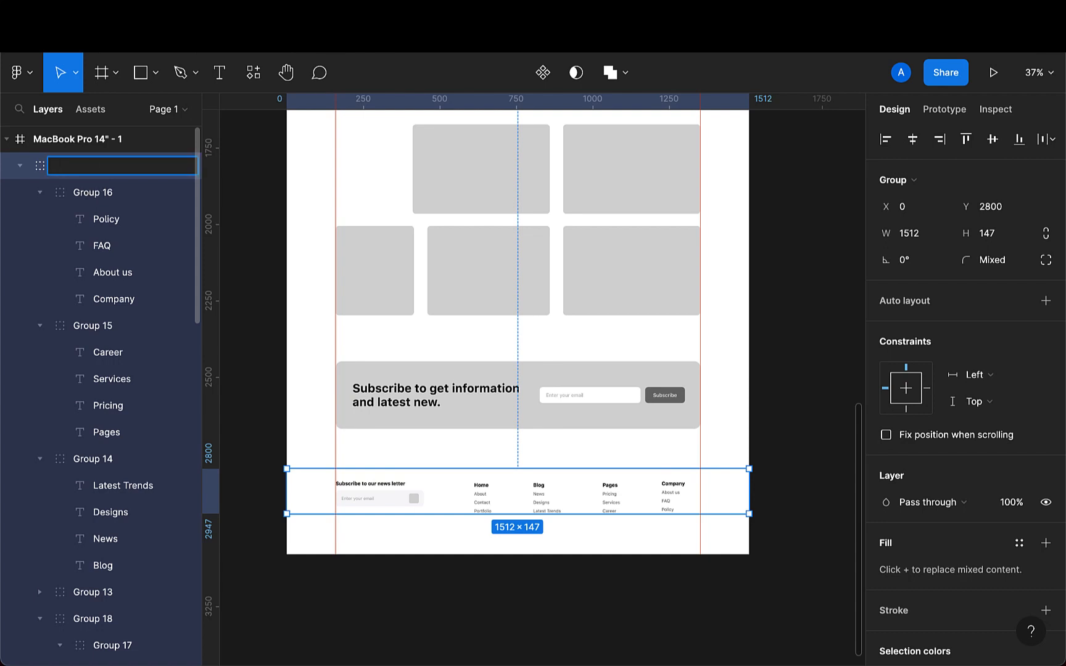
text(Footer)
key(Return)
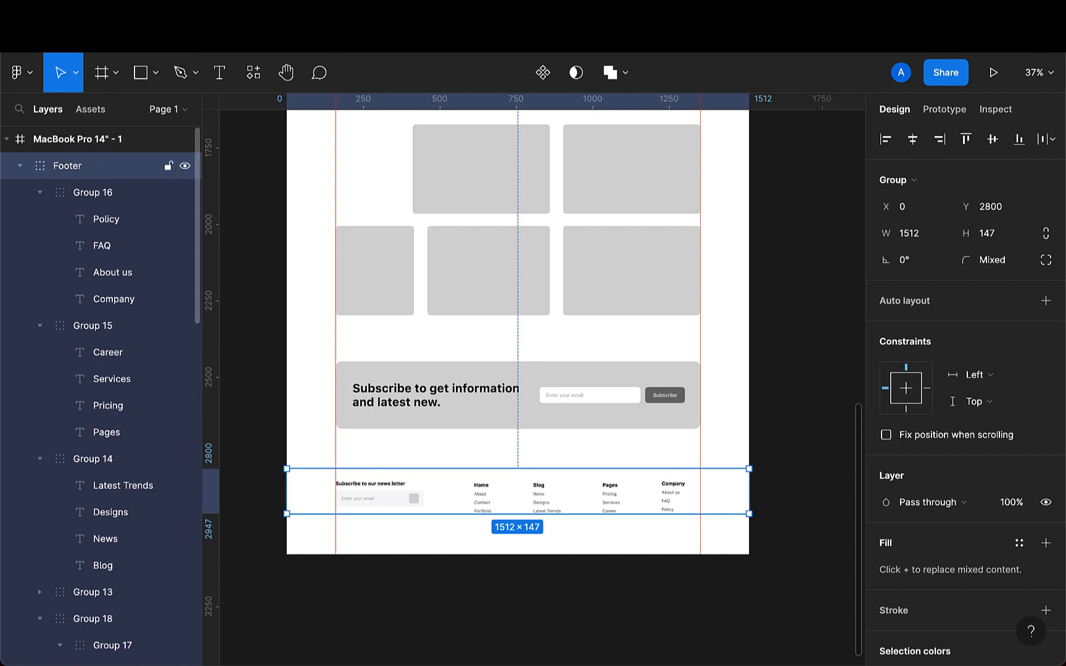
- Group the hero headline with its four image placeholders and name the group Hero
scroll(333, 191, up, 10)
scroll(370, 235, up, 3)
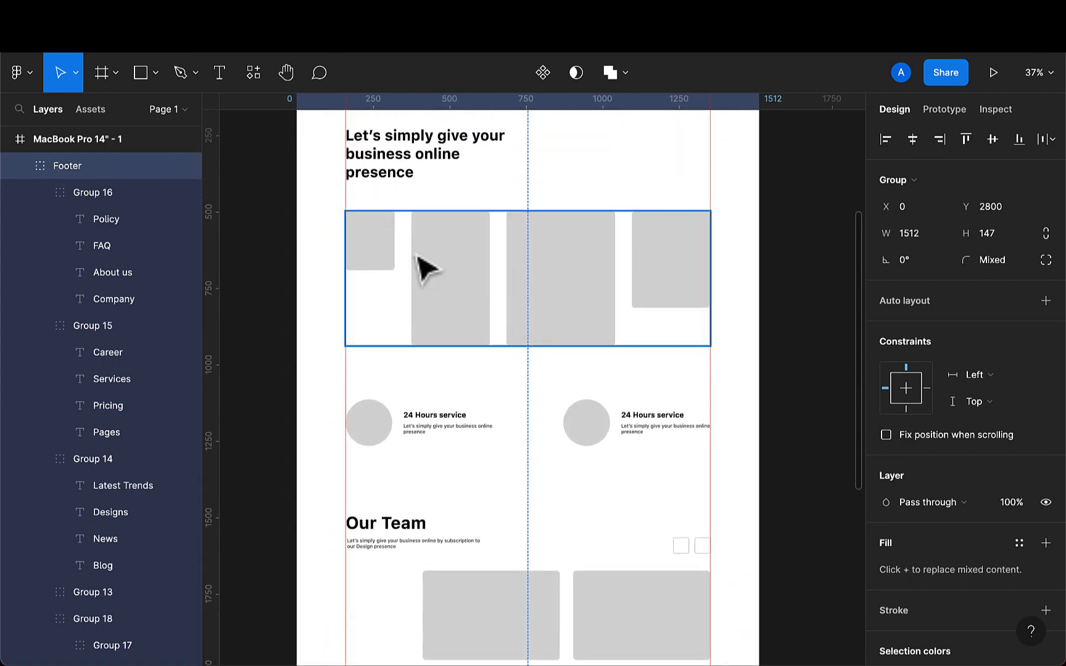
click(435, 285)
scroll(421, 253, up, 1)
scroll(407, 250, up, 2)
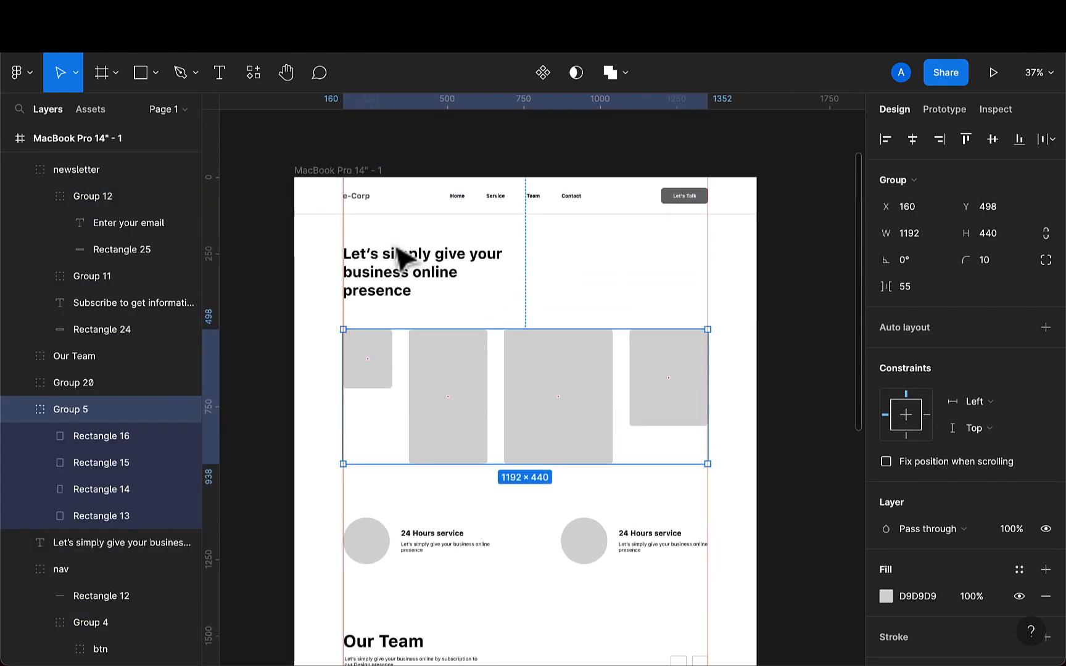
shift+click(398, 275)
key(ctrl+g)
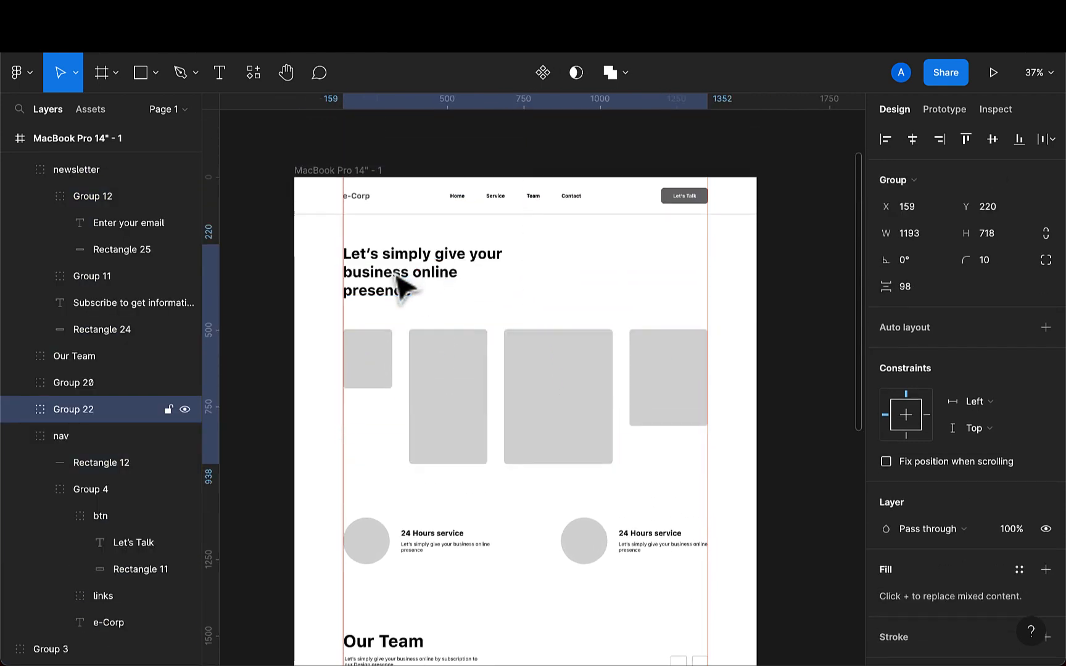
double_click(89, 417)
key(BackSpace)
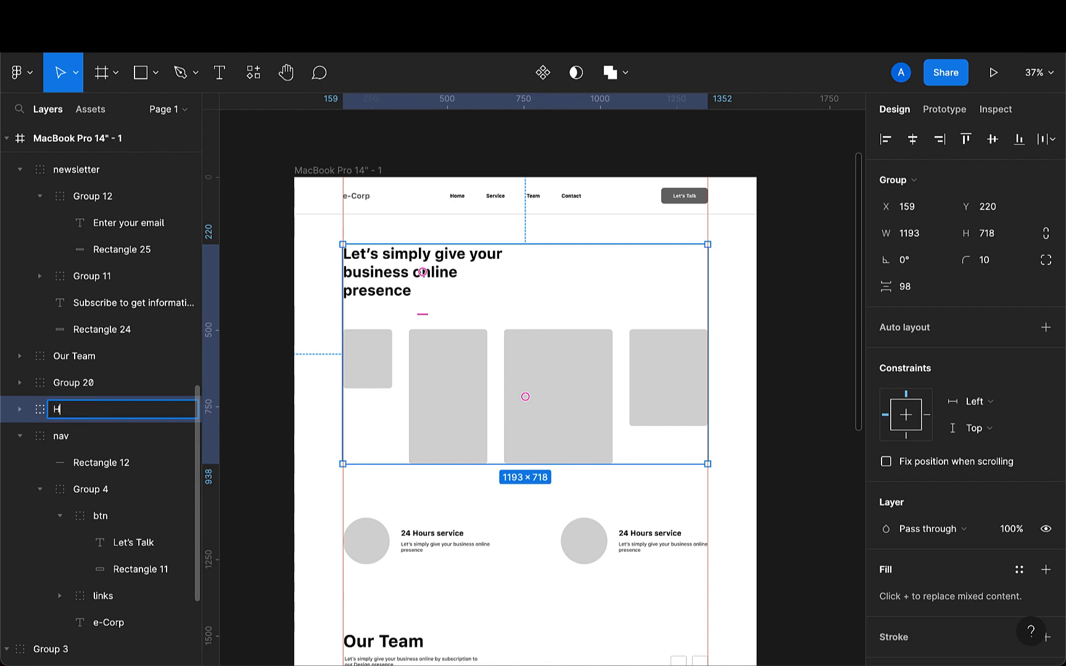
text(Hero)
key(Return)
- Rename the 24 Hours service group as Service
click(44, 382)
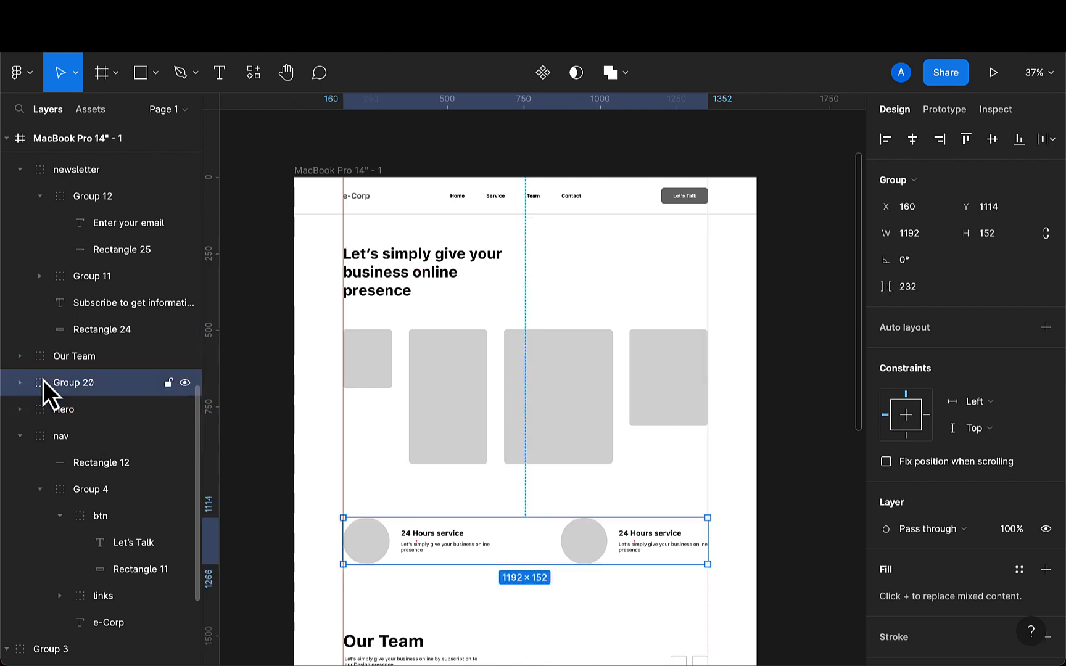
double_click(93, 387)
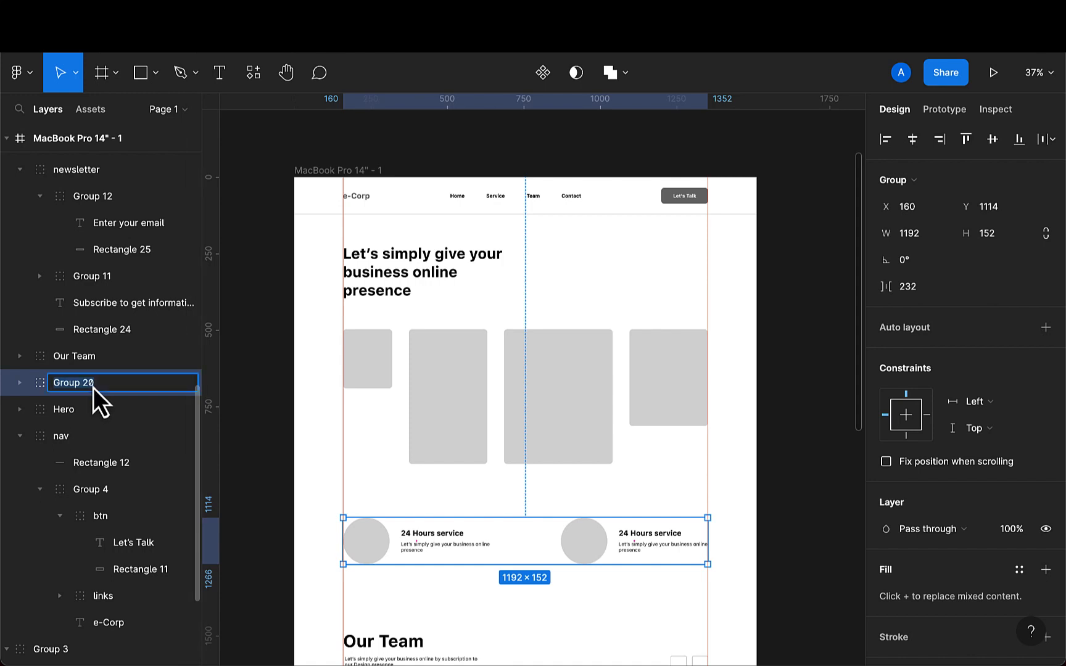
key(BackSpace)
text(Service)
key(Return)
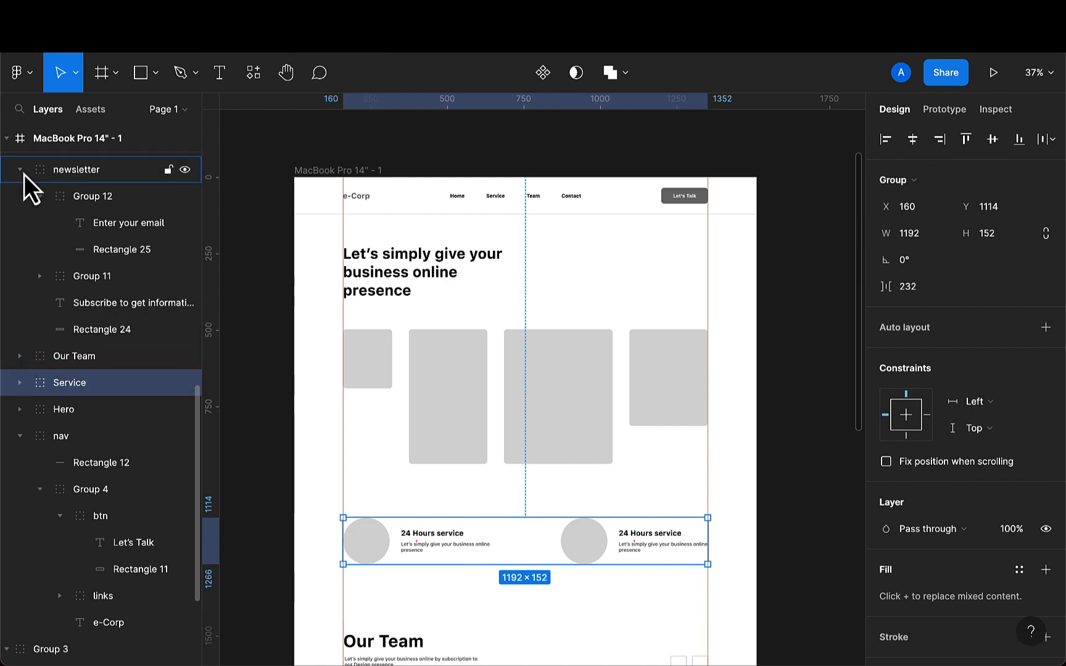
- Group the three colour swatches above the frame together and name the group Color
click(19, 174)
click(19, 280)
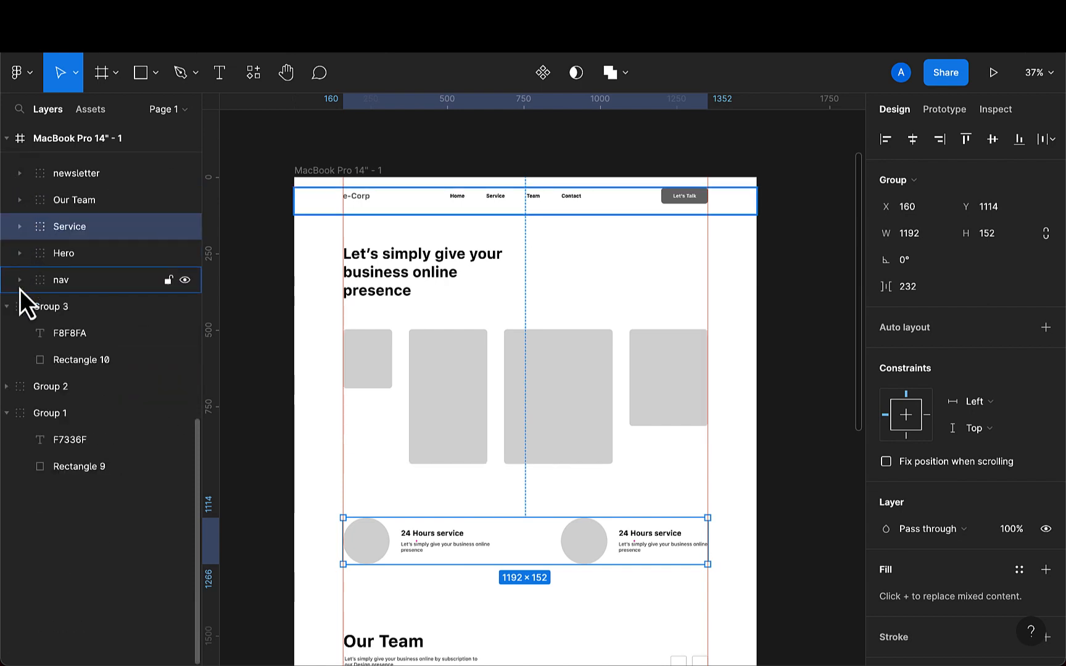
click(13, 309)
click(61, 314)
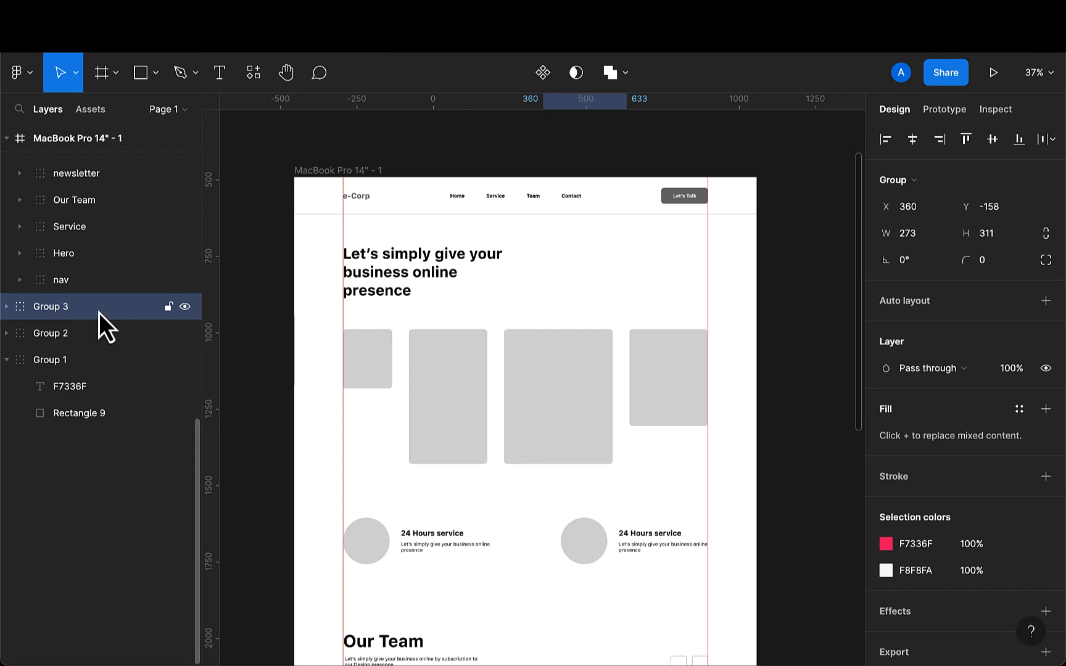
scroll(352, 319, down, 5)
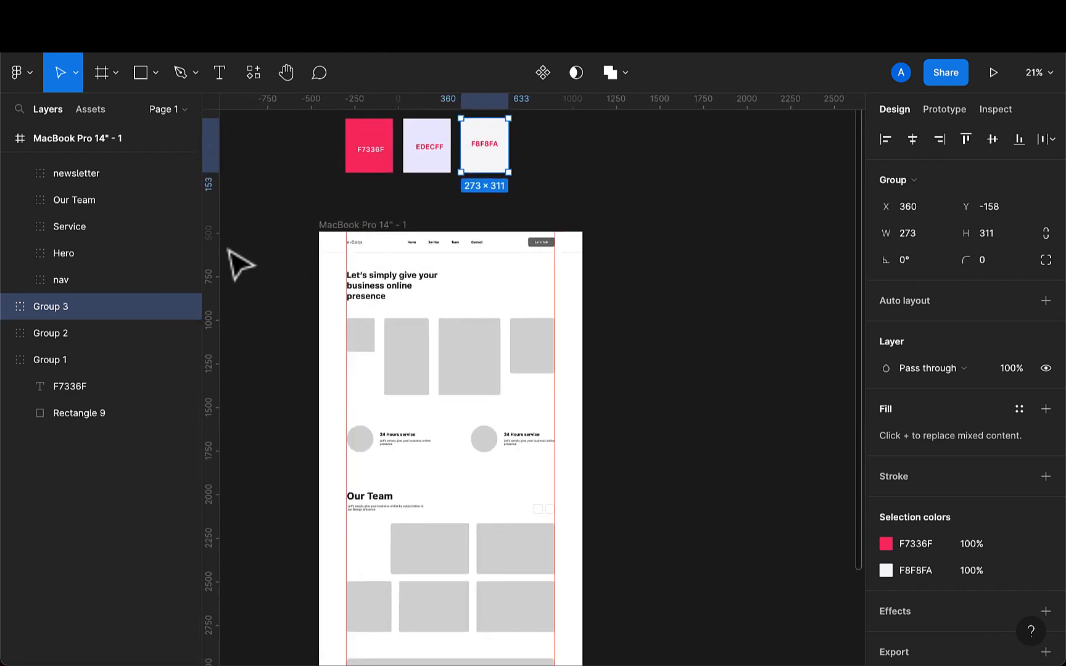
shift+click(56, 334)
shift+click(48, 360)
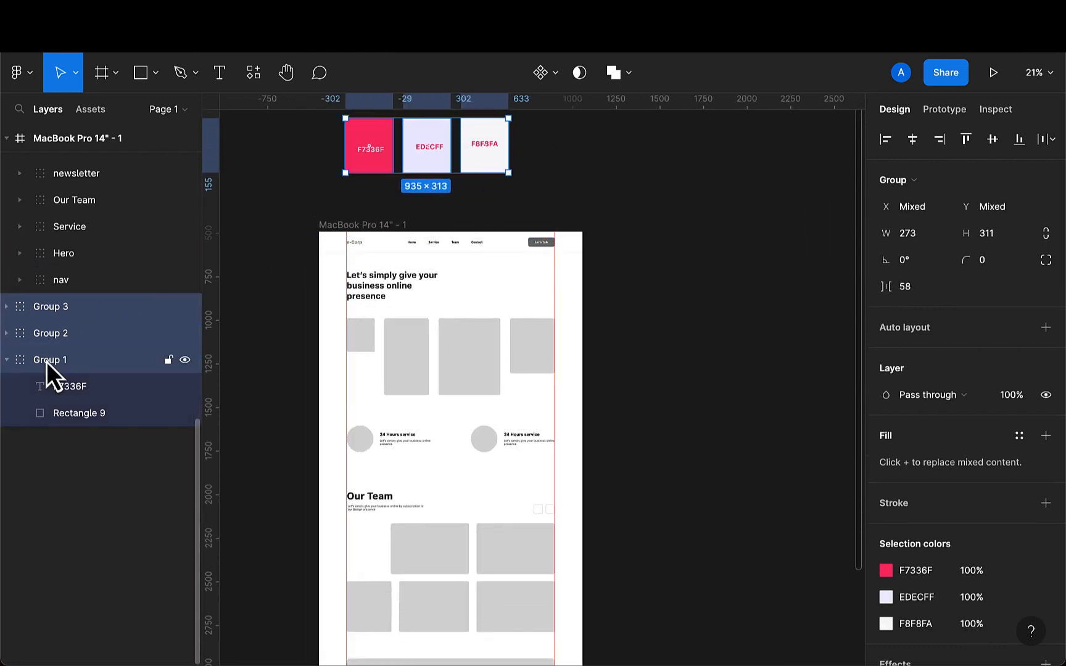
key(super+g)
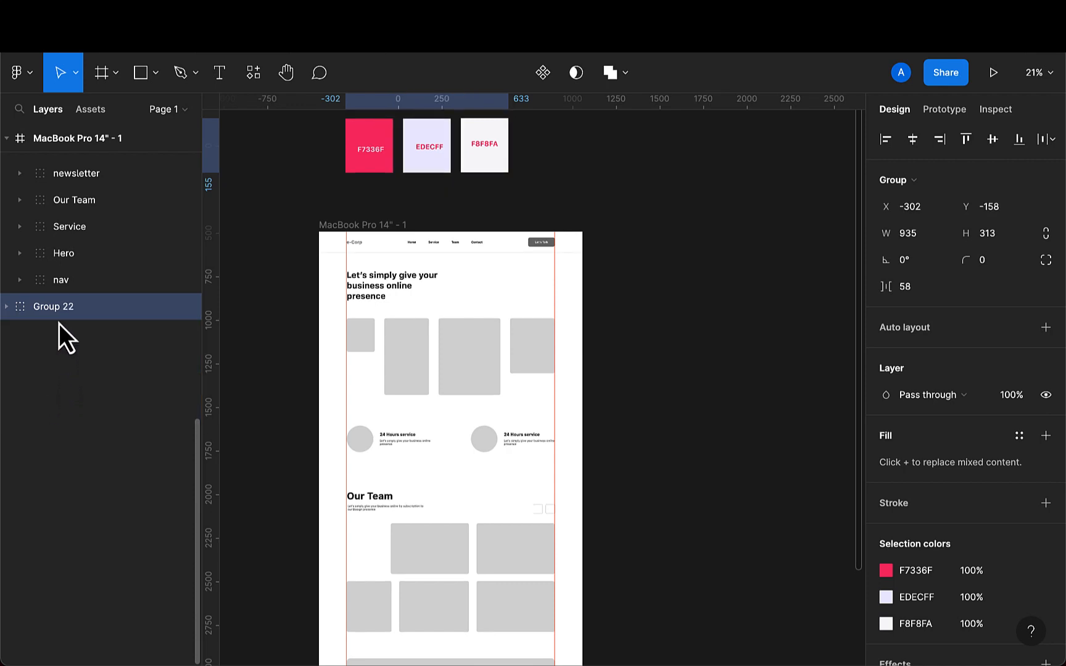
key(super+r)
key(BackSpace)
text(Color)
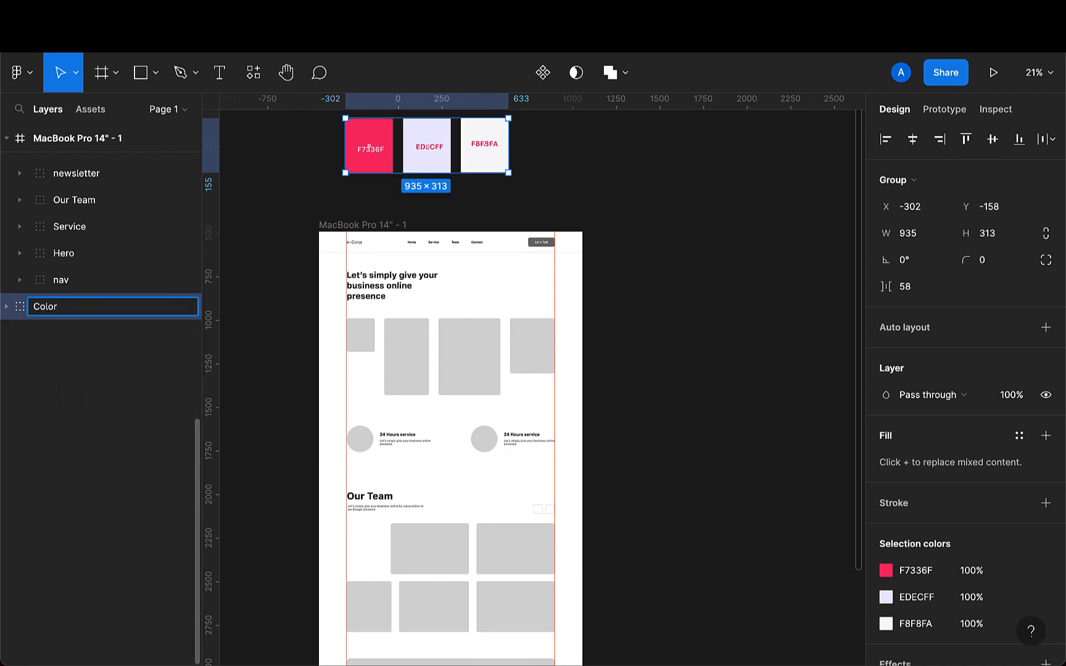
key(Return)
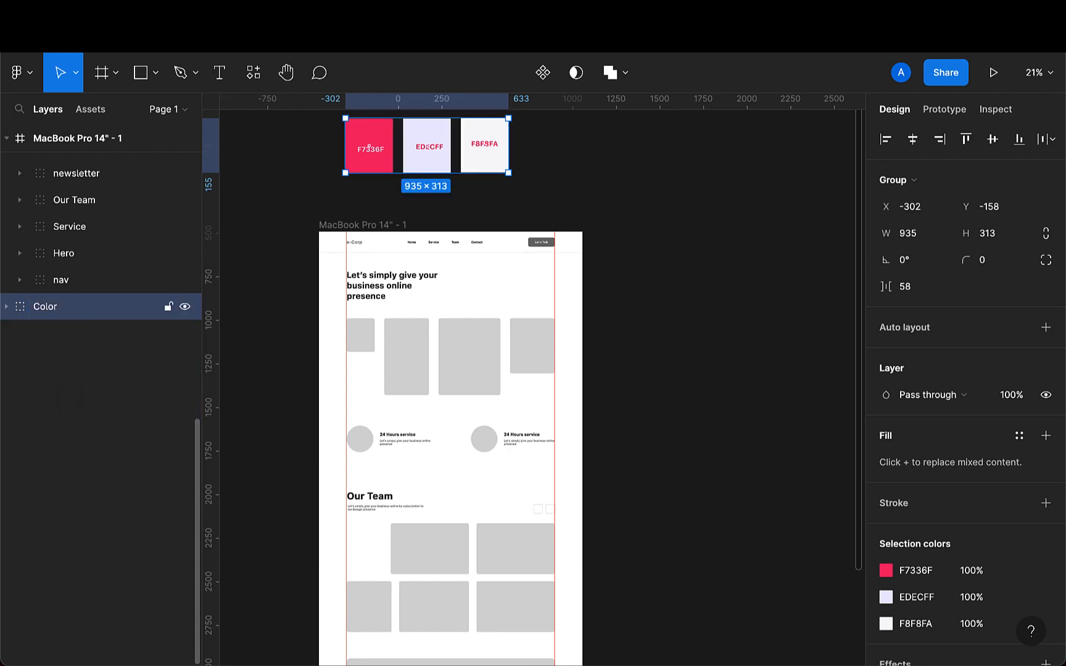
- Review the Hero, Service, Our Team and newsletter section groups one by one on the canvas
scroll(421, 280, up, 3)
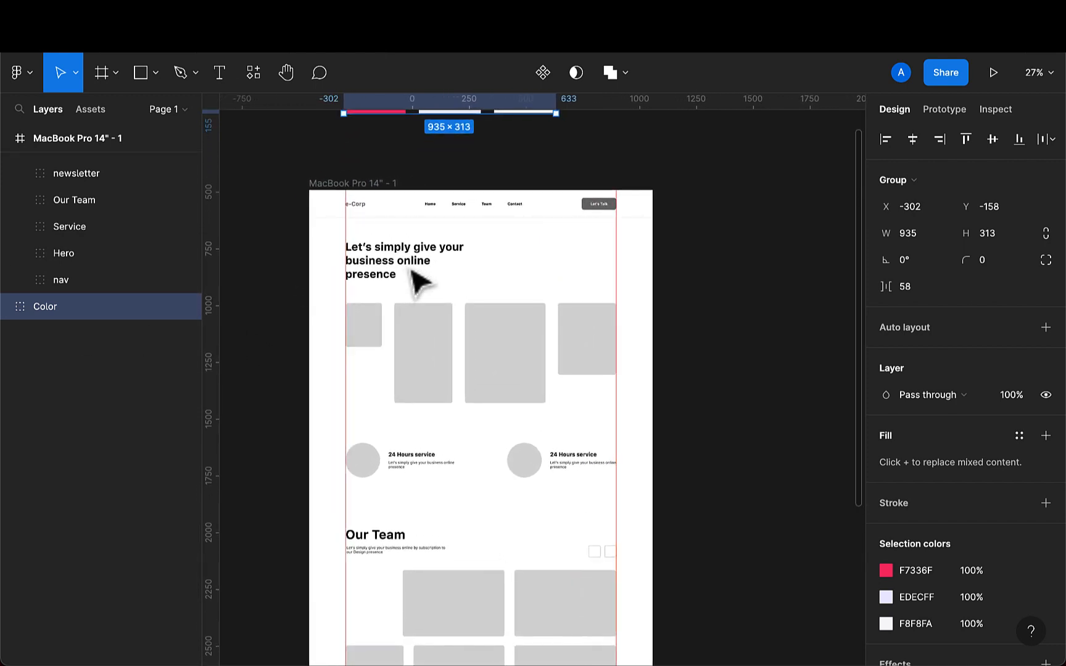
click(441, 361)
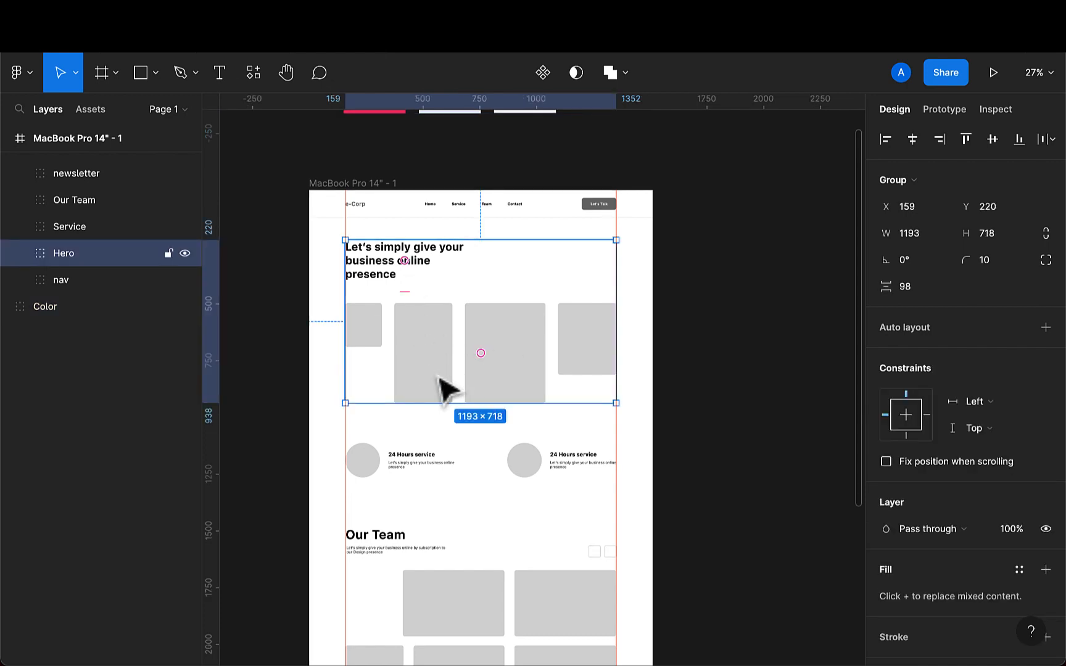
scroll(444, 389, down, 1)
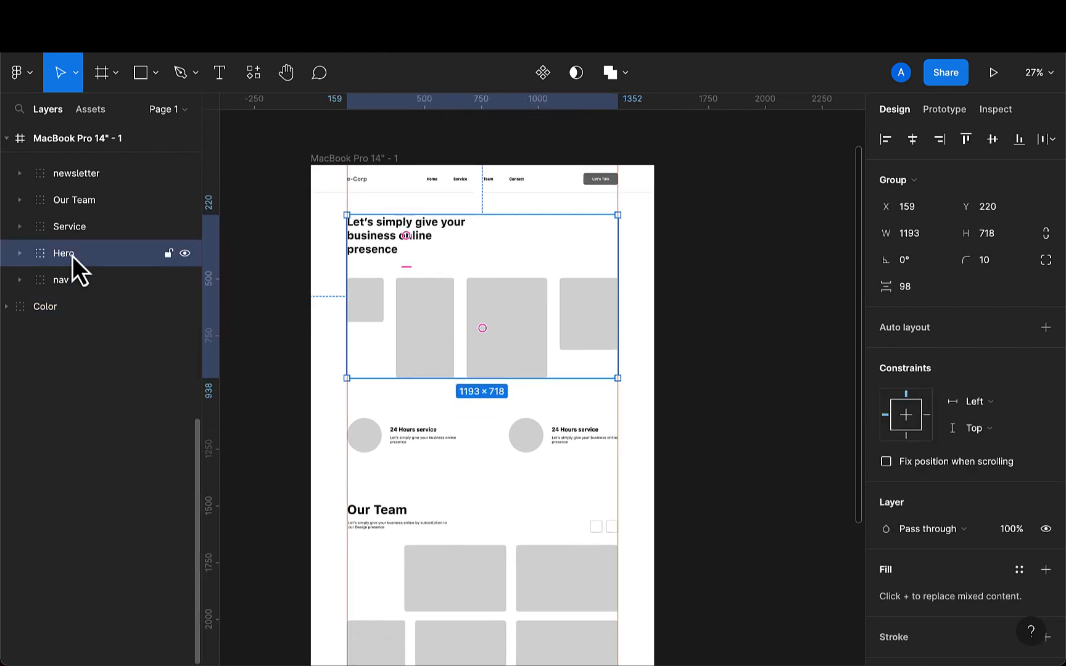
click(398, 450)
scroll(398, 450, down, 3)
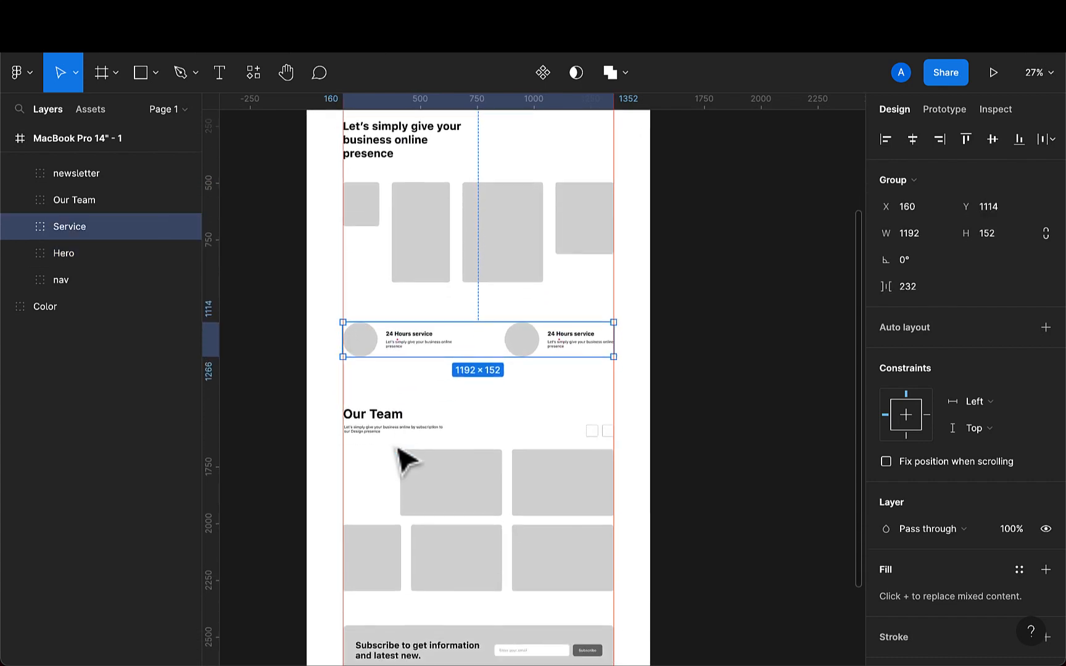
click(453, 476)
scroll(452, 475, down, 4)
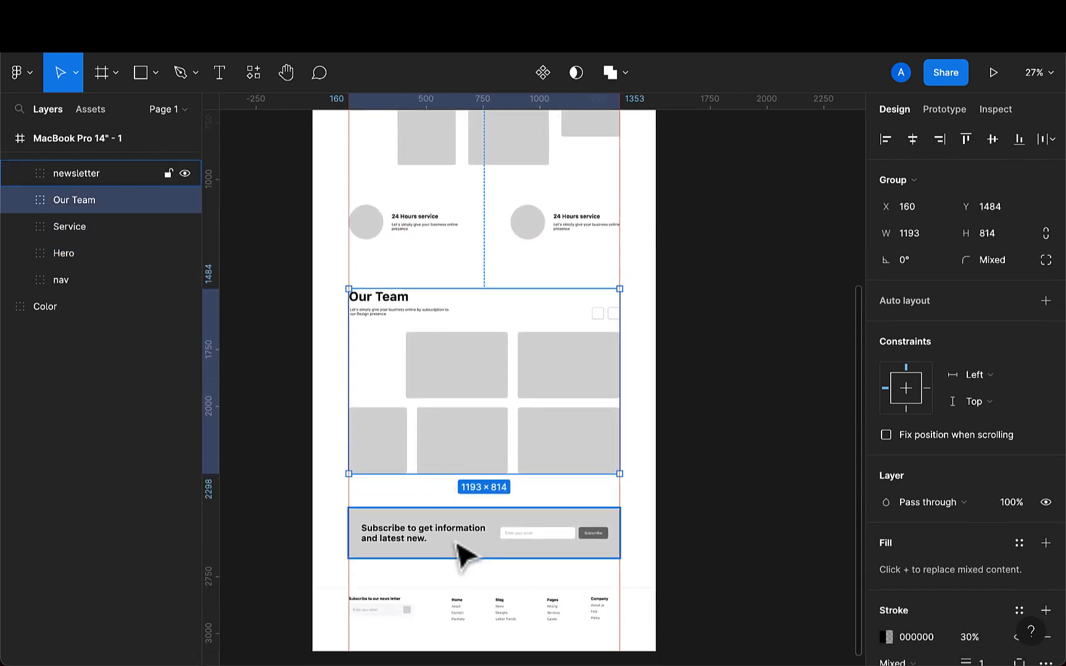
click(464, 556)
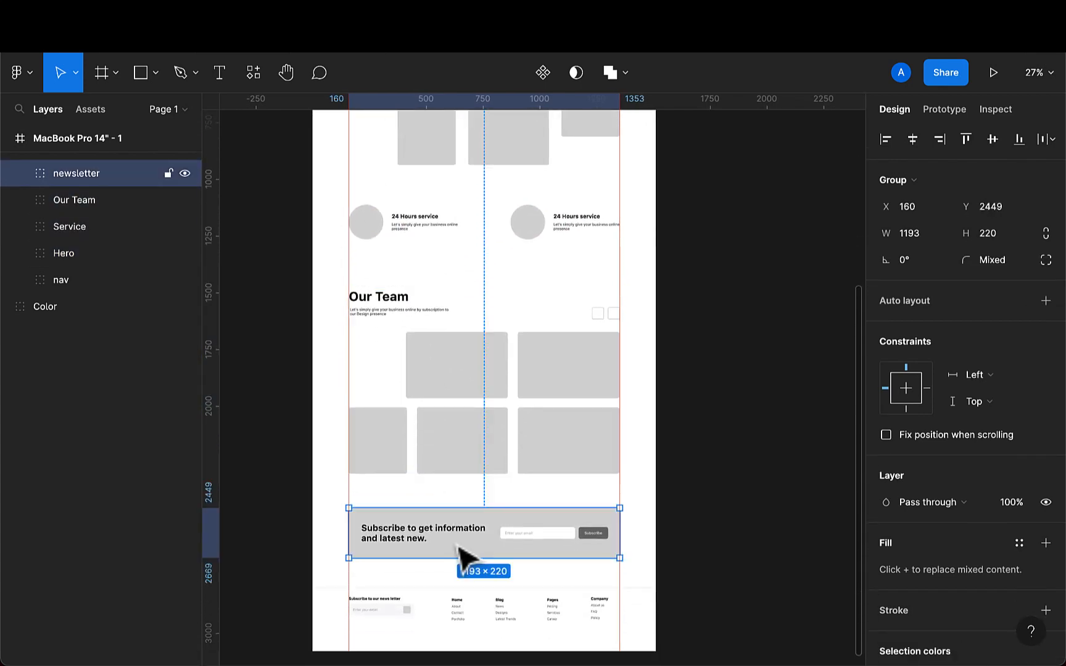
- Review the footer group, then zoom out to see the whole landing page frame
click(469, 613)
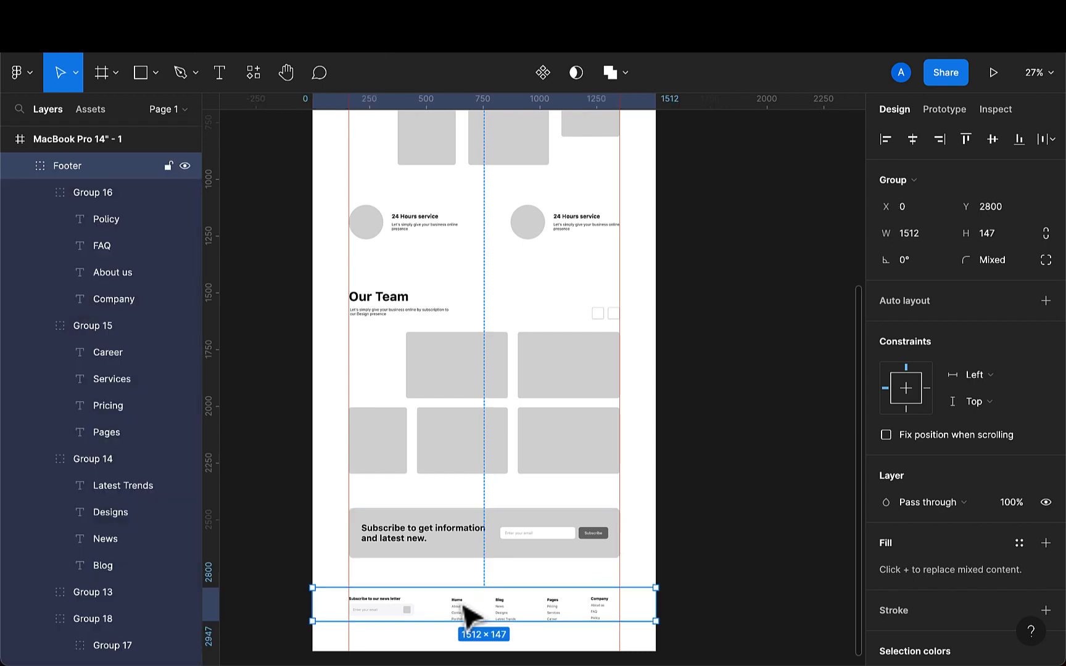
click(720, 564)
scroll(709, 552, down, 1)
scroll(709, 552, right, 1)
scroll(708, 551, down, 4)
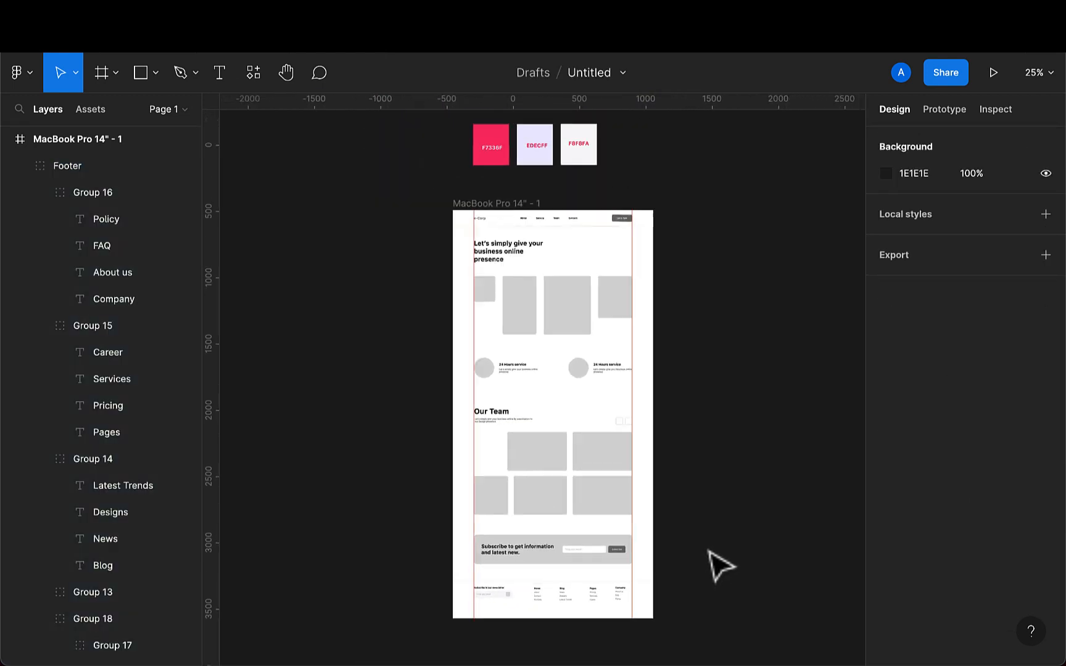
scroll(708, 552, right, 1)
scroll(720, 565, right, 1)
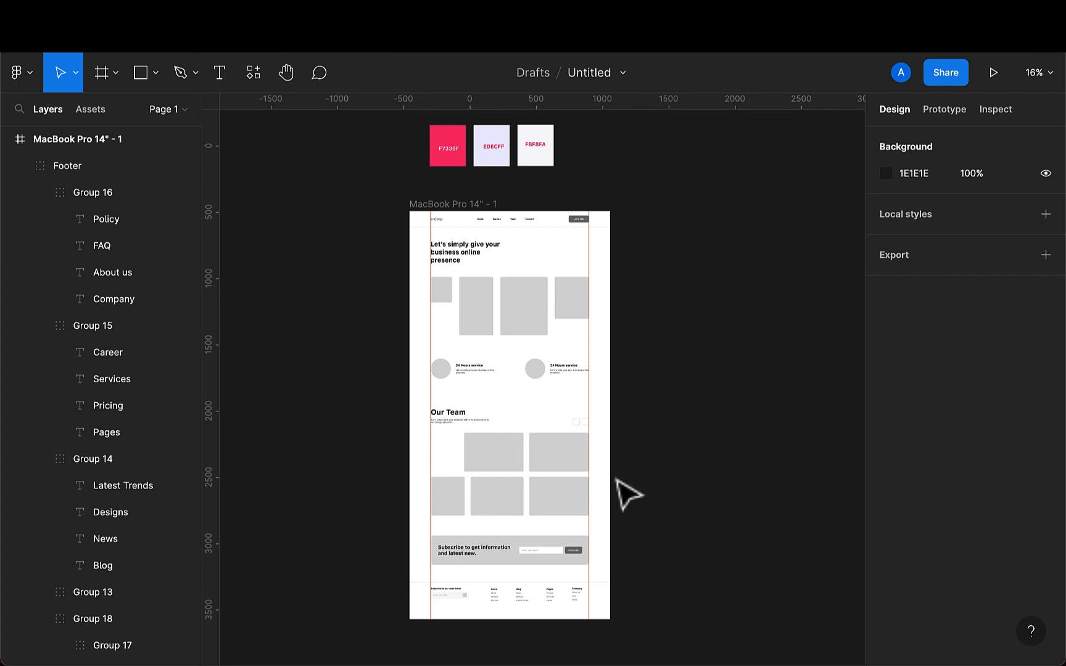
scroll(552, 440, up, 3)
scroll(552, 440, down, 3)
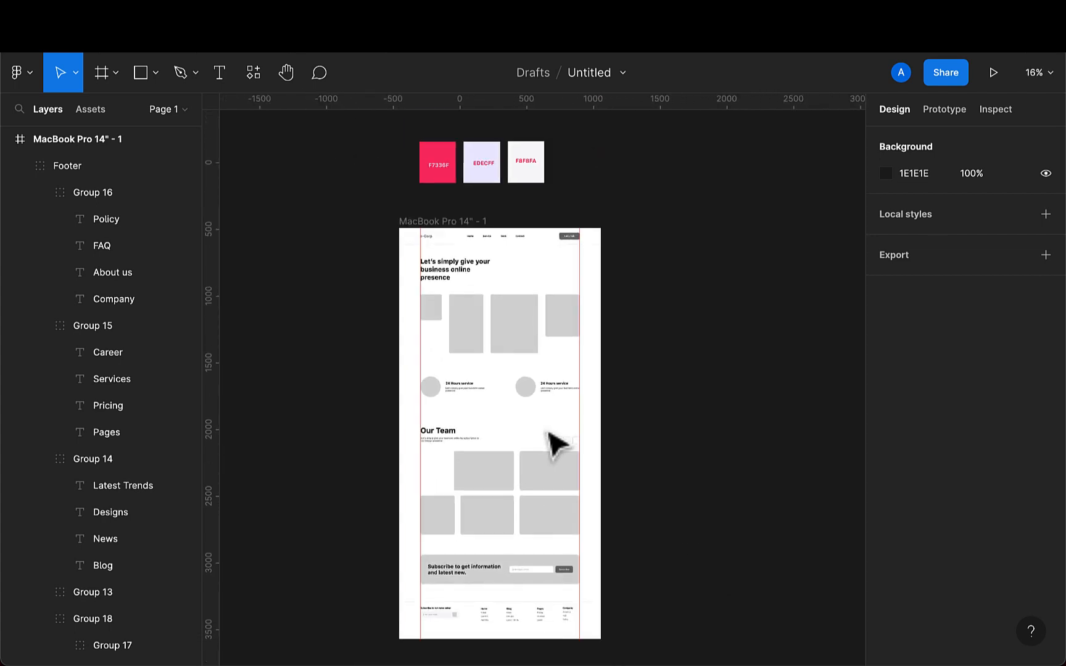
- Duplicate the MacBook Pro 14" - 1 frame
click(441, 221)
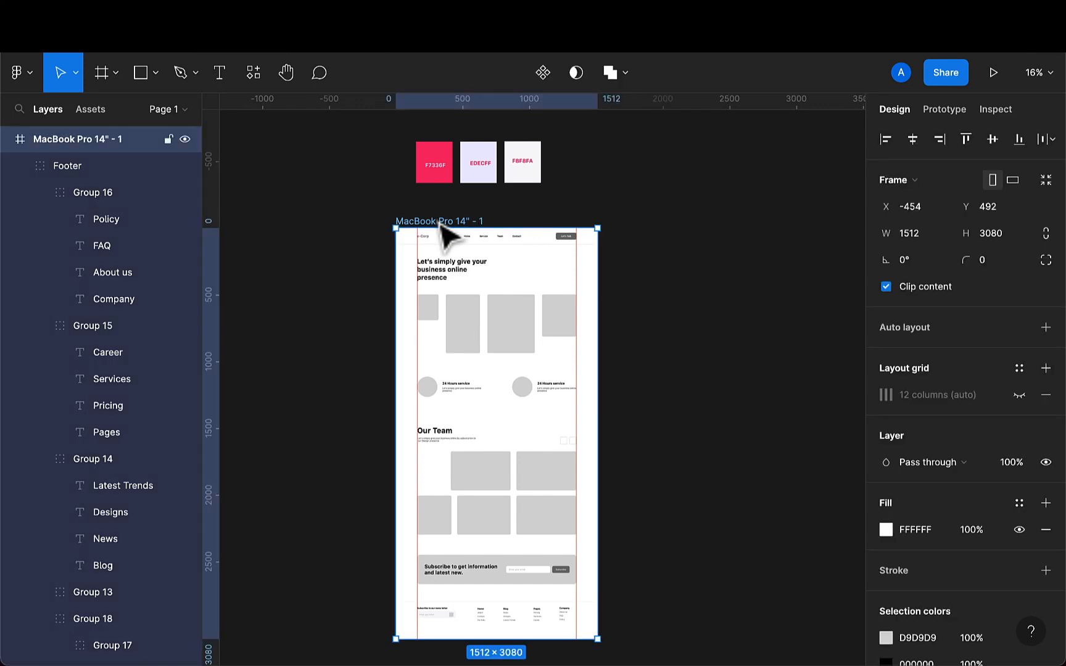
key(super+d)
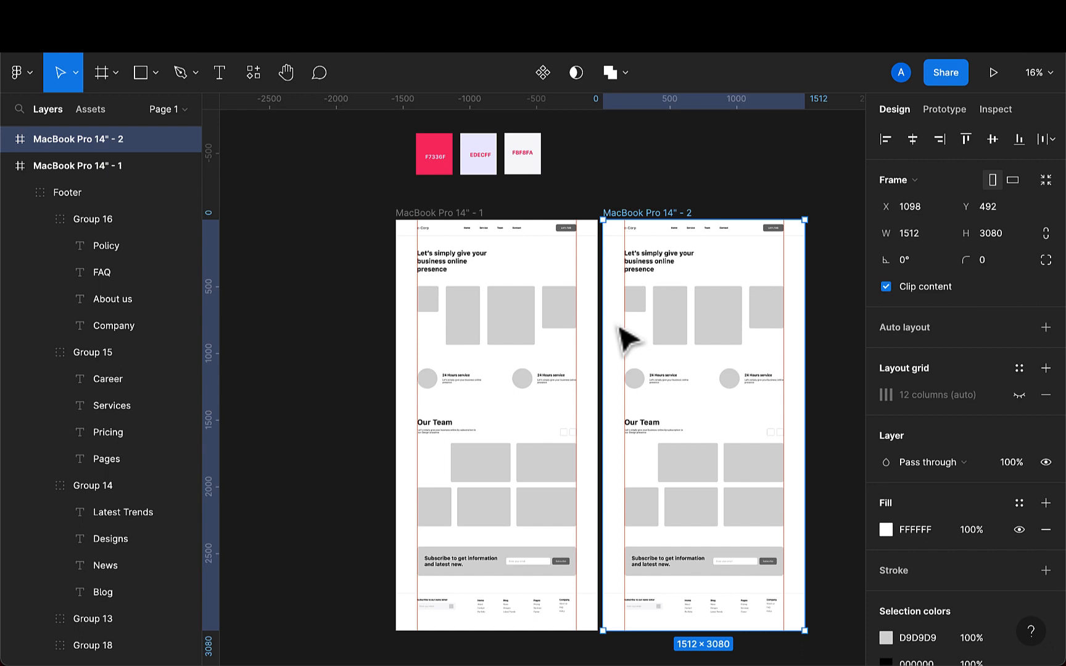
scroll(620, 330, right, 2)
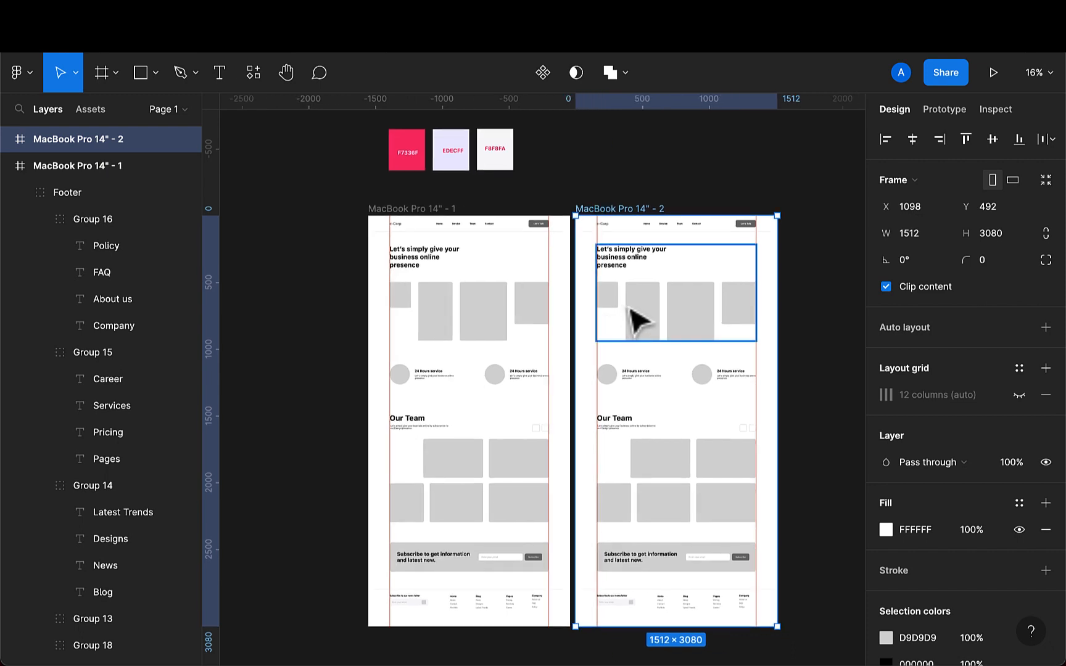
- Run the Unsplash plugin and search it for stair case photos
click(253, 73)
click(337, 109)
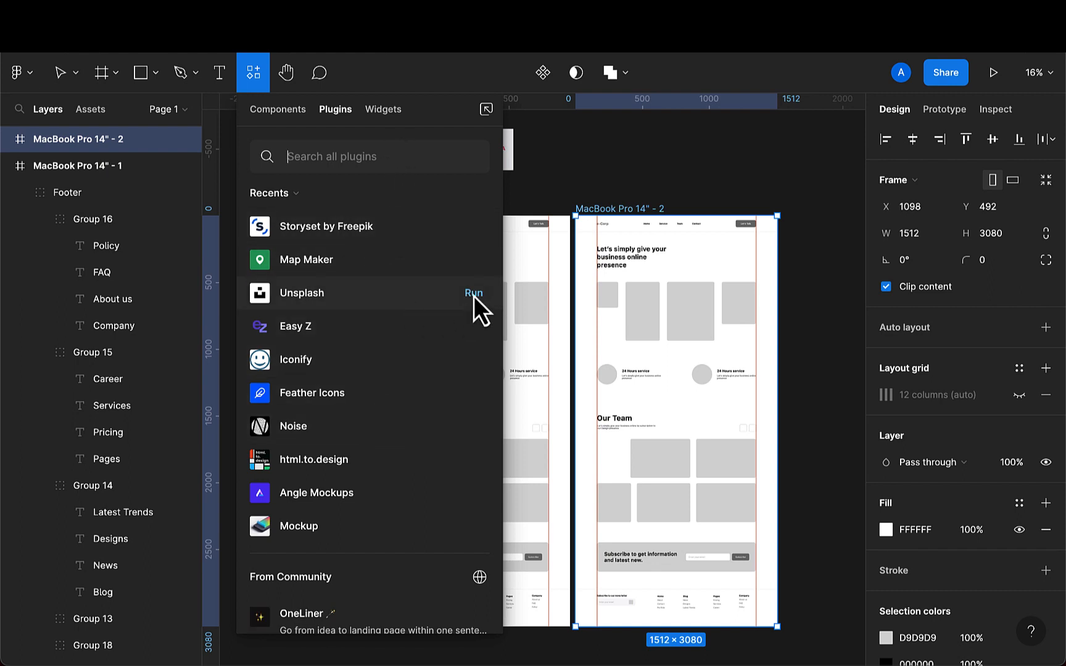
click(474, 297)
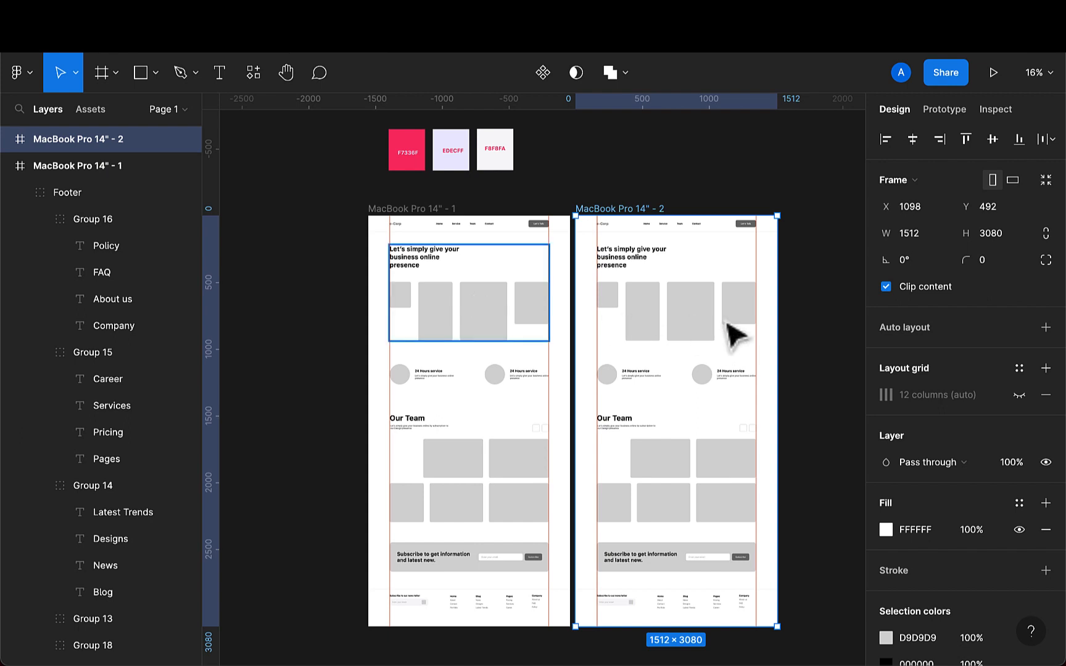
scroll(730, 333, right, 1)
scroll(726, 323, right, 4)
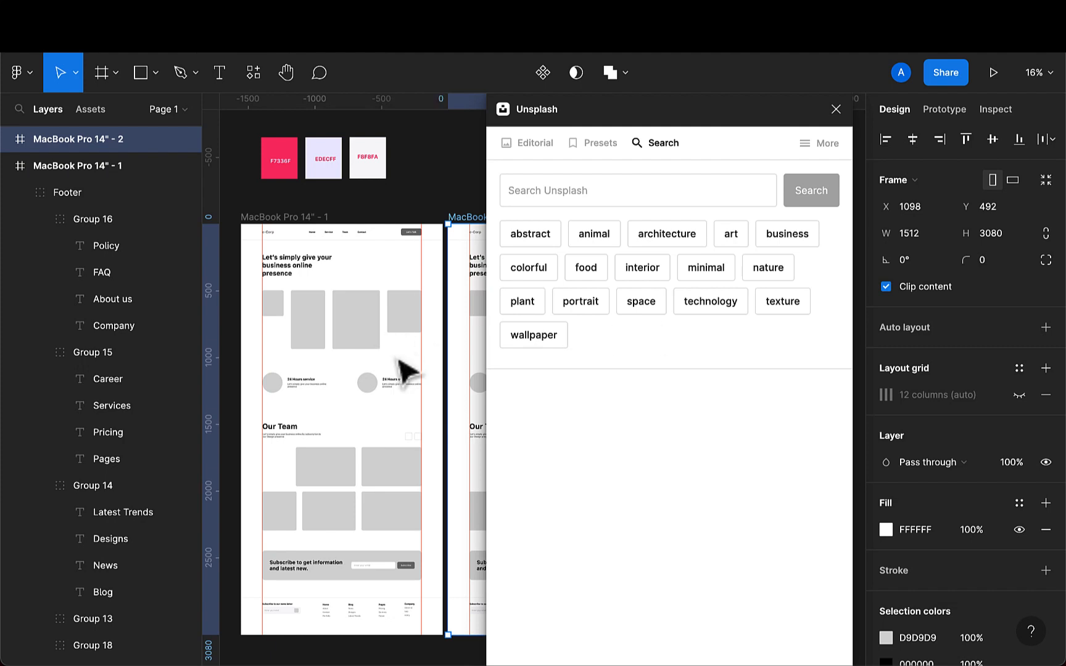
scroll(404, 369, right, 2)
scroll(405, 369, up, 1)
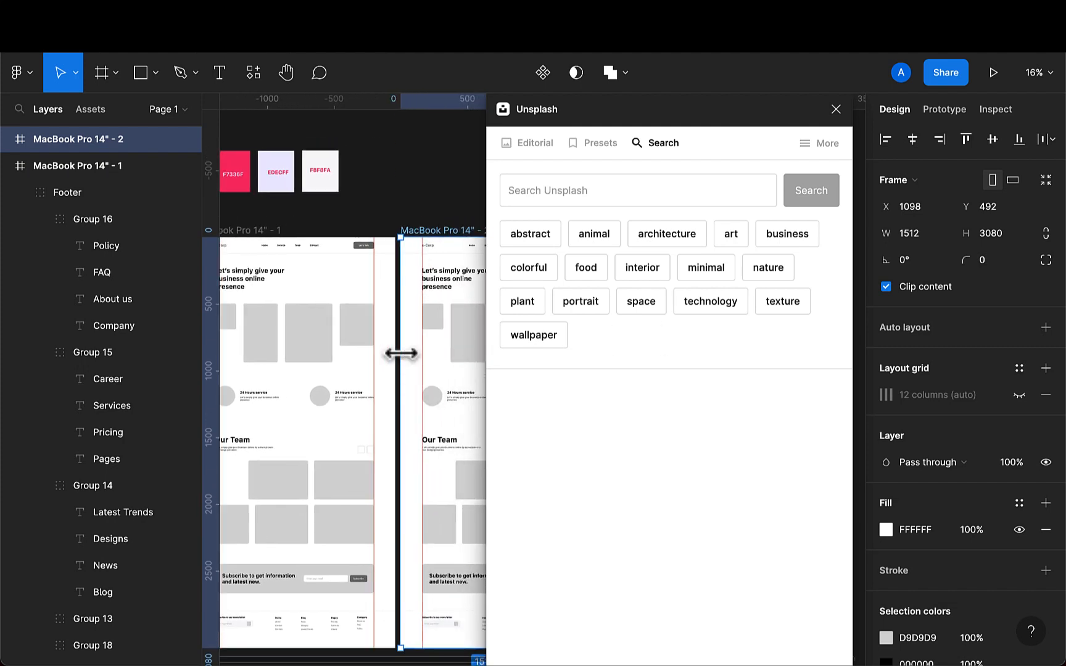
click(676, 203)
text(stair)
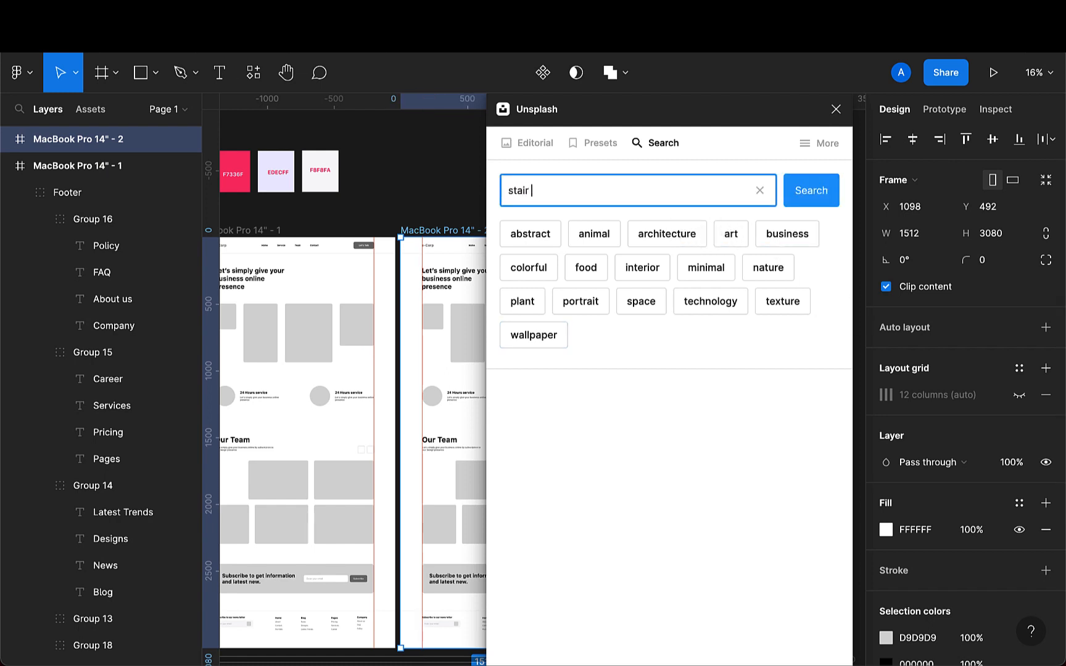
text( case)
key(Return)
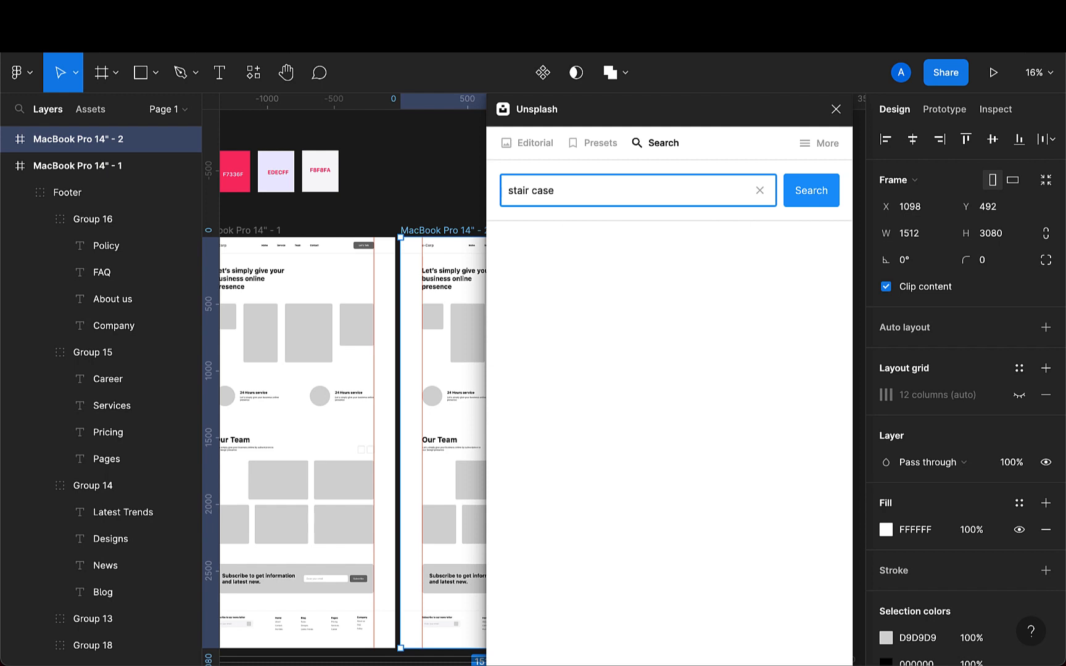
- Scroll through the stair case search results
scroll(399, 353, right, 3)
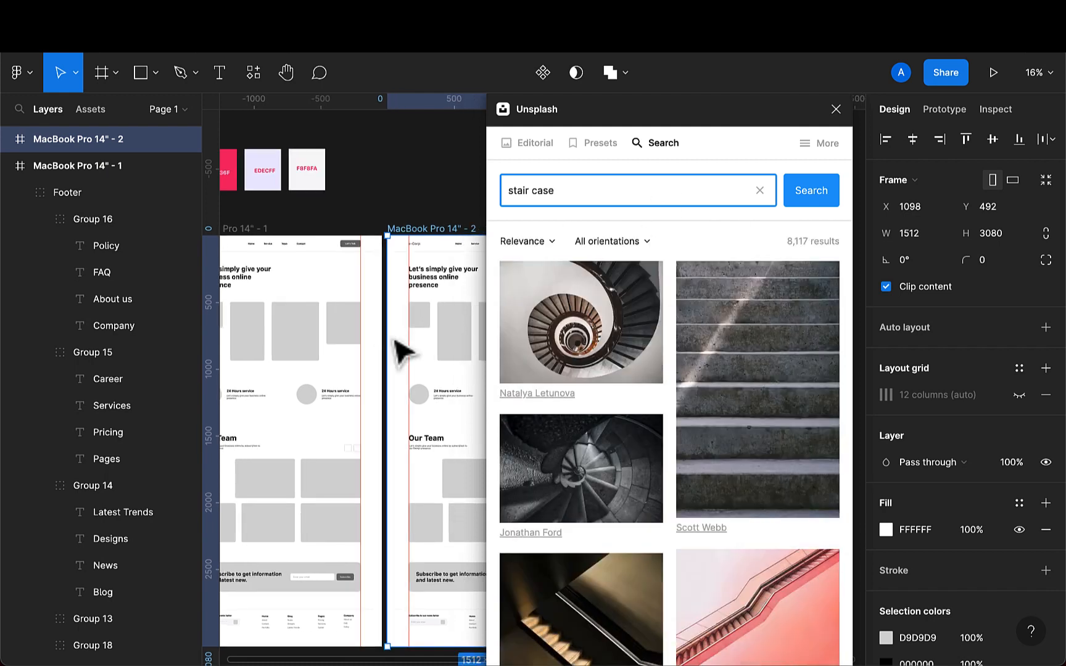
scroll(394, 339, right, 1)
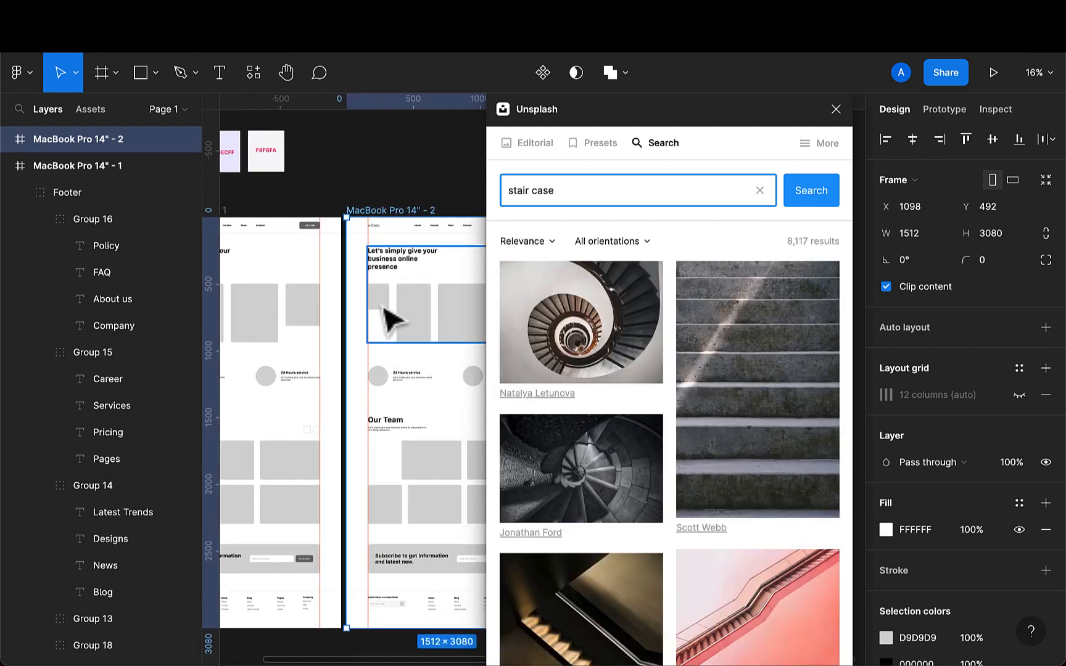
scroll(560, 409, down, 6)
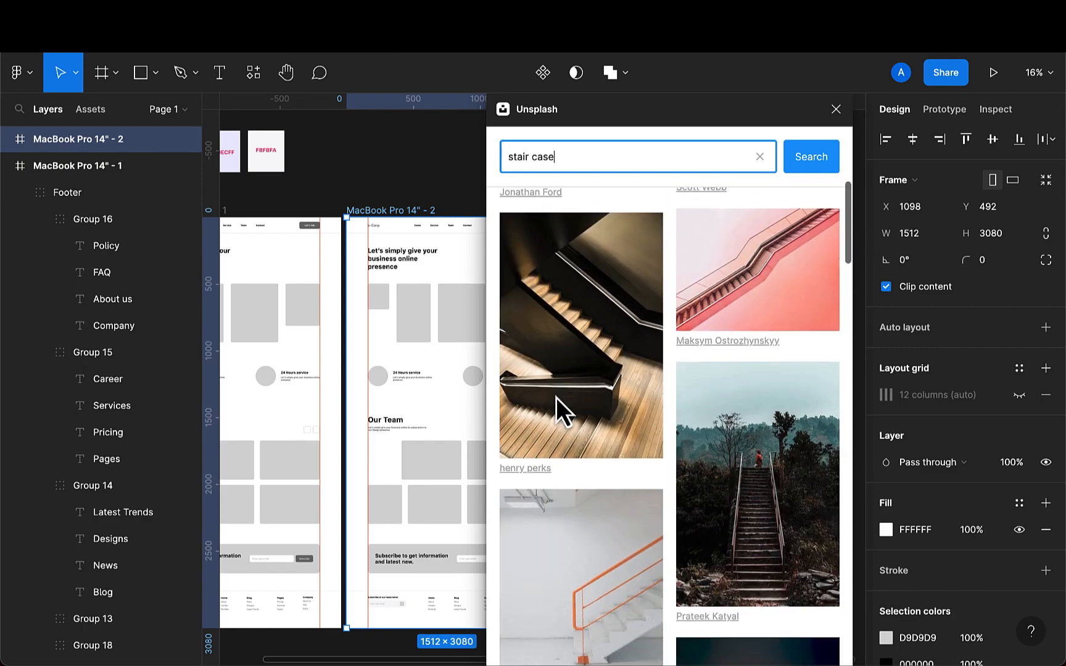
scroll(555, 397, down, 8)
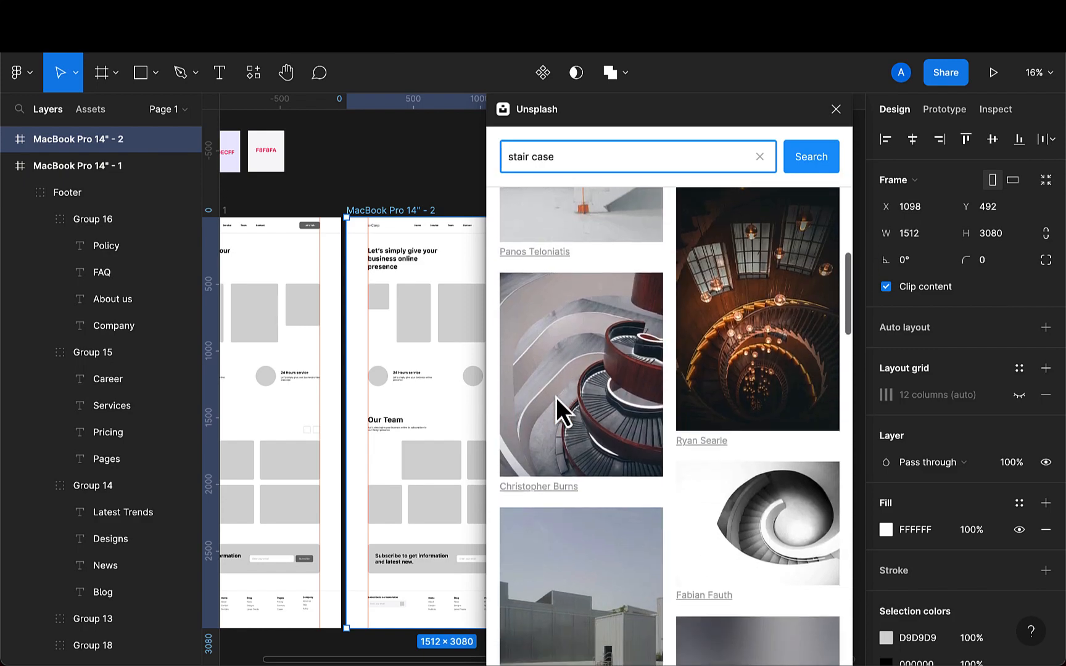
scroll(555, 397, down, 2)
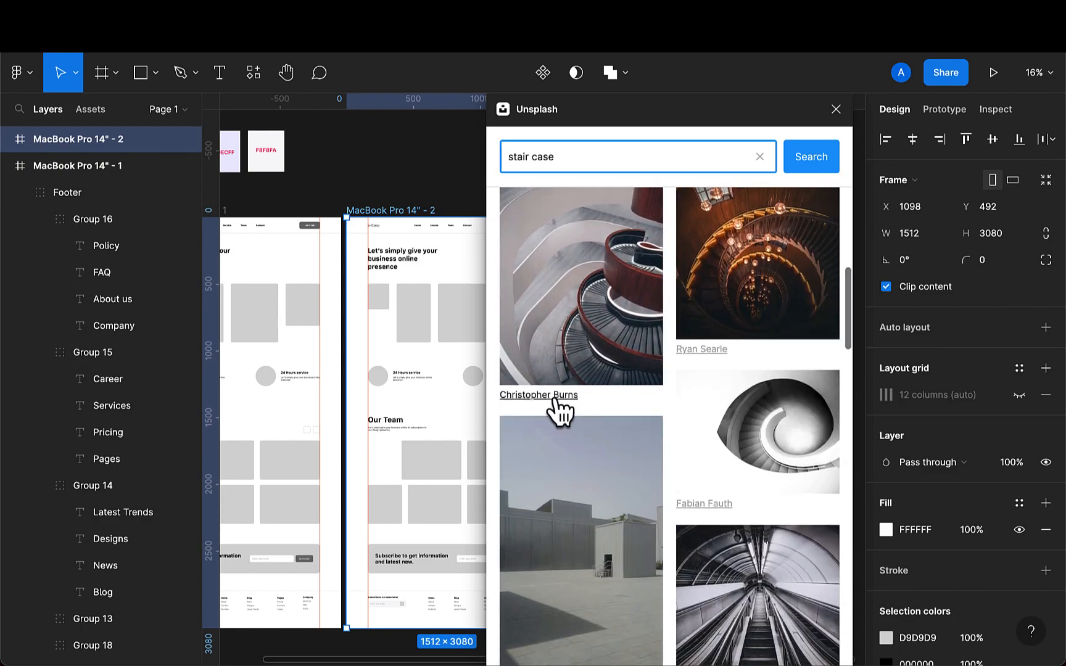
scroll(555, 399, down, 4)
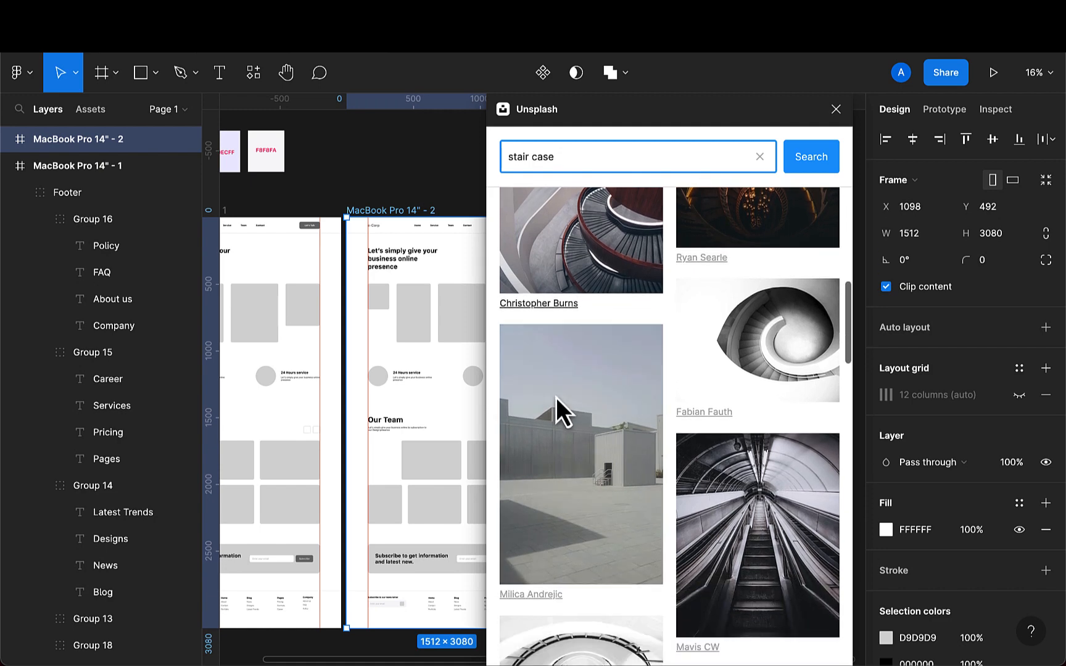
scroll(556, 397, down, 10)
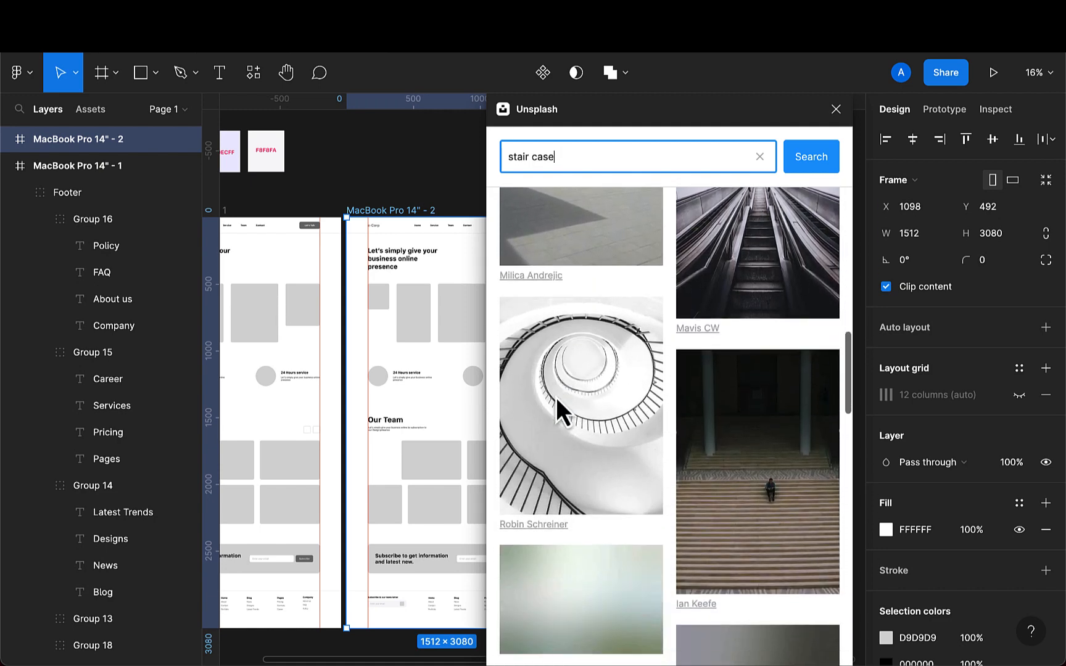
scroll(557, 400, down, 4)
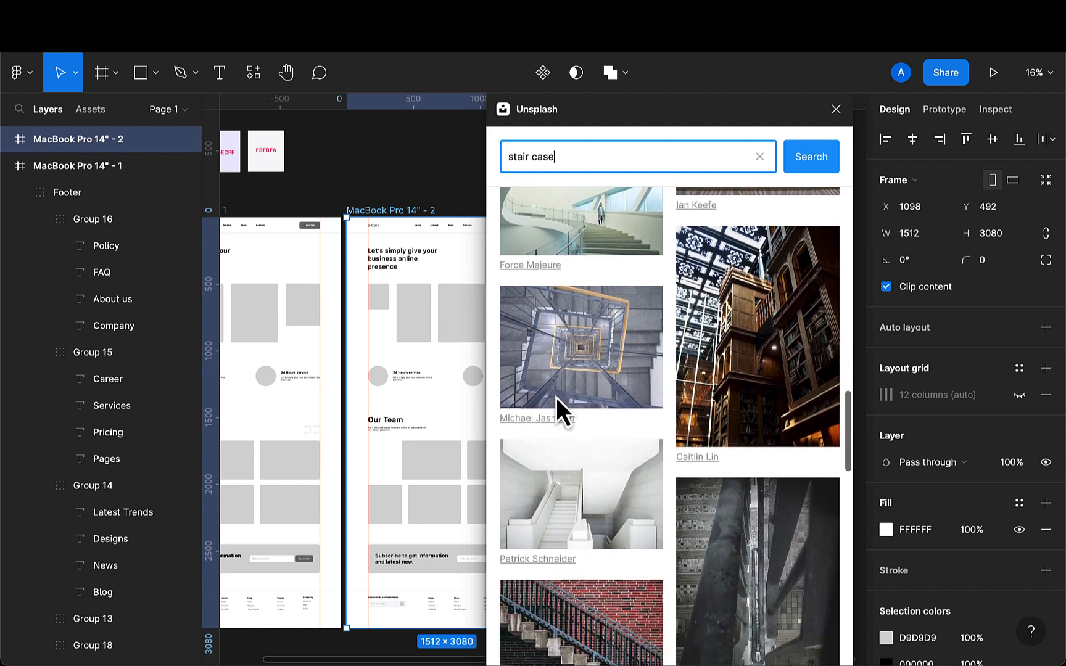
scroll(555, 397, down, 4)
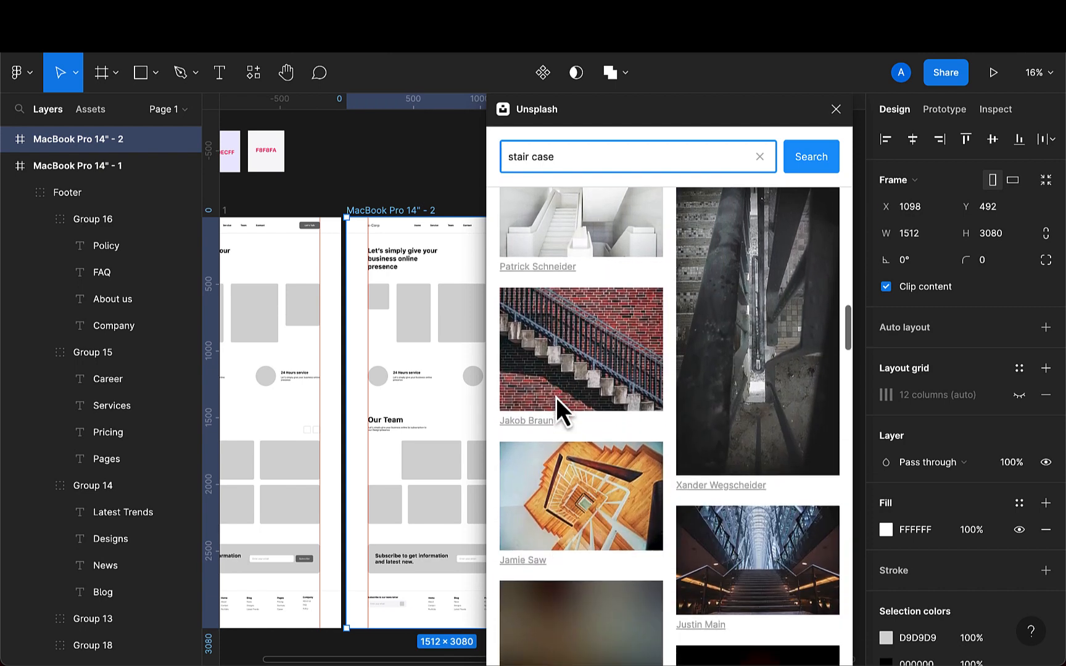
- Fill the first hero image placeholder in the copied frame with a white curved staircase photo
click(387, 303)
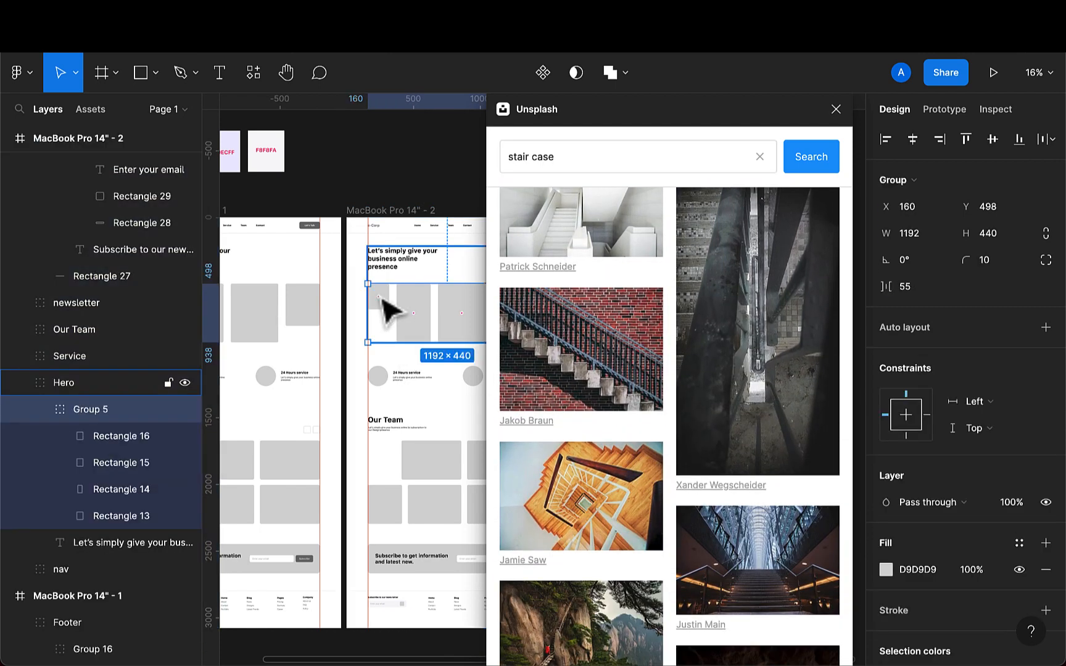
click(388, 304)
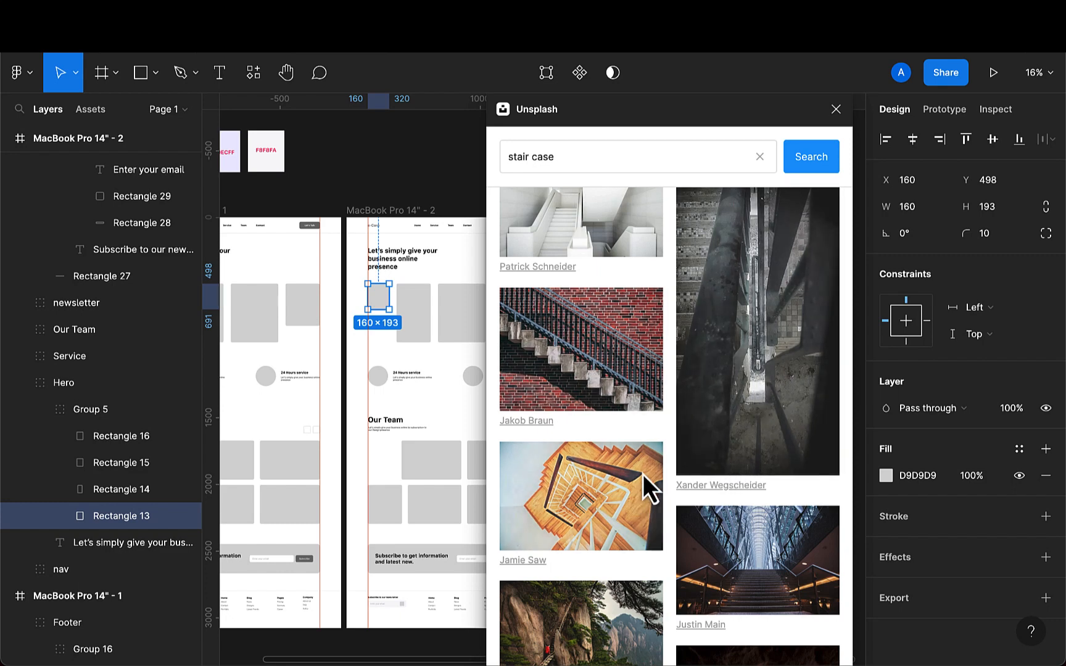
scroll(759, 366, up, 1)
click(758, 367)
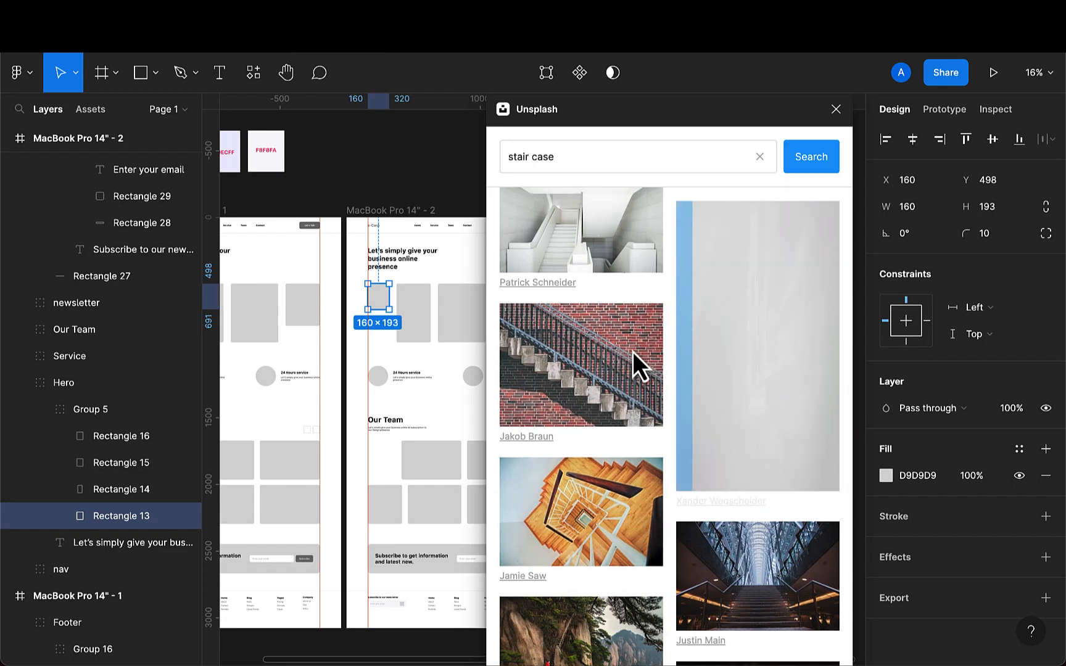
scroll(633, 353, up, 3)
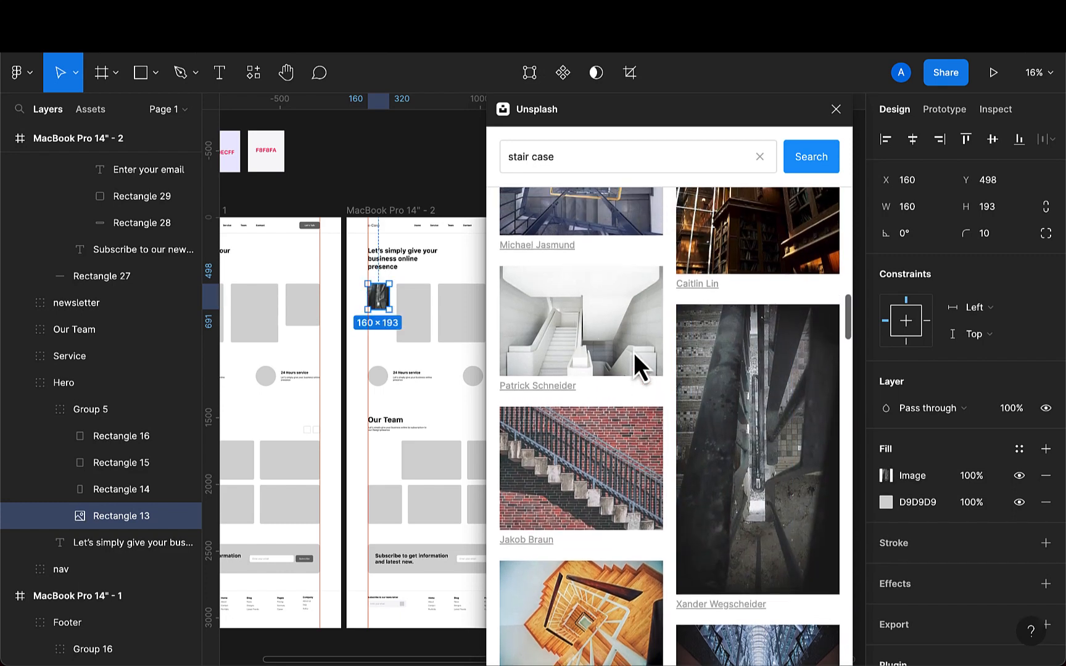
click(582, 364)
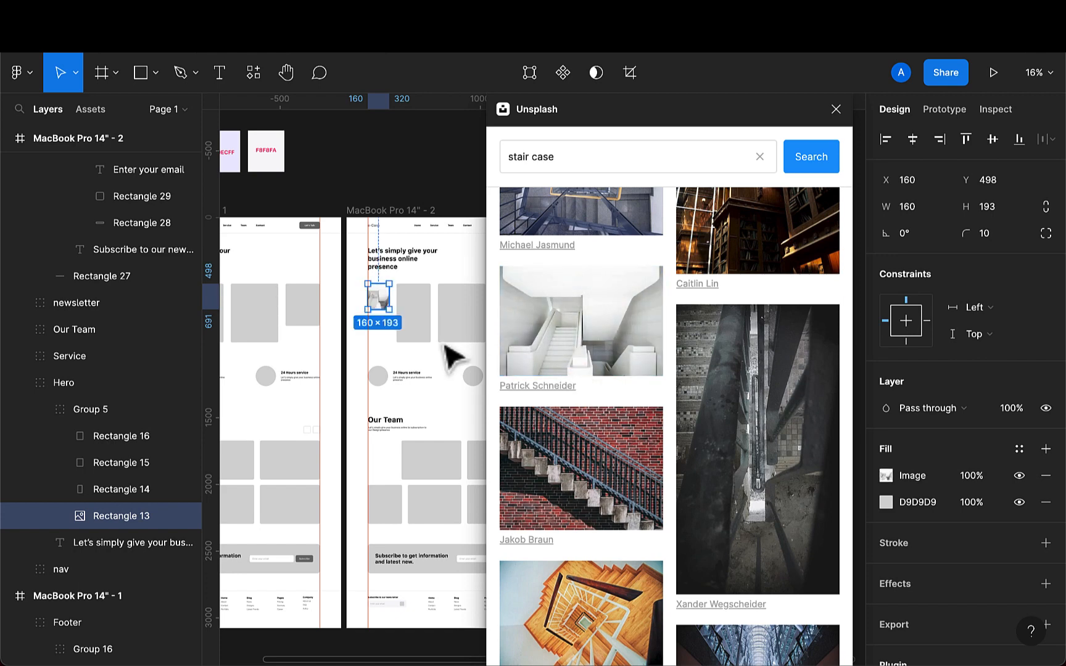
scroll(567, 328, up, 3)
scroll(567, 327, up, 3)
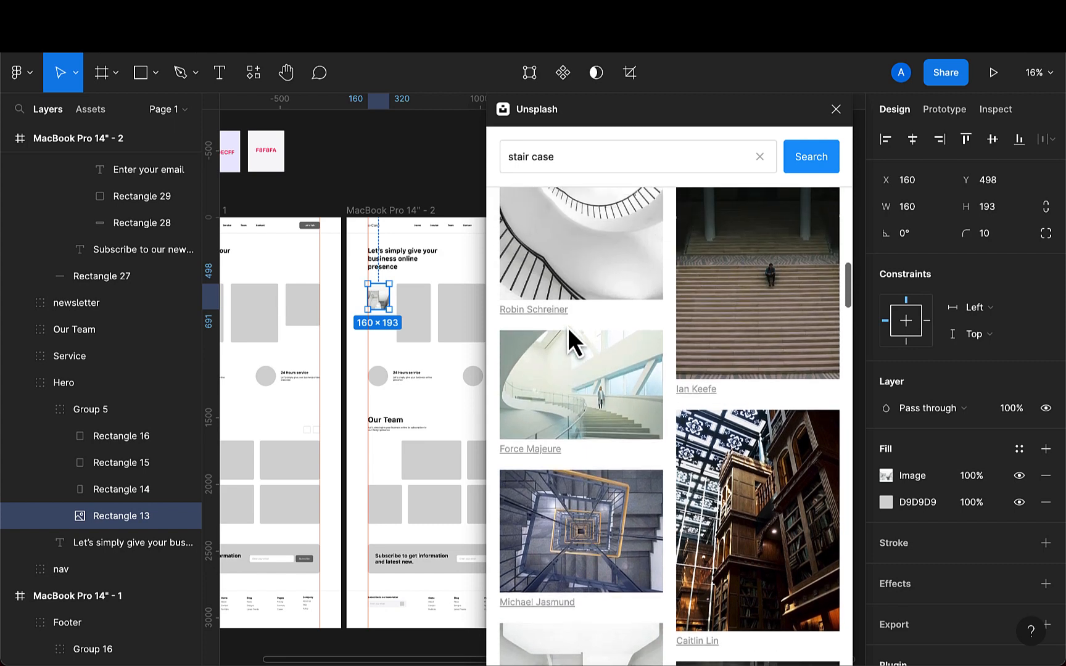
click(563, 394)
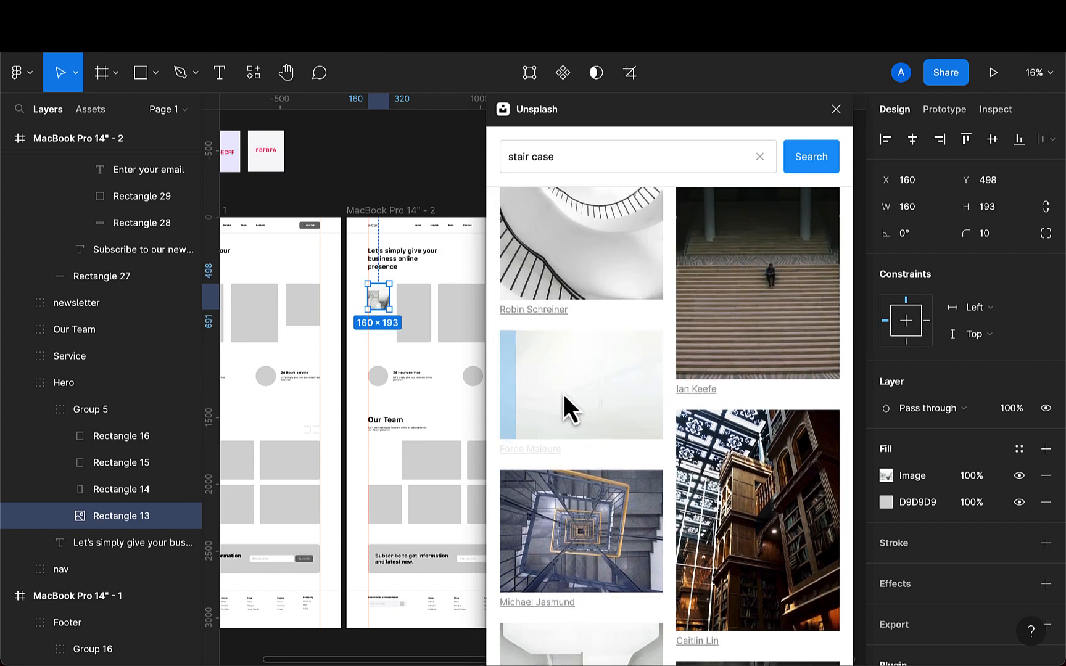
- Zoom in on the hero and browse more stair case photos in the results
scroll(352, 303, up, 5)
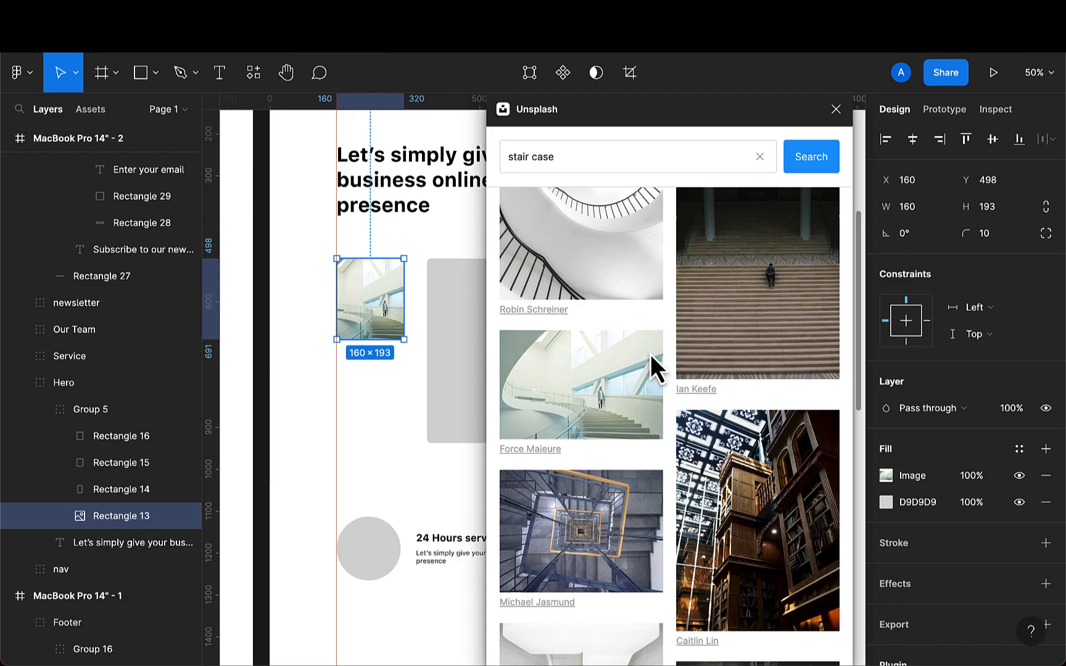
scroll(650, 355, down, 4)
scroll(650, 354, down, 20)
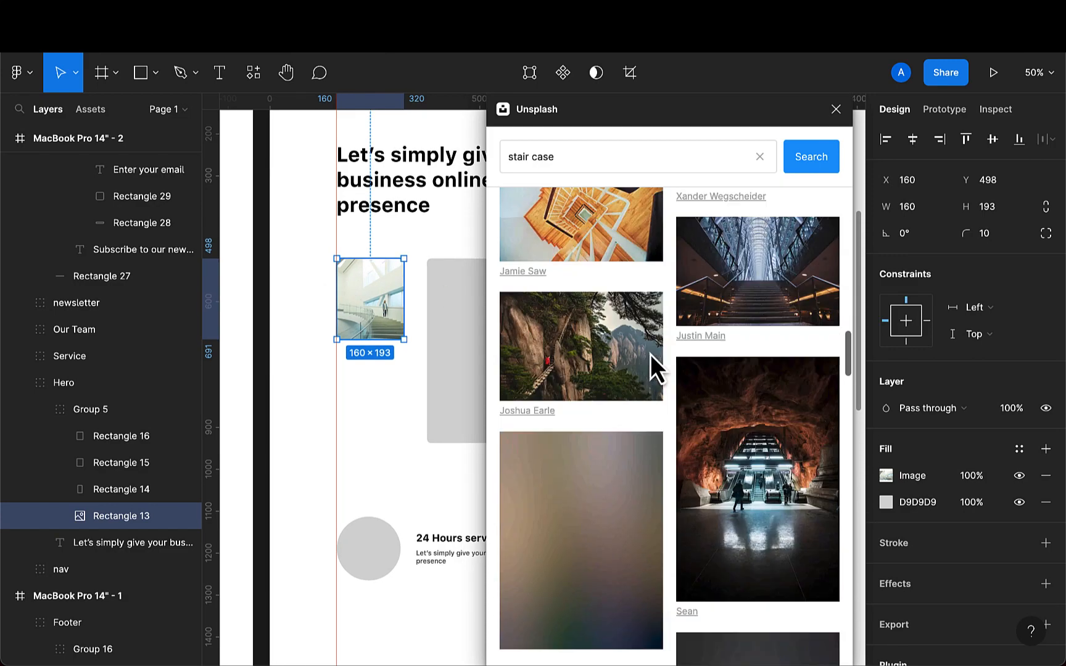
scroll(650, 354, down, 5)
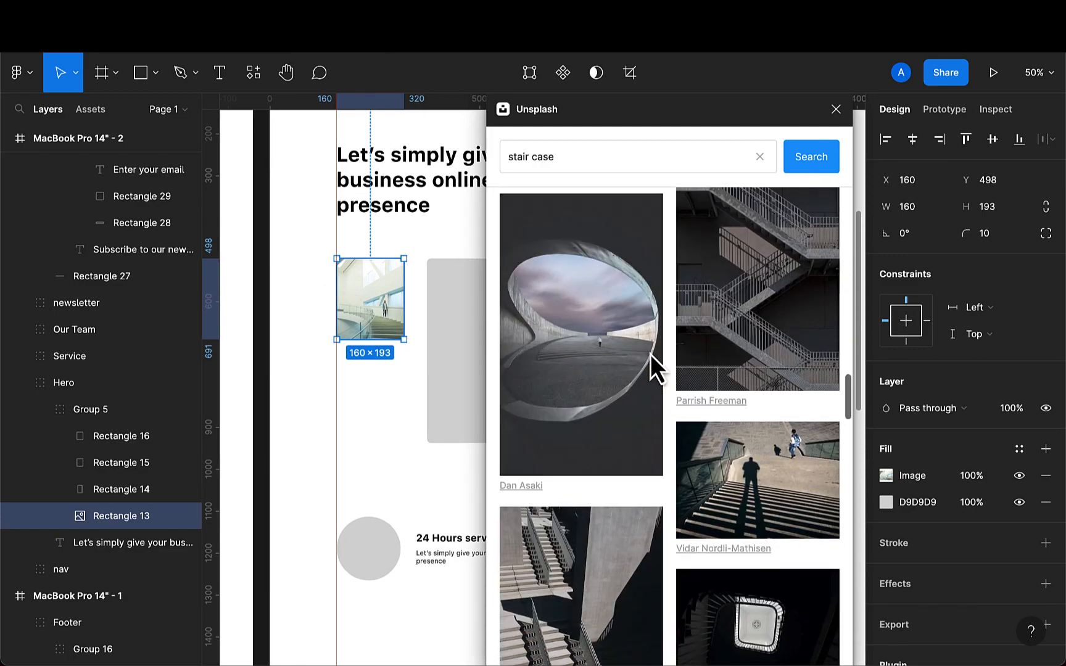
scroll(650, 354, down, 10)
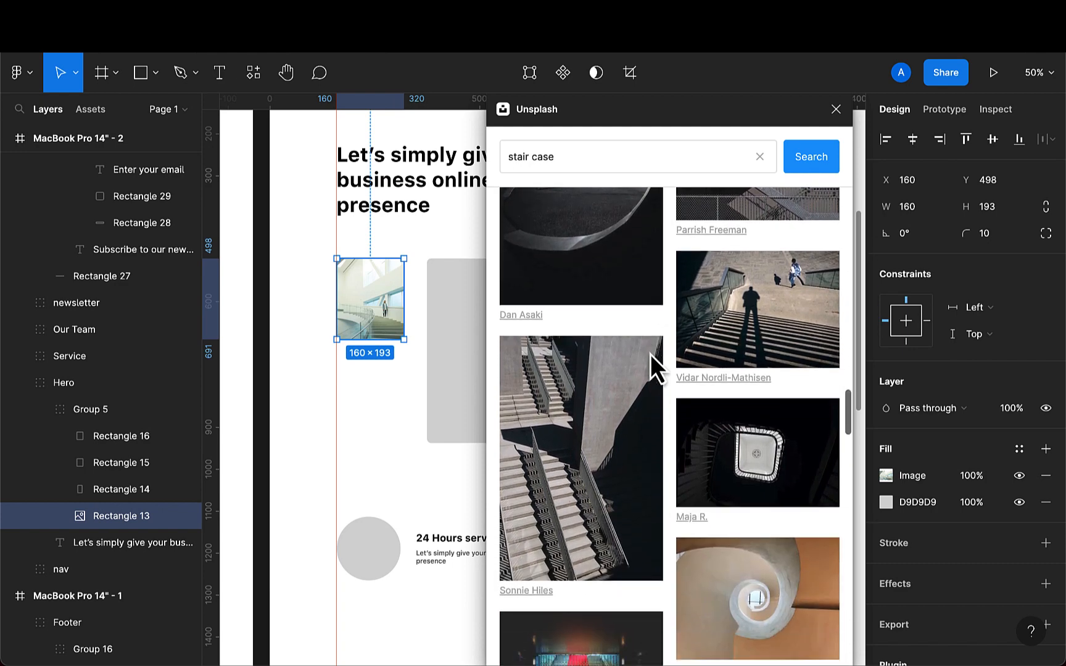
scroll(650, 354, down, 4)
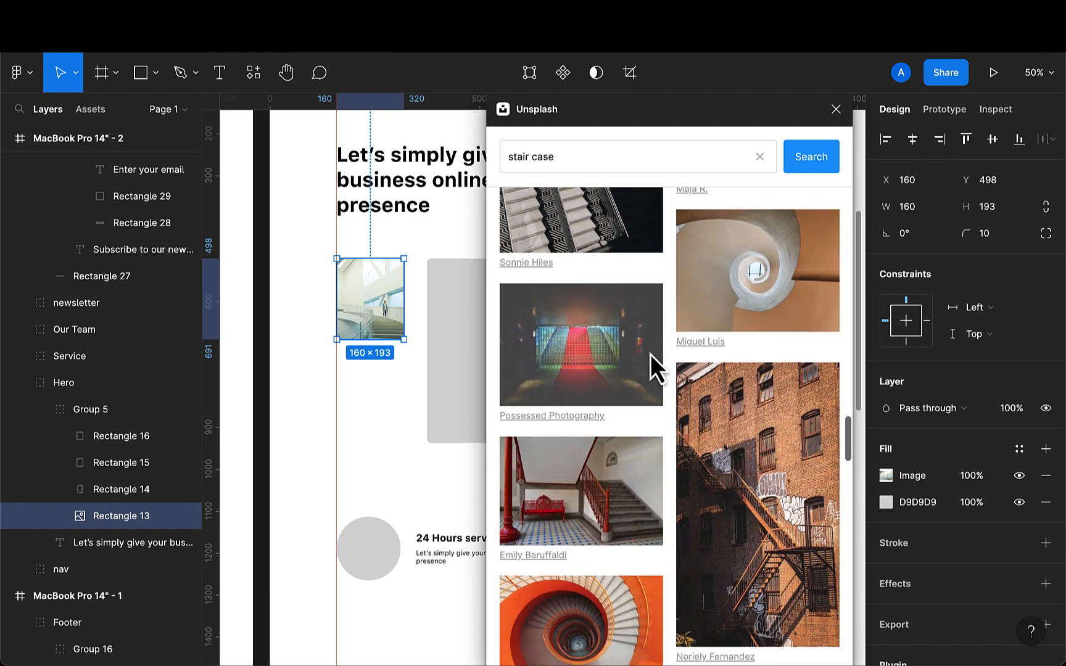
scroll(650, 354, up, 2)
scroll(650, 355, up, 20)
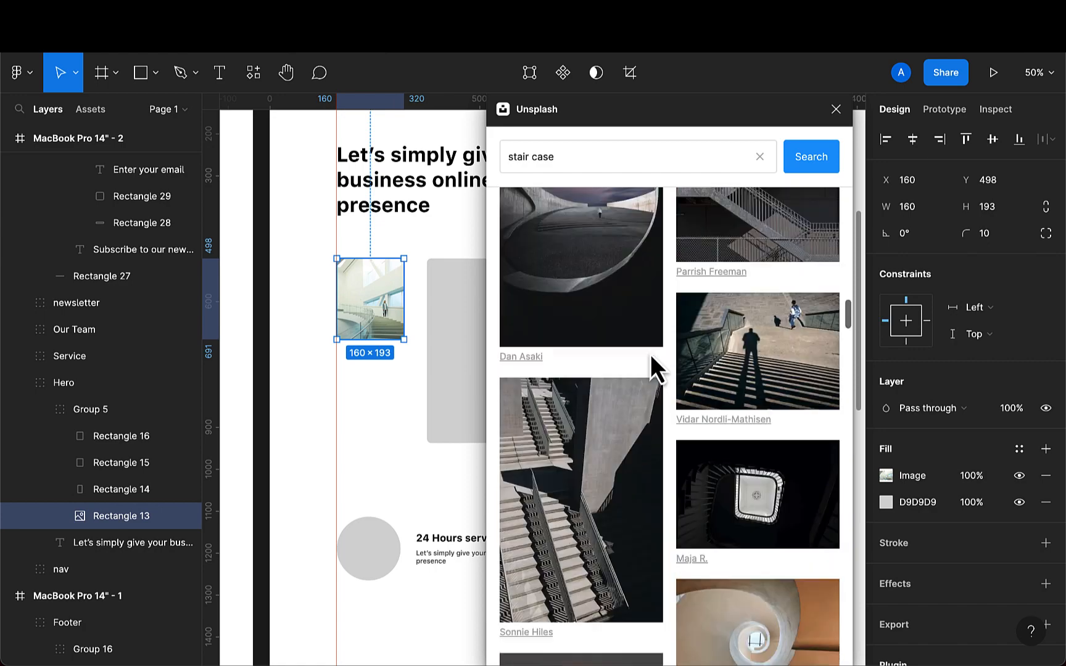
- Replace the first hero image in the copied frame with a red-railed spiral staircase photo from the results
scroll(650, 354, up, 20)
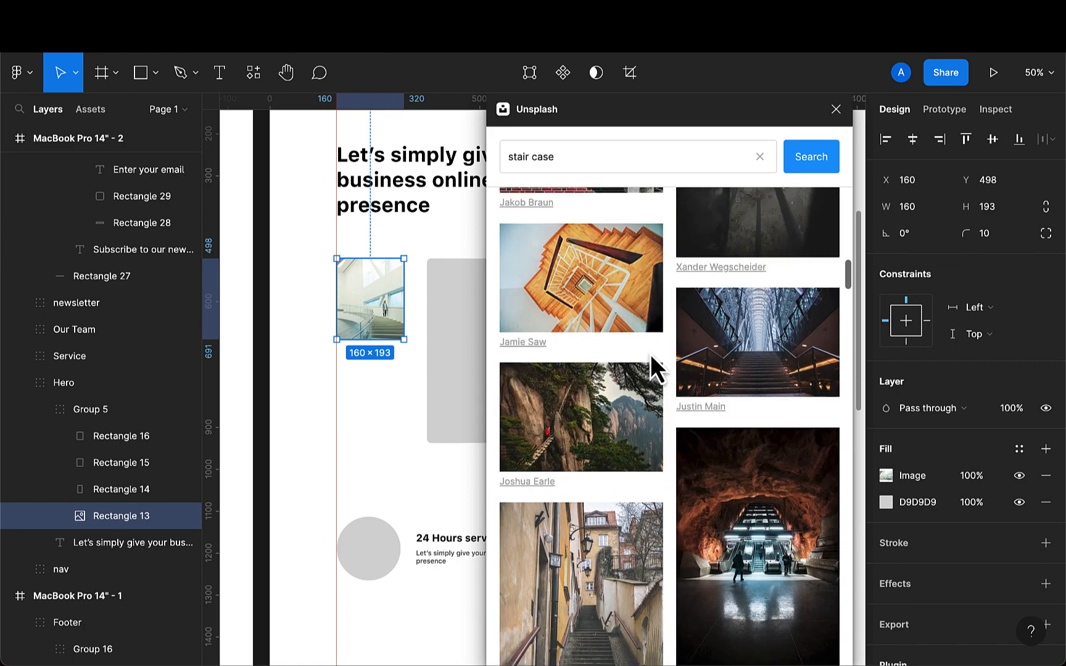
scroll(651, 355, up, 15)
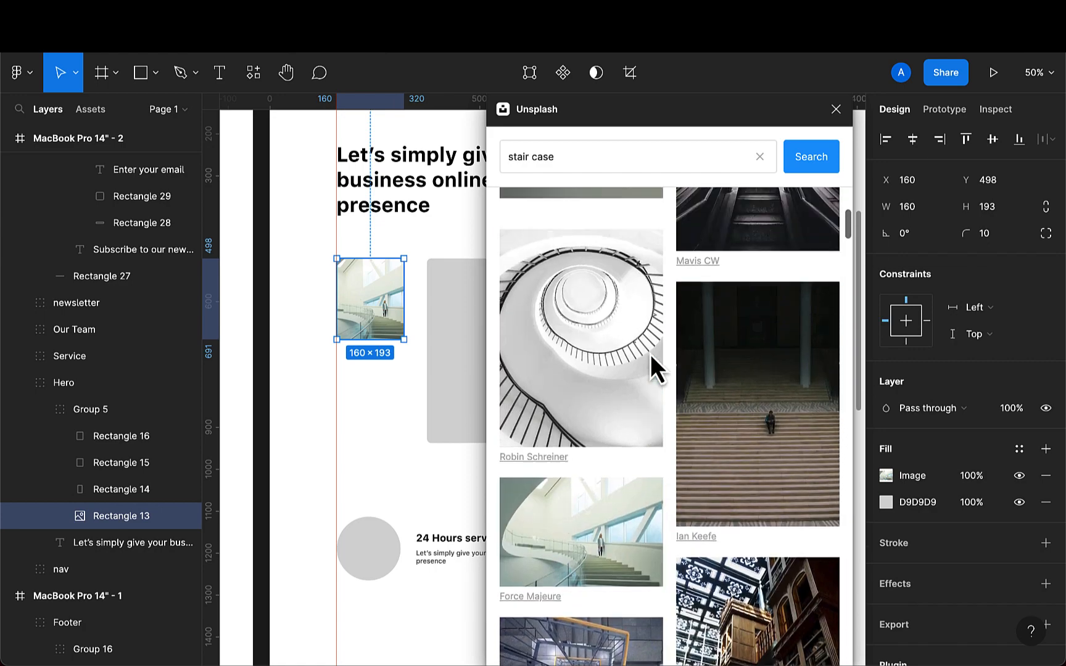
scroll(650, 354, up, 10)
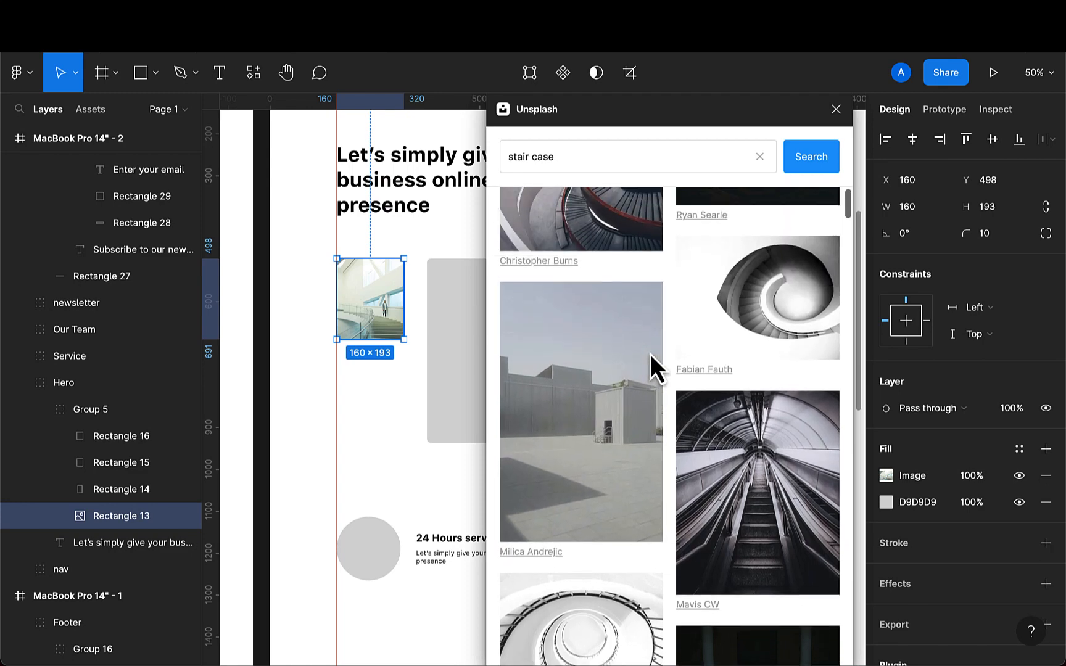
click(598, 307)
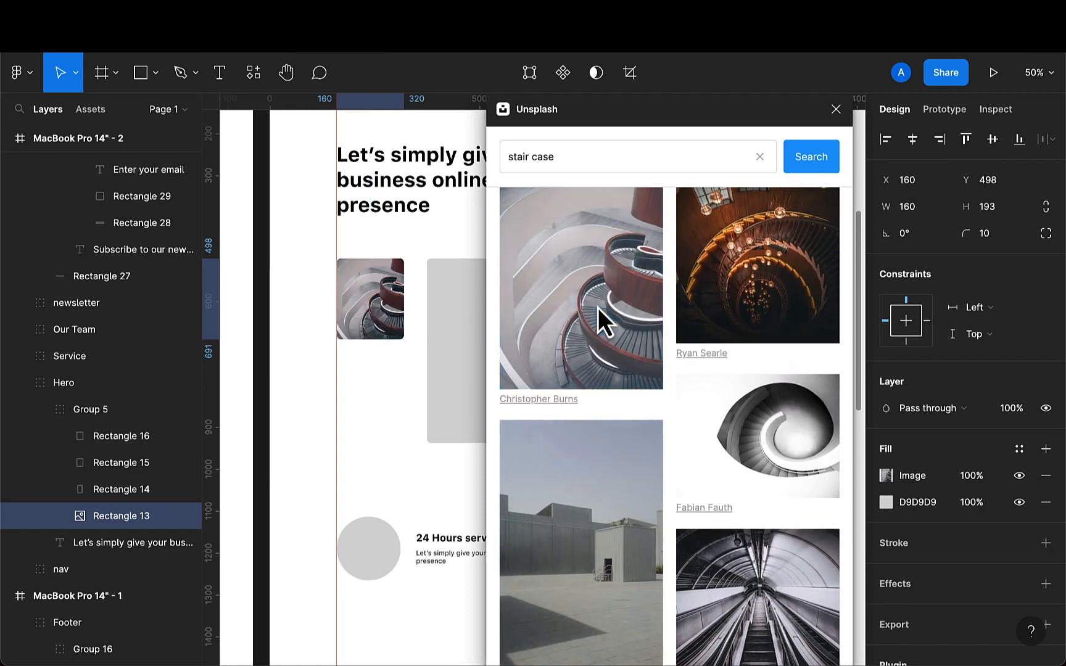
- Search the Unsplash plugin for team work and fill the second hero placeholder with an office sticky-notes meeting photo
scroll(597, 308, up, 2)
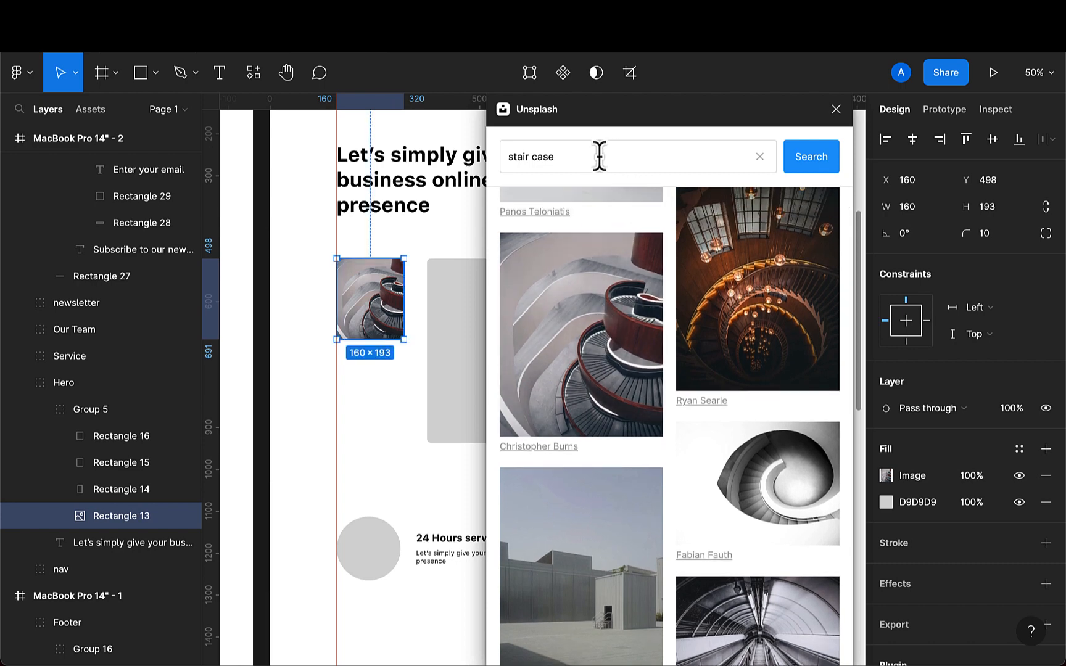
drag(600, 156, 523, 157)
key(BackSpace)
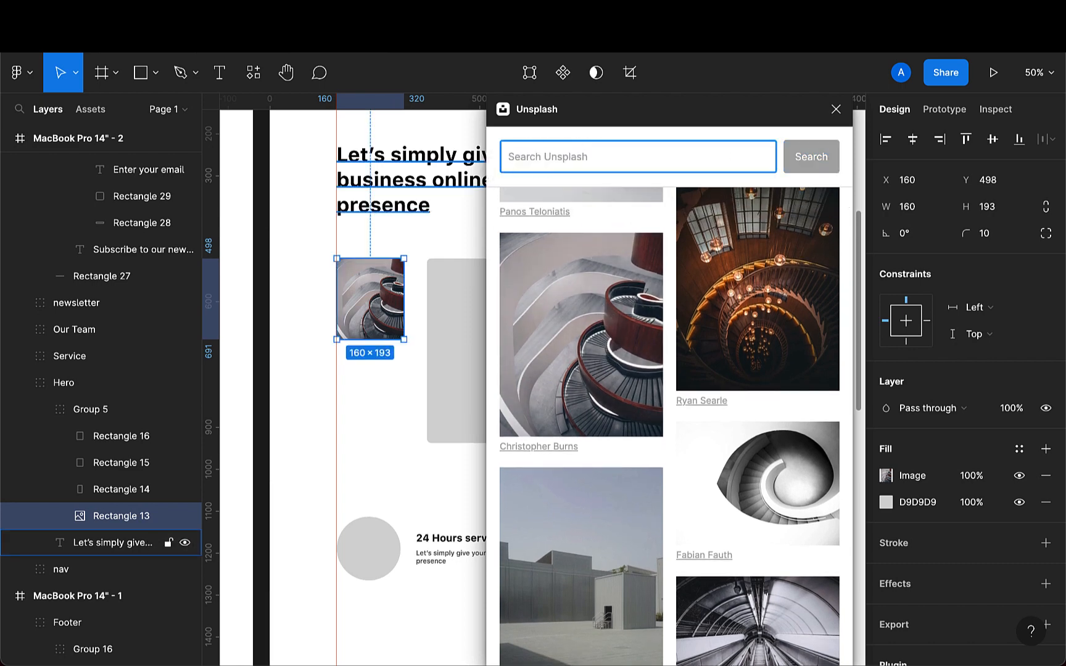
text(team work)
key(Return)
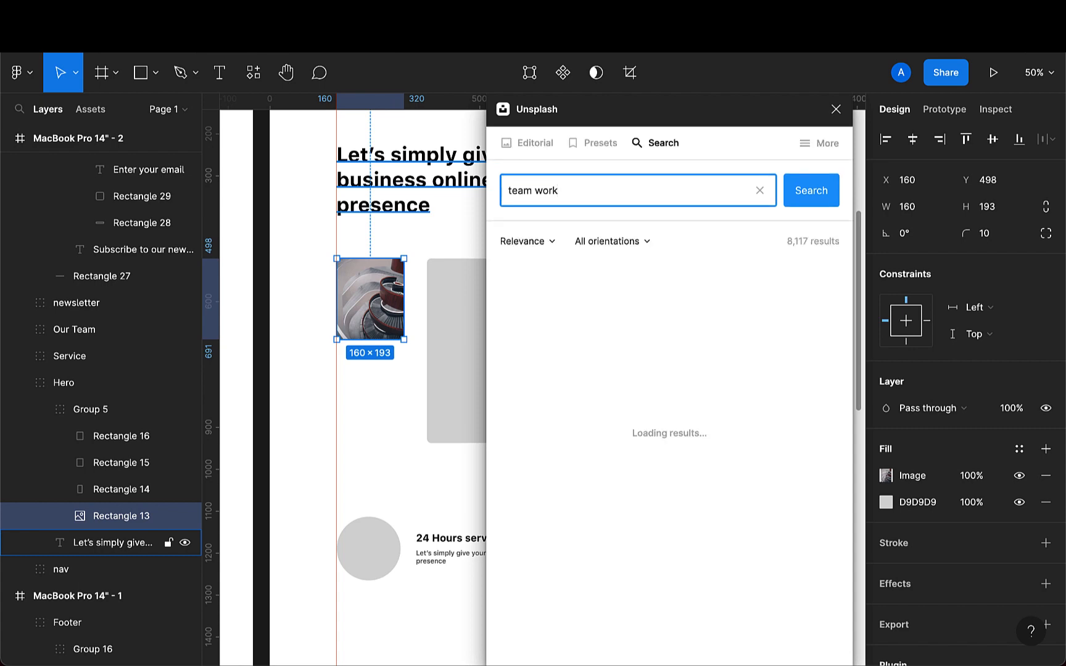
scroll(383, 333, right, 3)
scroll(382, 333, down, 2)
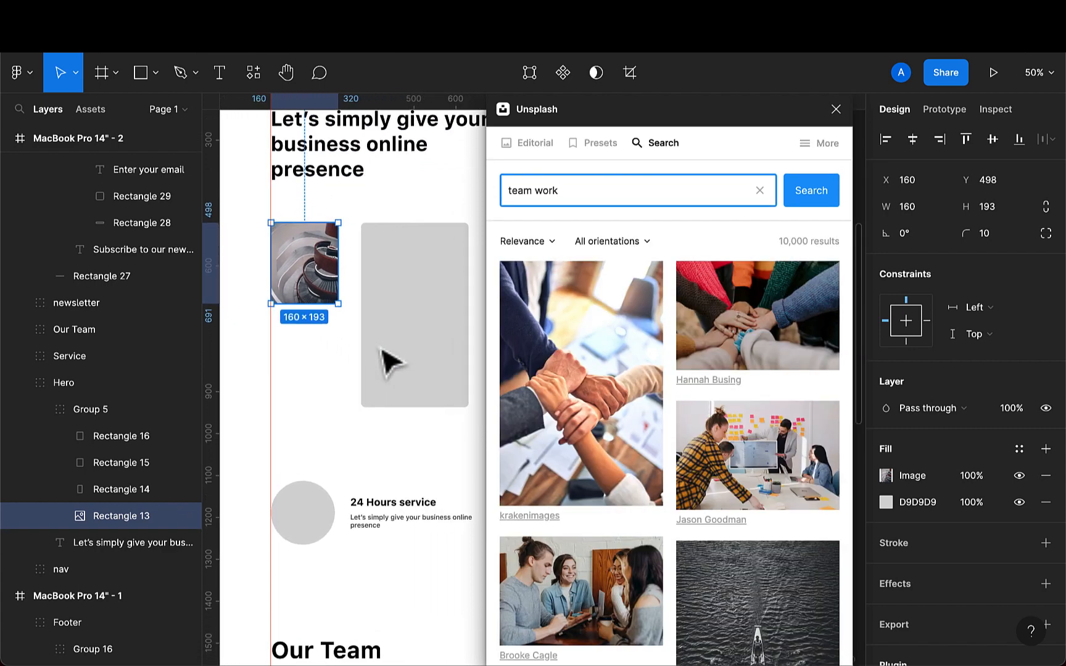
scroll(388, 361, right, 2)
scroll(387, 361, down, 1)
scroll(643, 455, down, 1)
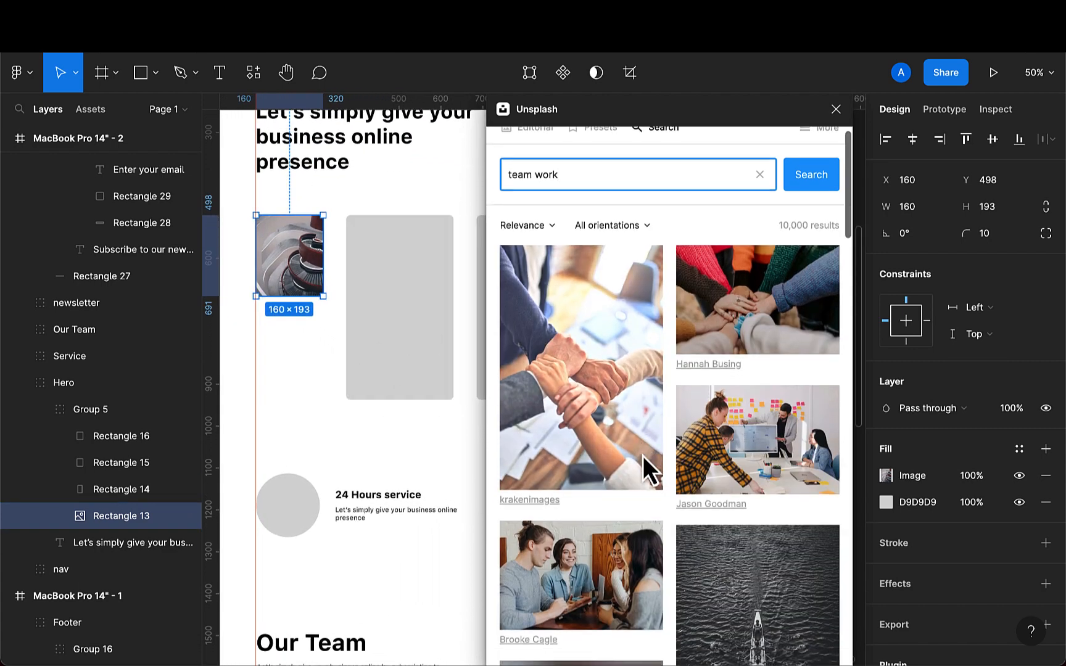
click(430, 355)
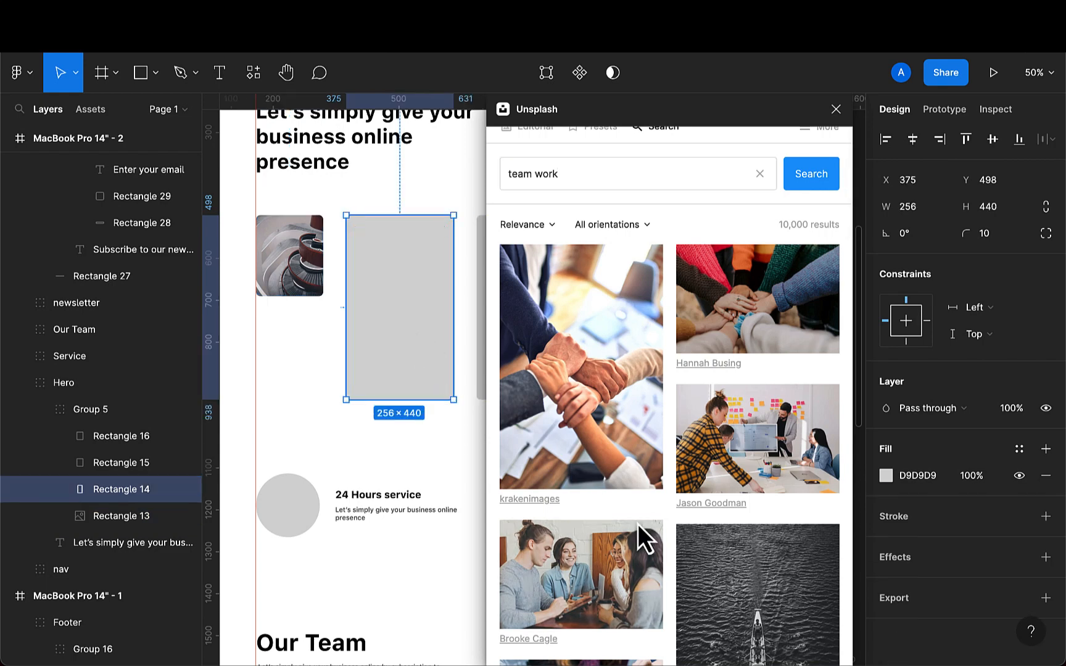
scroll(640, 531, down, 2)
click(765, 360)
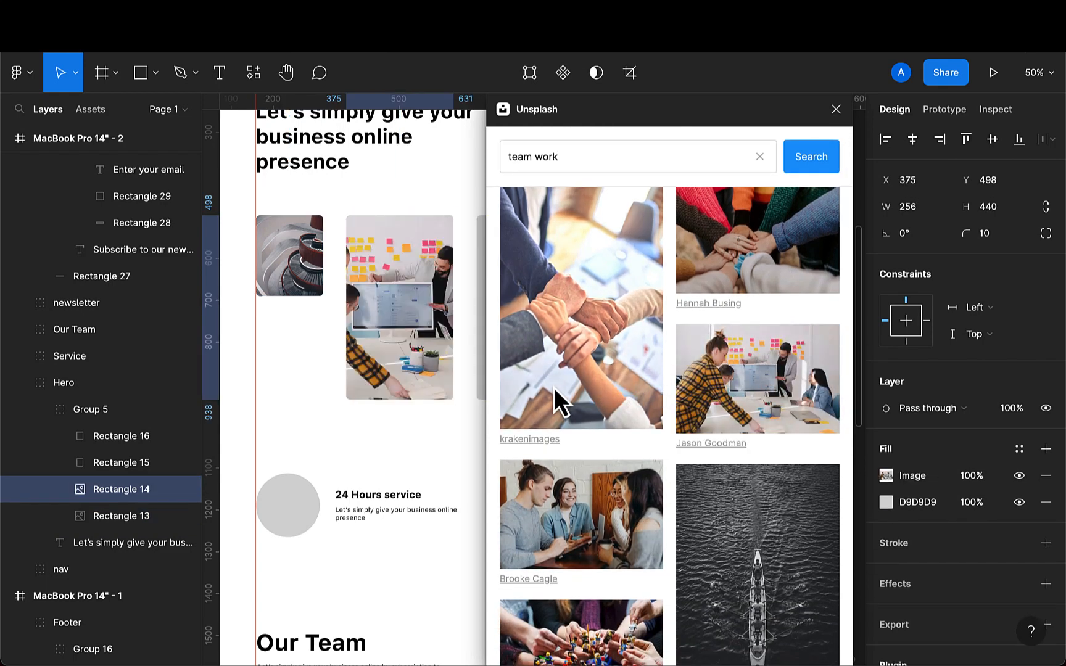
scroll(447, 389, right, 5)
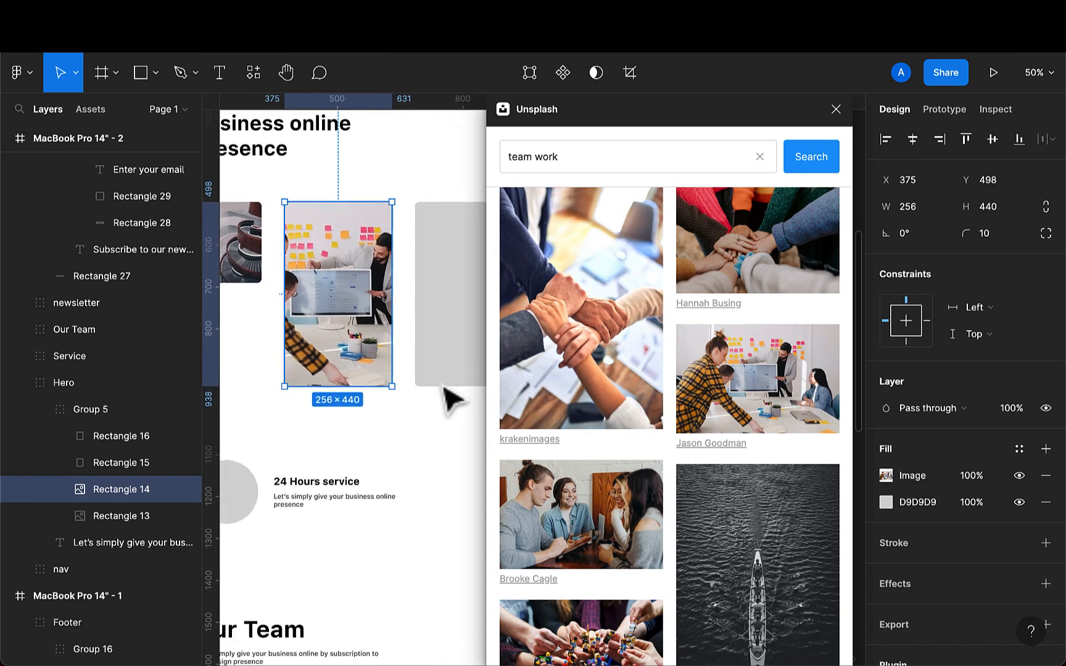
scroll(446, 395, right, 1)
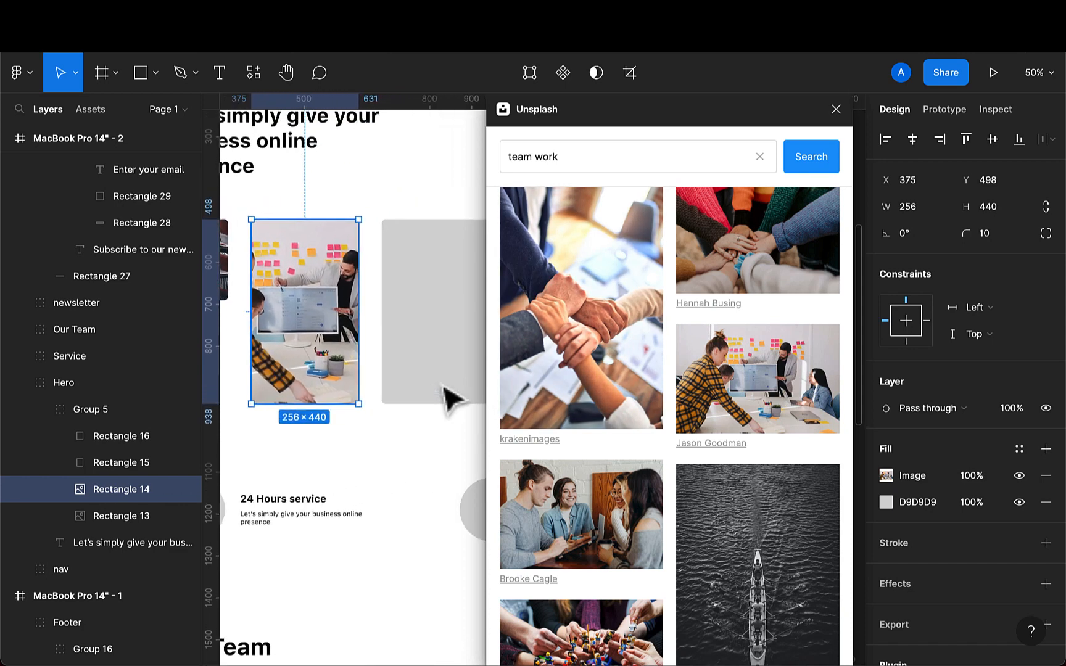
click(554, 516)
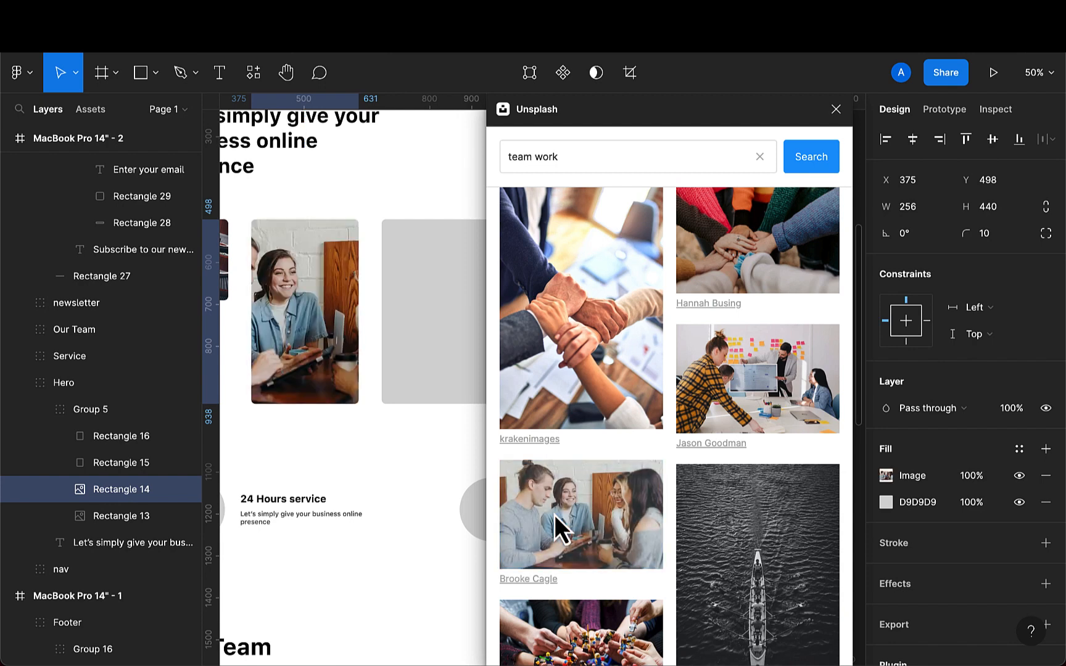
click(766, 383)
- Fill the third hero placeholder with a photo of colleagues laughing around a laptop at a table
scroll(555, 538, down, 5)
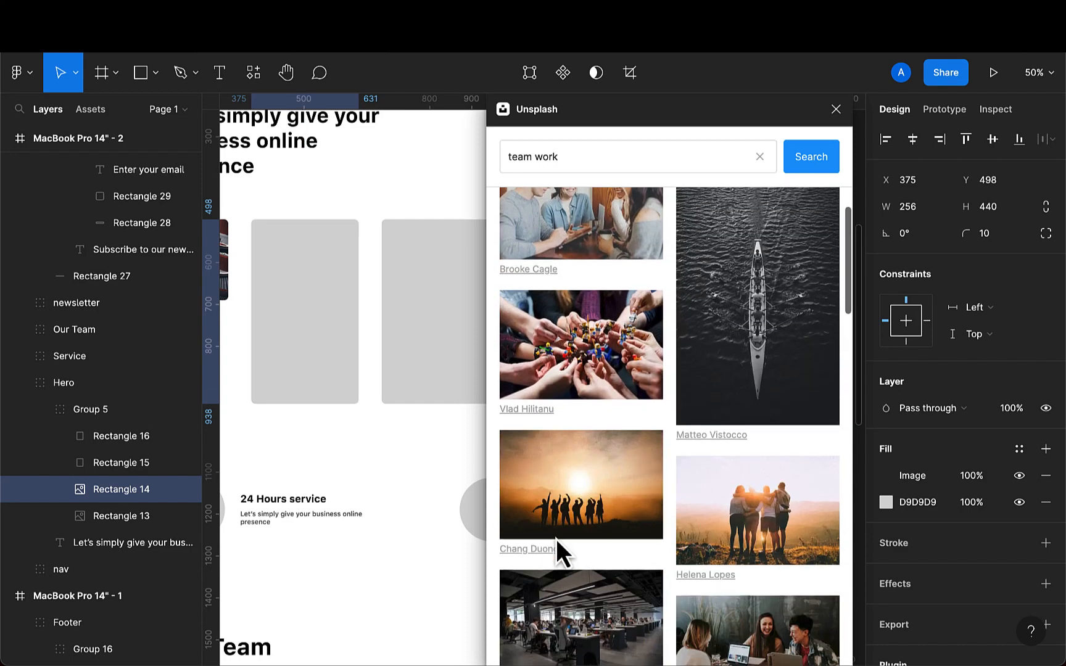
scroll(345, 460, right, 1)
scroll(347, 470, right, 1)
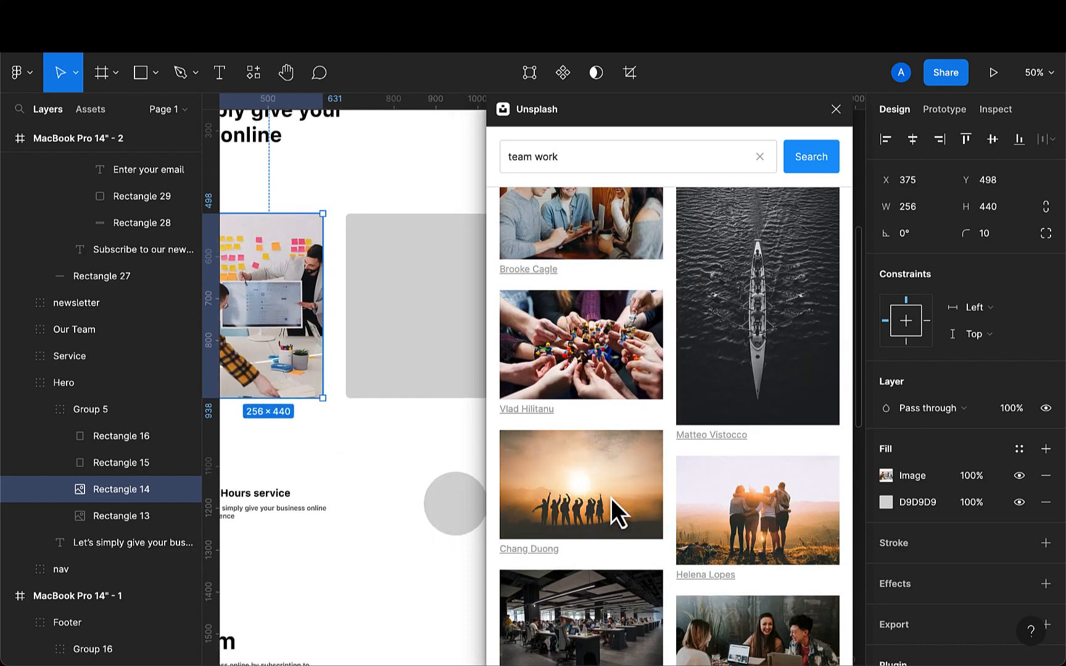
scroll(611, 498, down, 2)
click(426, 355)
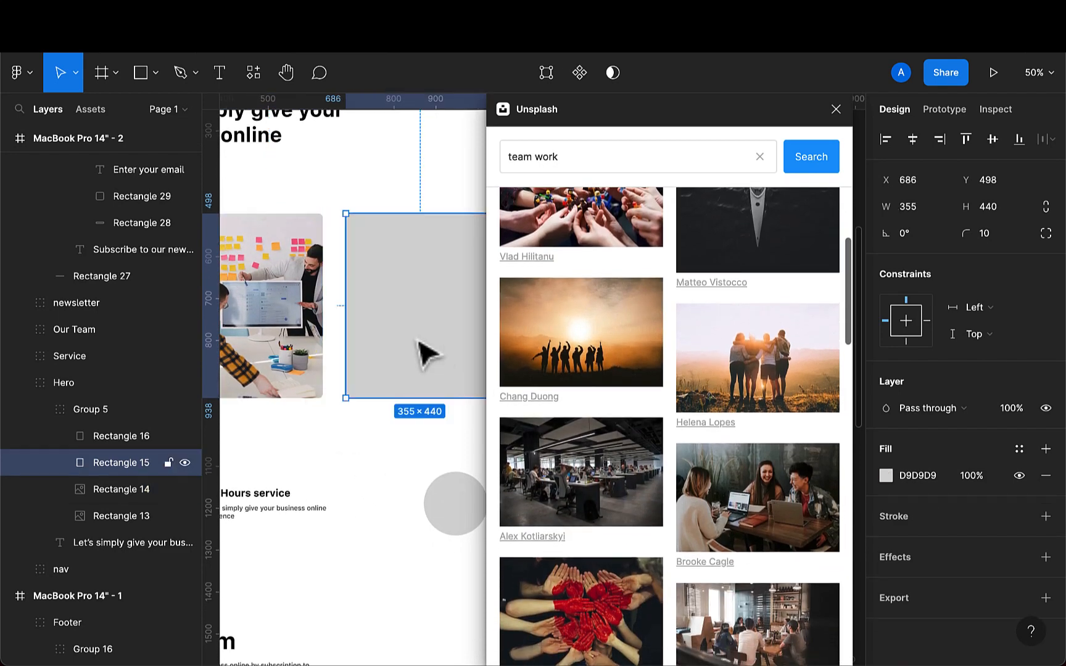
click(782, 523)
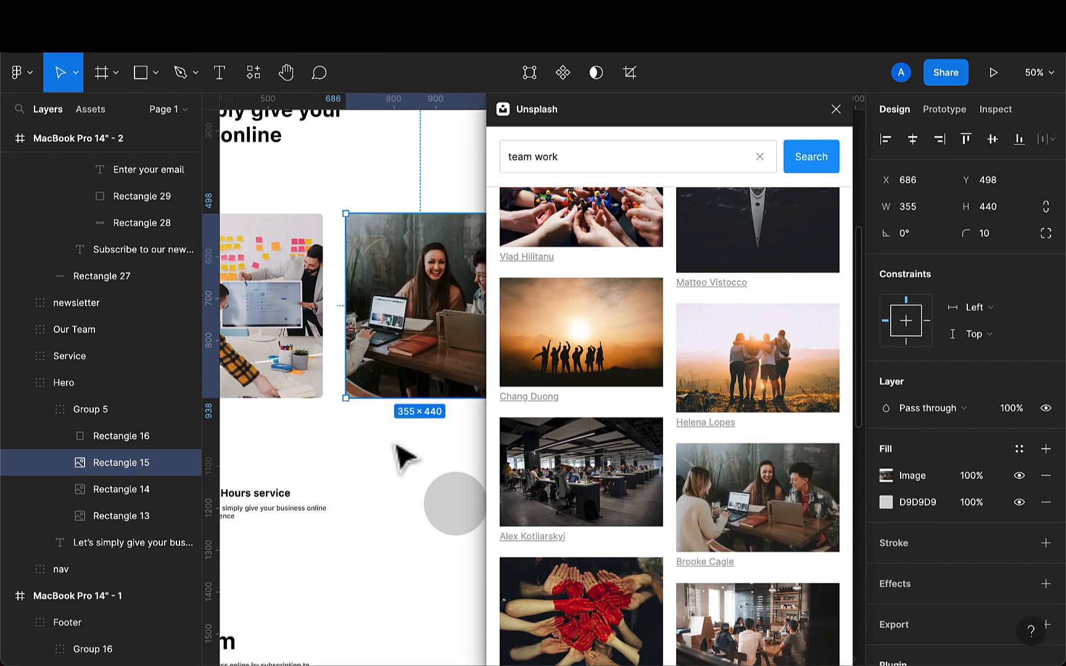
- Search the plugin for office and replace the second hero image with an open-plan office interior photo
scroll(407, 444, down, 3)
scroll(409, 436, right, 2)
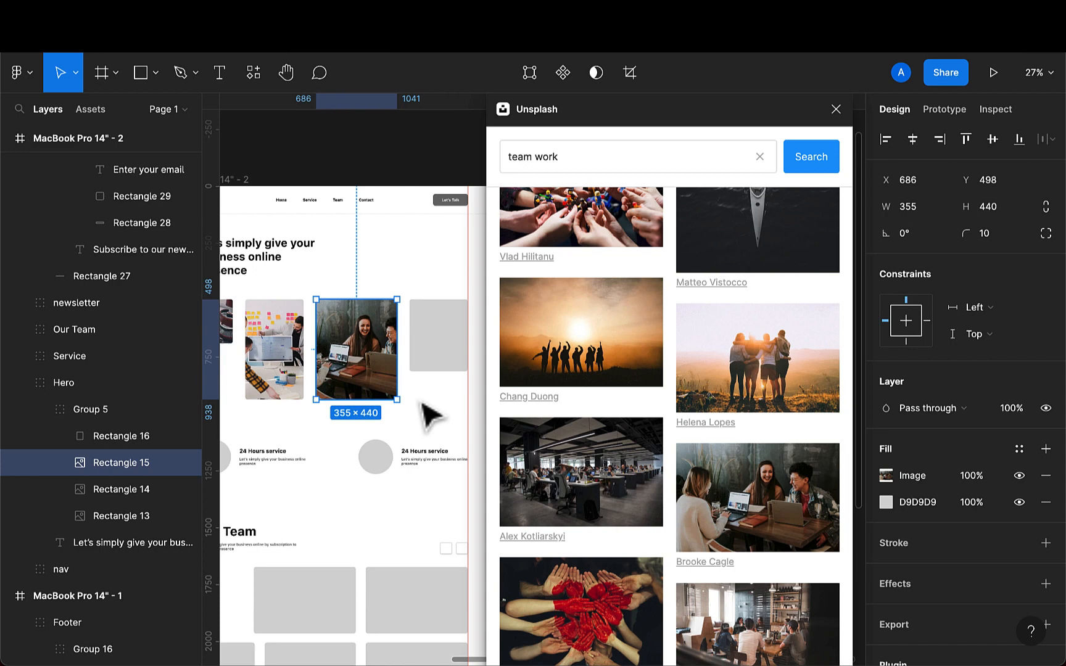
click(439, 358)
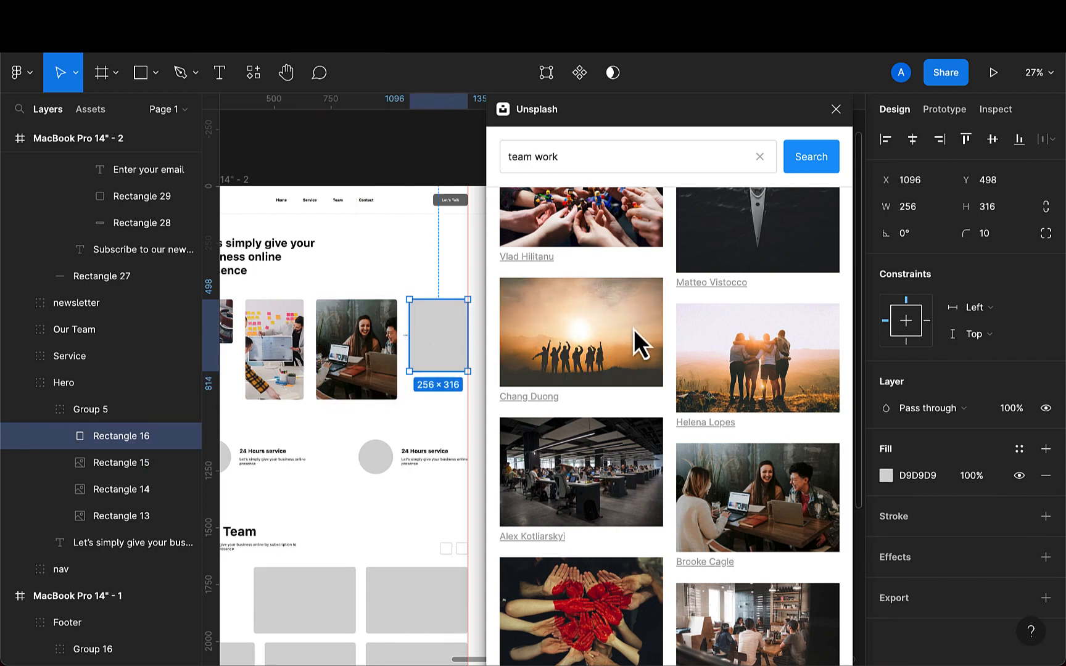
drag(600, 157, 496, 156)
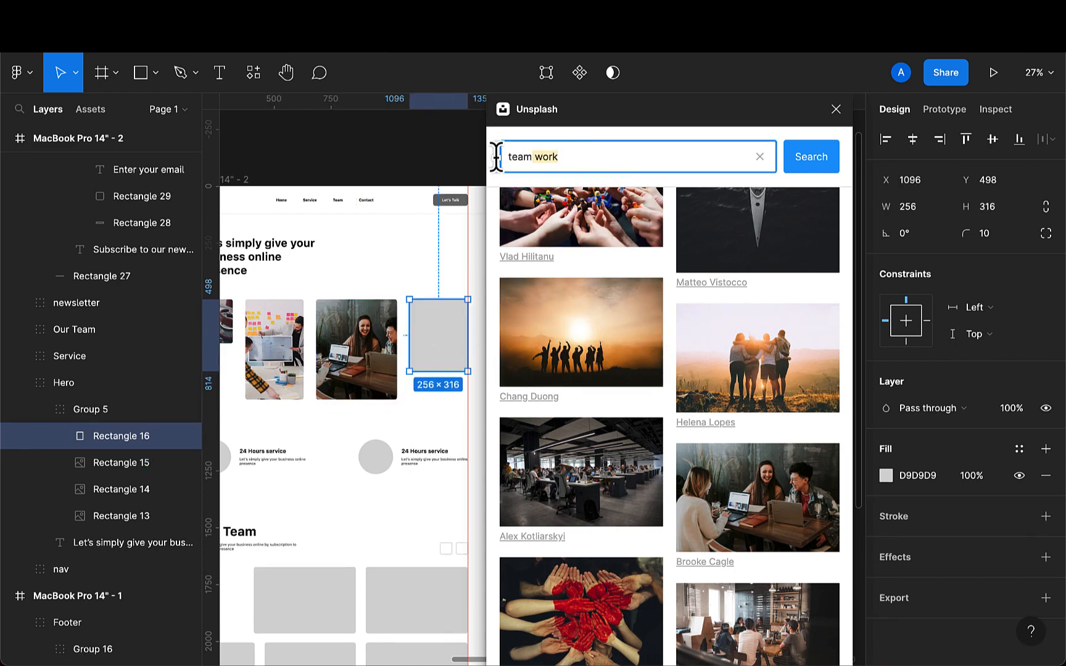
key(BackSpace)
text(offic)
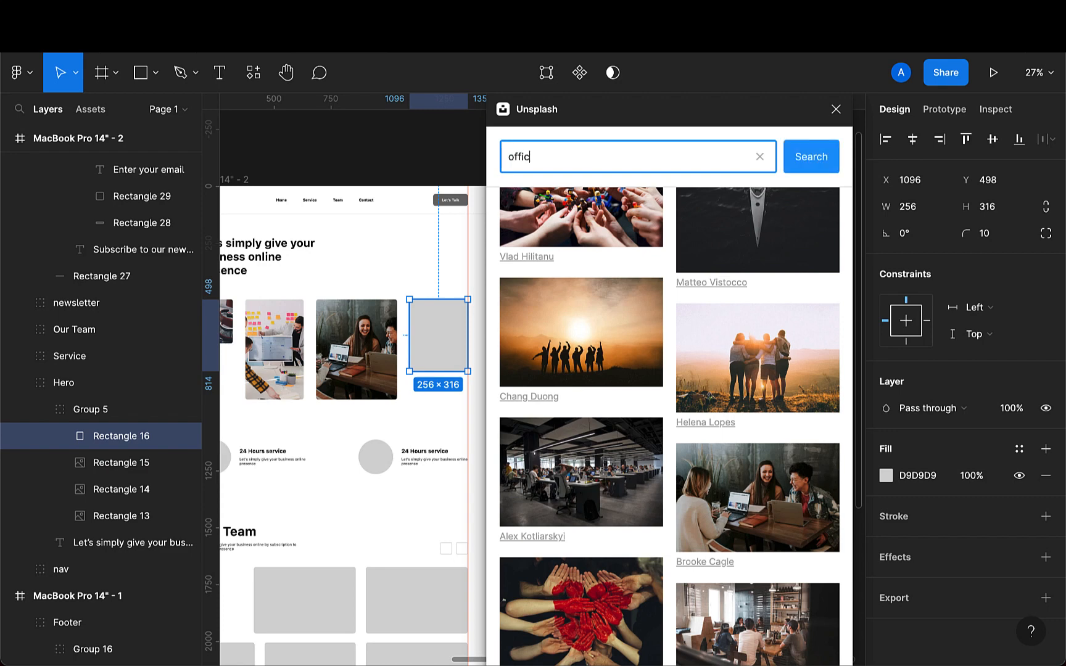
text(e)
key(Return)
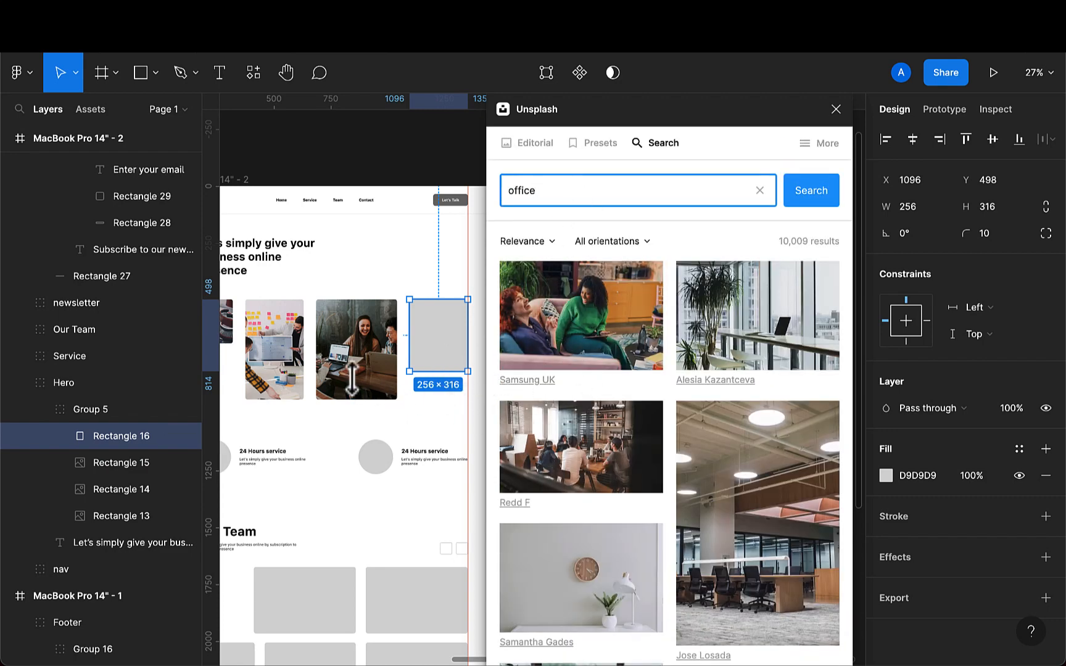
click(272, 365)
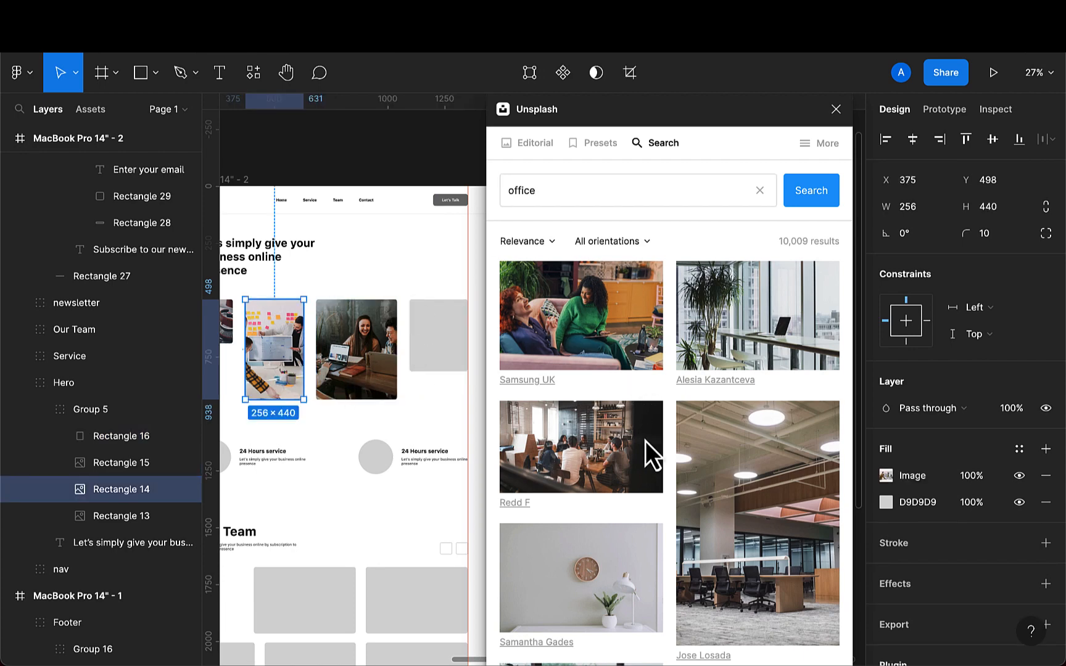
scroll(645, 442, down, 3)
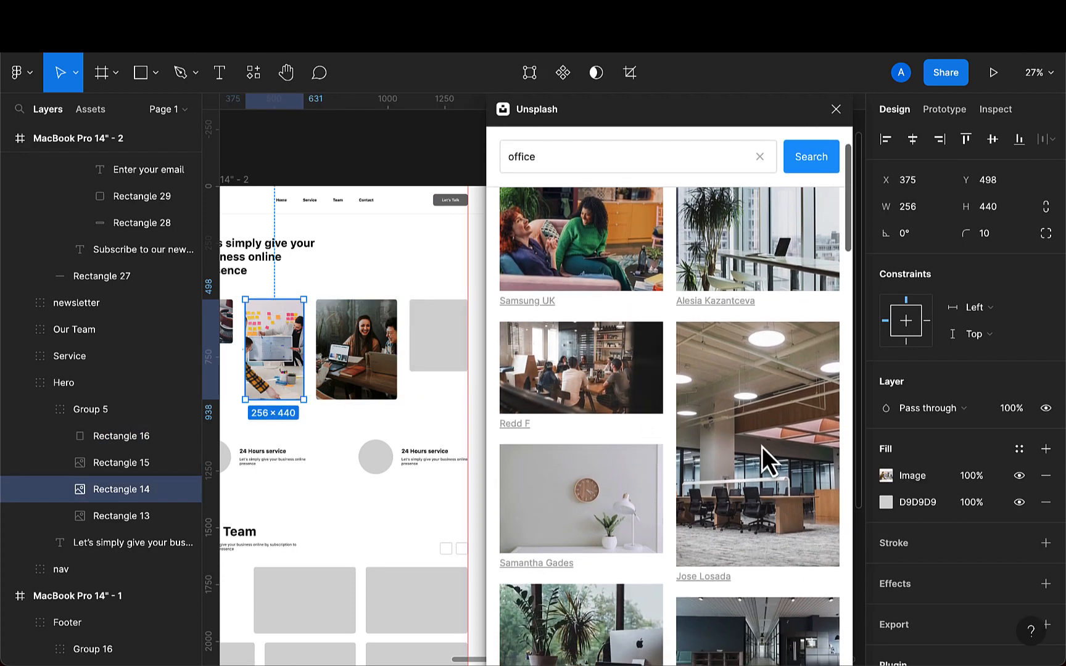
click(771, 445)
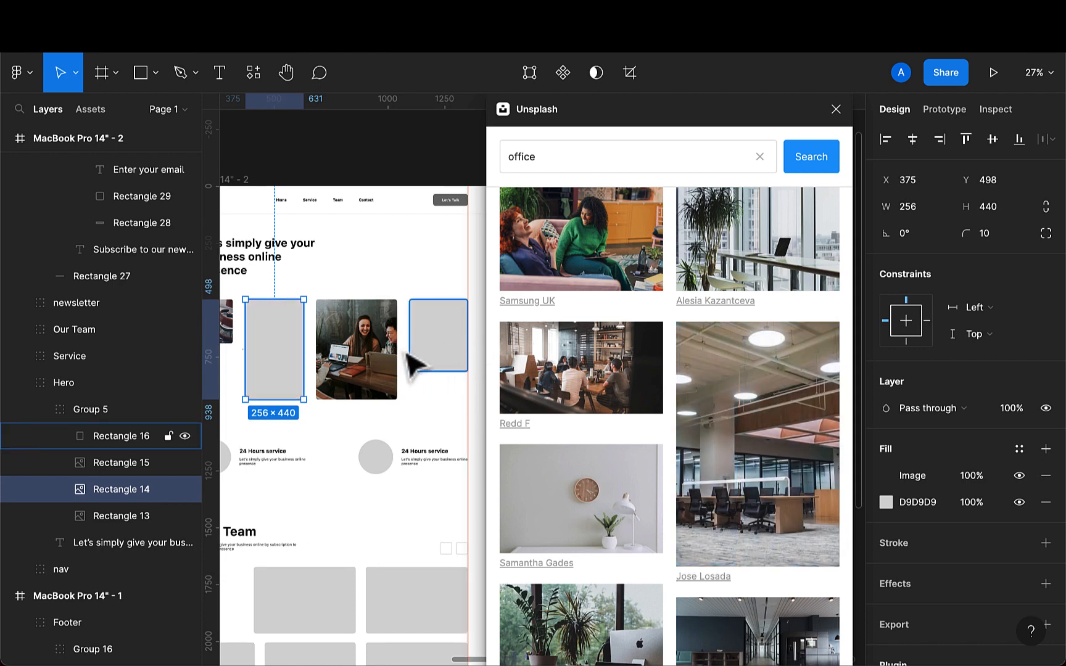
- Search for team work again and fill the fourth hero placeholder with a photo of a group seated at a café table
click(431, 363)
drag(566, 155, 492, 155)
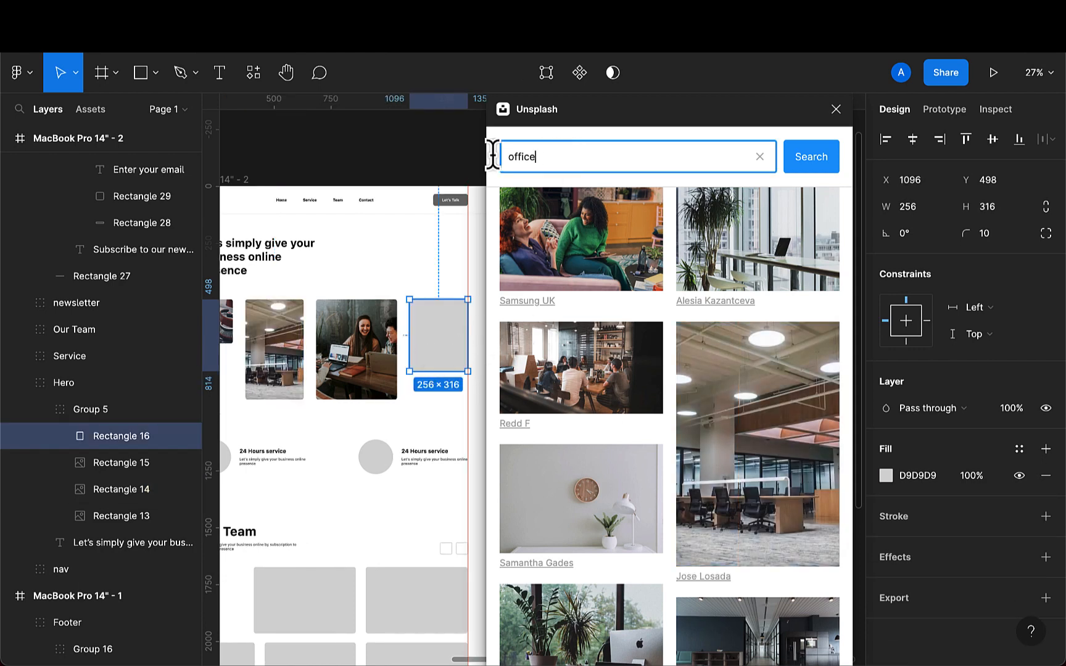
text(team work)
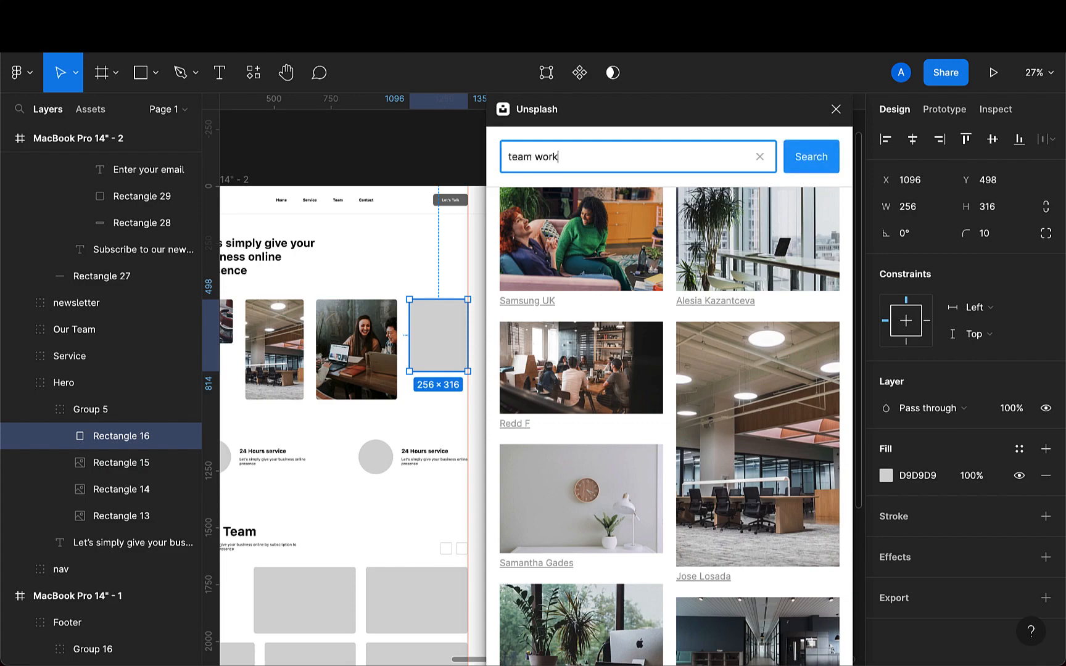
key(Return)
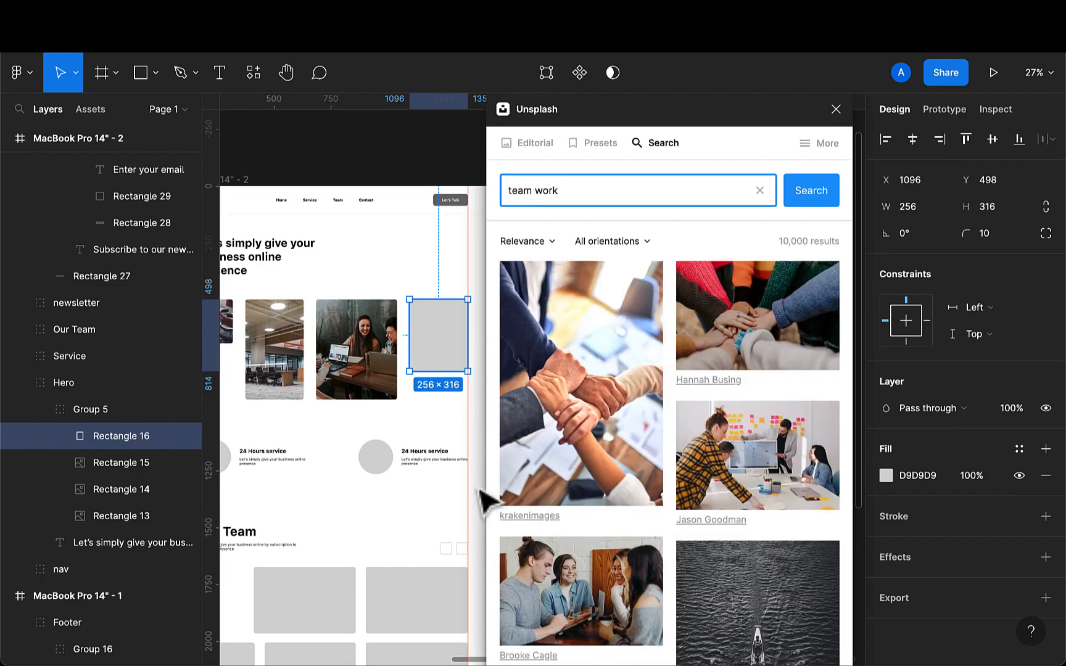
scroll(604, 518, down, 10)
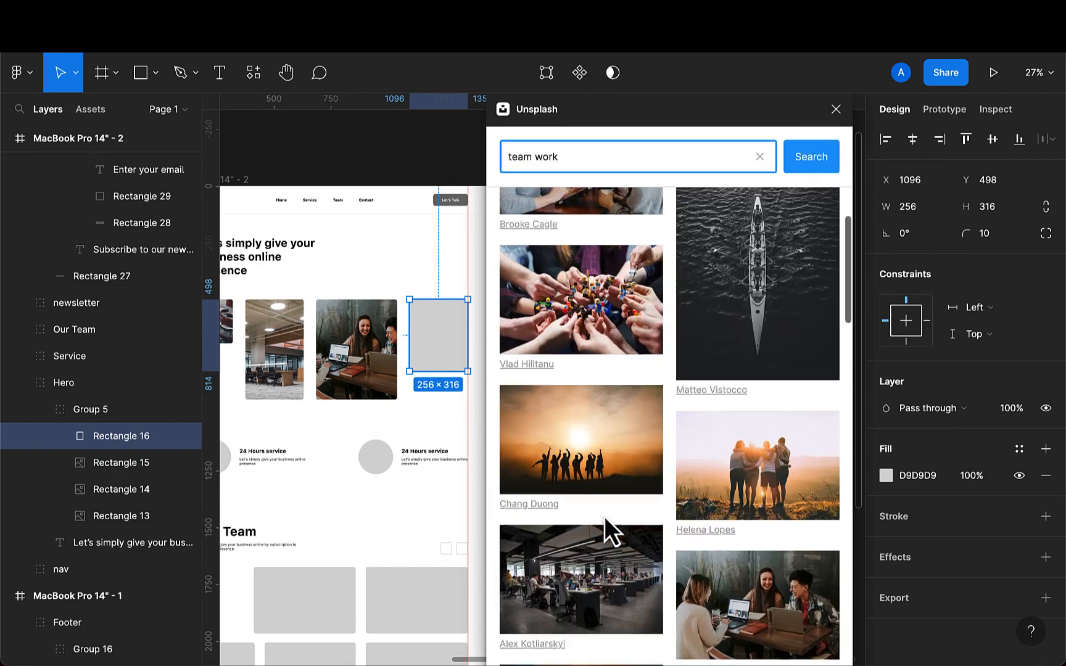
scroll(604, 516, down, 3)
scroll(605, 516, down, 2)
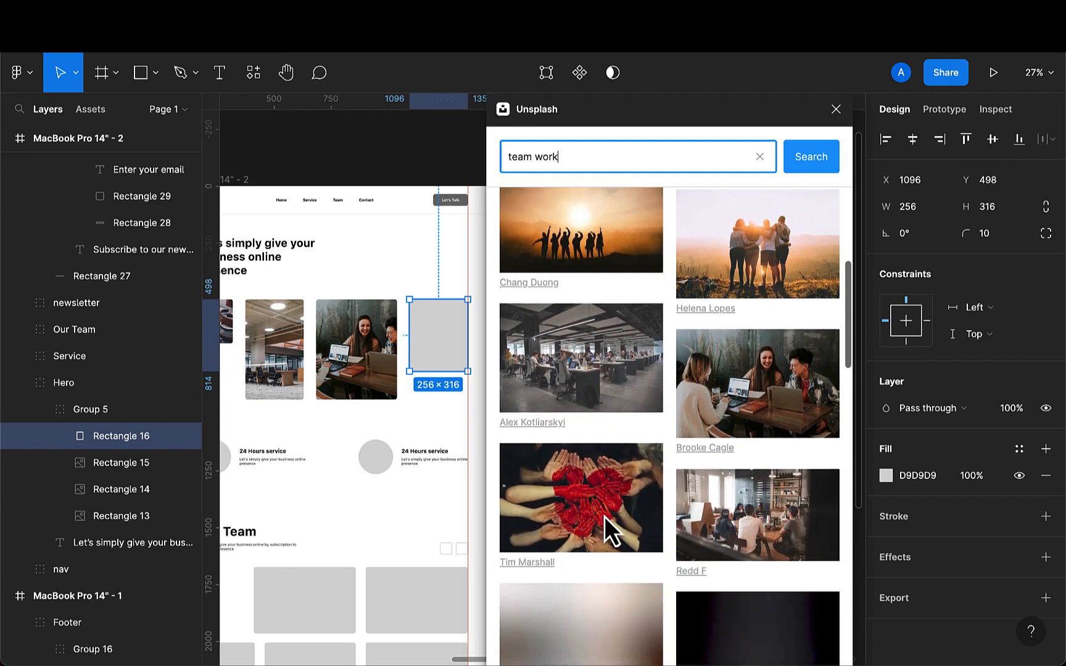
scroll(604, 517, down, 1)
click(748, 489)
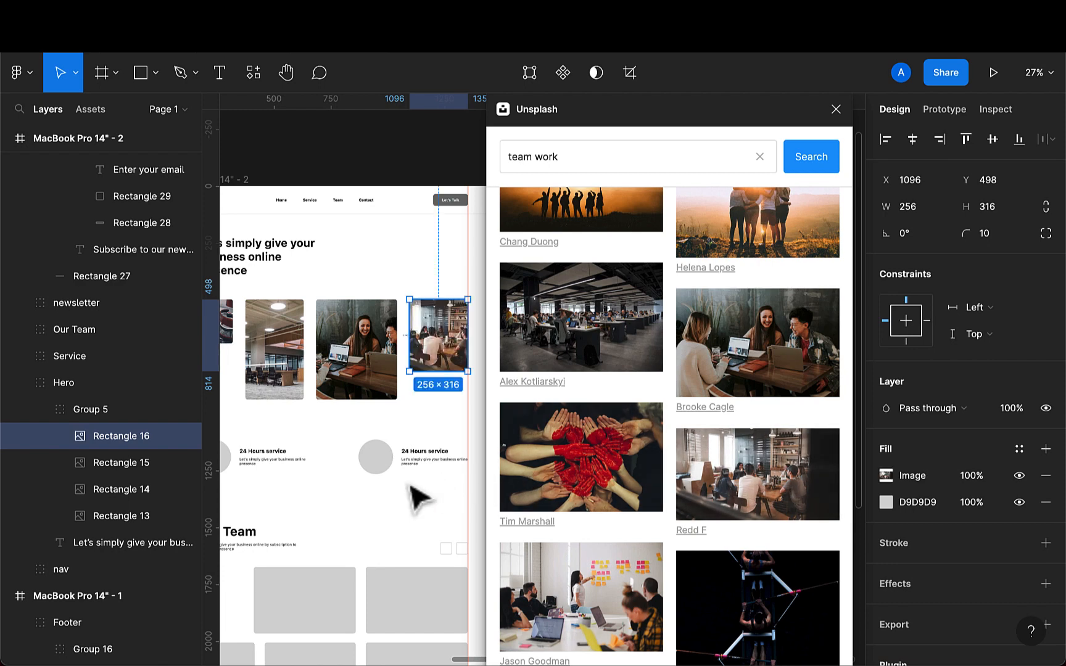
scroll(411, 487, left, 3)
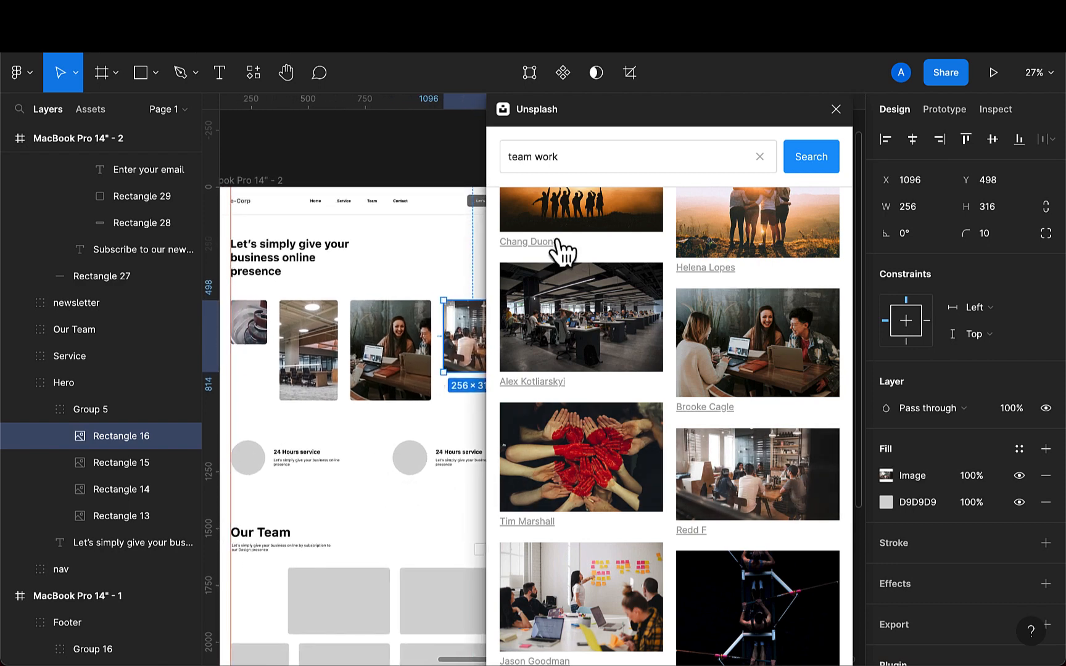
scroll(363, 361, down, 2)
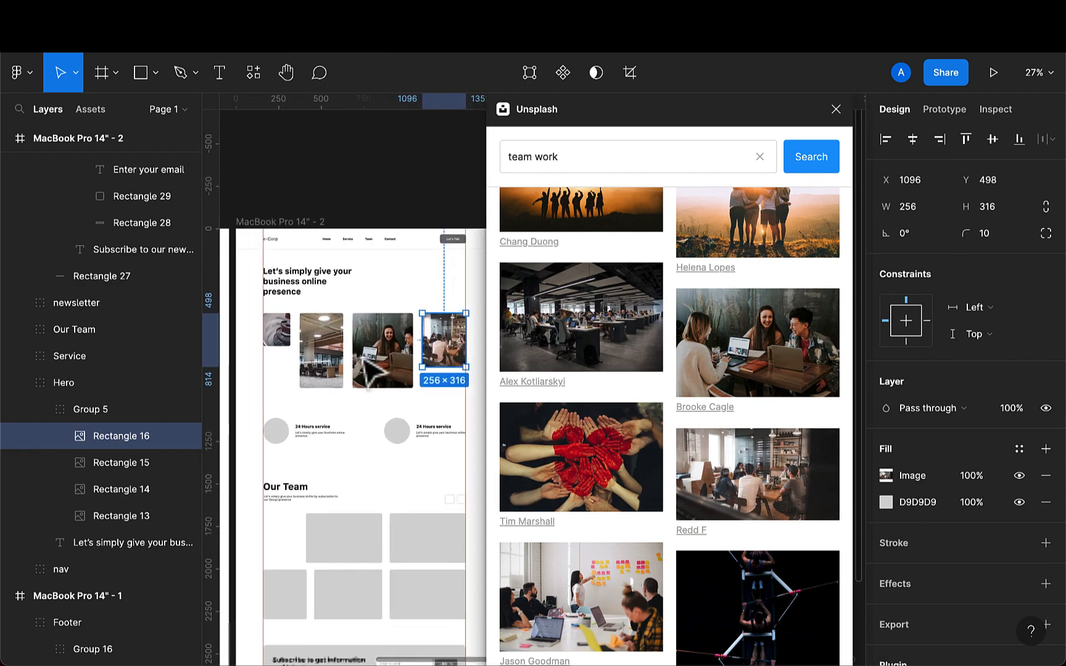
scroll(364, 361, down, 2)
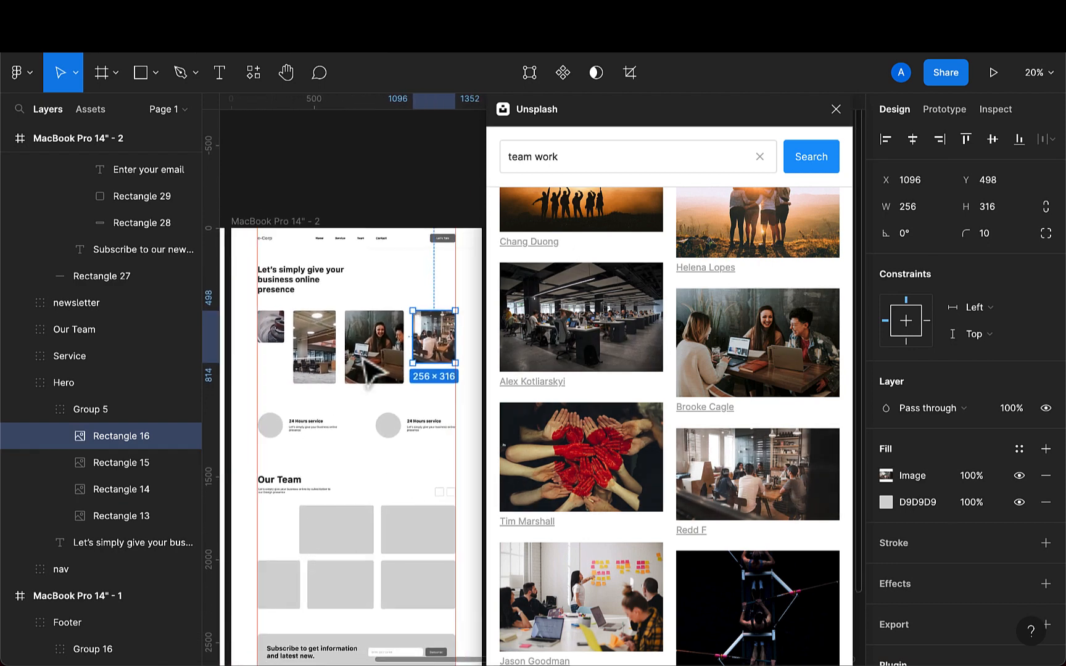
- Search the Unsplash plugin for customer service and fill the first service circle with a photo of a smiling headset agent
click(451, 240)
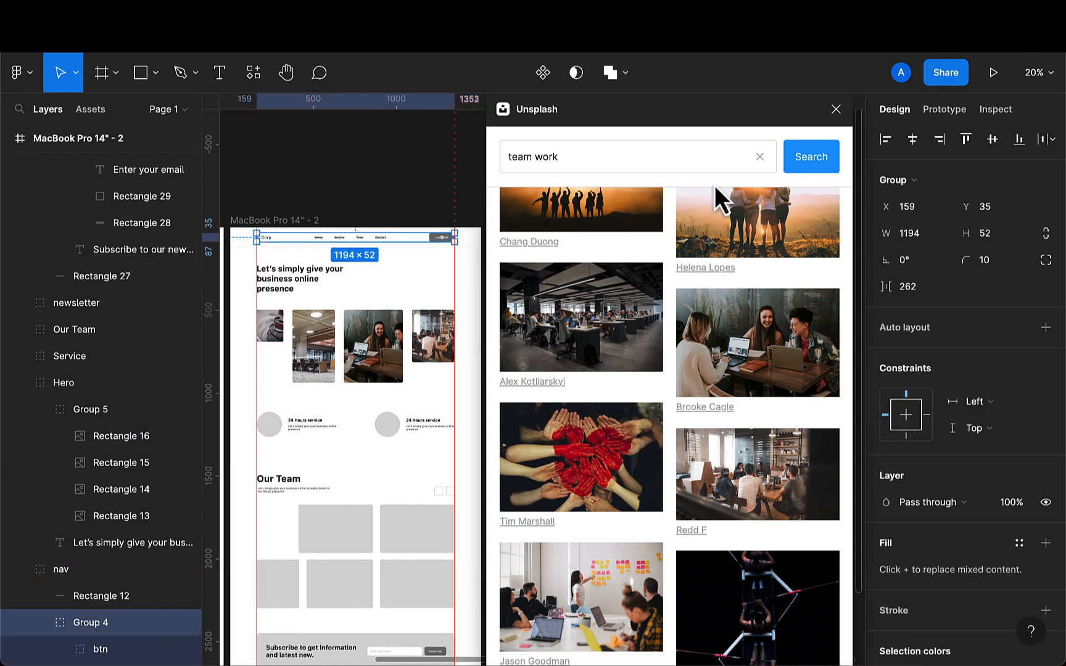
double_click(276, 439)
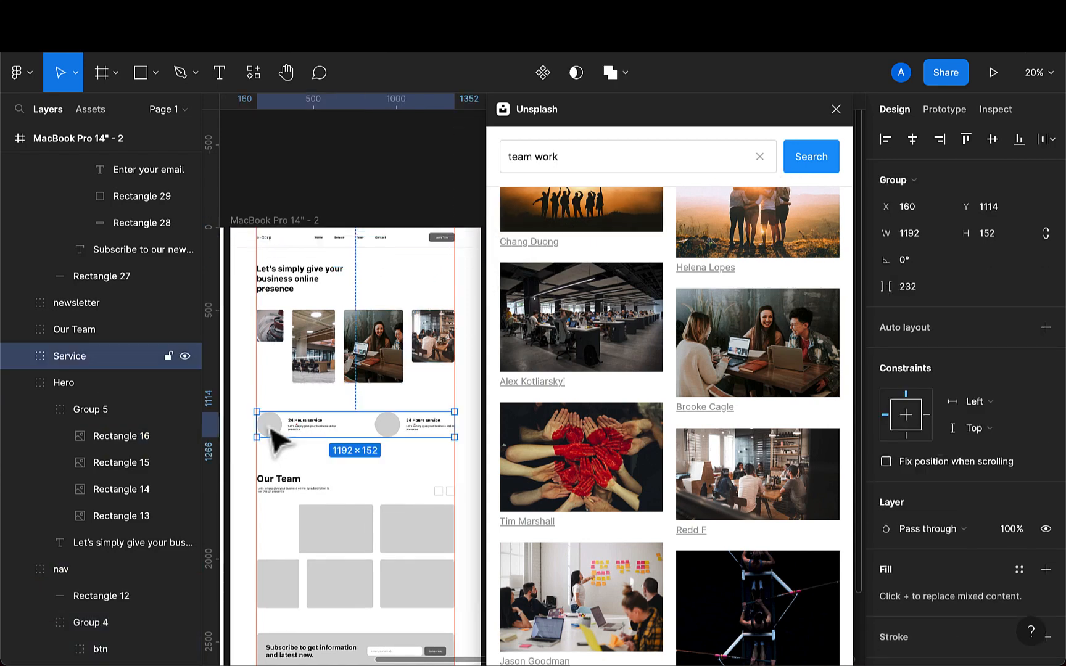
double_click(274, 438)
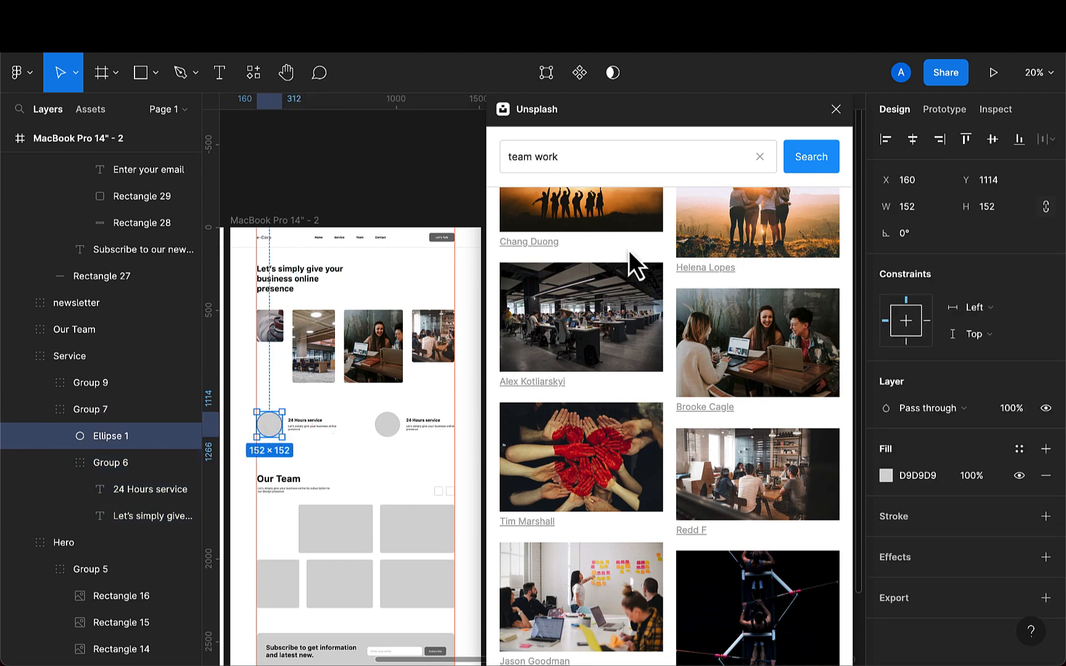
drag(579, 157, 493, 158)
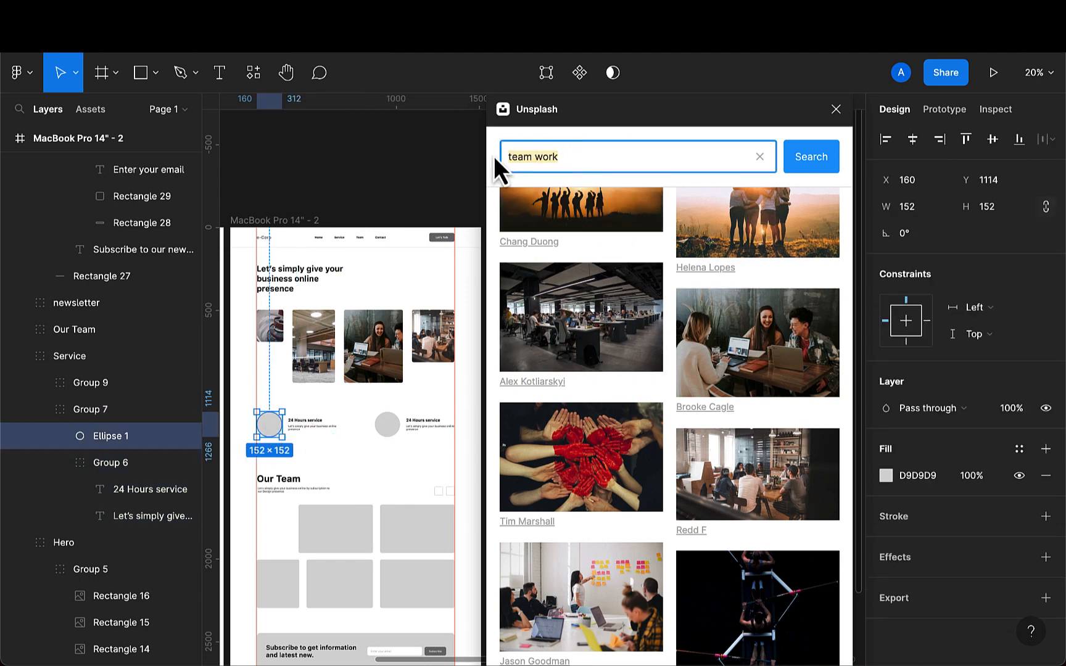
key(BackSpace)
text(customer service)
key(Return)
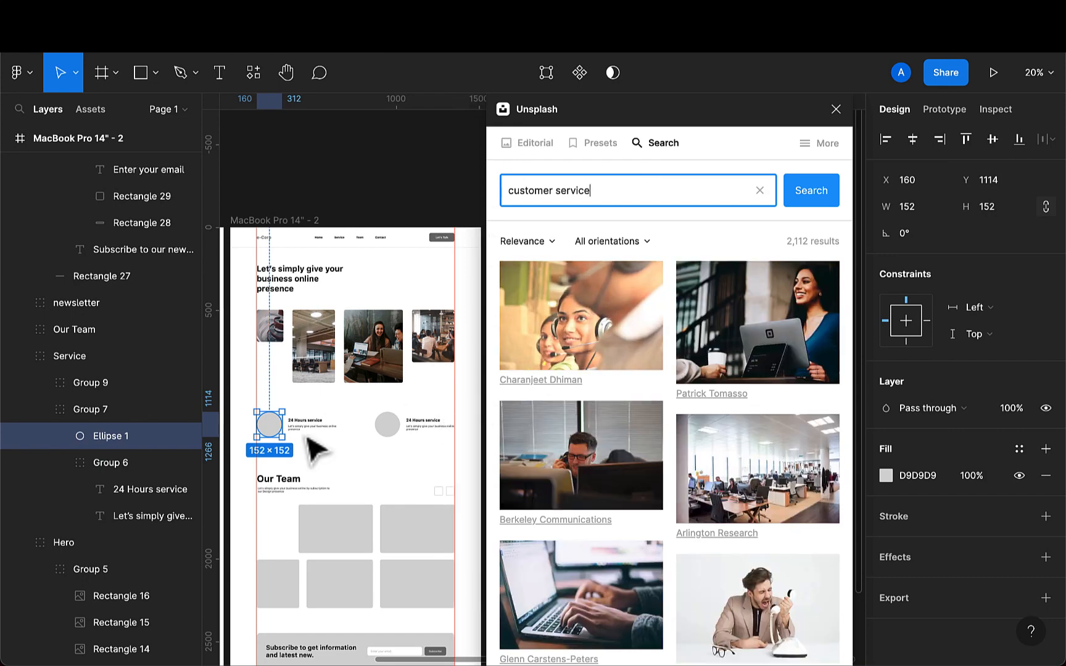
click(602, 335)
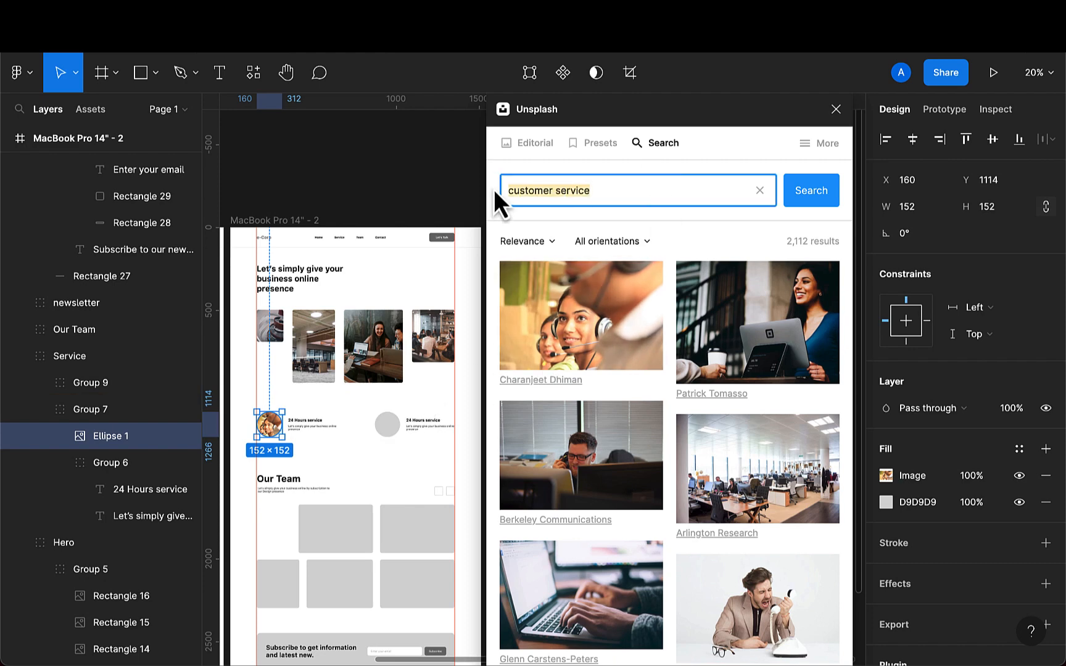
- Search for fast and fill the second service circle with a night light-trails photo
key(BackSpace)
text(fast)
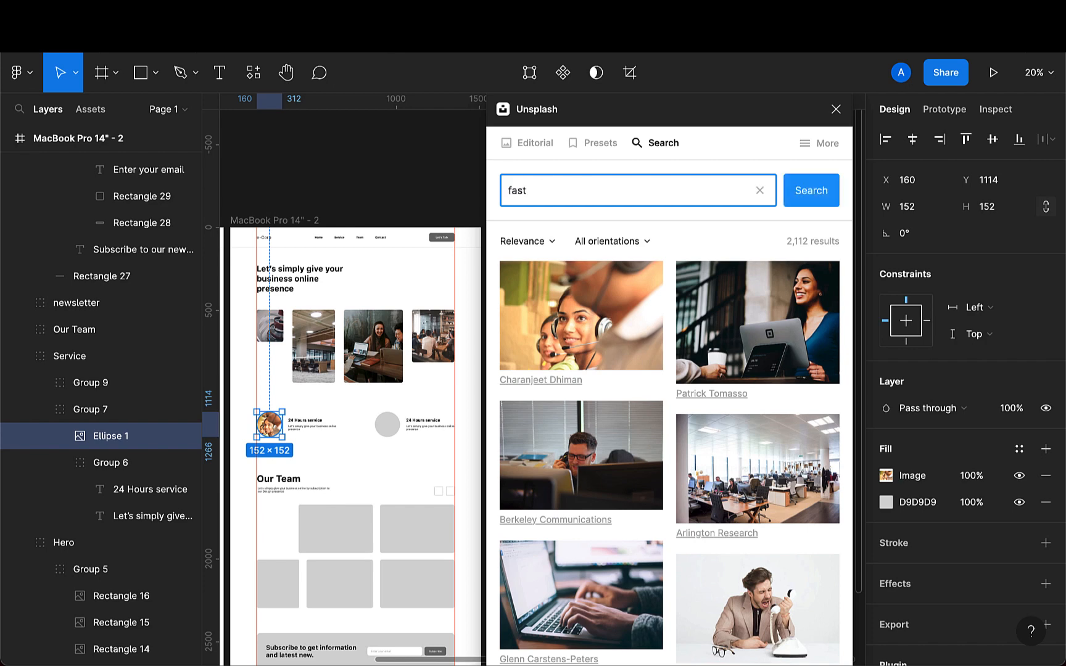
key(Return)
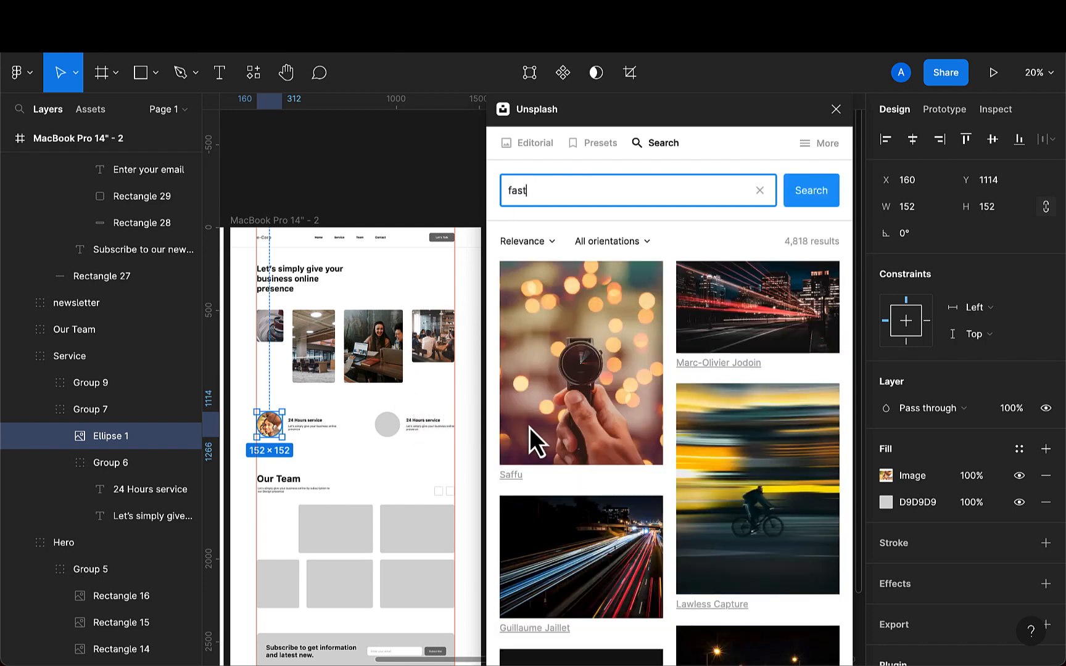
click(396, 429)
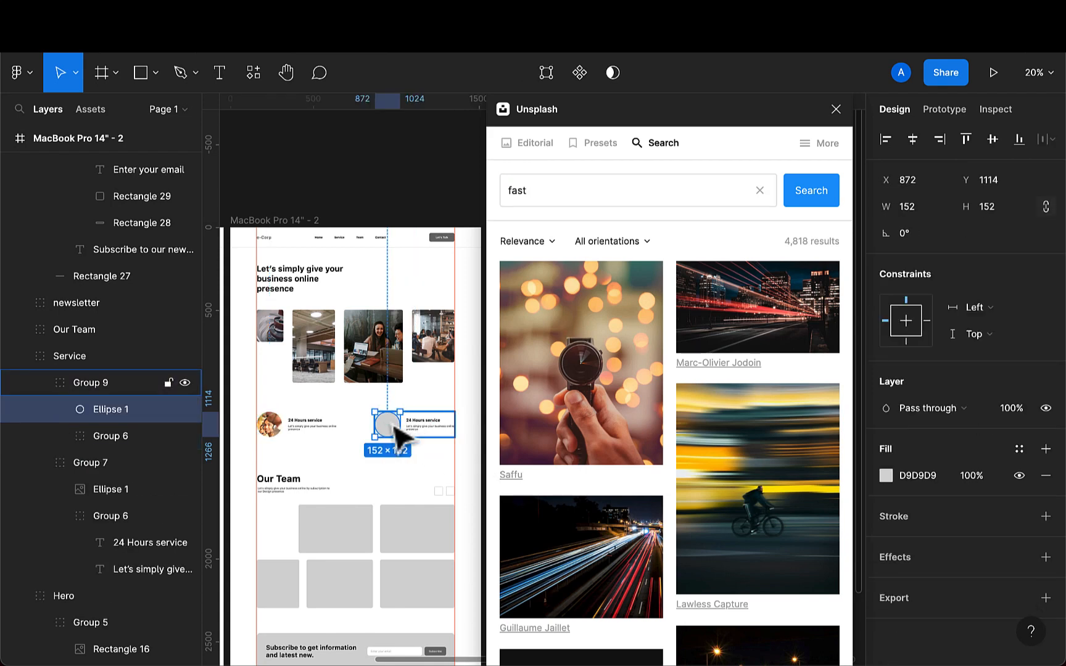
click(742, 502)
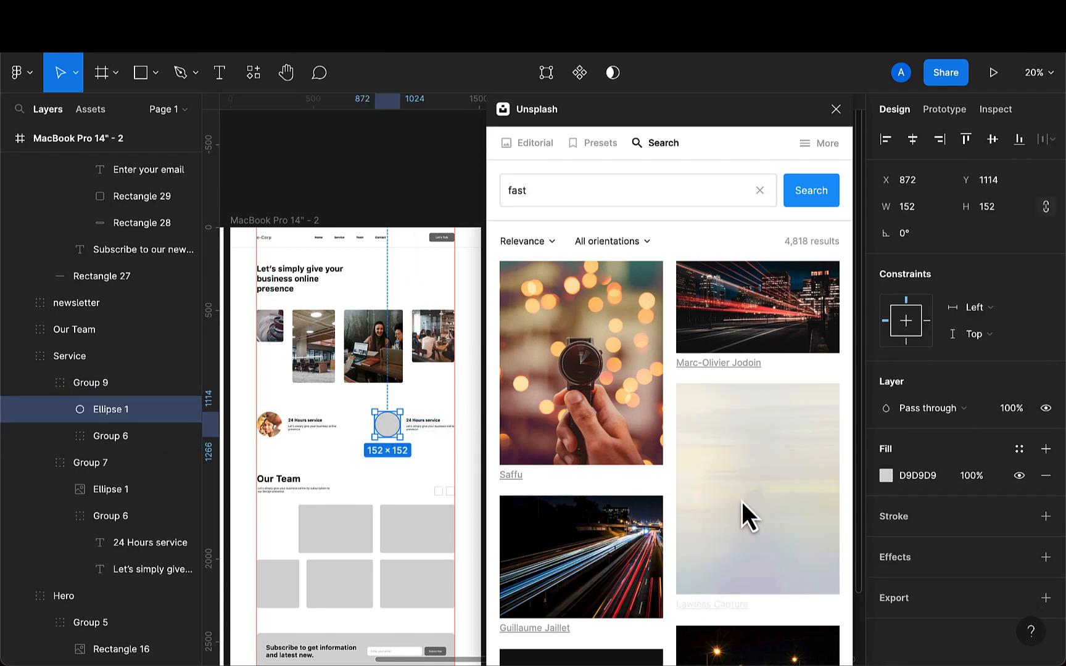
click(613, 563)
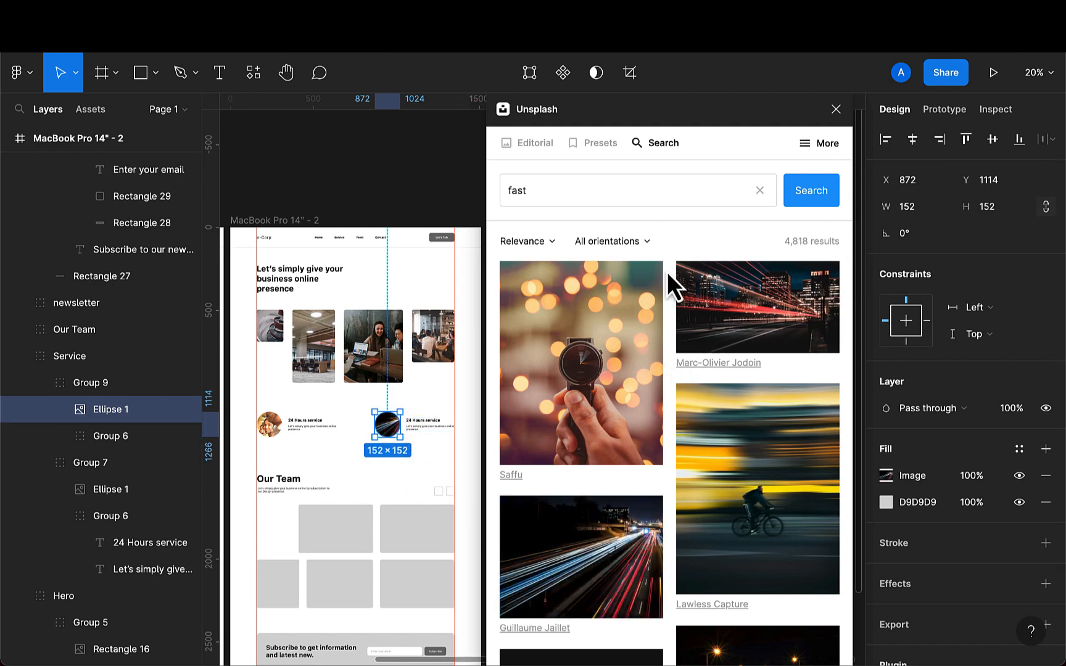
- Search for woman in office and fill the first Our Team placeholder with a photo of a woman in a yellow jacket
scroll(395, 571, down, 3)
click(342, 460)
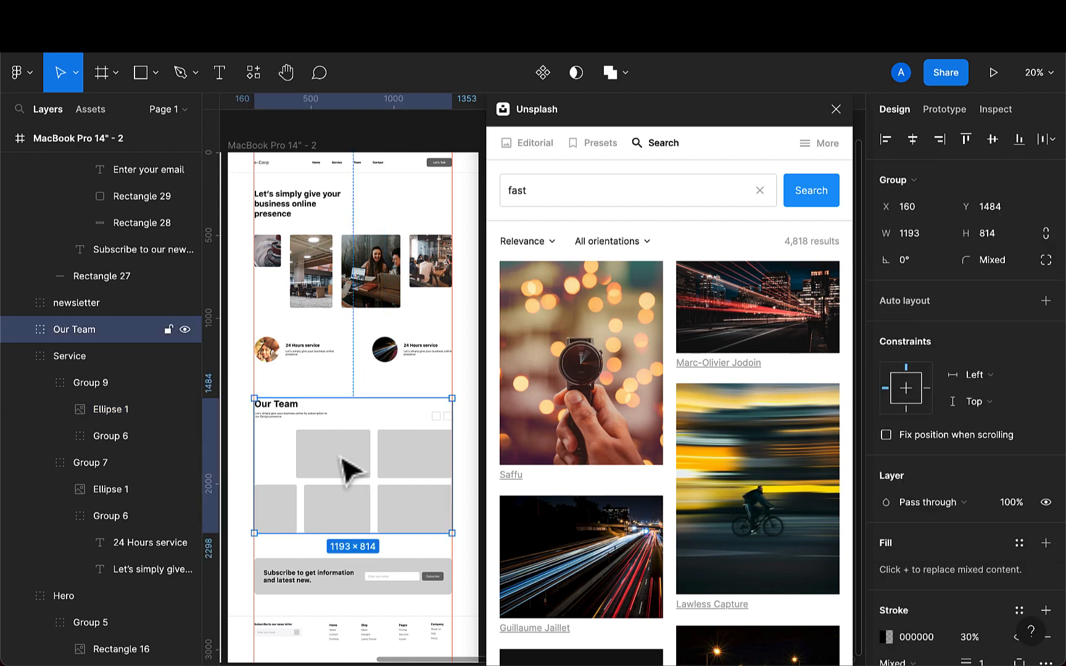
double_click(344, 471)
drag(638, 185, 505, 182)
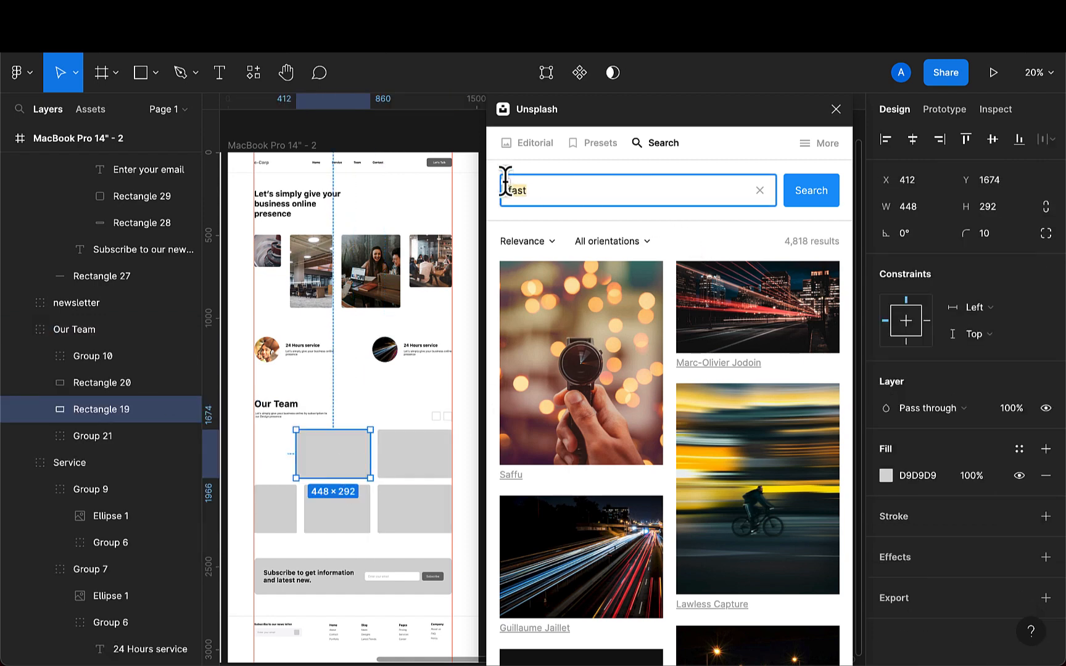
key(BackSpace)
text(ce)
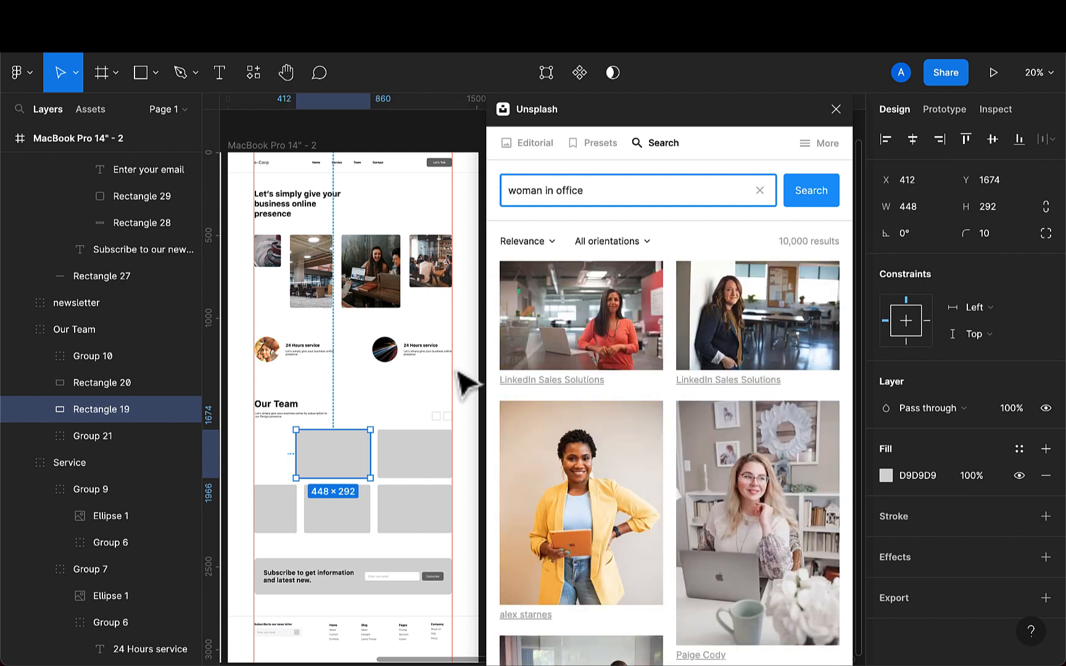
click(582, 530)
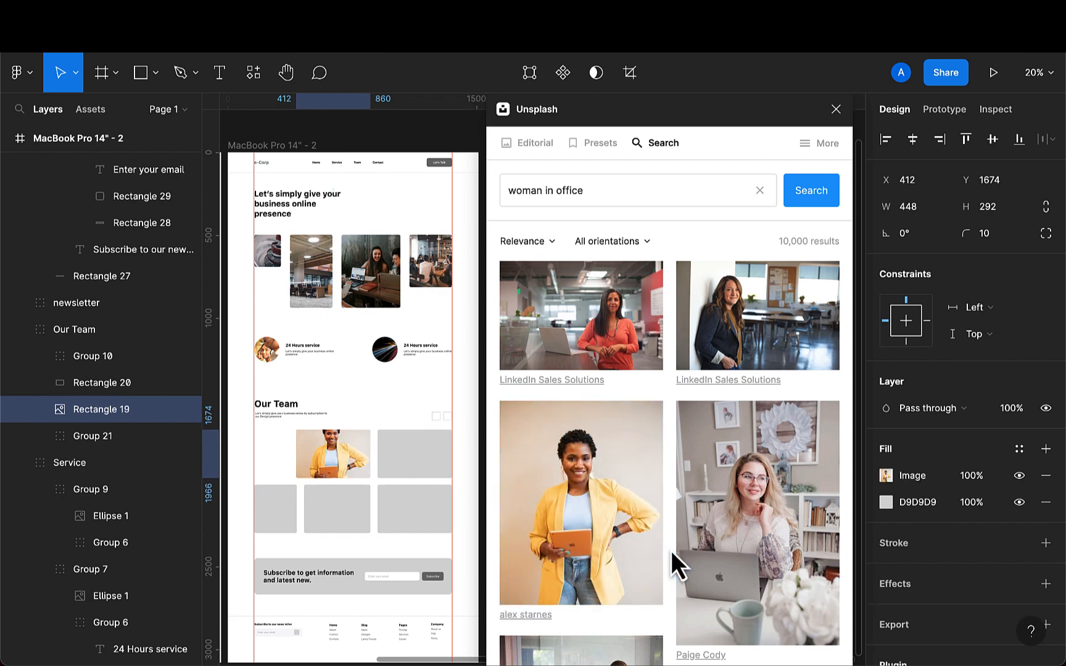
- Try other woman-in-office photos in the first Our Team placeholder before restoring the yellow-jacket photo
click(798, 534)
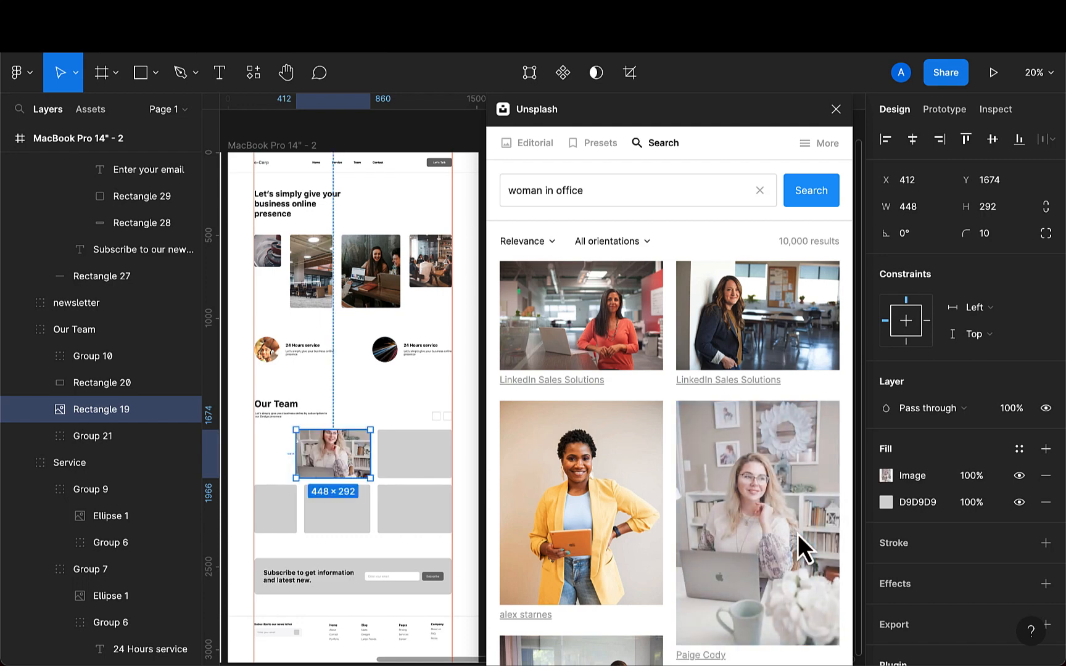
scroll(615, 471, down, 3)
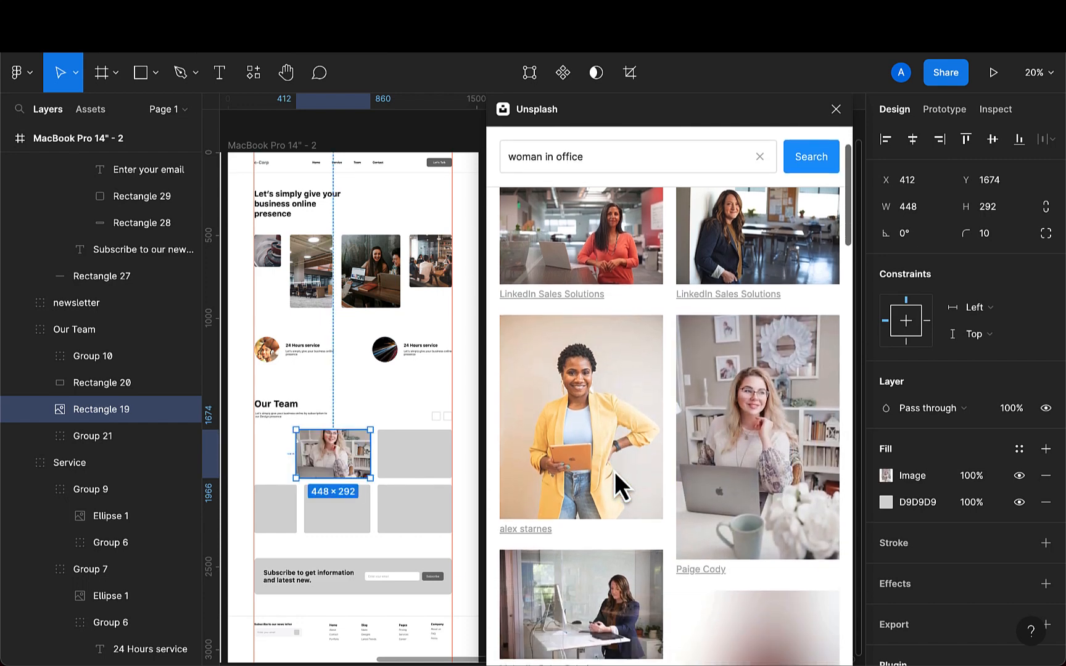
scroll(615, 472, down, 1)
click(615, 490)
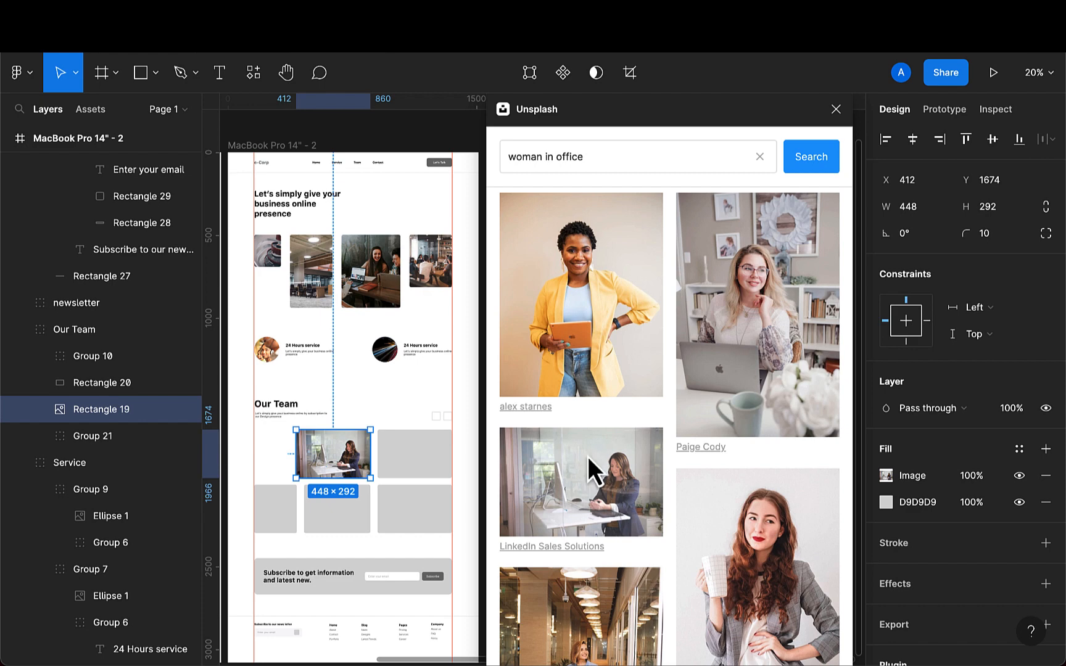
click(582, 294)
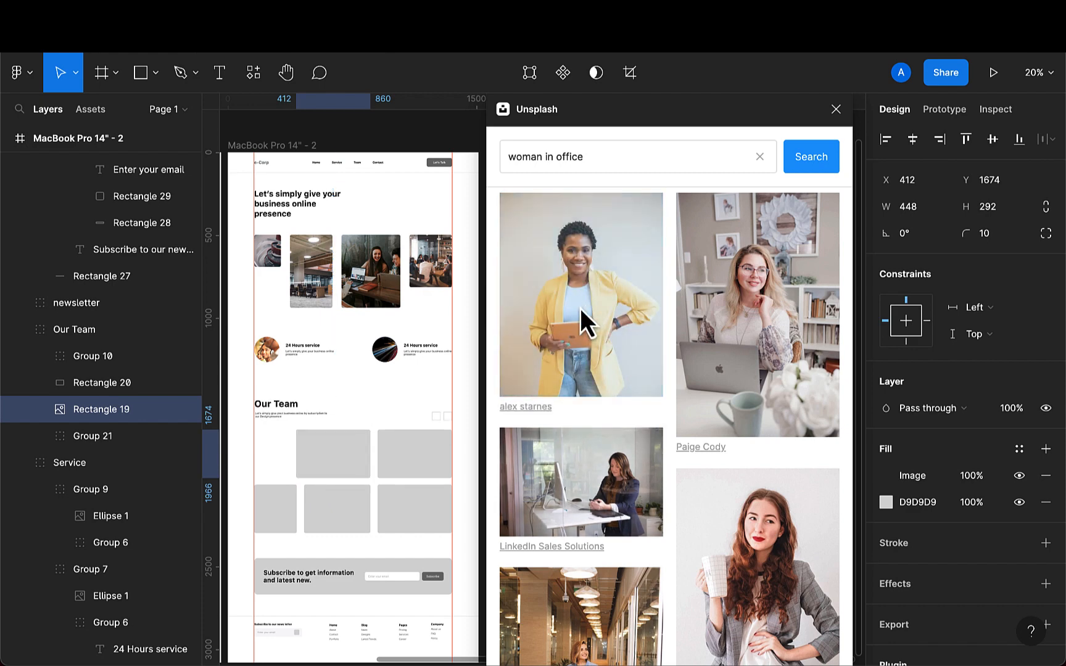
- Search for man in office and fill the second Our Team placeholder with a photo of a man in a suit at a desk
click(420, 457)
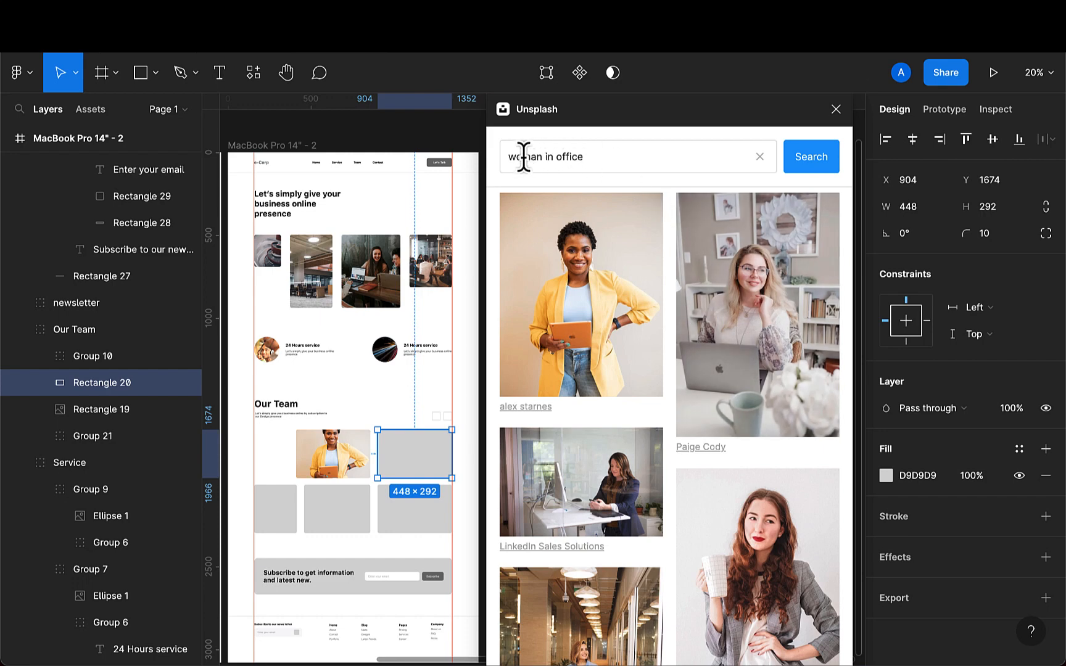
click(501, 158)
key(Delete)
key(Delete)
key(Return)
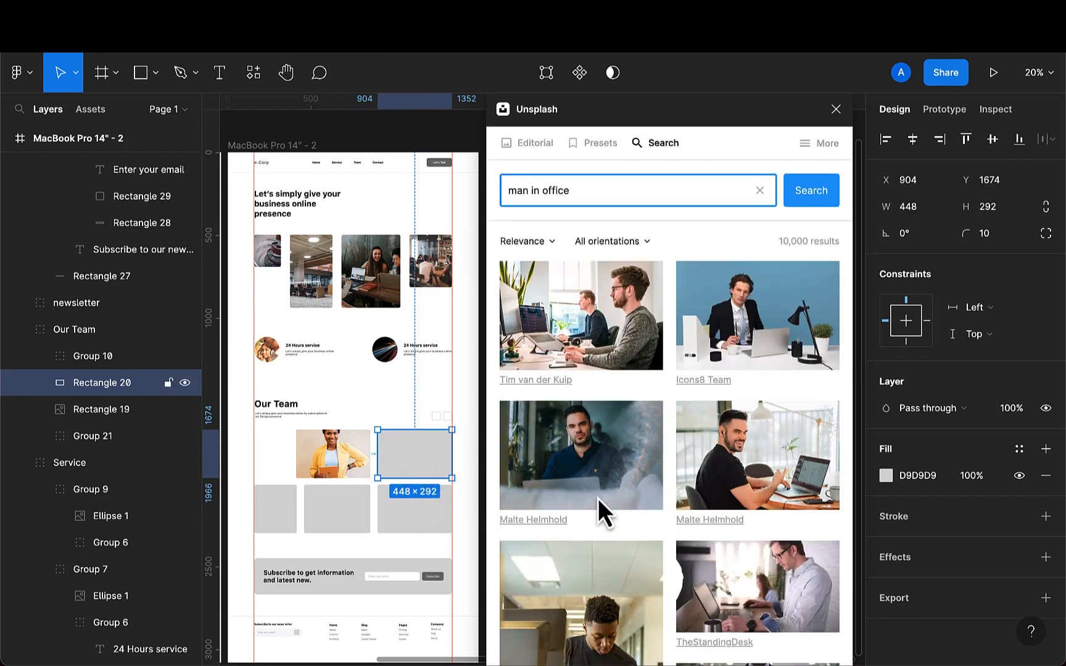
scroll(667, 495, down, 2)
scroll(667, 494, down, 1)
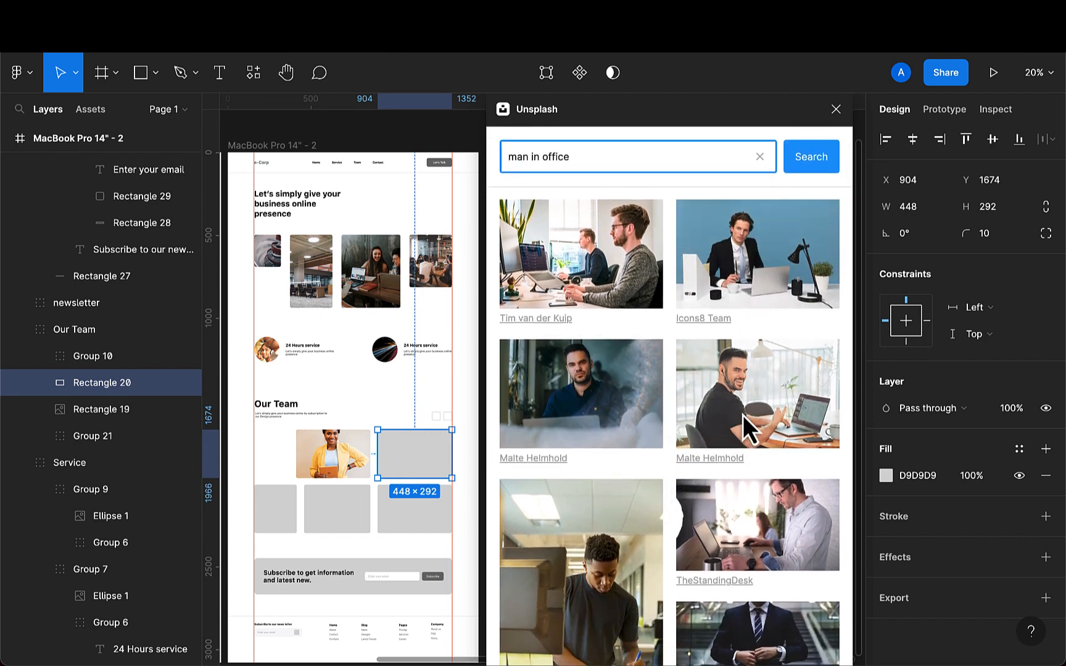
click(750, 272)
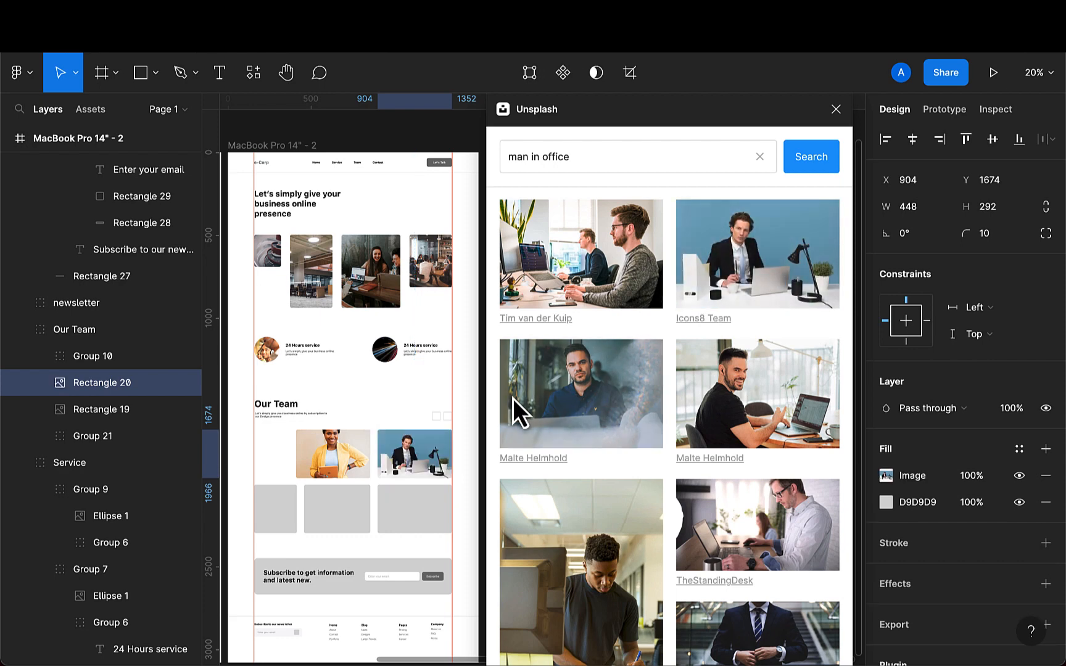
- Fill the first and third lower Our Team placeholders with photos of men working at laptops and desks
double_click(285, 518)
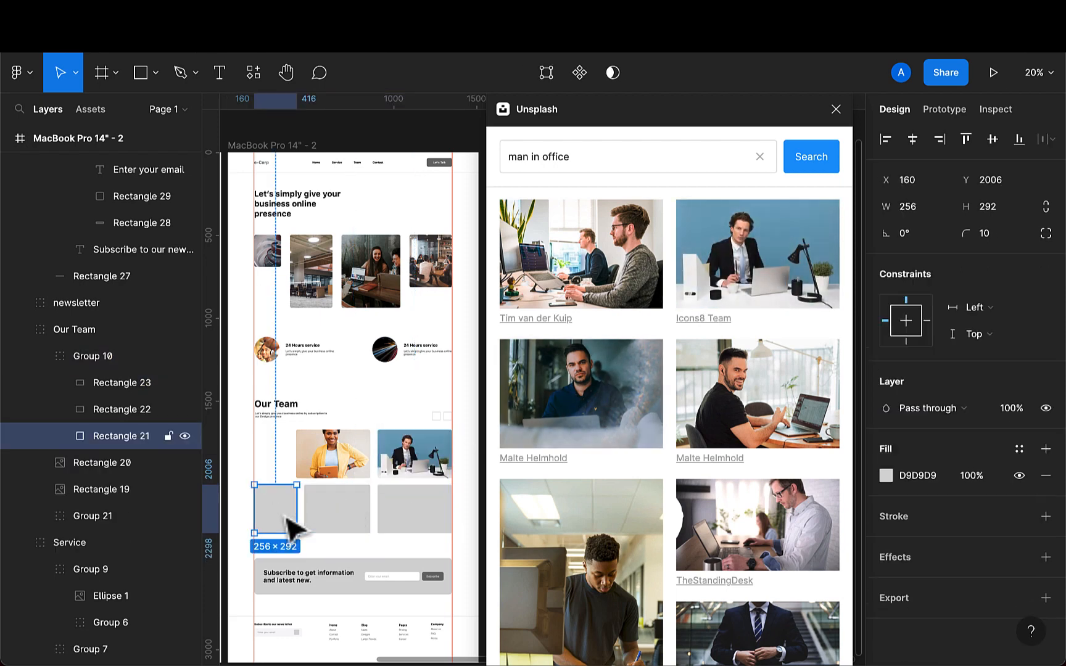
click(757, 430)
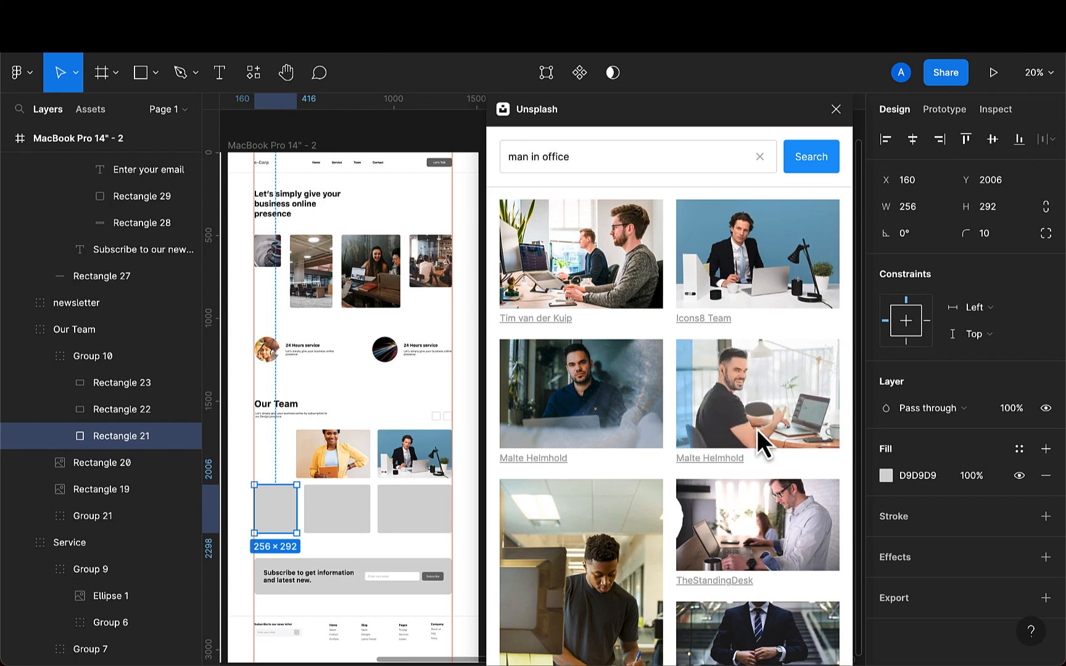
click(346, 524)
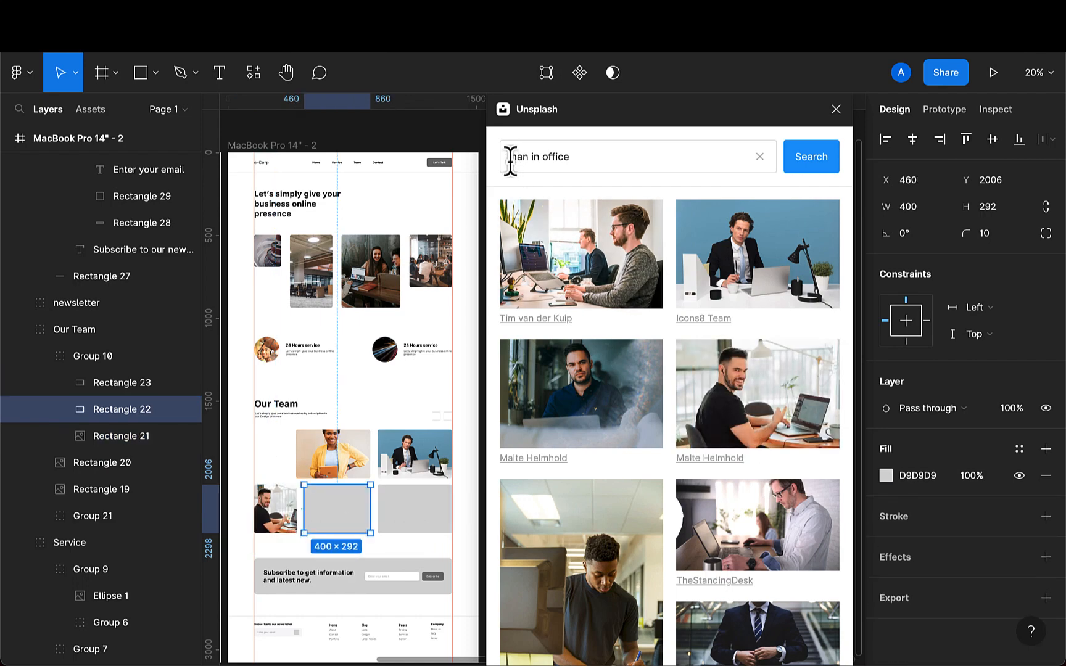
click(432, 524)
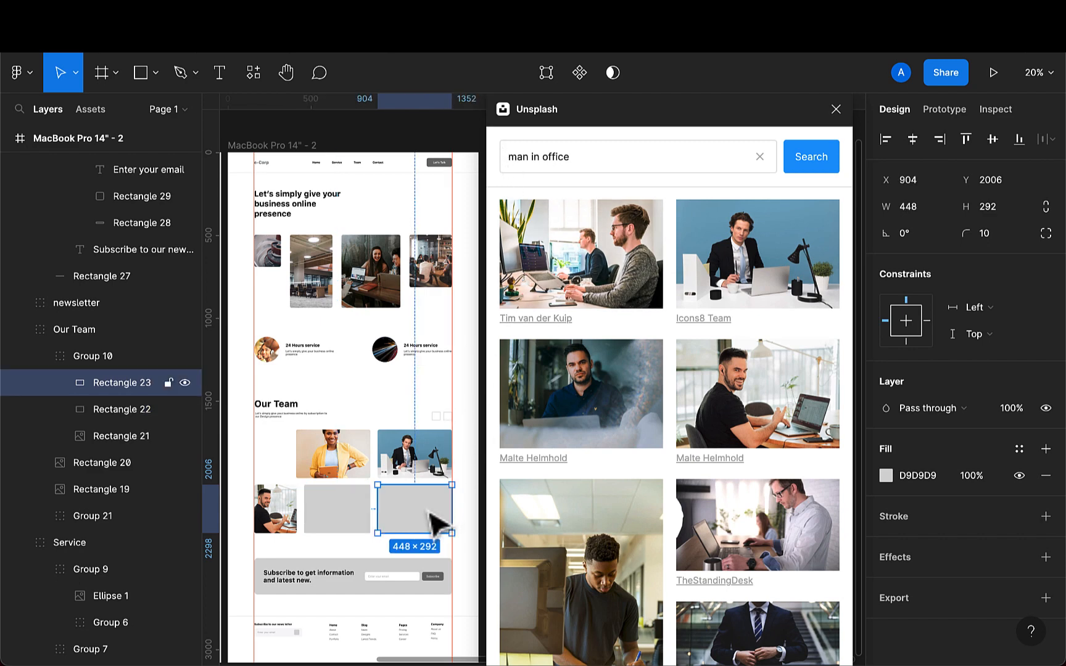
click(596, 589)
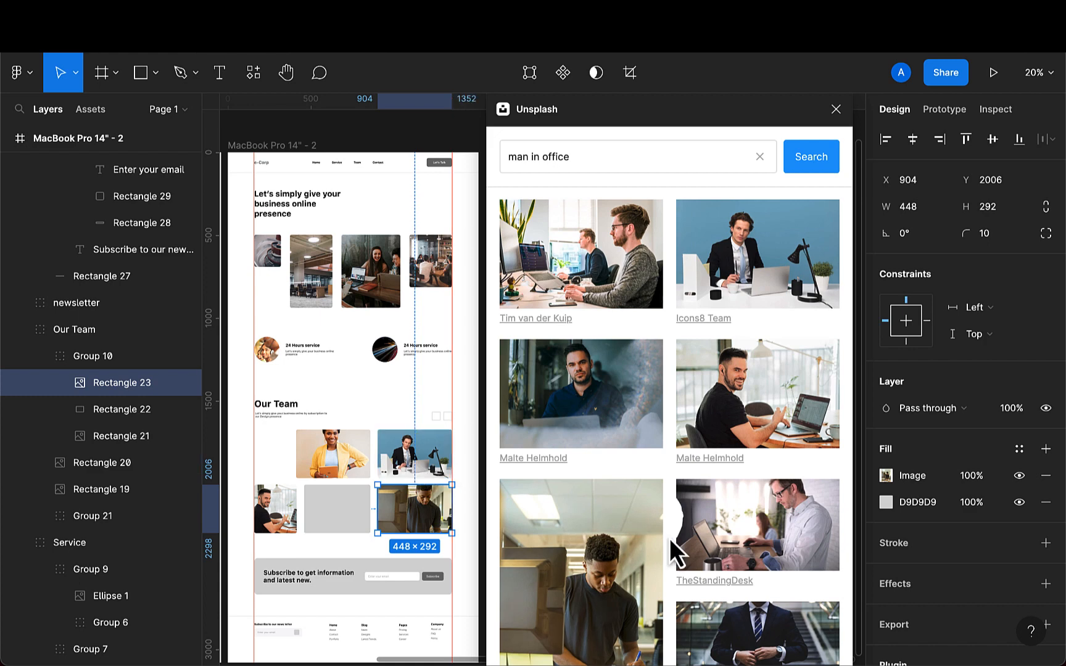
- Search for woman in office and fill the middle lower Our Team placeholder with a photo of a blonde woman at a laptop, then close Unsplash
scroll(670, 538, down, 5)
scroll(669, 538, down, 3)
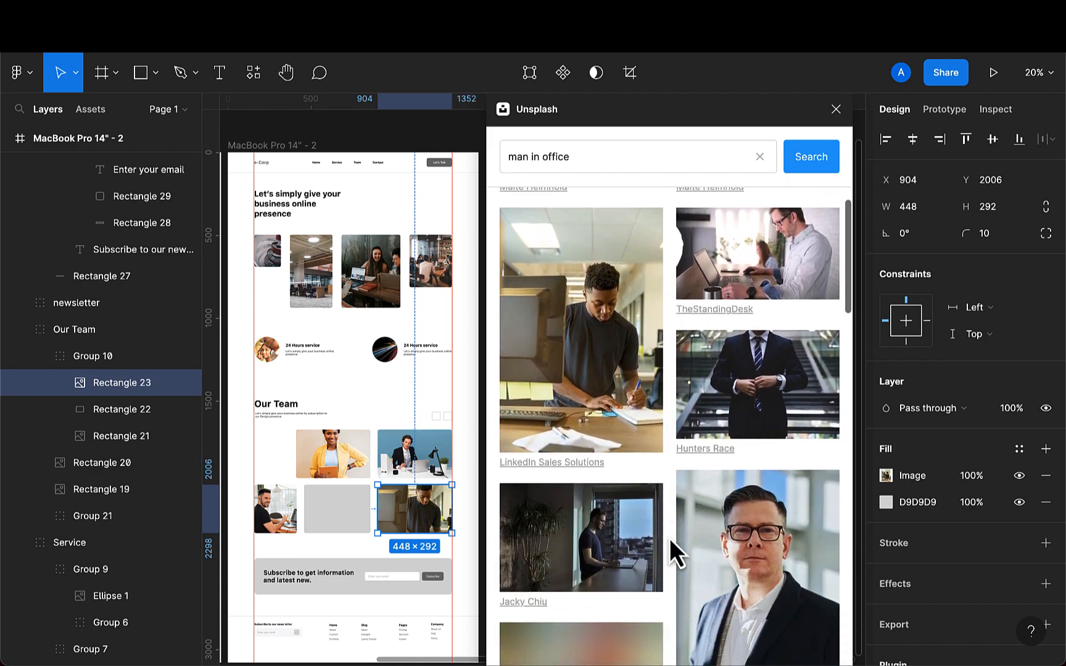
click(352, 517)
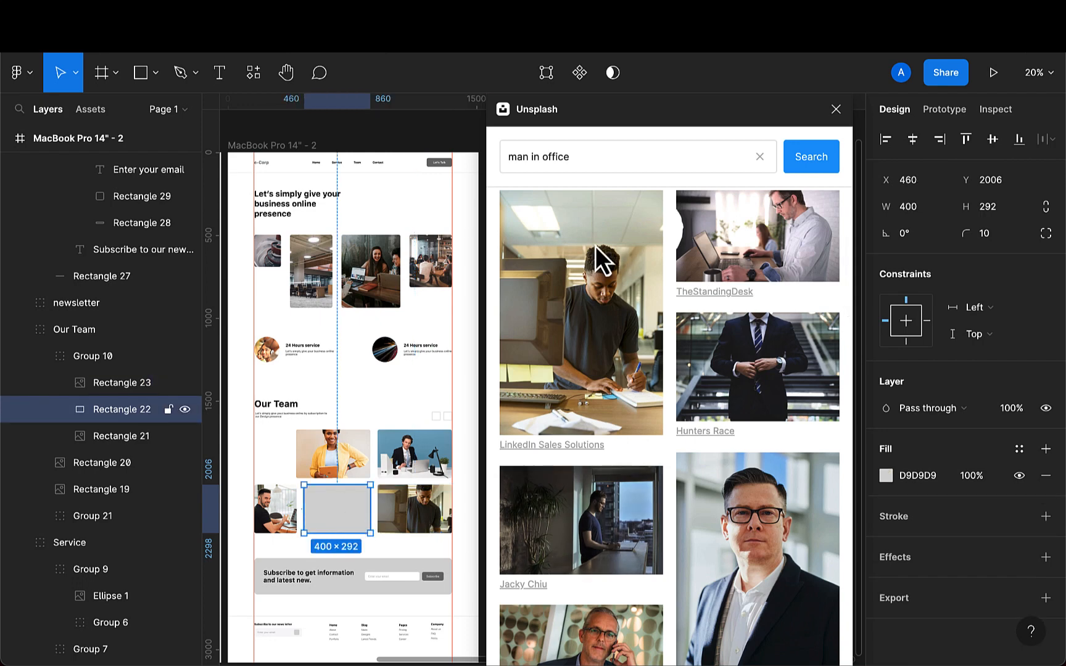
click(507, 157)
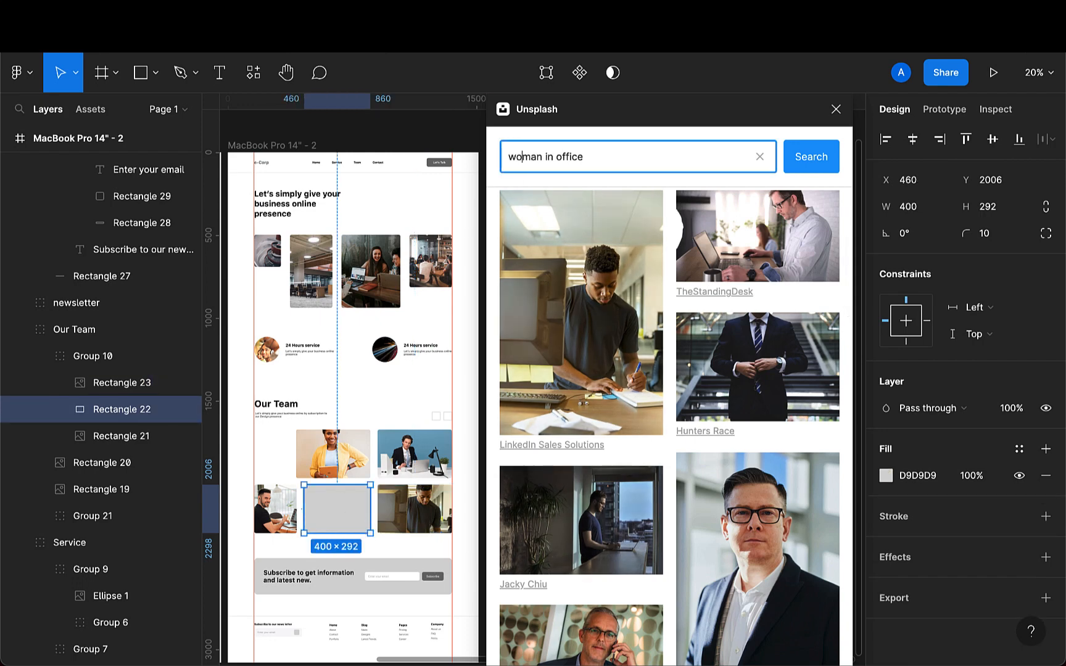
key(Return)
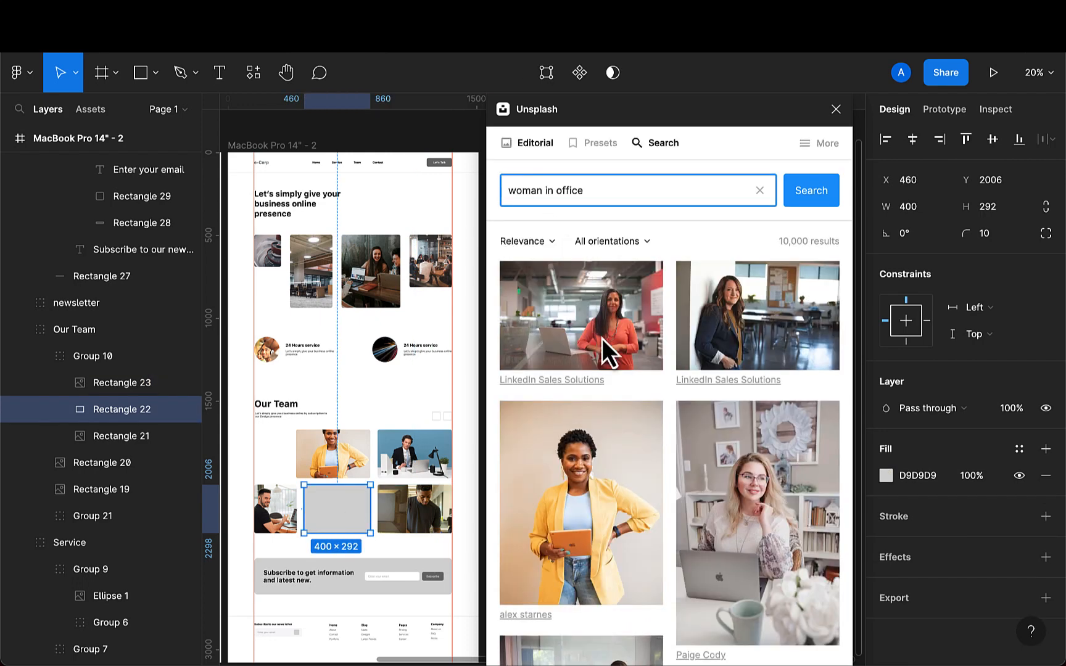
scroll(610, 405, down, 2)
scroll(611, 404, down, 10)
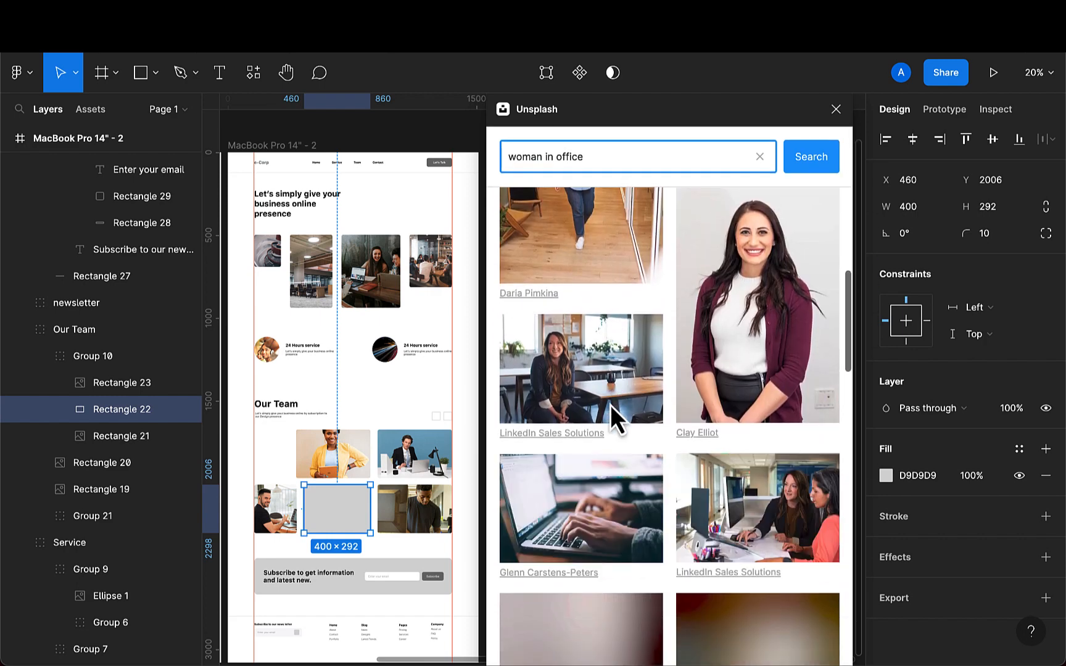
scroll(611, 404, down, 5)
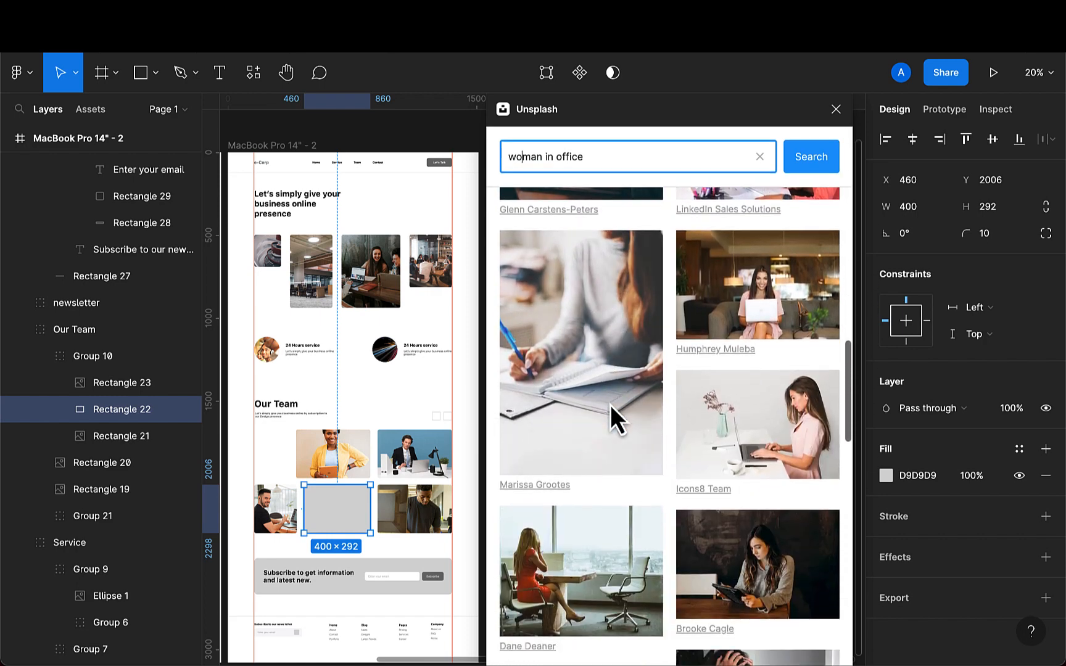
scroll(610, 405, down, 3)
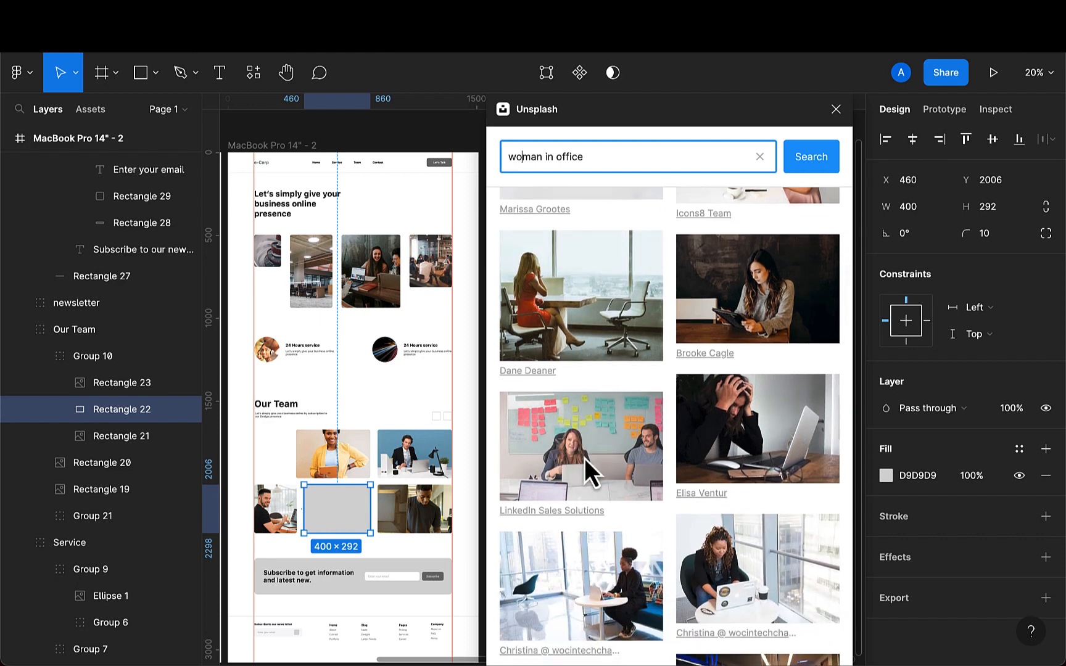
click(583, 458)
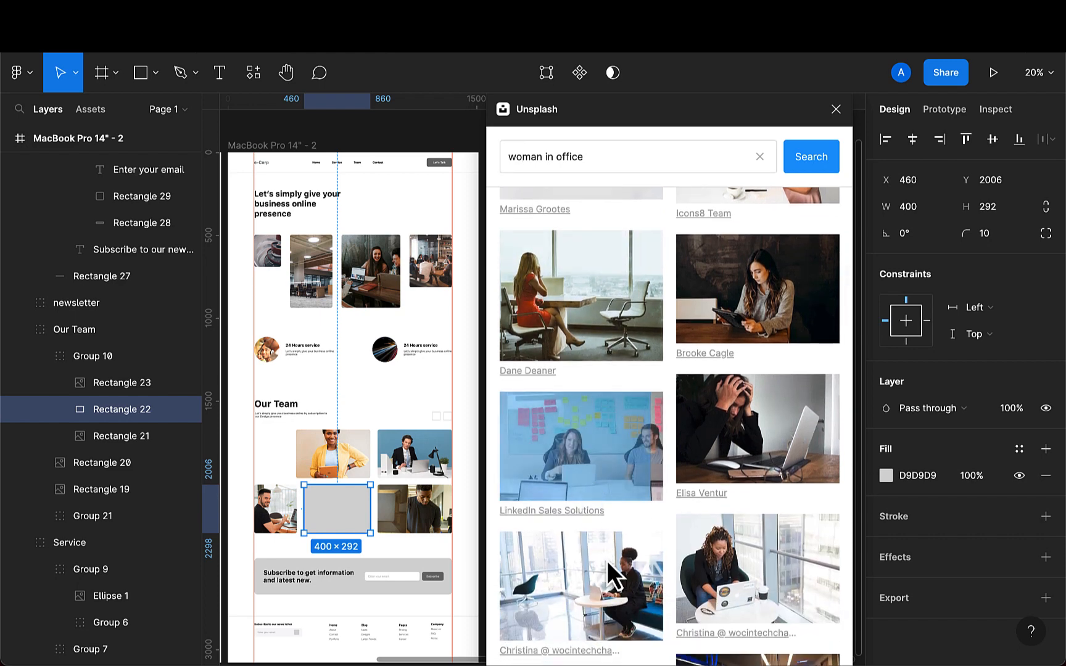
scroll(658, 574, down, 1)
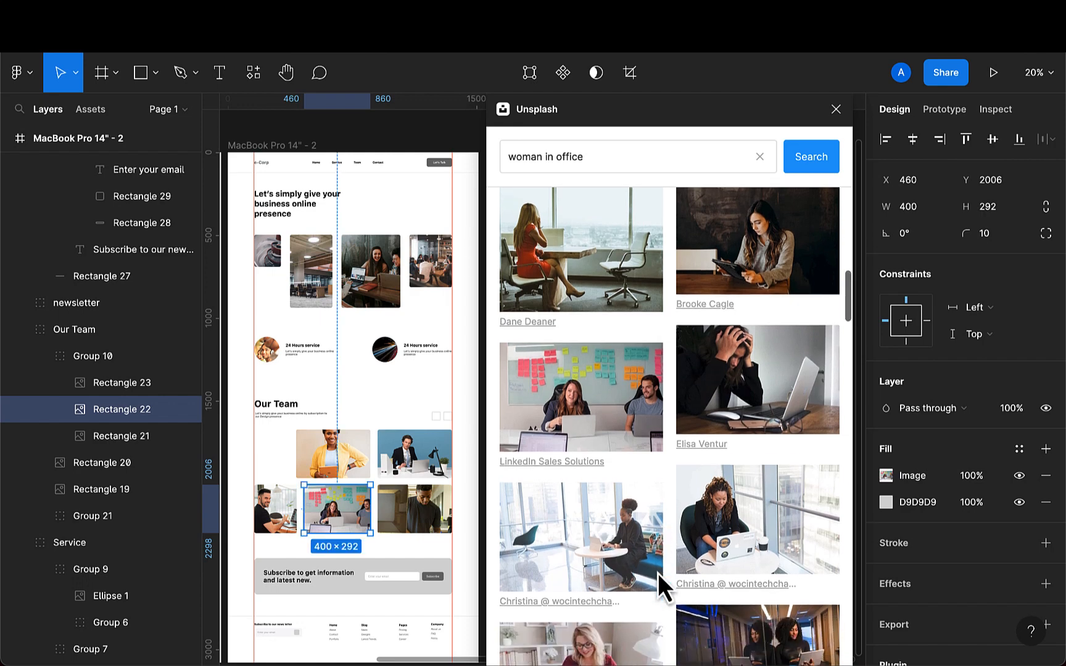
scroll(658, 573, down, 3)
click(622, 567)
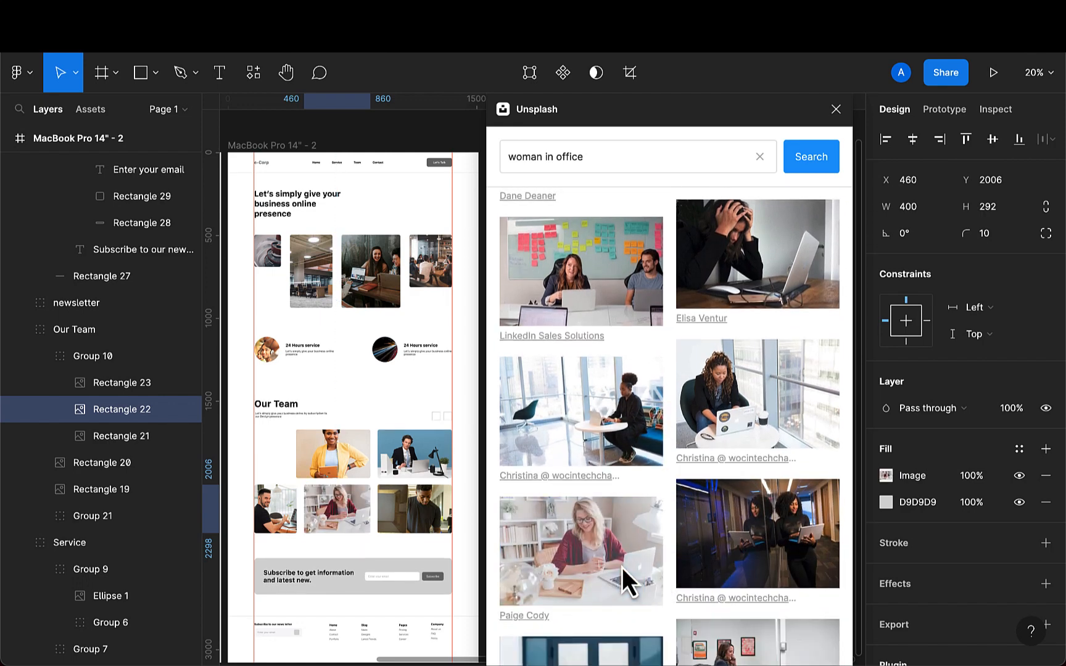
scroll(356, 543, down, 1)
scroll(353, 540, down, 1)
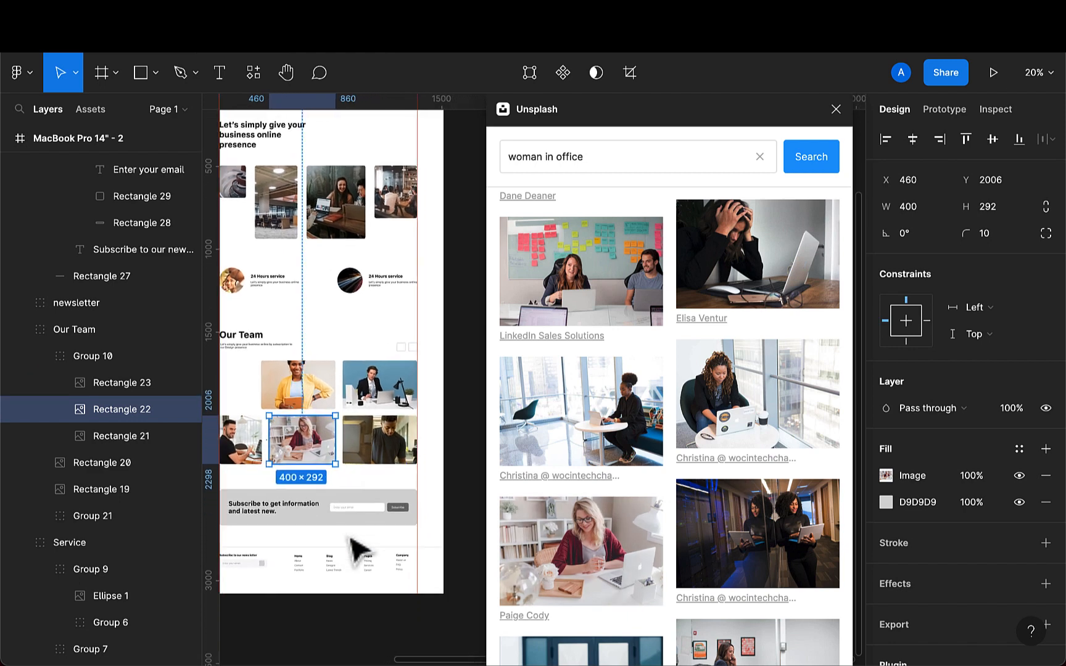
scroll(353, 539, left, 1)
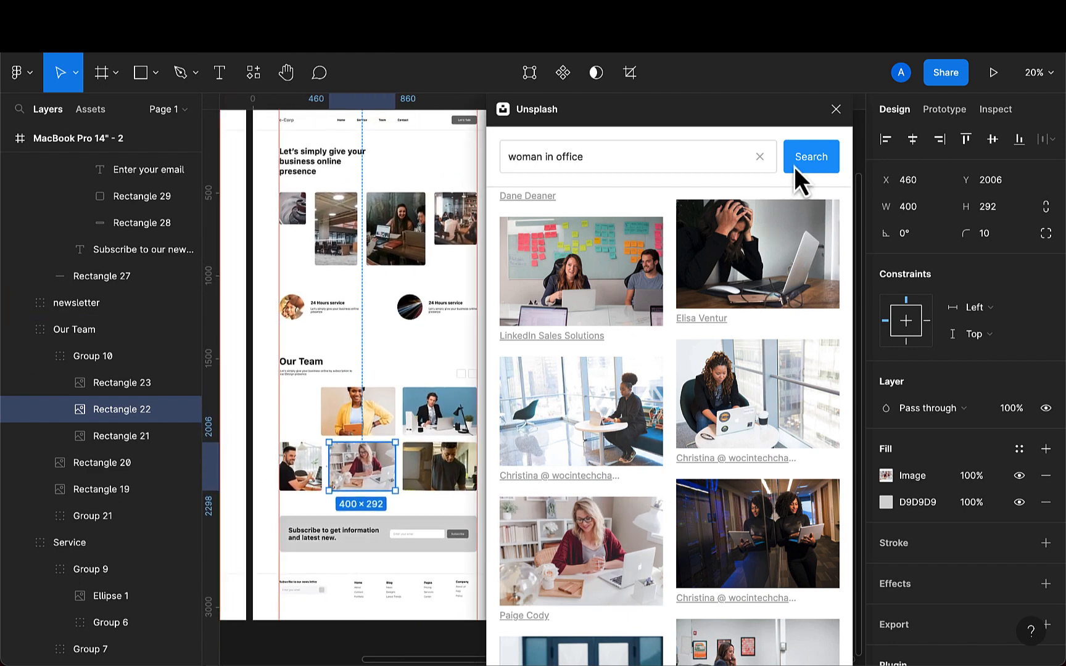
click(836, 109)
- Switch the yellow-jacket photo's fill to Crop and nudge the image down to reposition the woman within the frame
scroll(305, 428, up, 5)
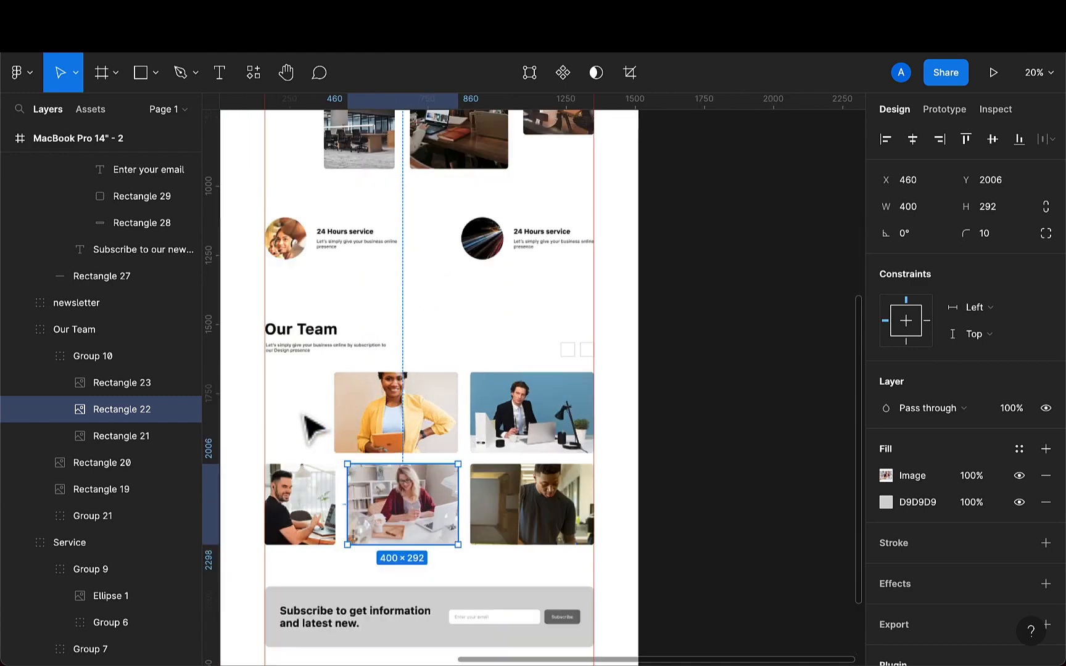
scroll(414, 435, up, 3)
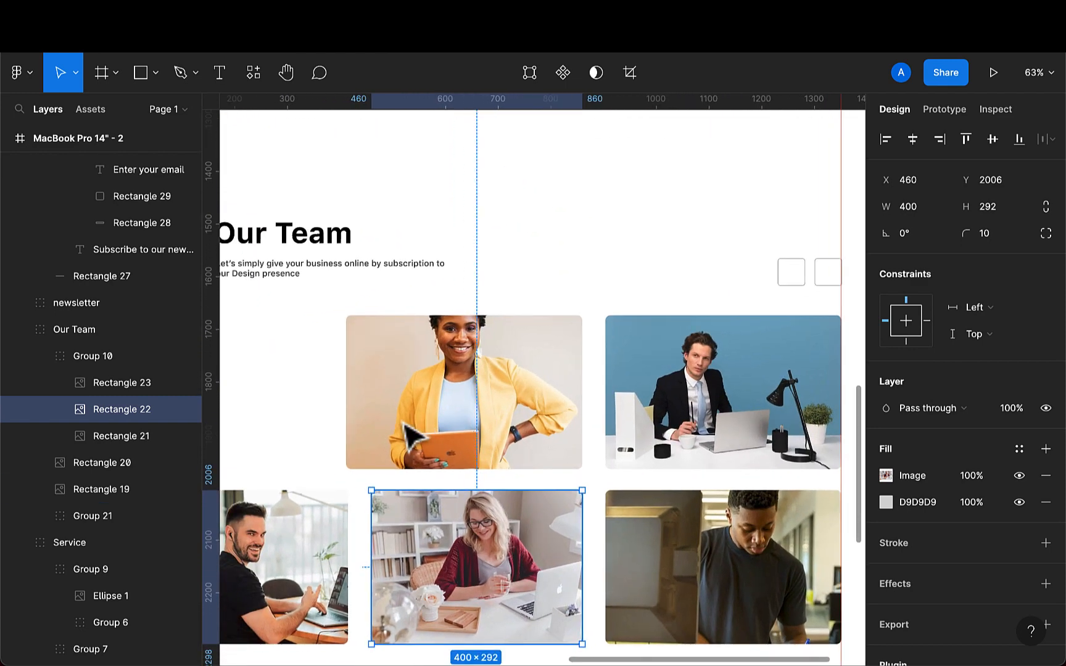
scroll(494, 385, left, 1)
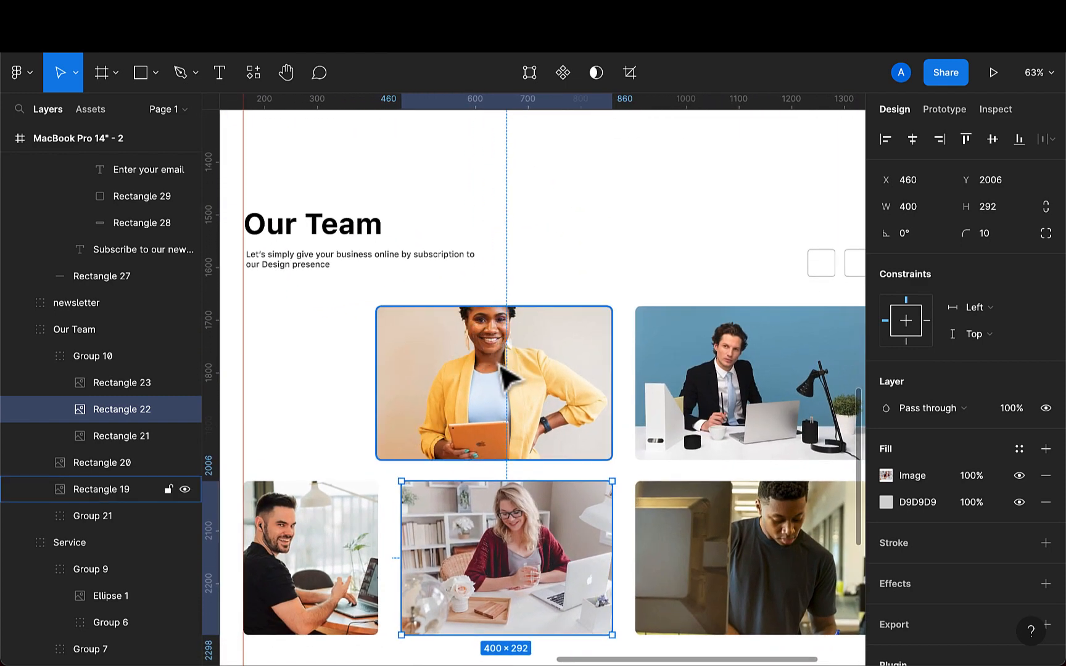
click(507, 376)
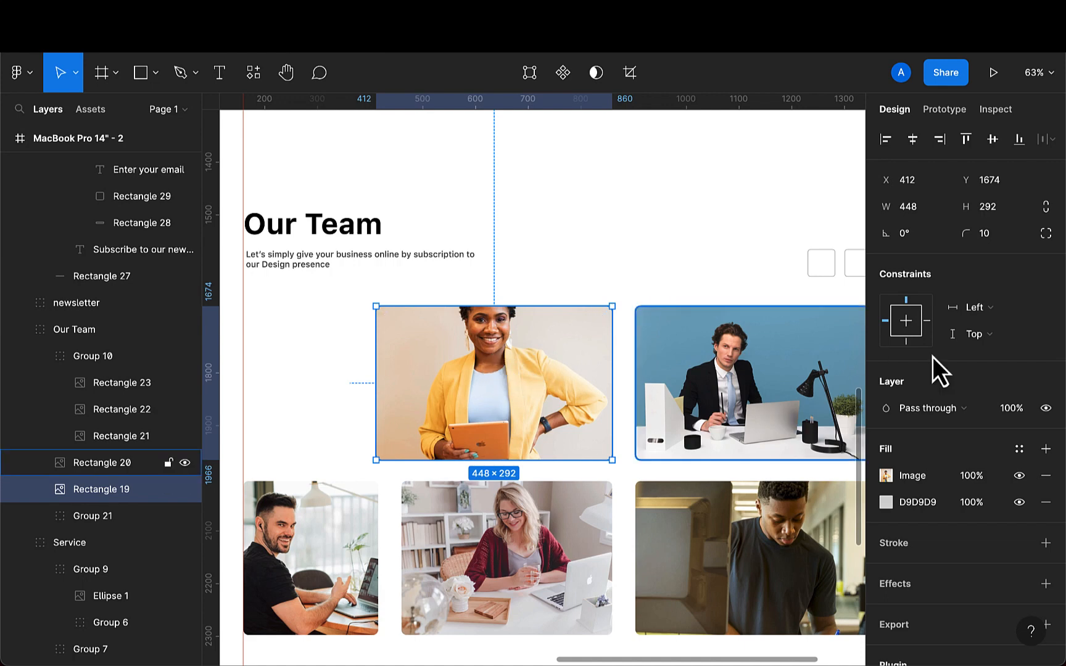
click(885, 475)
click(702, 308)
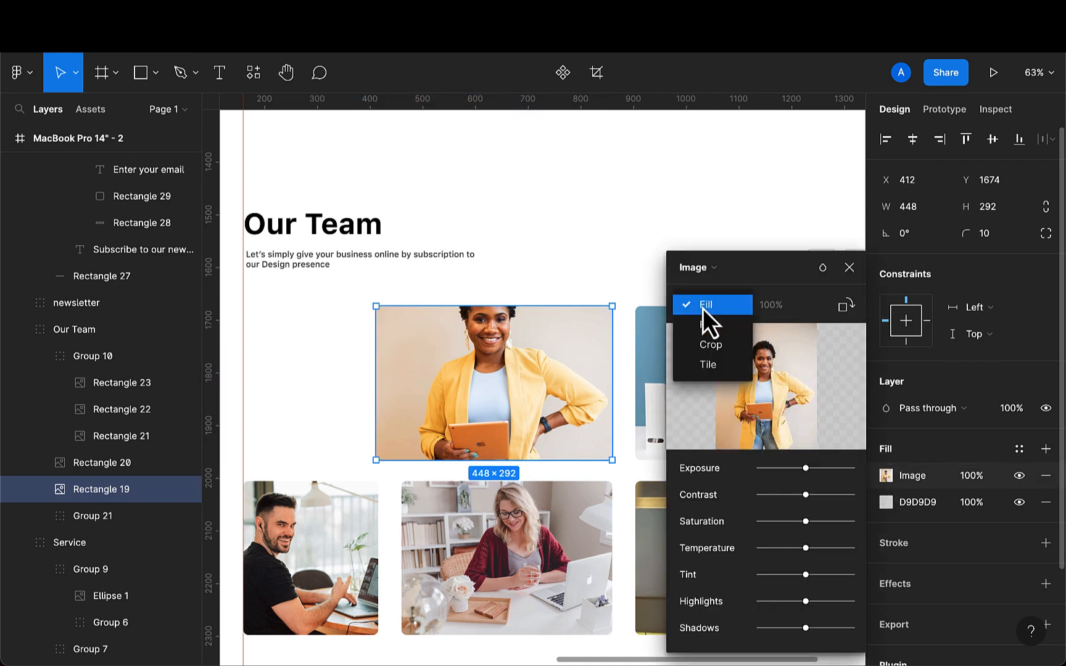
click(711, 345)
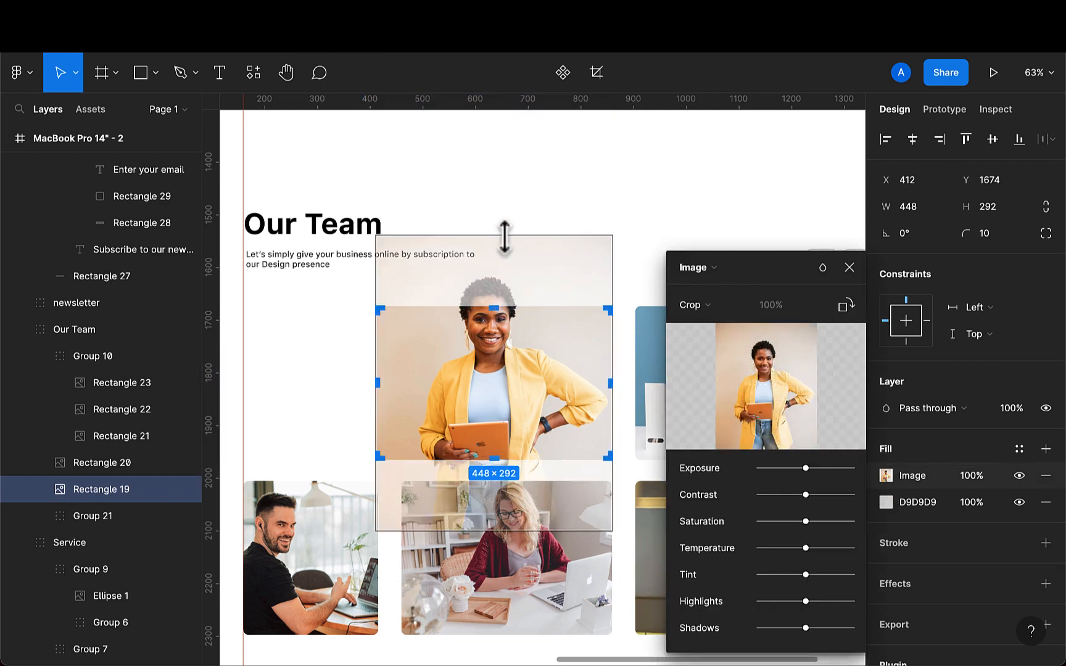
drag(504, 235, 504, 267)
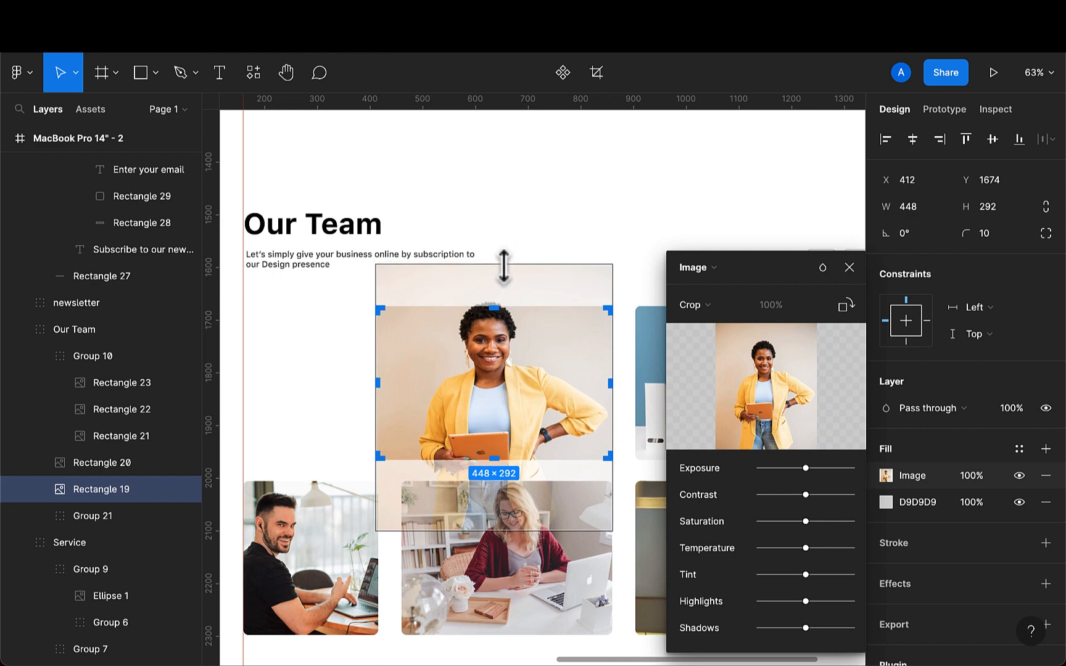
key(ctrl+z)
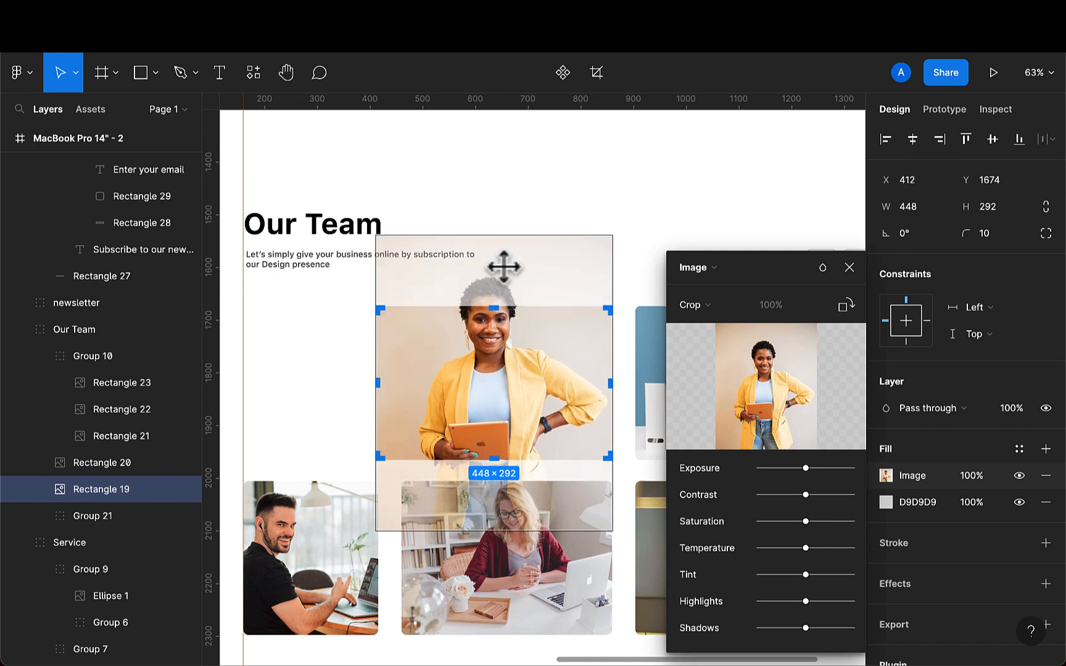
key(shift+Down)
key(shift+Down)
key(shift+Down)
key(shift+Down)
key(shift+Down)
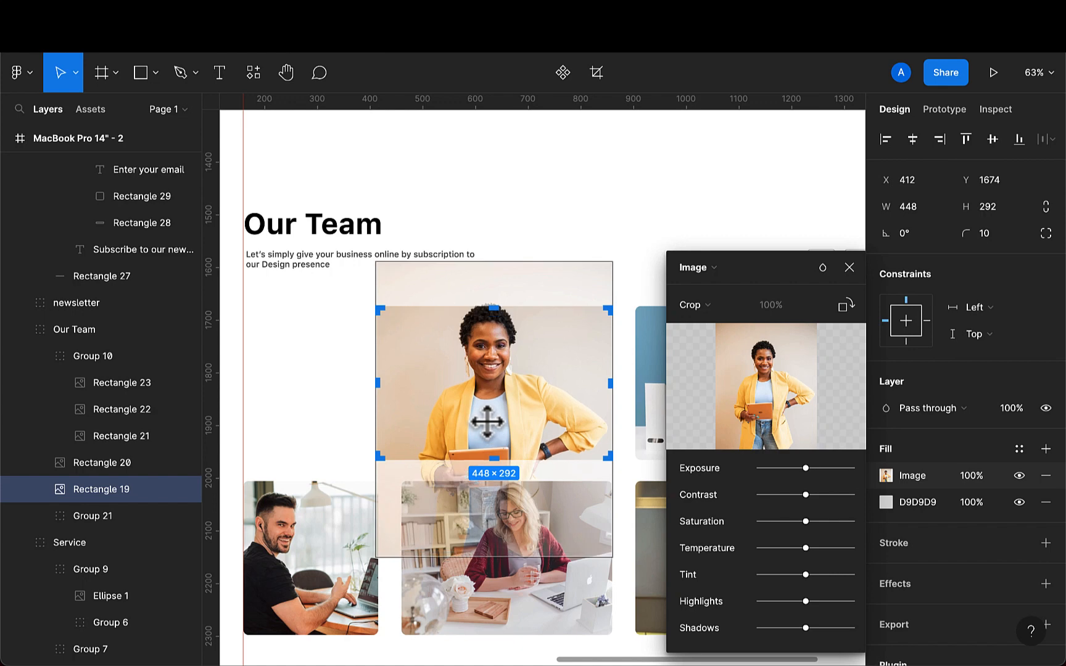
key(shift+Down)
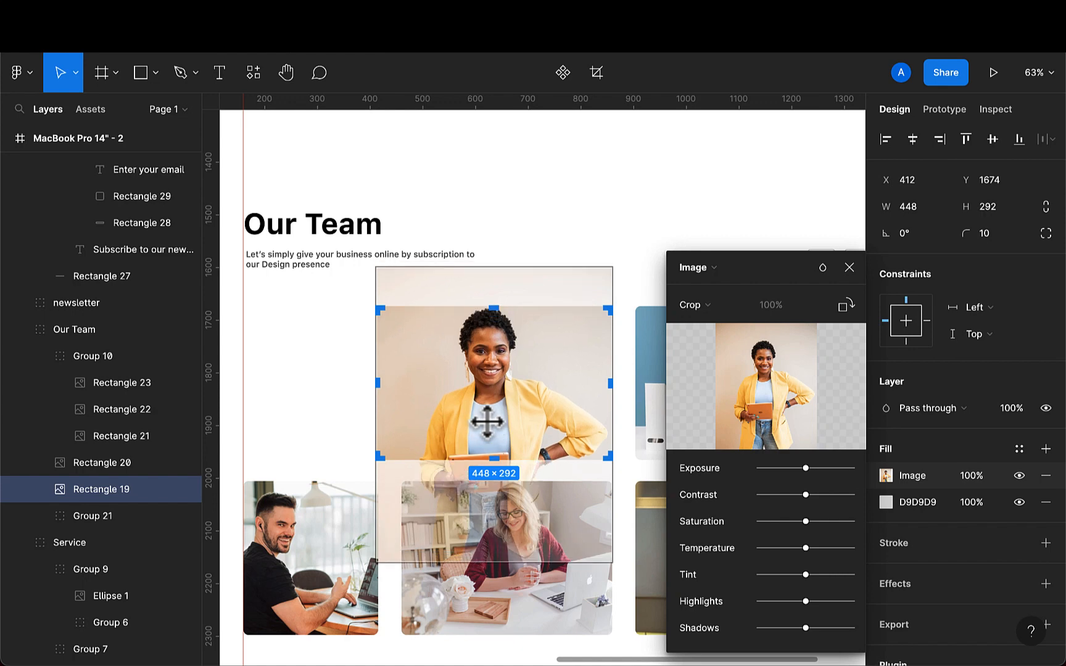
click(850, 267)
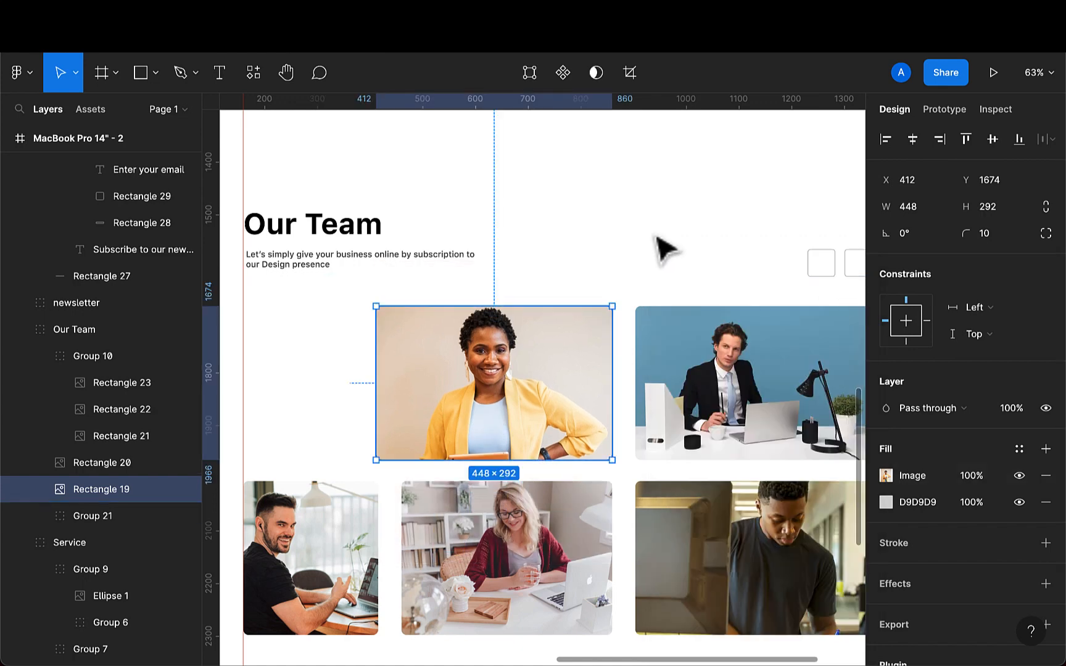
- Recolor the Let's Talk button background by sampling the F7336F color swatch with the eyedropper
click(656, 235)
scroll(520, 454, down, 5)
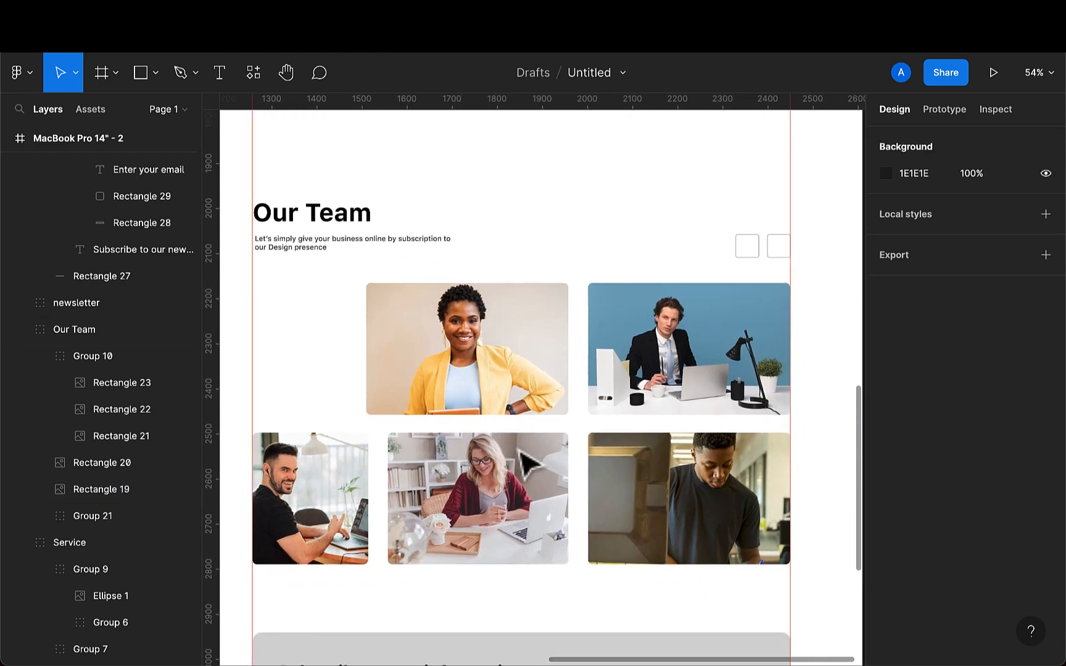
scroll(522, 454, down, 5)
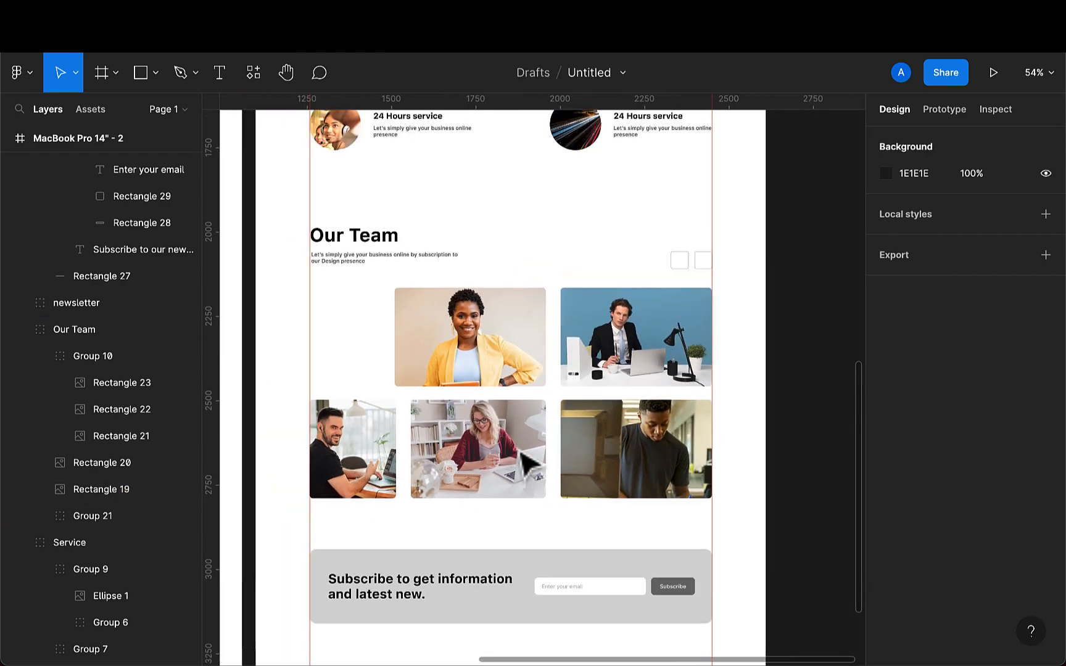
scroll(520, 460, up, 10)
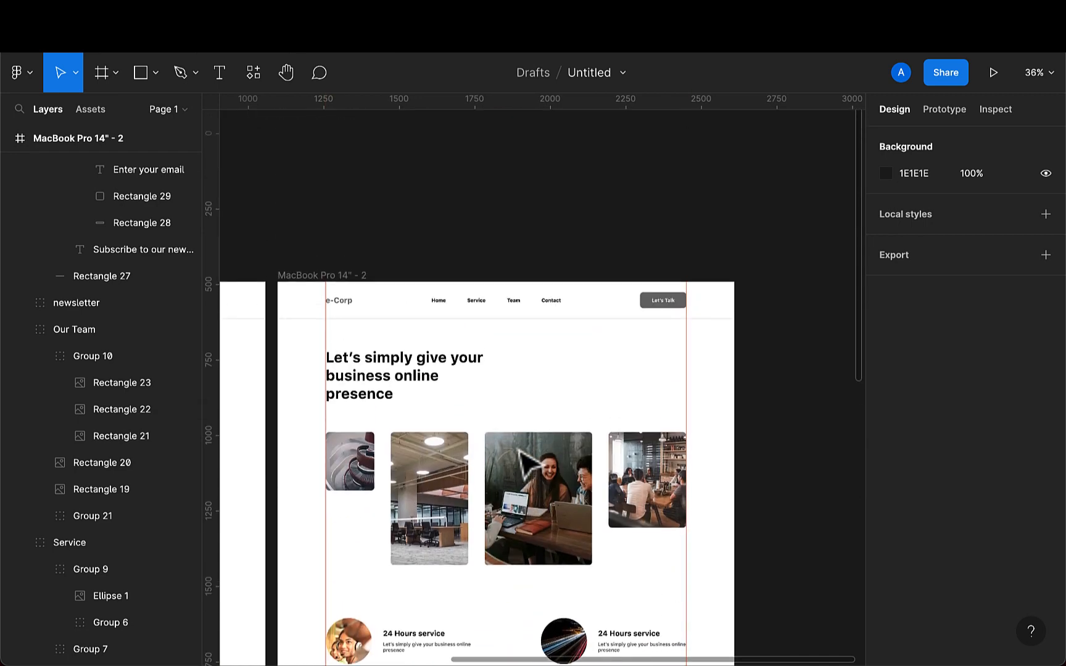
scroll(642, 352, up, 3)
click(653, 346)
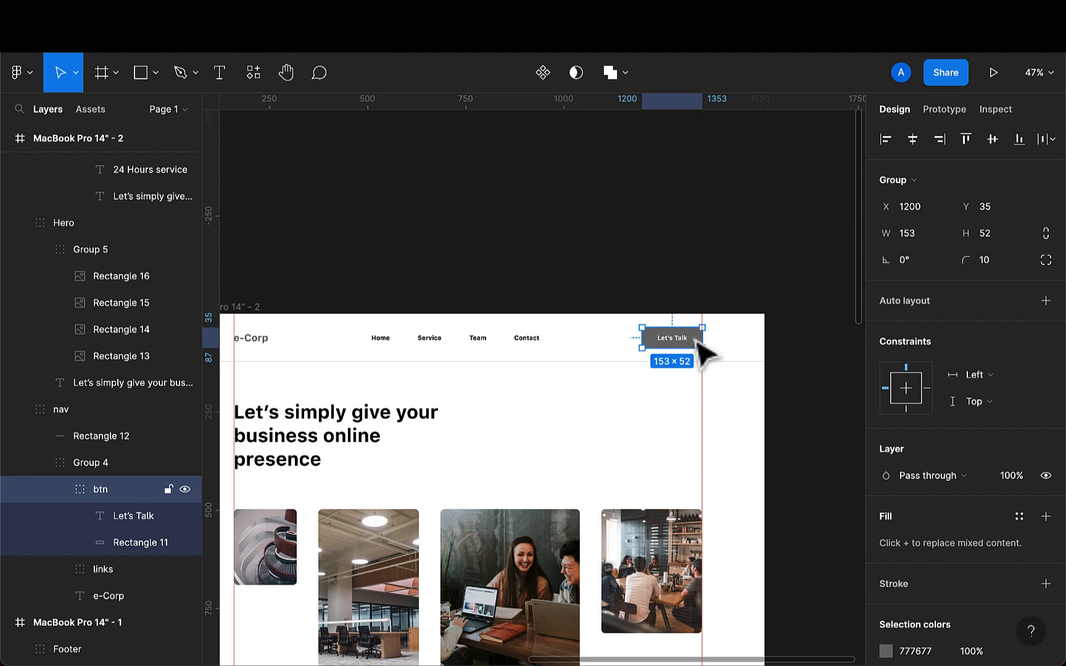
double_click(697, 343)
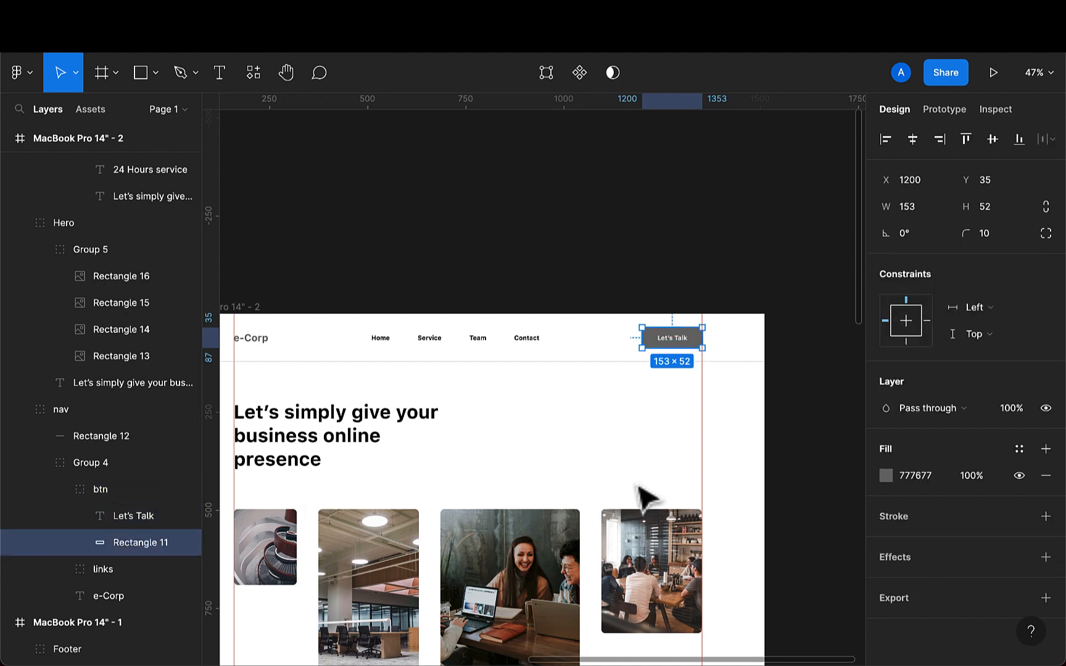
key(i)
scroll(632, 483, down, 3)
scroll(633, 484, down, 3)
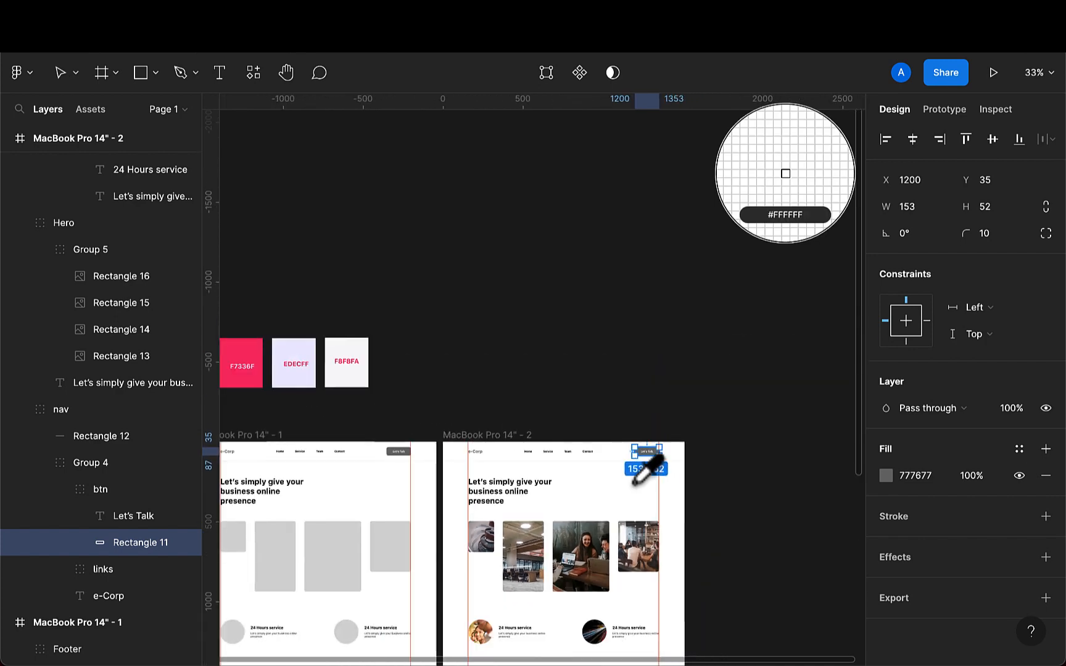
click(246, 340)
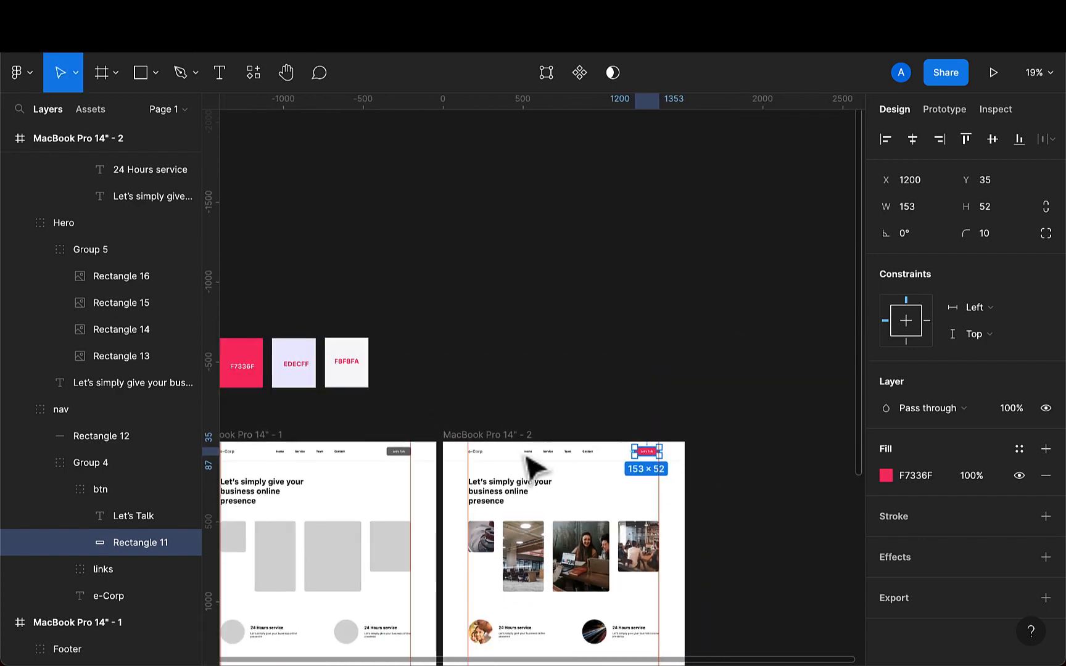
- Color the e-Corp logo text F7336F by sampling the pink swatch with the eyedropper
scroll(528, 465, up, 3)
scroll(442, 467, up, 4)
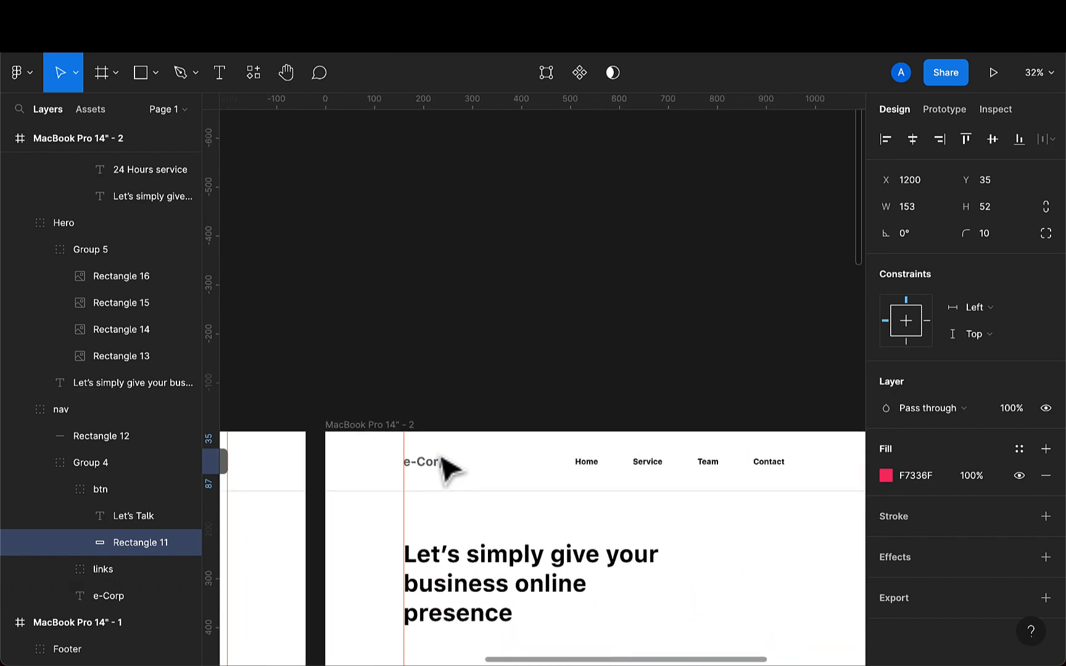
click(421, 470)
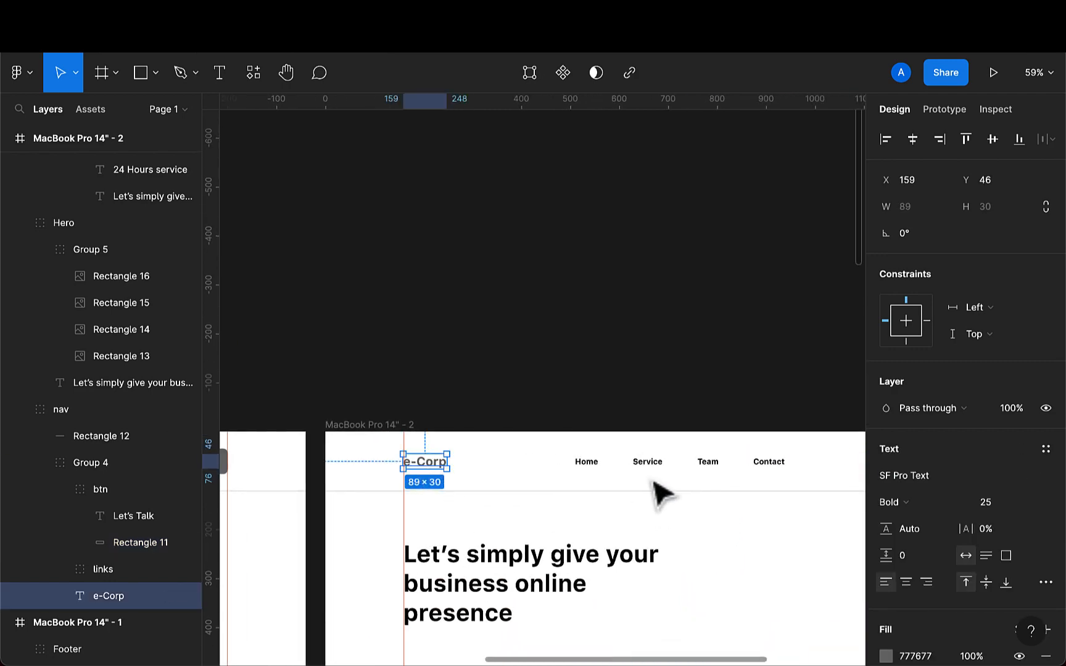
key(i)
scroll(661, 463, down, 5)
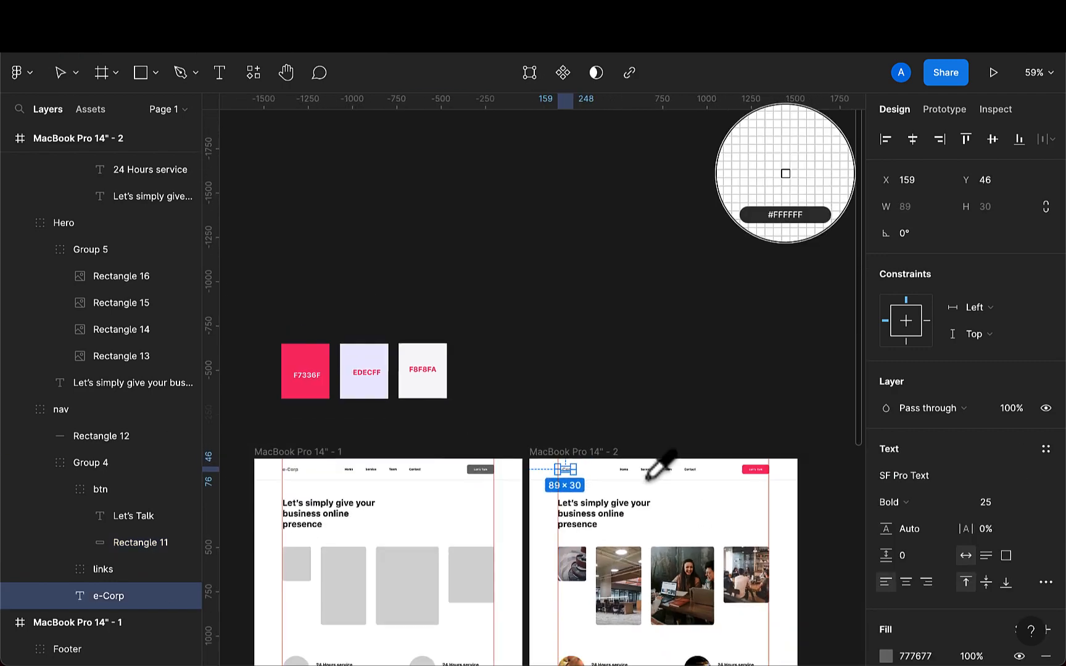
click(311, 348)
- Recolor the newsletter background rectangle EDECFF by sampling the light lavender swatch with the eyedropper
scroll(629, 543, down, 5)
scroll(623, 532, down, 5)
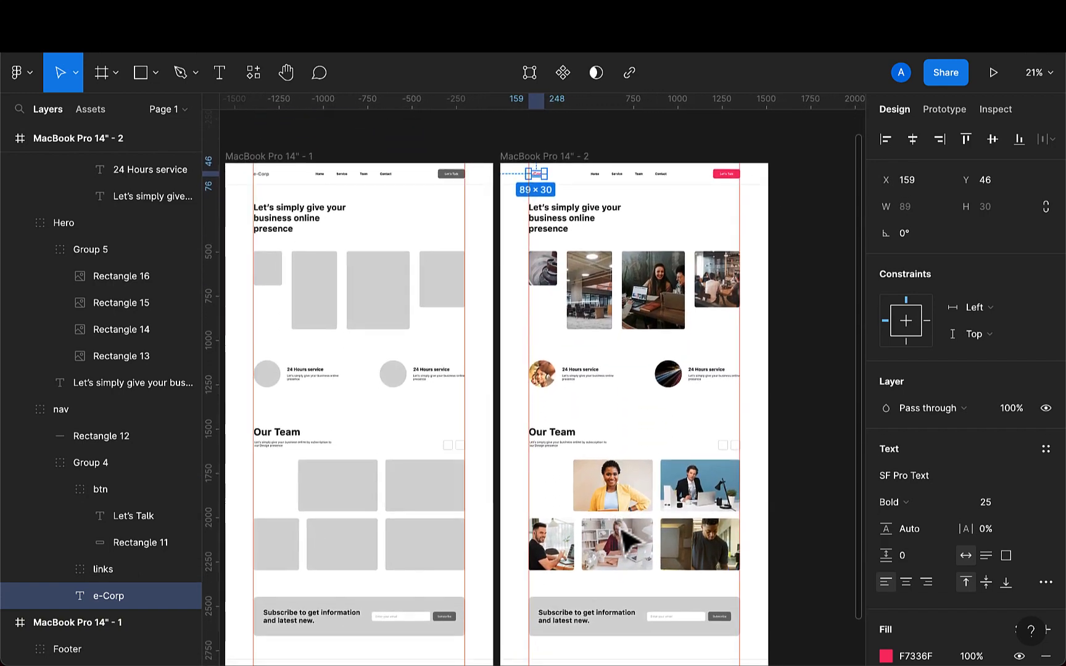
click(621, 510)
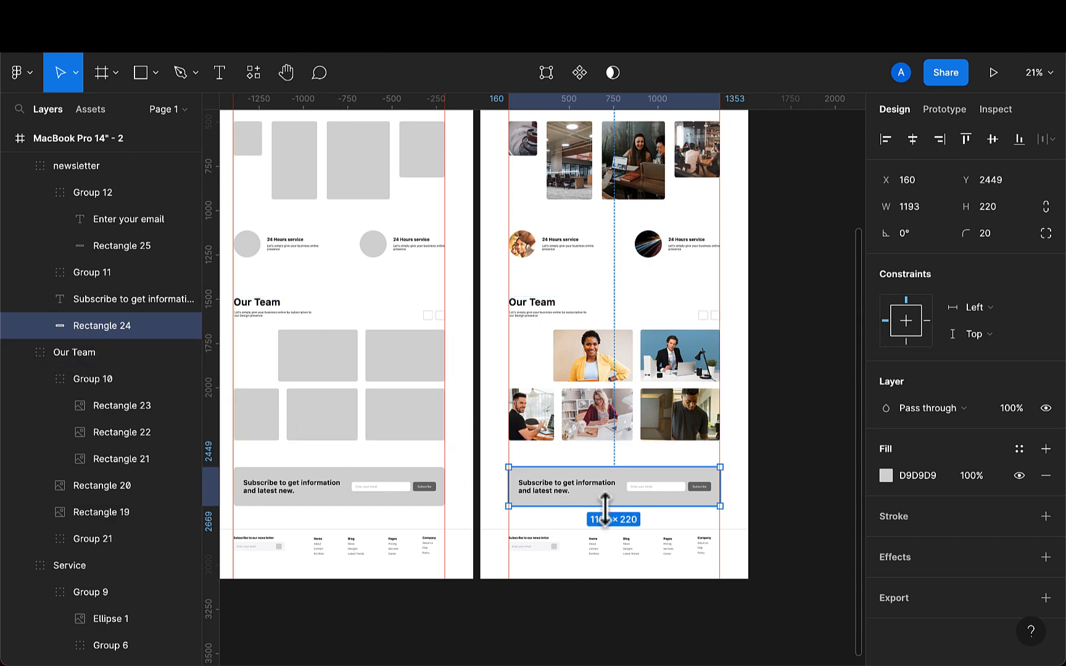
key(i)
scroll(602, 494, down, 5)
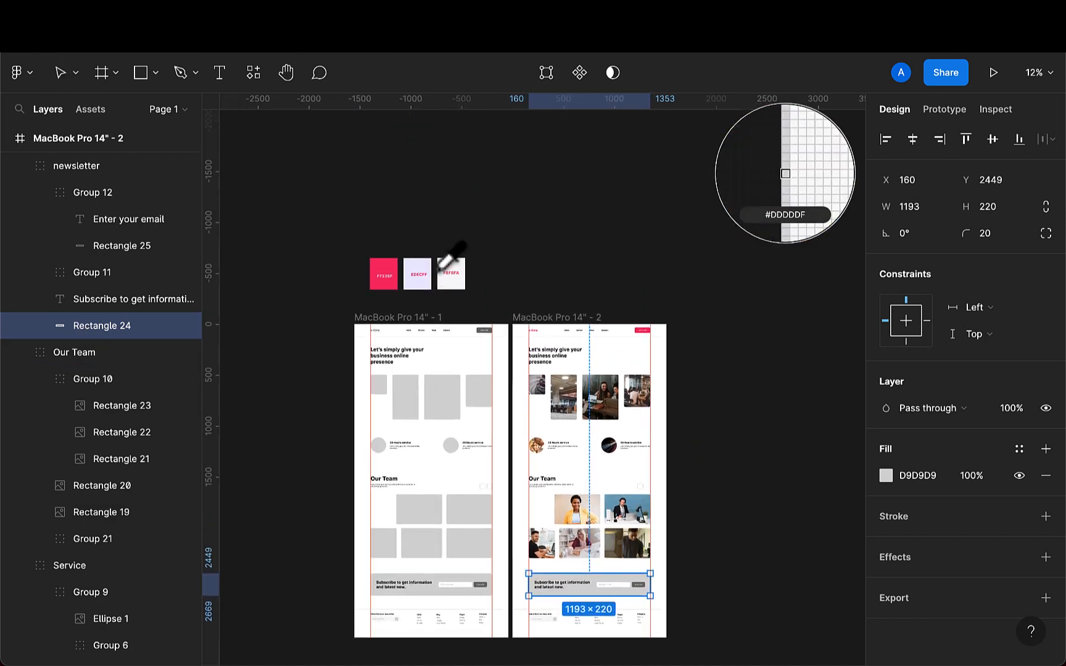
click(419, 264)
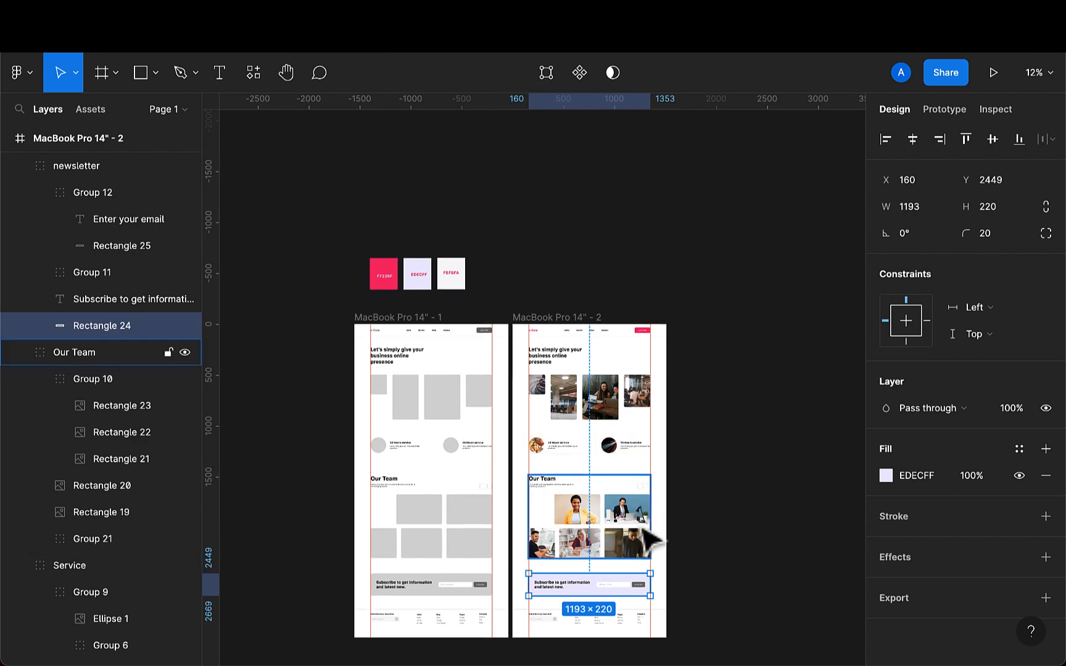
- Color the Subscribe button's background F7336F by sampling the pink swatch with the eyedropper
scroll(642, 541, down, 5)
scroll(620, 426, up, 6)
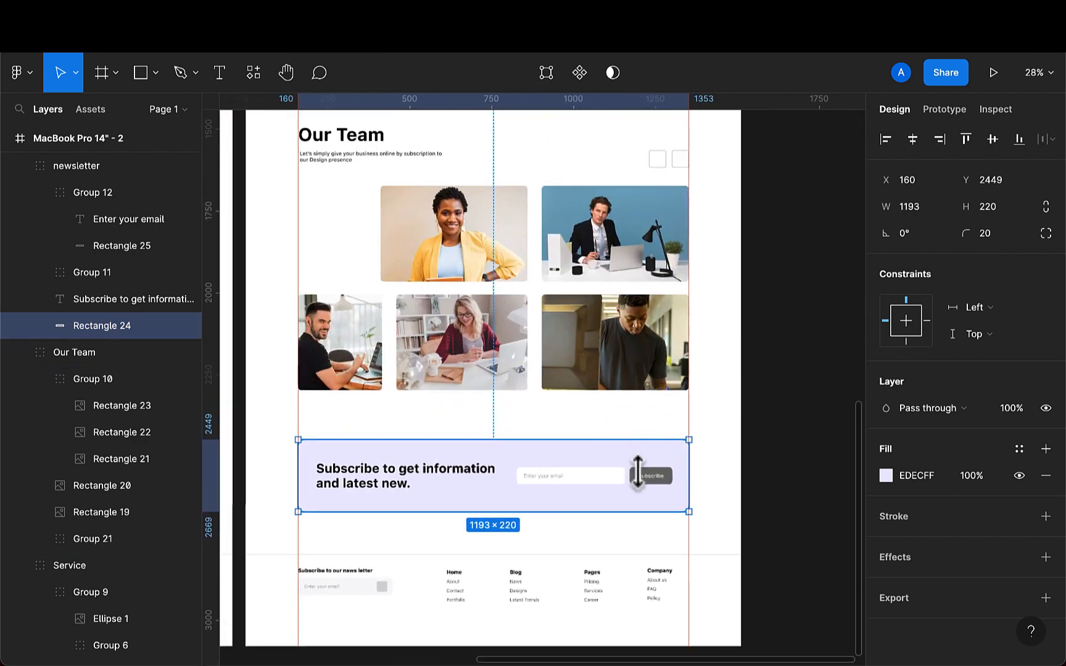
click(647, 481)
double_click(647, 483)
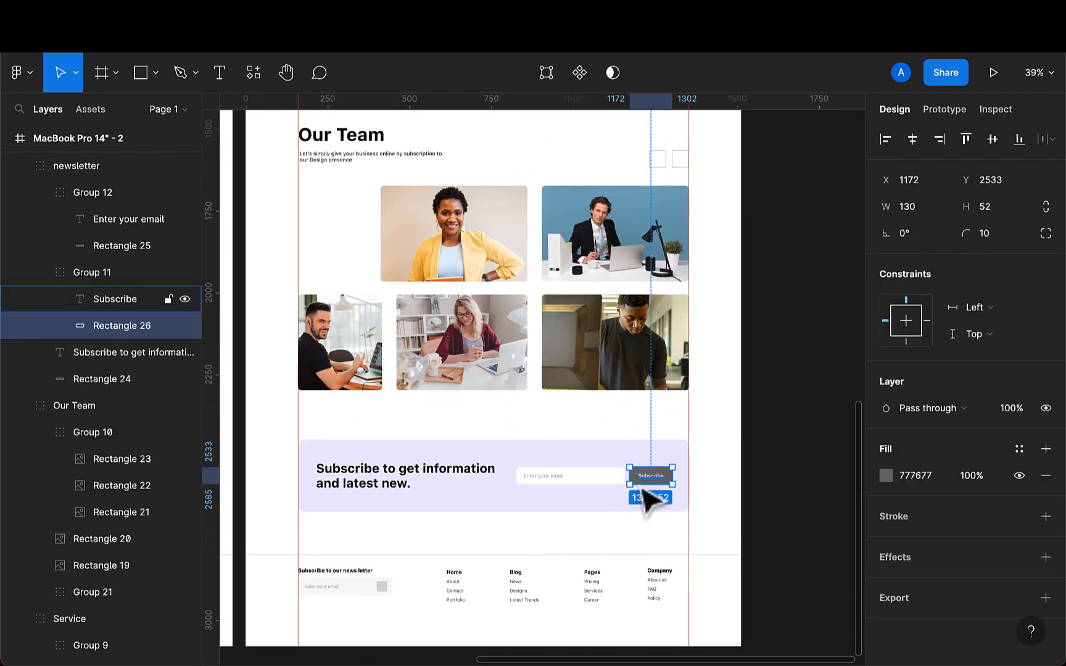
key(i)
scroll(715, 485, down, 4)
scroll(721, 475, up, 8)
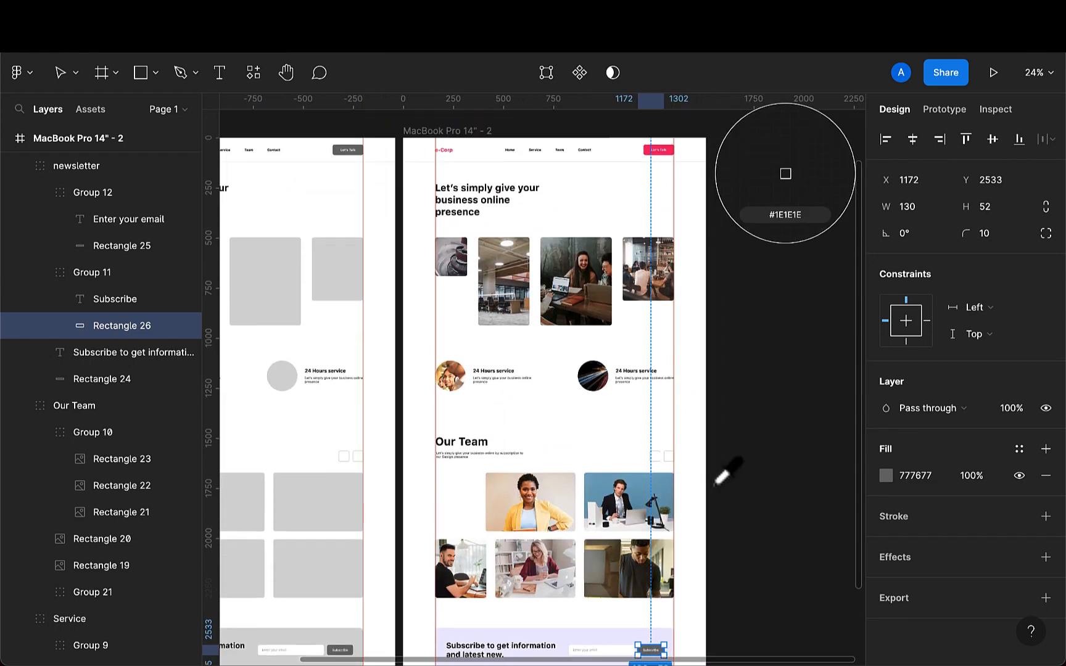
click(670, 208)
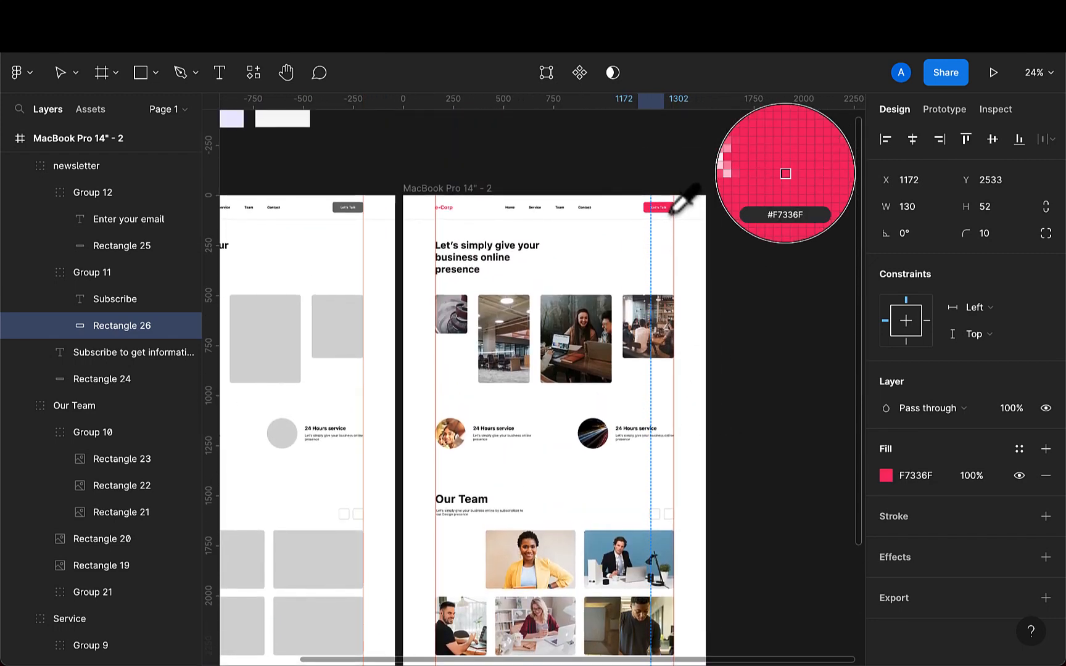
- Color the small square beside the footer email field F7336F by sampling the pink Subscribe button
scroll(674, 428, down, 3)
scroll(674, 428, down, 3)
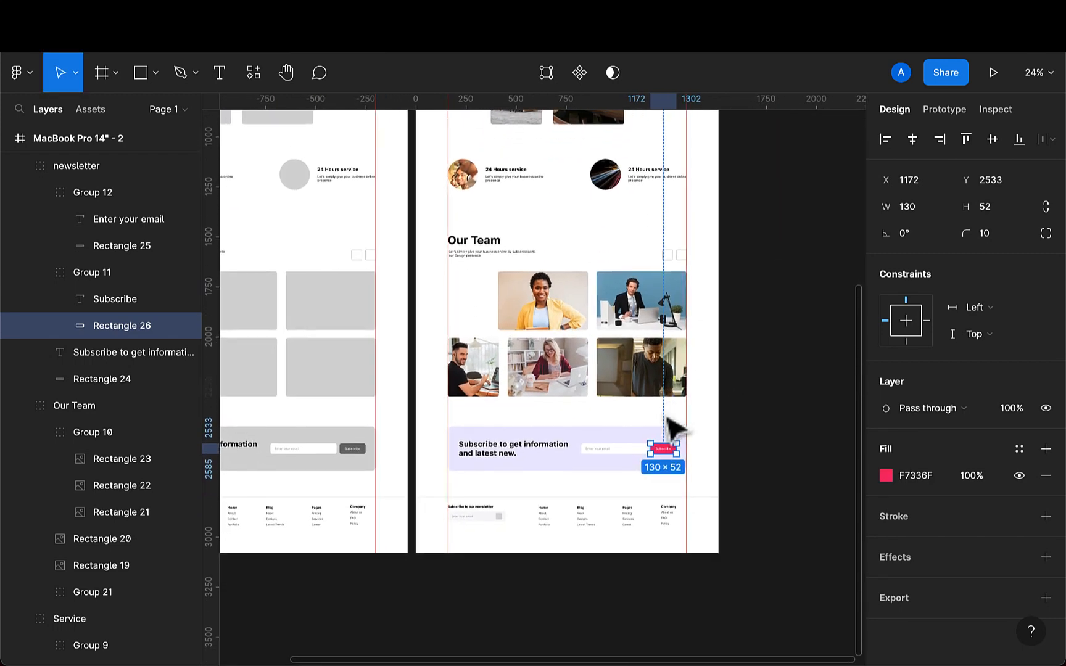
scroll(485, 533, up, 5)
scroll(485, 524, up, 5)
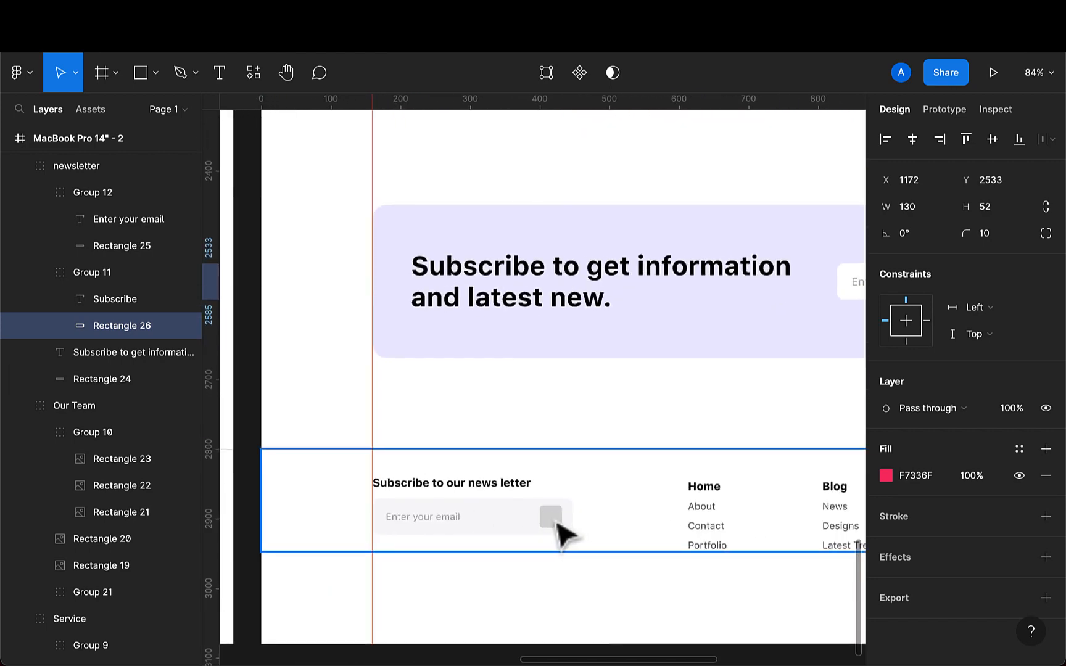
click(555, 523)
double_click(554, 521)
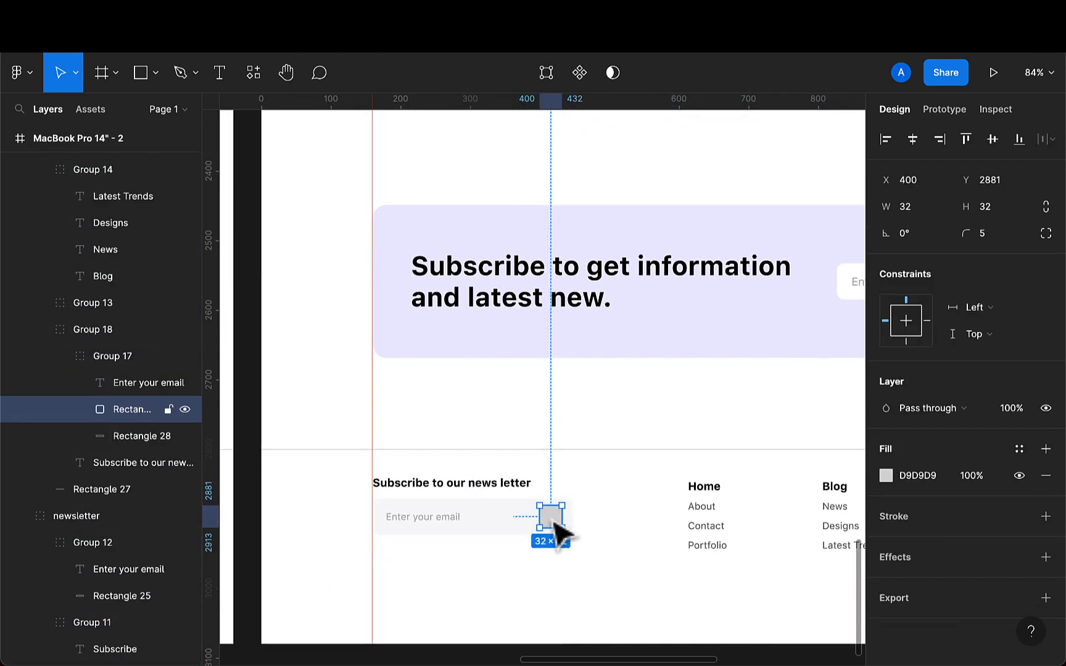
key(i)
scroll(601, 522, down, 3)
scroll(679, 475, right, 4)
scroll(678, 475, up, 1)
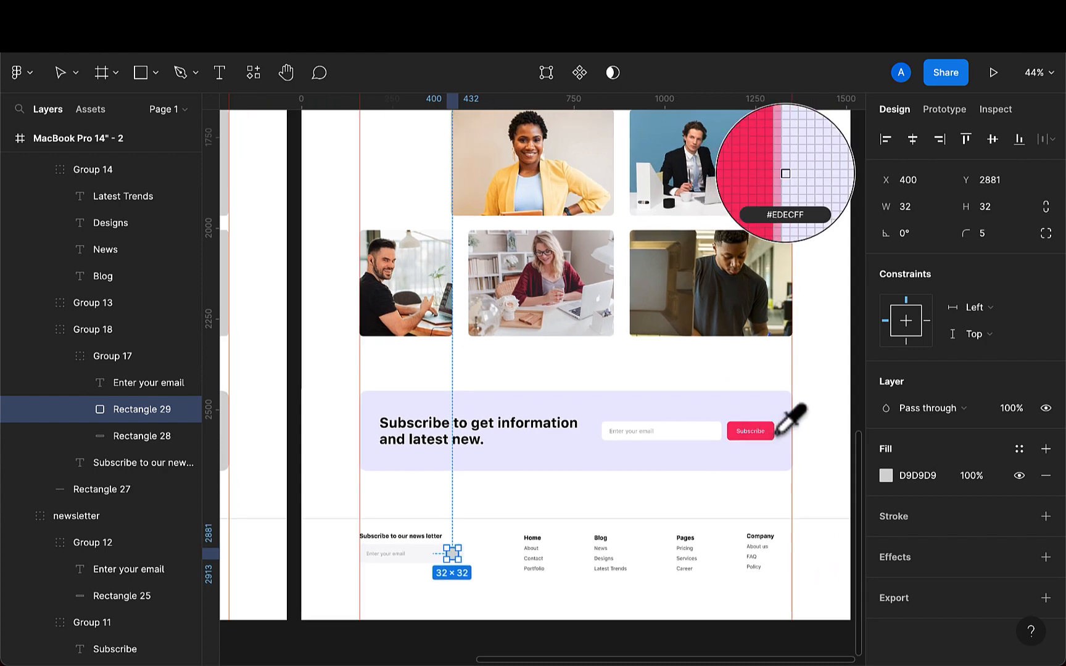
click(770, 435)
- Inspect the recolored landing page frame from header to footer
scroll(604, 542, down, 2)
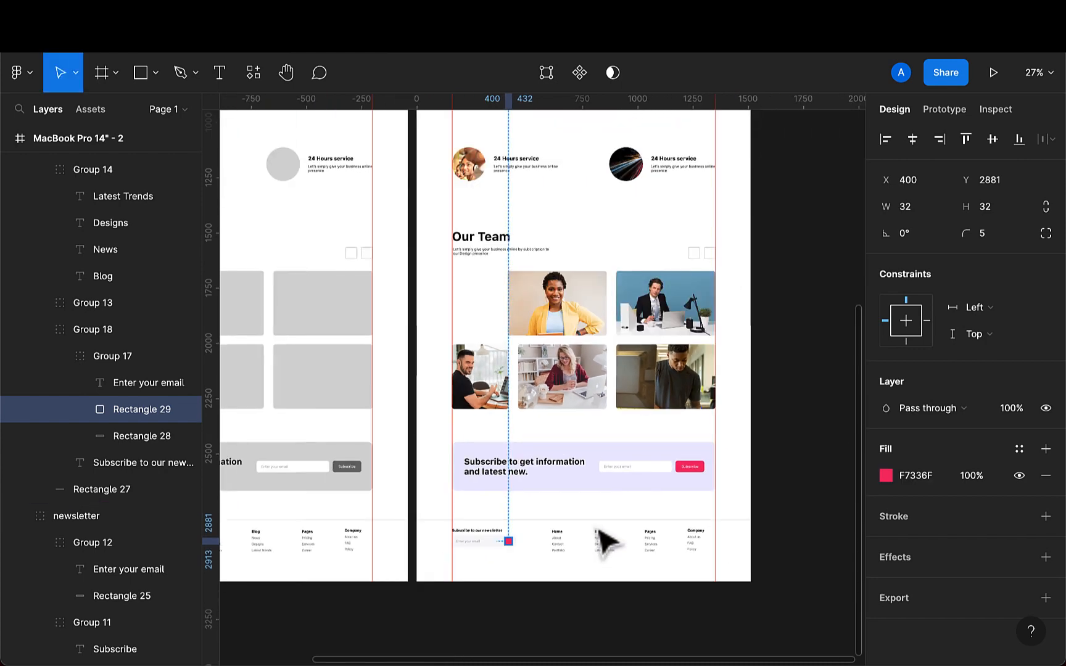
scroll(601, 546, down, 2)
scroll(595, 549, up, 3)
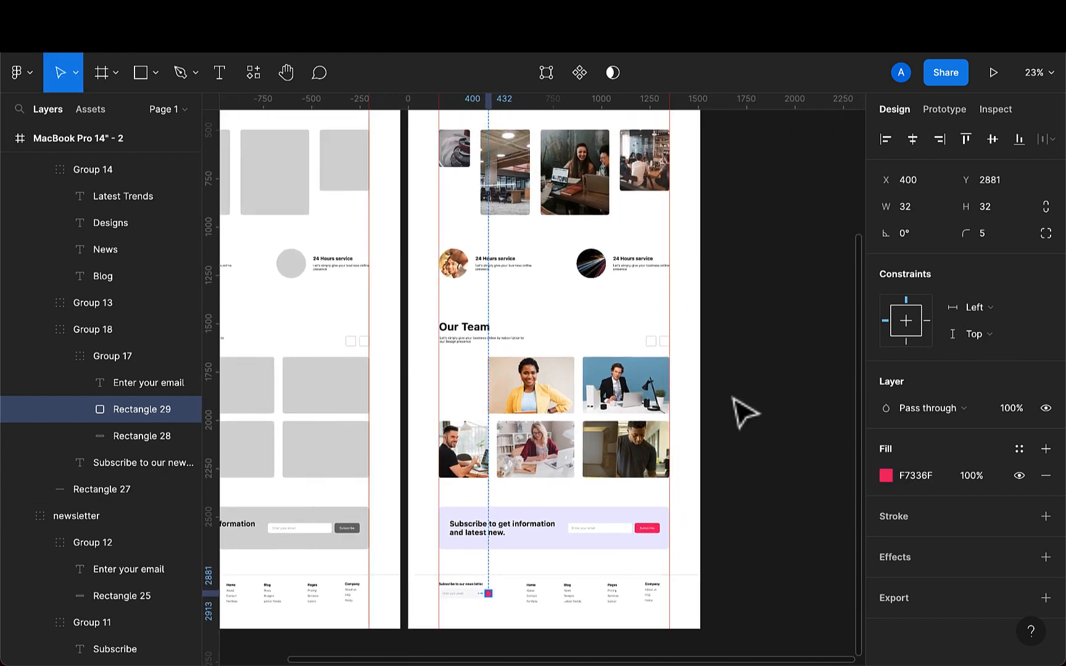
click(734, 400)
scroll(716, 412, up, 5)
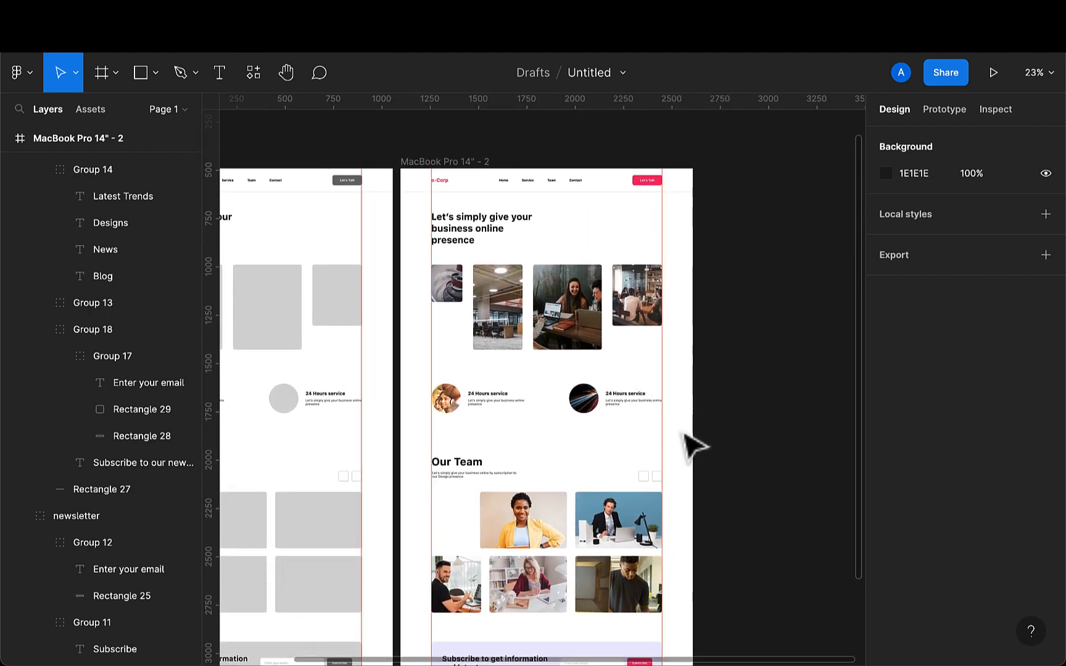
scroll(708, 433, down, 4)
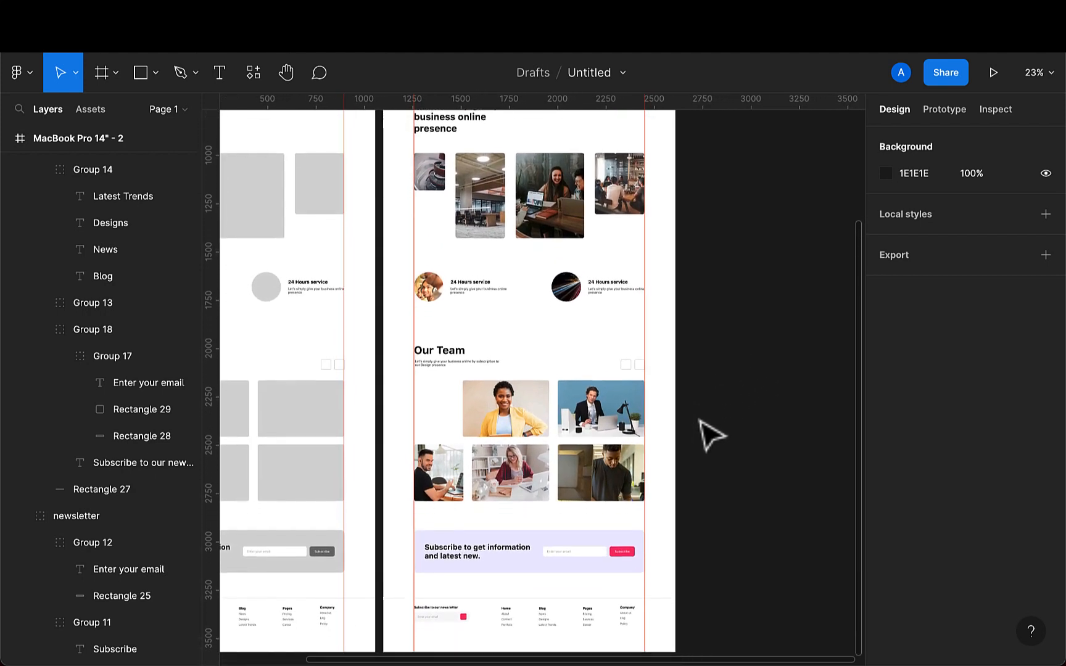
scroll(713, 436, down, 1)
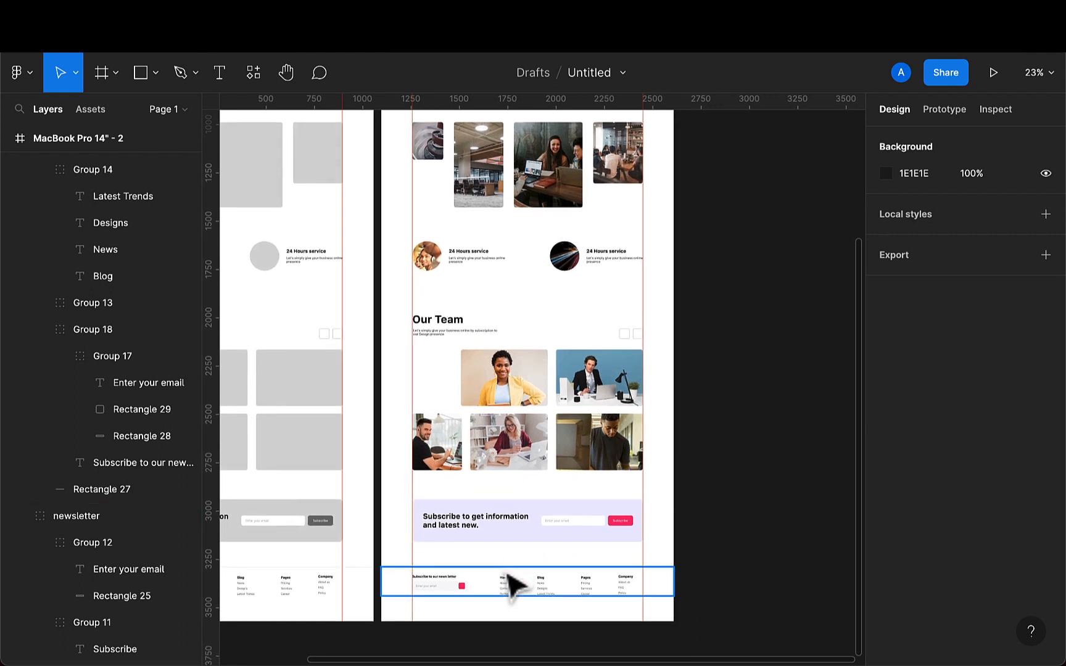
scroll(743, 337, up, 2)
scroll(743, 336, up, 3)
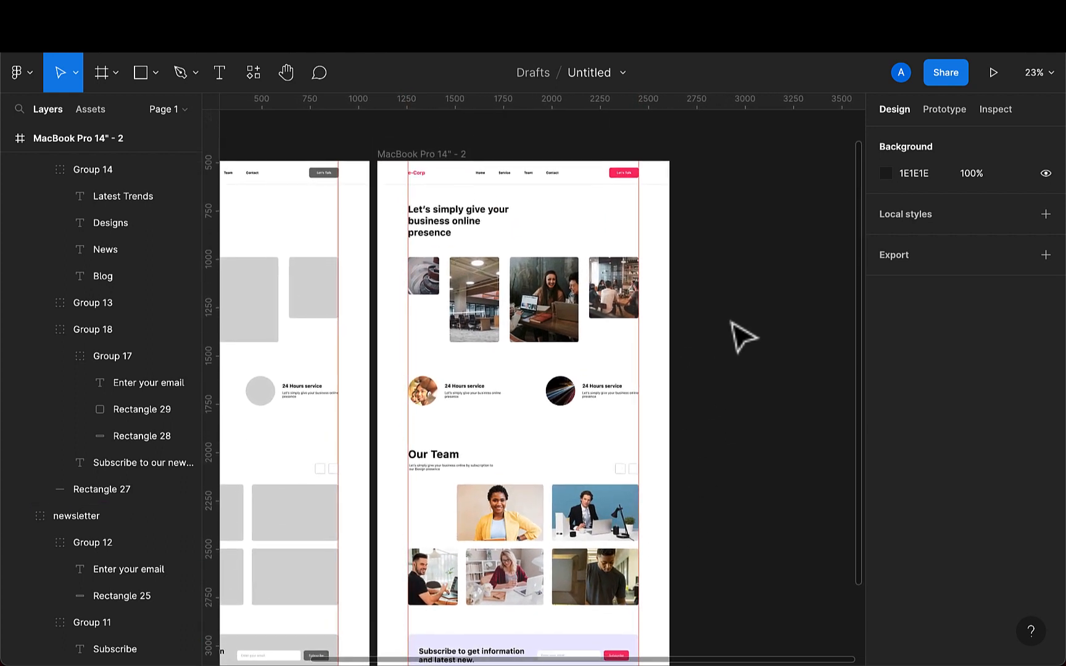
scroll(743, 336, down, 3)
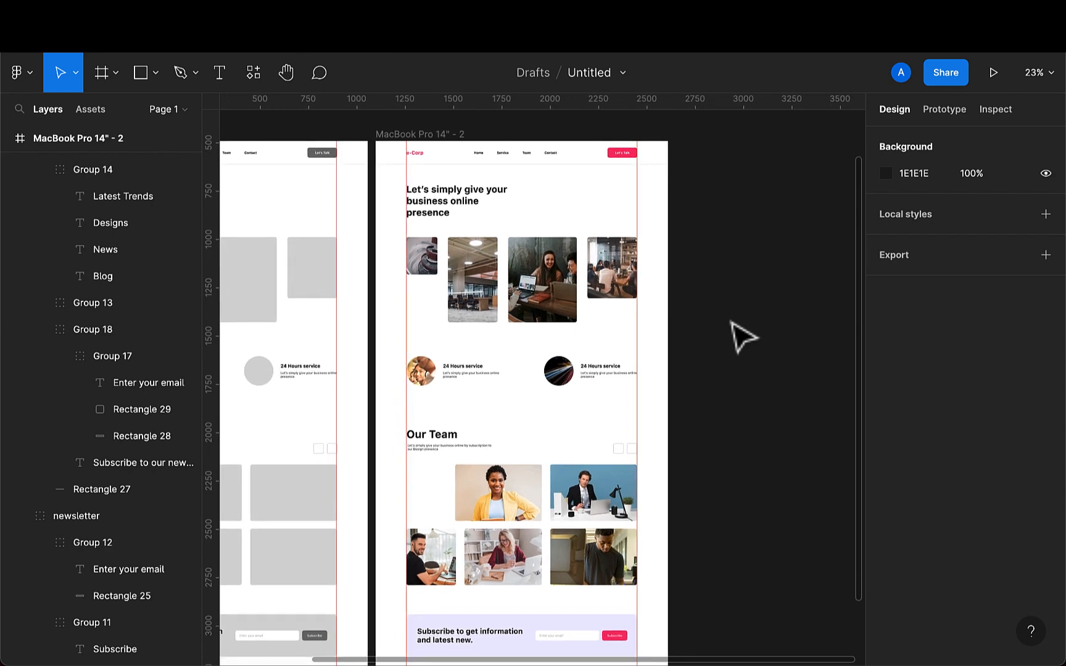
scroll(743, 336, down, 3)
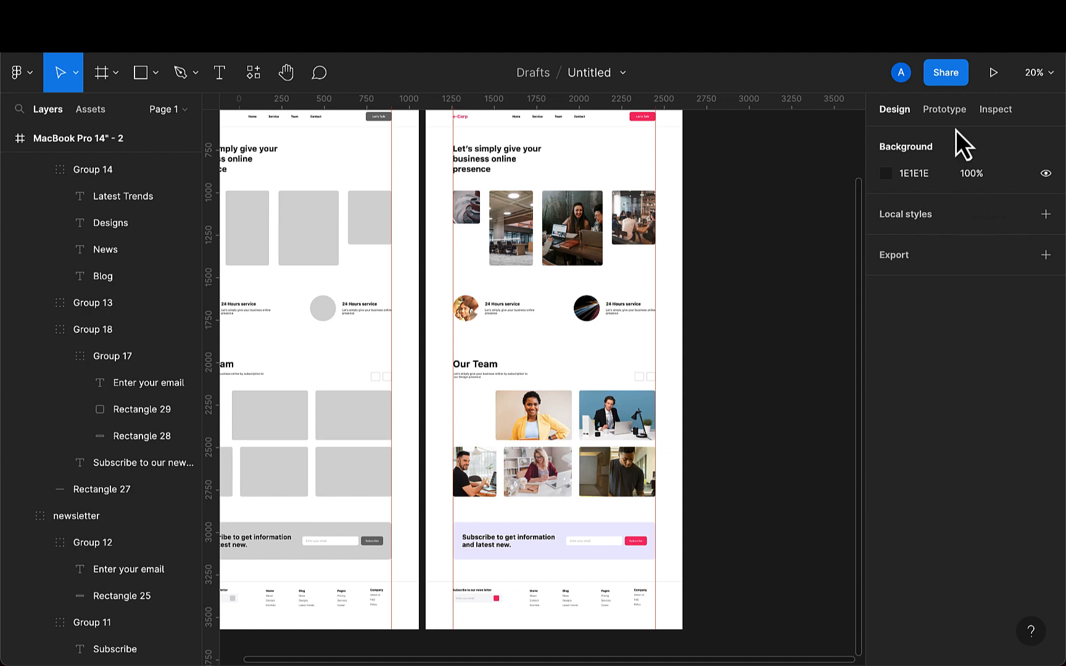
- Set the prototype device to MacBook Pro 14"
click(944, 111)
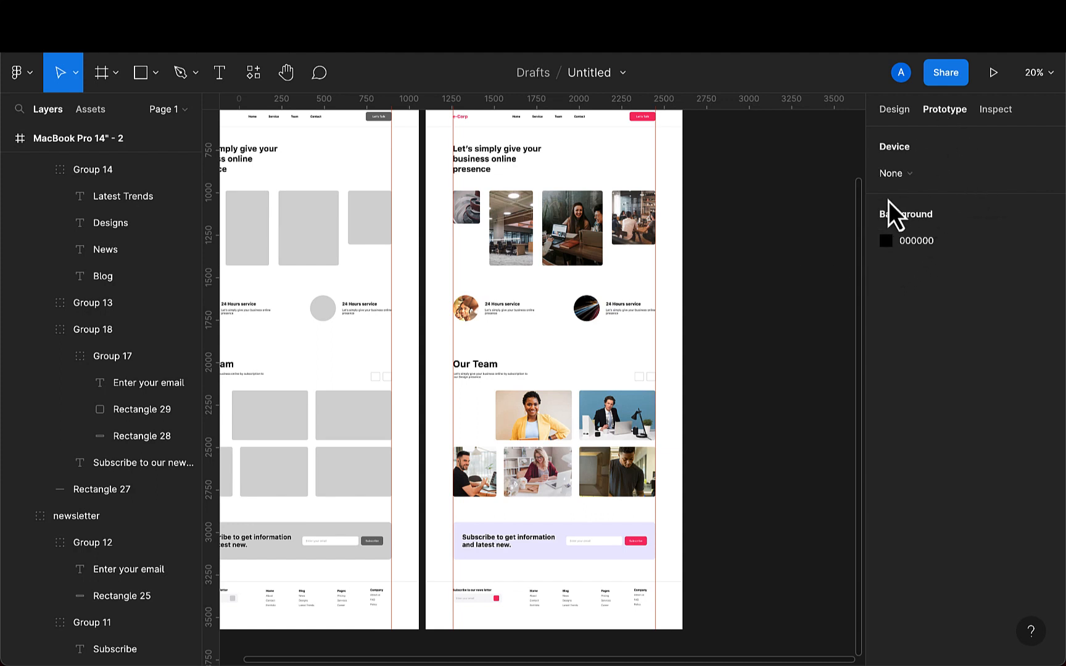
click(916, 176)
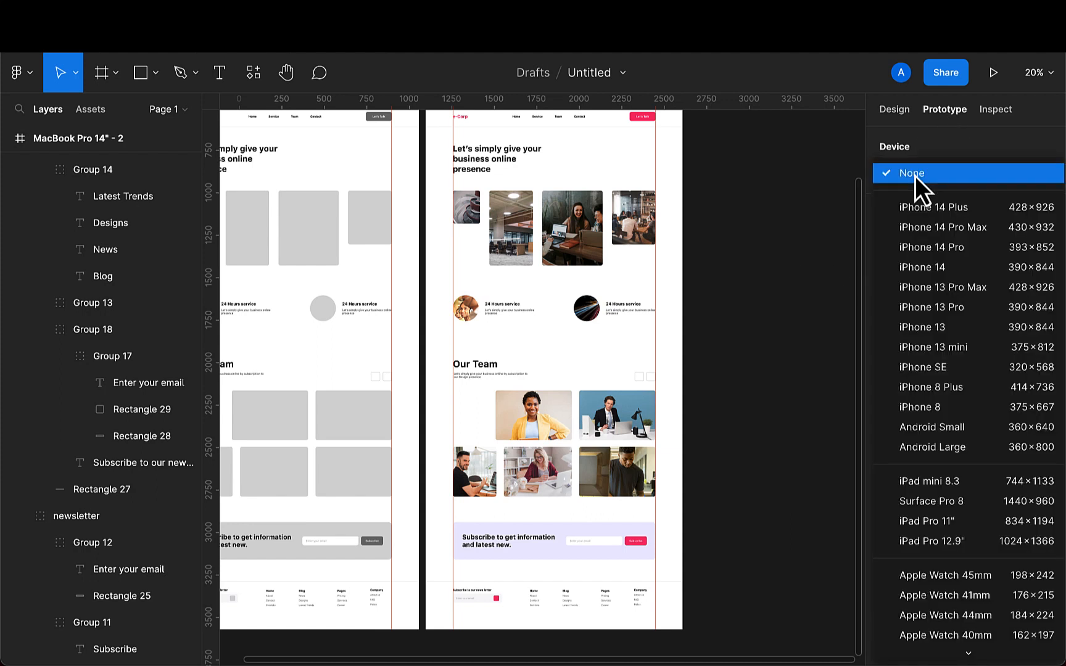
click(915, 175)
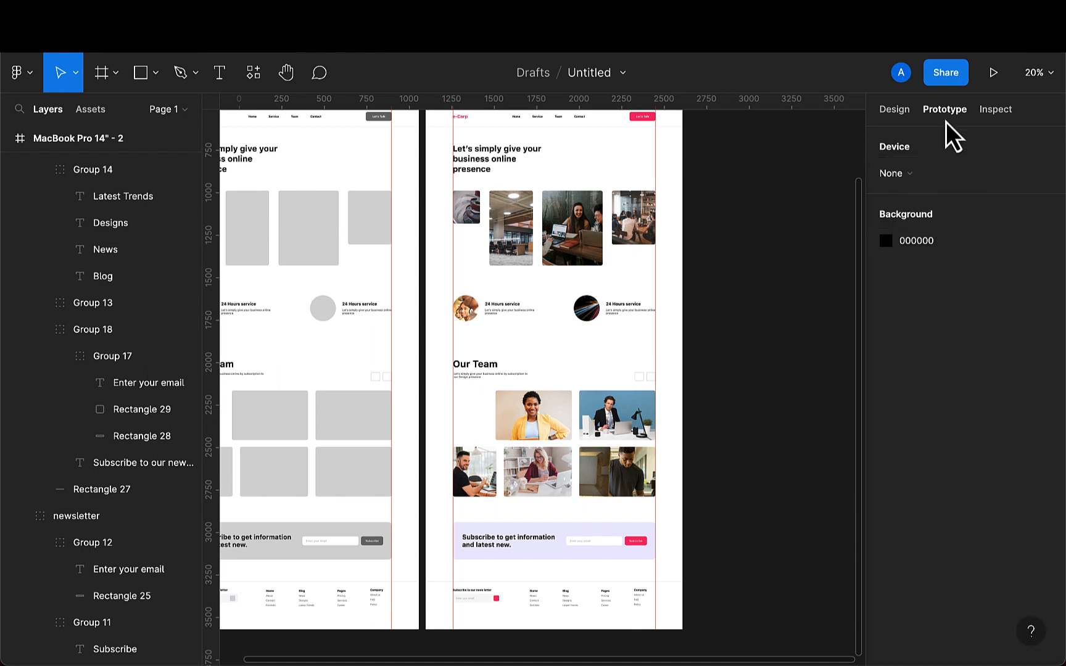
click(917, 183)
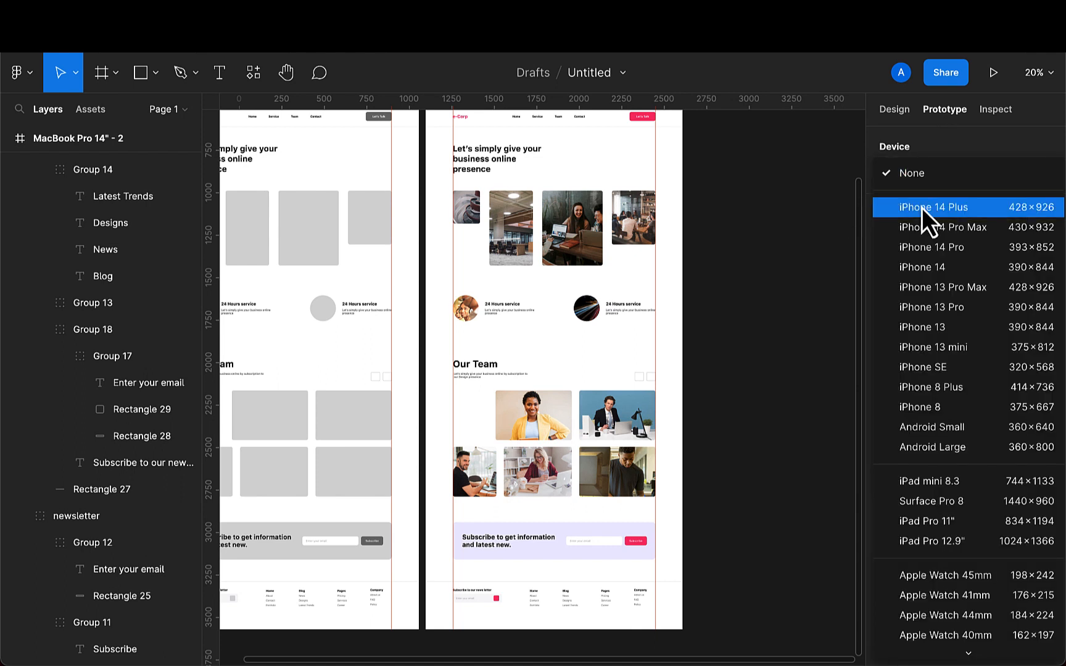
scroll(938, 466, down, 3)
scroll(938, 469, down, 2)
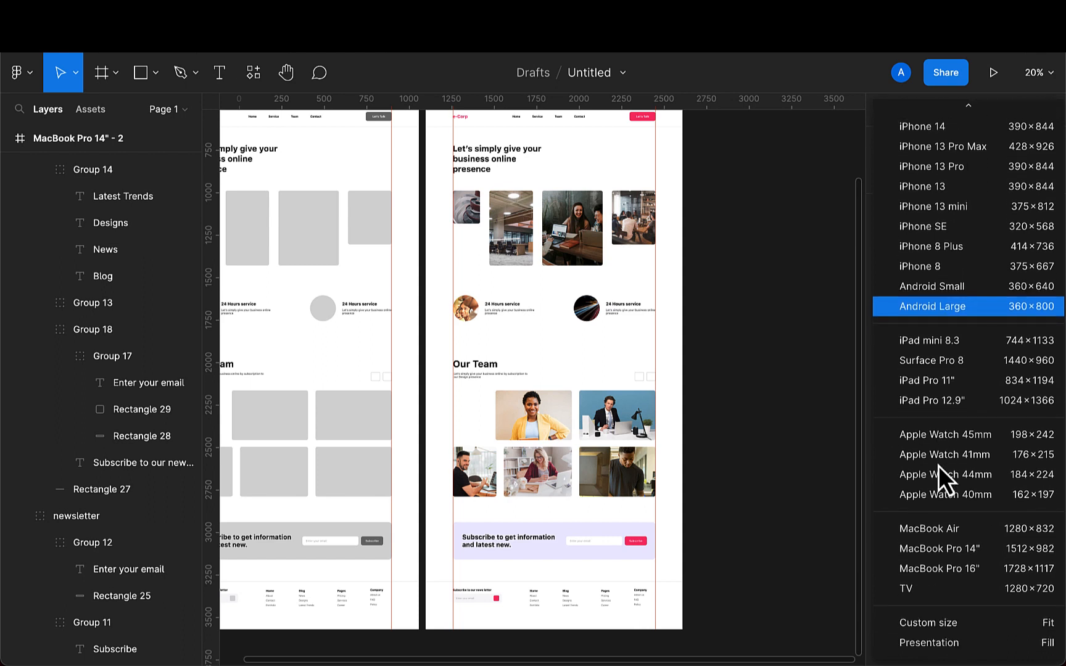
click(958, 546)
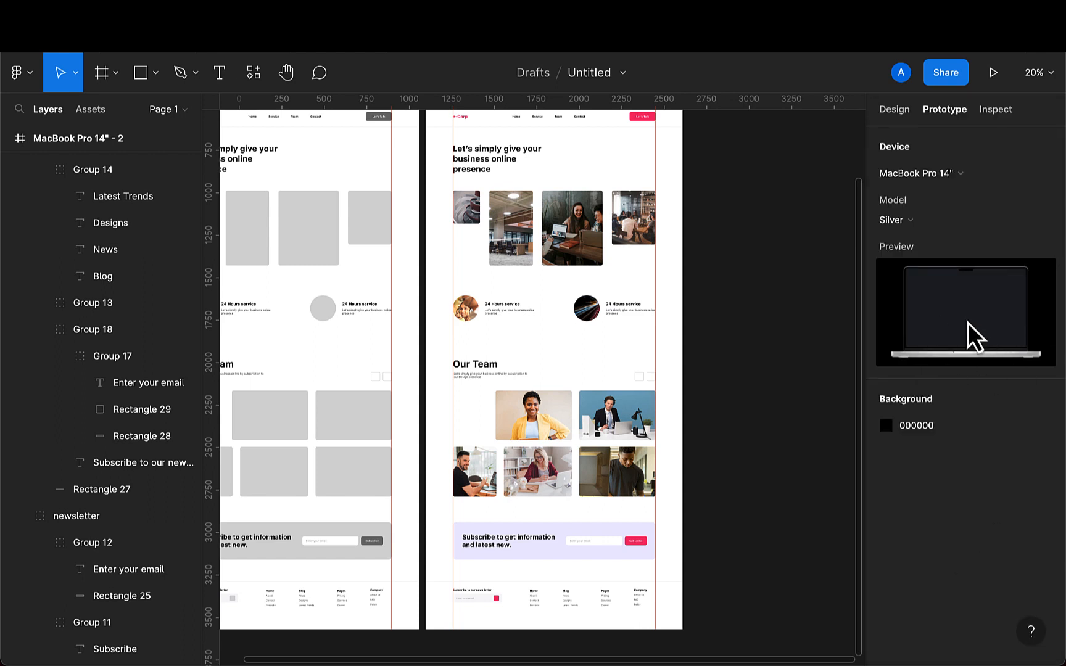
- Select the nav bar group of the duplicate frame and open its design properties
scroll(703, 204, up, 2)
scroll(625, 217, up, 5)
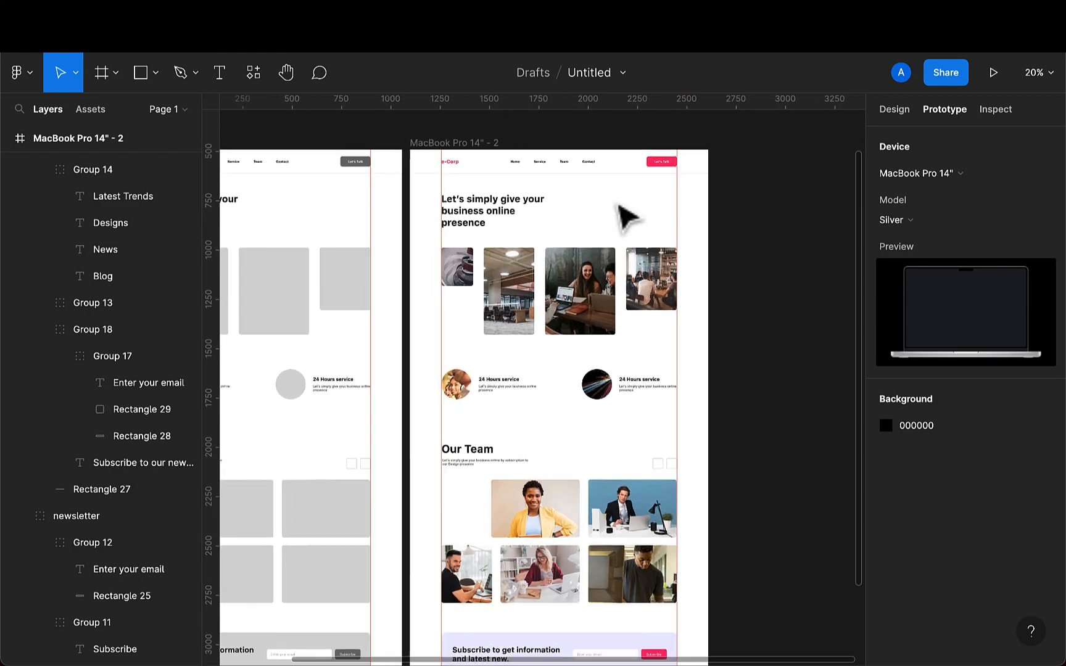
scroll(619, 207, up, 1)
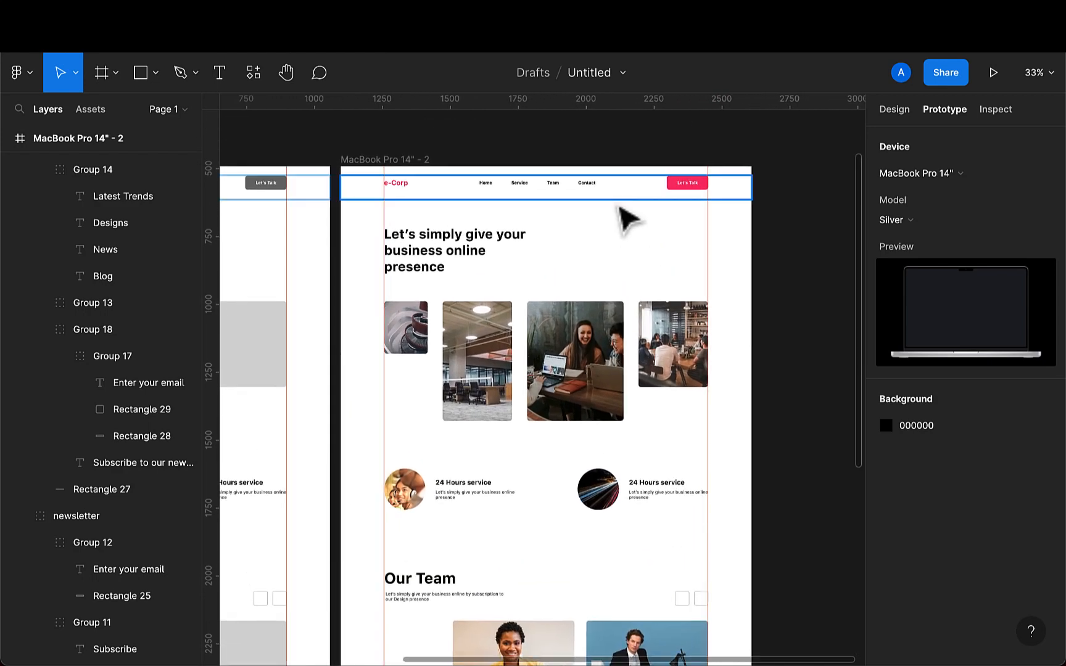
click(617, 196)
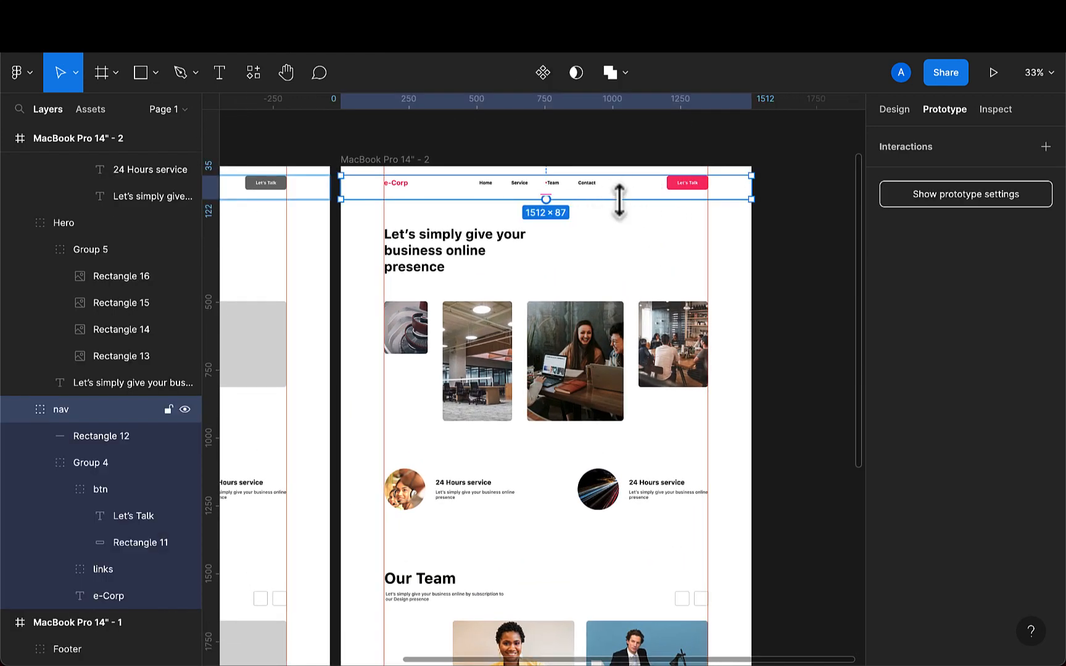
click(894, 111)
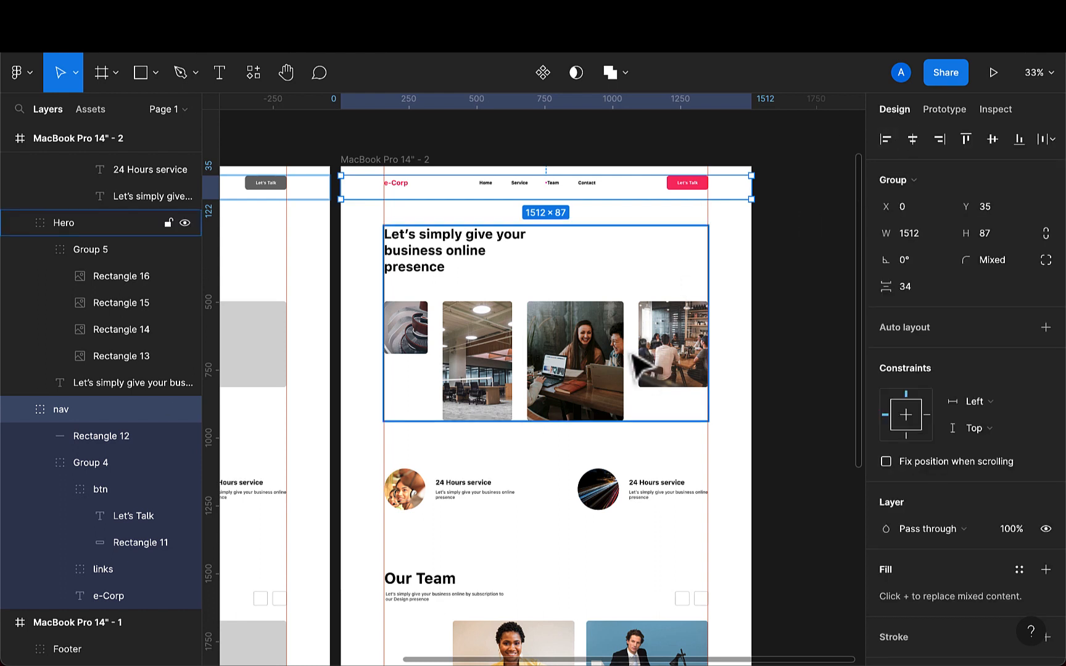
click(614, 208)
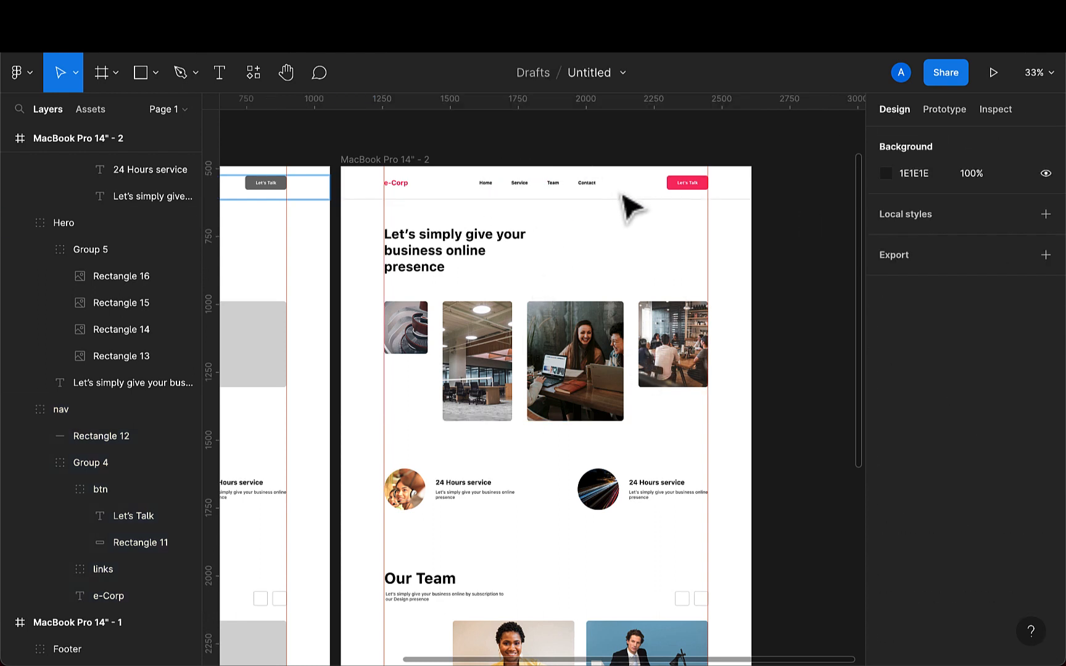
click(625, 198)
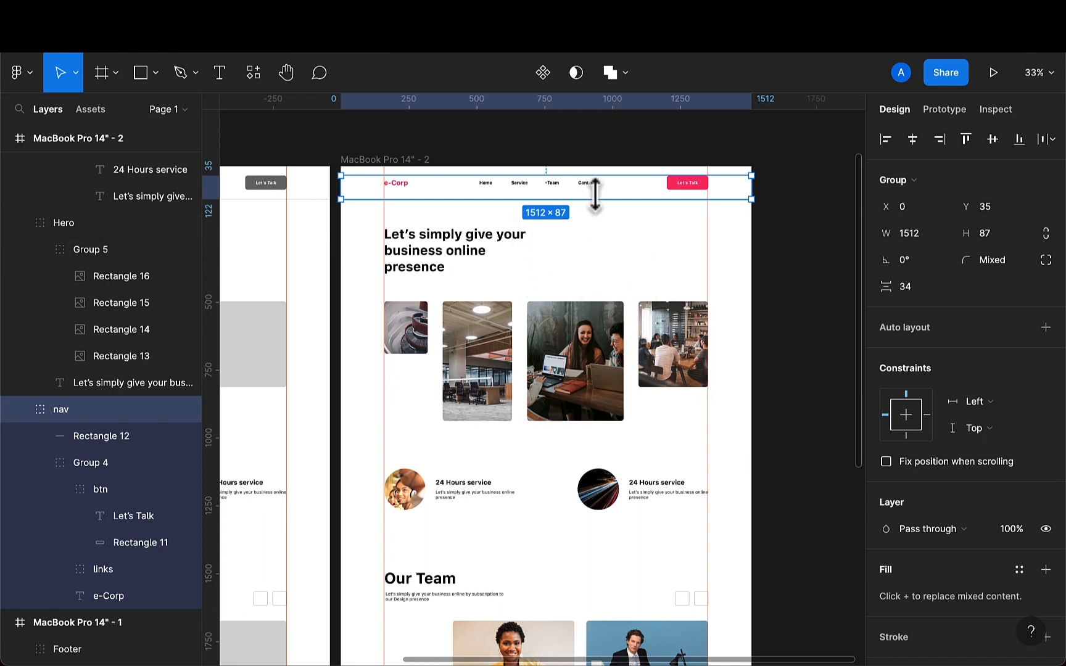
- Turn on fixed position when scrolling for the nav group
scroll(930, 527, down, 4)
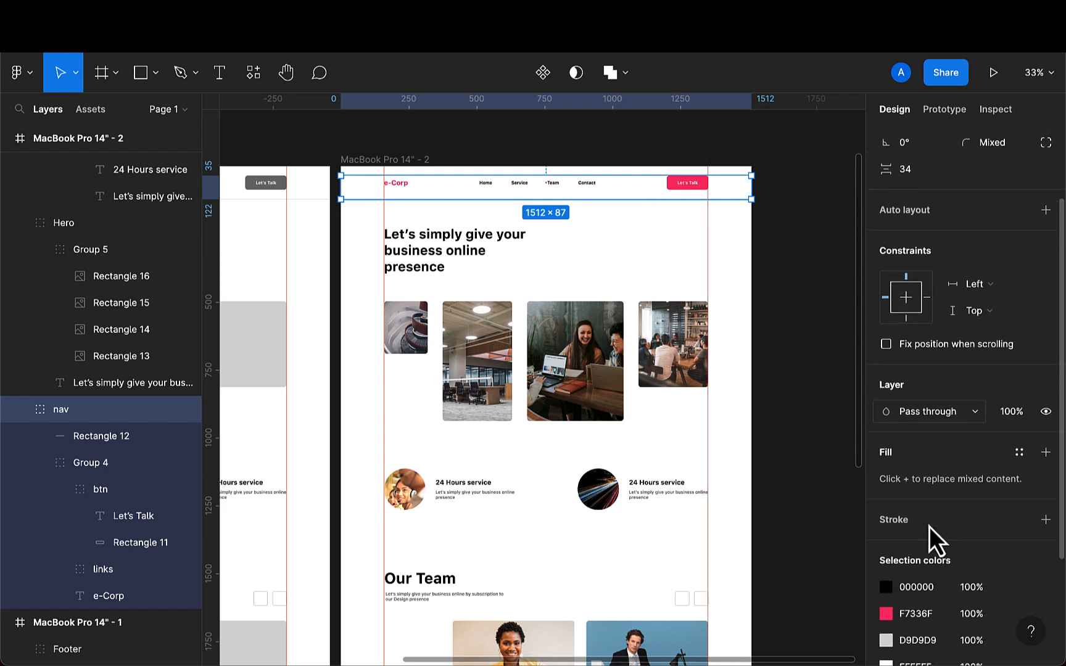
scroll(929, 528, up, 4)
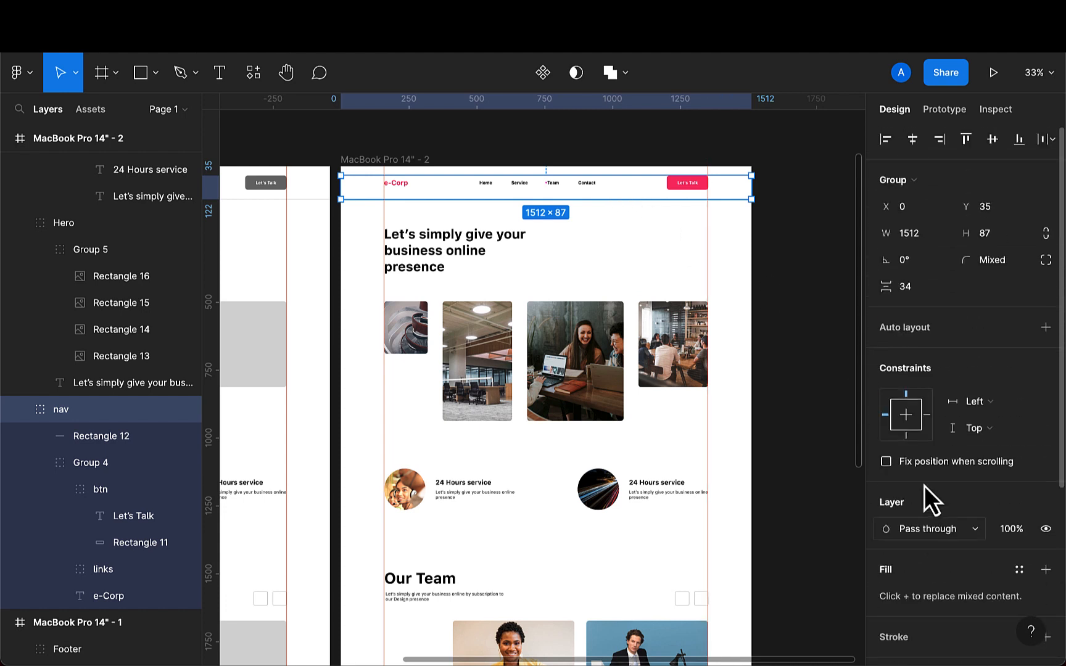
click(886, 461)
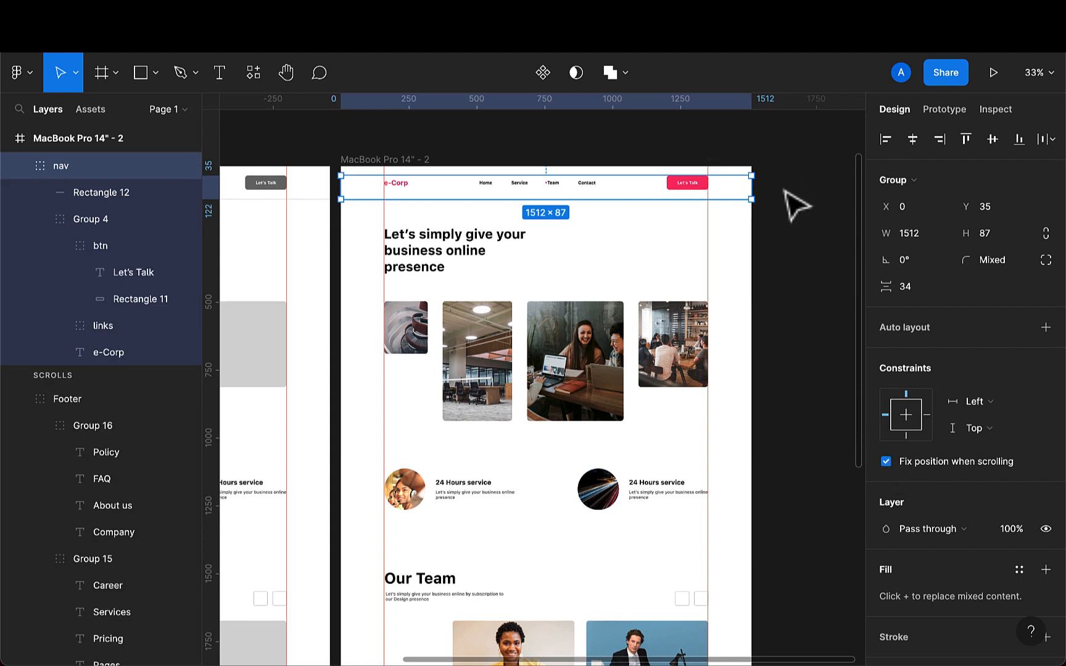
- Preview the prototype and scroll through the page to check the navigation bar while scrolling
click(991, 77)
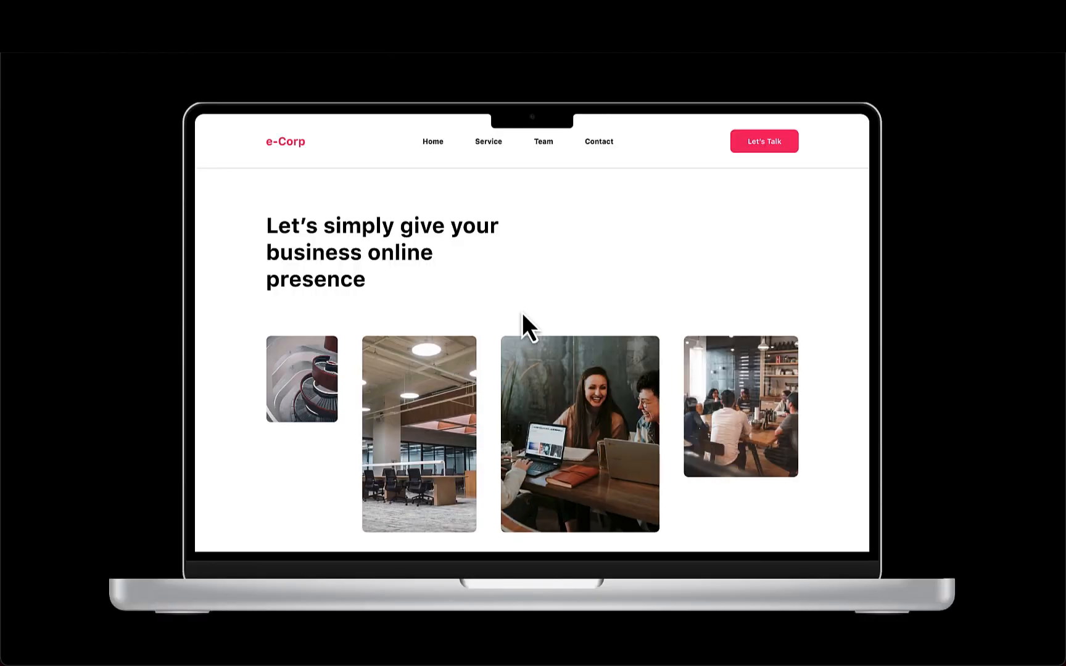
scroll(569, 375, down, 2)
scroll(569, 375, down, 5)
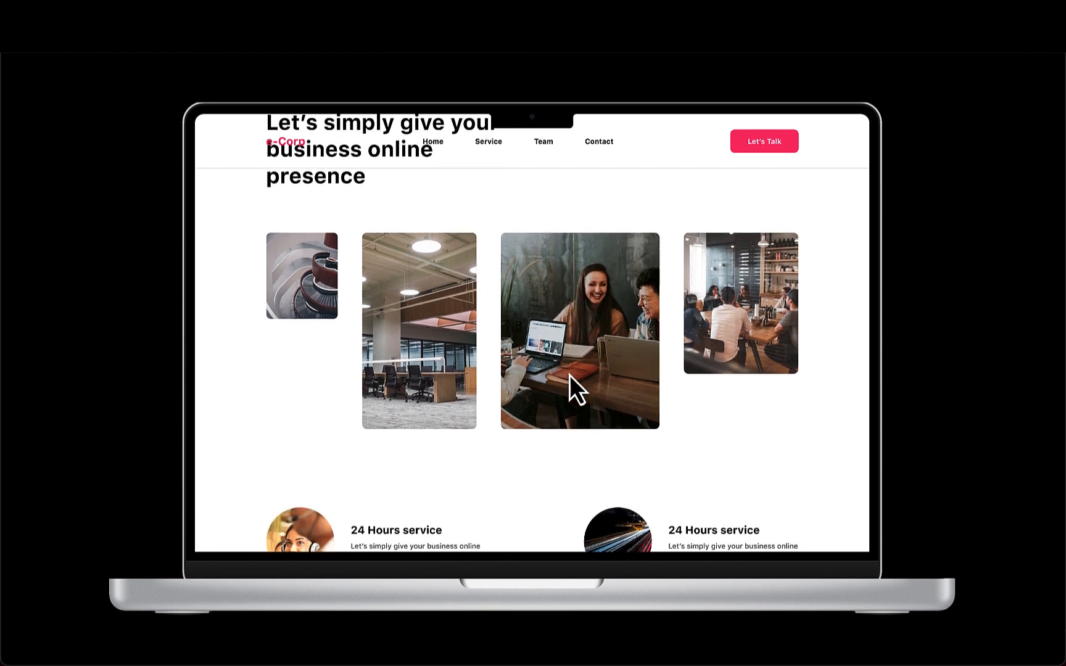
scroll(569, 376, down, 6)
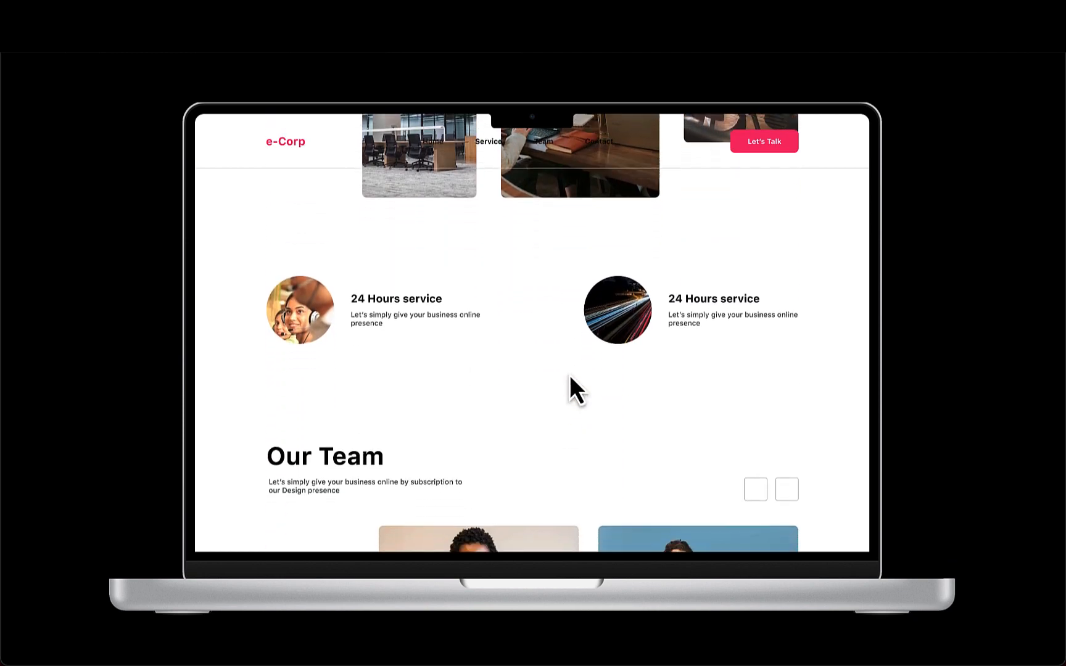
scroll(568, 375, down, 4)
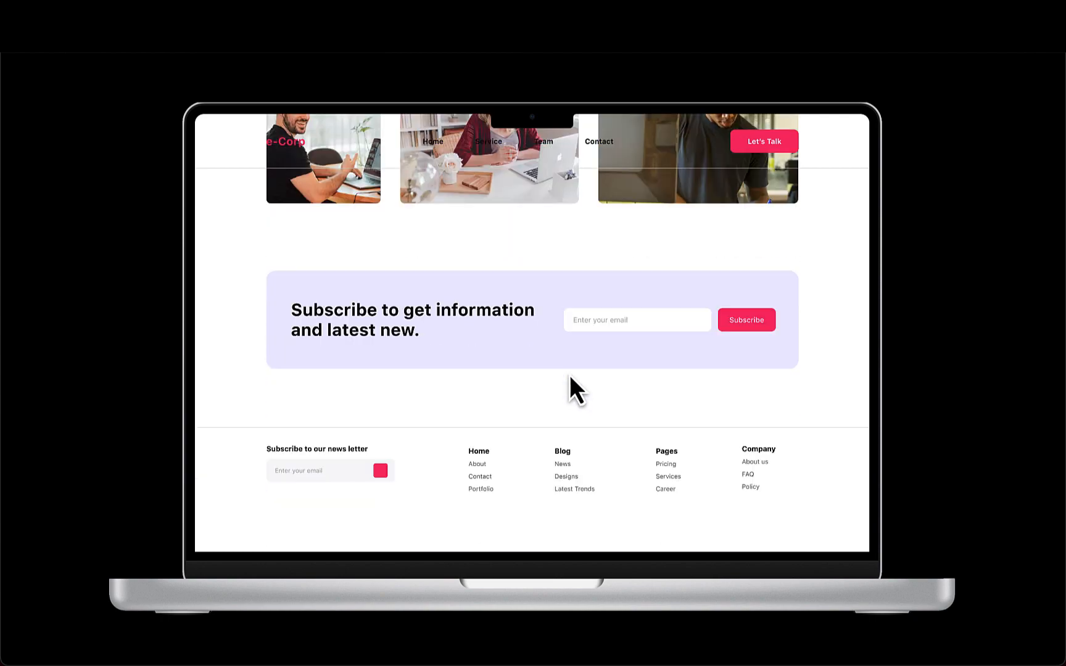
scroll(570, 375, up, 5)
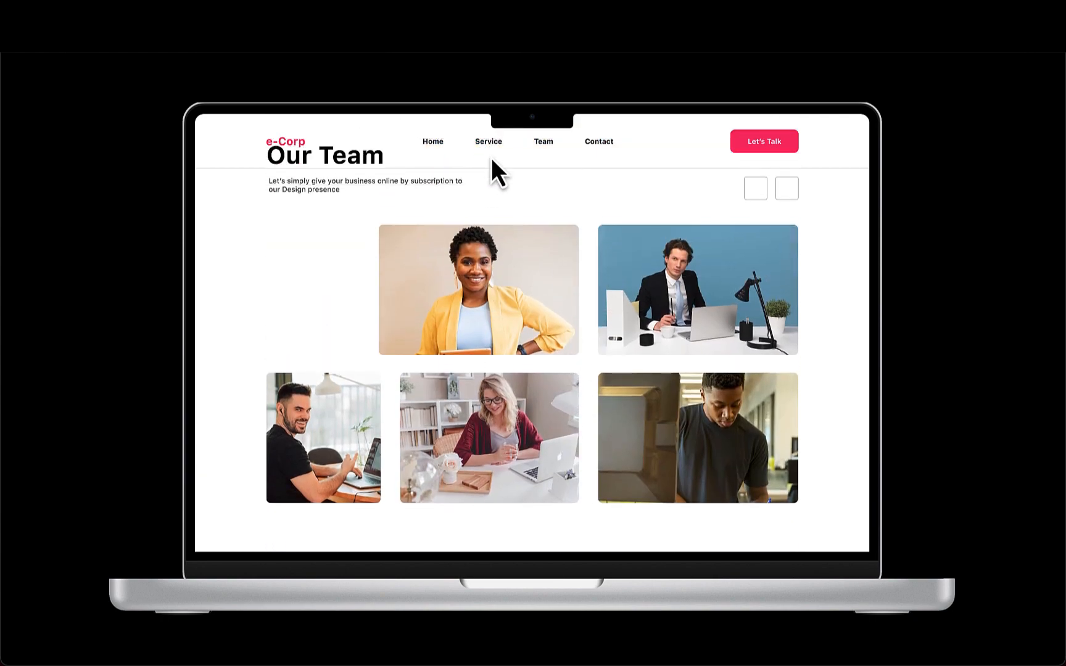
scroll(466, 226, up, 9)
scroll(466, 226, down, 3)
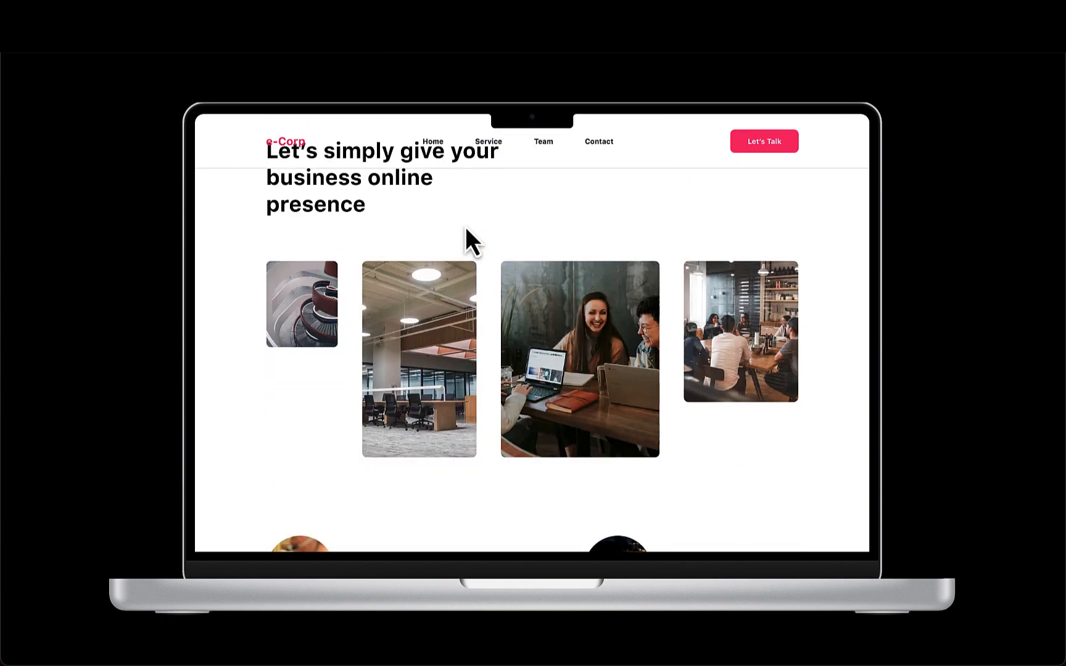
scroll(466, 226, down, 10)
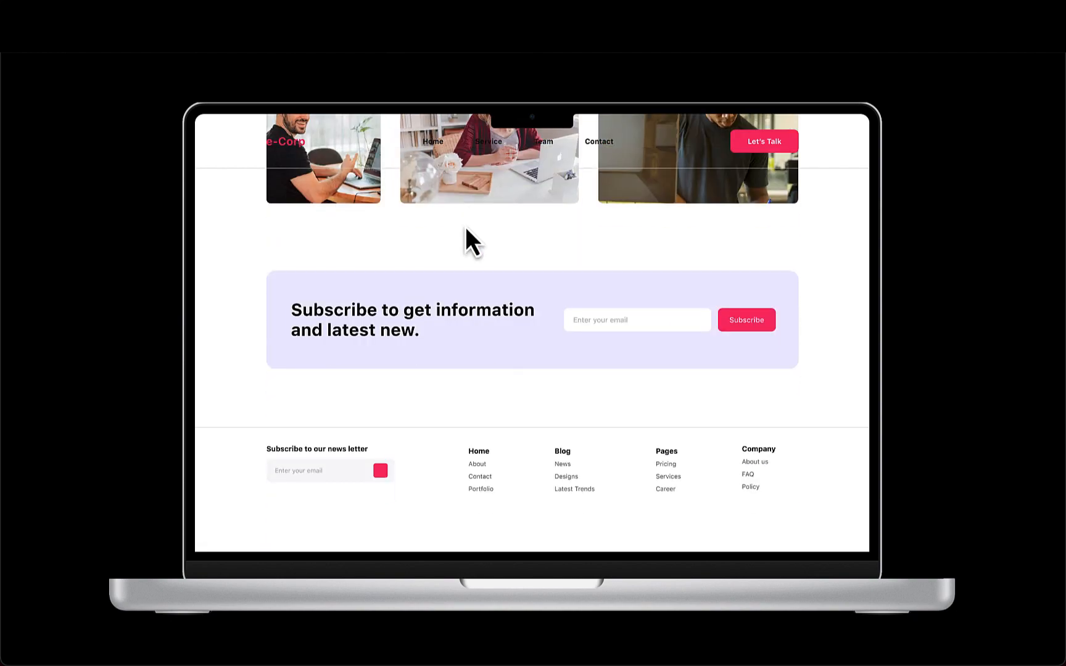
scroll(466, 228, up, 12)
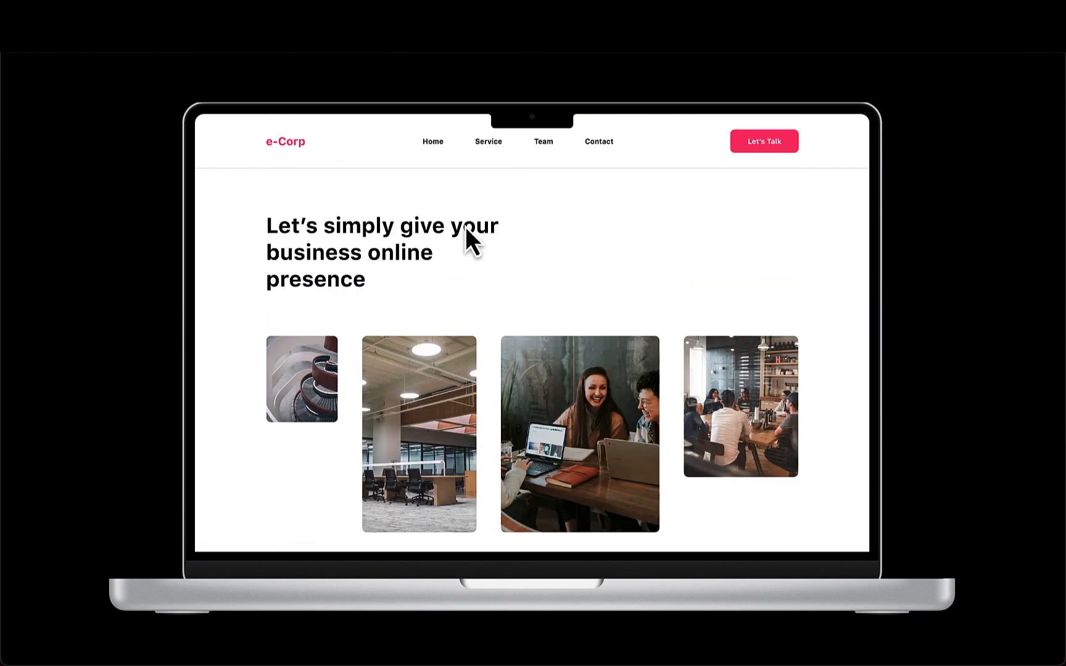
scroll(466, 228, down, 3)
scroll(466, 226, down, 5)
scroll(465, 226, up, 9)
click(327, 48)
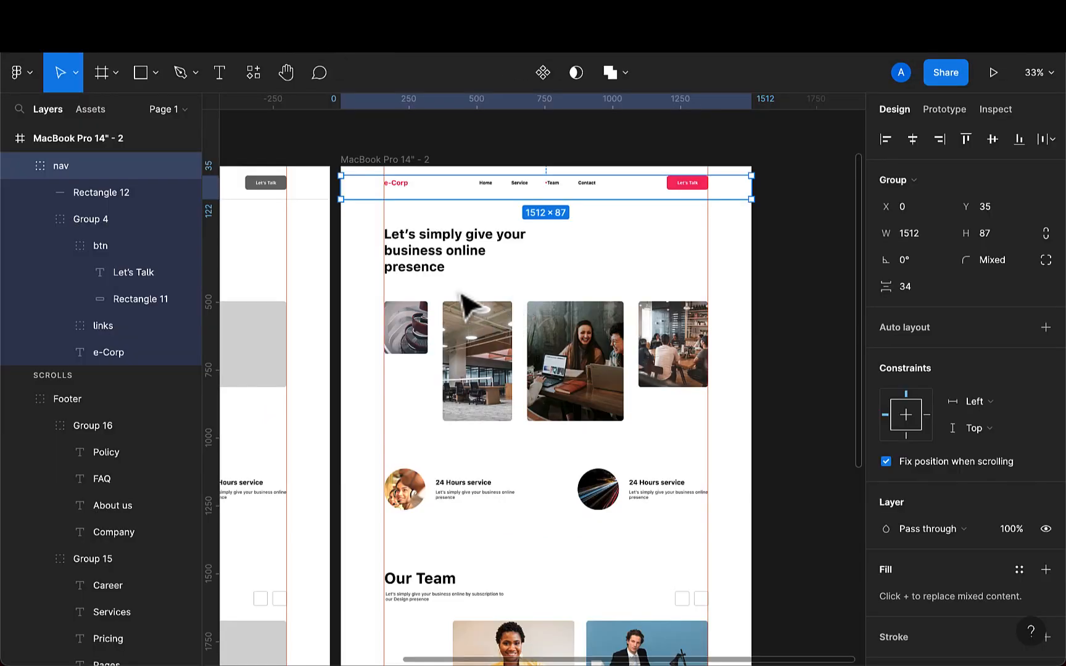
- Draw a rectangle over the nav bar from the frame's top-left corner, 1512 wide and 121 high
click(440, 161)
scroll(440, 161, up, 3)
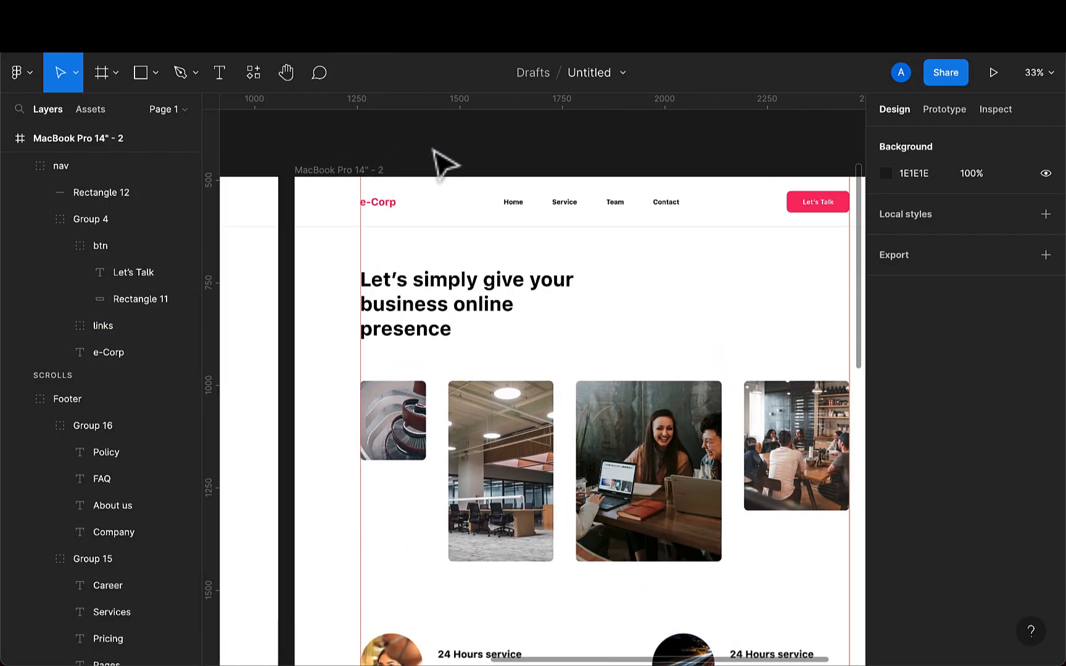
click(132, 83)
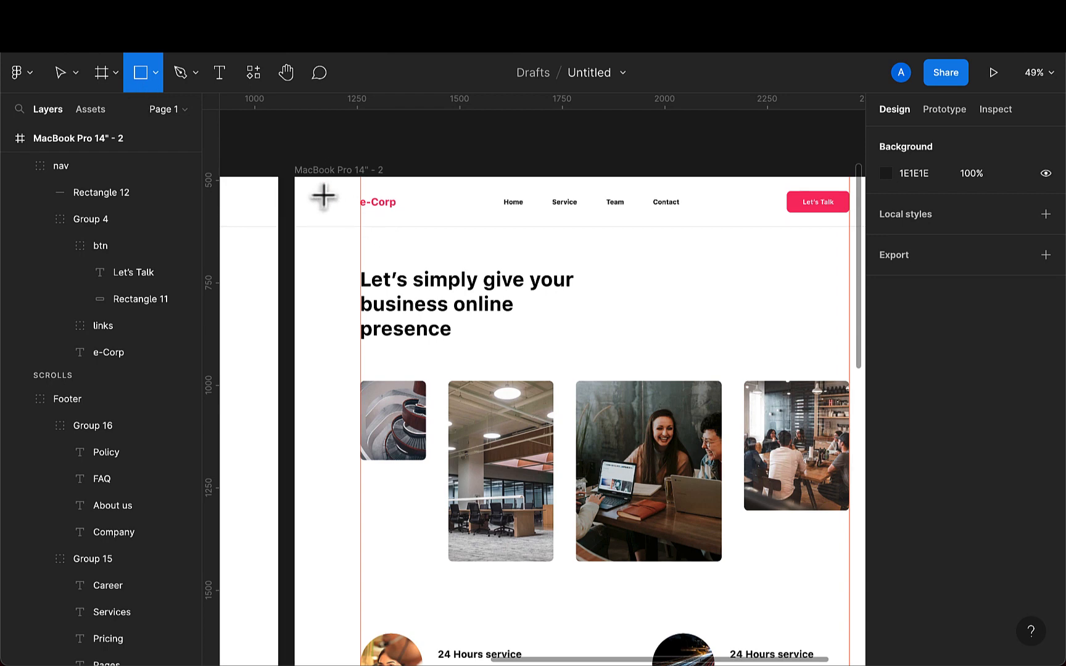
mouse_move(310, 185)
mouse_down()
mouse_move(423, 226)
mouse_move(621, 228)
mouse_up()
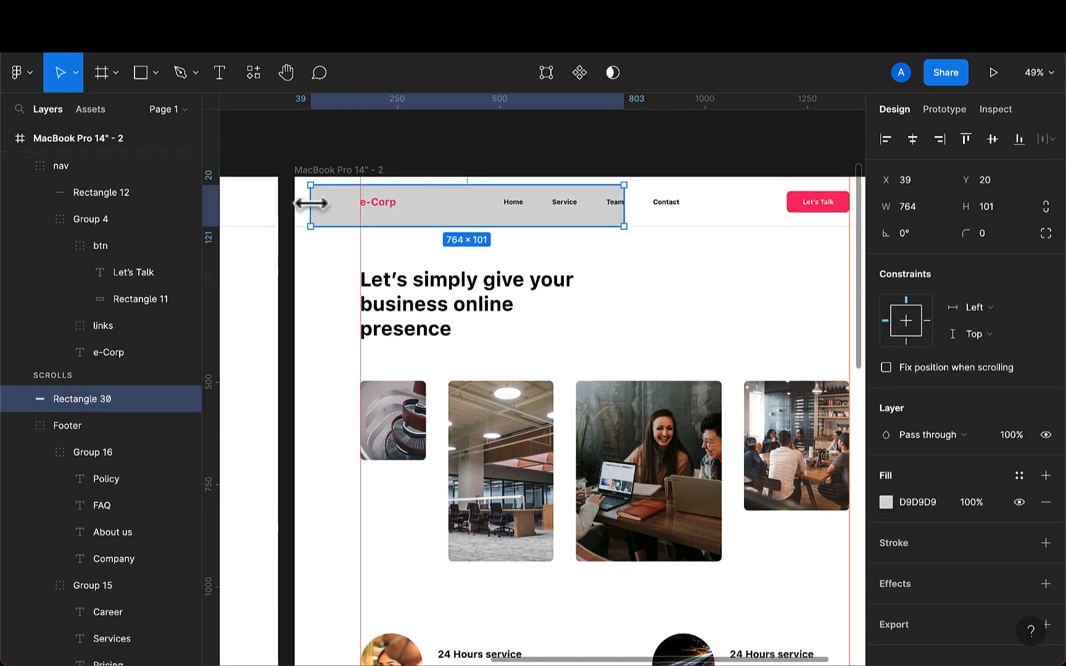
mouse_move(311, 203)
mouse_down()
mouse_move(297, 204)
mouse_move(332, 172)
mouse_up()
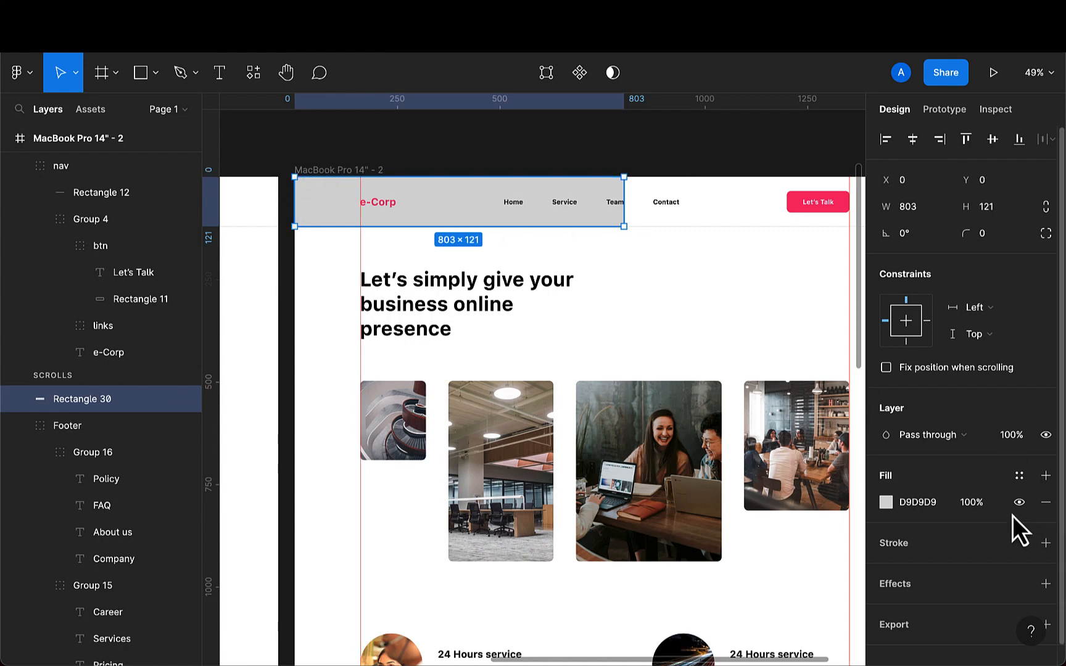
scroll(785, 357, down, 3)
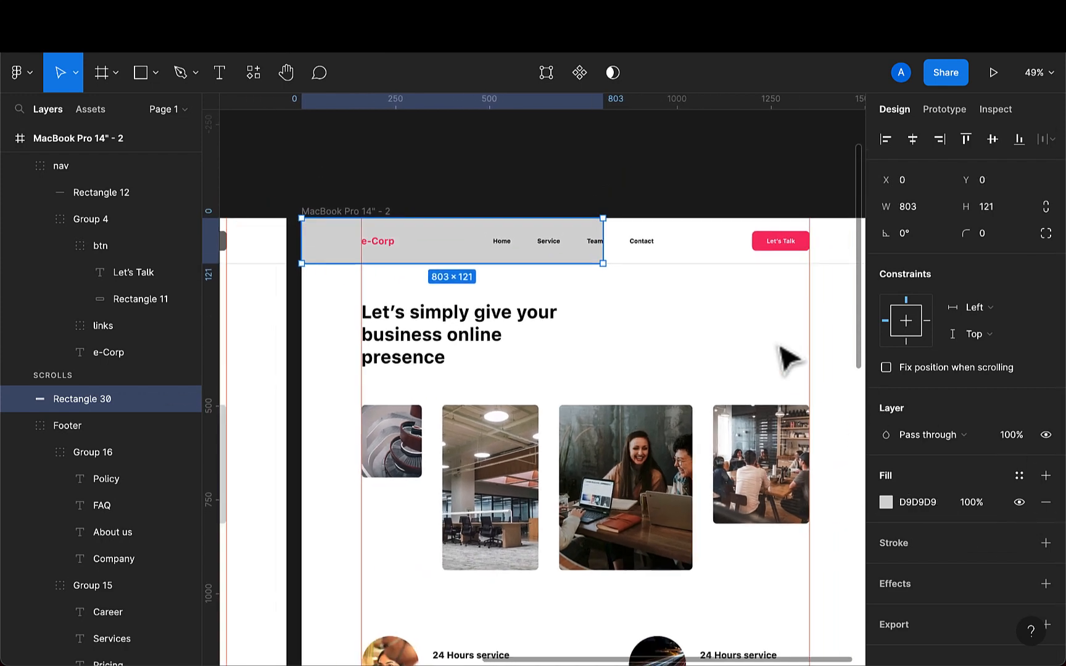
scroll(777, 343, right, 2)
drag(534, 268, 795, 268)
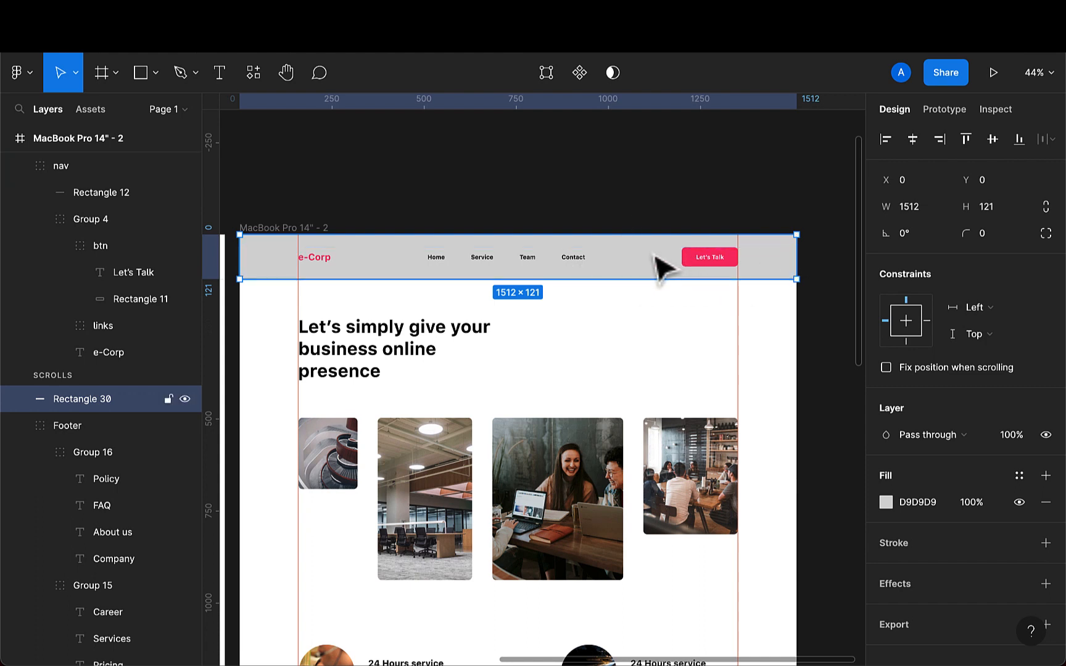
key(Delete)
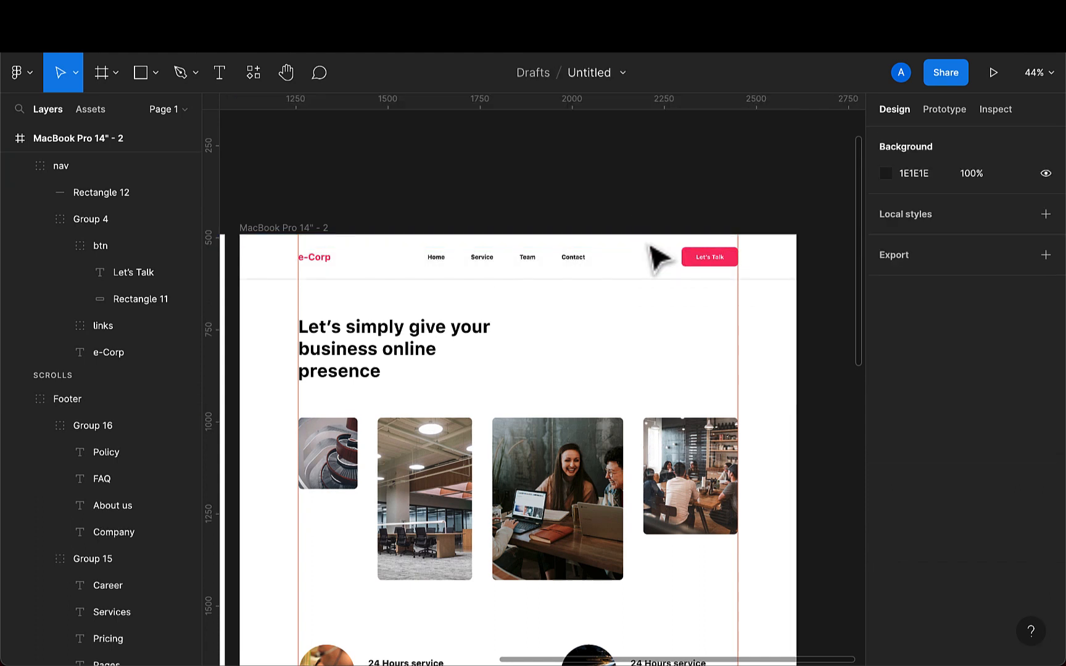
click(479, 279)
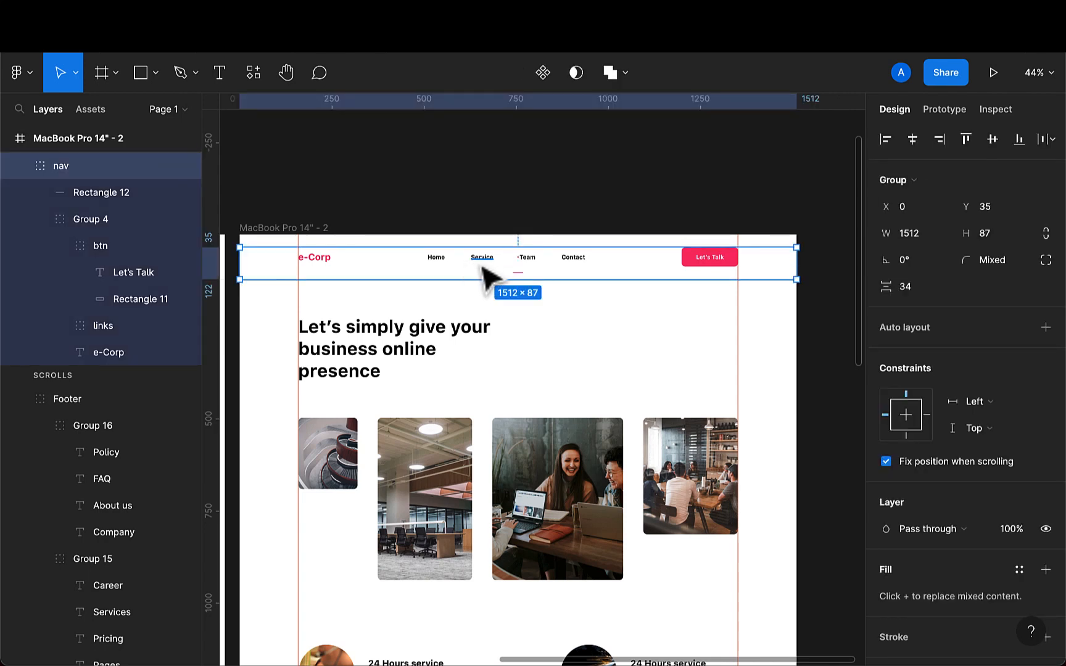
key(ctrl+z)
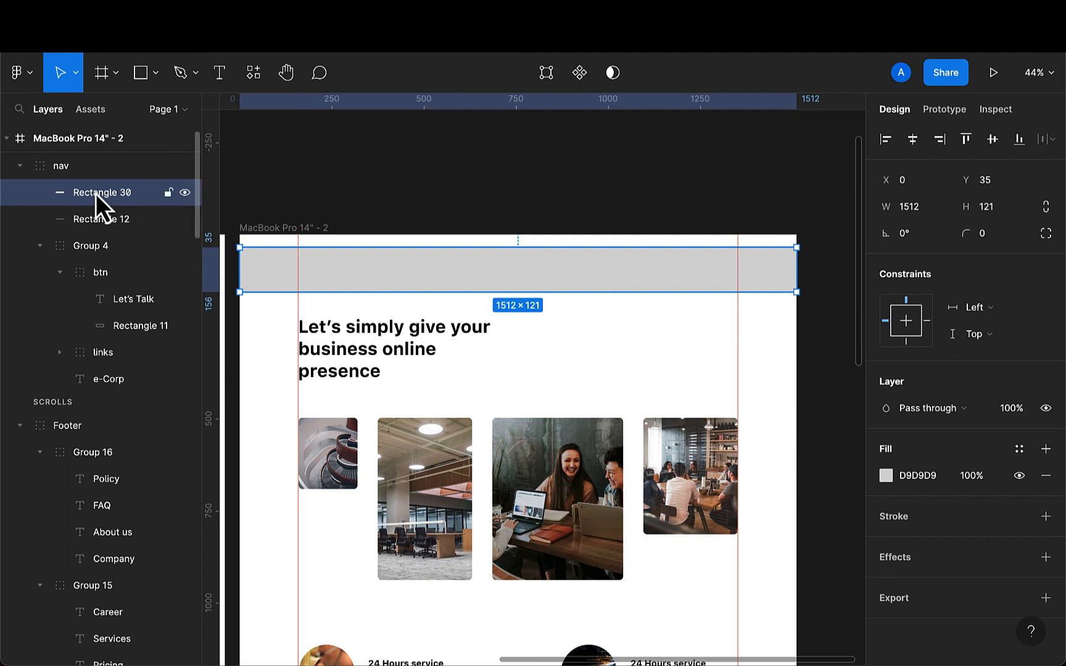
- Move the rectangle into the nav group, behind its other layers
drag(79, 194, 74, 393)
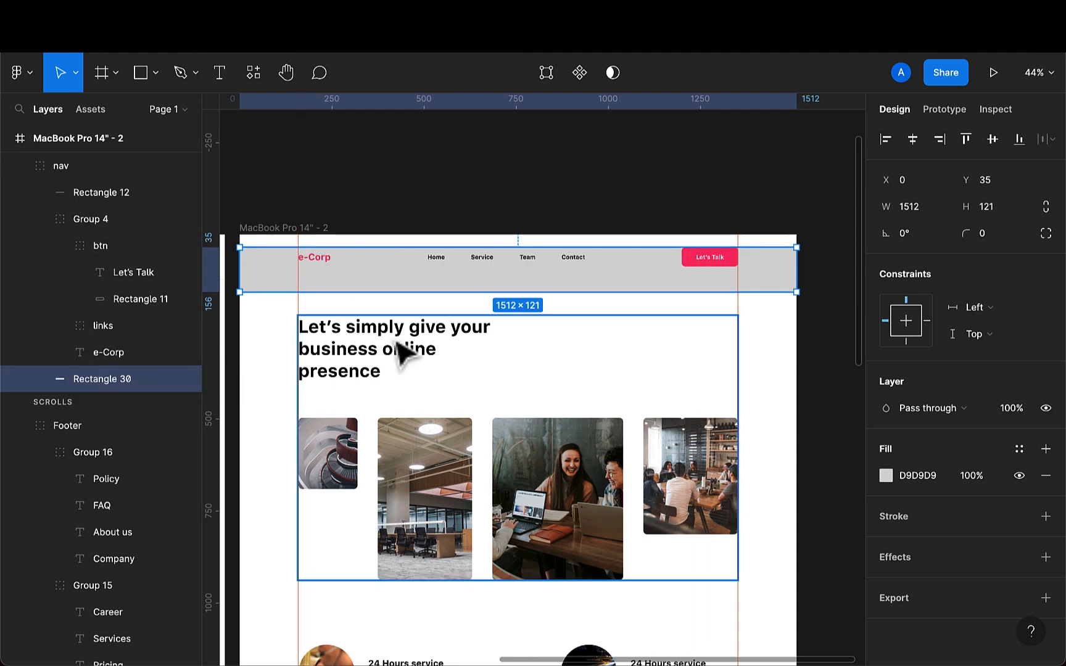
- Position the rectangle flush with the frame's top edge at Y 0
drag(435, 287, 431, 281)
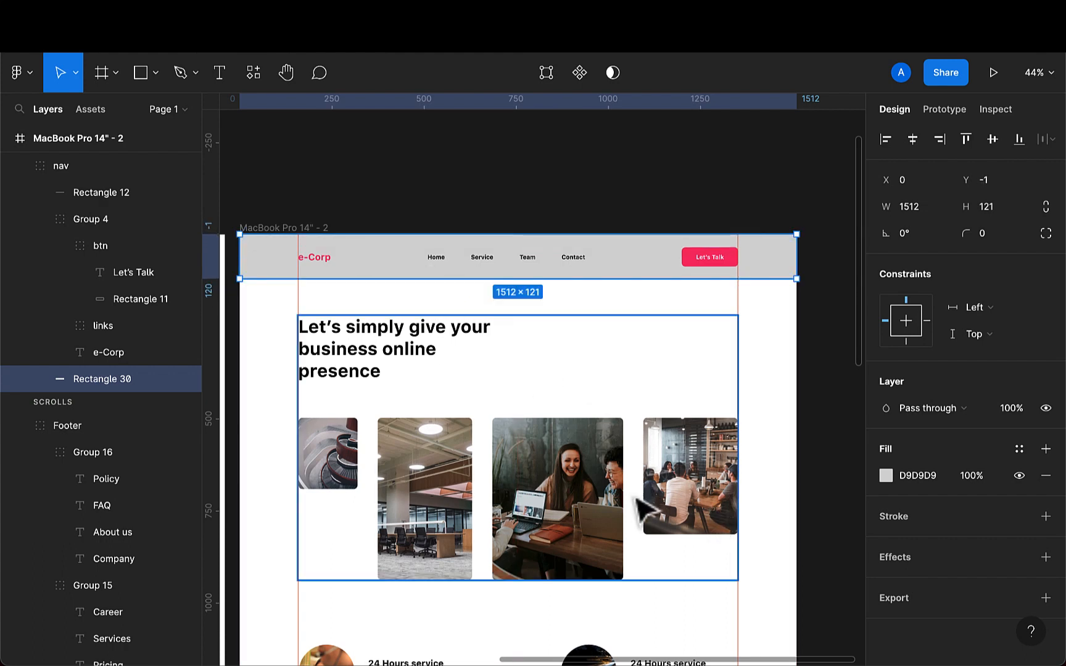
scroll(607, 490, up, 1)
scroll(505, 238, up, 3)
scroll(507, 240, up, 5)
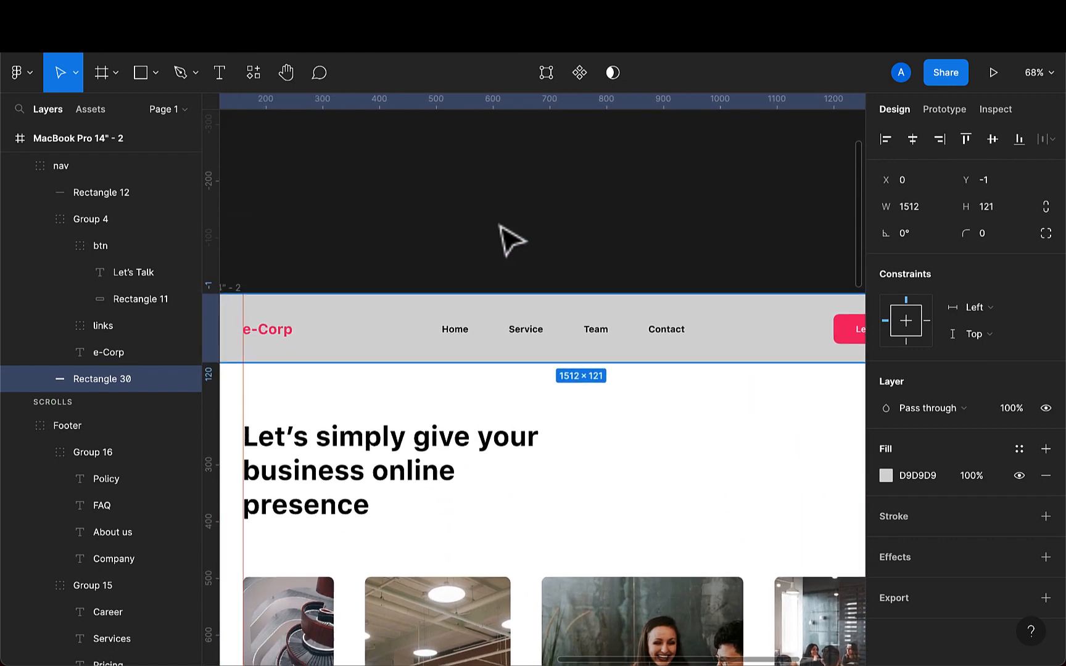
scroll(509, 238, left, 3)
scroll(368, 286, up, 5)
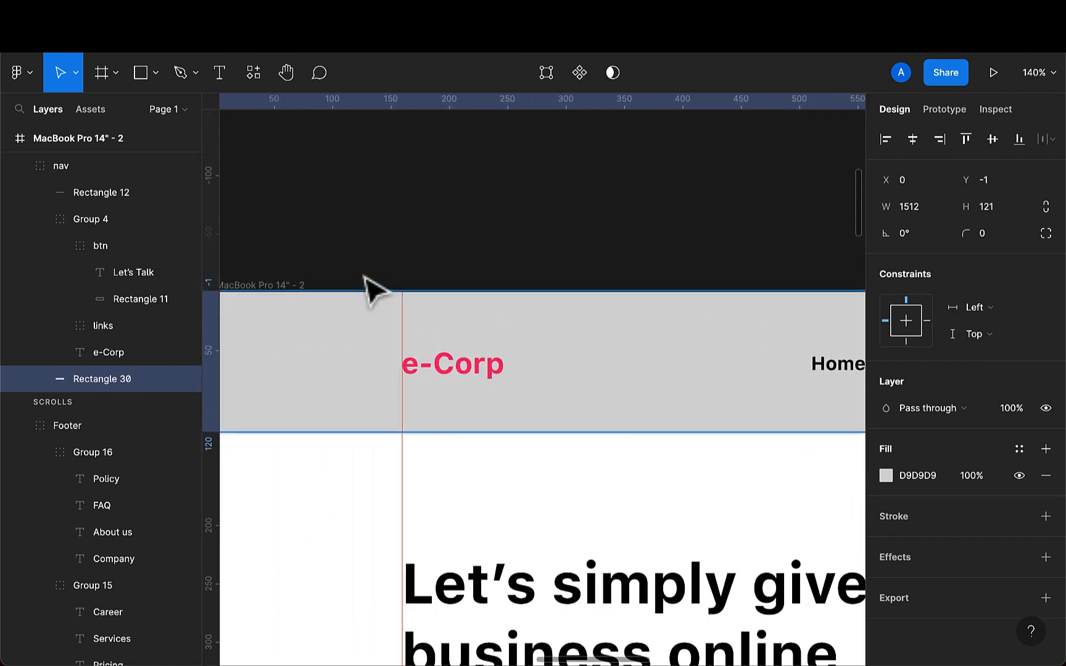
key(Down)
key(Down)
key(Up)
key(Up)
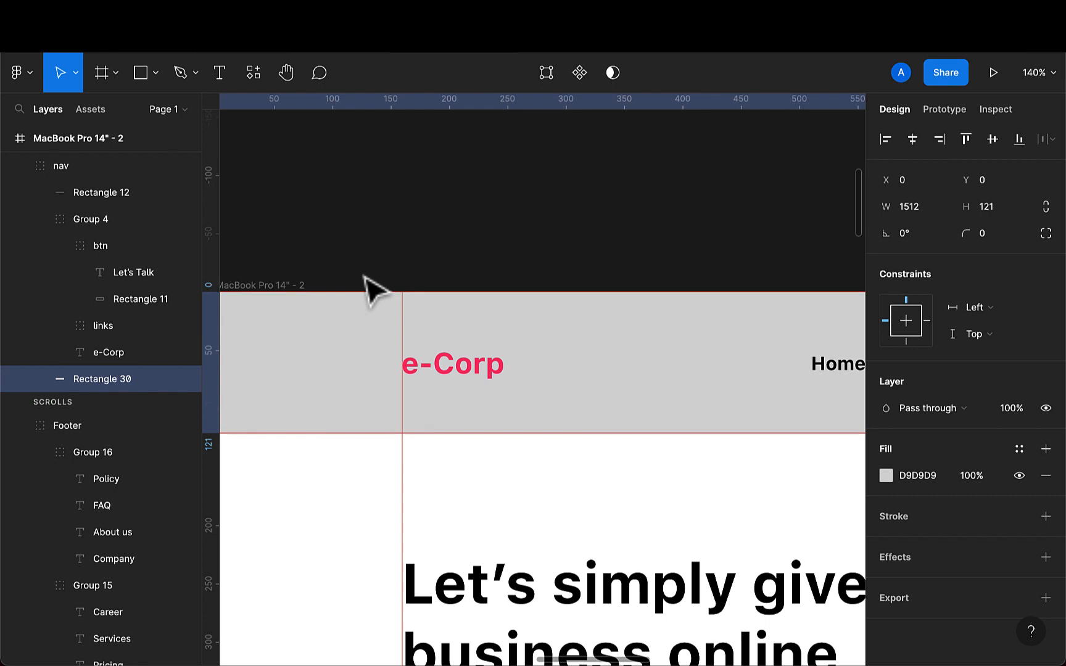
key(Down)
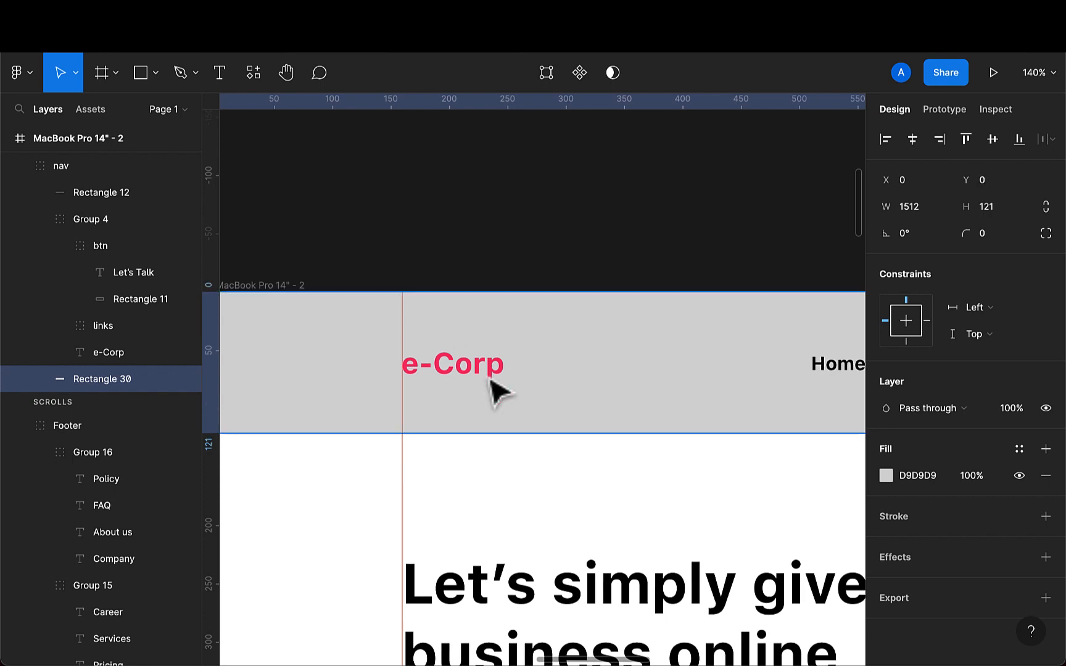
- Fill the rectangle with the white sampled from the page background using the eyedropper
key(i)
click(592, 515)
scroll(595, 494, down, 3)
click(613, 321)
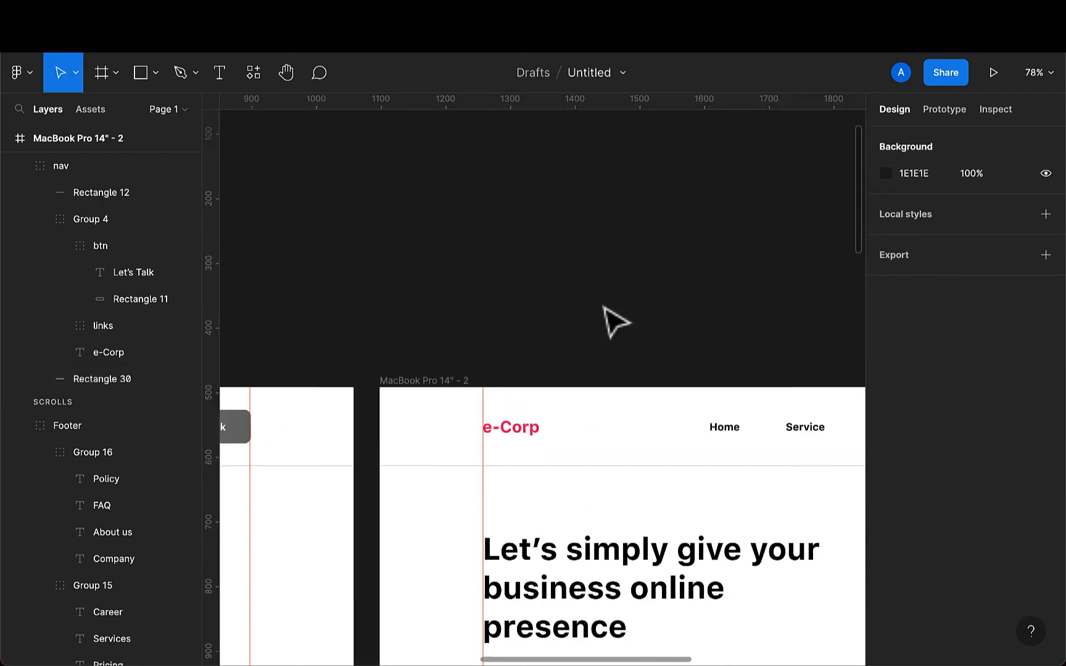
- Preview the prototype again and scroll through the page to check the nav bar background
scroll(655, 488, down, 6)
scroll(649, 478, right, 3)
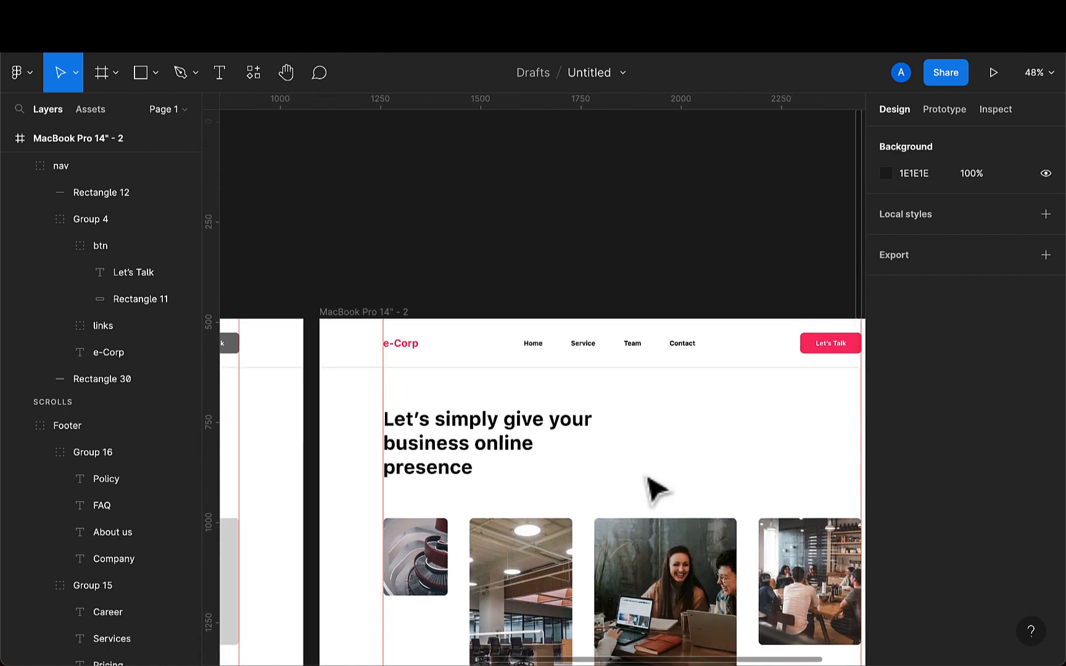
scroll(649, 478, down, 2)
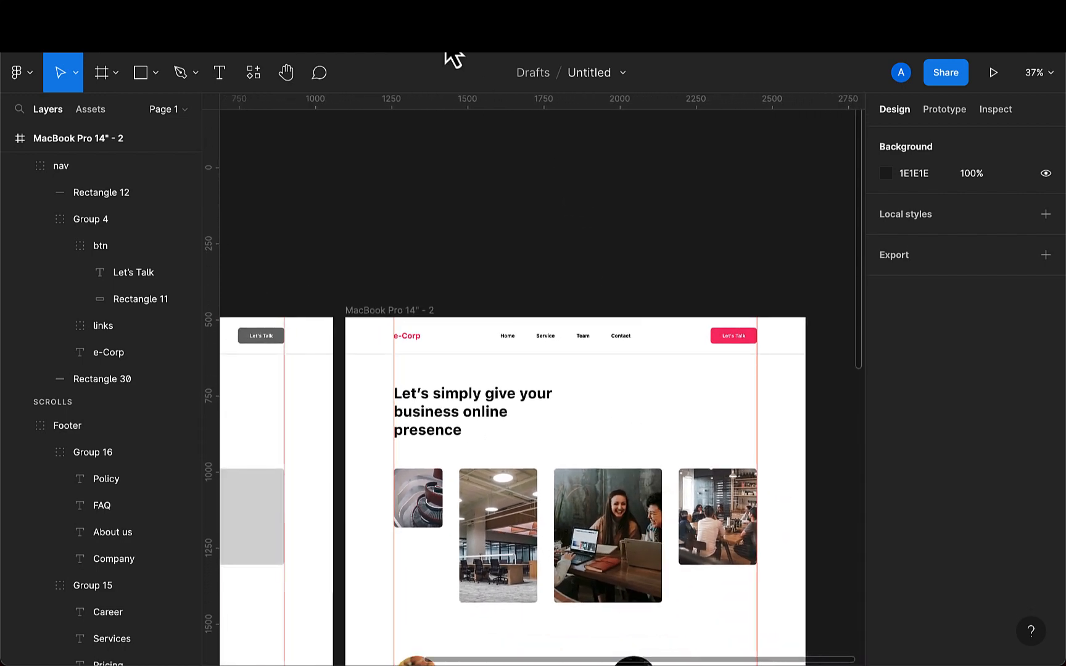
key(super+alt+Return)
scroll(484, 251, down, 10)
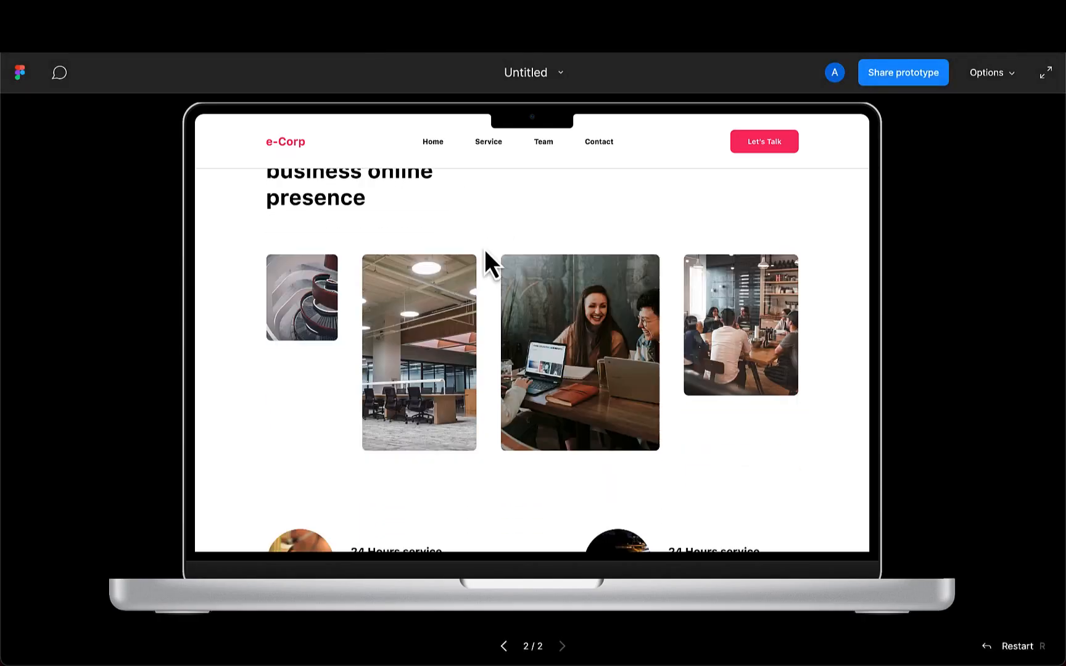
scroll(483, 249, down, 5)
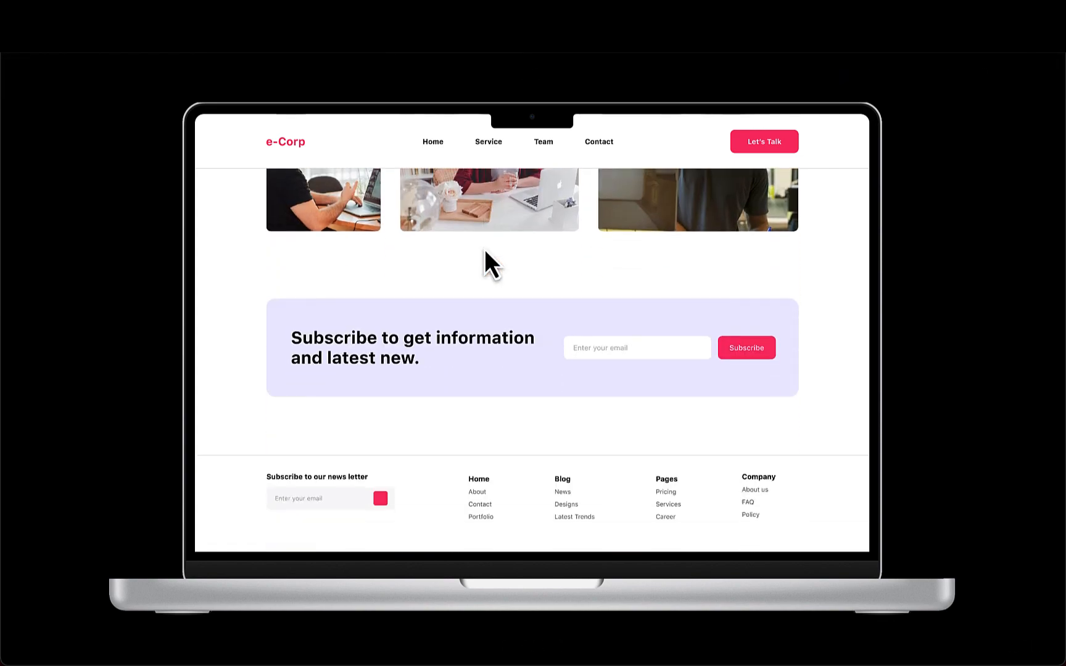
scroll(483, 249, up, 10)
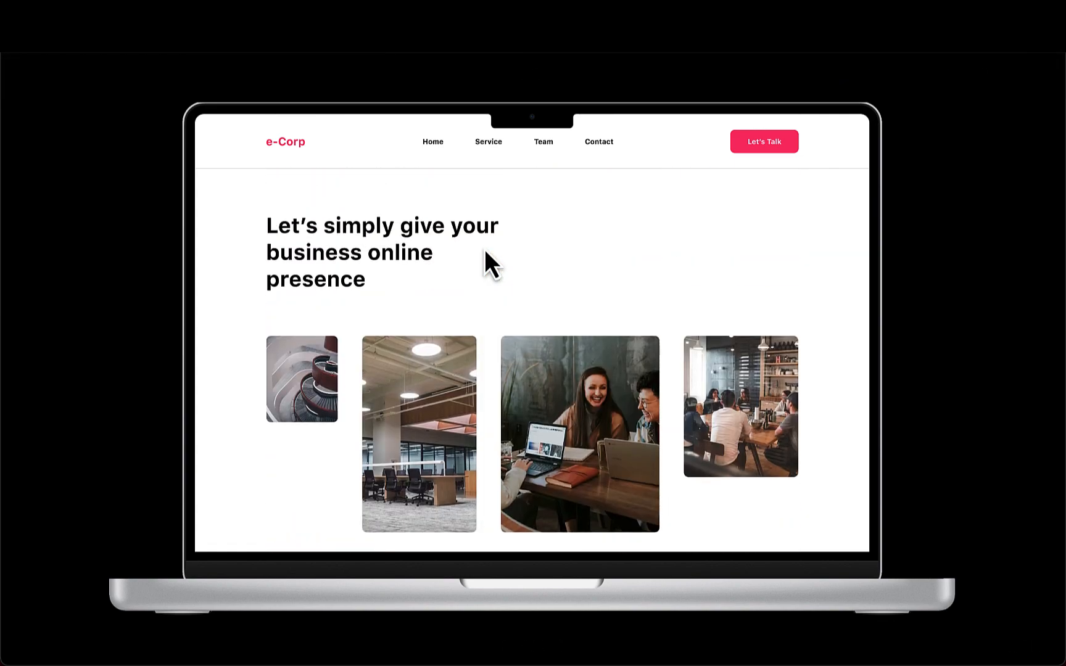
scroll(484, 251, down, 8)
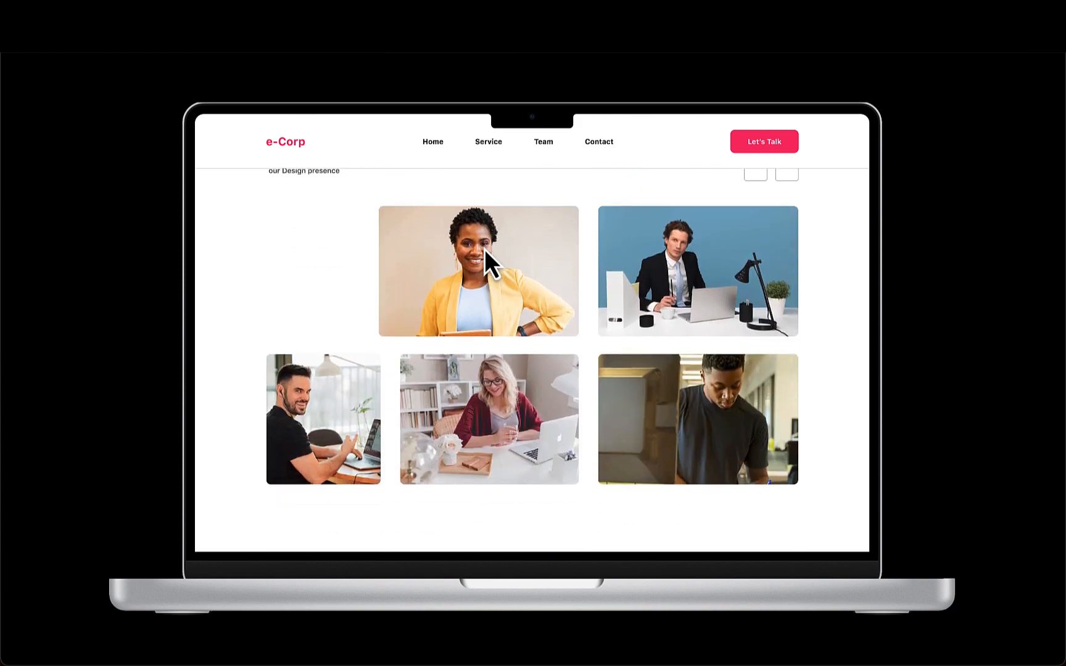
scroll(484, 250, down, 5)
scroll(484, 249, up, 10)
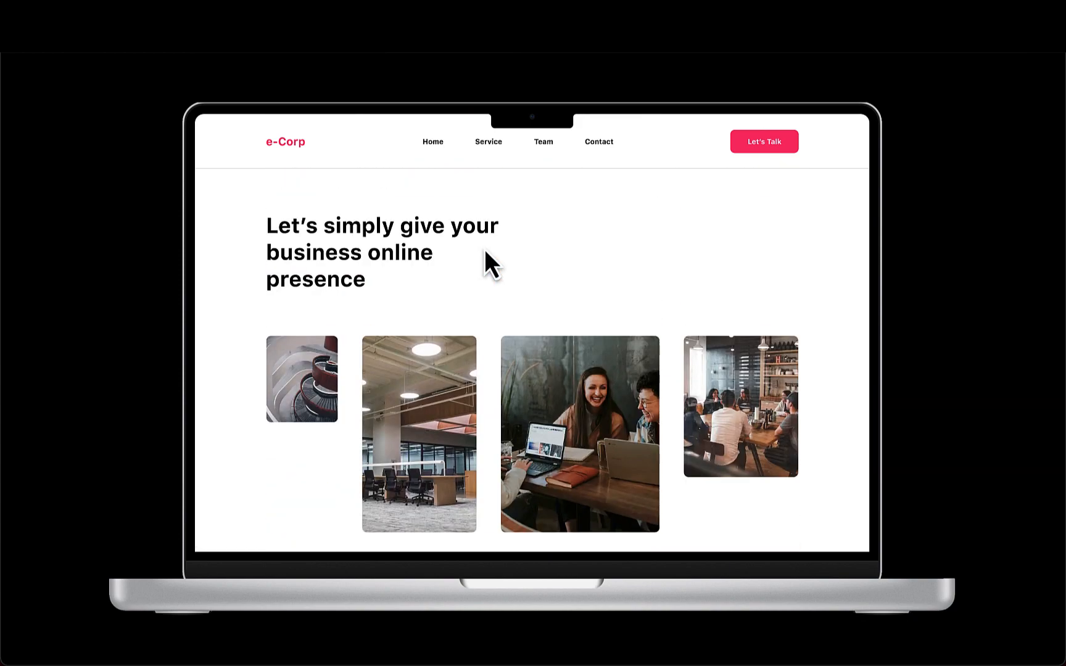
- Link the Service navigation text to scroll to the Service section on click
scroll(484, 251, down, 5)
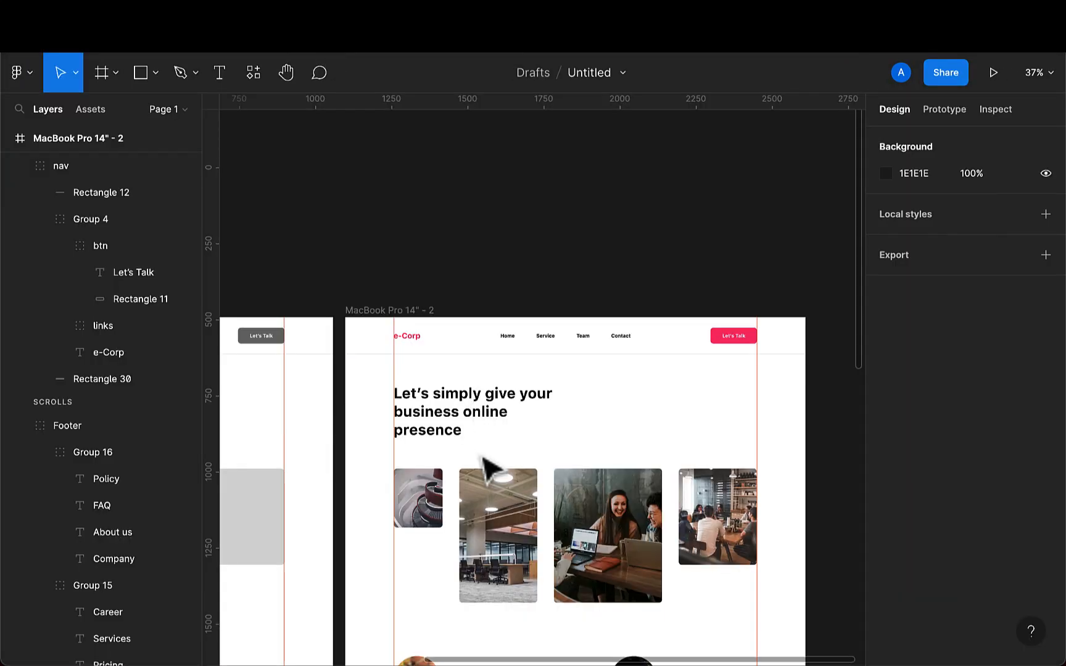
scroll(483, 457, down, 2)
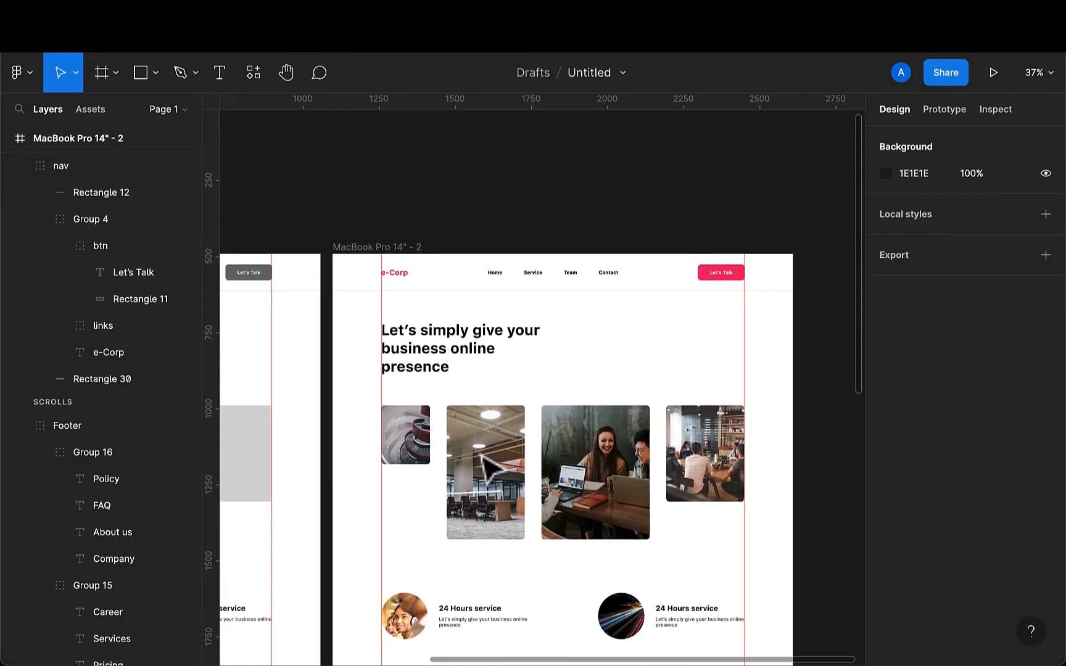
scroll(484, 469, down, 1)
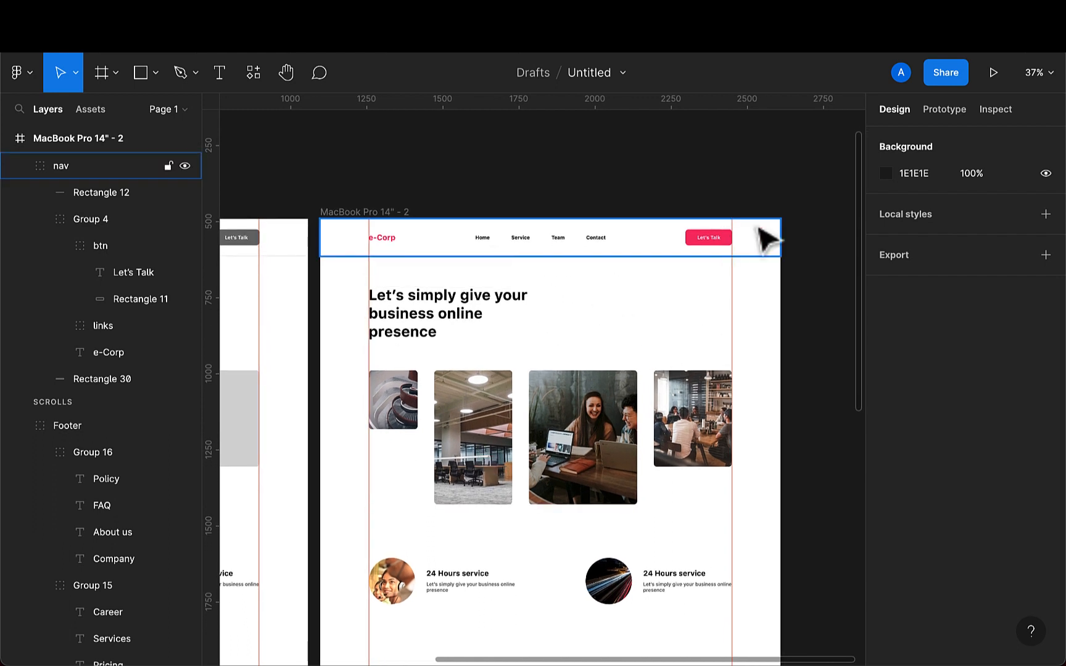
click(949, 111)
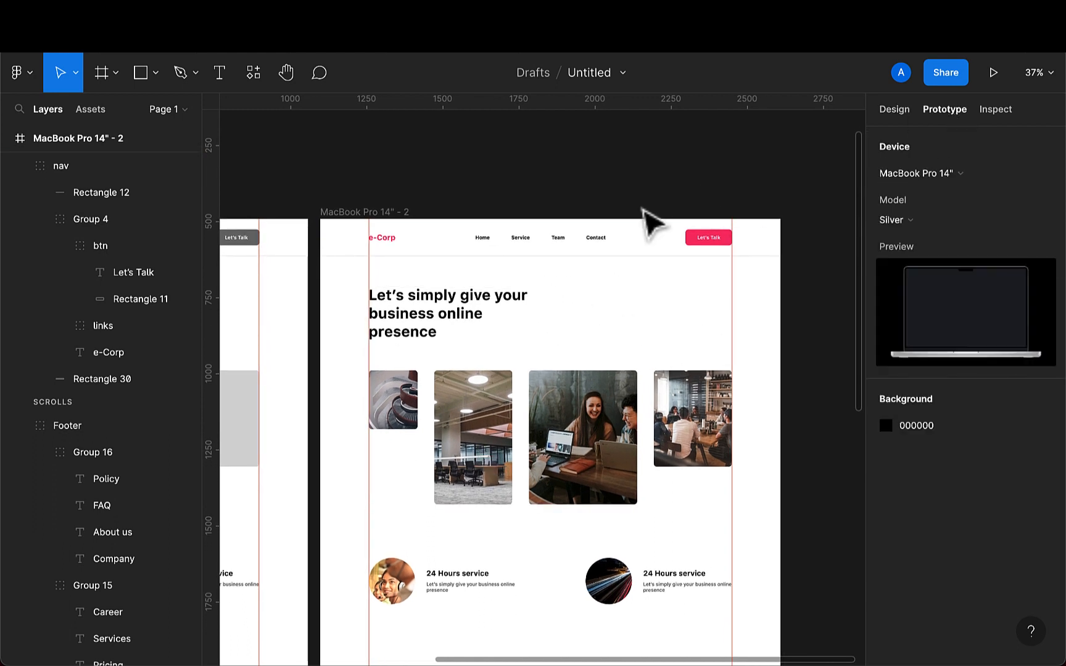
click(541, 248)
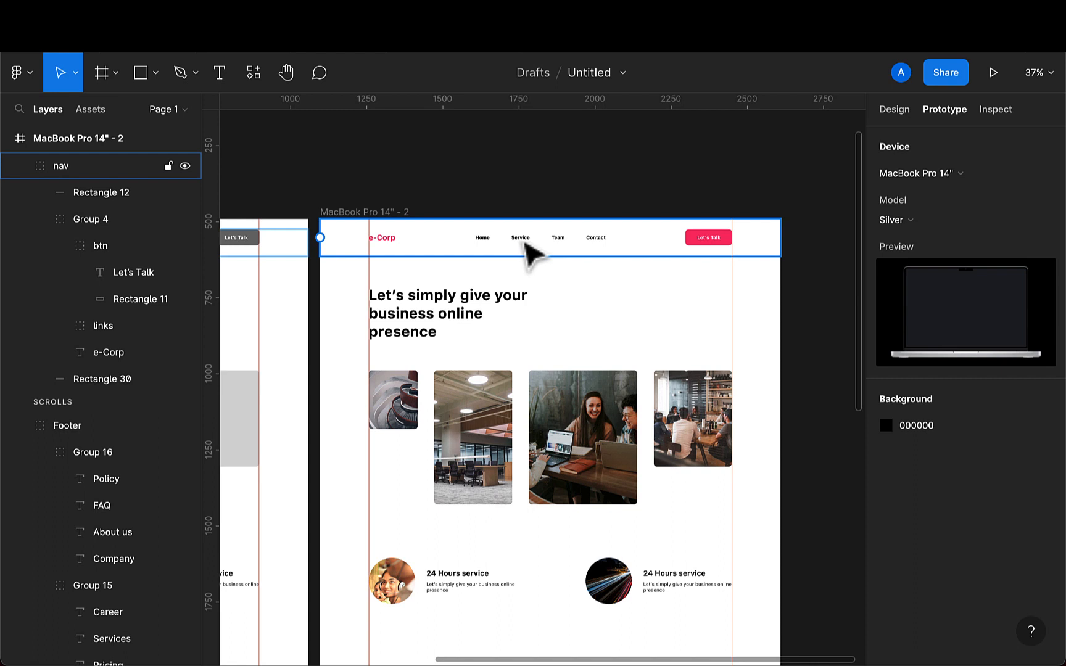
double_click(528, 247)
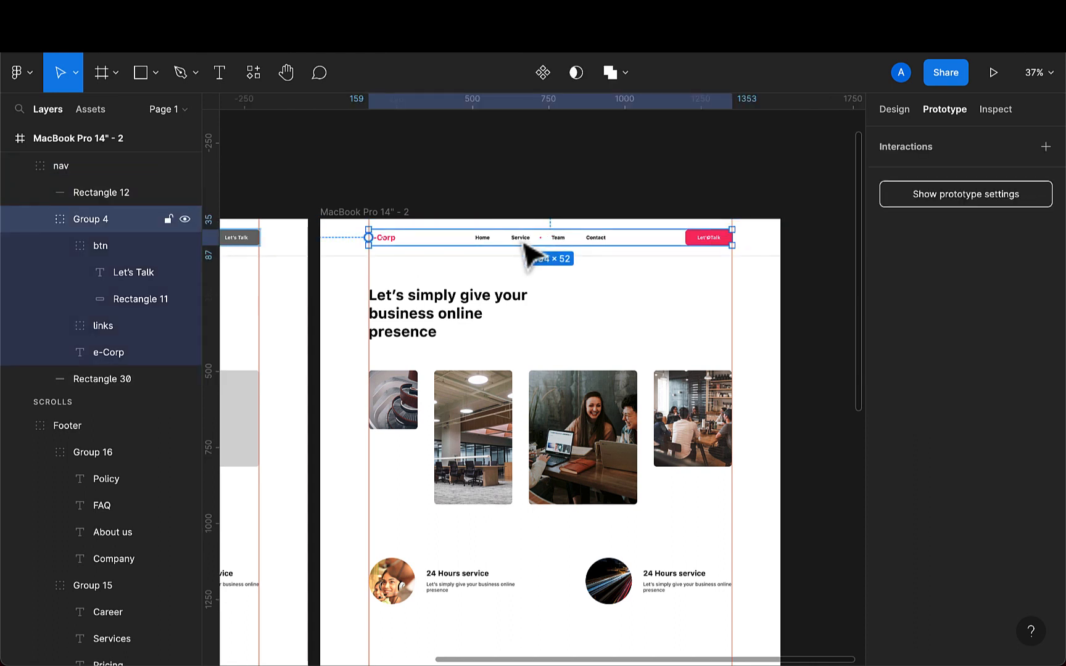
double_click(529, 248)
double_click(526, 248)
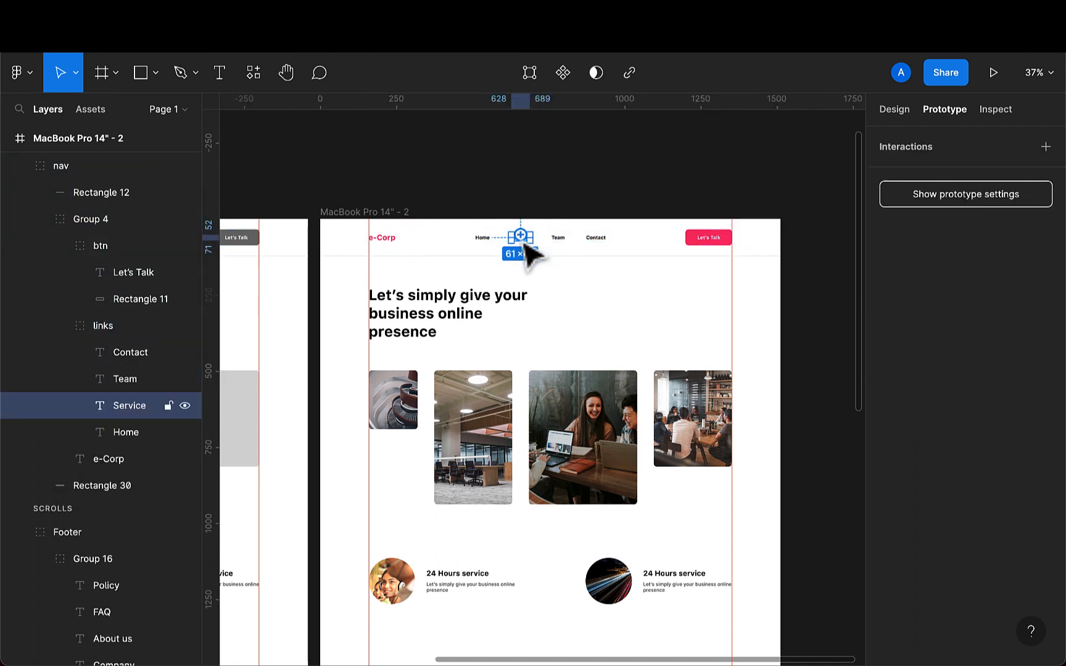
drag(521, 235, 539, 570)
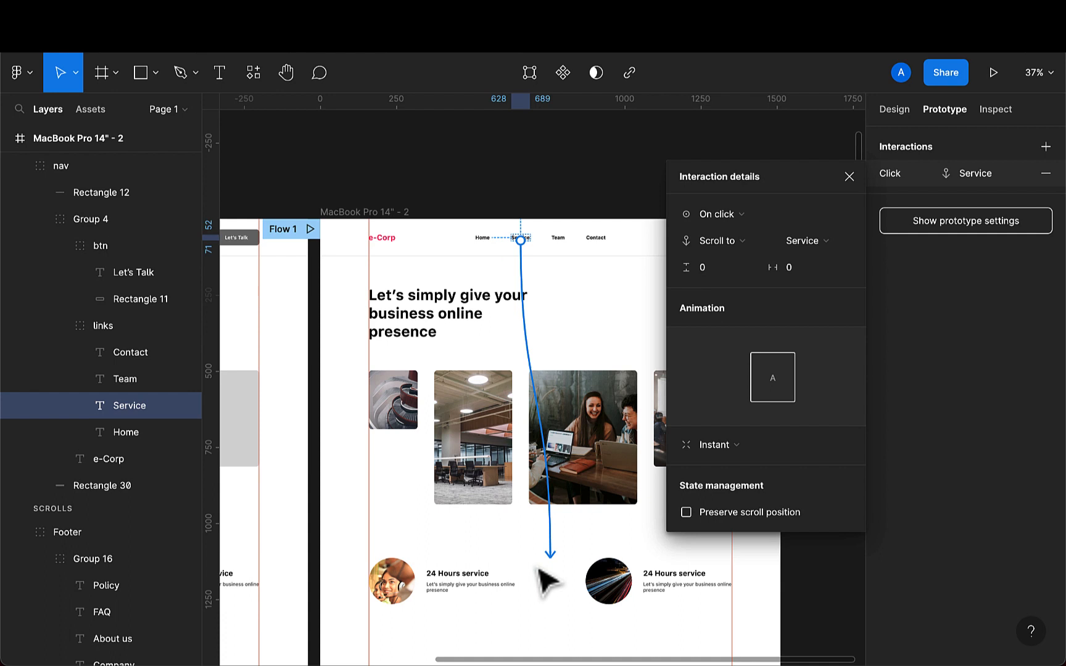
- Set the Service link's animation to Animate with Ease out over 500ms
click(734, 444)
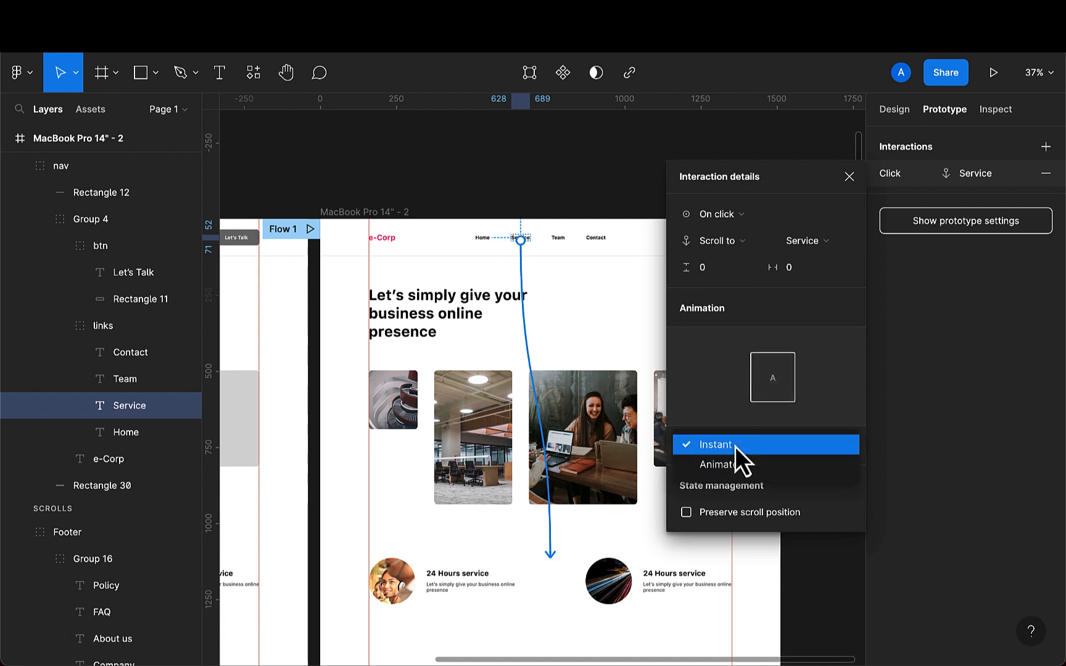
click(737, 461)
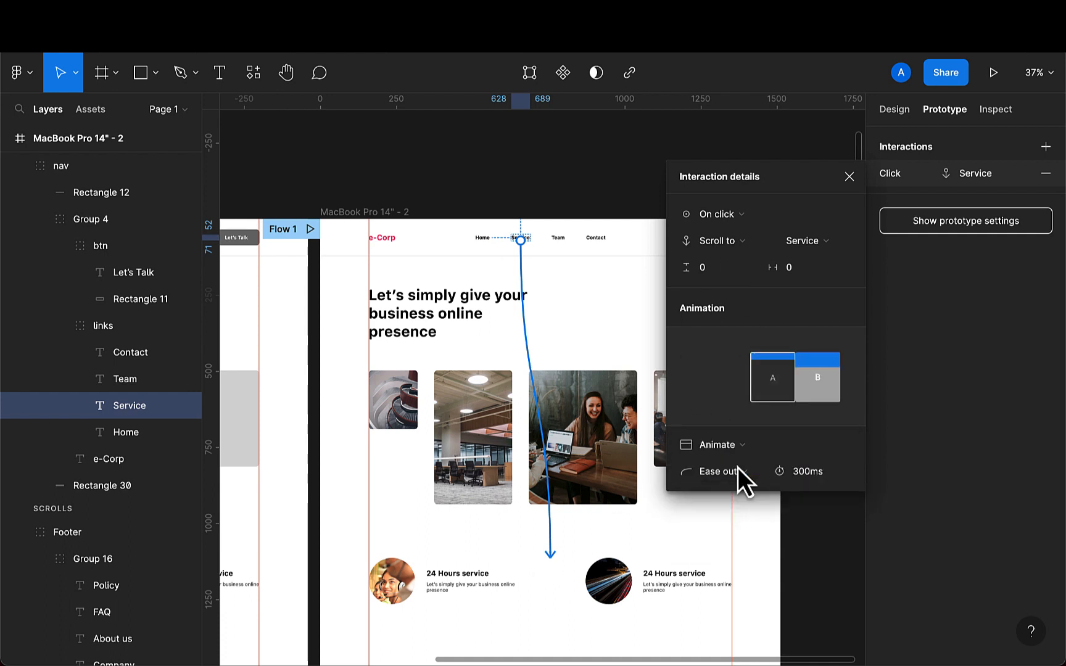
click(804, 477)
click(800, 478)
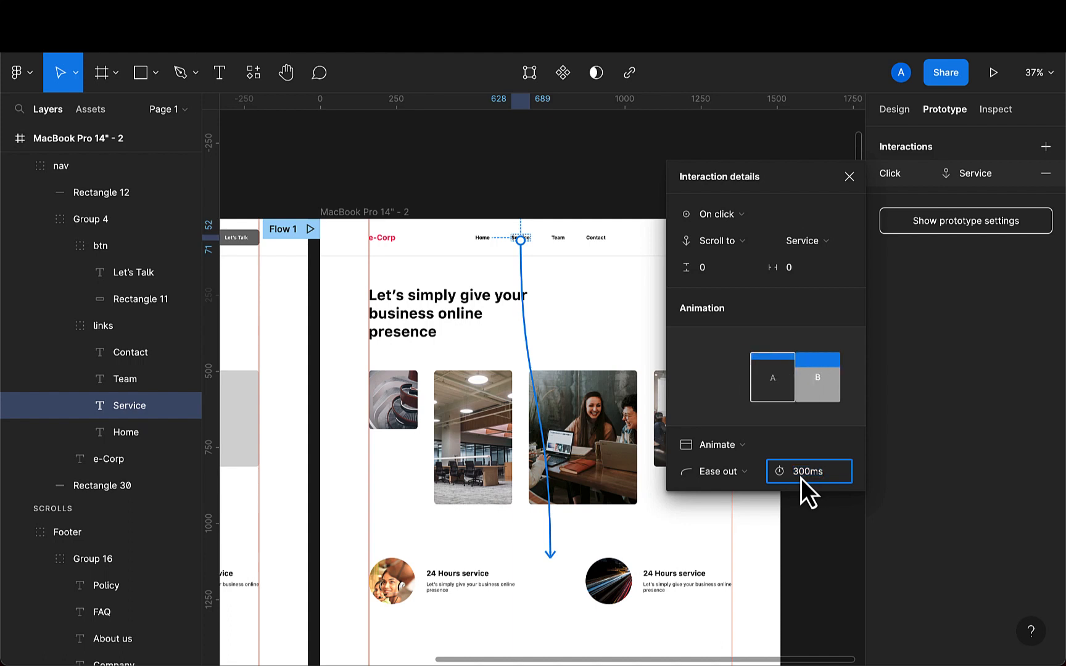
key(BackSpace)
text(5)
key(Return)
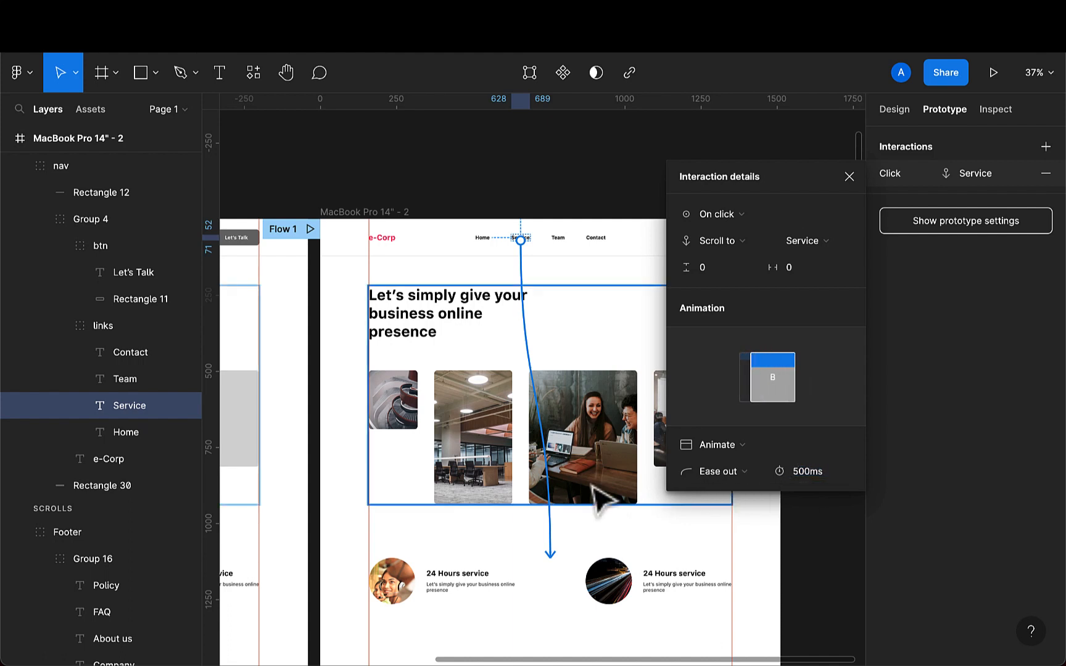
- Link the Team navigation text to scroll to the Our Team section
scroll(601, 497, down, 2)
click(546, 206)
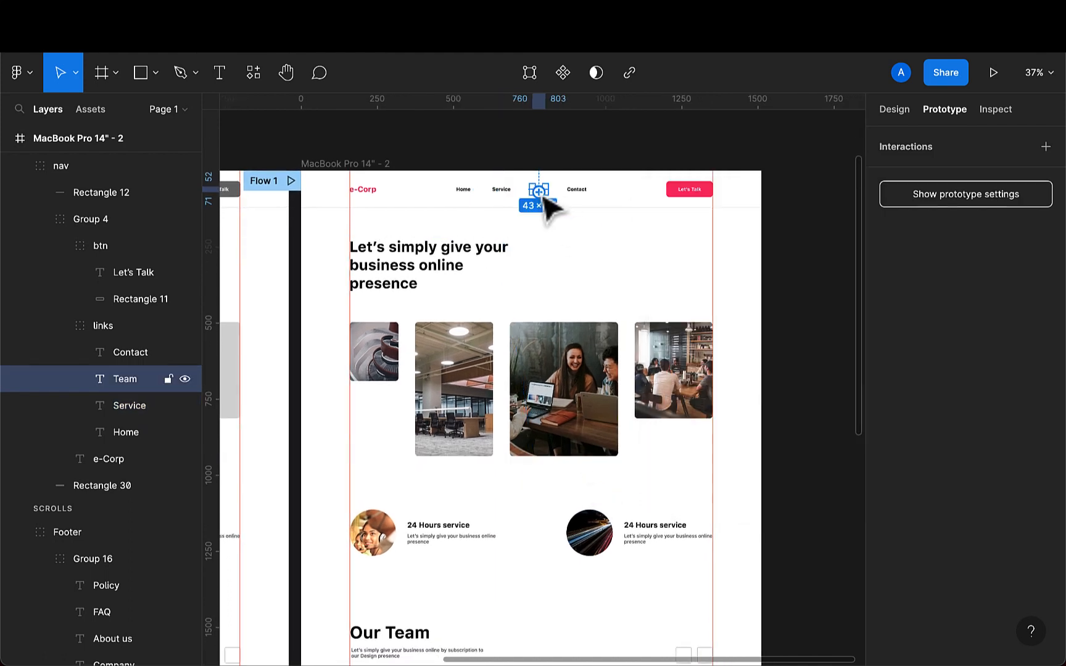
scroll(543, 199, down, 3)
drag(539, 191, 545, 528)
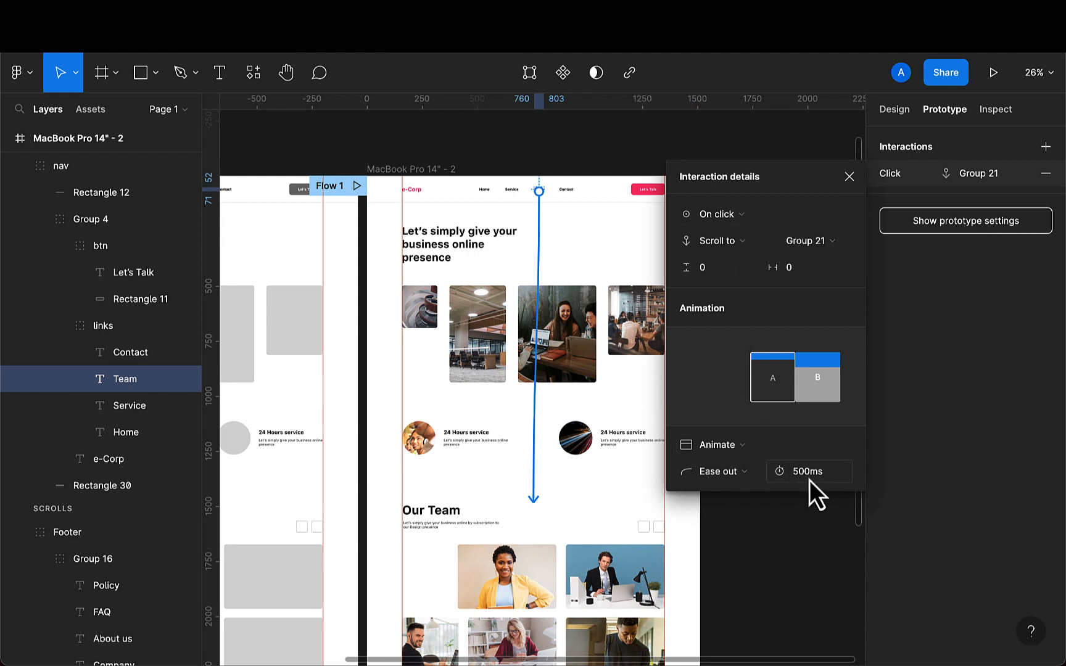
click(849, 177)
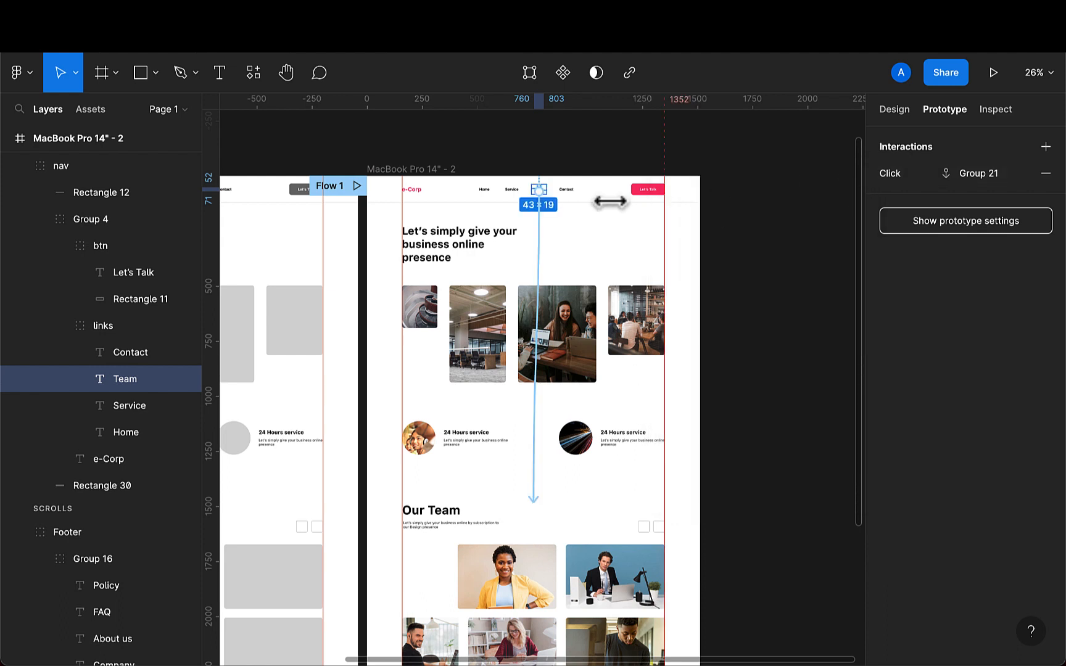
- Link the Contact navigation text to scroll to the subscribe banner
click(569, 194)
drag(565, 192, 530, 557)
scroll(580, 448, down, 5)
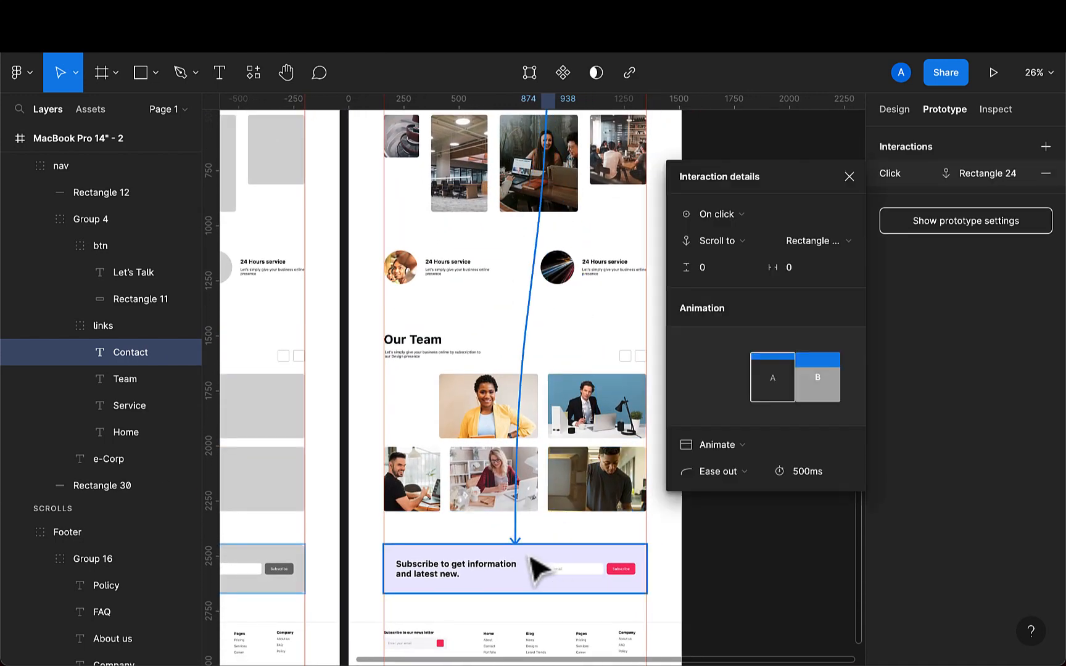
- Link the Home navigation text to scroll back to the top of the page
scroll(518, 370, up, 5)
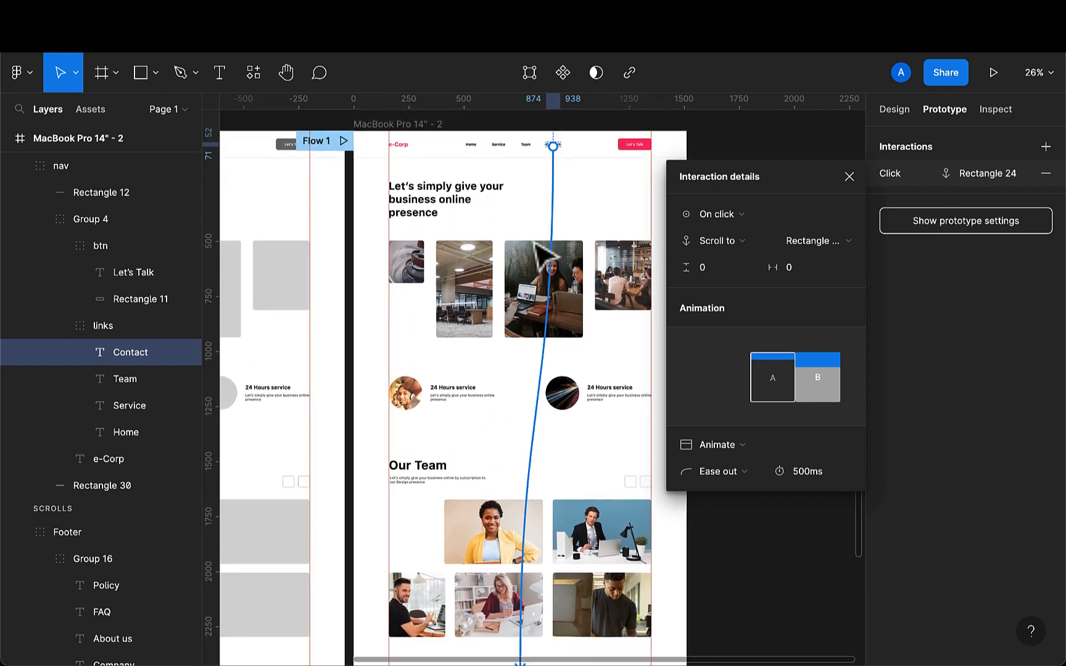
click(479, 196)
scroll(487, 200, up, 3)
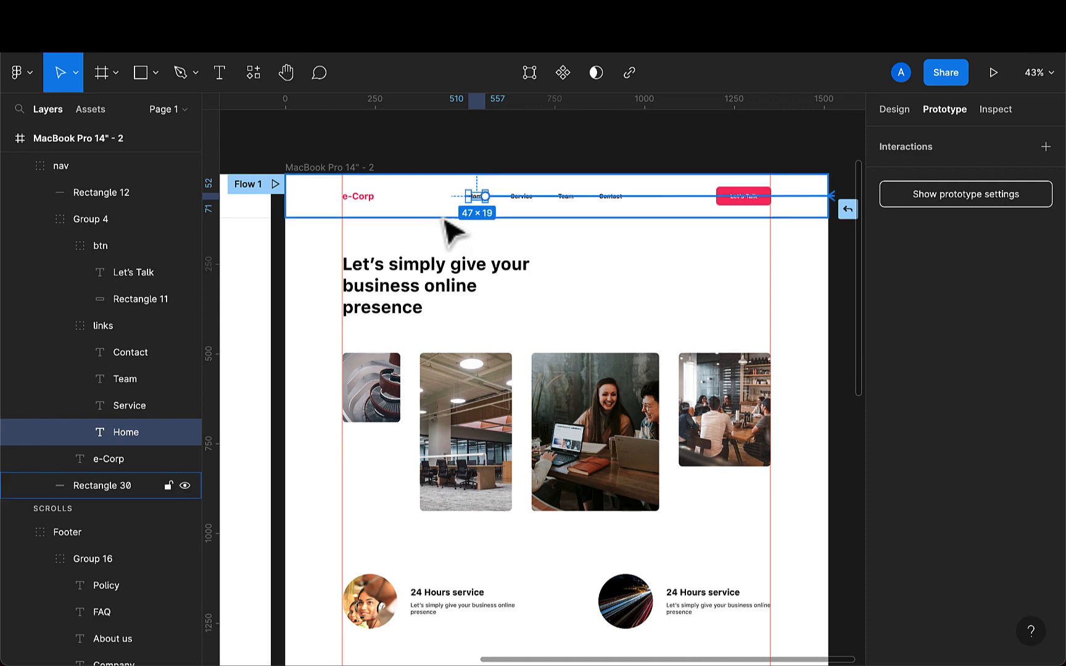
drag(445, 220, 445, 221)
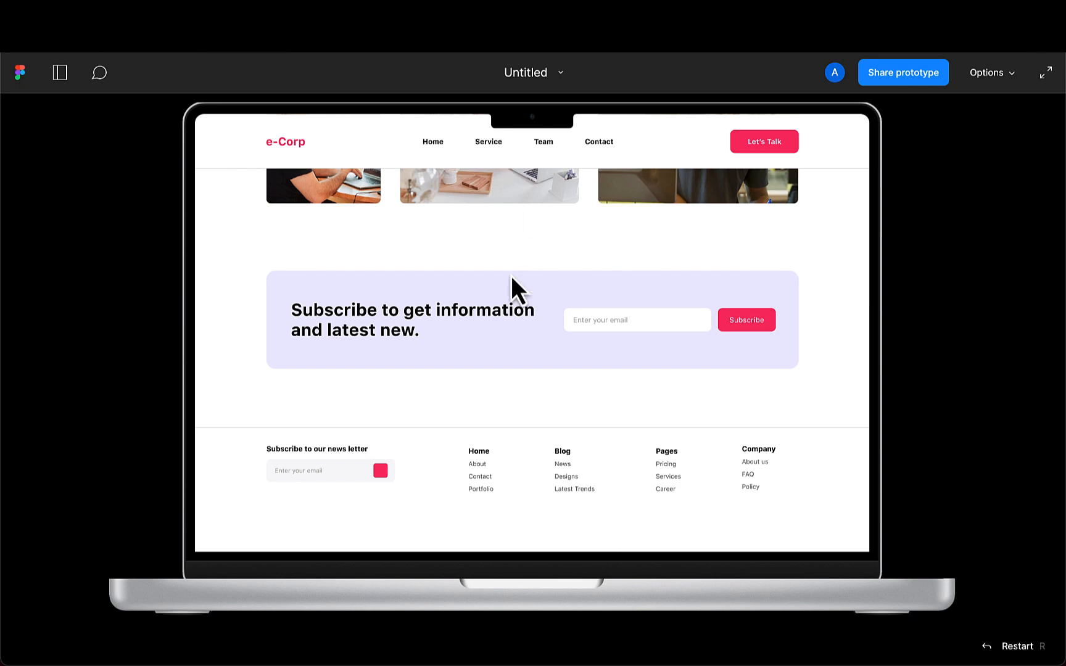
- Preview the prototype and test each navigation link's scrolling
scroll(510, 276, up, 1)
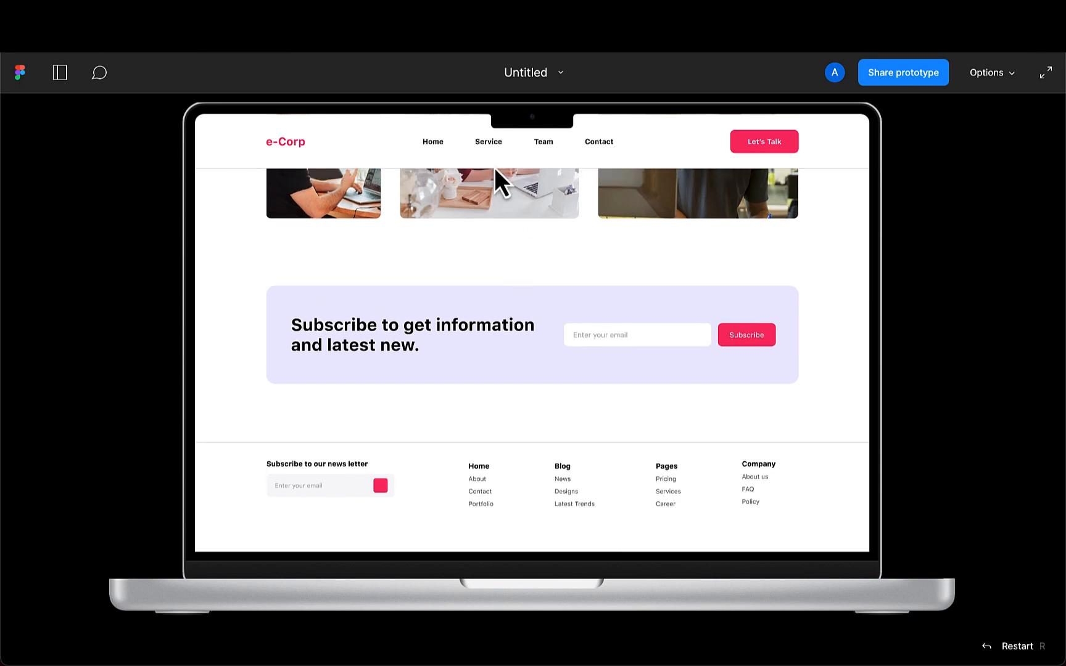
click(433, 148)
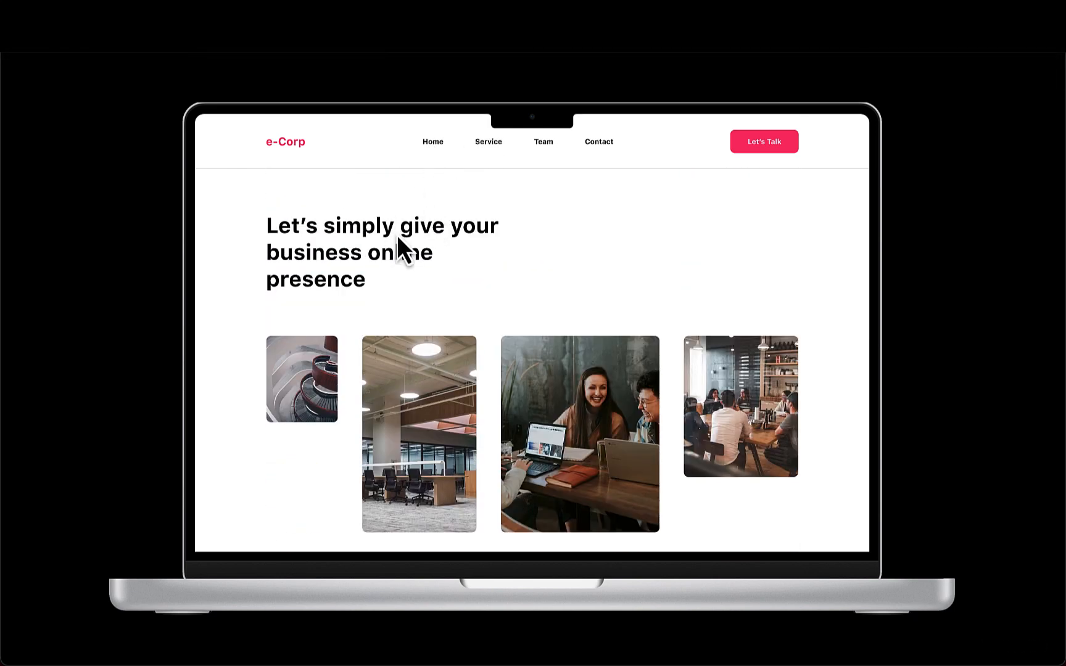
click(490, 148)
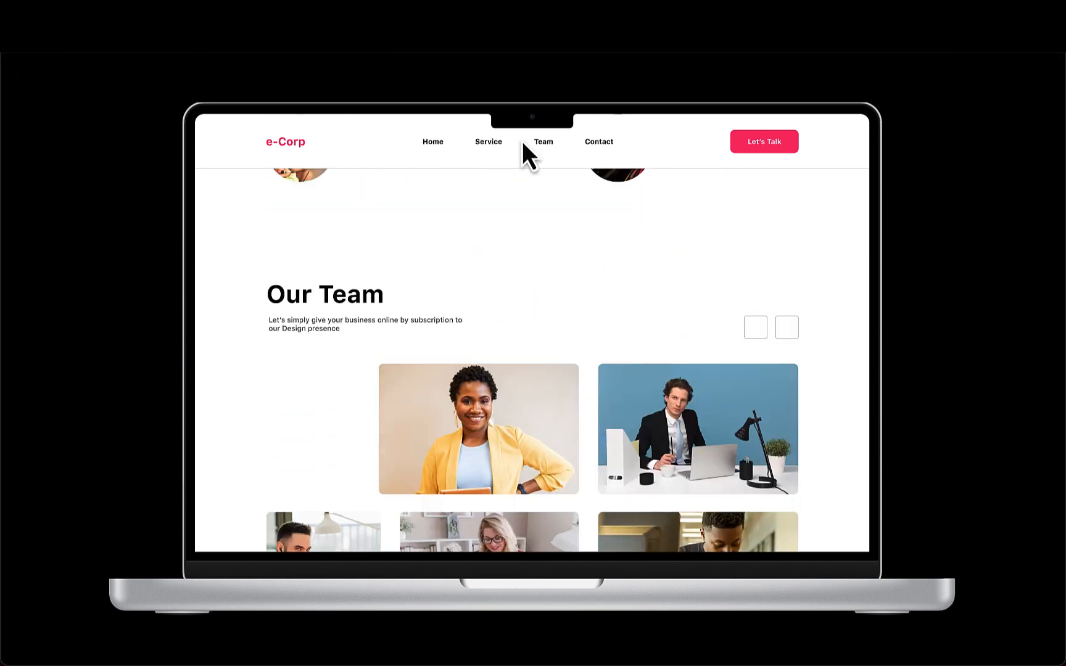
click(543, 143)
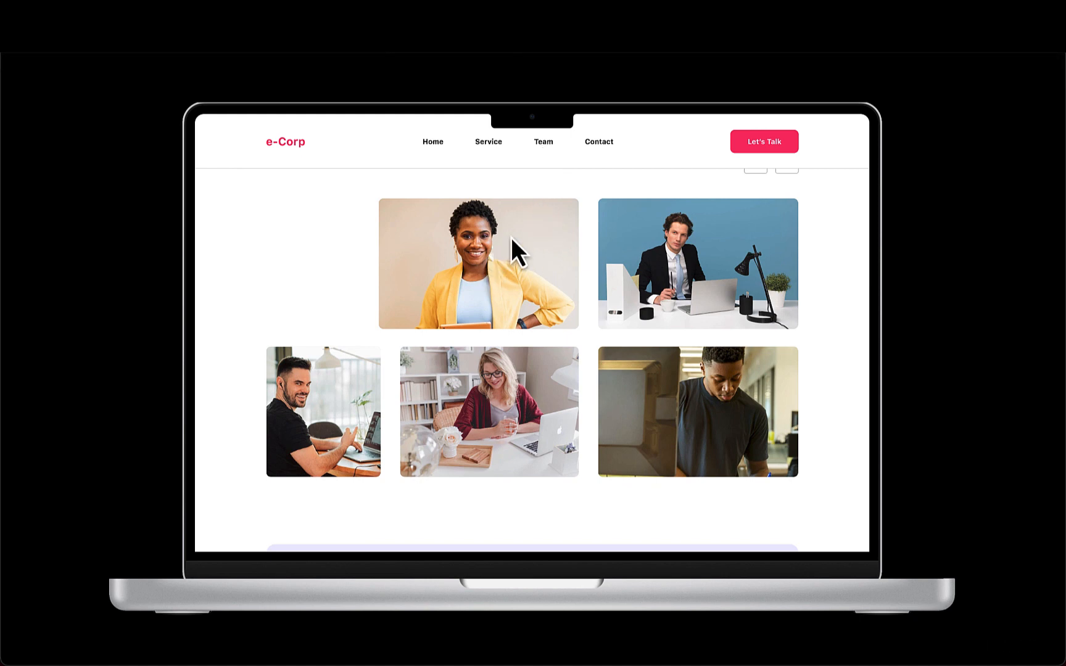
click(599, 144)
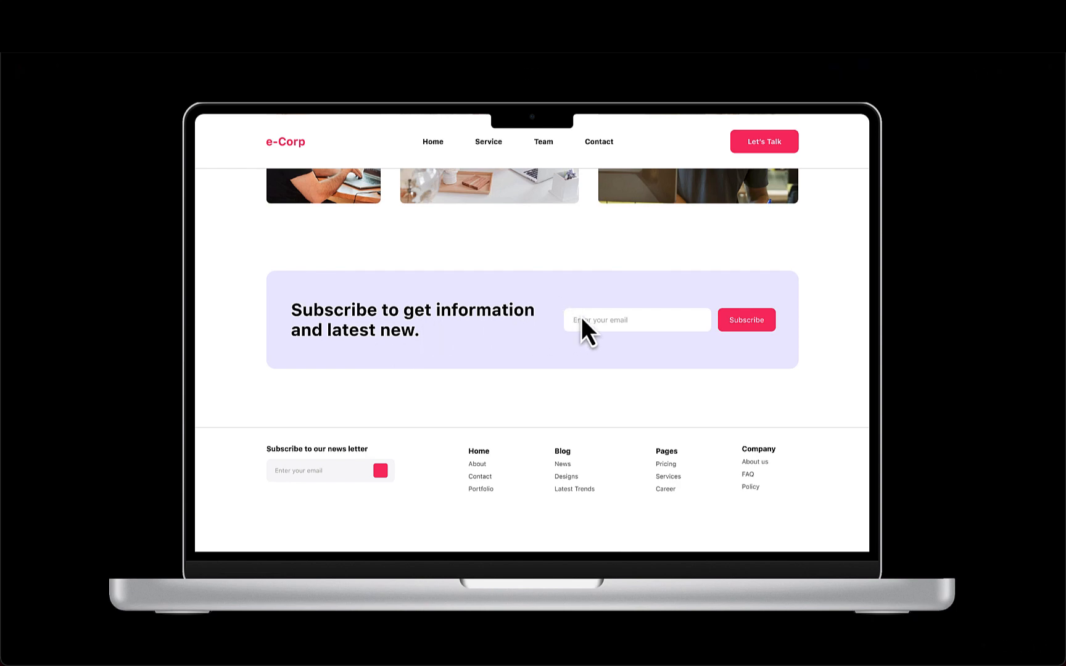
click(426, 144)
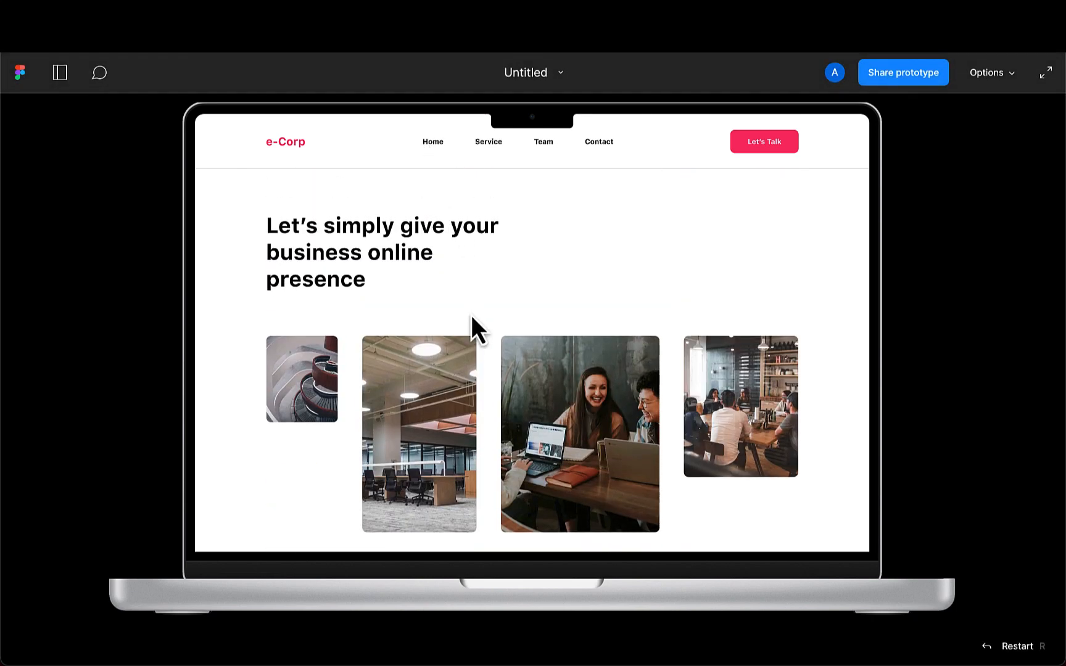
scroll(473, 357, down, 5)
scroll(471, 352, down, 10)
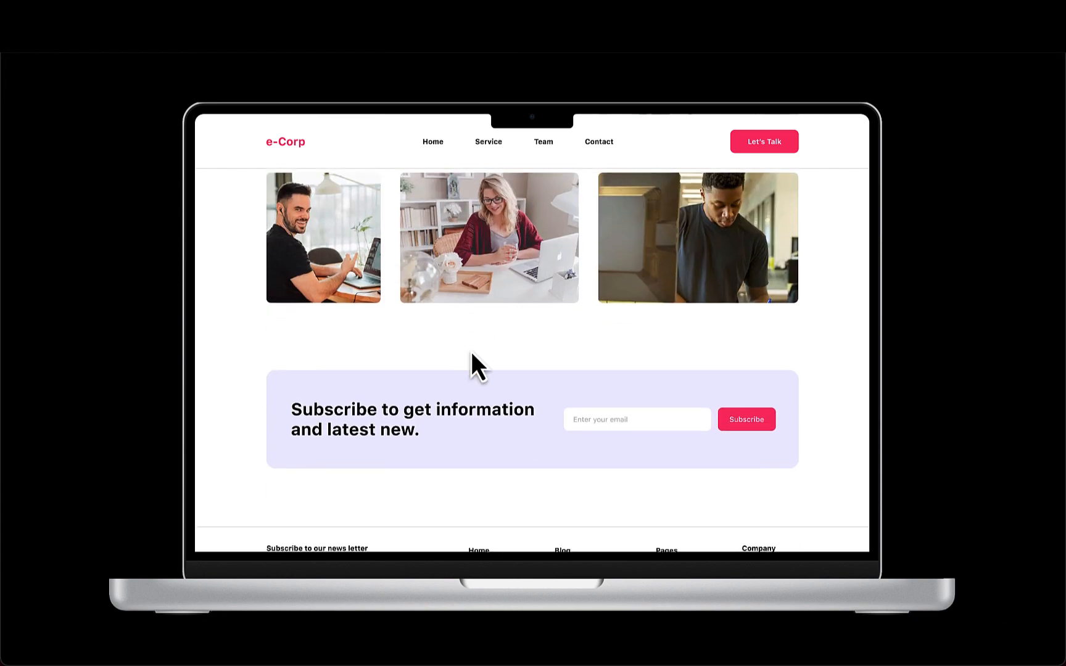
scroll(471, 351, up, 4)
scroll(471, 352, up, 2)
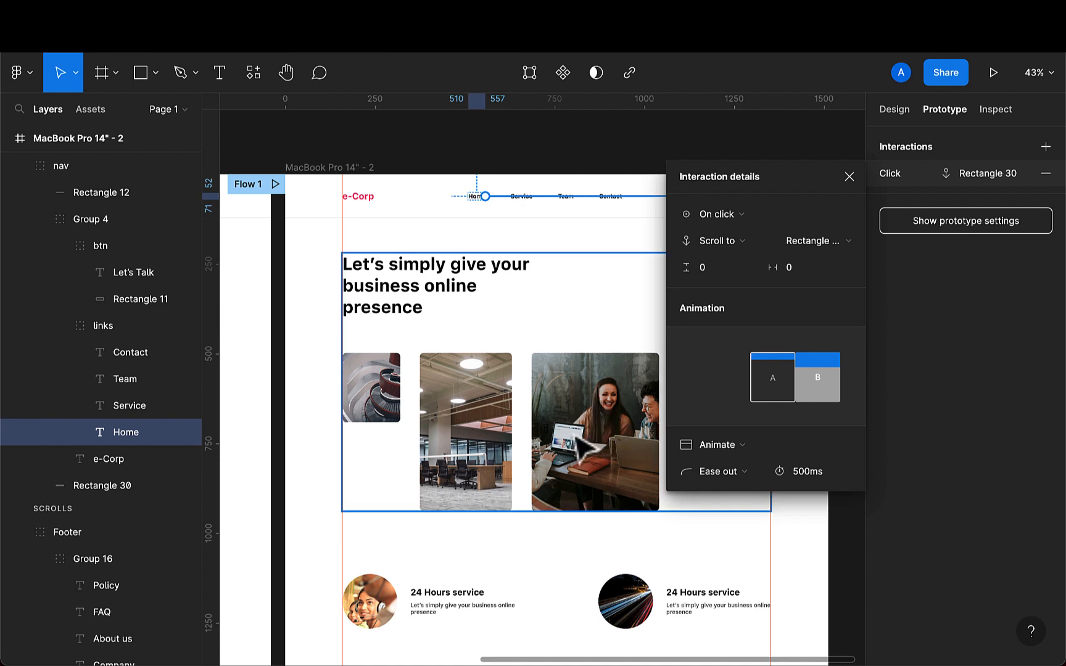
- Open the Iconify plugin, search for greater than, and import a greater-than icon onto the canvas
click(849, 177)
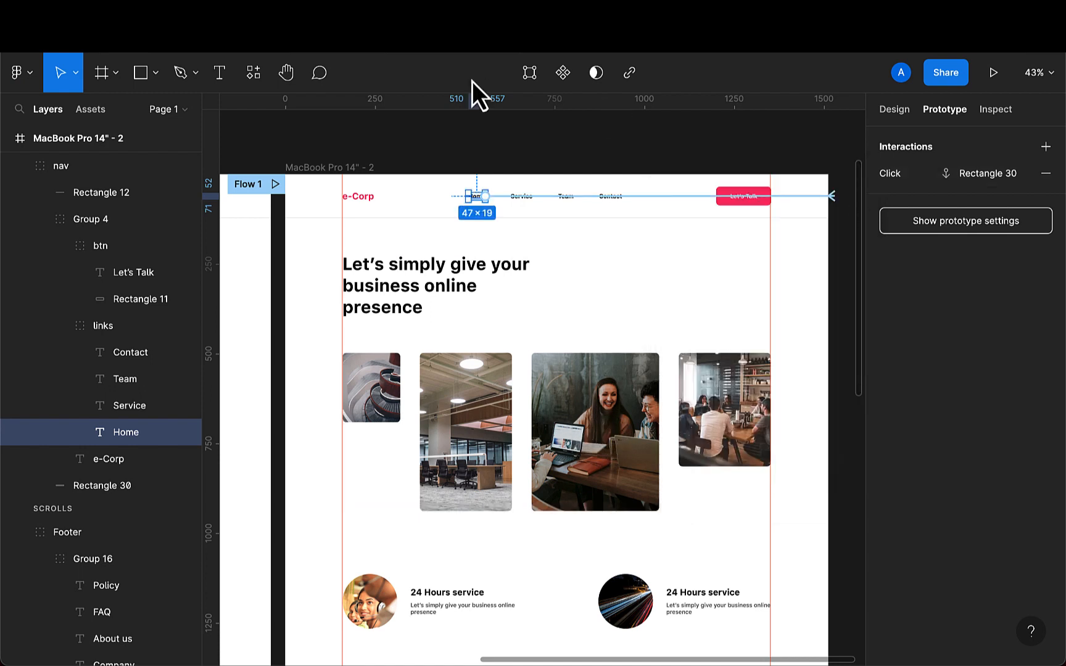
click(253, 78)
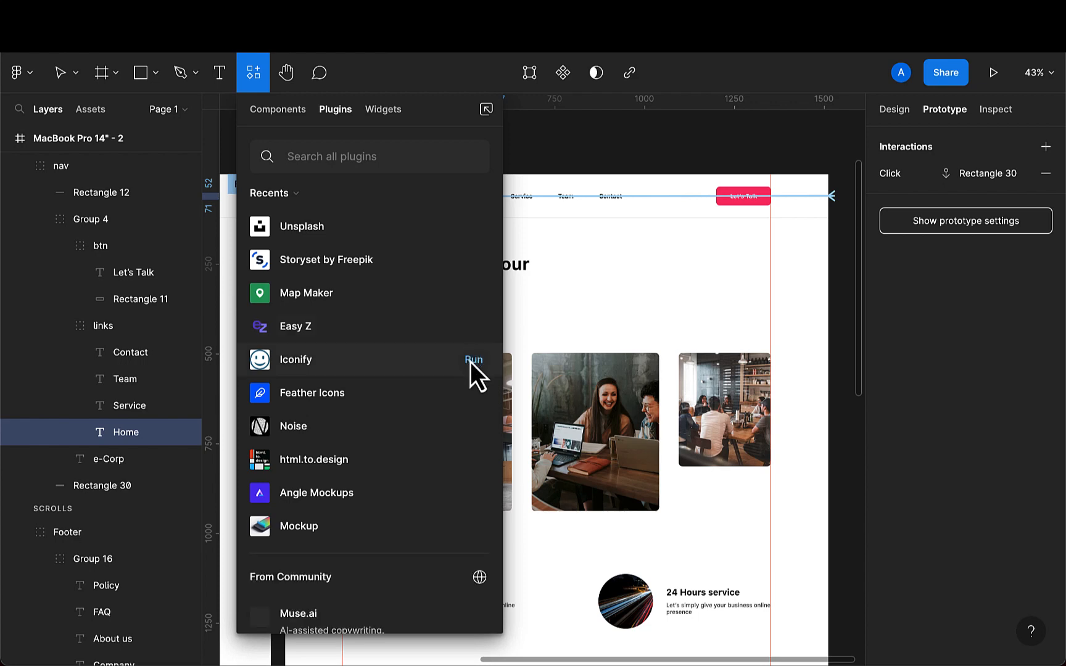
click(472, 359)
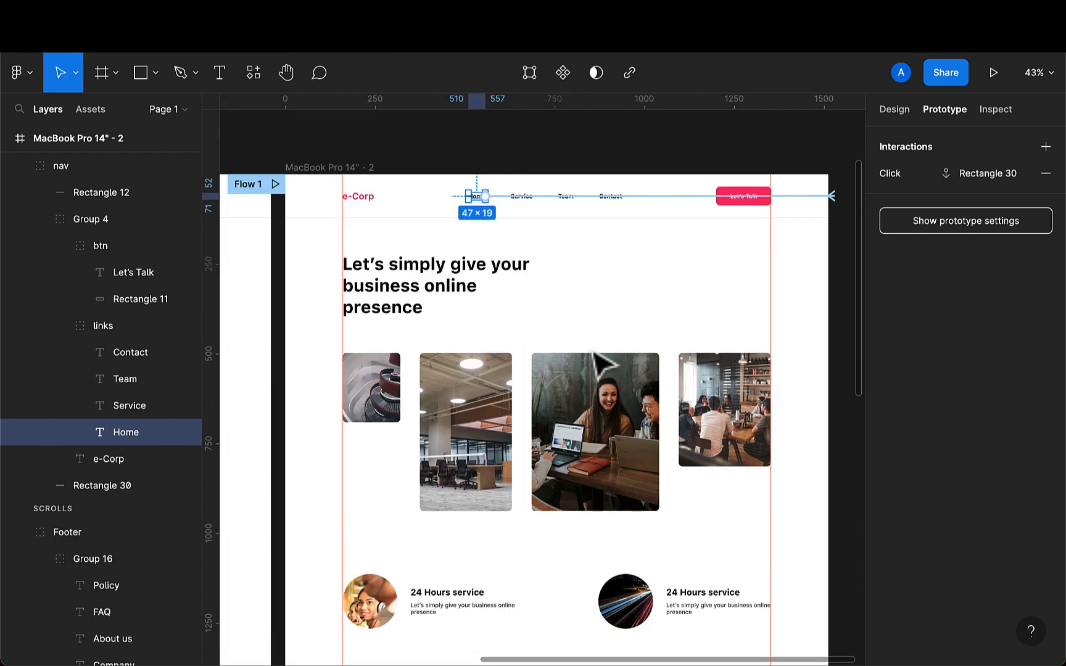
scroll(614, 425, down, 4)
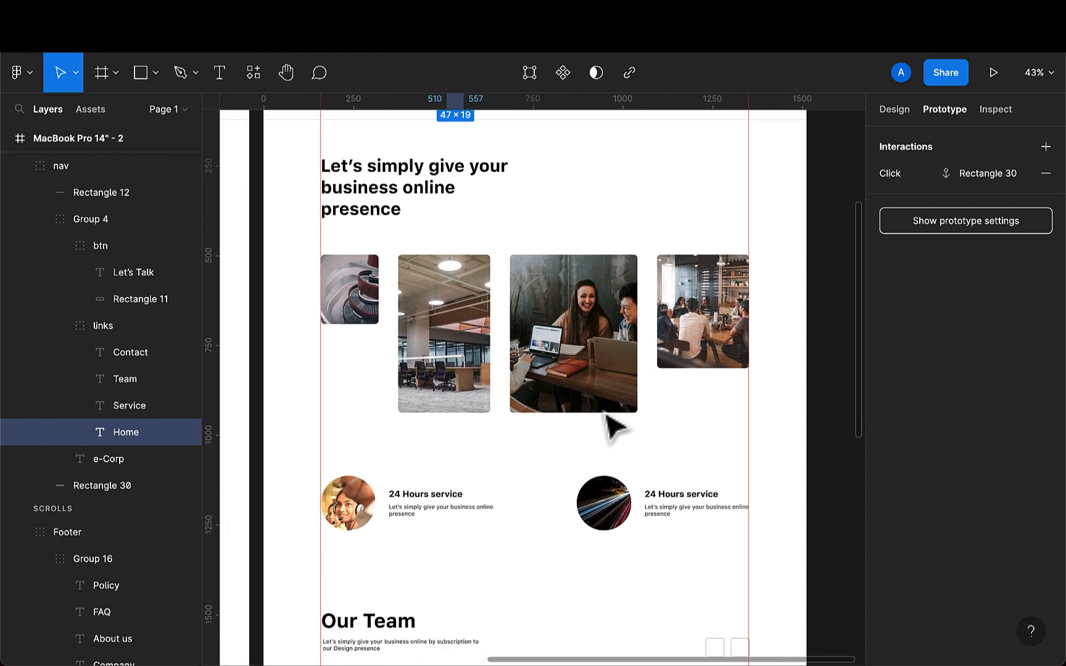
scroll(433, 448, right, 1)
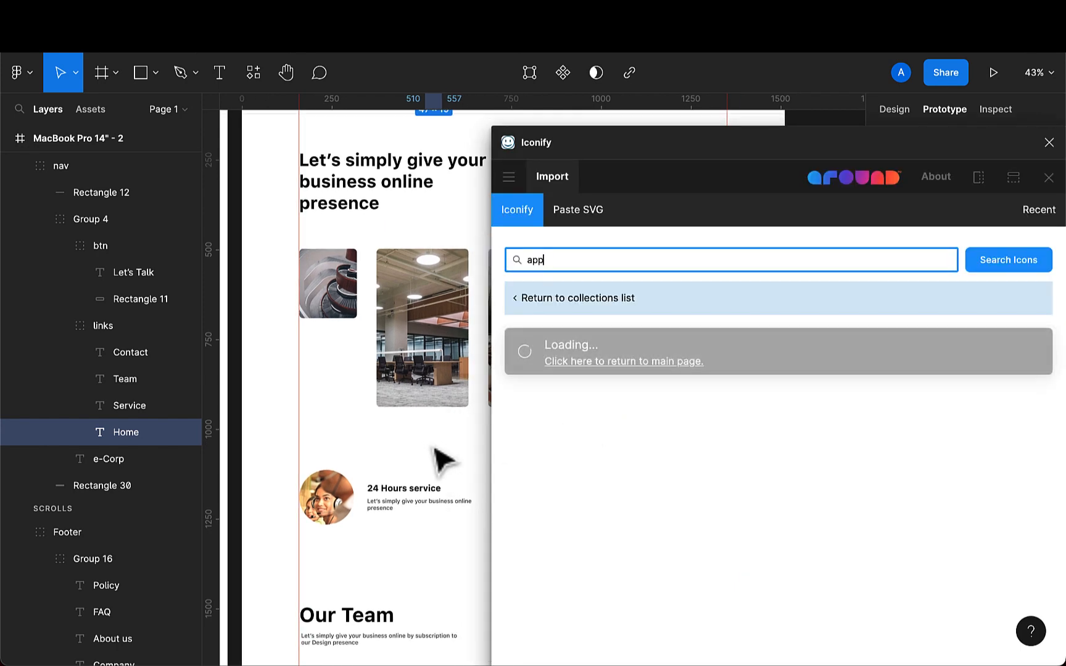
scroll(435, 459, right, 3)
scroll(436, 459, down, 2)
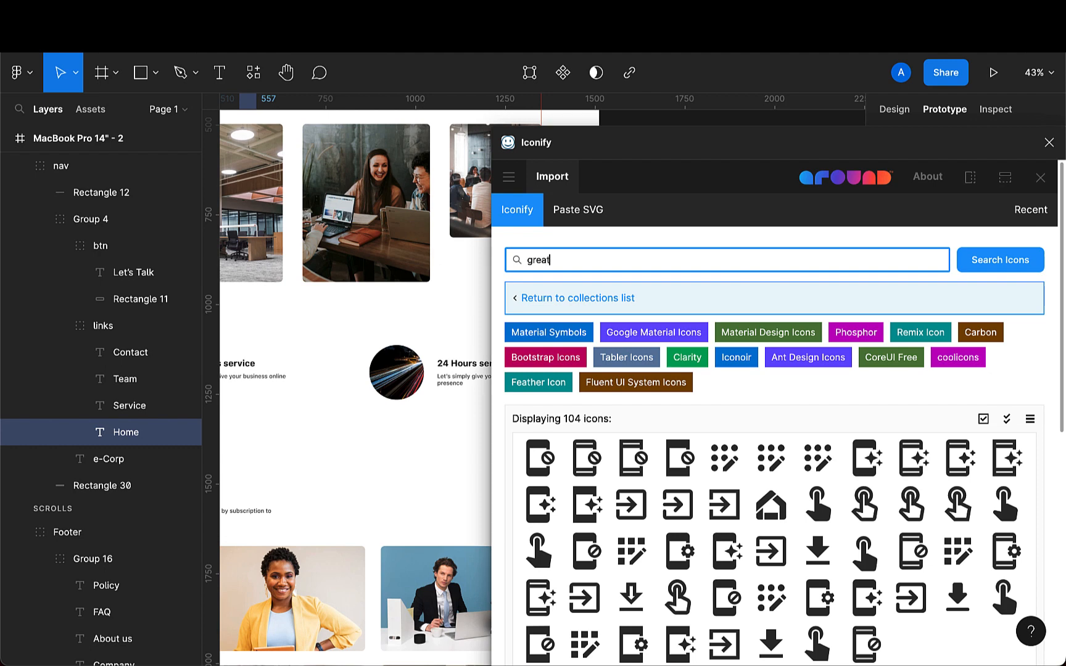
key(Return)
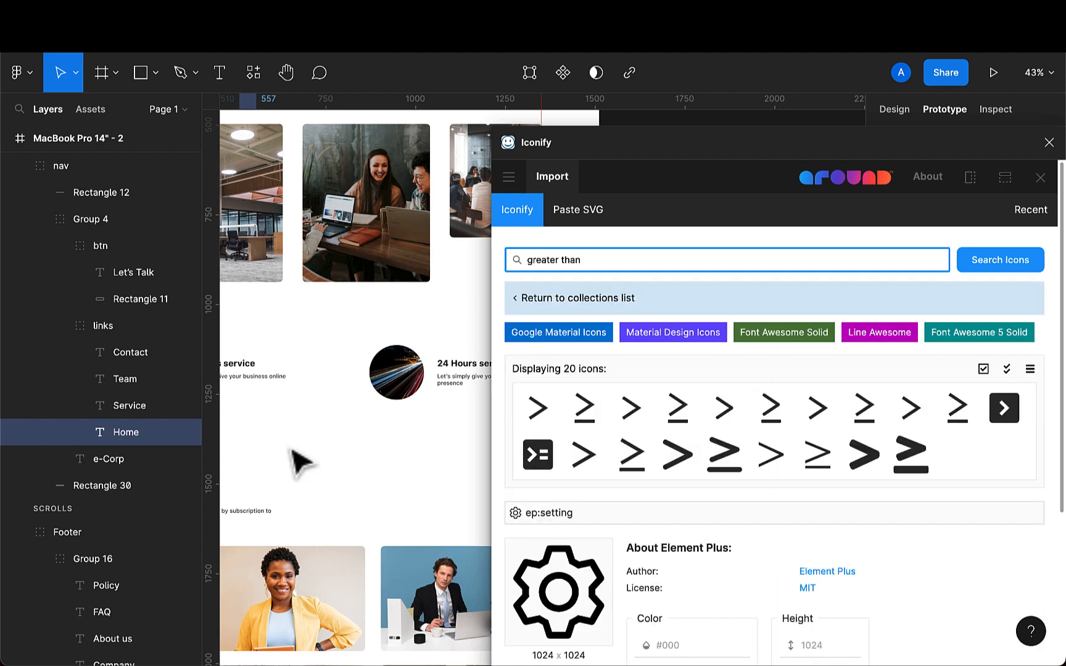
scroll(357, 474, right, 3)
scroll(357, 474, down, 1)
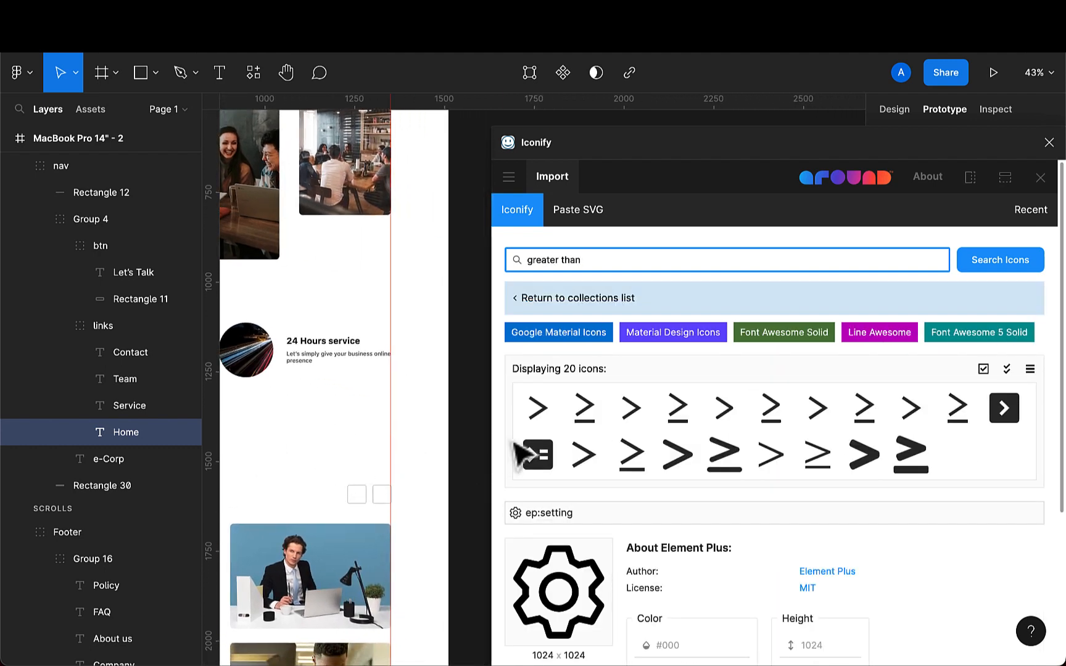
drag(541, 423, 333, 447)
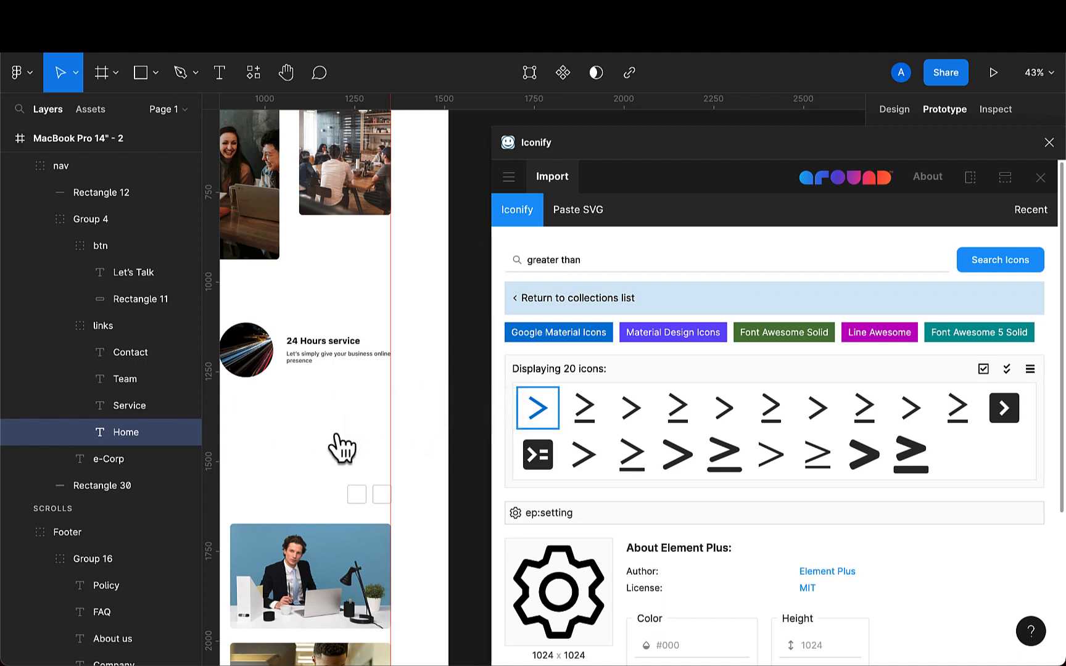
- Search Iconify for arrow, import a right-arrow icon onto the canvas, and close the plugin
drag(603, 259, 504, 267)
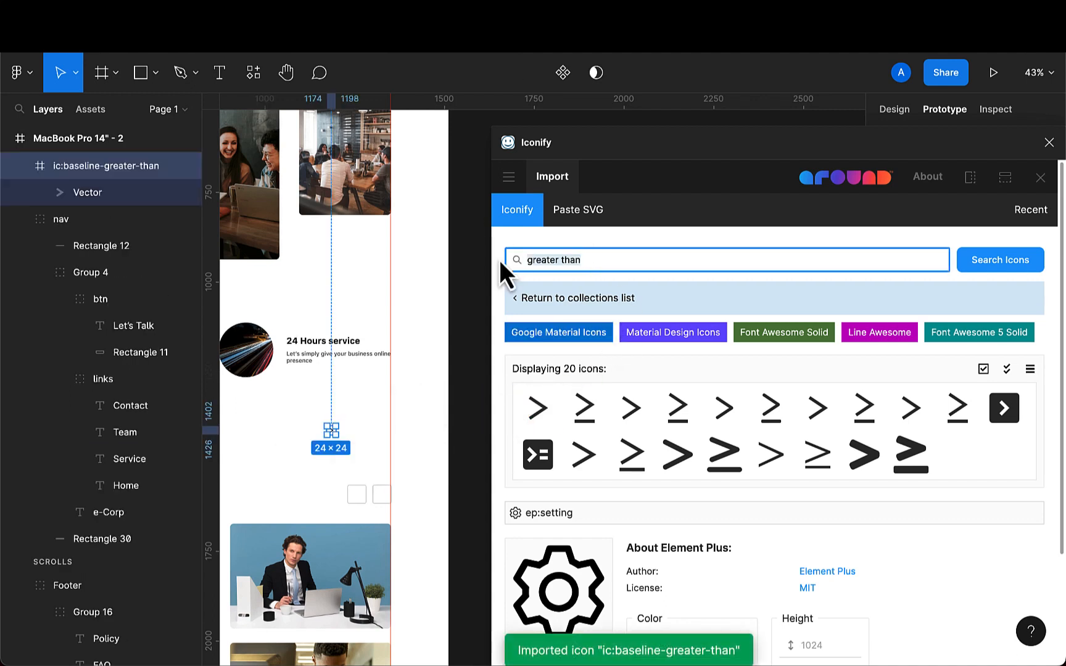
key(BackSpace)
text(arrow)
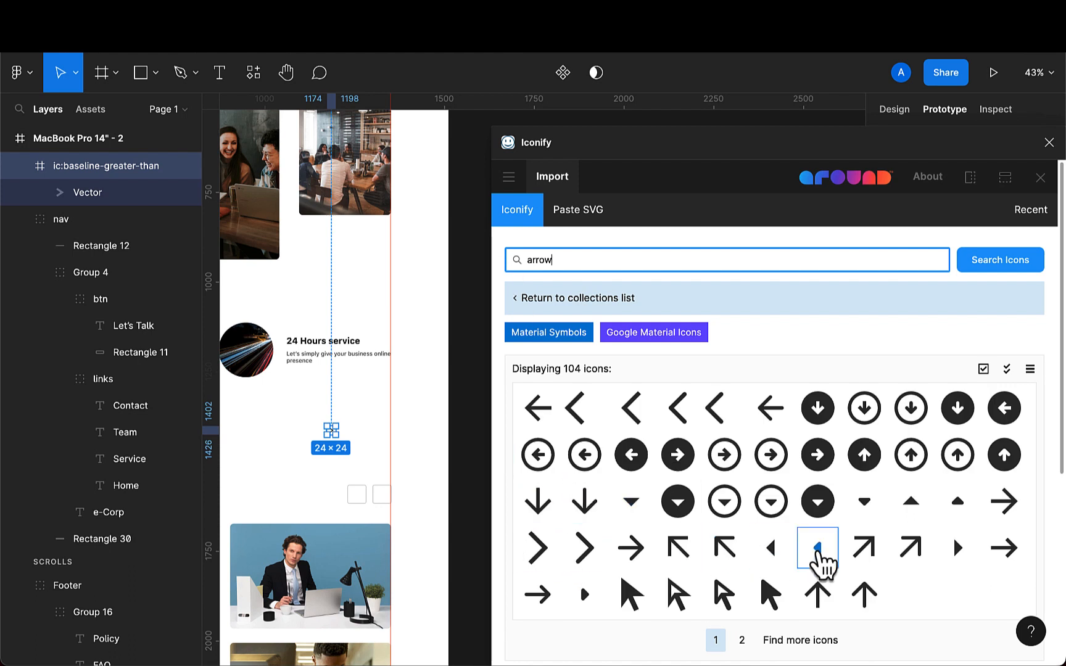
drag(1009, 552, 281, 503)
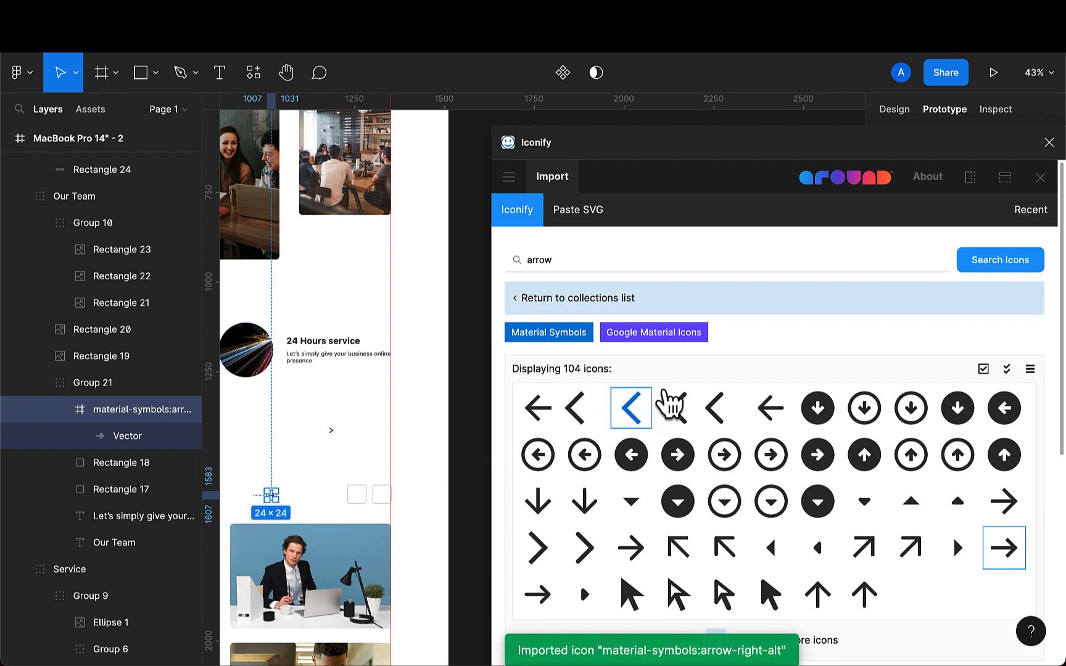
click(1041, 179)
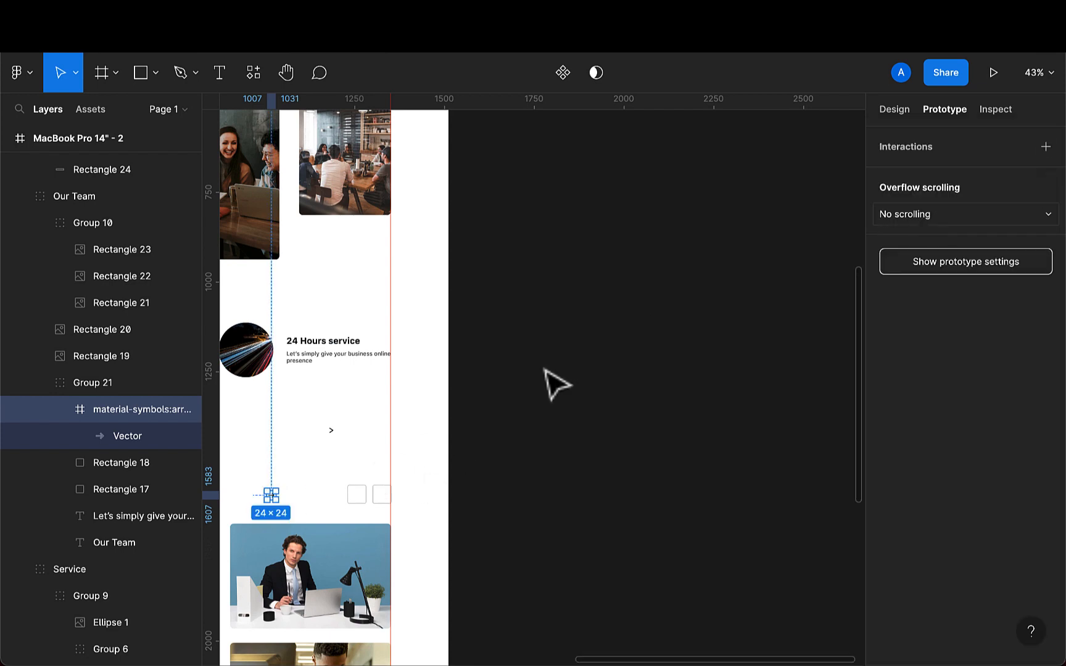
- Resize the greater-than icon proportionally to 14 × 14
scroll(369, 445, up, 5)
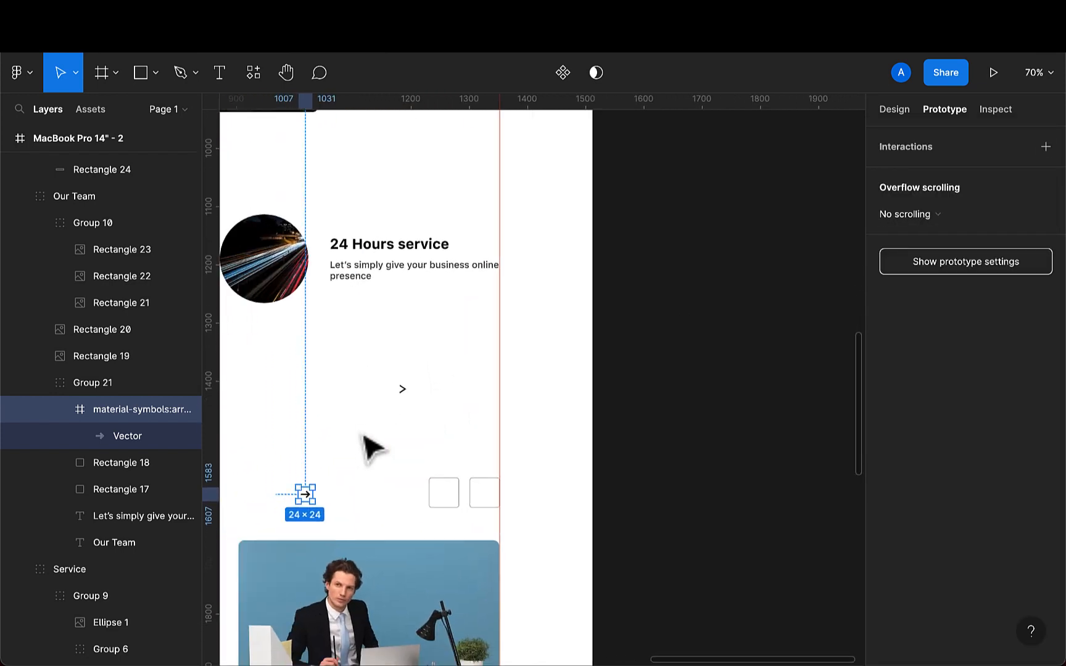
click(405, 395)
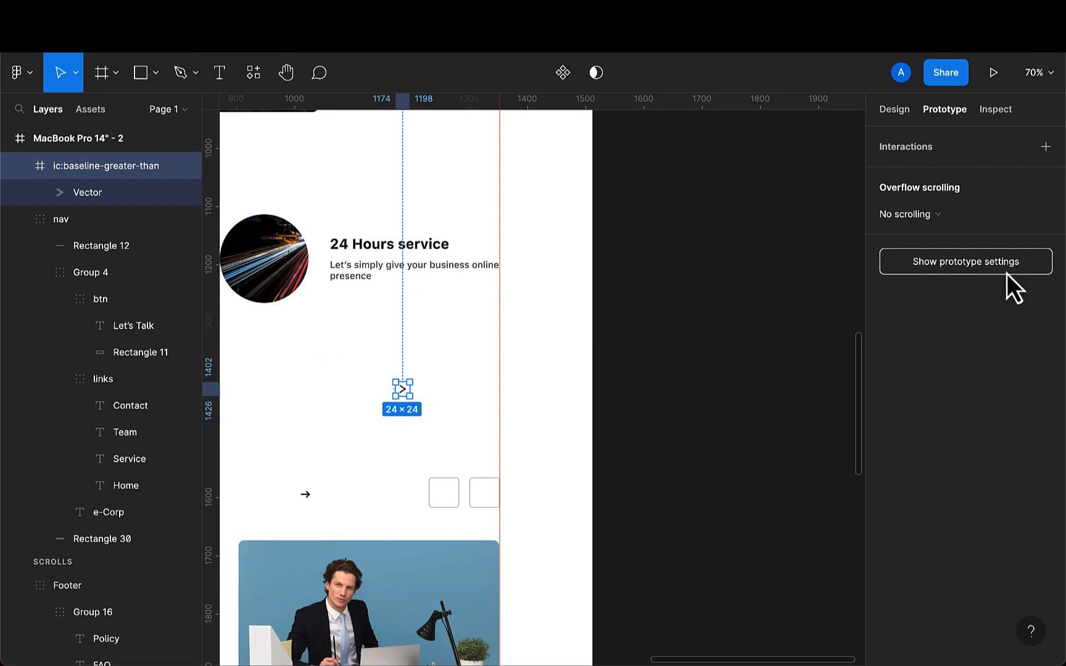
click(892, 113)
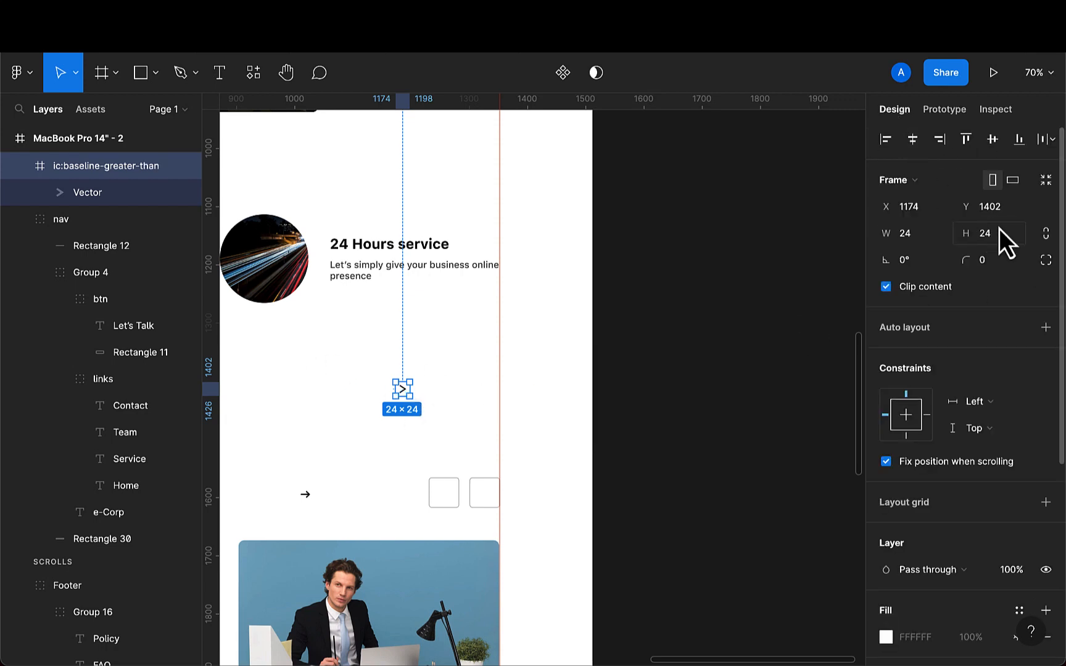
click(1046, 234)
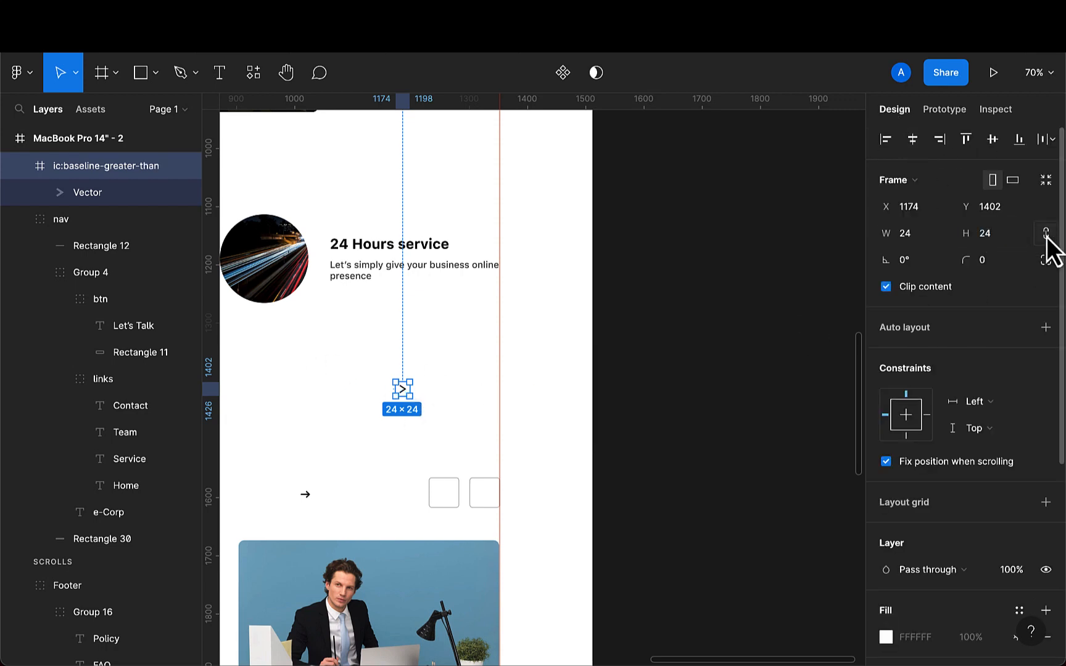
click(994, 236)
text(1)
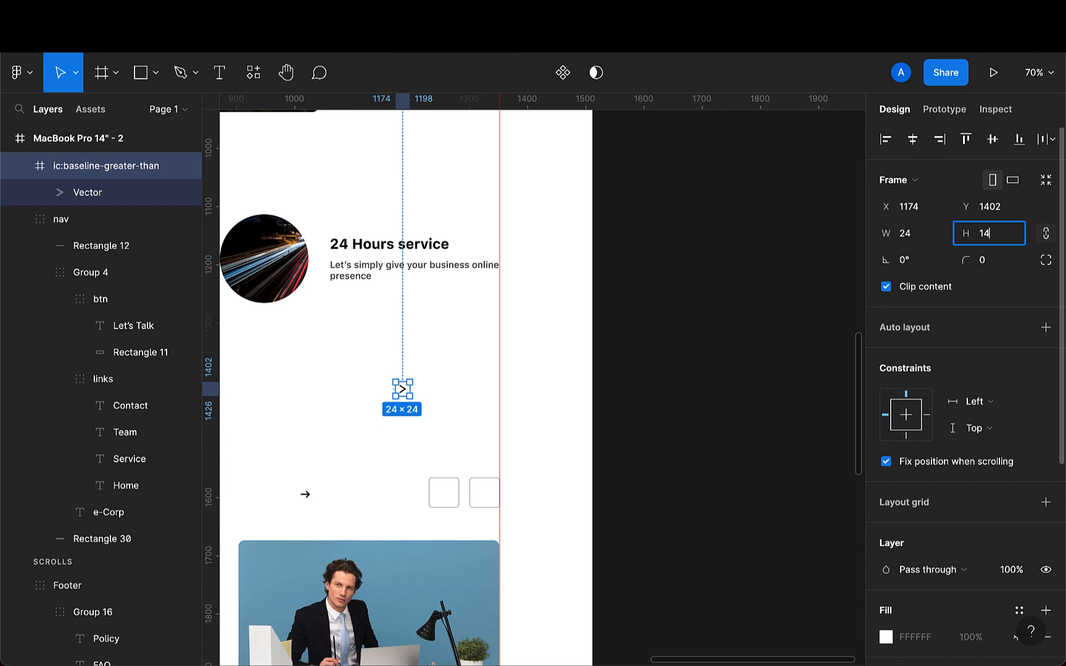
key(Return)
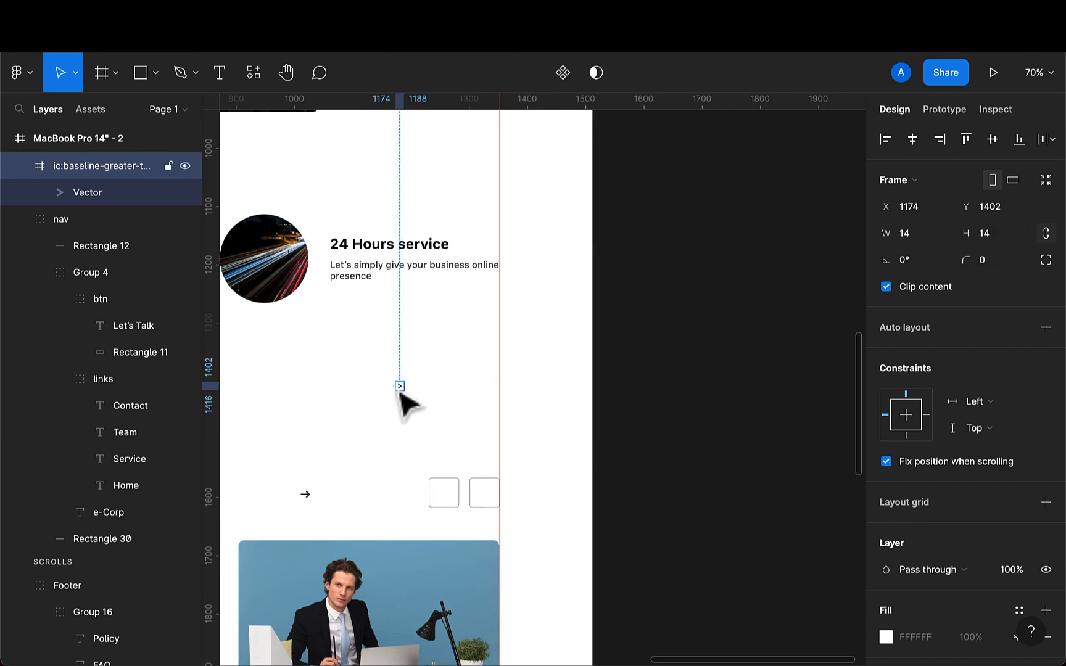
- Place the greater-than icon inside the right slider button beside the Our Team heading
drag(400, 393, 492, 507)
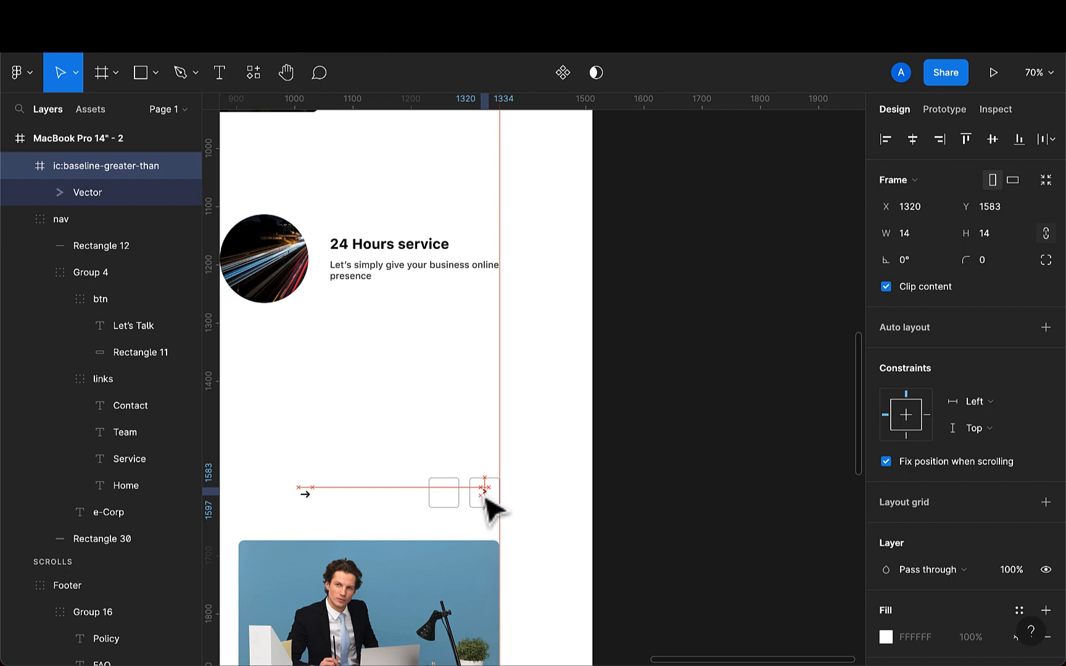
scroll(492, 507, up, 5)
scroll(506, 509, up, 5)
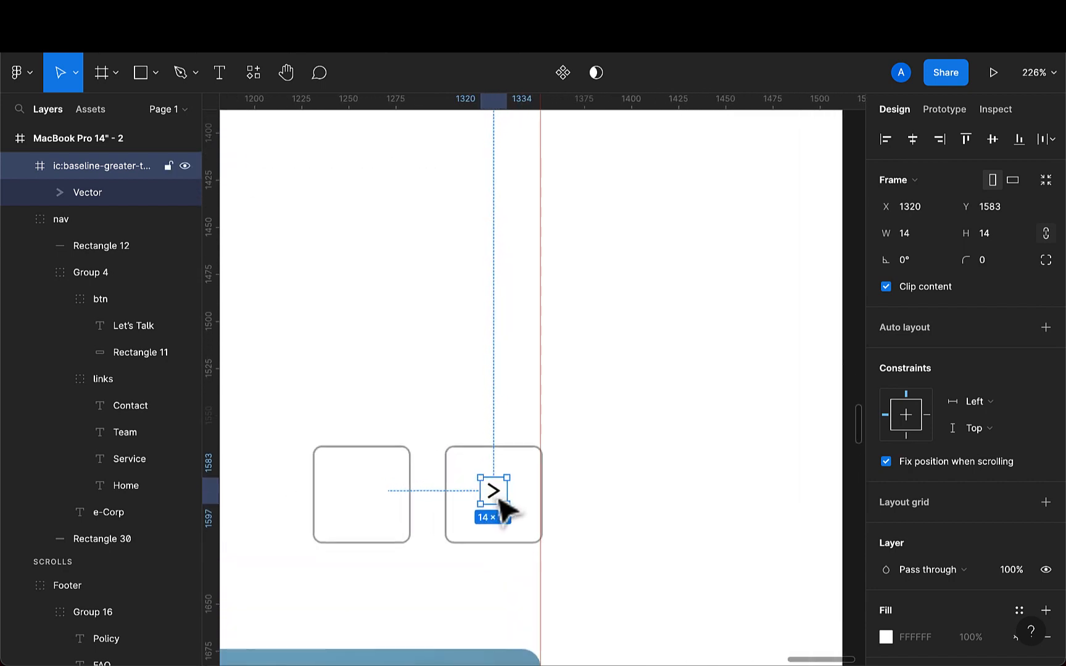
drag(501, 504, 502, 508)
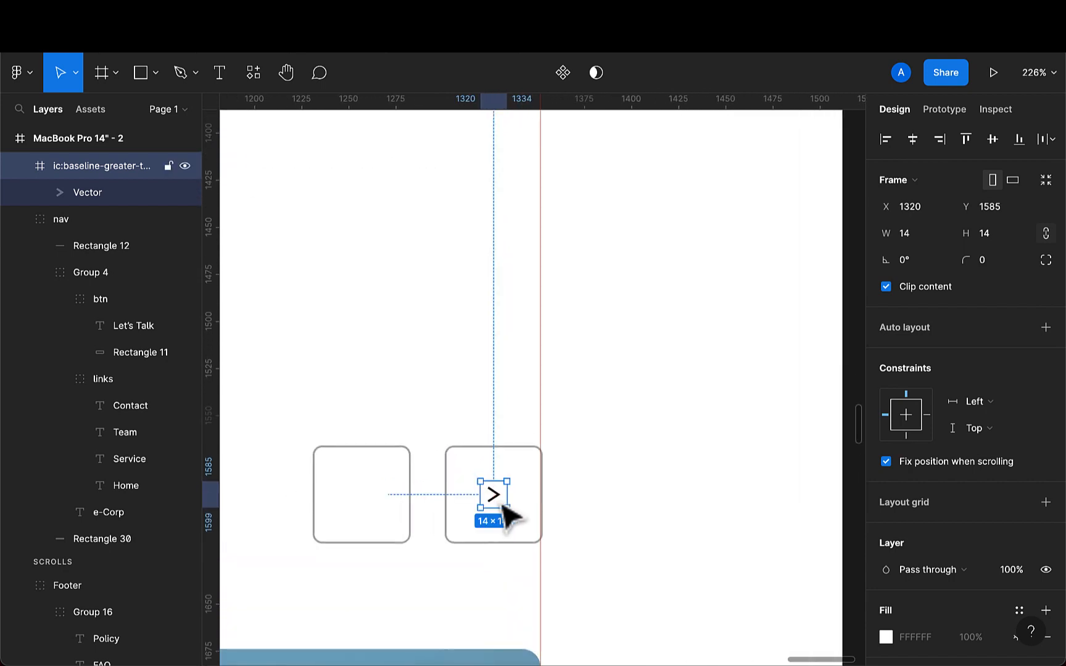
- Color the greater-than arrow vector #B3B3B3, sampling the button border with the eyedropper
key(i)
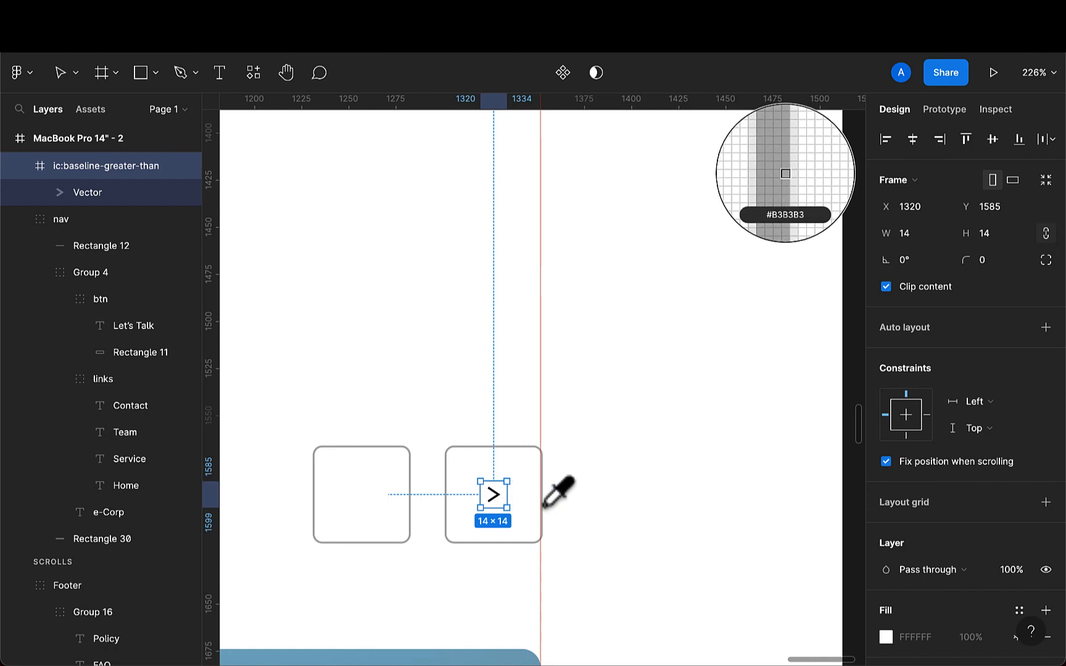
click(506, 451)
double_click(498, 502)
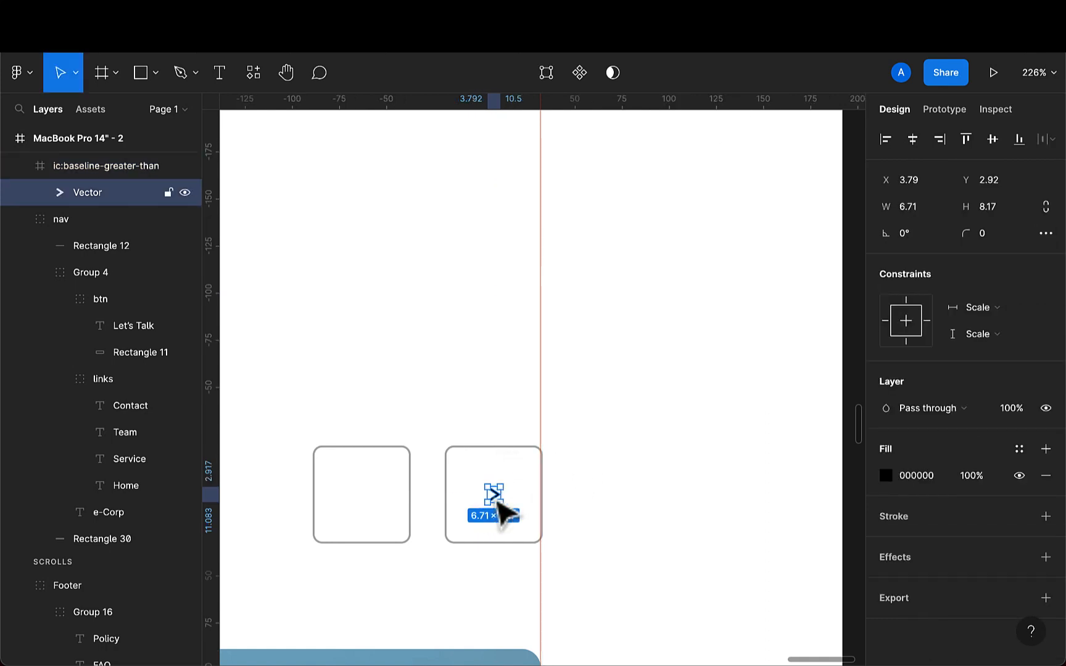
scroll(467, 523, up, 5)
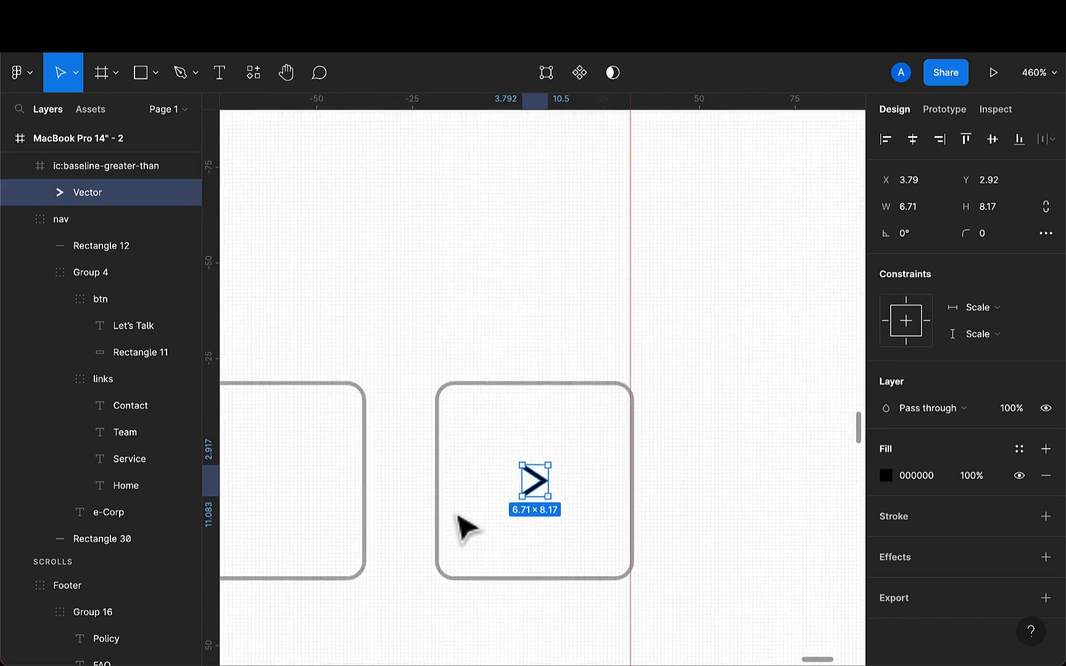
key(i)
scroll(452, 398, up, 4)
click(439, 411)
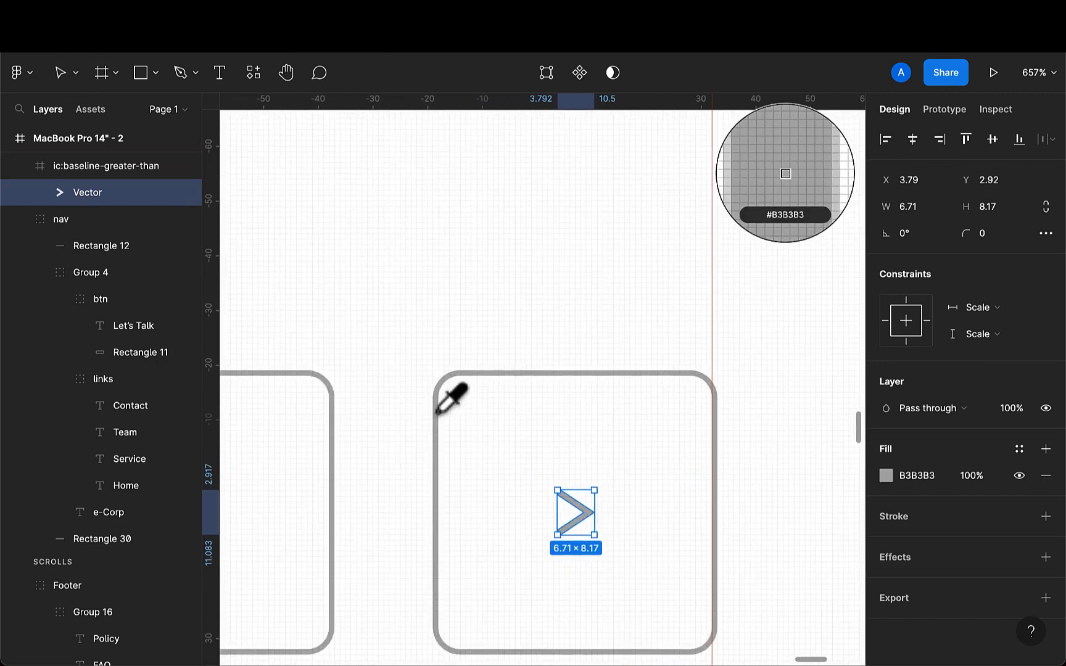
scroll(555, 499, down, 4)
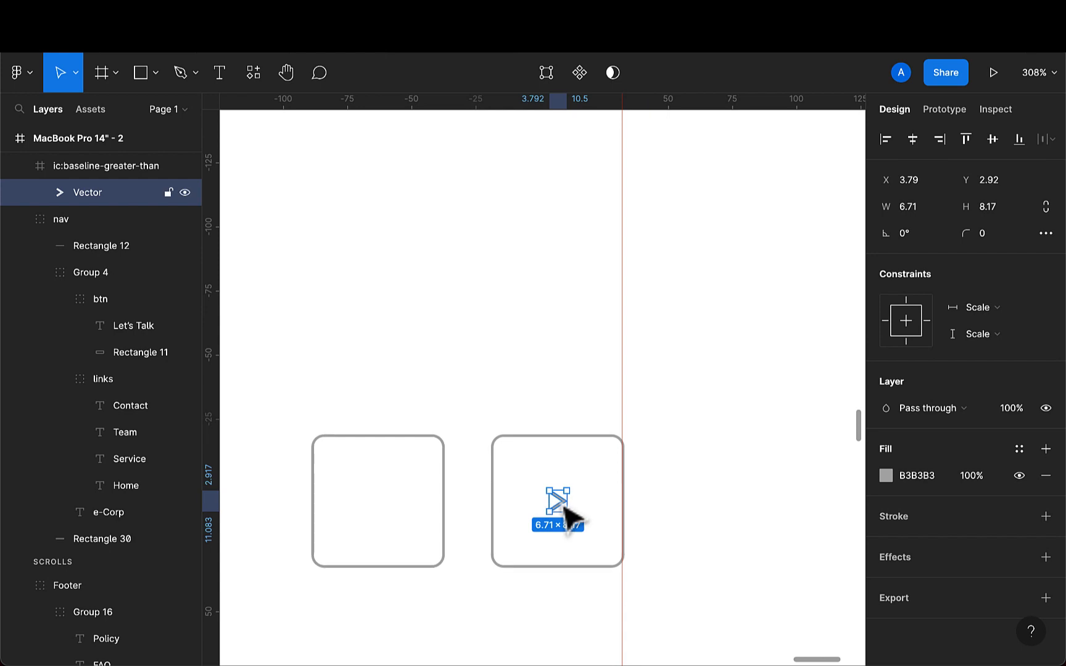
- Duplicate the arrow into the left slider button and rotate it 180°
key(ctrl+d)
drag(564, 519, 392, 502)
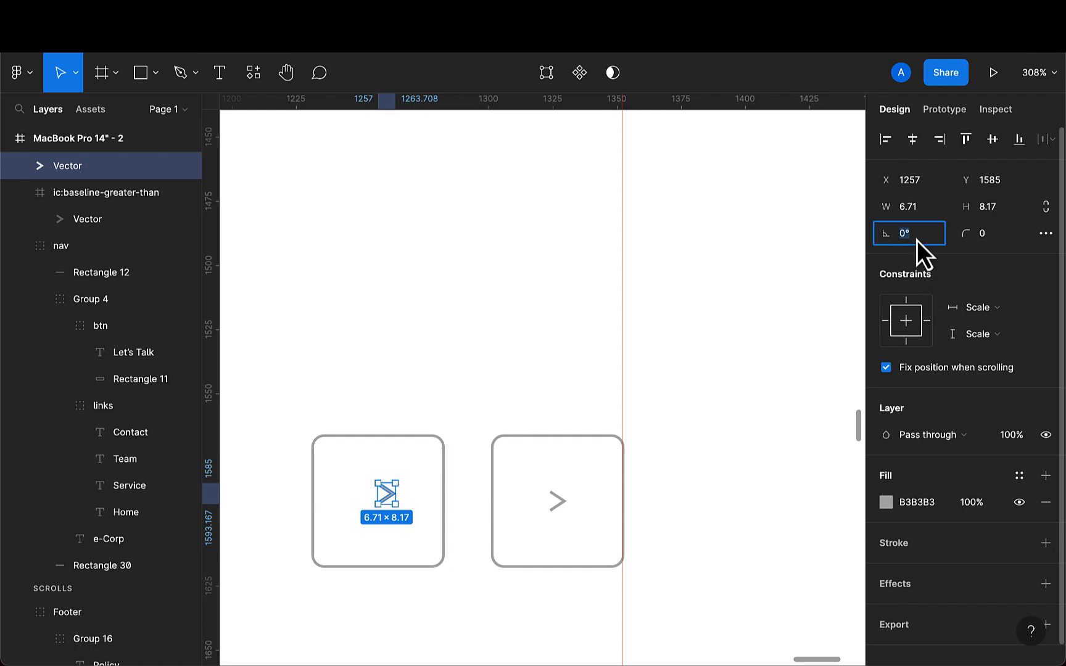
key(BackSpace)
key(Return)
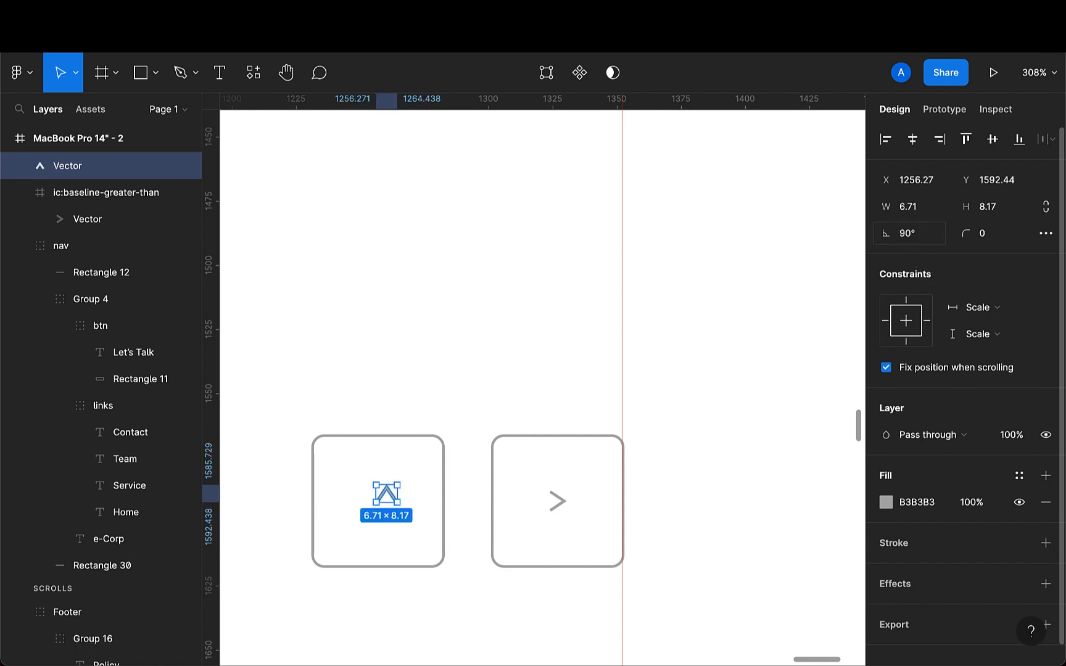
key(BackSpace)
key(BackSpace)
key(BackSpace)
text(1)
key(Return)
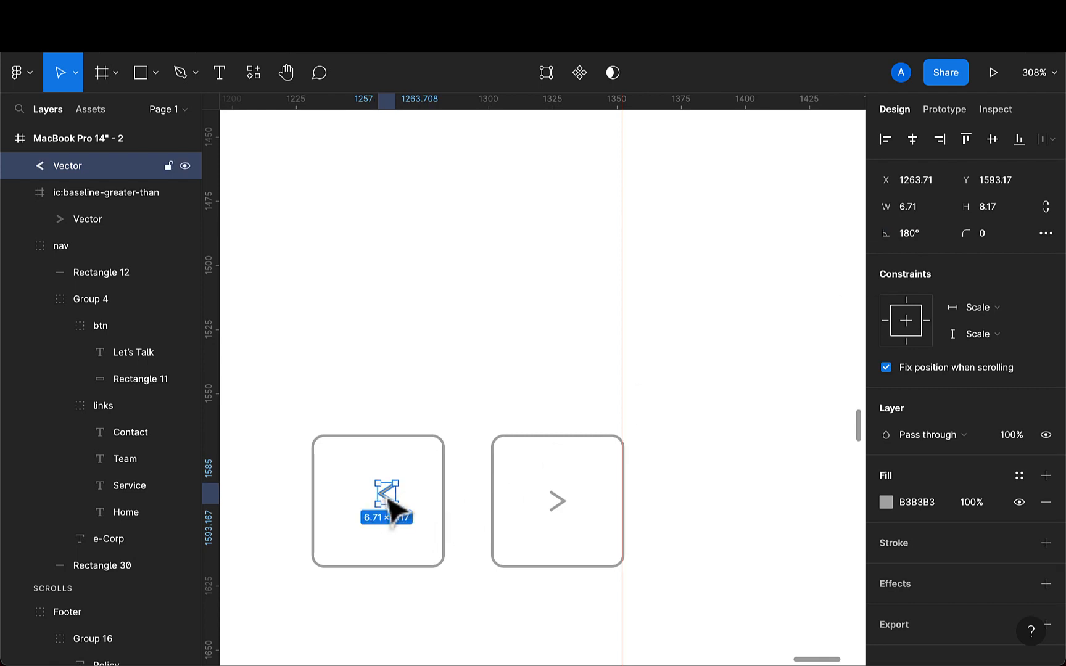
drag(387, 498, 383, 498)
- Move the right-arrow icon from the Our Team section into the footer's newsletter email field
scroll(383, 499, down, 10)
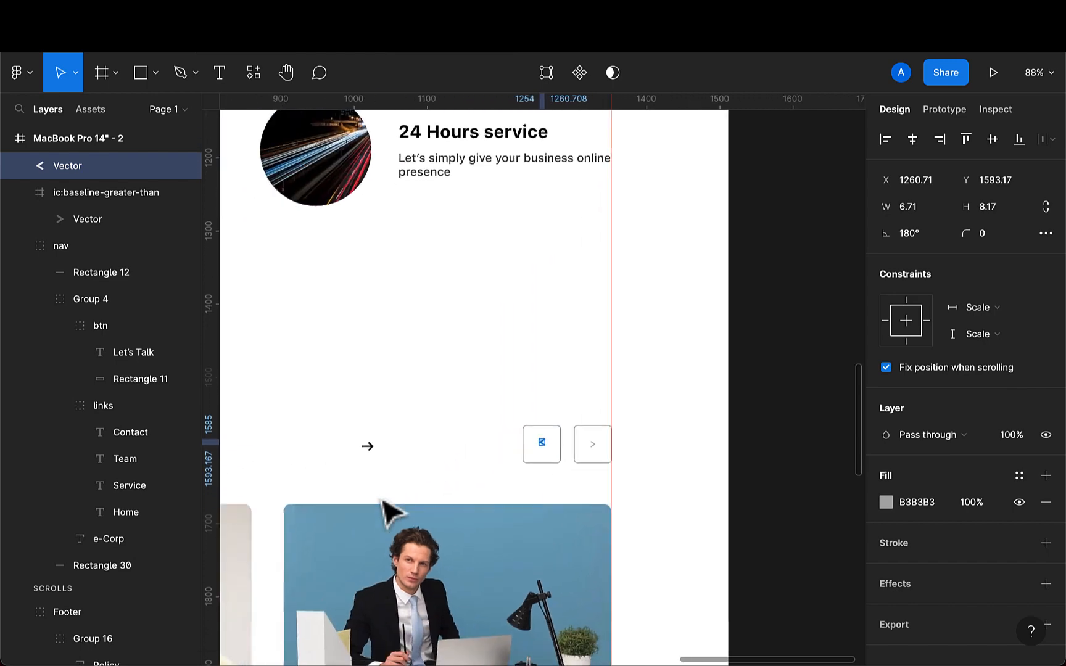
scroll(362, 438, down, 6)
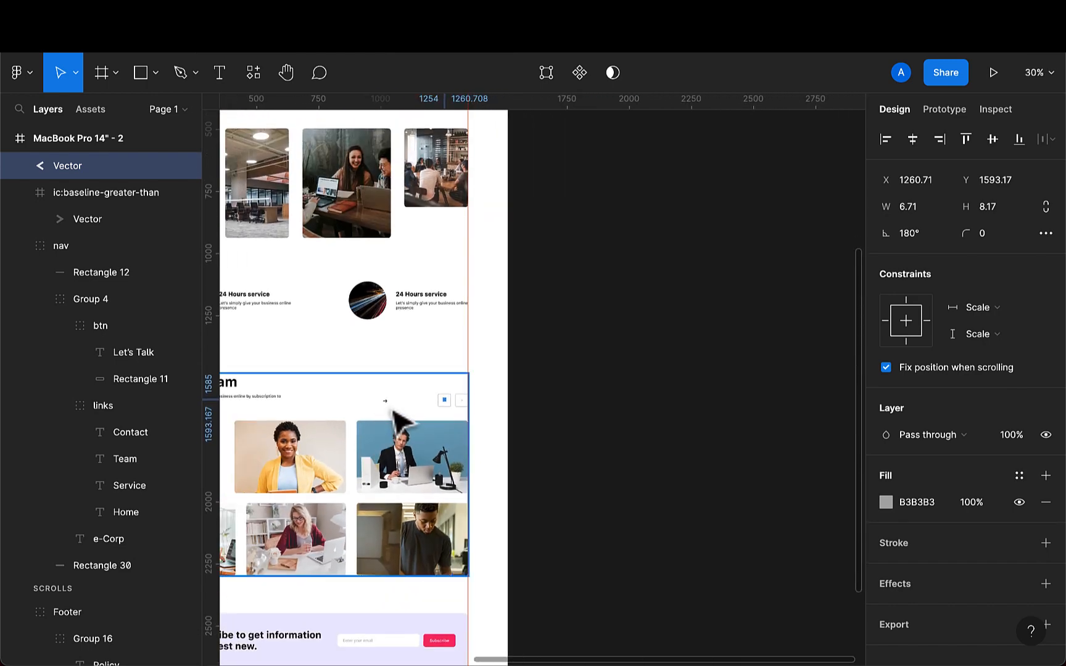
click(388, 408)
double_click(389, 408)
double_click(389, 408)
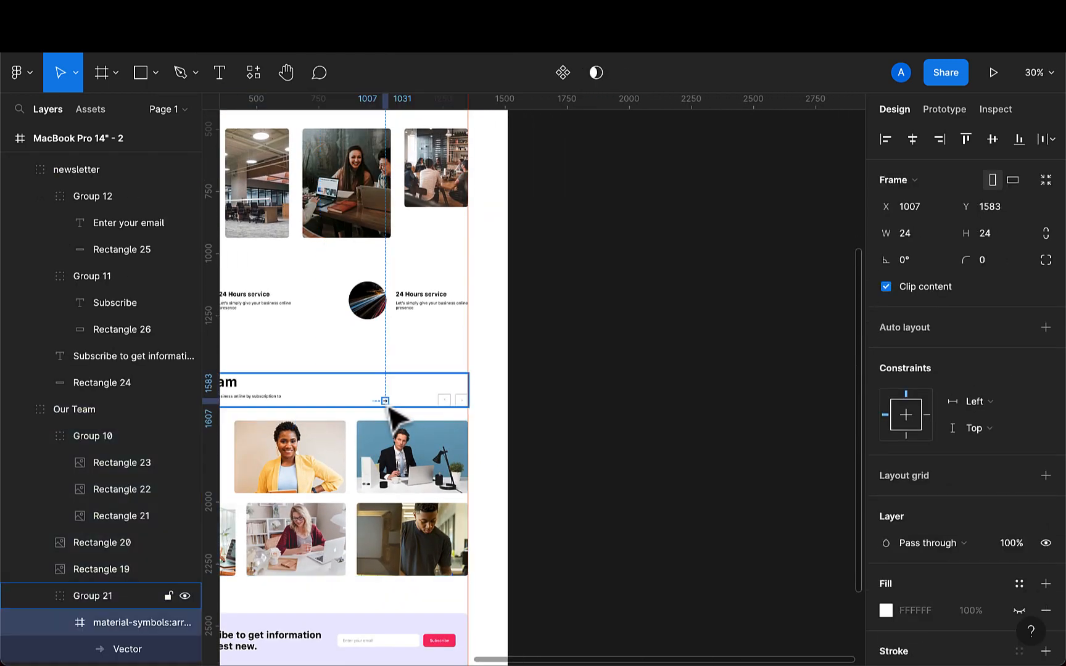
scroll(390, 409, up, 3)
scroll(394, 419, up, 2)
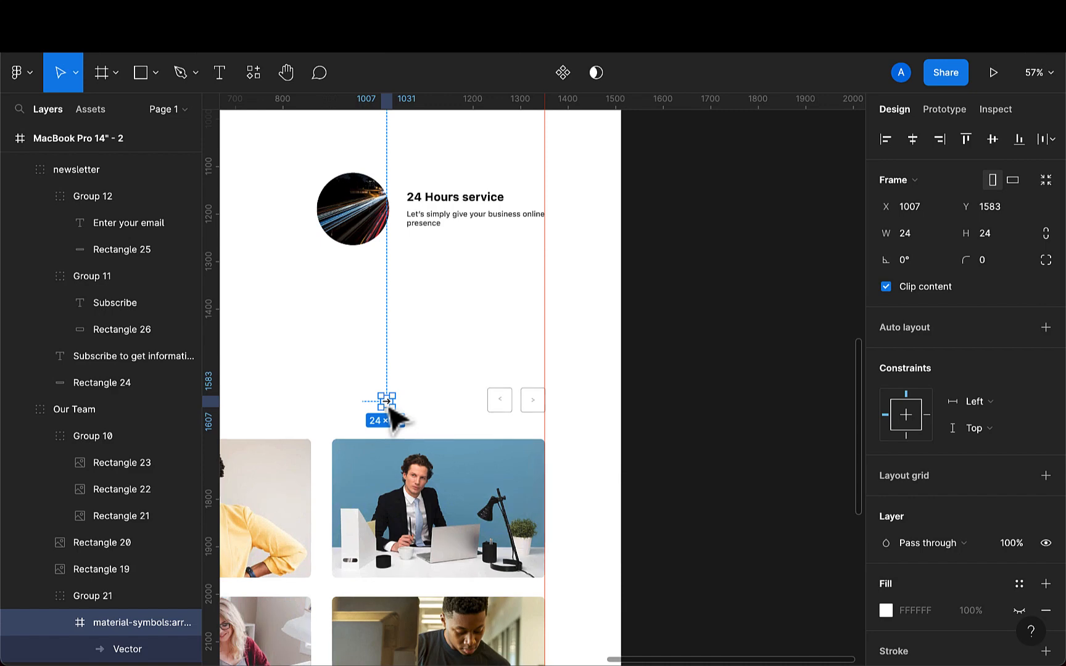
key(Delete)
scroll(390, 408, down, 3)
scroll(396, 412, left, 4)
scroll(400, 414, down, 3)
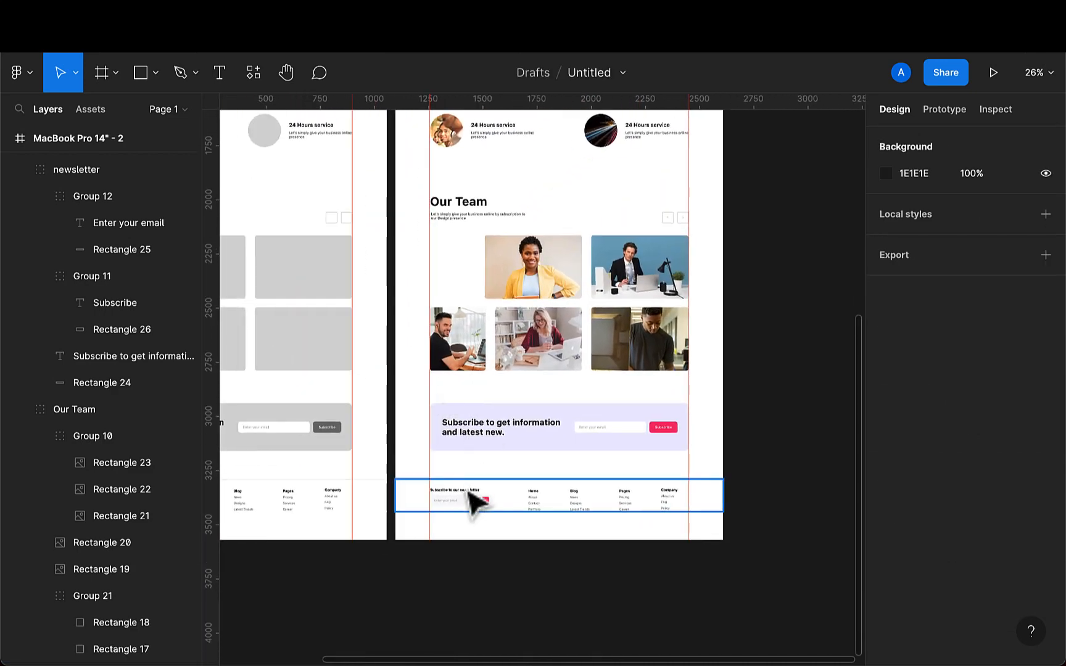
scroll(472, 509, down, 2)
scroll(459, 518, up, 5)
click(502, 503)
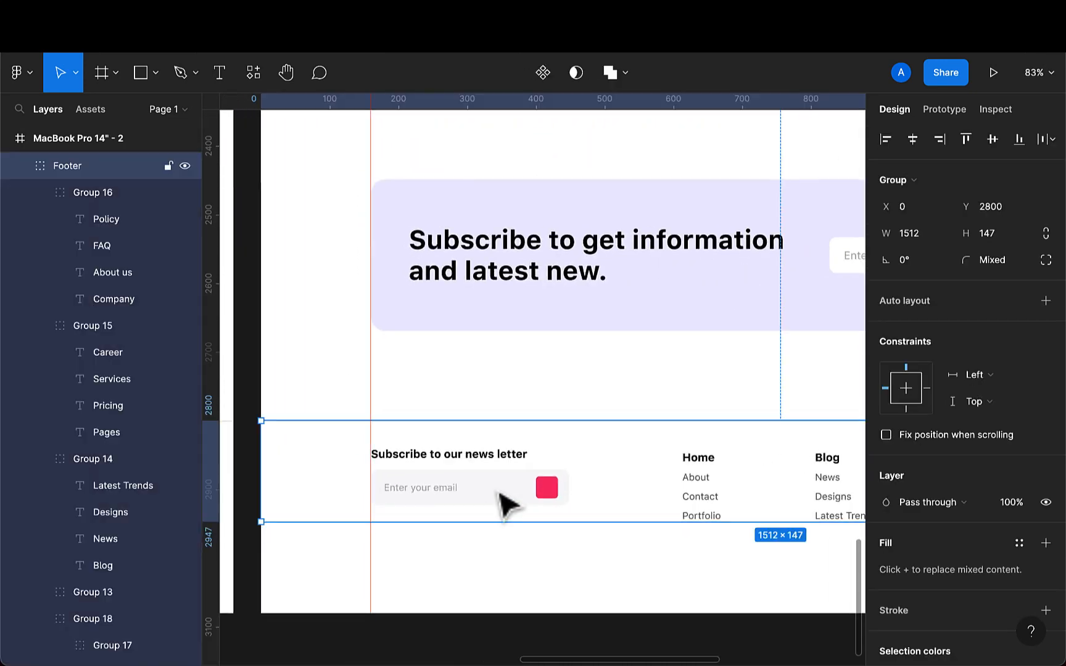
double_click(502, 502)
key(ctrl+v)
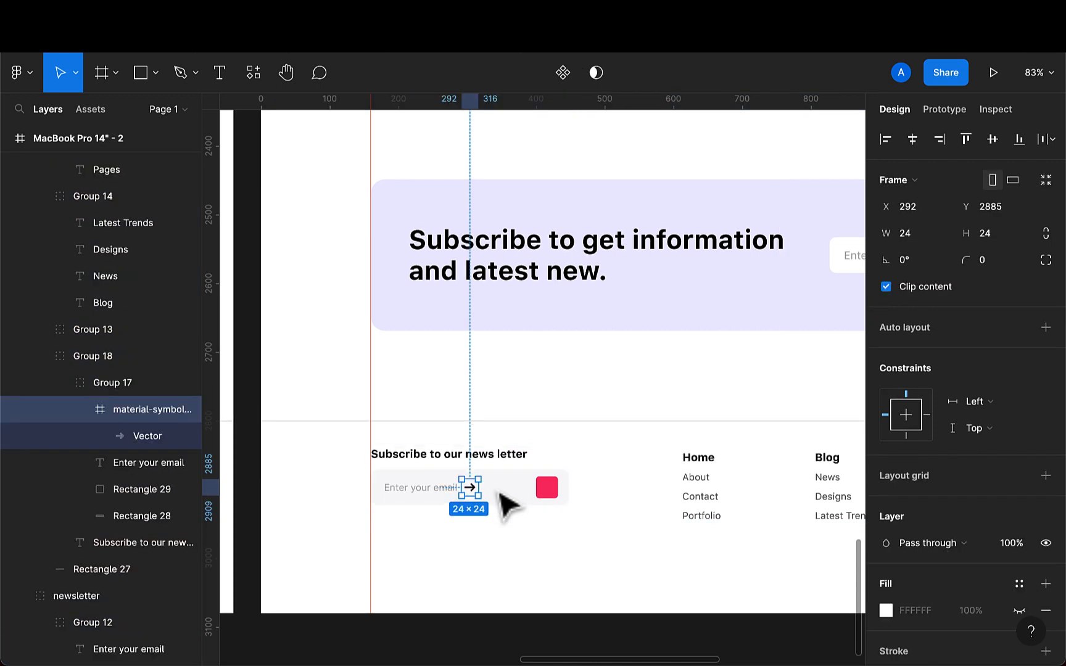
- Move the arrow icon onto the pink submit button in the footer's email field and color its vector white, FFFFFF
drag(477, 492, 551, 492)
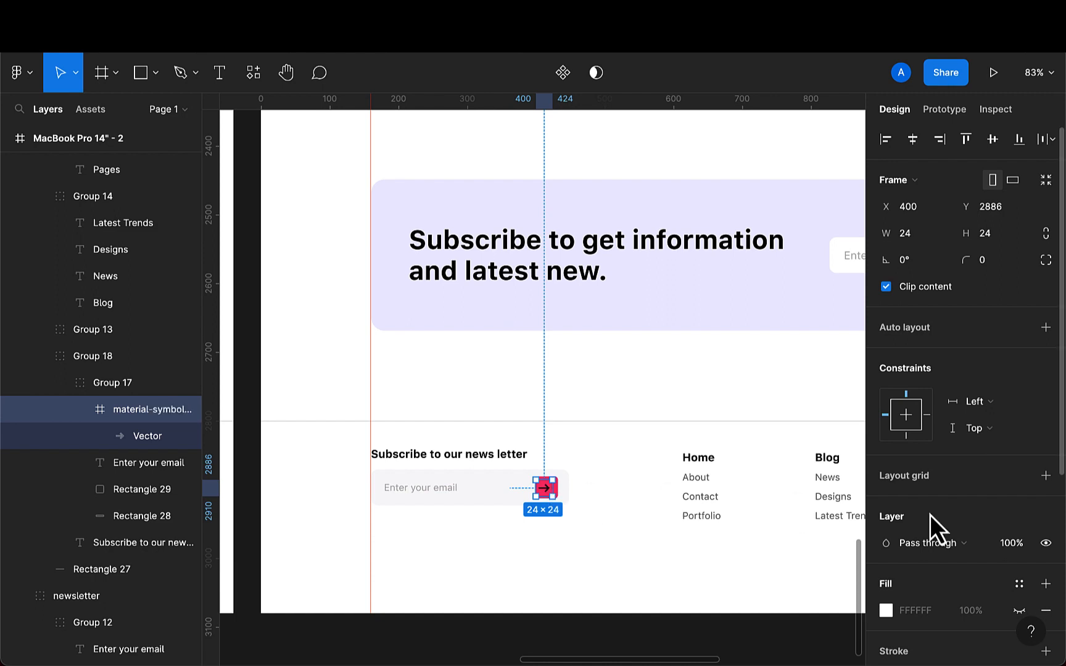
click(124, 436)
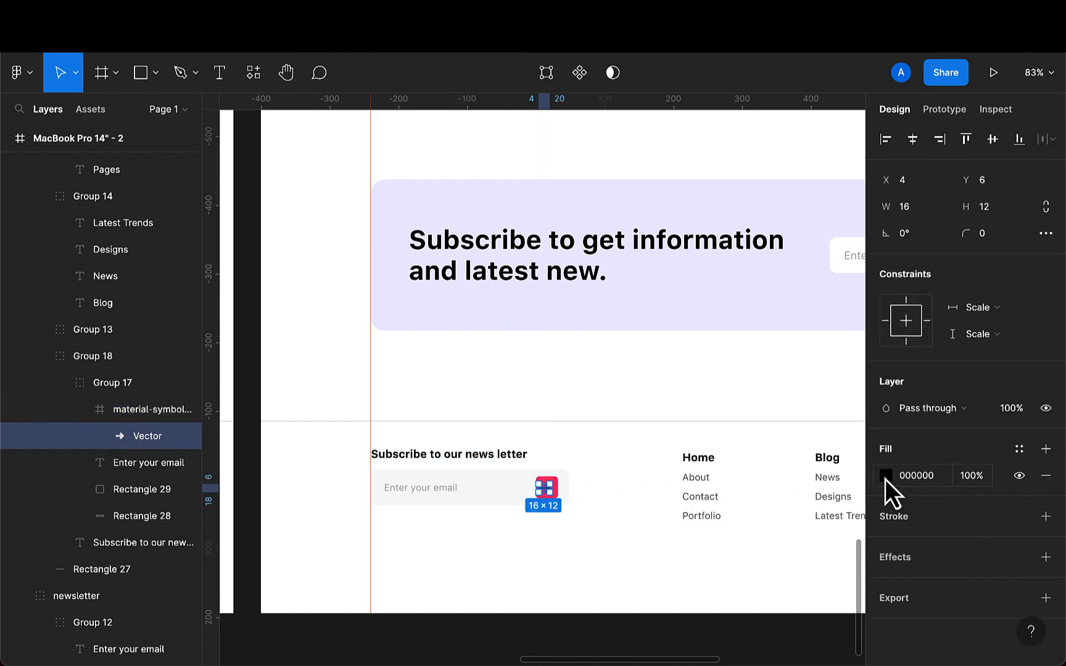
click(885, 477)
click(747, 586)
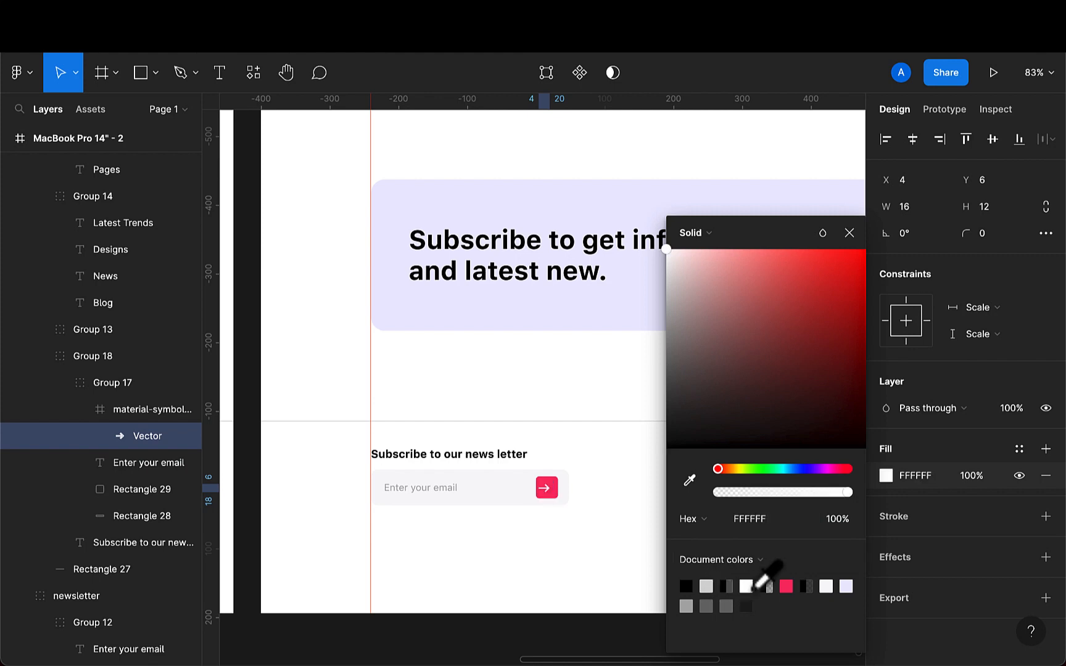
- Scale the arrow vector proportionally to a height of 8, about 10.67 wide
scroll(617, 562, up, 5)
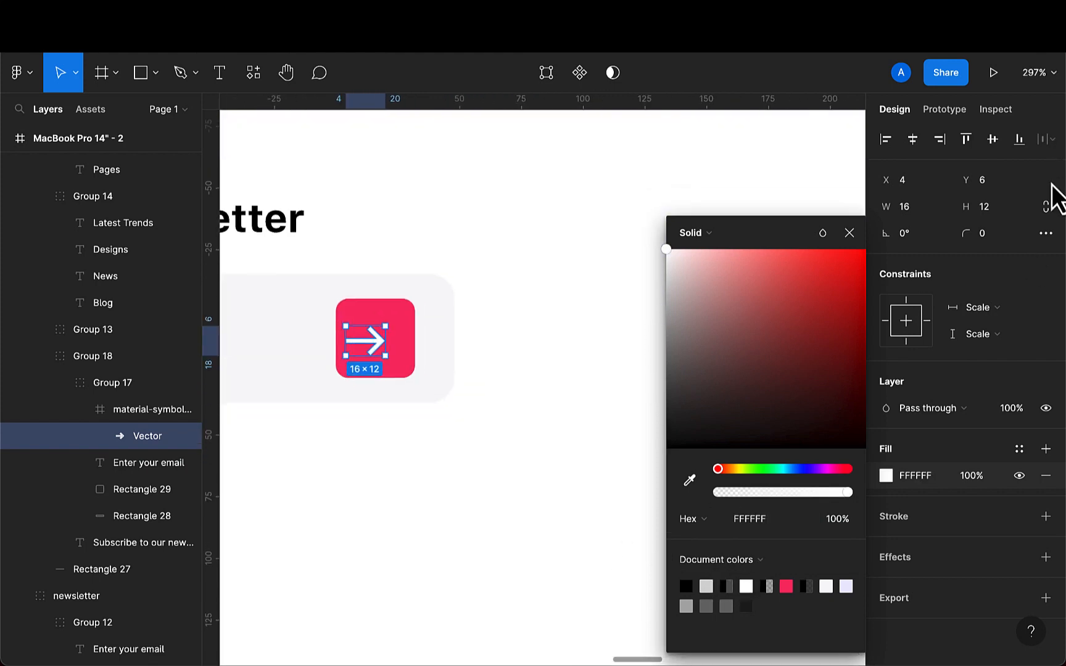
click(1053, 204)
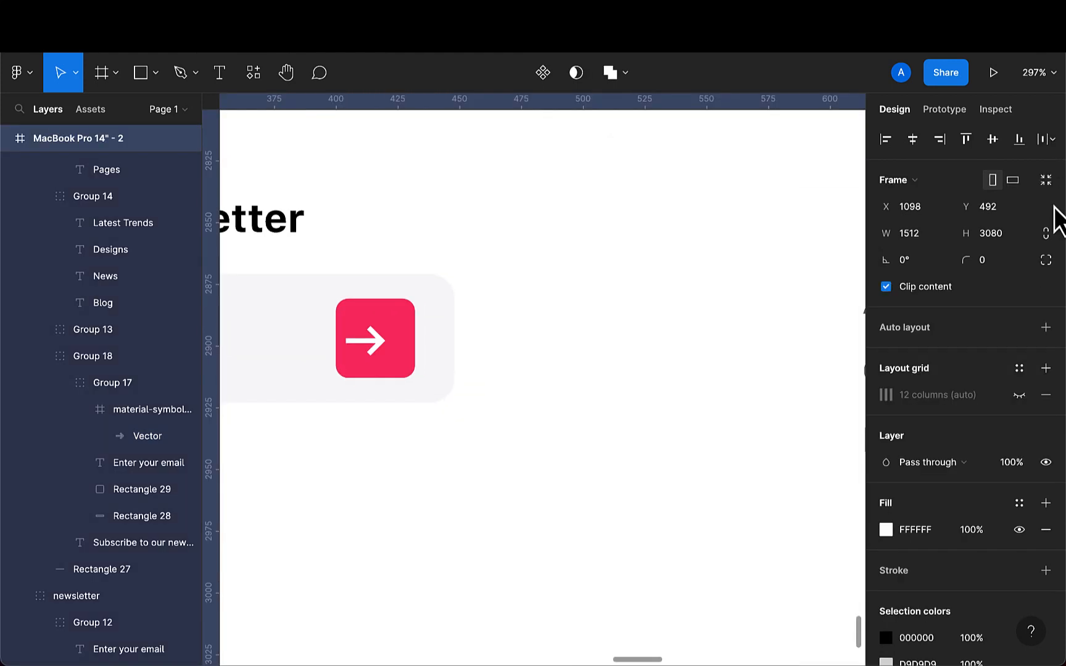
click(373, 356)
double_click(373, 357)
double_click(379, 360)
double_click(383, 361)
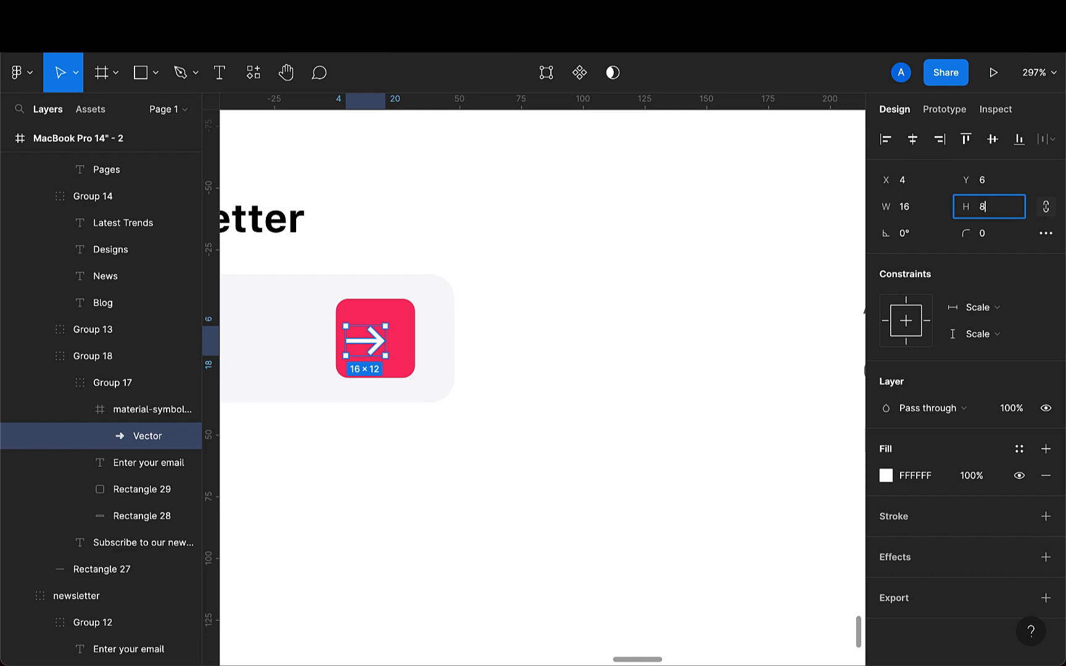
key(Return)
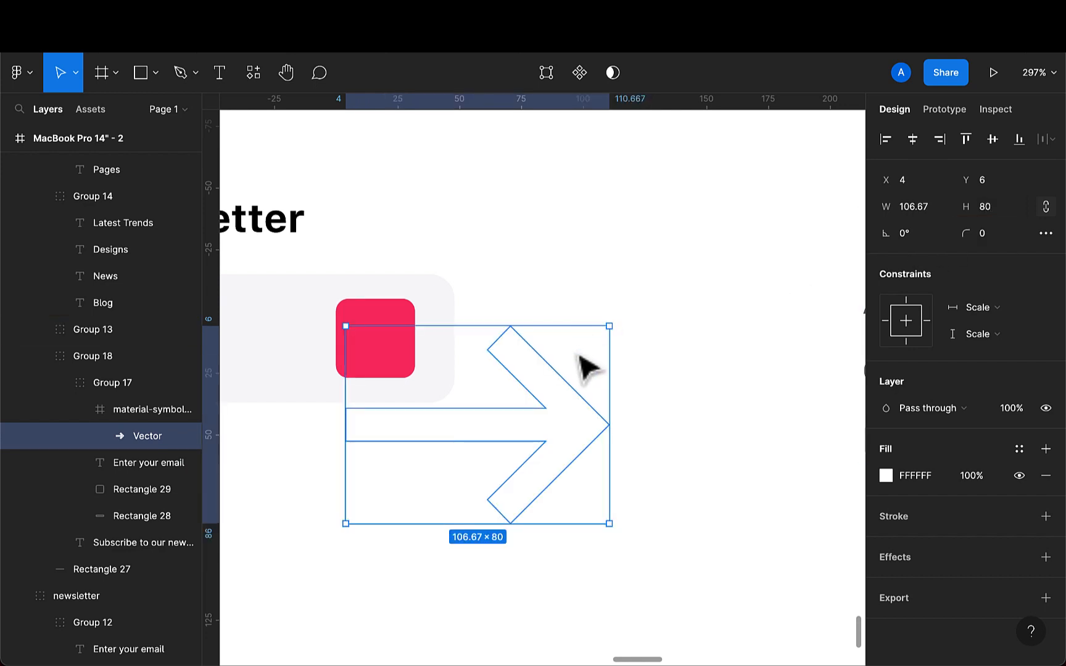
click(1000, 216)
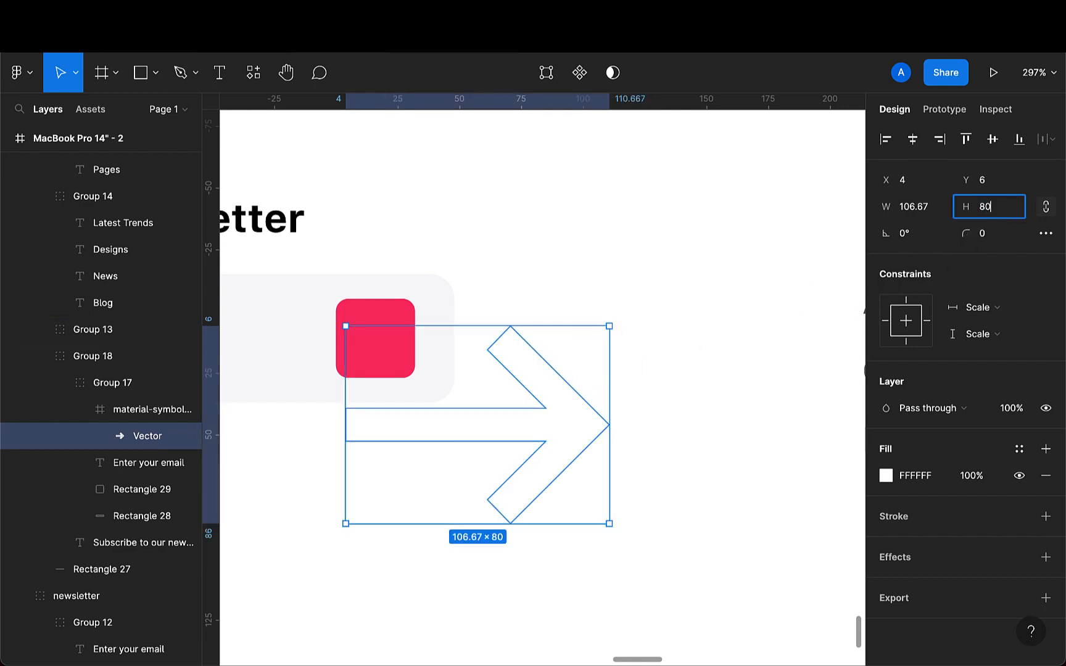
text(8)
key(Return)
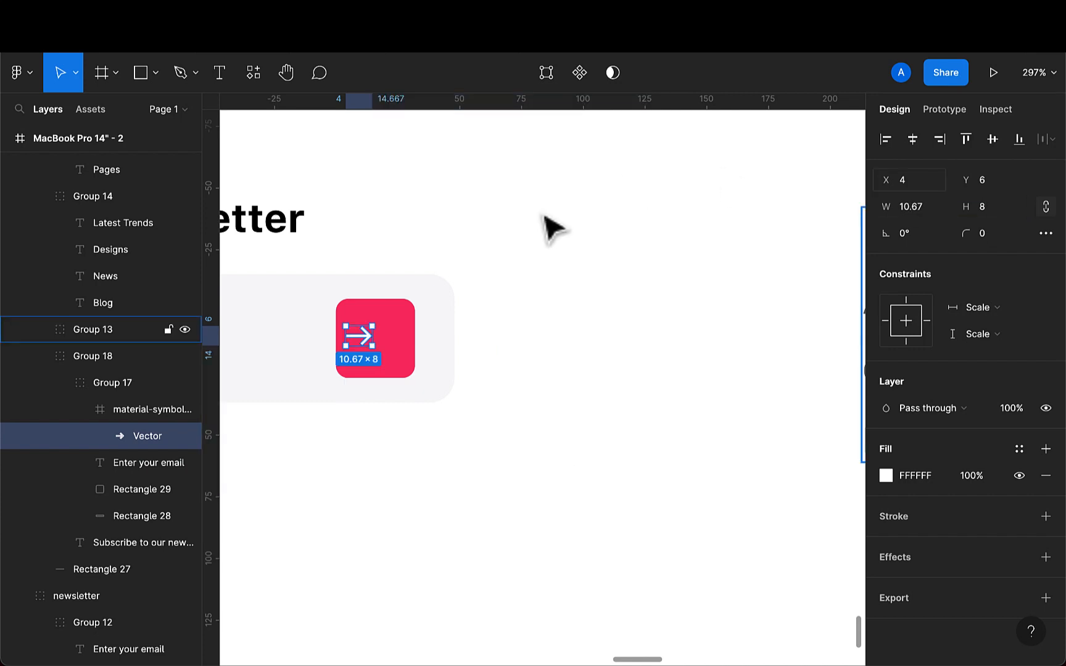
- Position the arrow inside the pink submit button and center it horizontally and vertically with the button
scroll(544, 216, up, 3)
drag(318, 369, 344, 380)
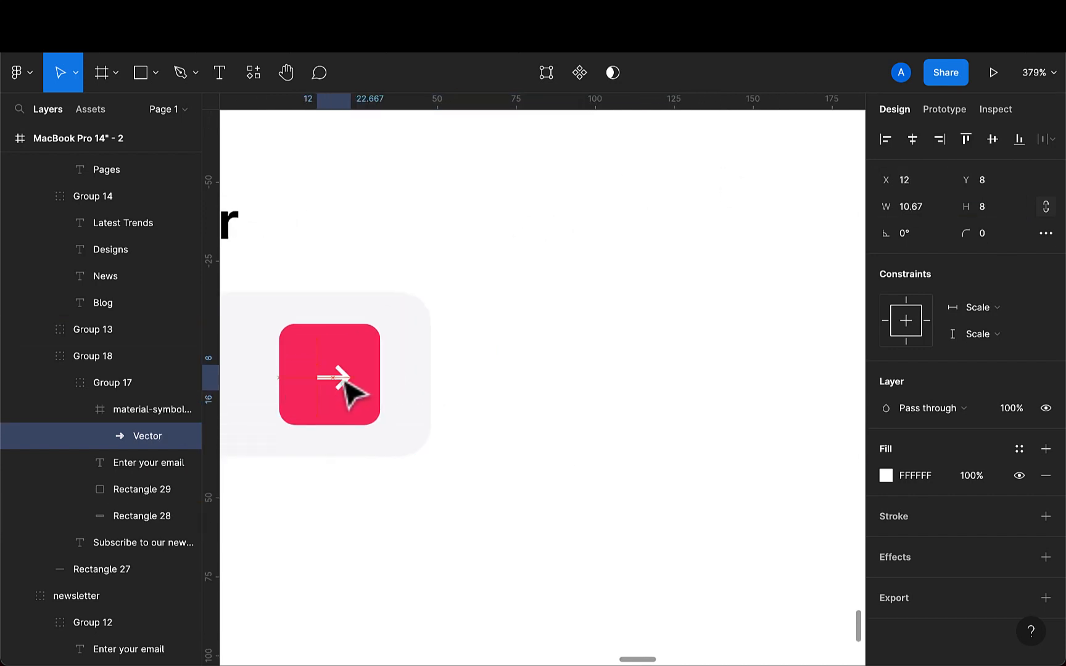
key(Left)
key(Left)
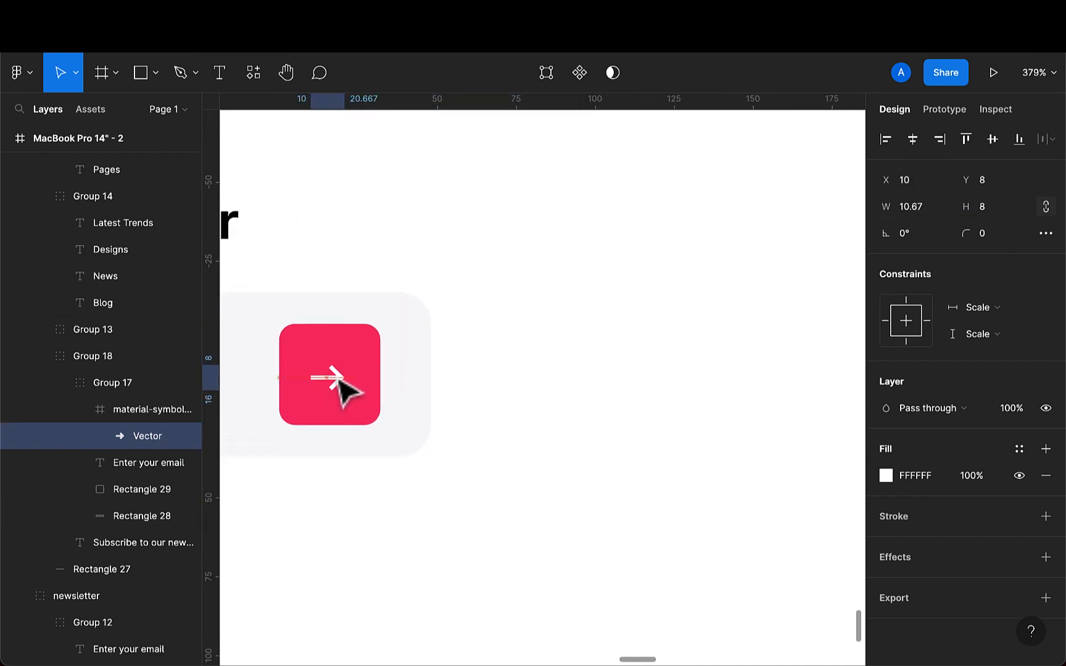
shift+click(364, 395)
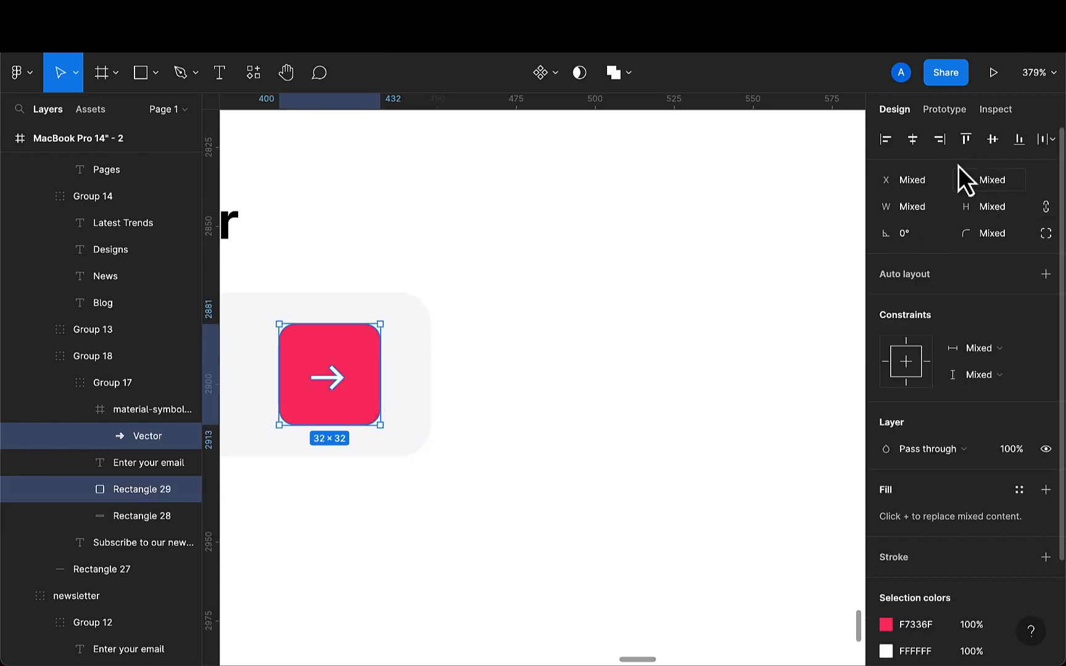
click(915, 142)
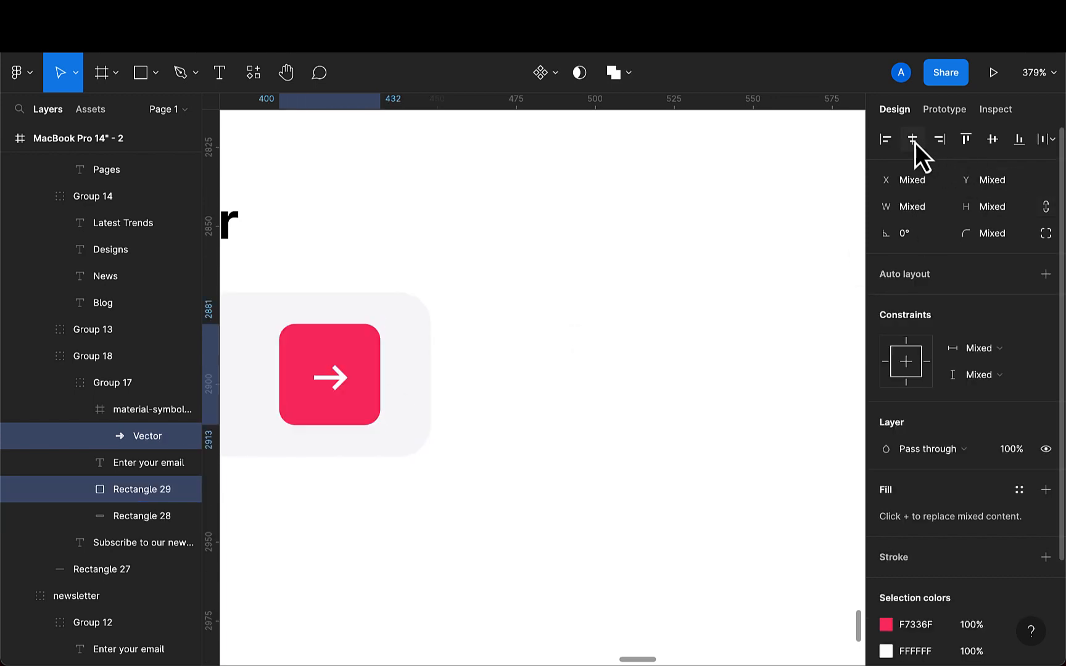
click(992, 141)
- Nudge the Our Team section group upward on the page
scroll(475, 469, down, 10)
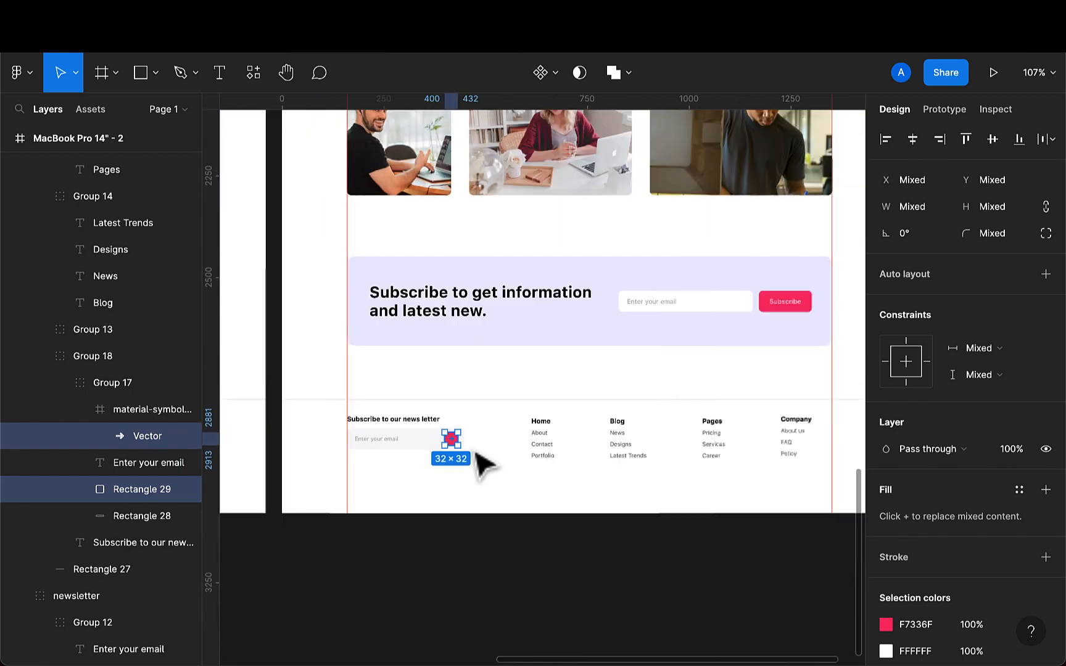
scroll(484, 466, down, 6)
click(516, 527)
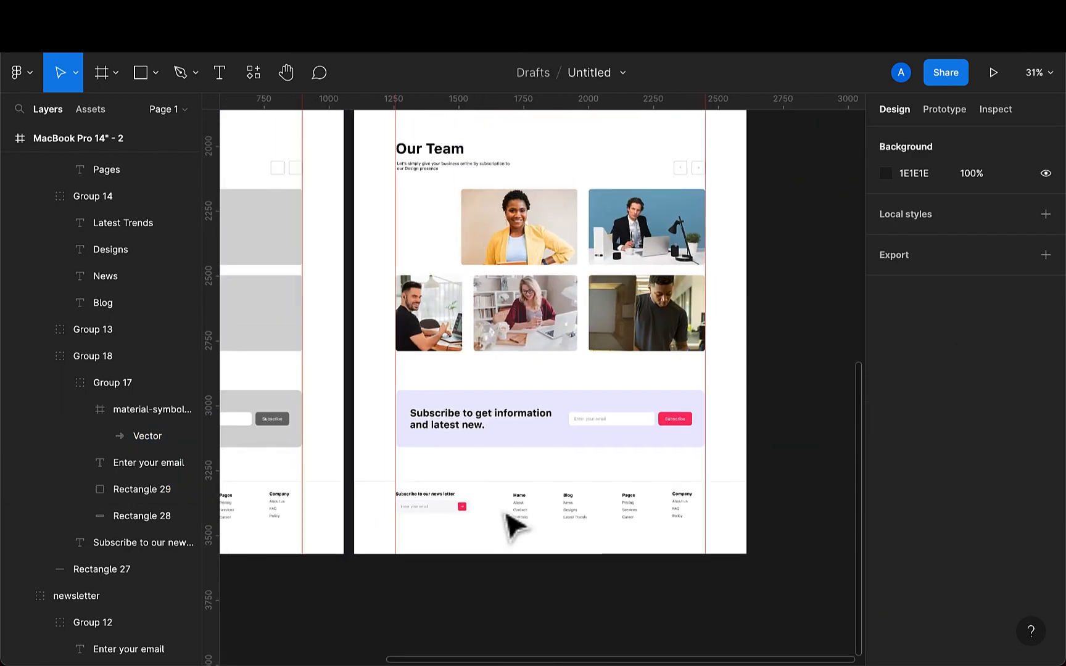
scroll(515, 527, up, 10)
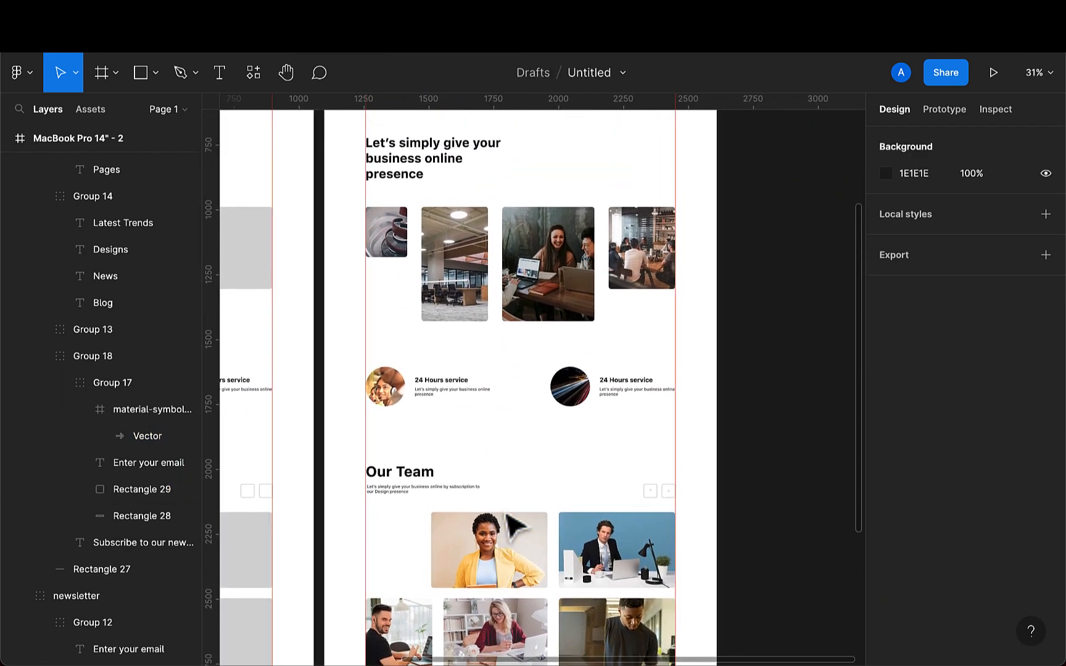
scroll(516, 528, up, 3)
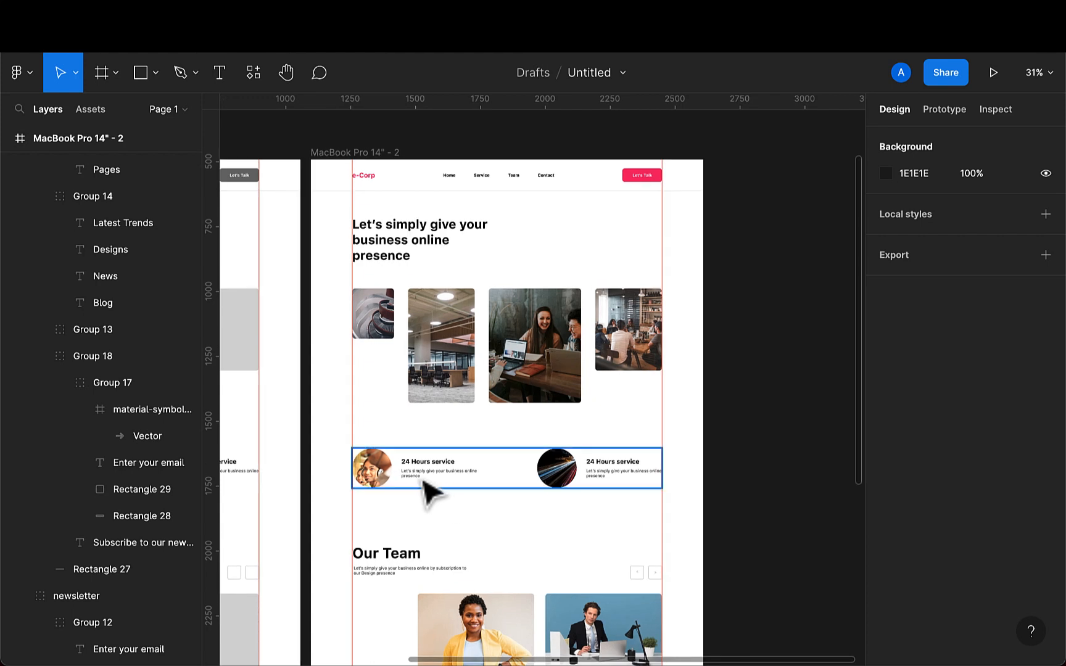
click(435, 578)
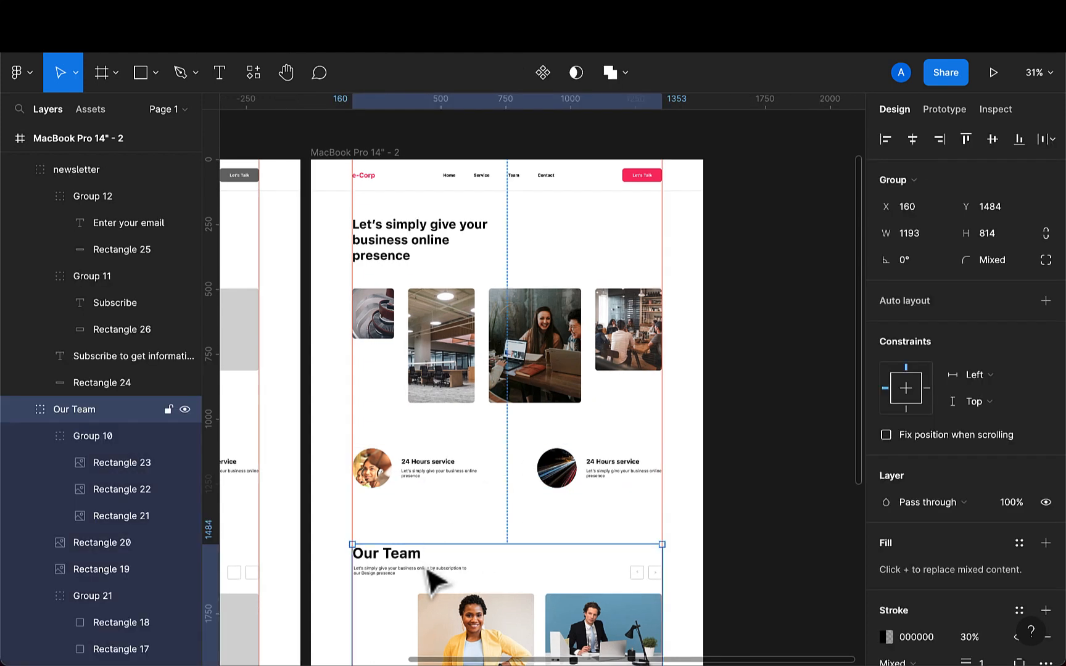
key(shift+Up)
key(shift+Up)
key(shift+Up)
key(shift+Up)
key(shift+Up)
key(shift+Up)
key(shift+Up)
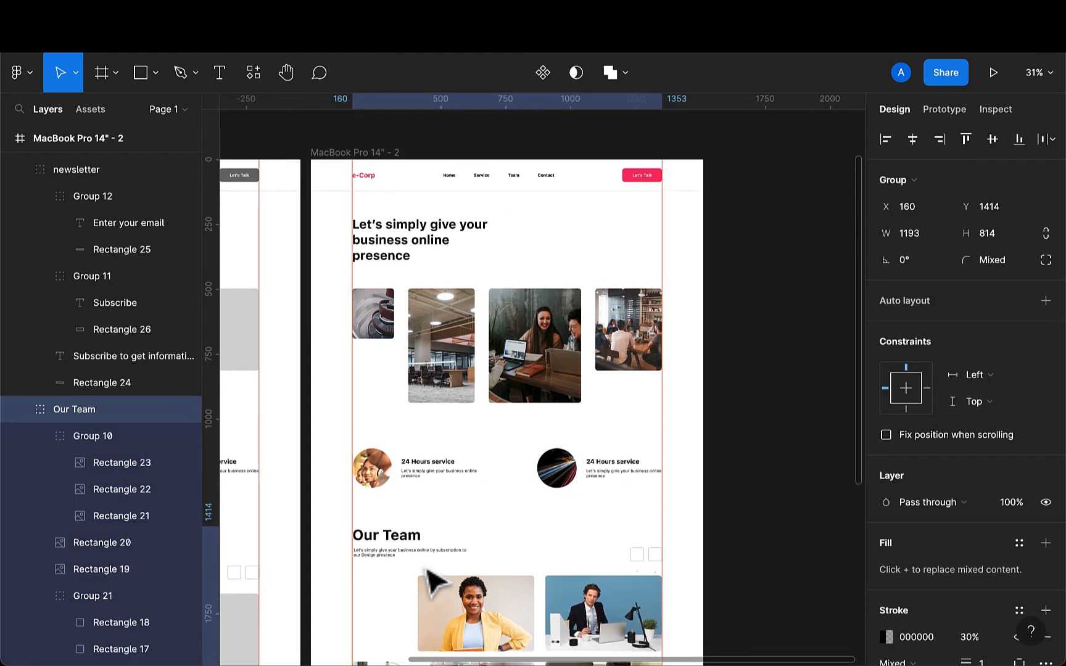
- Nudge the newsletter section group upward on the page
scroll(435, 580, down, 3)
scroll(438, 586, down, 3)
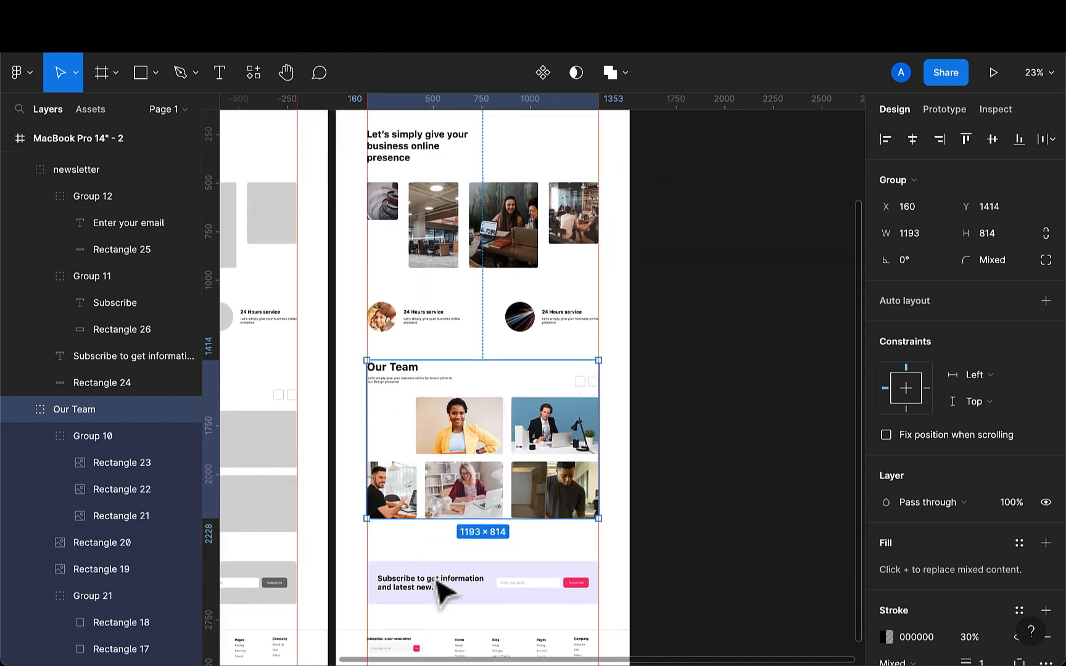
click(453, 592)
key(shift+Up)
key(shift+Up)
key(shift+Up)
key(shift+Up)
key(shift+Up)
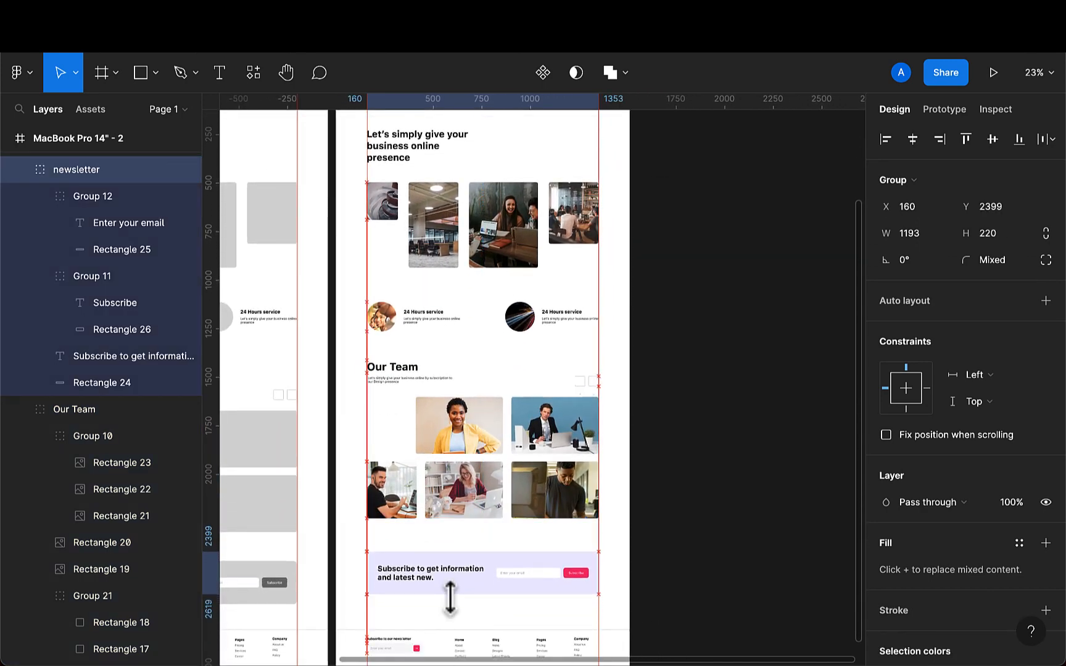
key(shift+Up)
scroll(518, 376, up, 3)
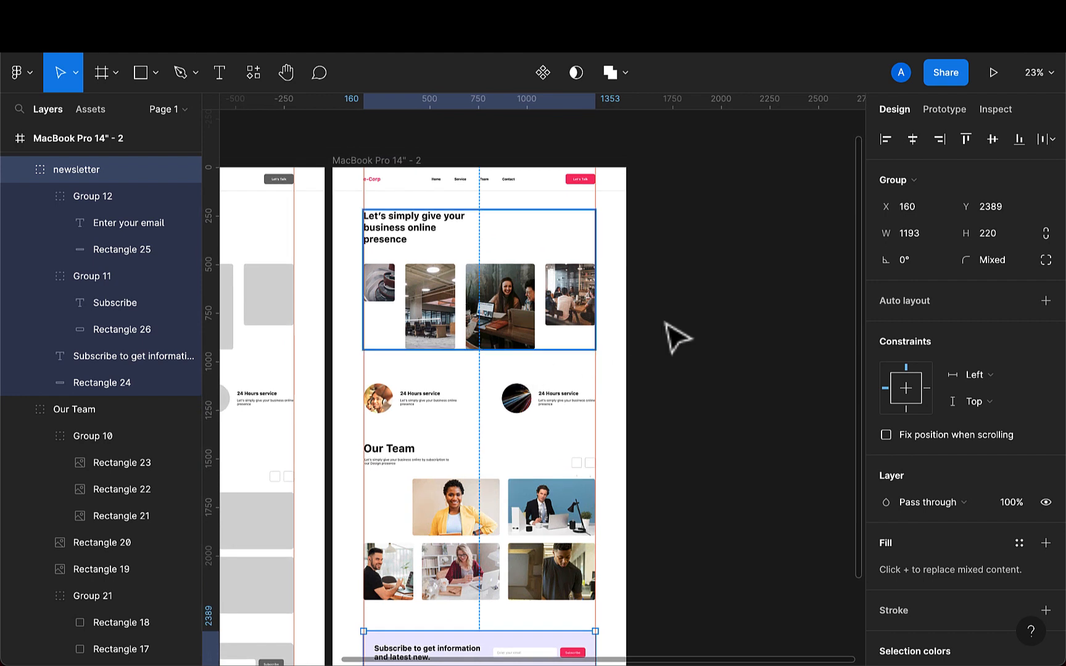
click(689, 332)
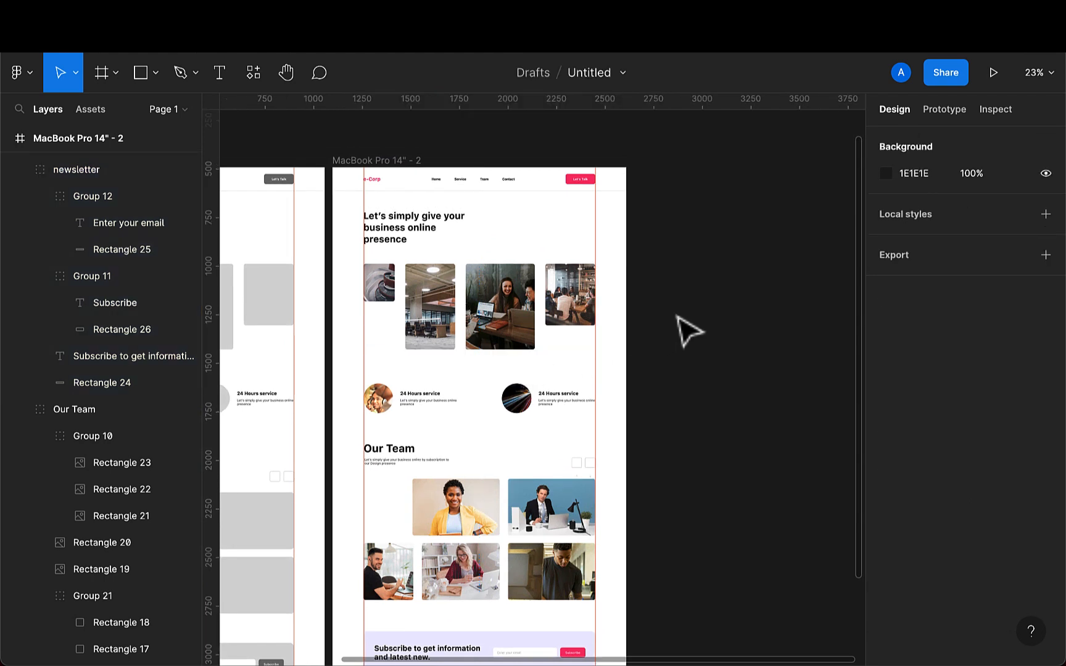
scroll(689, 332, down, 1)
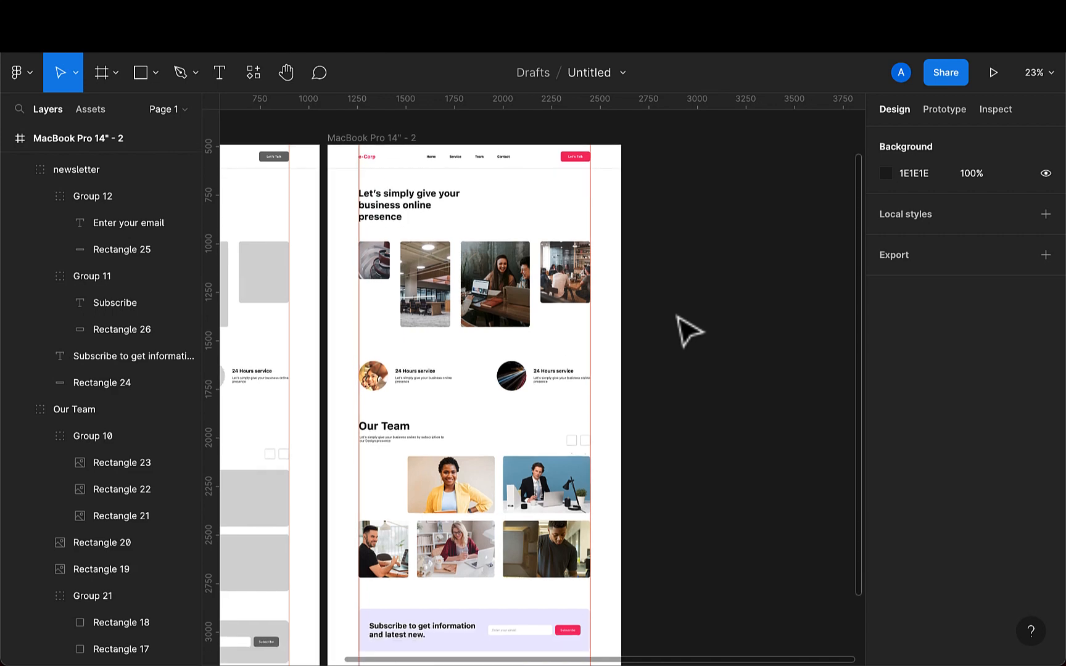
ctrl+scroll(689, 332, down, 5)
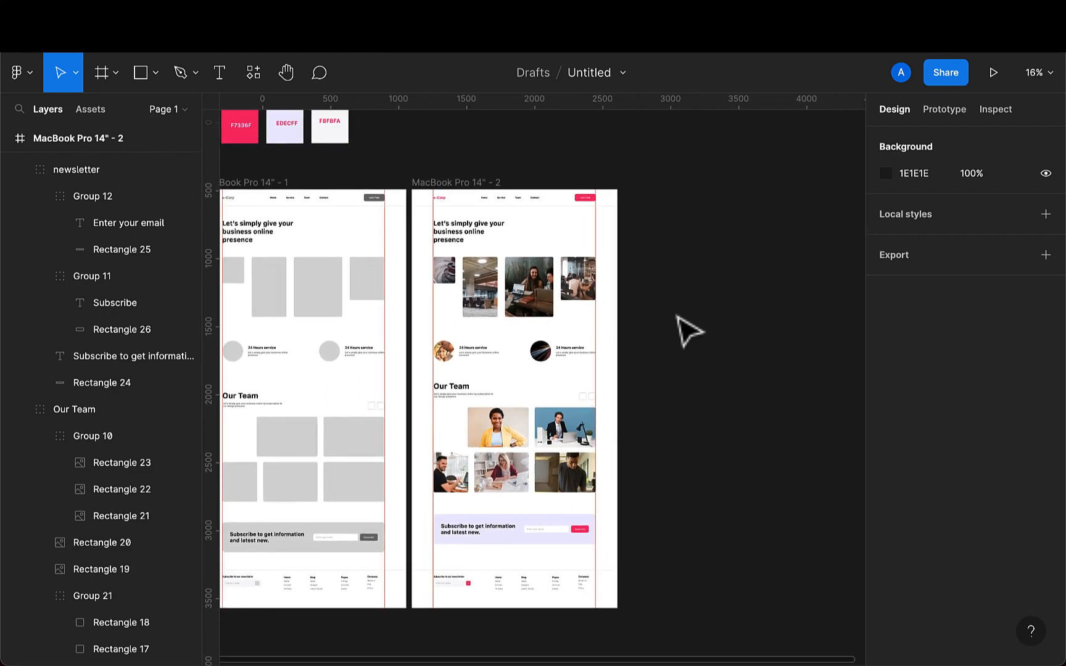
ctrl+scroll(689, 332, up, 2)
click(484, 444)
ctrl+scroll(488, 456, up, 2)
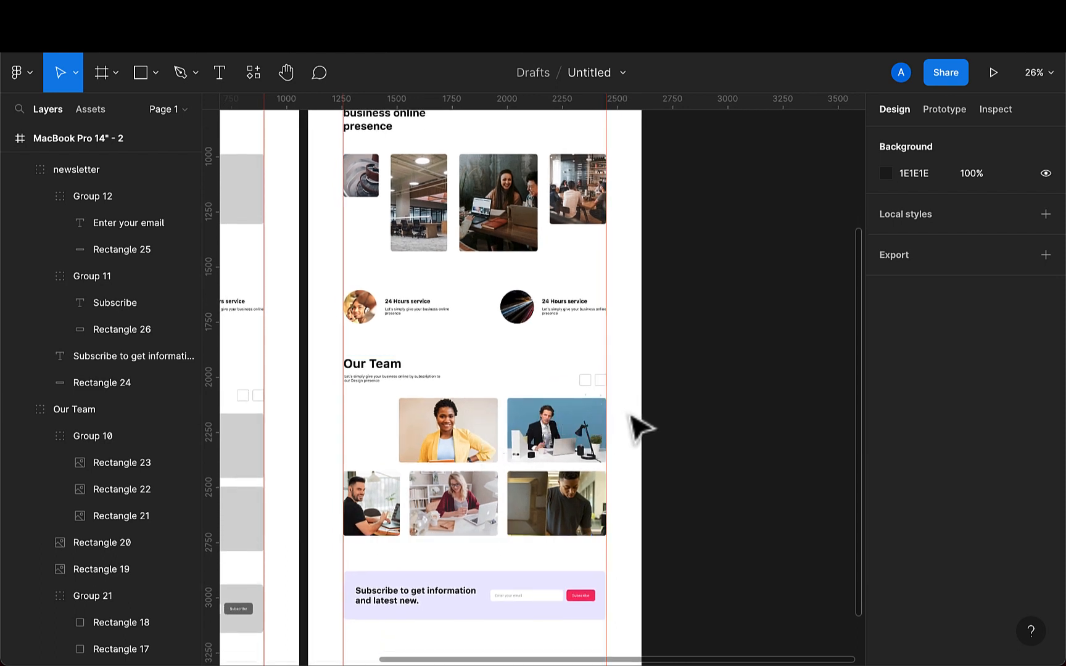
- Undo the upward moves of the newsletter and Our Team sections
key(ctrl+z)
key(ctrl+z)
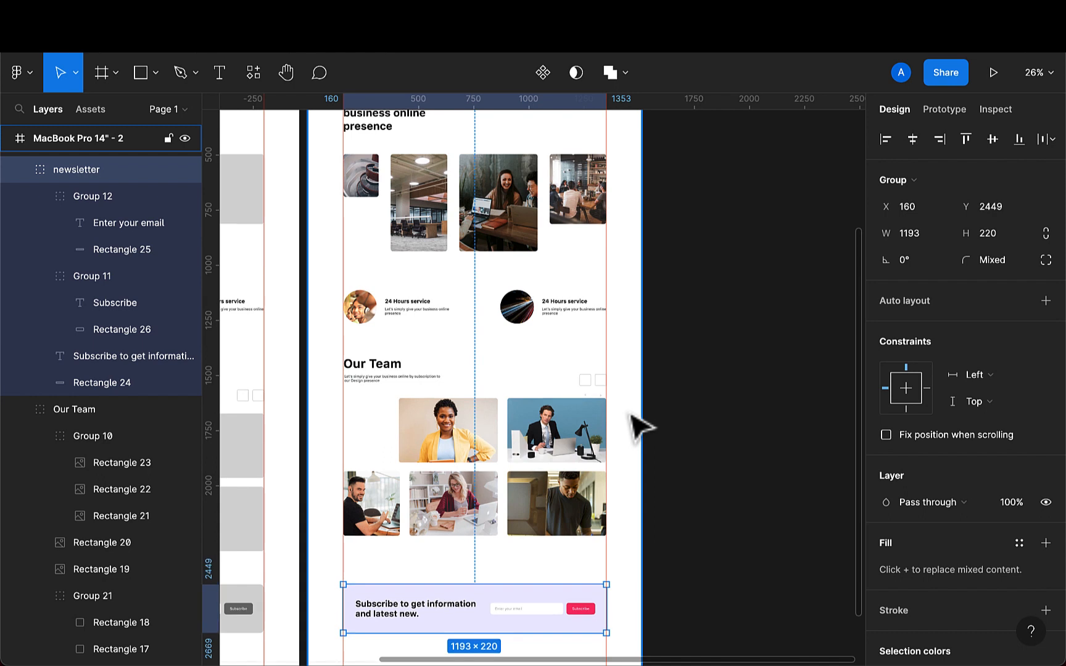
key(ctrl+z)
key(ctrl+z)
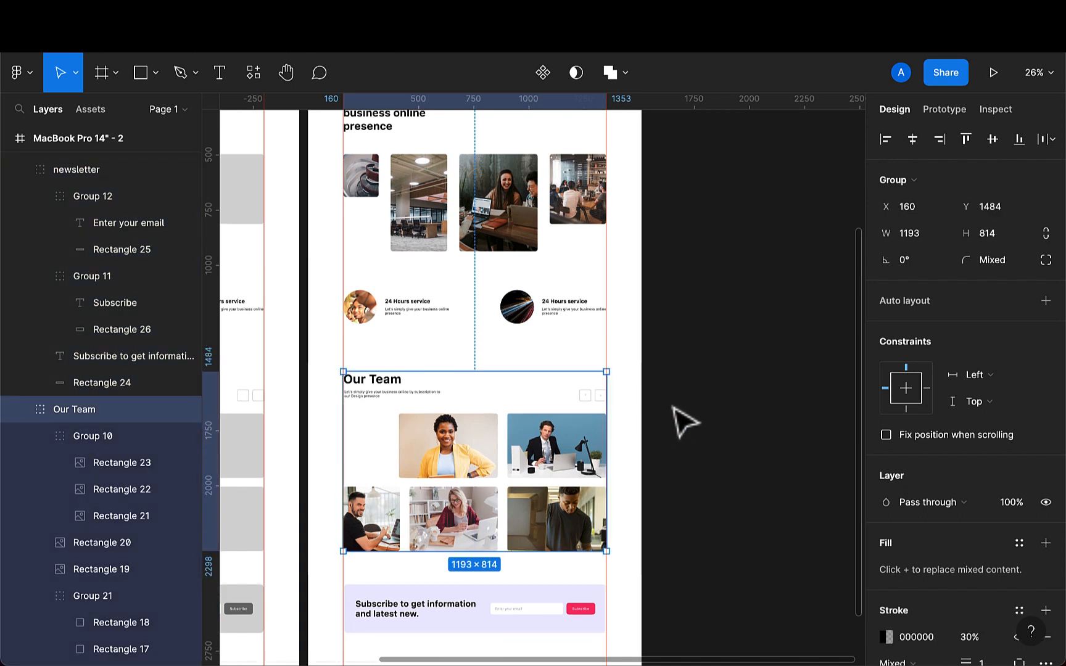
key(ctrl+z)
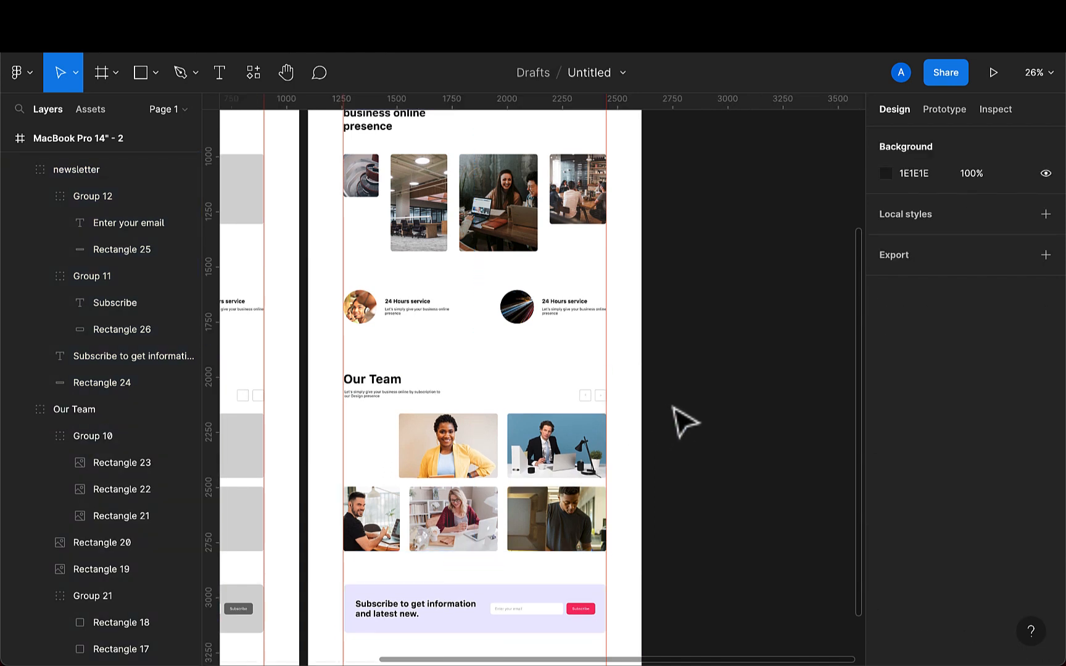